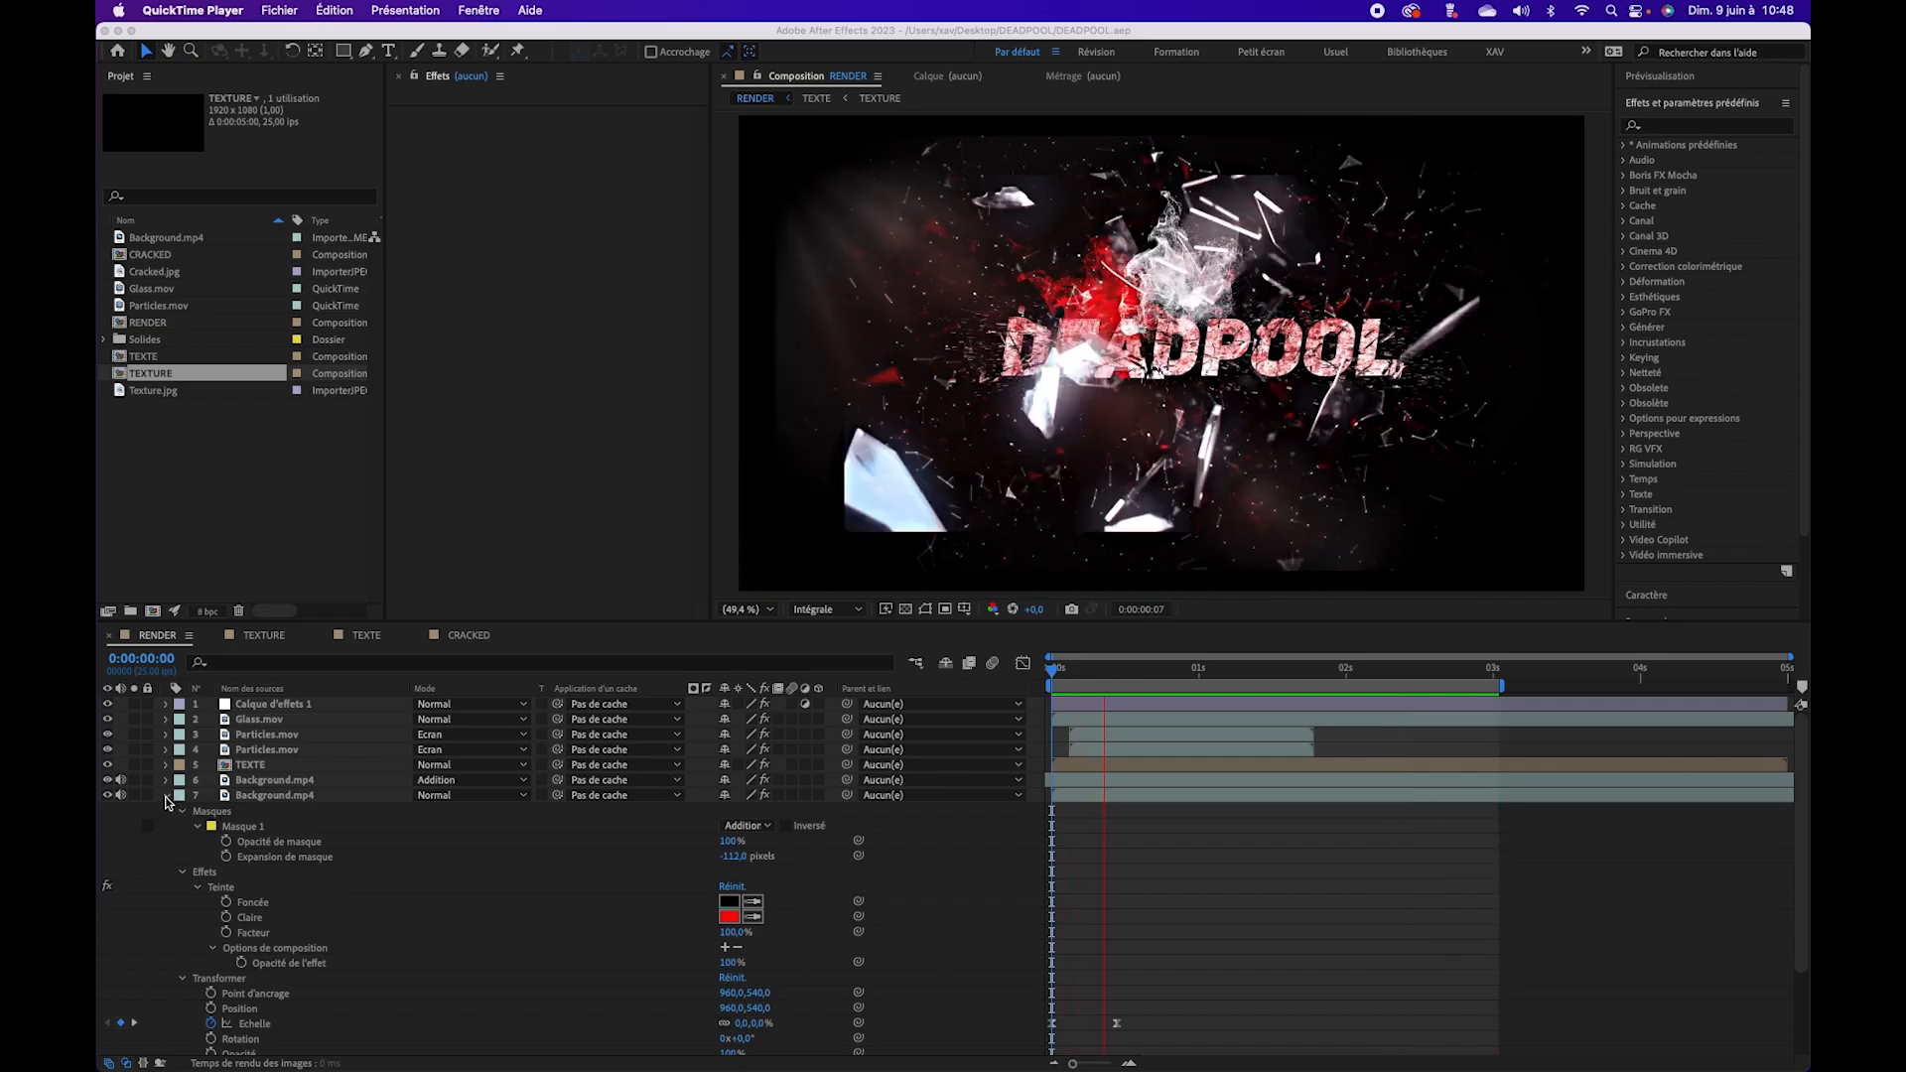
# Step: Create a new project and add a five-second HD 1920x1080 composition at 25 frames per second
pyautogui.click(166, 800)
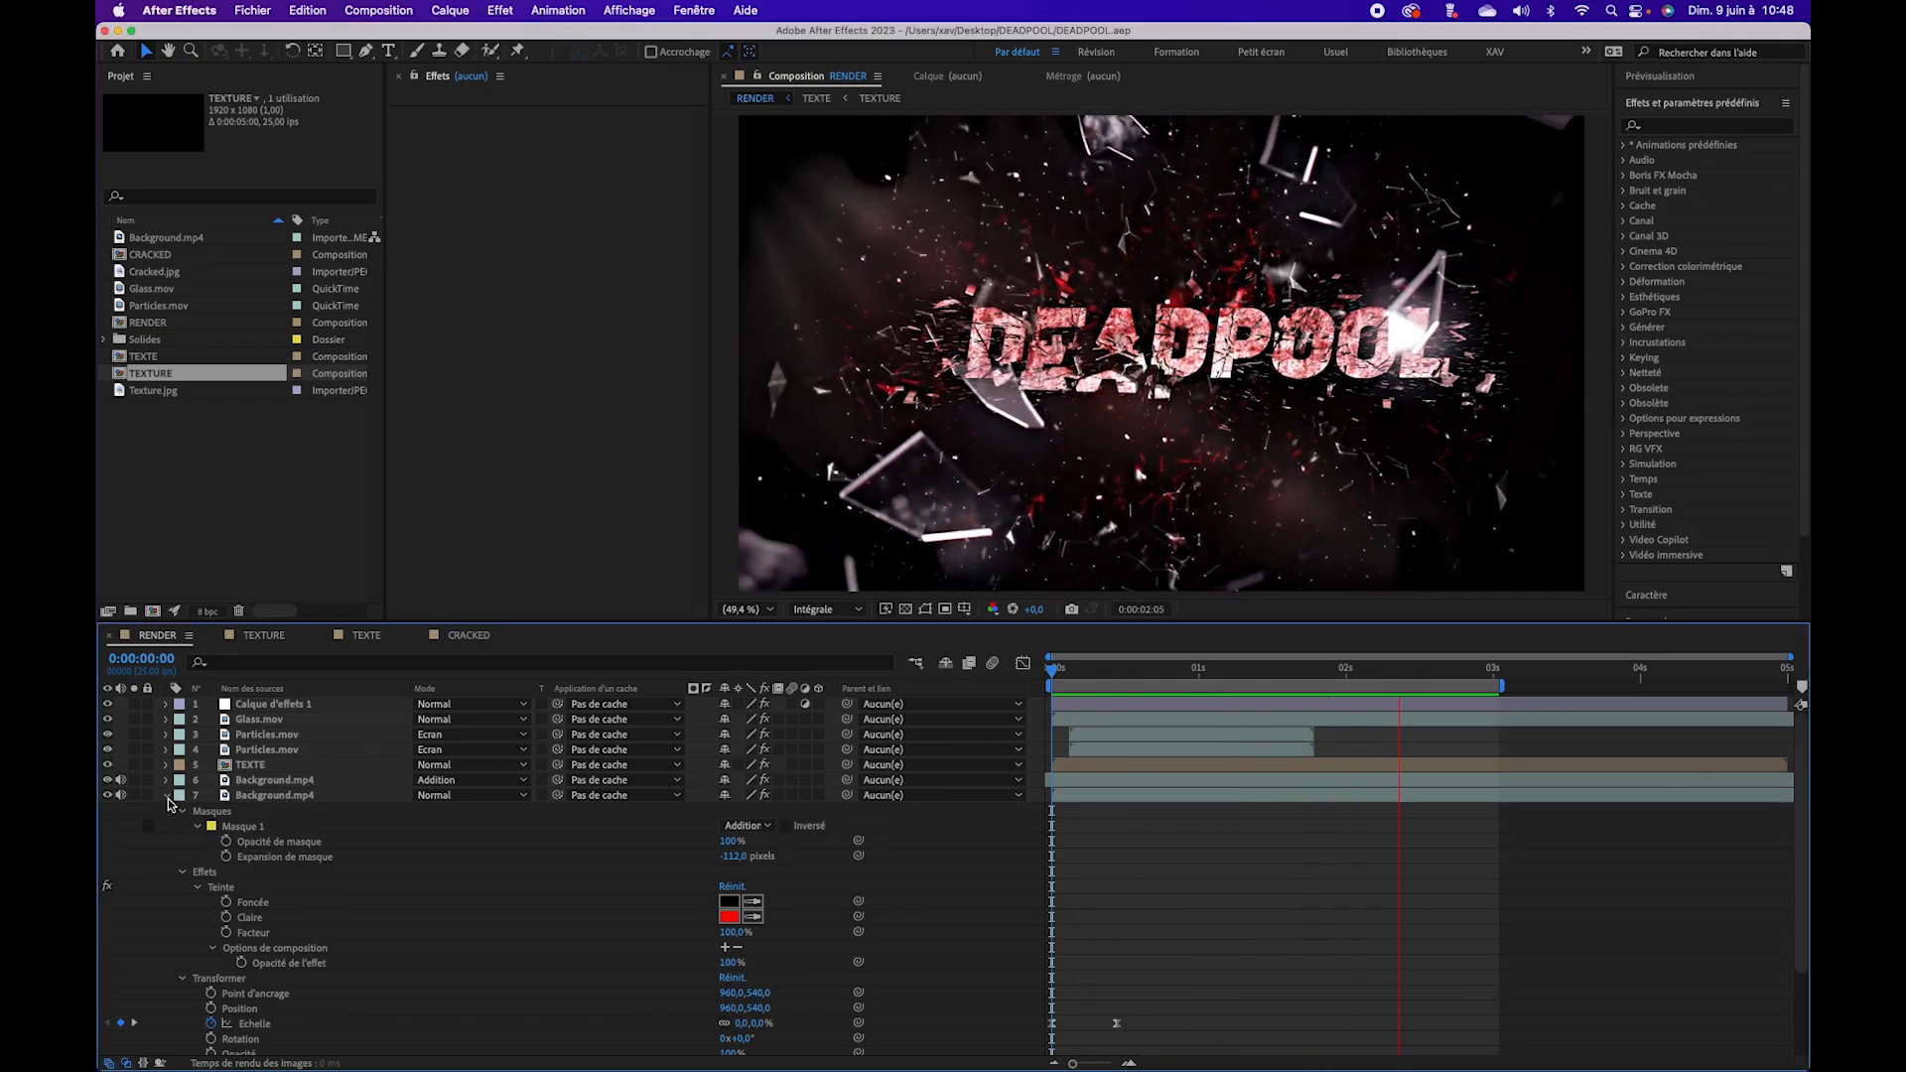
pyautogui.press('space')
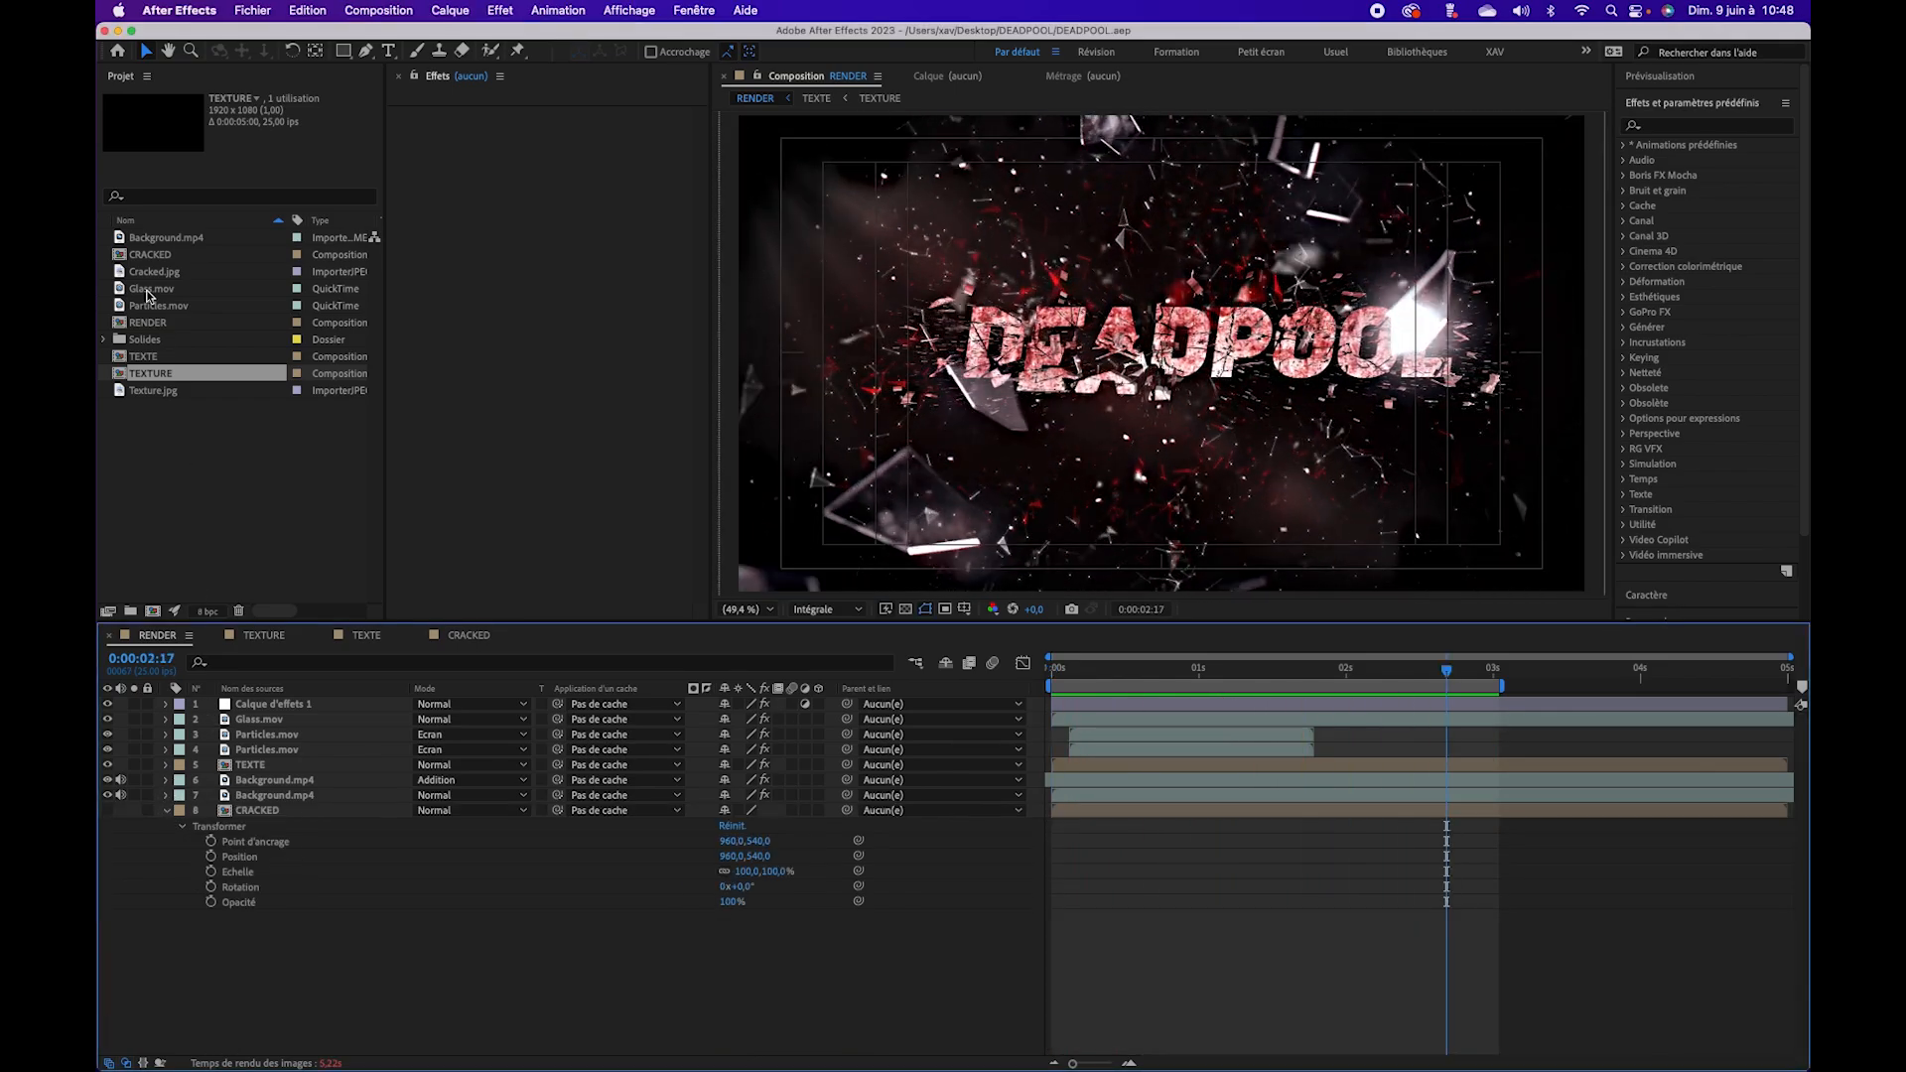
pyautogui.click(248, 15)
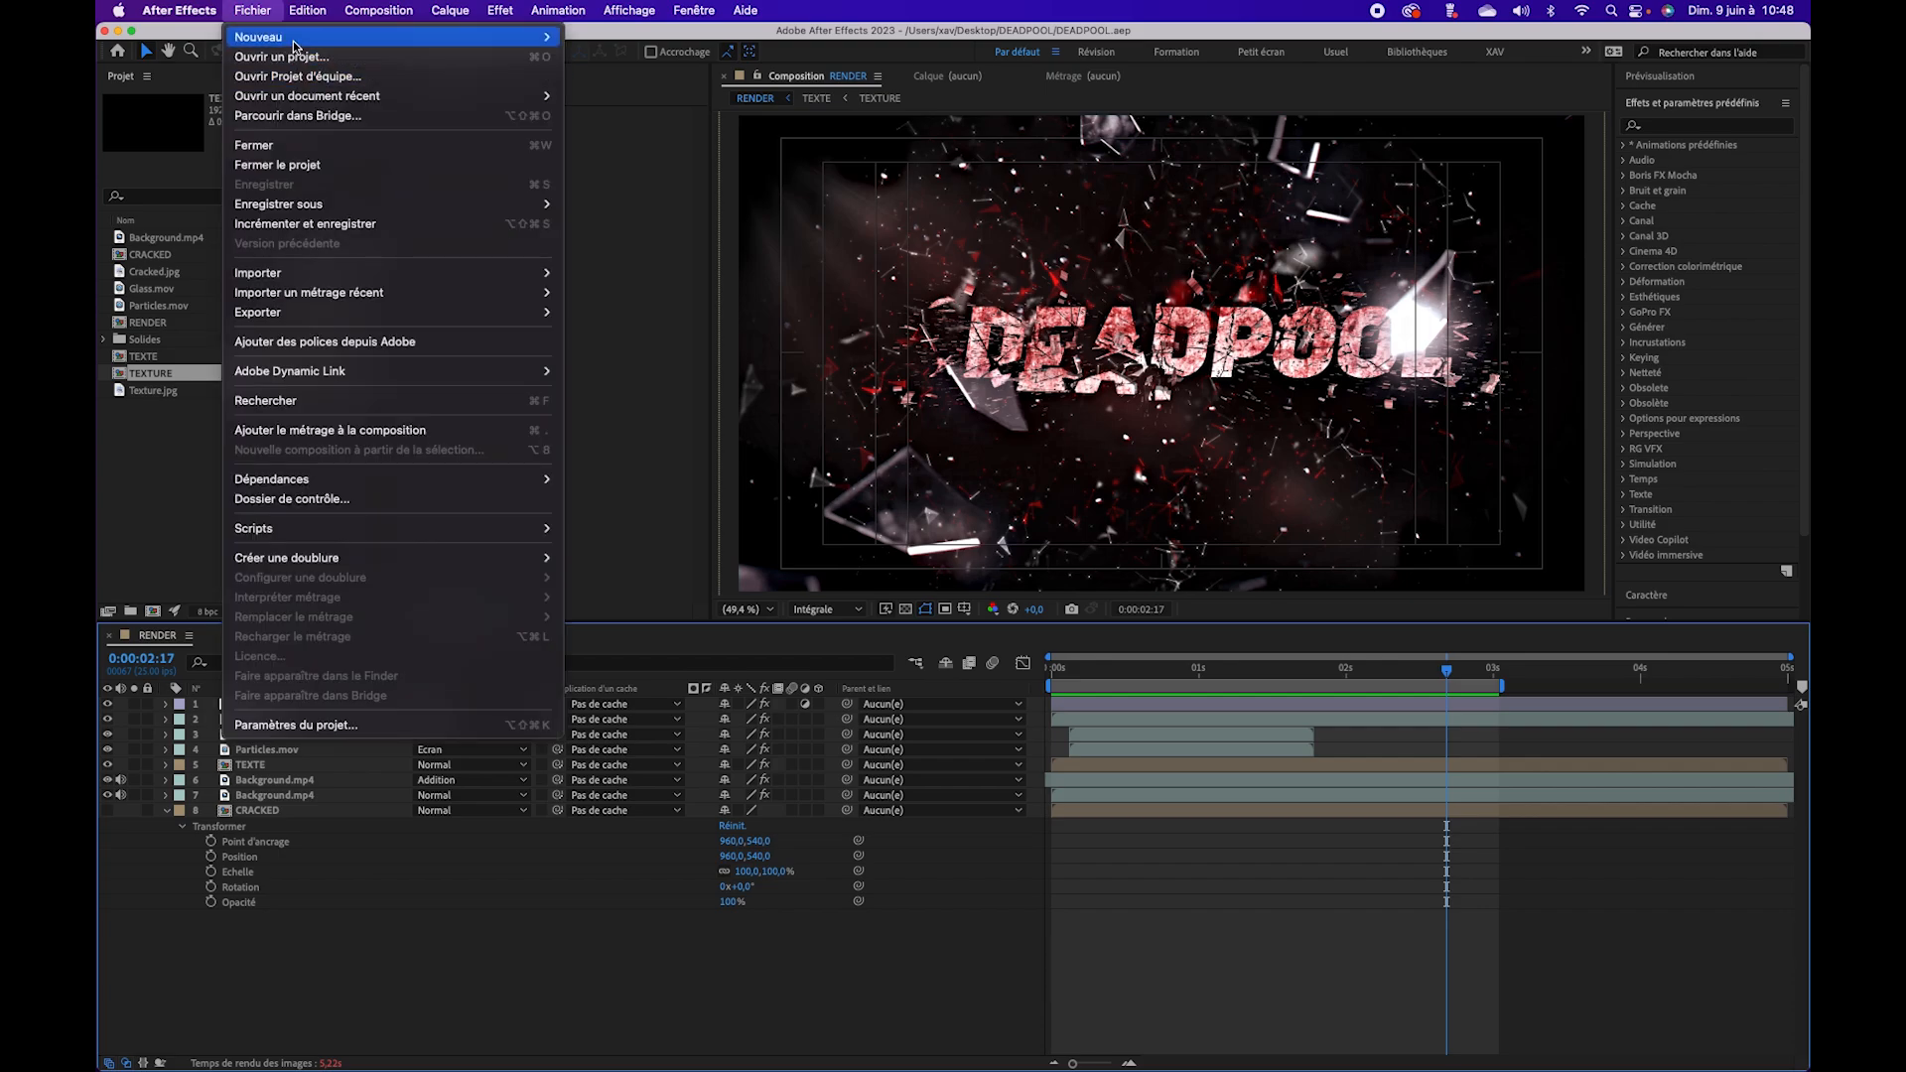
pyautogui.moveTo(298, 37)
pyautogui.click(678, 77)
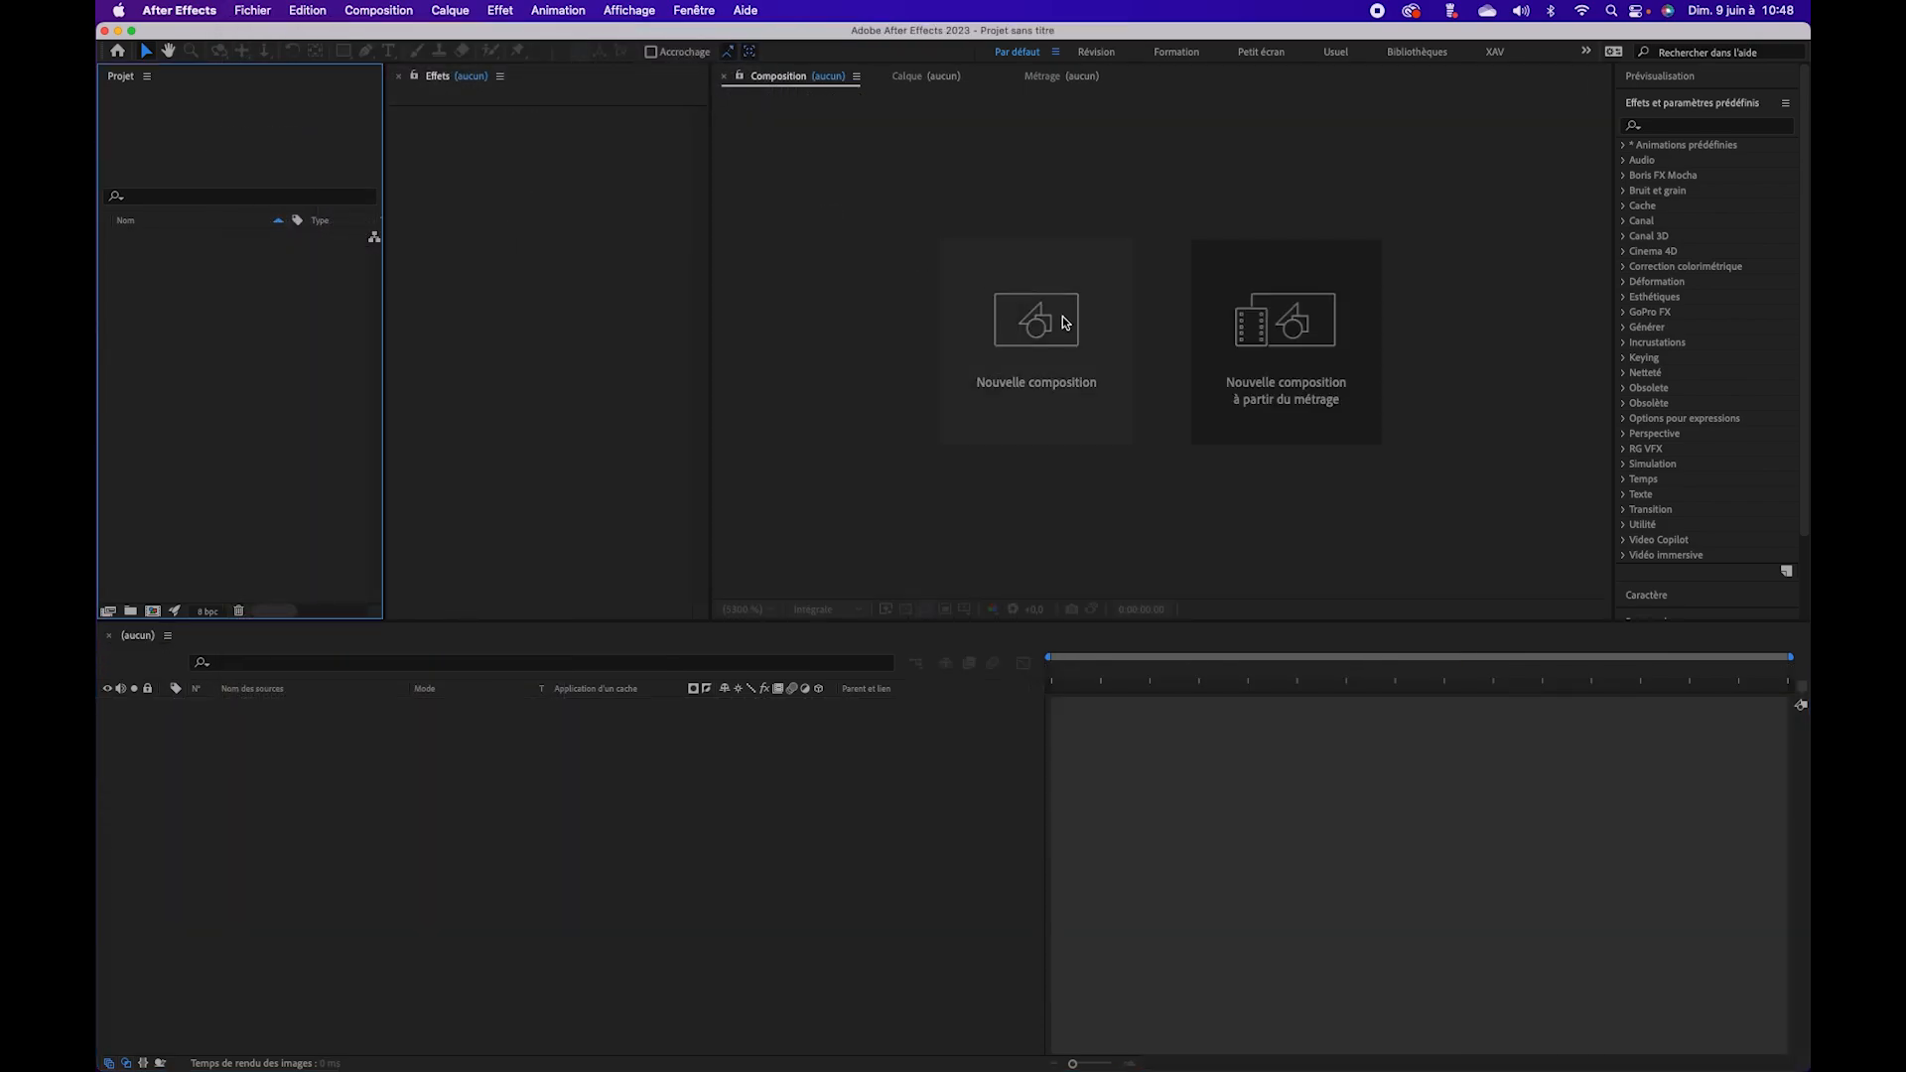
pyautogui.click(1051, 392)
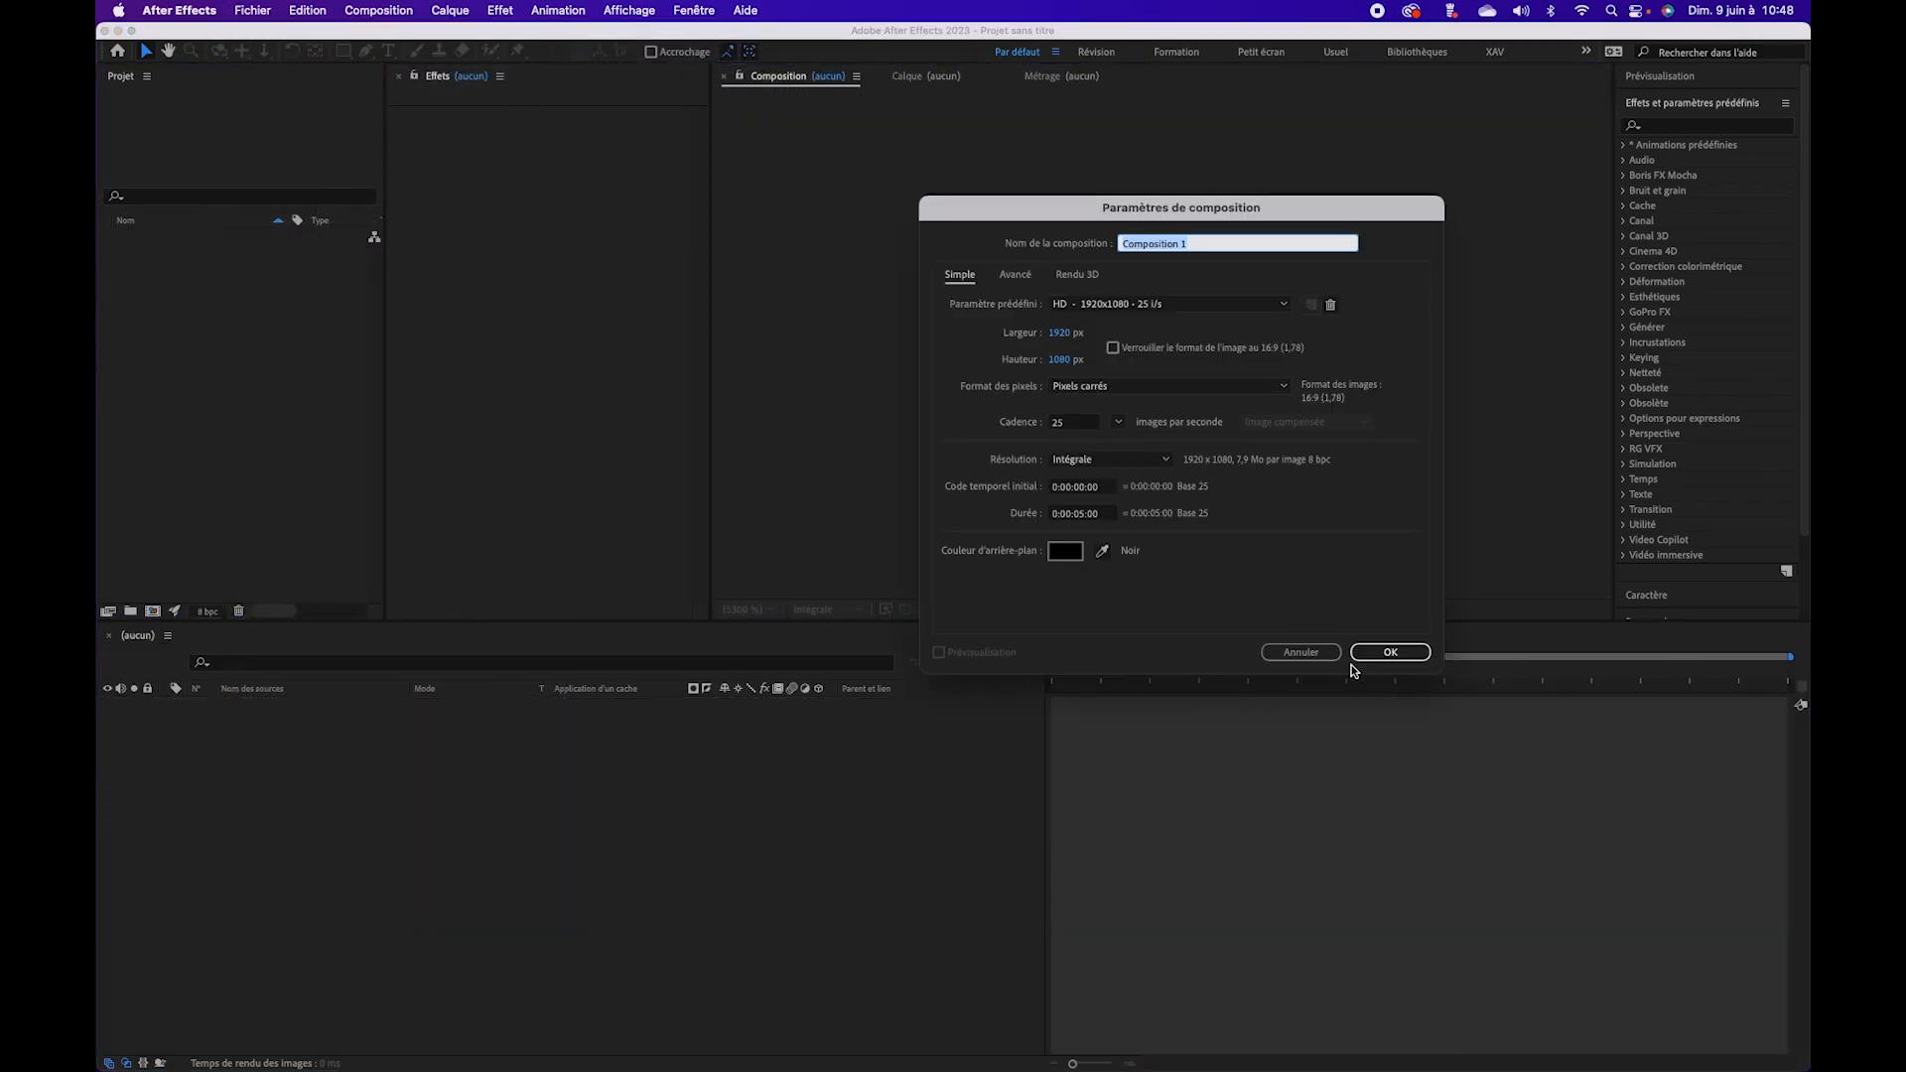
pyautogui.click(1389, 653)
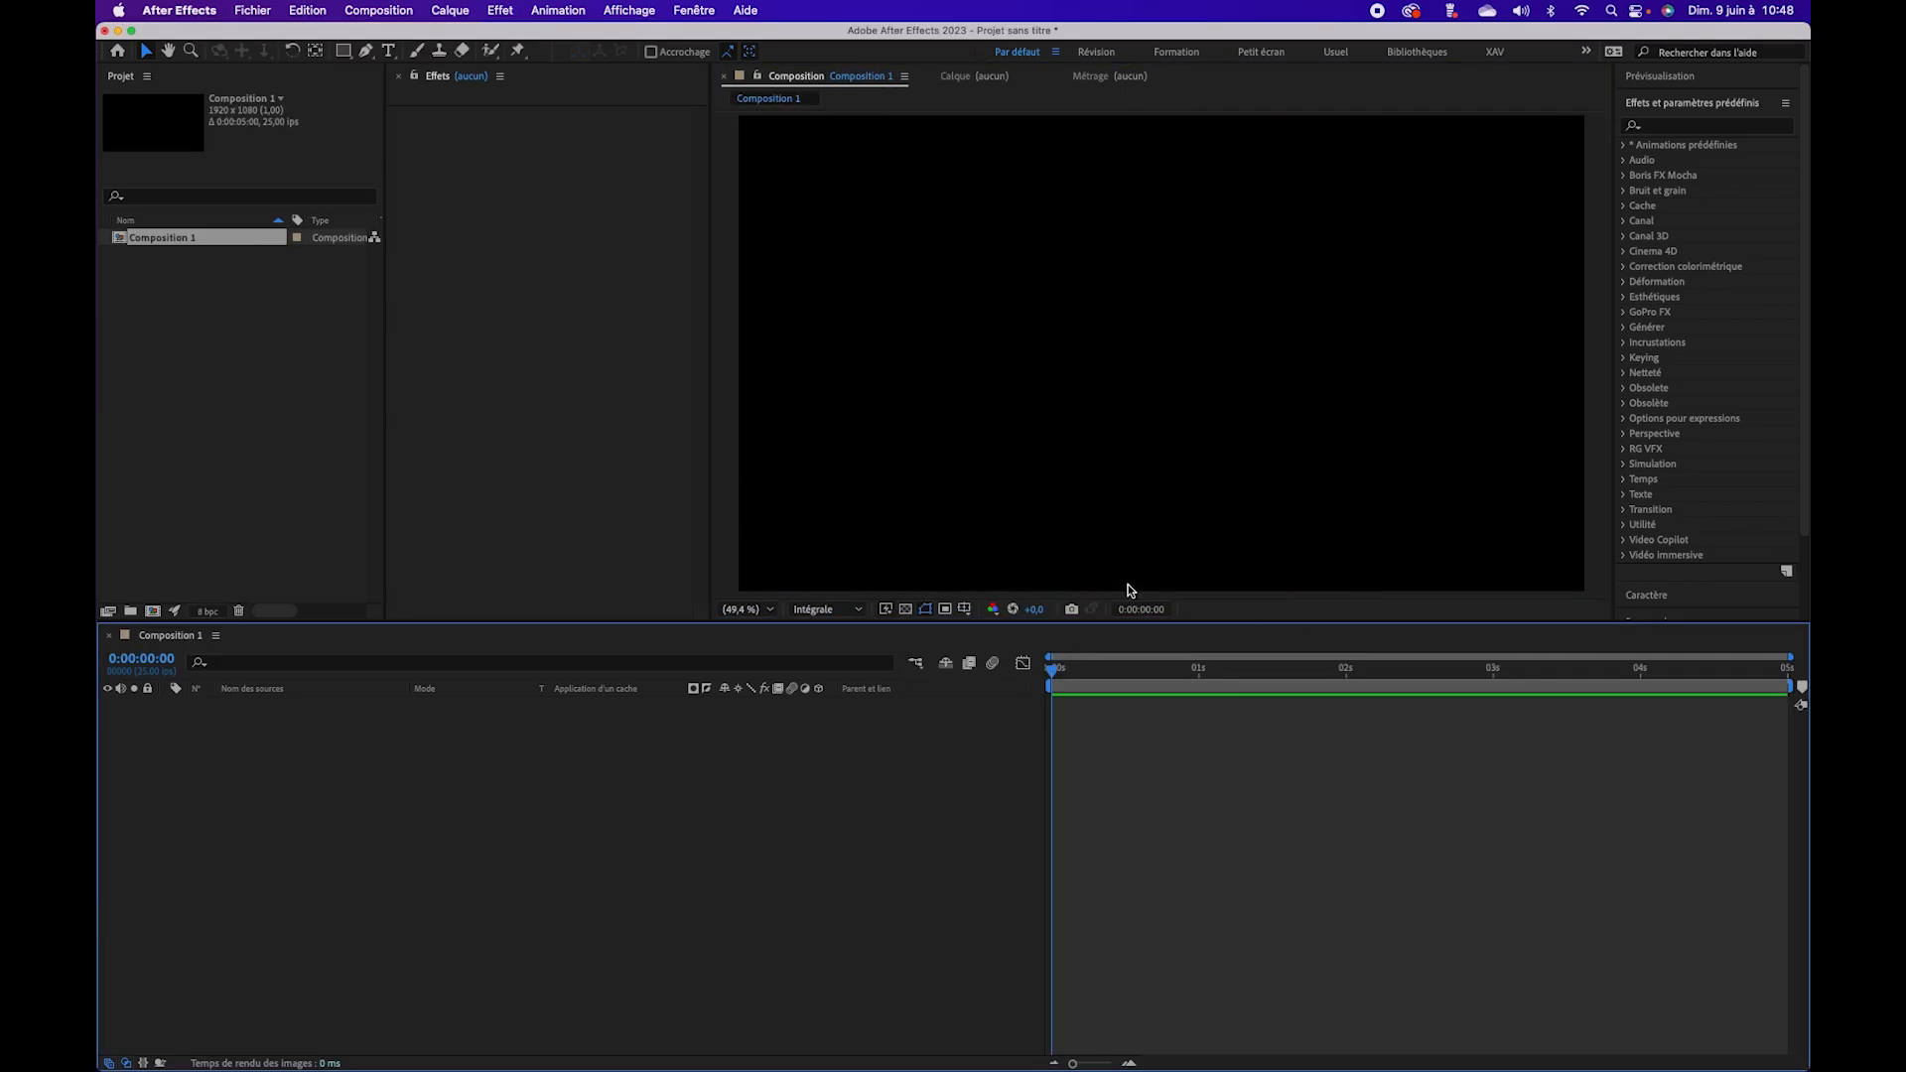
# Step: Import Cracked.jpg, Glass.mov, Particles.mov, Texture.jpg and Background.mp4 from the DEADPOOL folder as footage
pyautogui.click(197, 323)
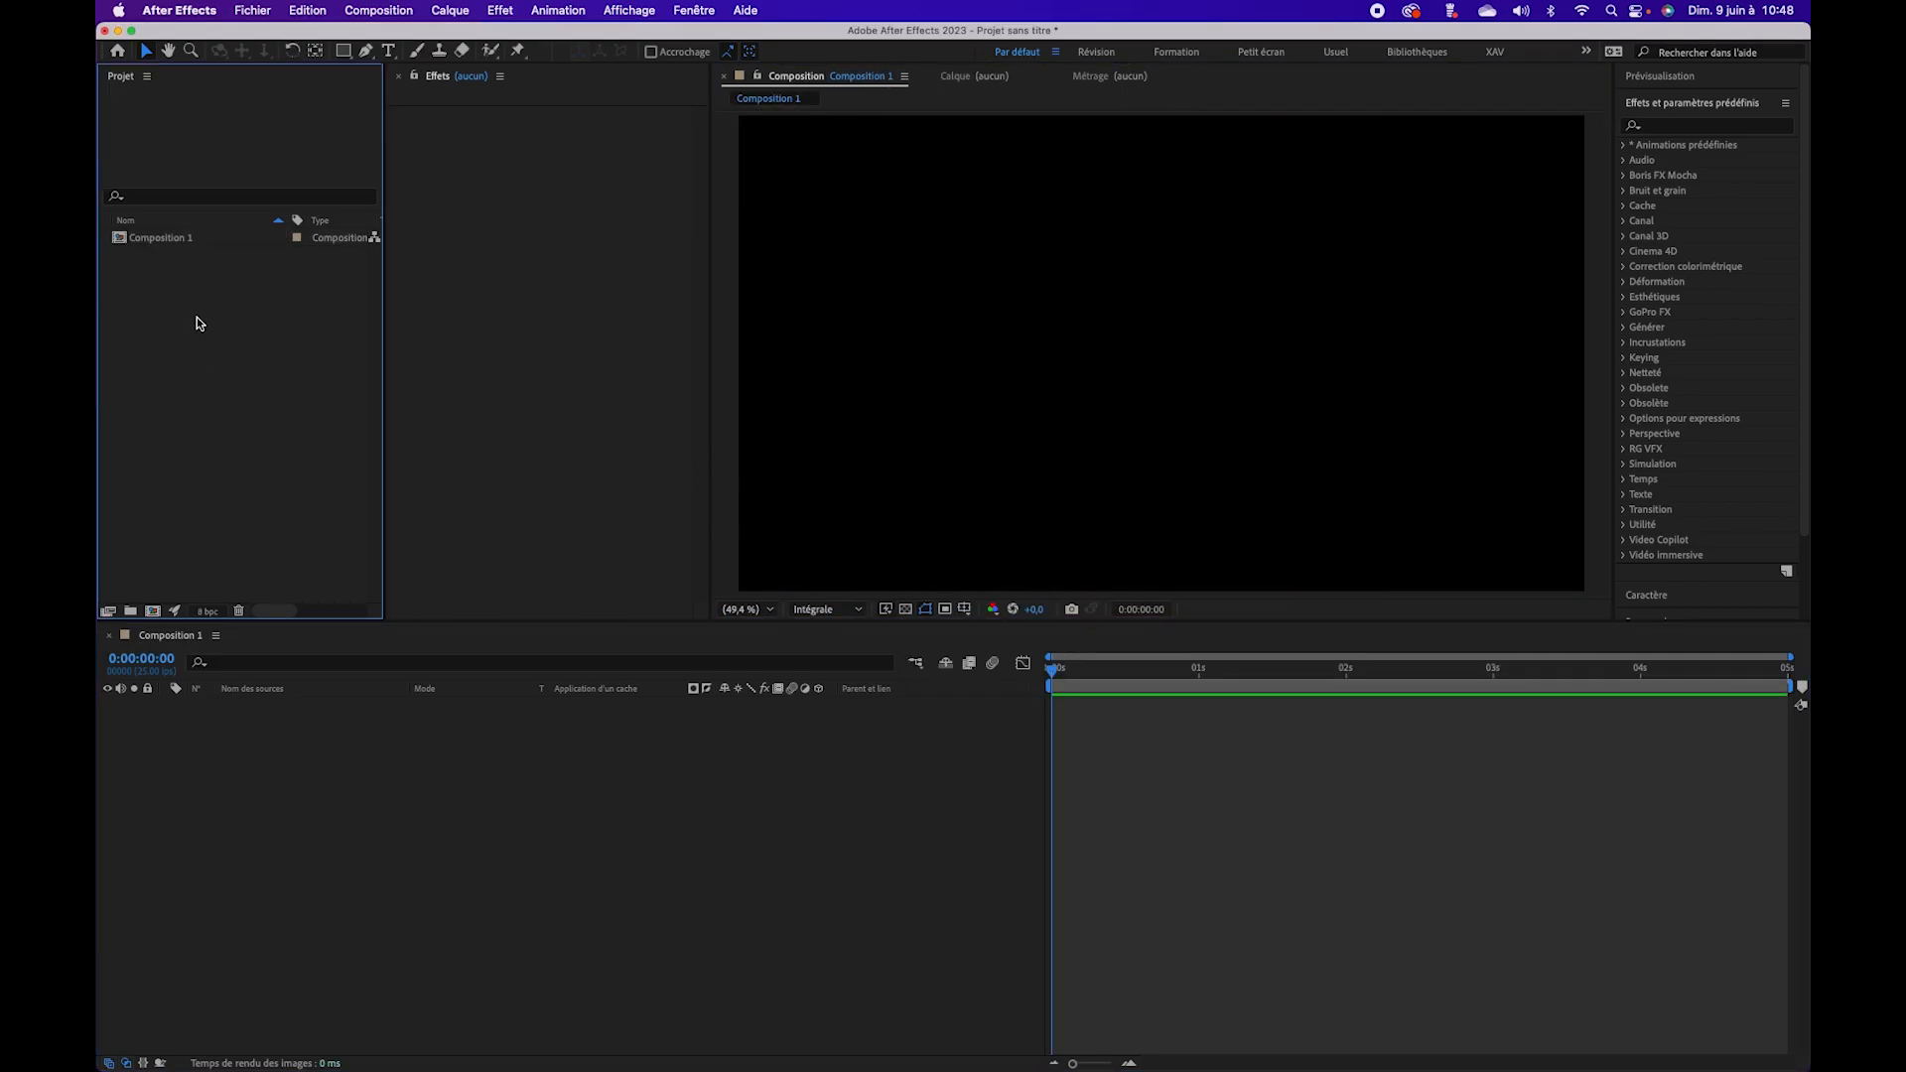
pyautogui.doubleClick(198, 323)
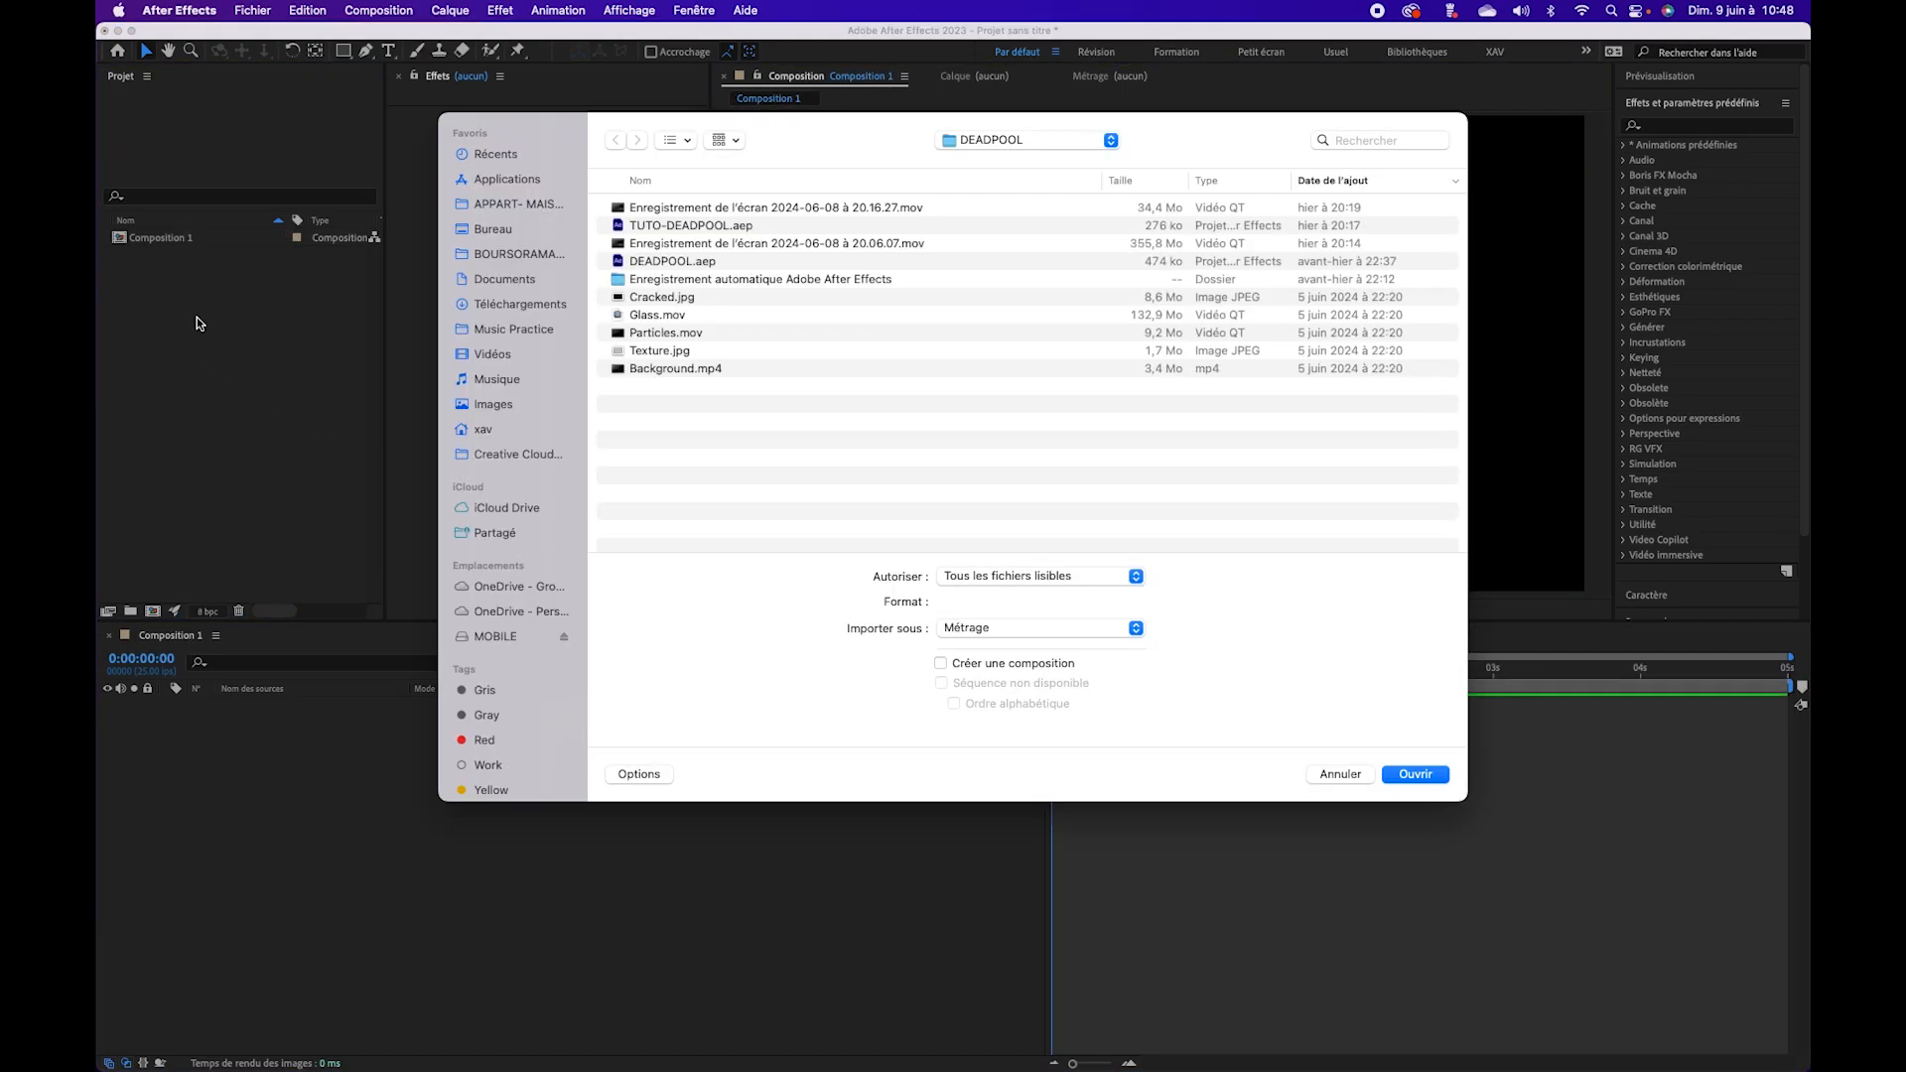
pyautogui.click(675, 298)
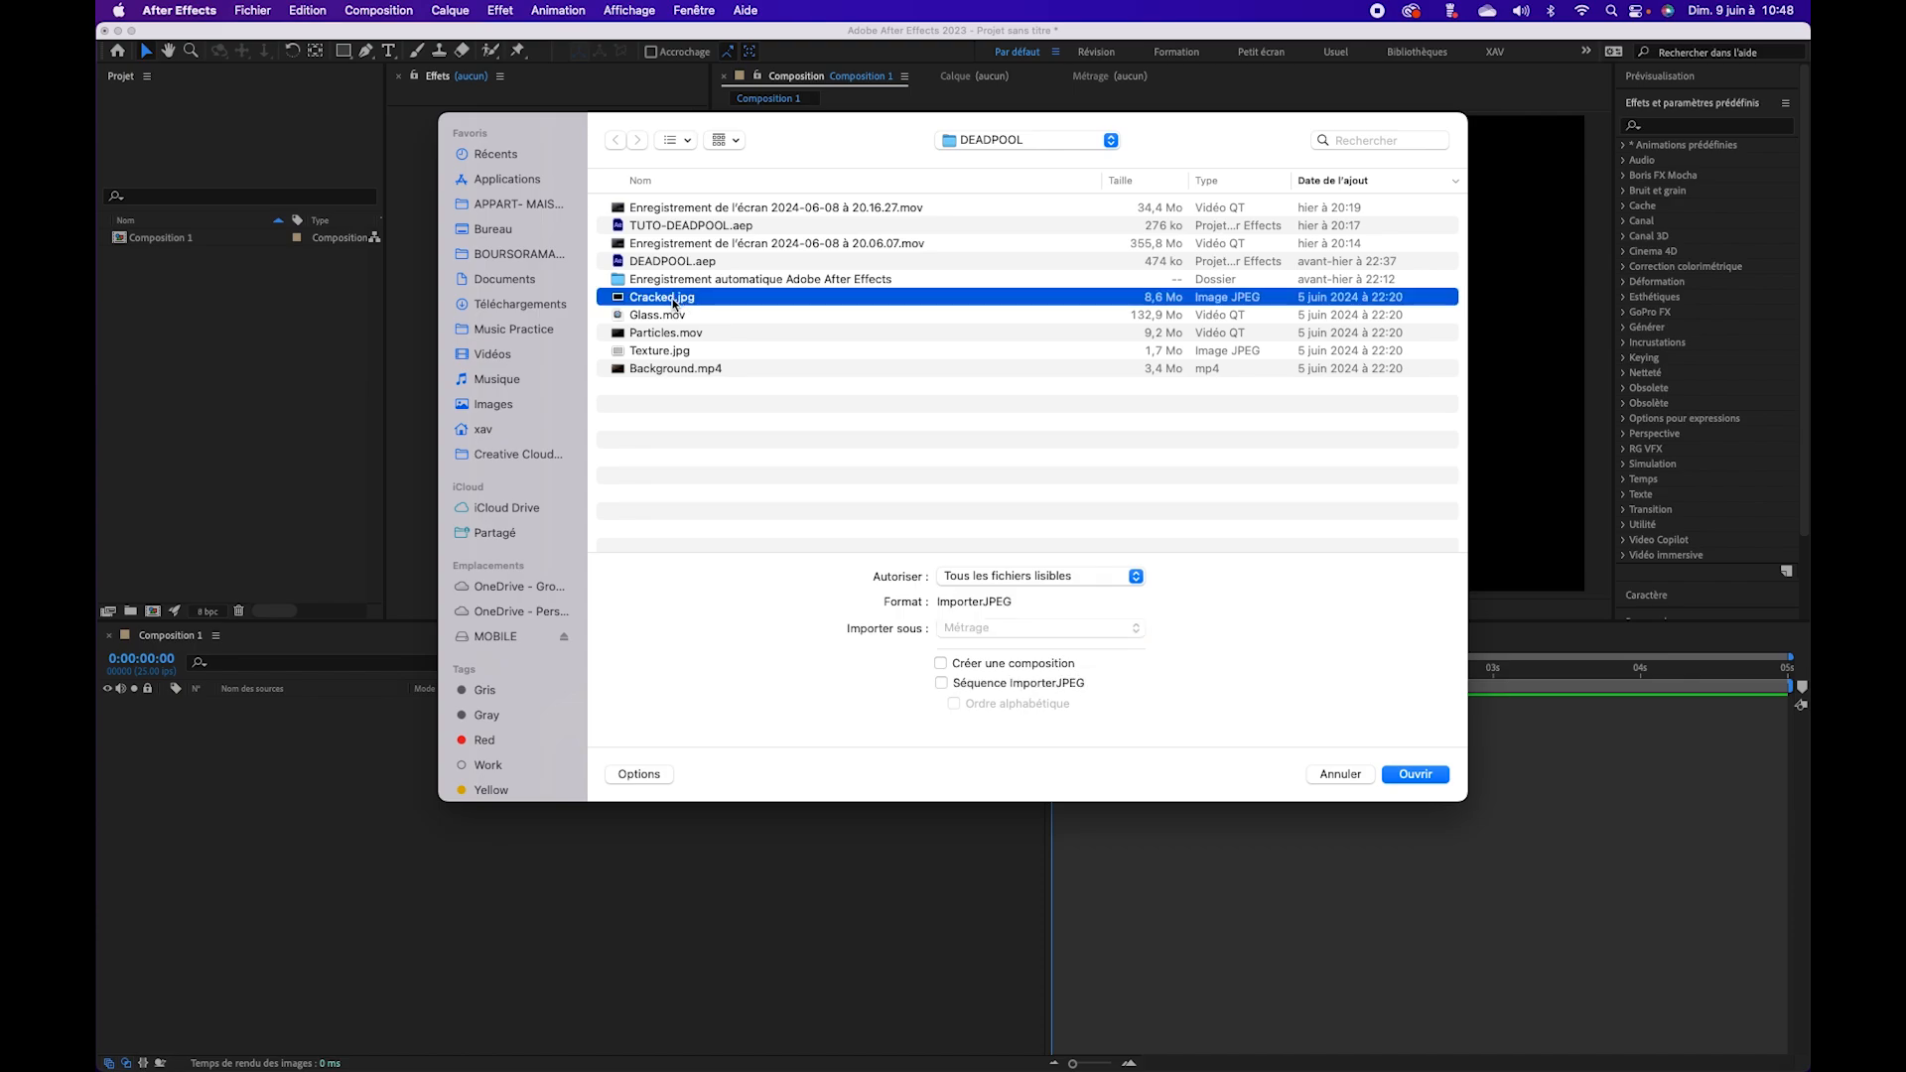
pyautogui.keyDown('shift'); pyautogui.click(656, 323); pyautogui.keyUp('shift')
pyautogui.keyDown('shift'); pyautogui.click(660, 340); pyautogui.keyUp('shift')
pyautogui.keyDown('shift'); pyautogui.click(668, 358); pyautogui.keyUp('shift')
pyautogui.keyDown('shift'); pyautogui.click(668, 375); pyautogui.keyUp('shift')
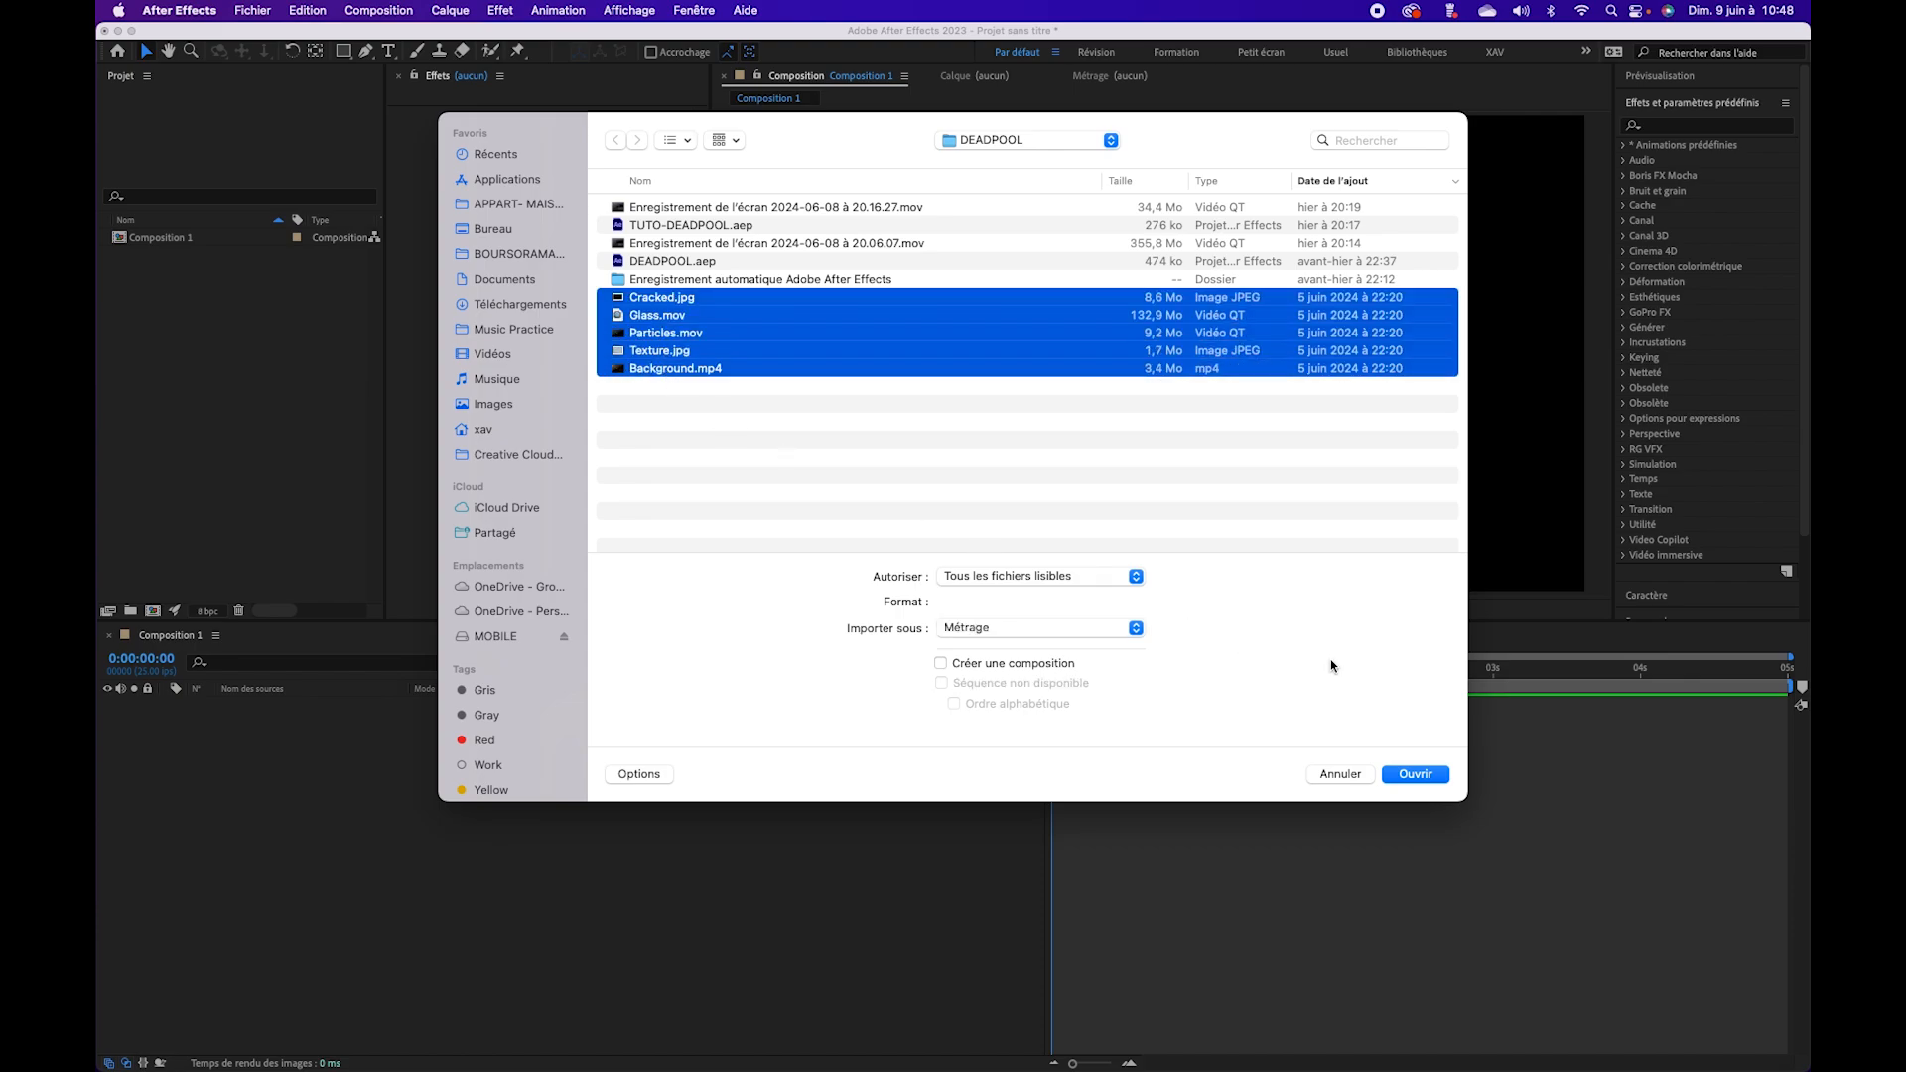
pyautogui.click(1430, 775)
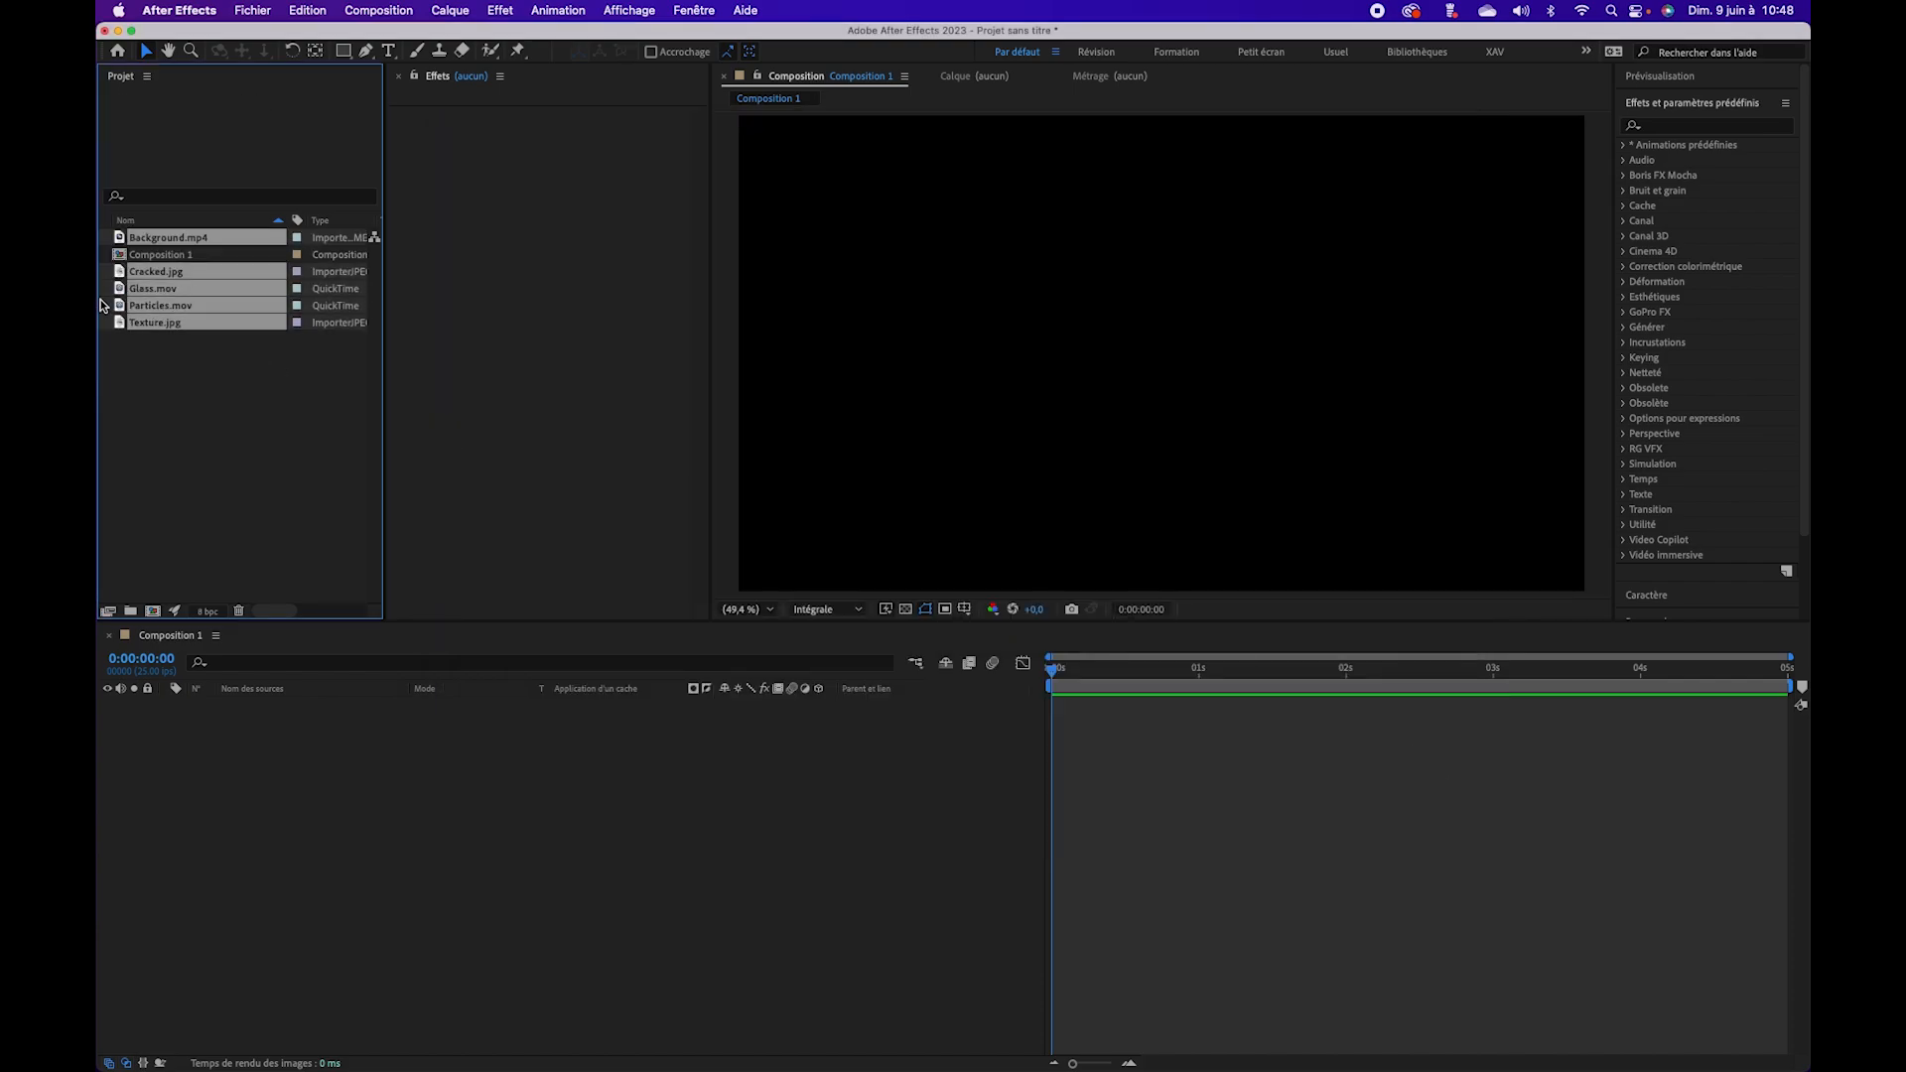
# Step: Rename Composition 1 as RENDER in the project
pyautogui.click(208, 397)
pyautogui.click(177, 257)
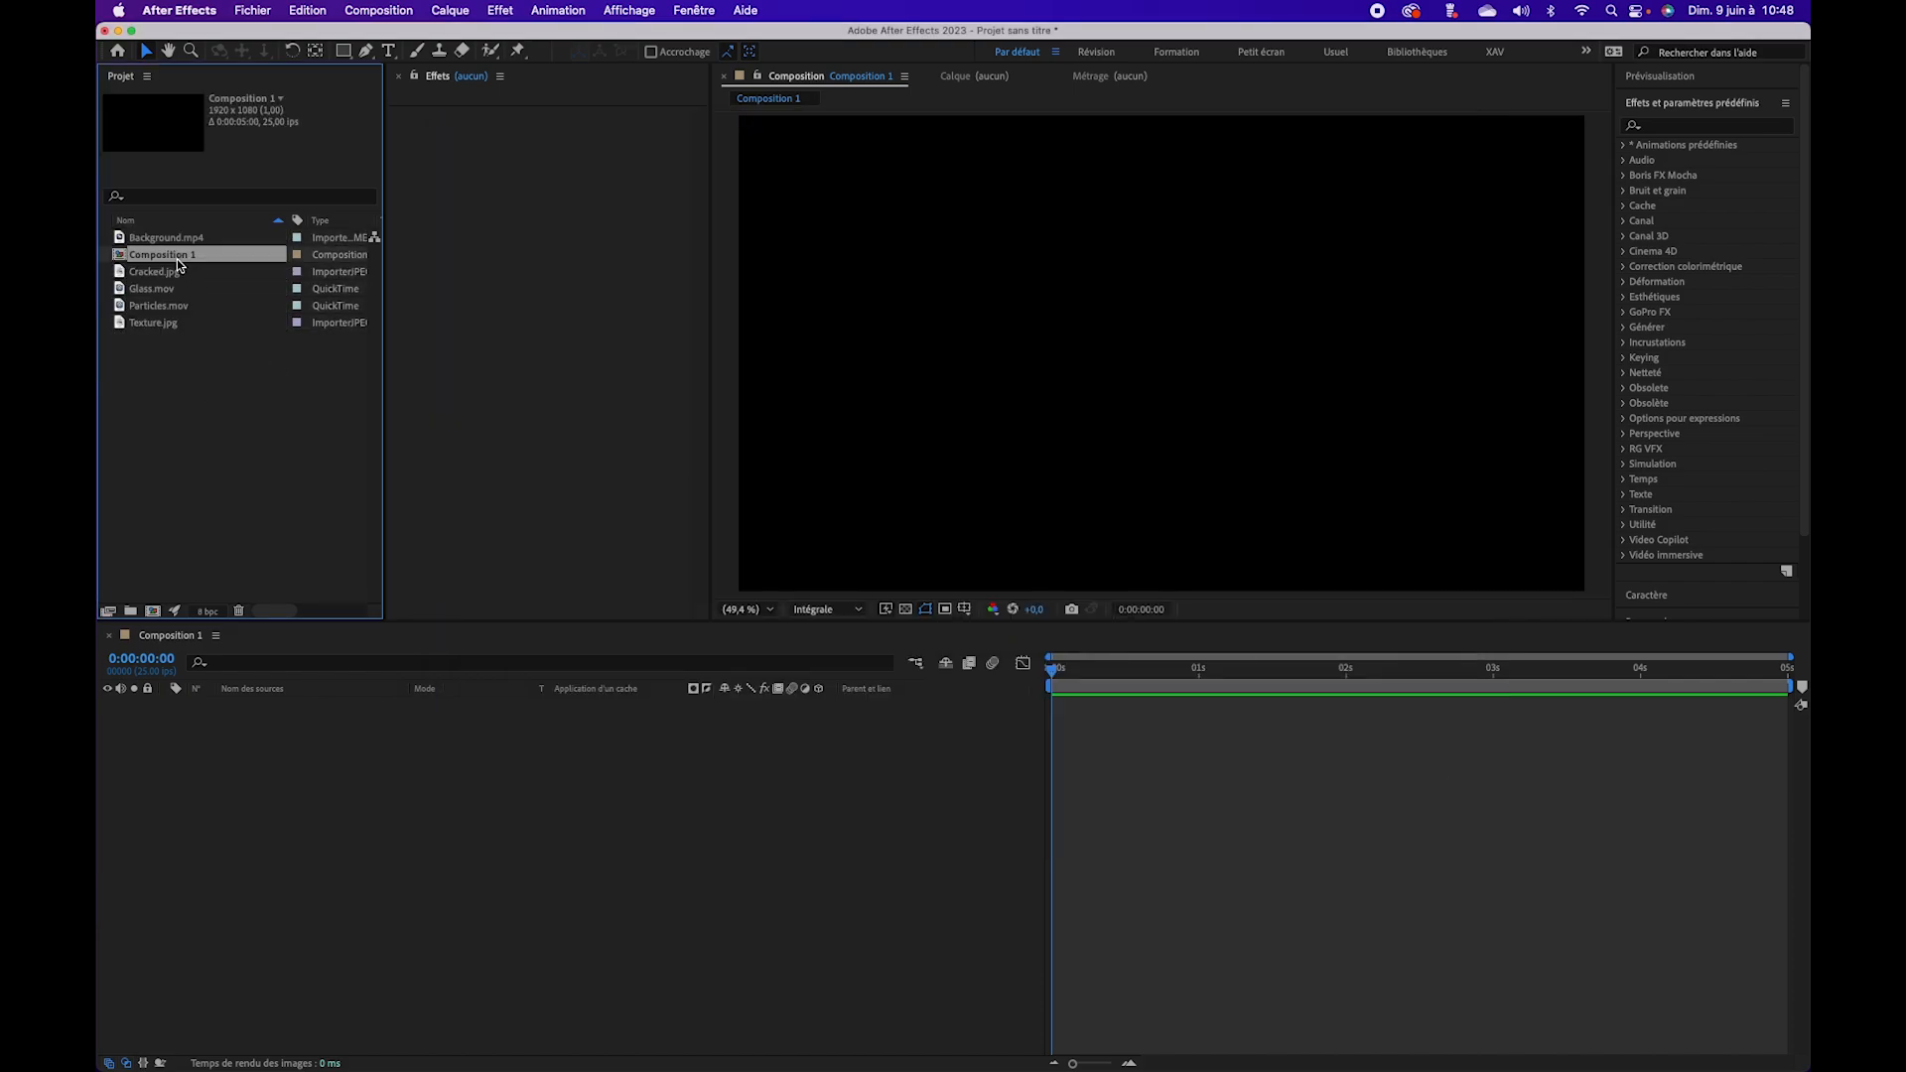
pyautogui.press('Return')
pyautogui.write('REDNE')
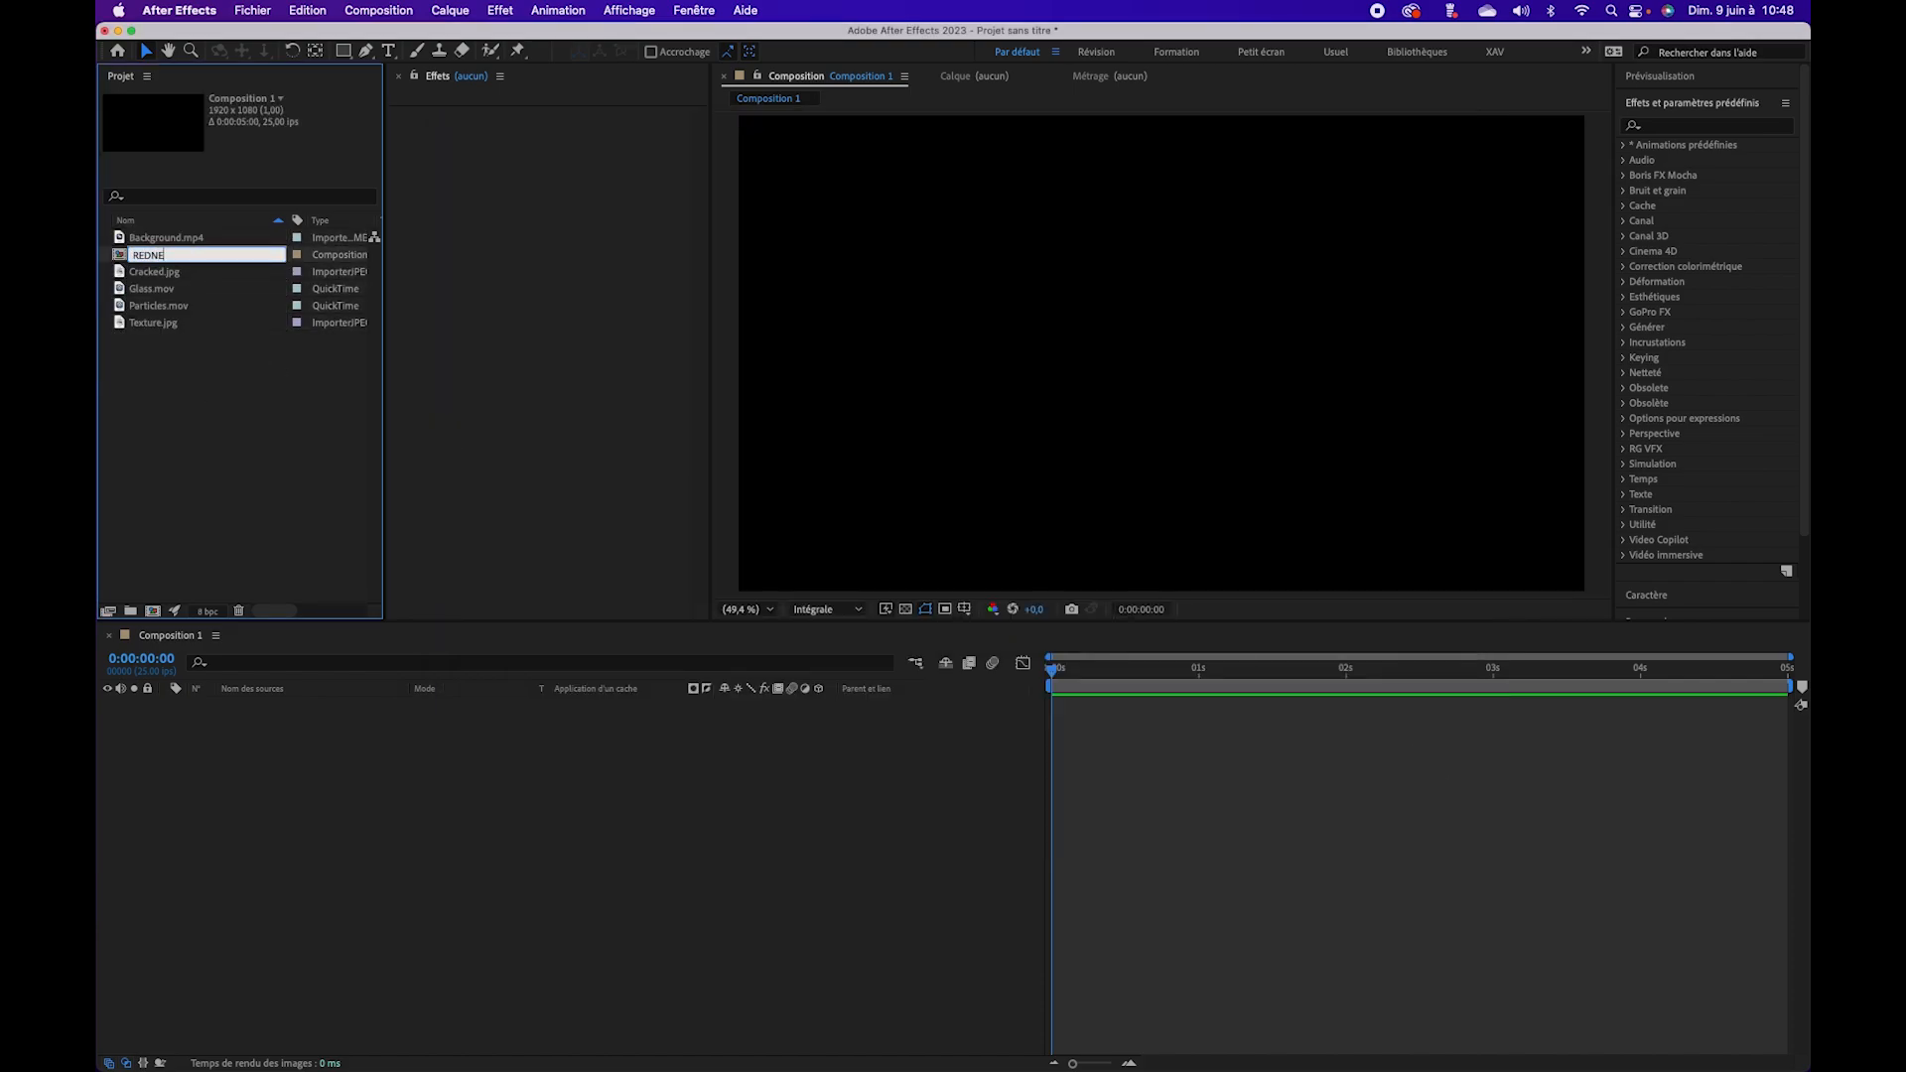
pyautogui.write('R')
pyautogui.press('Return')
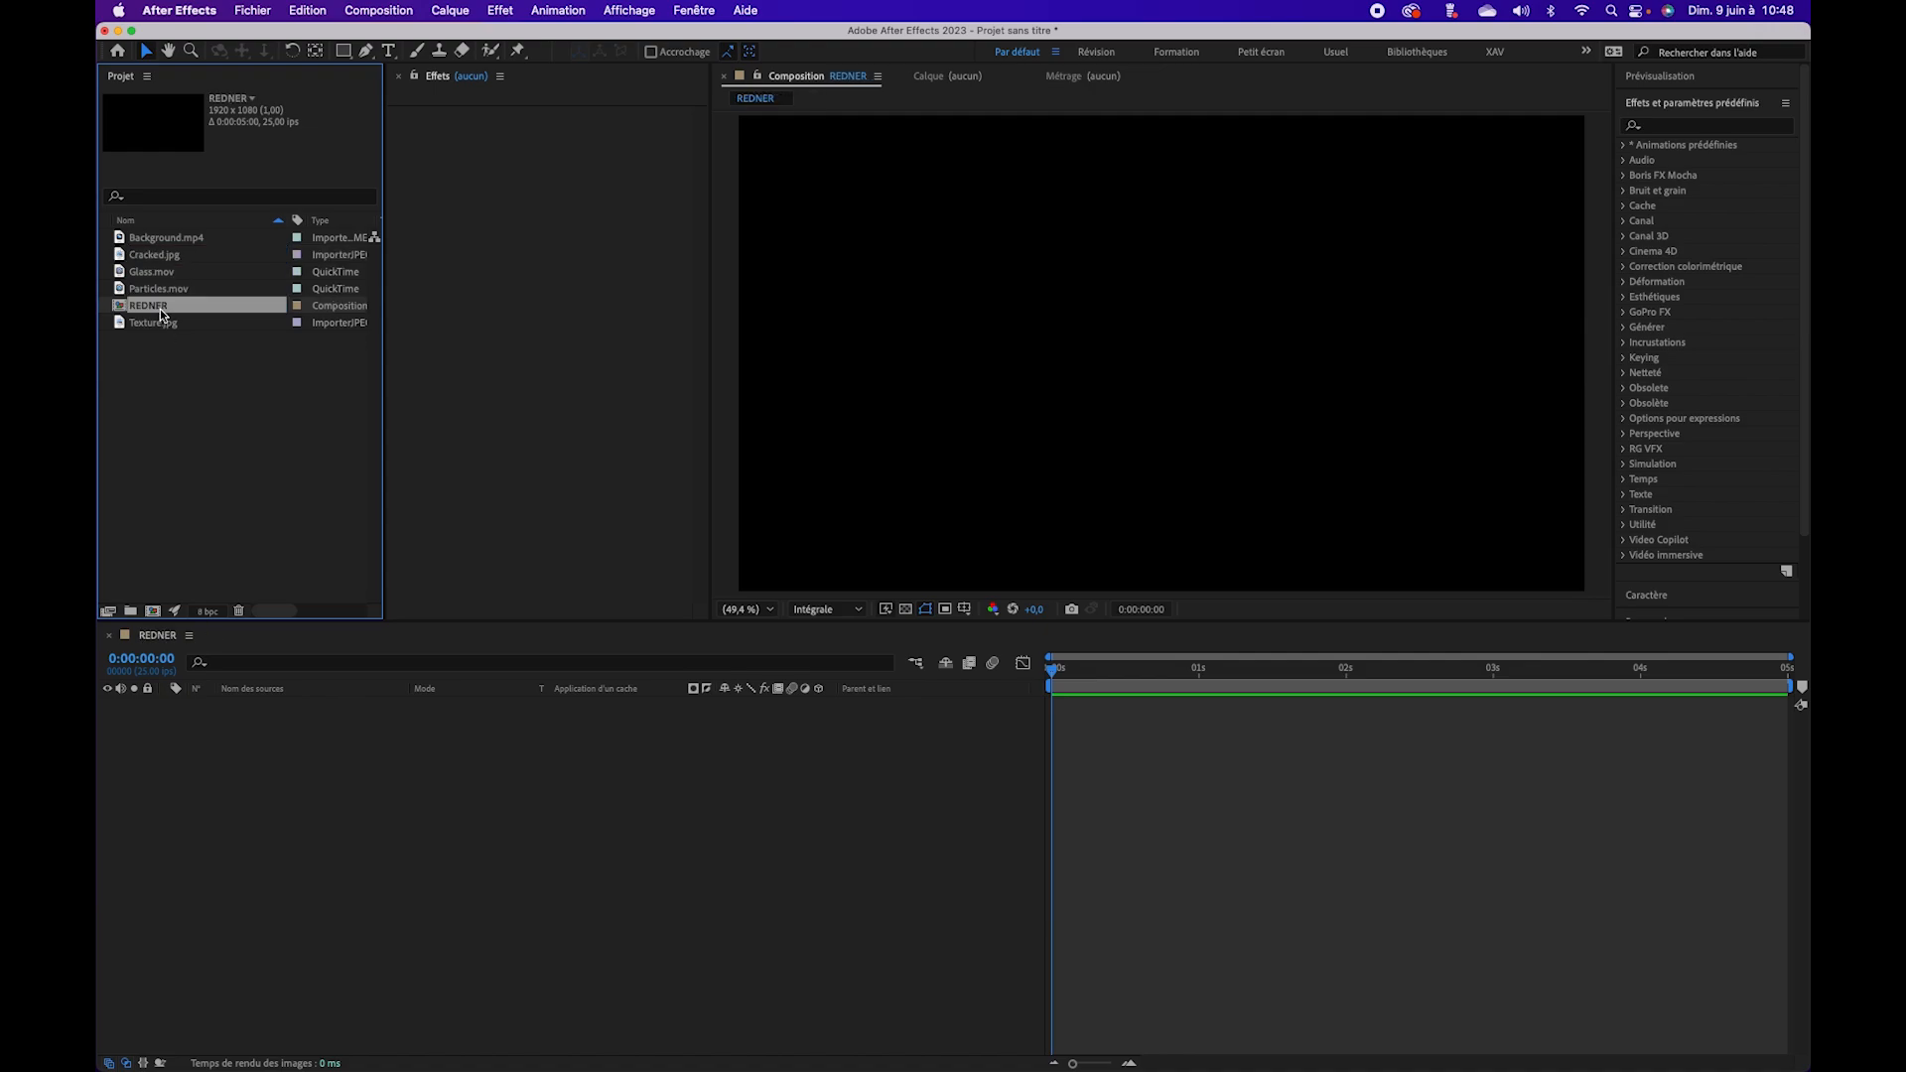
pyautogui.press('Return')
pyautogui.write('REND')
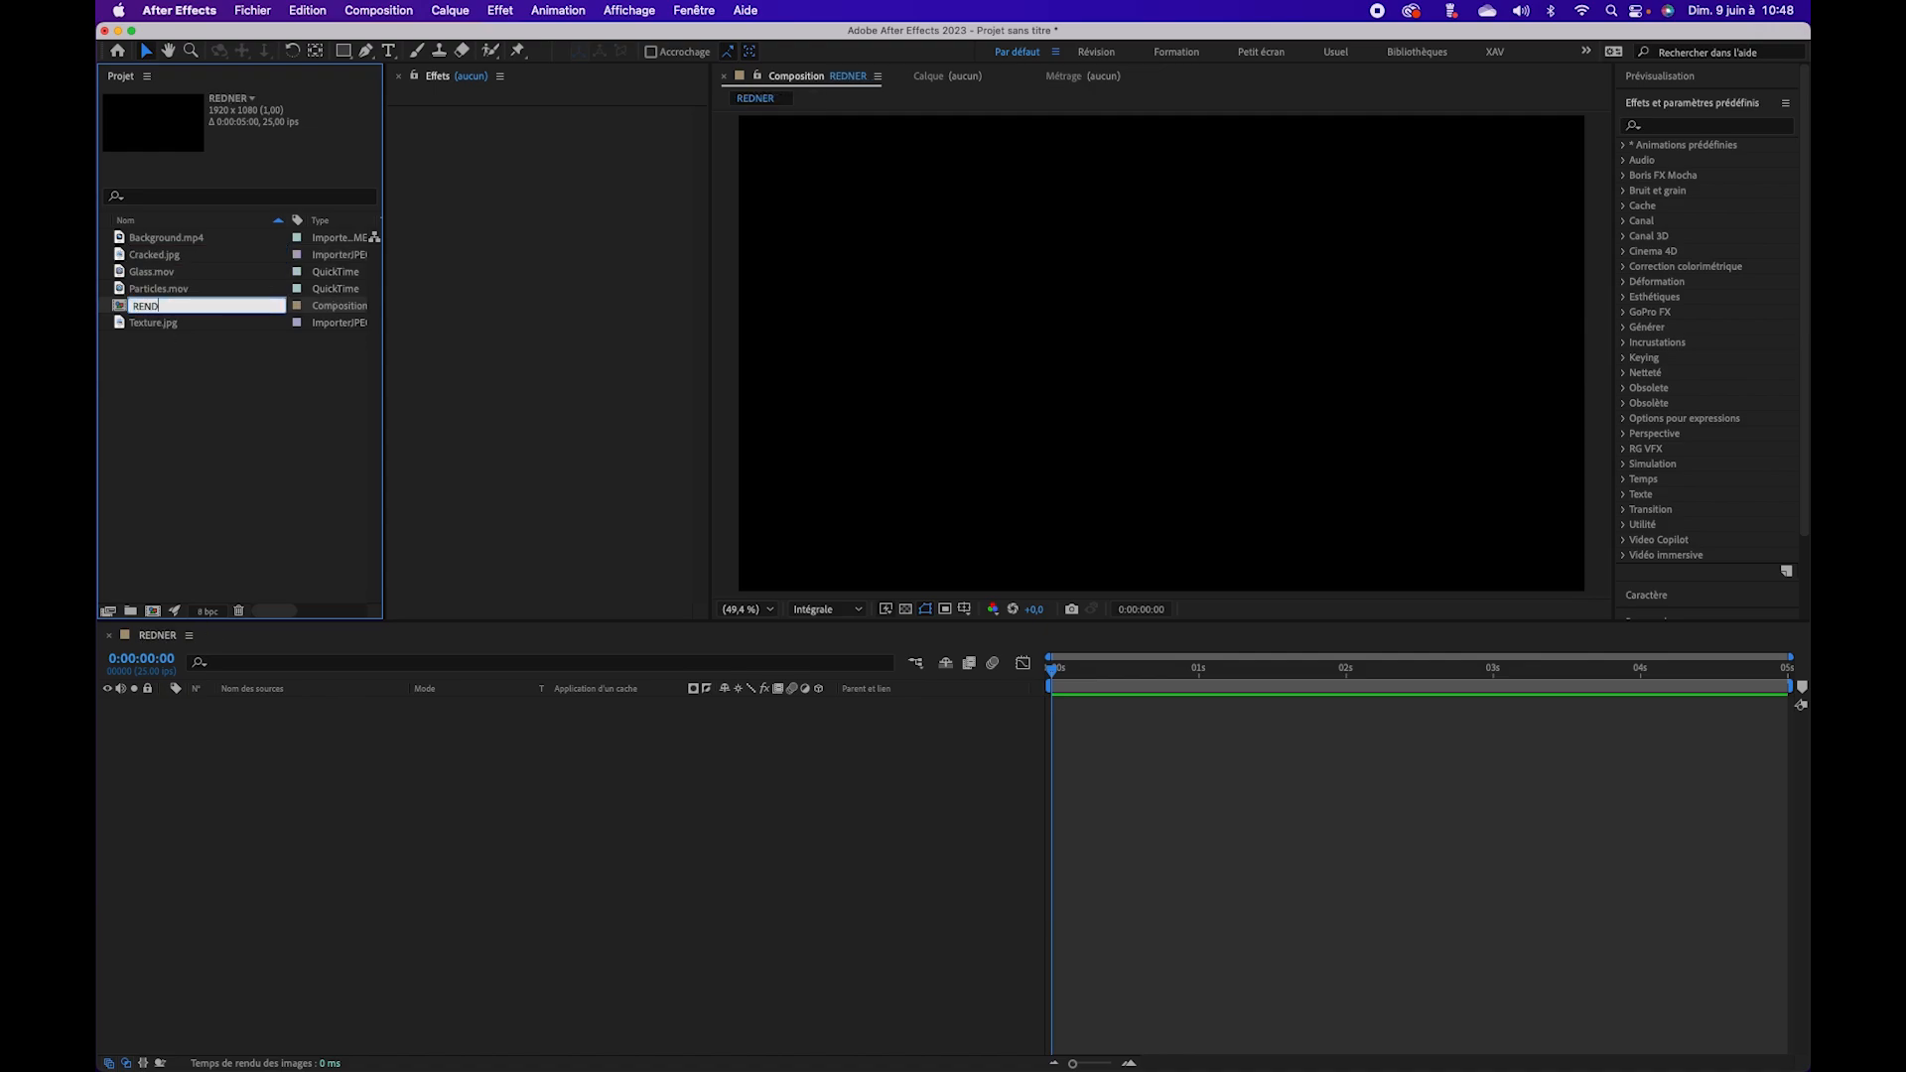
pyautogui.write('ER')
pyautogui.press('Return')
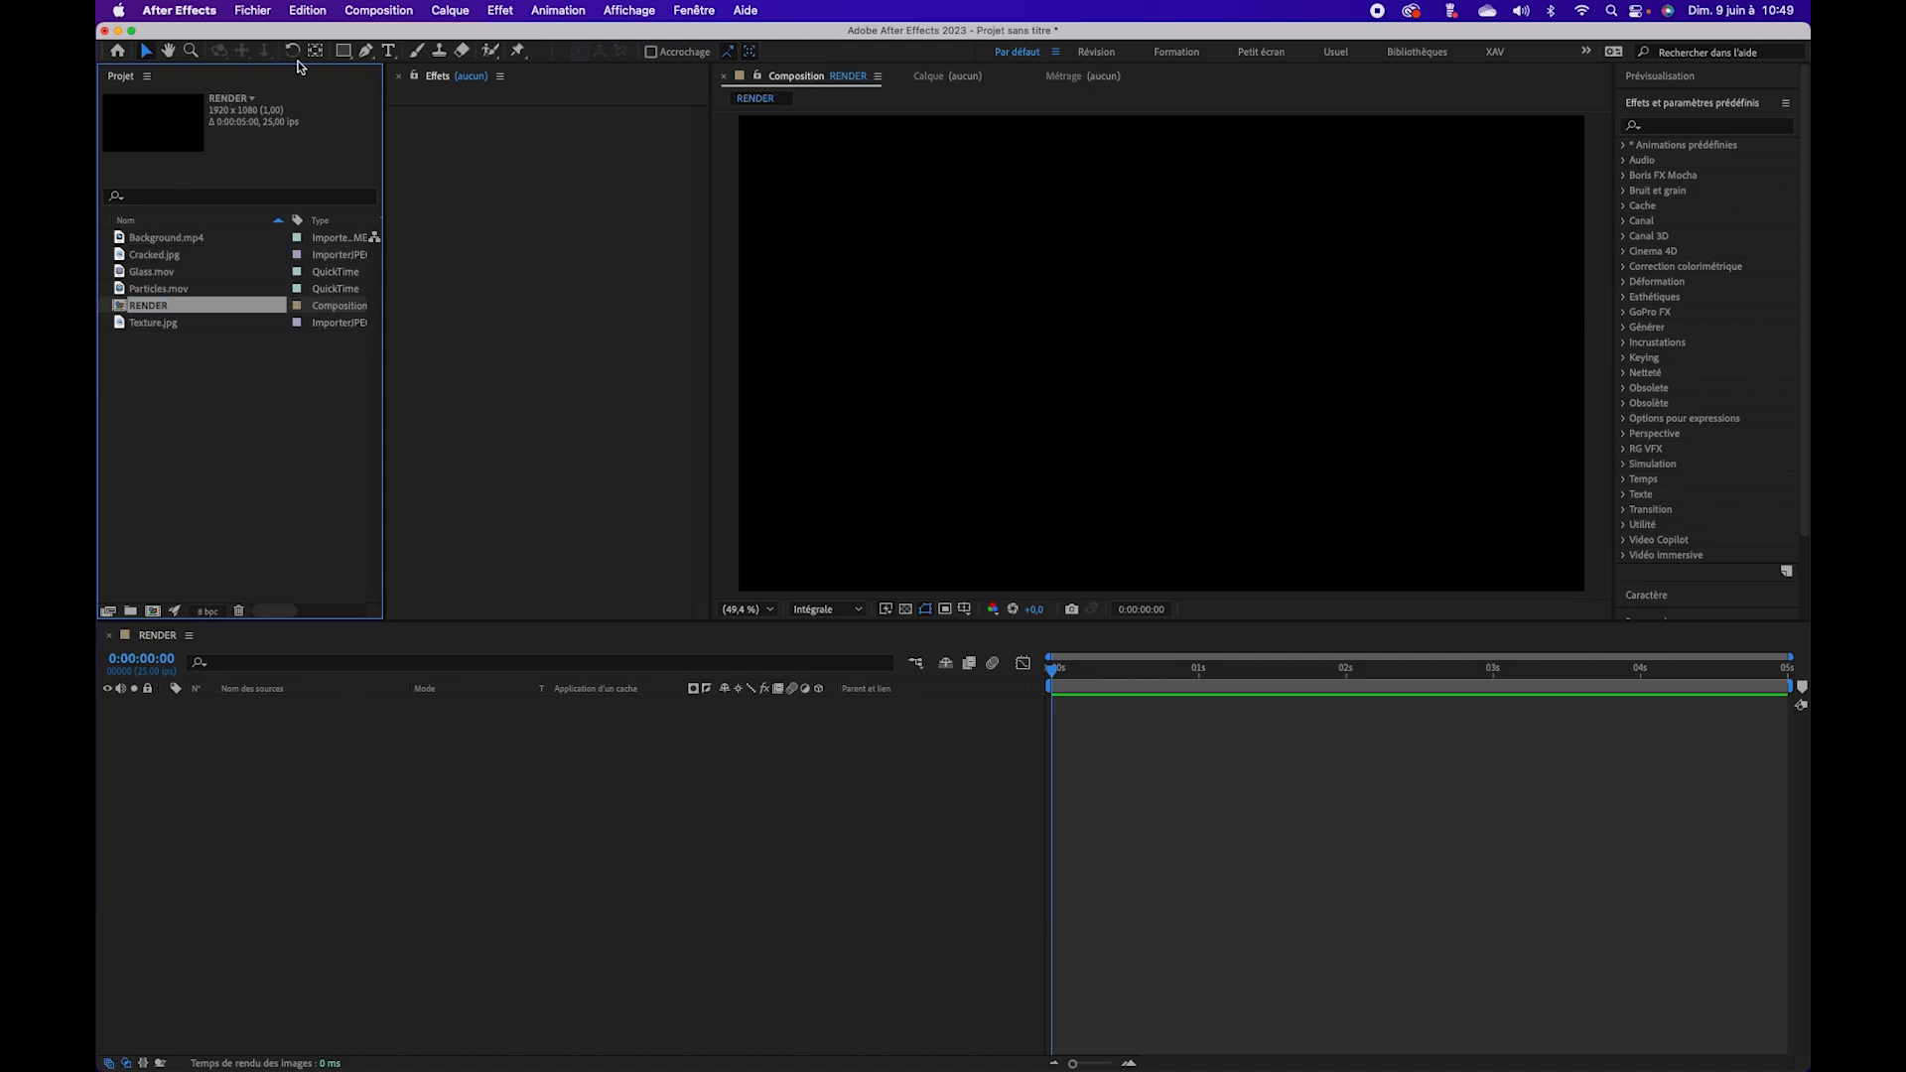
# Step: Check the size, frame rate and duration in the RENDER composition's settings without changing them
pyautogui.click(348, 12)
pyautogui.click(370, 60)
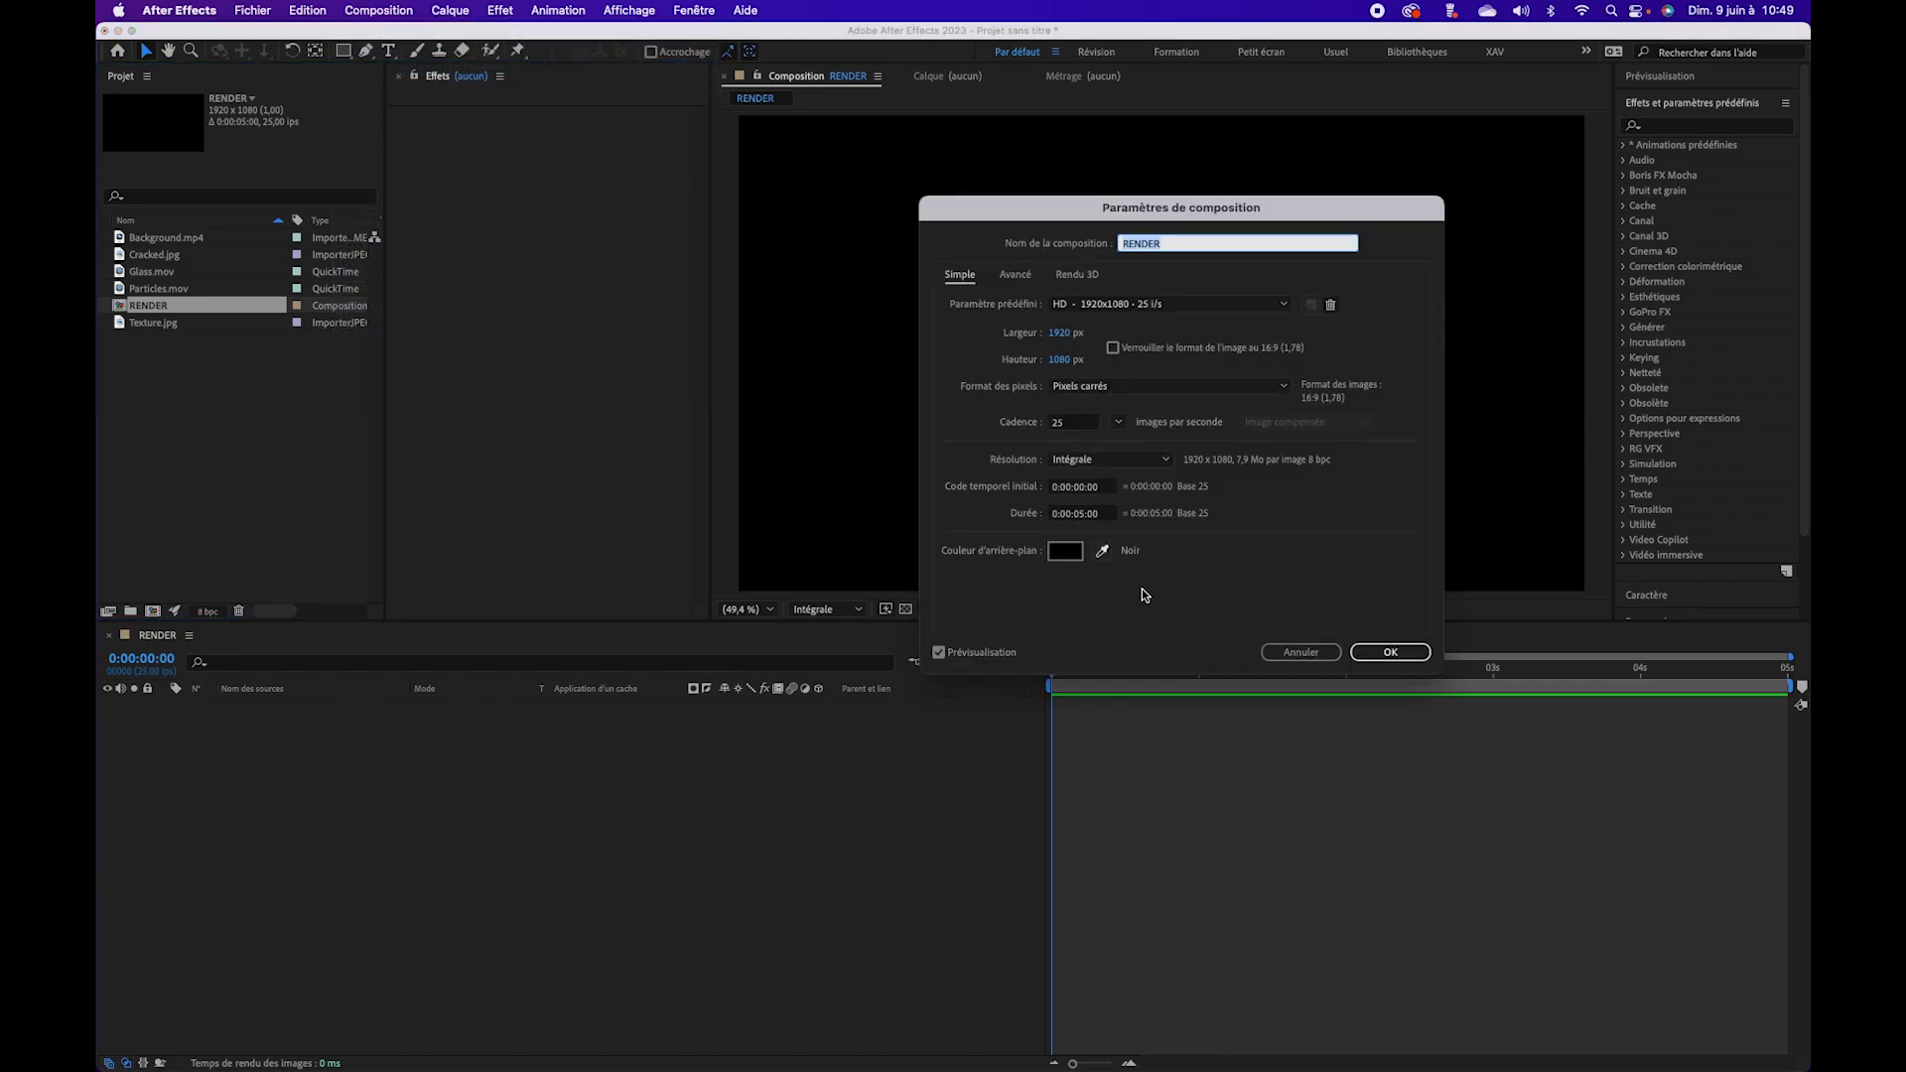
pyautogui.click(1390, 652)
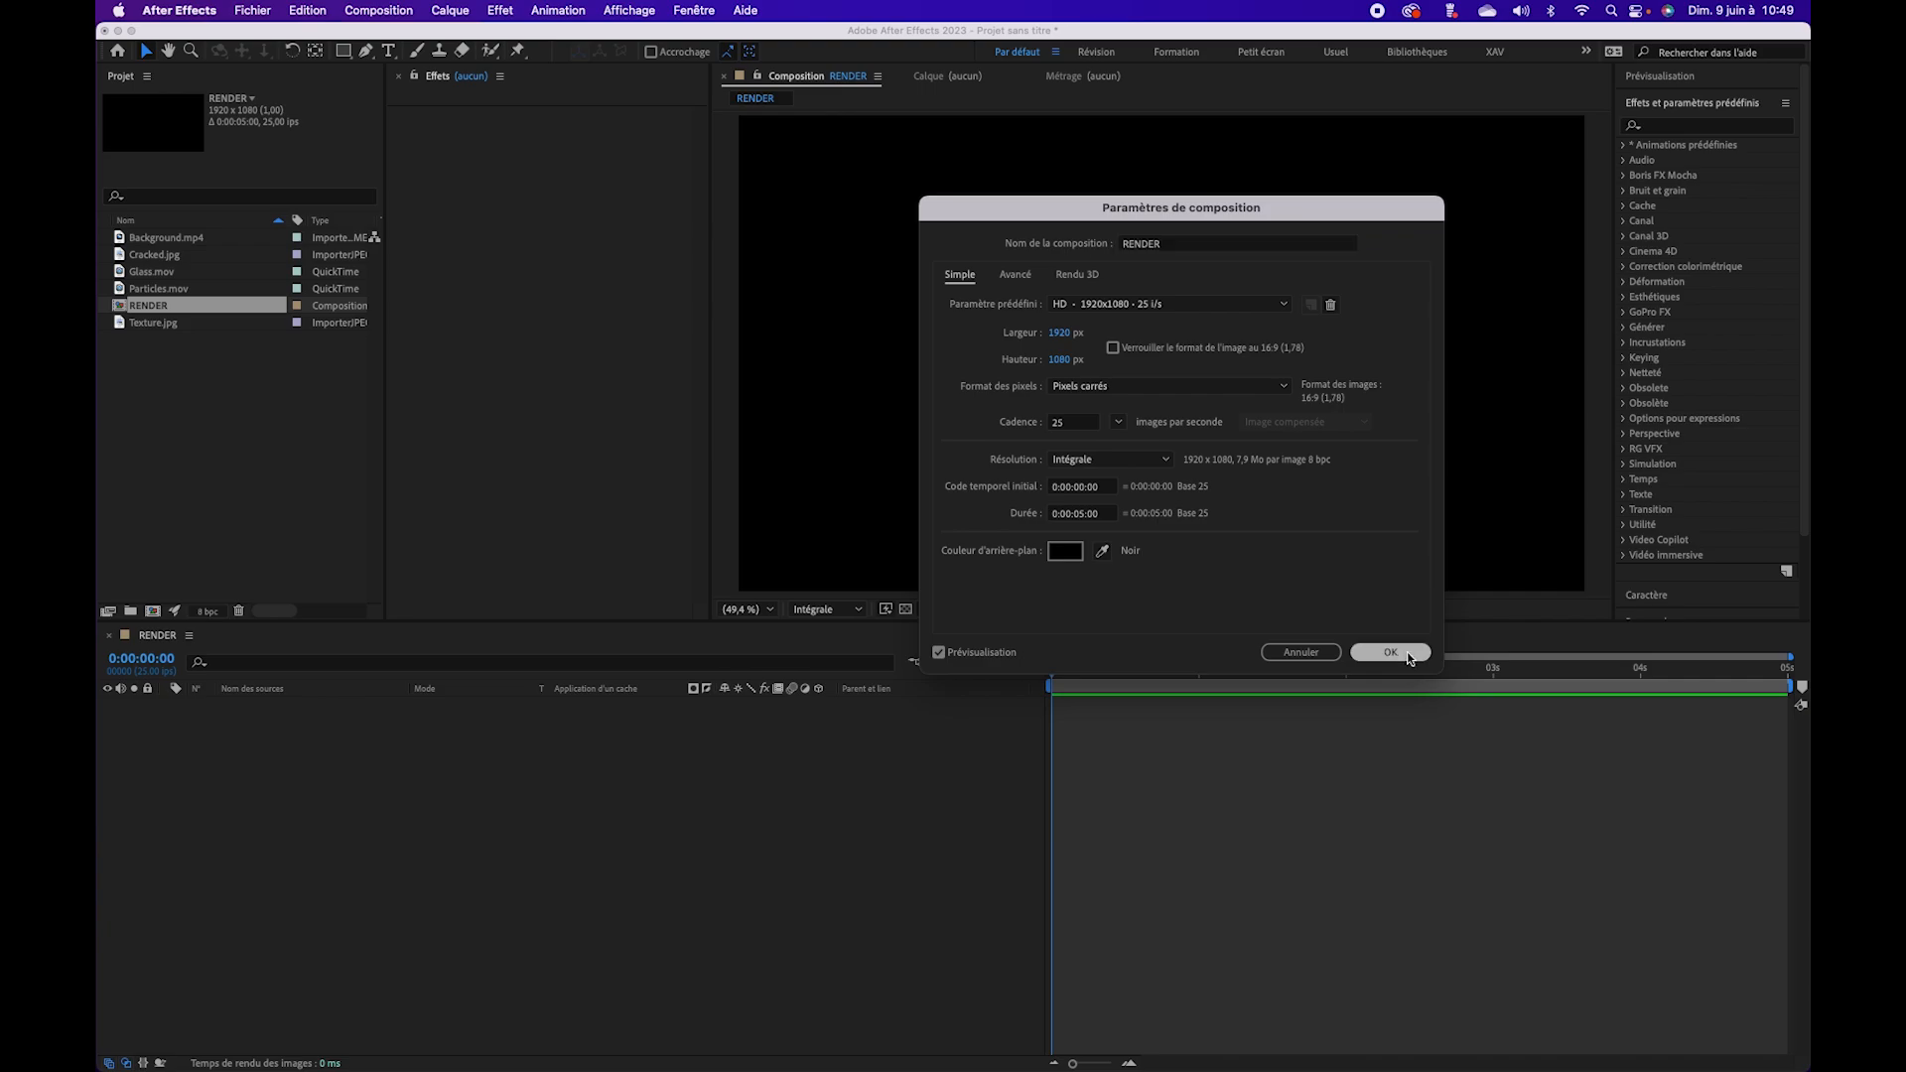
# Step: Add a text layer reading DEADPOOL to the RENDER composition
pyautogui.click(388, 49)
pyautogui.click(984, 343)
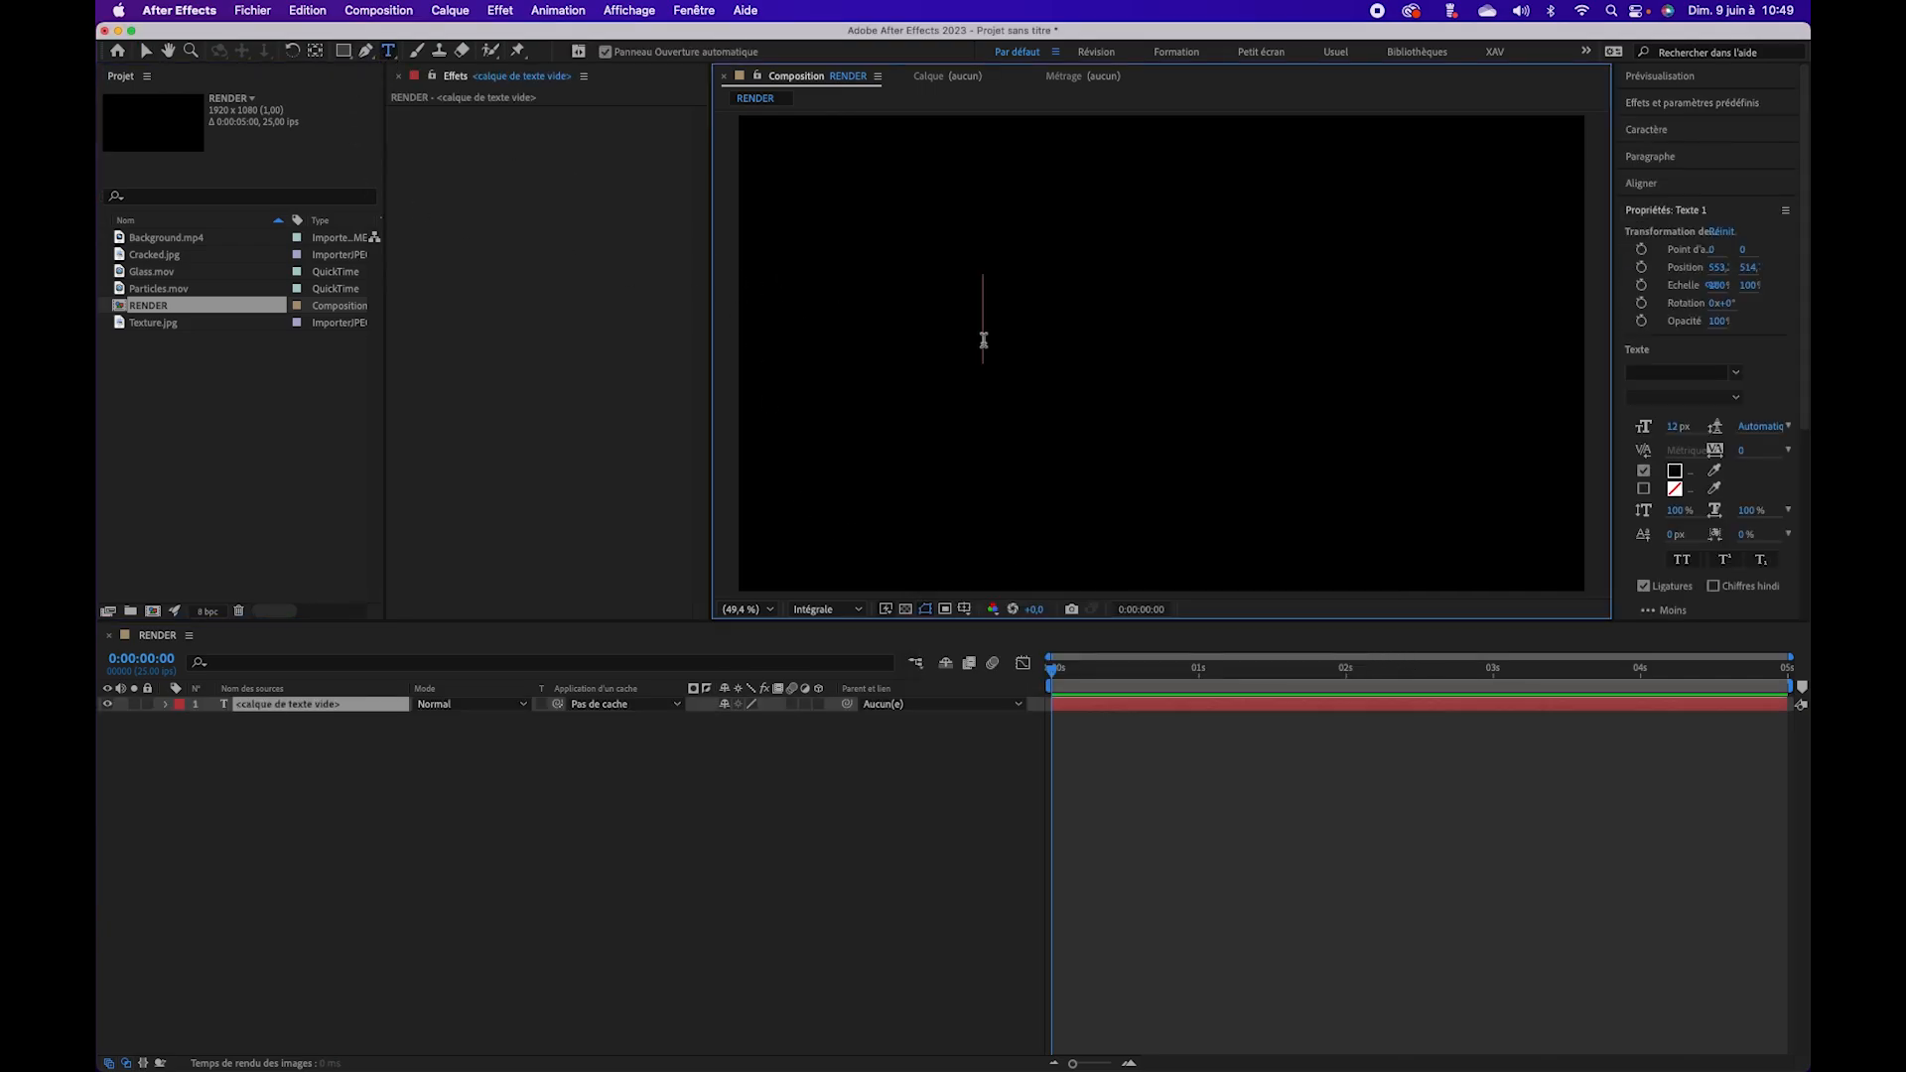
pyautogui.write('DAD')
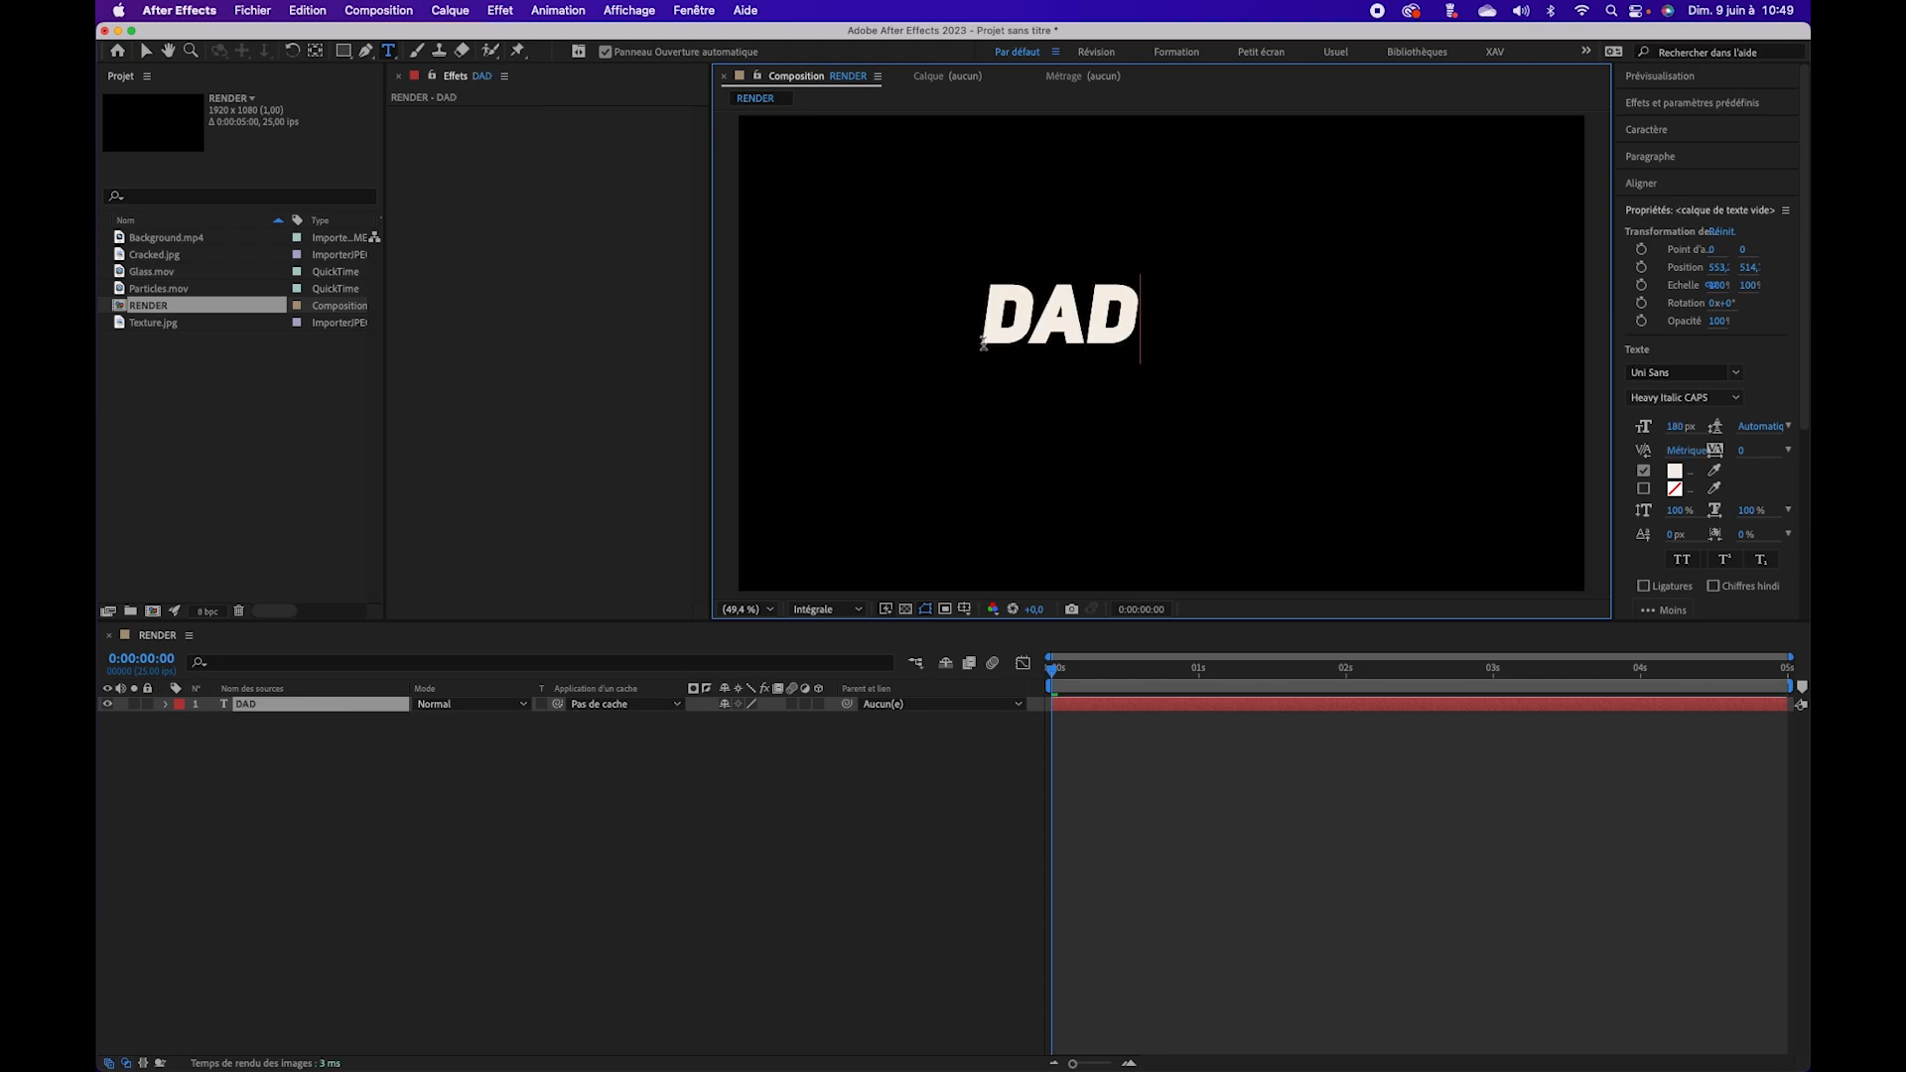
pyautogui.press('BackSpace')
pyautogui.press('BackSpace')
pyautogui.write('EAD')
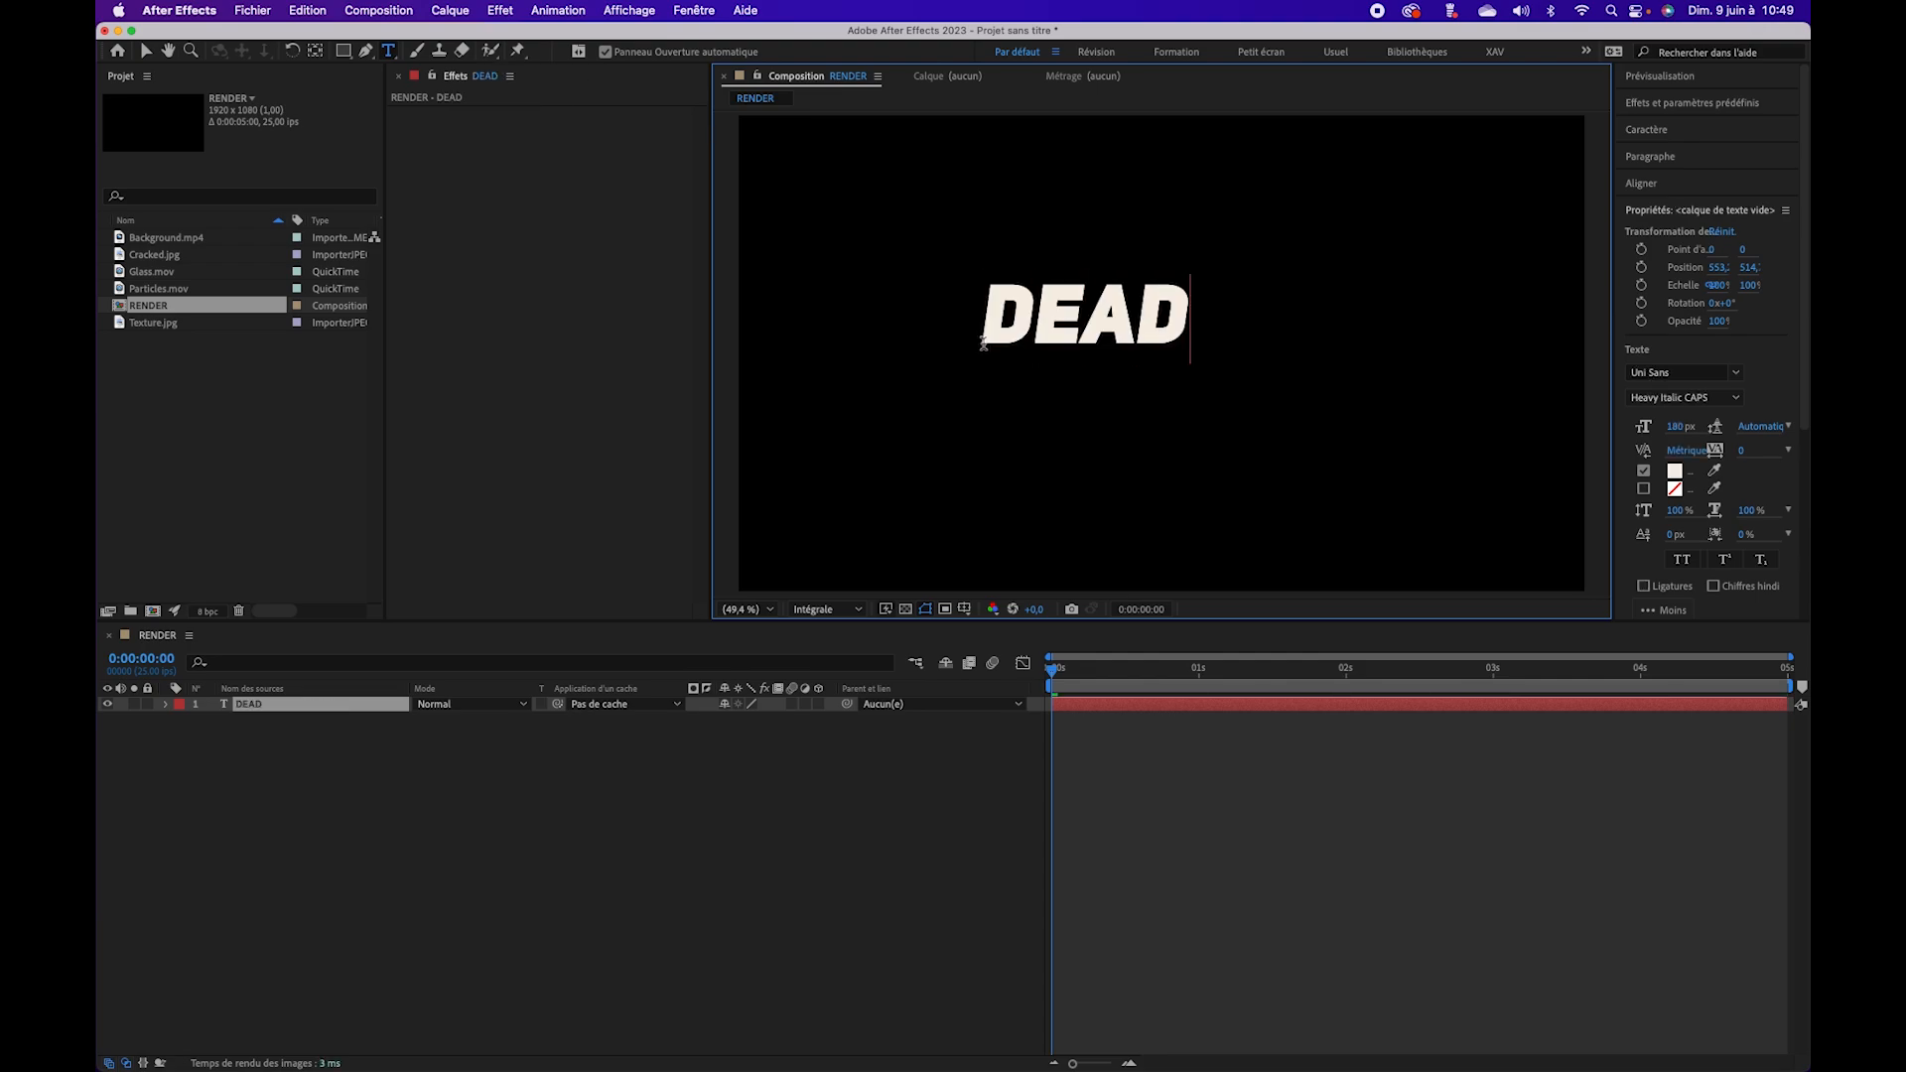
pyautogui.write('POOL')
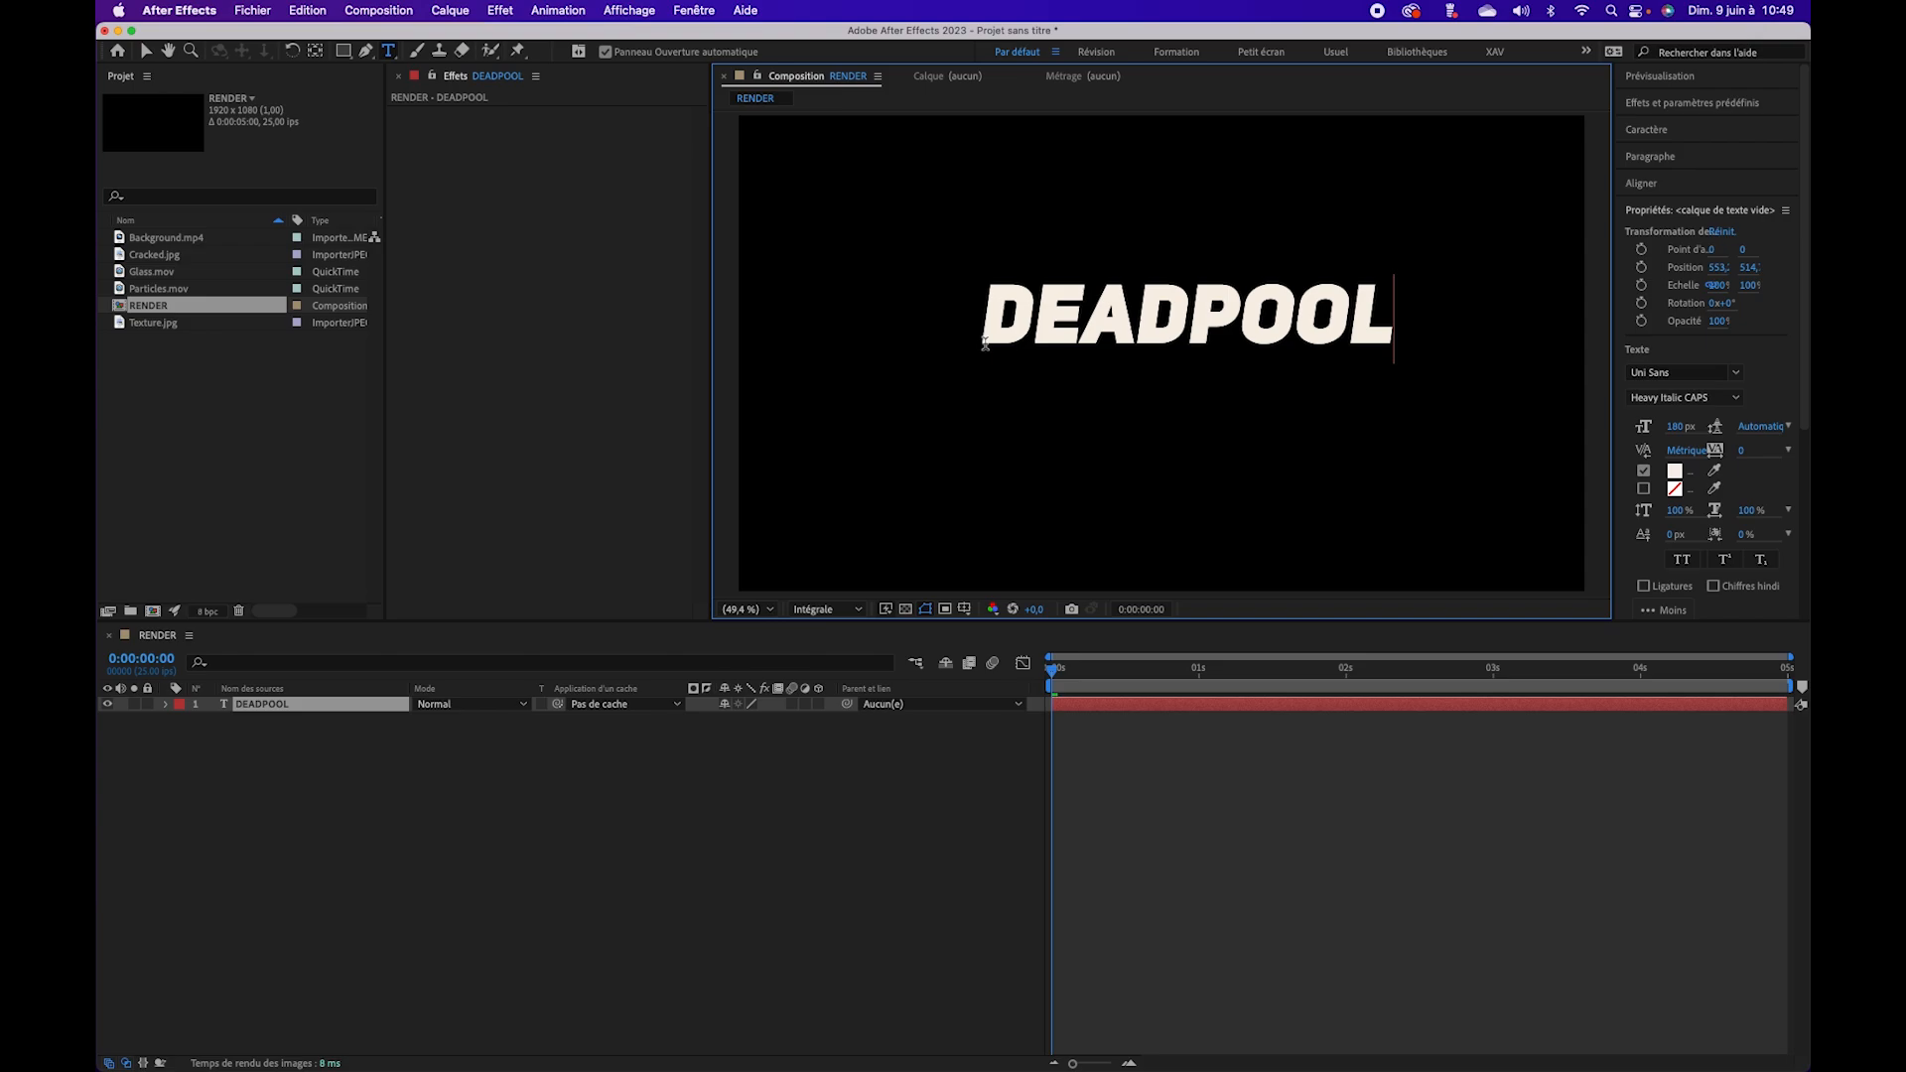
# Step: Show the title/action safe guides in the composition view and review the DEADPOOL text's available font styles
pyautogui.click(964, 609)
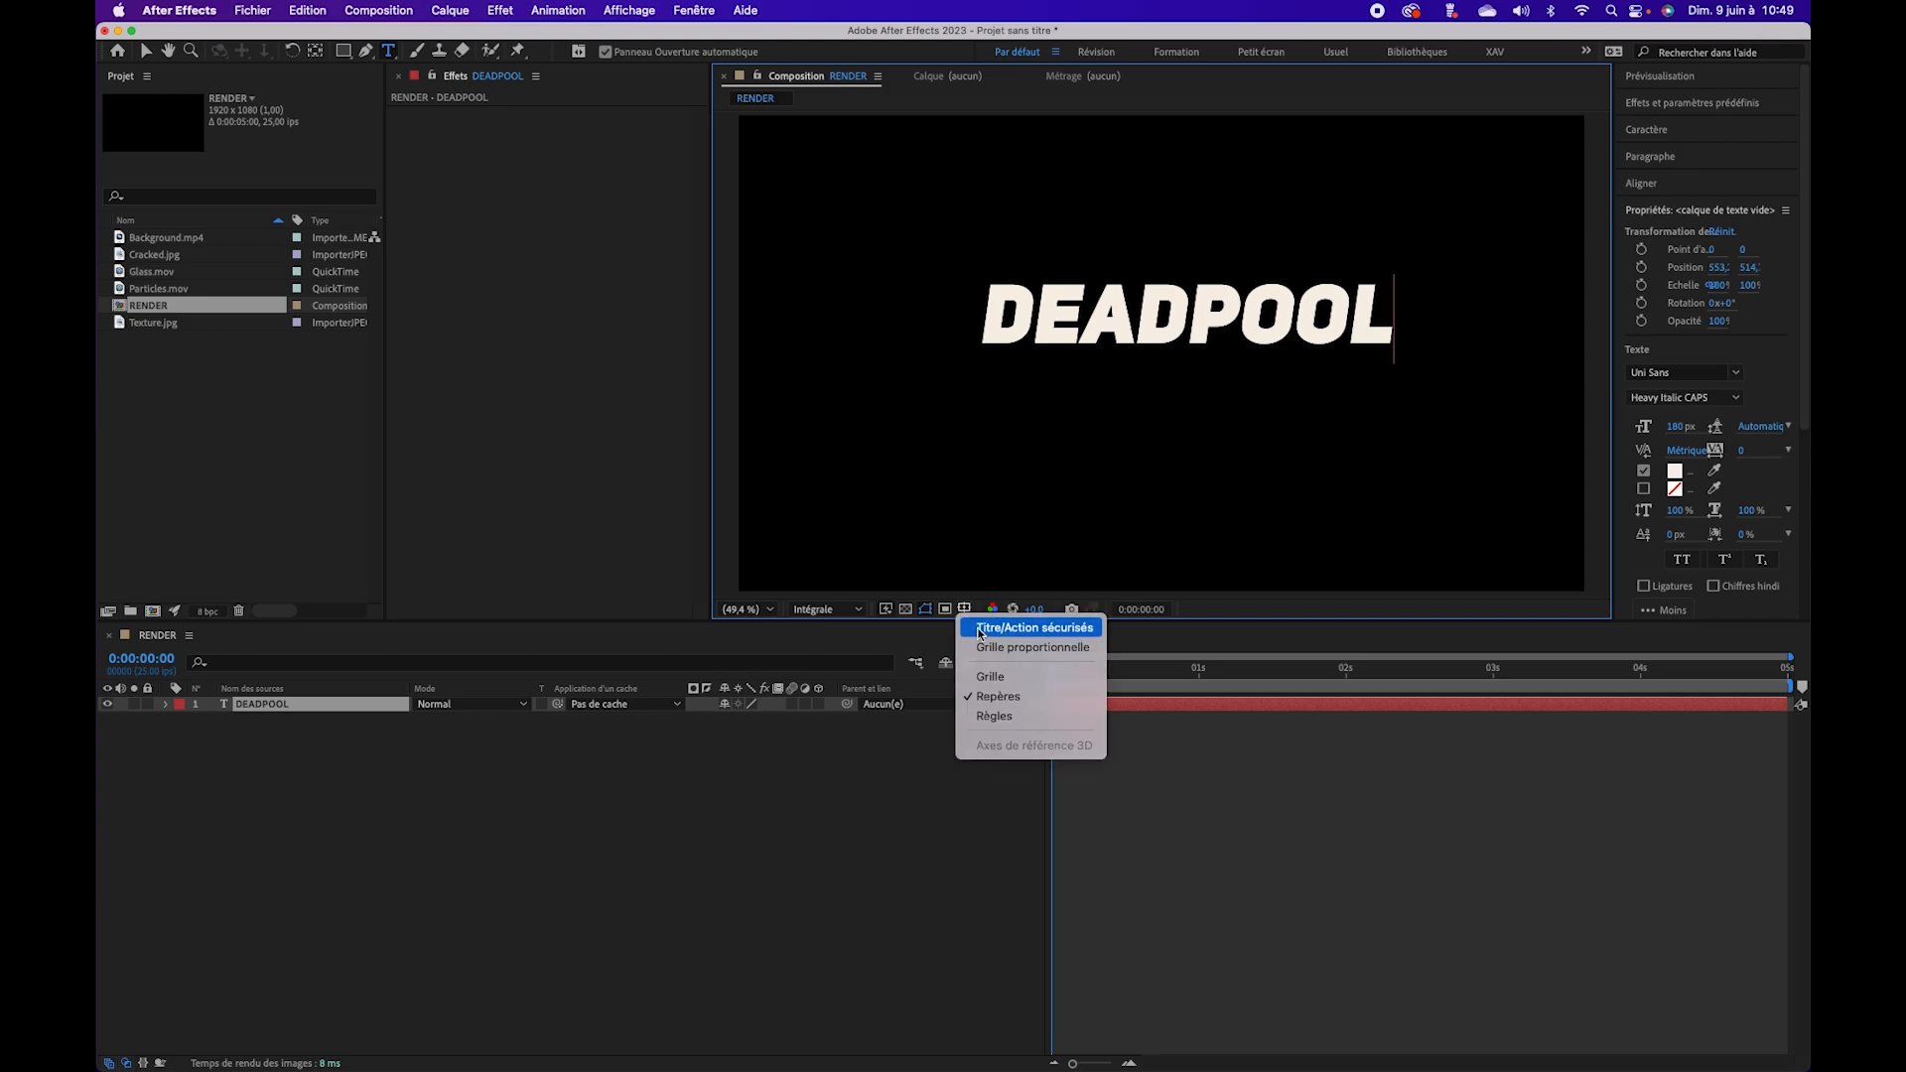
pyautogui.click(981, 628)
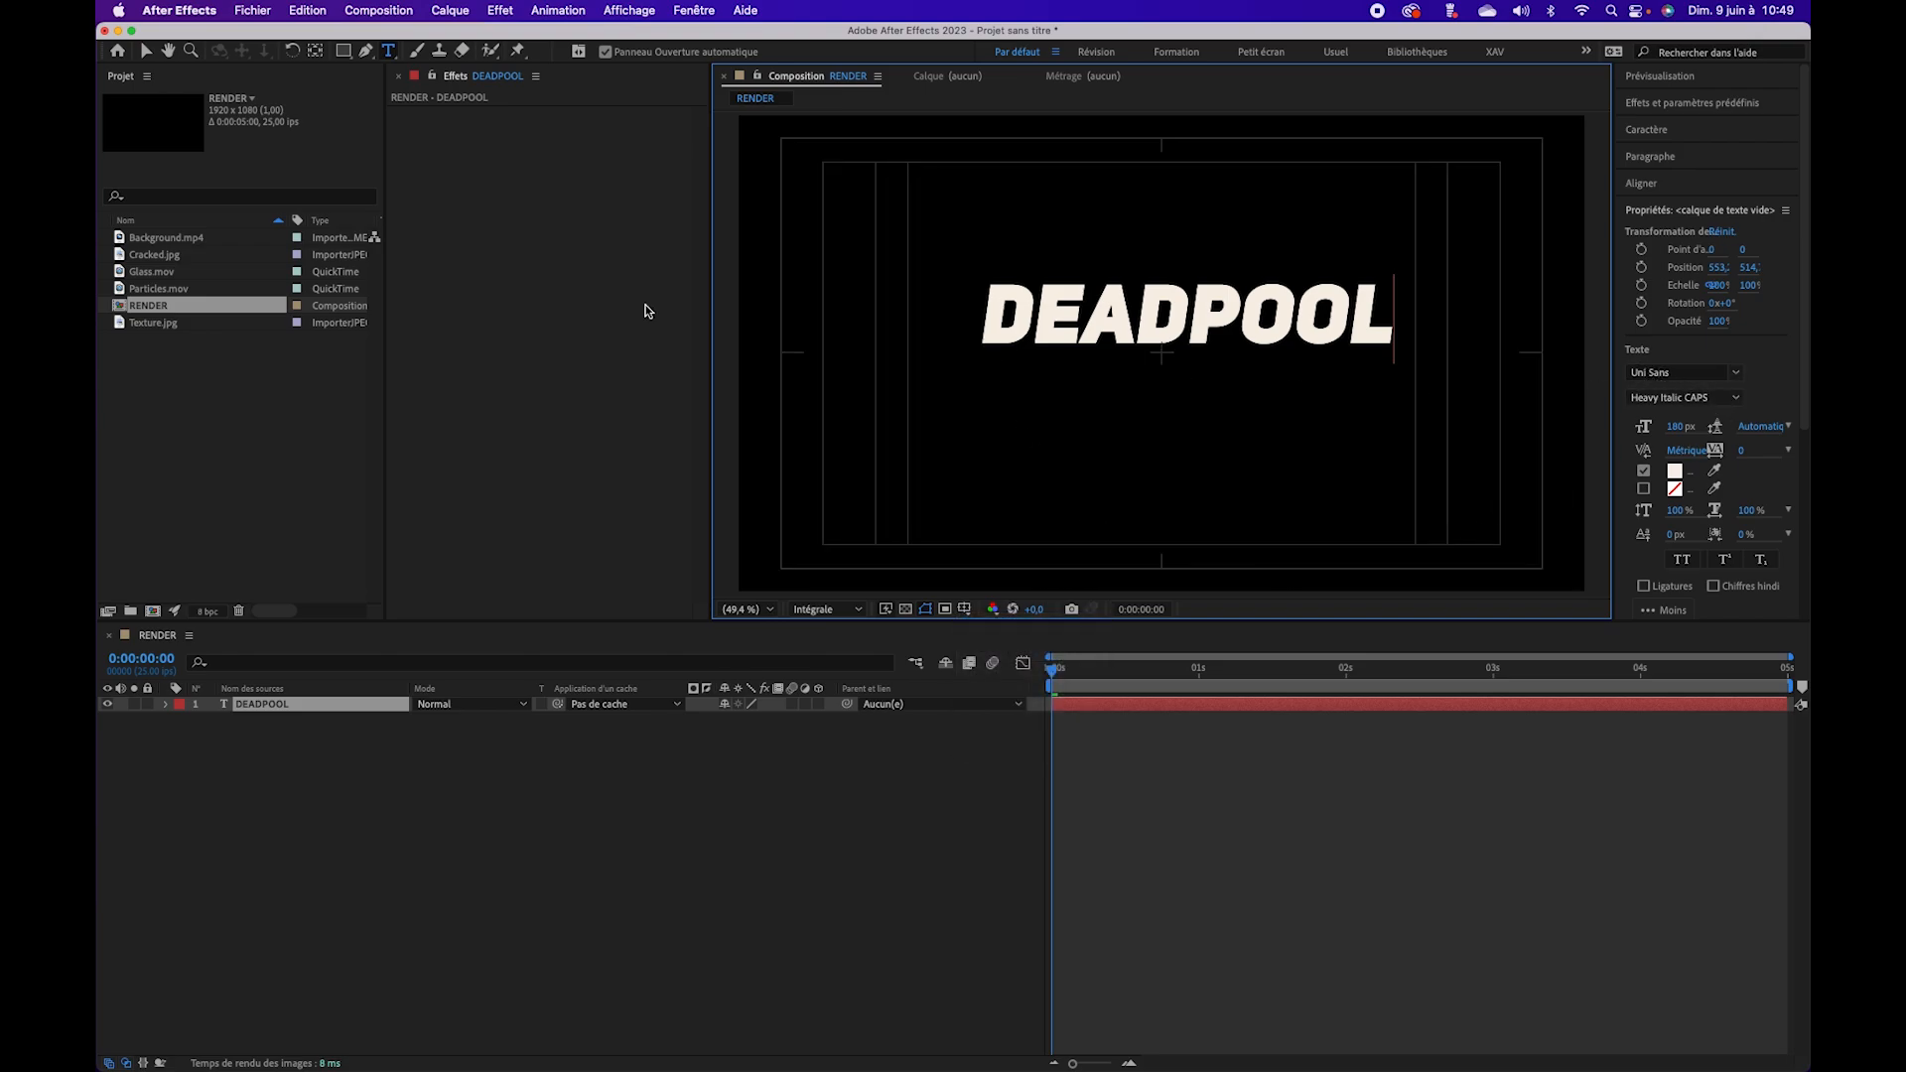
pyautogui.click(145, 50)
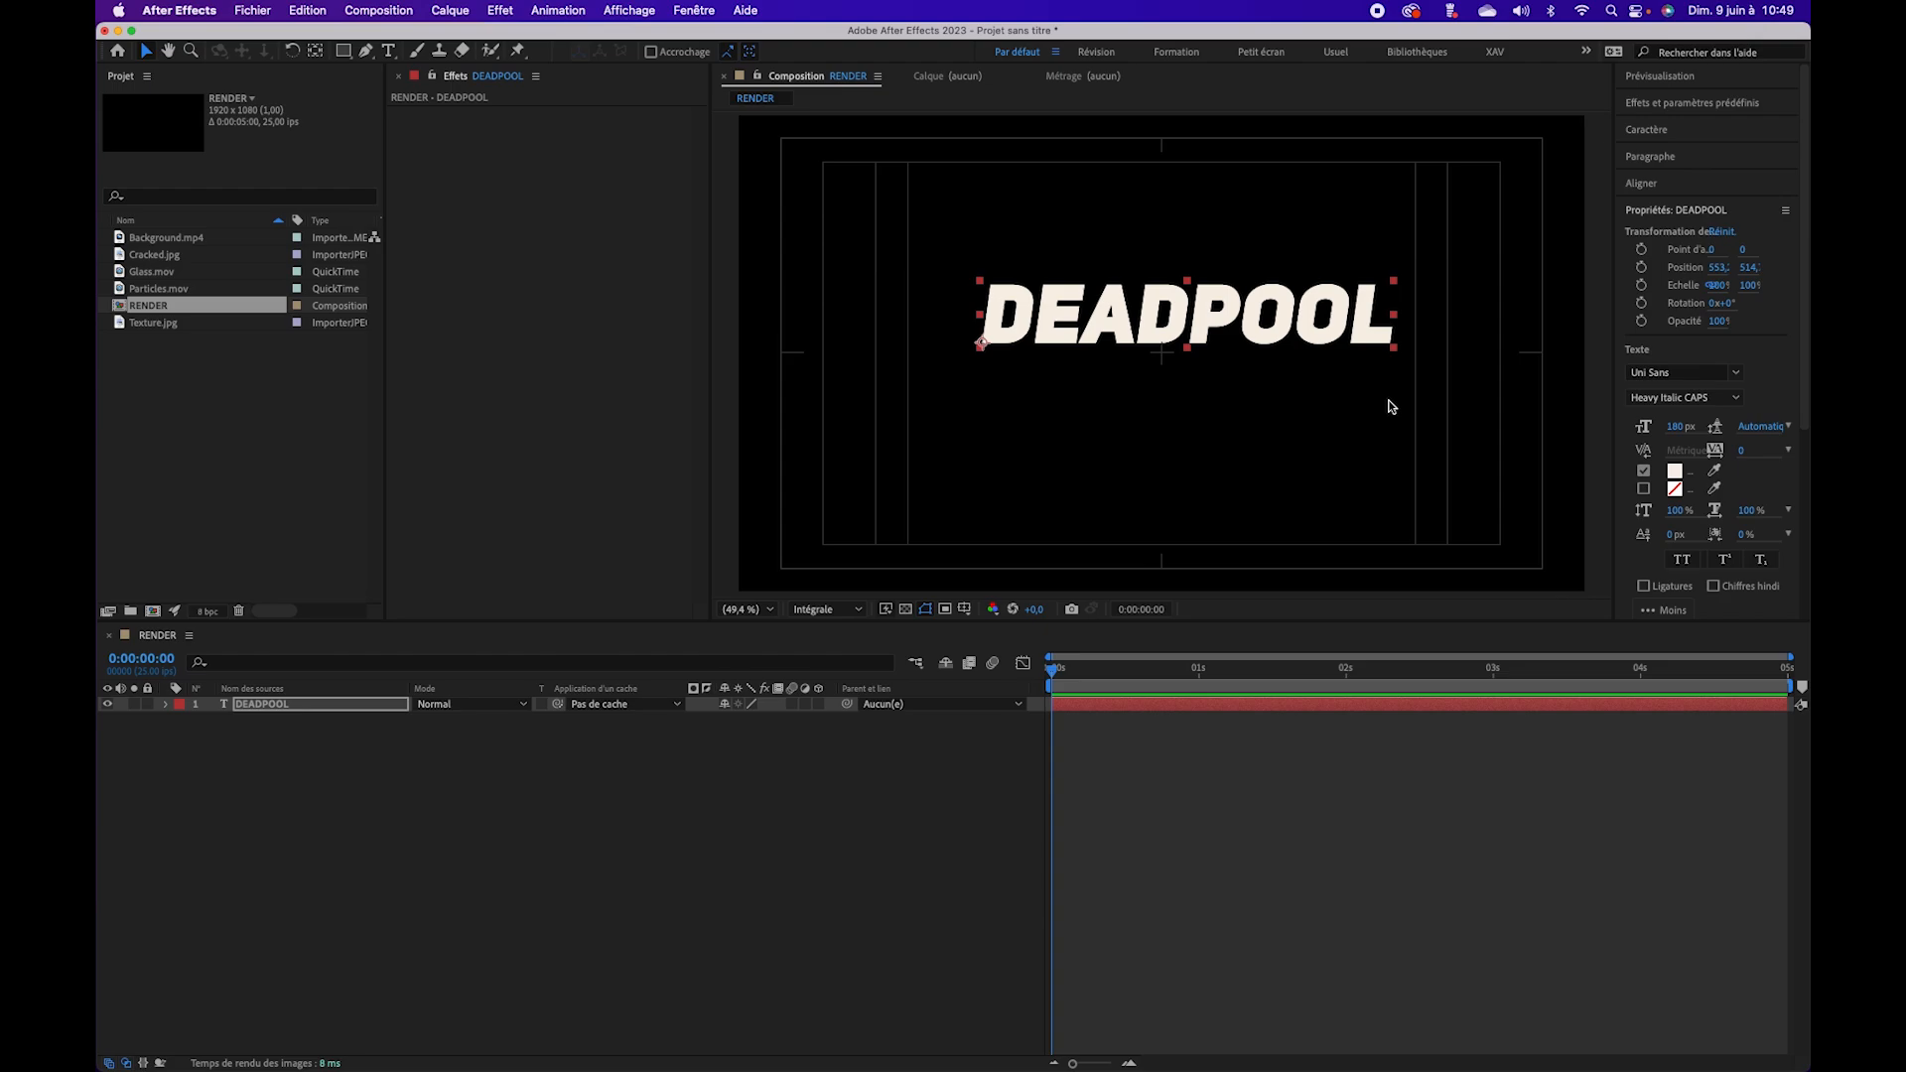
pyautogui.click(1733, 401)
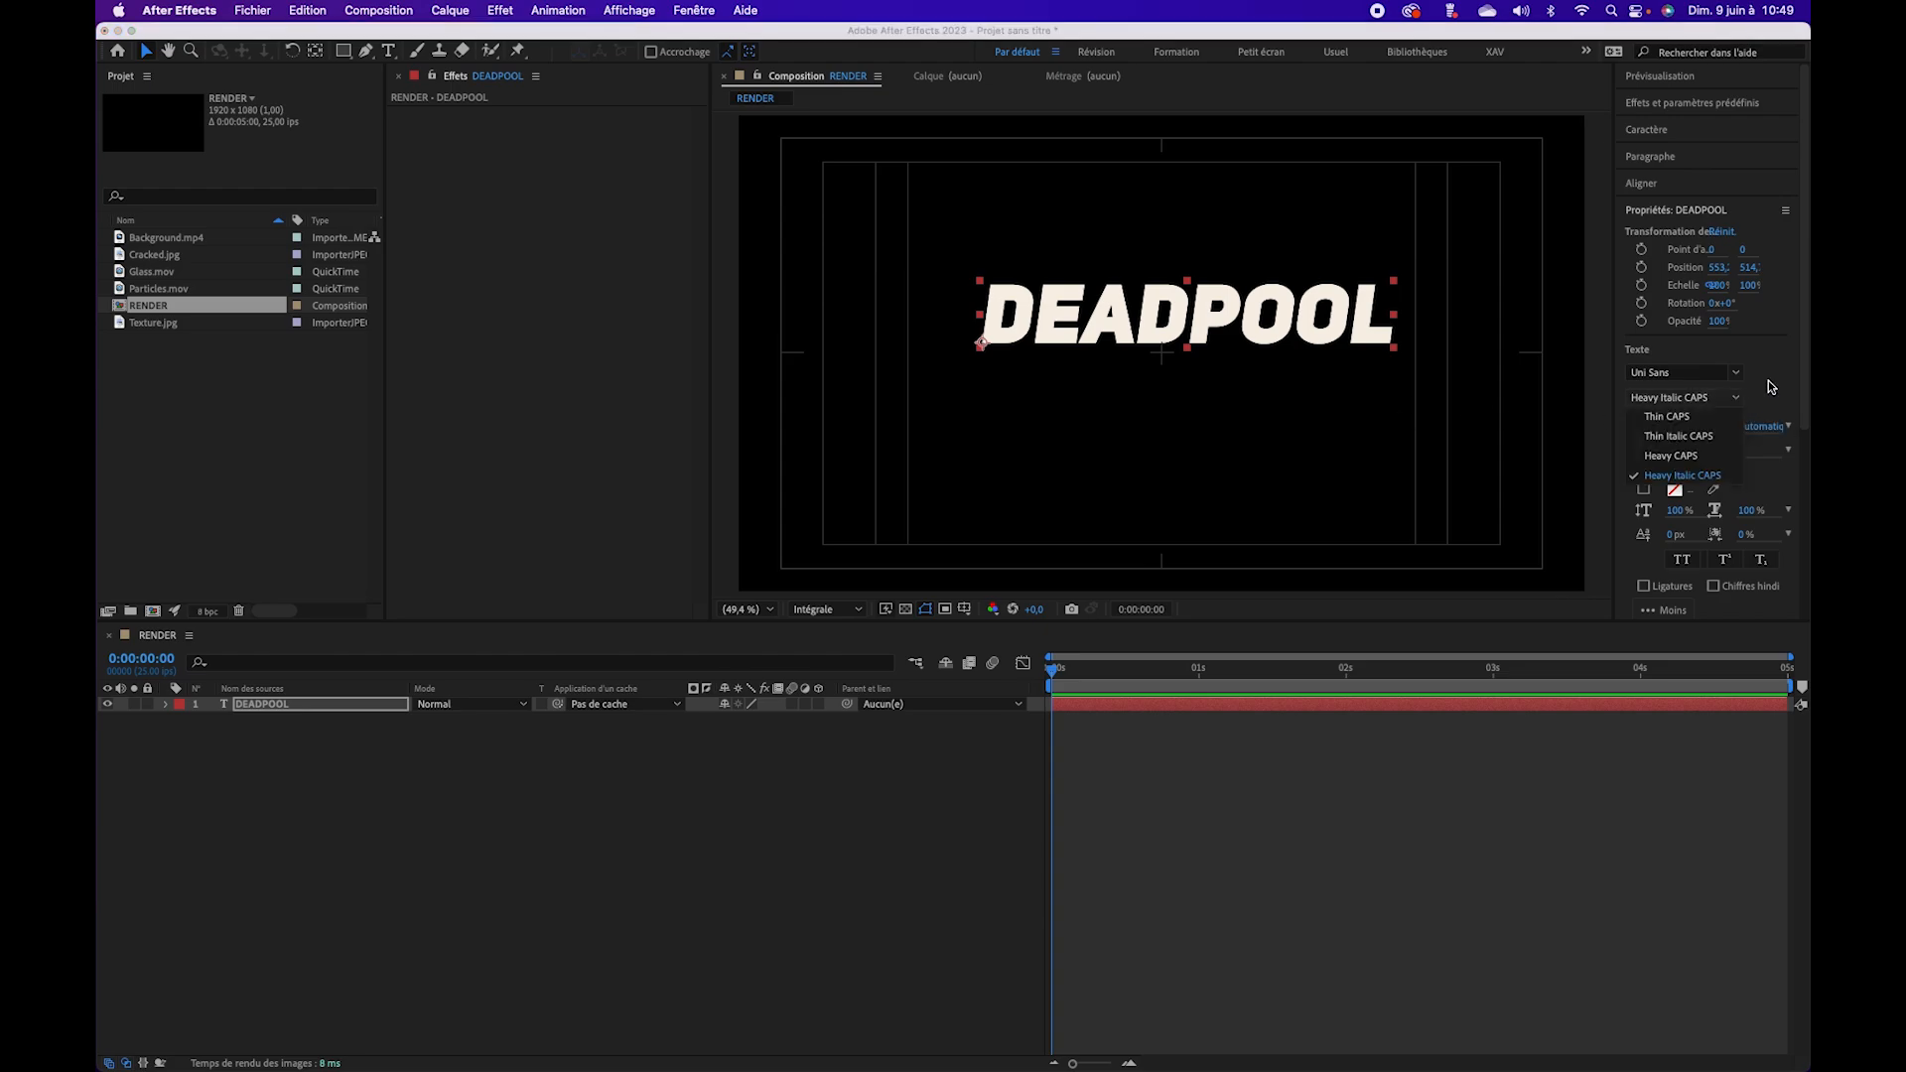
pyautogui.click(1772, 386)
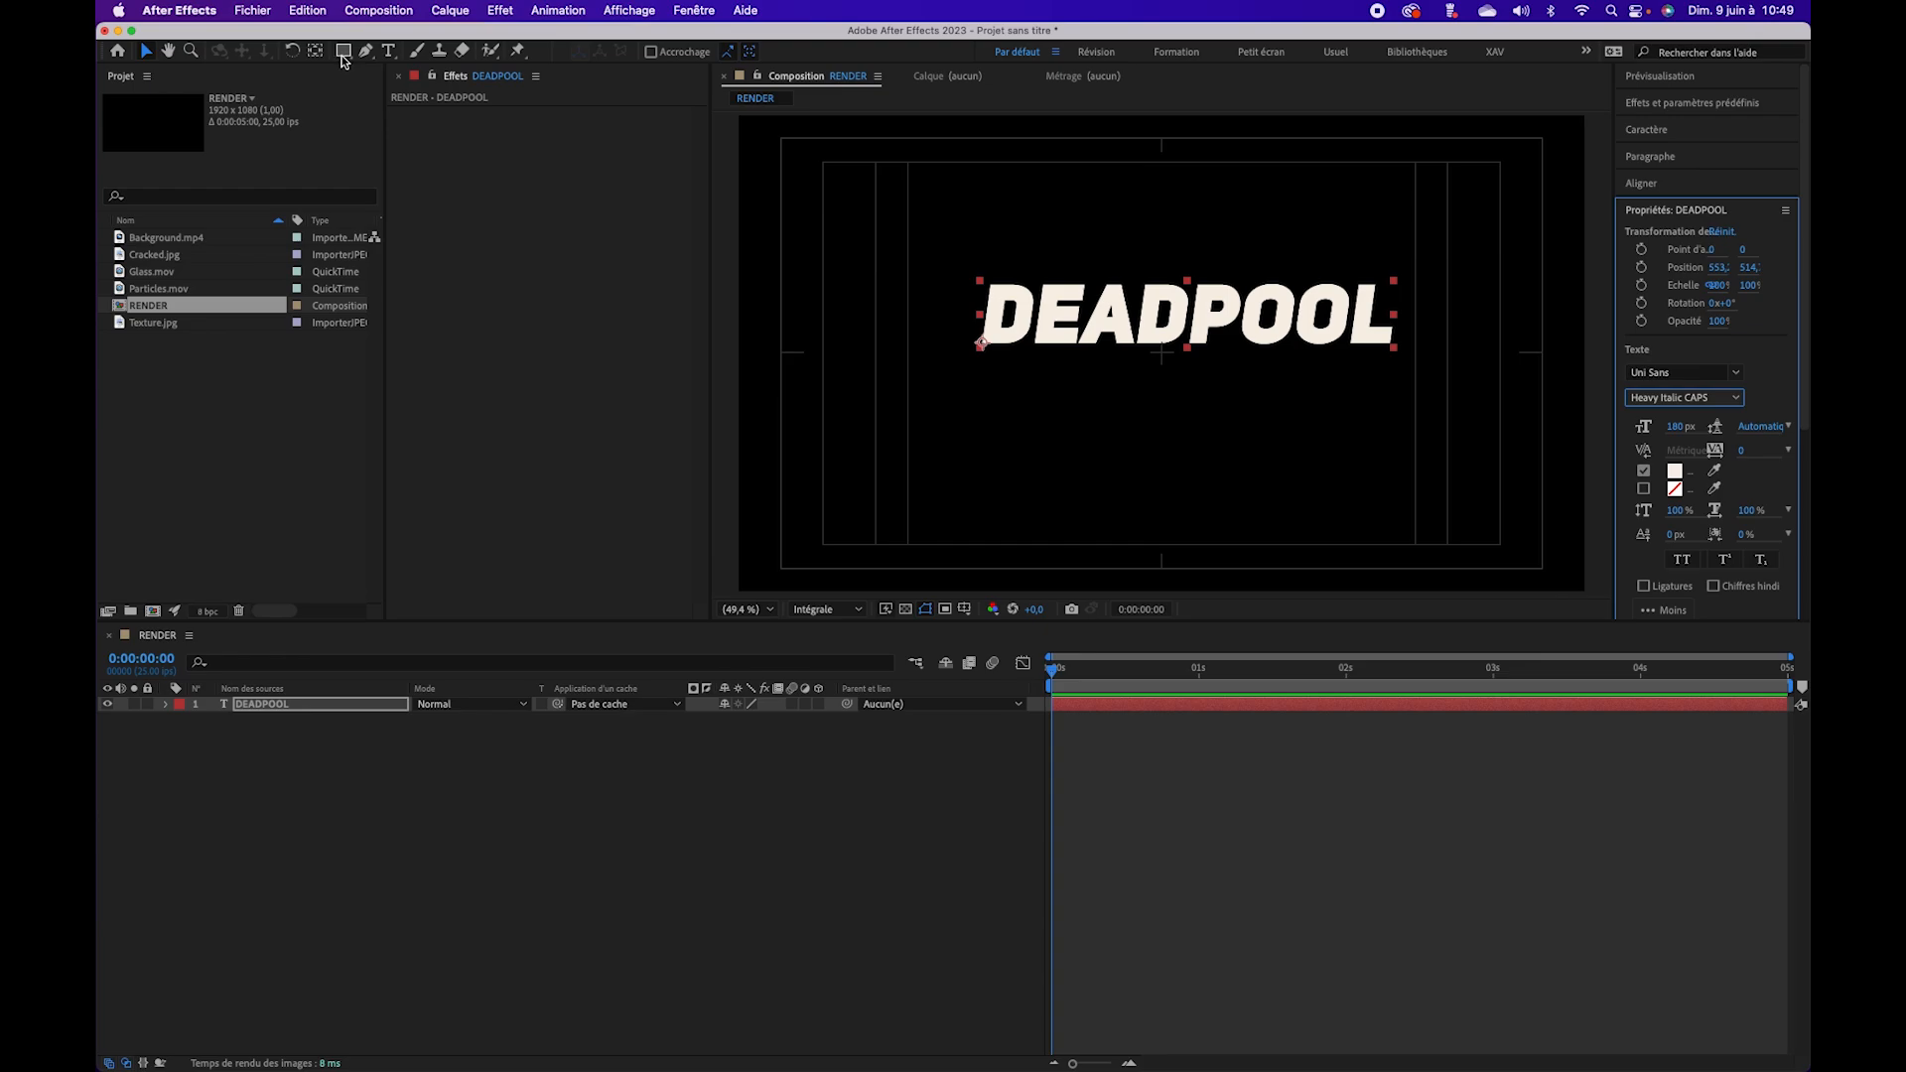
# Step: Center the DEADPOOL layer's anchor point on the text and align the layer to the composition's horizontal and vertical center
pyautogui.click(316, 51)
pyautogui.press('super+alt+Home')
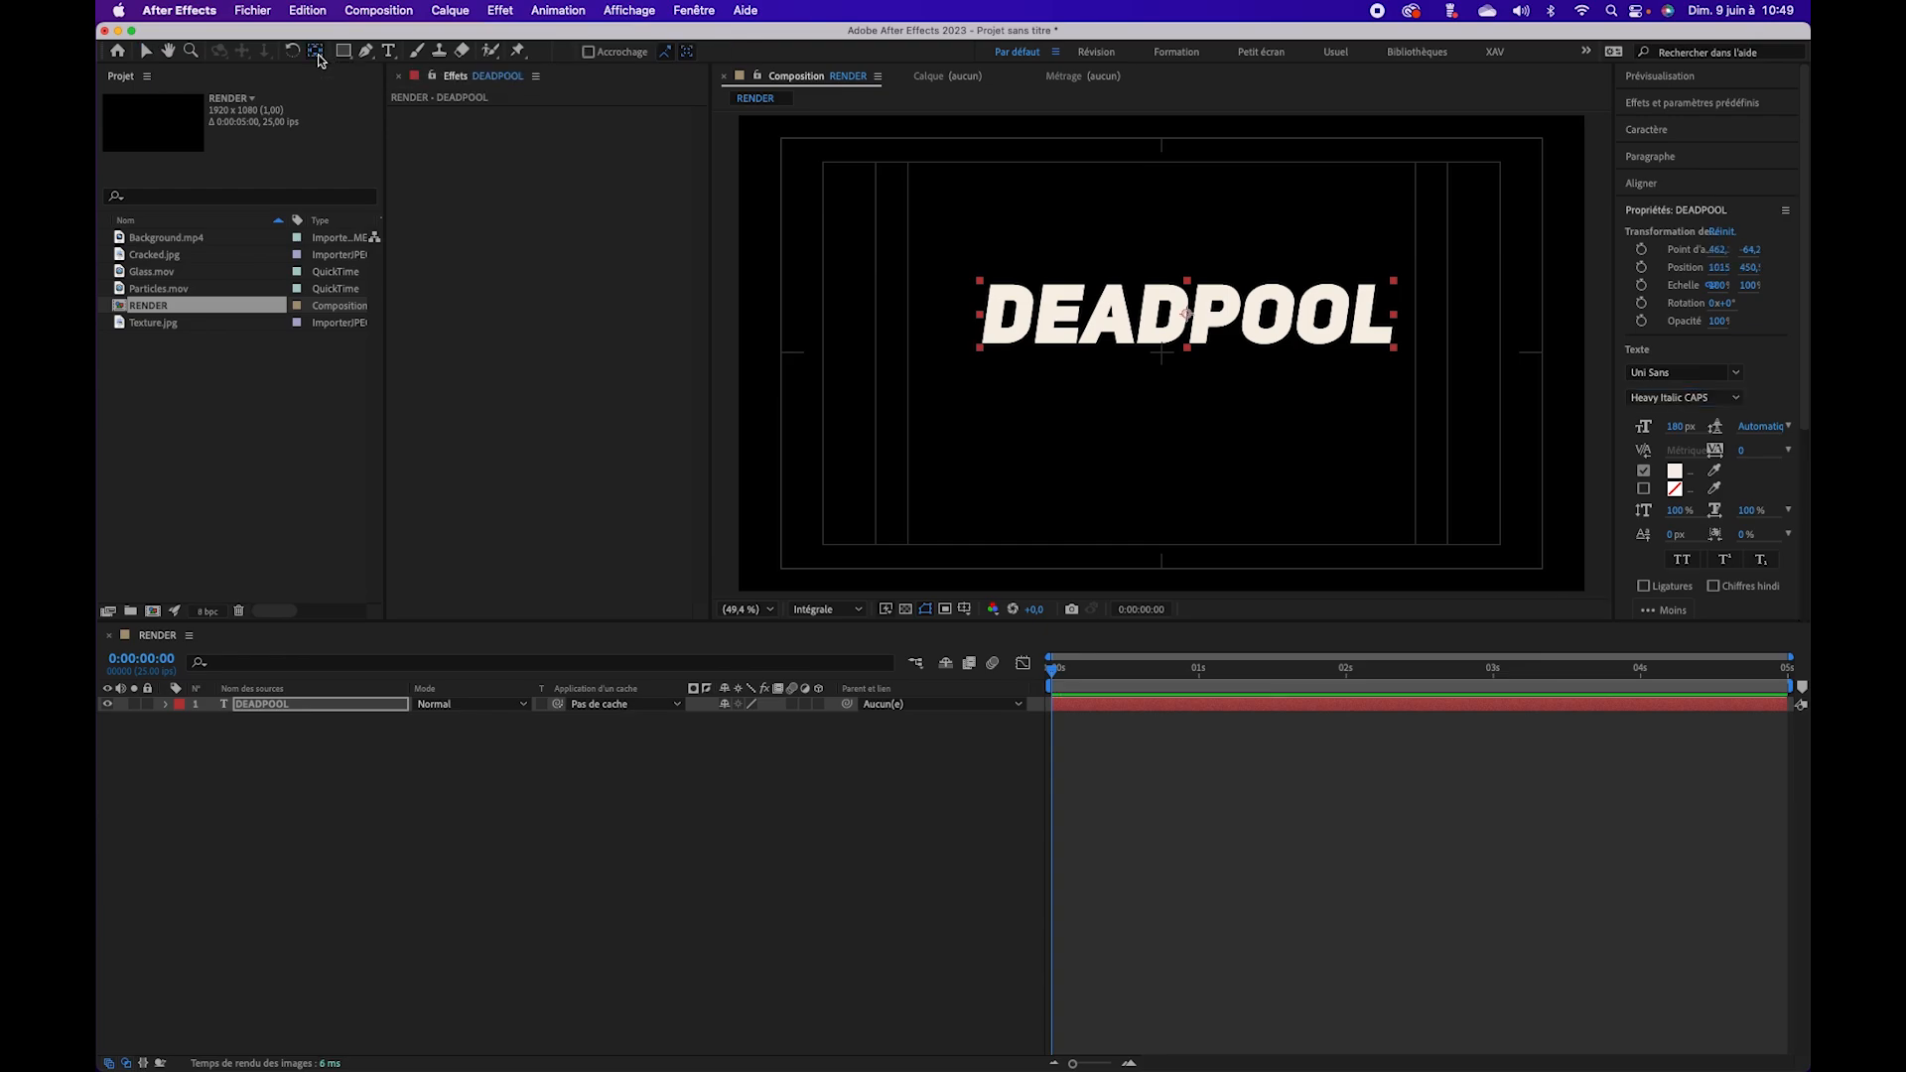
pyautogui.click(1723, 184)
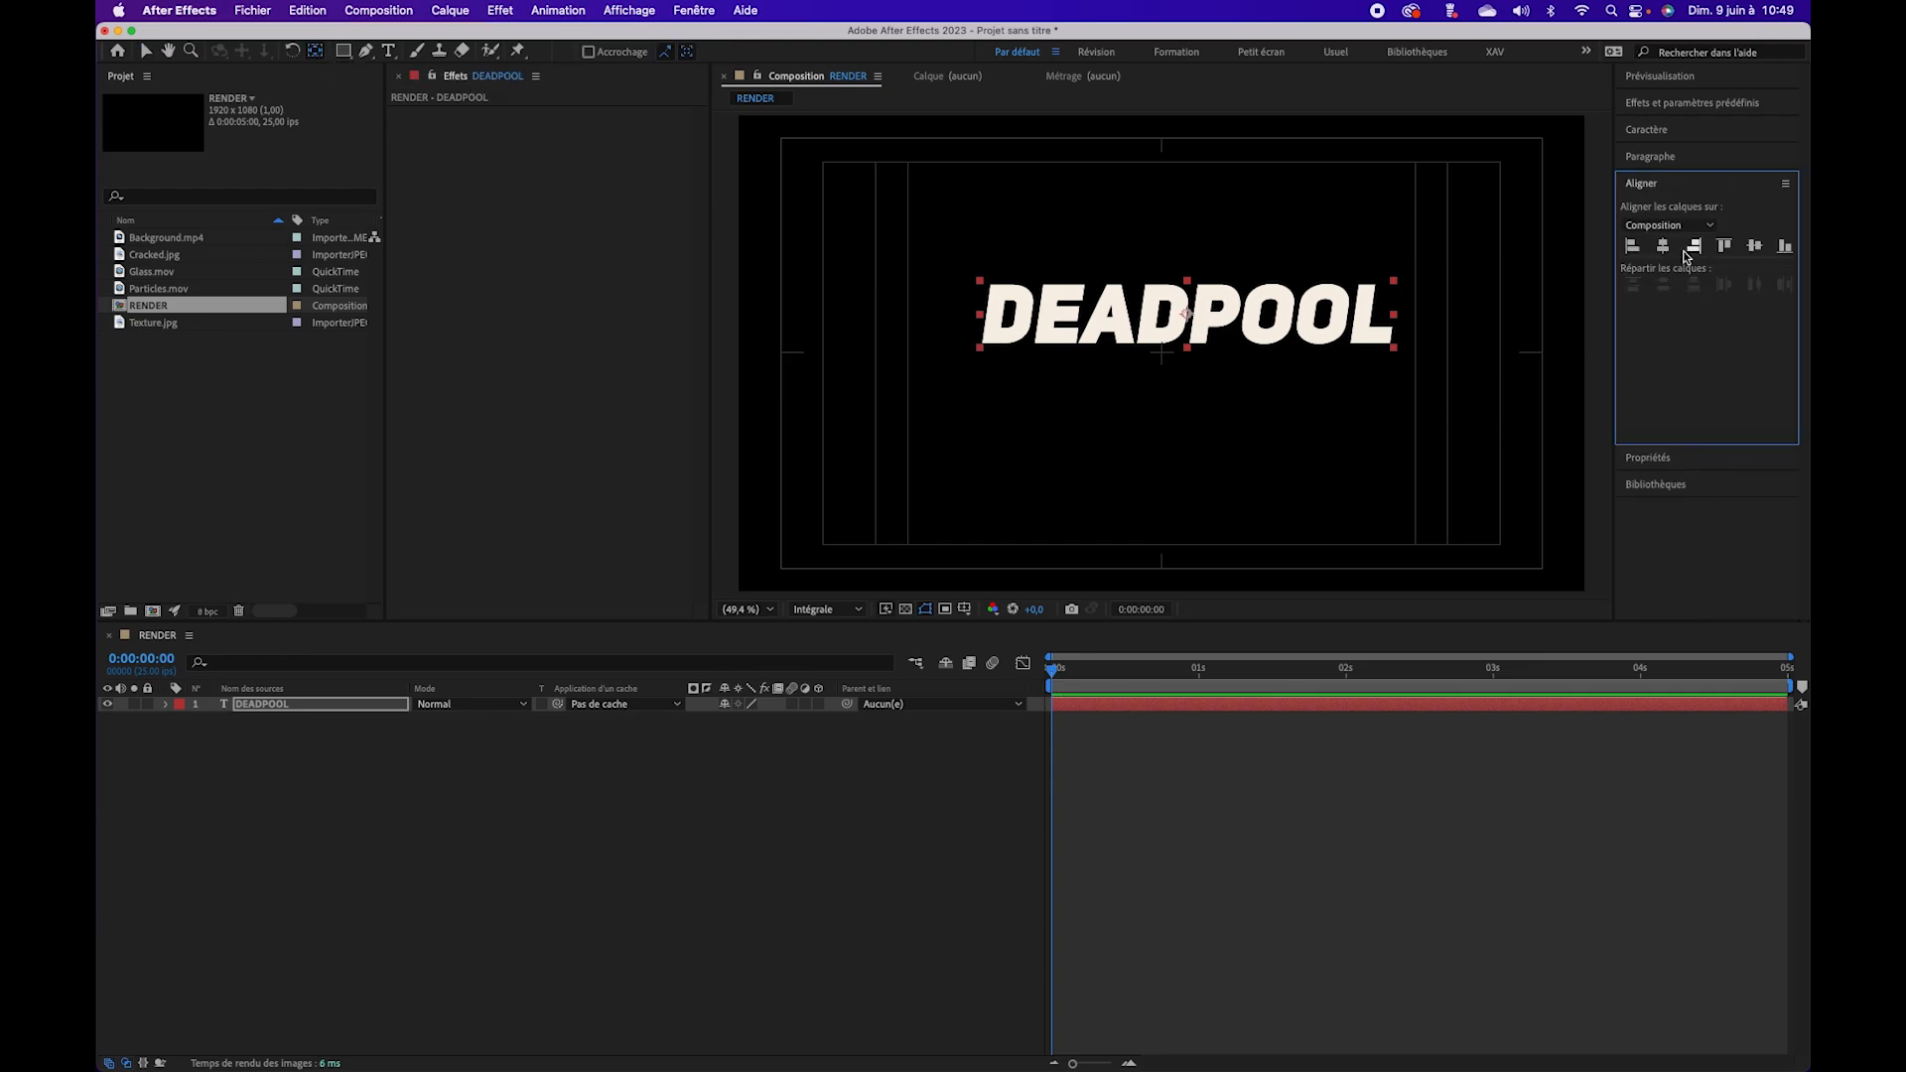
pyautogui.click(1663, 245)
pyautogui.click(1754, 245)
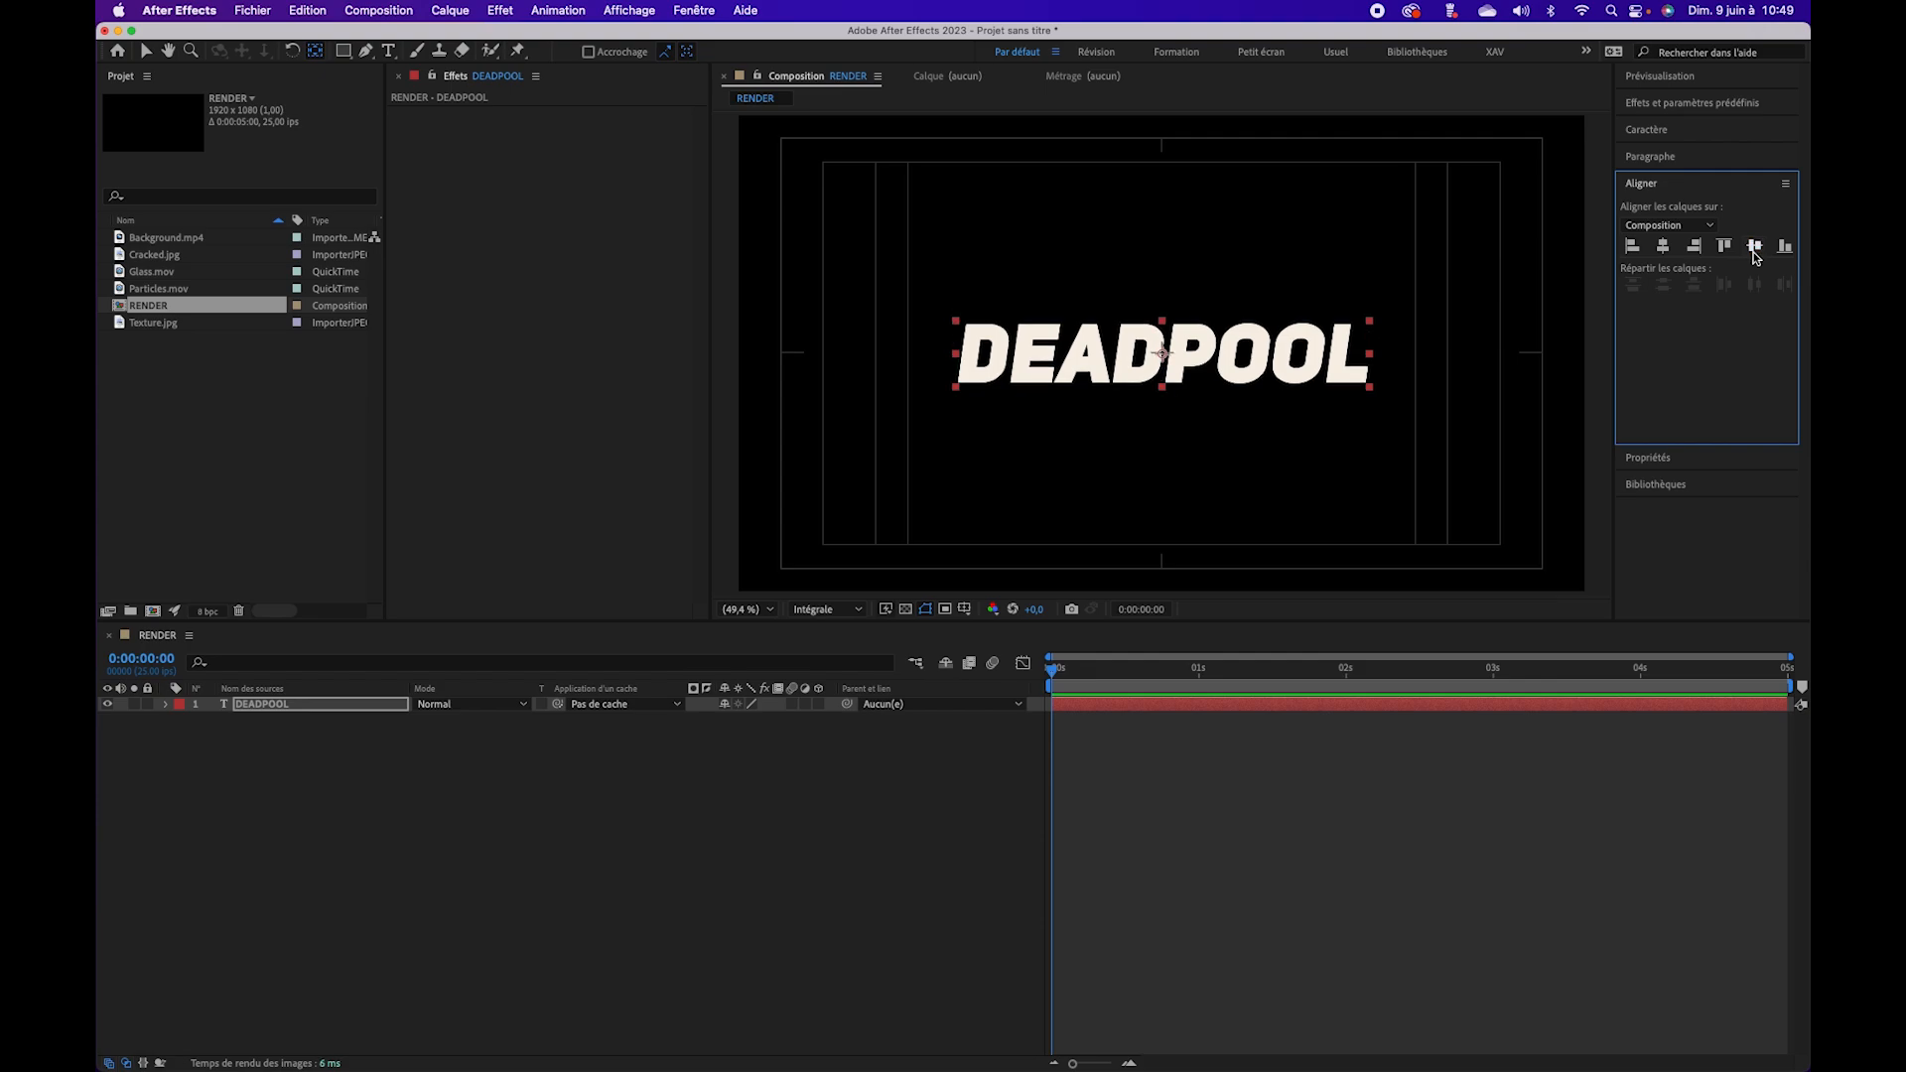
# Step: Move the DEADPOOL text's anchor point freehand away from its center to between the letters A and D
pyautogui.click(146, 52)
pyautogui.click(317, 53)
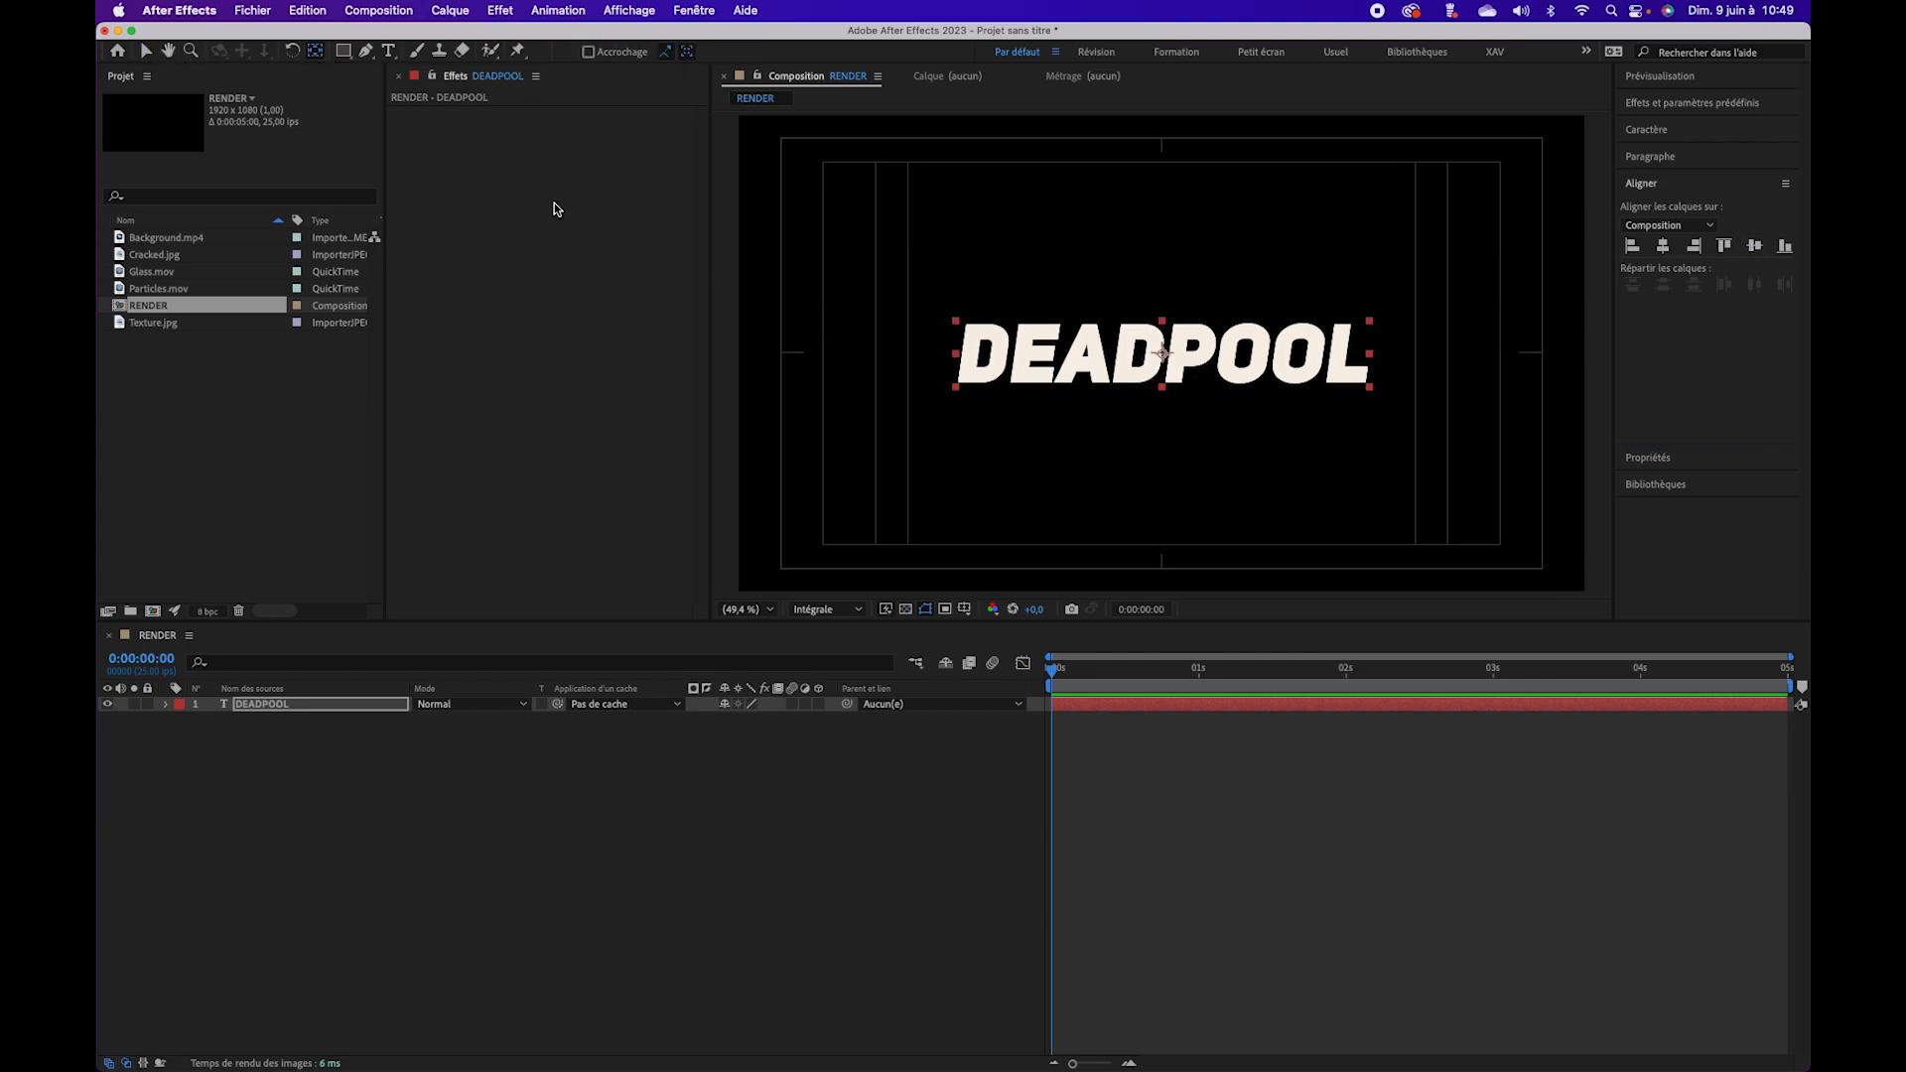
pyautogui.click(1163, 356)
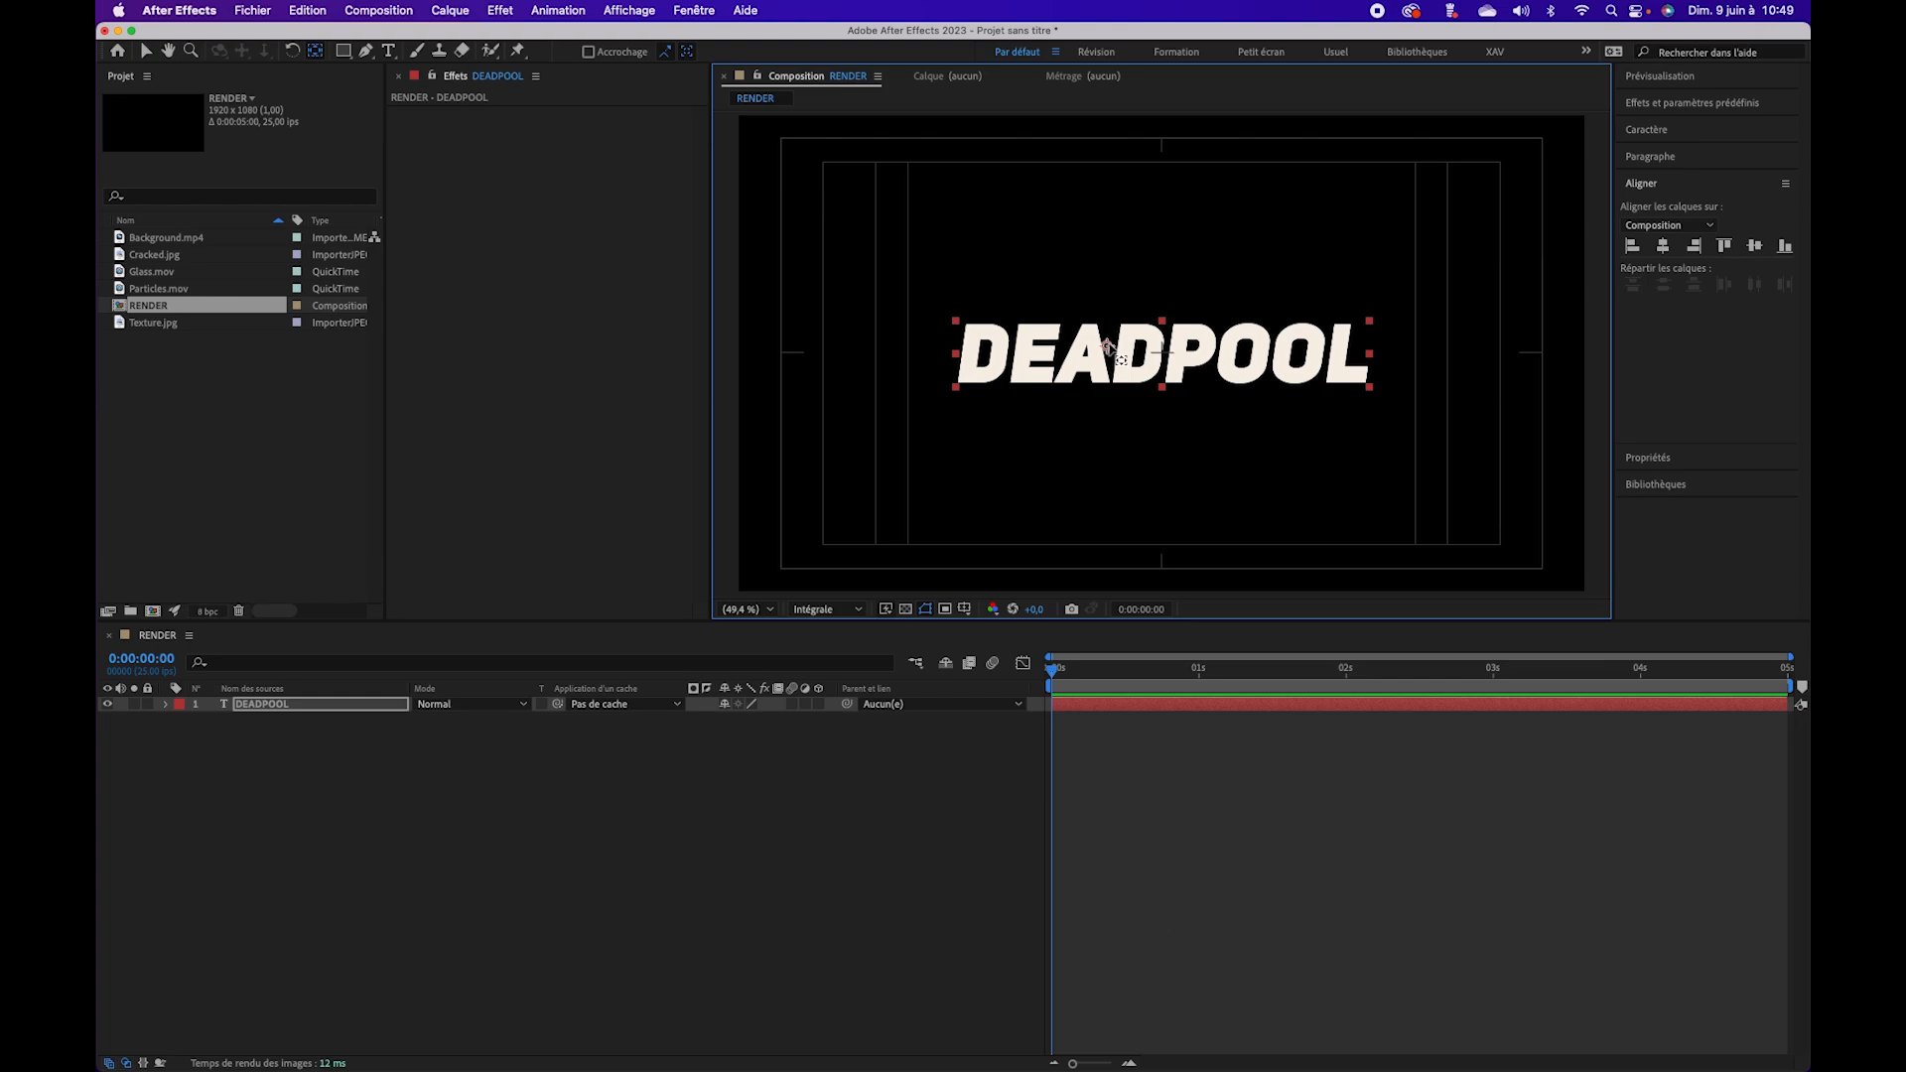
# Step: Enable snapping and snap the DEADPOOL layer's anchor point to the center of the text
pyautogui.click(589, 54)
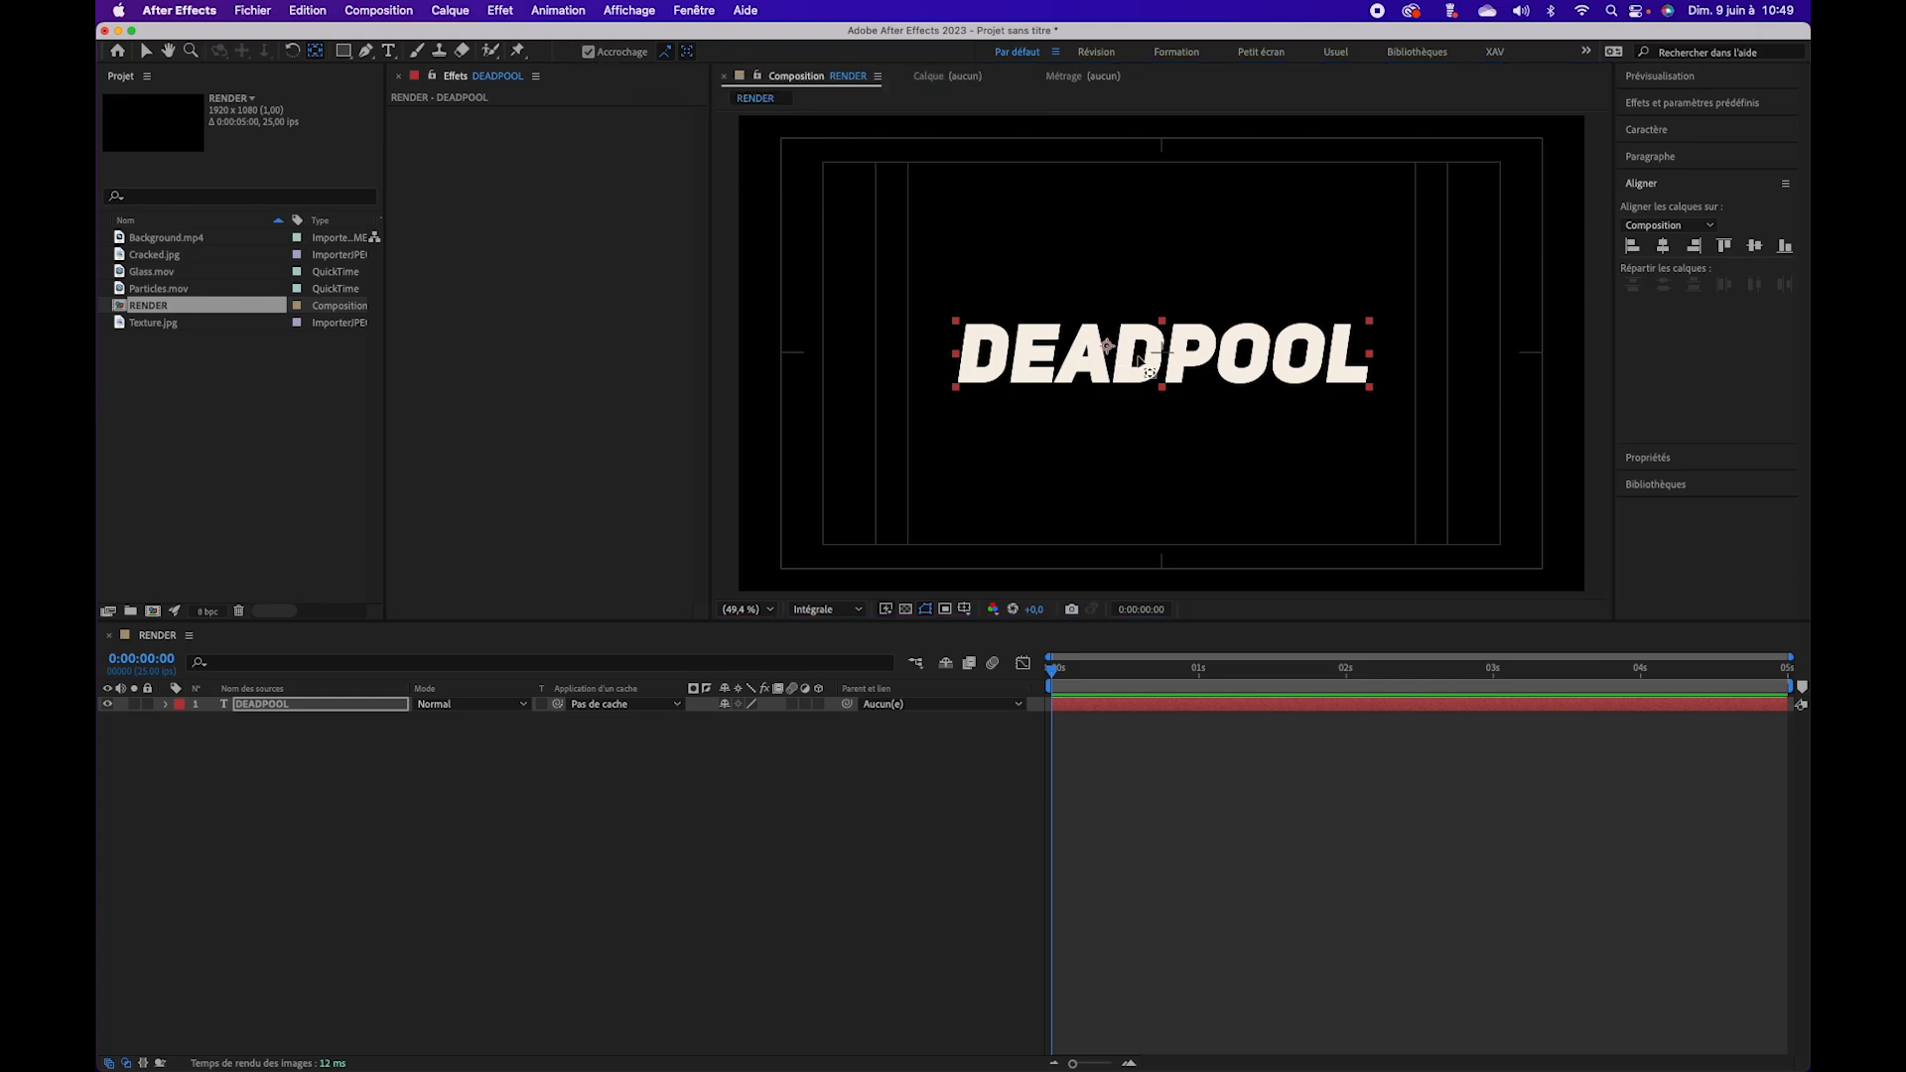
pyautogui.moveTo(1108, 347); pyautogui.dragTo(1174, 359)
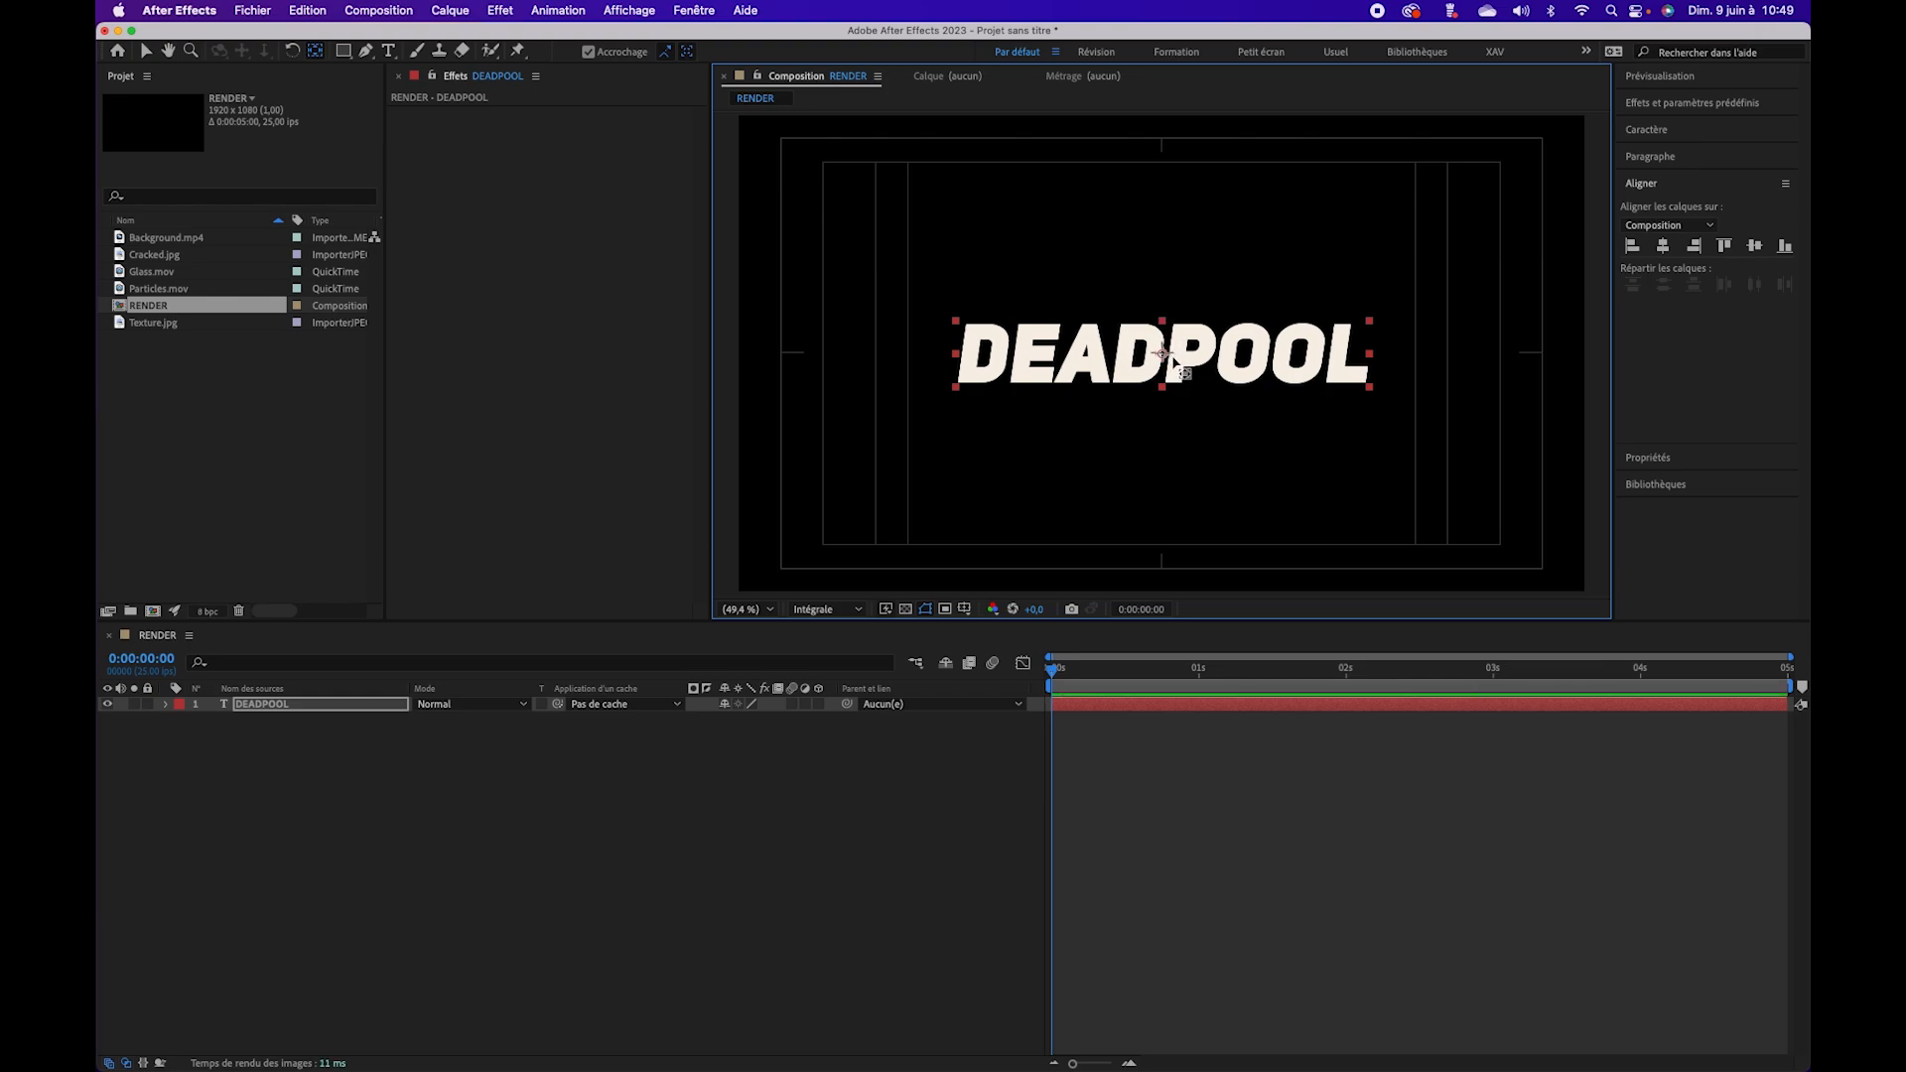
pyautogui.click(147, 52)
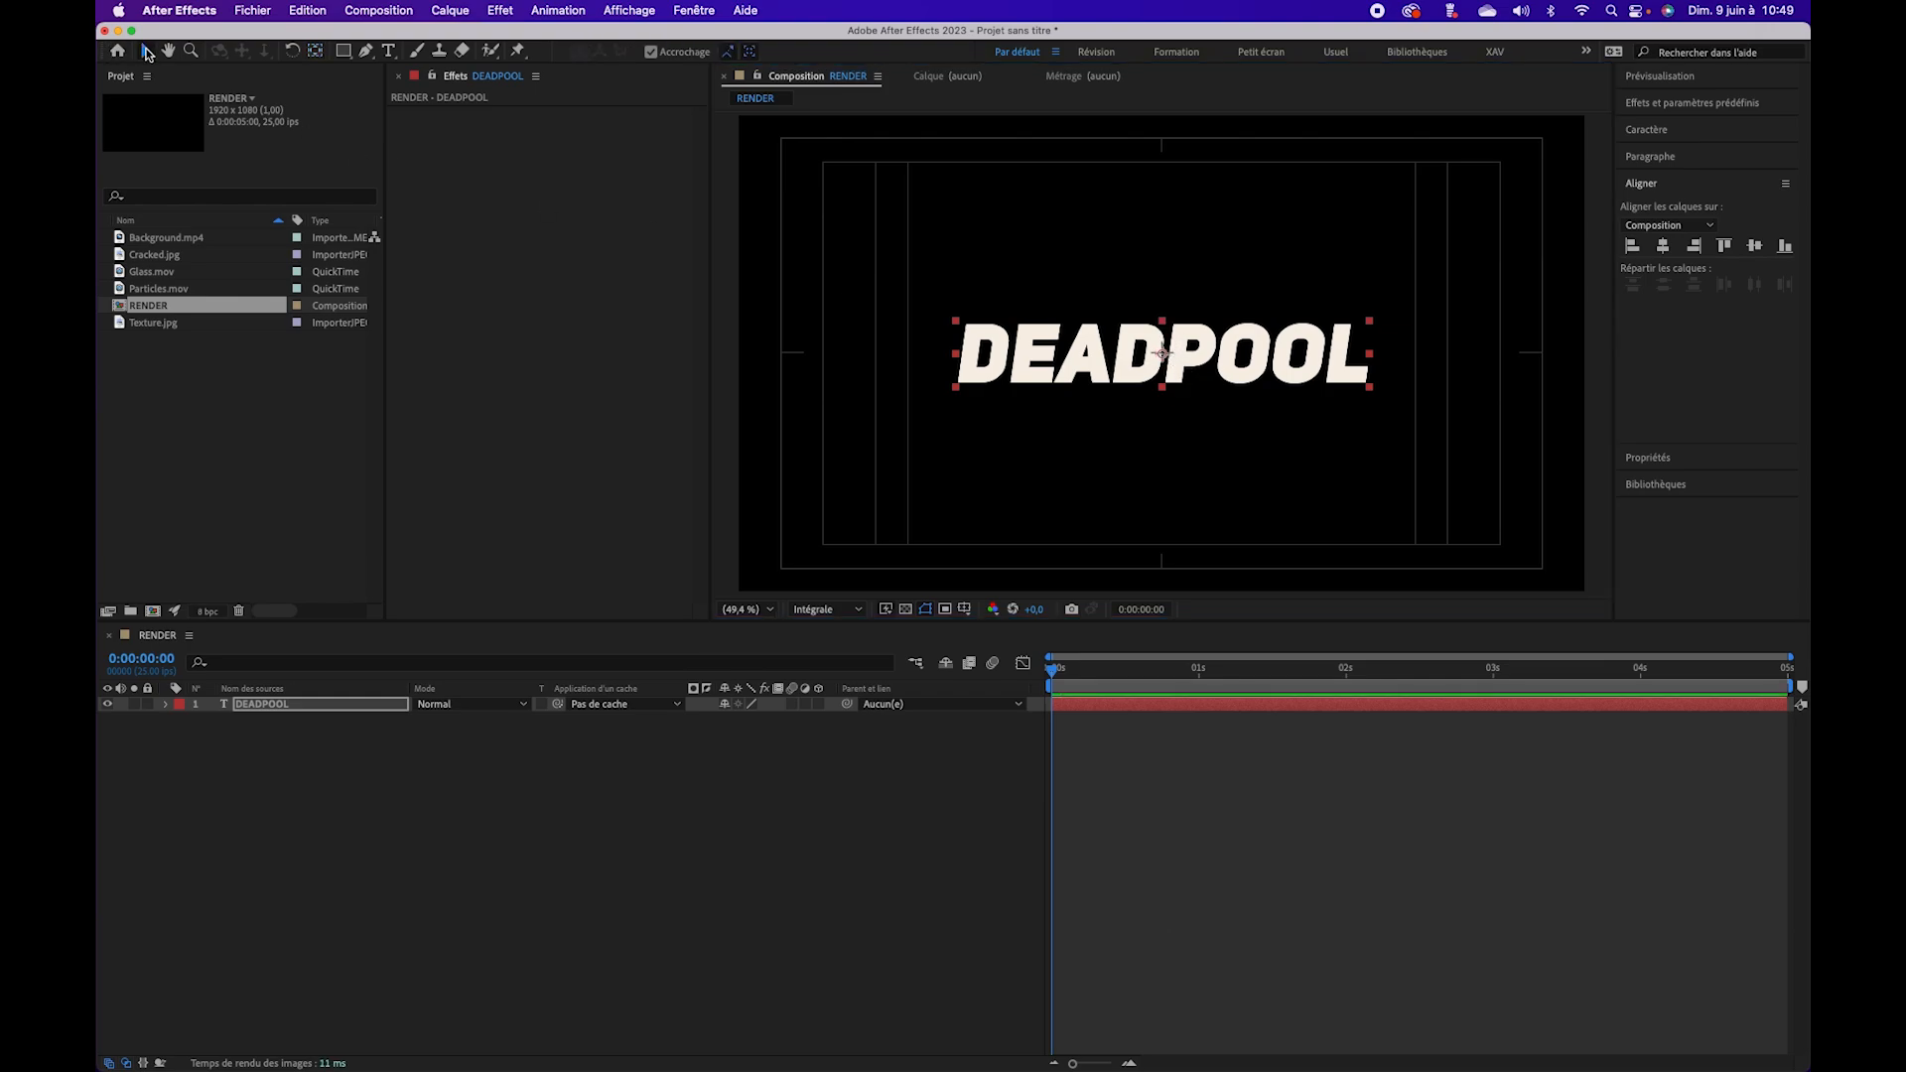
# Step: Review the DEADPOOL layer's transform command for centering the anchor point in the layer content
pyautogui.click(318, 55)
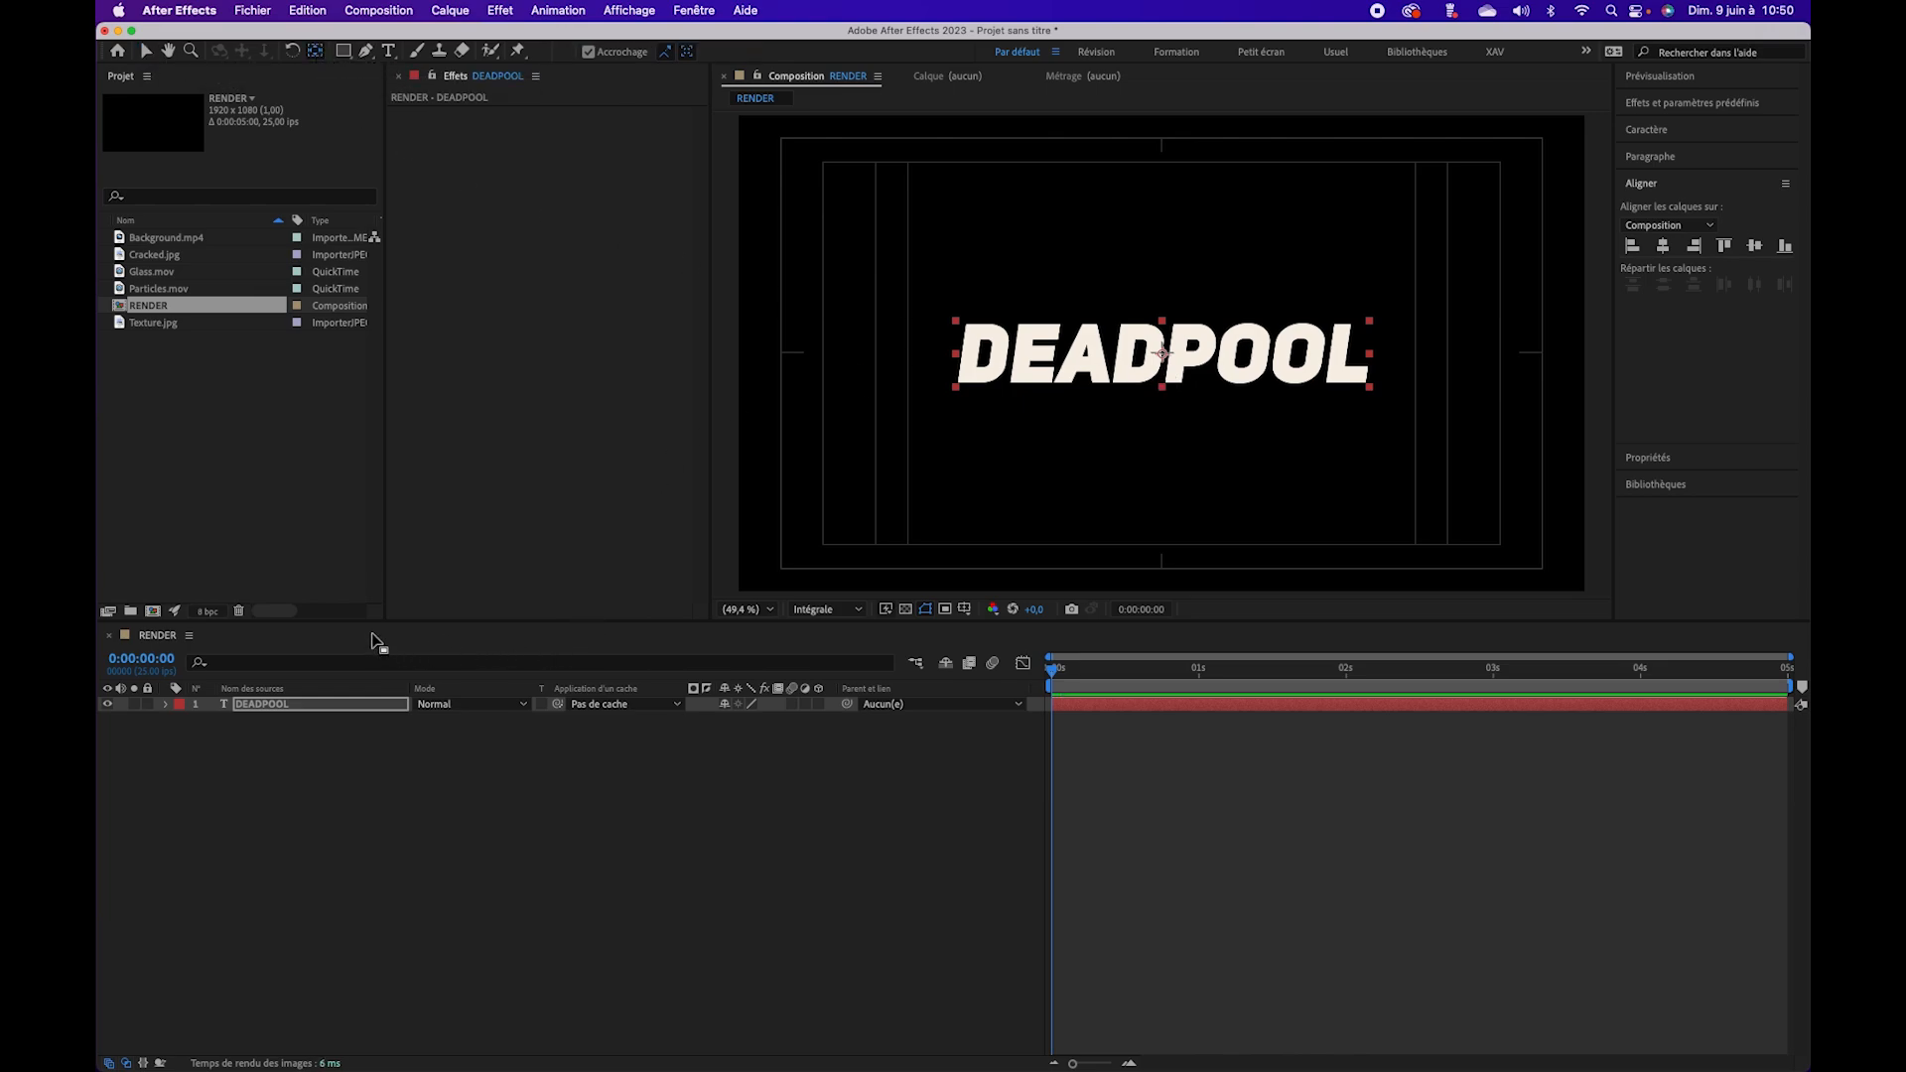
pyautogui.press('v')
pyautogui.click(320, 709)
pyautogui.rightClick(320, 709)
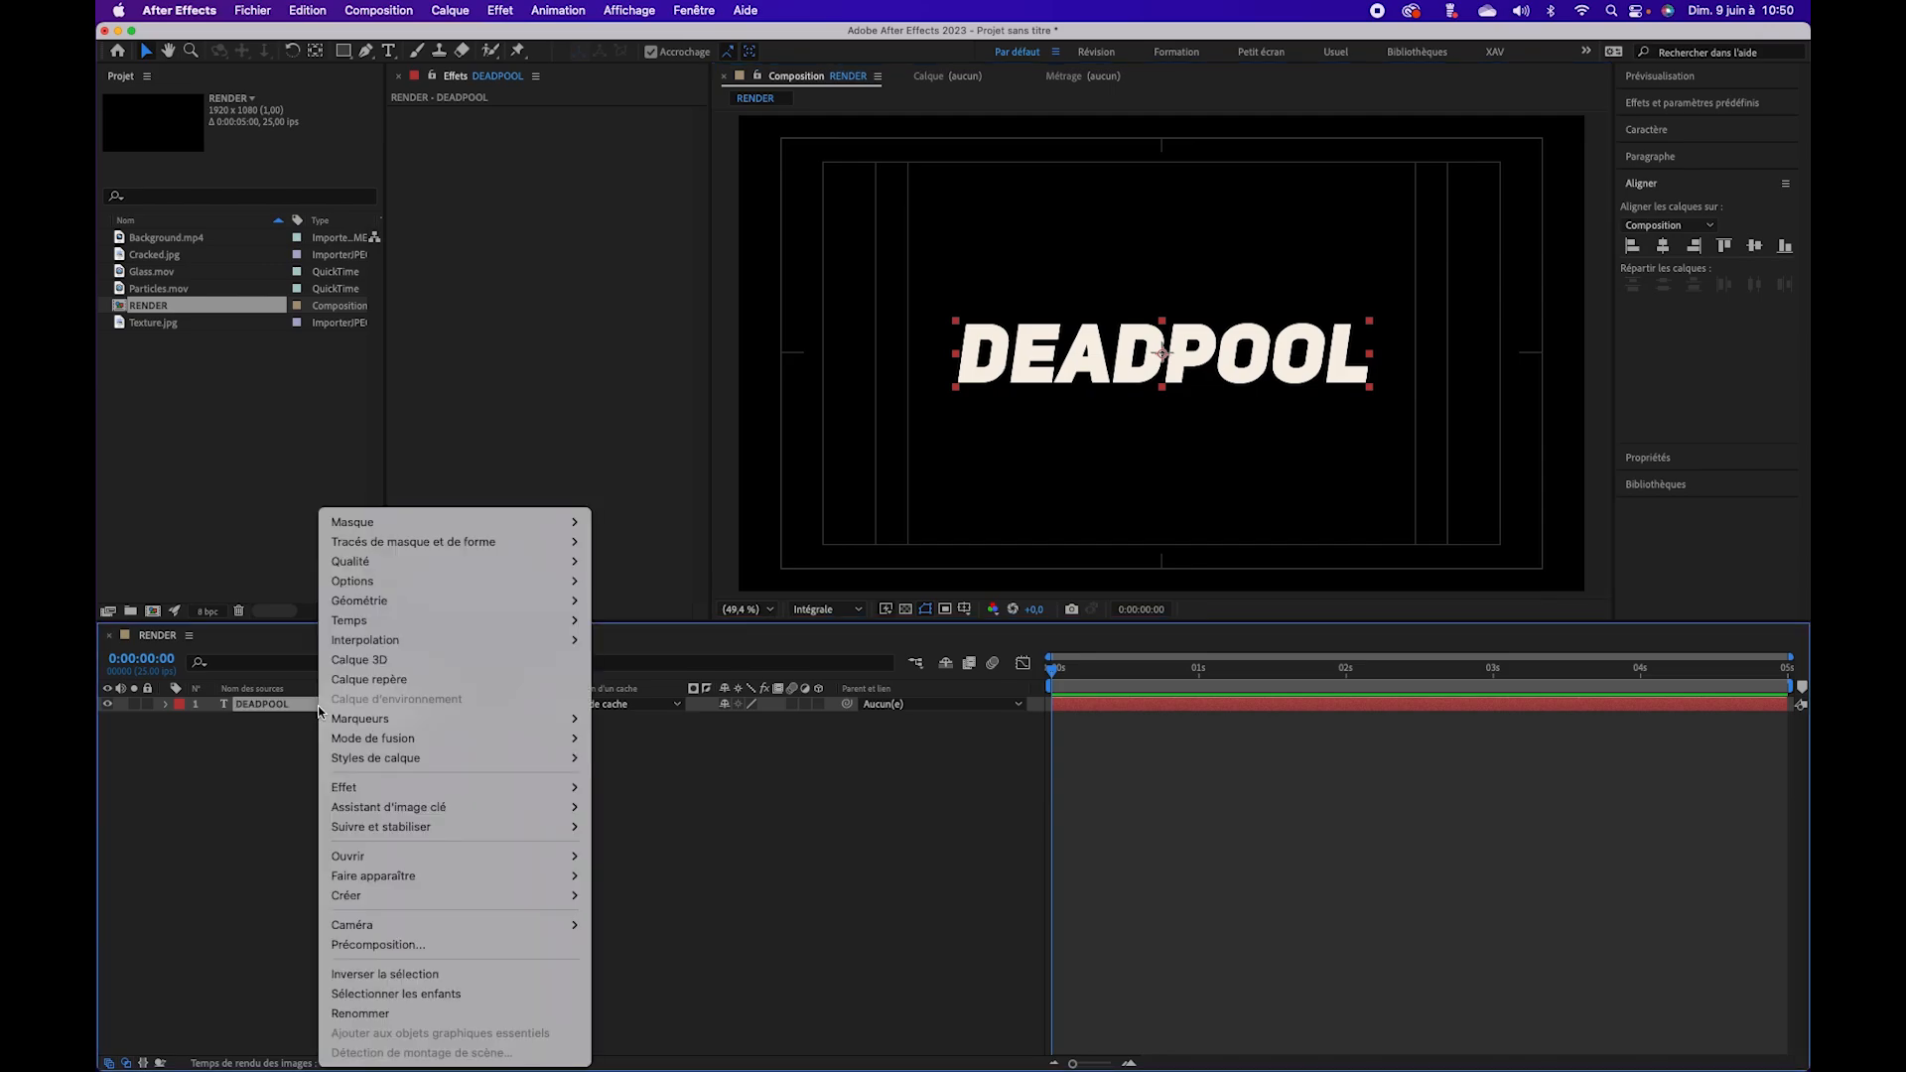
pyautogui.moveTo(542, 583)
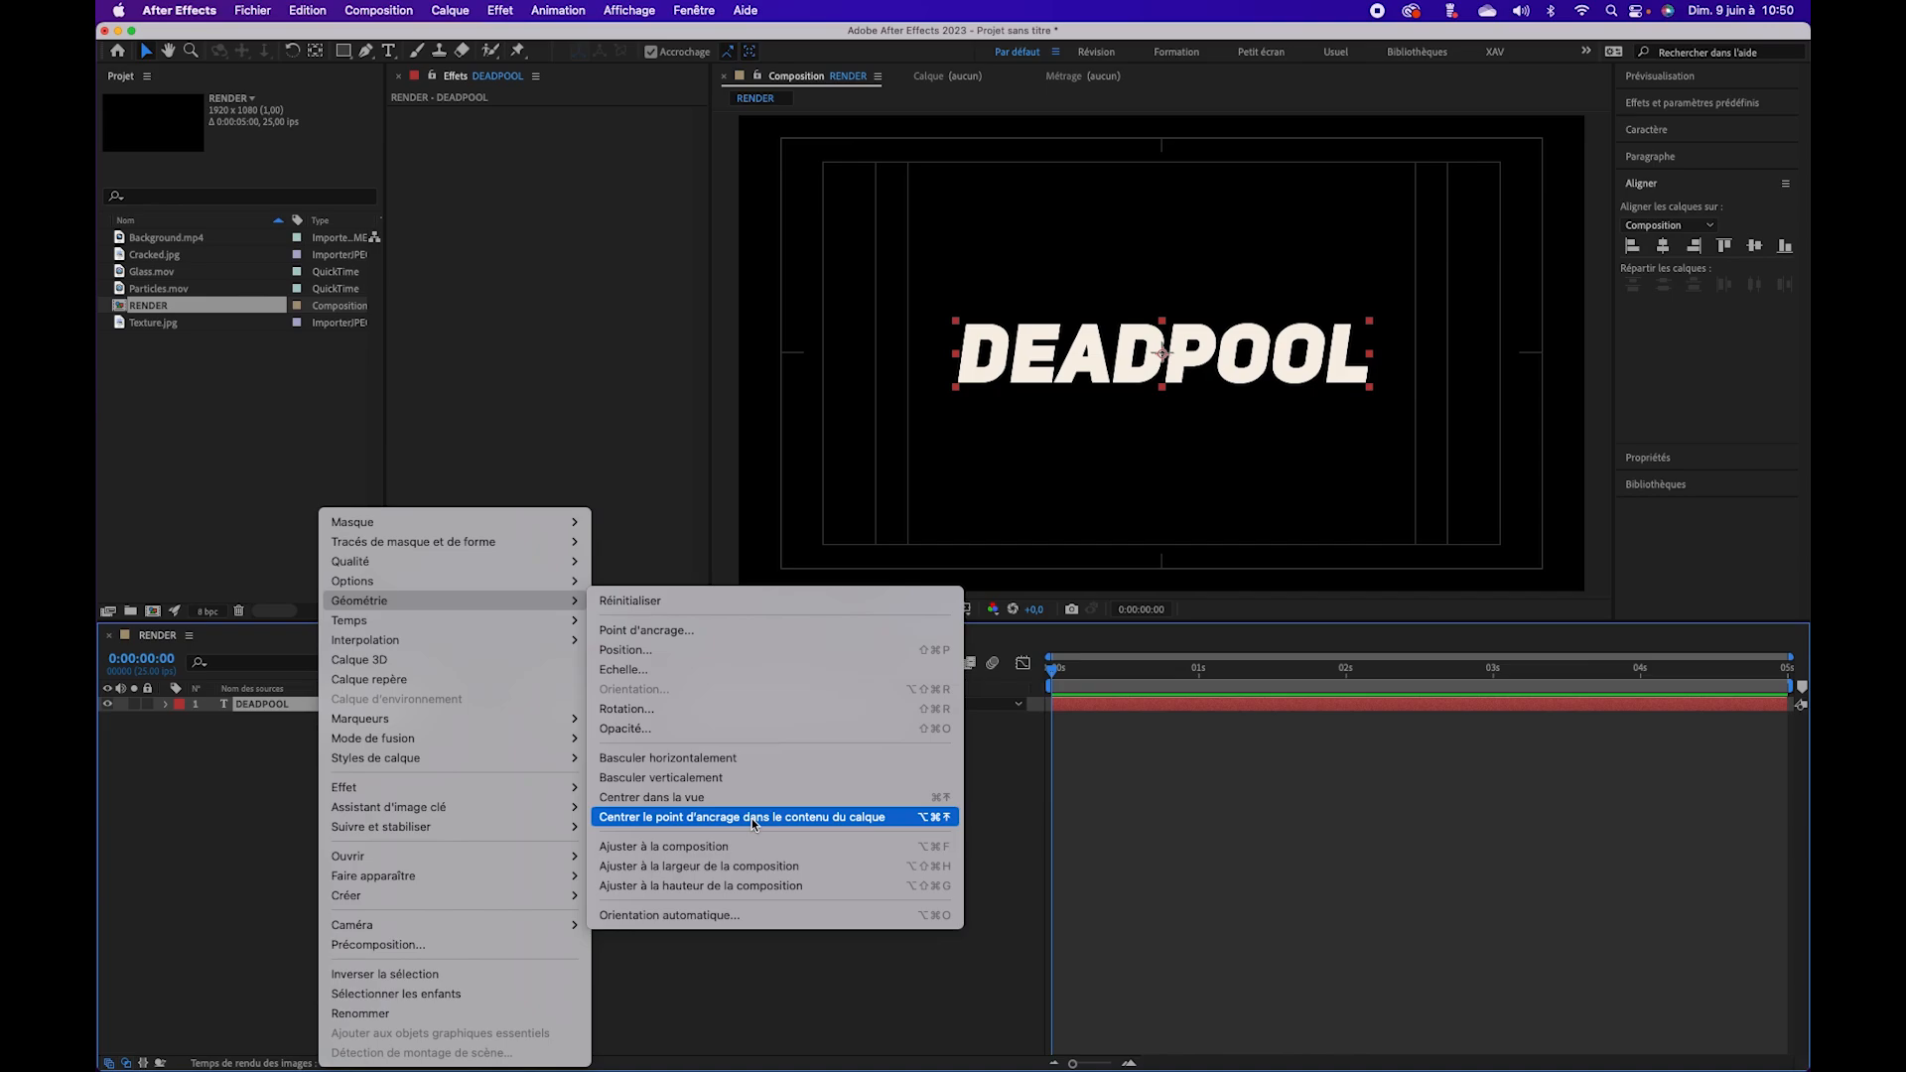
pyautogui.press('Escape')
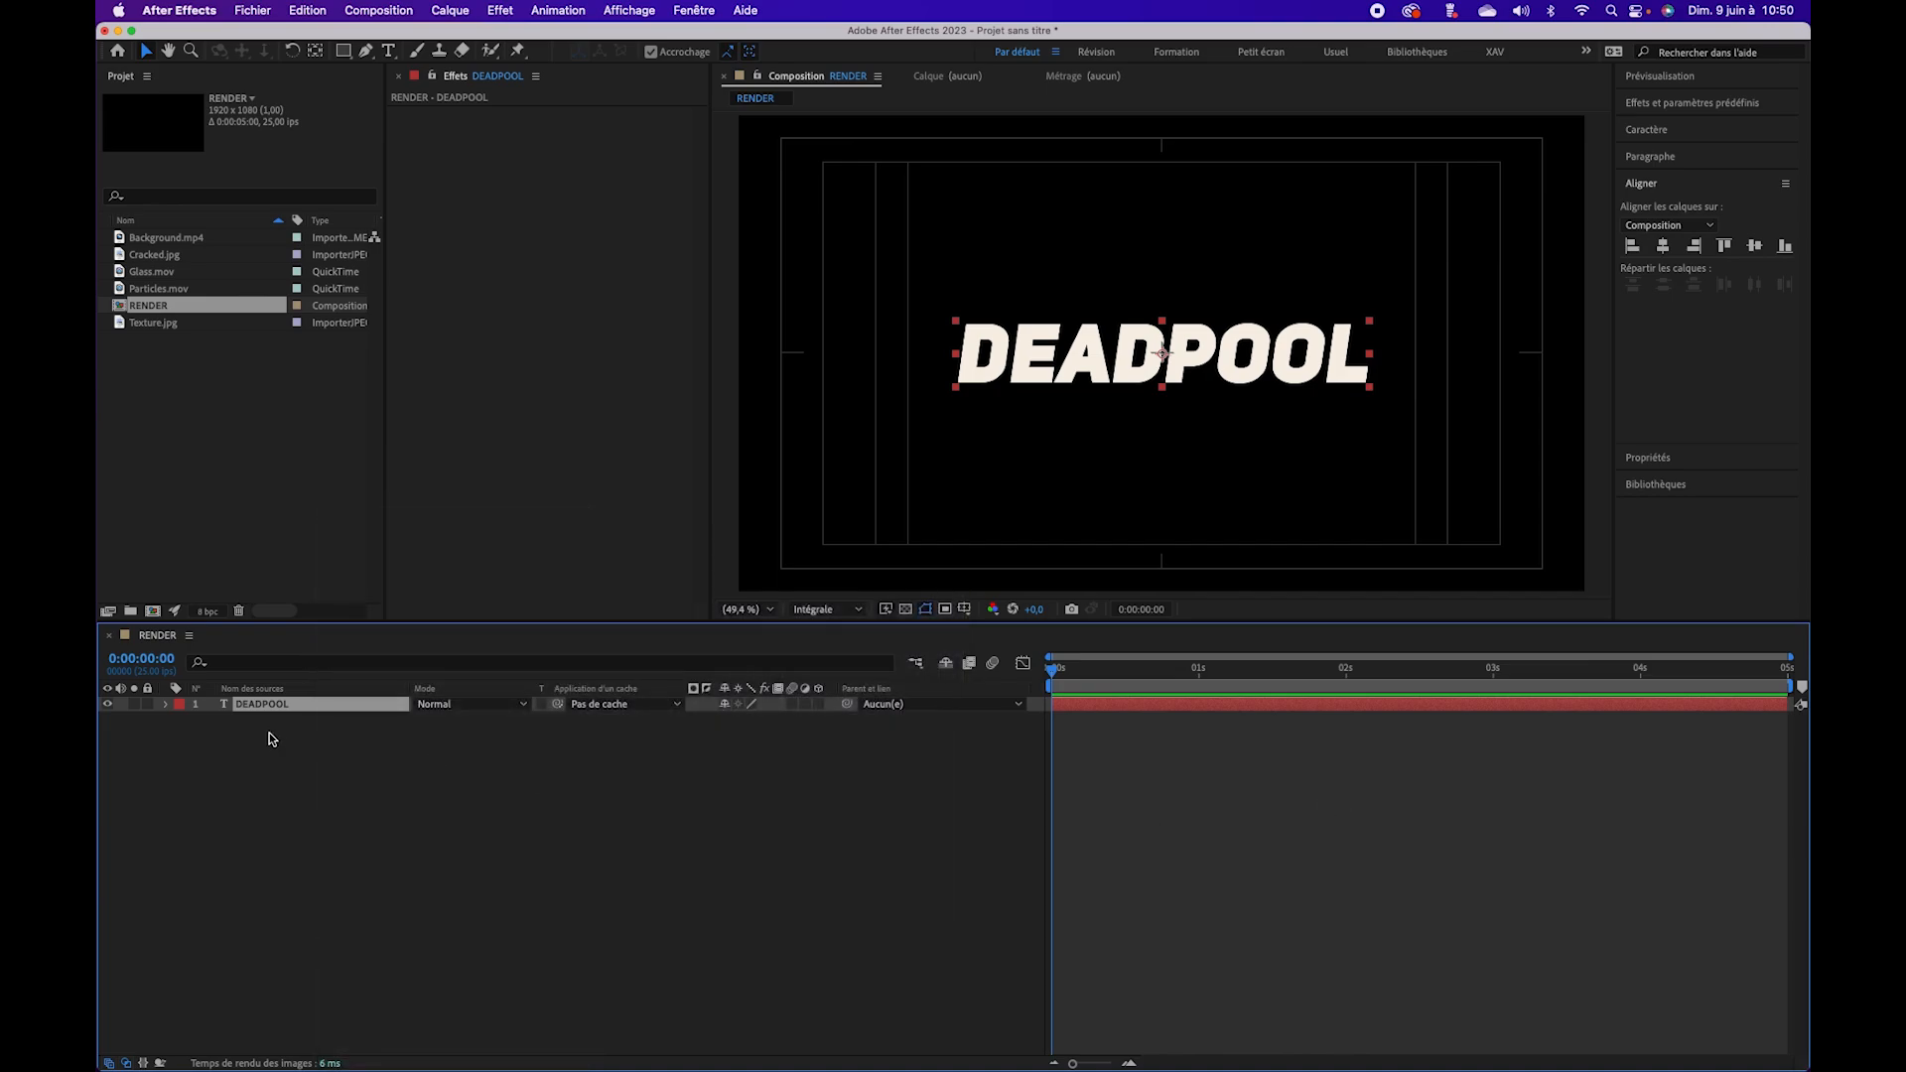
# Step: Add Texture.jpg beneath the DEADPOOL layer and enlarge it until it covers the full composition
pyautogui.click(268, 403)
pyautogui.moveTo(170, 331); pyautogui.dragTo(279, 731)
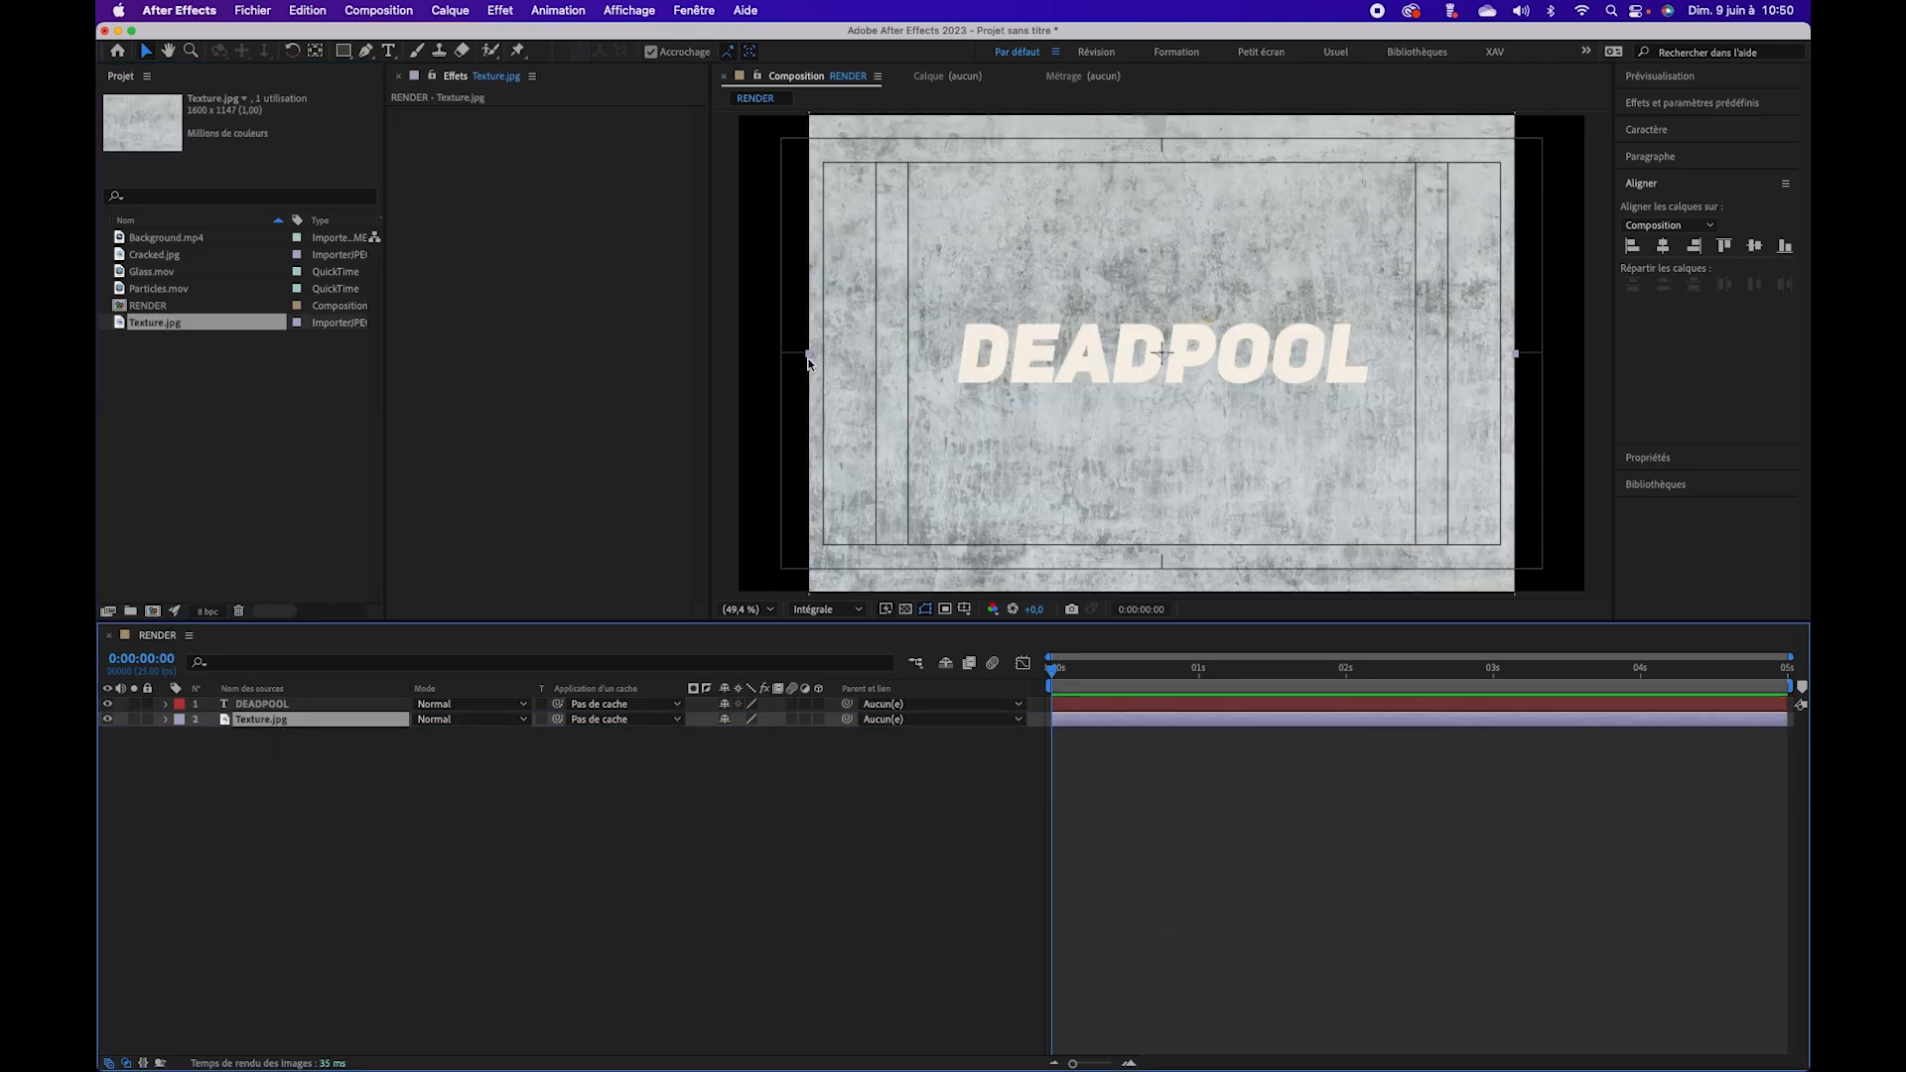
pyautogui.moveTo(810, 363); pyautogui.dragTo(731, 368)
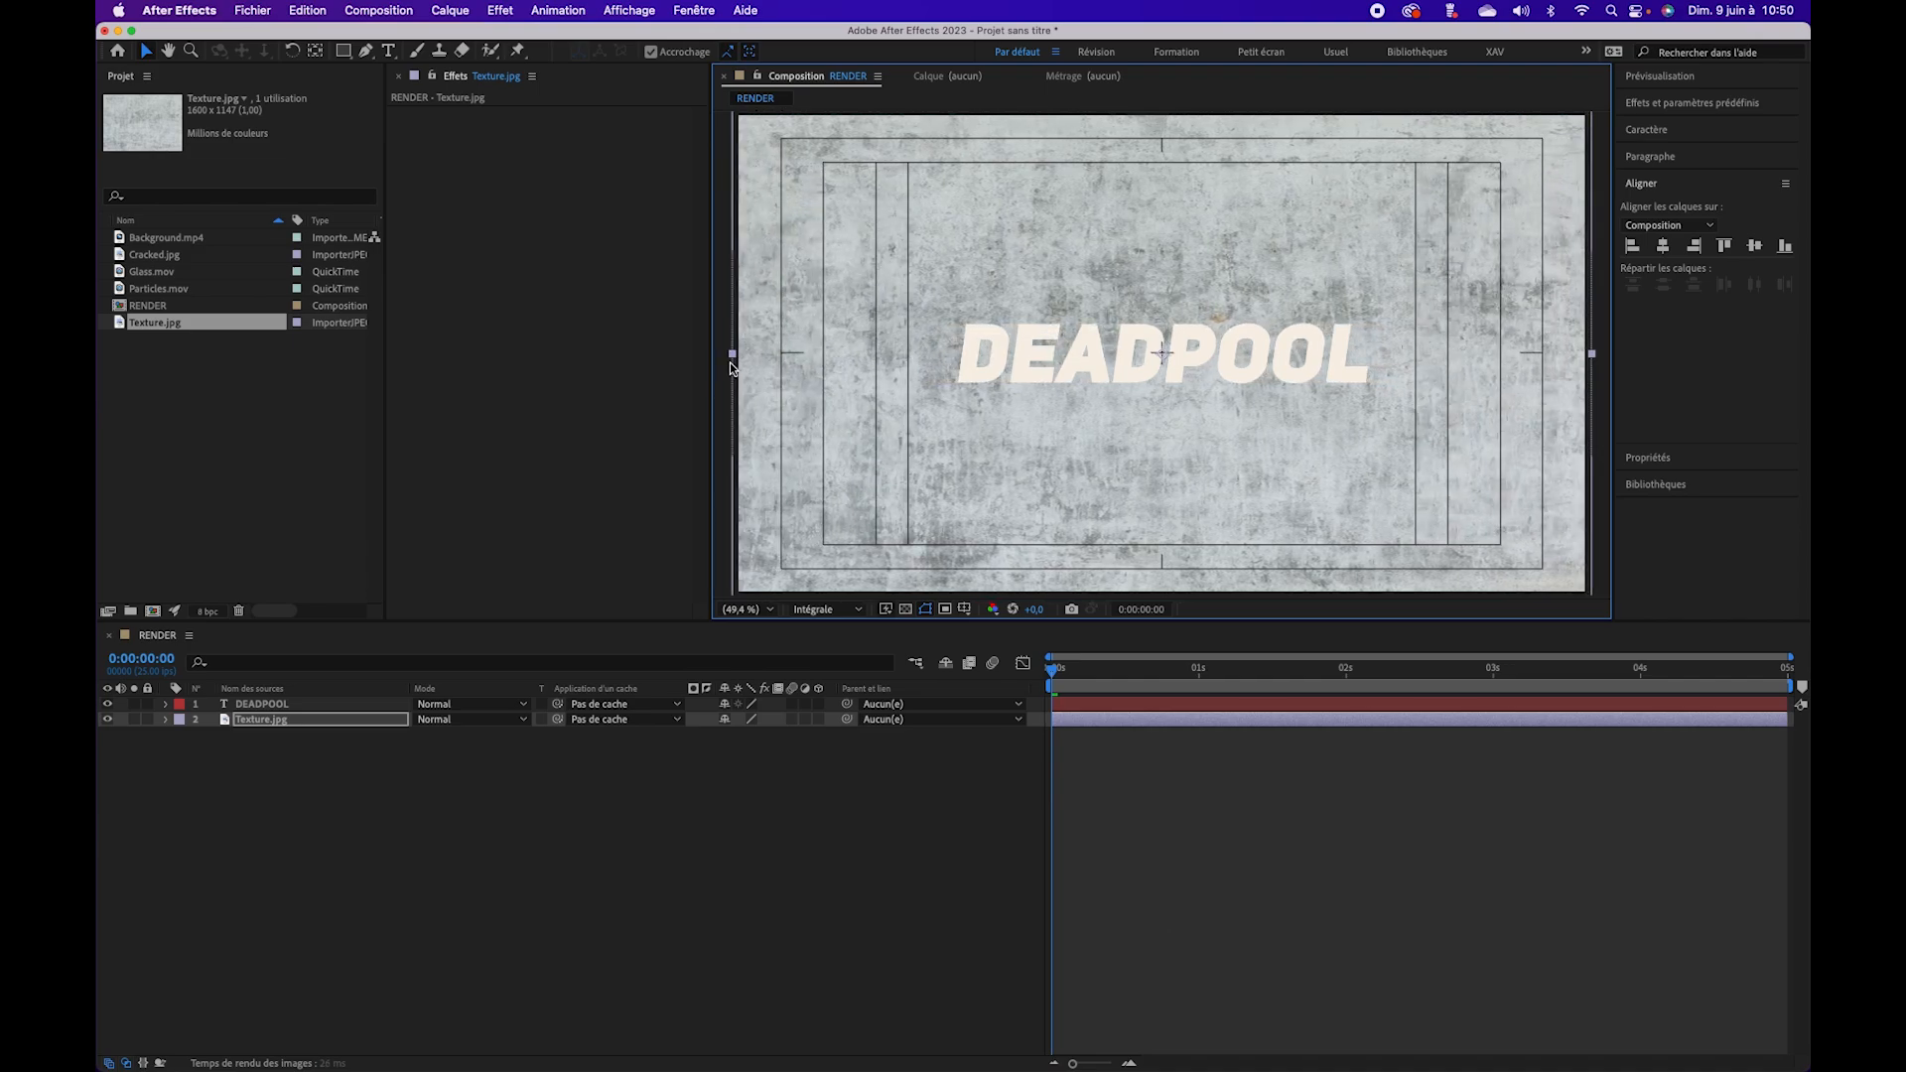
# Step: Apply the Niveaux effect to Texture.jpg and raise its contrast with input black about 135 and input white 229
pyautogui.click(1700, 105)
pyautogui.click(1694, 127)
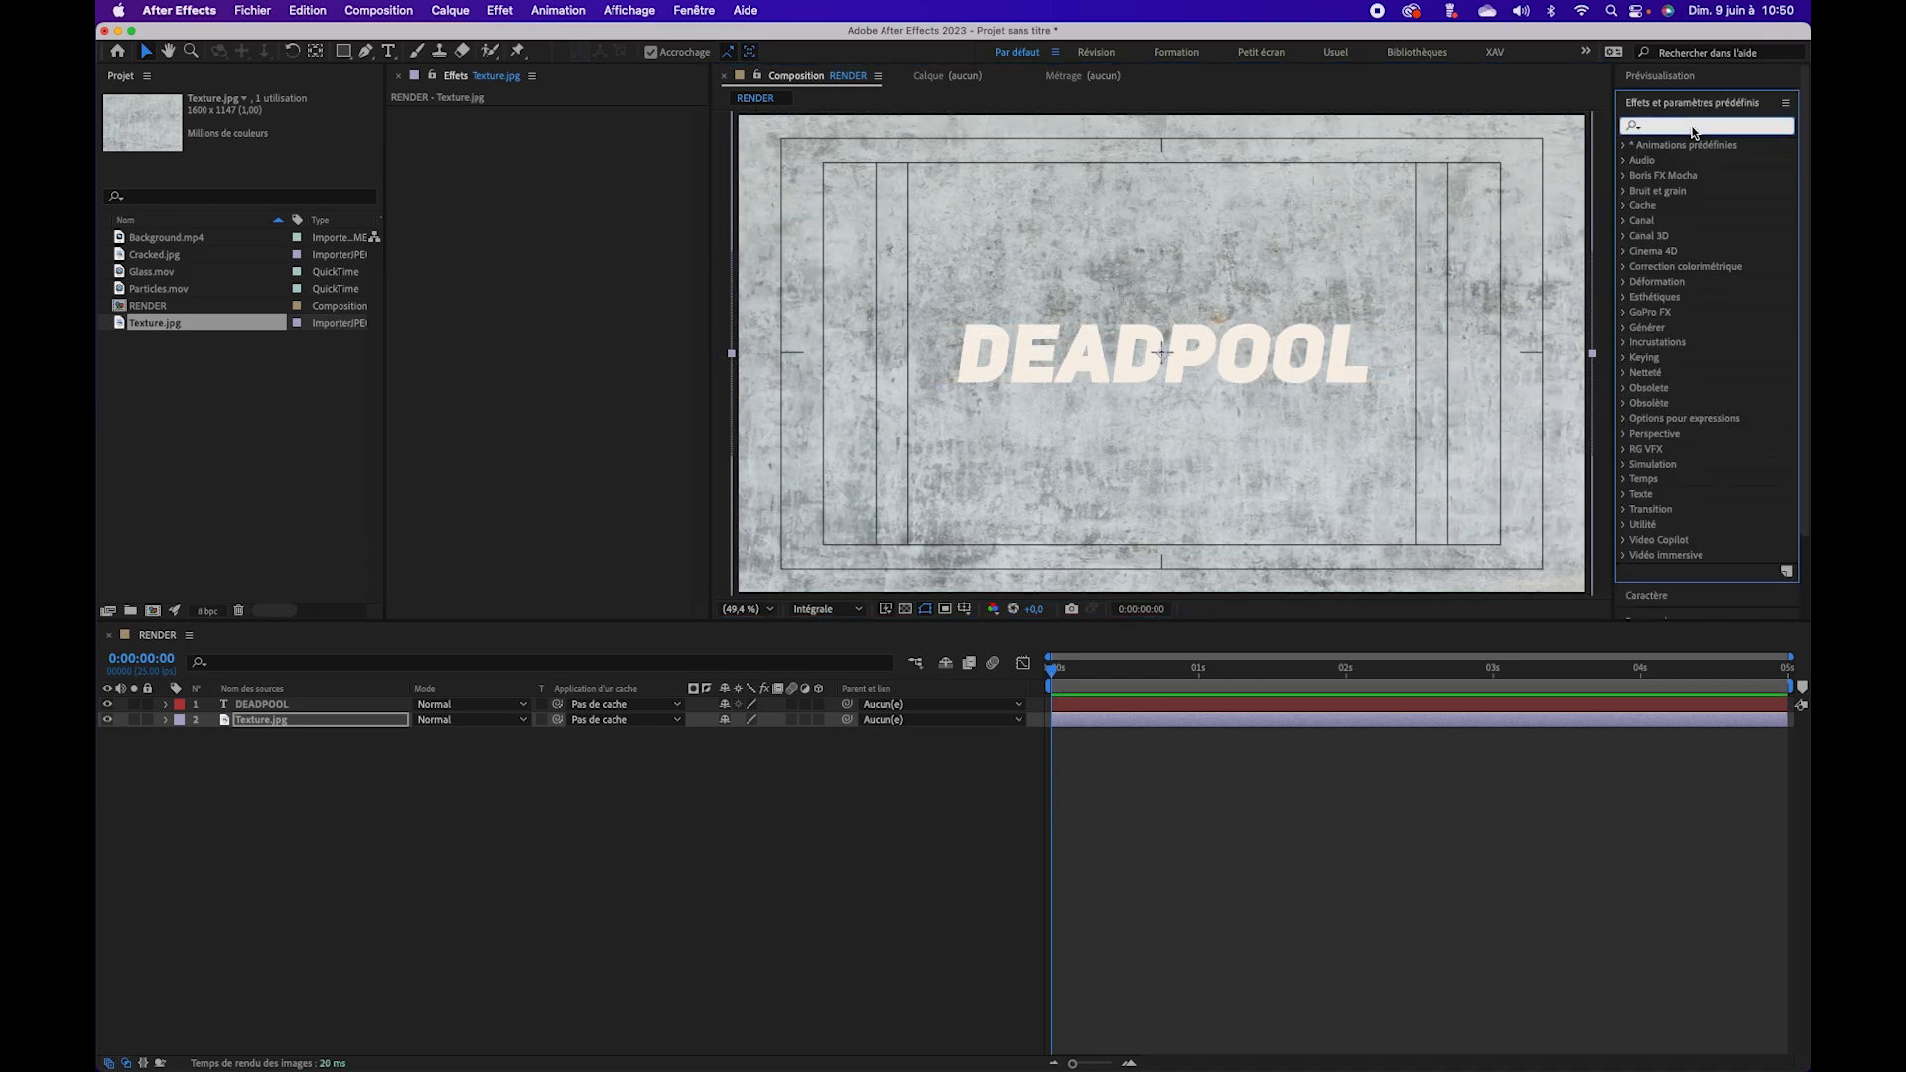
pyautogui.write('niveaux')
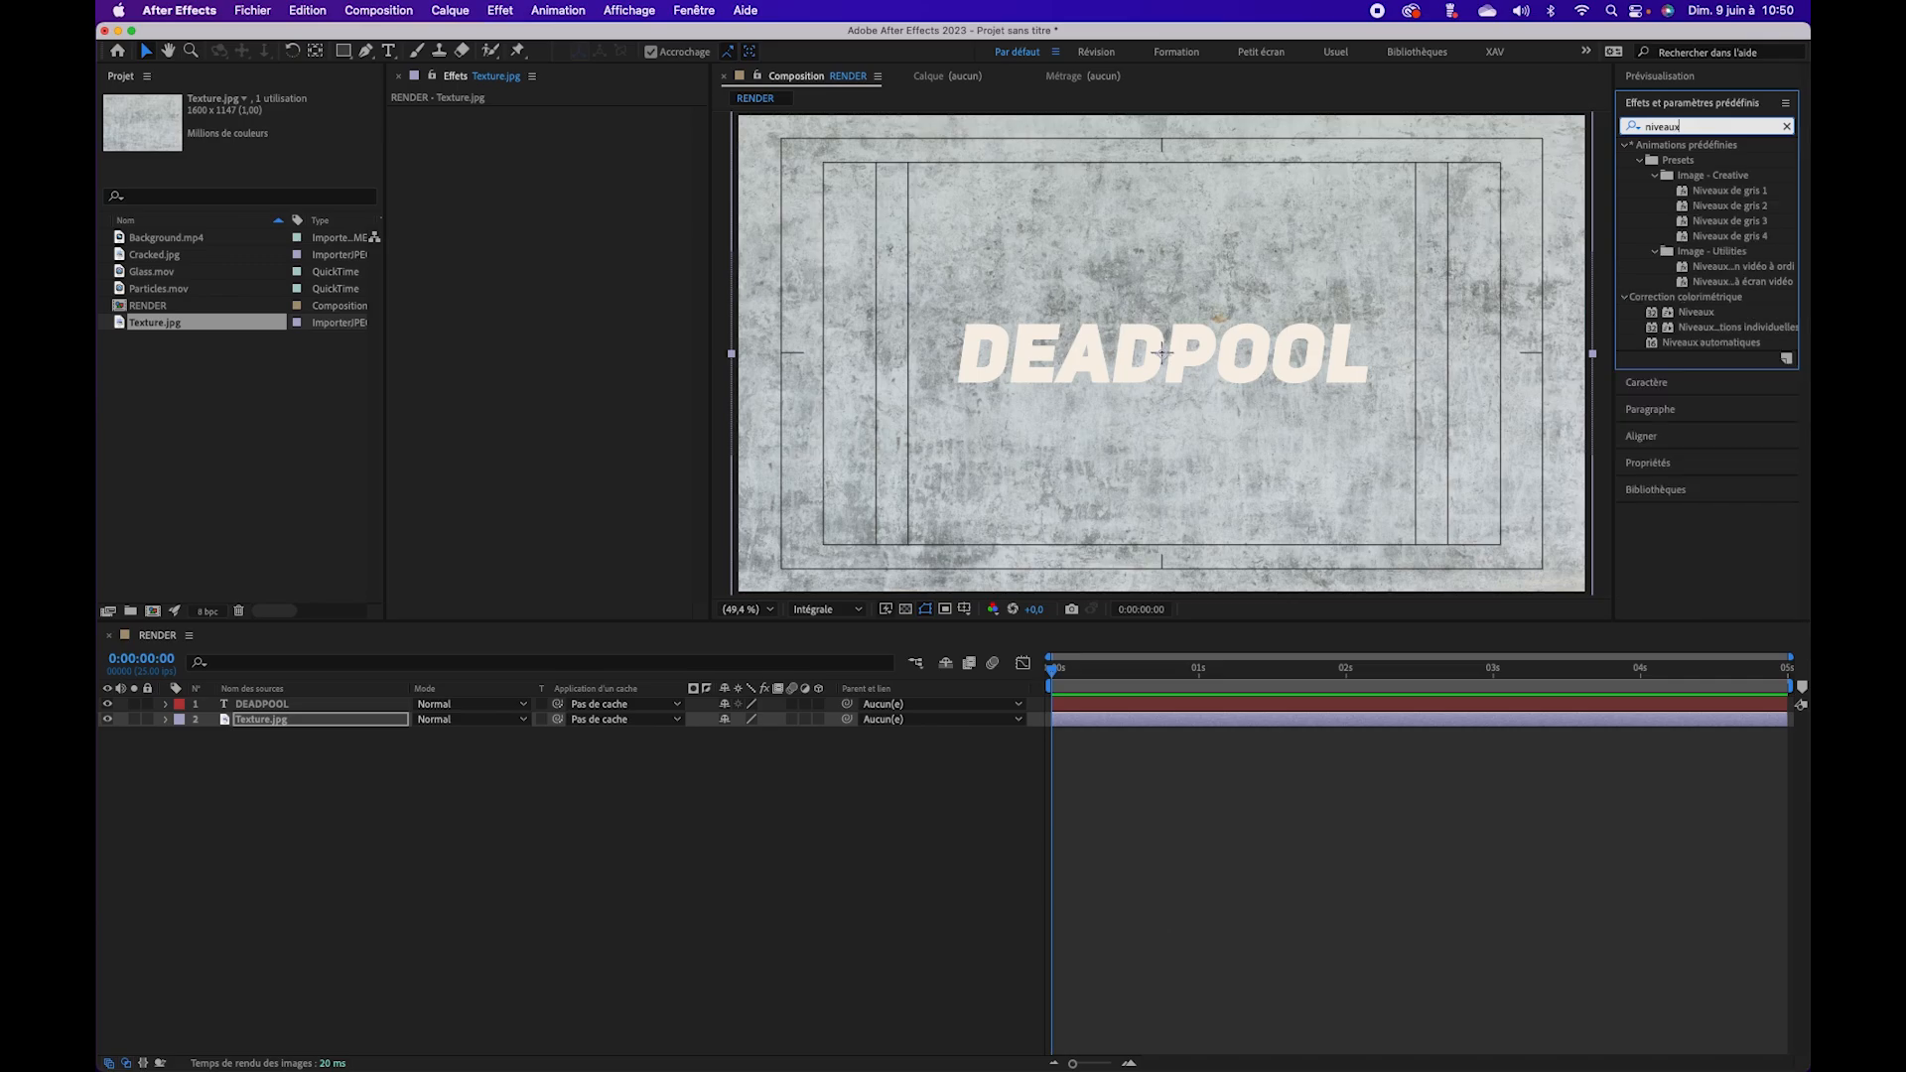
pyautogui.doubleClick(1699, 313)
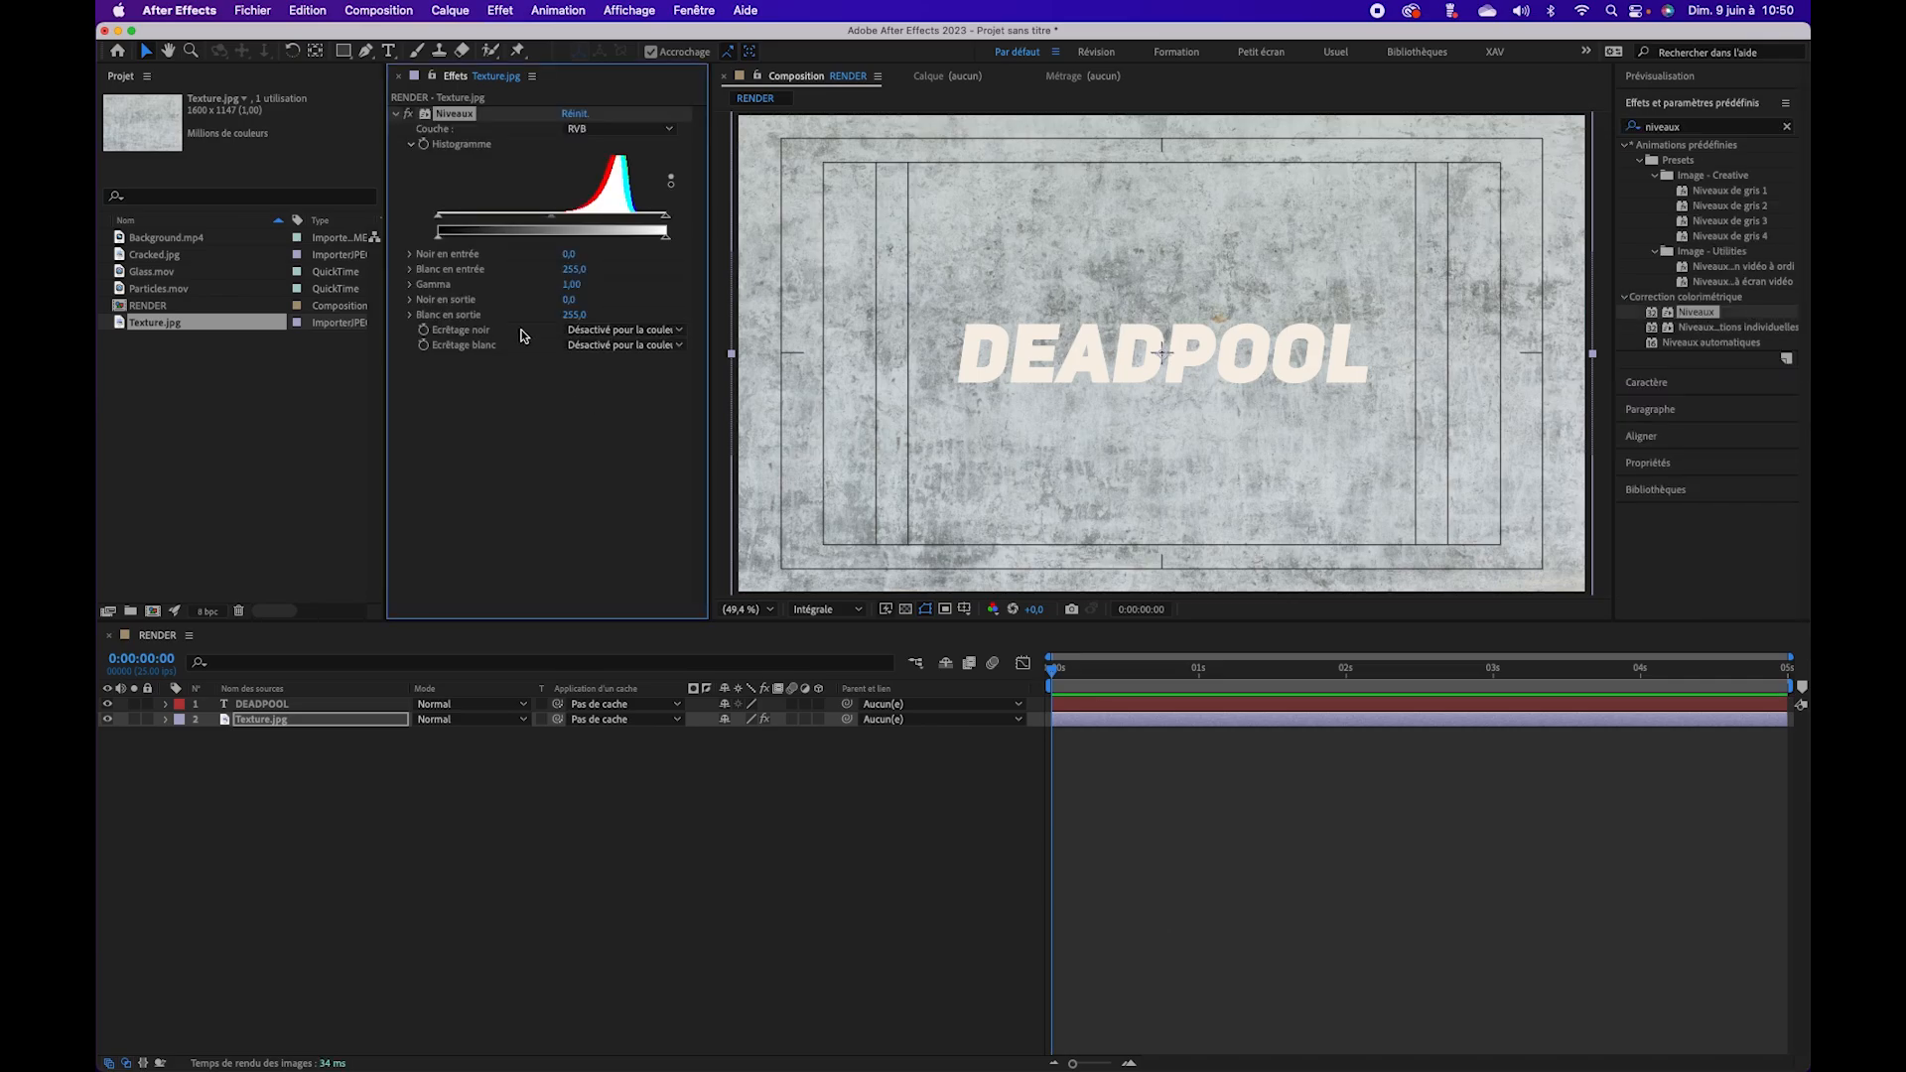
pyautogui.moveTo(441, 222); pyautogui.dragTo(642, 217)
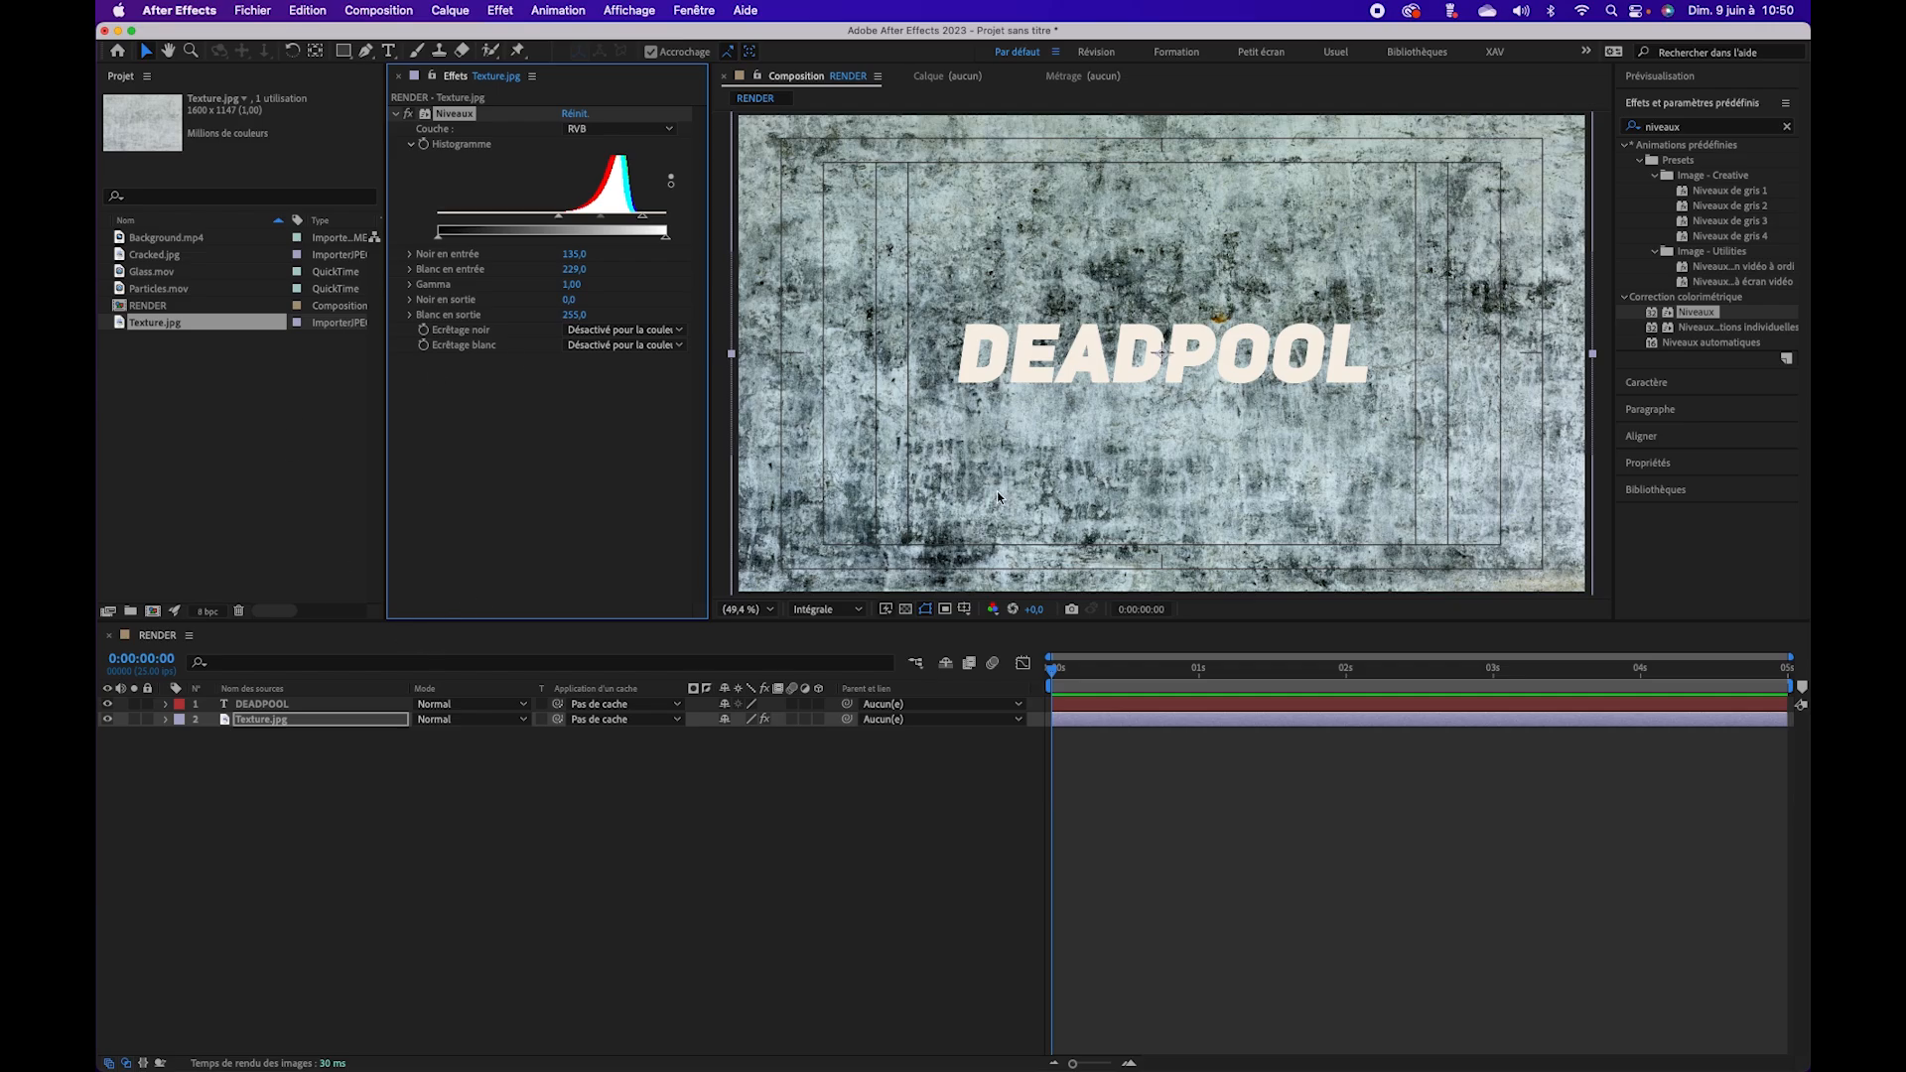
# Step: Apply Teinte/Saturation to Texture.jpg and colorize it red with Redéfinir enabled and a saturation of 59
pyautogui.click(1714, 131)
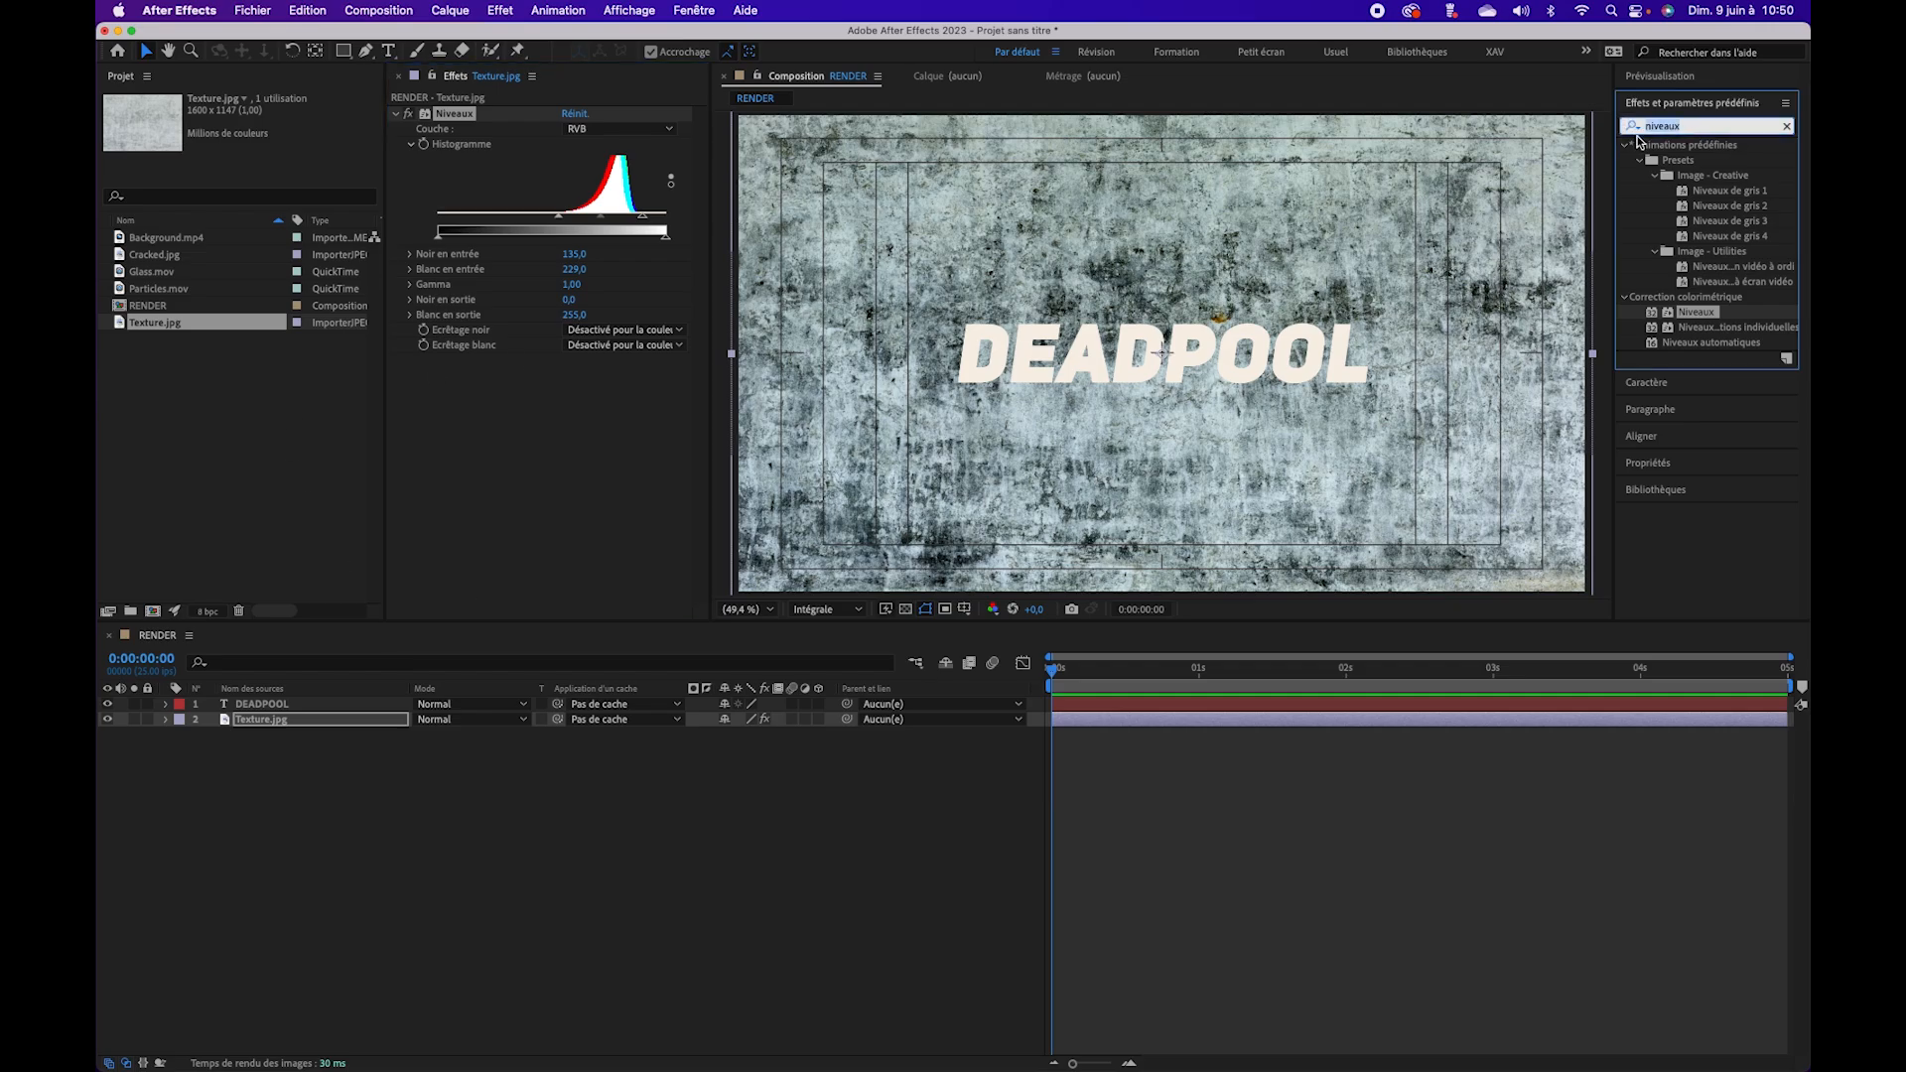
pyautogui.write('tein')
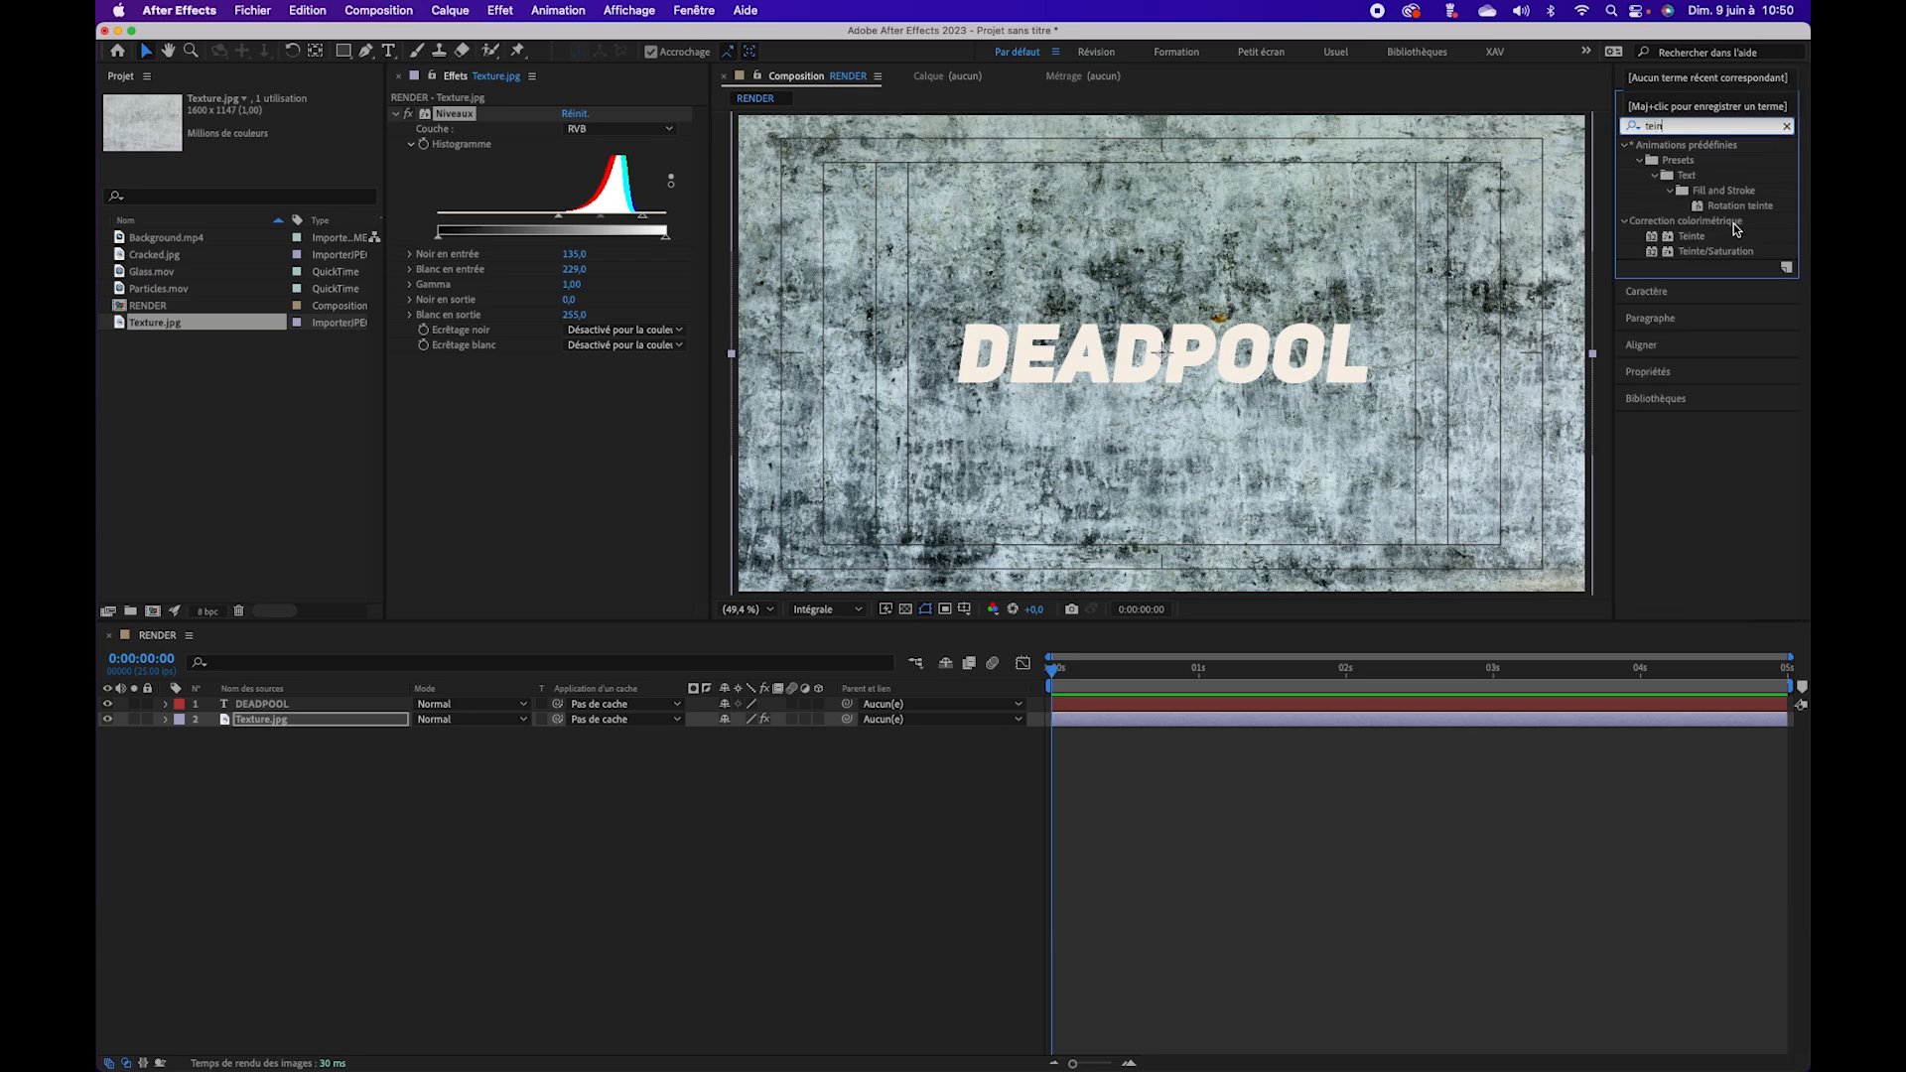
pyautogui.doubleClick(1716, 257)
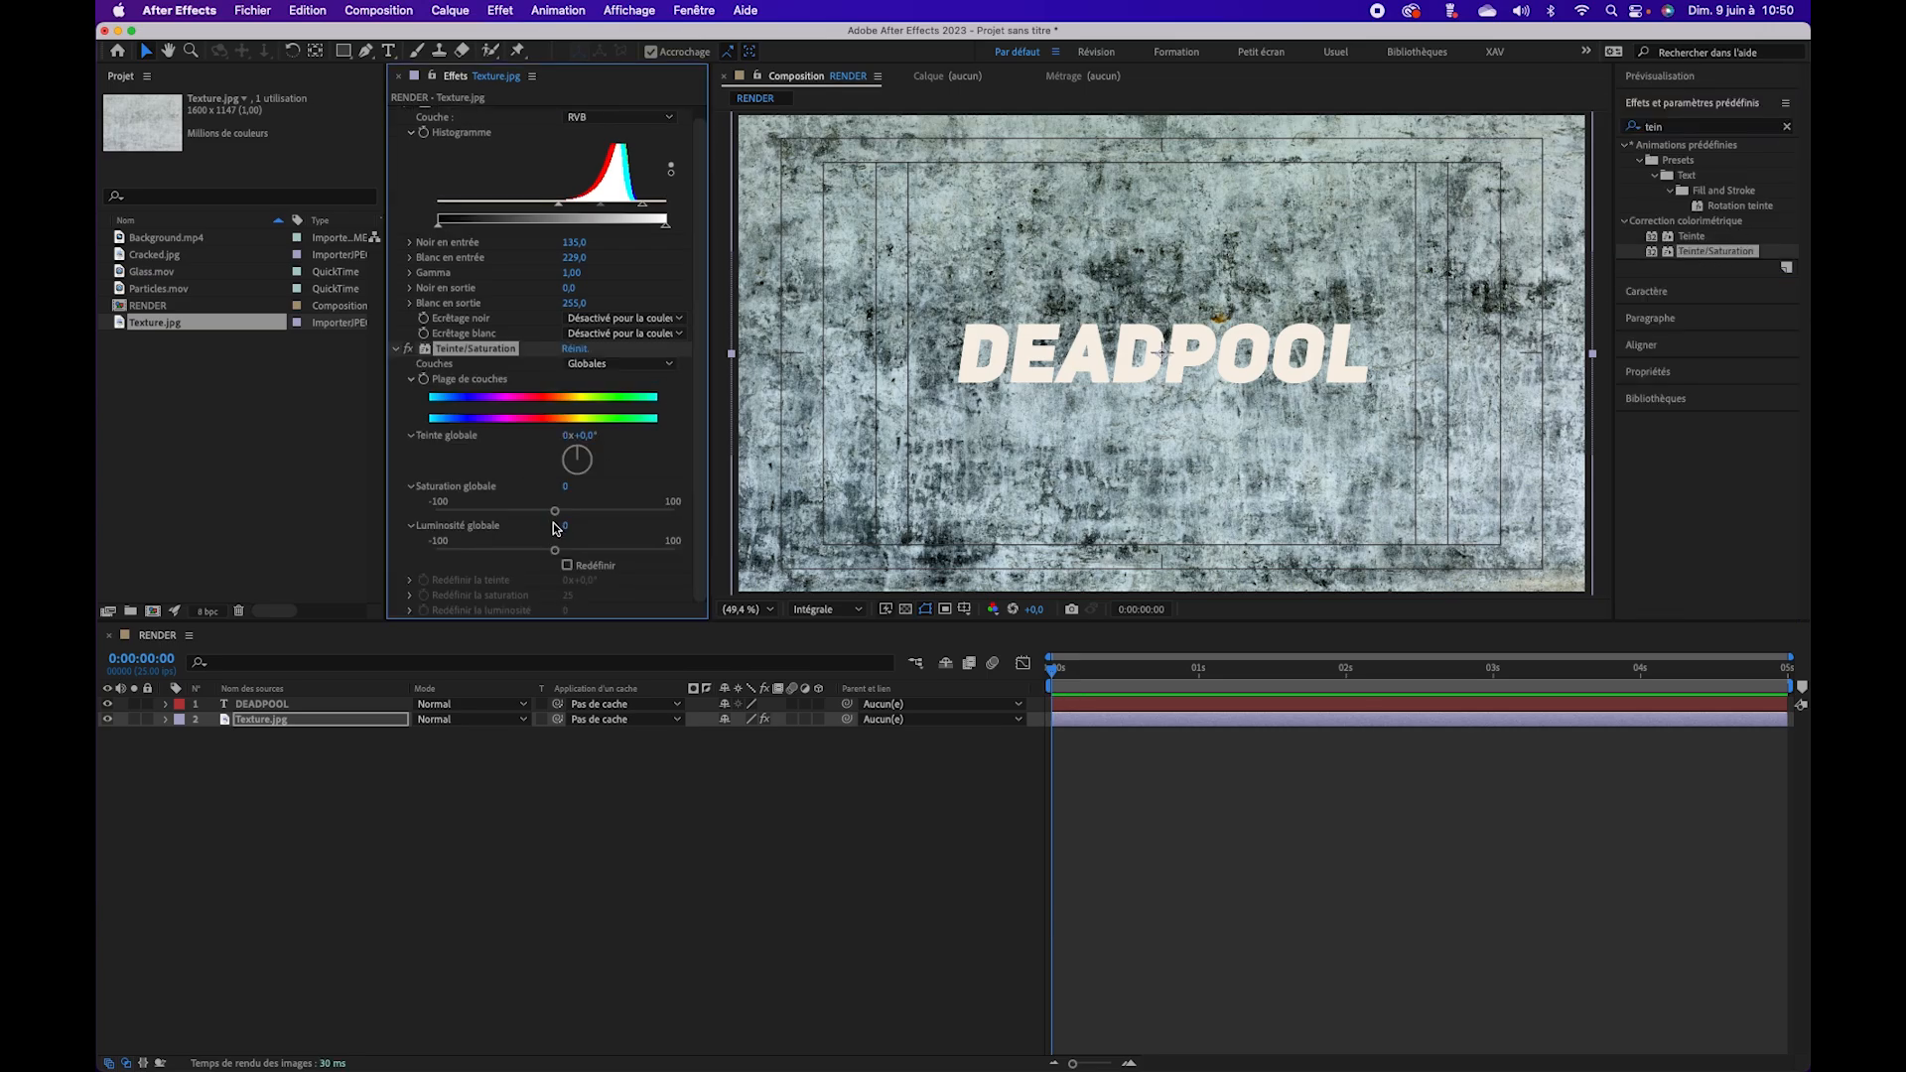
pyautogui.click(564, 566)
pyautogui.moveTo(570, 595); pyautogui.dragTo(591, 598)
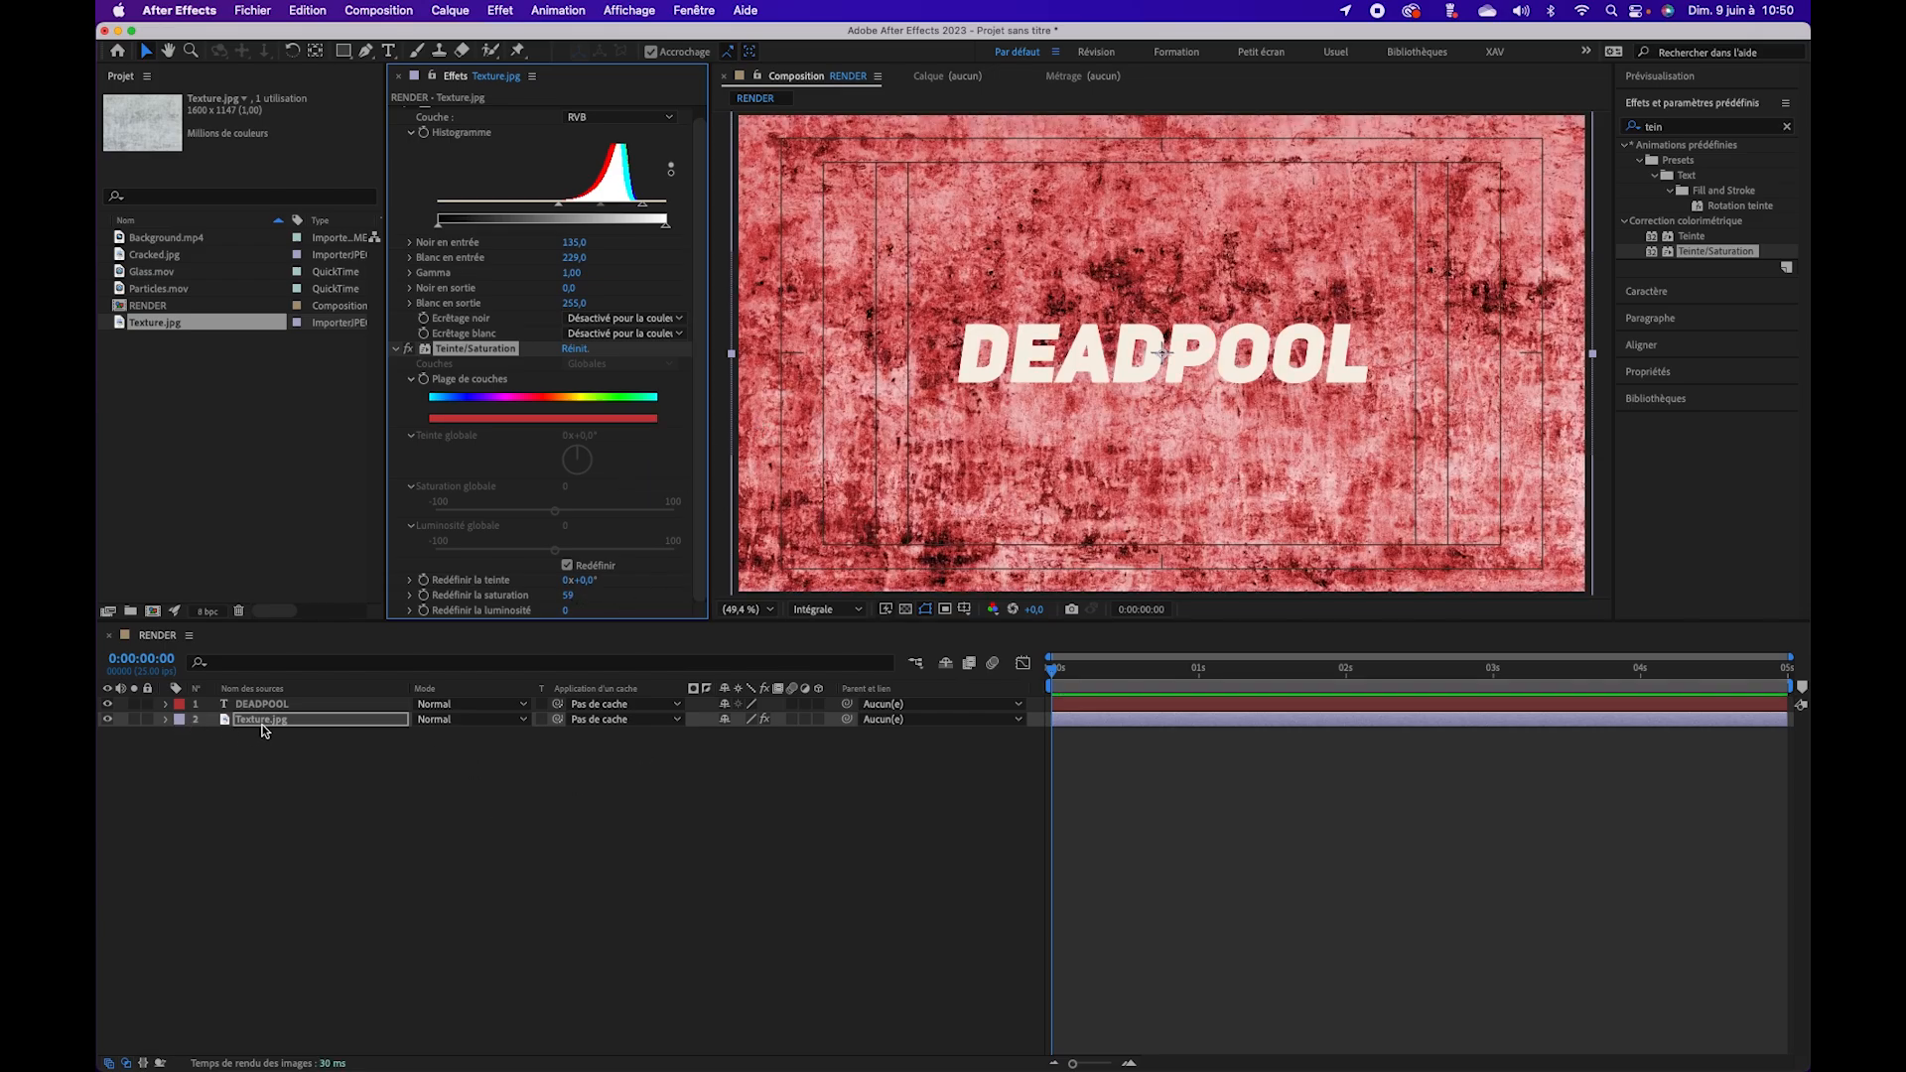
# Step: Shift the red texture slightly downward and use the DEADPOOL layer as its track matte
pyautogui.moveTo(1303, 490)
pyautogui.mouseDown()
pyautogui.moveTo(1300, 523)
pyautogui.moveTo(1306, 499)
pyautogui.mouseUp()
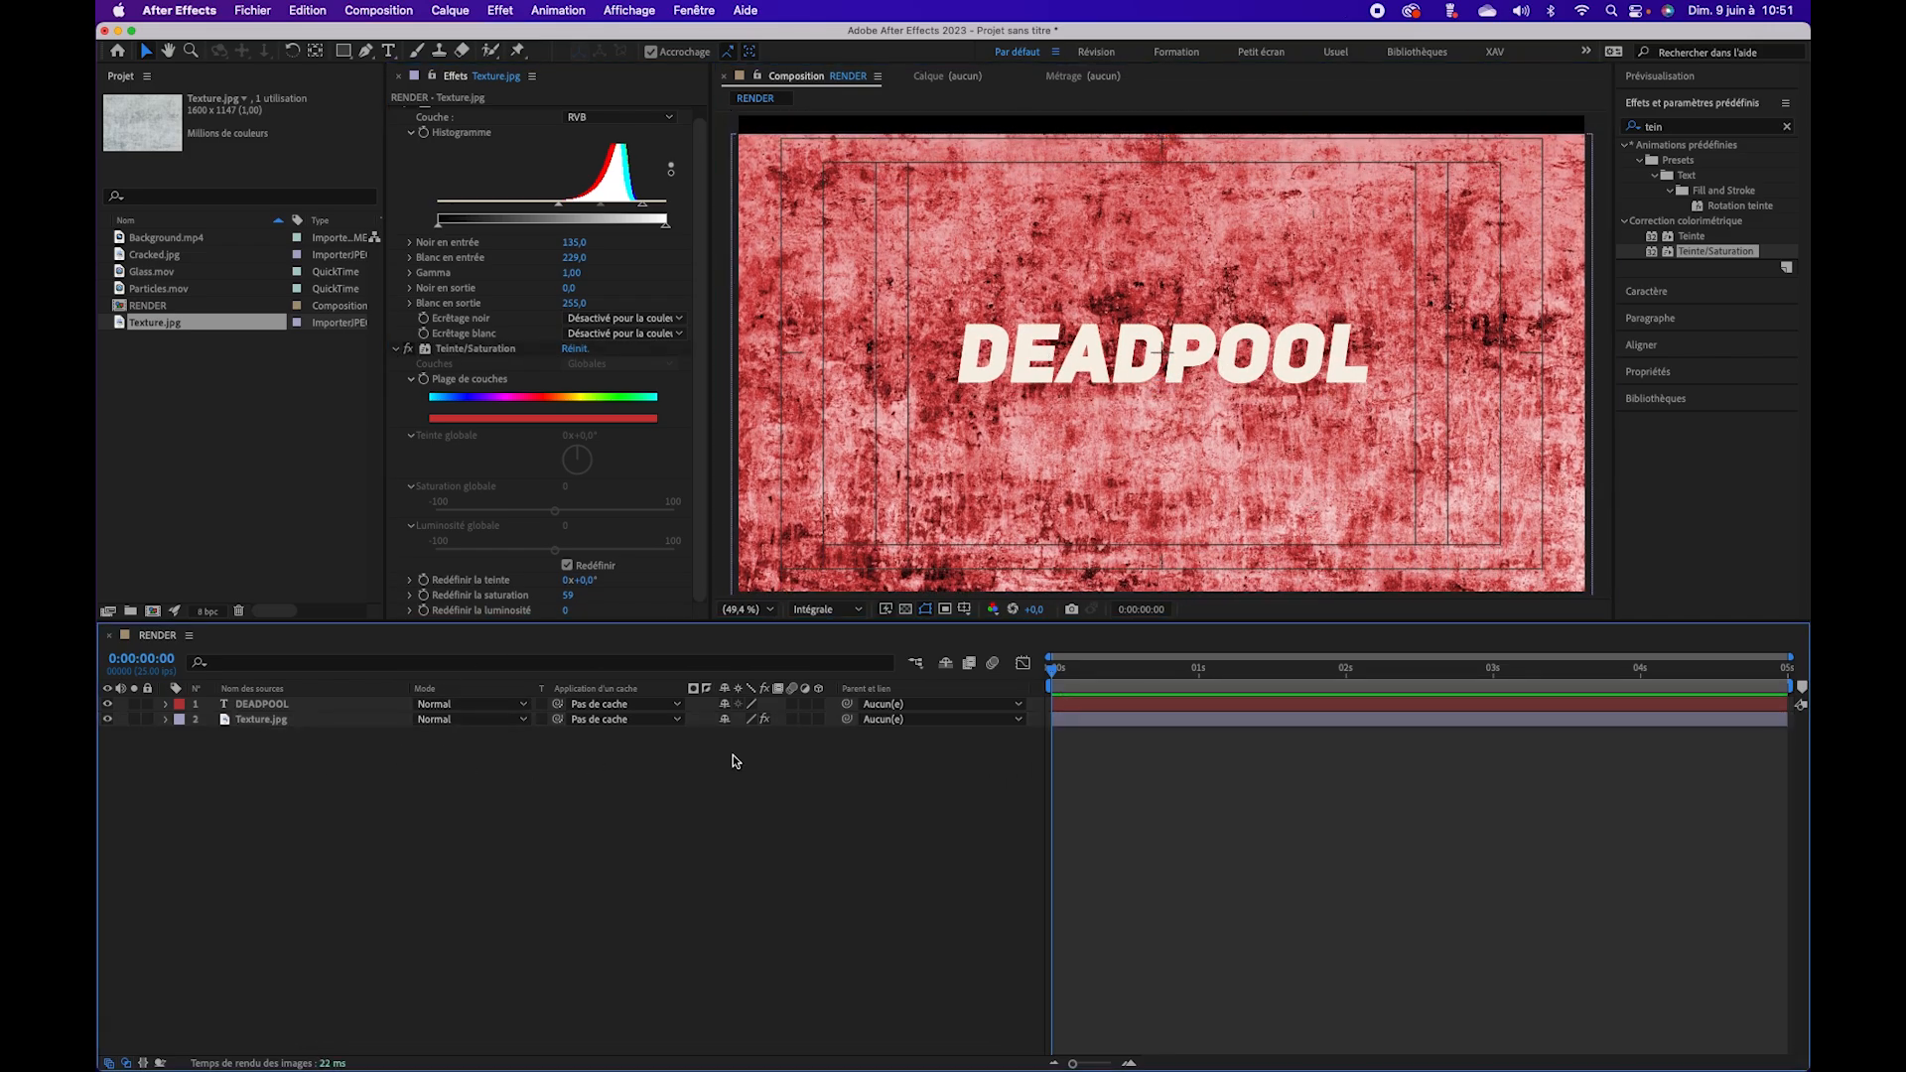
pyautogui.click(647, 723)
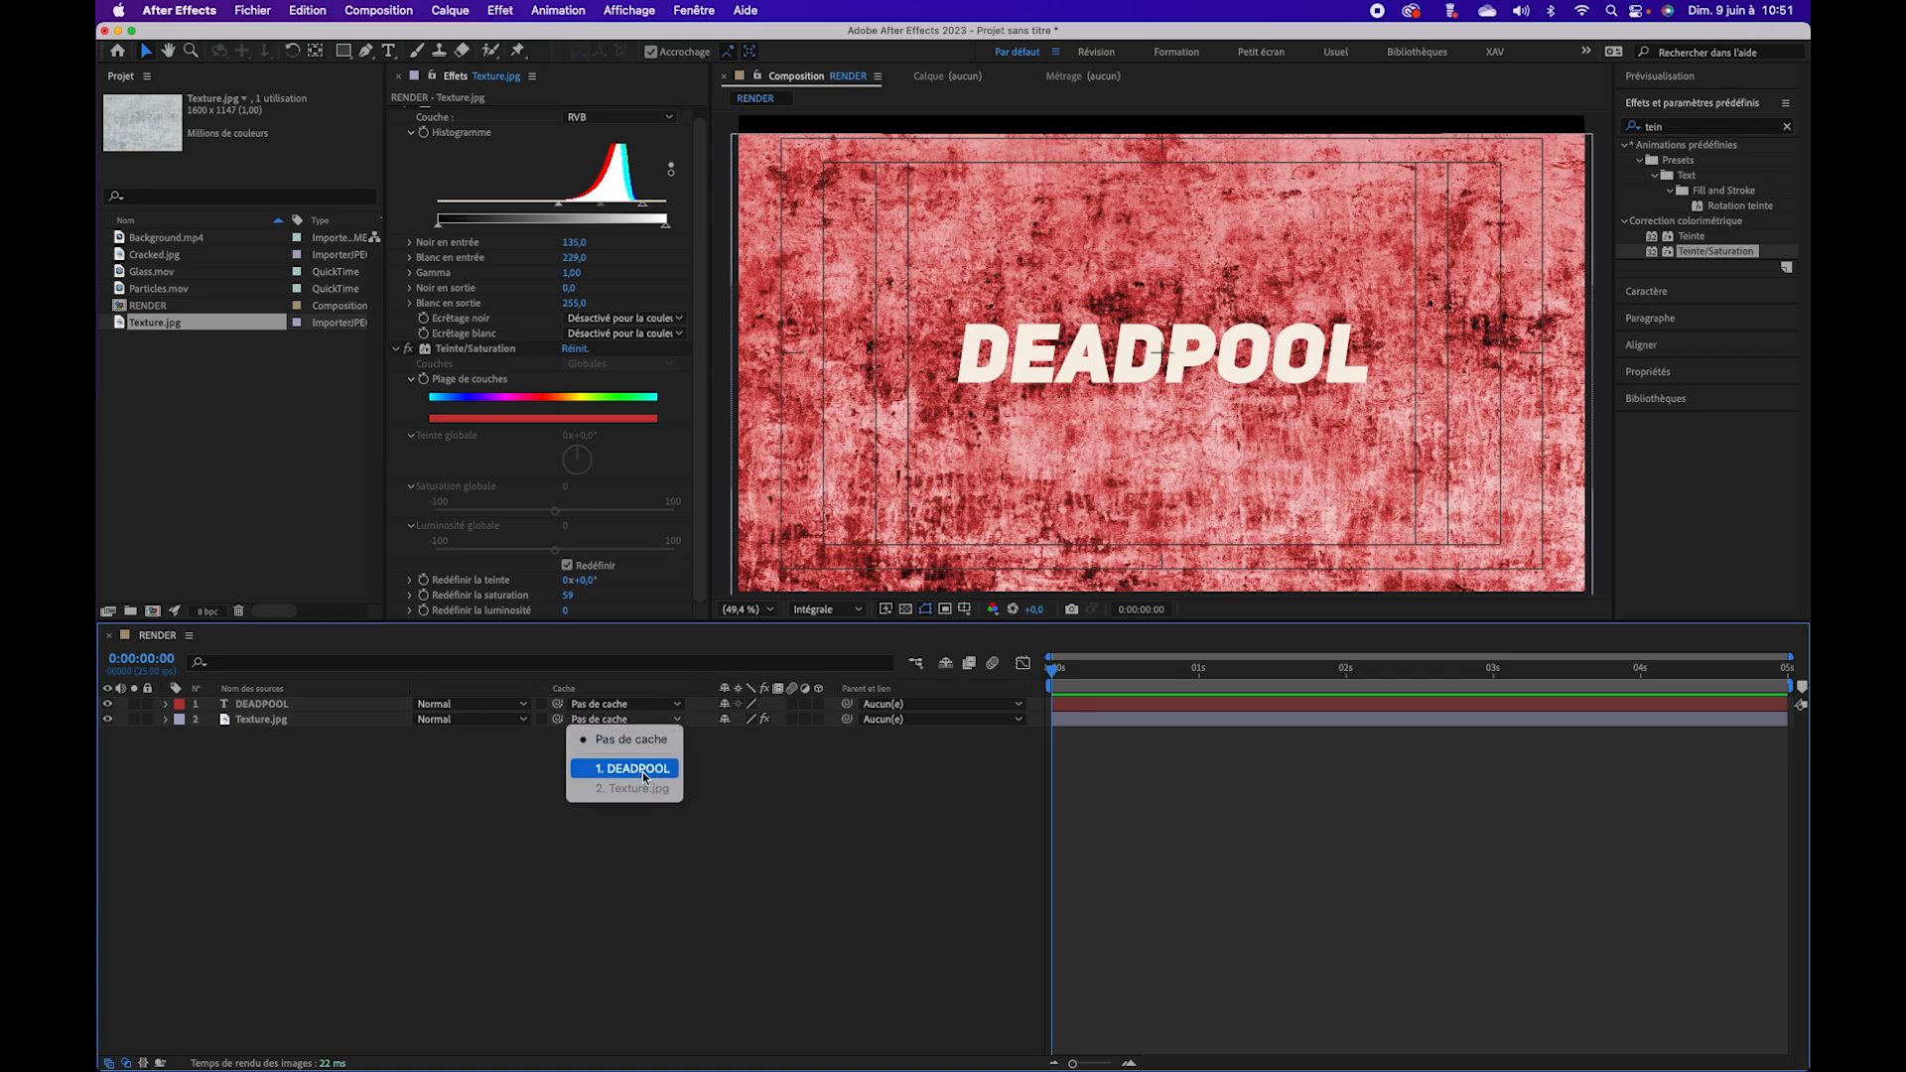
pyautogui.click(642, 772)
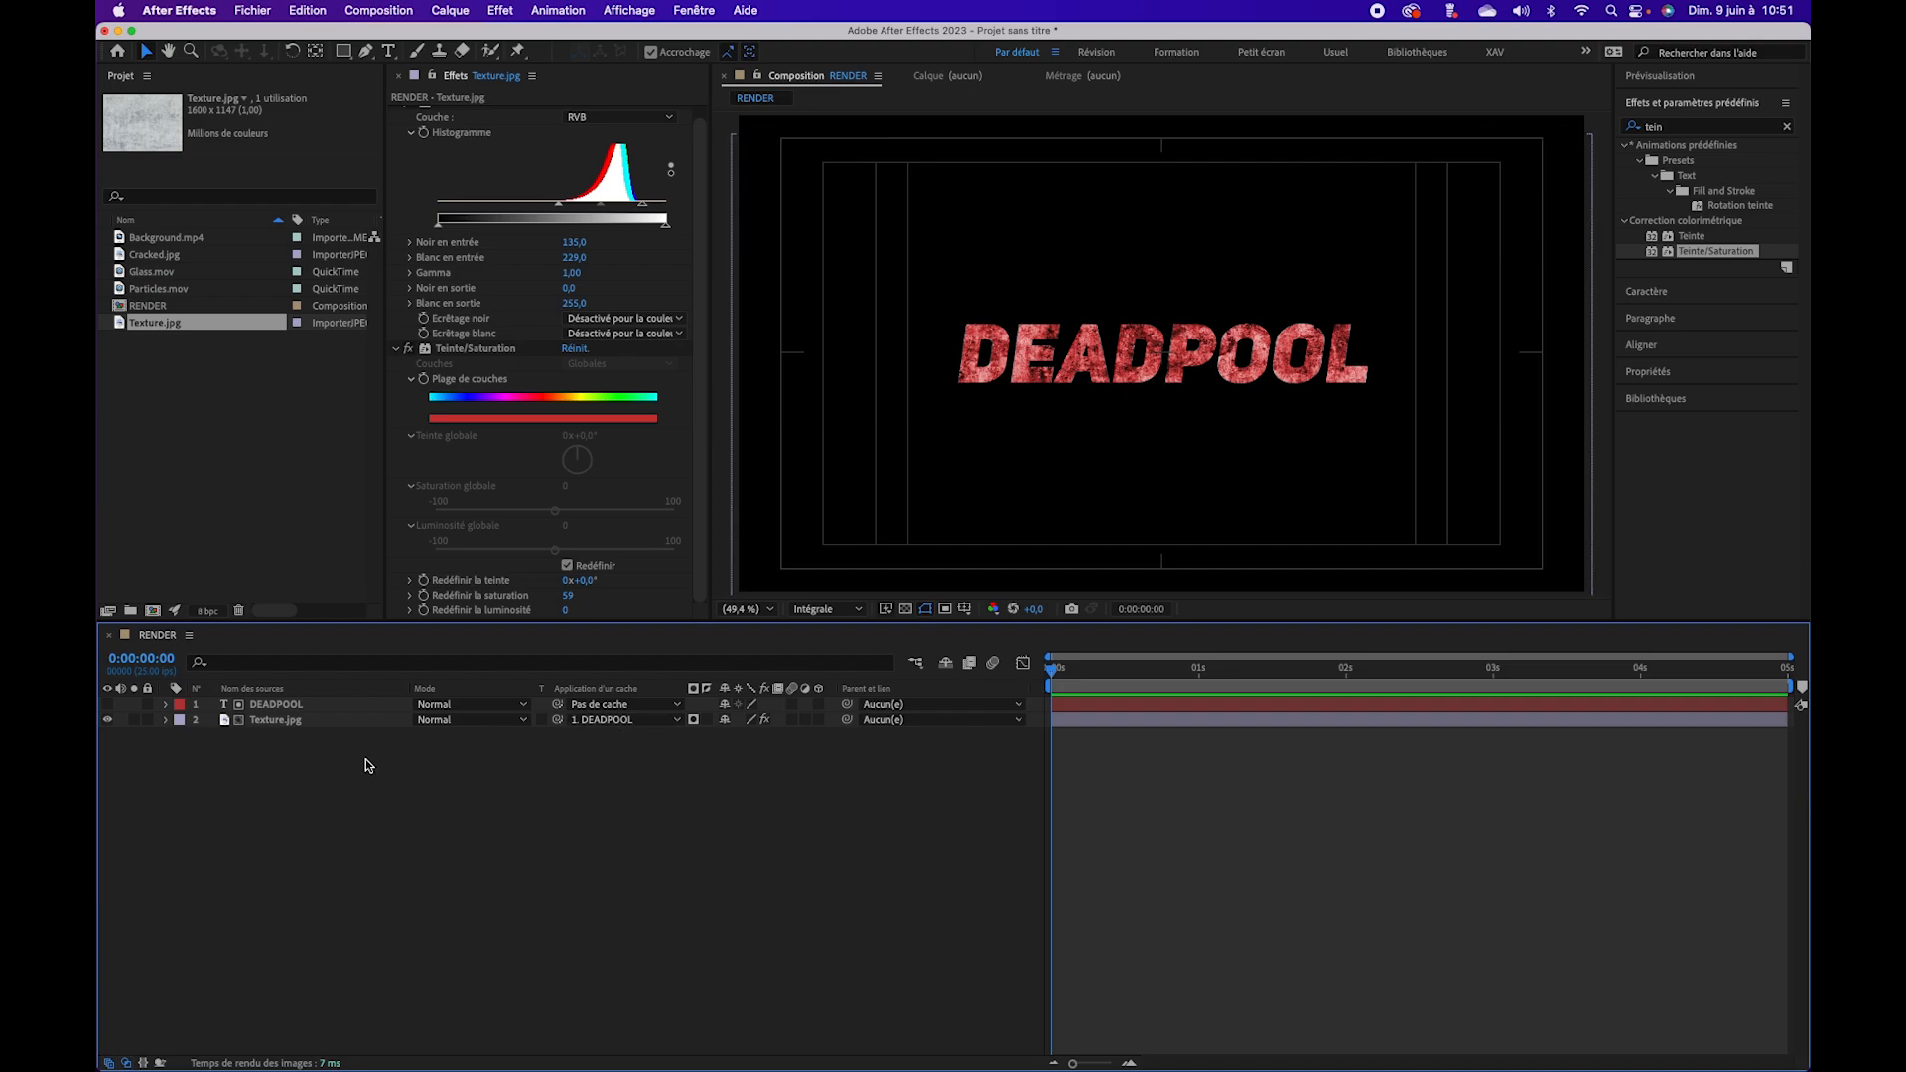
# Step: Precompose the DEADPOOL and Texture.jpg layers together into a new composition named TEXTE
pyautogui.moveTo(231, 778); pyautogui.dragTo(303, 706)
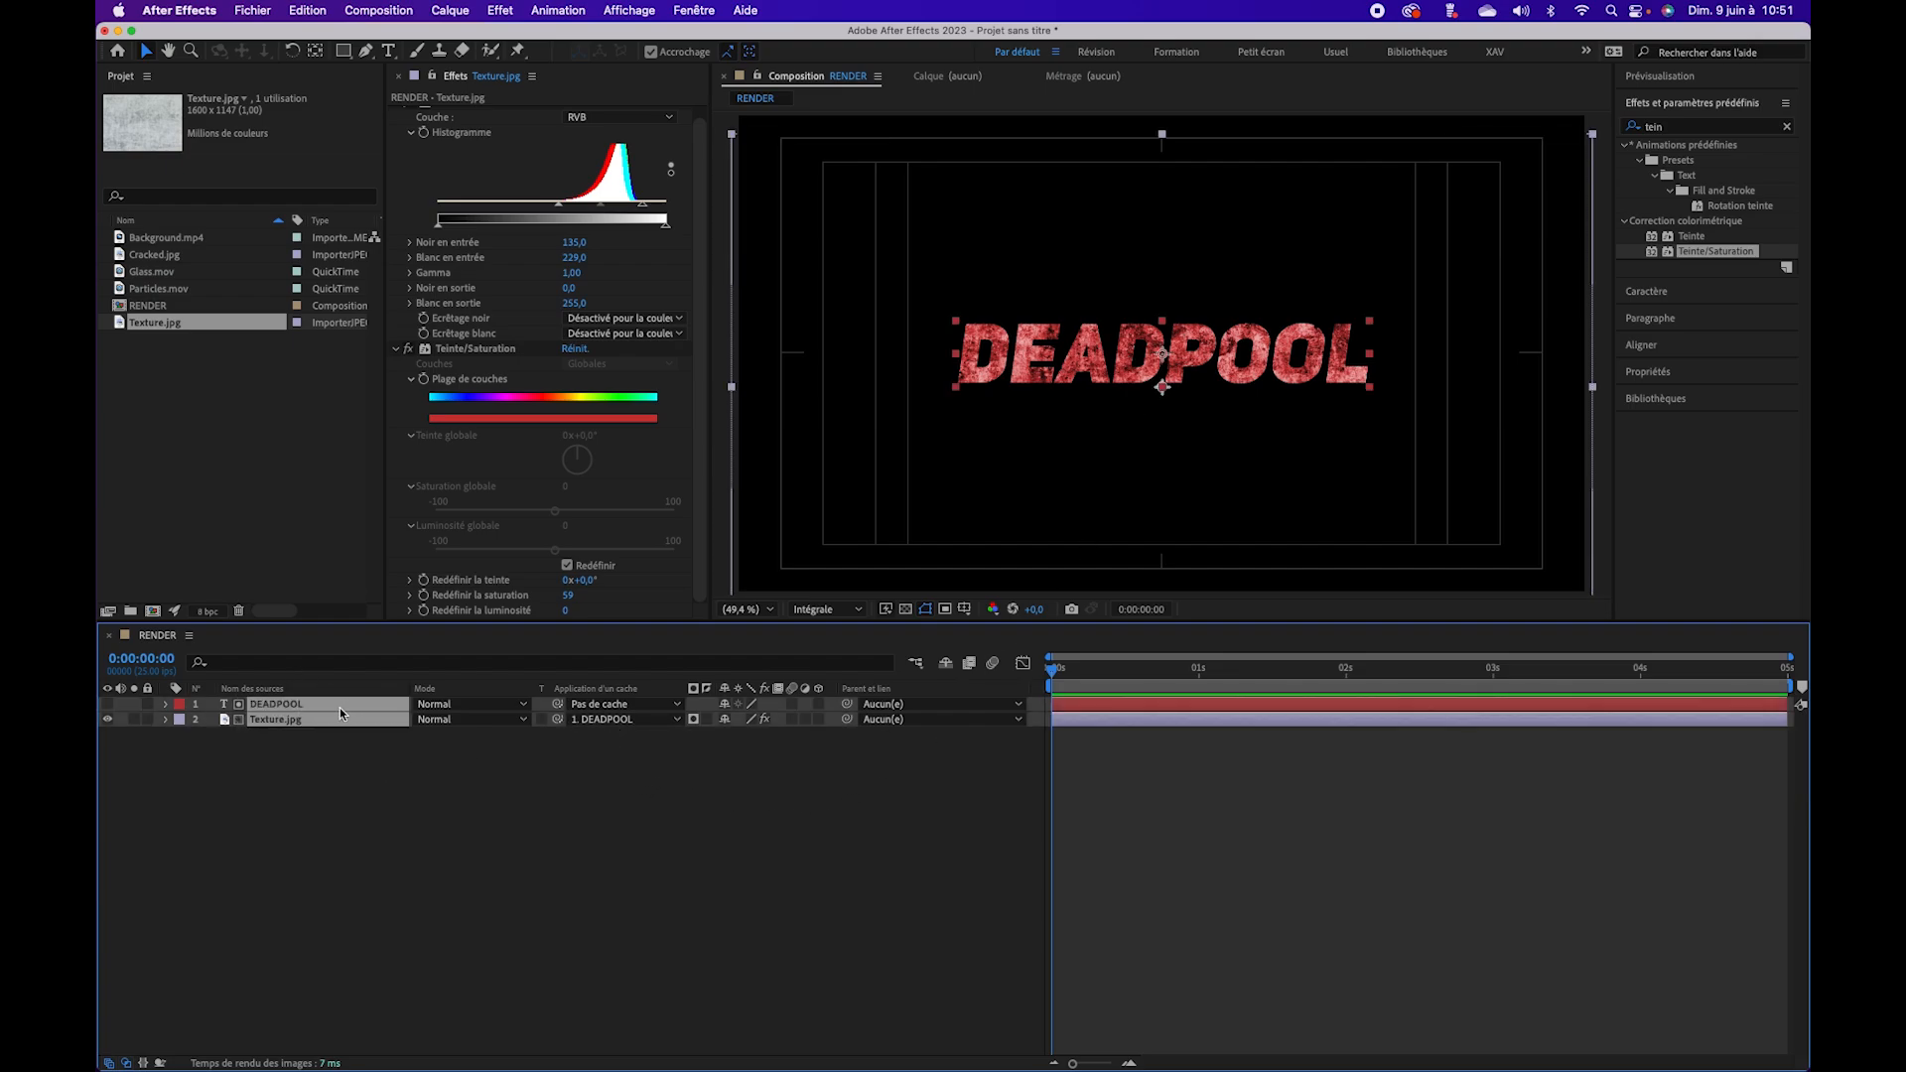
pyautogui.rightClick(296, 722)
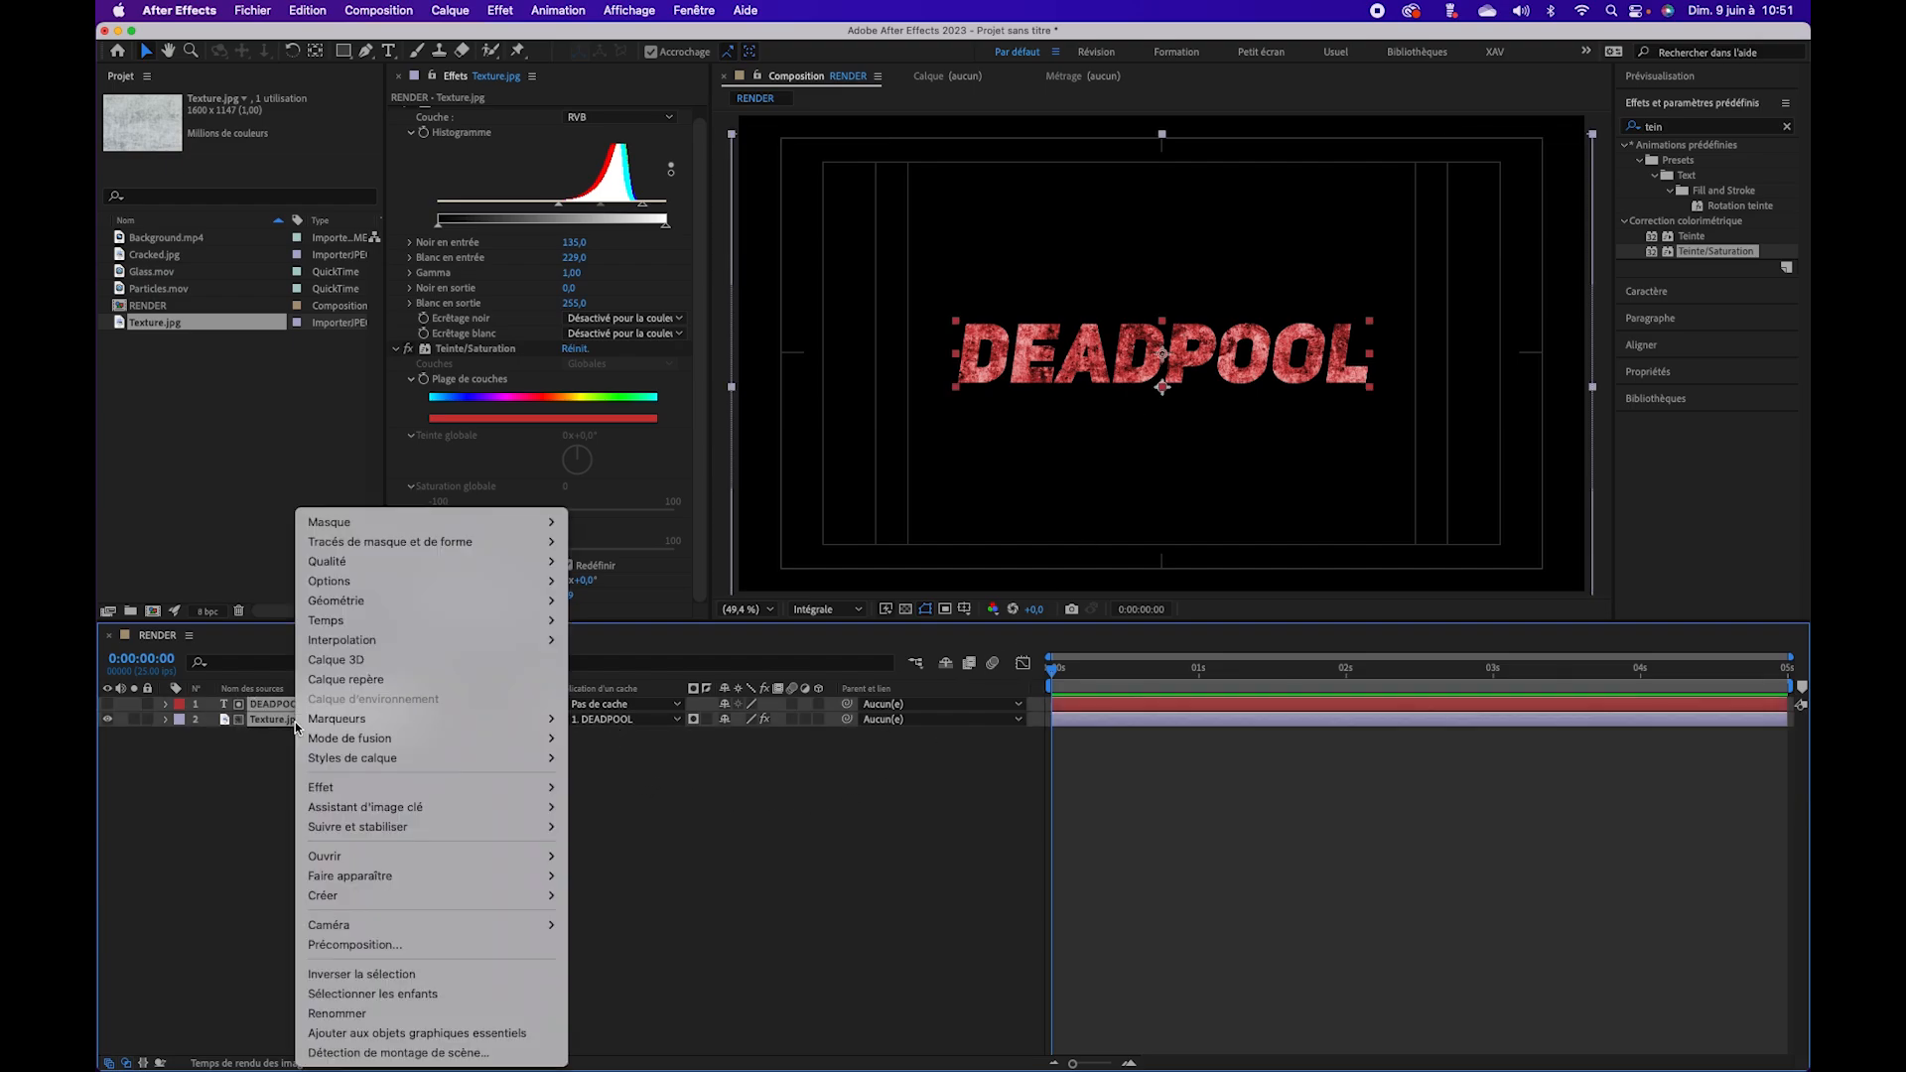
pyautogui.click(454, 945)
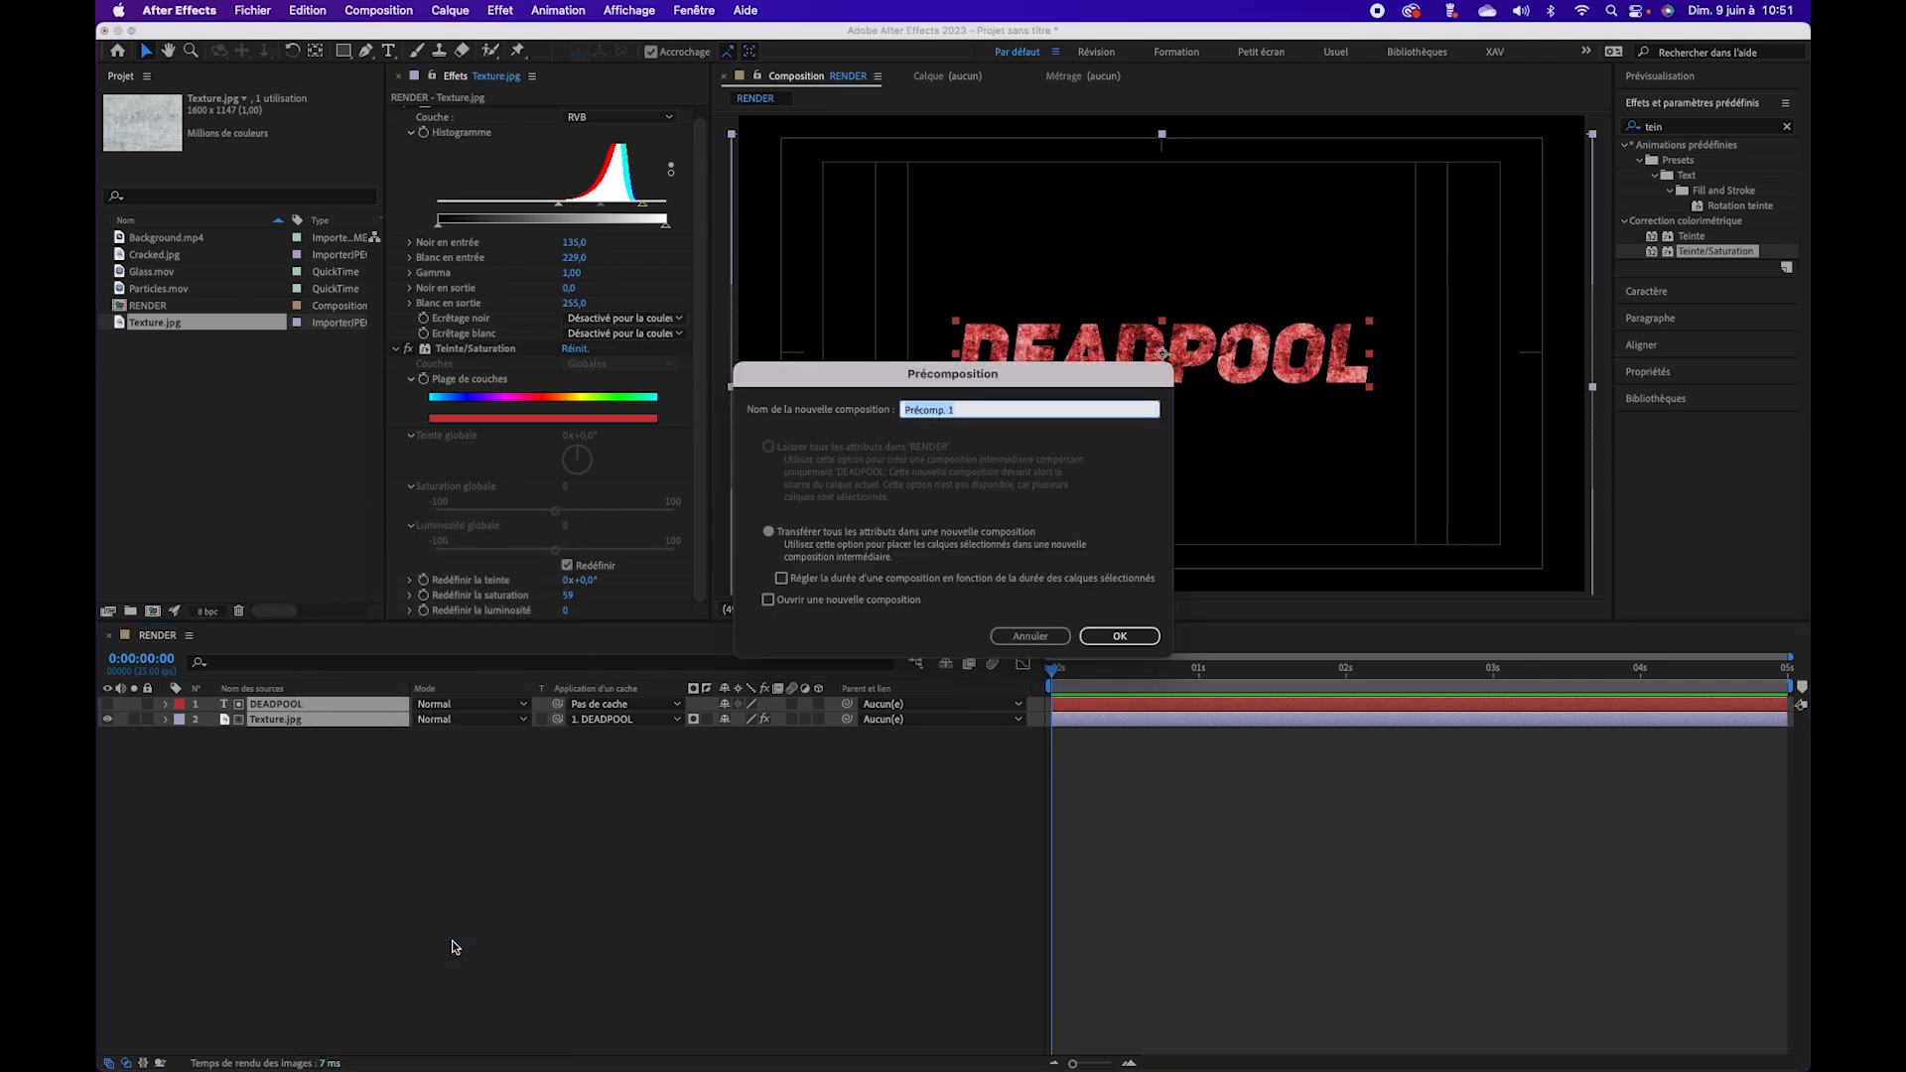
pyautogui.write('TEXTE')
pyautogui.press('Return')
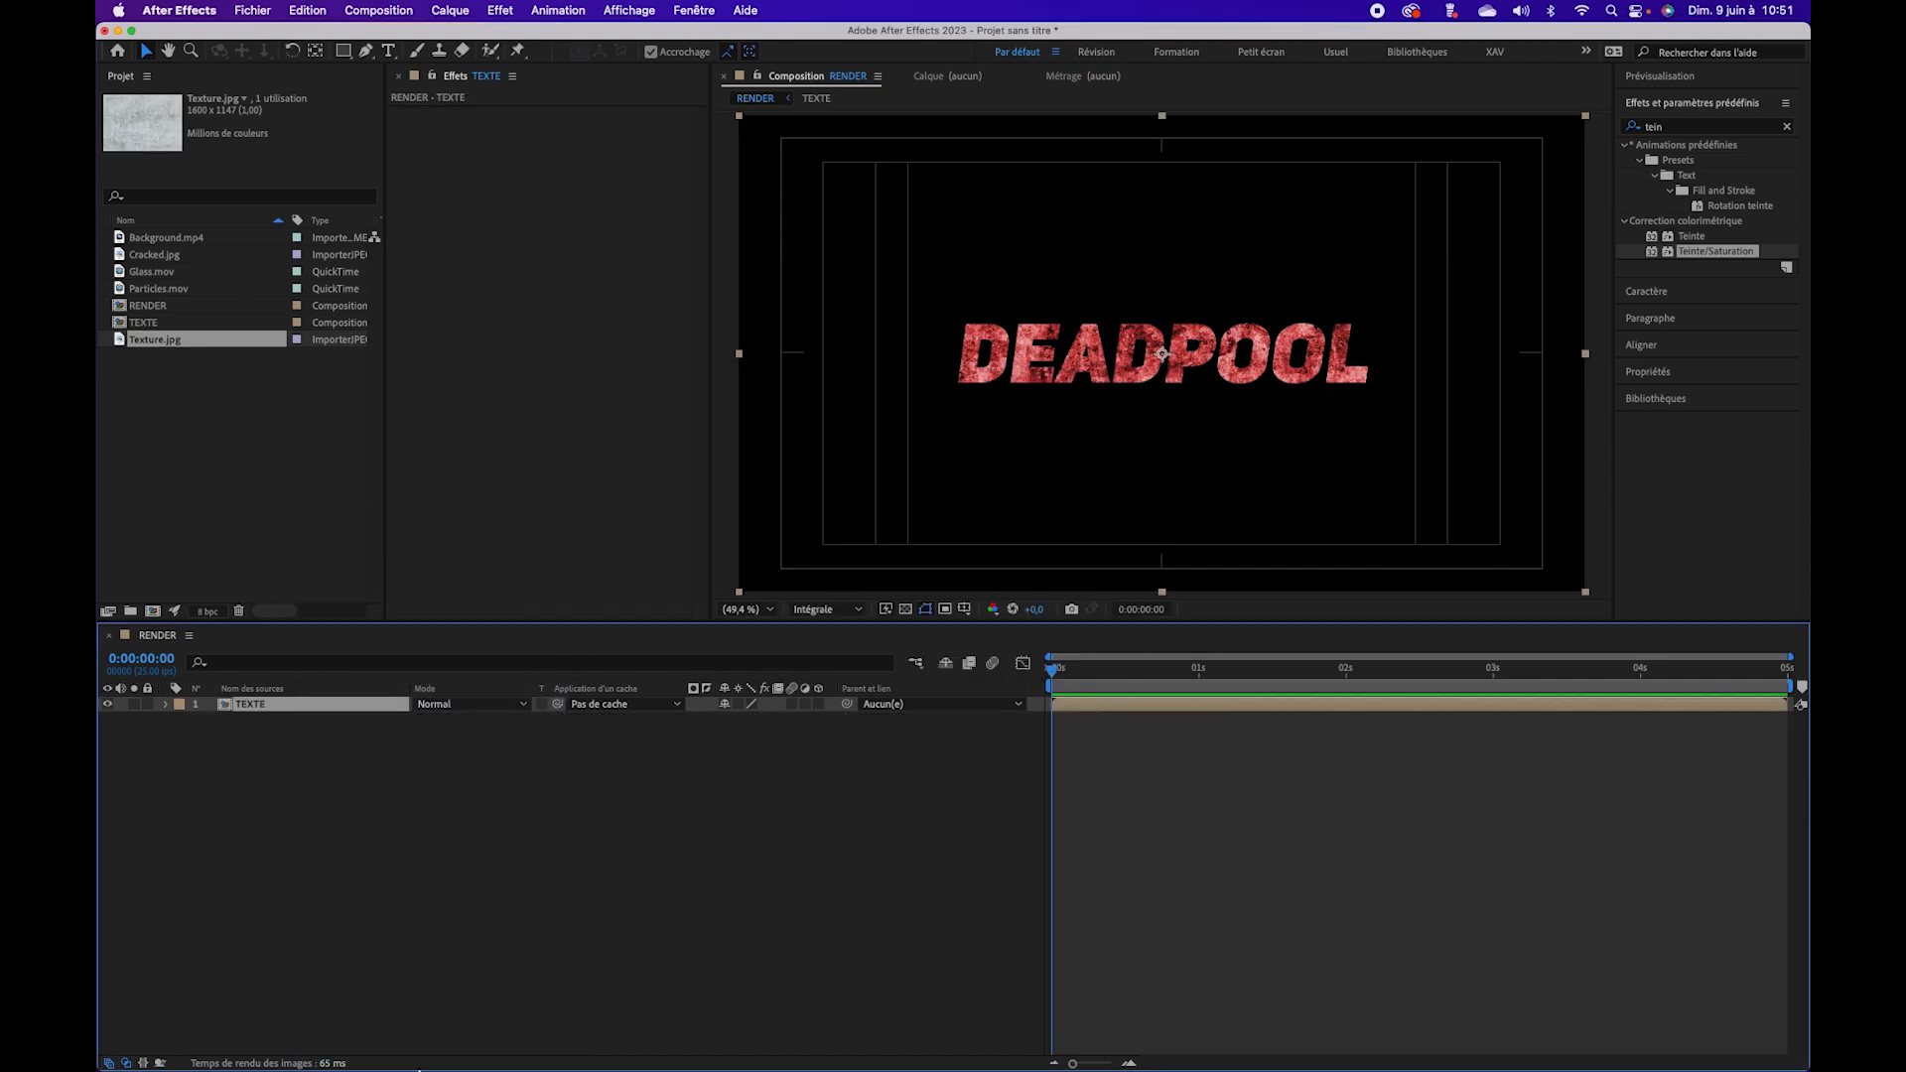
pyautogui.click(322, 783)
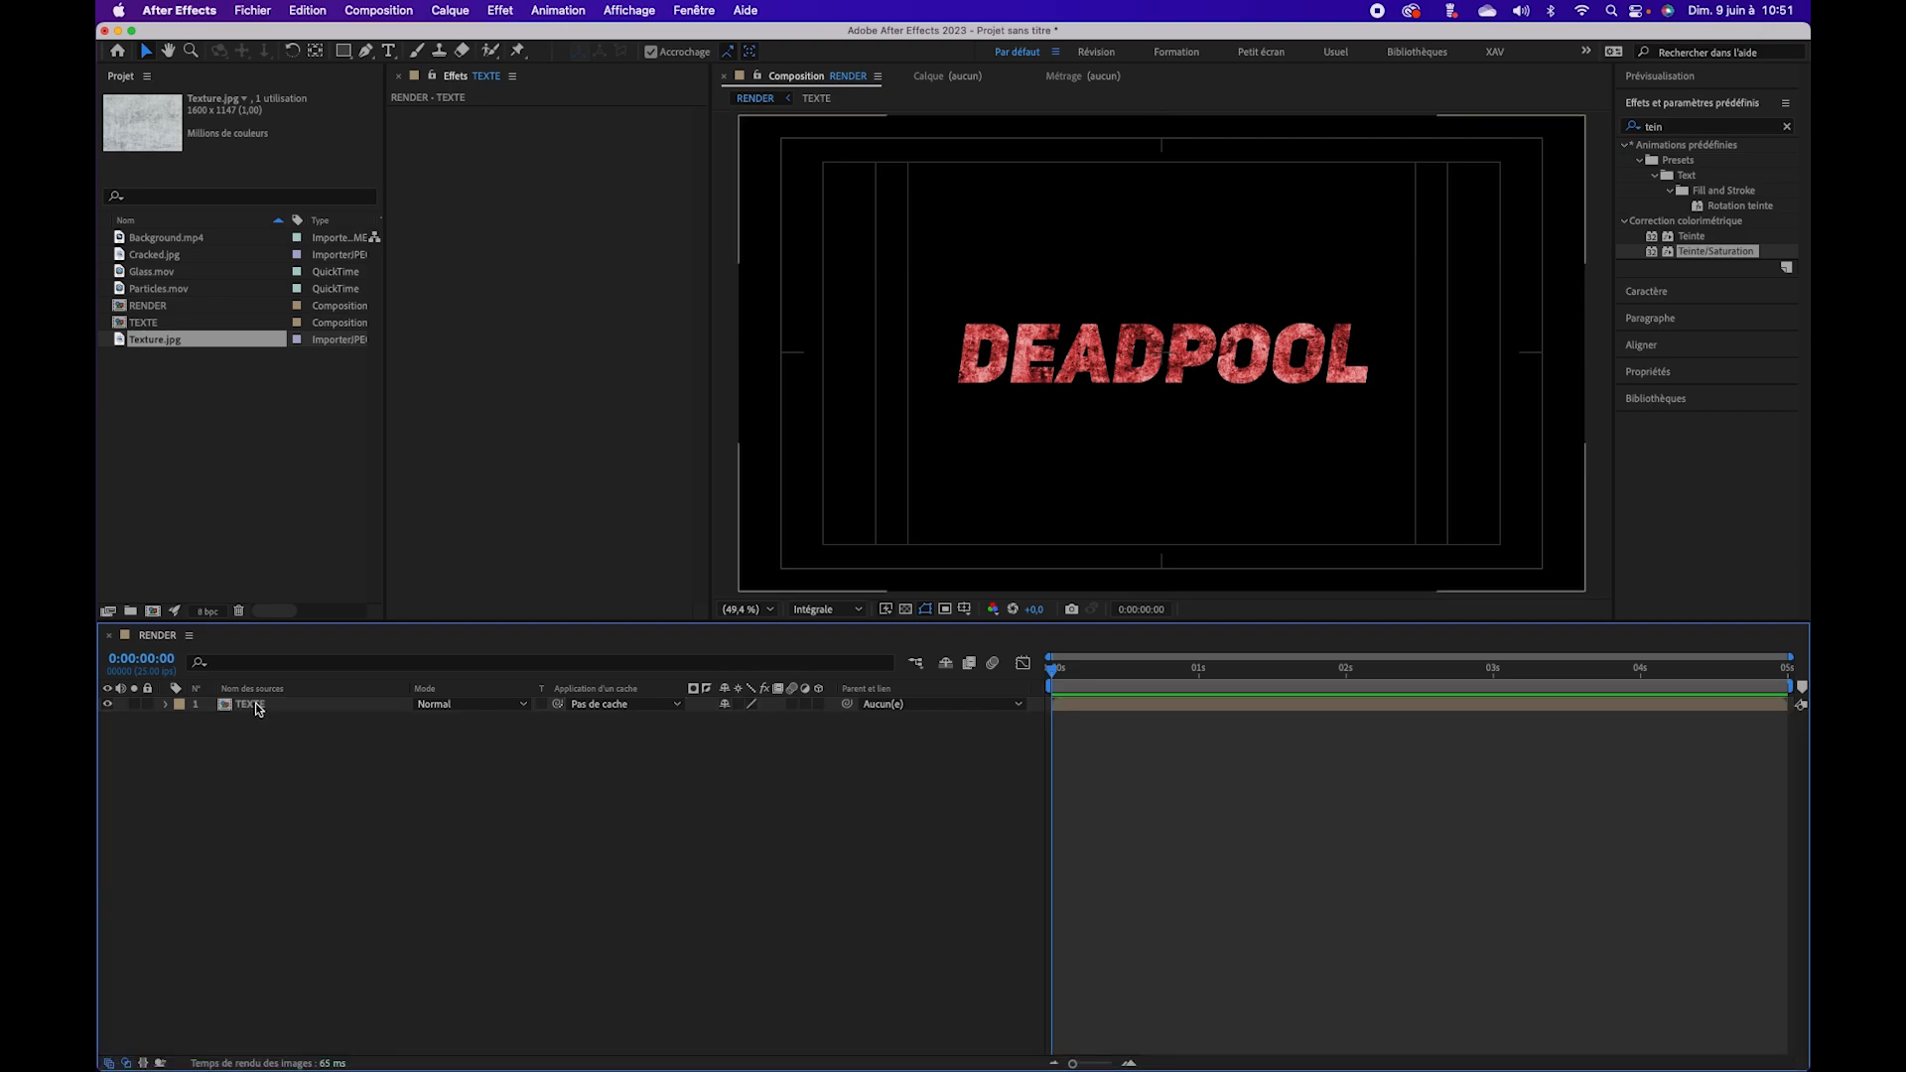
# Step: Add Cracked.jpg beneath the TEXTE layer and scale it down to 39%
pyautogui.click(154, 263)
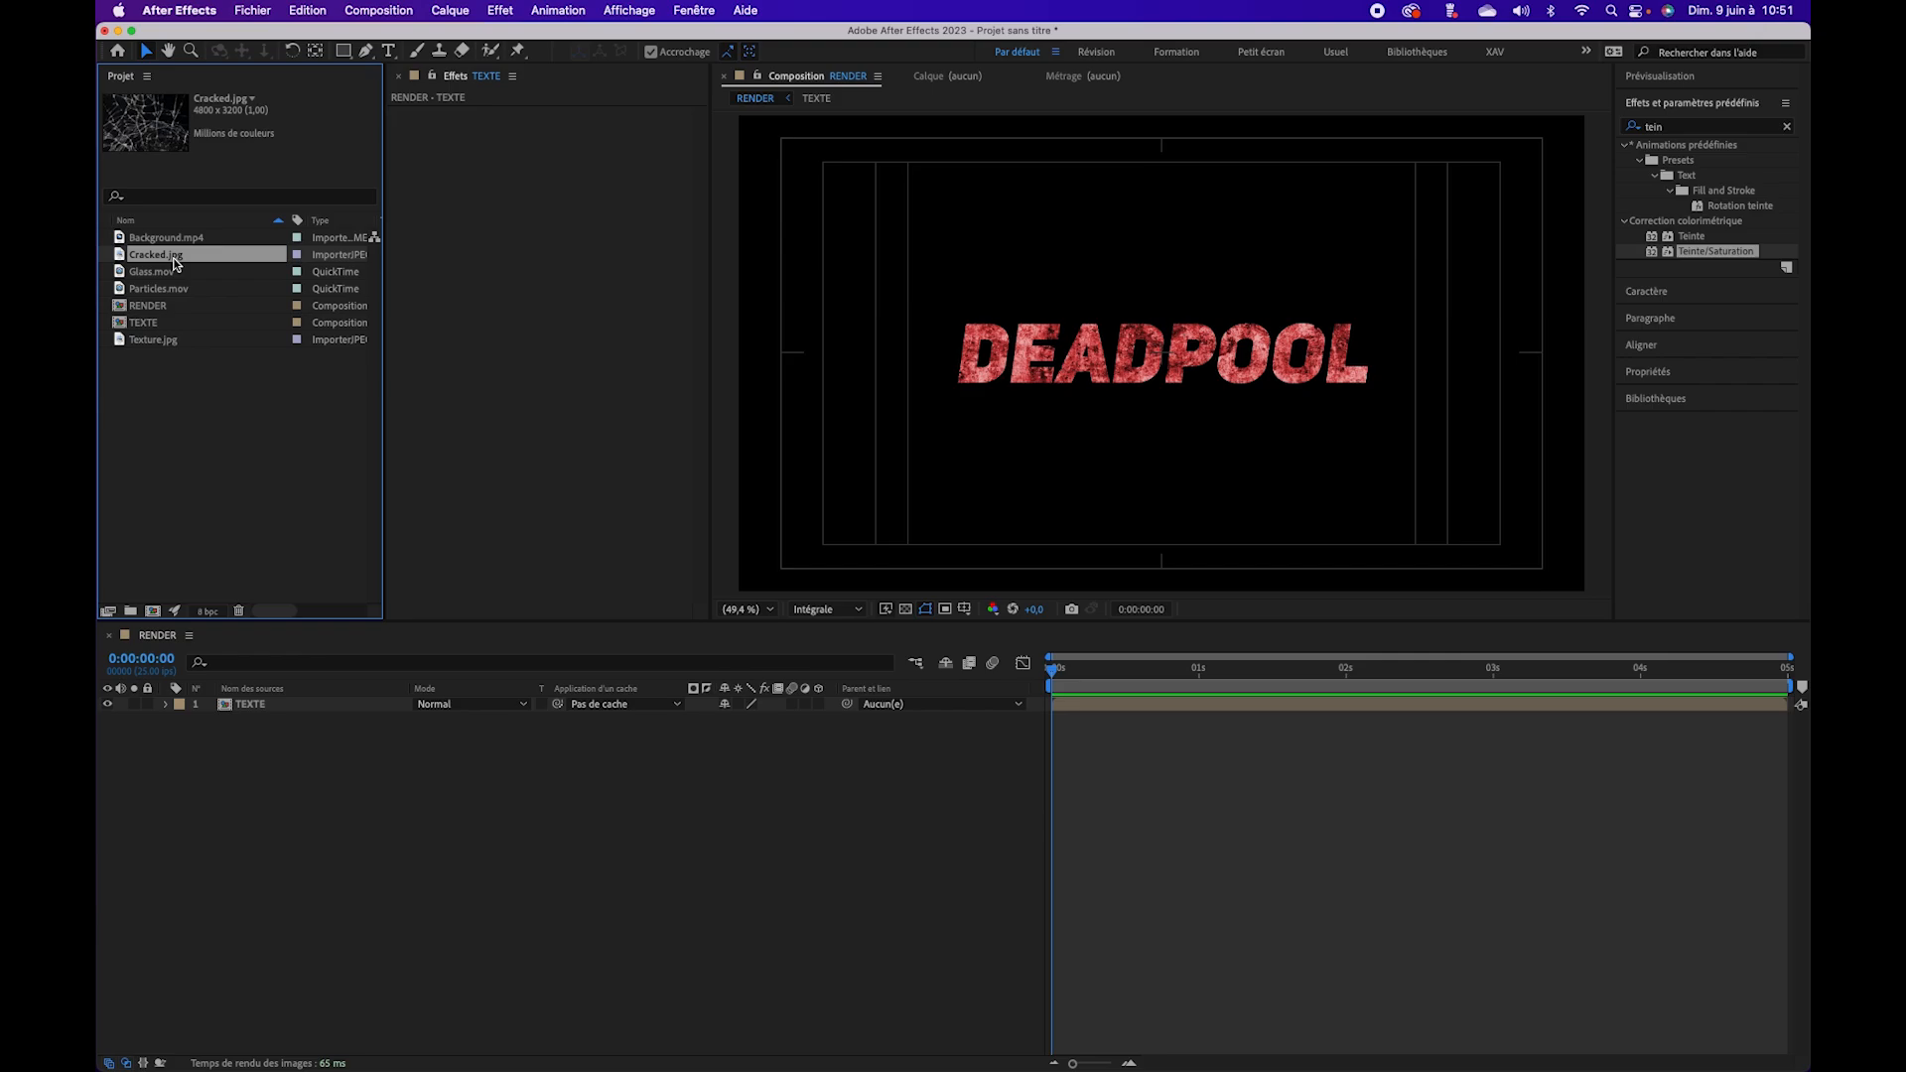
pyautogui.moveTo(171, 264); pyautogui.dragTo(183, 785)
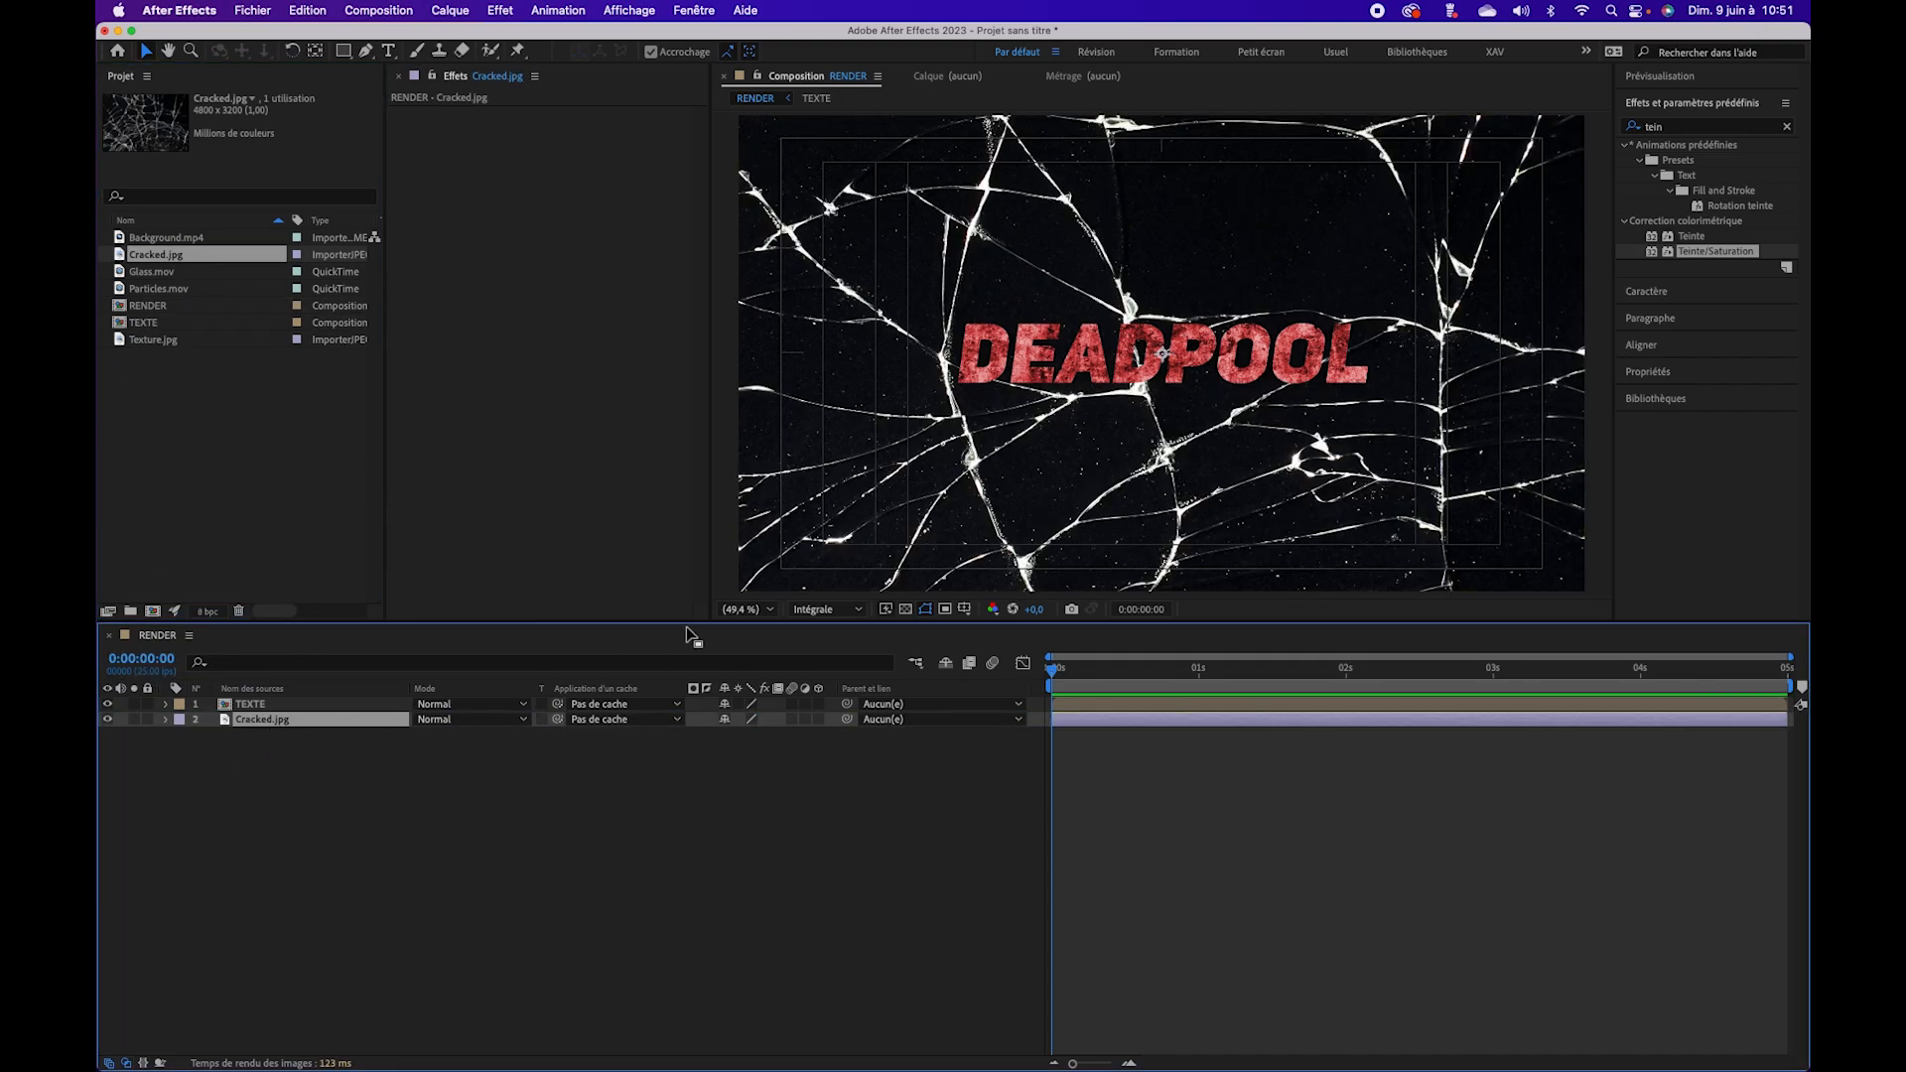
pyautogui.press('s')
pyautogui.moveTo(778, 737); pyautogui.dragTo(704, 760)
pyautogui.click(314, 760)
# Step: Duplicate the Cracked.jpg layer and rotate the upper copy to 33°
pyautogui.click(309, 725)
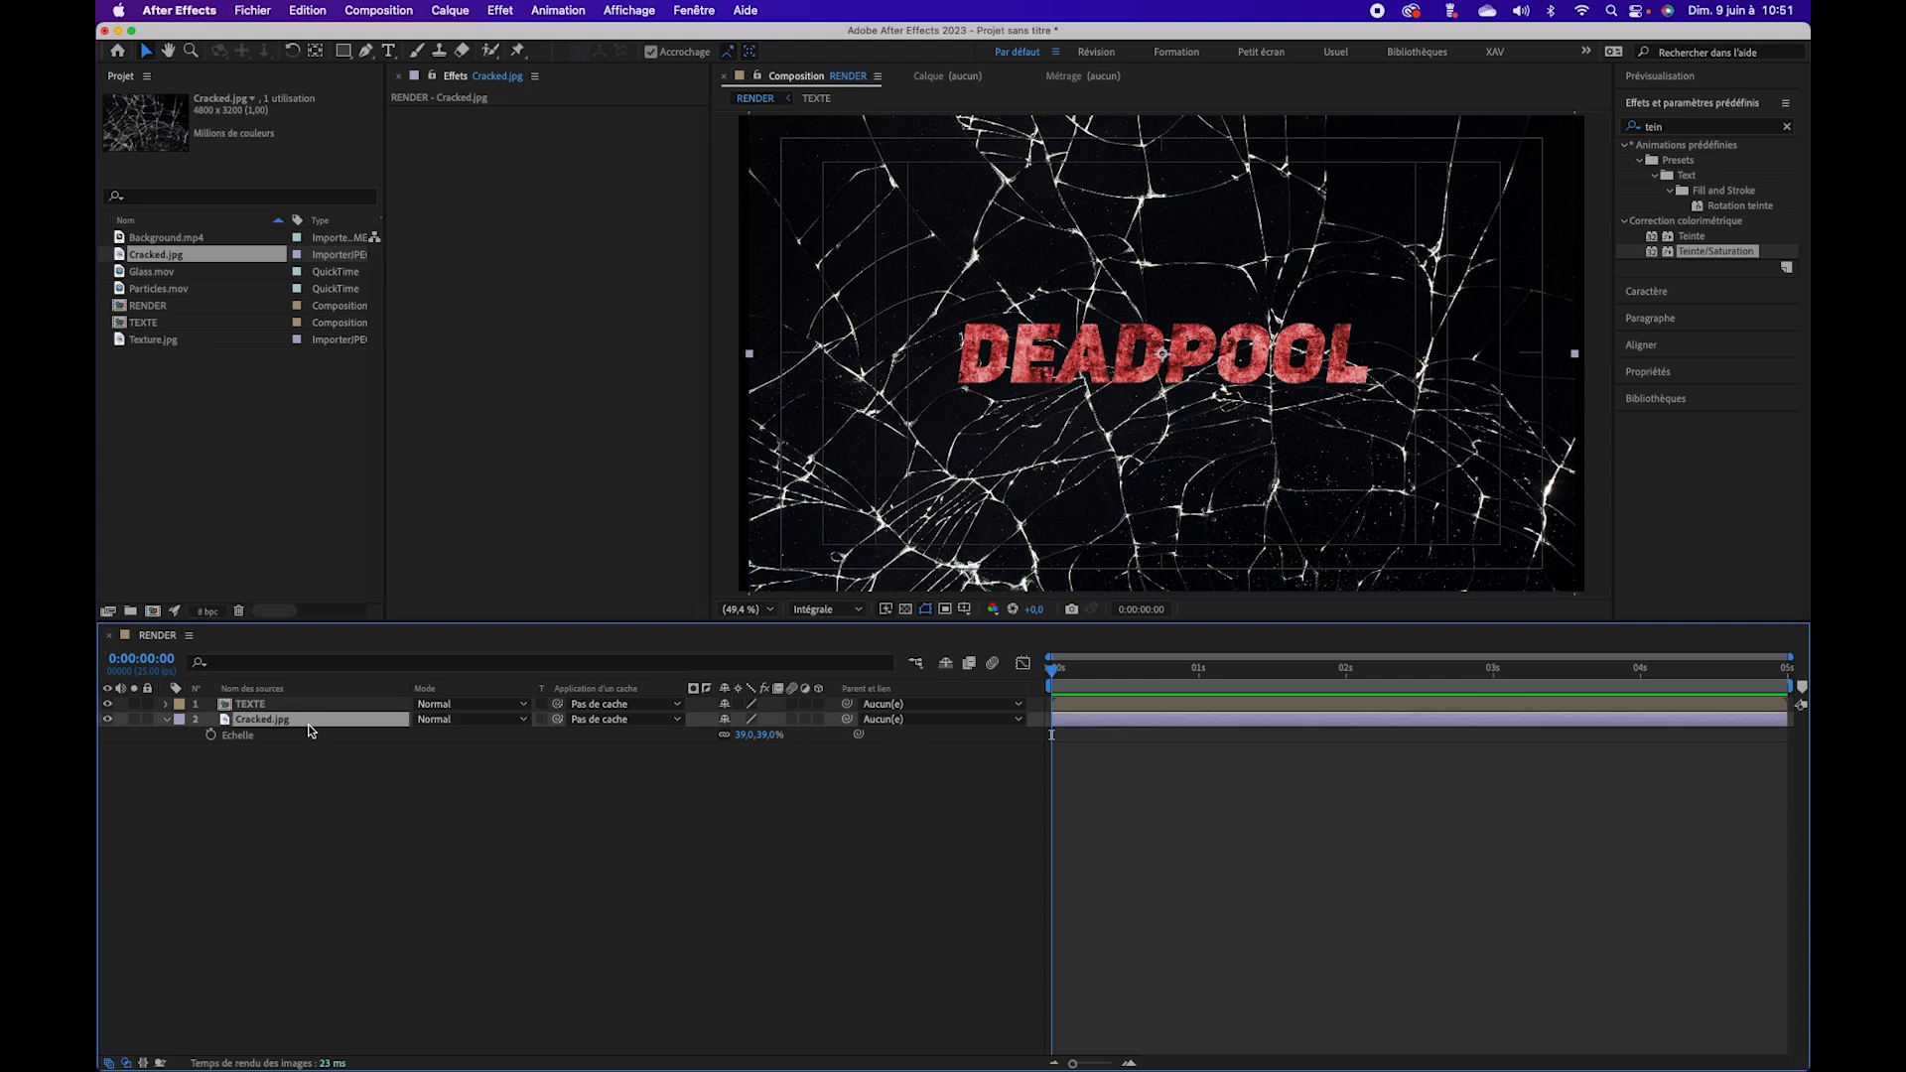
pyautogui.press('super+d')
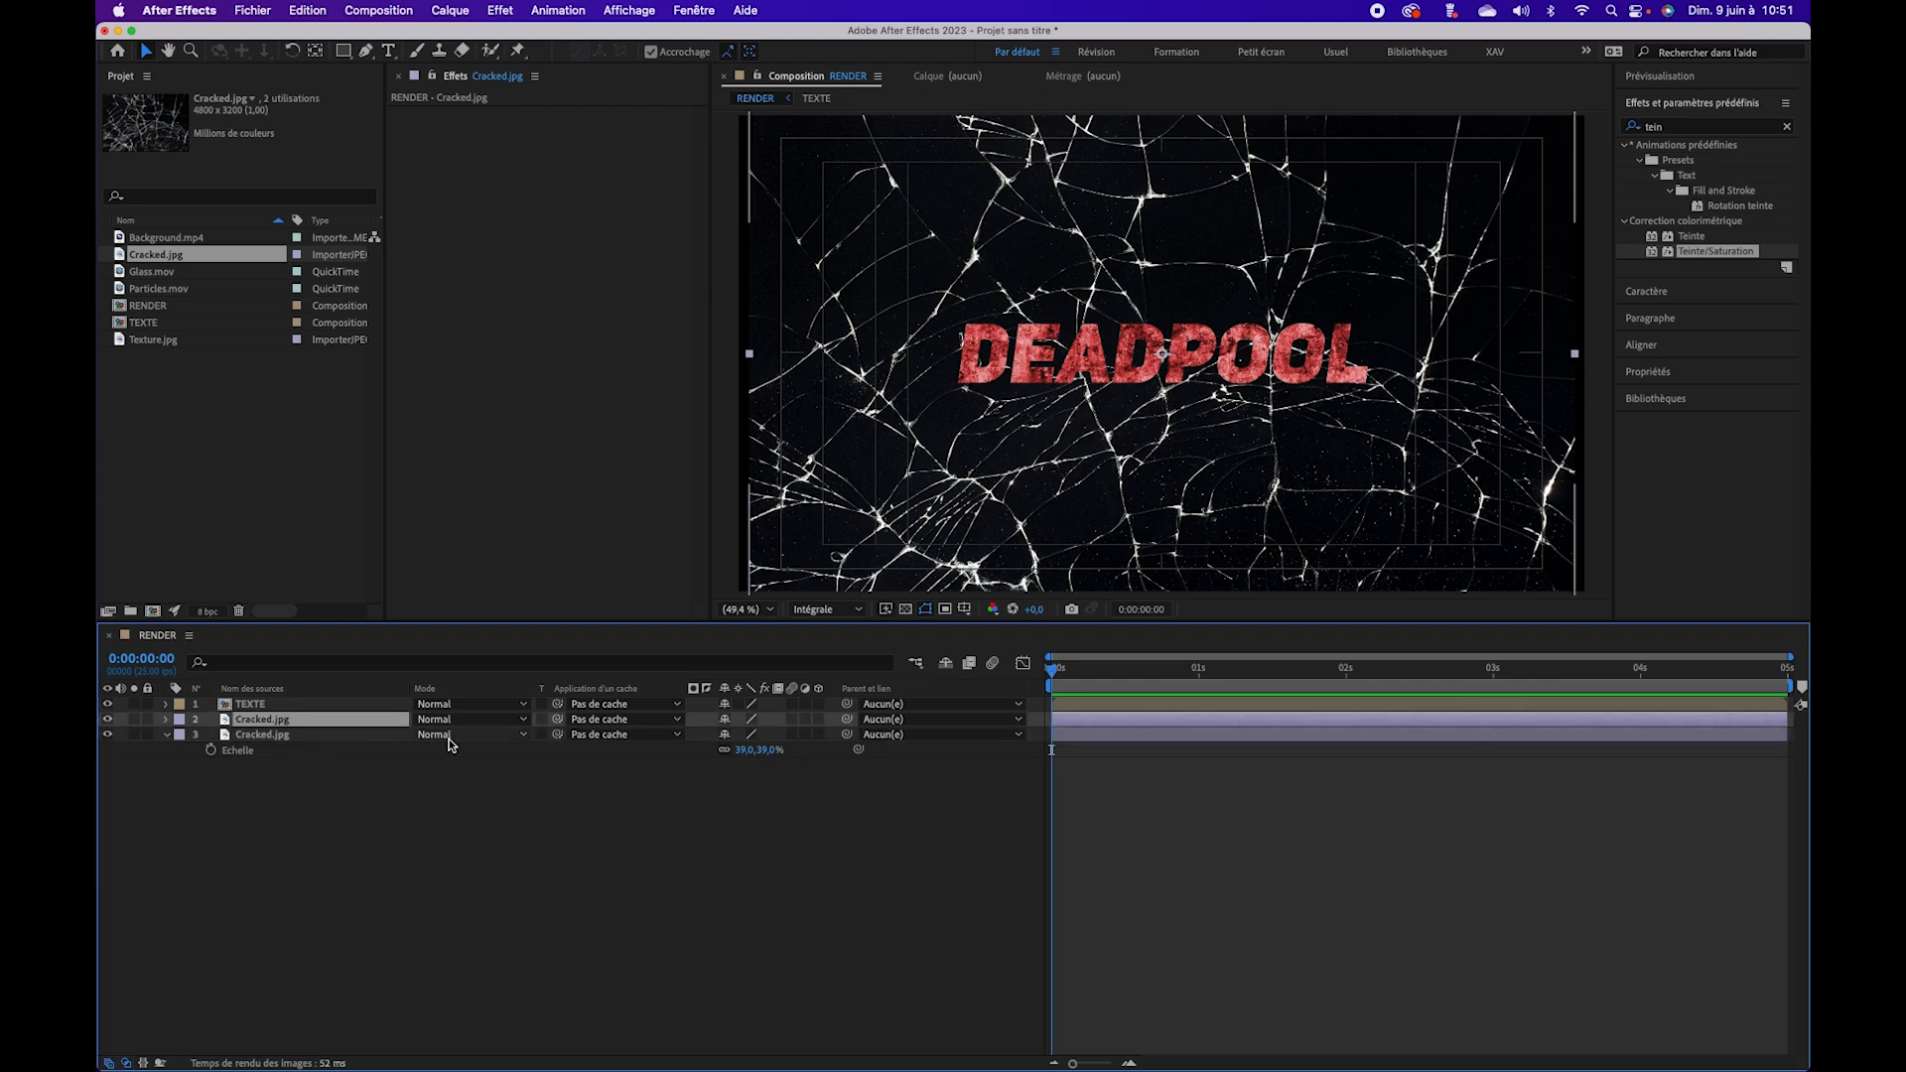
pyautogui.press('r')
pyautogui.moveTo(735, 735); pyautogui.dragTo(780, 744)
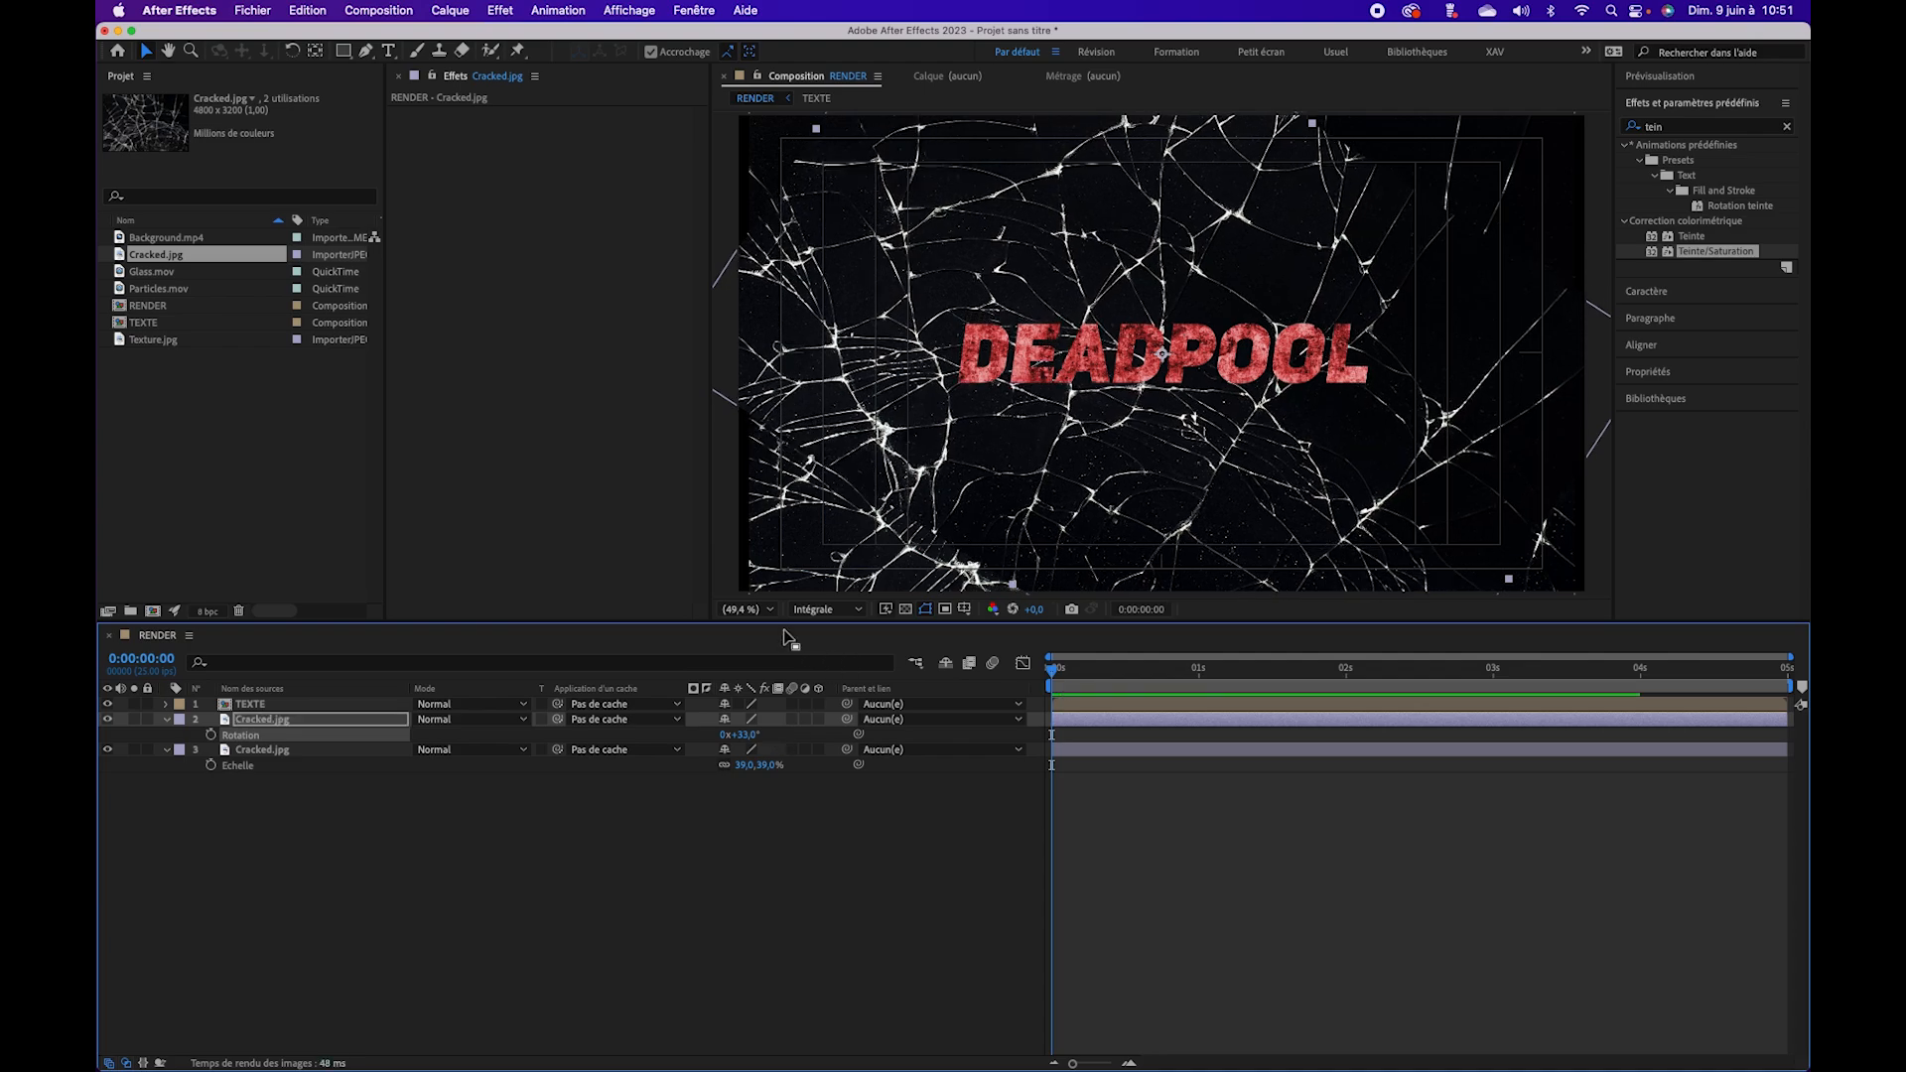
# Step: Enlarge the rotated Cracked.jpg copy well beyond the composition edges and set its blending mode to Eclaircir
pyautogui.click(744, 608)
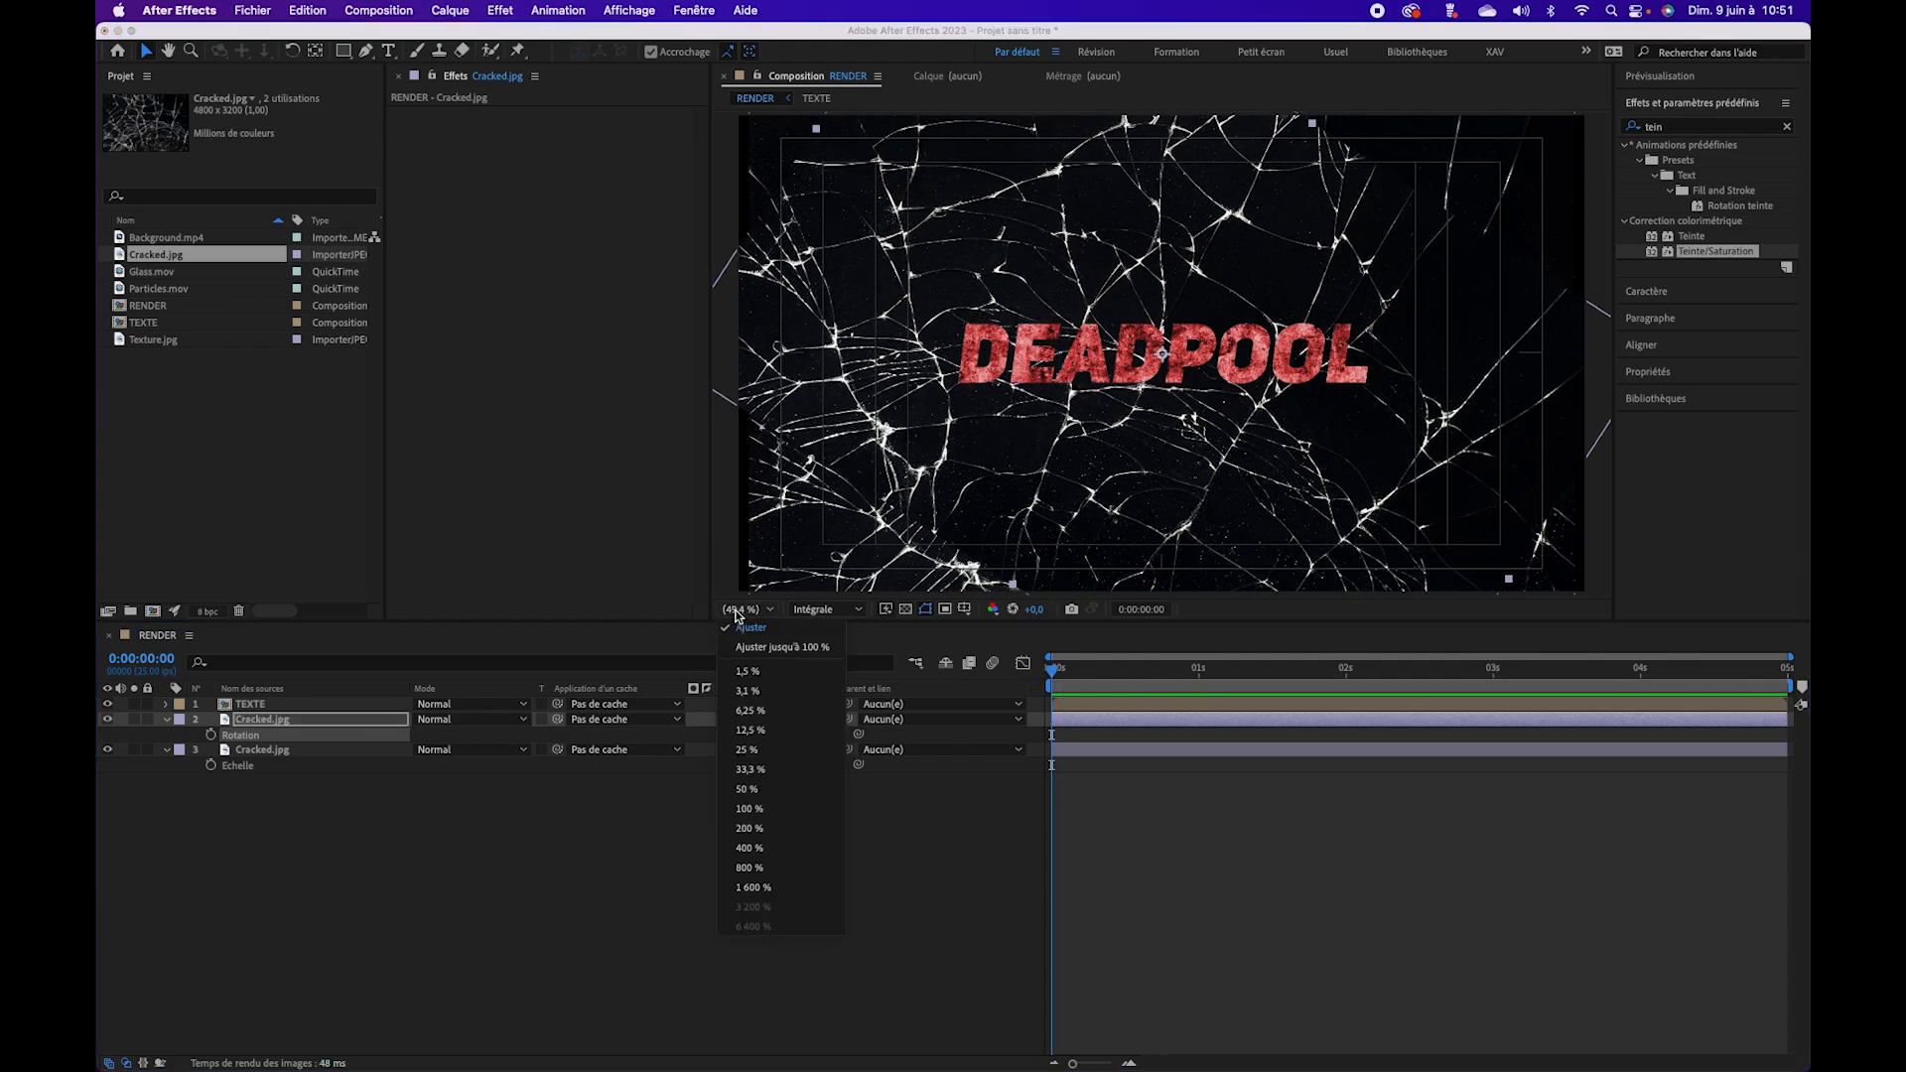
pyautogui.click(748, 769)
pyautogui.moveTo(827, 358); pyautogui.dragTo(689, 388)
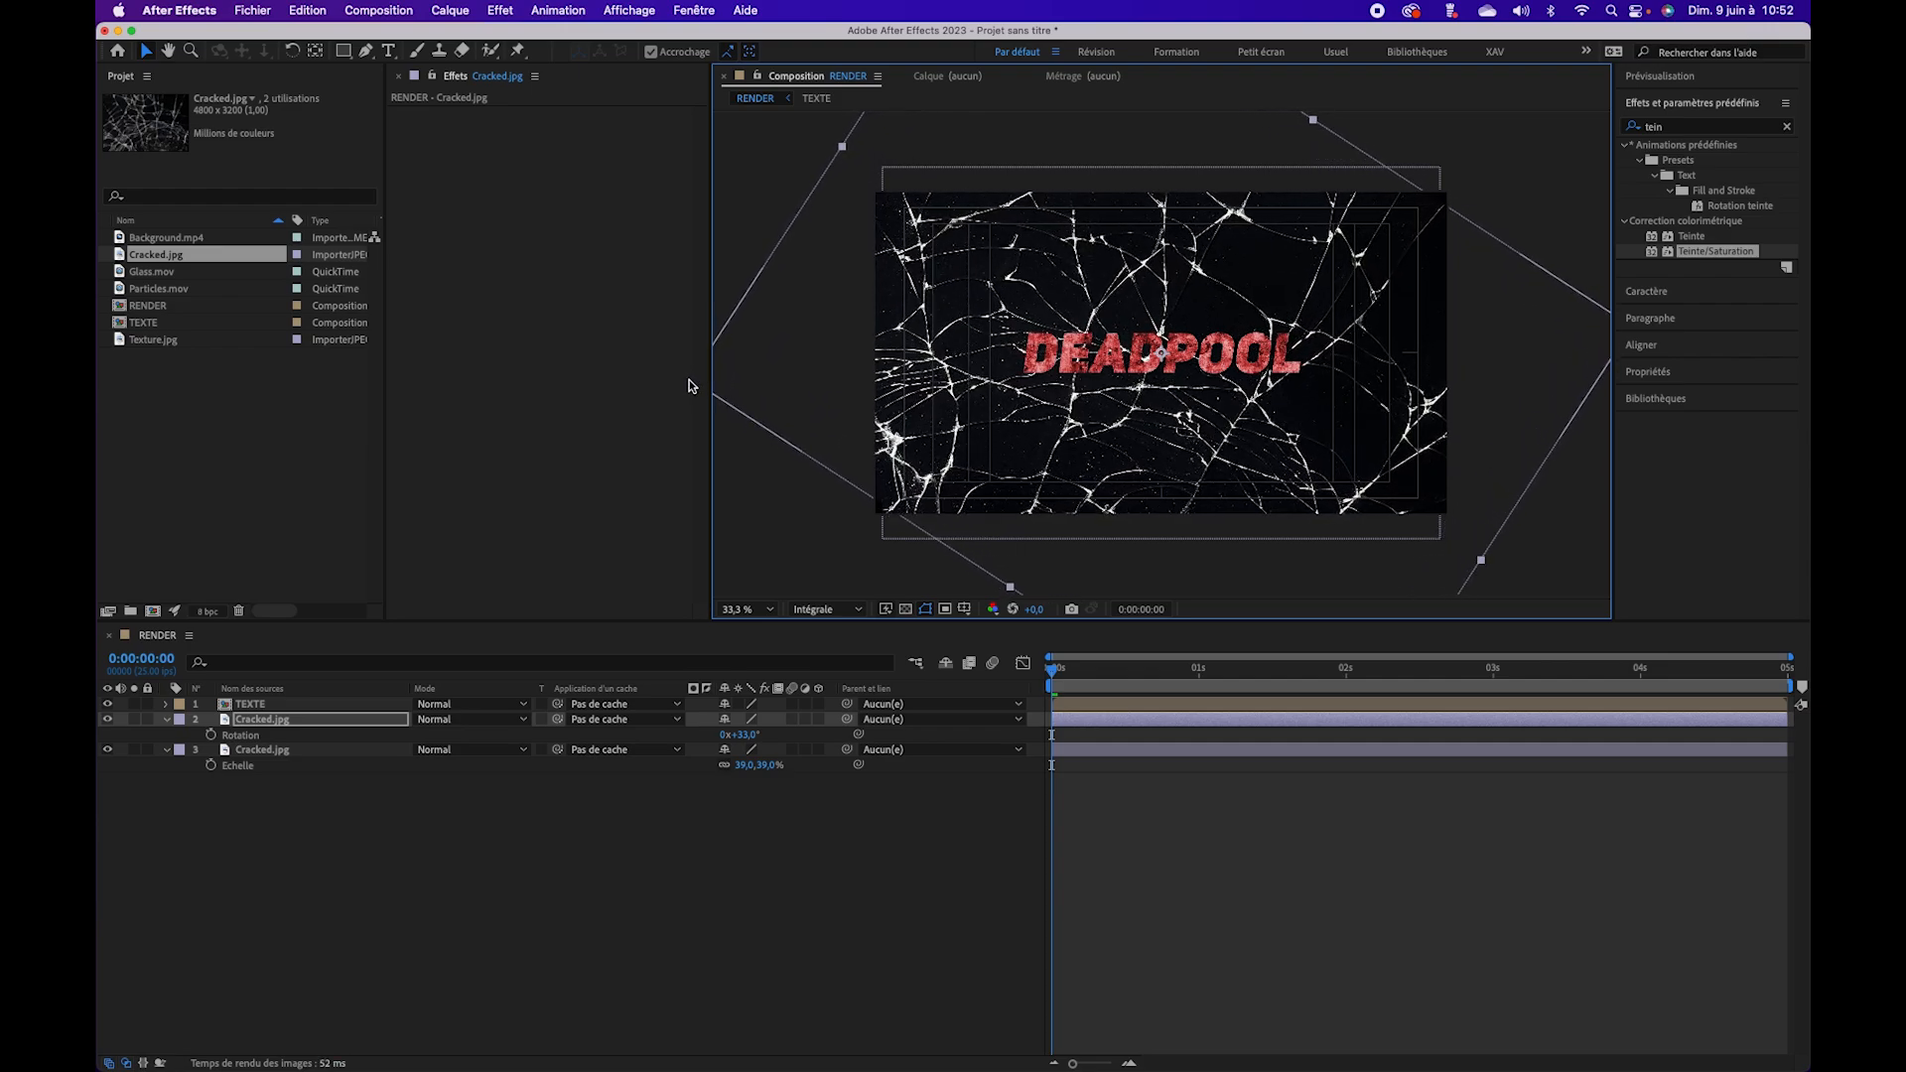
pyautogui.click(472, 719)
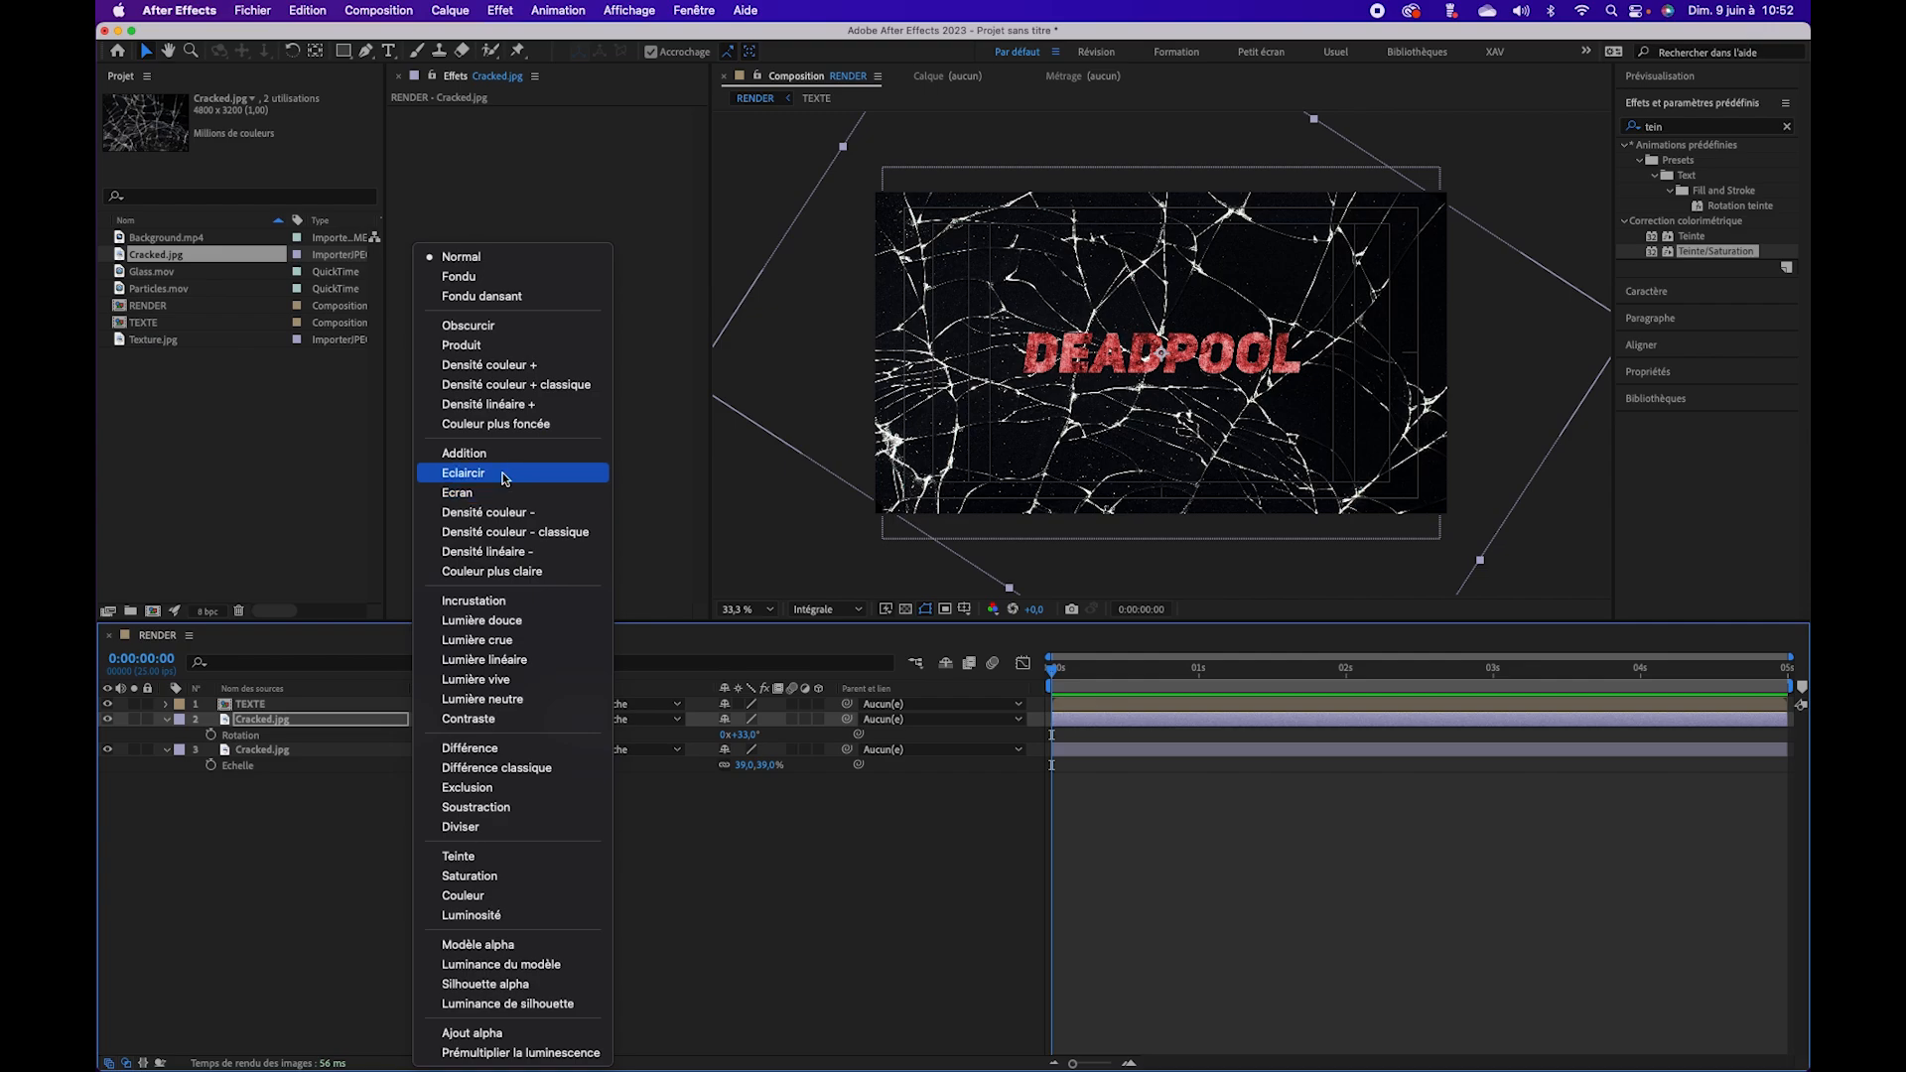
pyautogui.click(465, 473)
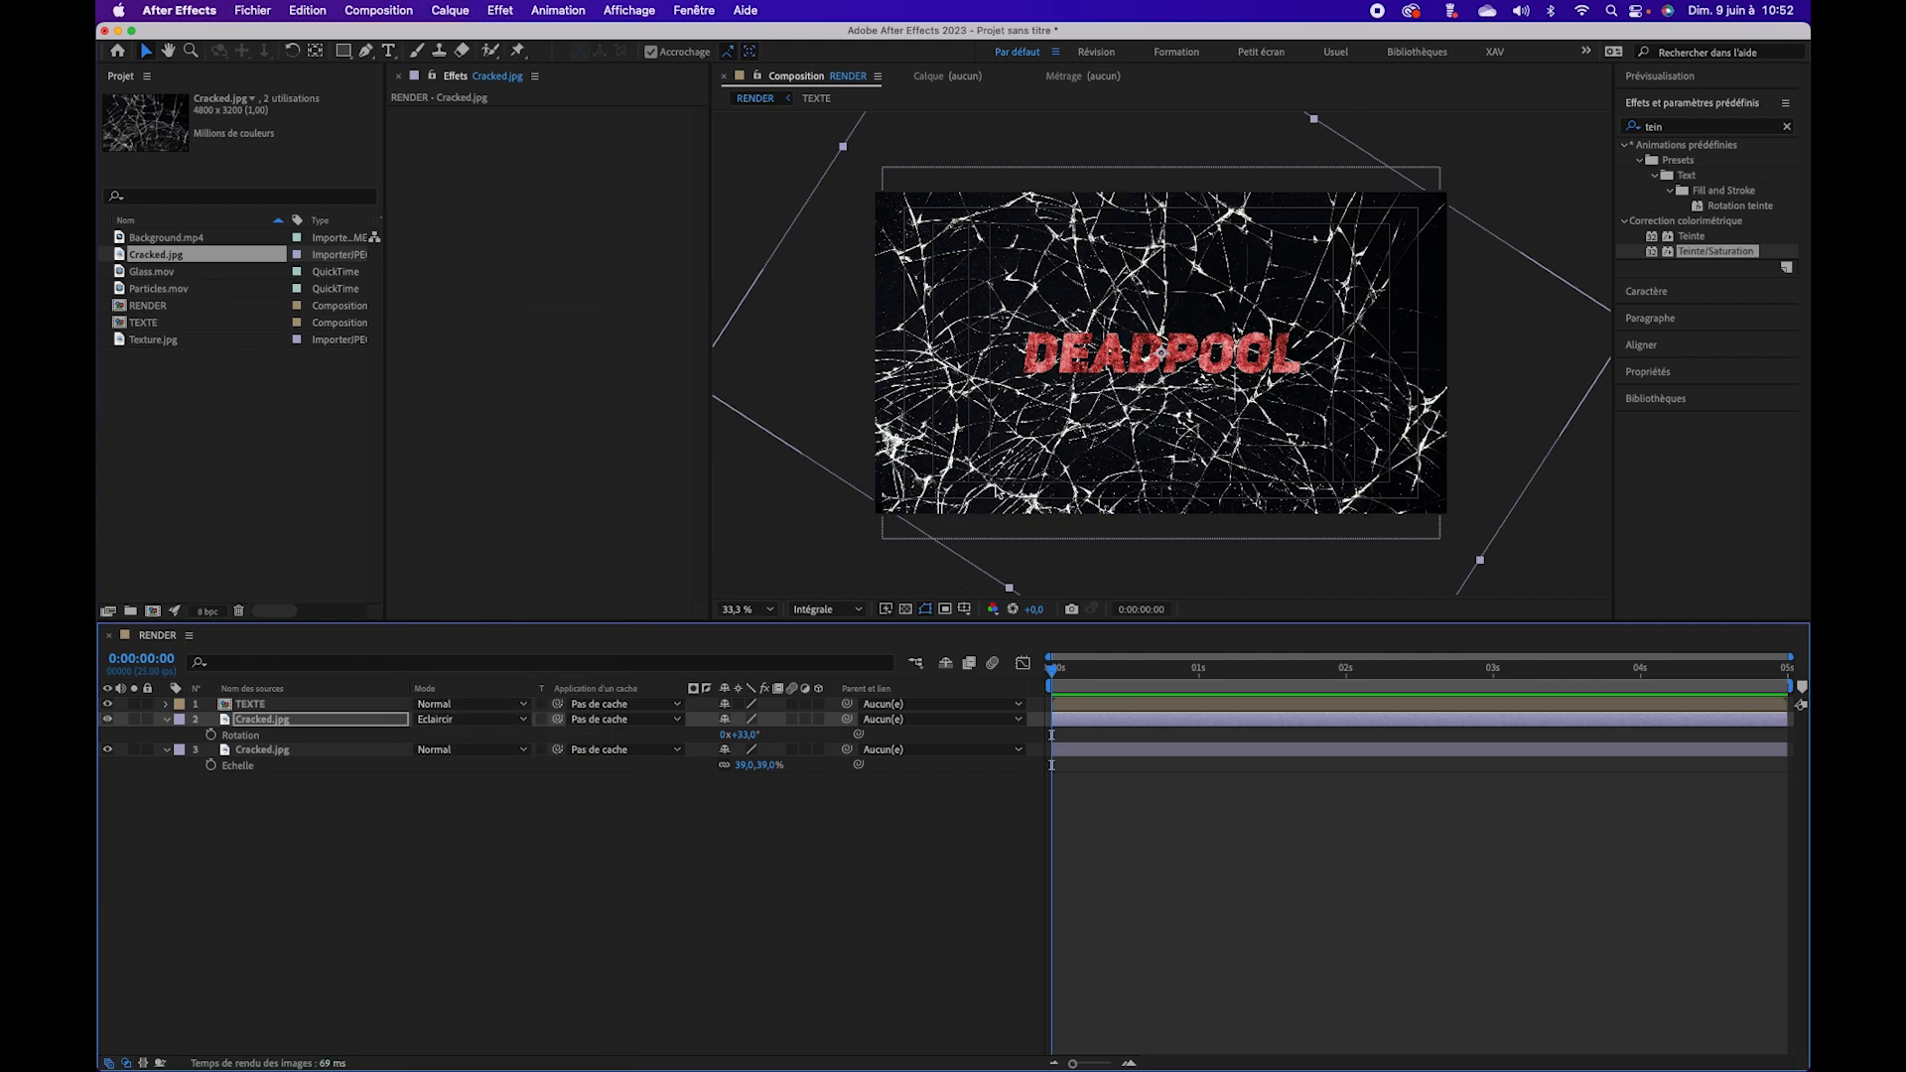
pyautogui.moveTo(1012, 589); pyautogui.dragTo(993, 598)
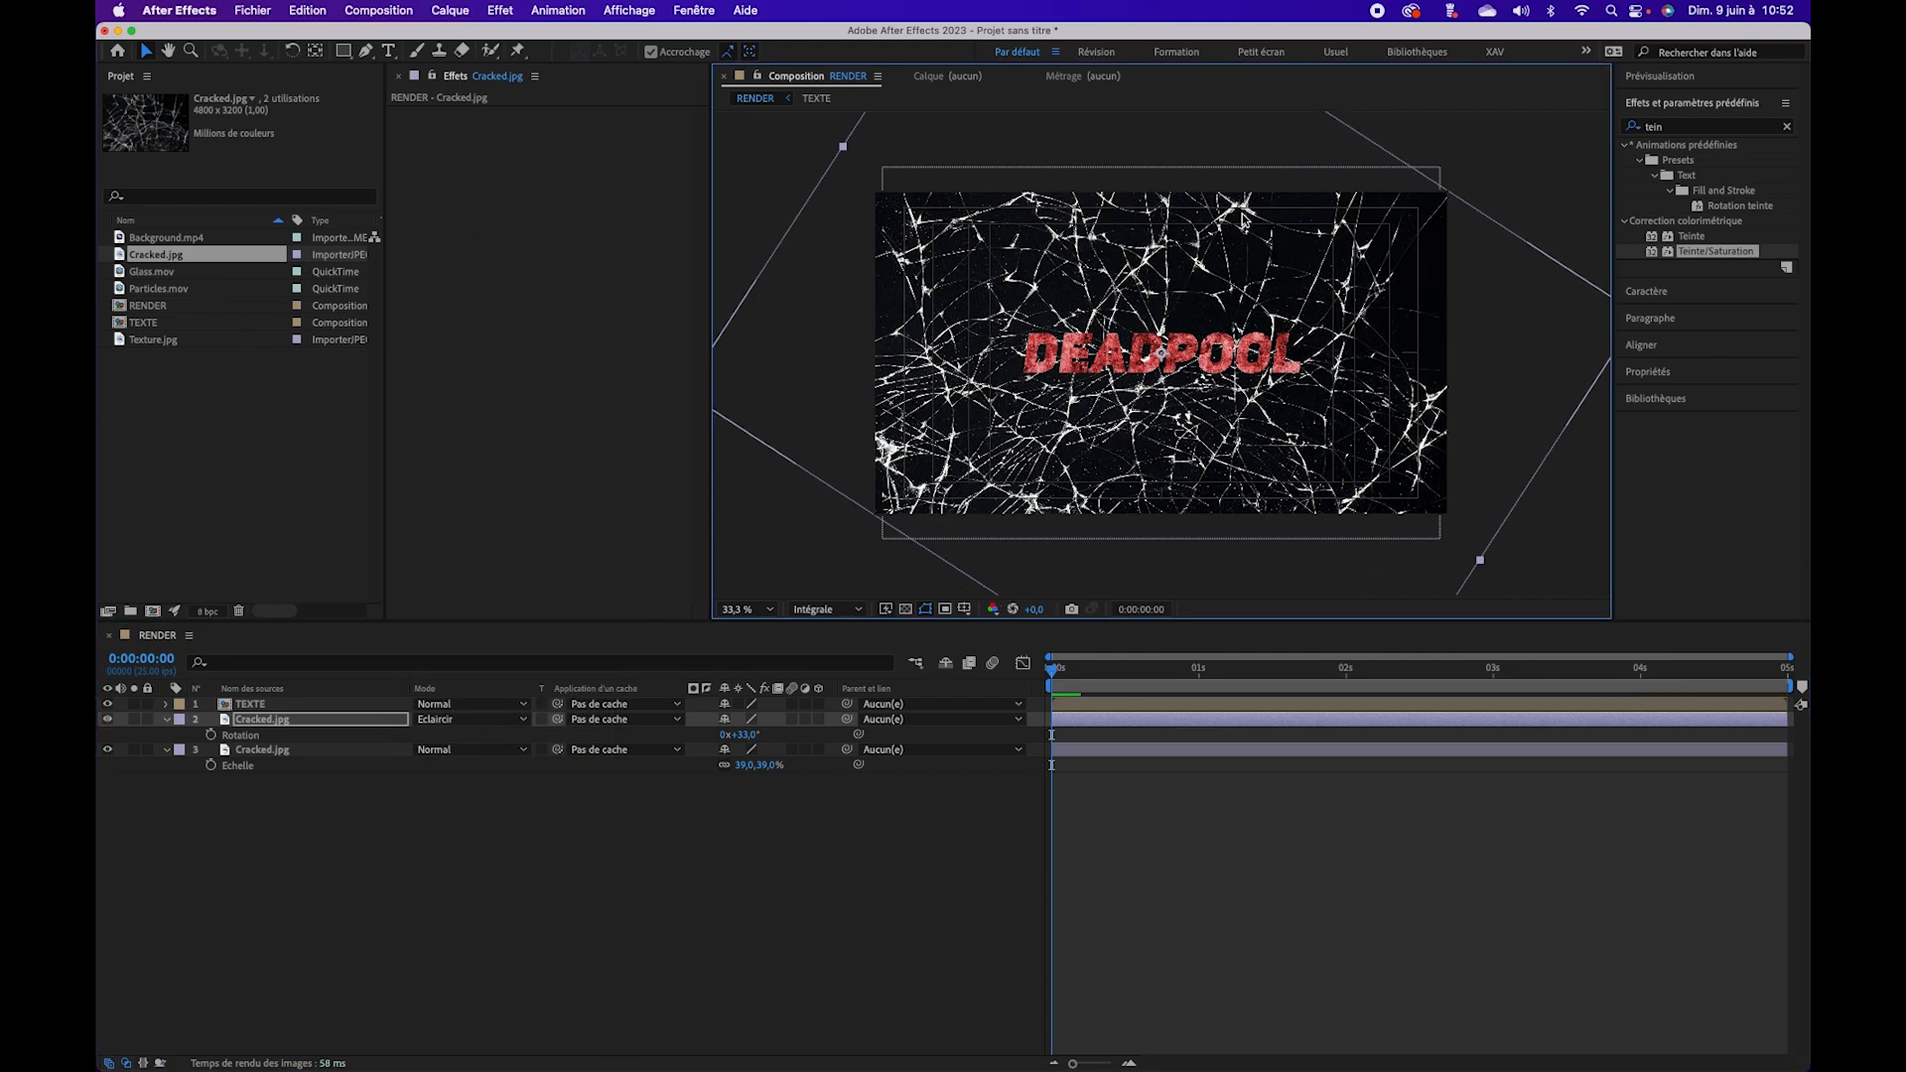
# Step: Duplicate the rotated Cracked.jpg layer and set the new copy's rotation to -28°
pyautogui.click(286, 723)
pyautogui.press('super+d')
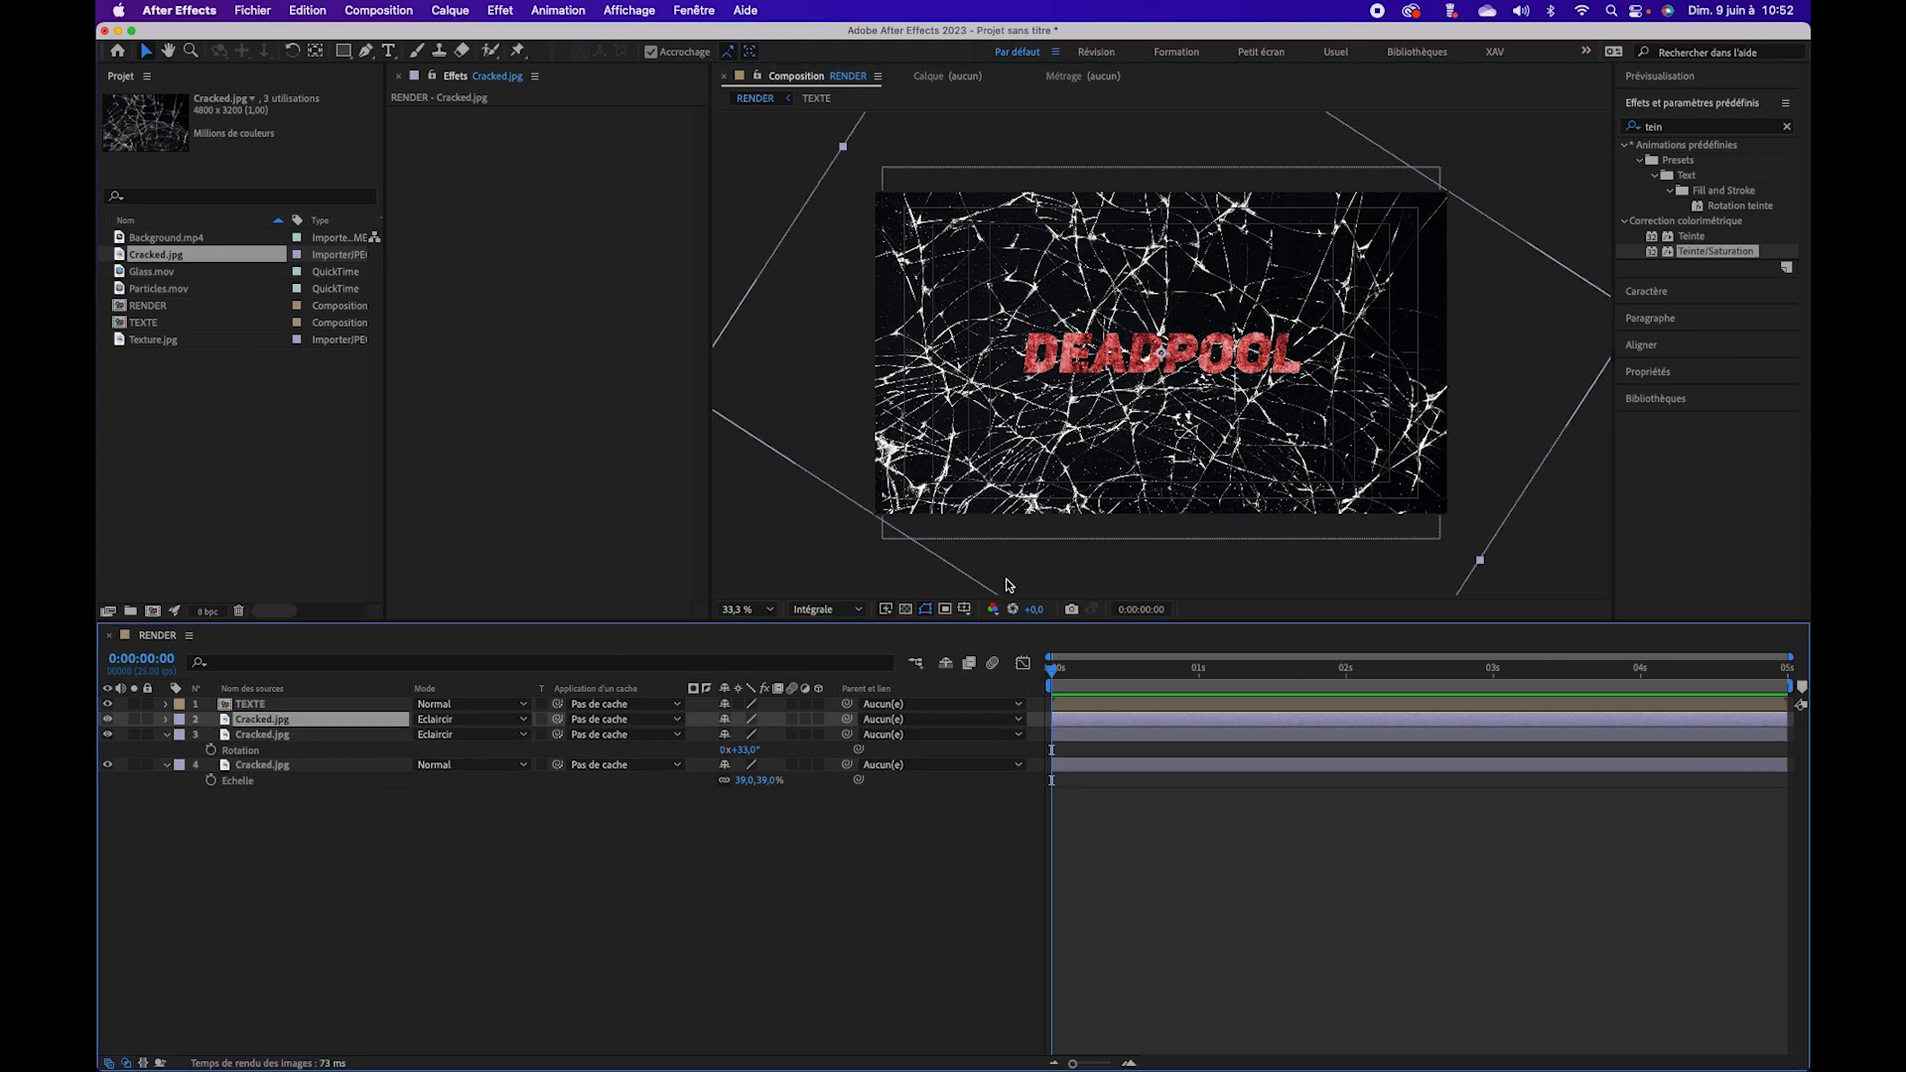
pyautogui.press('r')
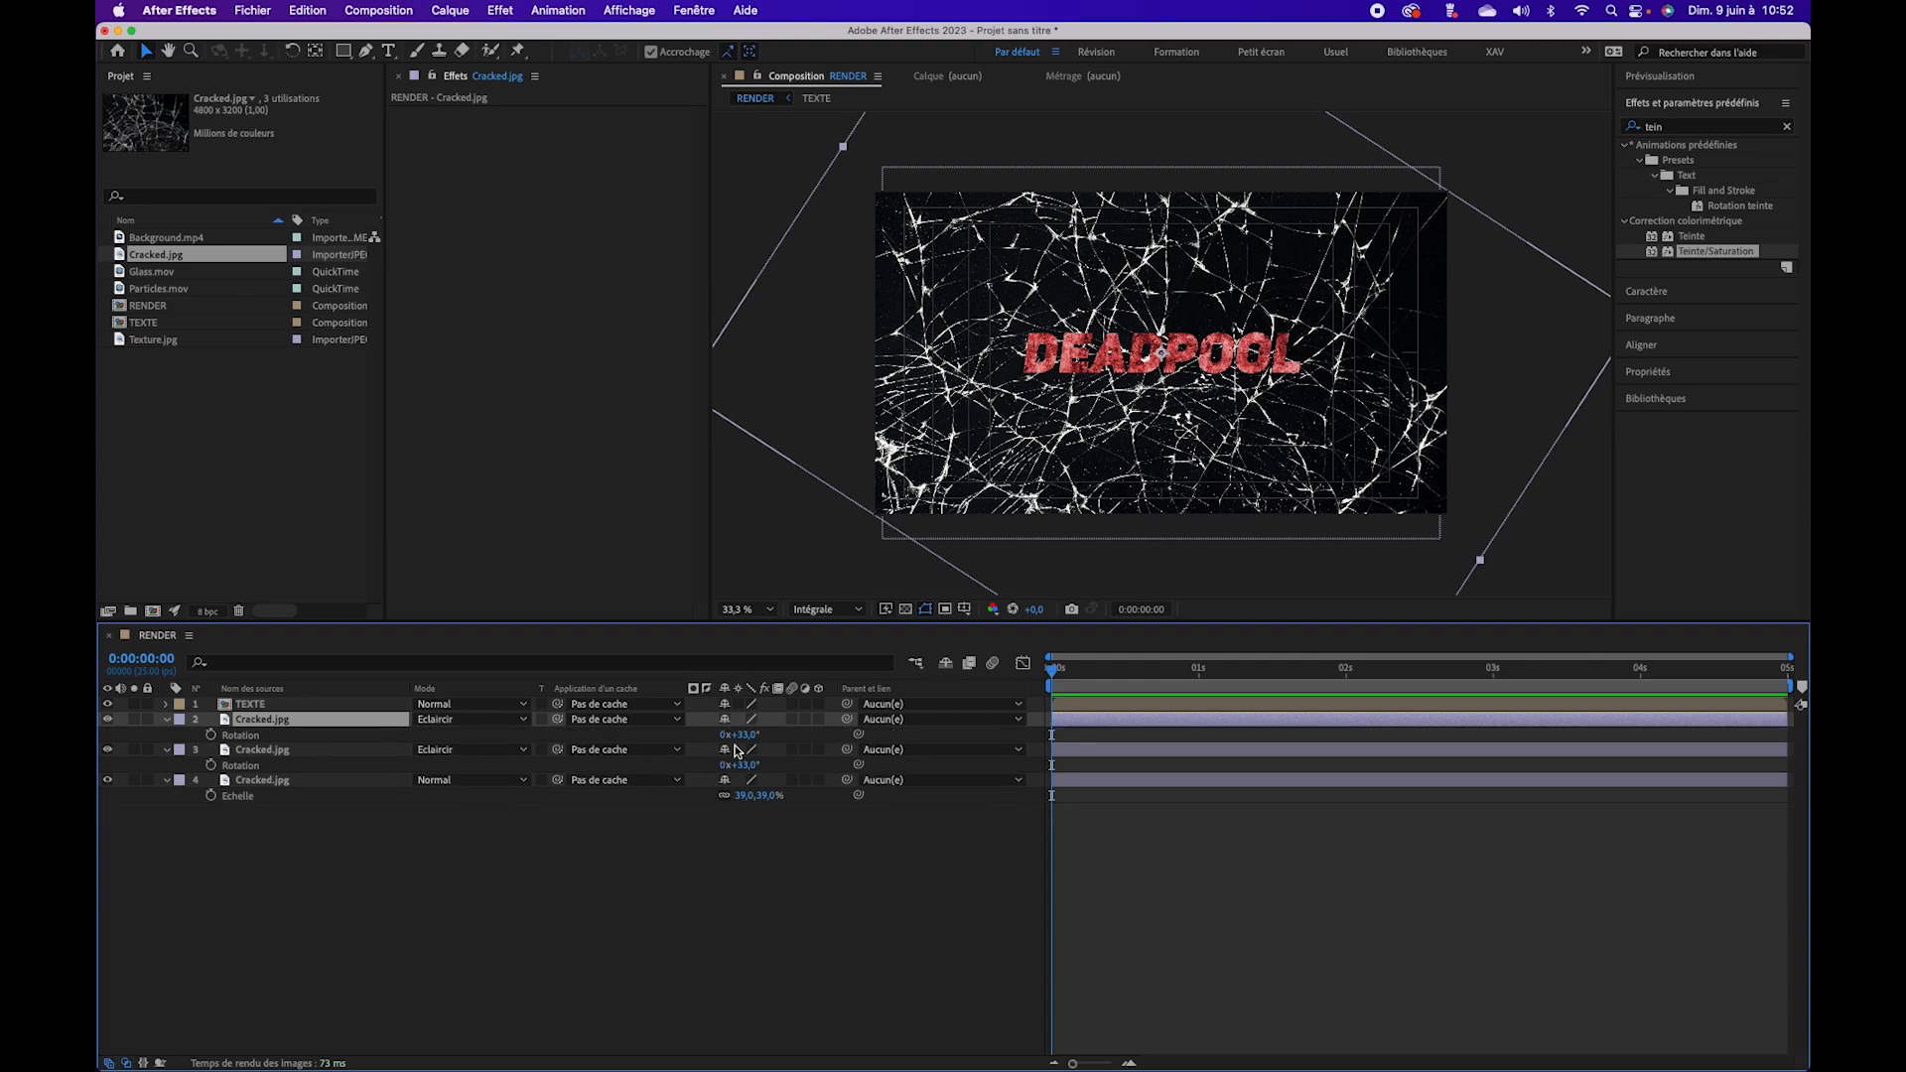
pyautogui.moveTo(736, 735); pyautogui.dragTo(694, 743)
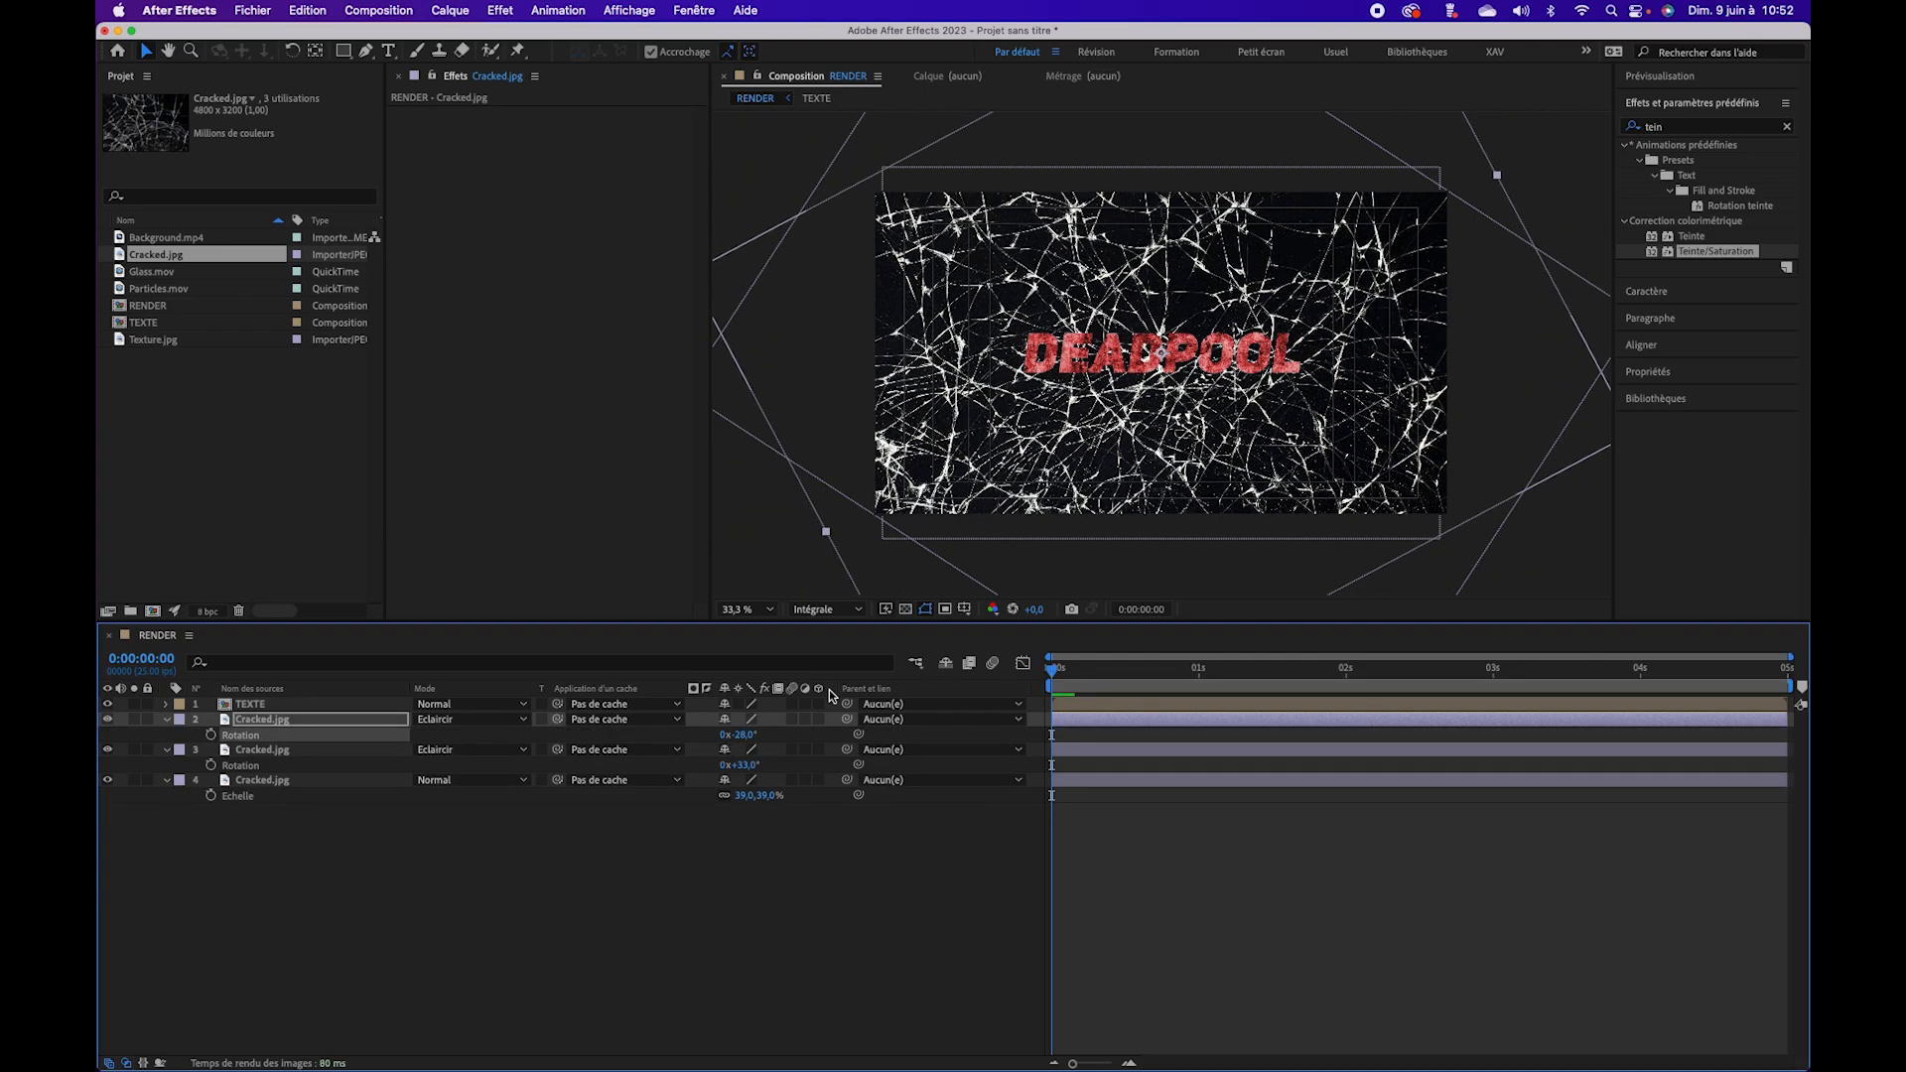
# Step: Turn off snapping and move the upper rotated Cracked.jpg copy slightly upward in the composition
pyautogui.click(1161, 352)
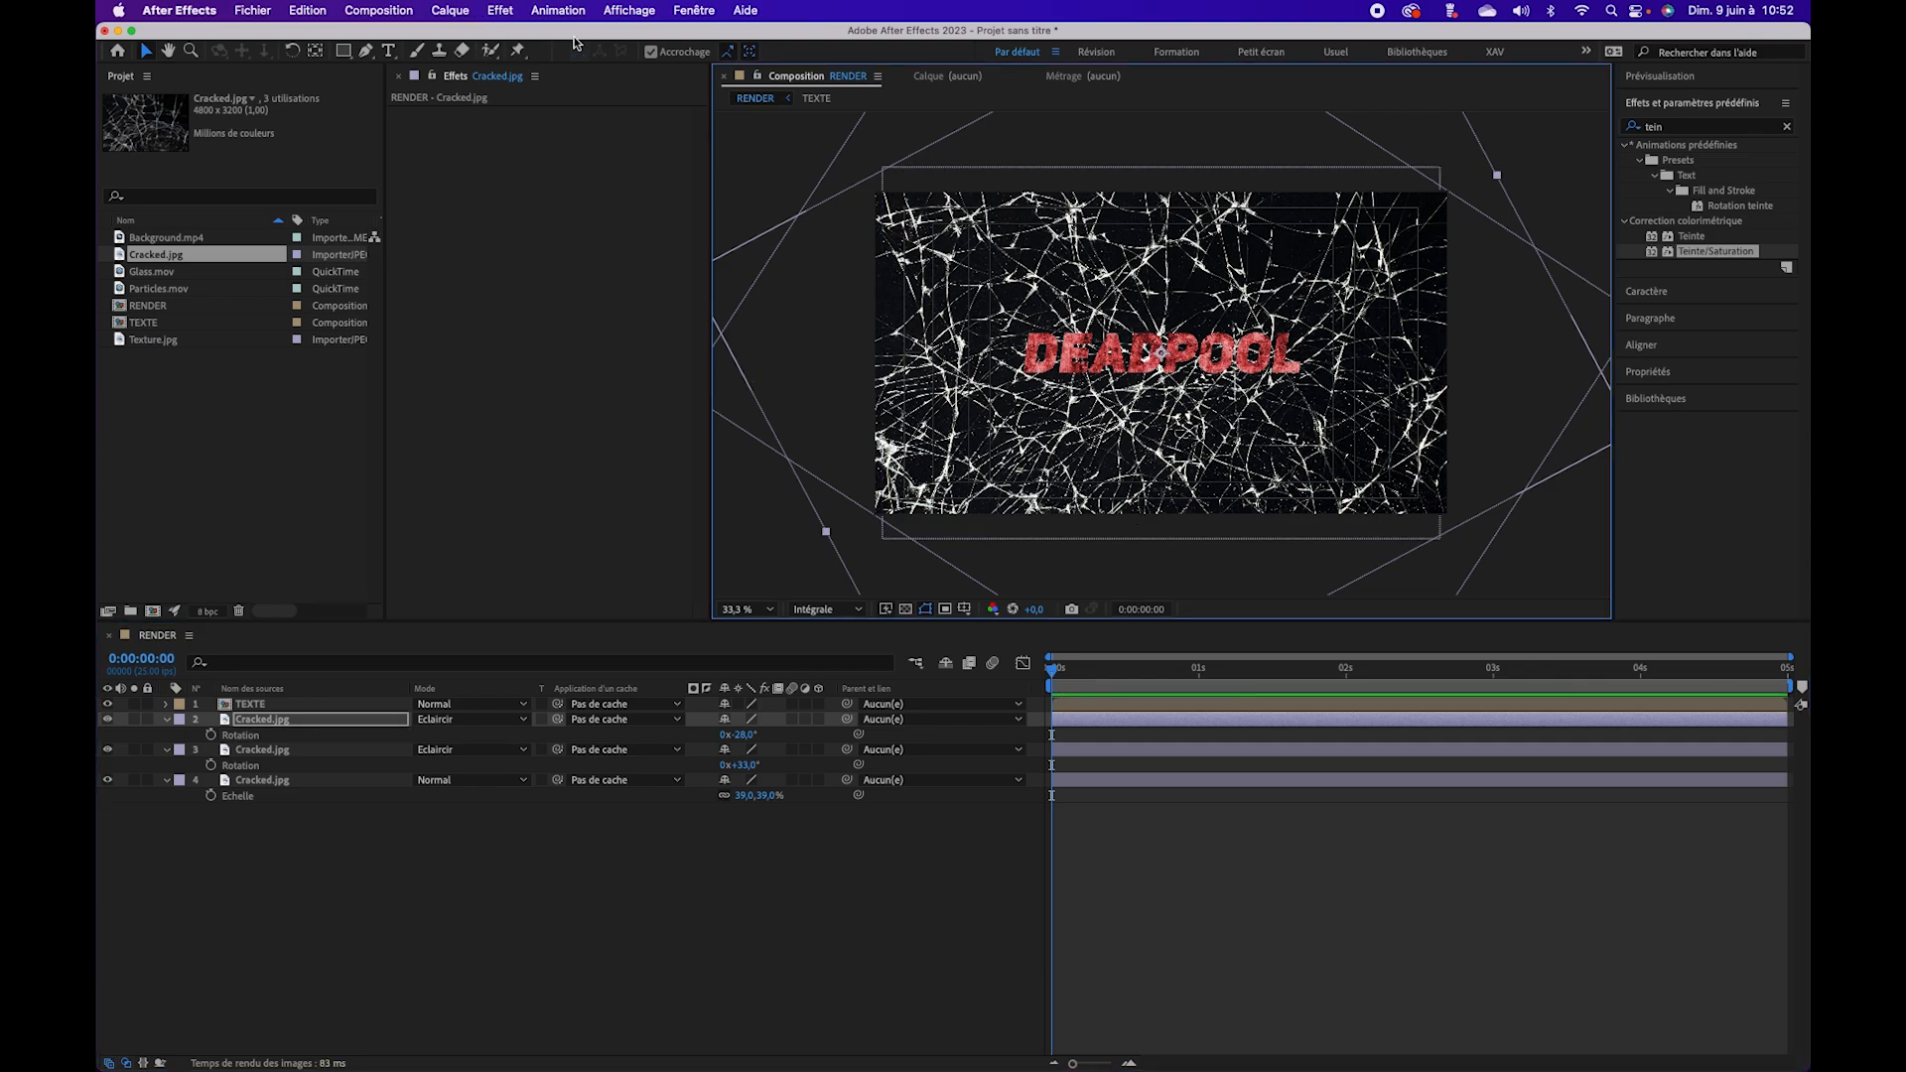
pyautogui.click(651, 52)
pyautogui.moveTo(828, 373); pyautogui.dragTo(827, 349)
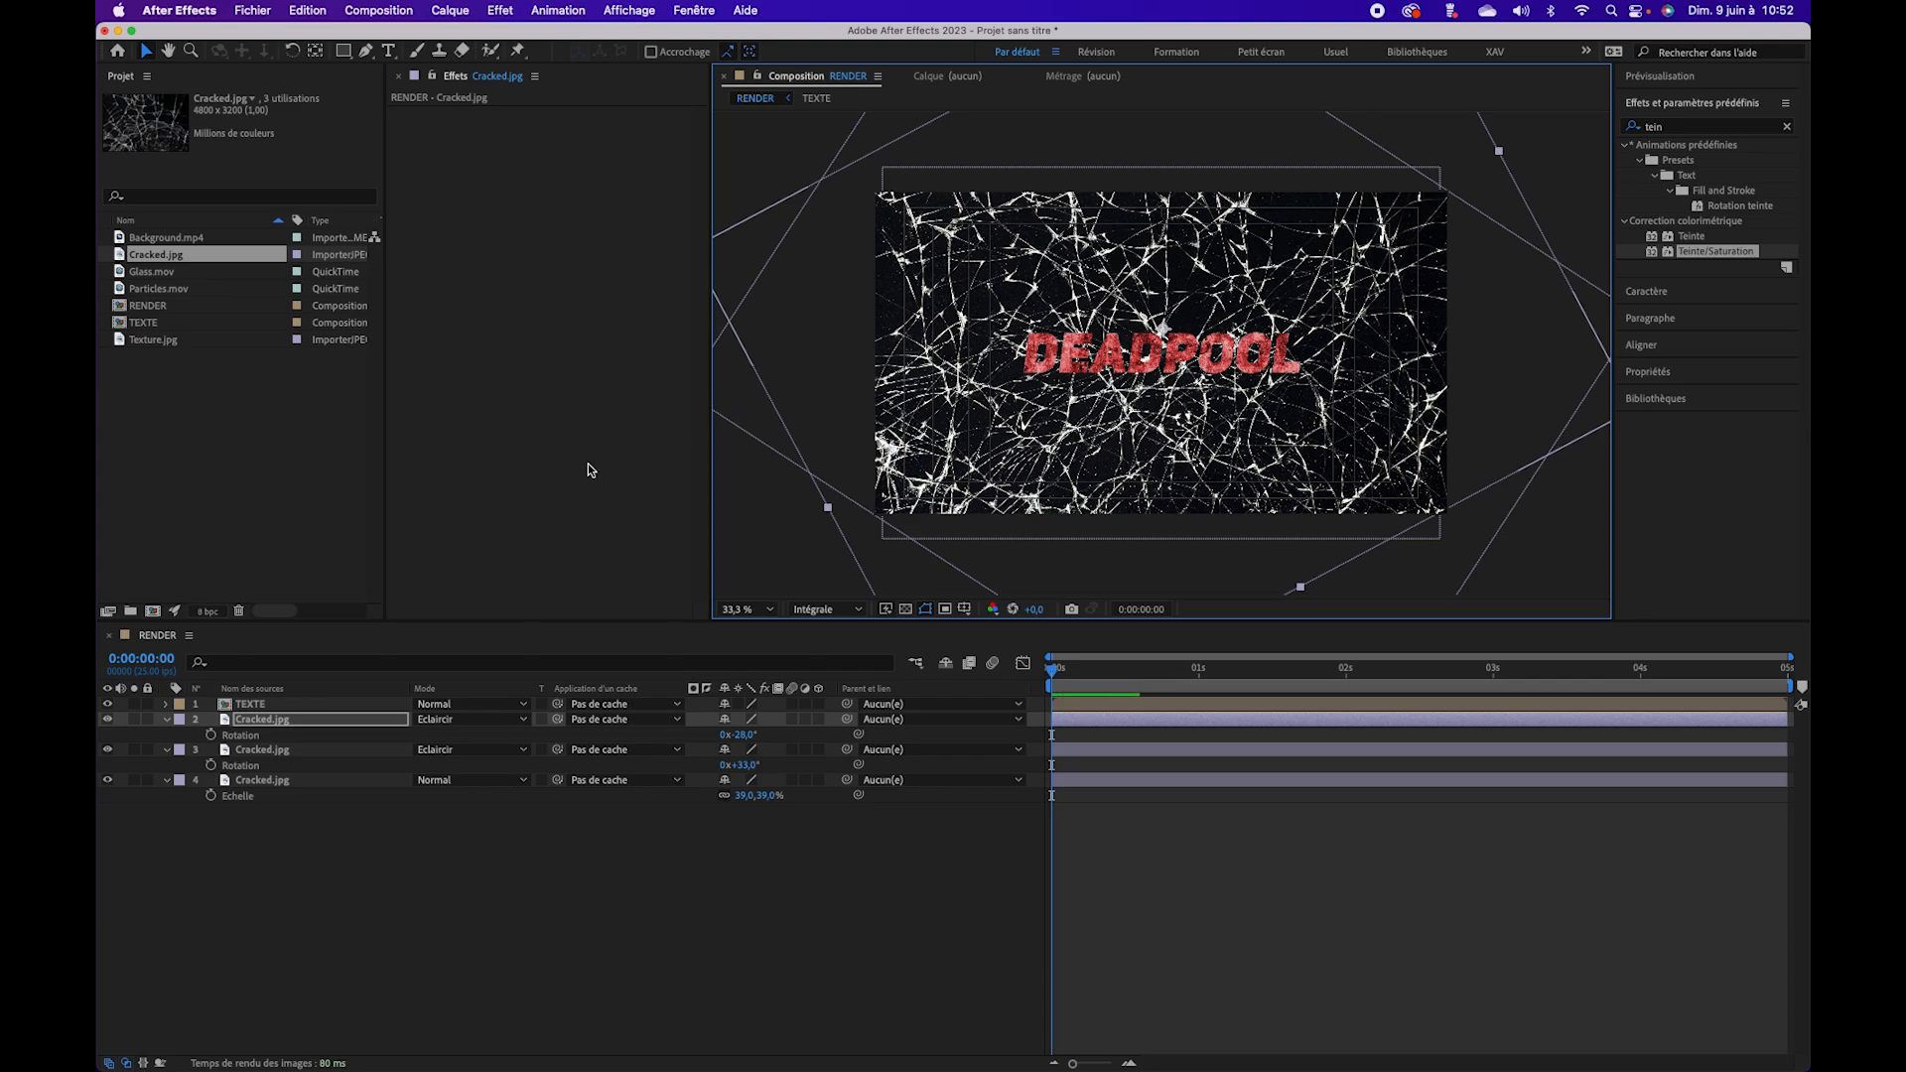
# Step: Collapse the three Cracked.jpg layers and precompose them together as CRACKED MAP
pyautogui.click(187, 726)
pyautogui.click(167, 720)
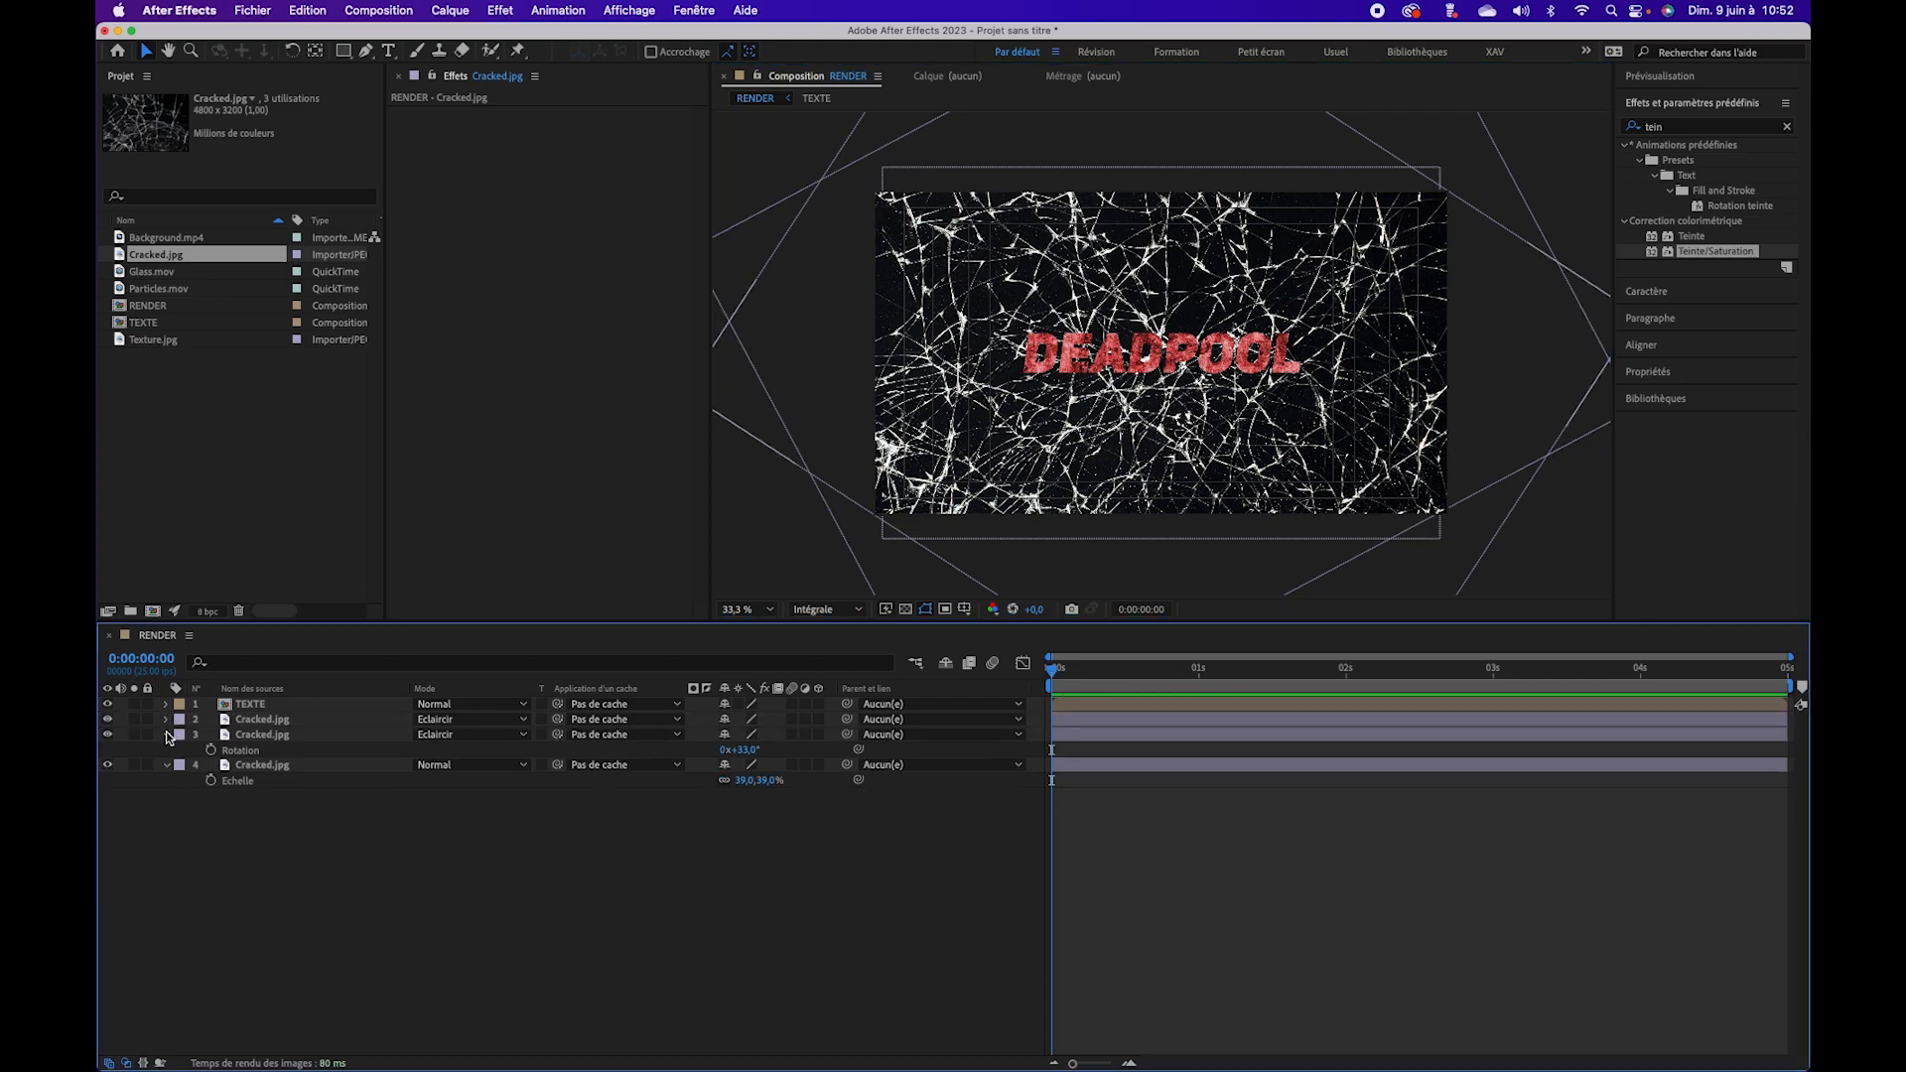
pyautogui.click(167, 764)
pyautogui.click(167, 734)
pyautogui.click(262, 719)
pyautogui.keyDown('shift'); pyautogui.click(264, 750); pyautogui.keyUp('shift')
pyautogui.rightClick(264, 757)
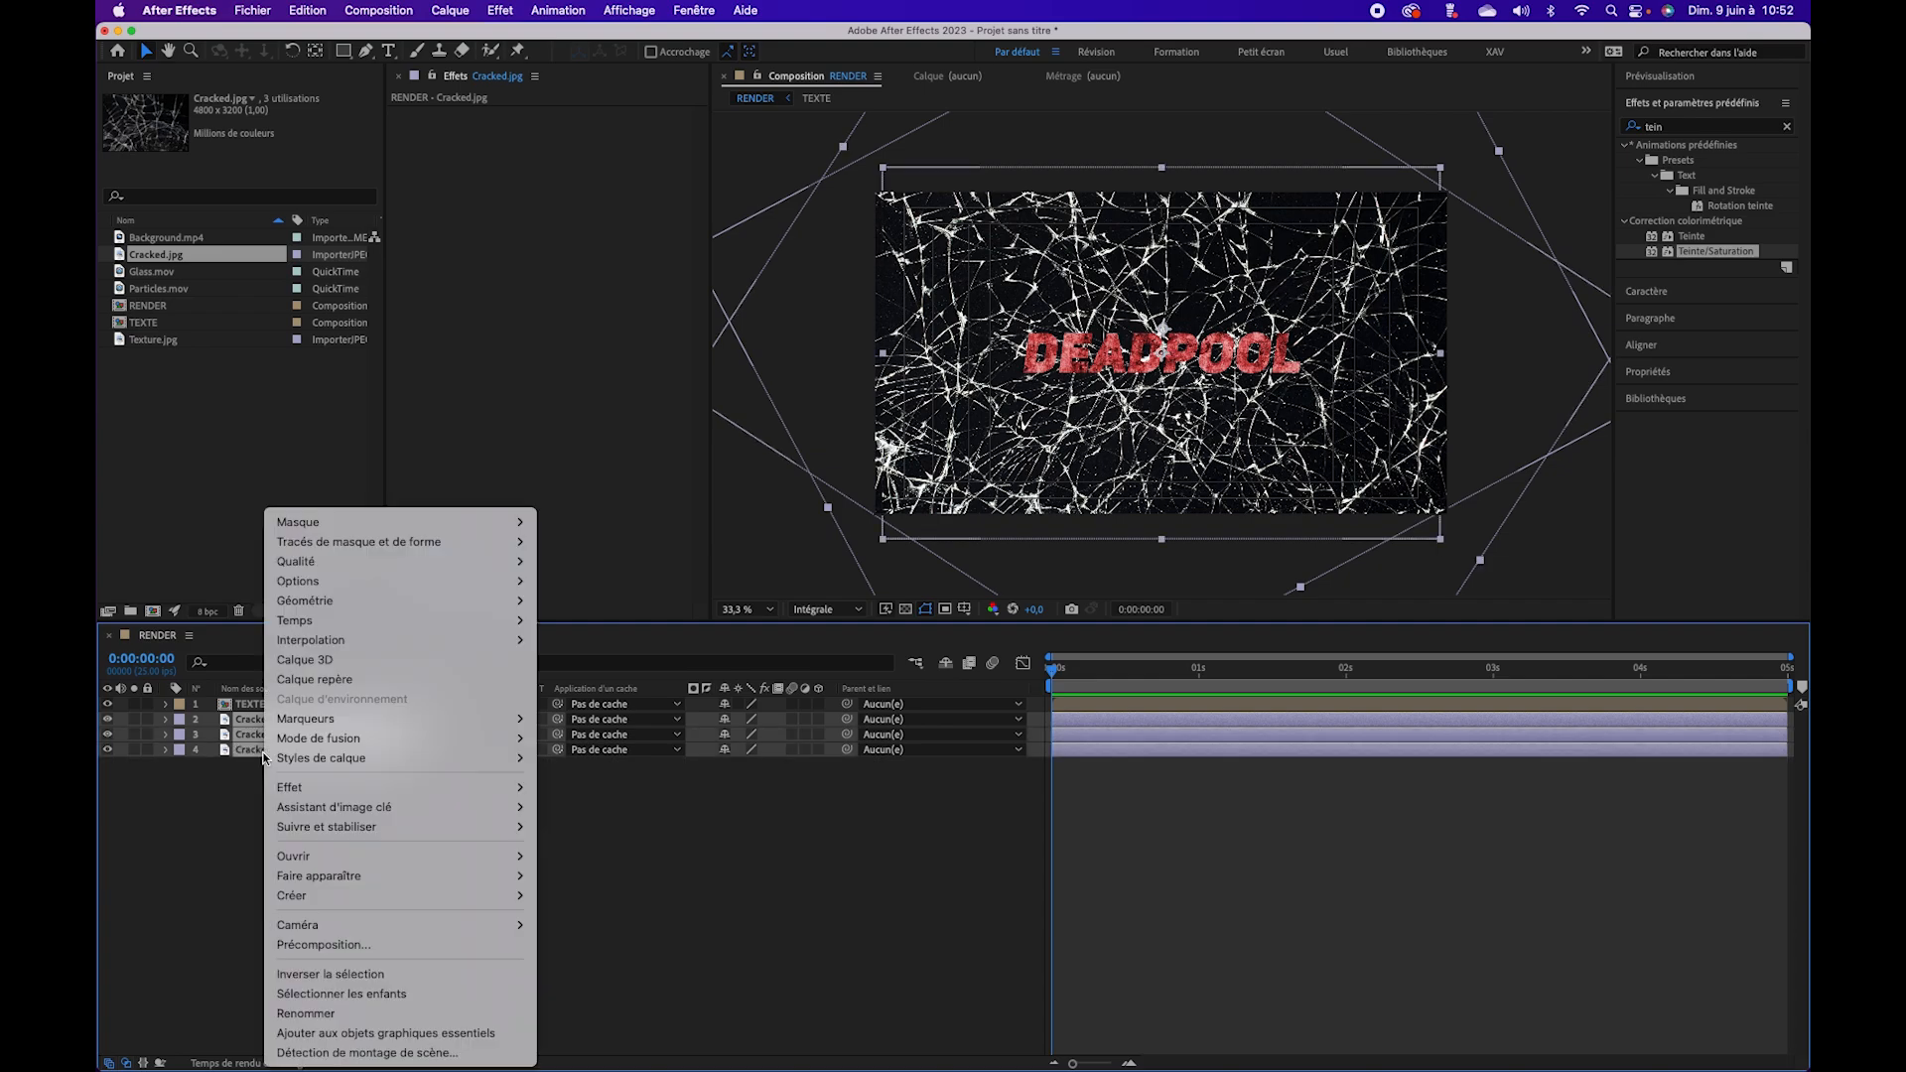
pyautogui.click(417, 946)
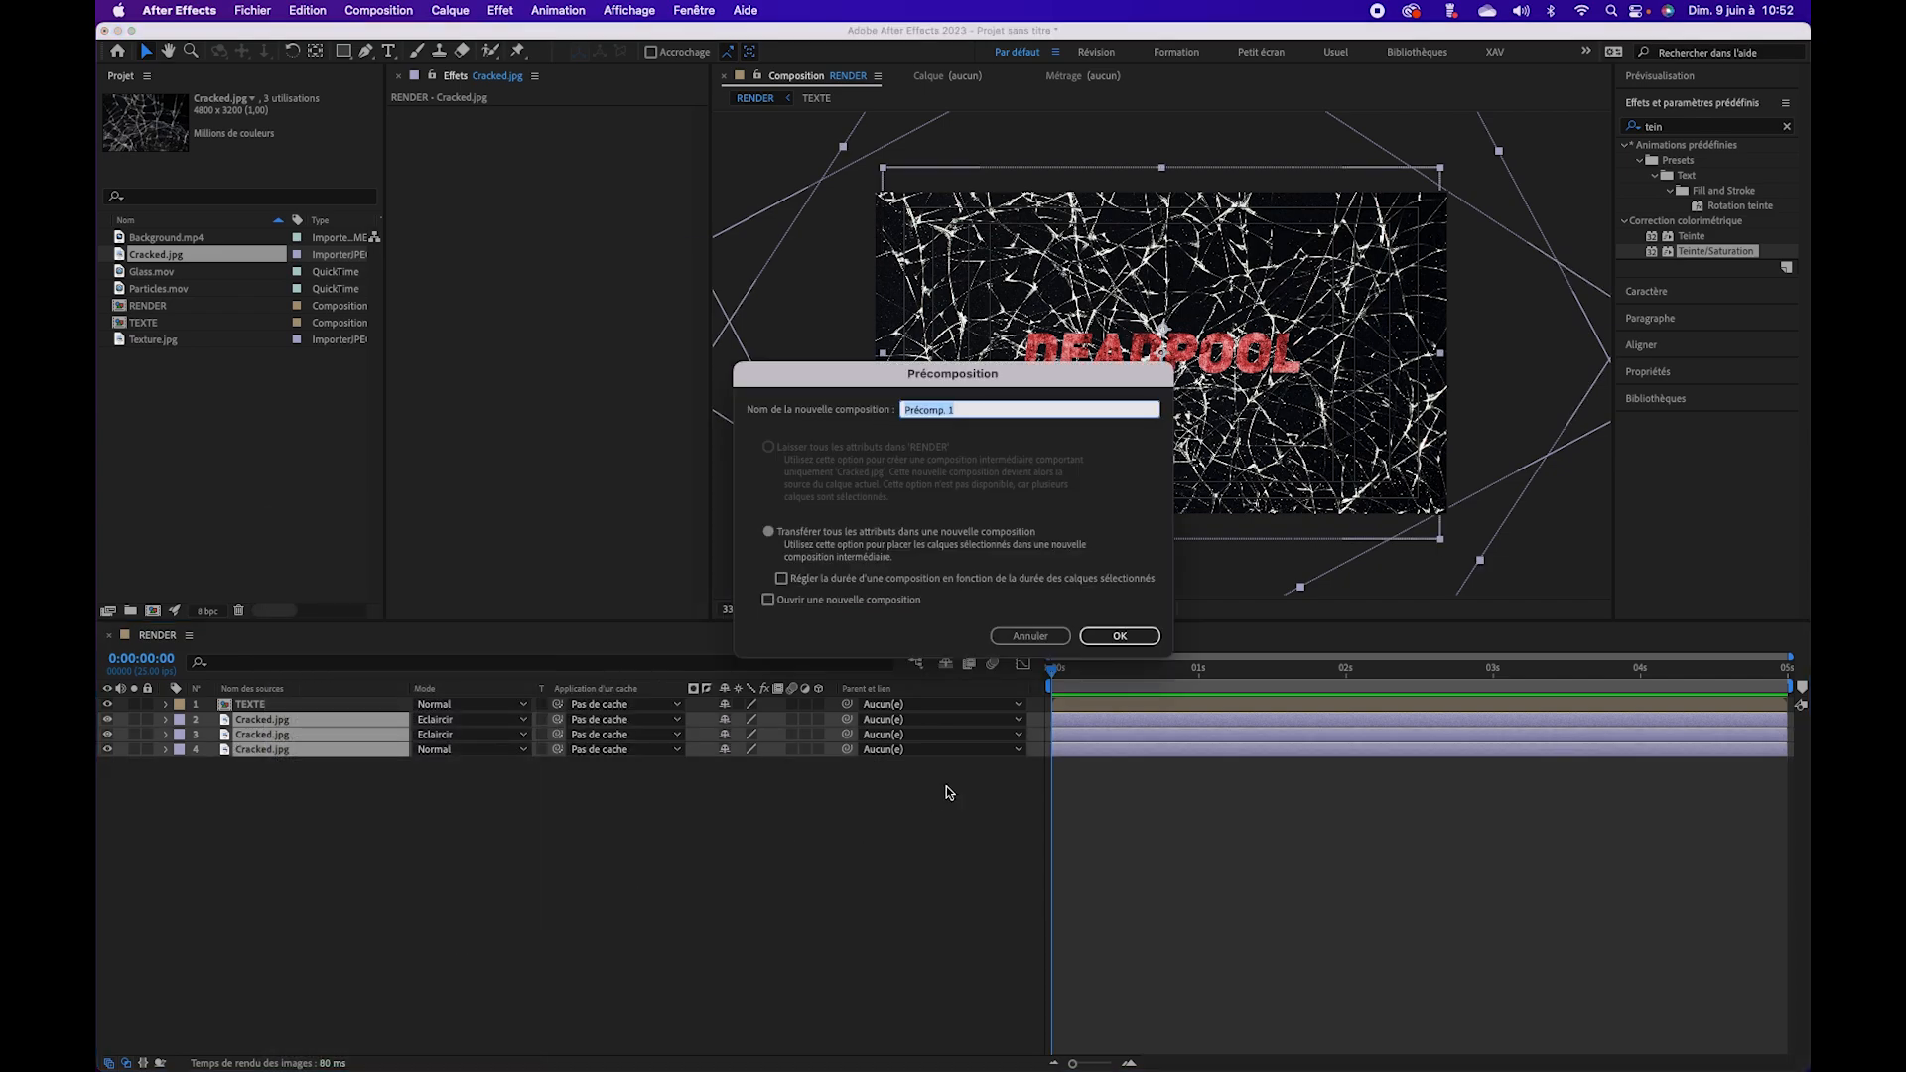
pyautogui.write('CRACKED MAP')
pyautogui.press('Return')
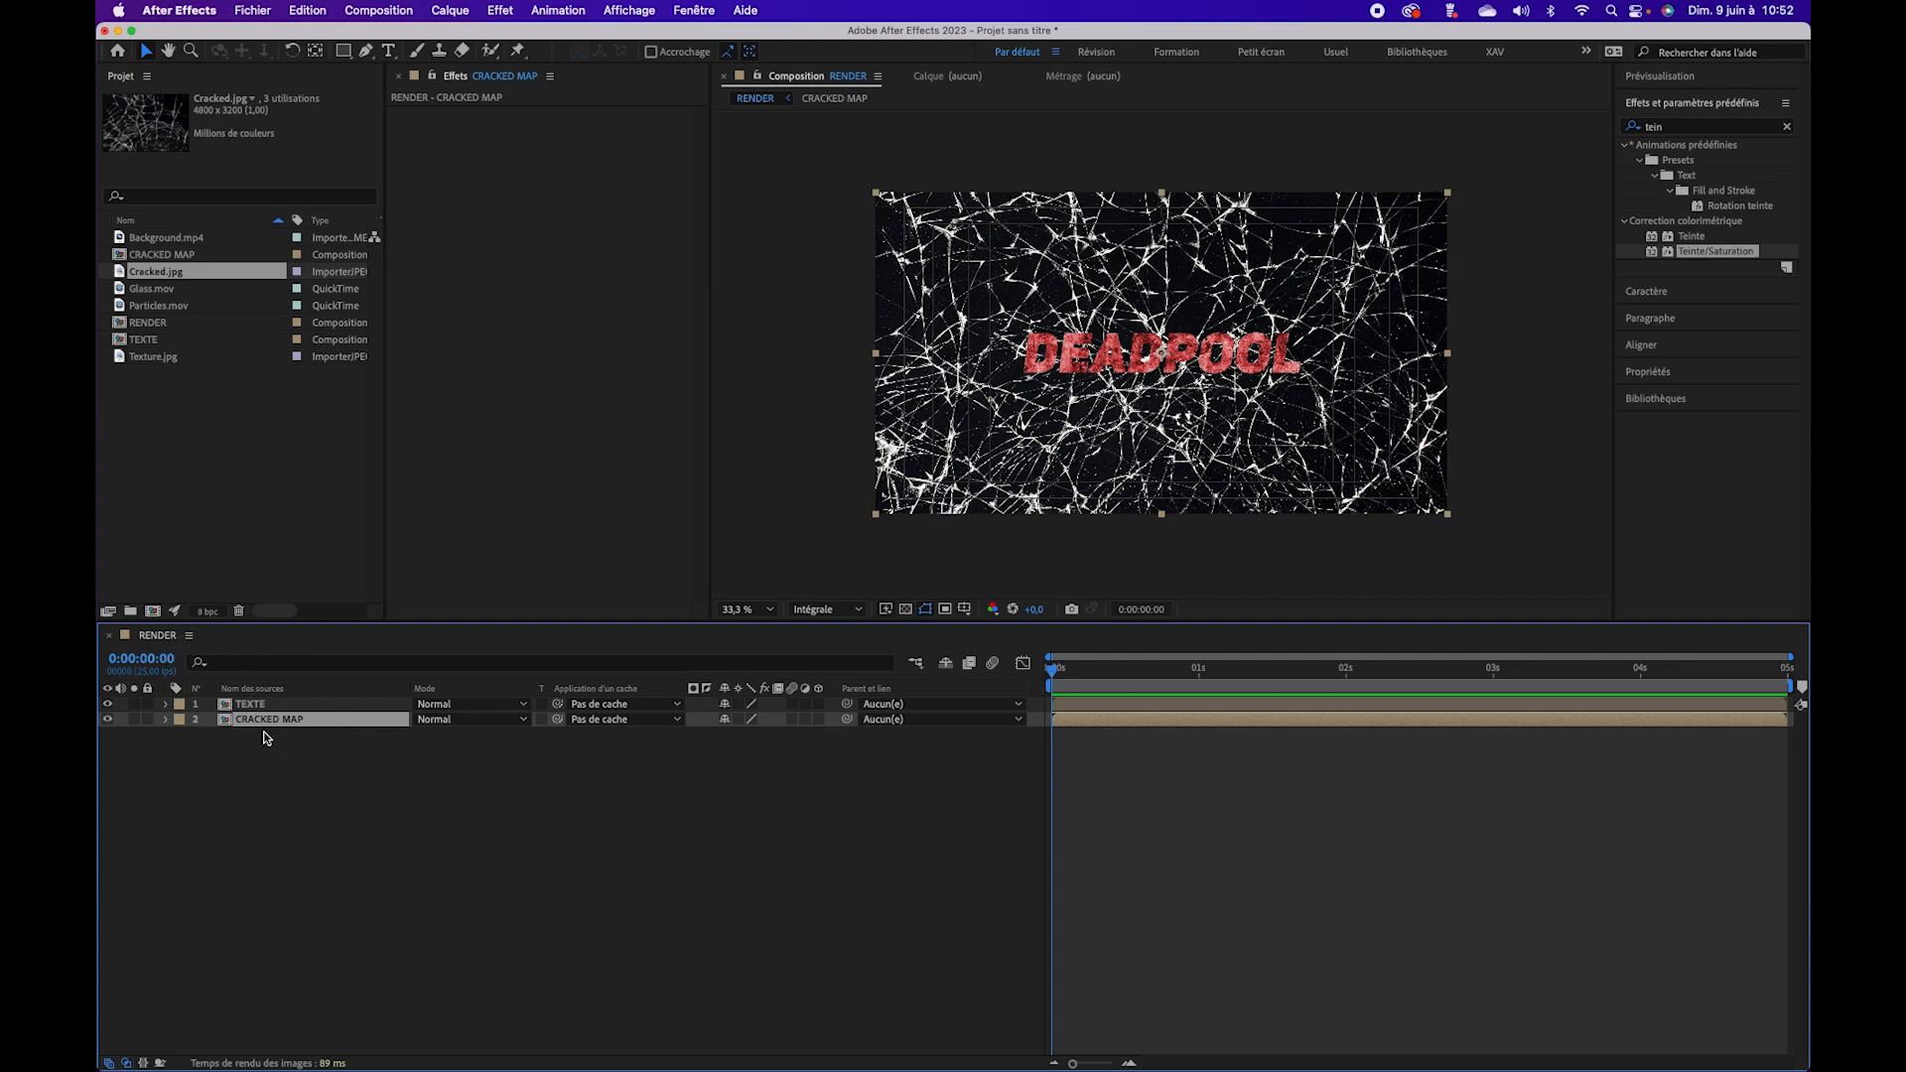
# Step: Hide the CRACKED MAP layer and add Background.mp4 beneath it at the bottom of the RENDER composition
pyautogui.click(107, 718)
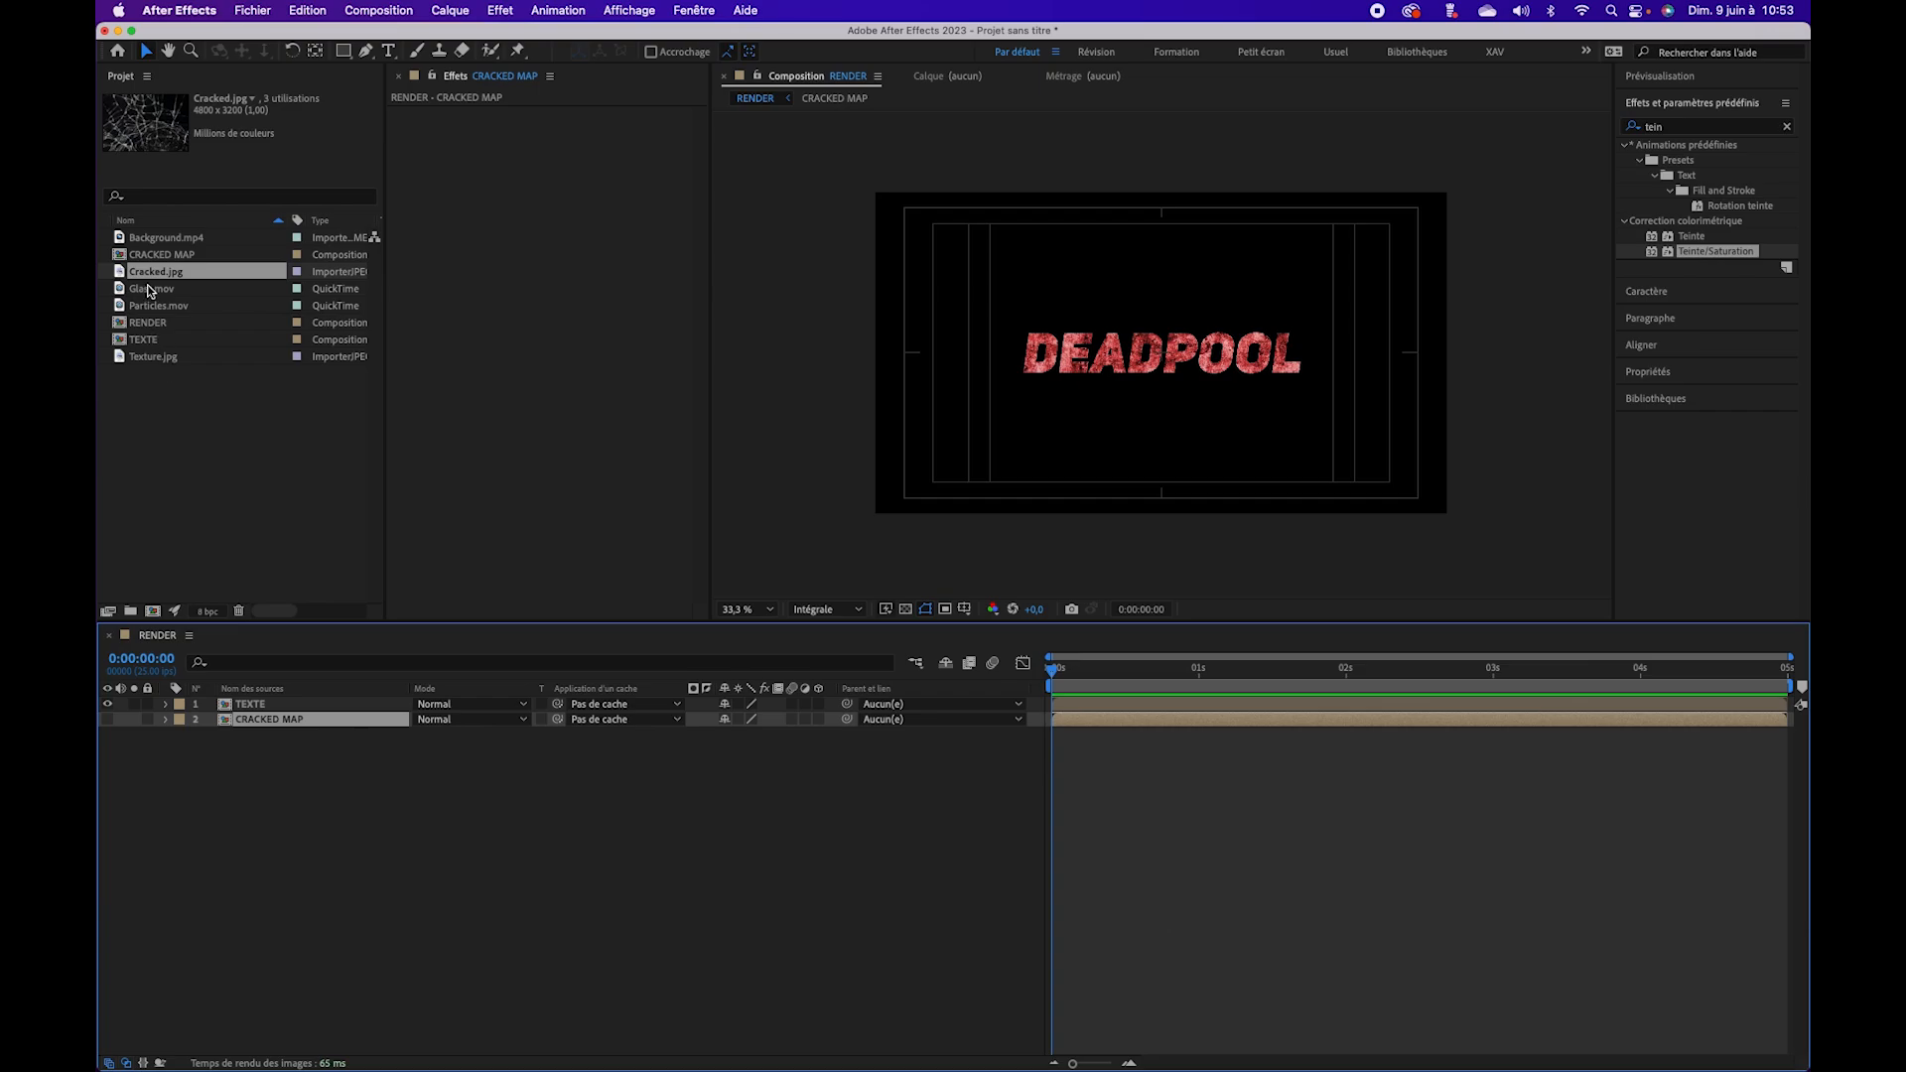
pyautogui.click(164, 238)
pyautogui.moveTo(184, 241); pyautogui.dragTo(230, 735)
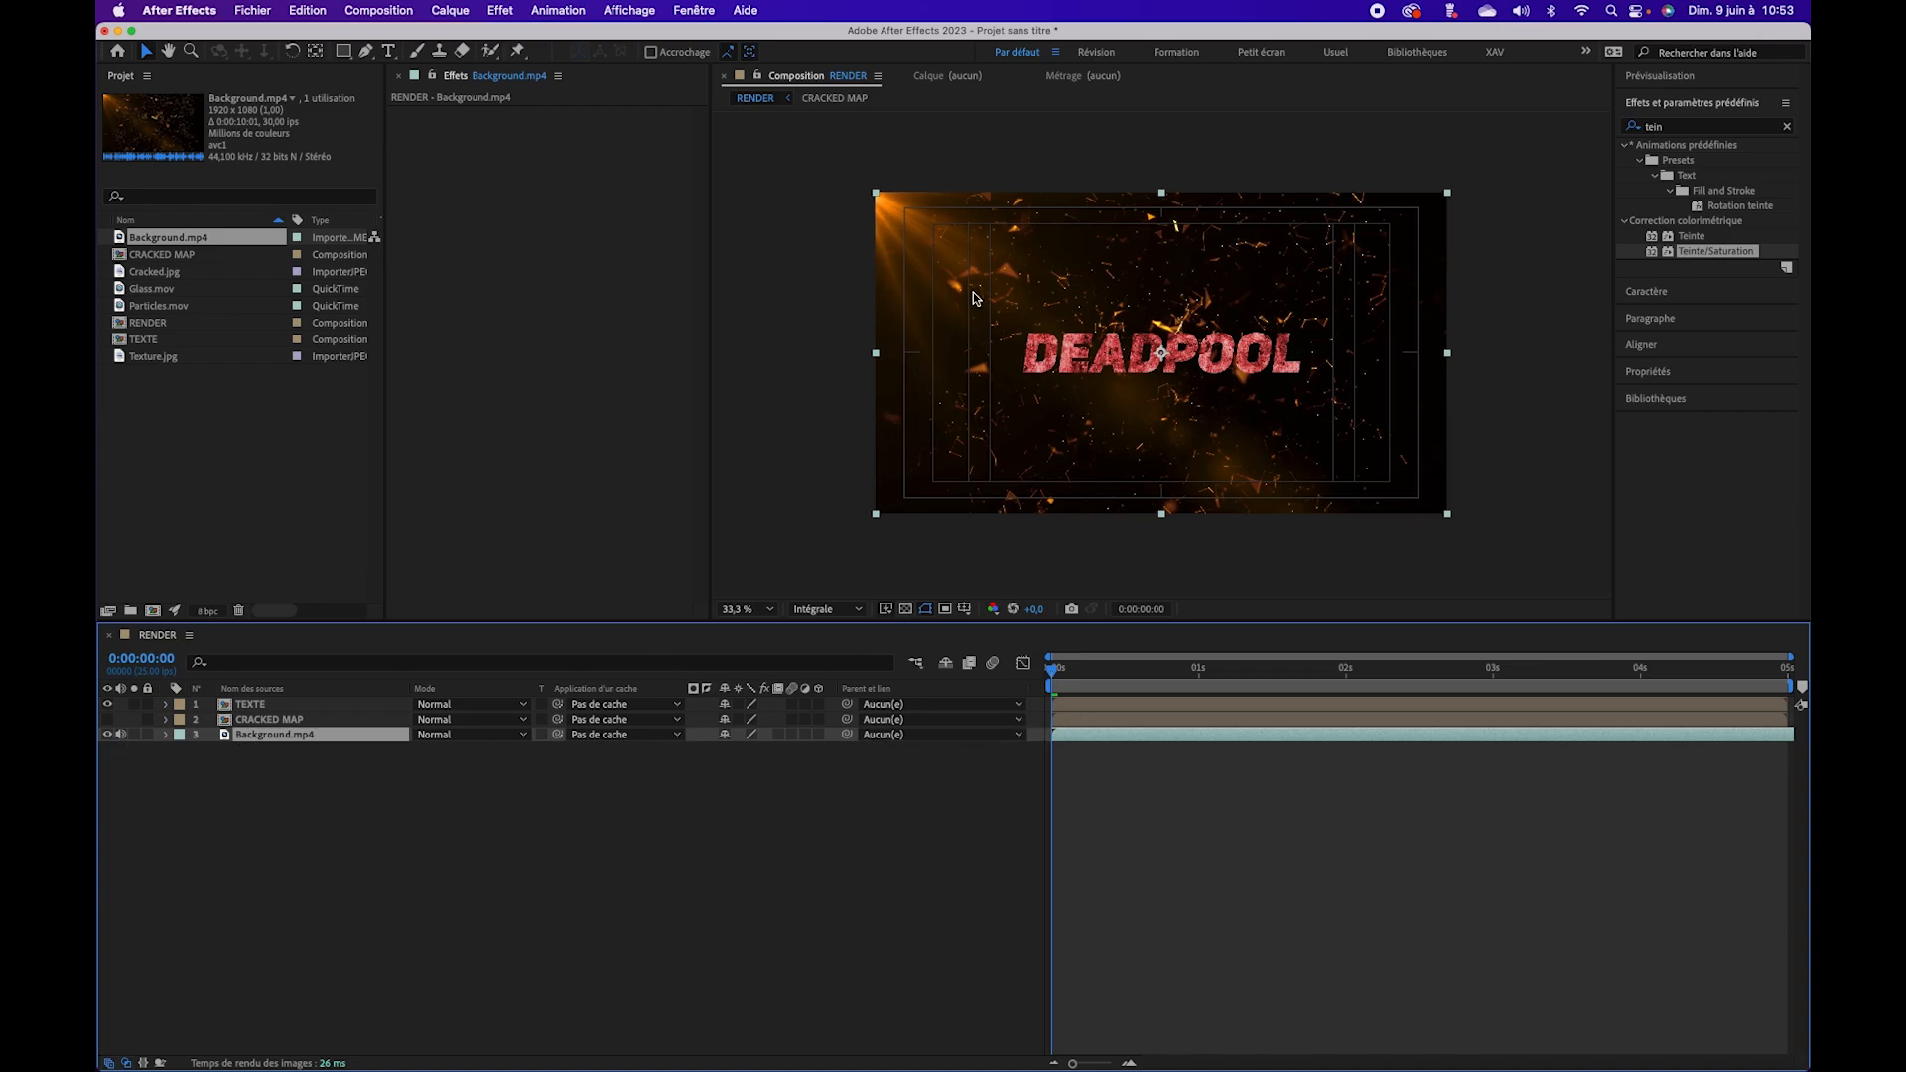
pyautogui.click(747, 609)
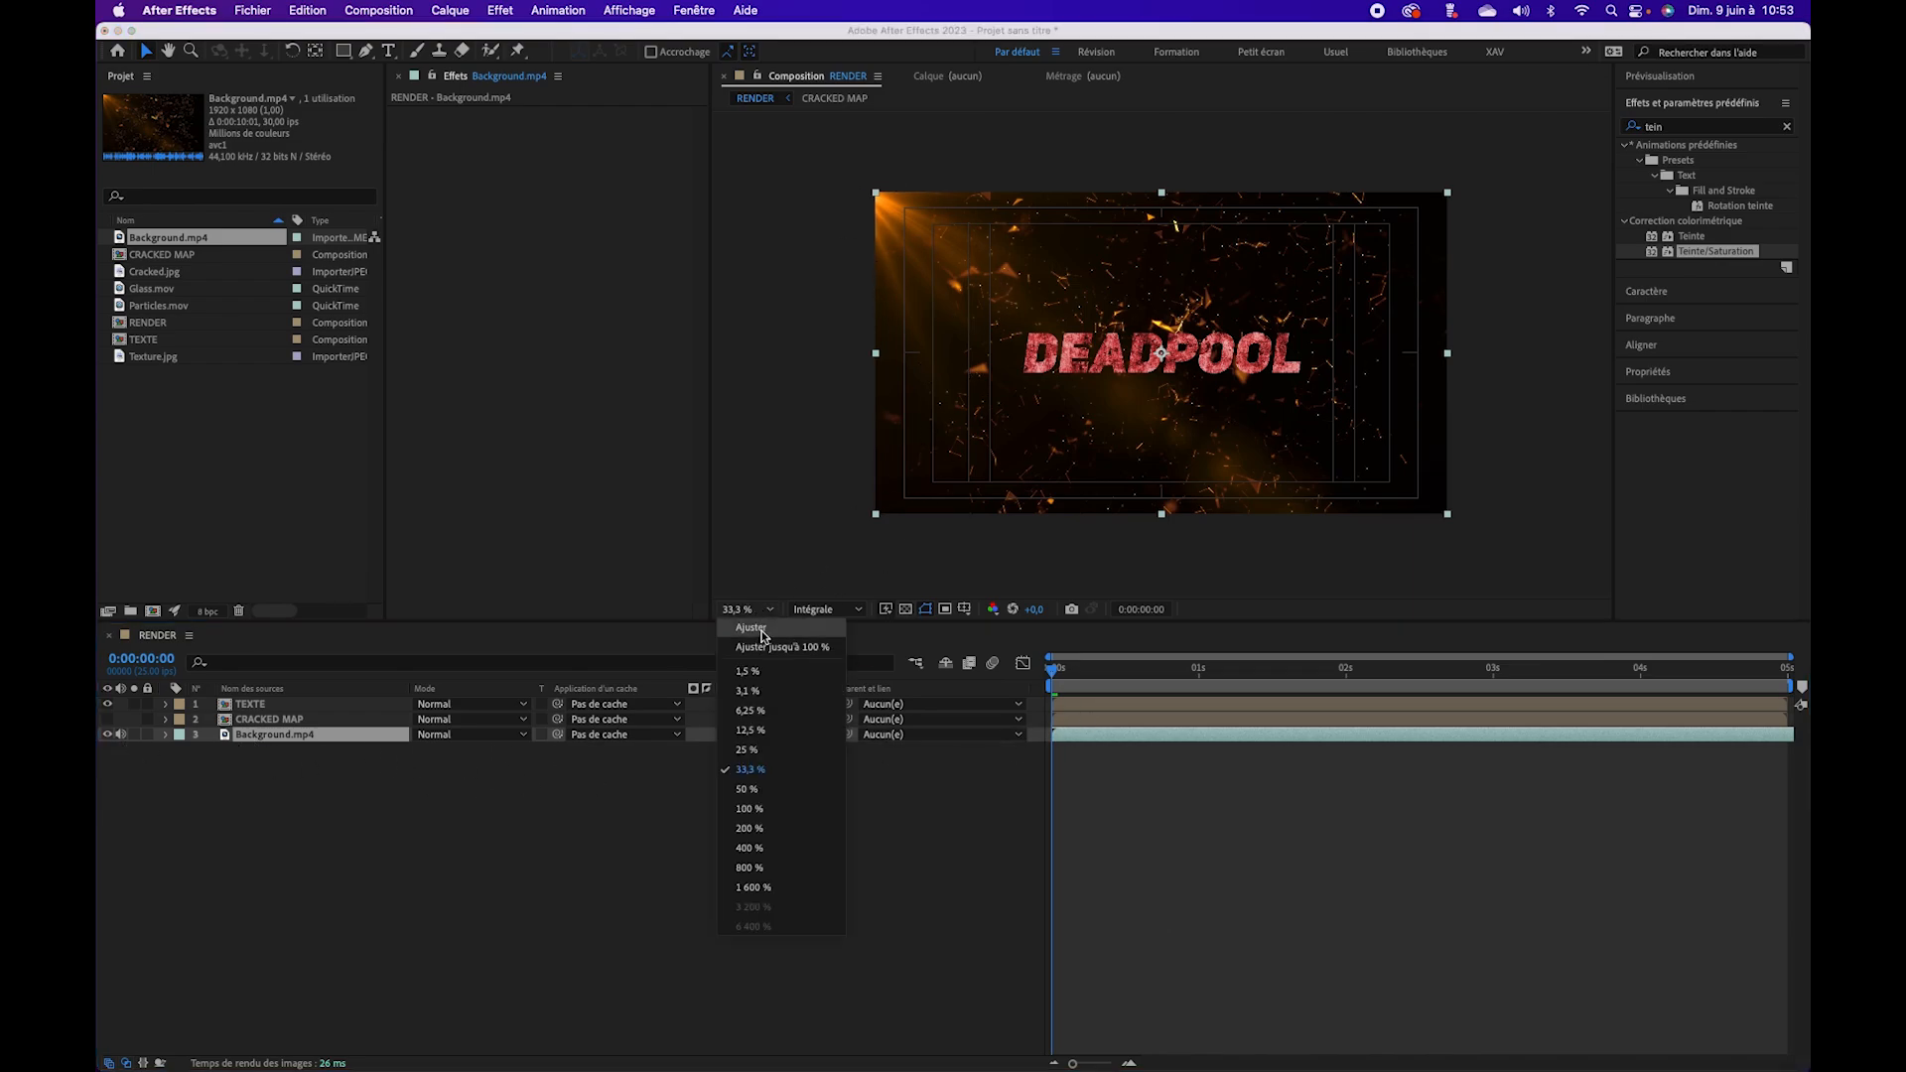
pyautogui.click(763, 627)
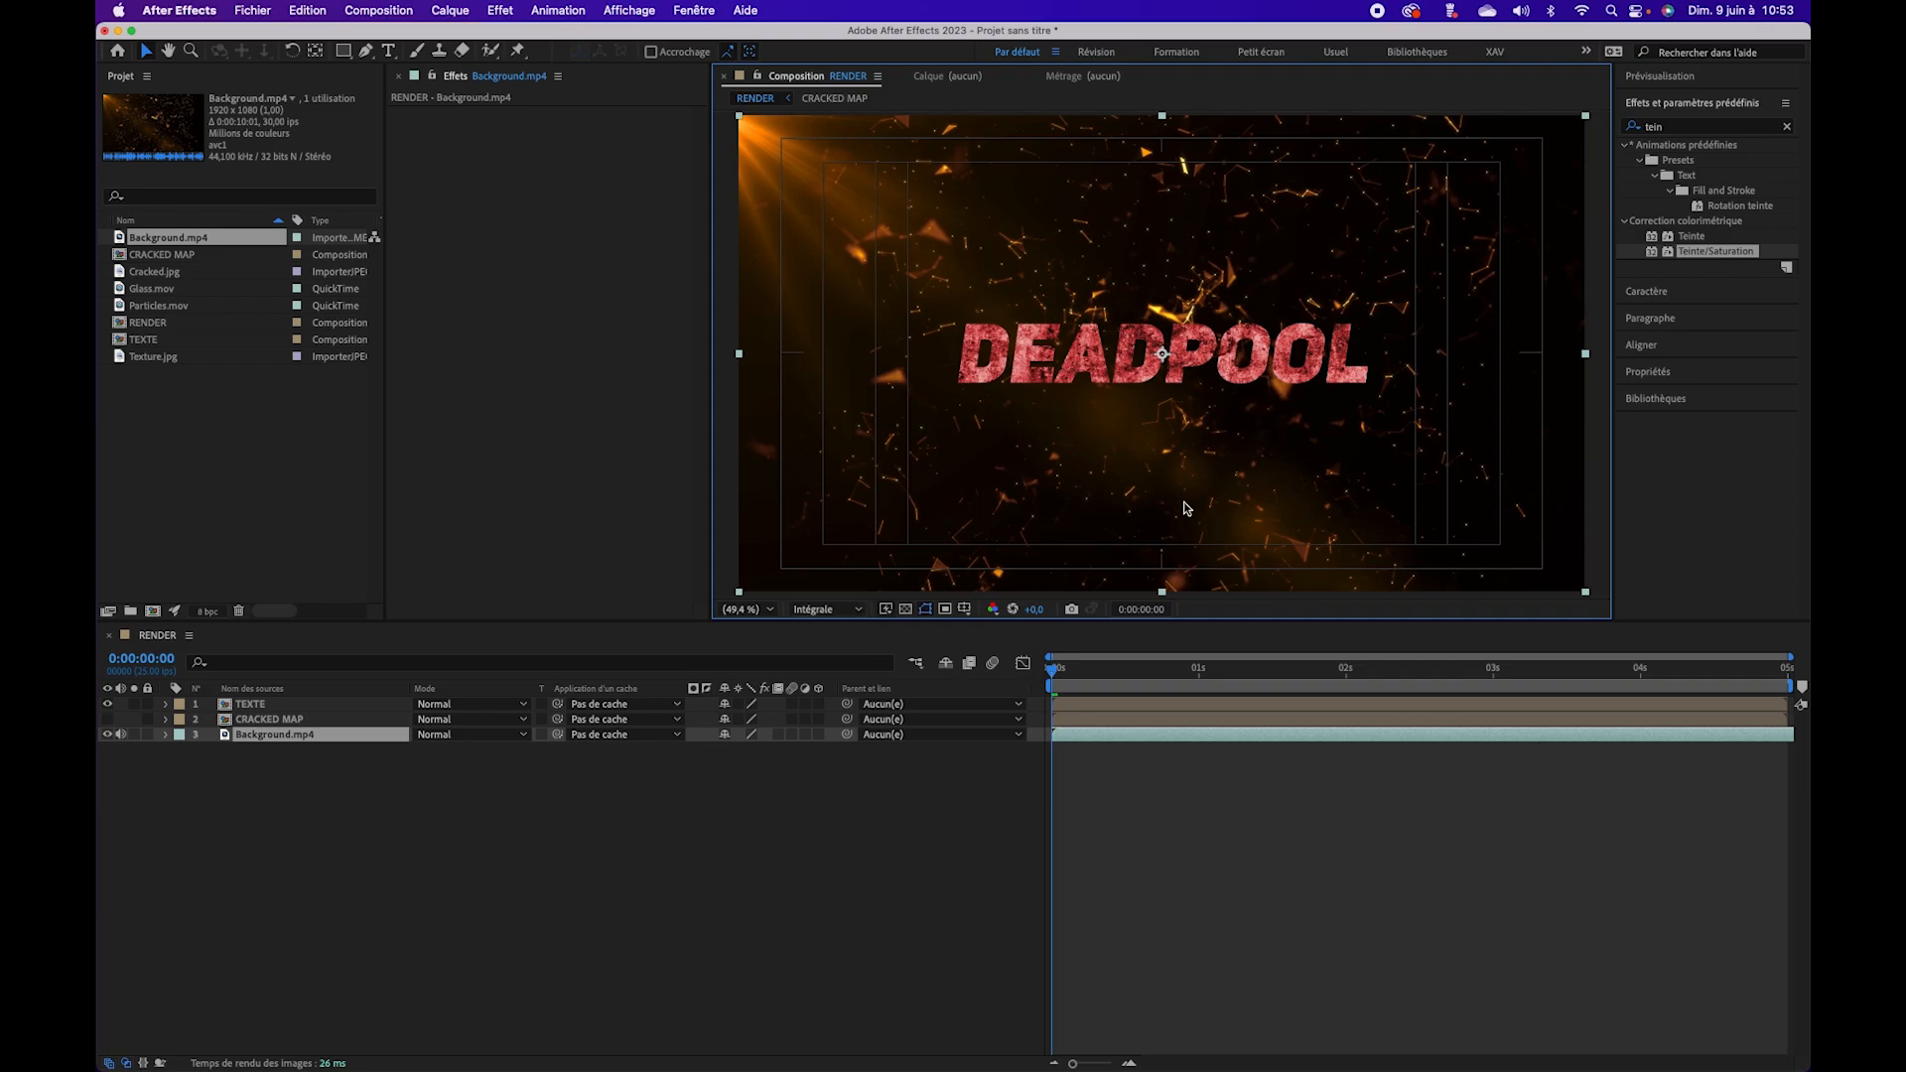
# Step: Find the Teinte effect and apply it to the Background.mp4 layer
pyautogui.click(1787, 127)
pyautogui.click(1712, 127)
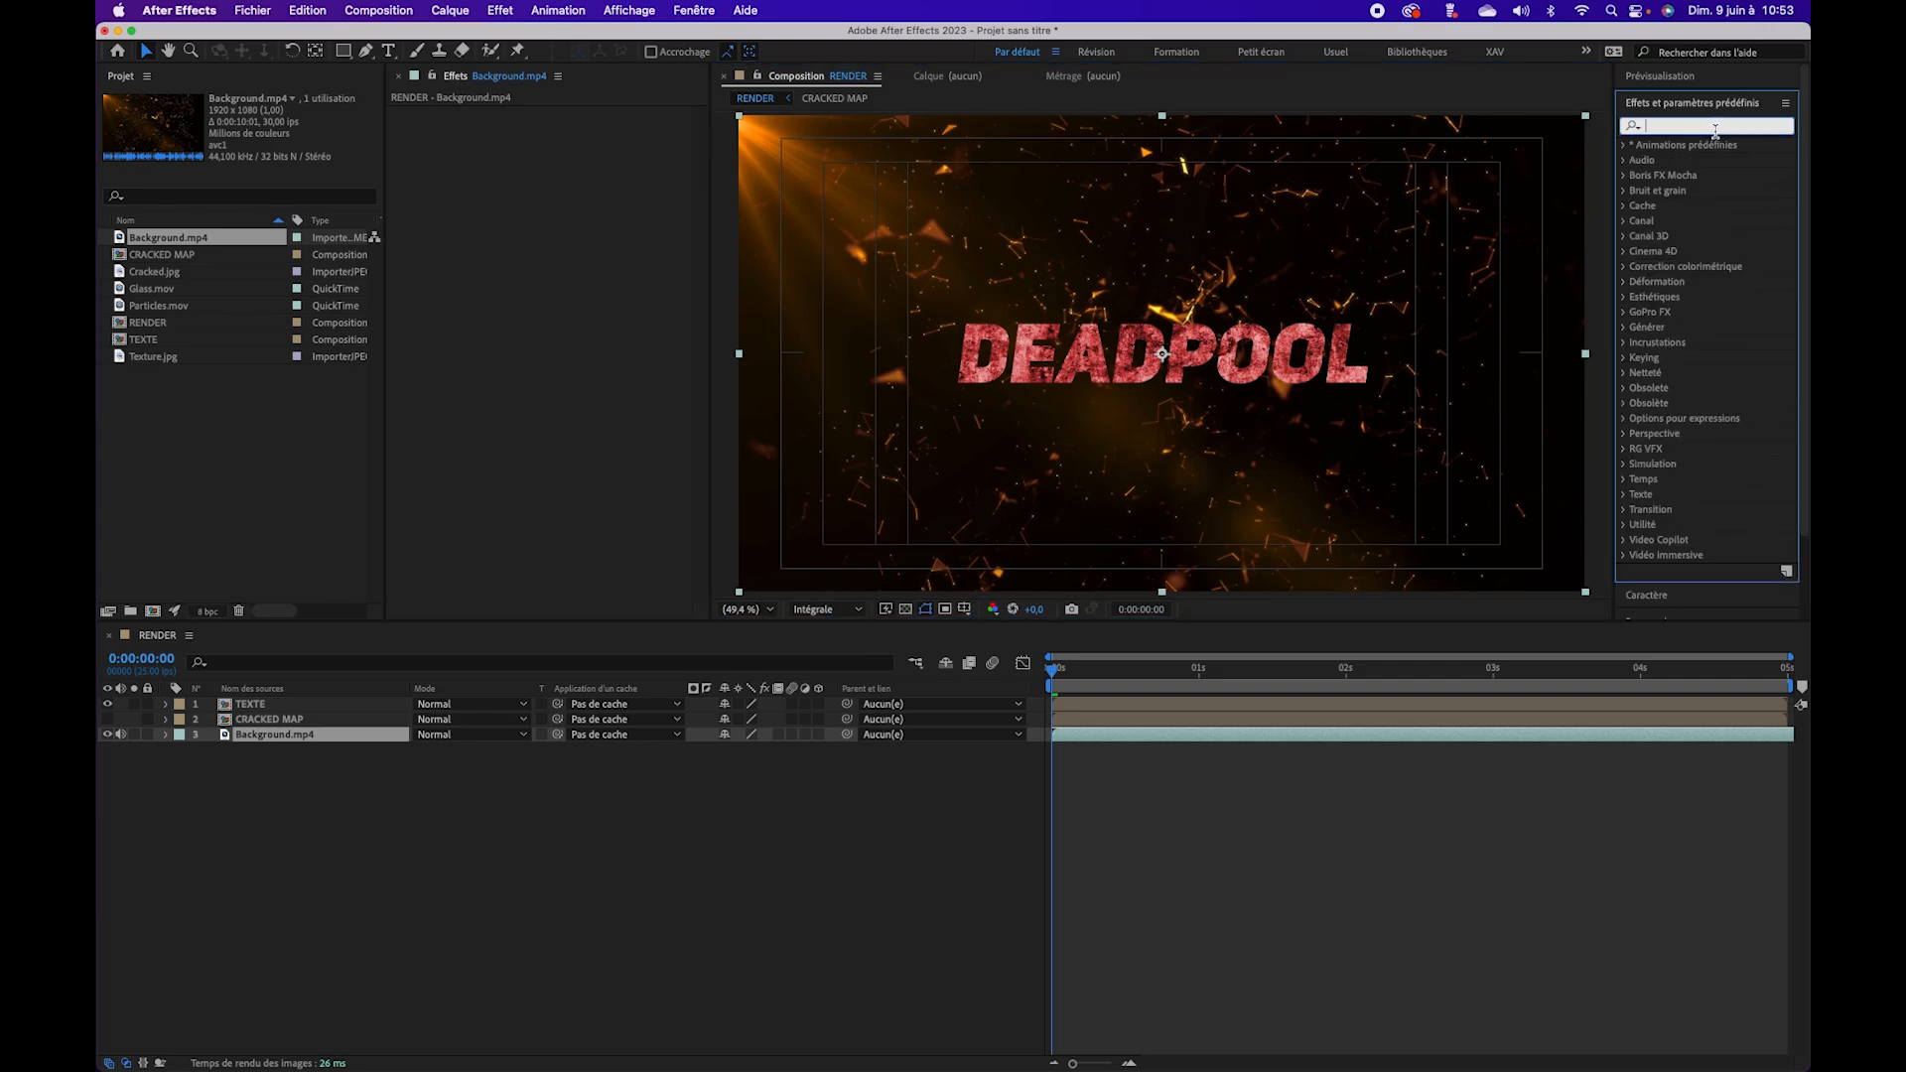
pyautogui.write('tein')
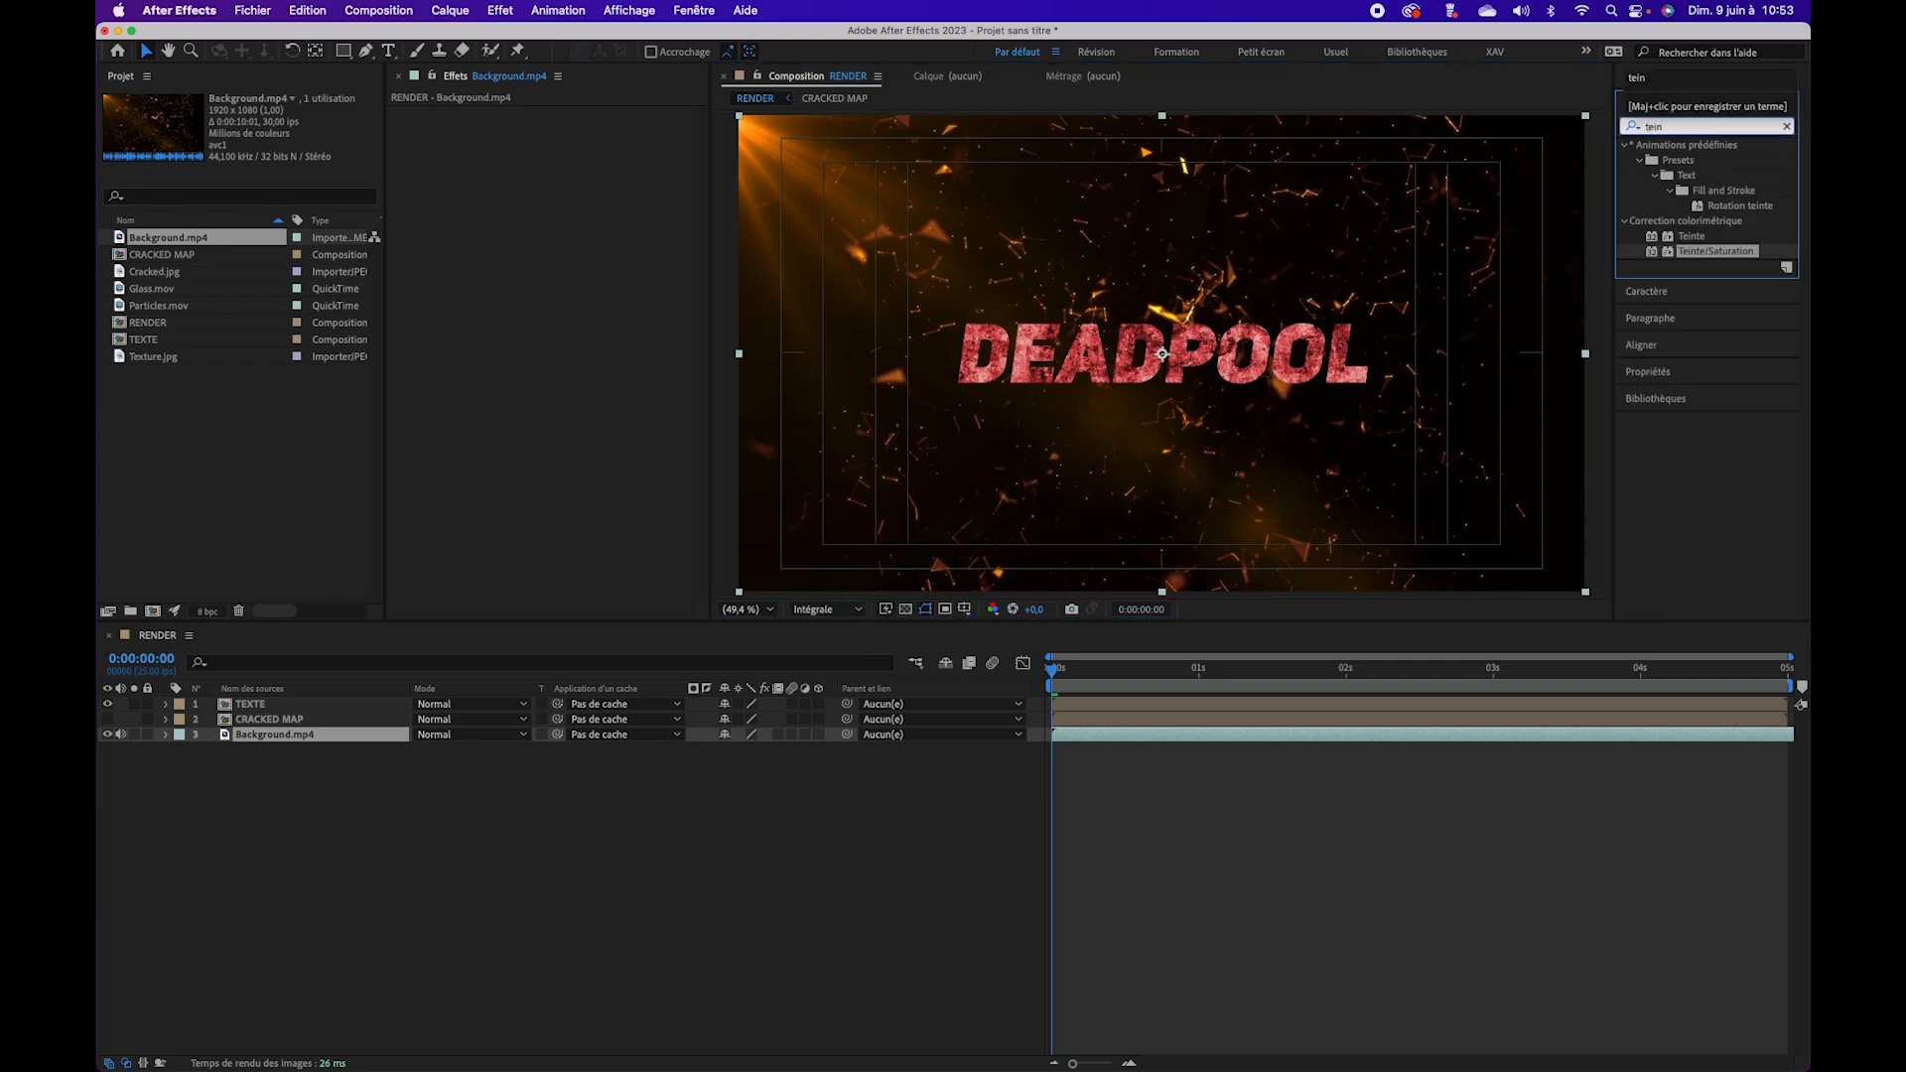
pyautogui.click(1695, 239)
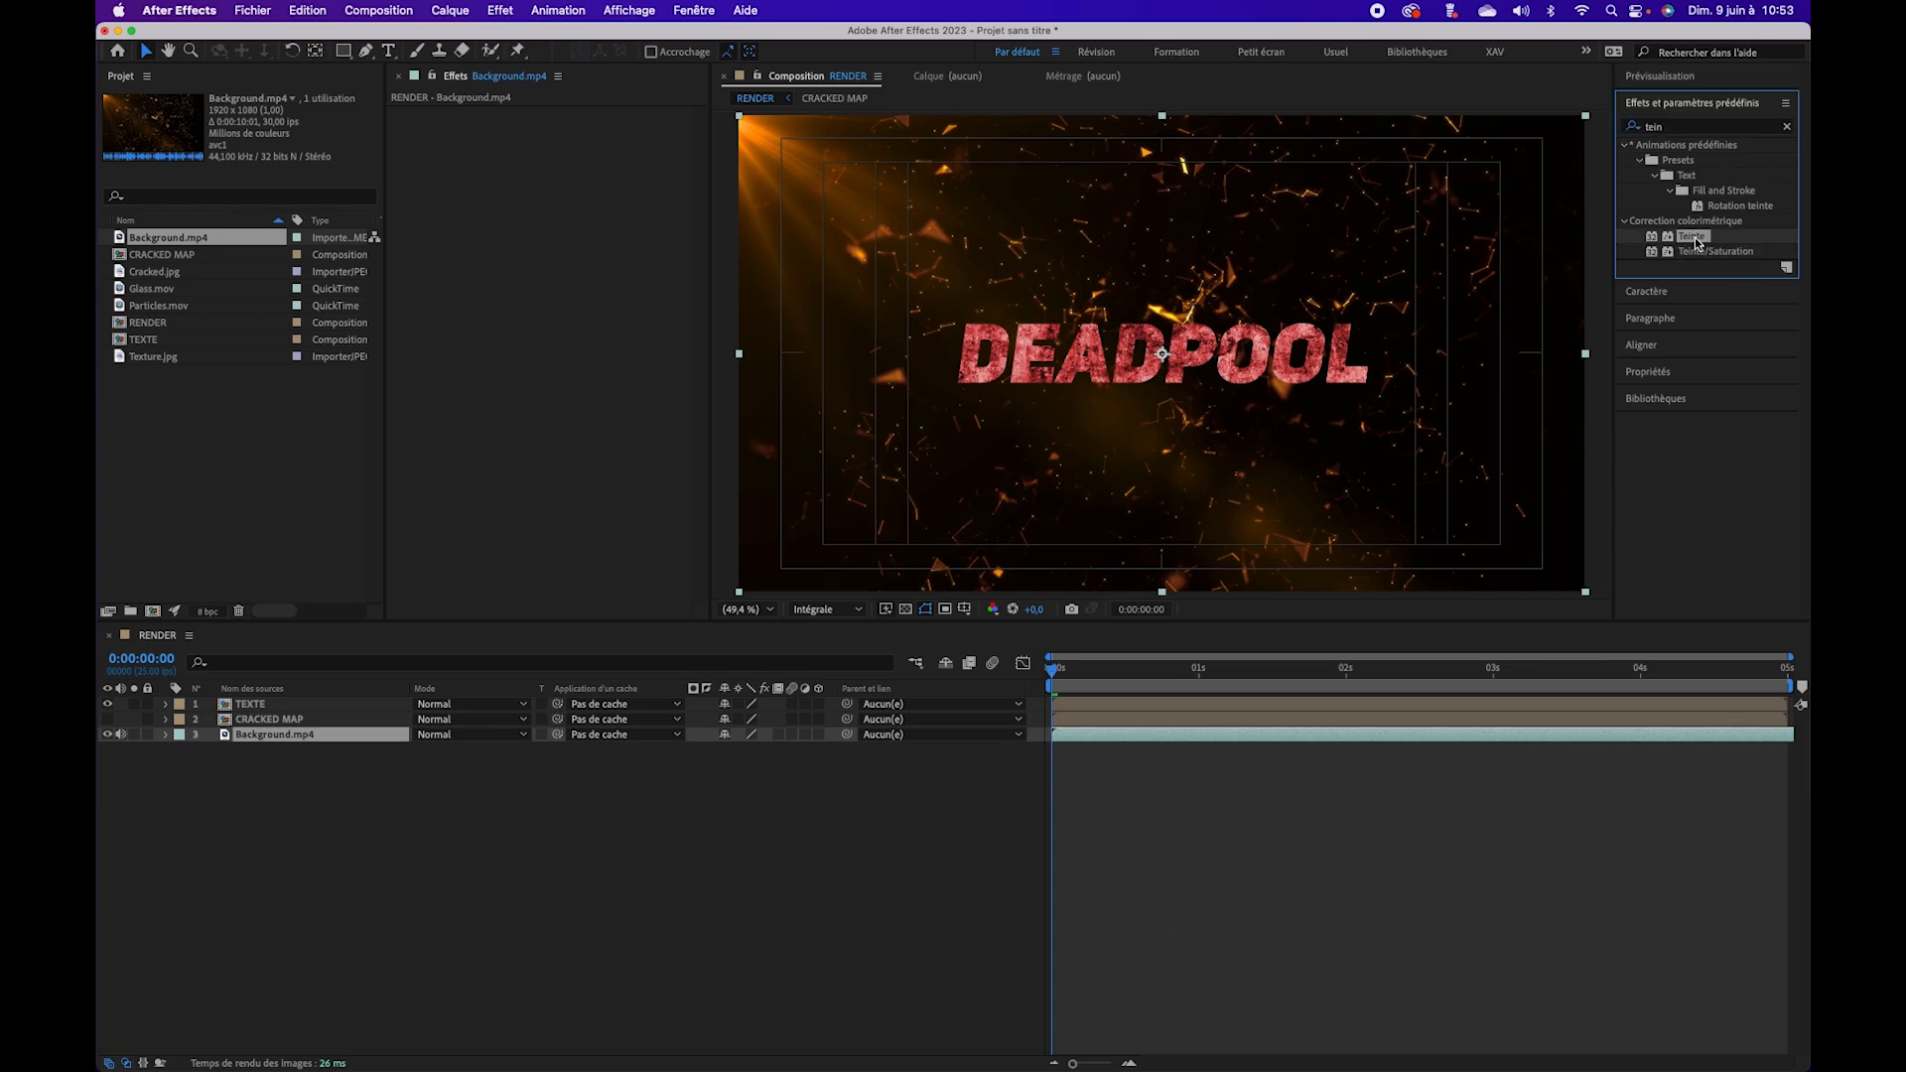
pyautogui.doubleClick(1695, 239)
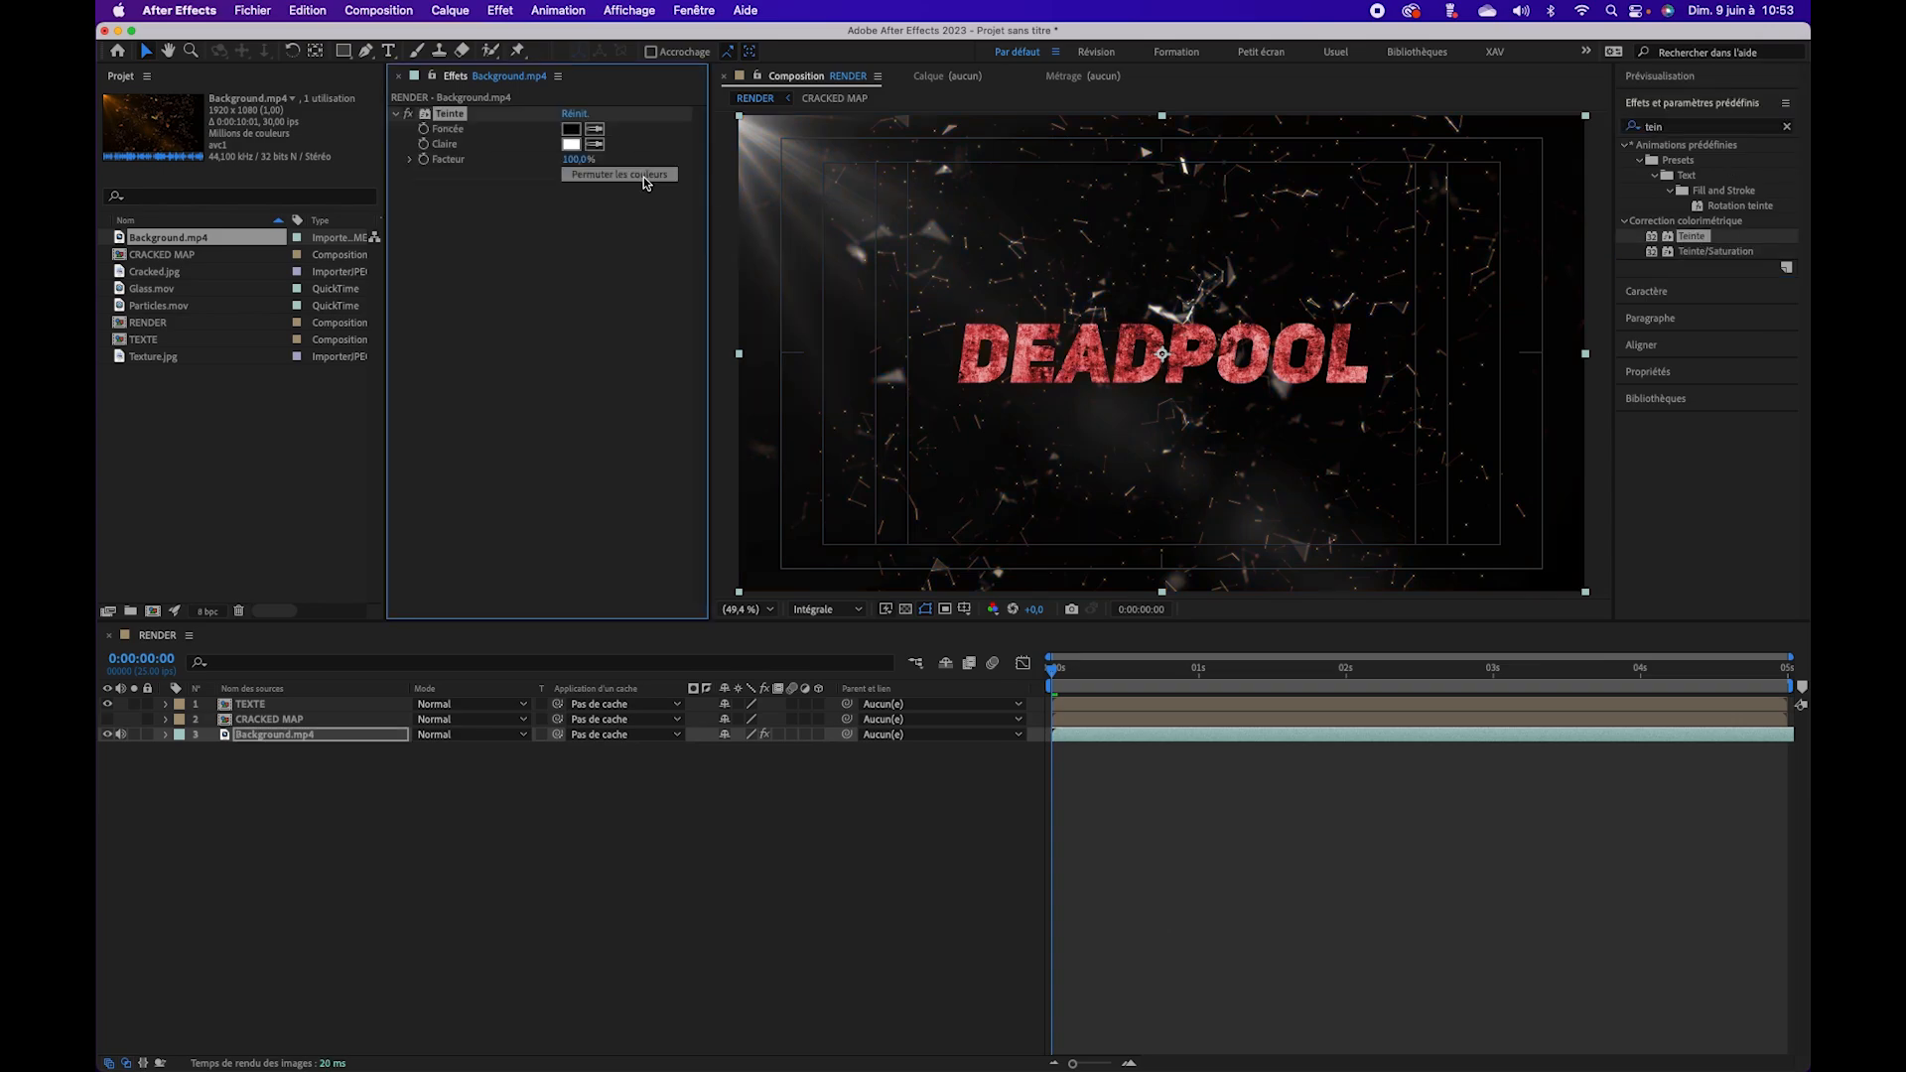
# Step: Set the Teinte effect's Foncée colour to red F70404 and Claire to near-black 040000, swap them, and preview the opening frames
pyautogui.click(572, 129)
pyautogui.click(472, 405)
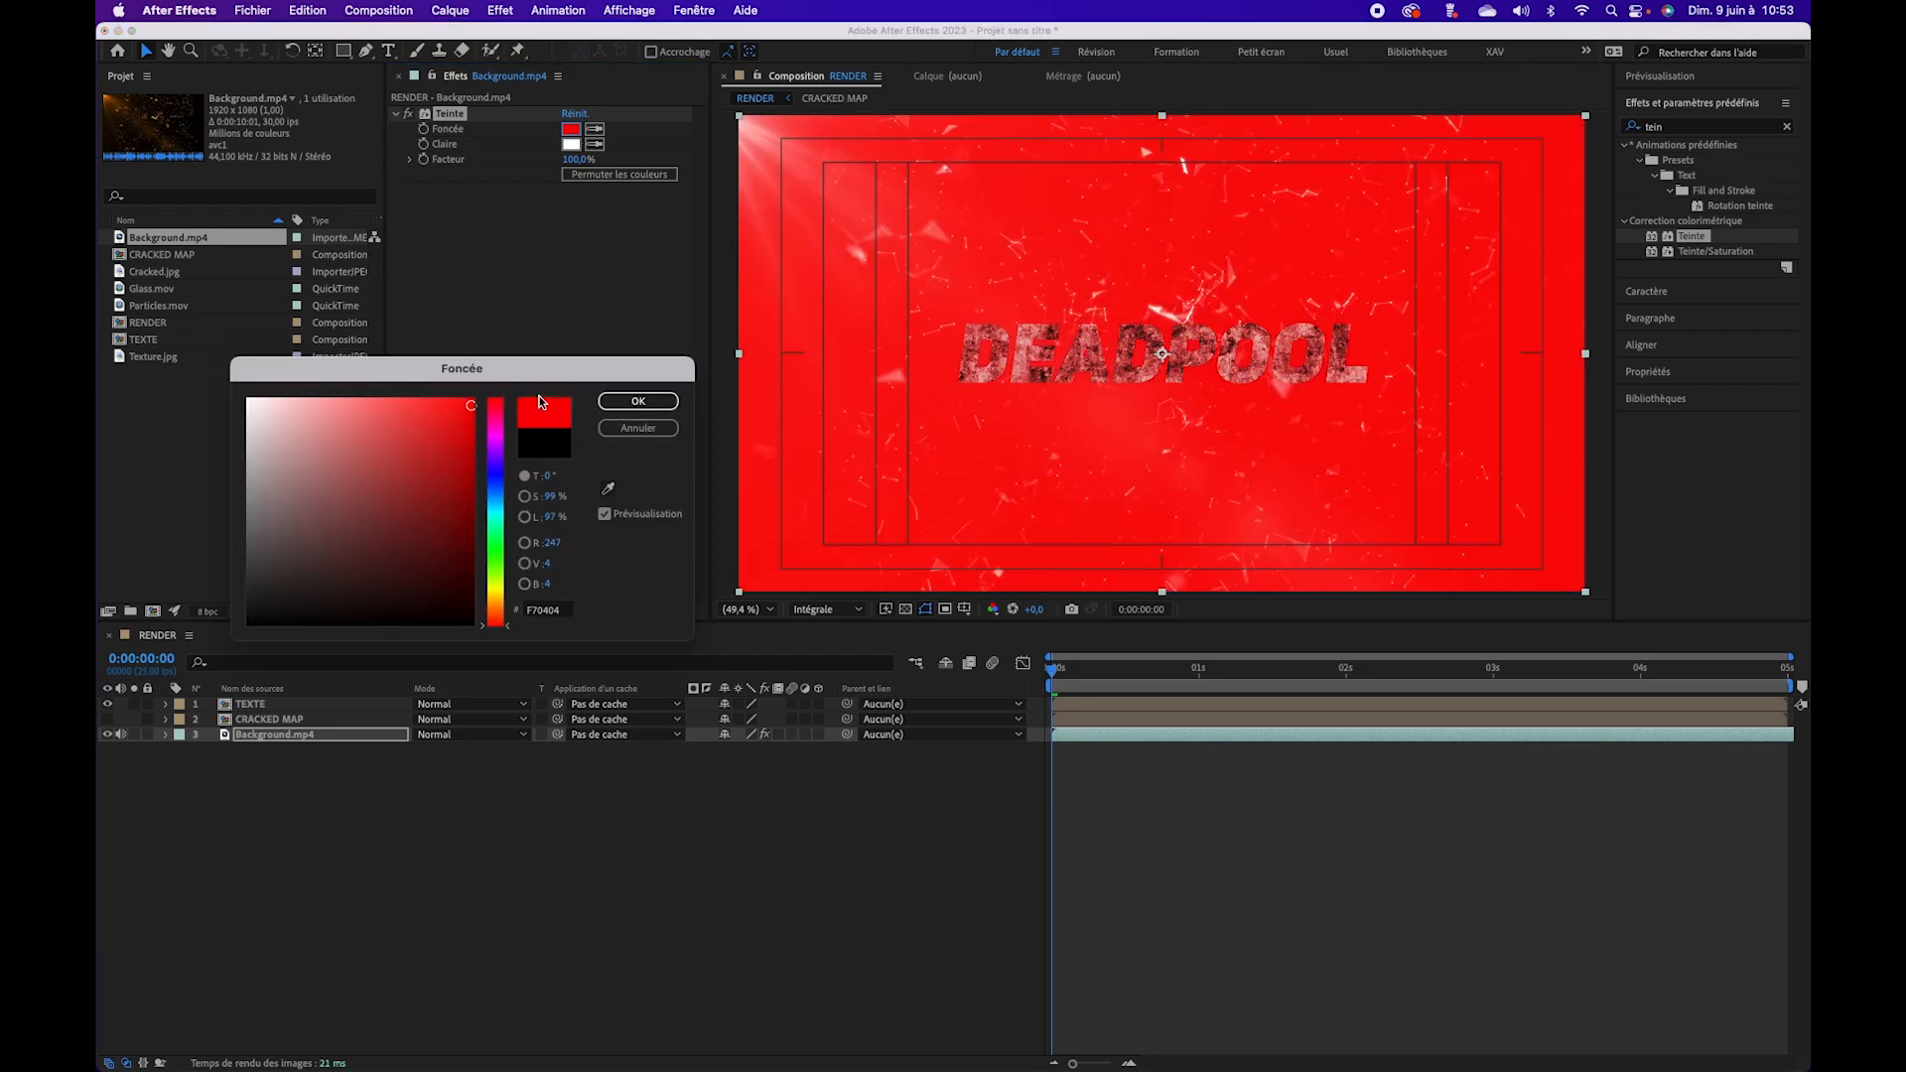
pyautogui.click(635, 403)
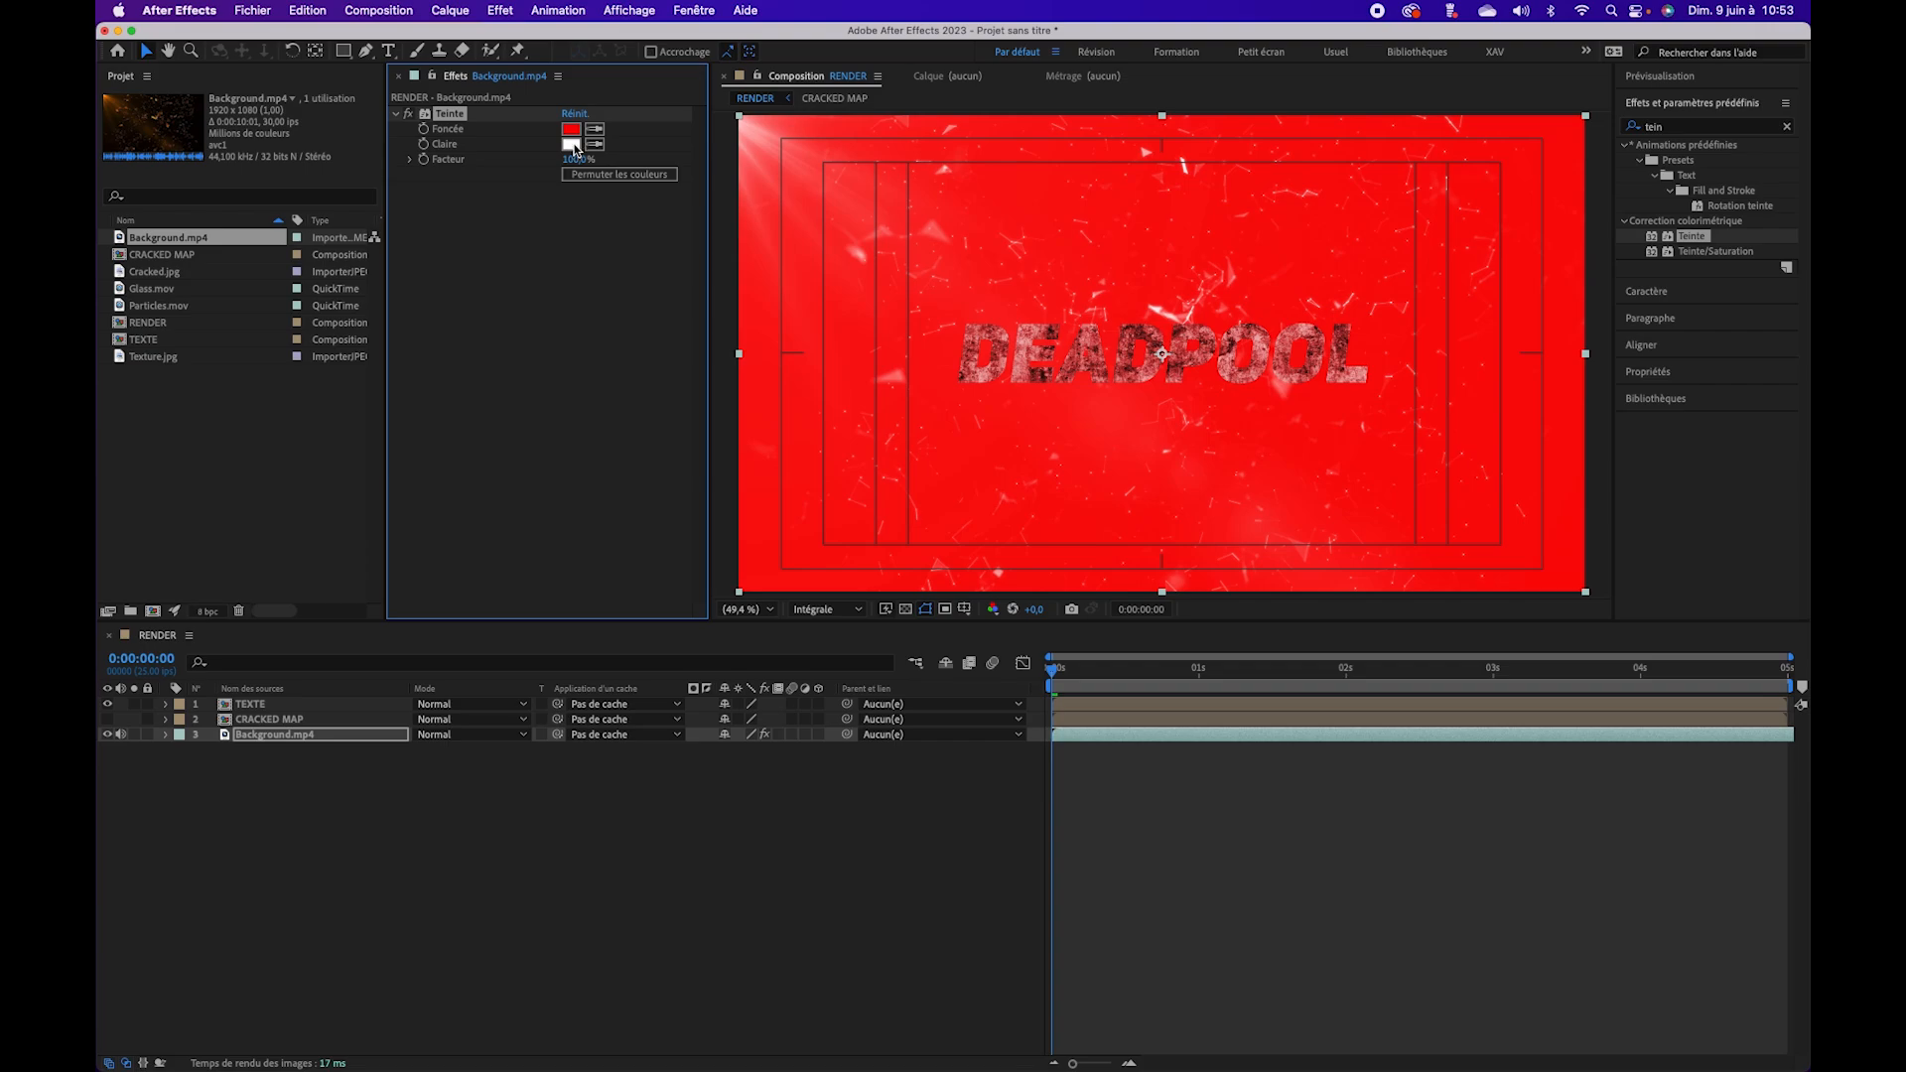
pyautogui.click(572, 144)
pyautogui.click(464, 625)
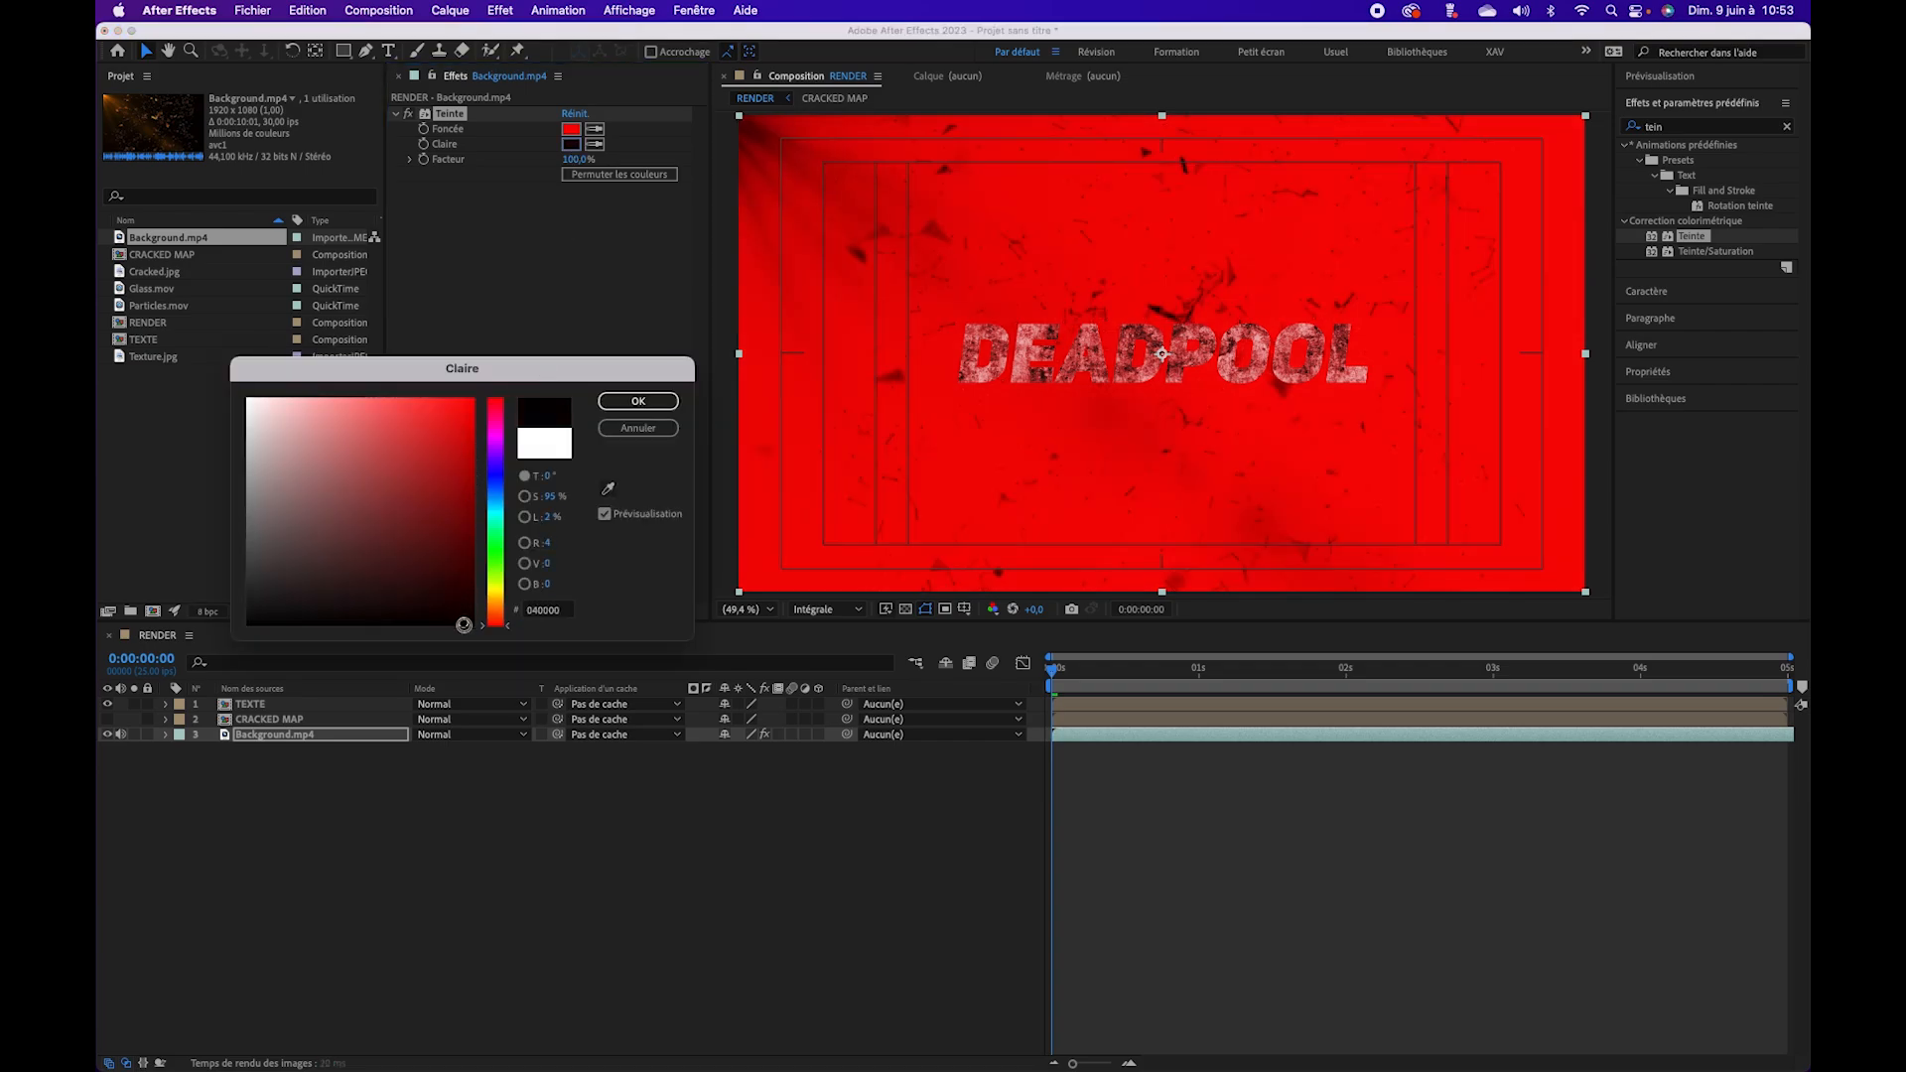
pyautogui.click(639, 403)
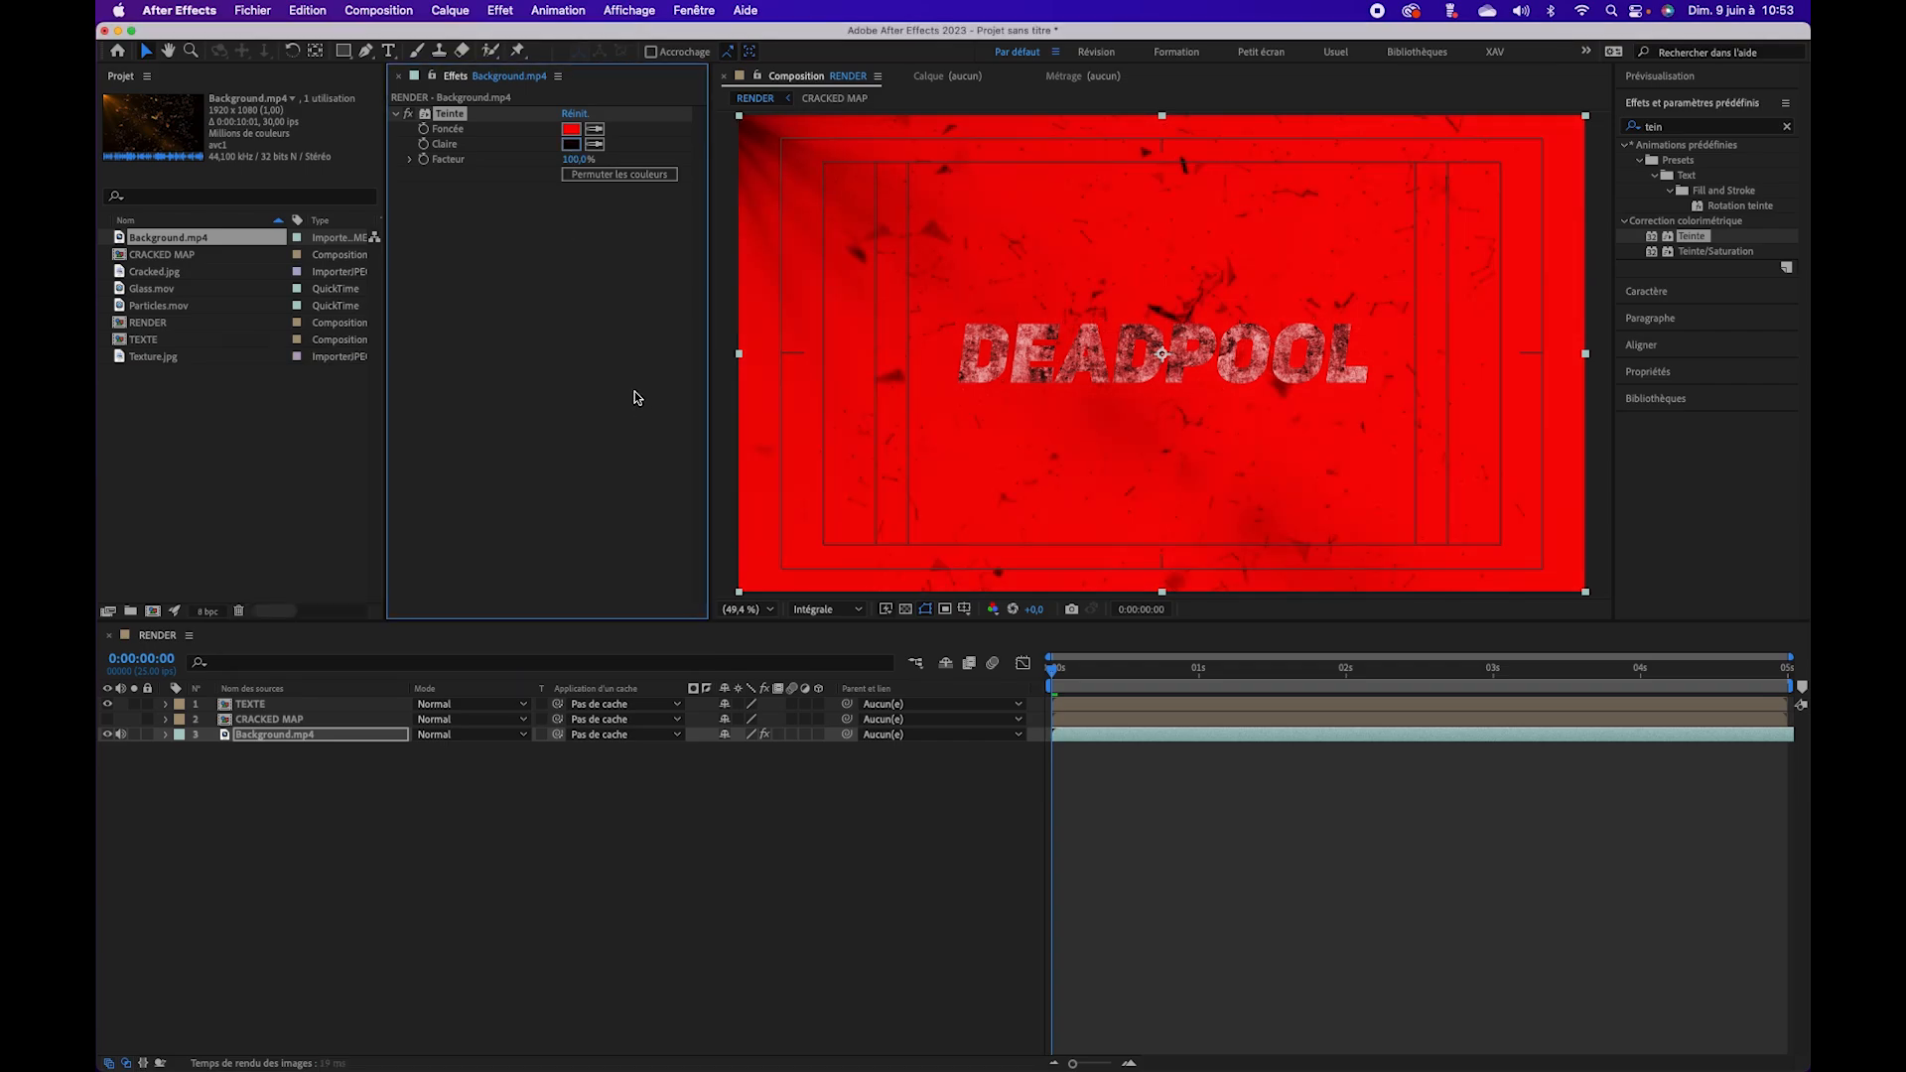
pyautogui.click(622, 172)
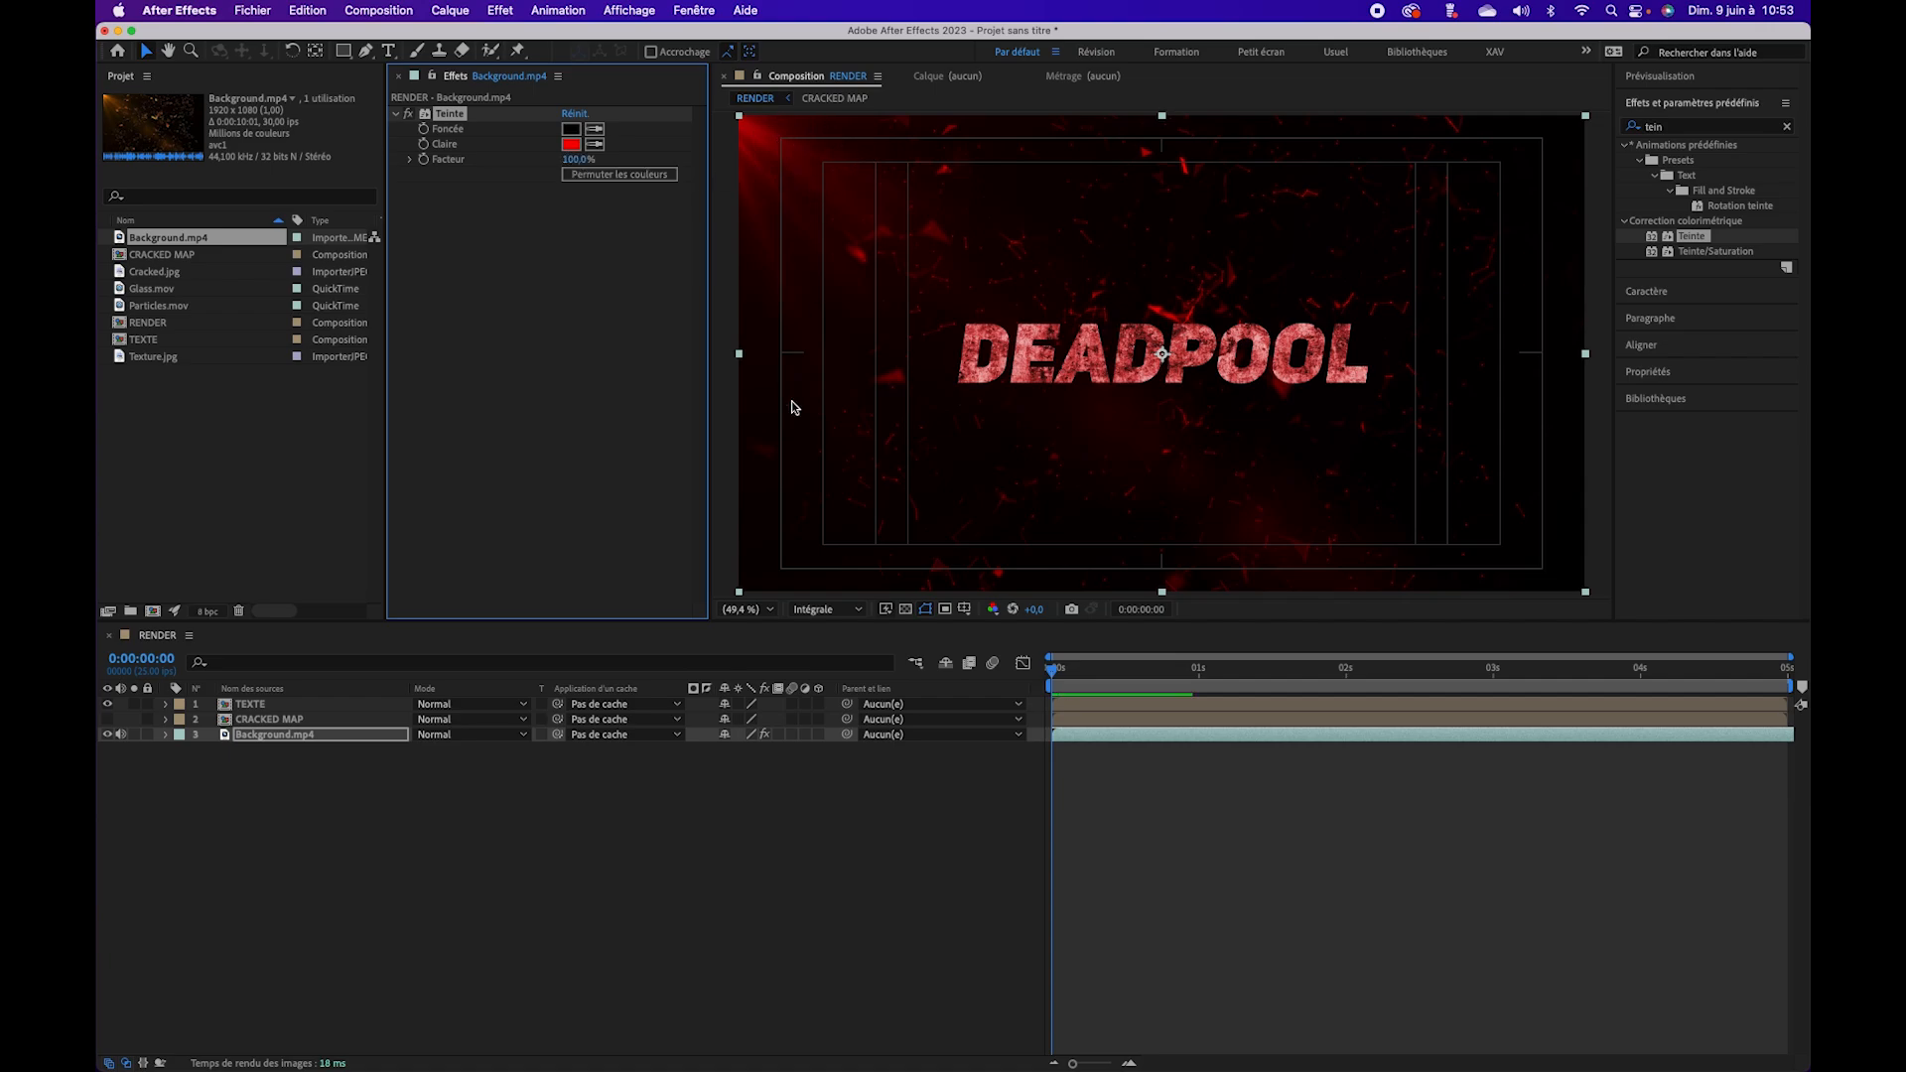
pyautogui.click(1087, 671)
pyautogui.moveTo(1093, 678); pyautogui.dragTo(1053, 674)
pyautogui.click(271, 759)
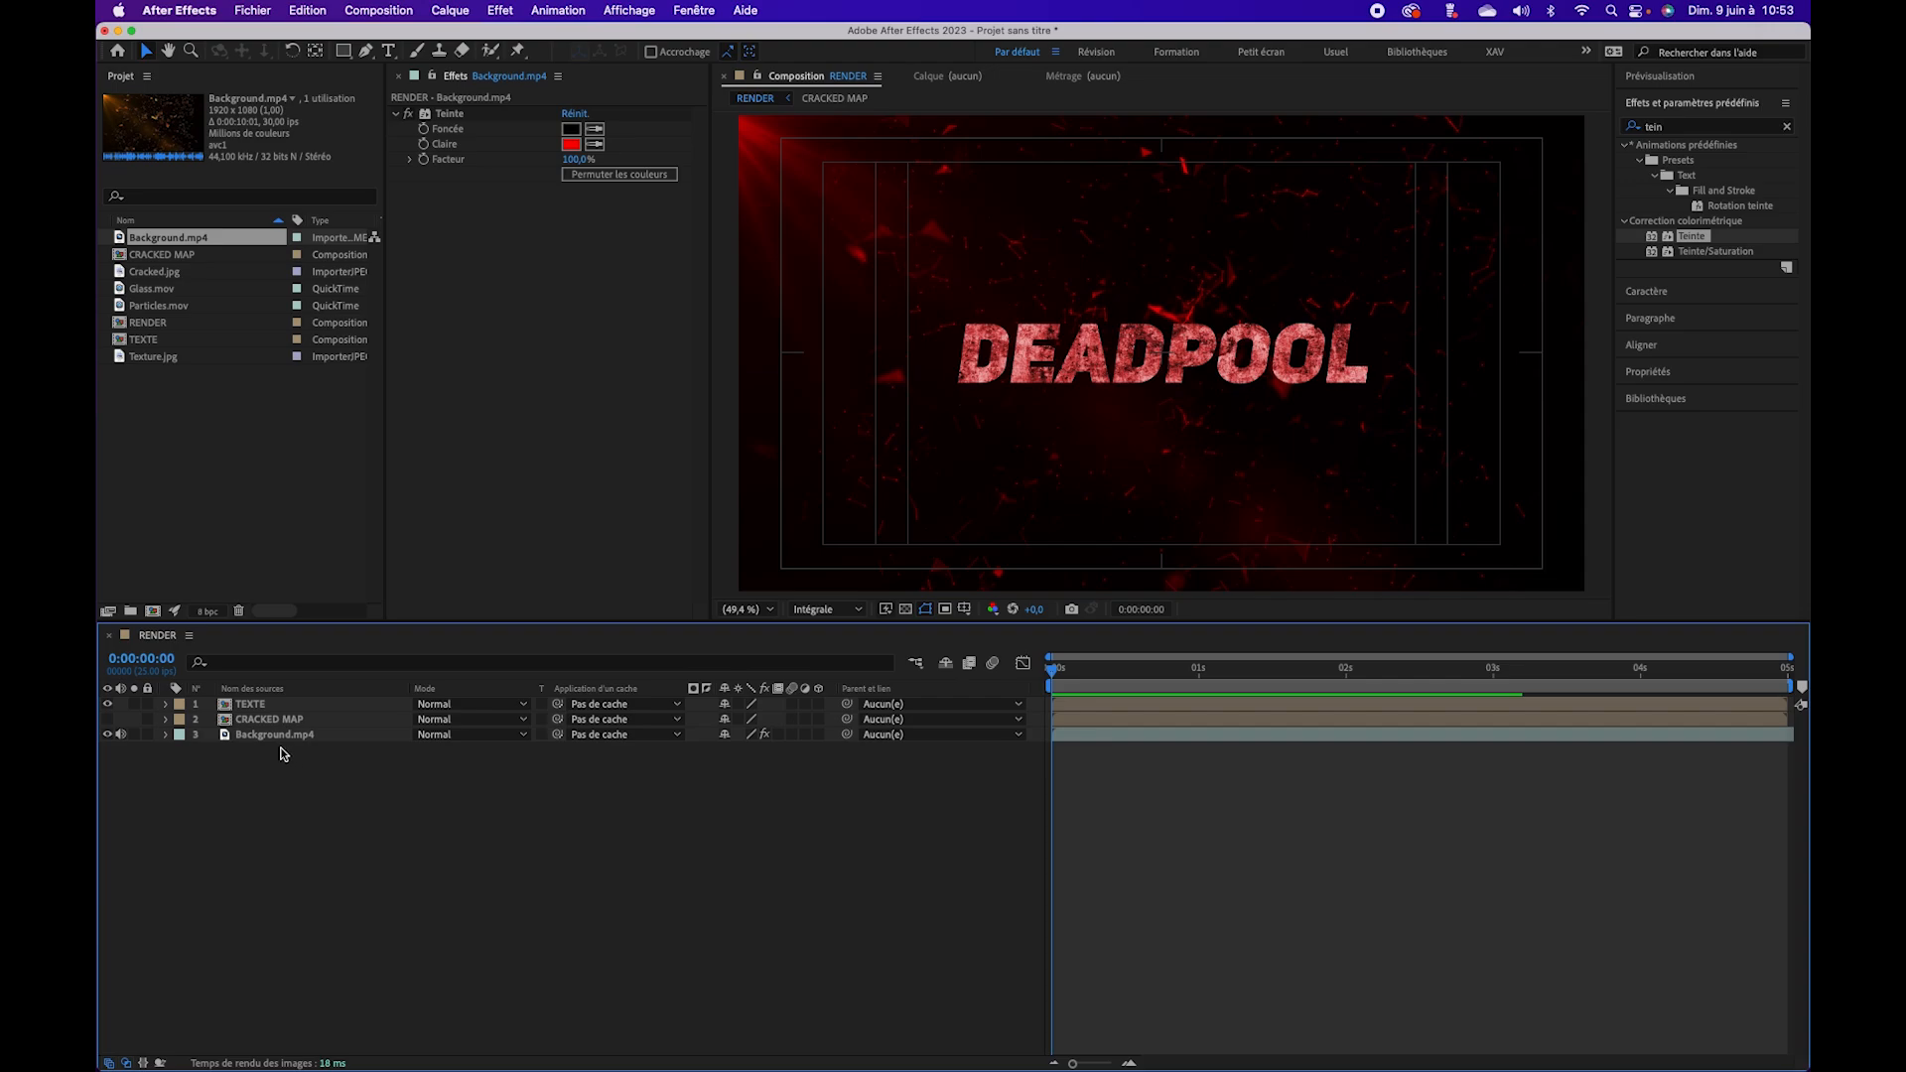
# Step: Add a full-frame elliptical mask to the Background.mp4 layer and feather it by 139 pixels
pyautogui.click(280, 740)
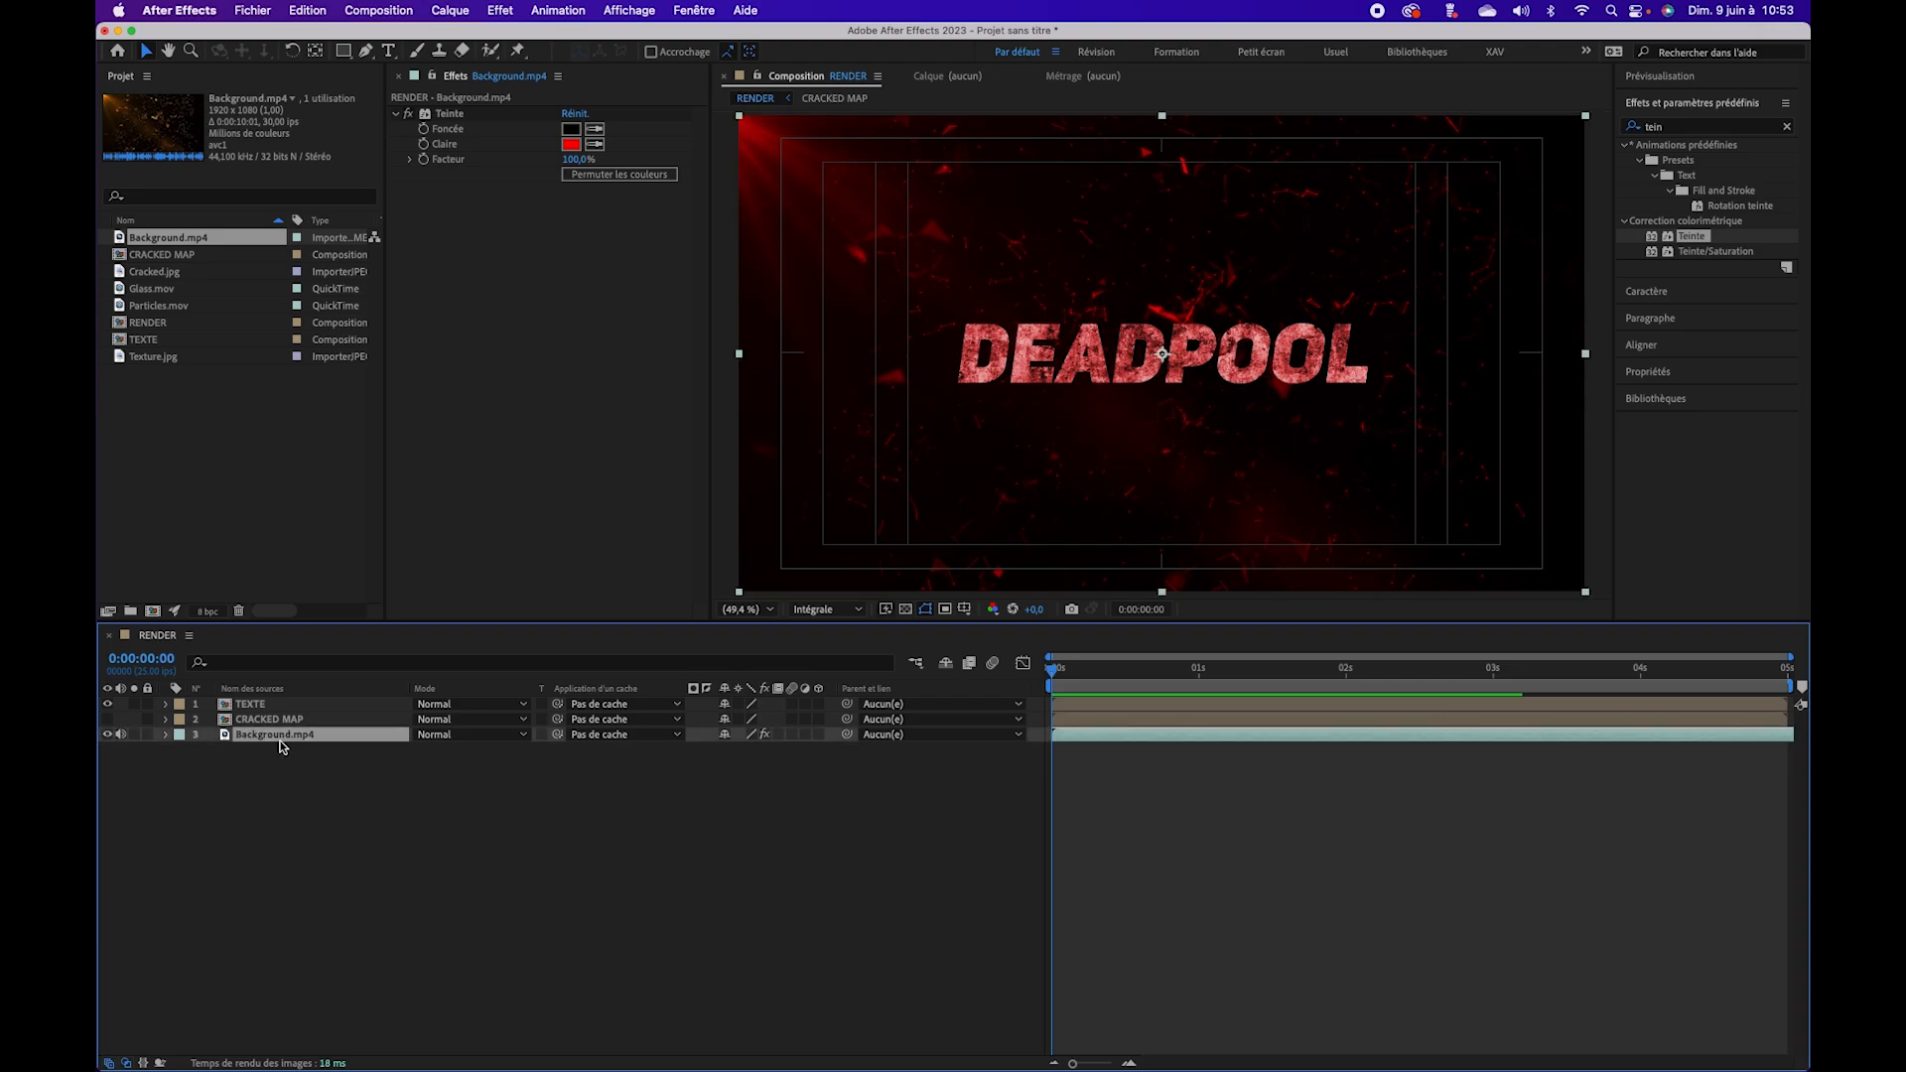
pyautogui.click(347, 55)
pyautogui.click(351, 58)
pyautogui.click(397, 100)
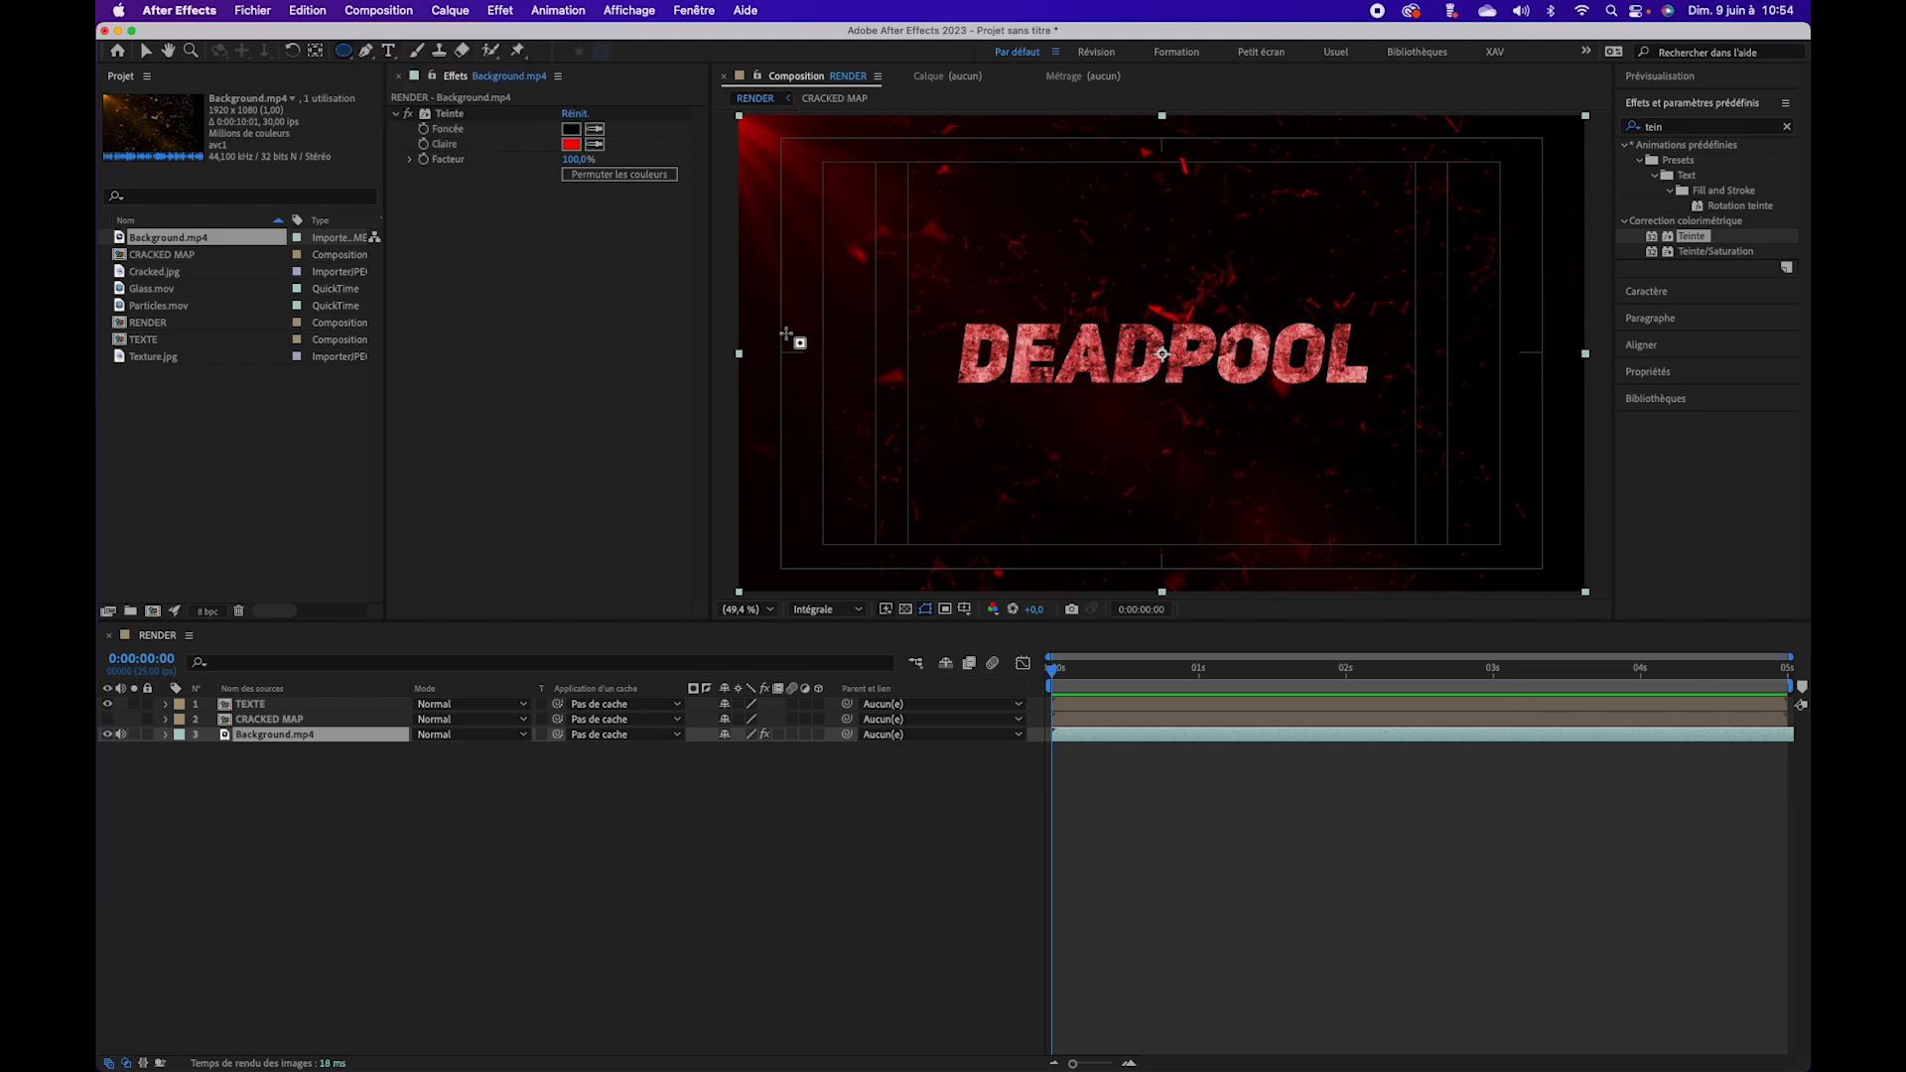
pyautogui.doubleClick(343, 50)
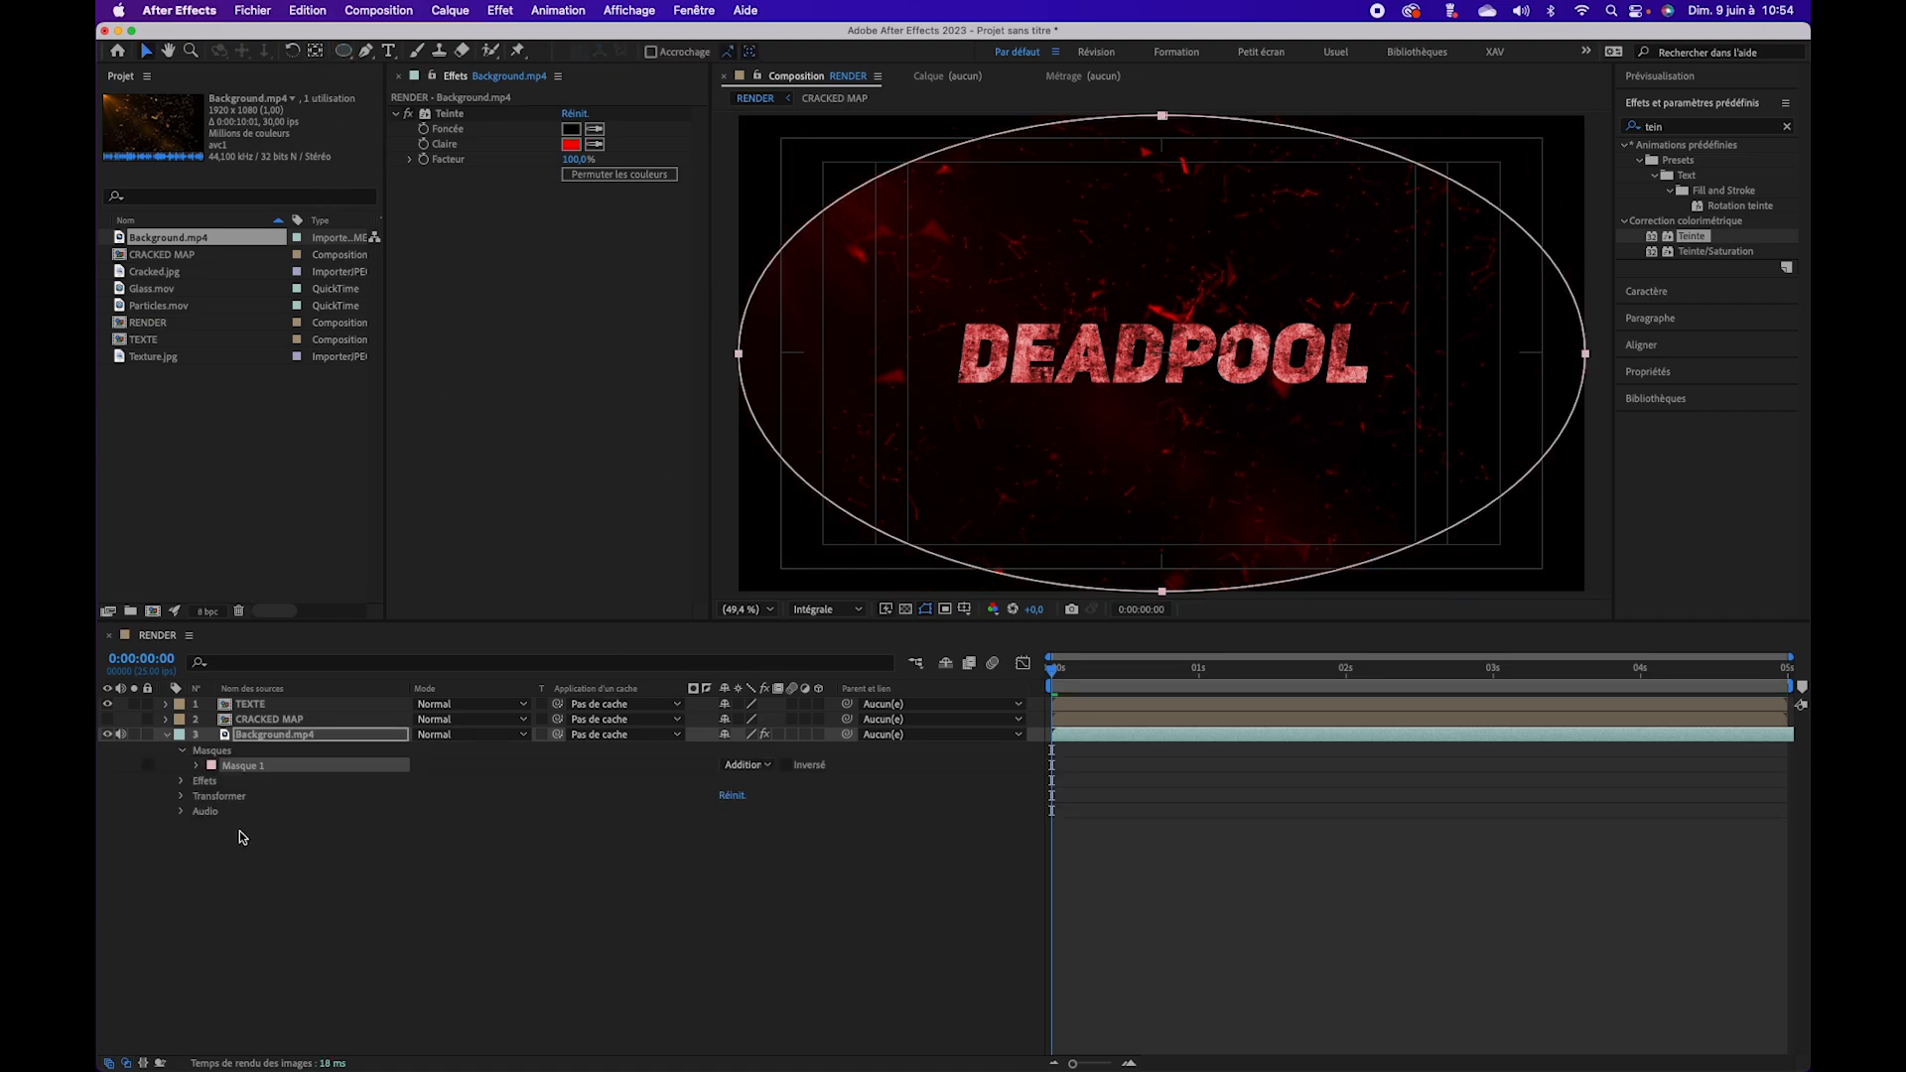
pyautogui.click(198, 766)
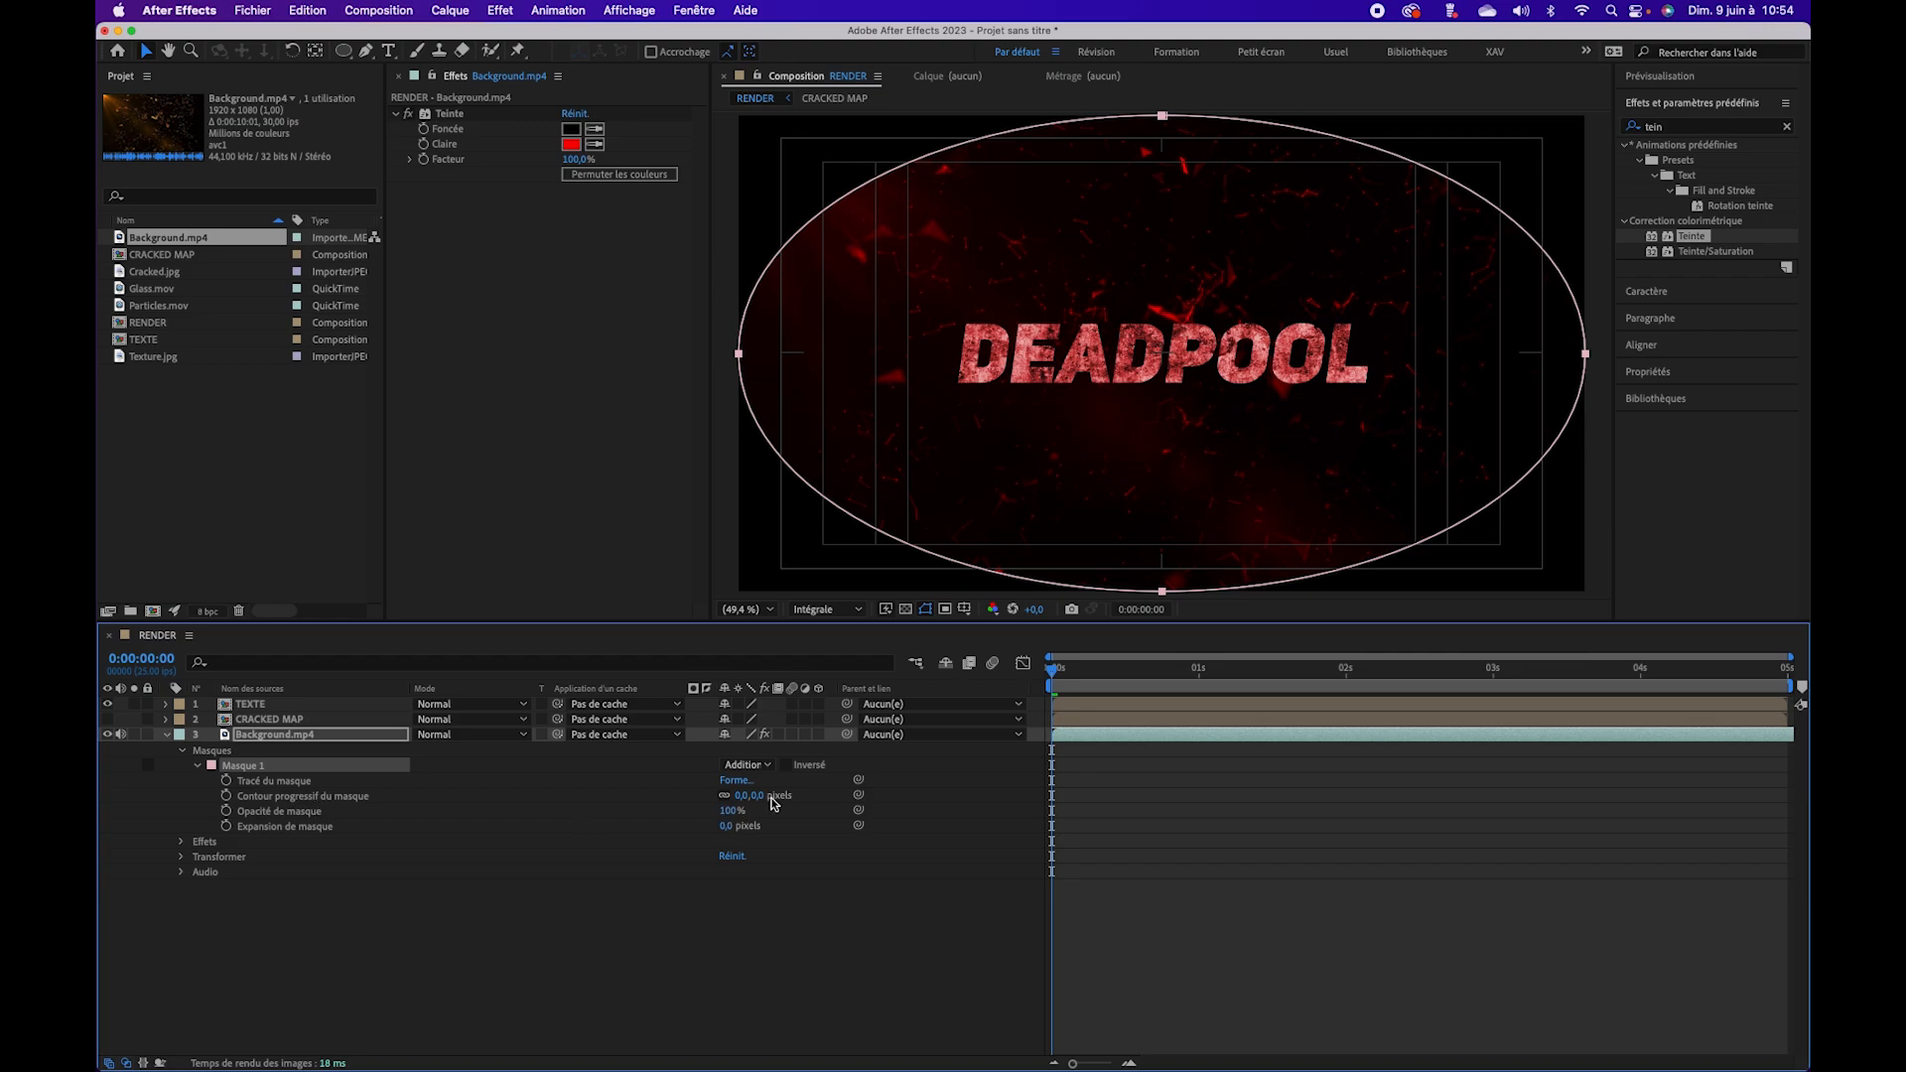
pyautogui.moveTo(754, 796); pyautogui.dragTo(895, 799)
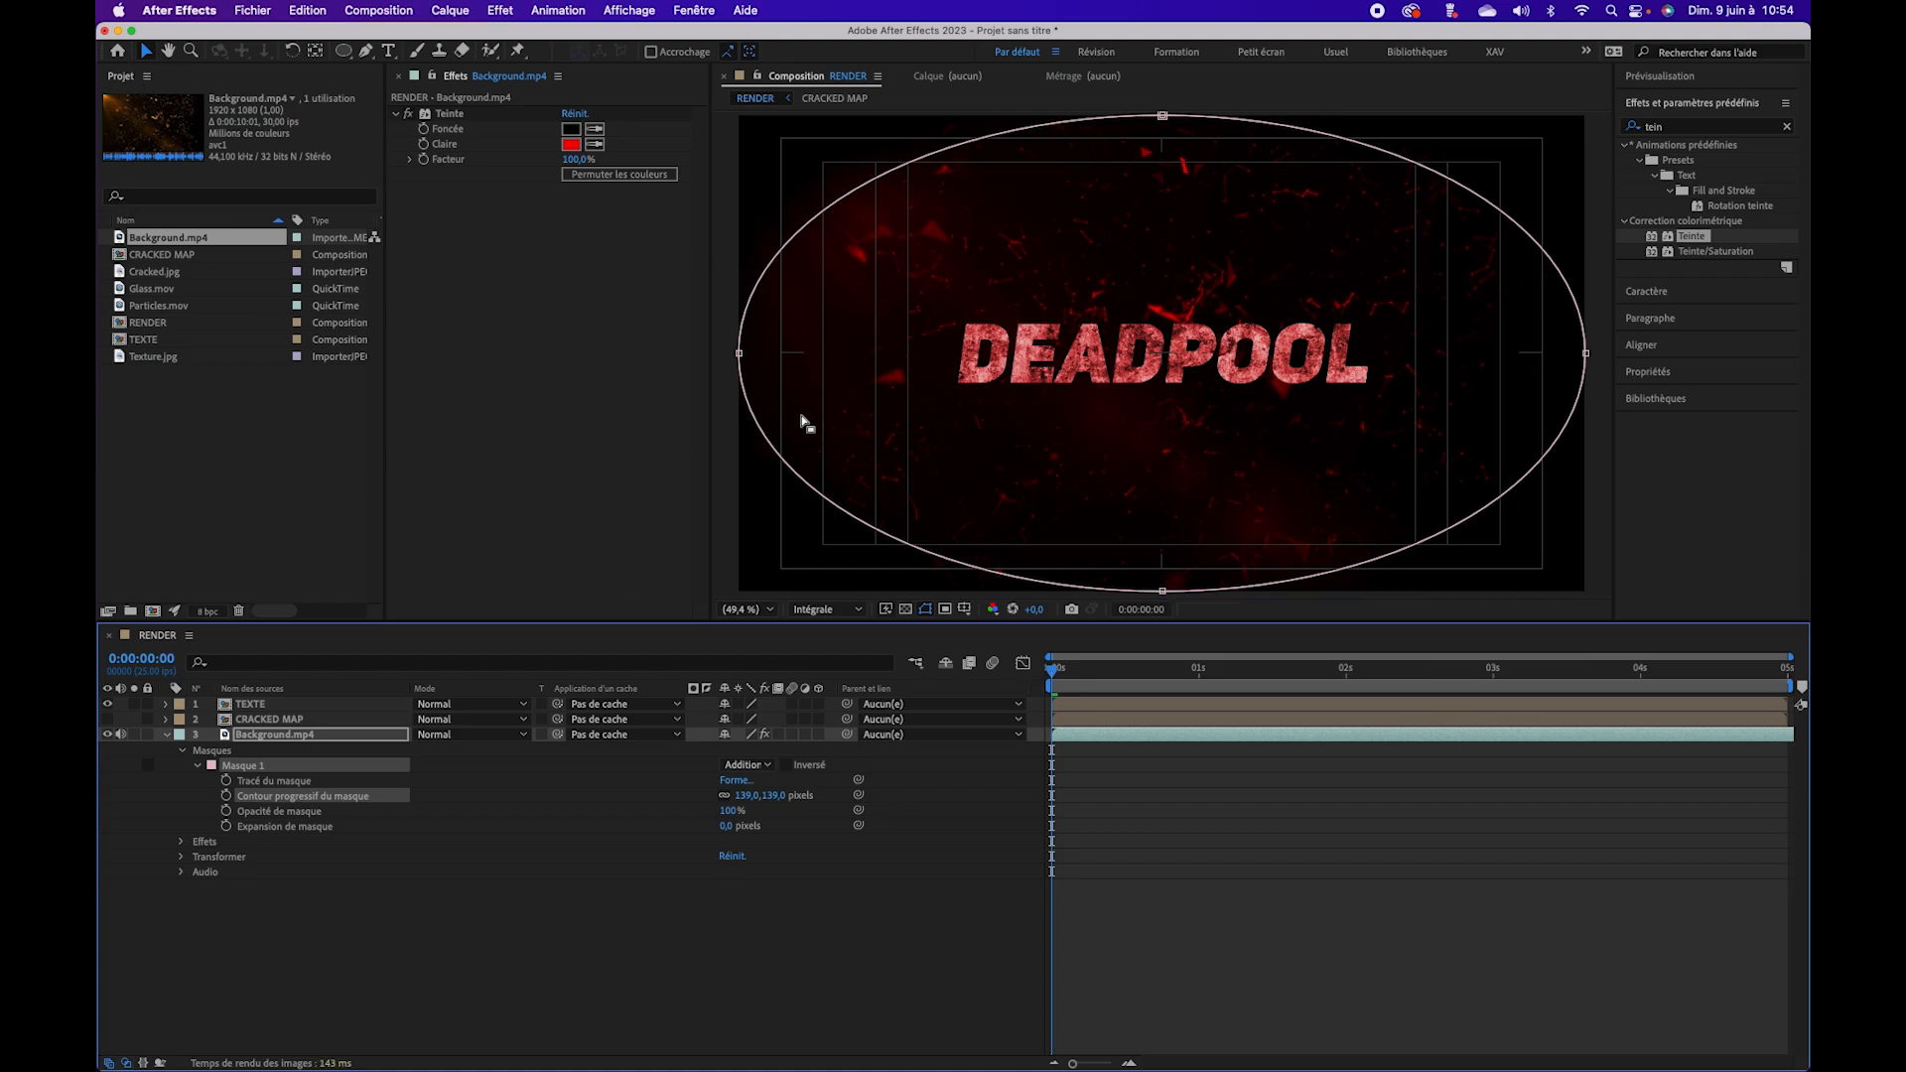
# Step: Pull the ellipse mask's four points slightly inward and increase its feather to 173 pixels
pyautogui.moveTo(740, 353); pyautogui.dragTo(754, 354)
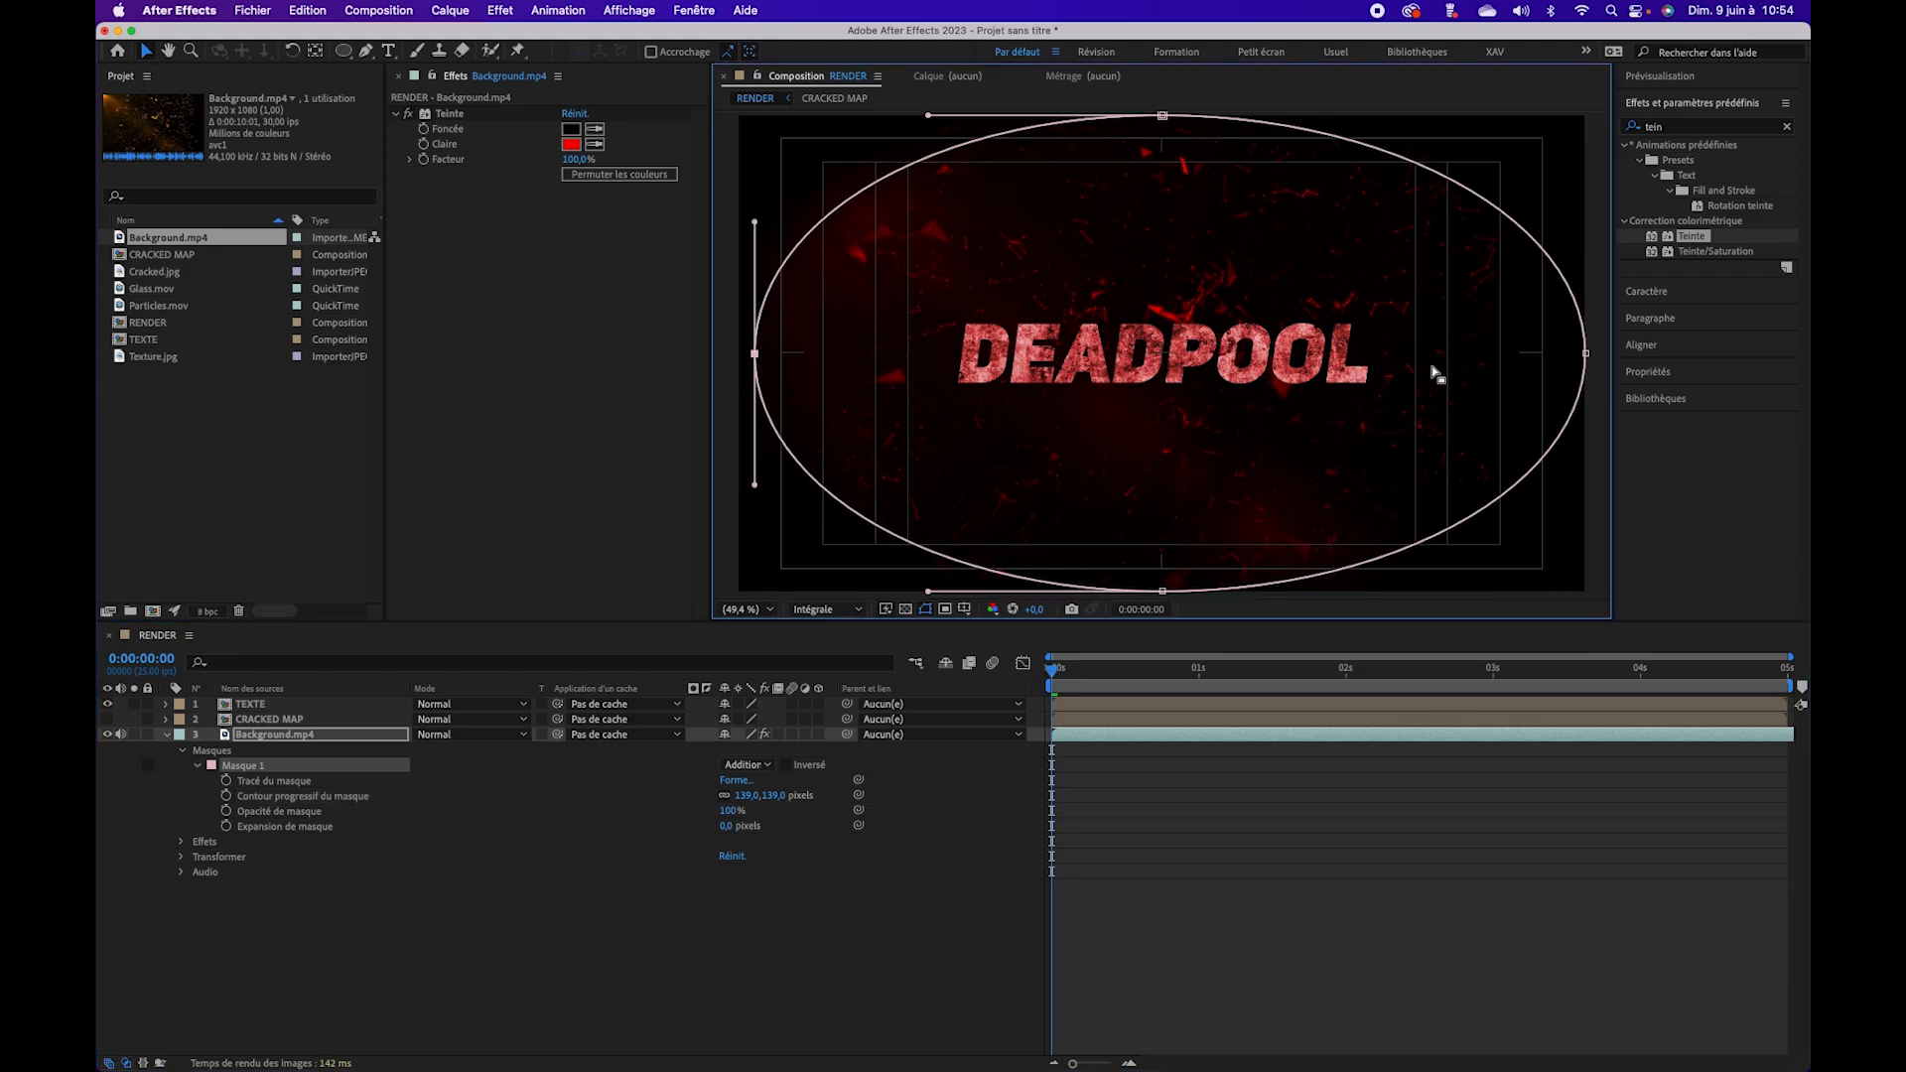
pyautogui.moveTo(1586, 354); pyautogui.dragTo(1567, 354)
pyautogui.click(1163, 117)
pyautogui.moveTo(1163, 116); pyautogui.dragTo(1162, 122)
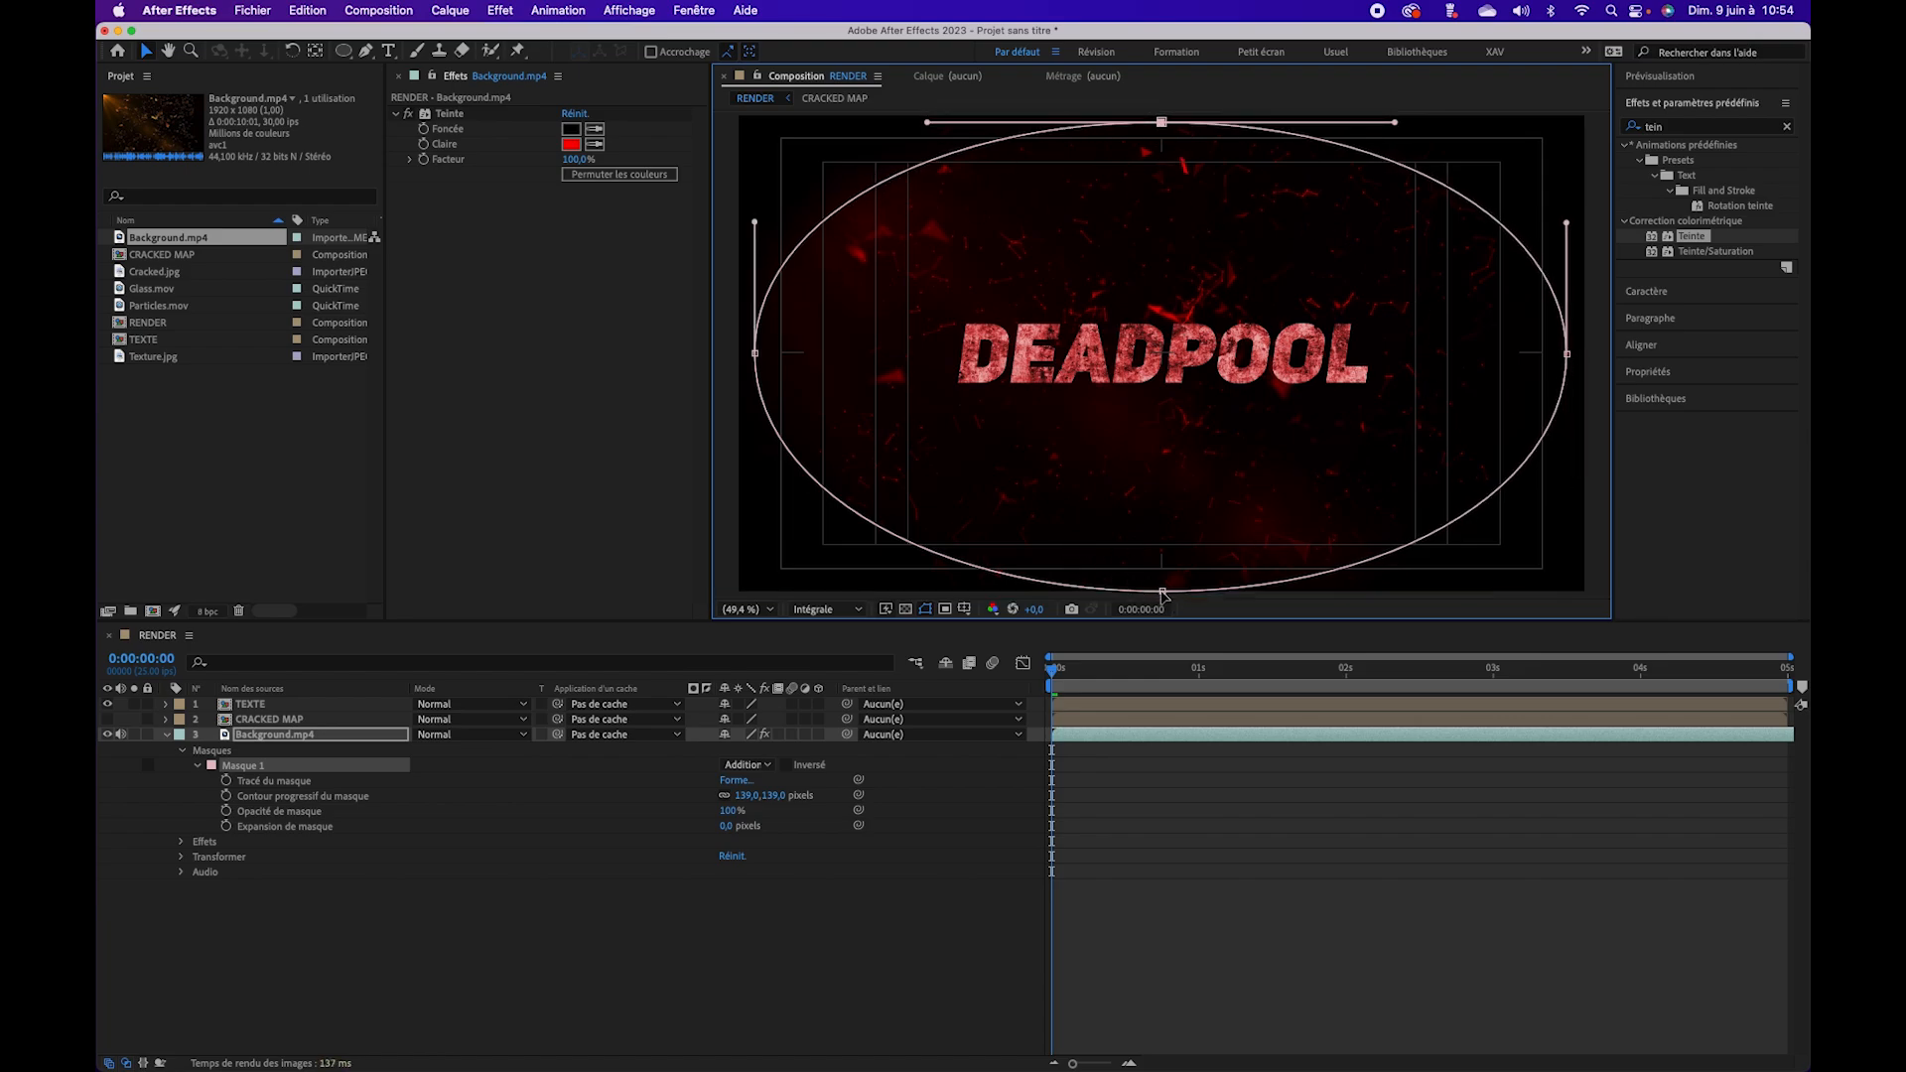
pyautogui.moveTo(1162, 593); pyautogui.dragTo(1164, 585)
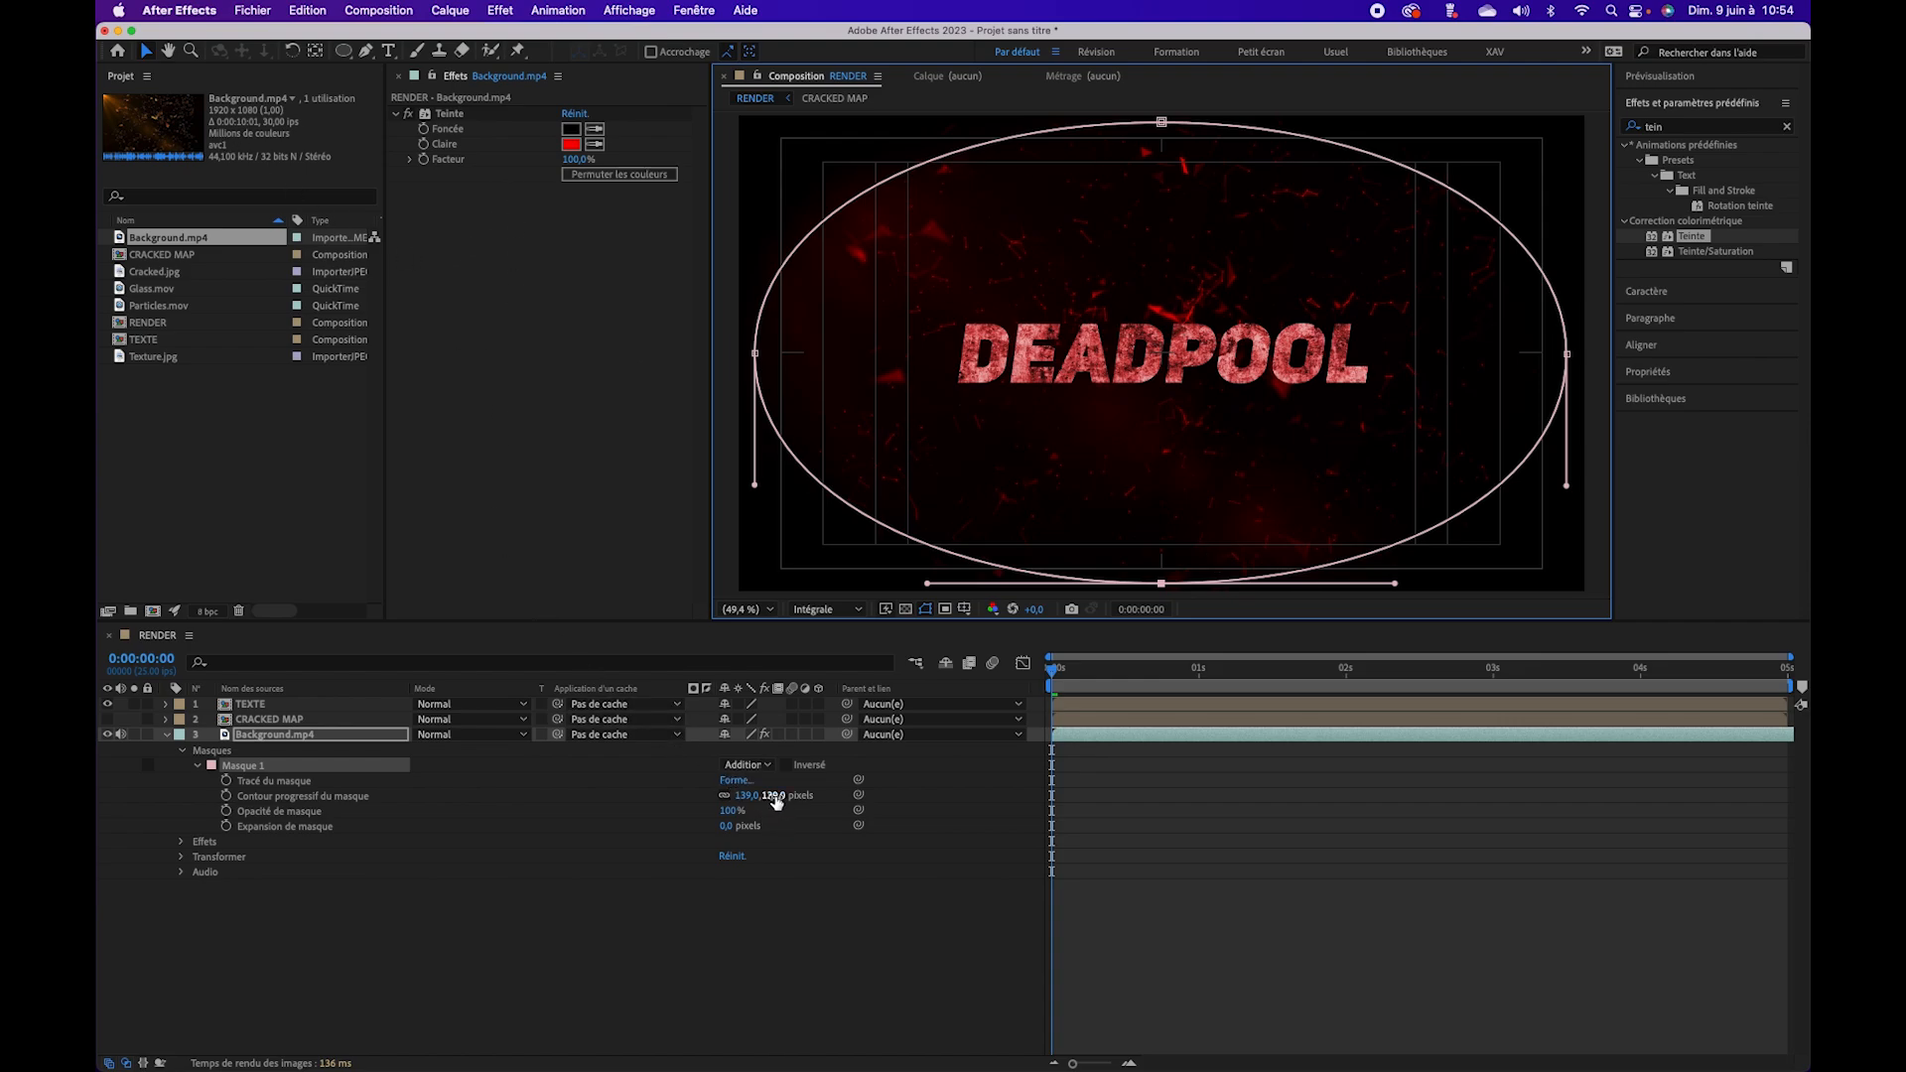
pyautogui.moveTo(776, 801); pyautogui.dragTo(792, 795)
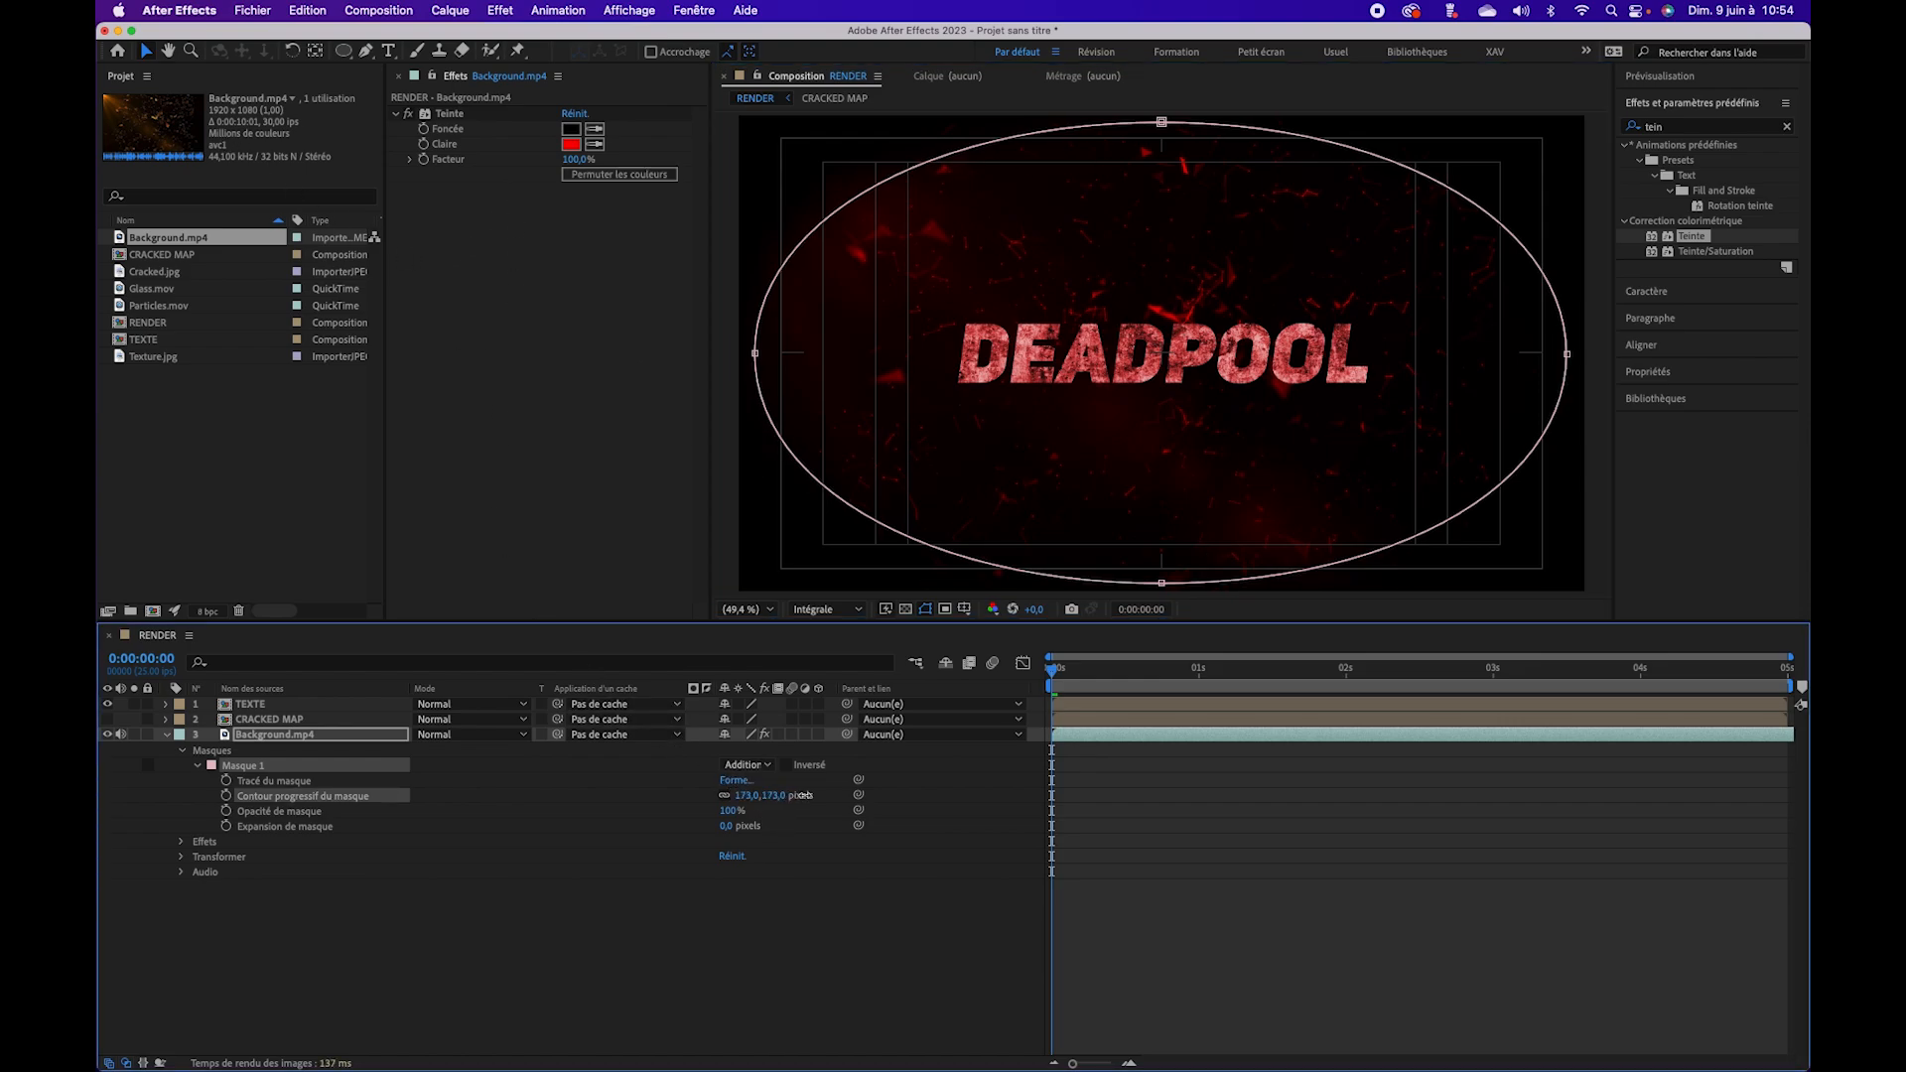
# Step: Check the feathered mask edge against the transparency grid, restore the black backdrop, and collapse the Background.mp4 layer
pyautogui.click(905, 608)
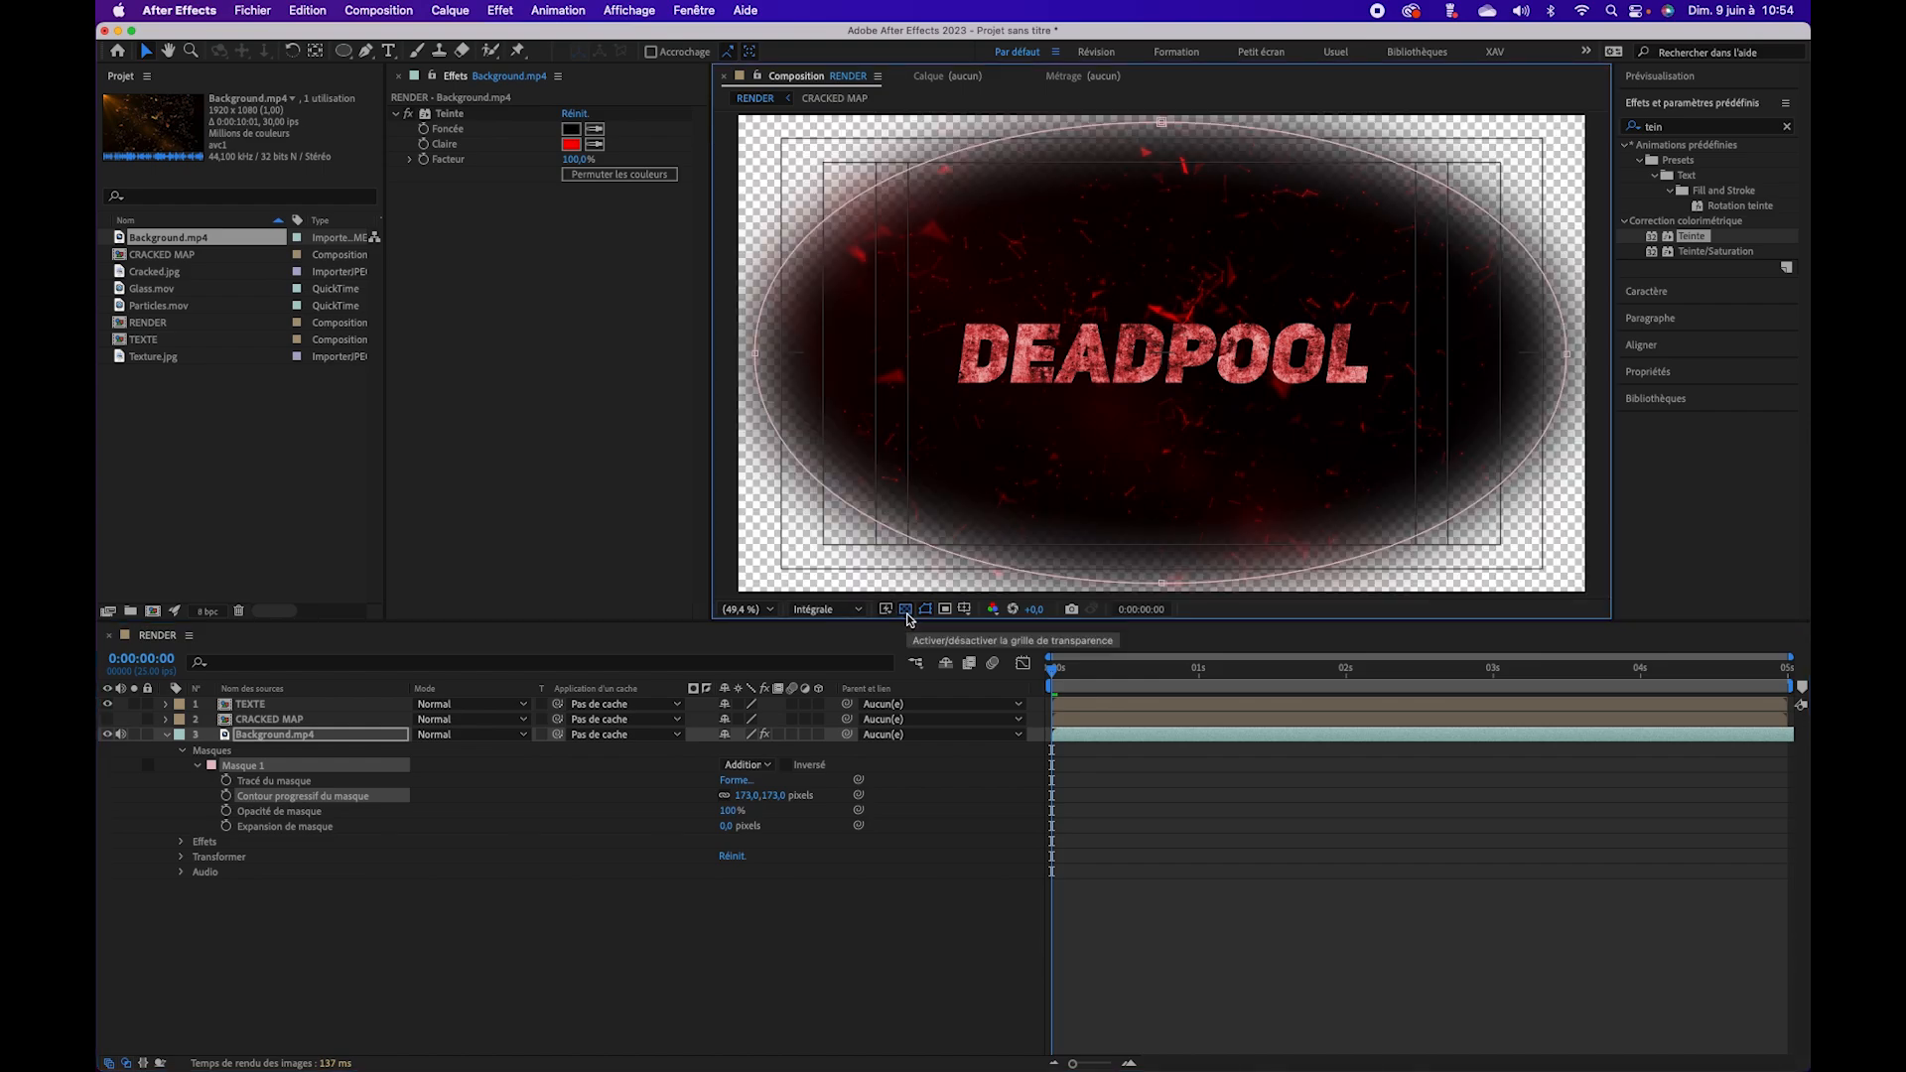
pyautogui.click(906, 615)
pyautogui.click(906, 615)
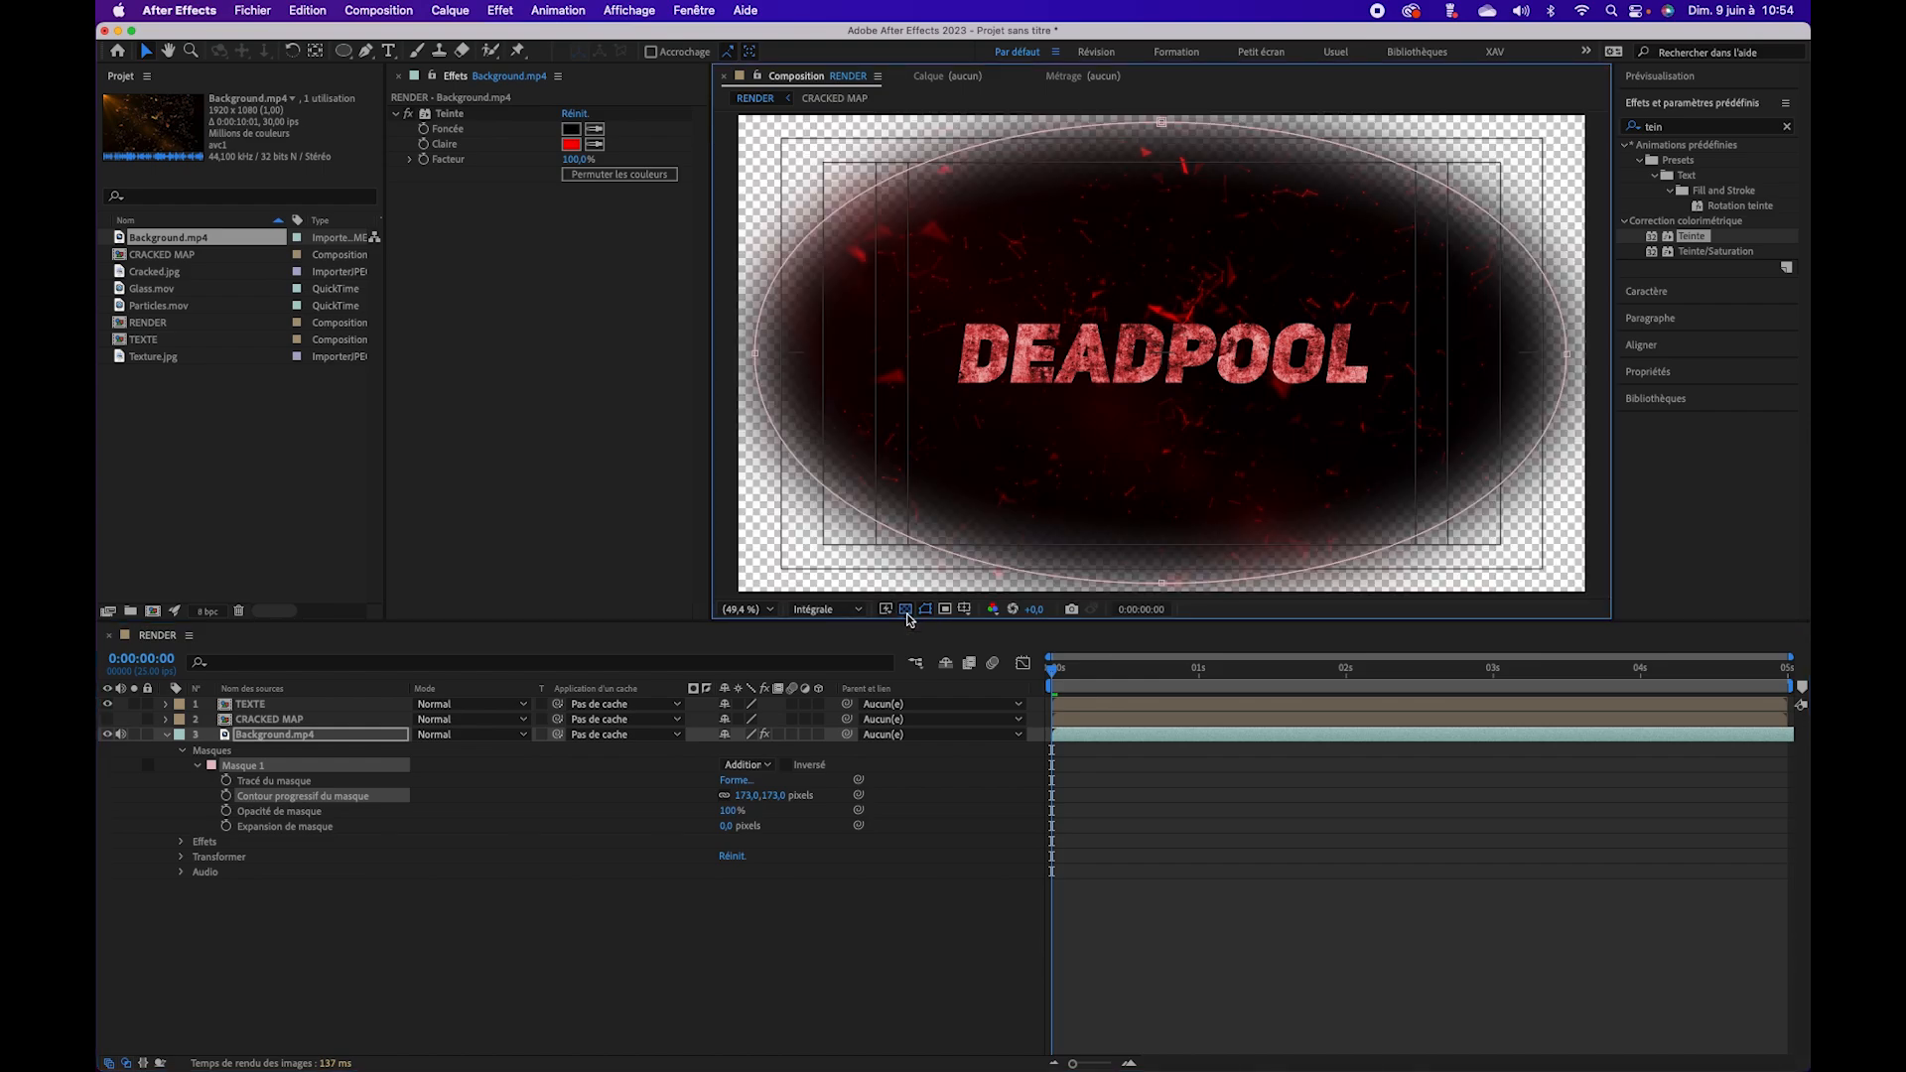
pyautogui.click(906, 614)
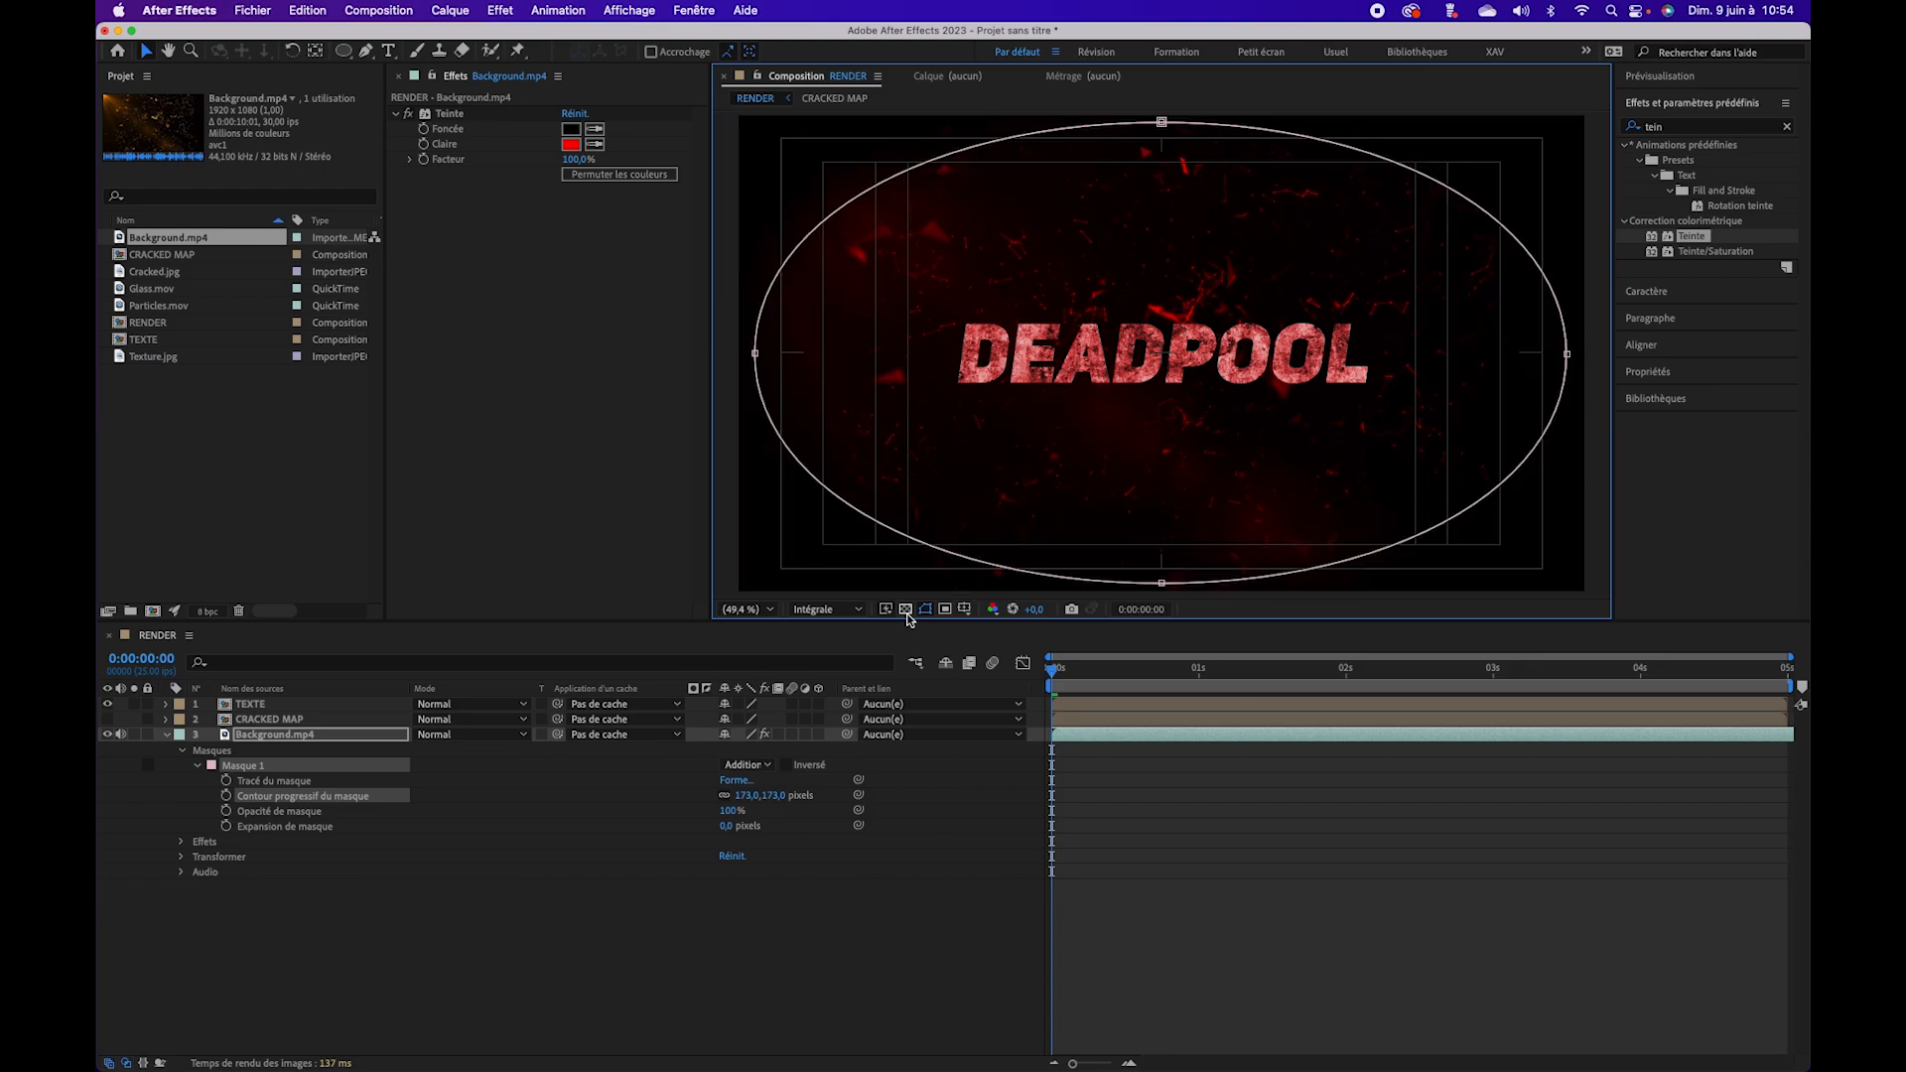
pyautogui.click(388, 976)
pyautogui.click(288, 736)
pyautogui.click(167, 735)
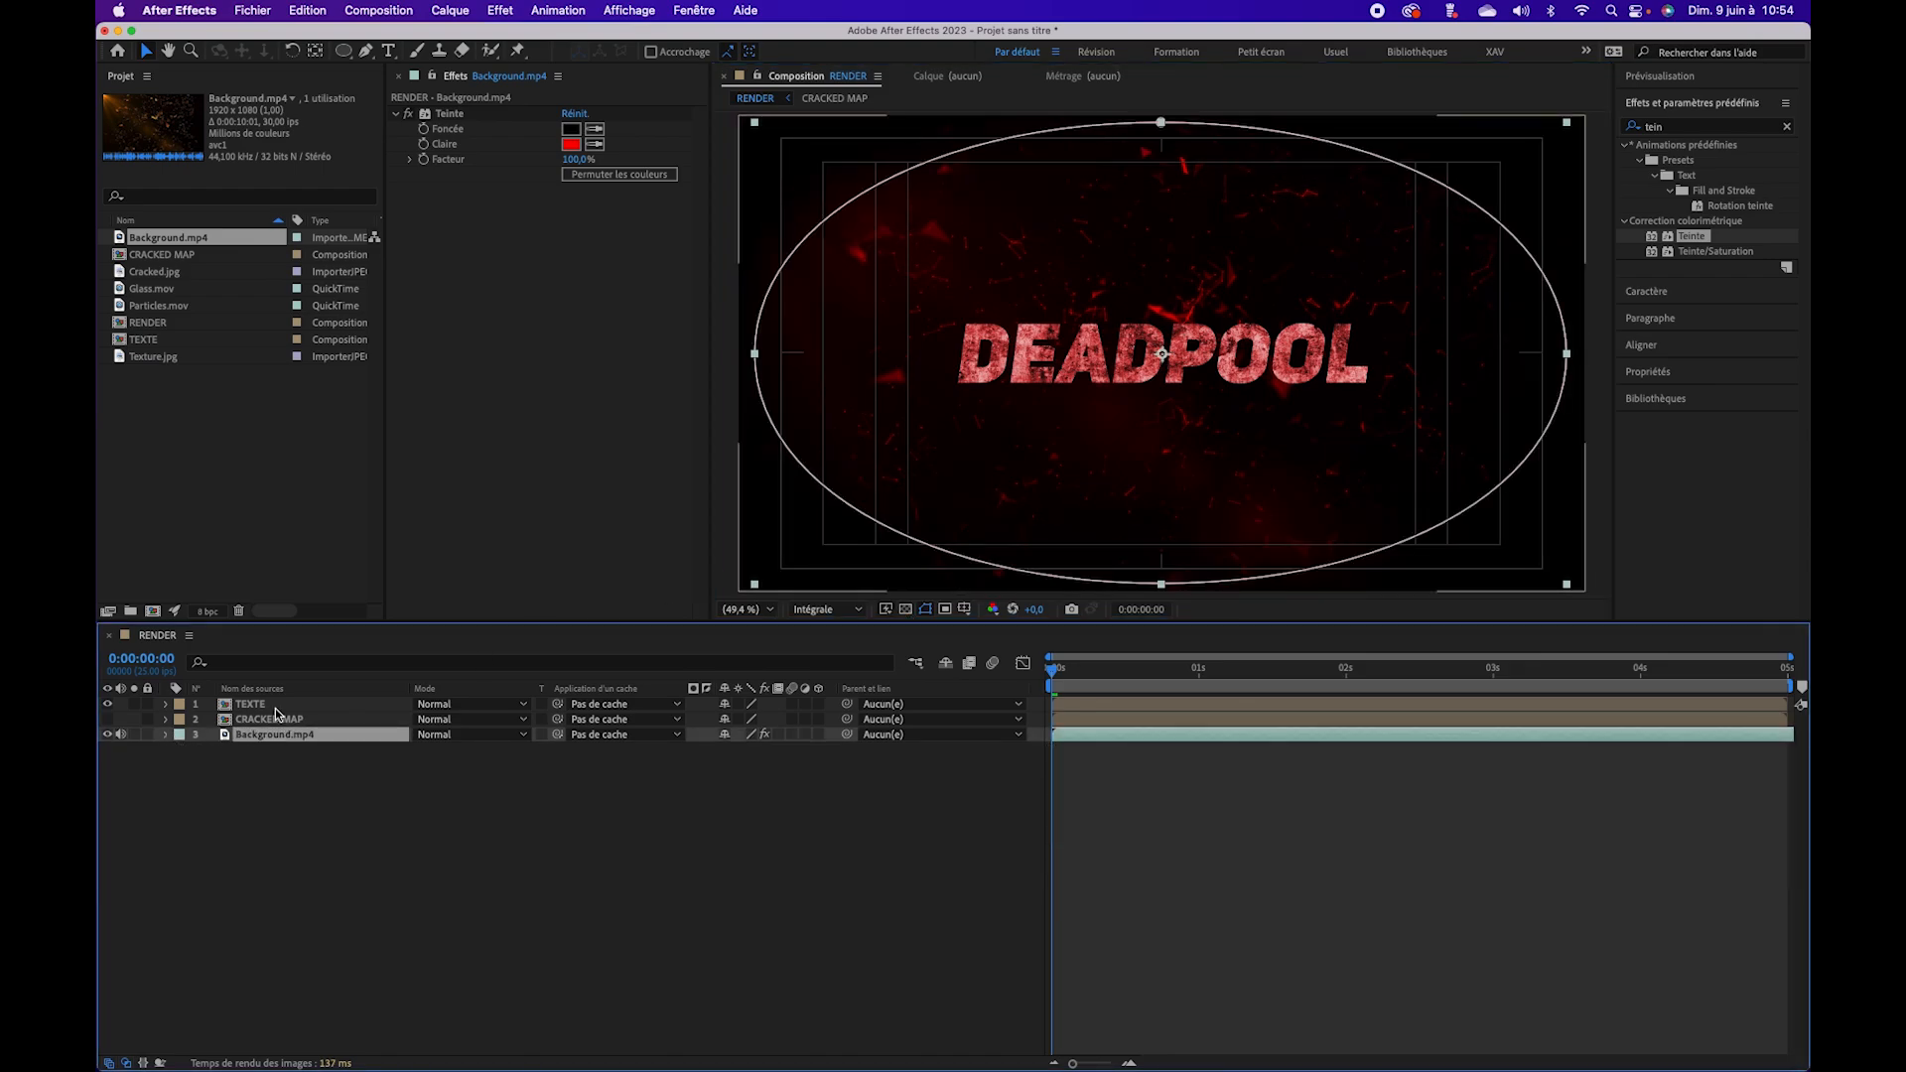
# Step: Animate the TEXTE layer's scale from 0% at the first frame to 100% at 0:00:00:11
pyautogui.click(276, 707)
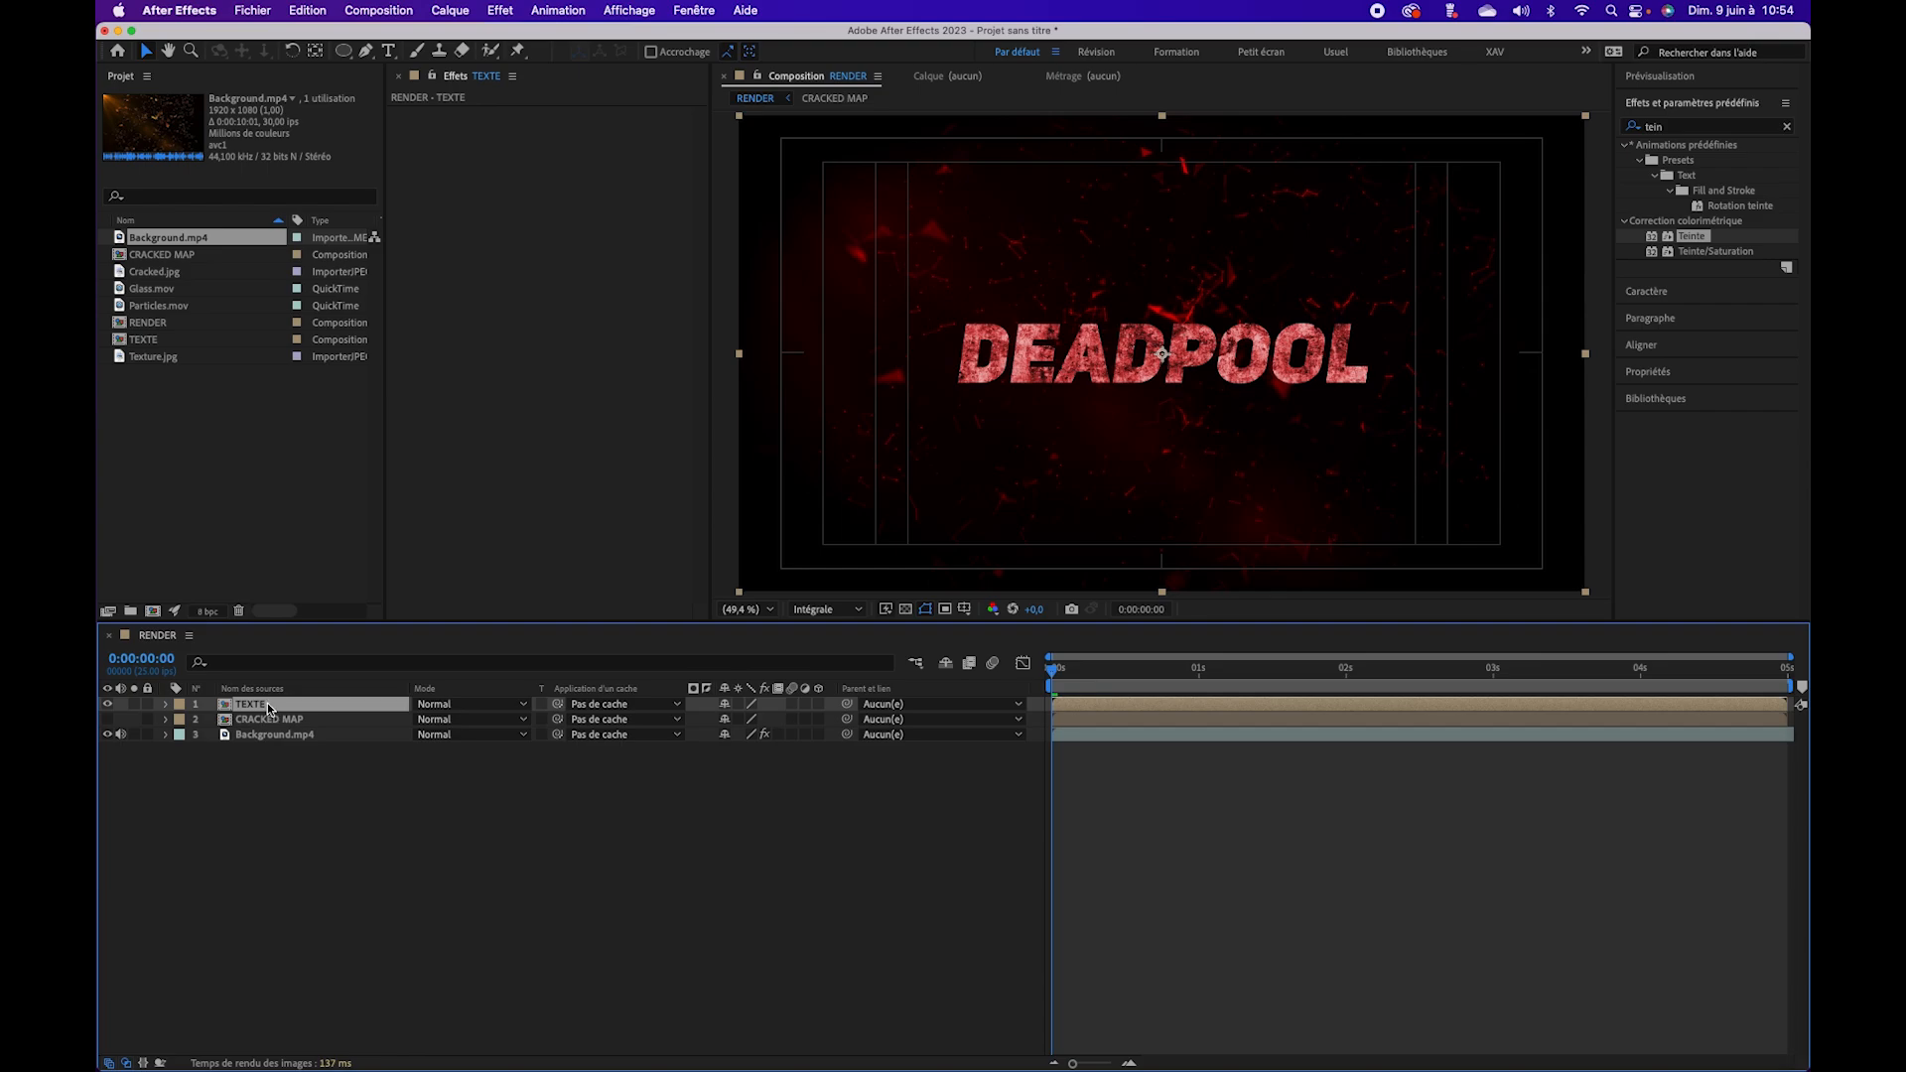
pyautogui.press('s')
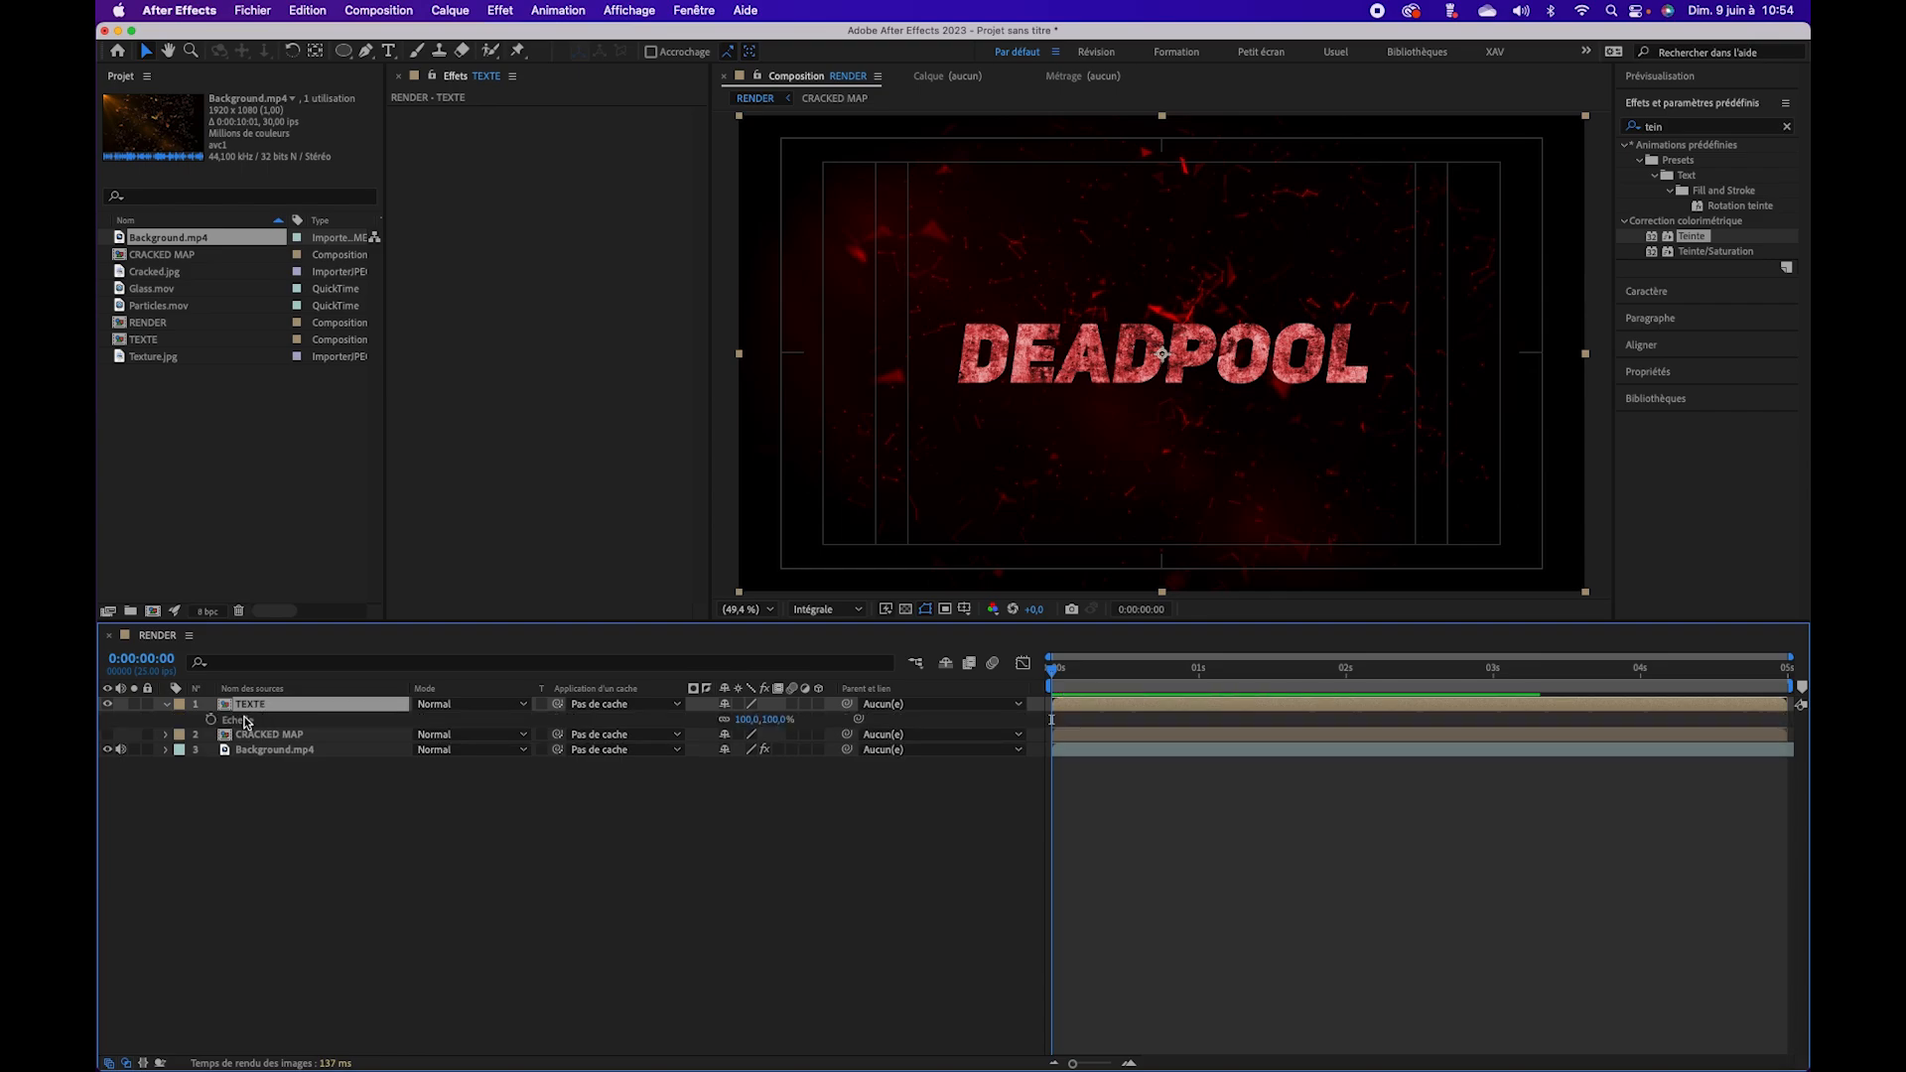
pyautogui.click(211, 719)
pyautogui.moveTo(1063, 675); pyautogui.dragTo(1117, 675)
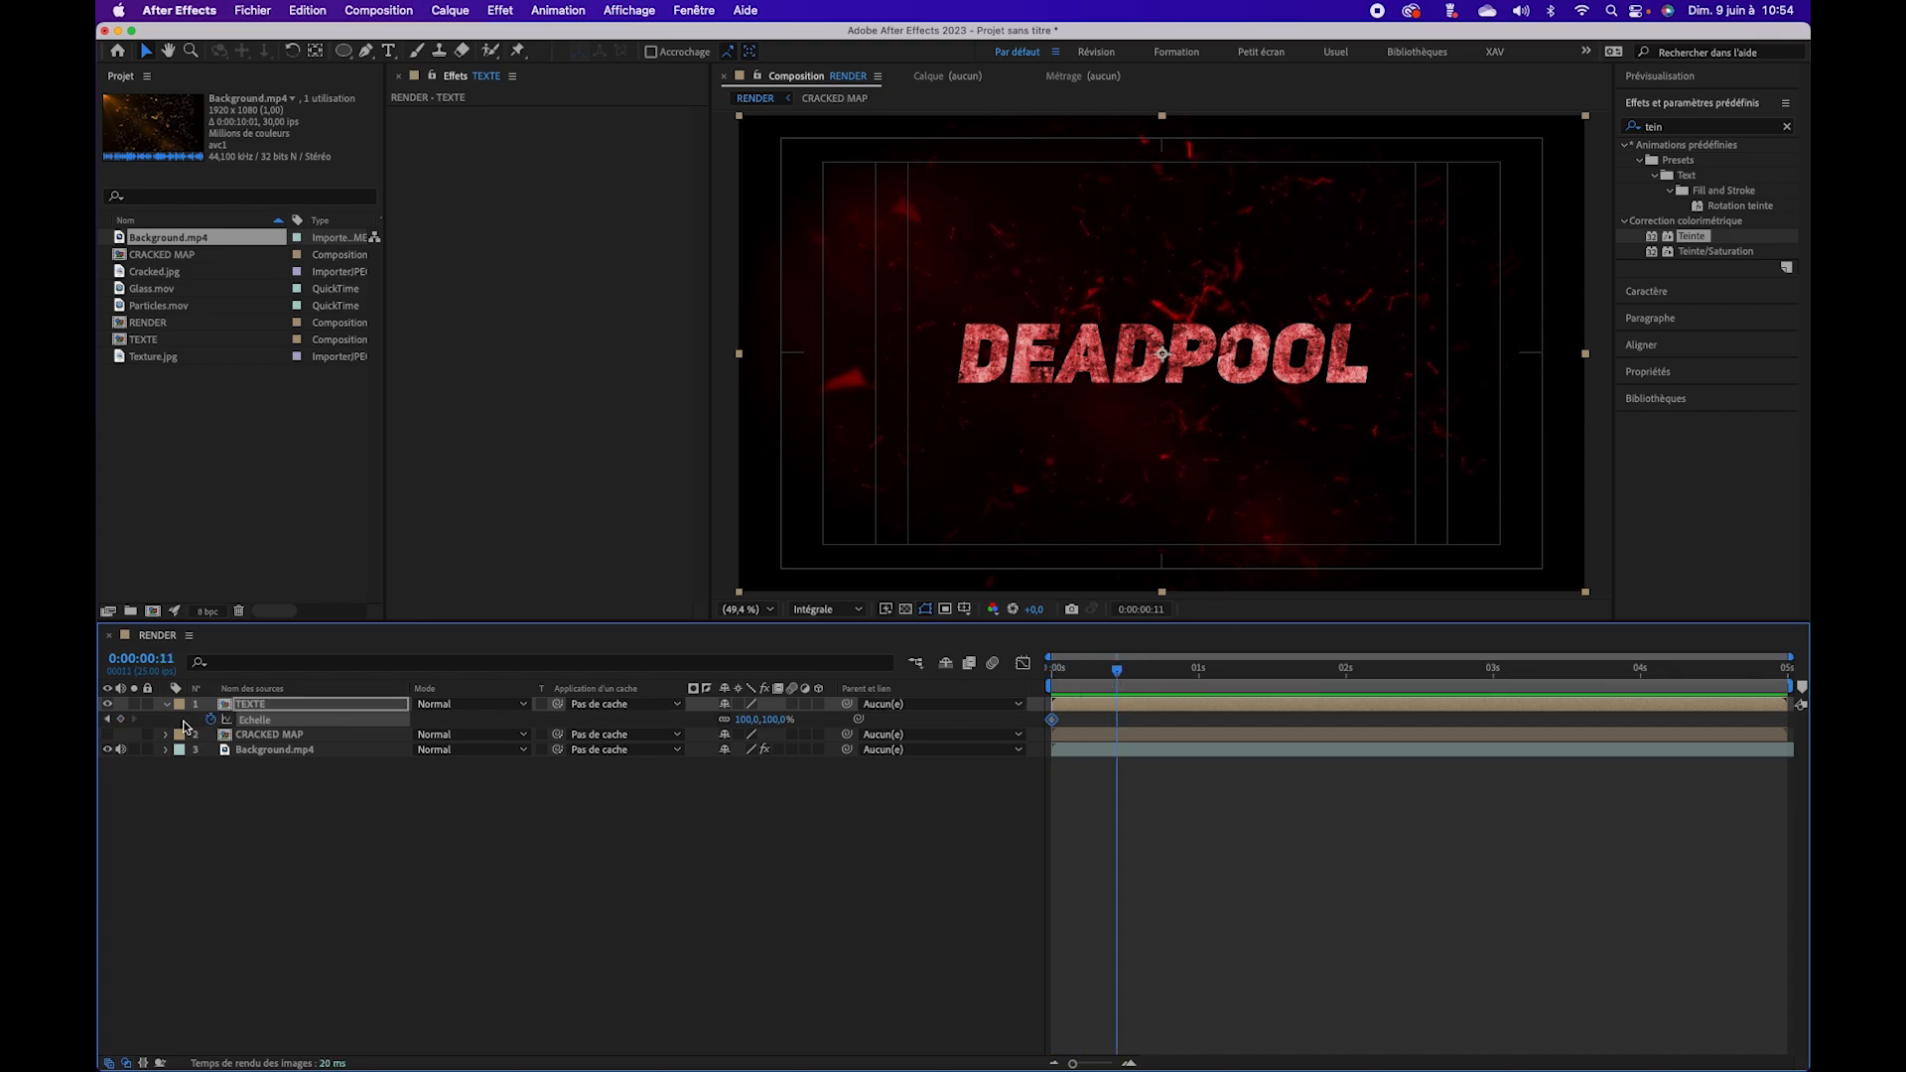
pyautogui.click(120, 719)
pyautogui.click(107, 719)
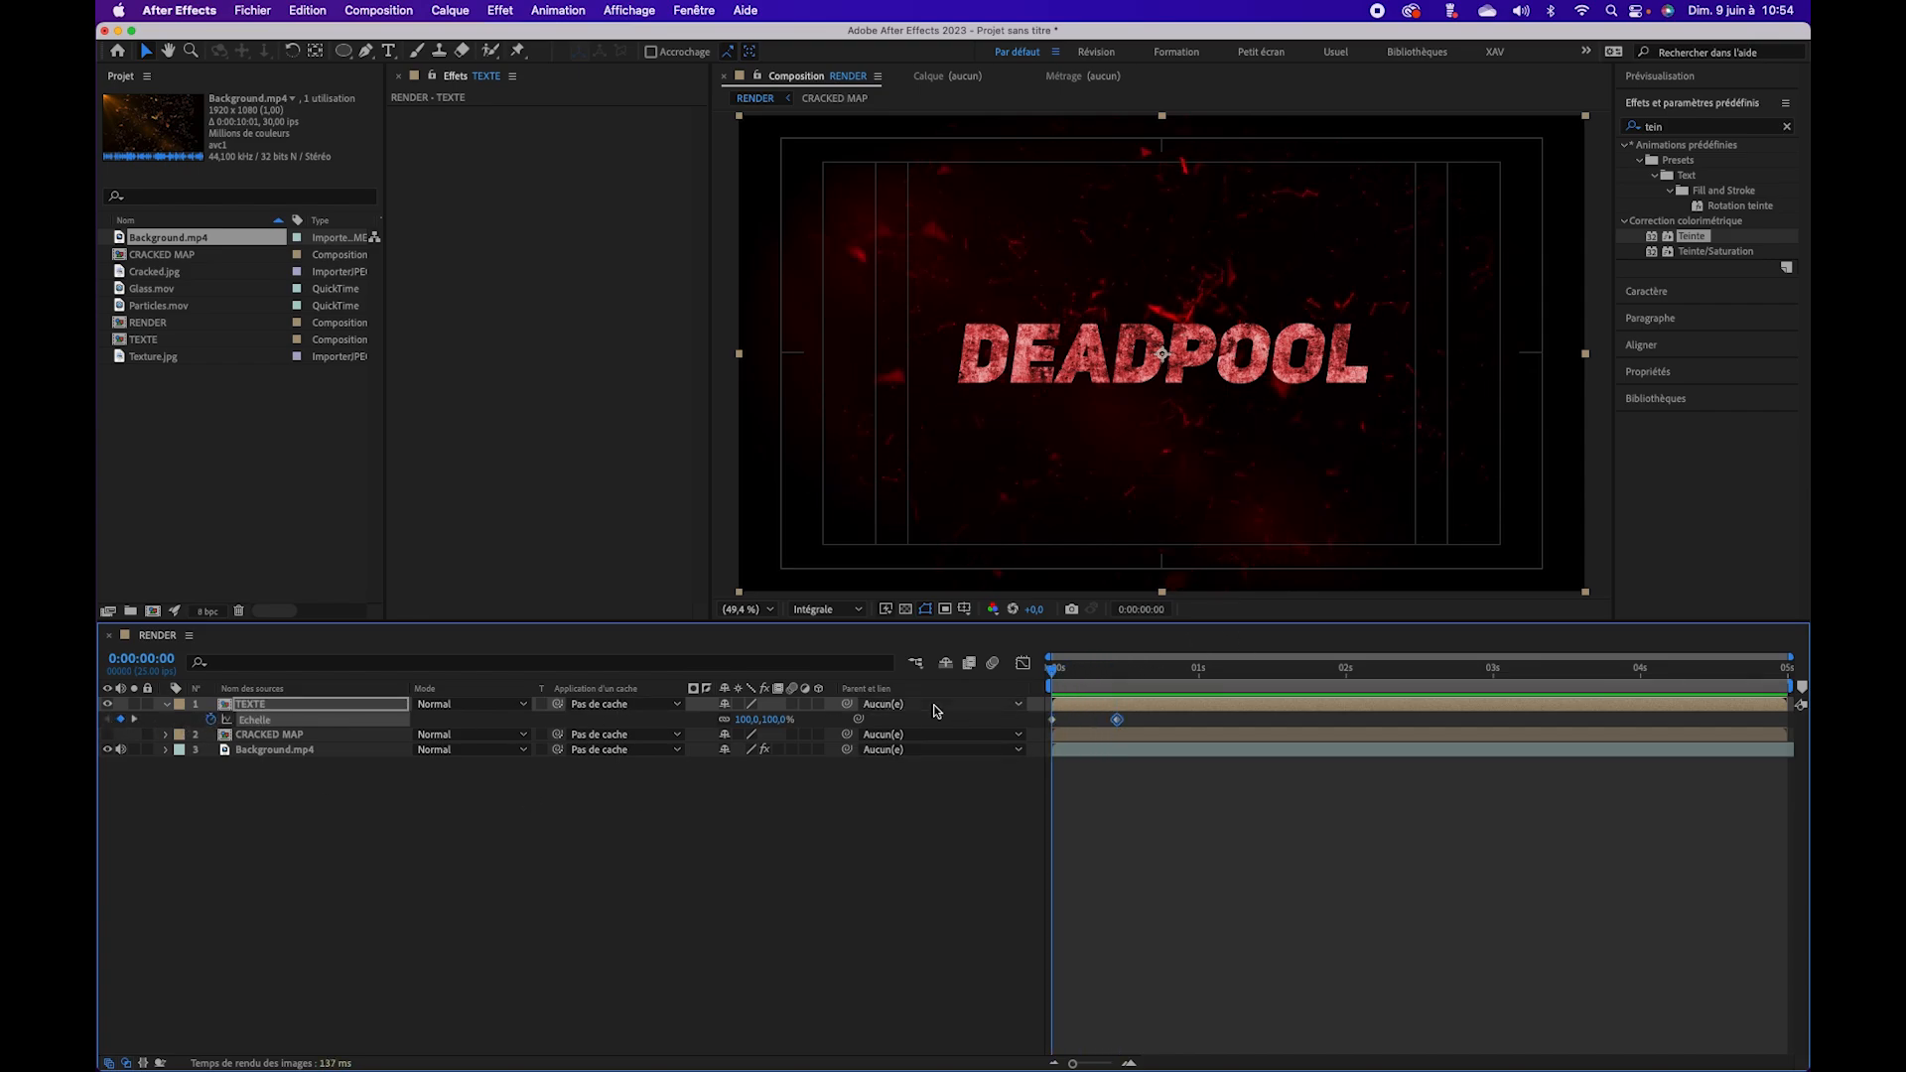
pyautogui.click(748, 721)
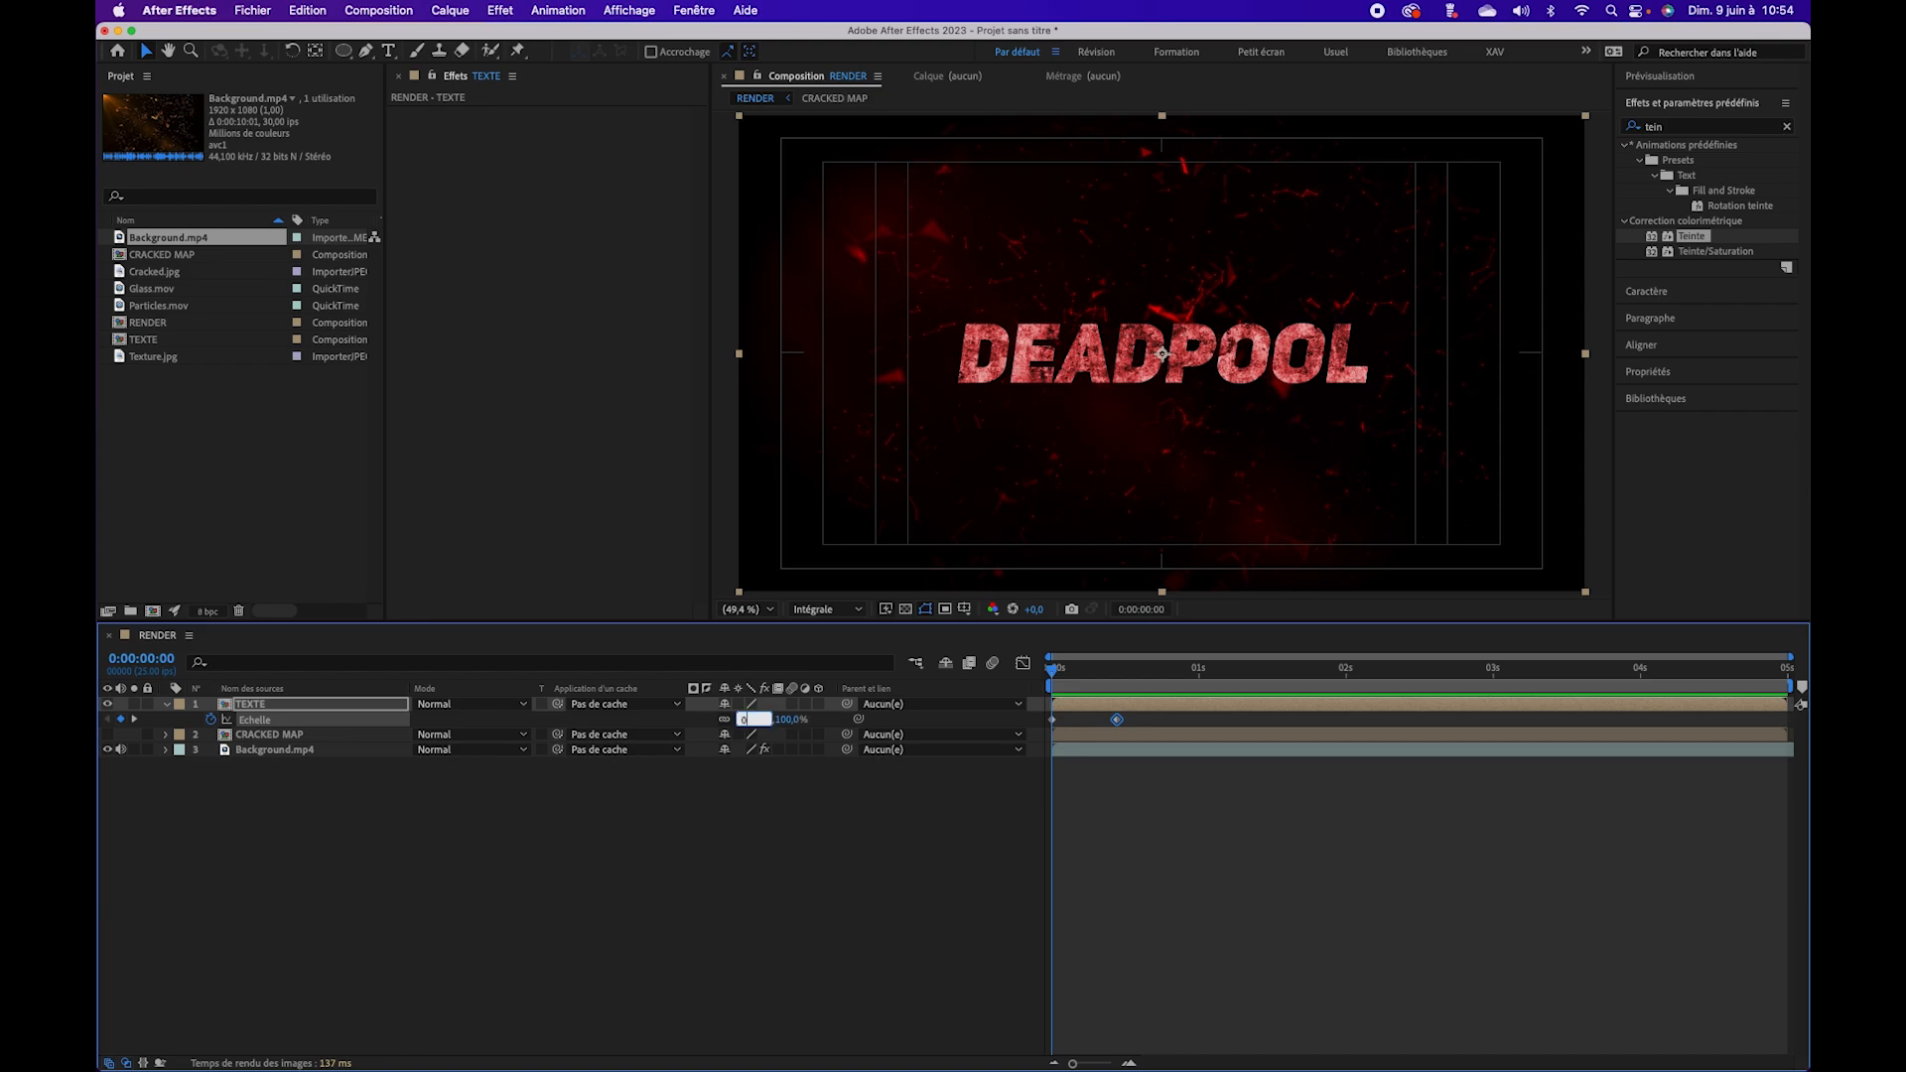
pyautogui.write('0')
pyautogui.press('Return')
# Step: Add a 110% Scale keyframe to the TEXTE layer at 0:00:02:00
pyautogui.moveTo(1063, 675); pyautogui.dragTo(1348, 701)
pyautogui.click(781, 721)
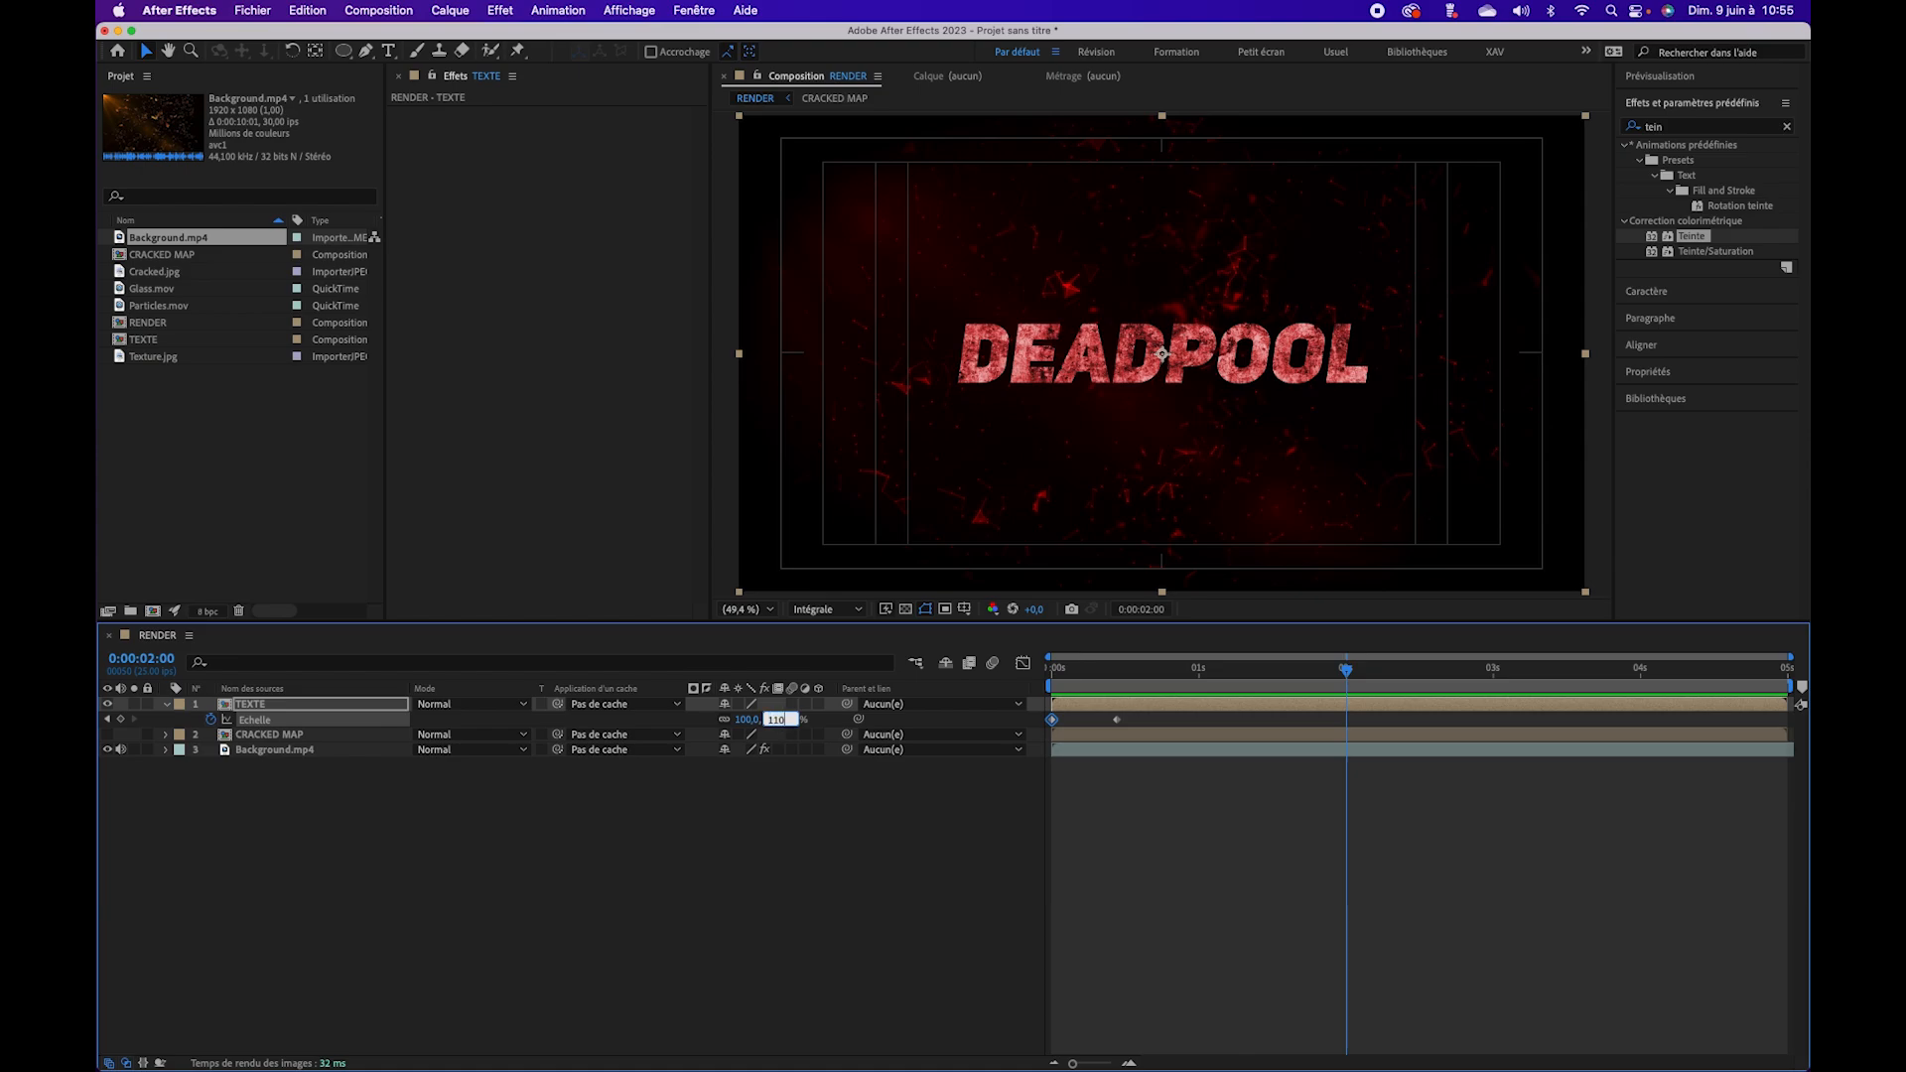
pyautogui.write('110')
pyautogui.press('Return')
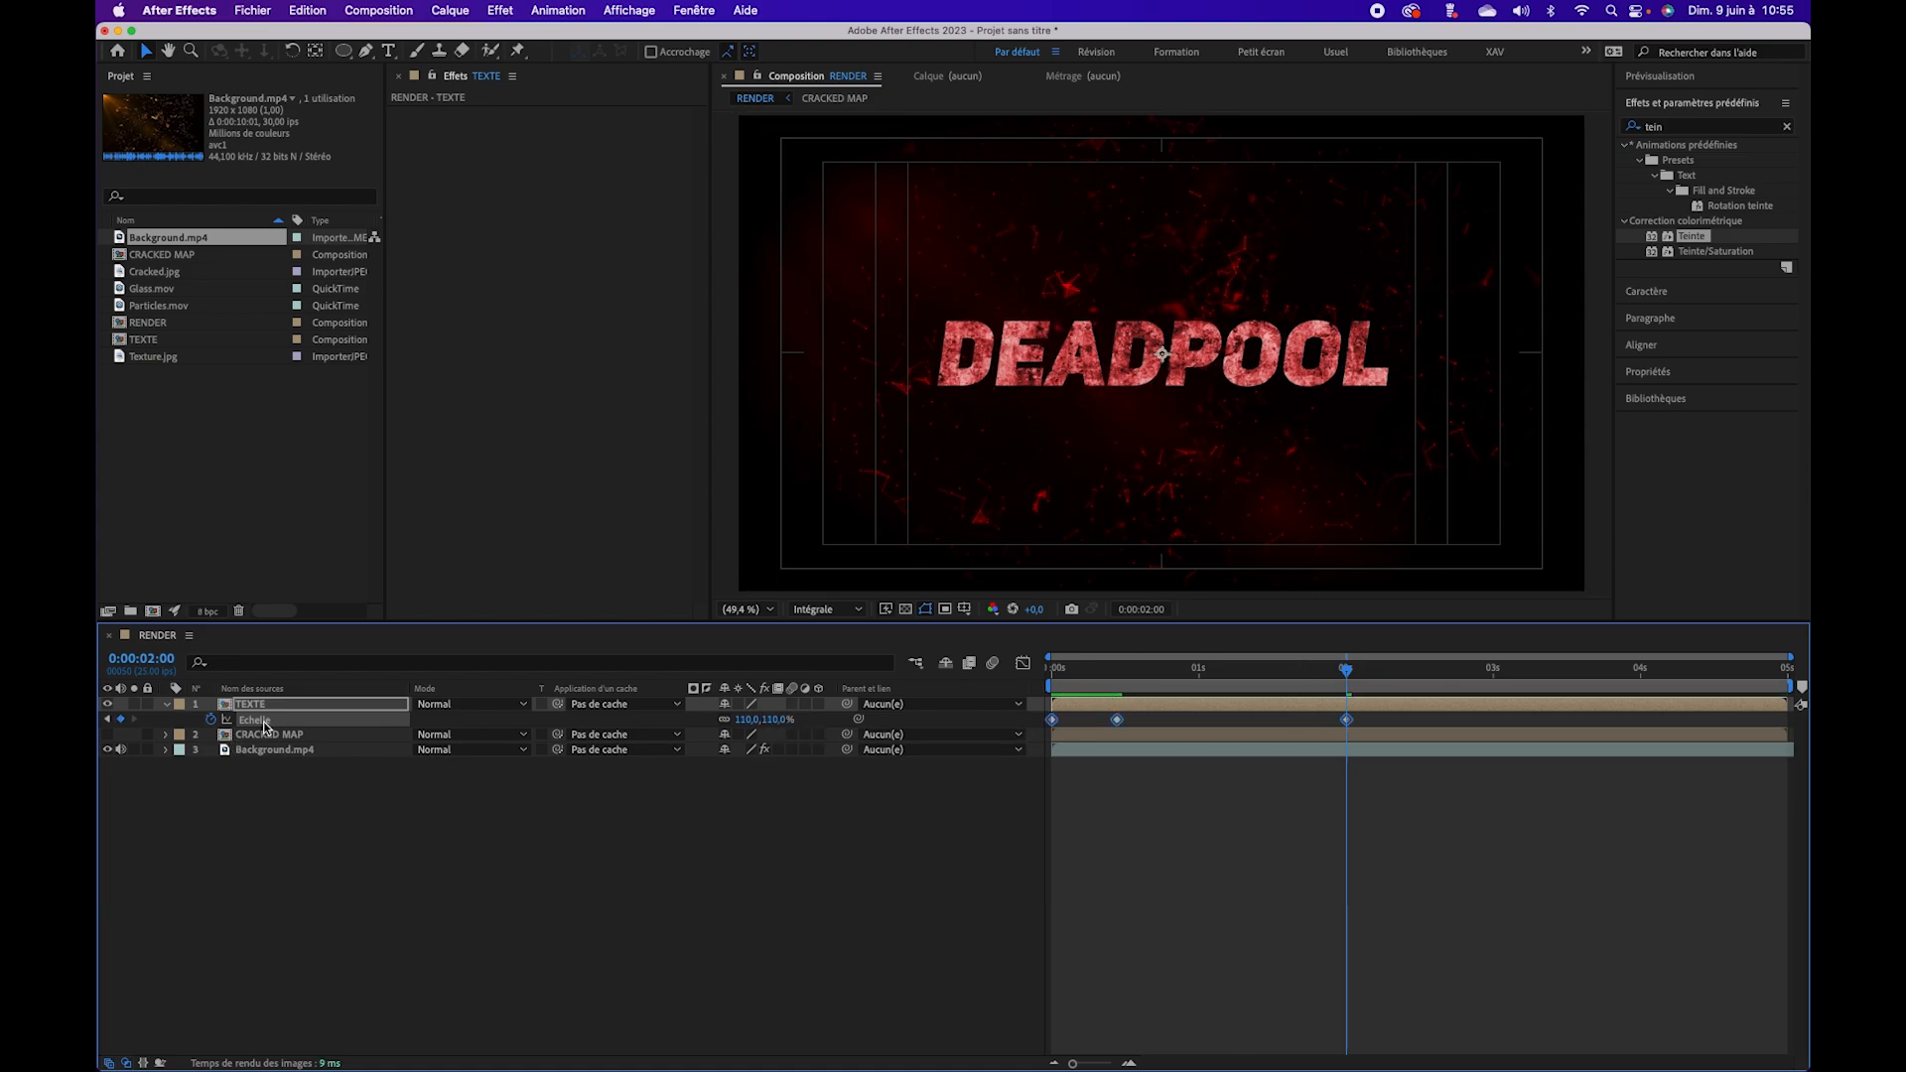
# Step: Apply the Lissage de vitesse easing to all three of TEXTE's Scale keyframes
pyautogui.rightClick(1054, 720)
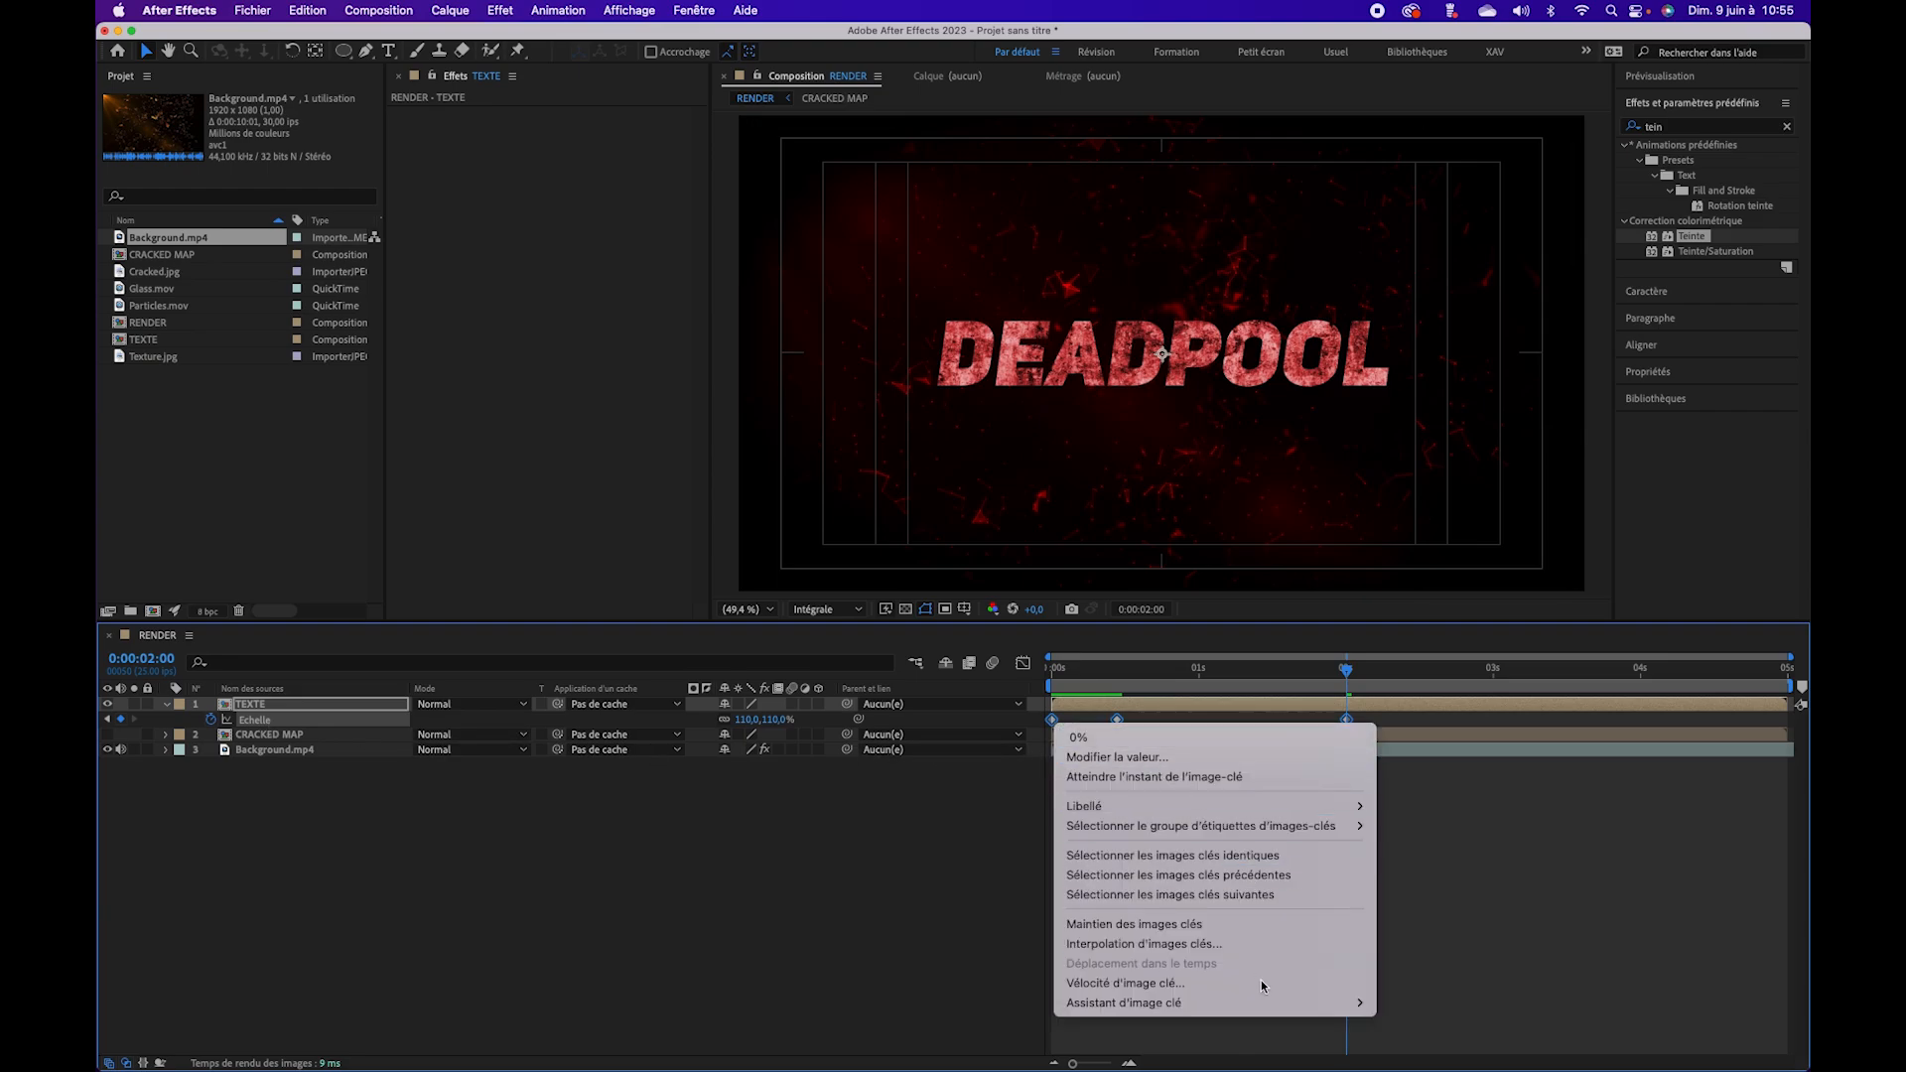
pyautogui.moveTo(1290, 1004)
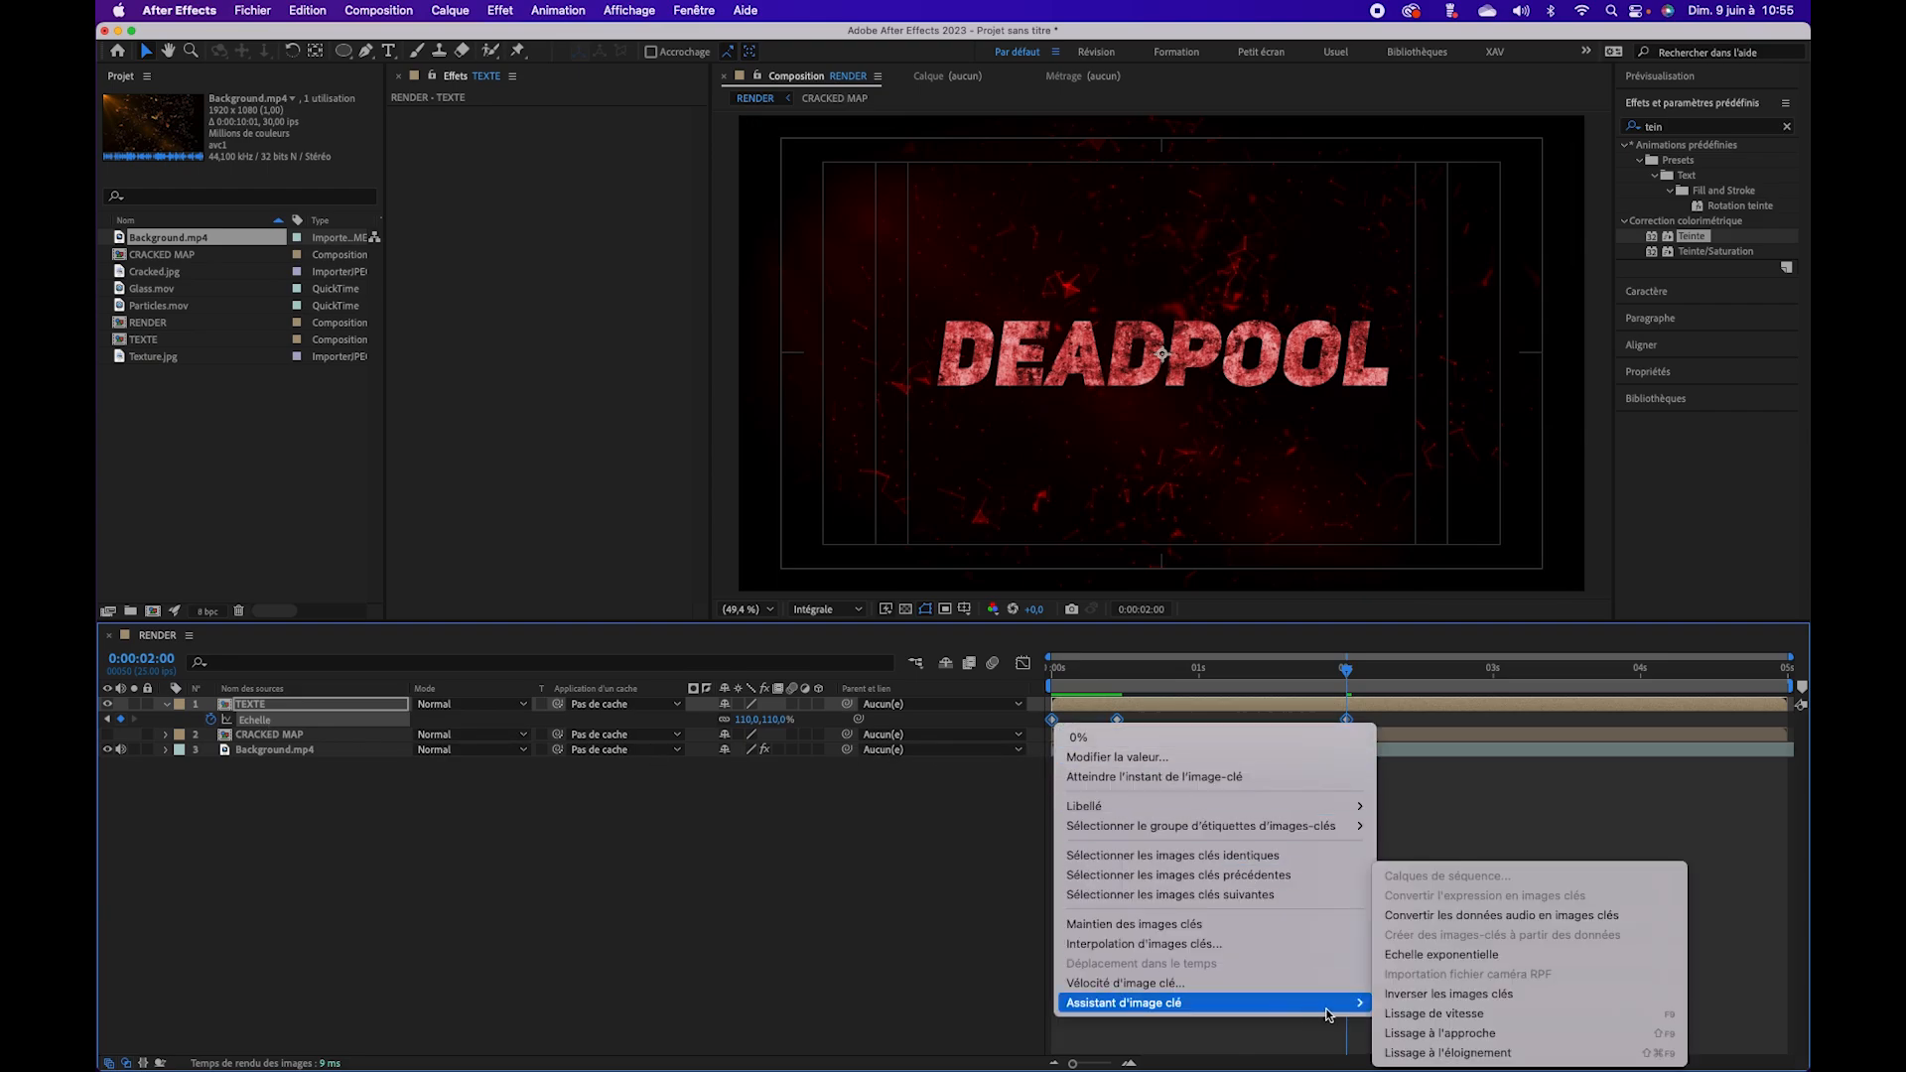
pyautogui.click(1425, 1014)
# Step: Lengthen the 100% Scale keyframe's incoming handle in the speed graph for a faster start, and preview the animation
pyautogui.click(1024, 665)
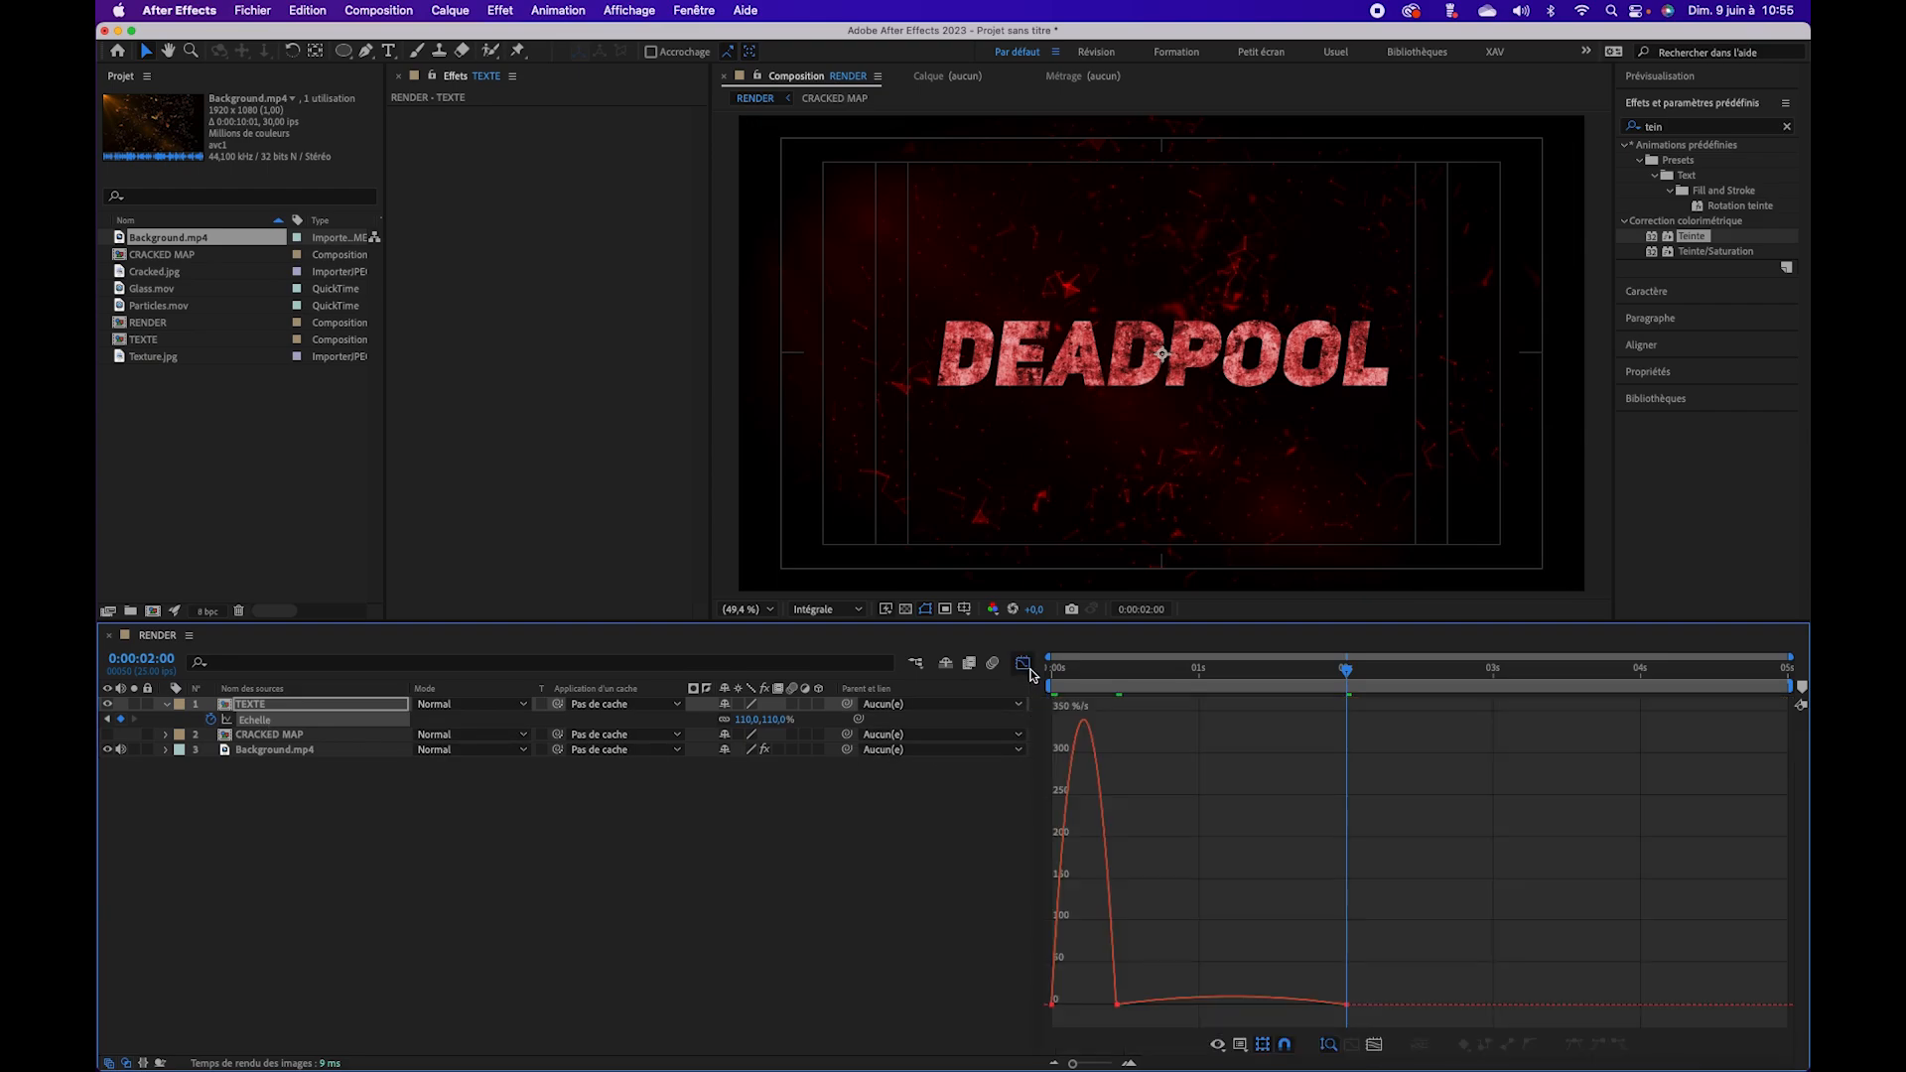
pyautogui.click(1117, 1005)
pyautogui.moveTo(1106, 1006); pyautogui.dragTo(1077, 1009)
pyautogui.moveTo(1167, 683); pyautogui.dragTo(925, 683)
pyautogui.press('space')
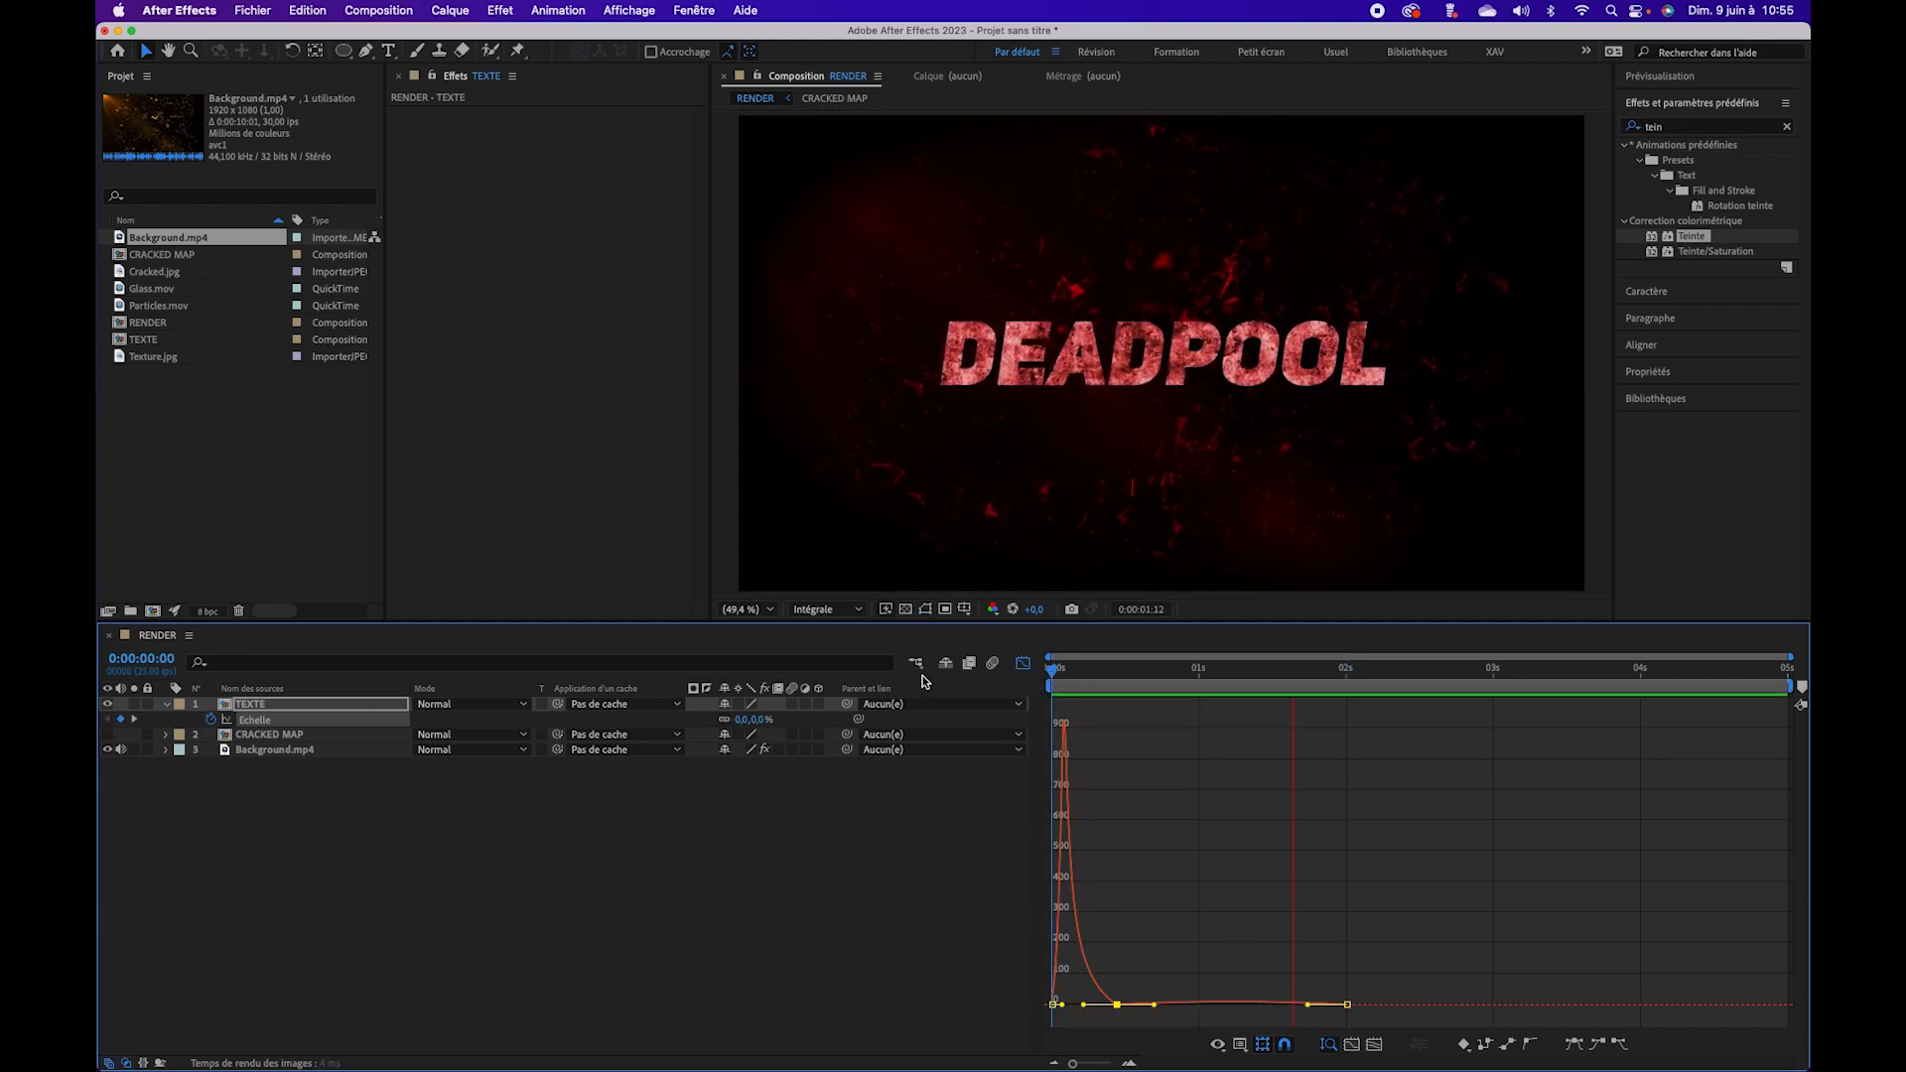
pyautogui.press('space')
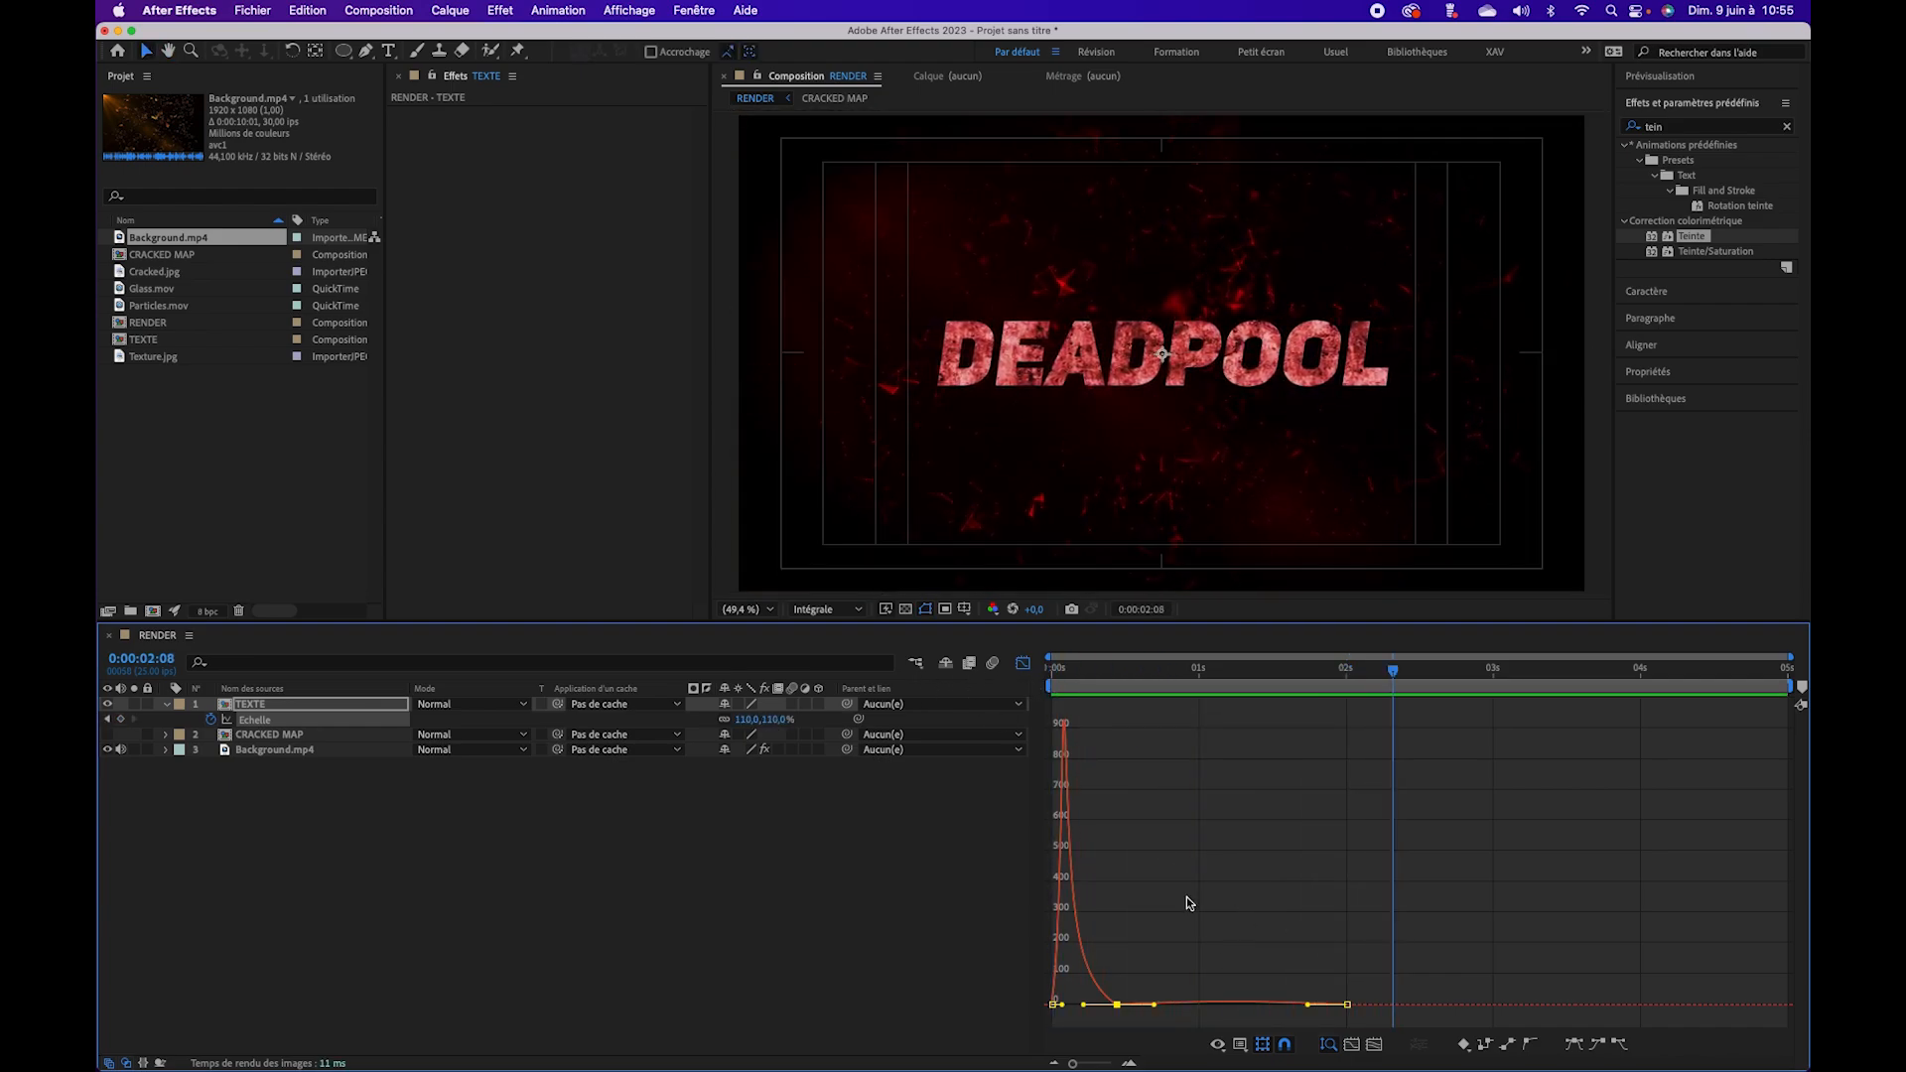
# Step: Move the 100% Scale keyframe to about 0:00:00:16, end the work area at 0:00:02:08, and preview it
pyautogui.click(1024, 666)
pyautogui.moveTo(1117, 720); pyautogui.dragTo(1148, 725)
pyautogui.press('n')
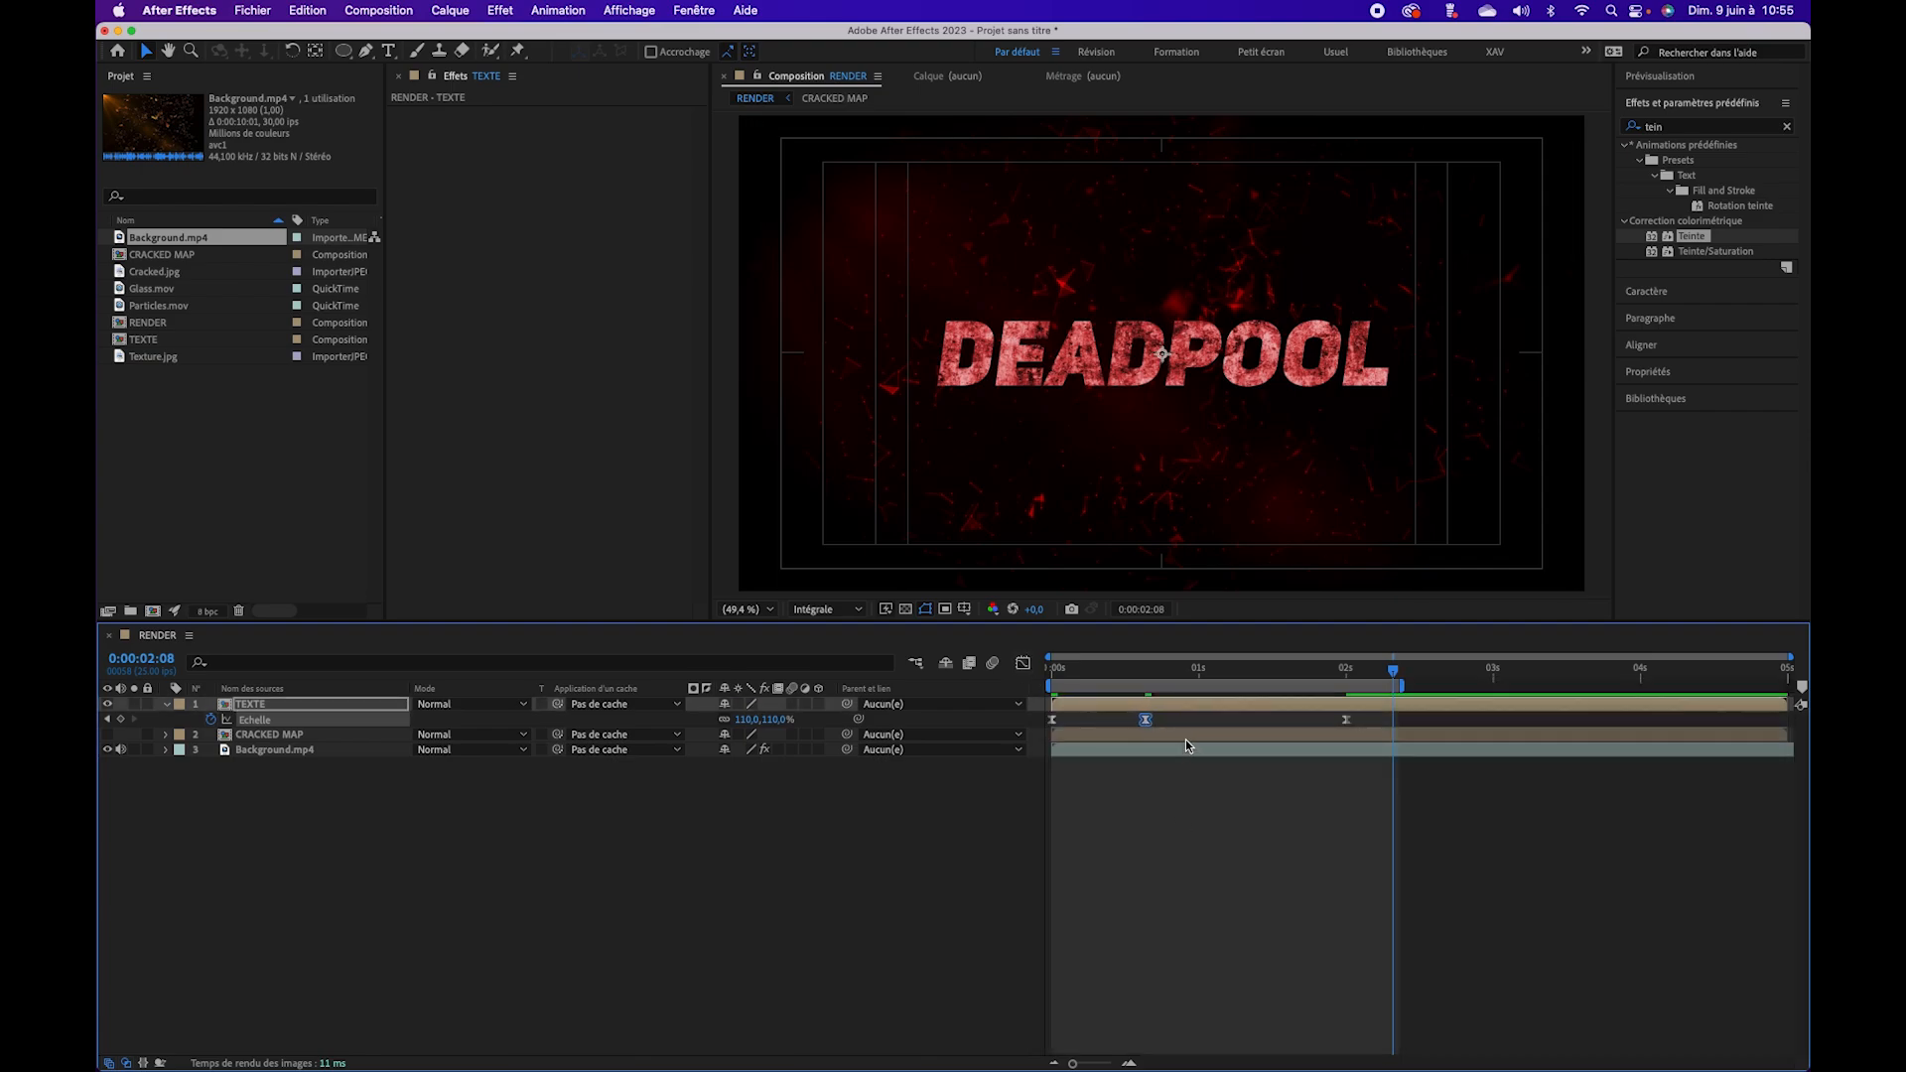
pyautogui.press('space')
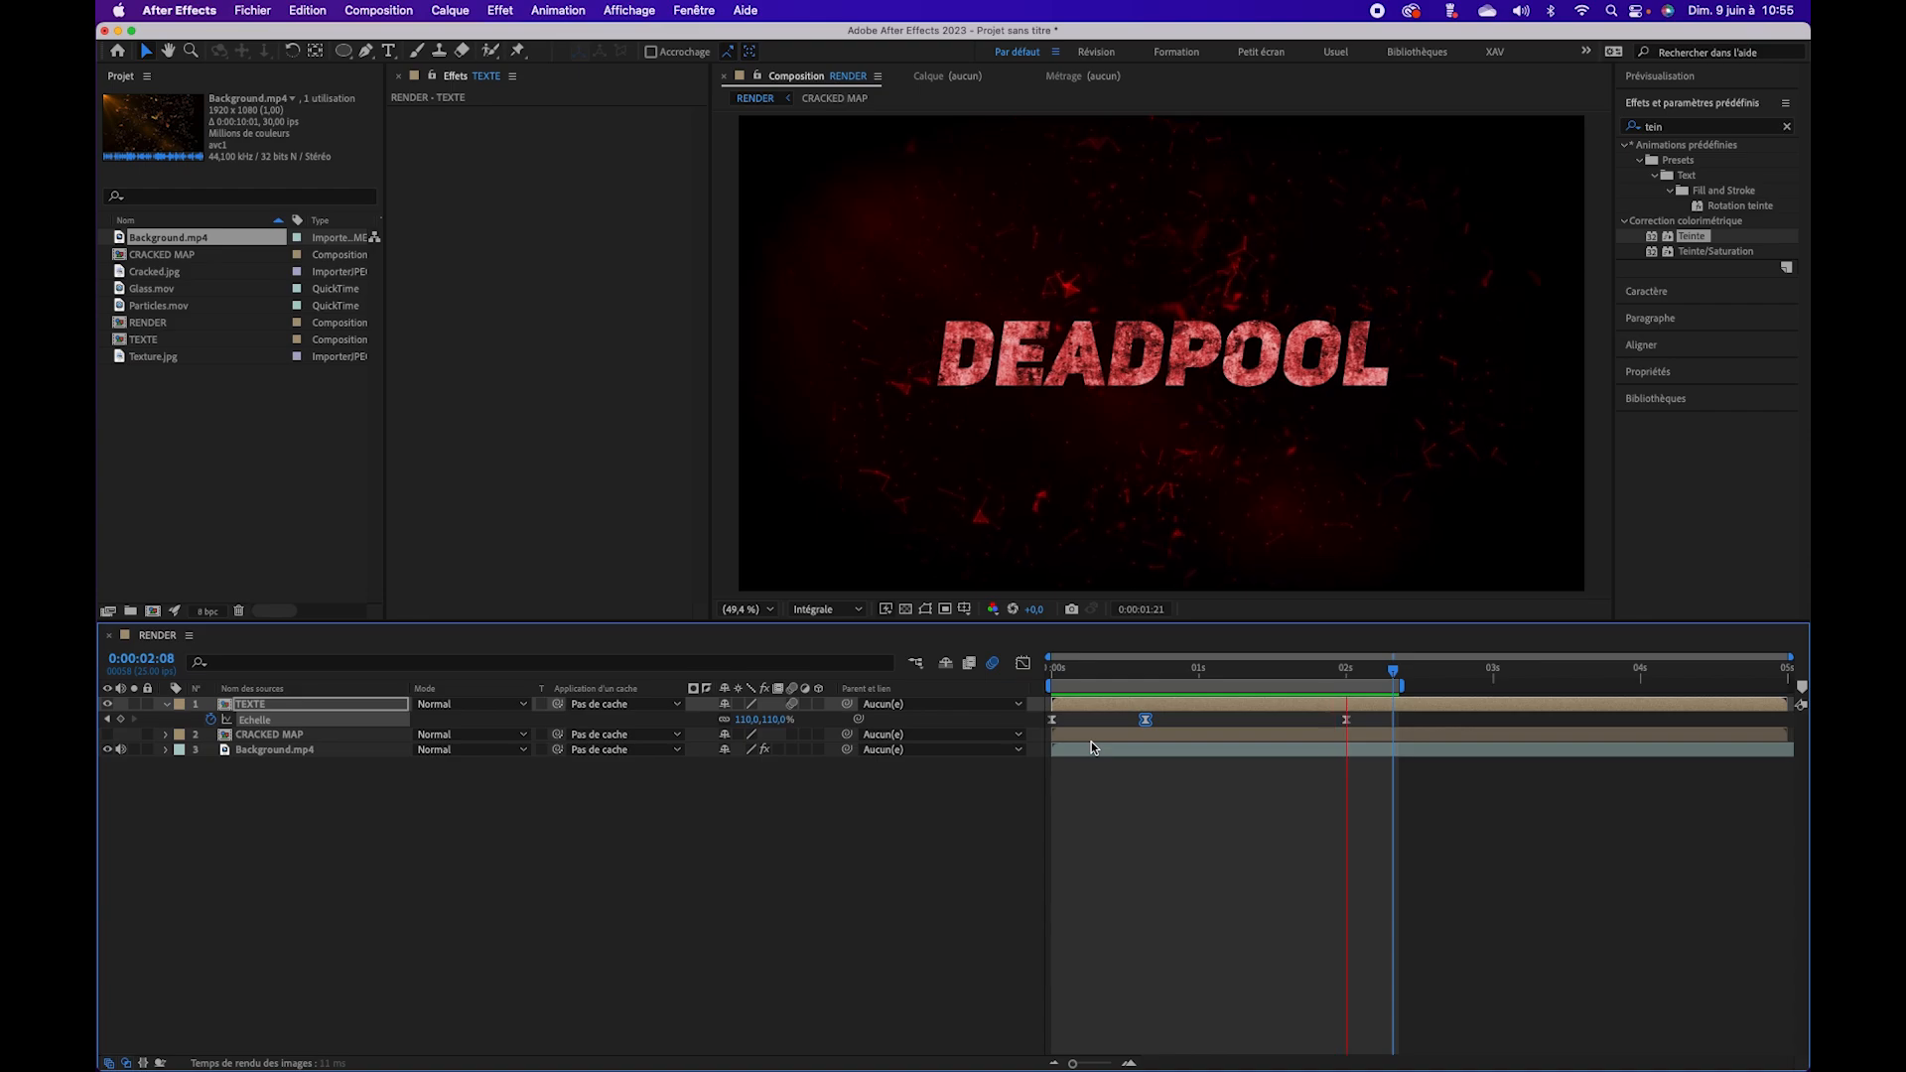
pyautogui.press('space')
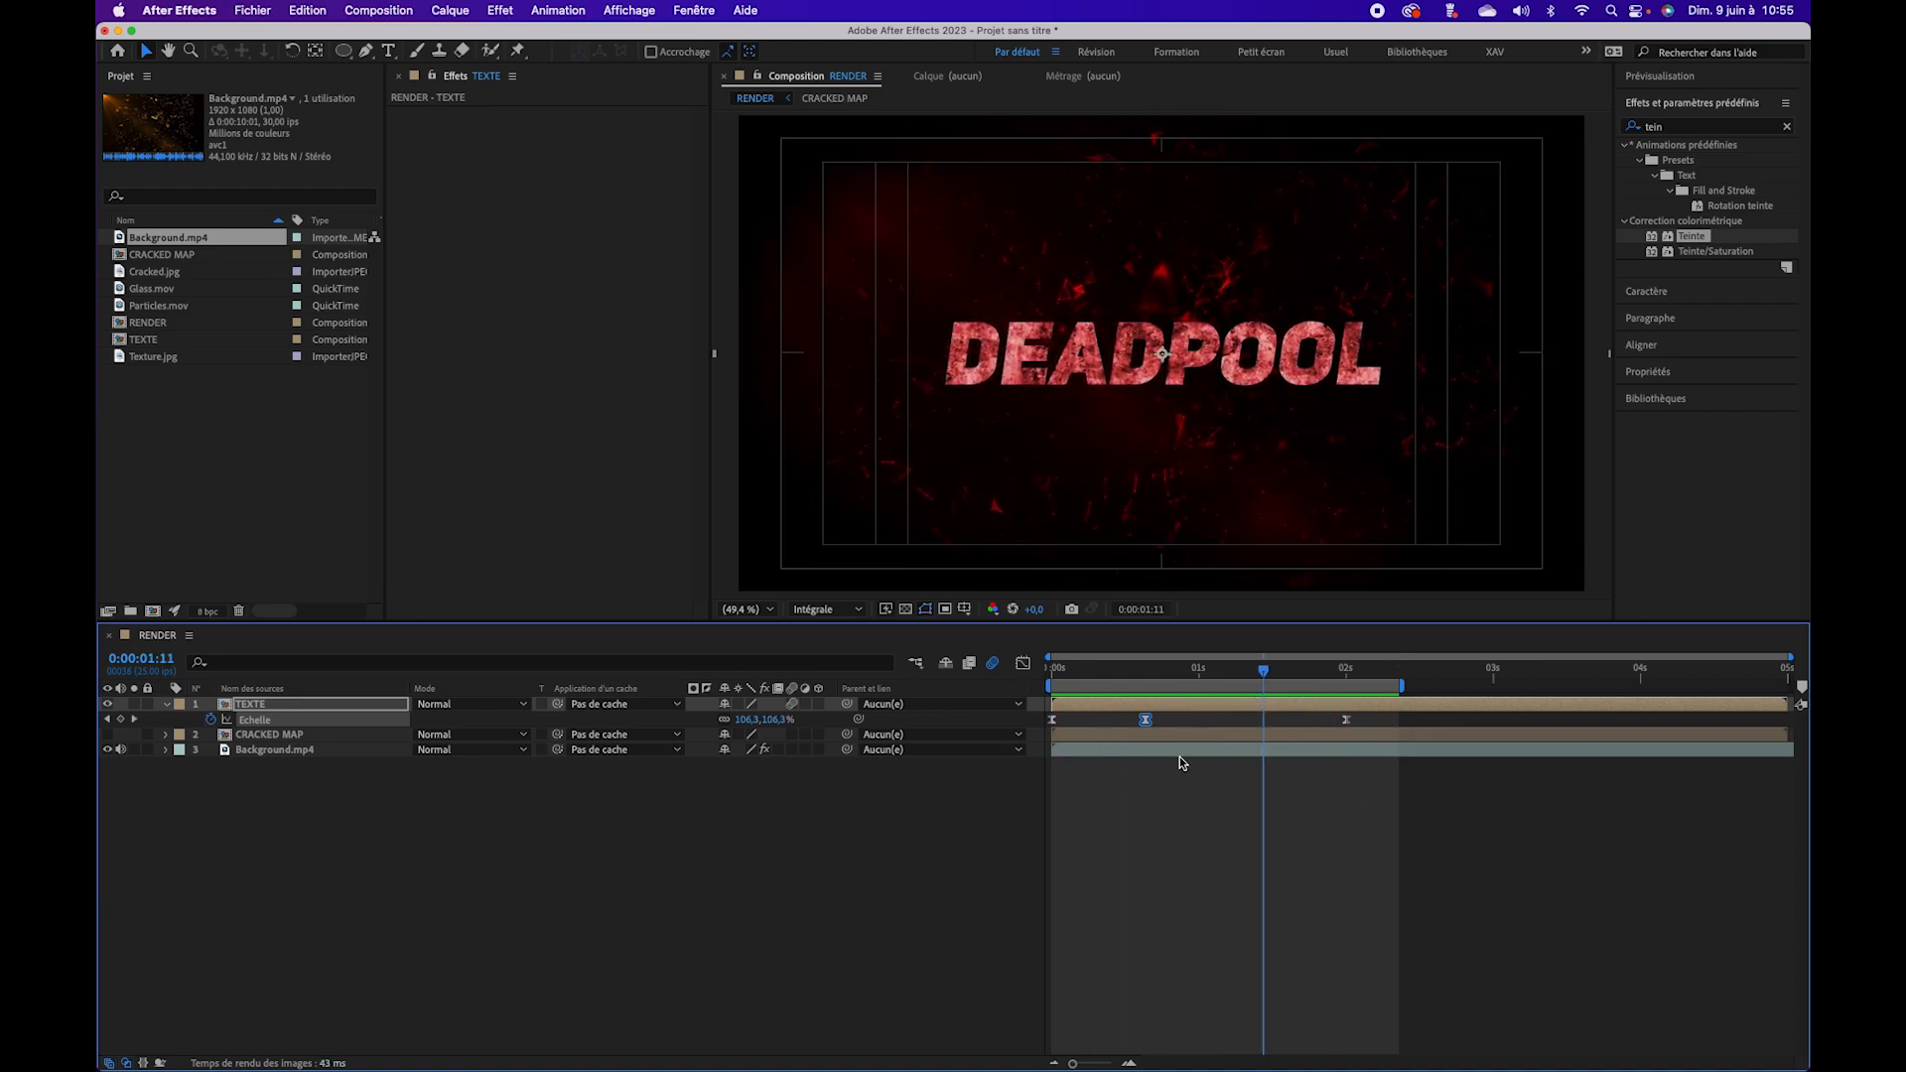
# Step: Lengthen the speed-graph handles between the 100% and 110% Scale keyframes to slow the text's second growth at both ends
pyautogui.click(1187, 796)
pyautogui.click(1022, 663)
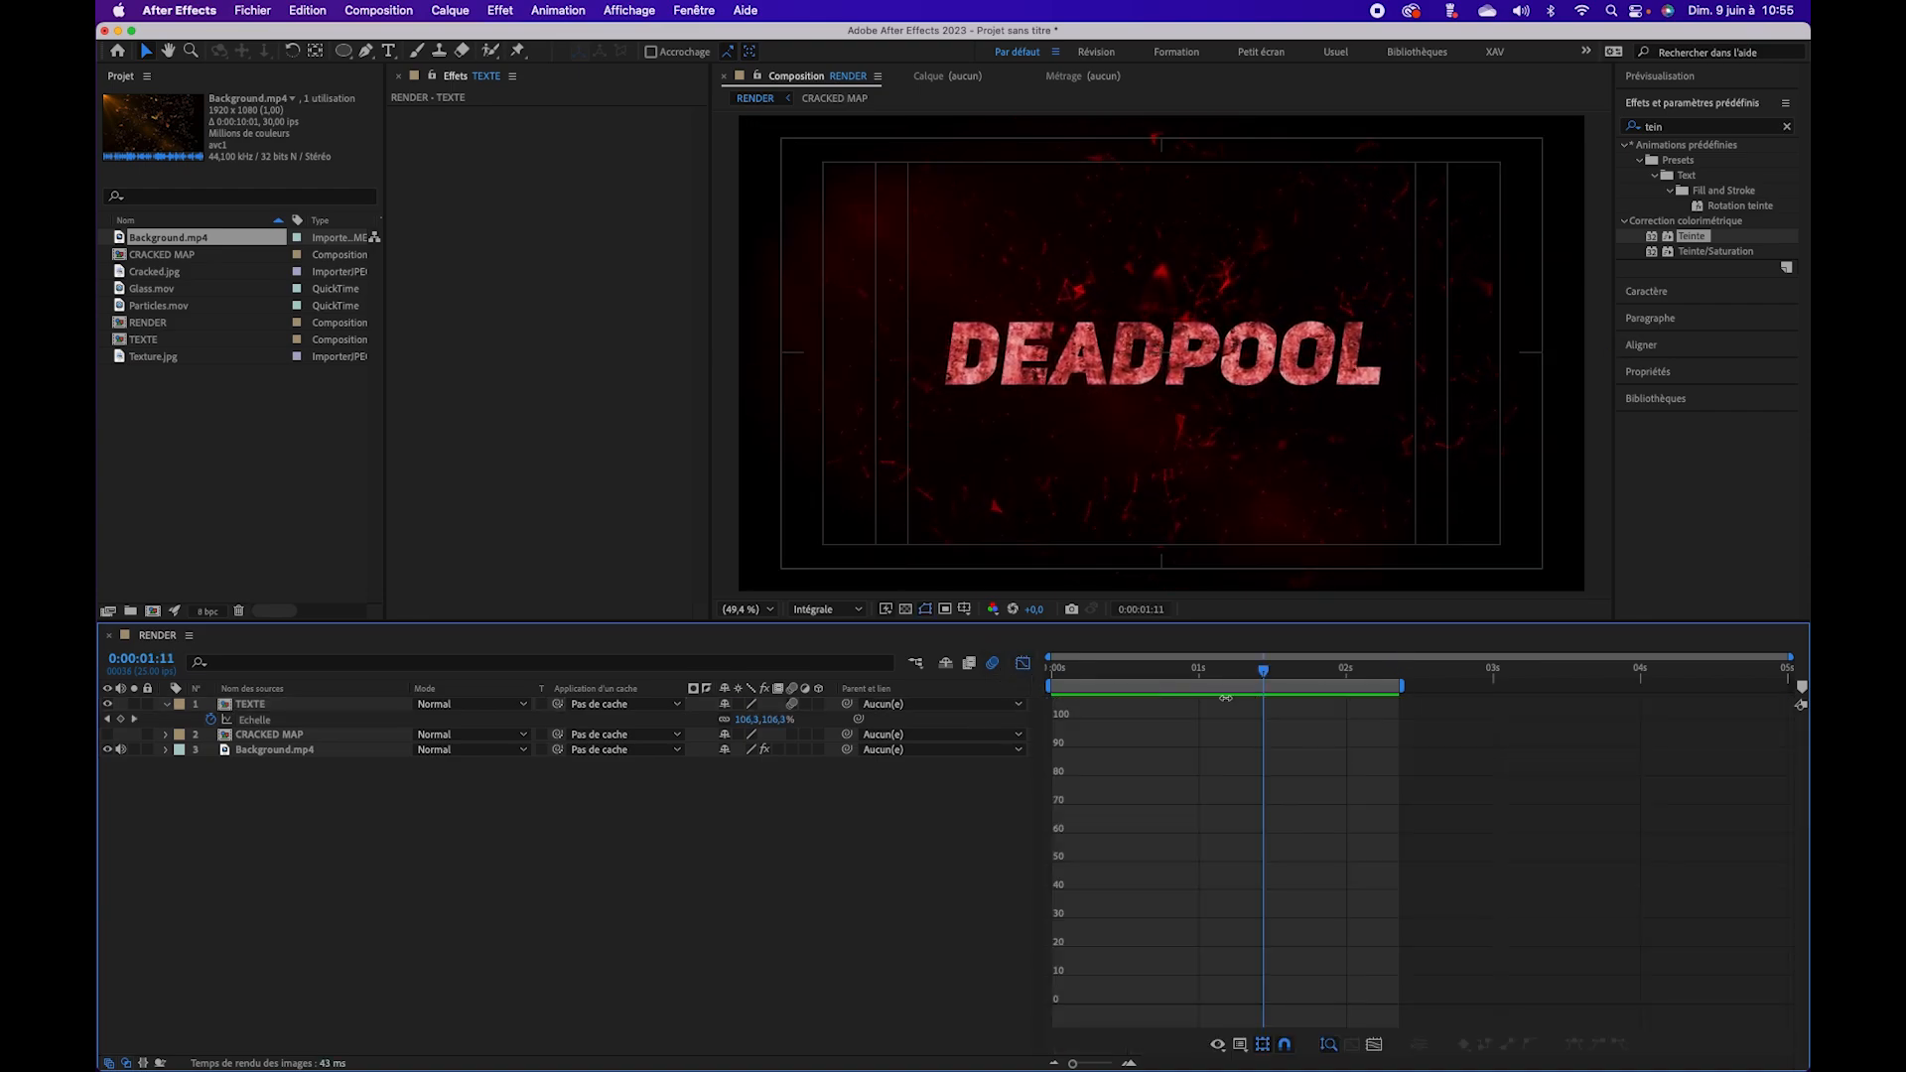
pyautogui.click(261, 722)
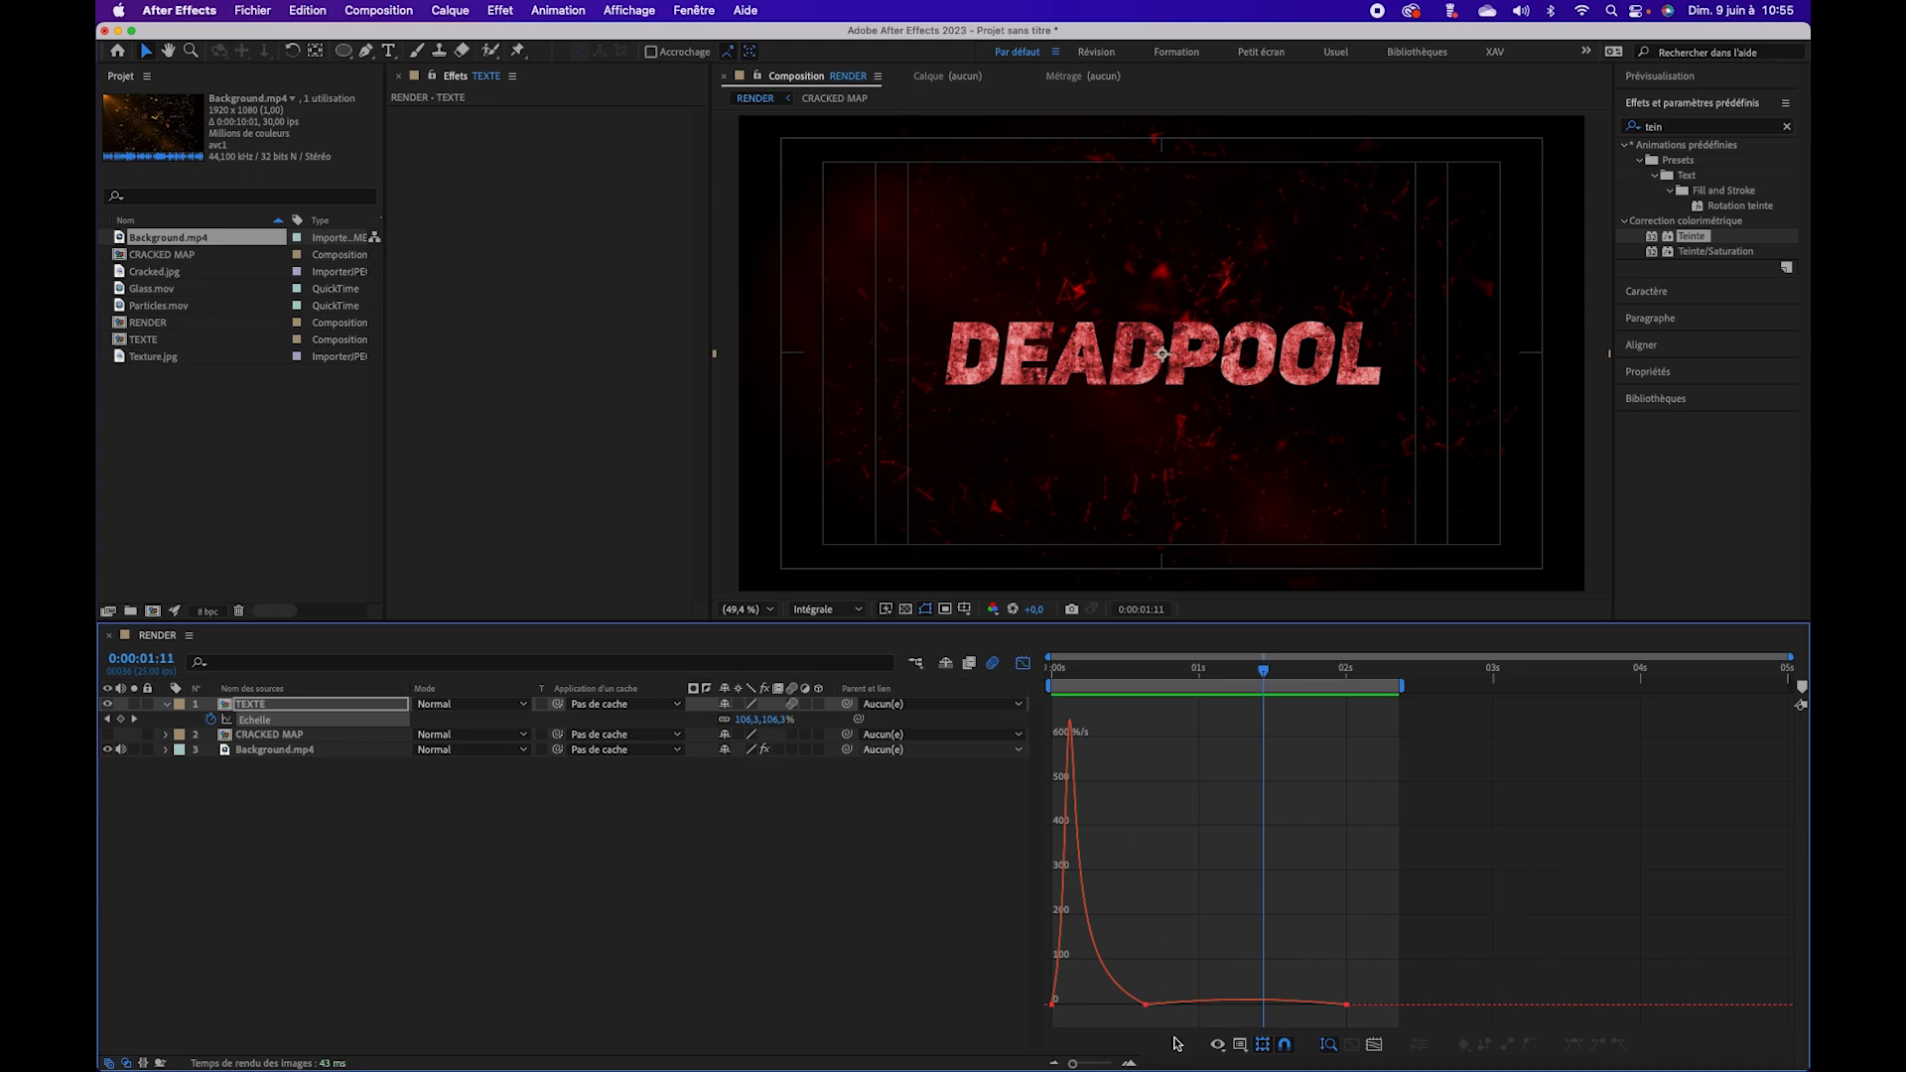
pyautogui.doubleClick(1151, 1009)
pyautogui.moveTo(1180, 1006); pyautogui.dragTo(1196, 1006)
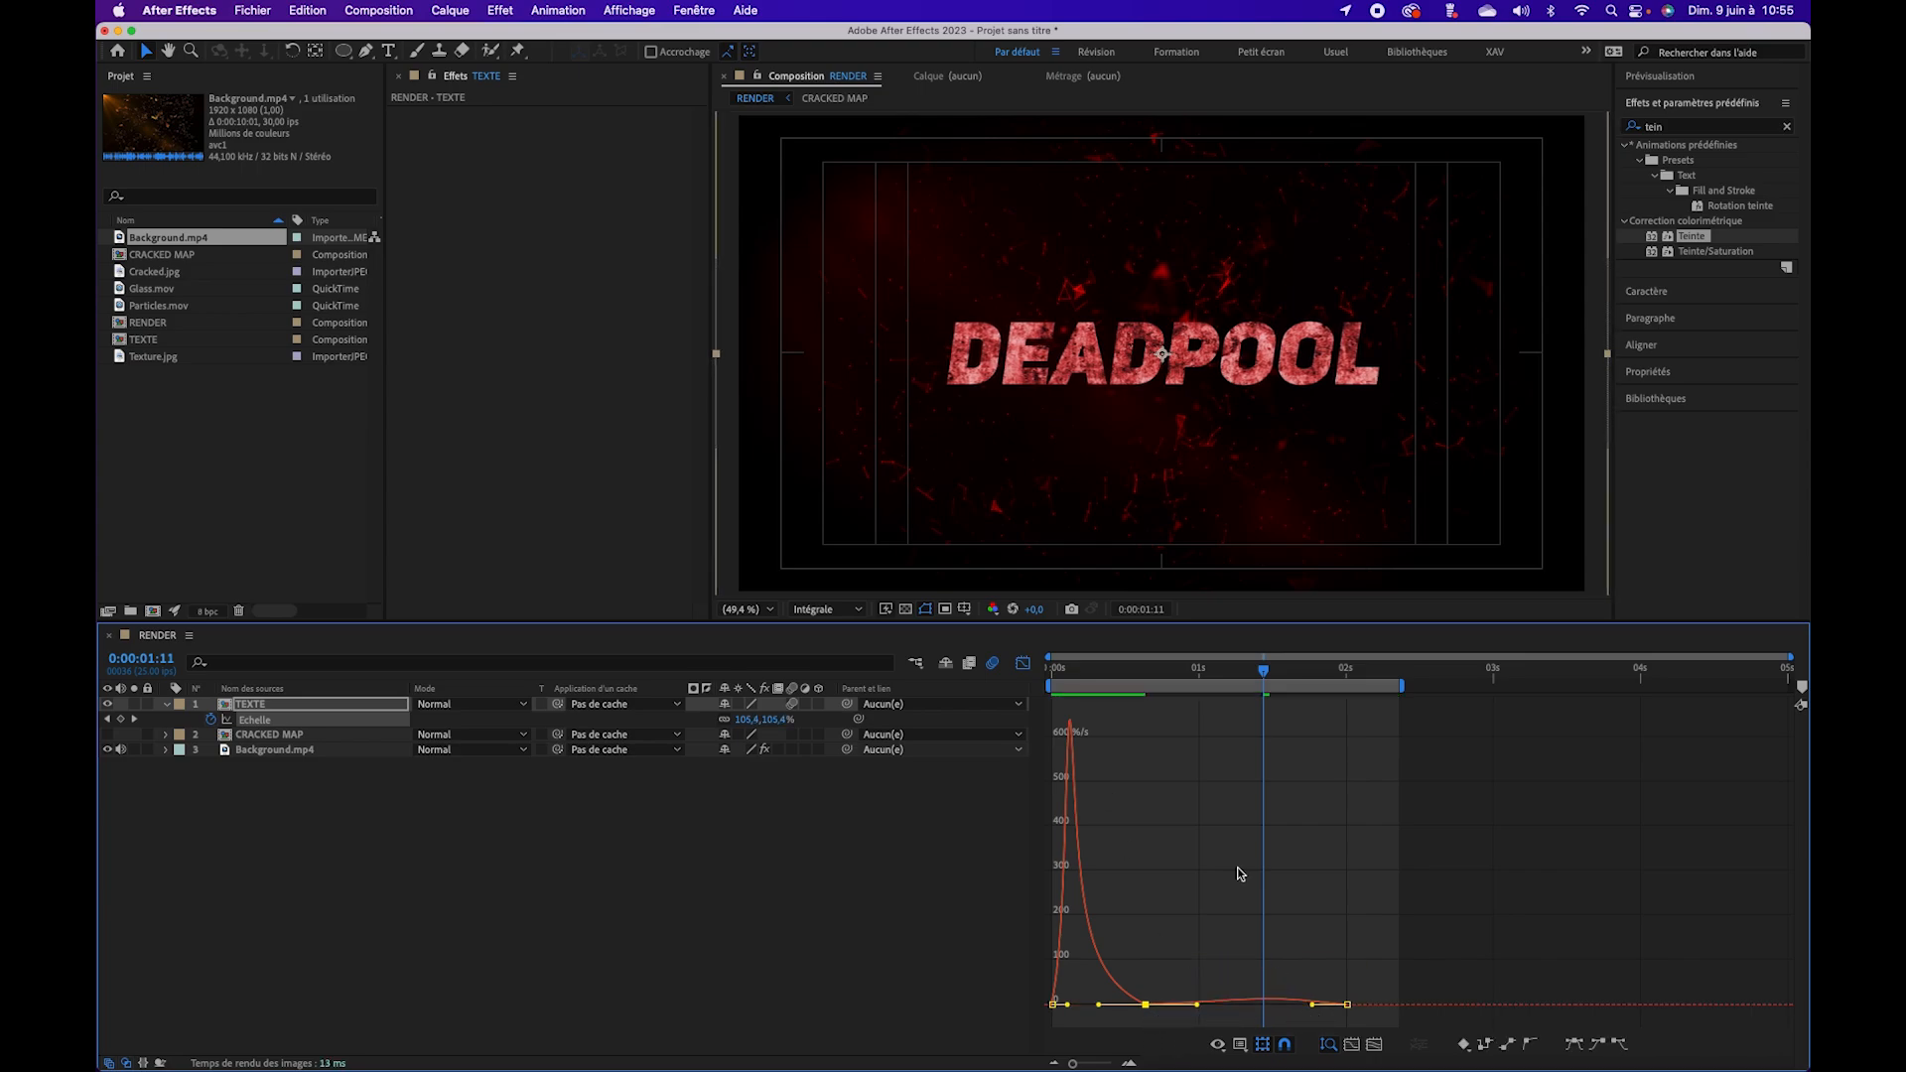
pyautogui.moveTo(1313, 1005); pyautogui.dragTo(1209, 1005)
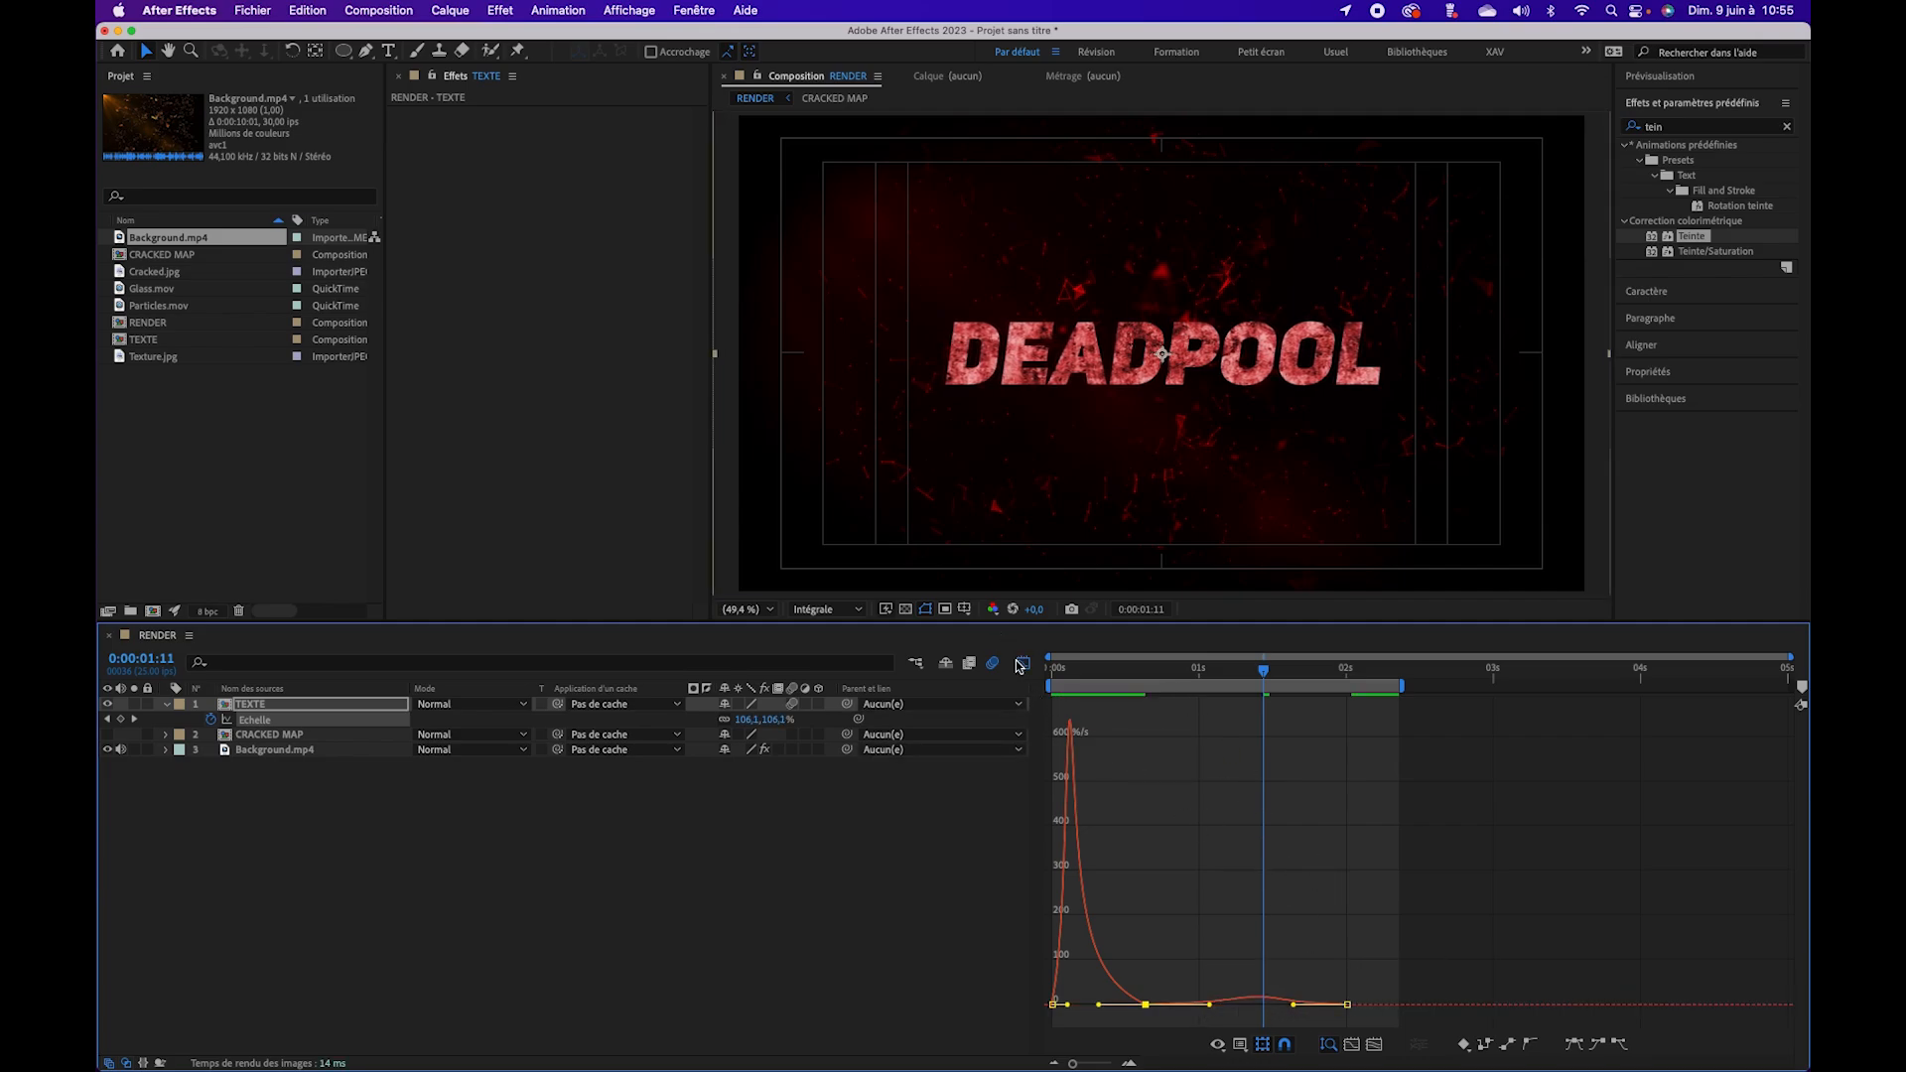
# Step: Move the 110% Scale keyframe to 0:00:02:08 and preview the result
pyautogui.hotkey('shift', 'F3')
pyautogui.moveTo(1348, 725); pyautogui.dragTo(1396, 728)
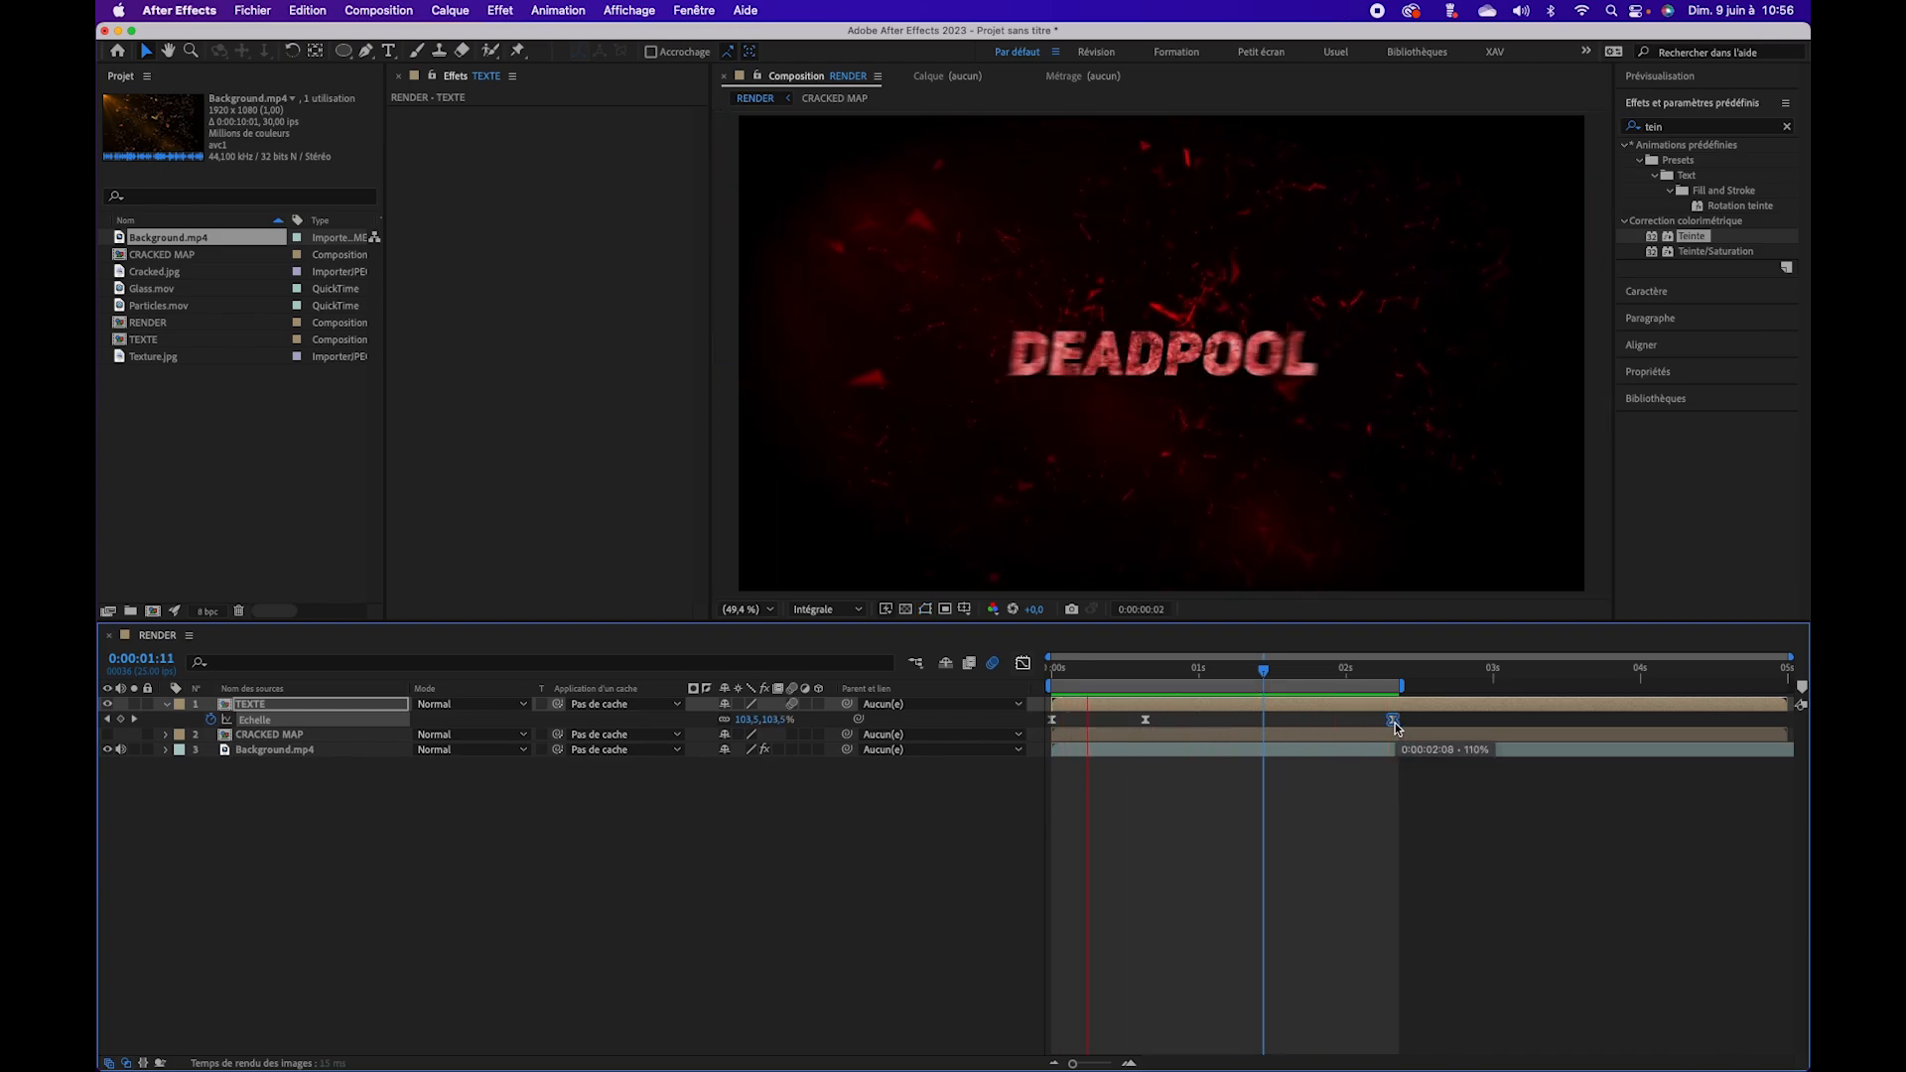
pyautogui.press('space')
# Step: Fit the Scale speed graph to the view and shorten both handles of the 100% keyframe for a quicker transition
pyautogui.click(1022, 664)
pyautogui.click(1146, 1005)
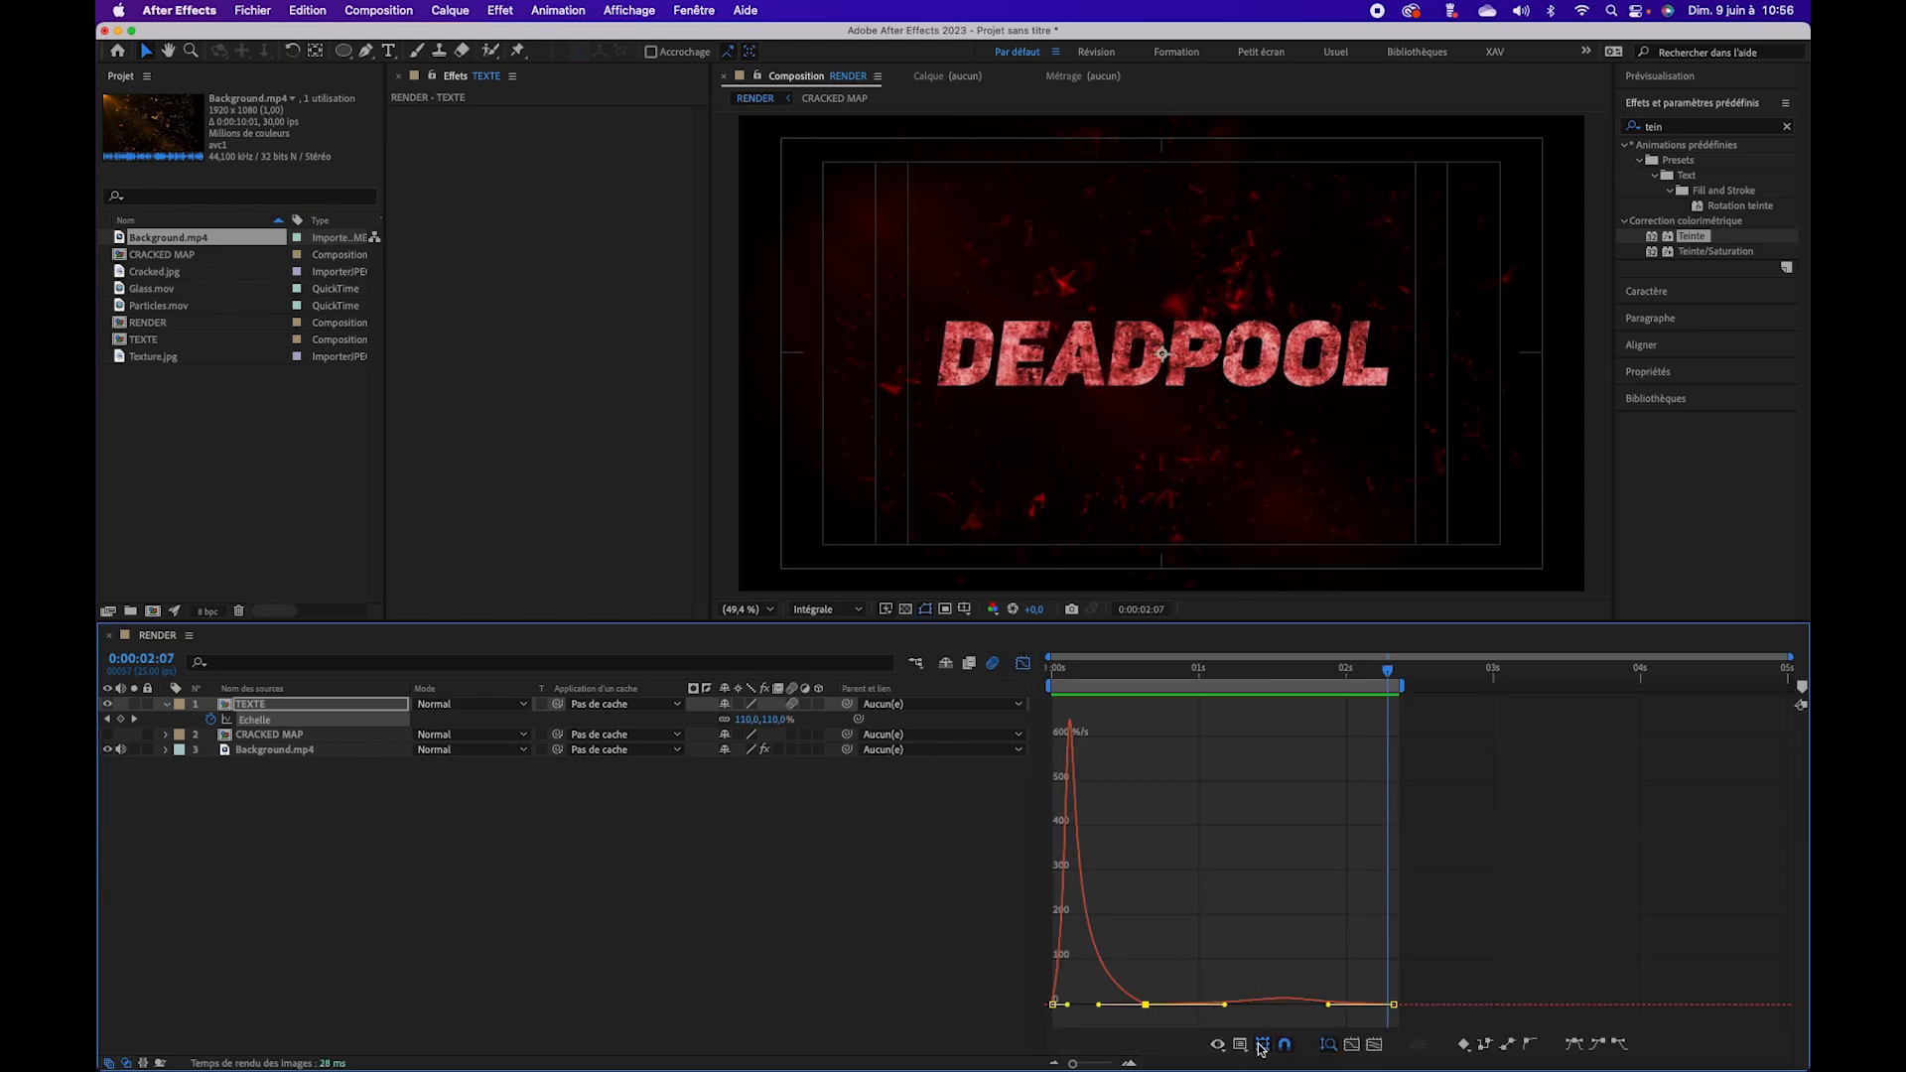
pyautogui.click(1350, 1046)
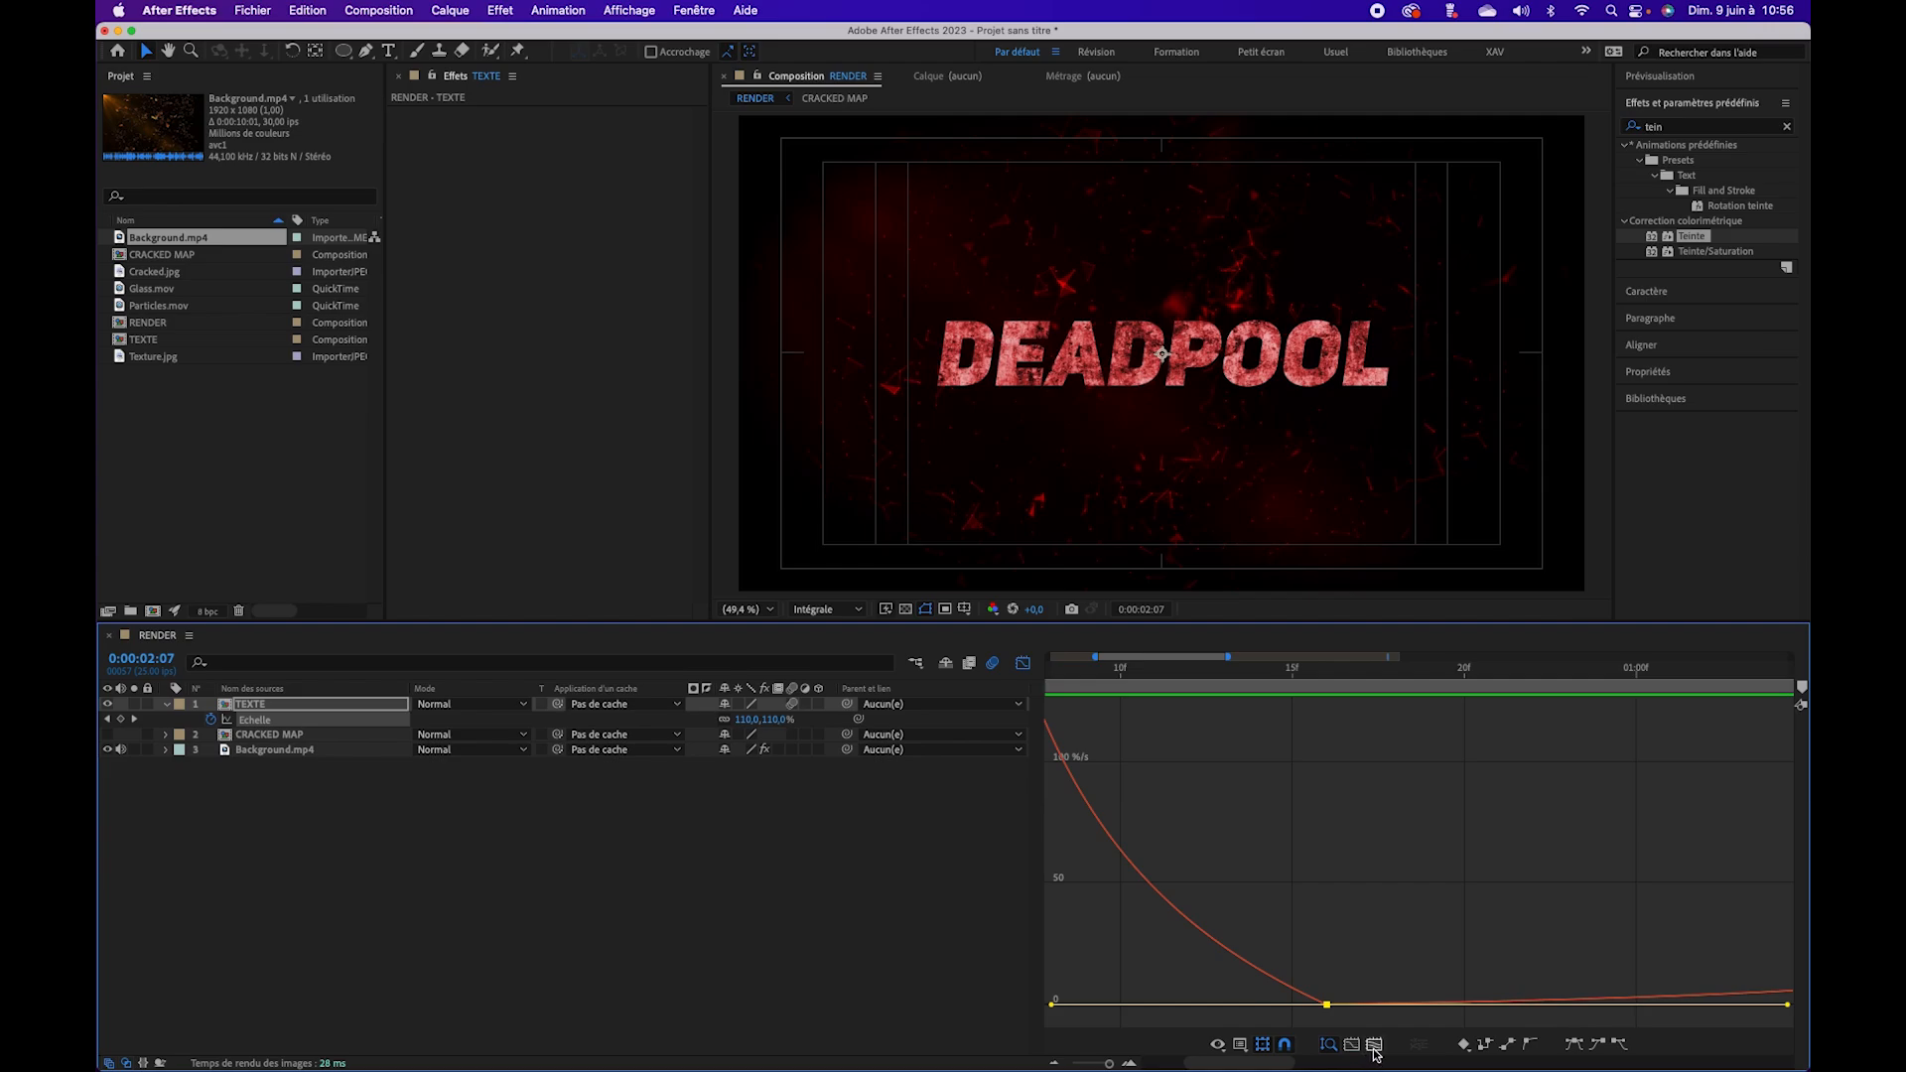
pyautogui.click(1374, 1046)
pyautogui.moveTo(1430, 1007); pyautogui.dragTo(1277, 1012)
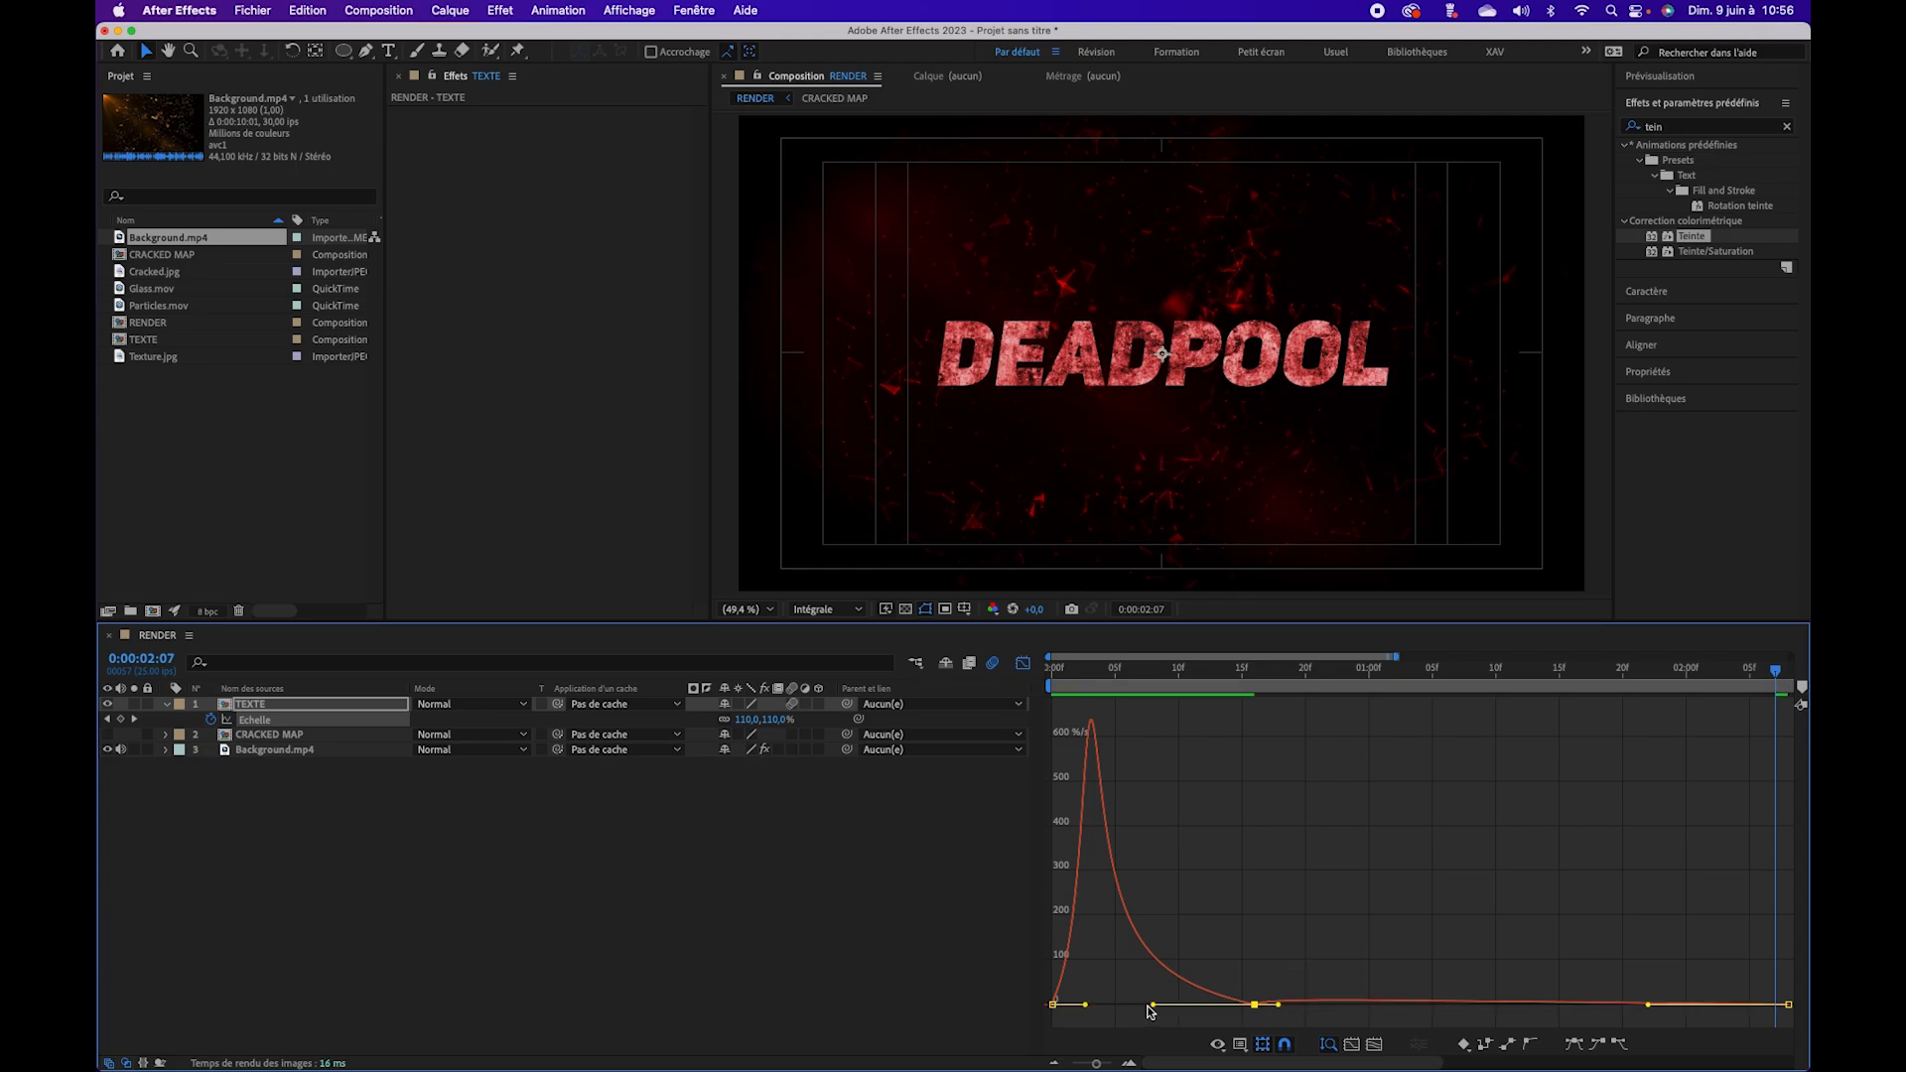
pyautogui.moveTo(1155, 1010); pyautogui.dragTo(1217, 1012)
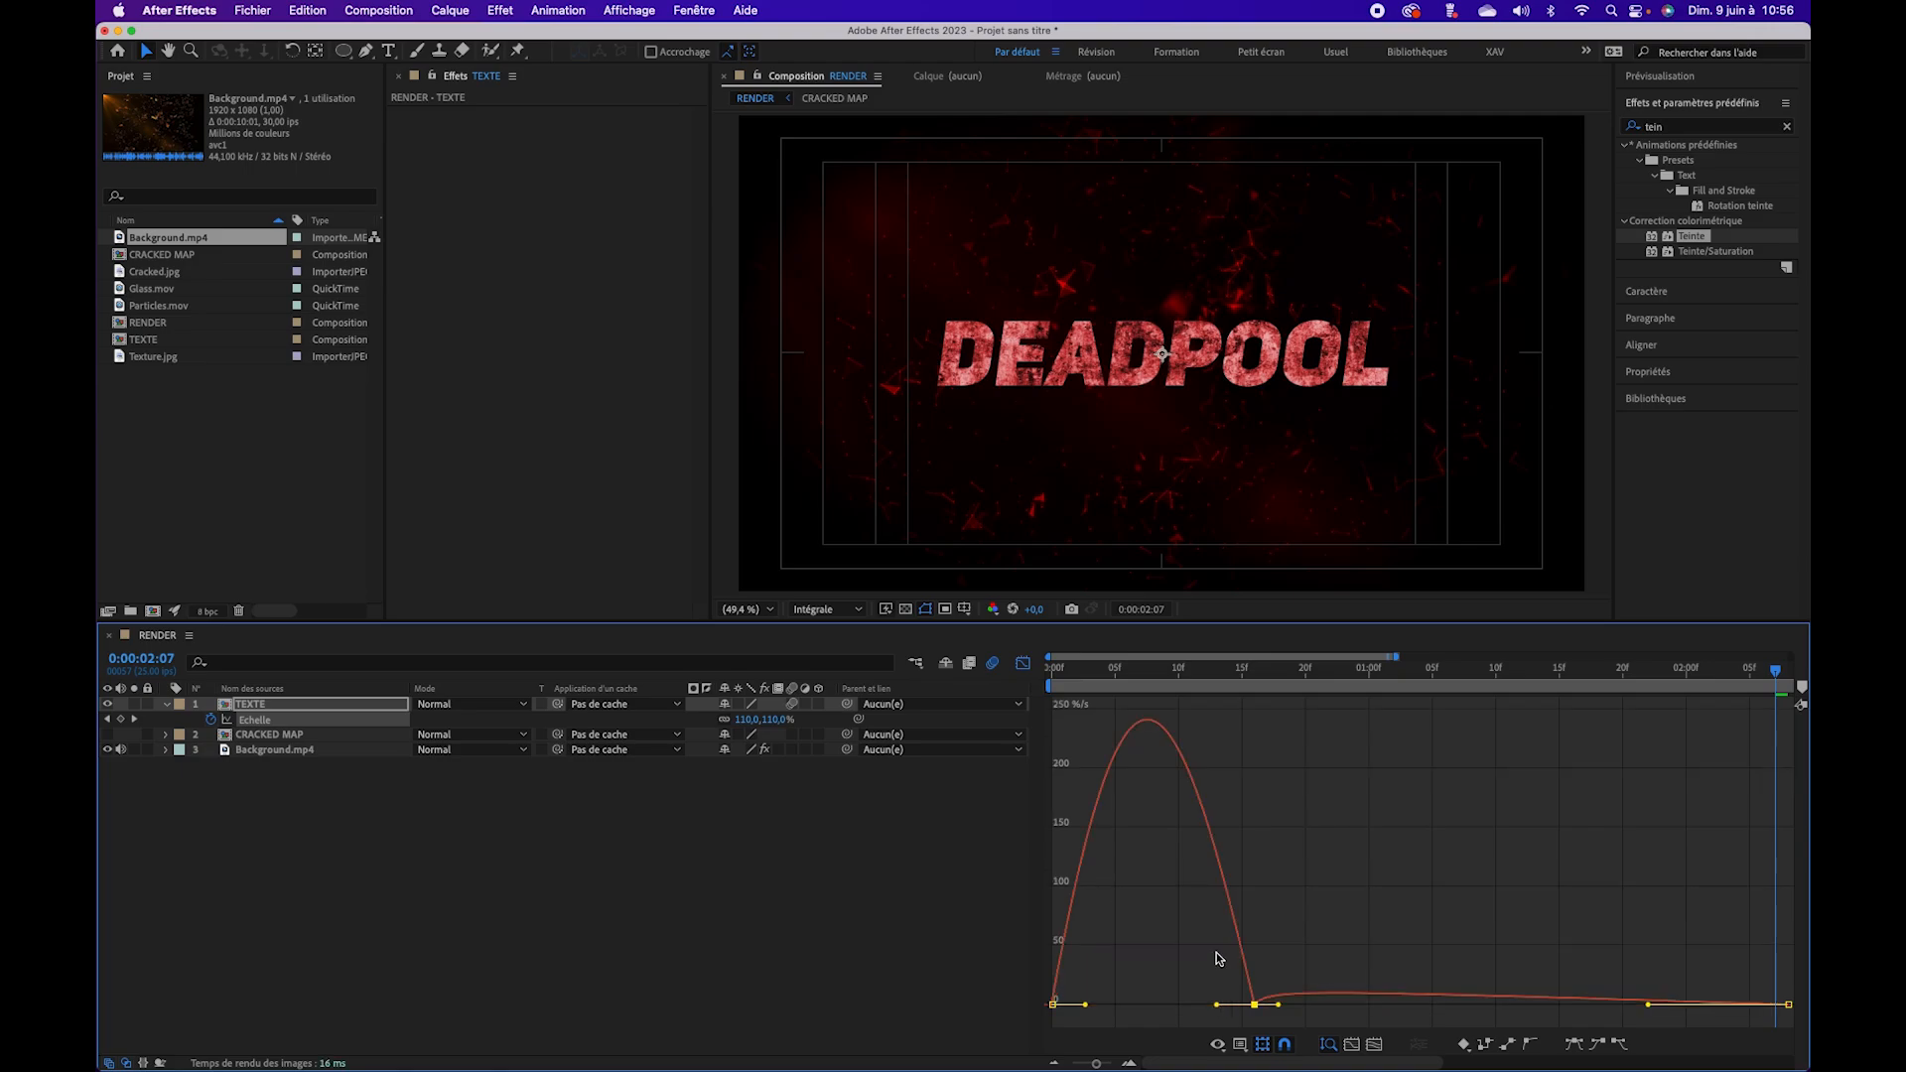
pyautogui.rightClick(1258, 1011)
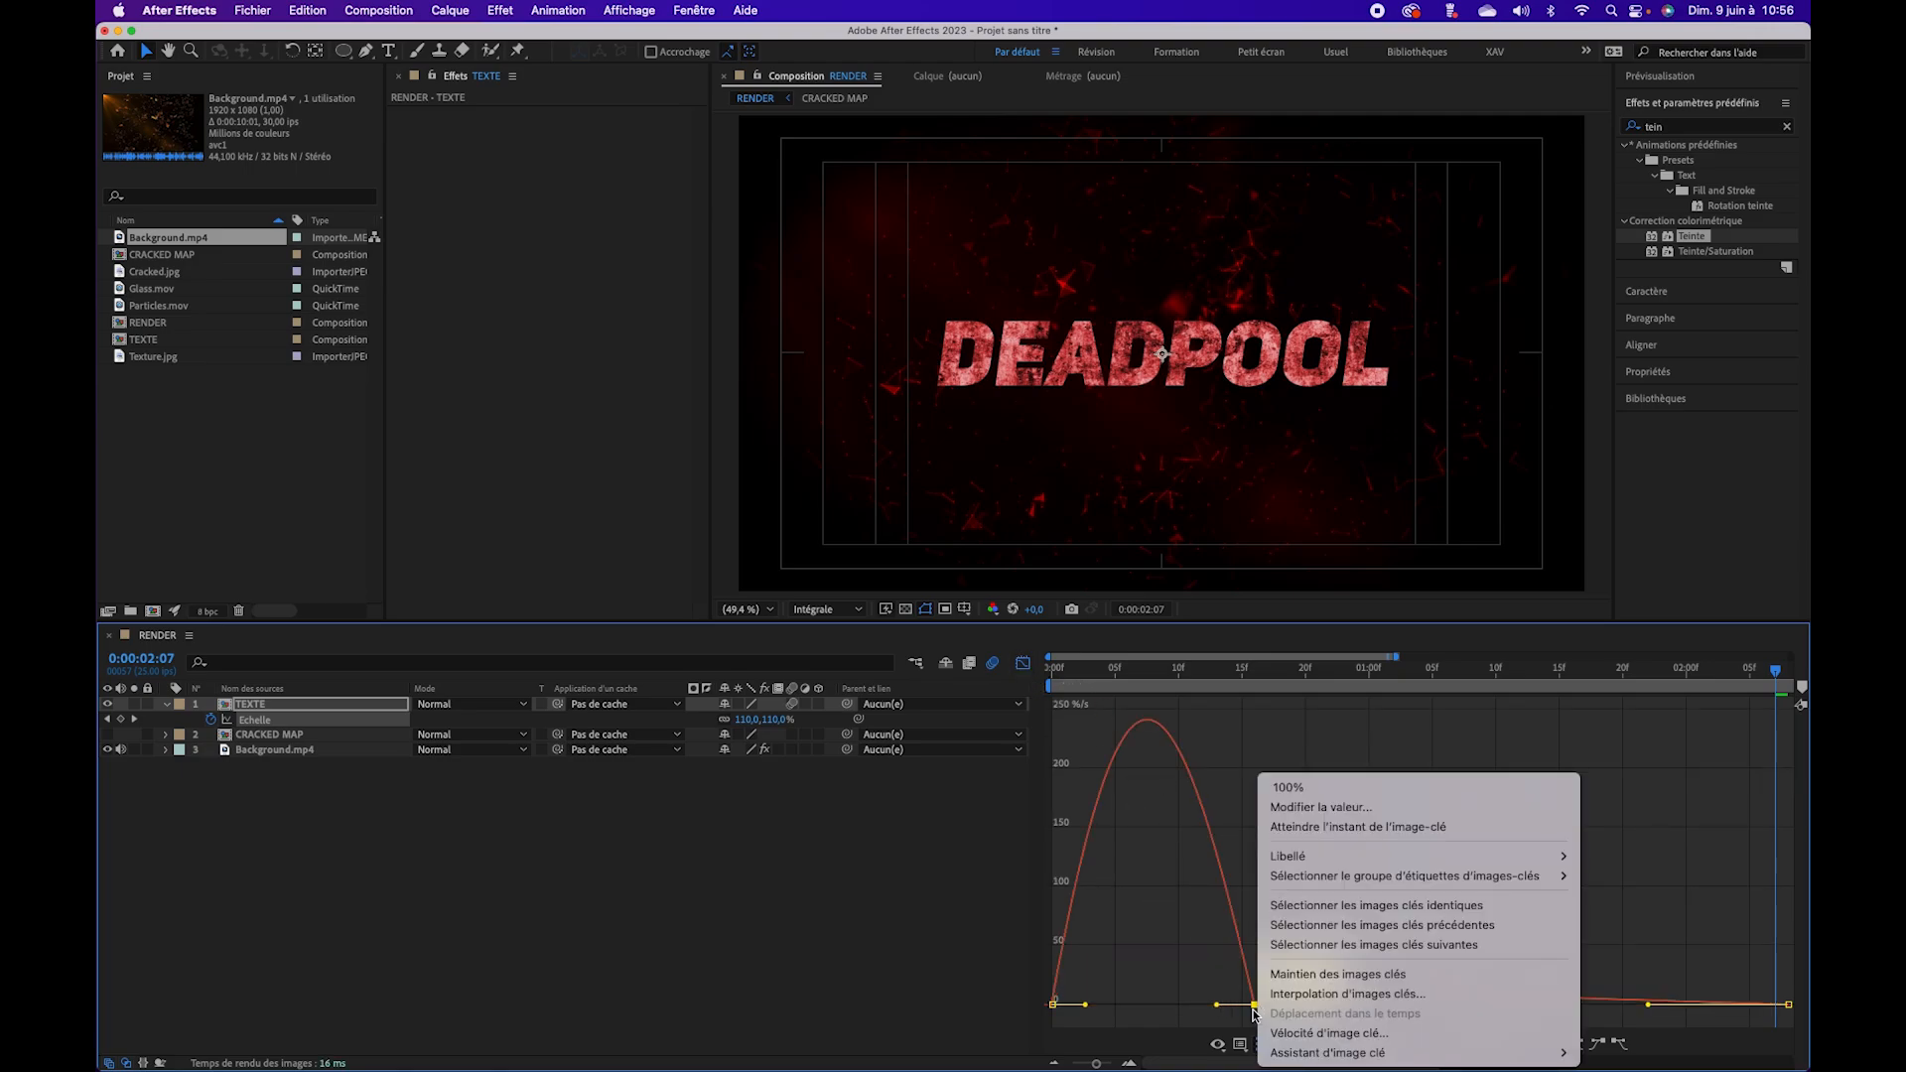
pyautogui.click(1323, 995)
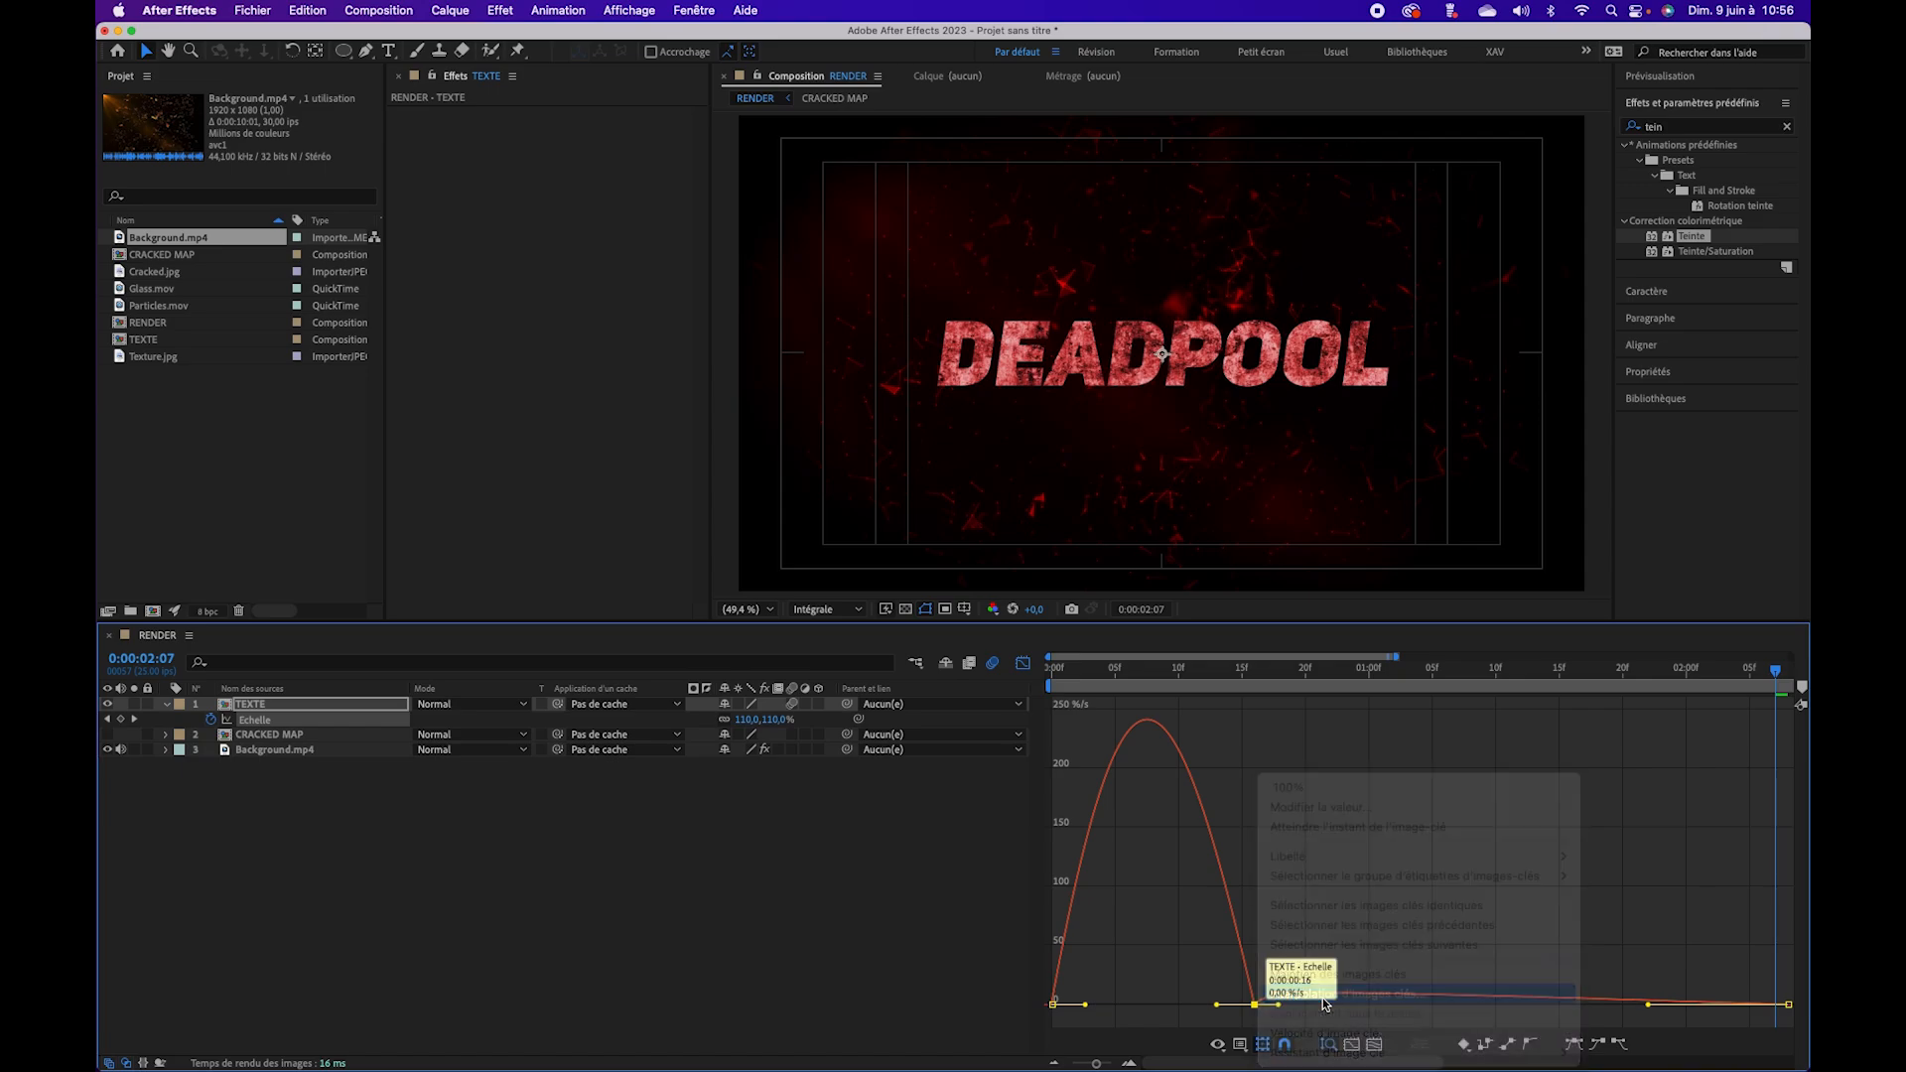
pyautogui.click(1125, 640)
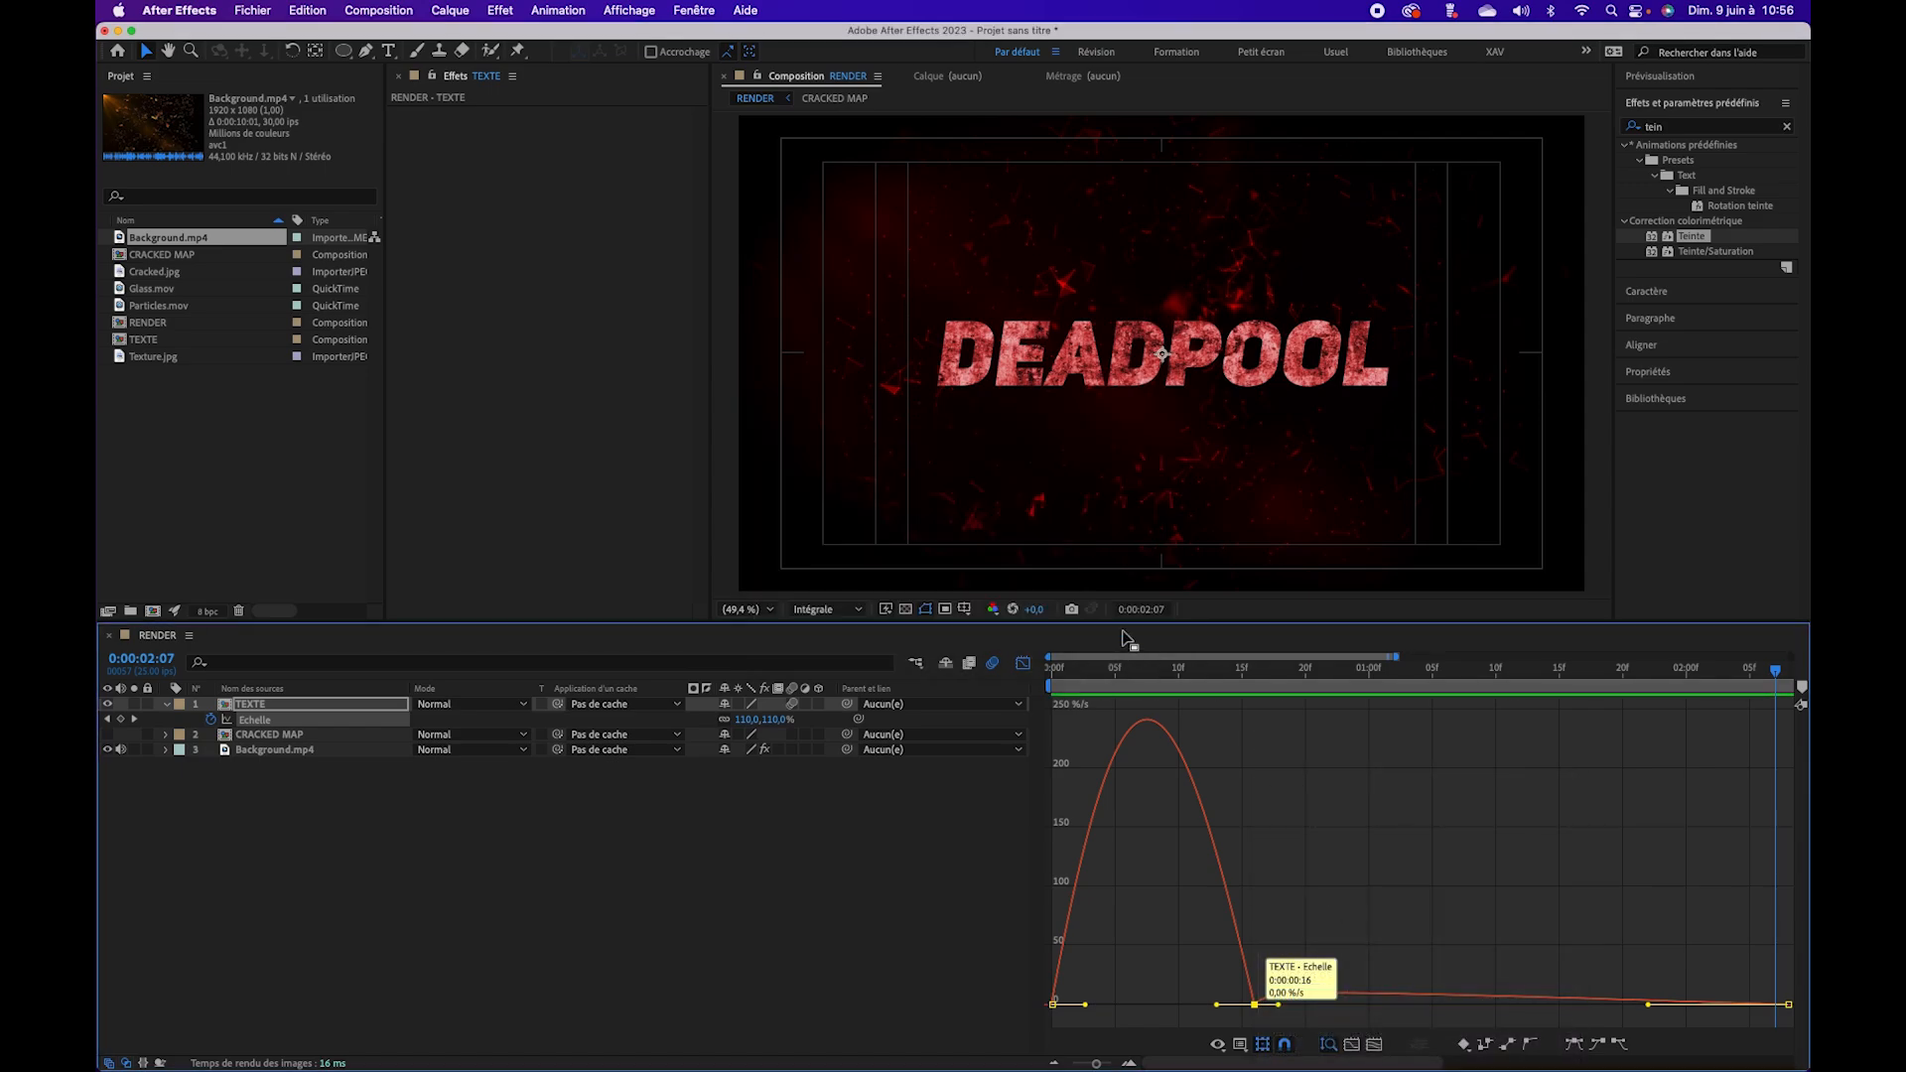
# Step: Extend the 100% Scale keyframe's outgoing handle slightly in the speed graph, to about 24% influence
pyautogui.click(1352, 1045)
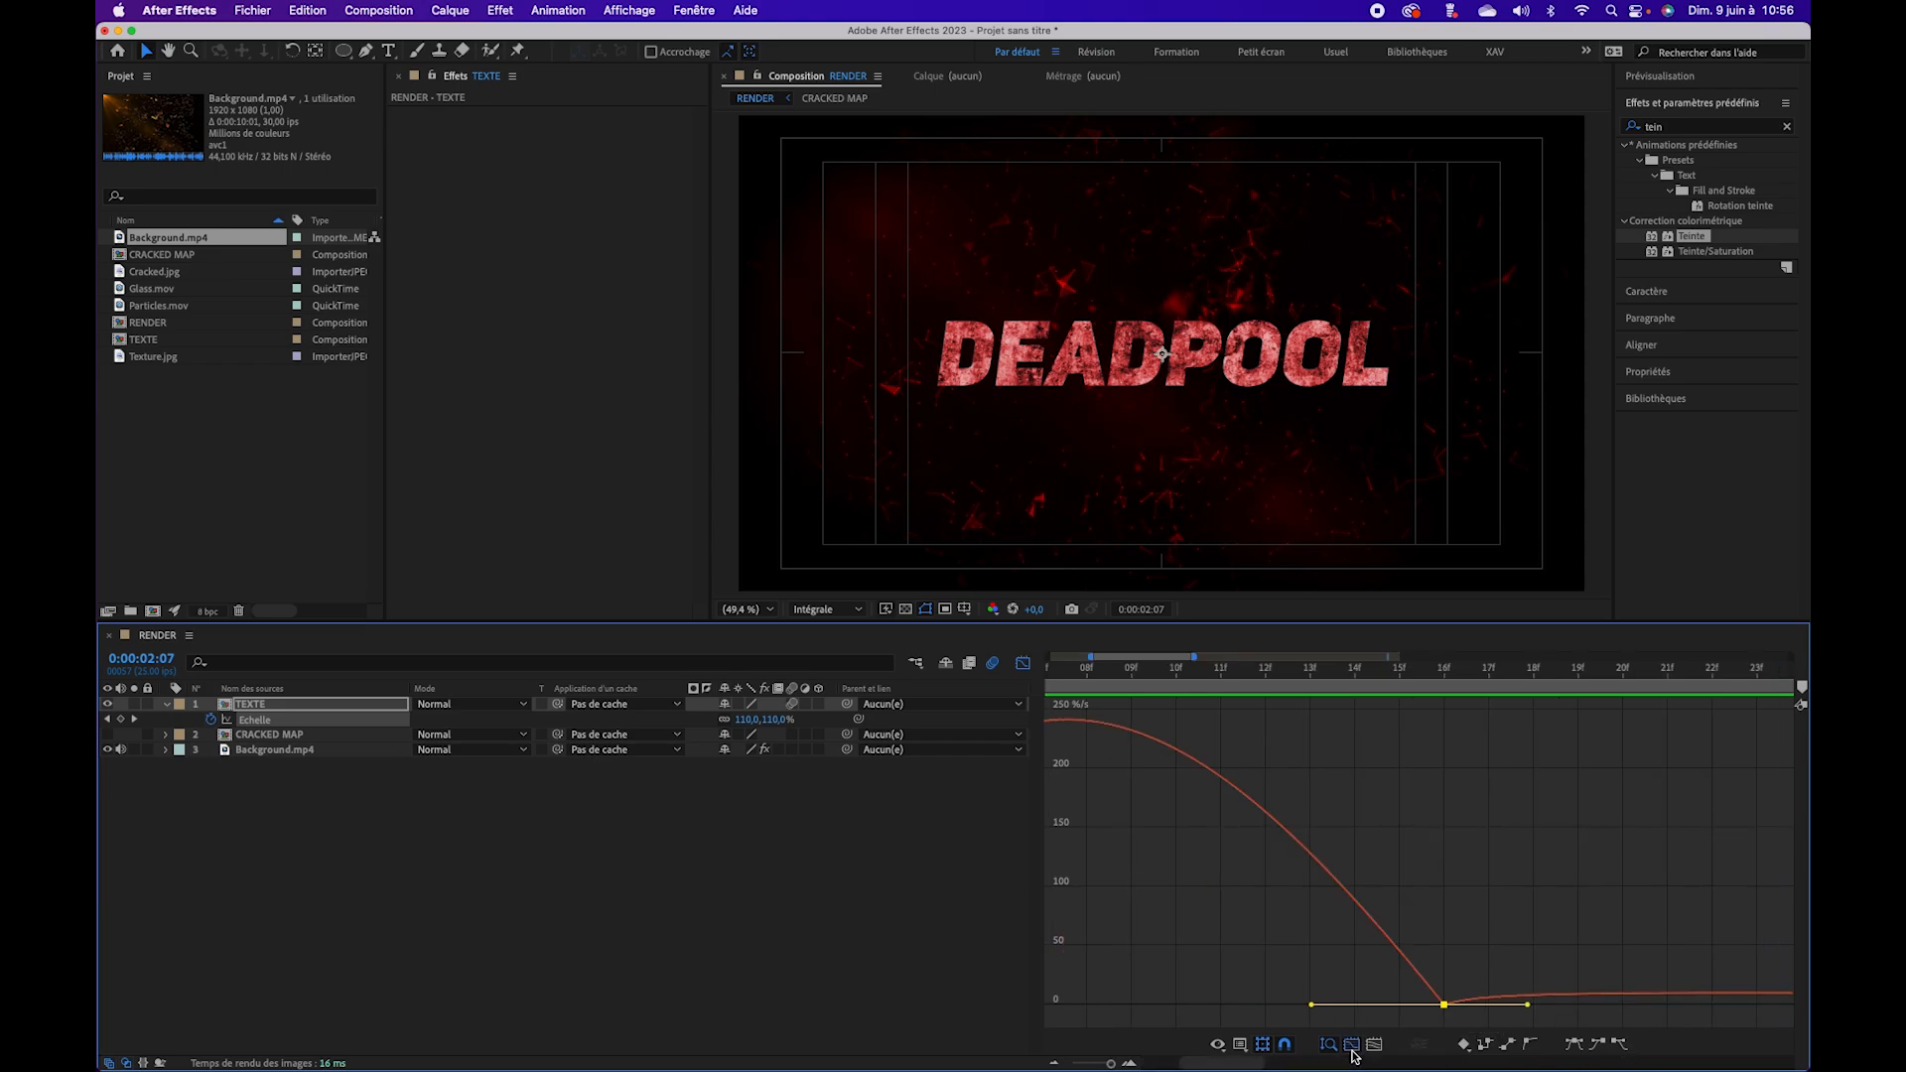
pyautogui.click(1375, 1046)
pyautogui.moveTo(1281, 1011); pyautogui.dragTo(1321, 1013)
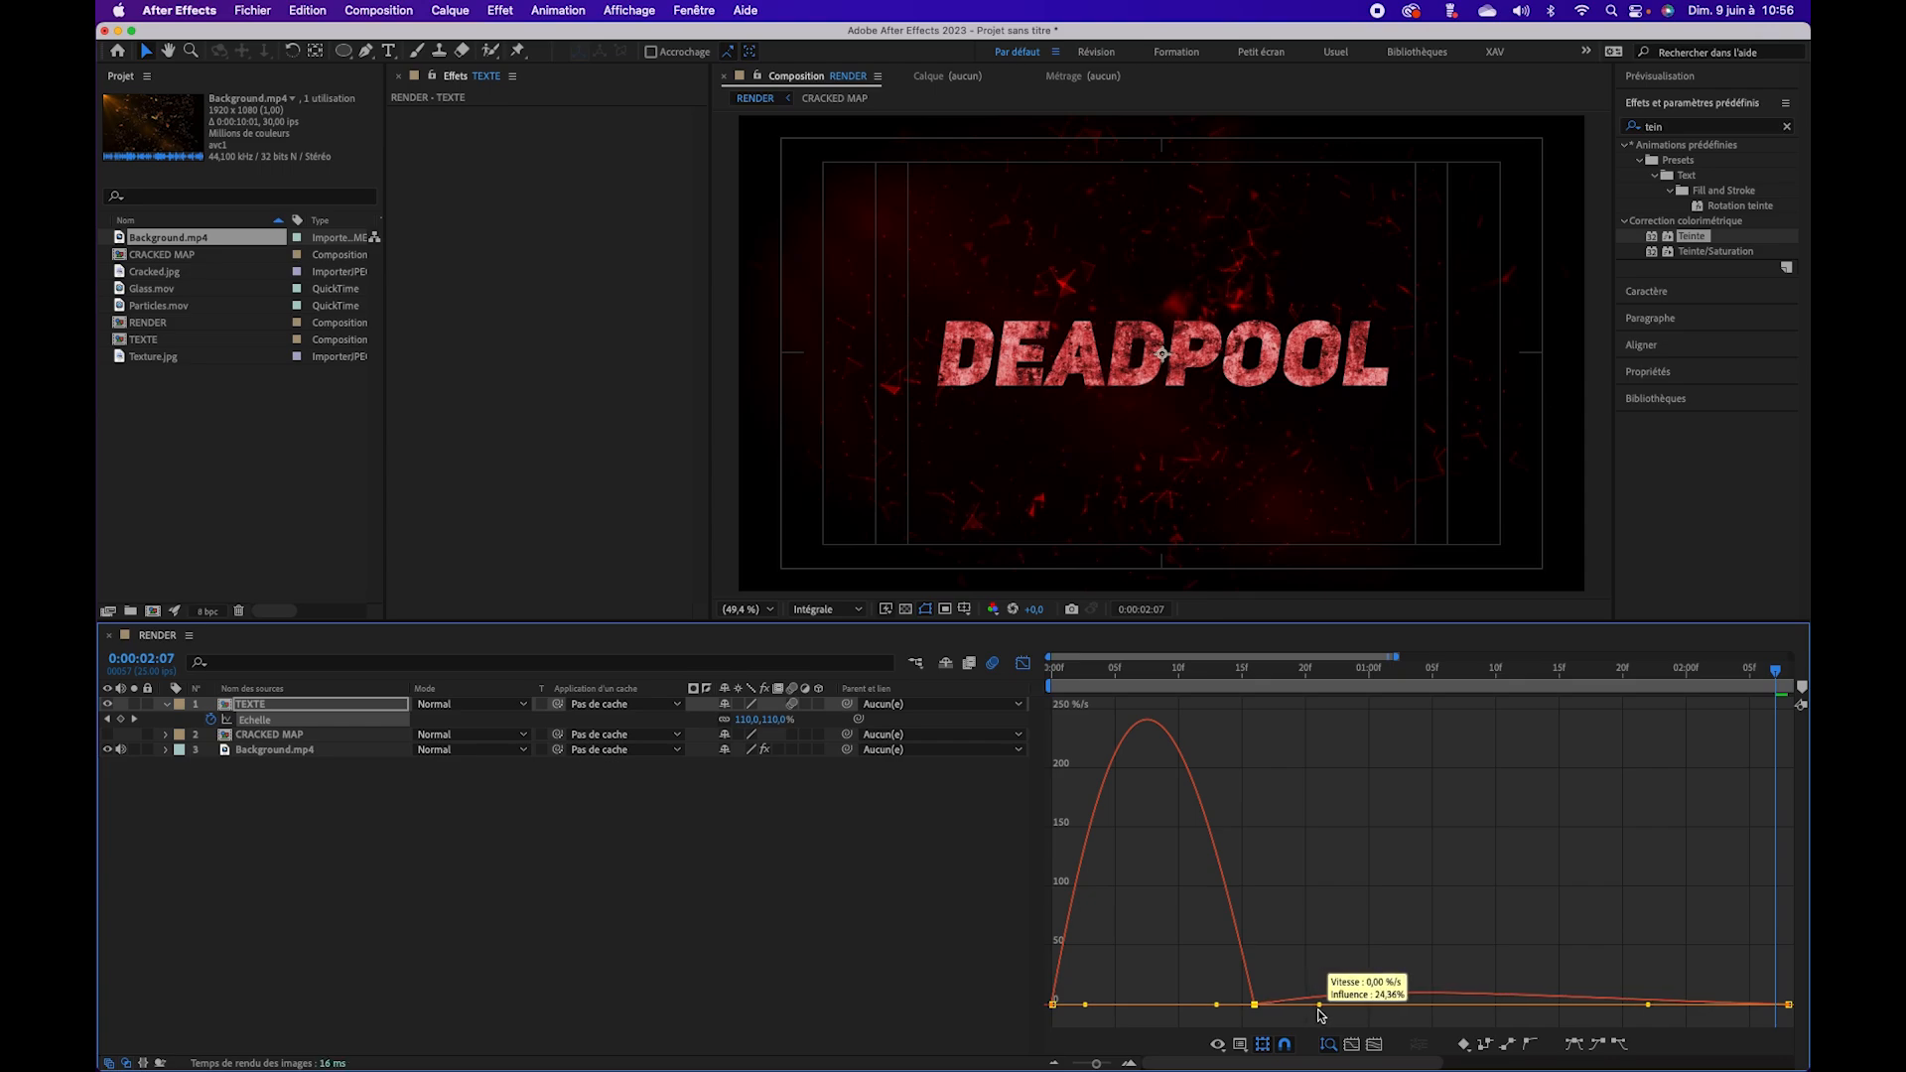
# Step: Preview the scale animation from the first frame, including a full-screen playback
pyautogui.moveTo(1074, 674); pyautogui.dragTo(1032, 672)
pyautogui.press('space')
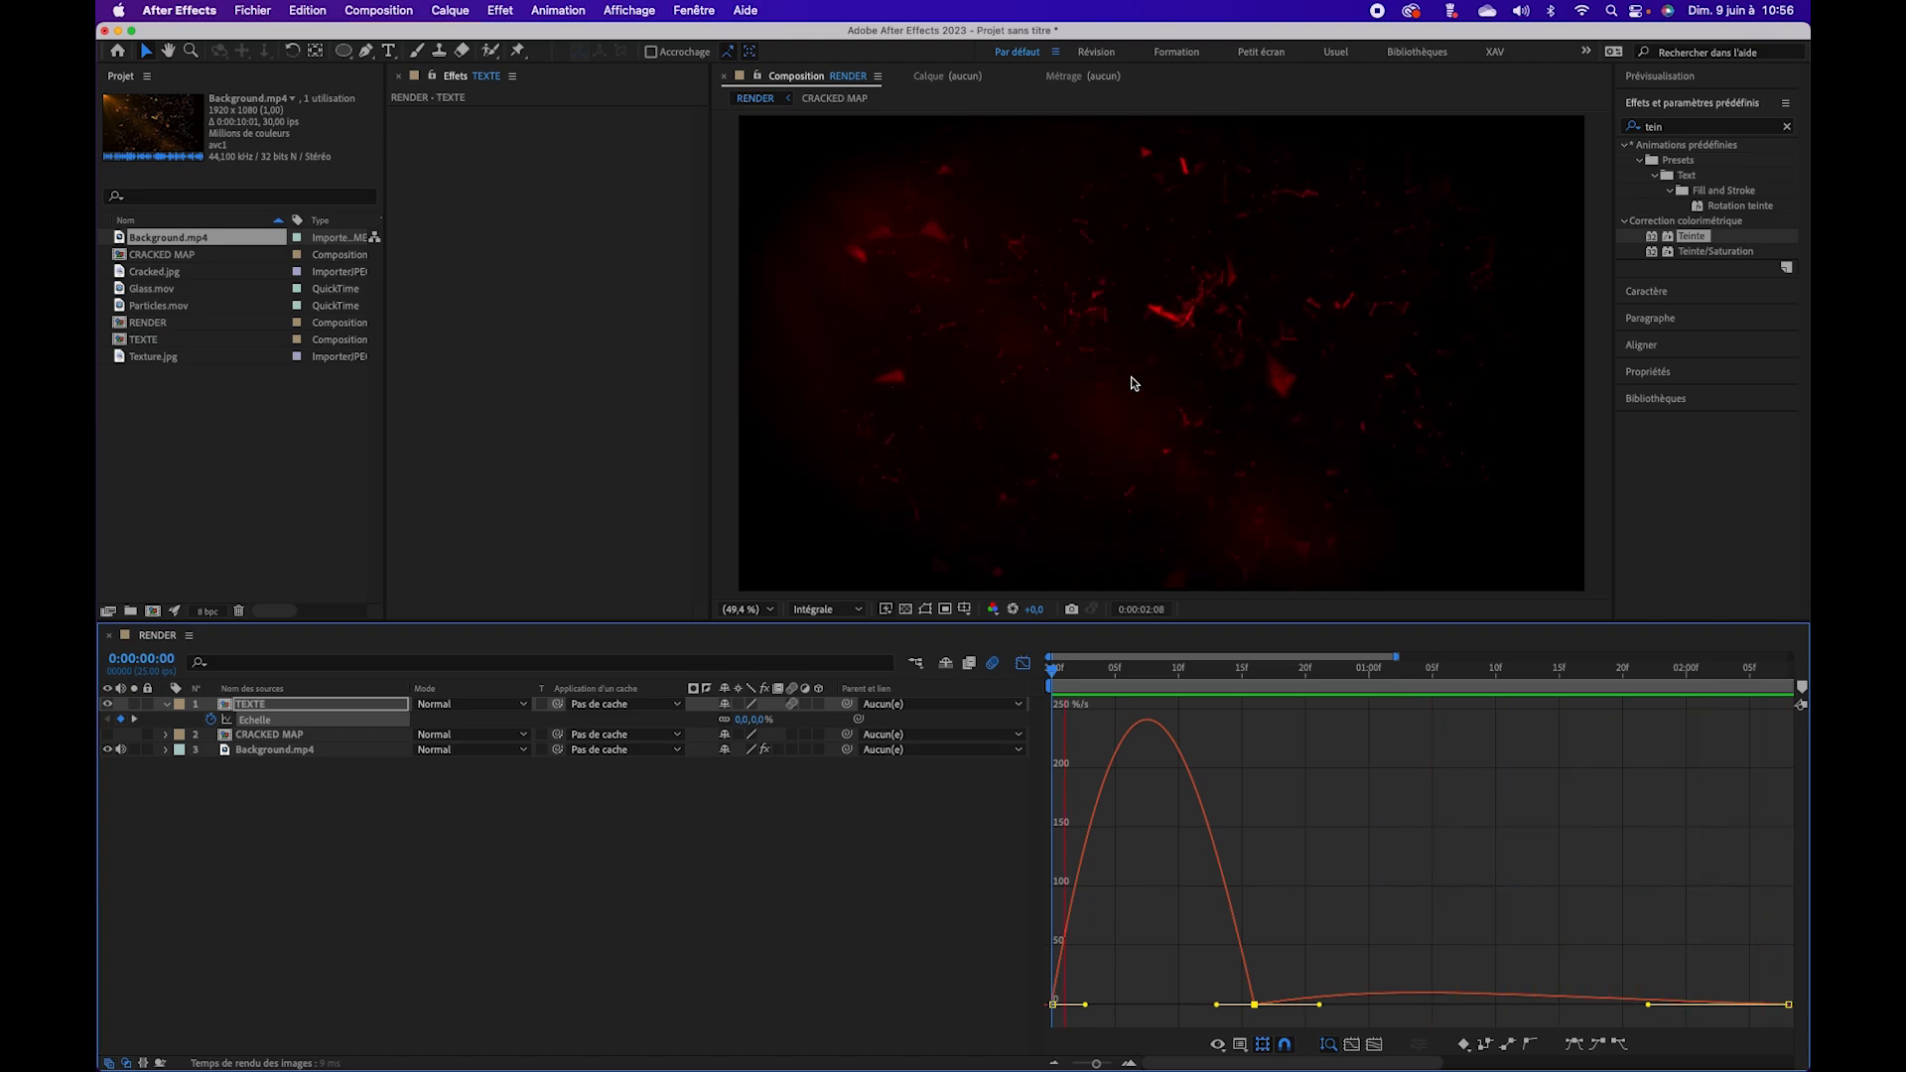
pyautogui.moveTo(1254, 1006)
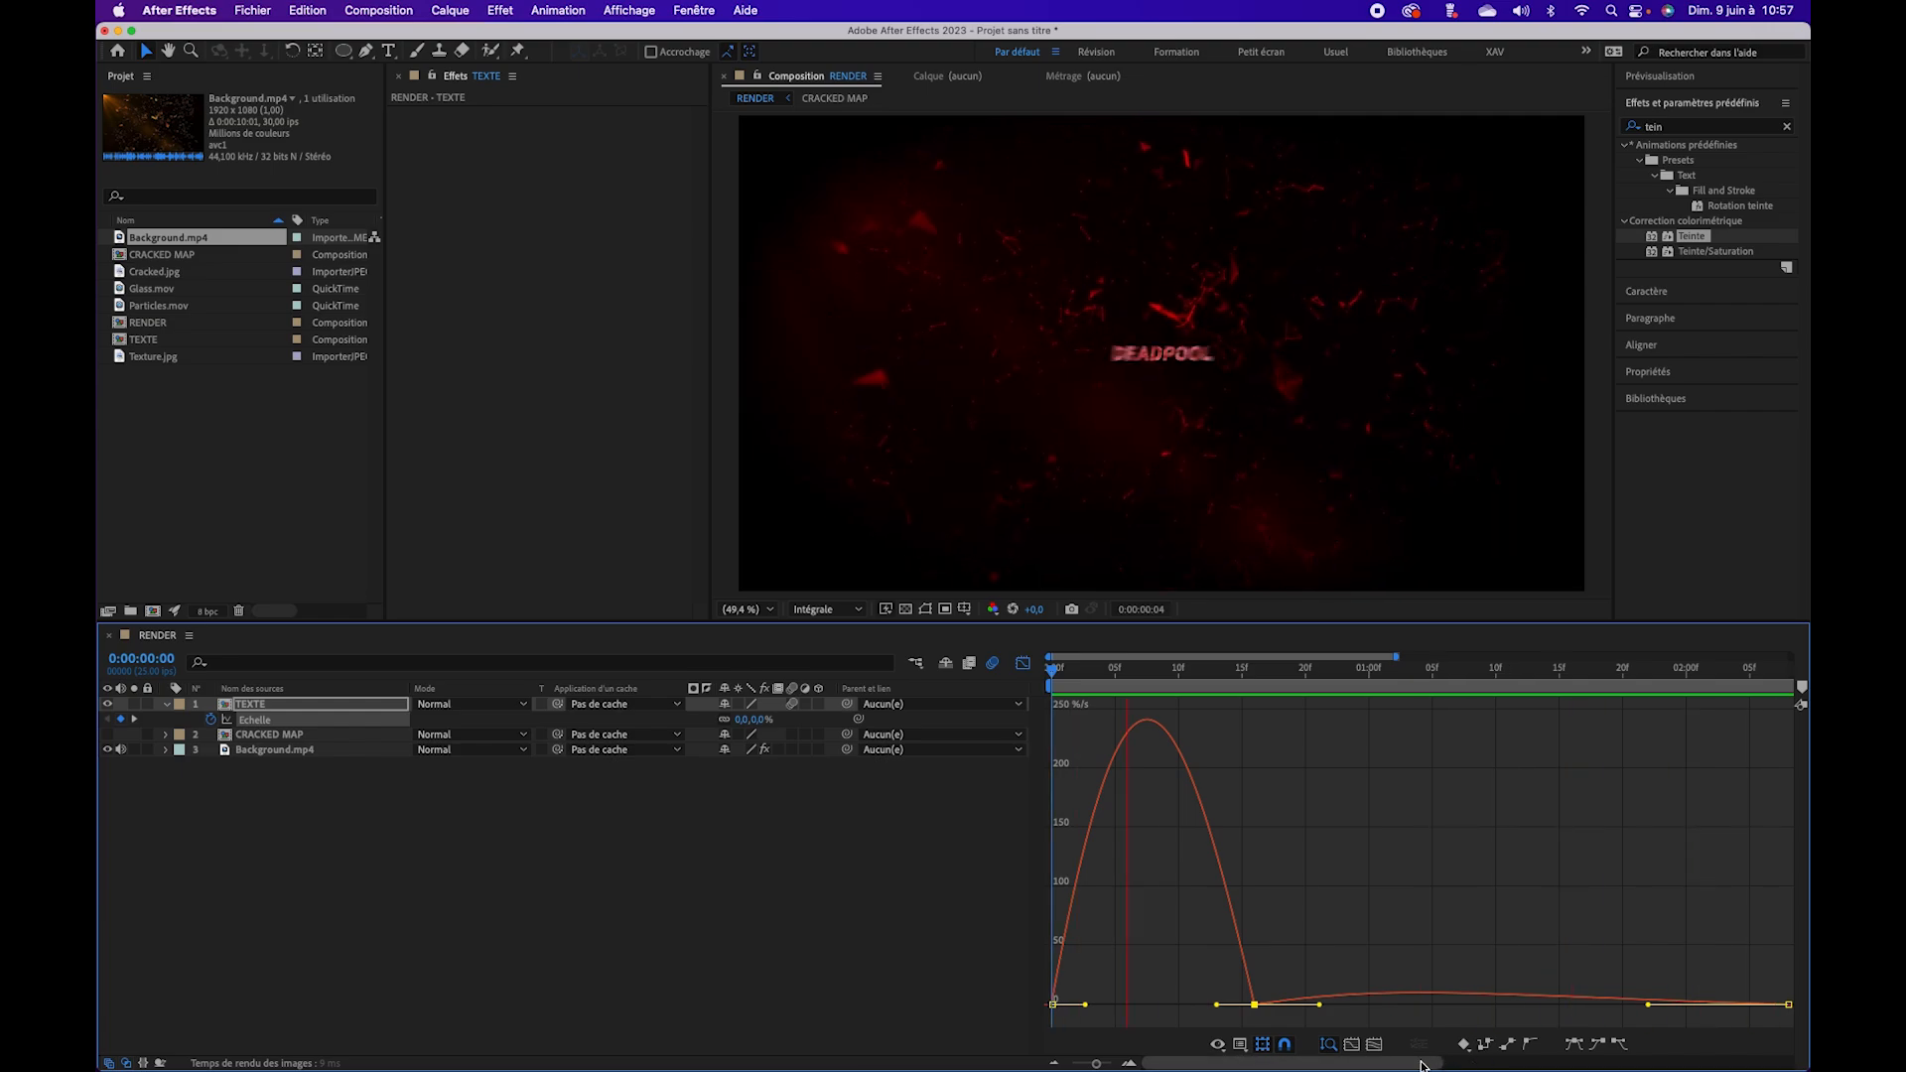
pyautogui.press('space')
pyautogui.hotkey('shift', 'space')
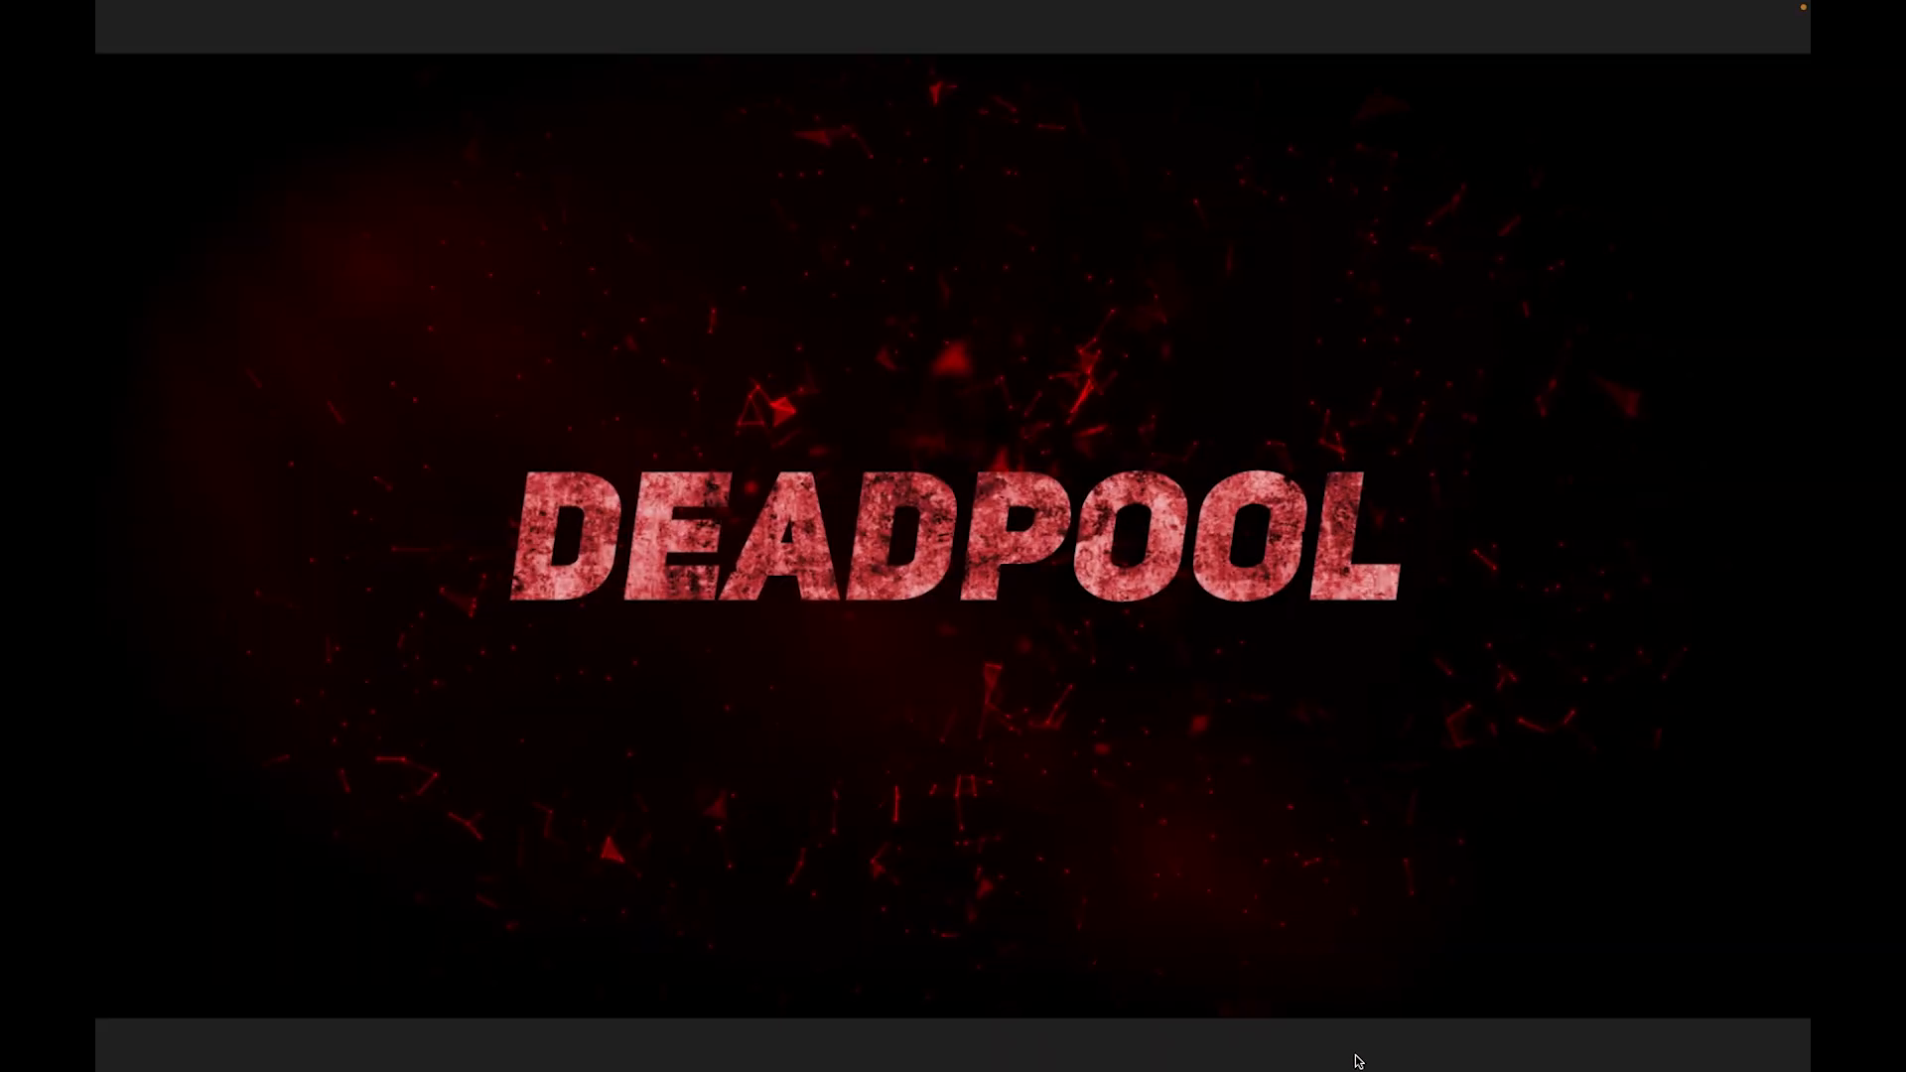
pyautogui.press('space')
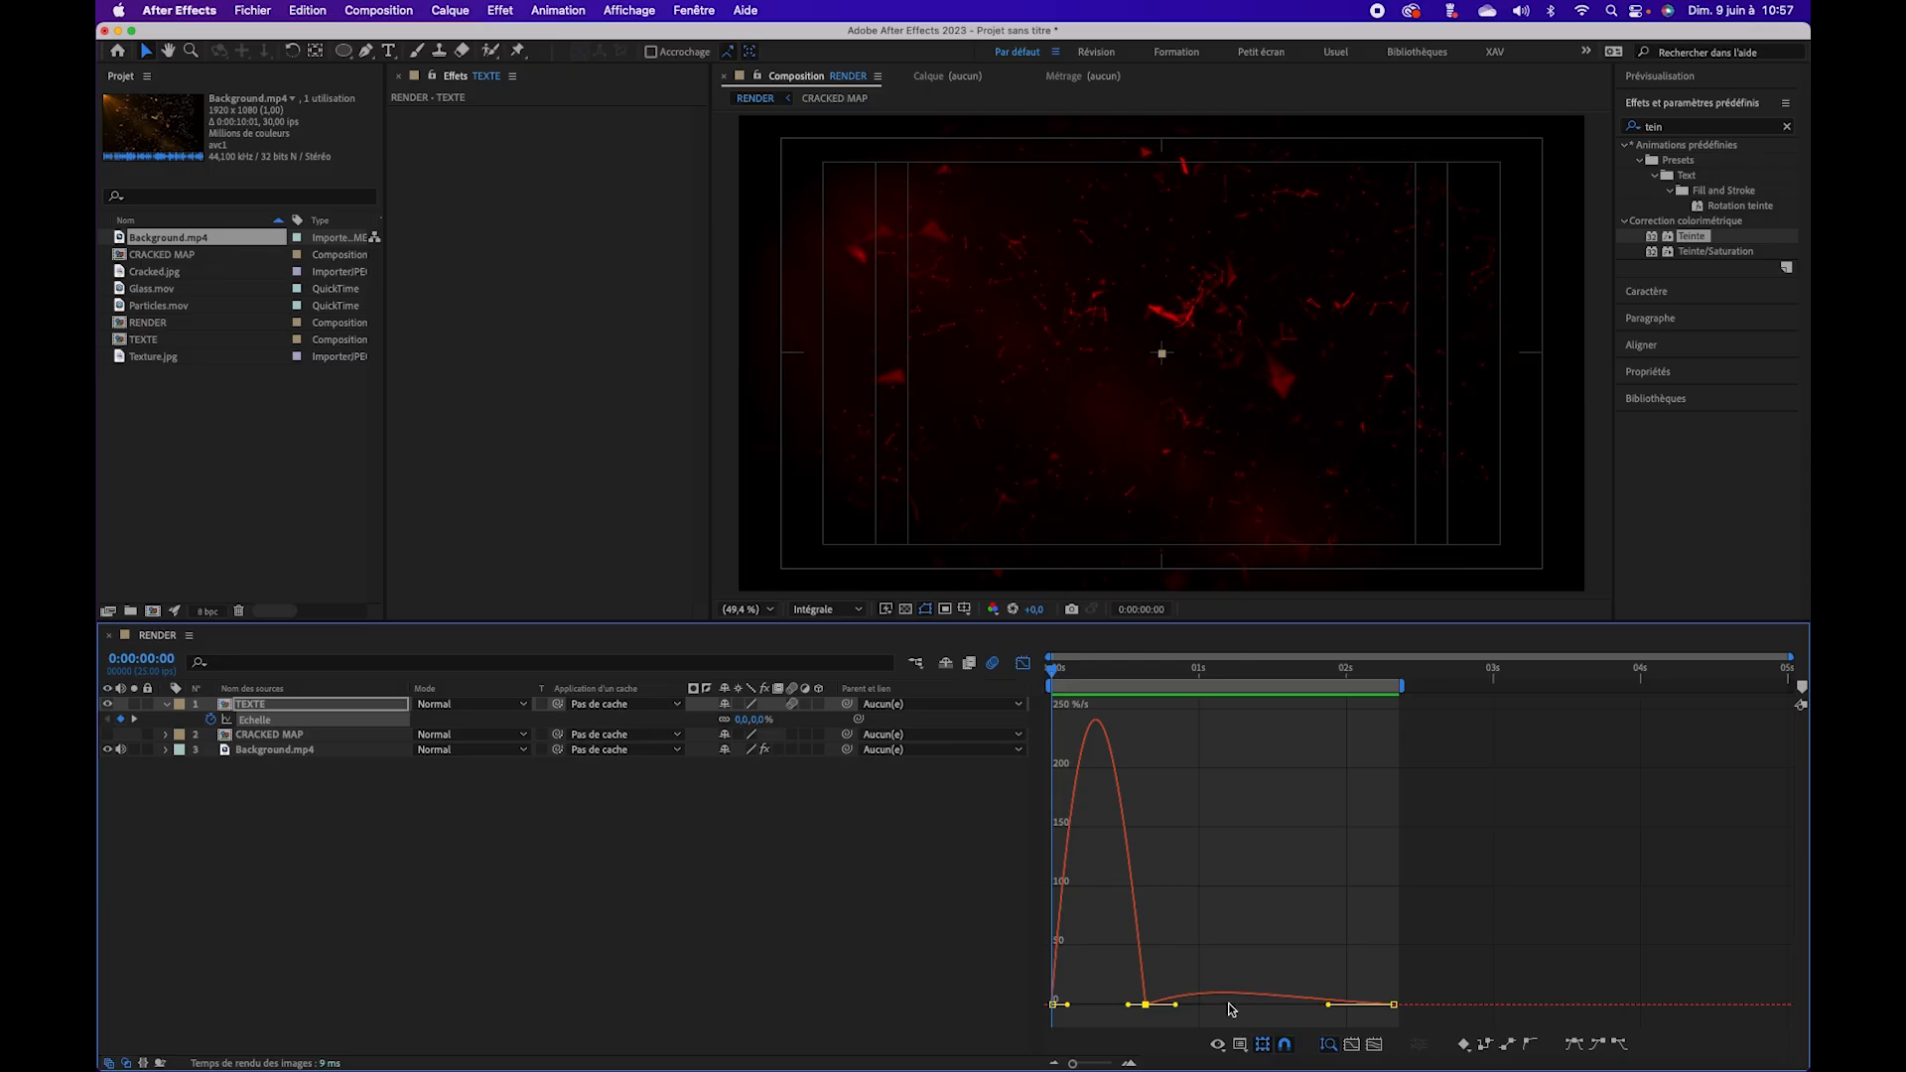
# Step: Set the TEXTE layer's Scale keyframes to Linear temporal interpolation and check the resulting speed graph
pyautogui.click(1023, 663)
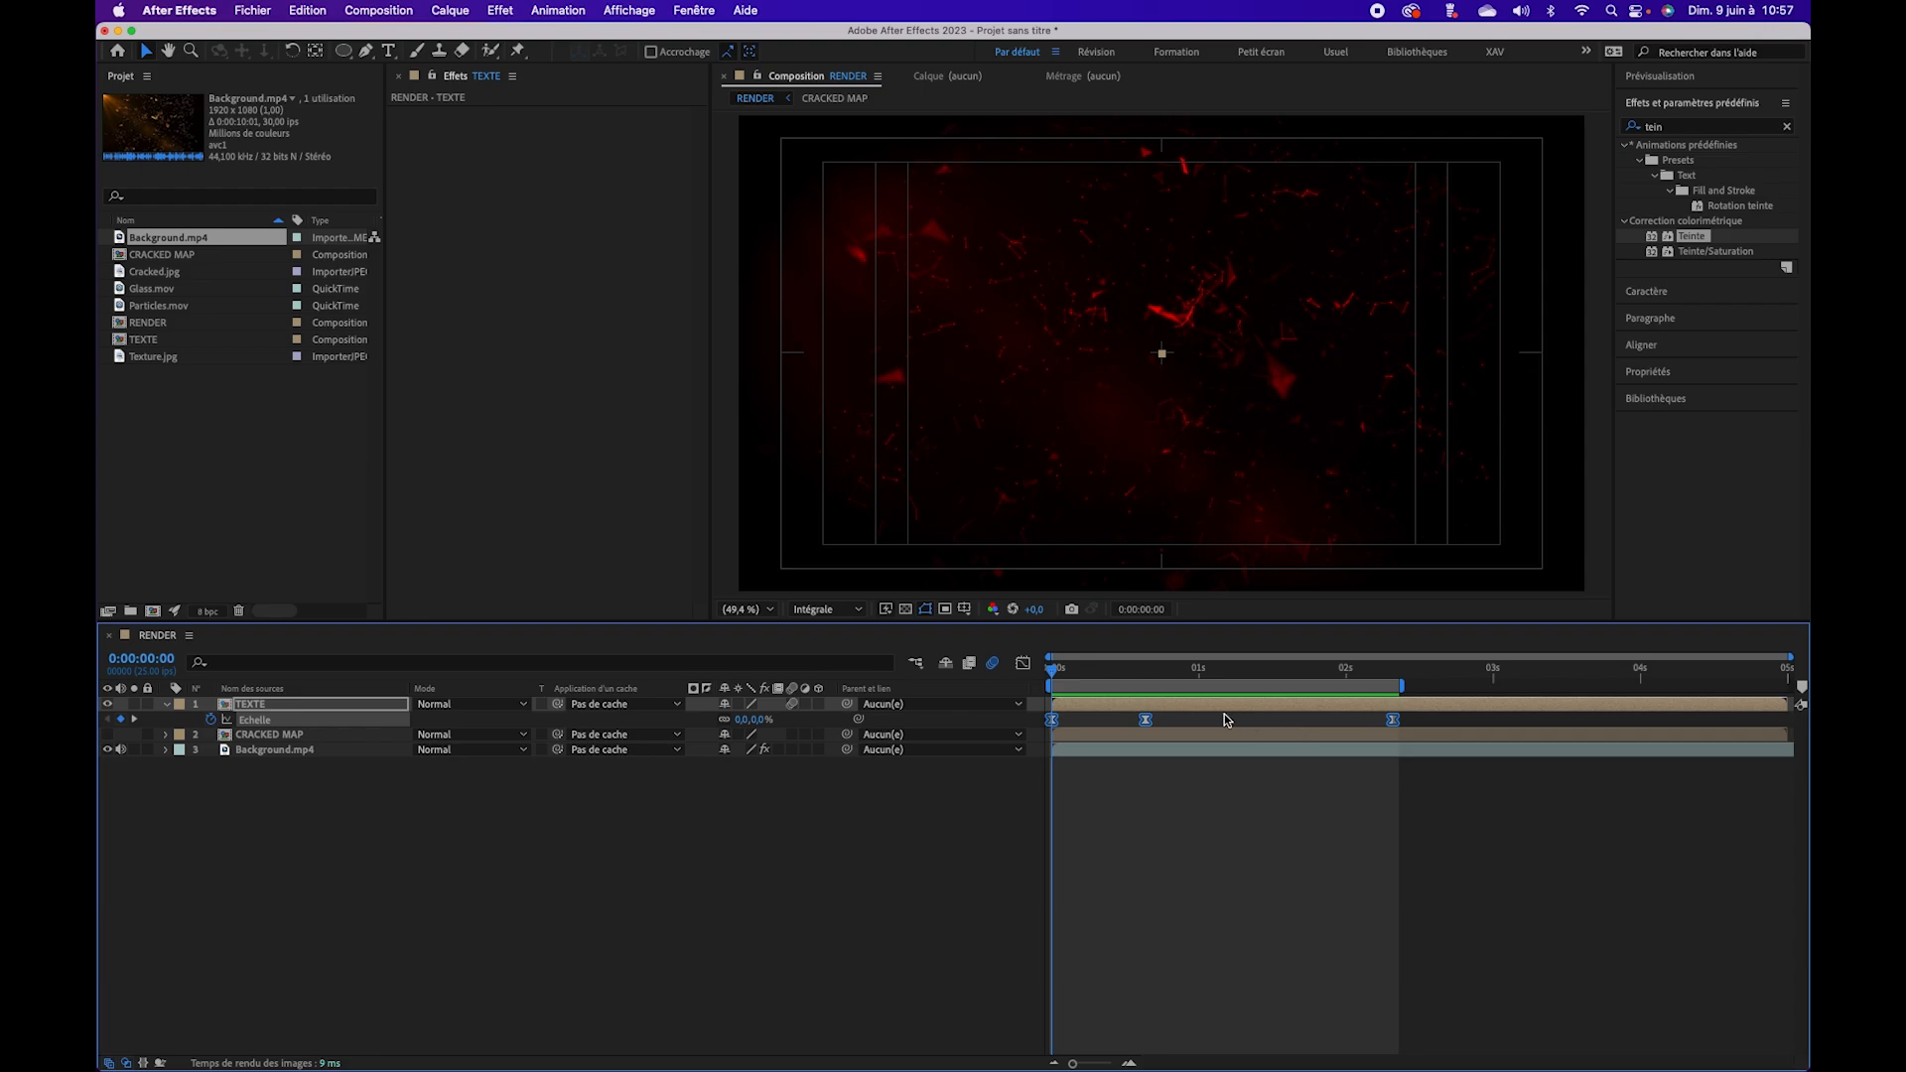
pyautogui.rightClick(1149, 724)
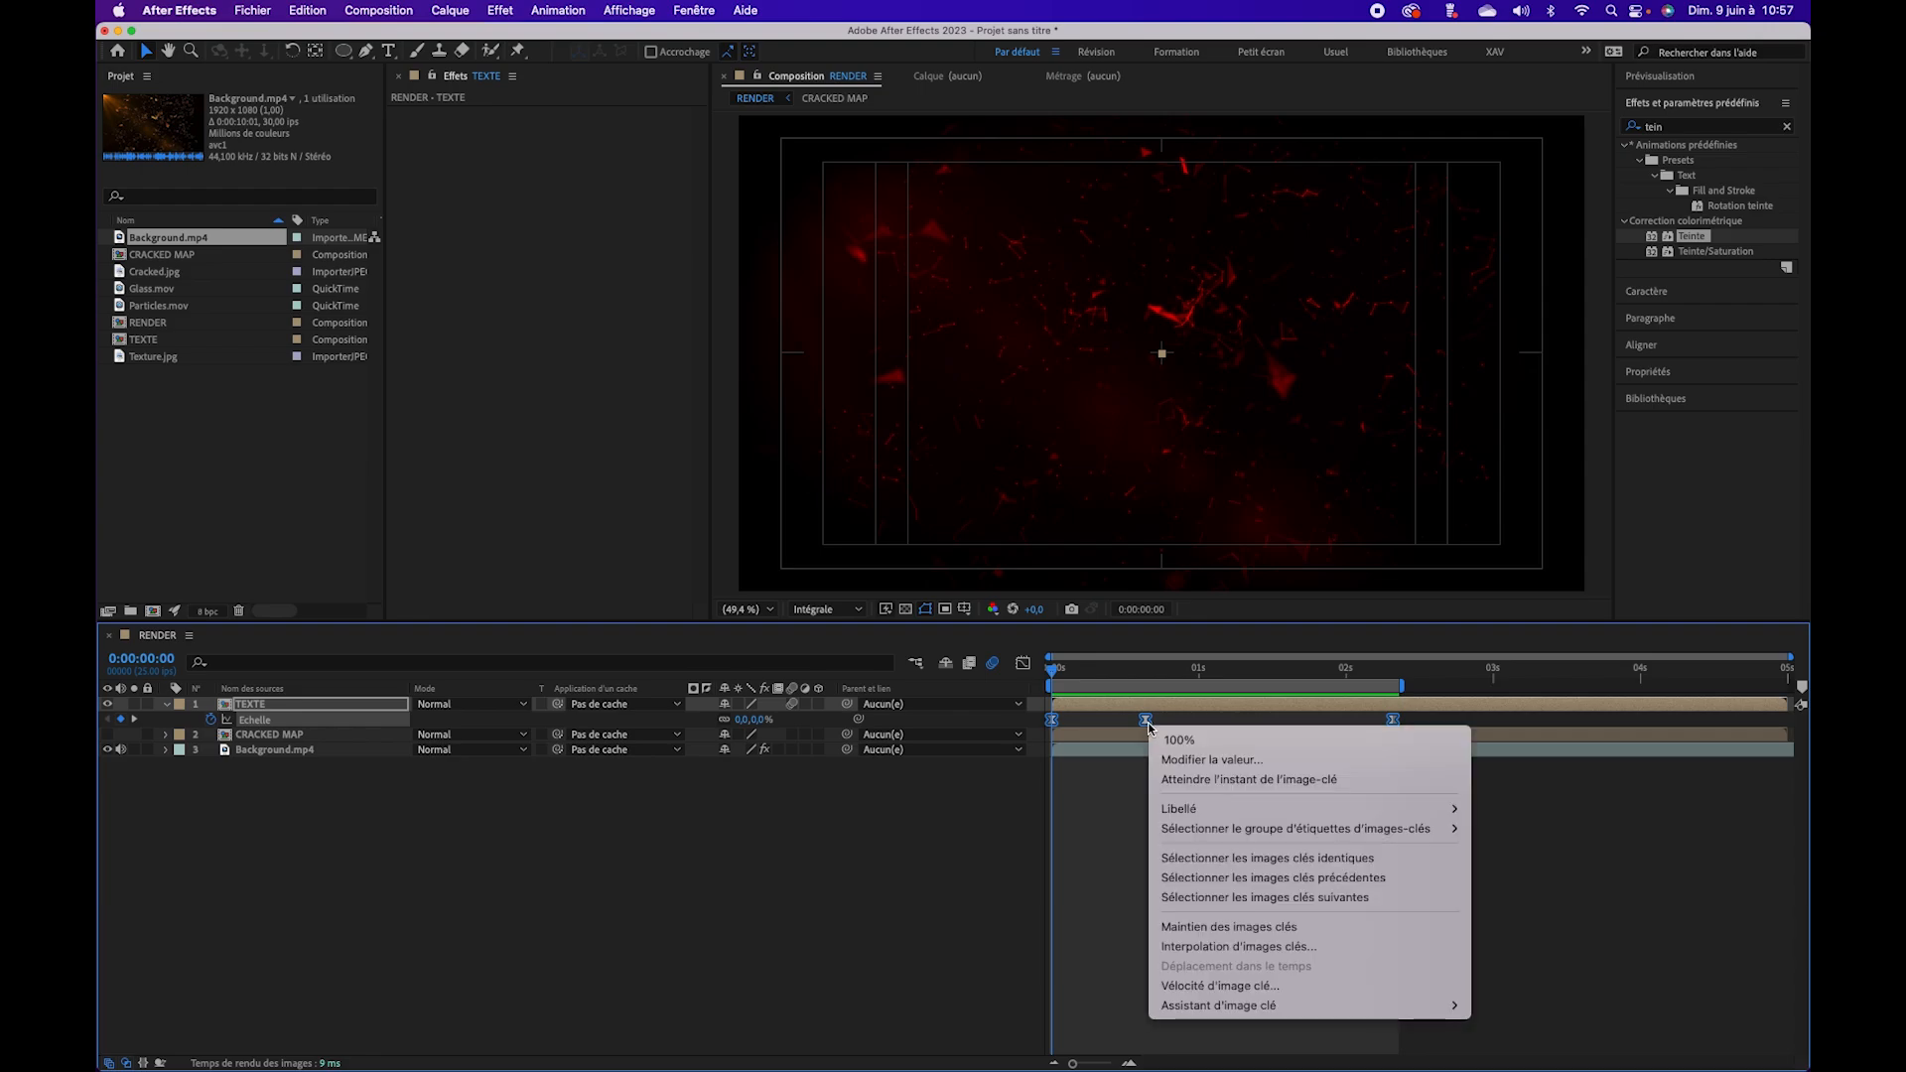
pyautogui.click(1249, 948)
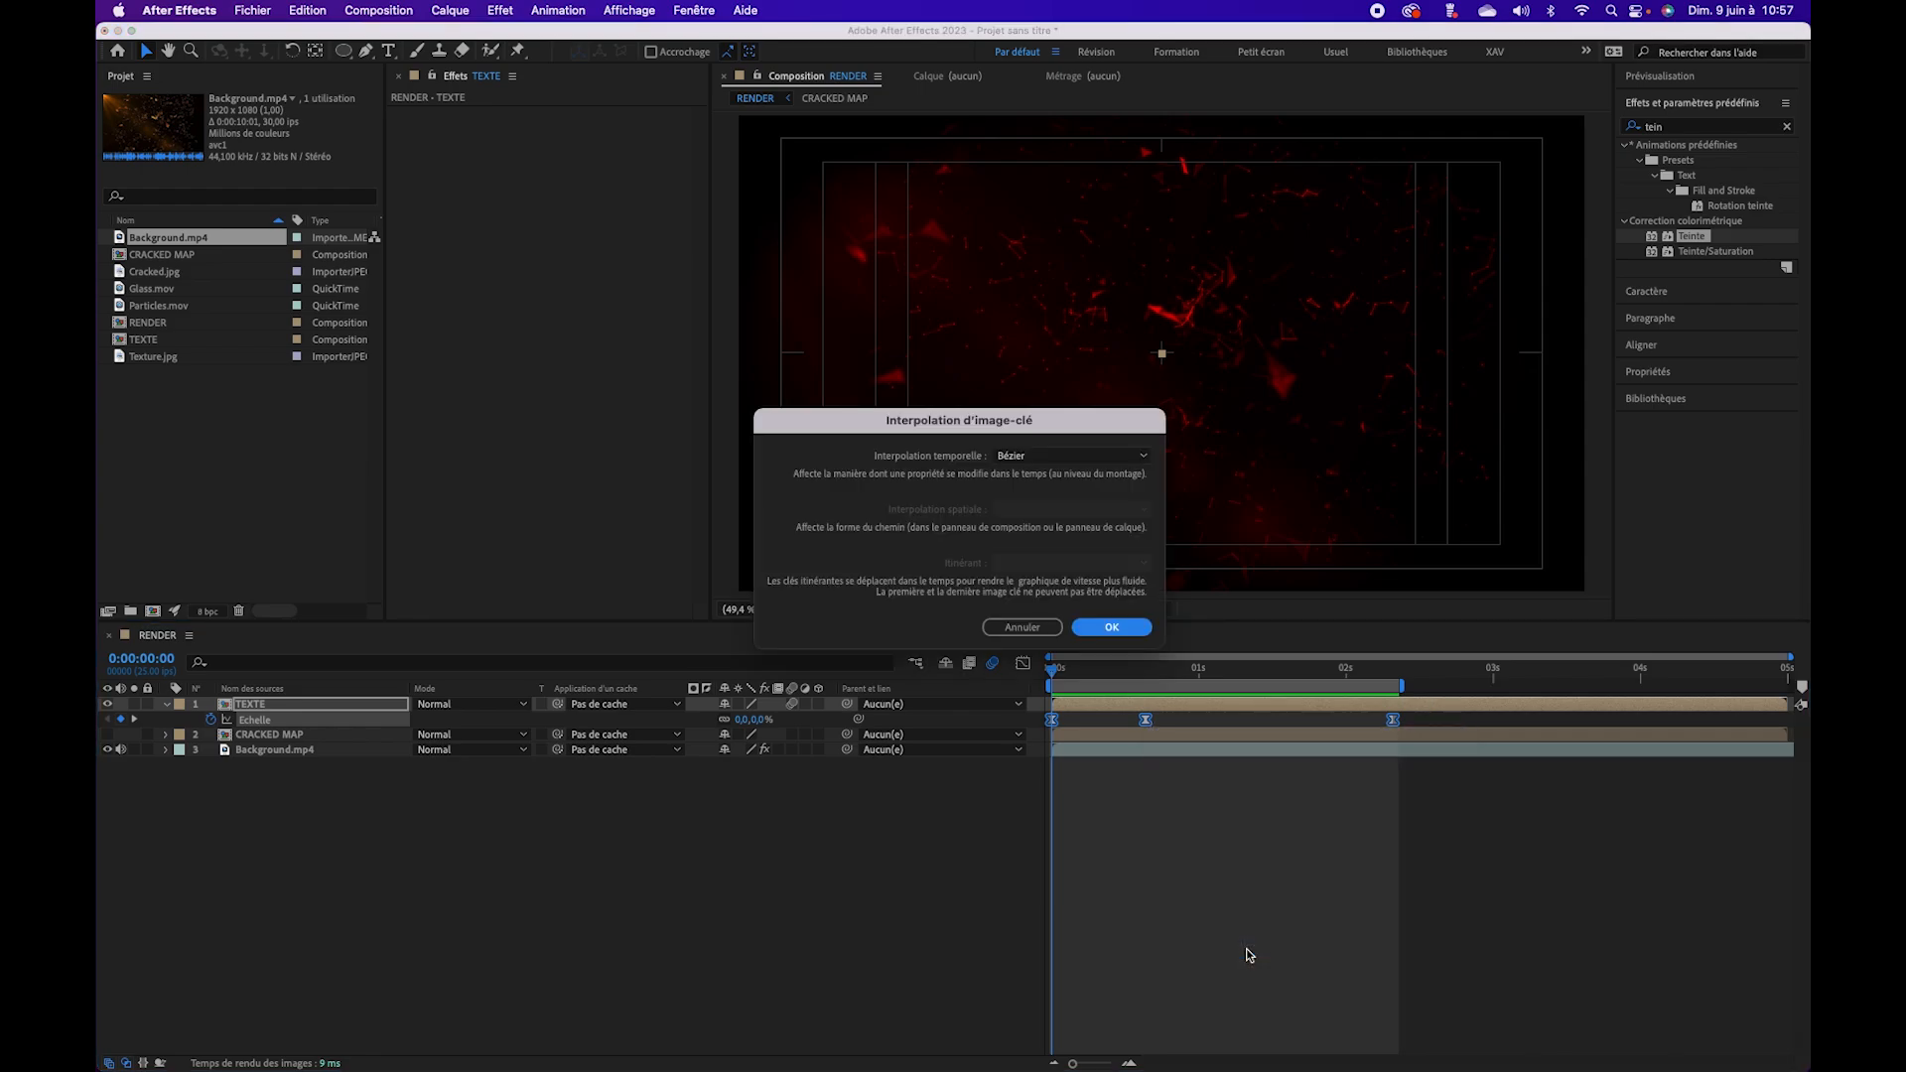
pyautogui.click(1055, 457)
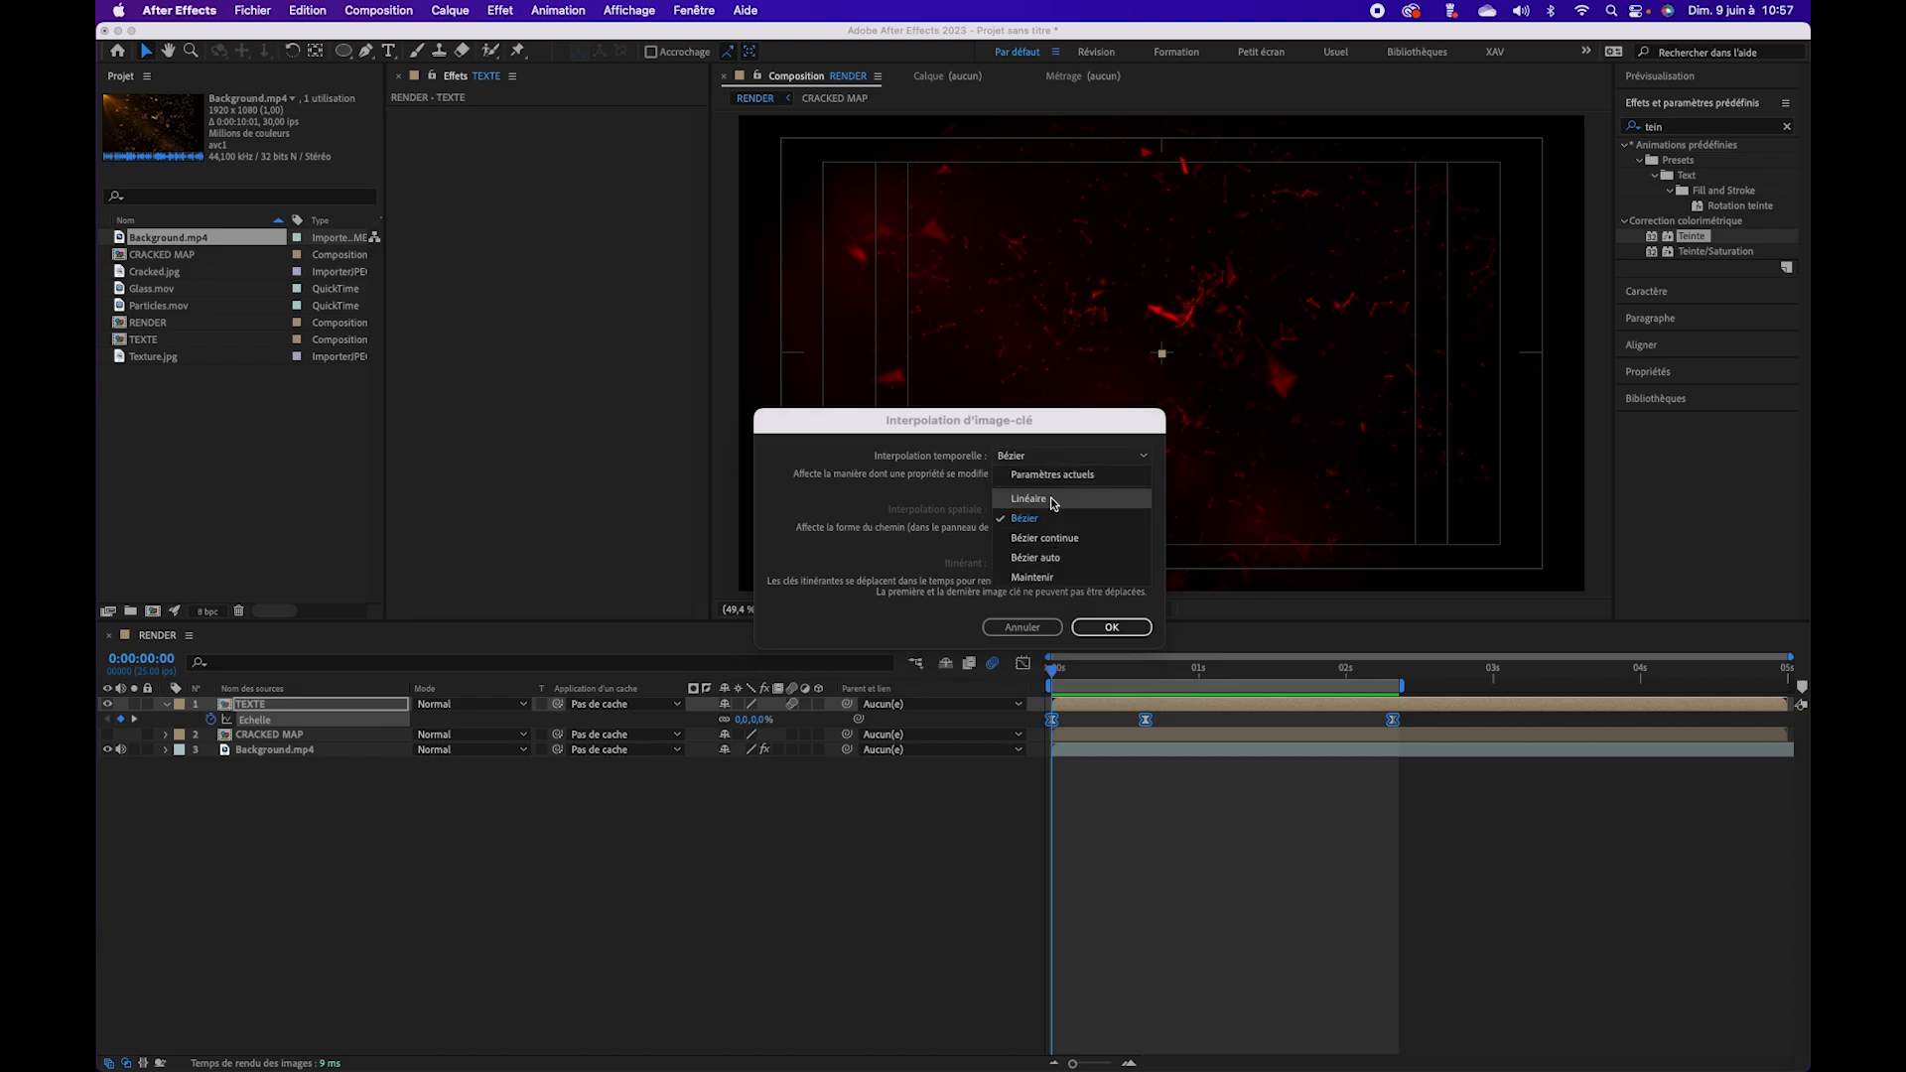
pyautogui.click(1054, 499)
pyautogui.click(1108, 628)
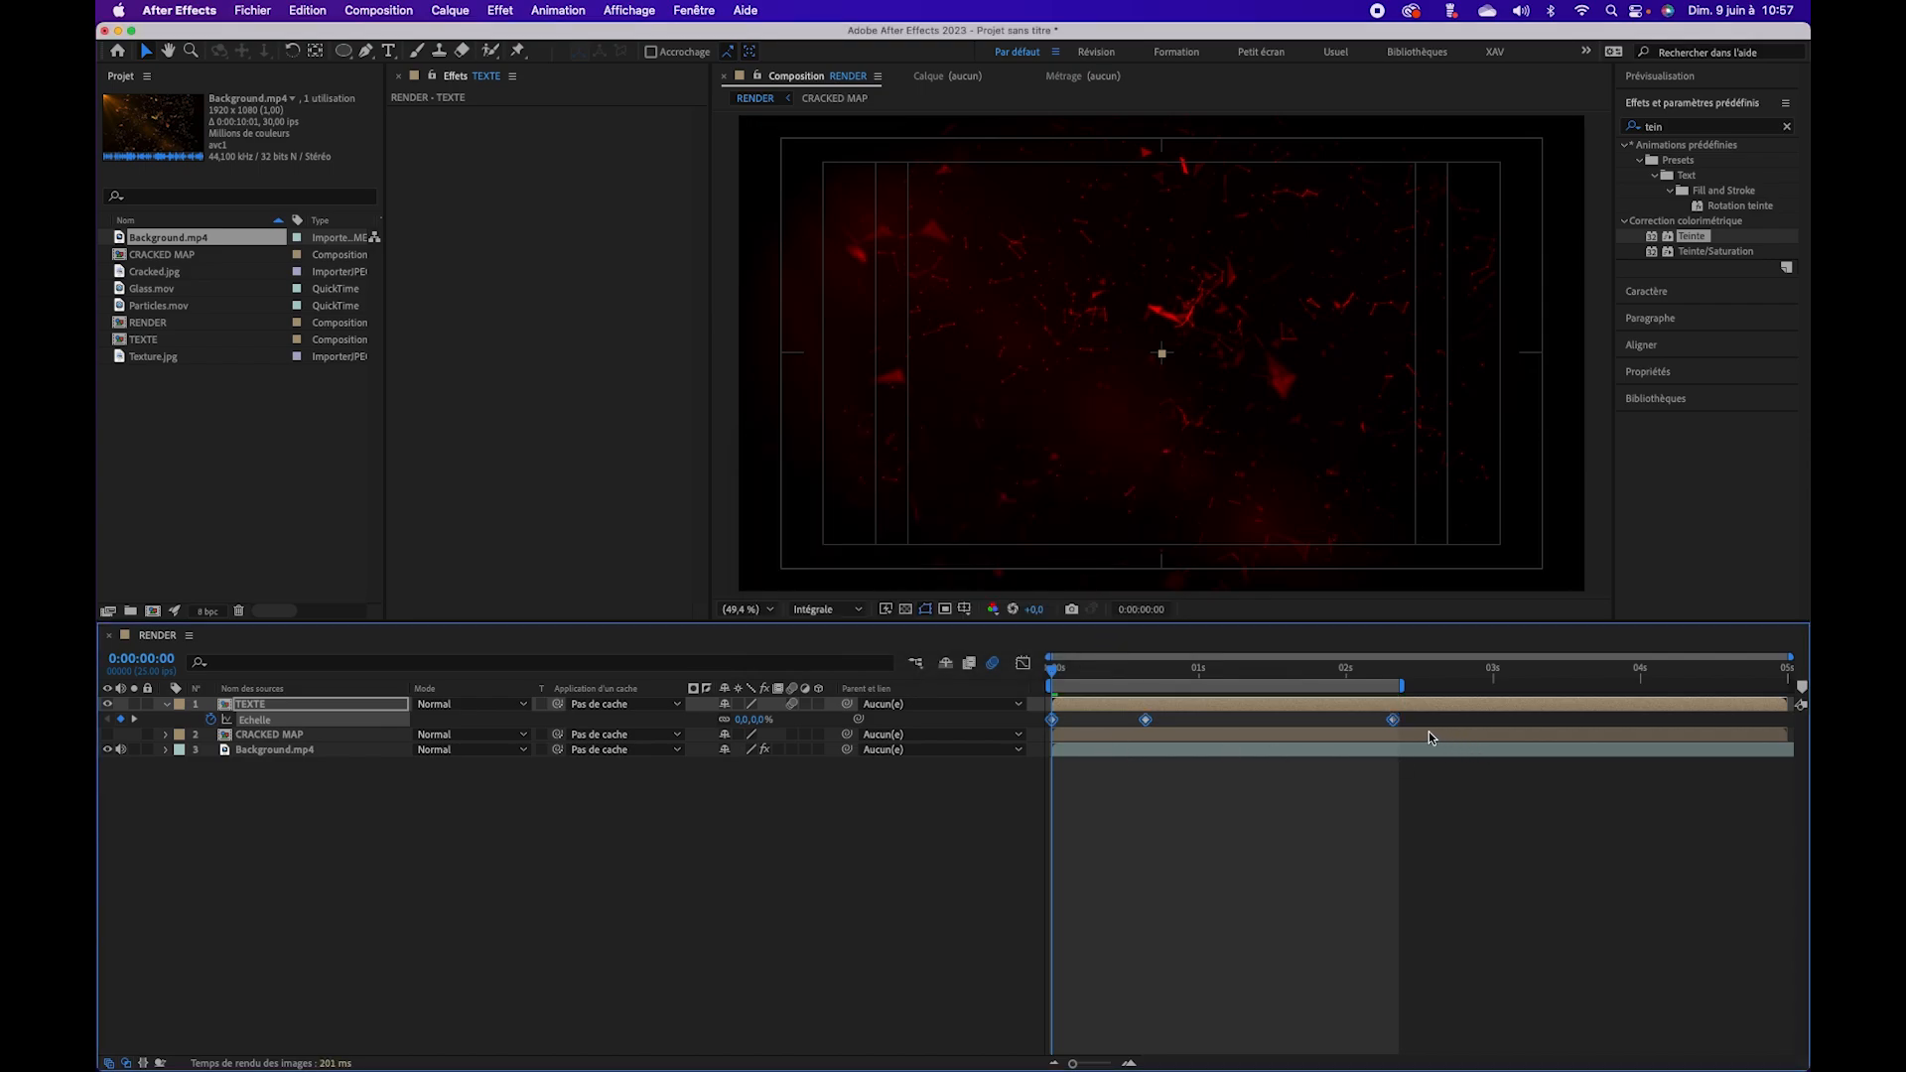
pyautogui.click(1022, 664)
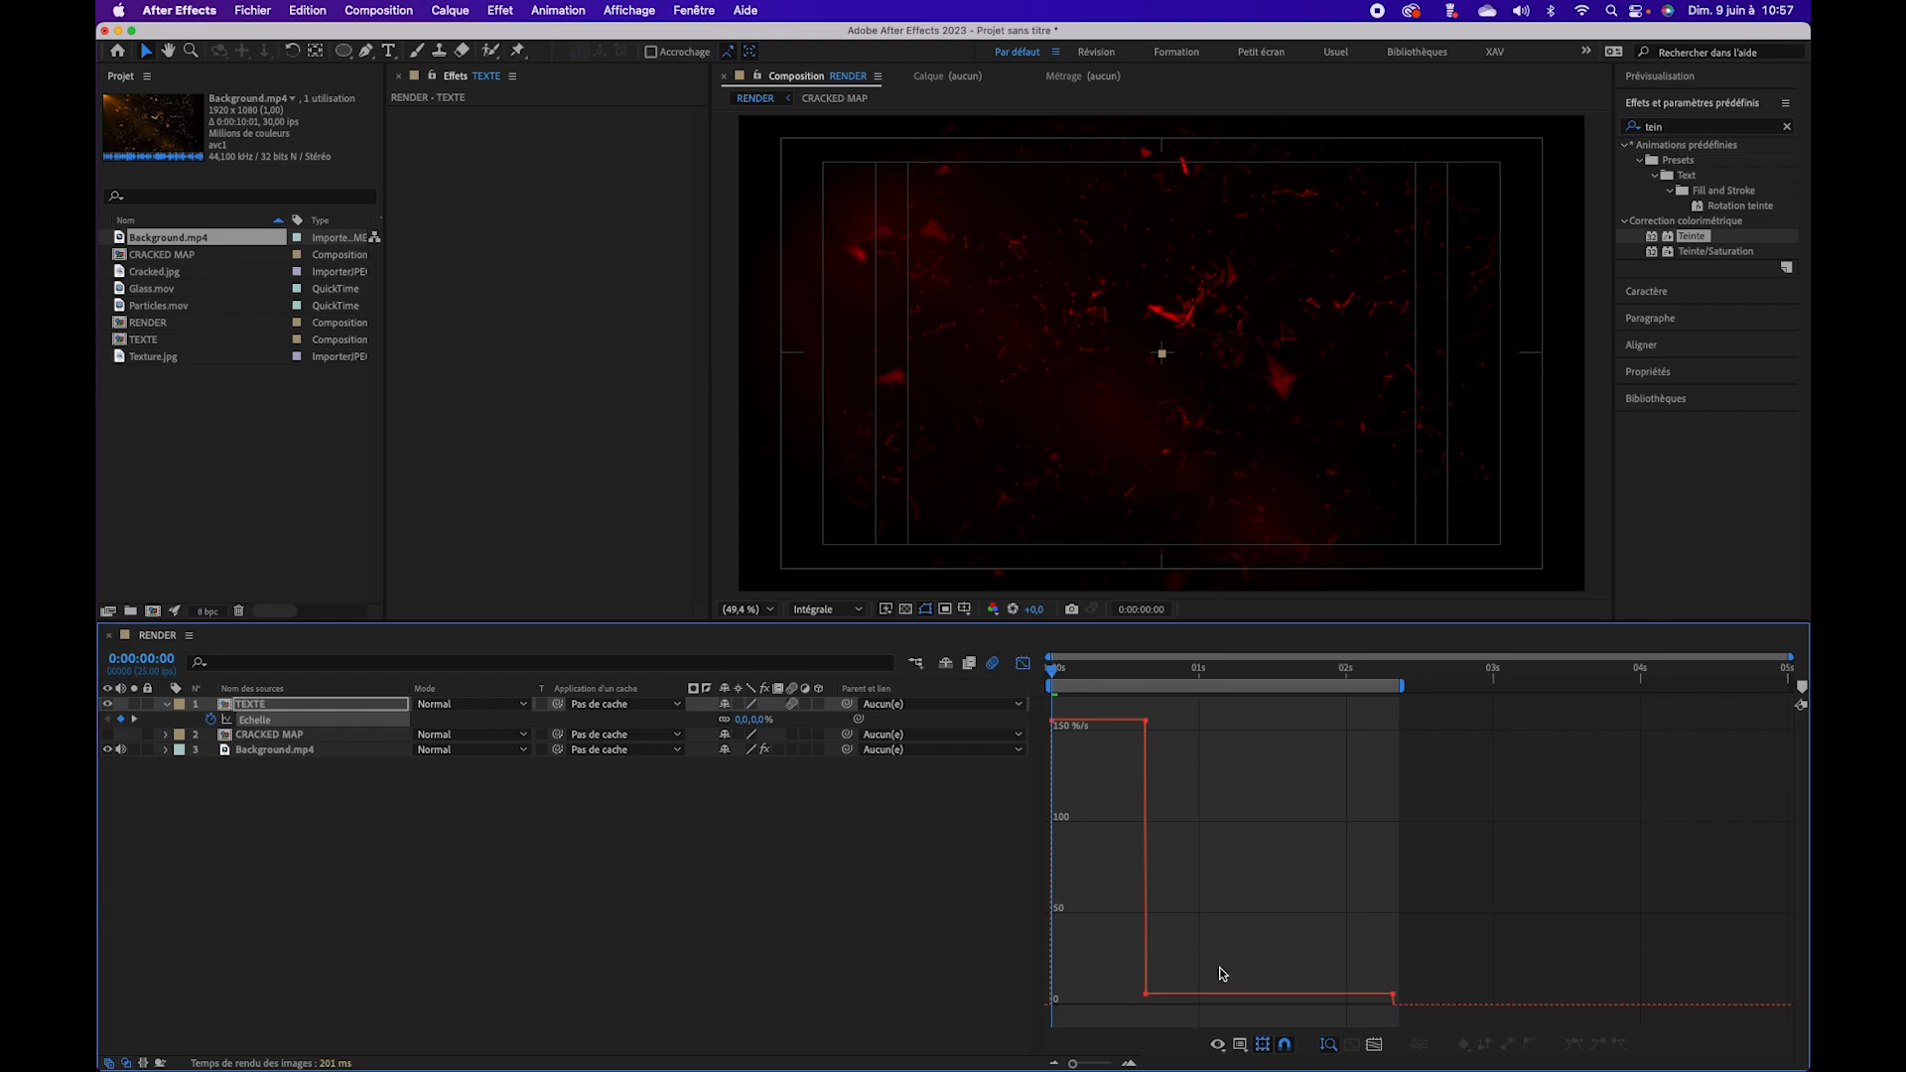
pyautogui.click(1025, 664)
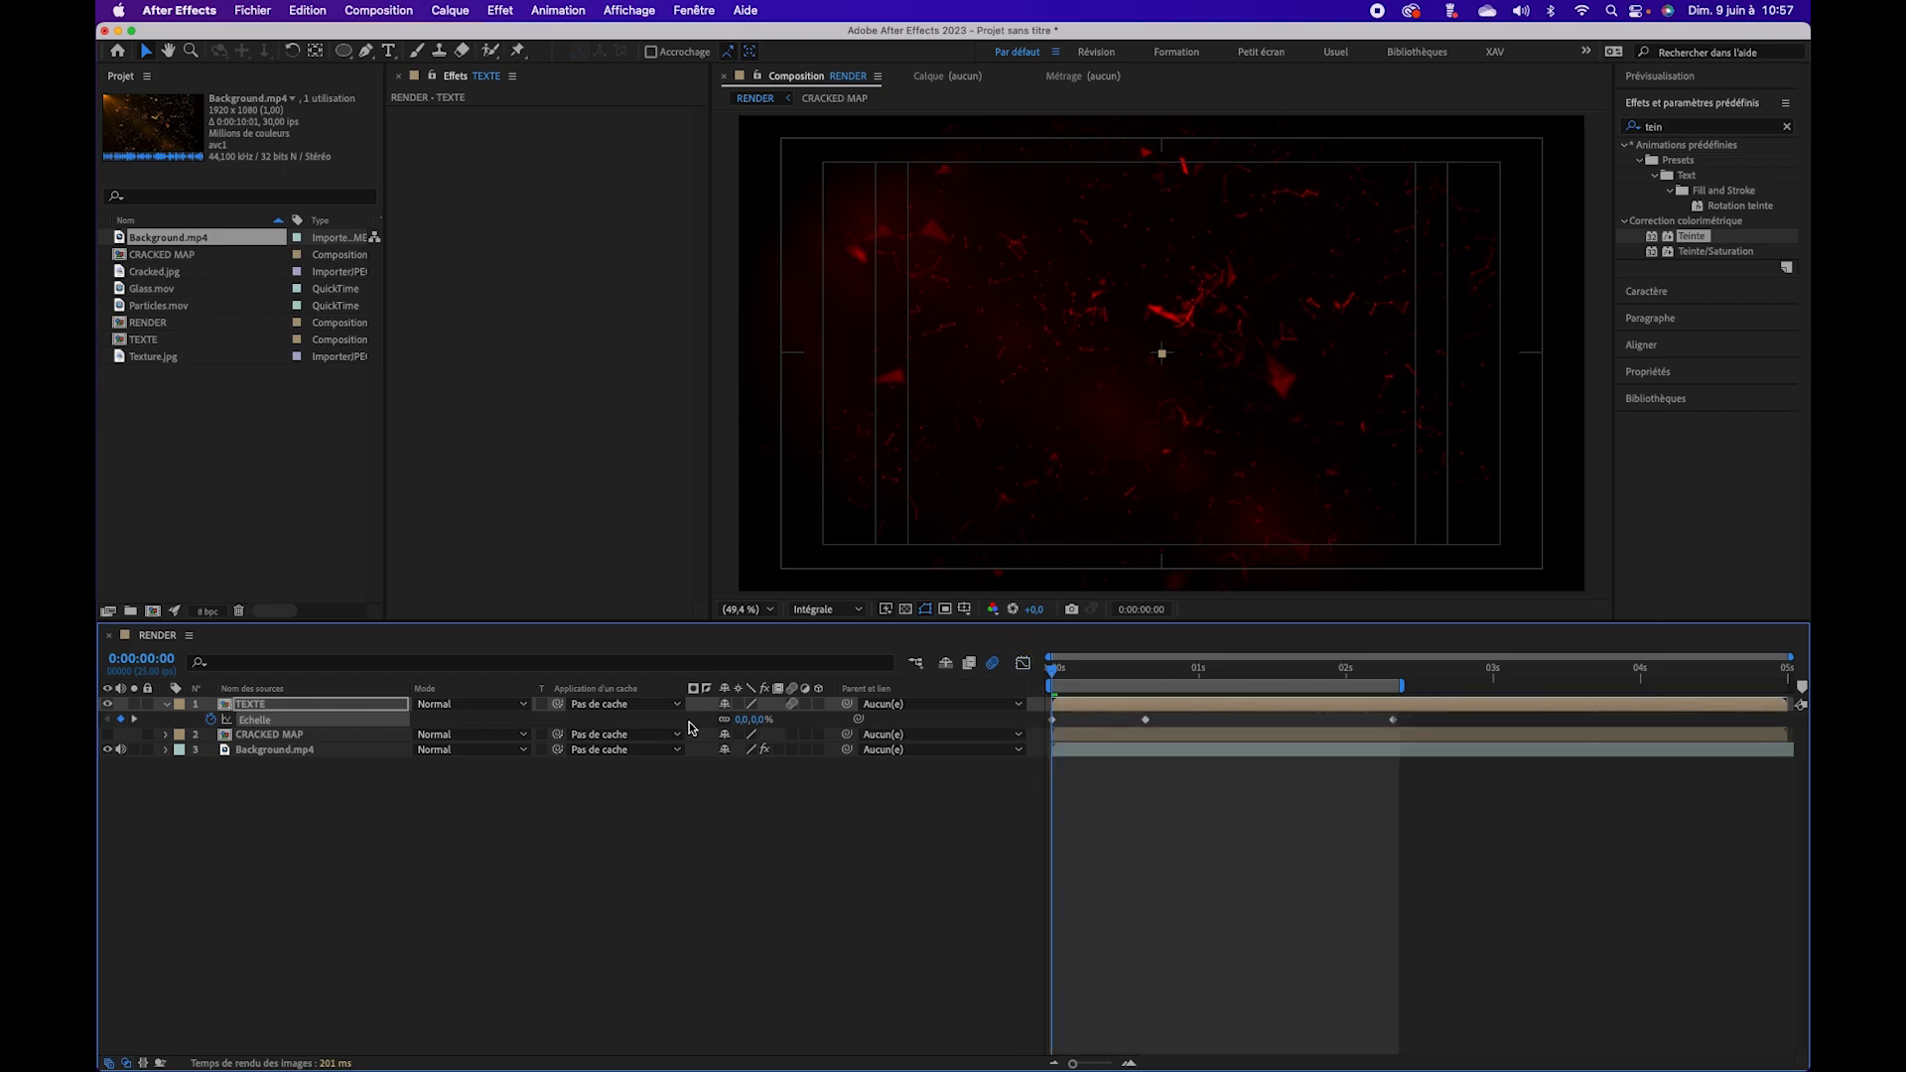
# Step: Try Auto Bezier temporal interpolation on the TEXTE Scale keyframes, inspecting the speed graph and previewing the motion
pyautogui.rightClick(1145, 720)
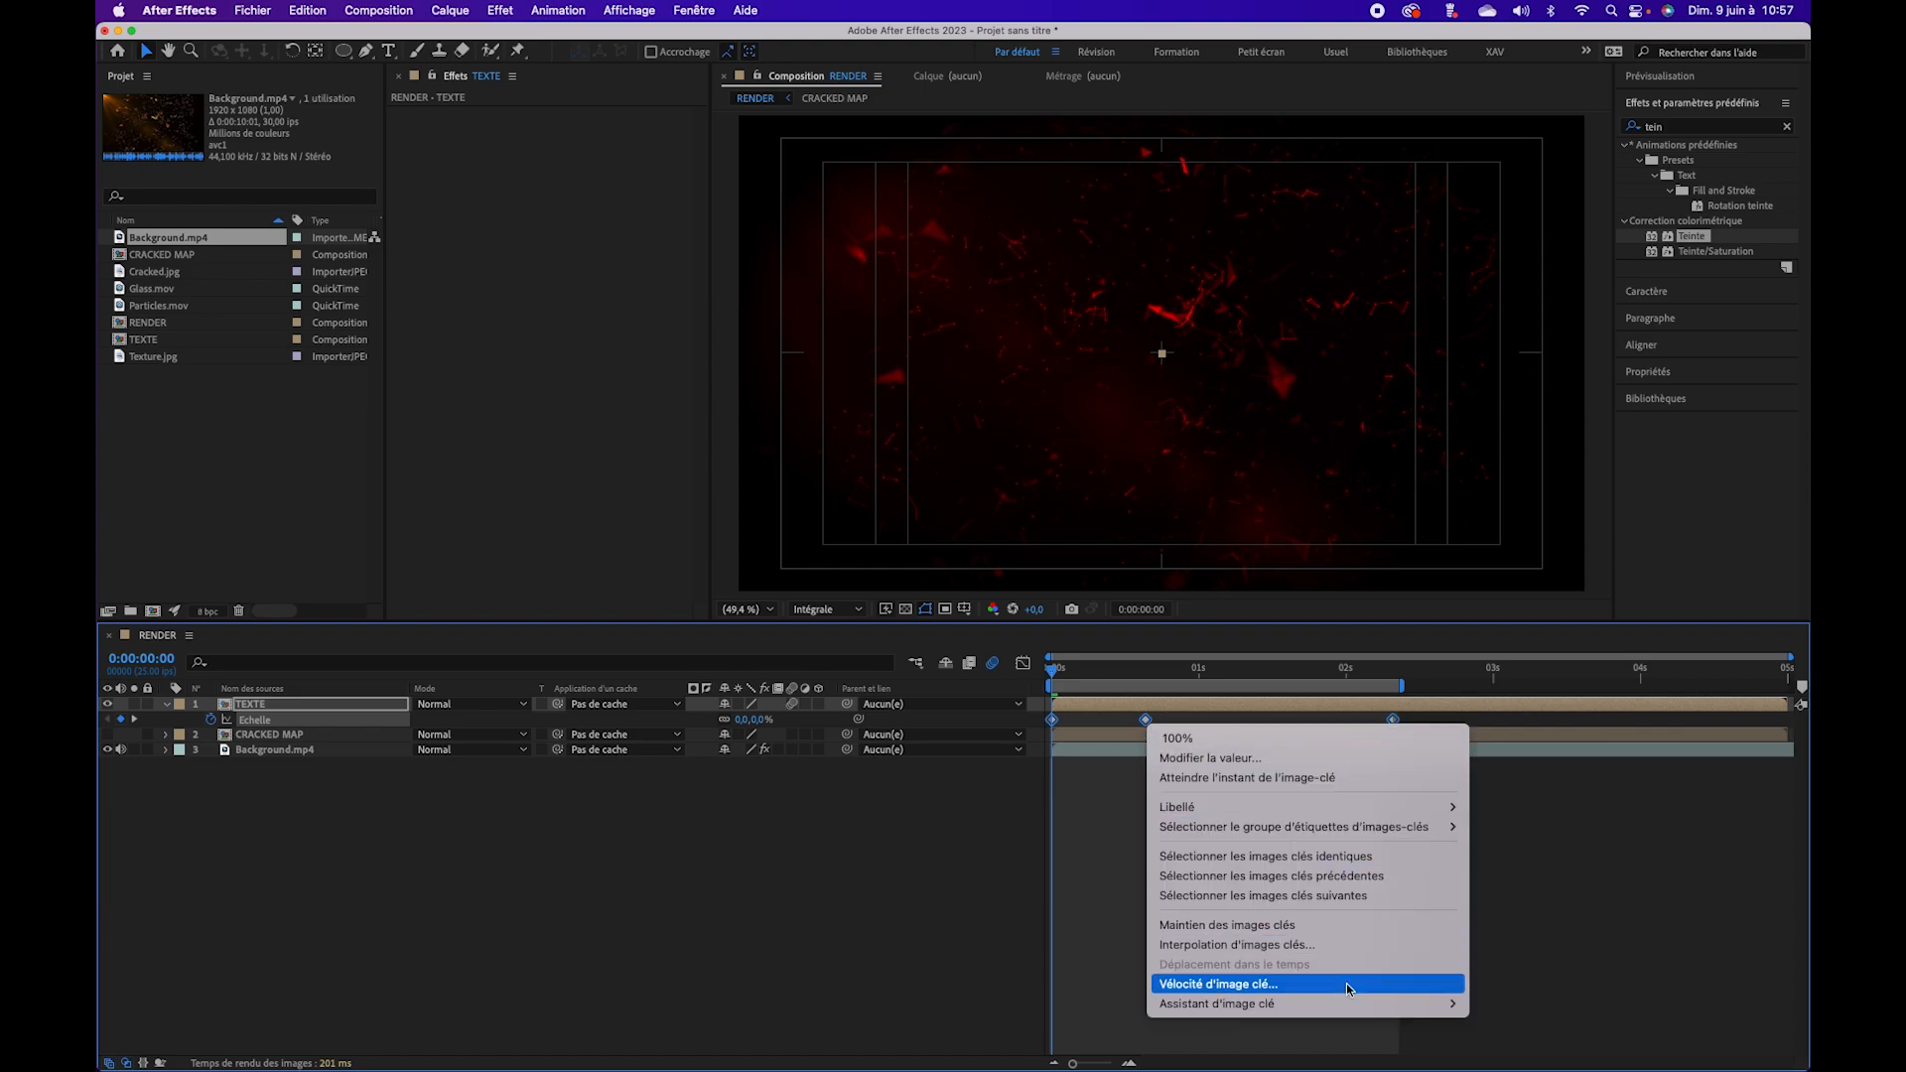
pyautogui.click(1348, 947)
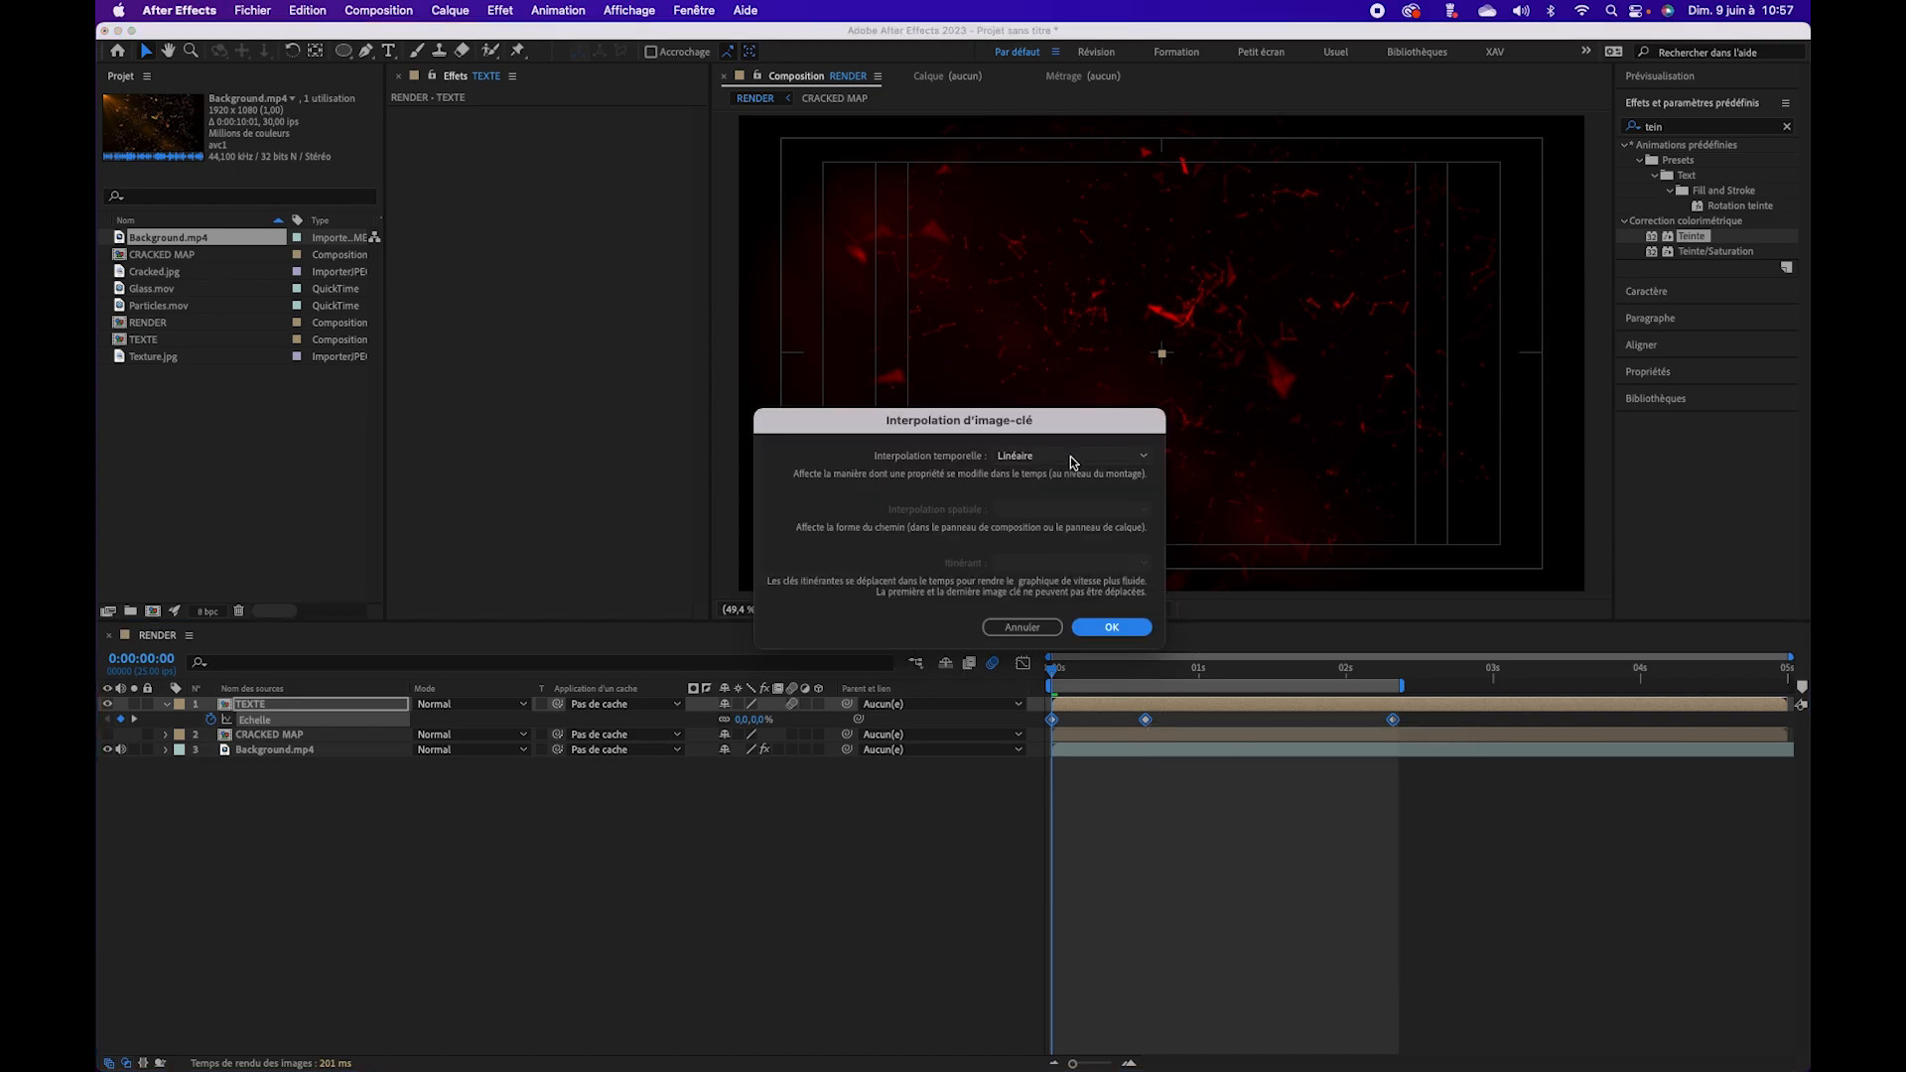
pyautogui.click(1071, 456)
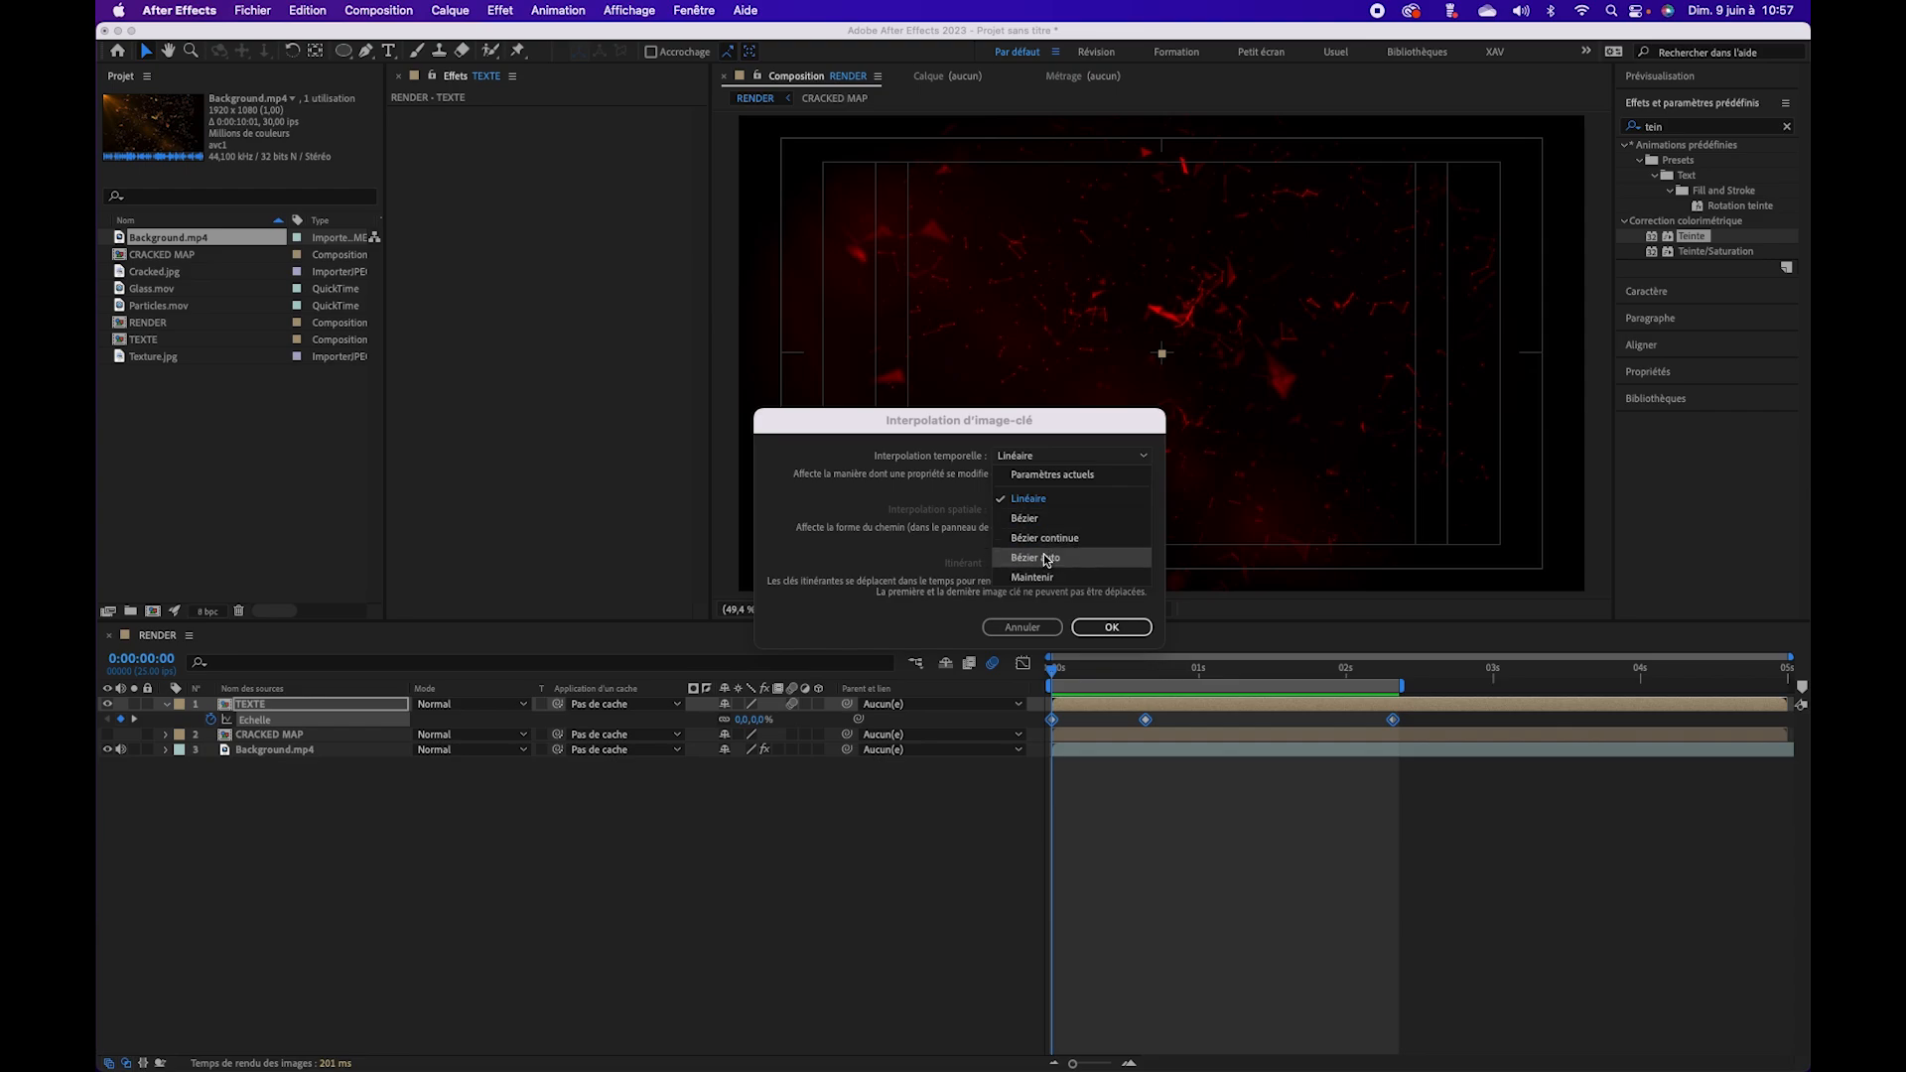
pyautogui.click(1108, 628)
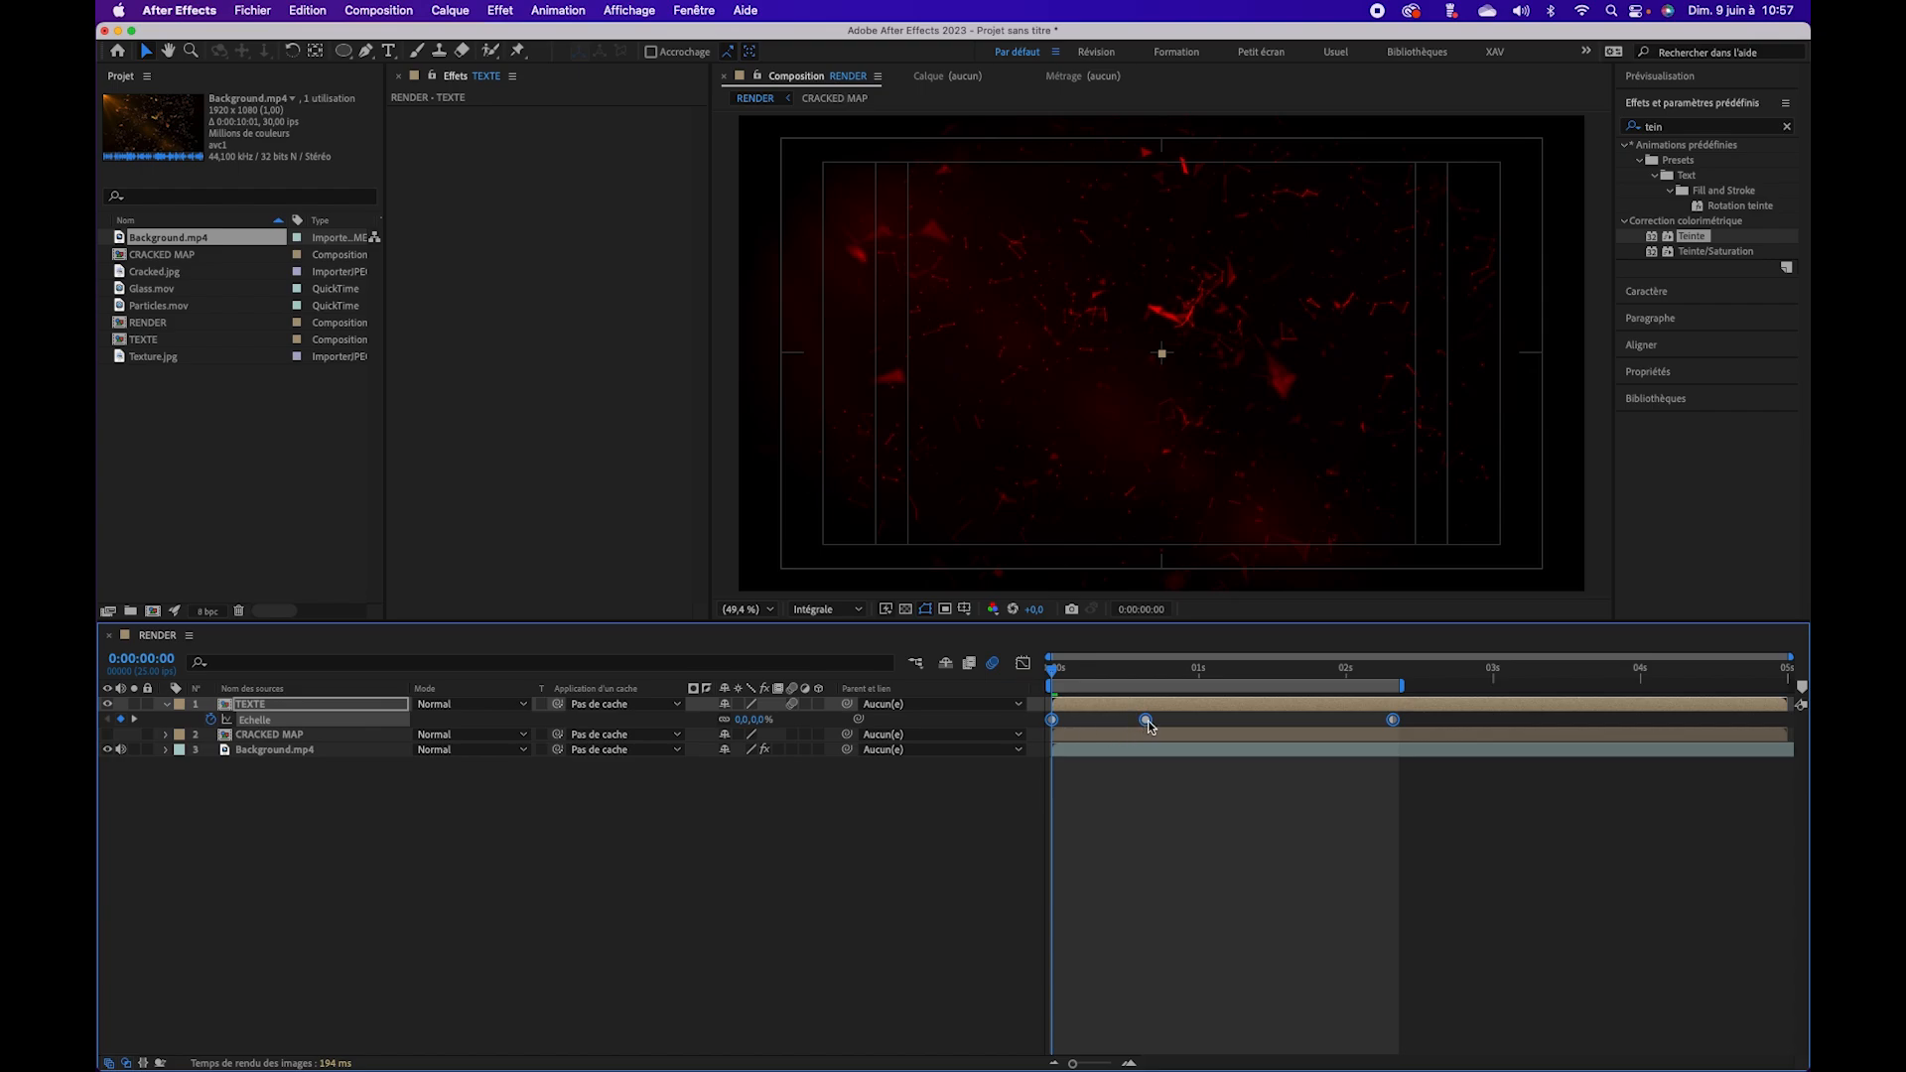
pyautogui.click(1023, 664)
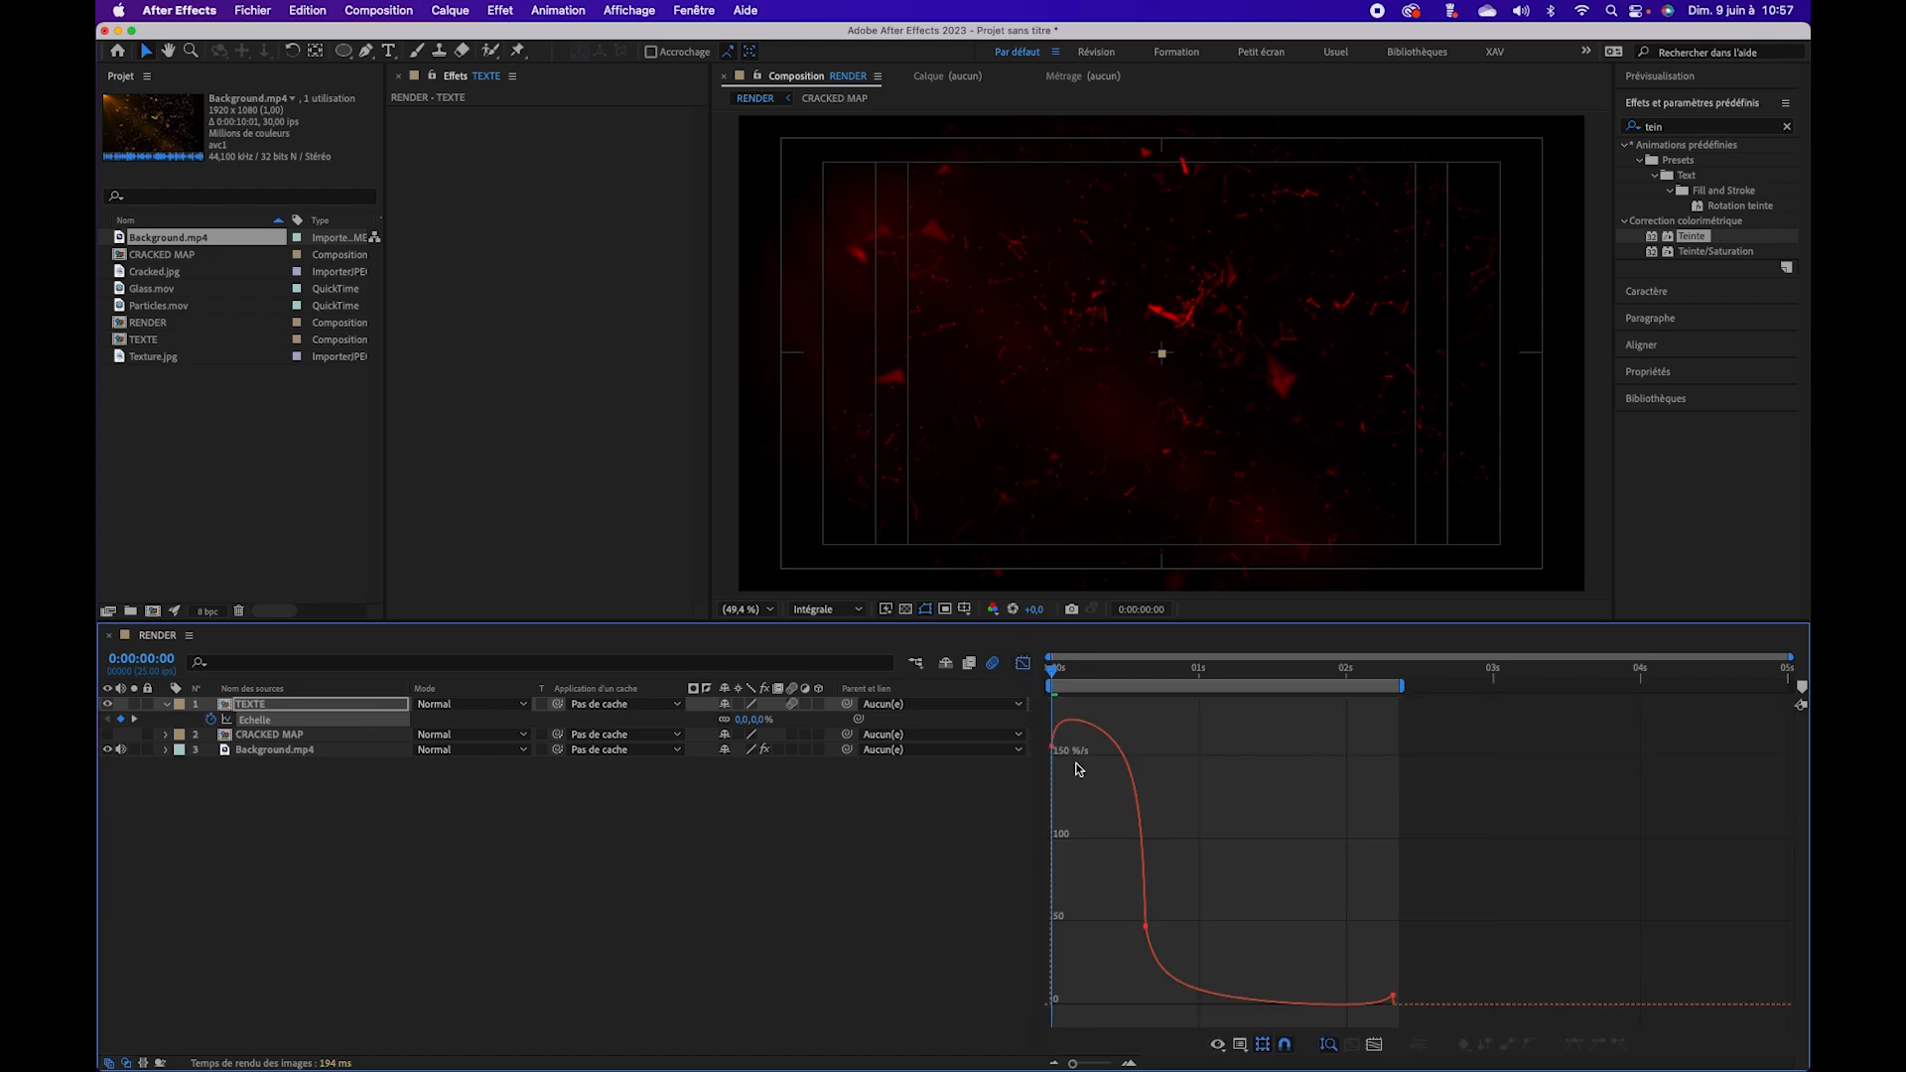
pyautogui.moveTo(1395, 1000)
pyautogui.press('space')
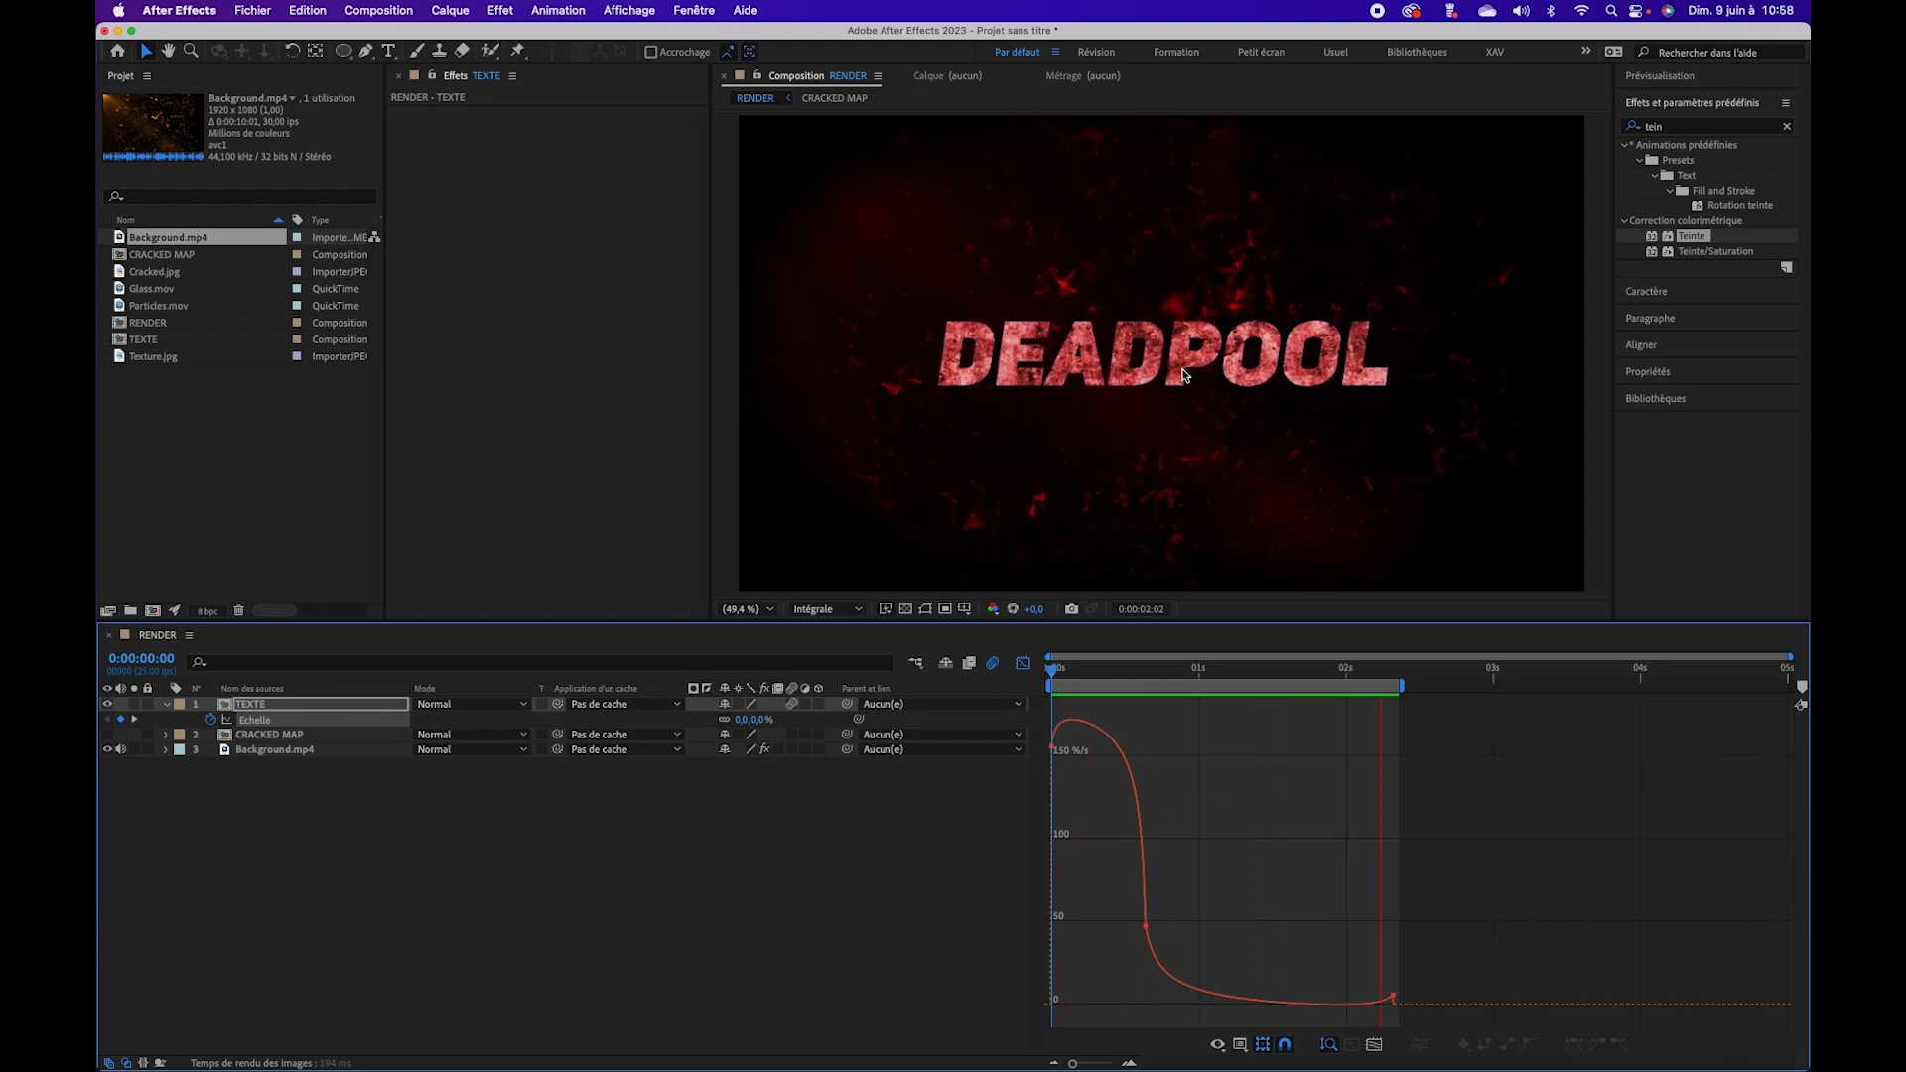
pyautogui.press('space')
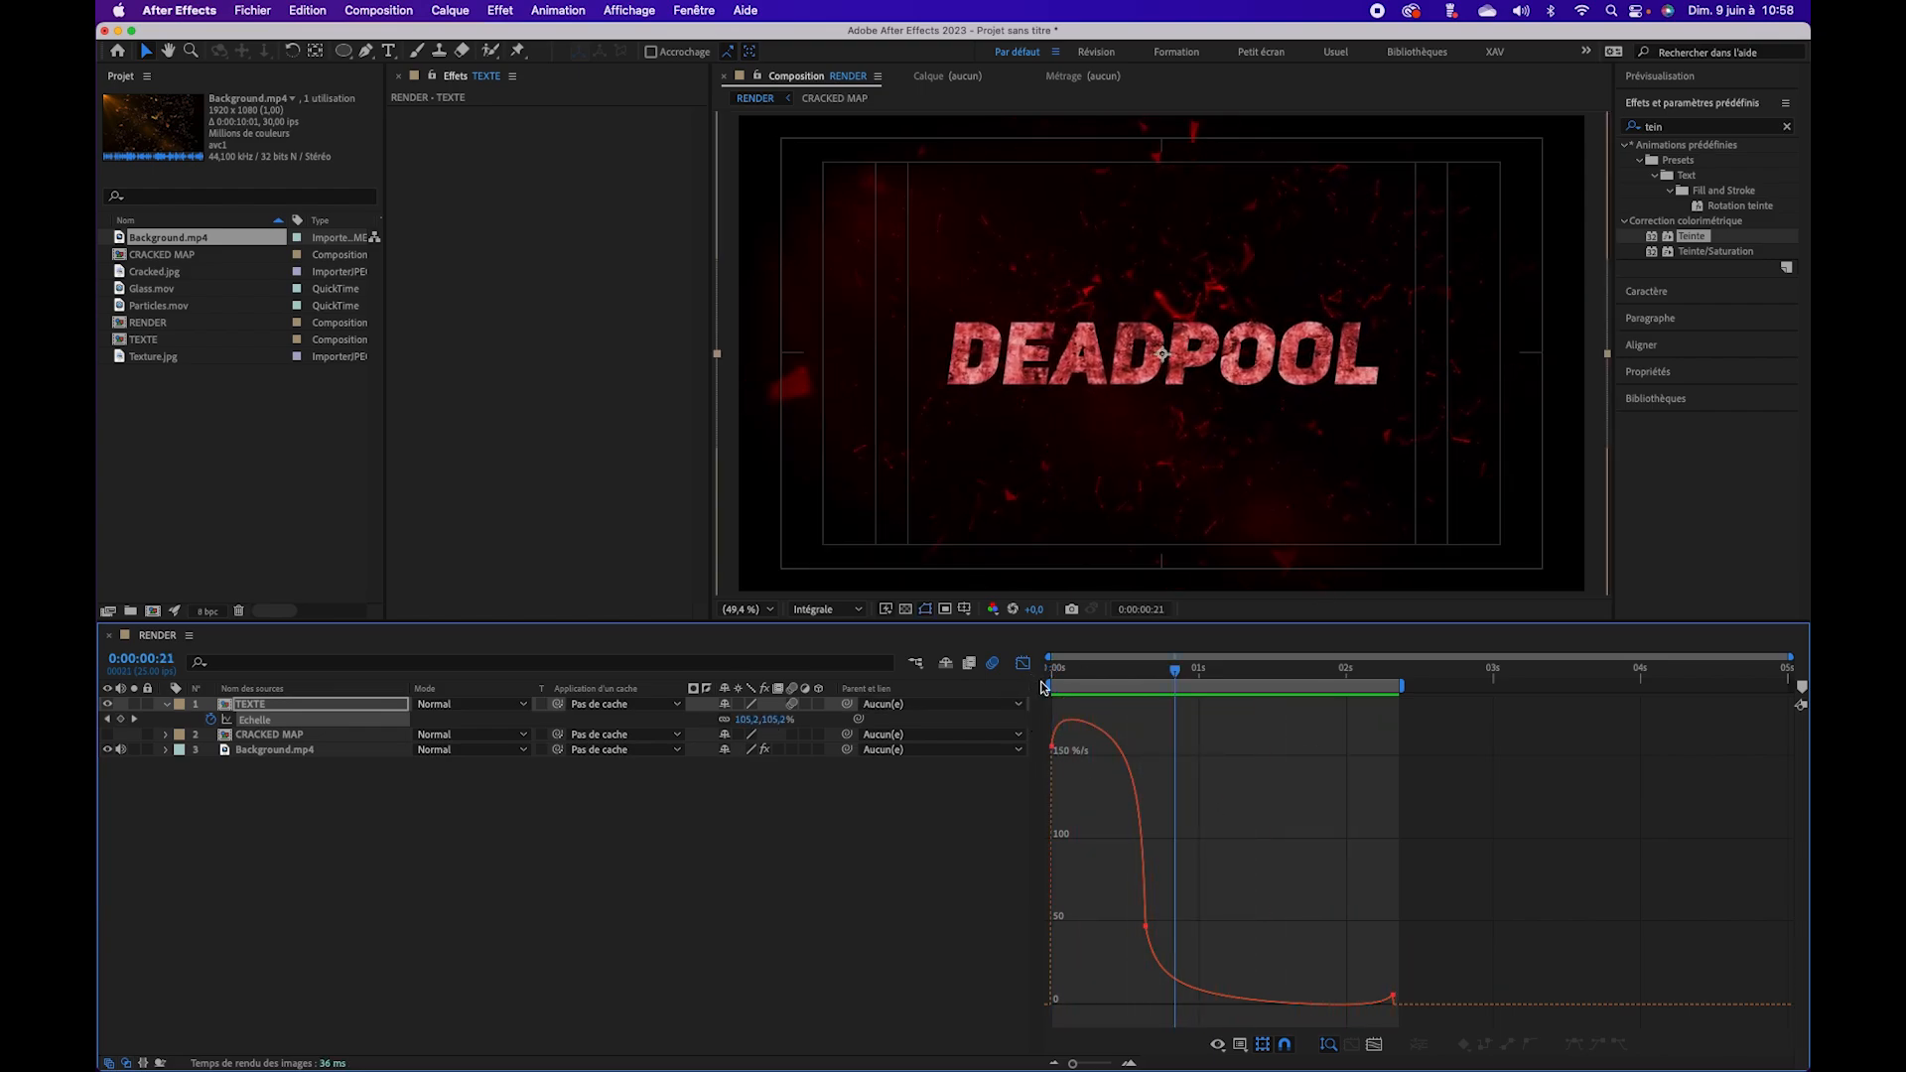
# Step: Undo the Auto Bezier interpolation and apply Easy Ease to all three TEXTE Scale keyframes, with a preview of the result
pyautogui.press('super+z')
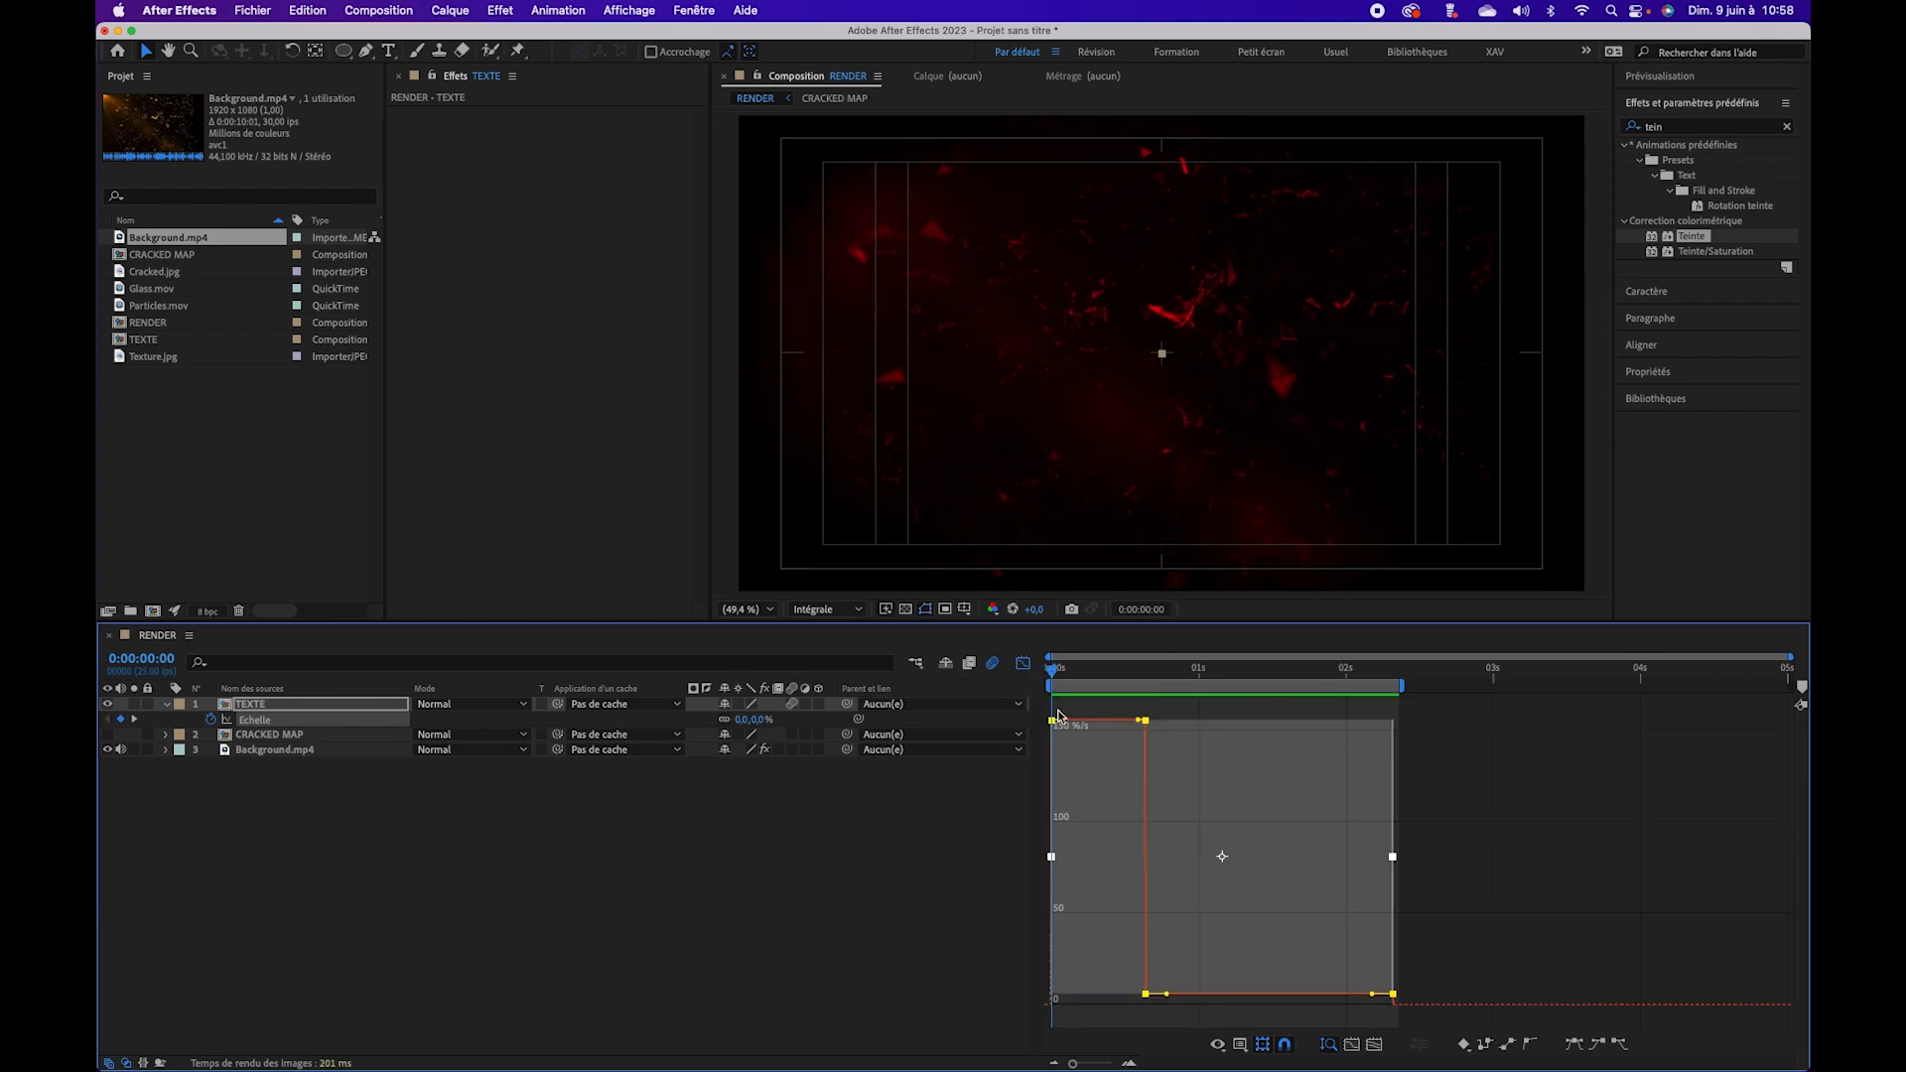
pyautogui.click(1575, 1045)
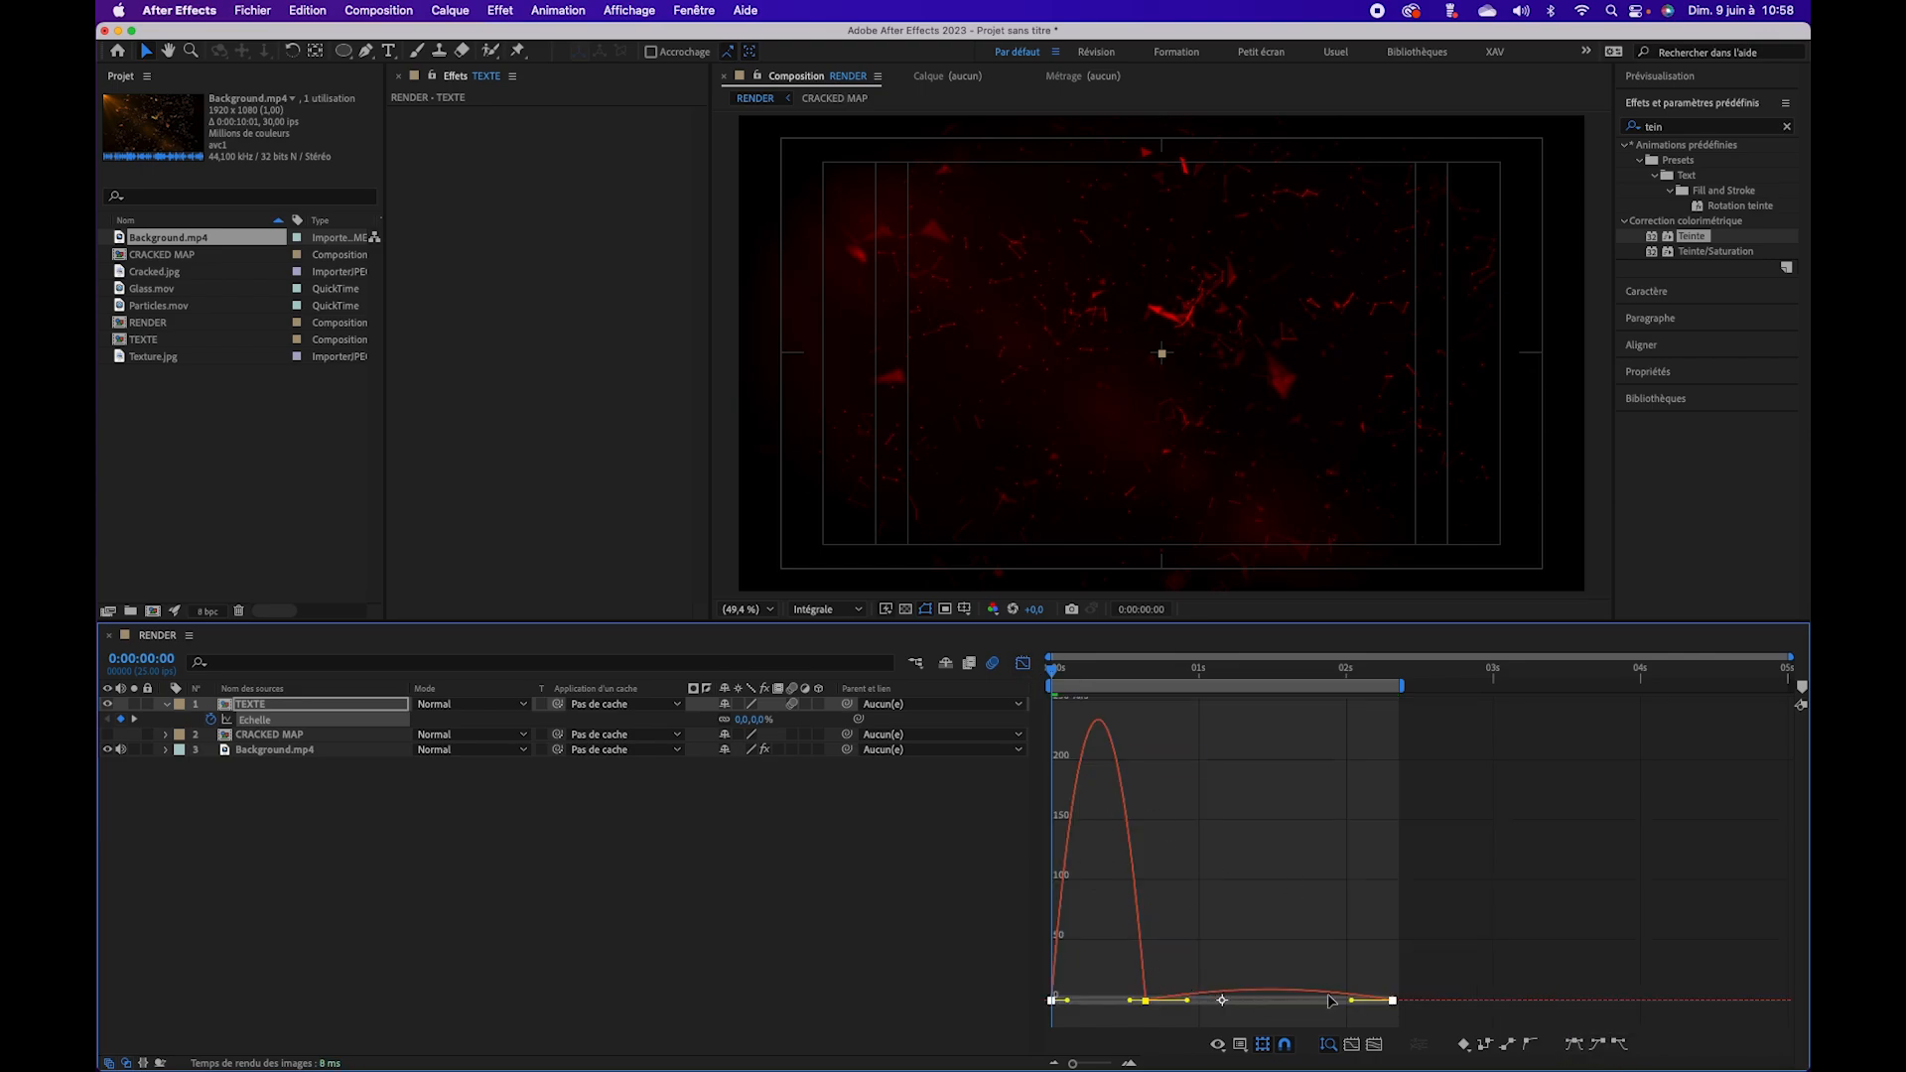
pyautogui.press('space')
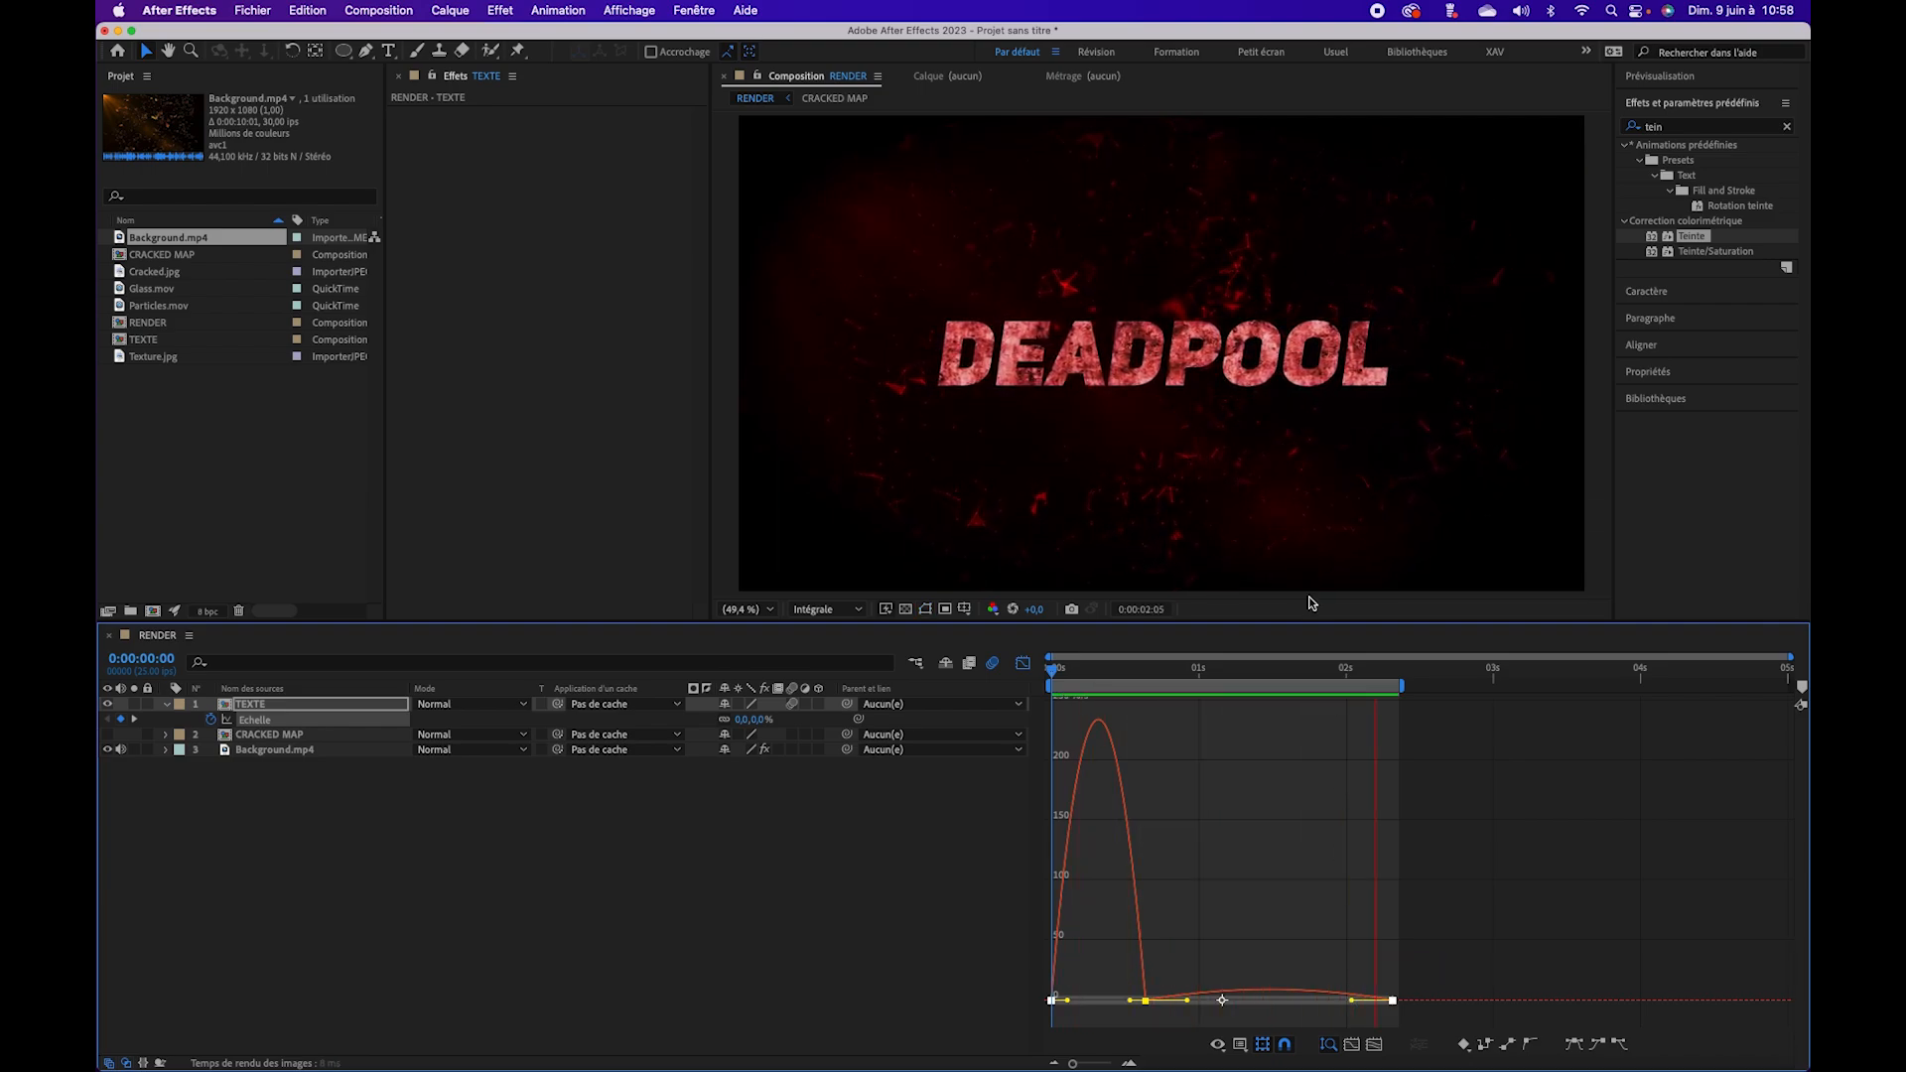
pyautogui.click(1023, 667)
pyautogui.click(1241, 785)
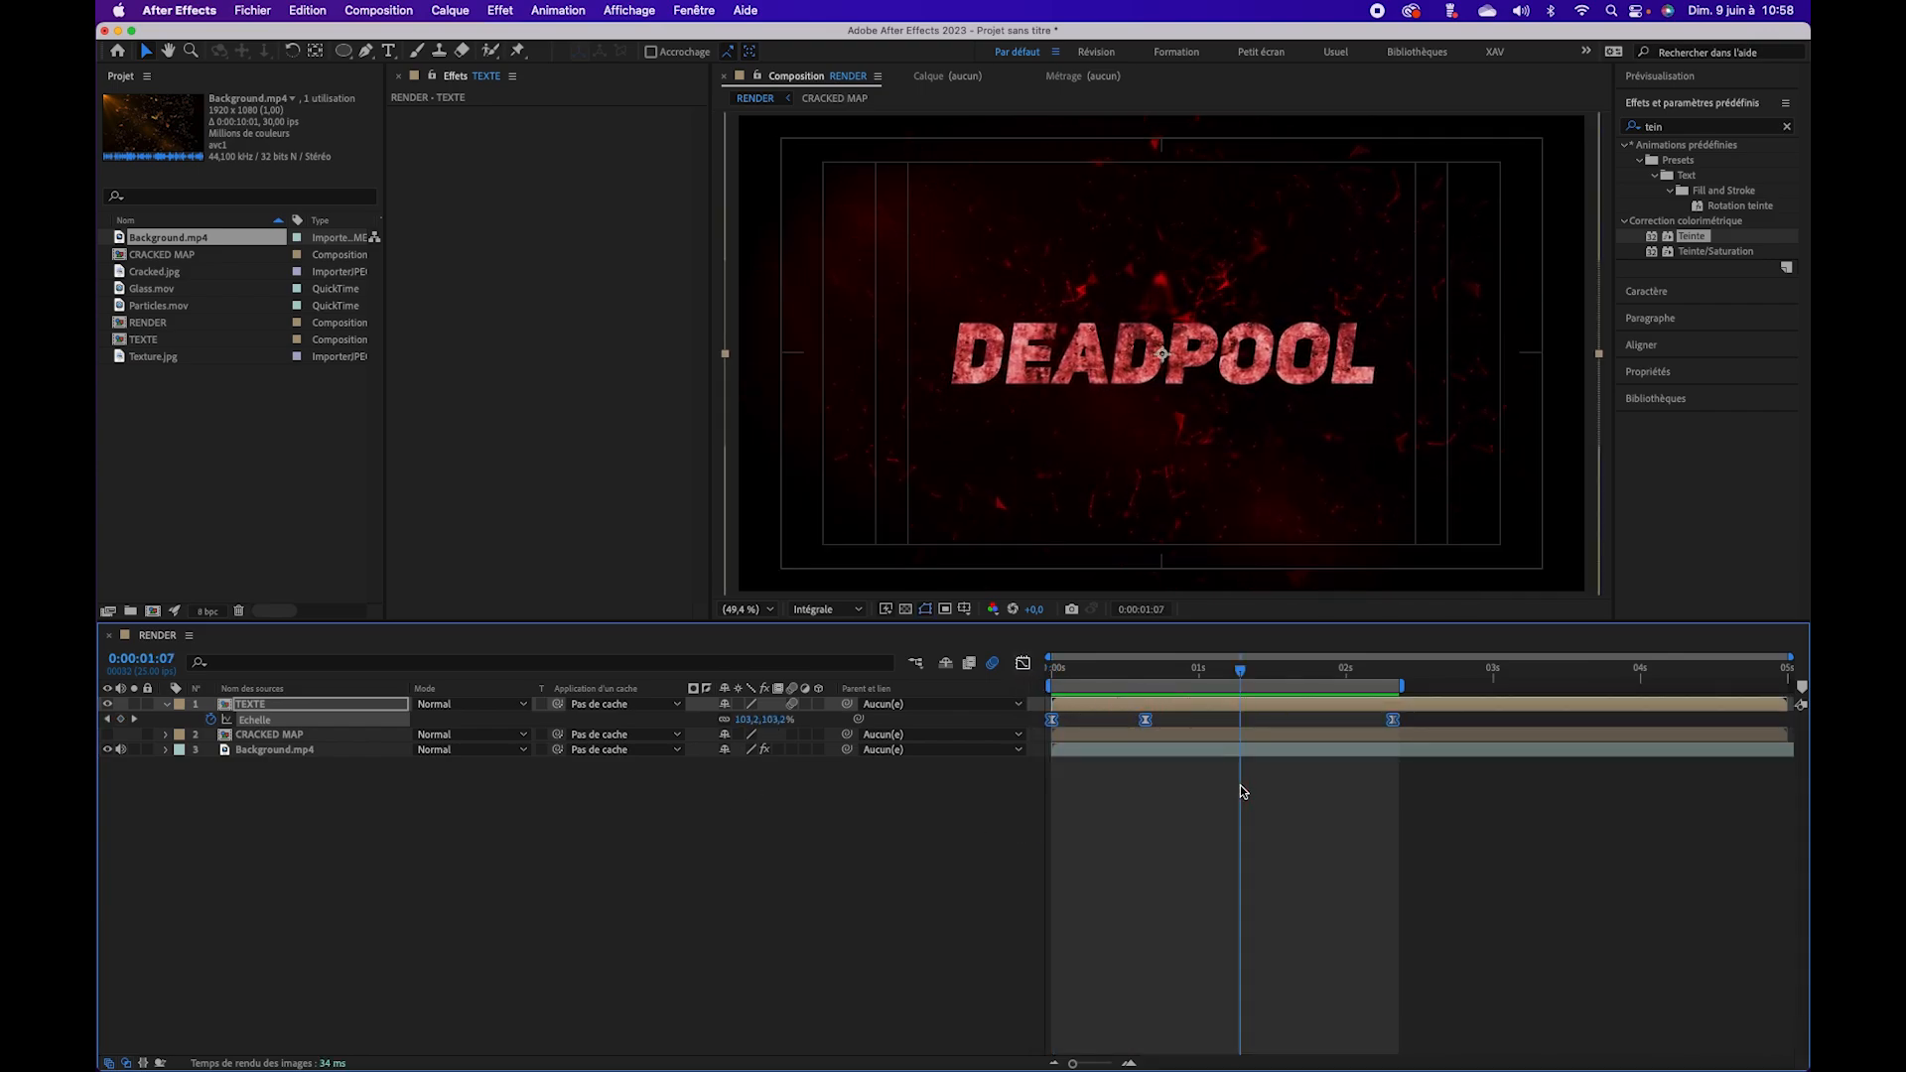
# Step: Animate the Background.mp4 layer's Scale from 0% at the first frame to 100% at 0:00:00:16
pyautogui.click(251, 754)
pyautogui.press('Home')
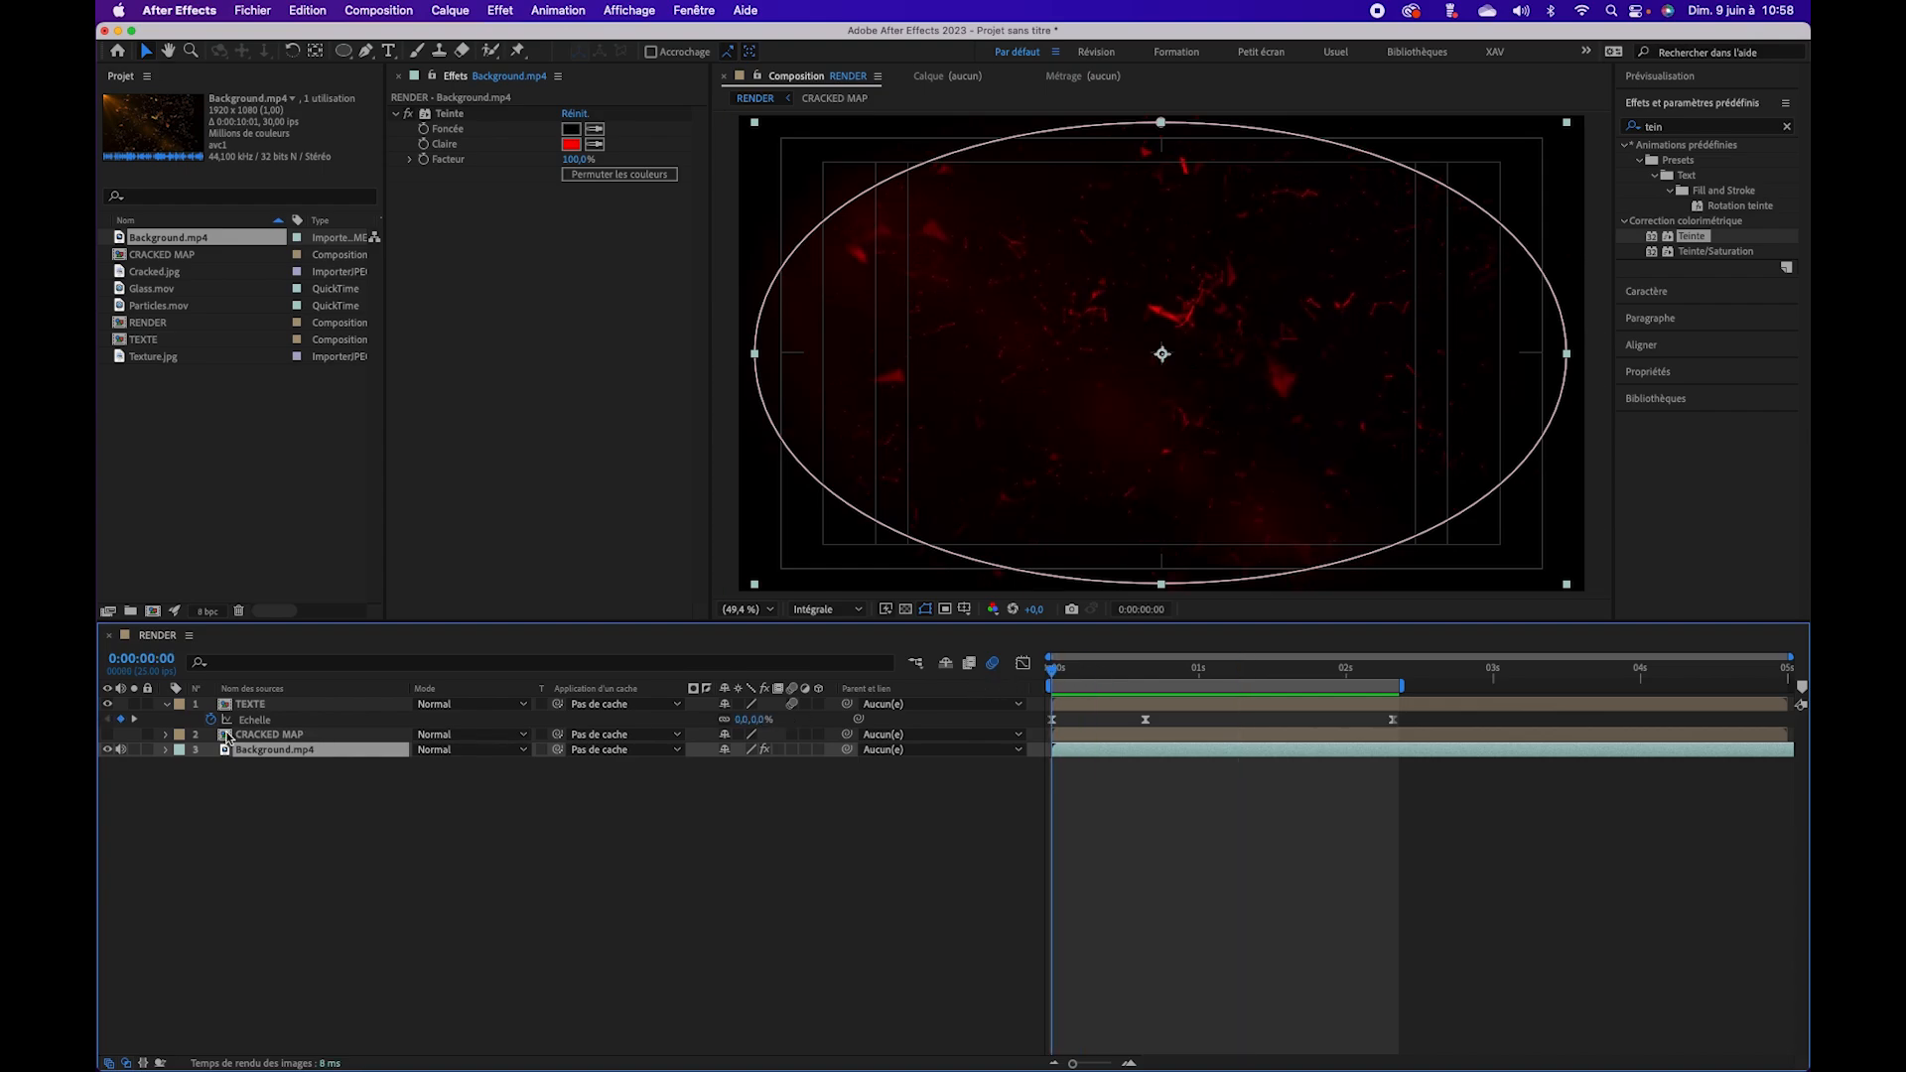
pyautogui.click(210, 765)
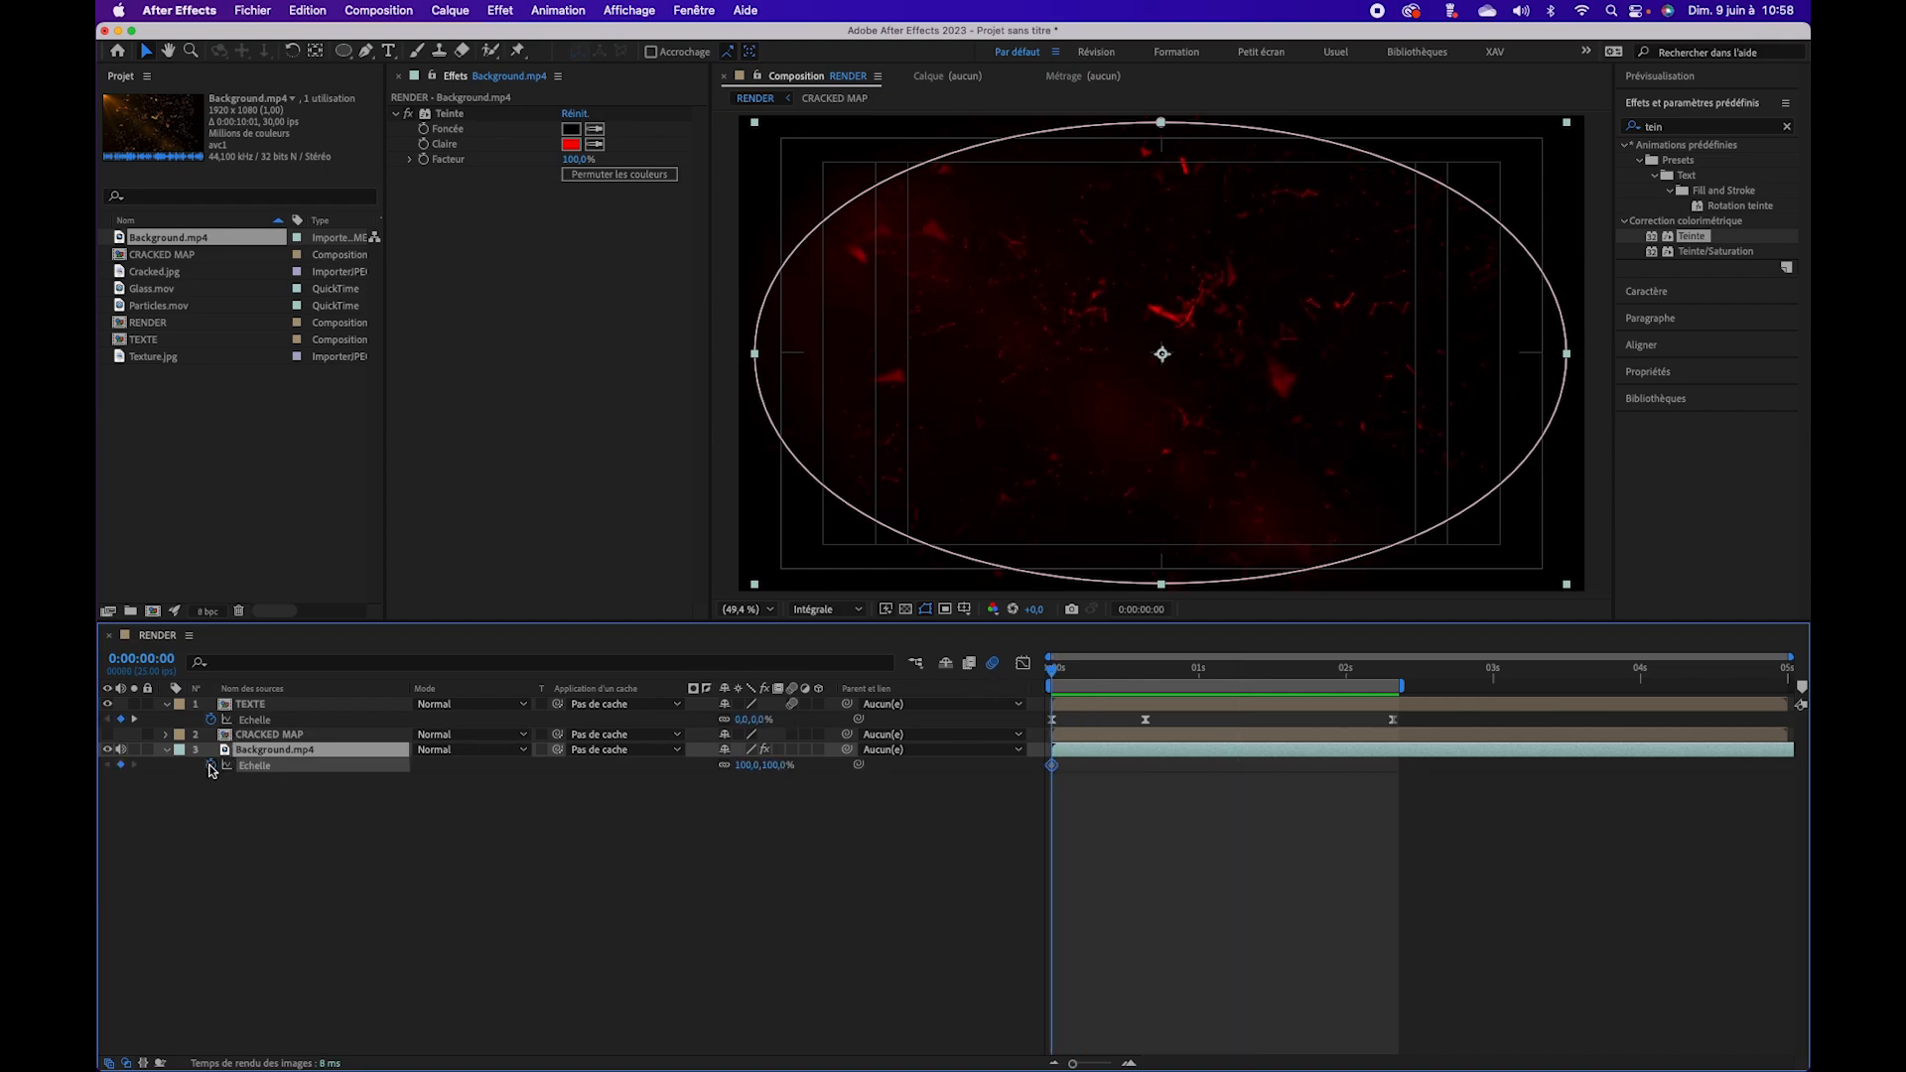
pyautogui.press('space')
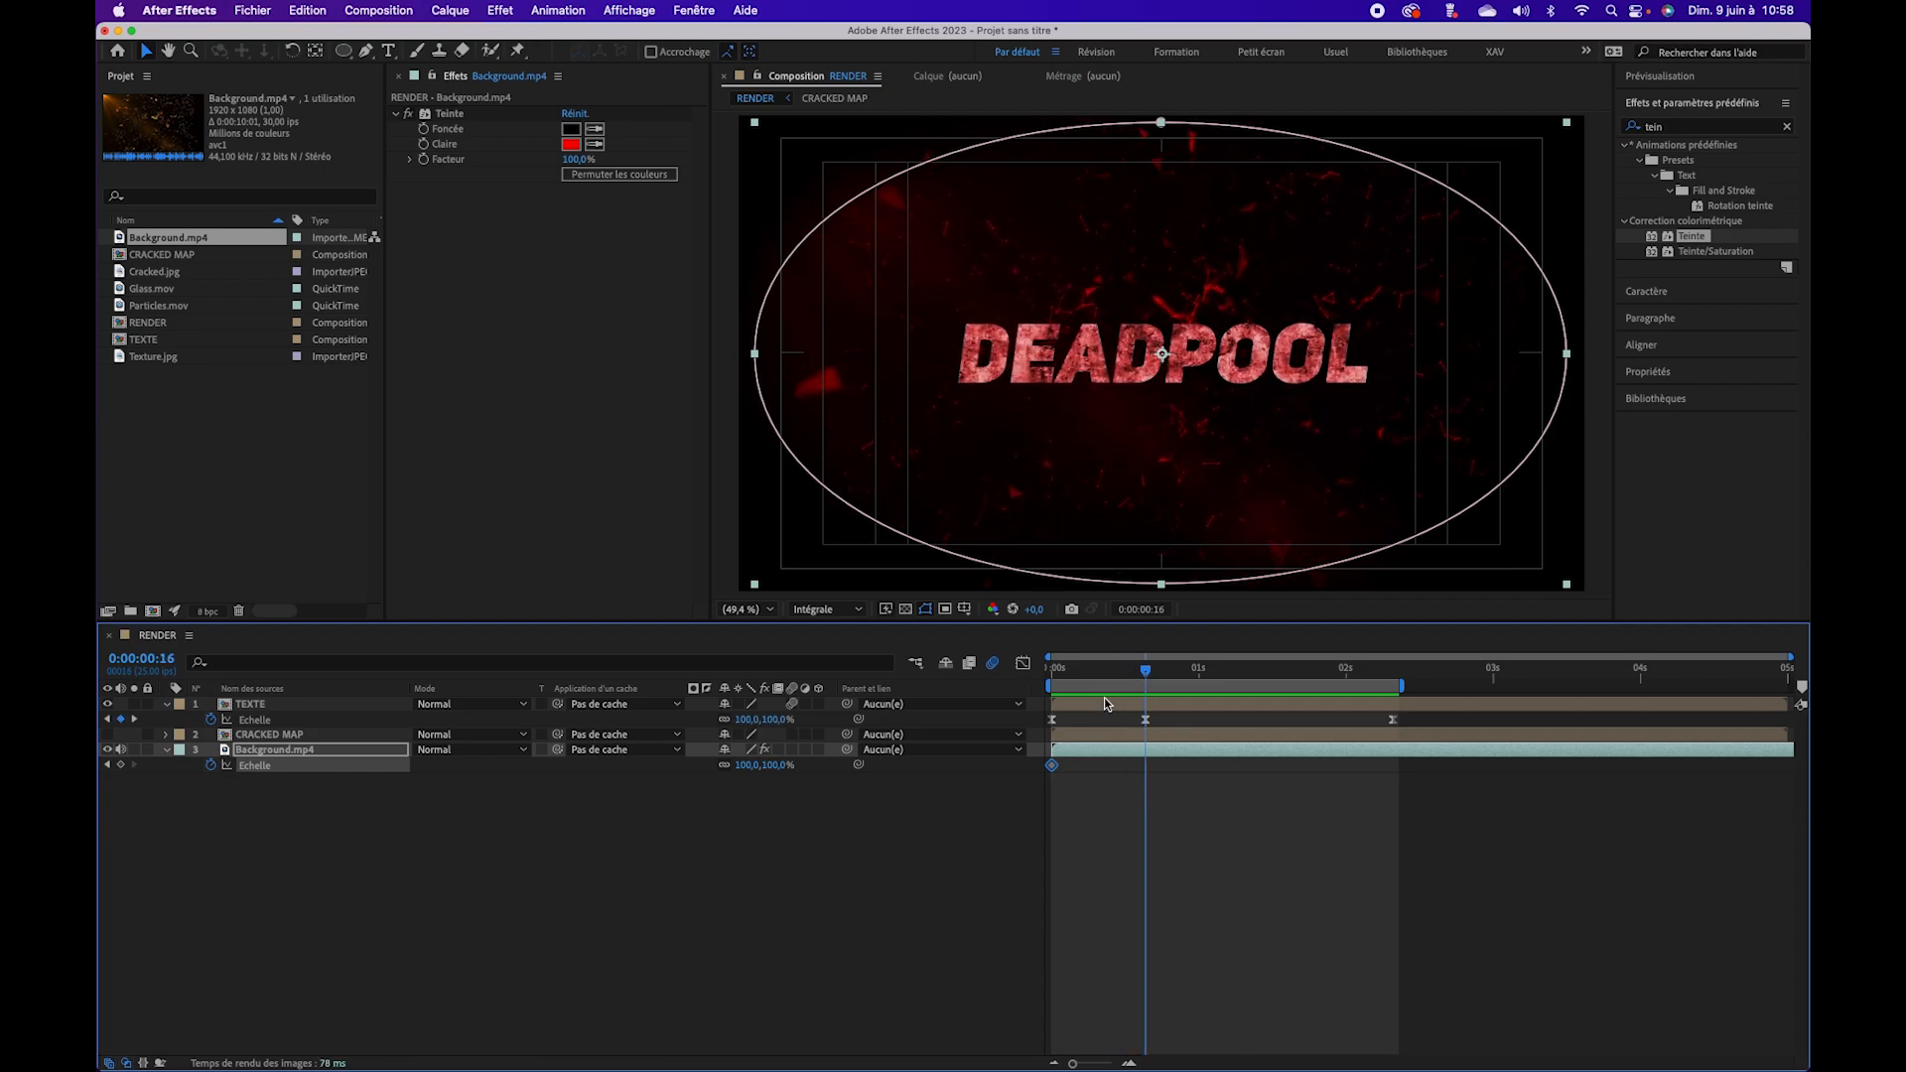
pyautogui.click(107, 766)
pyautogui.click(747, 765)
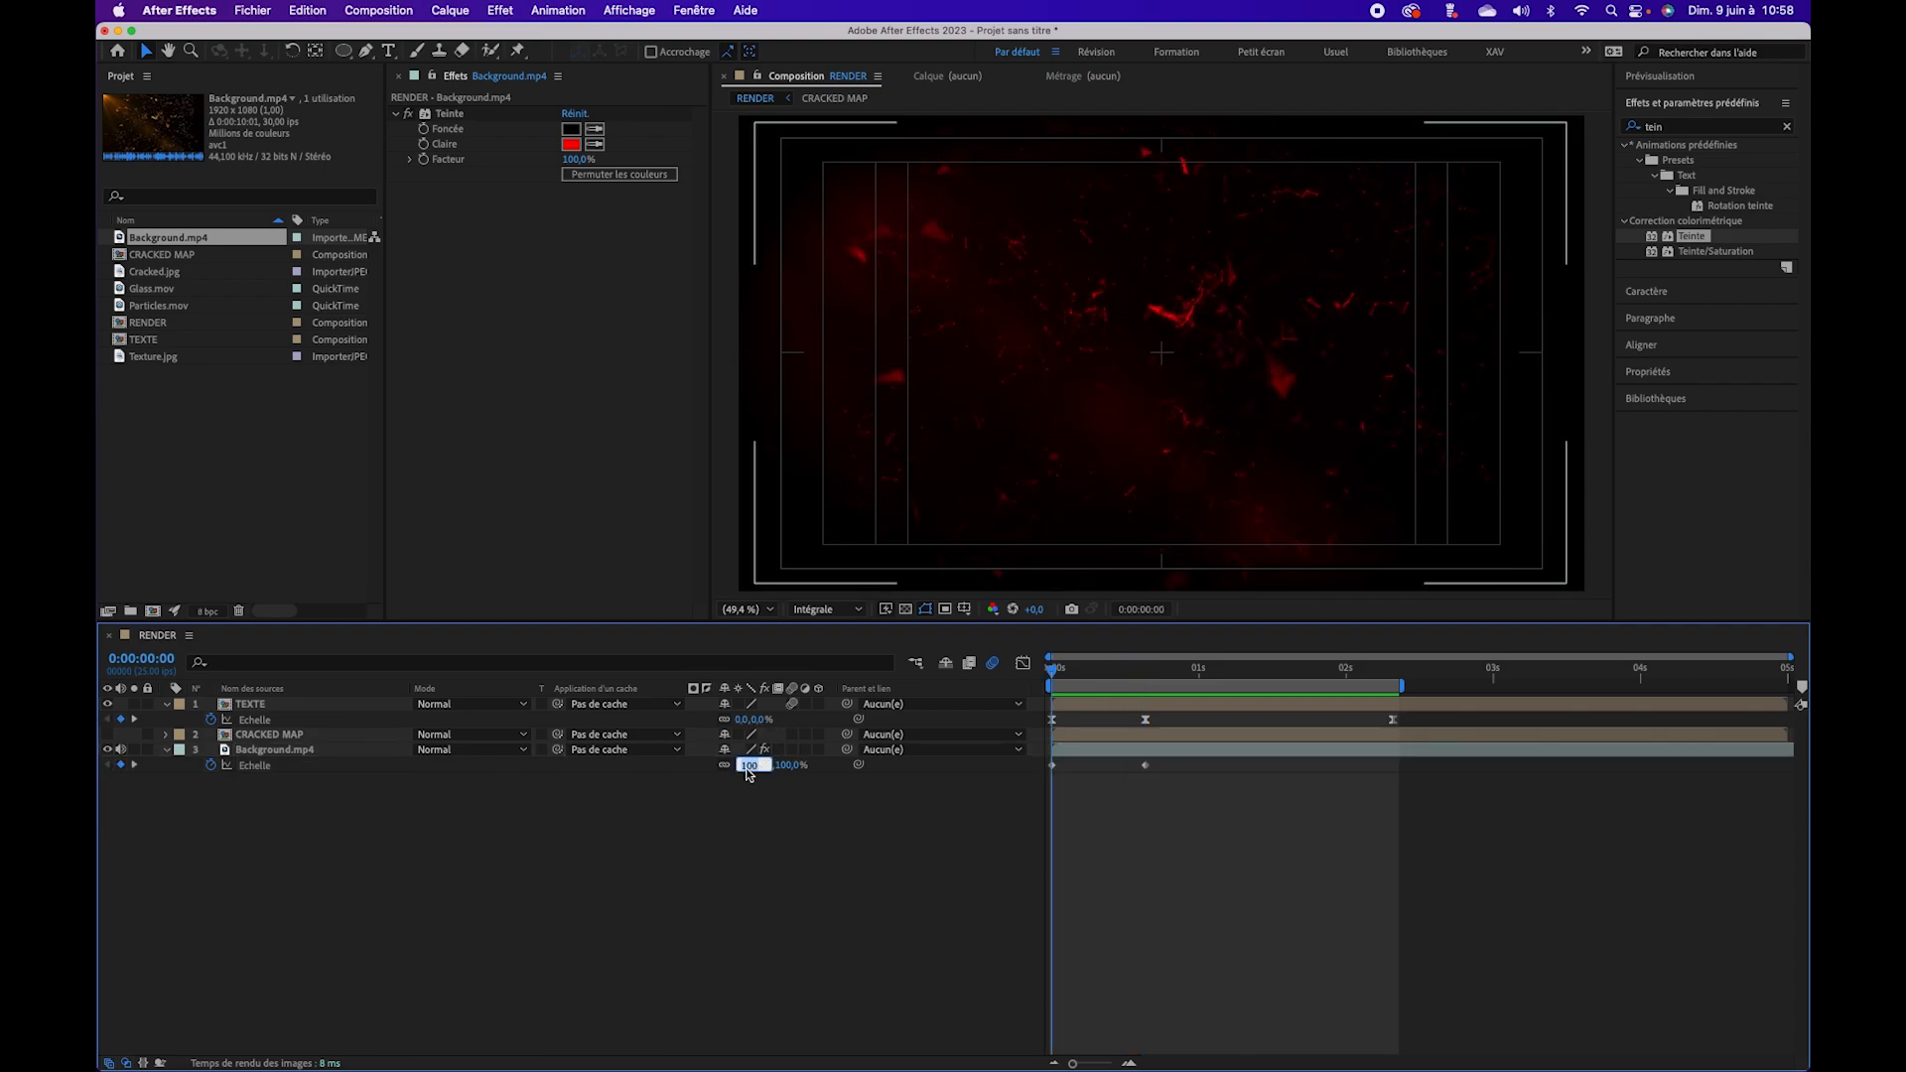
pyautogui.write('0')
pyautogui.press('Return')
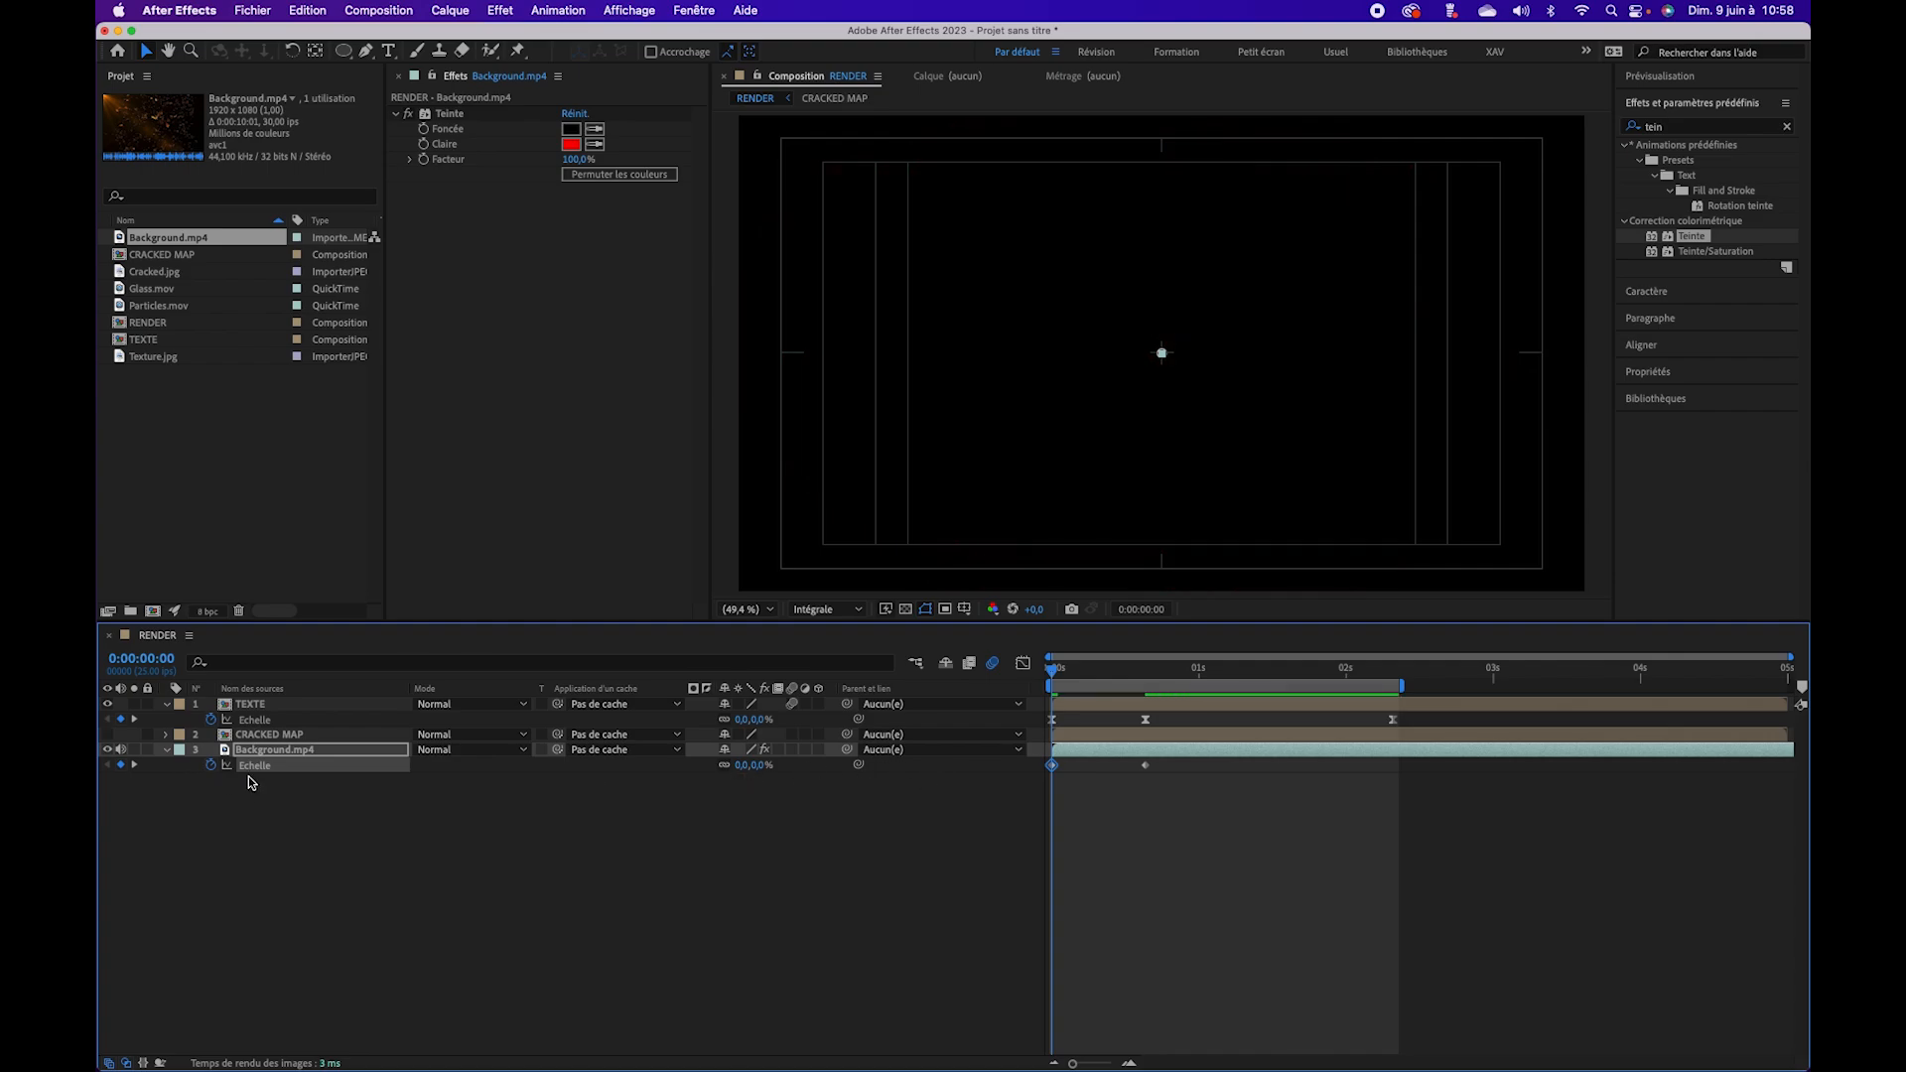
# Step: Apply Easy Ease to both Scale keyframes of the Background.mp4 layer and preview the animation
pyautogui.rightClick(259, 773)
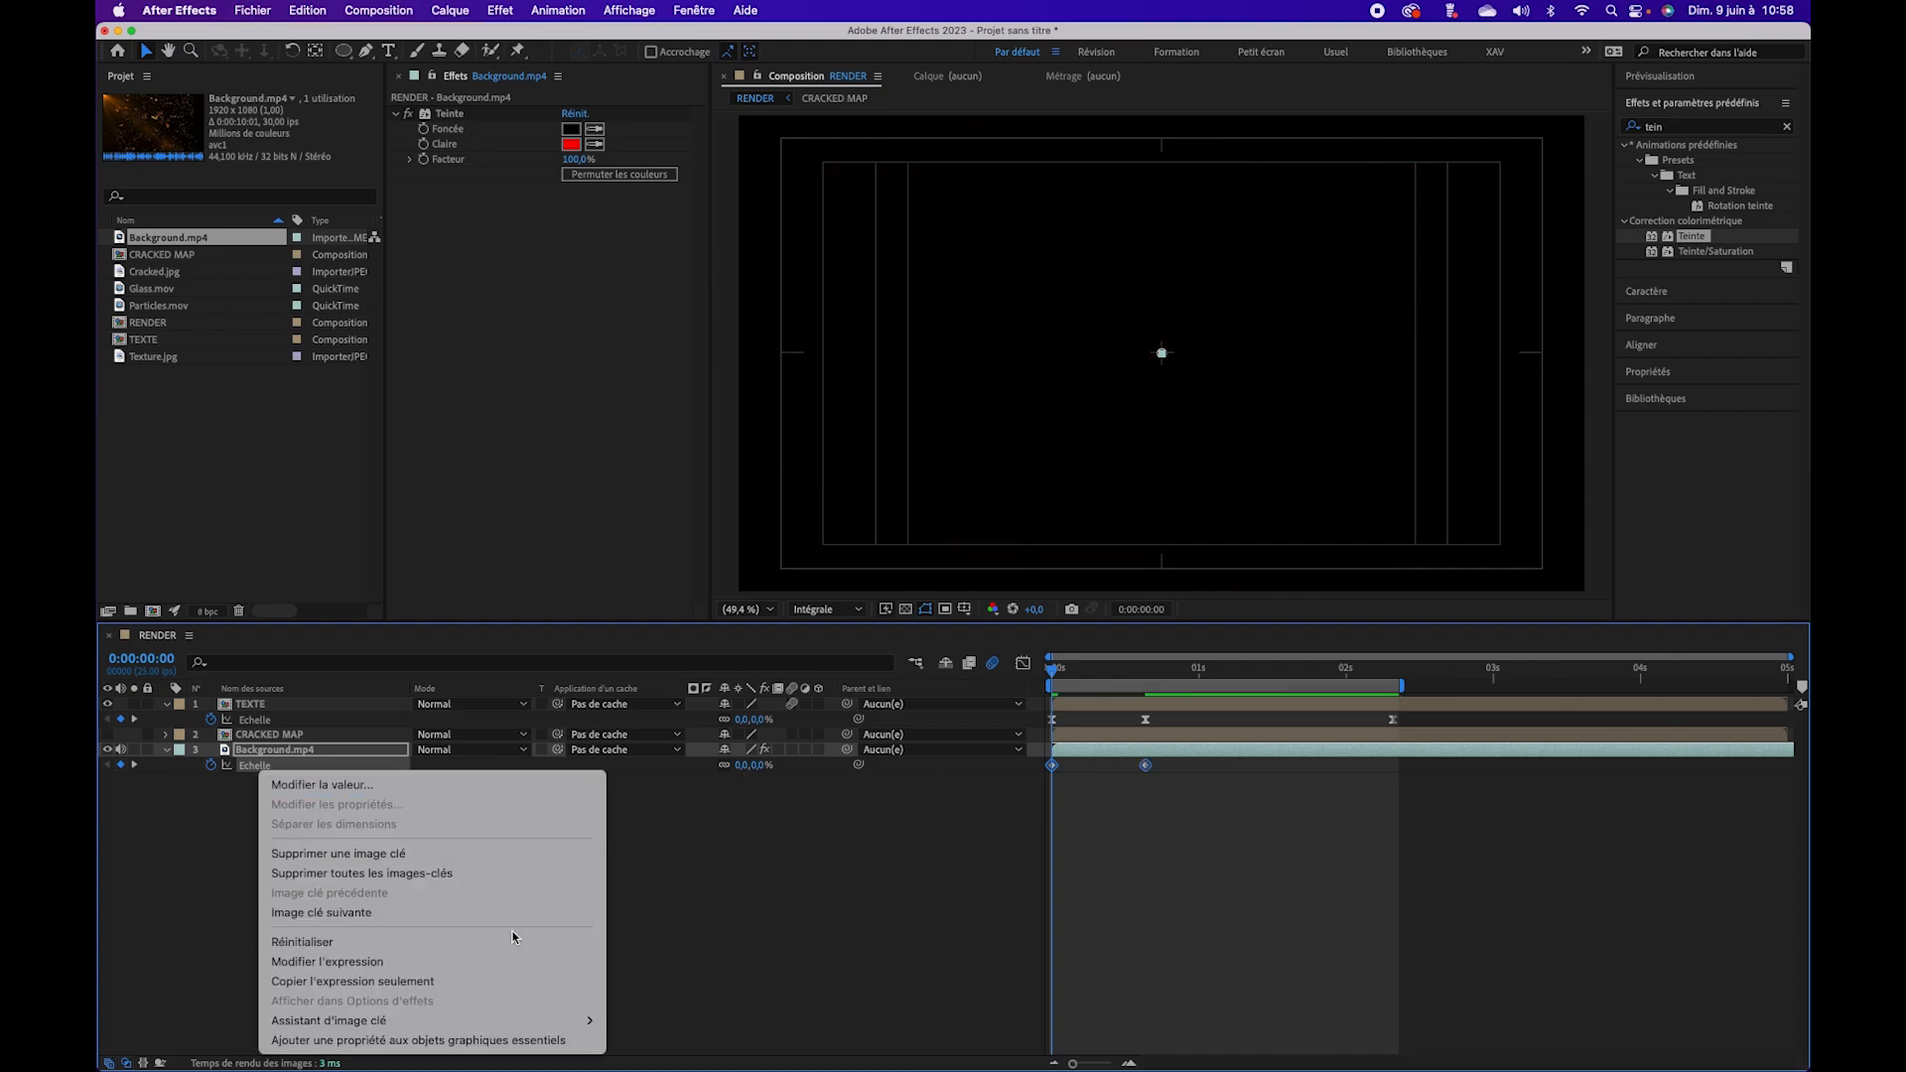
pyautogui.moveTo(527, 1019)
pyautogui.click(695, 1013)
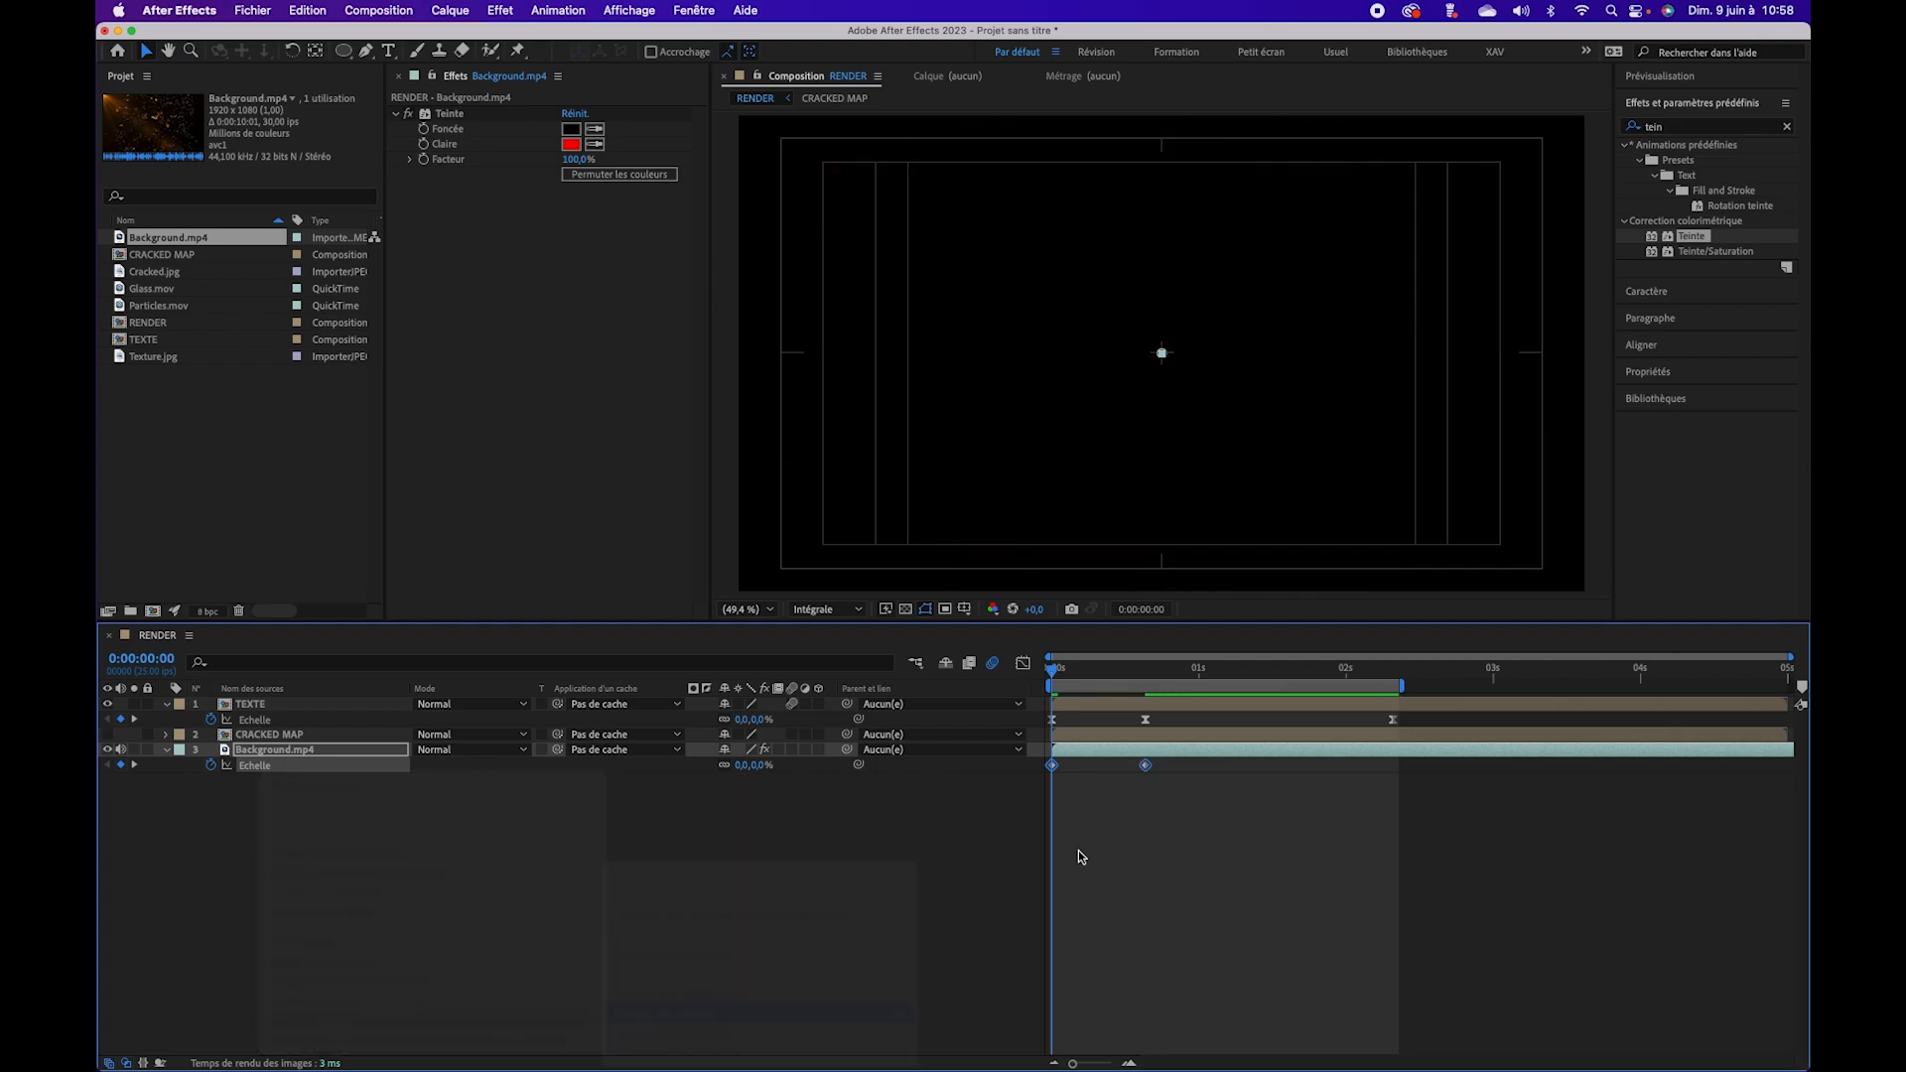
pyautogui.press('space')
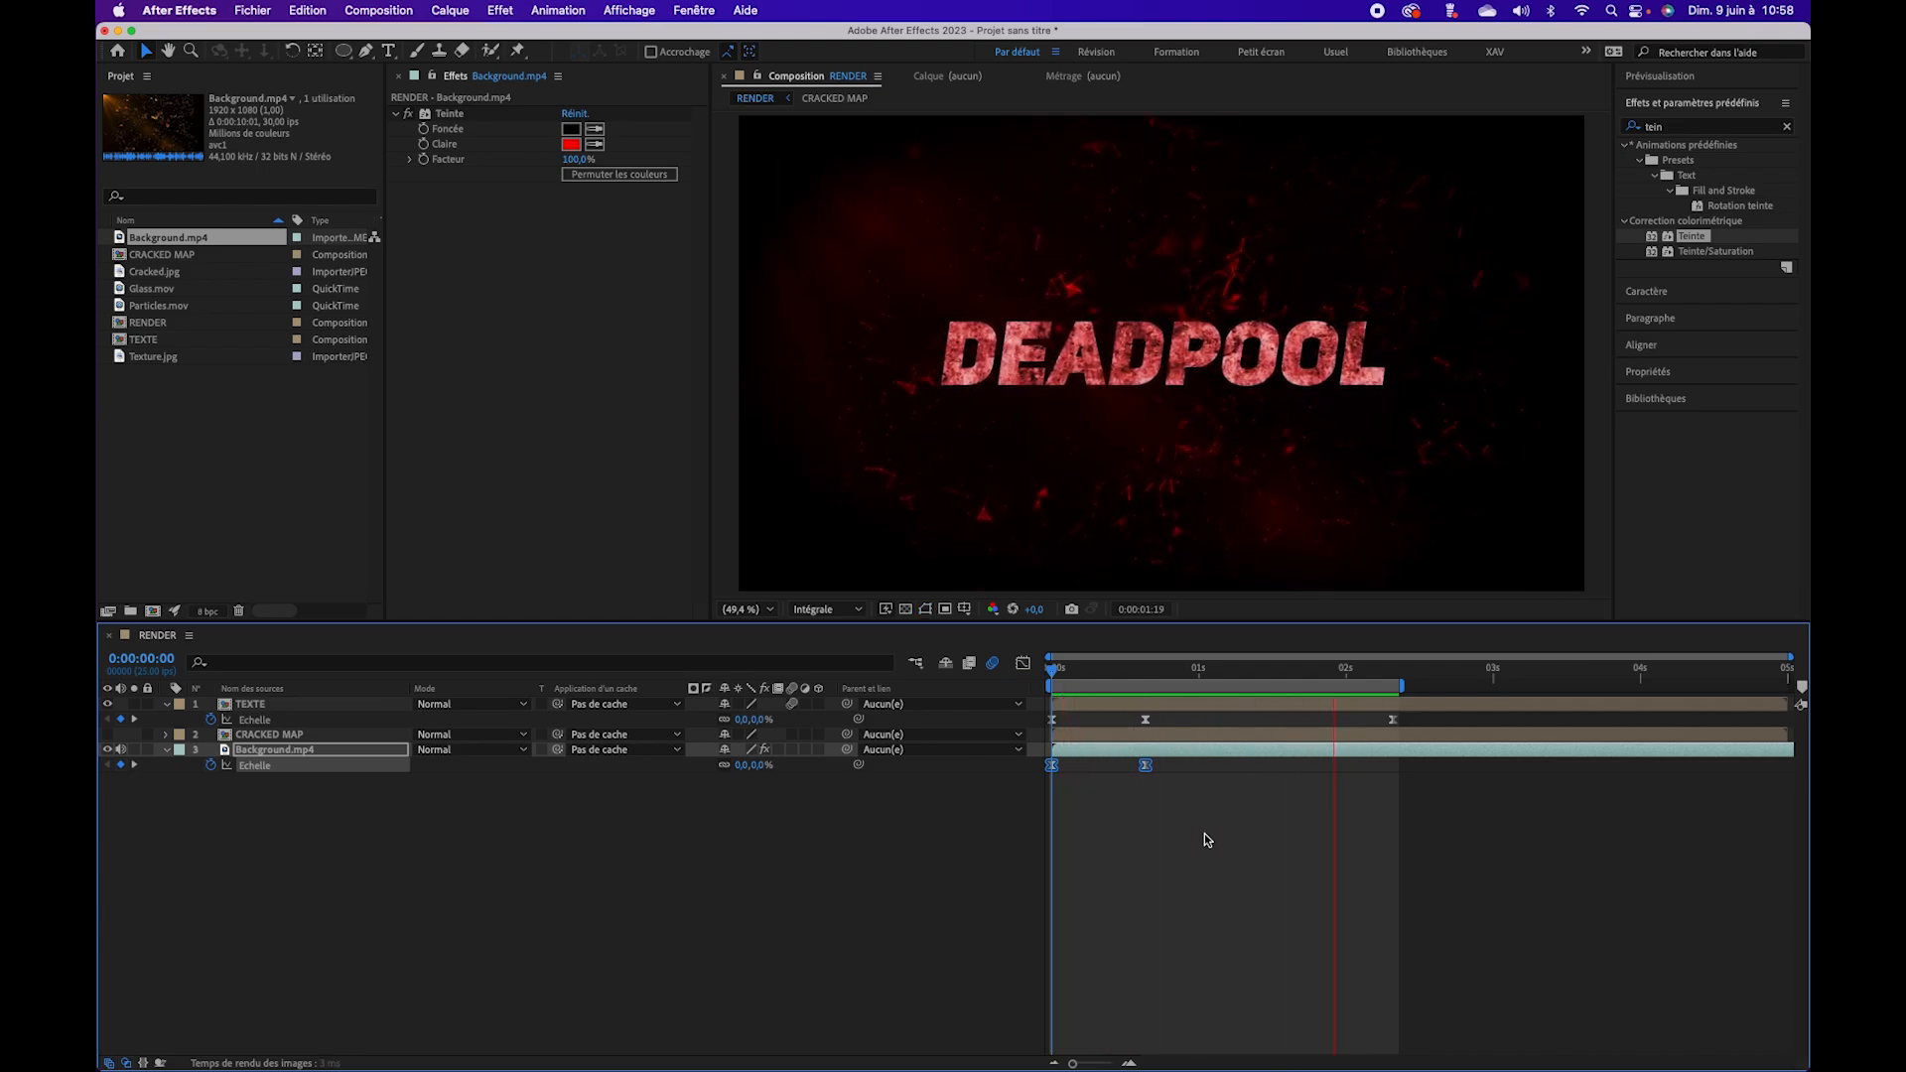
pyautogui.press('space')
# Step: Duplicate the Background.mp4 layer, show the copy's Scale keyframes, and set its Tint light colour to white (FFFFFF)
pyautogui.click(363, 794)
pyautogui.click(272, 752)
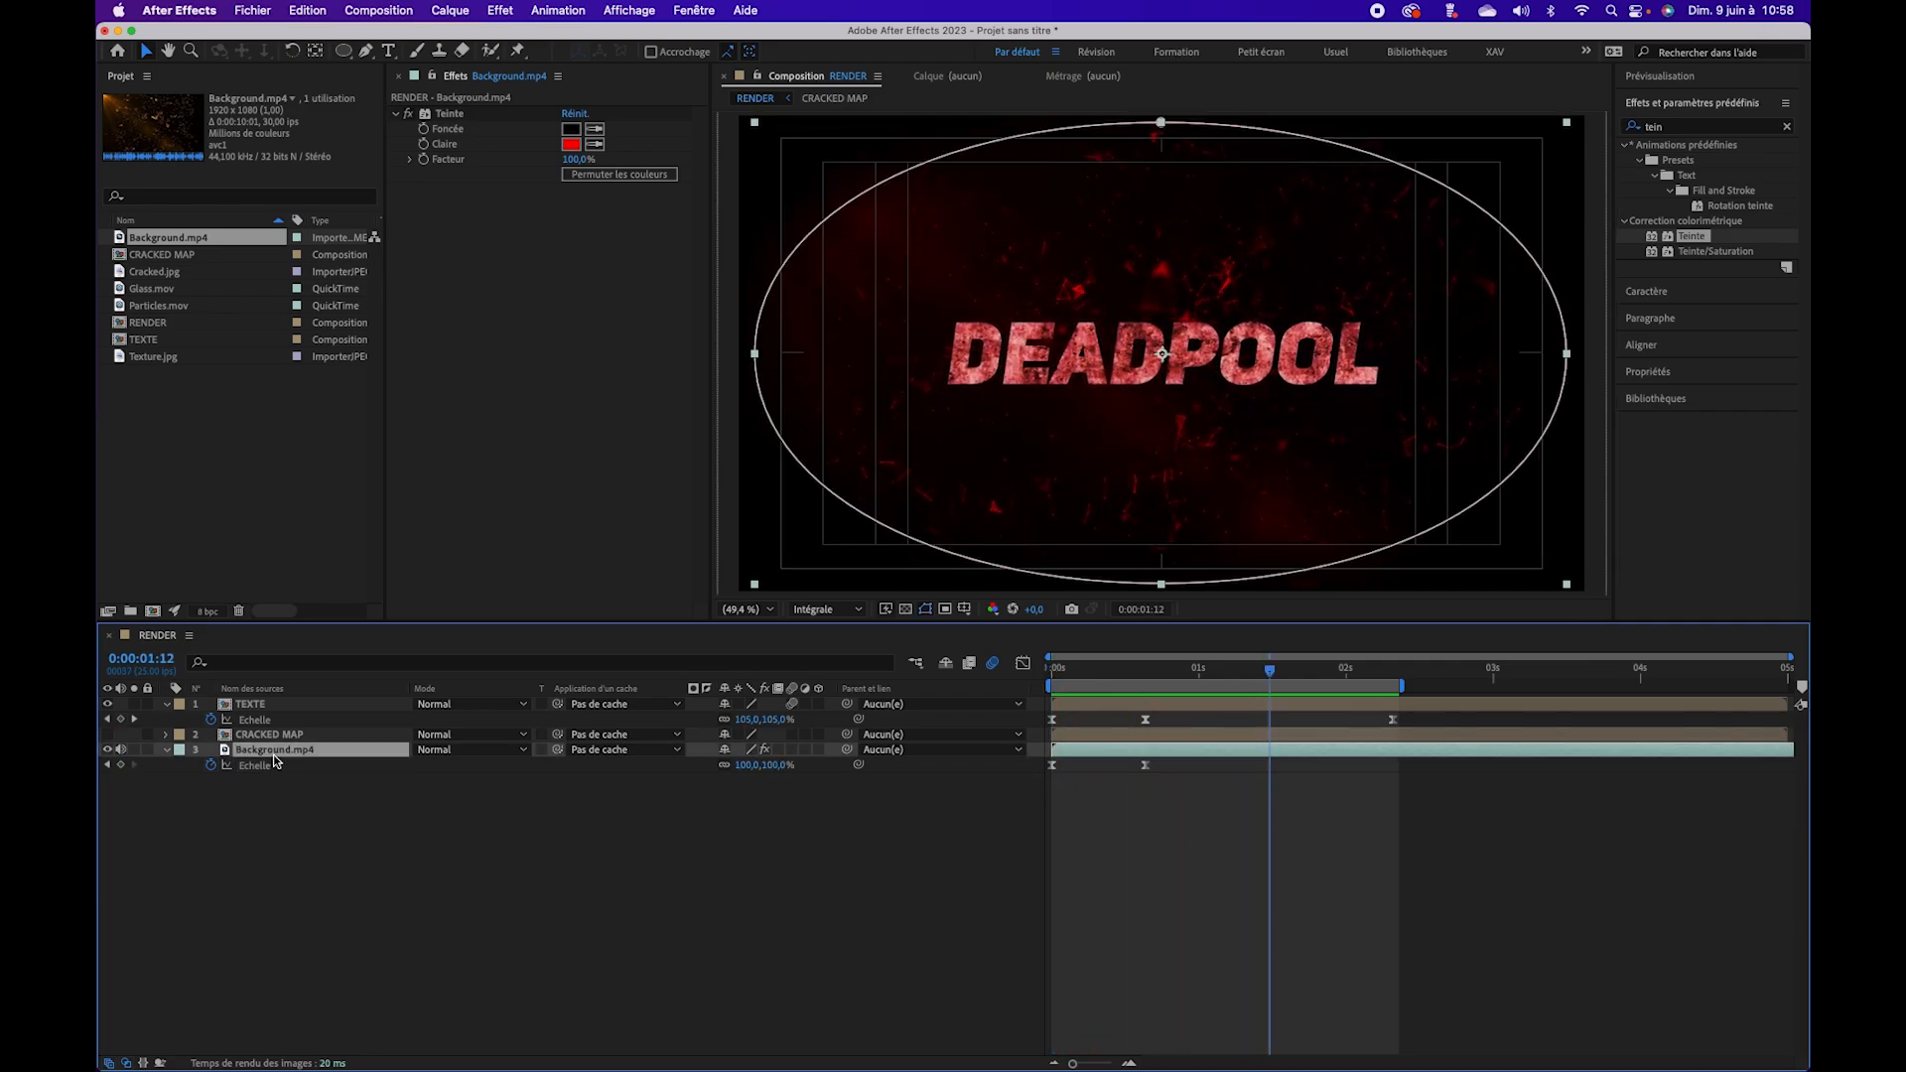
pyautogui.press('super+d')
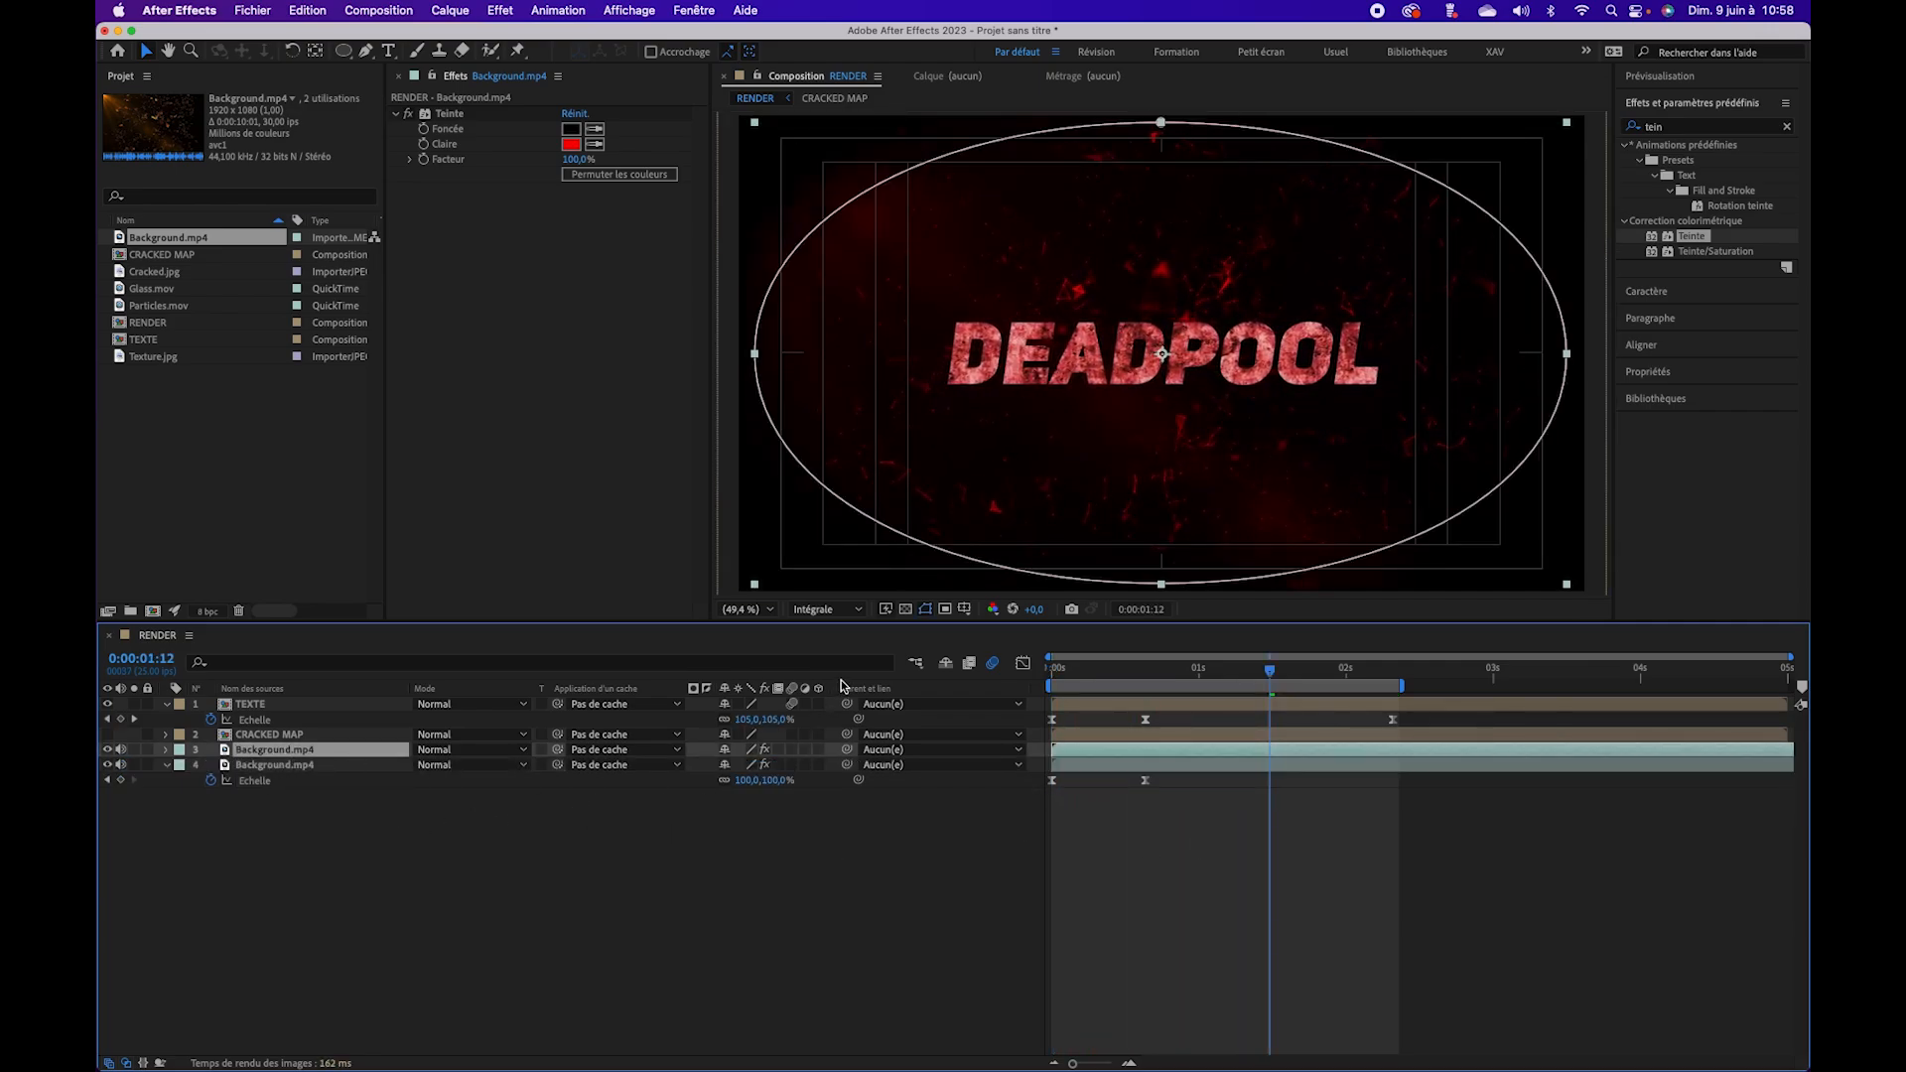
pyautogui.press('s')
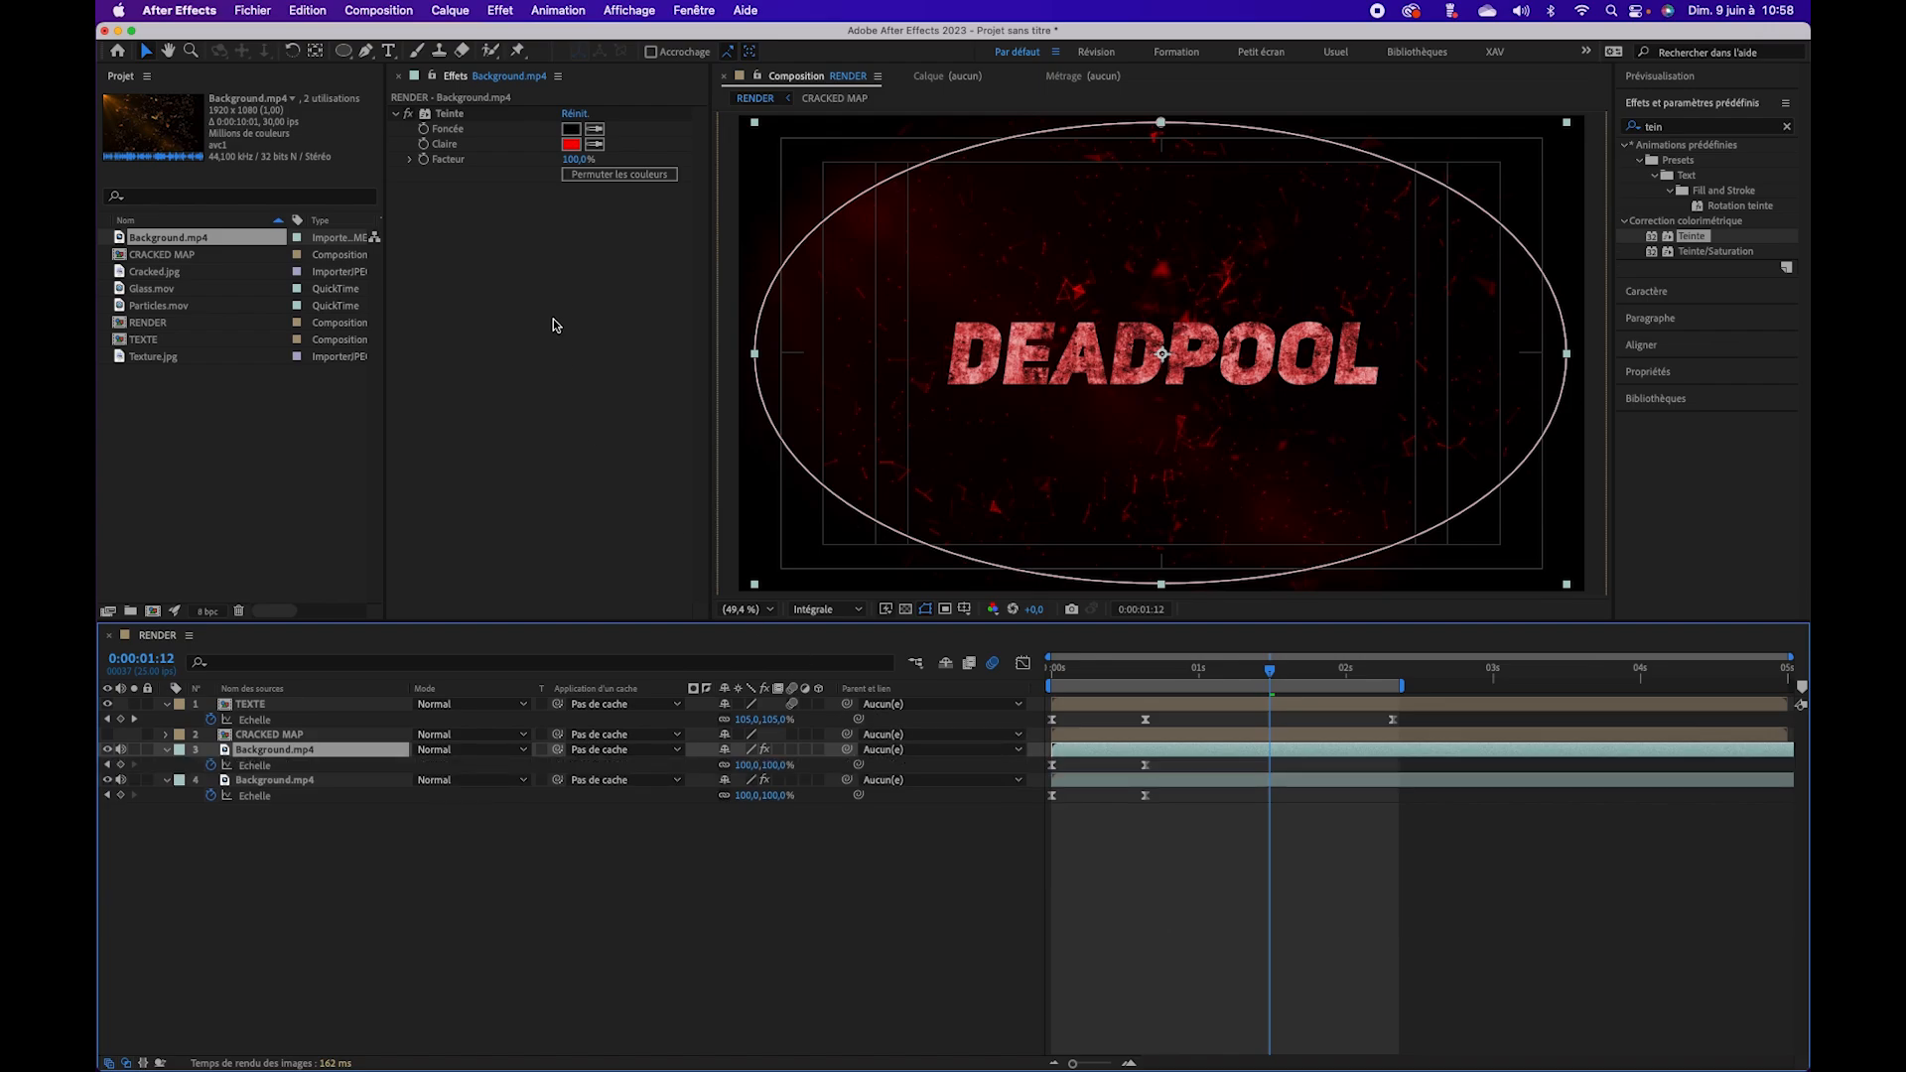
pyautogui.click(575, 145)
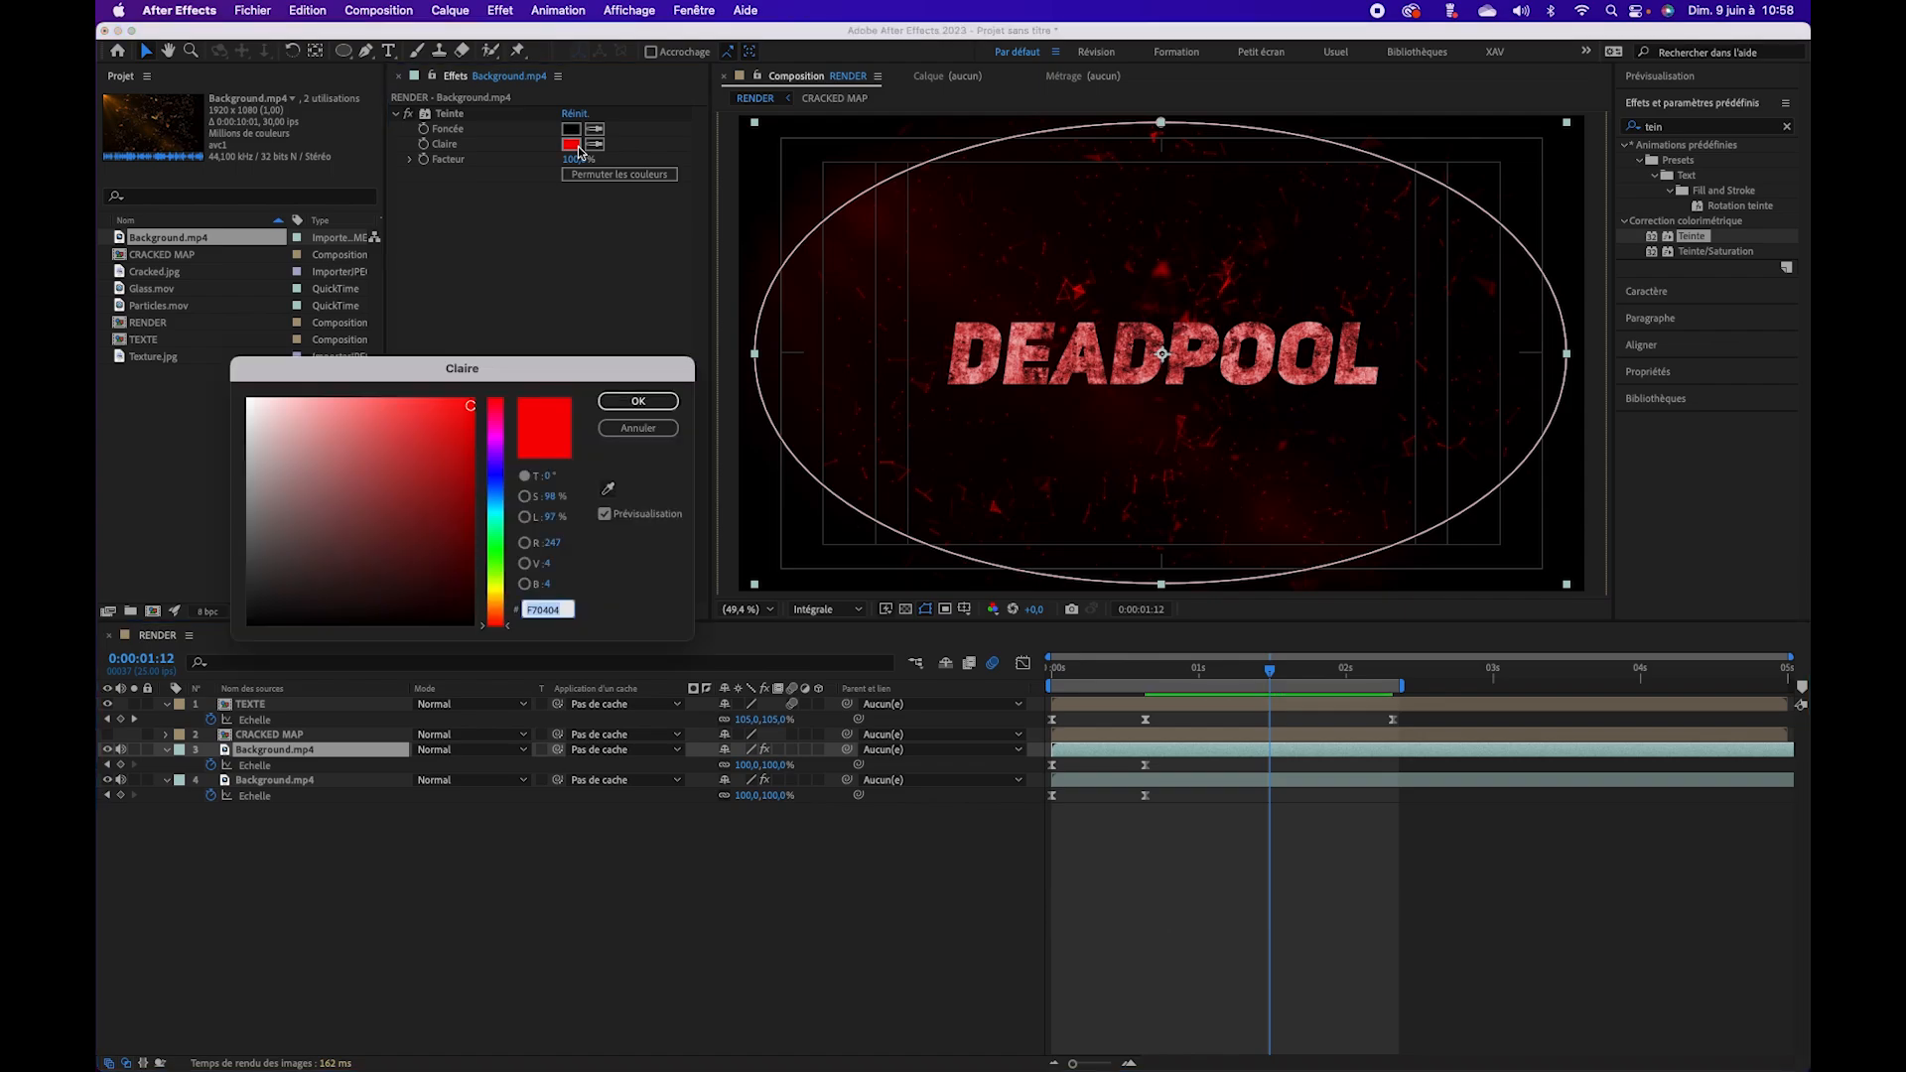
pyautogui.moveTo(416, 449); pyautogui.dragTo(232, 391)
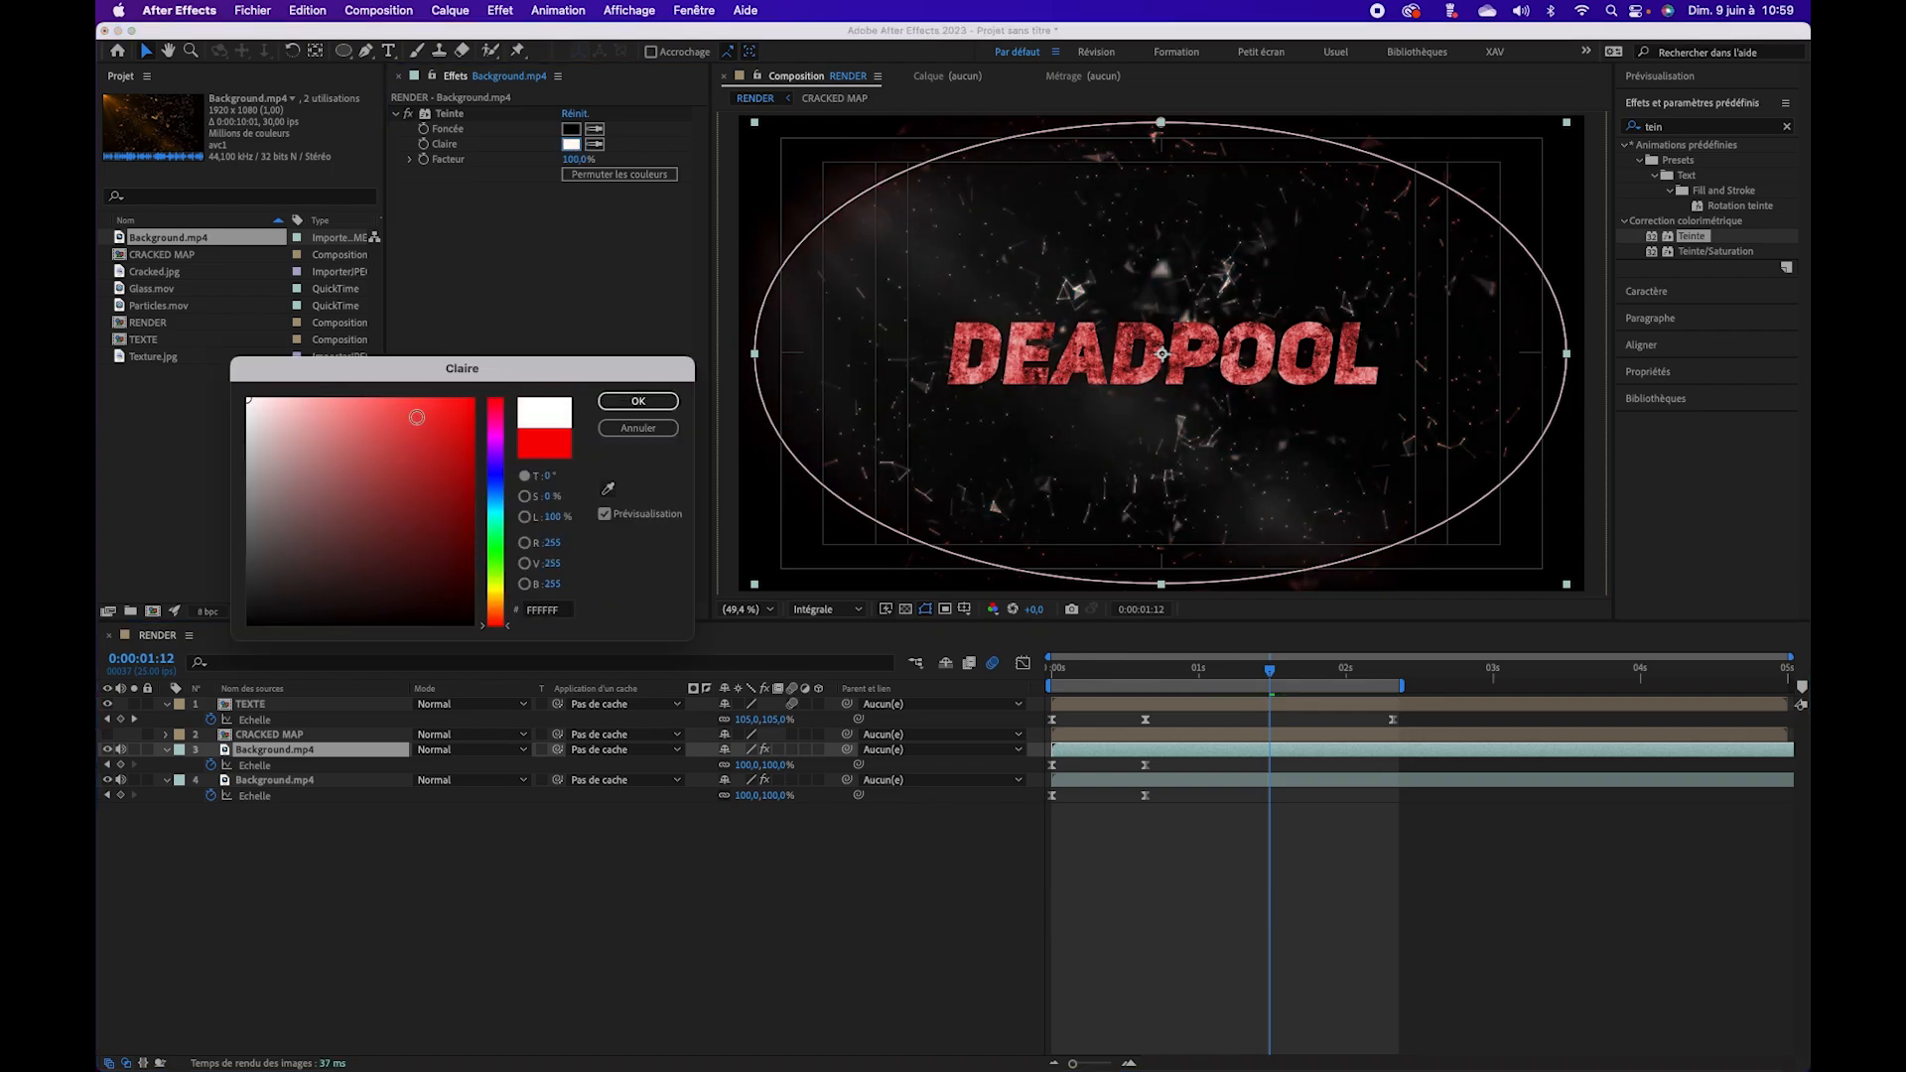
pyautogui.click(623, 403)
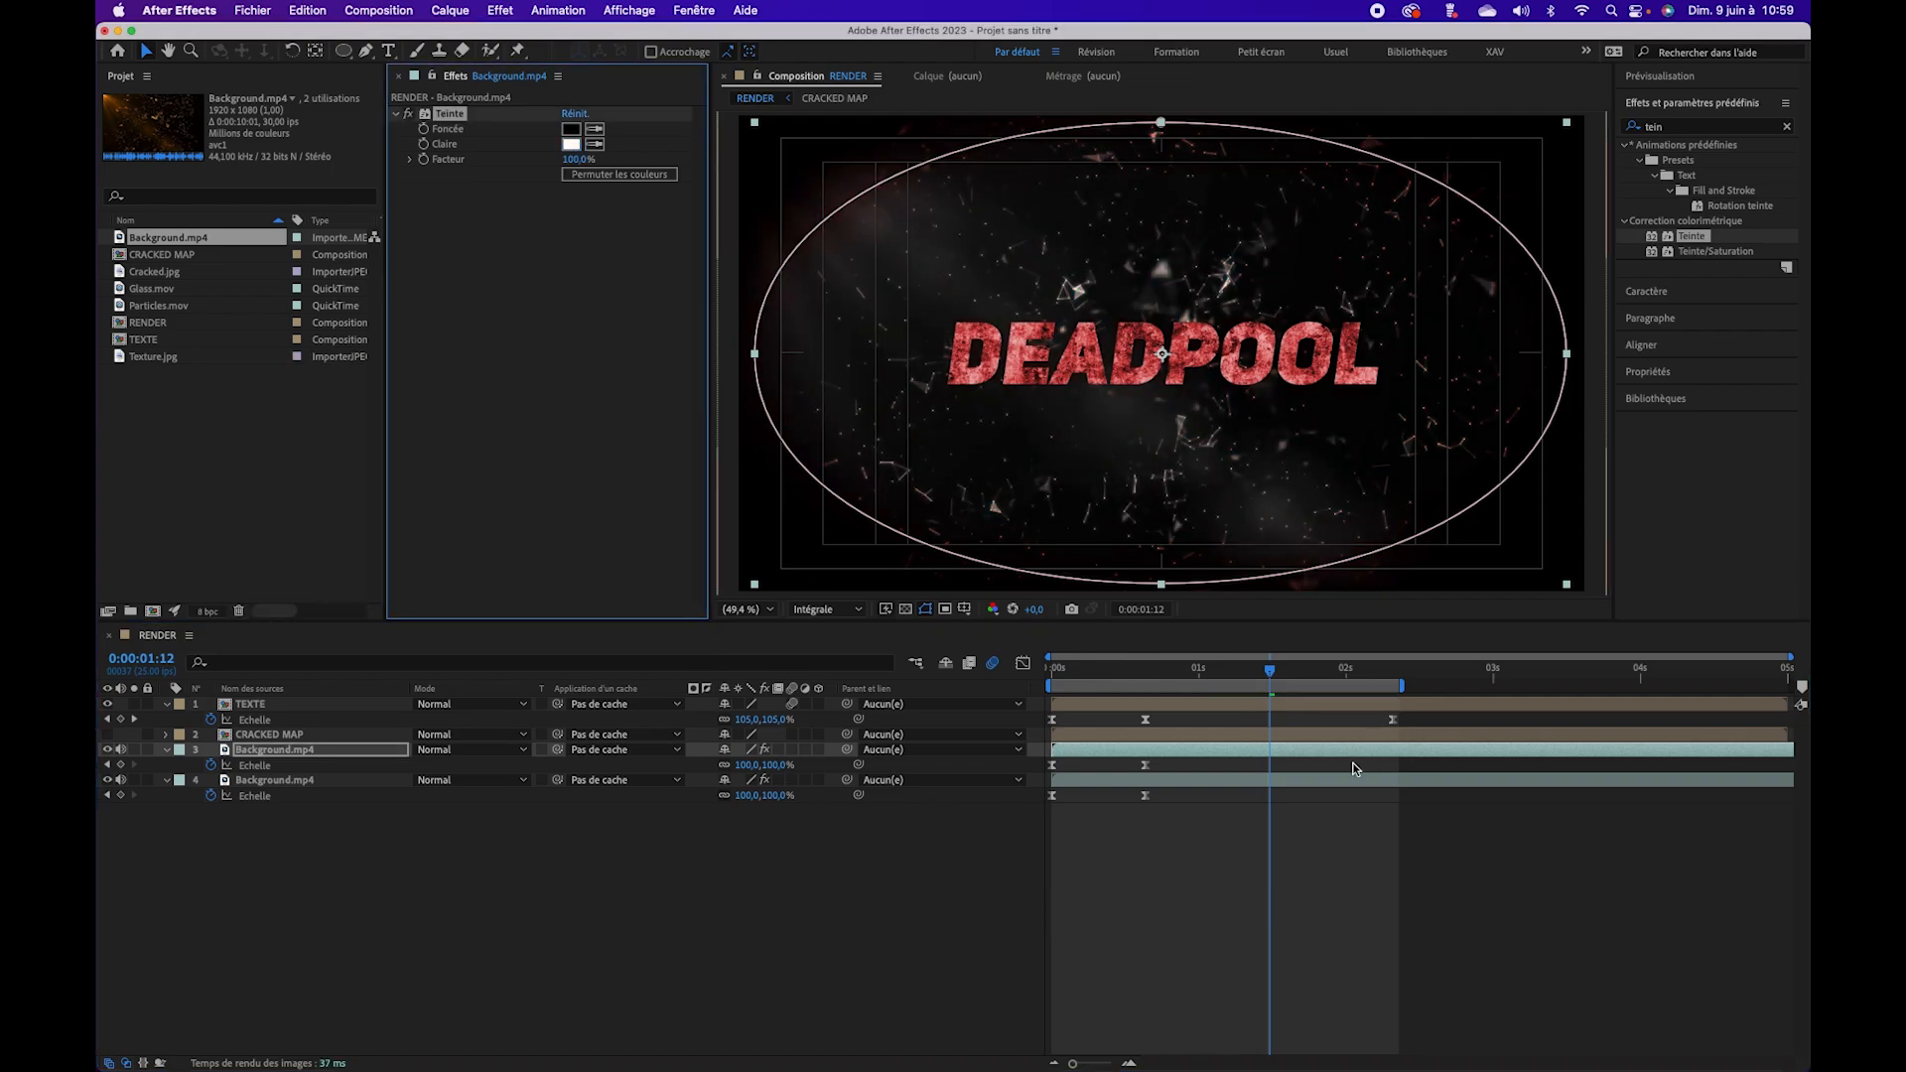
# Step: Set the white background copy's blending mode to Addition and offset it in time so its scale-in starts at about 0:00:00:10
pyautogui.moveTo(1238, 755); pyautogui.dragTo(1360, 761)
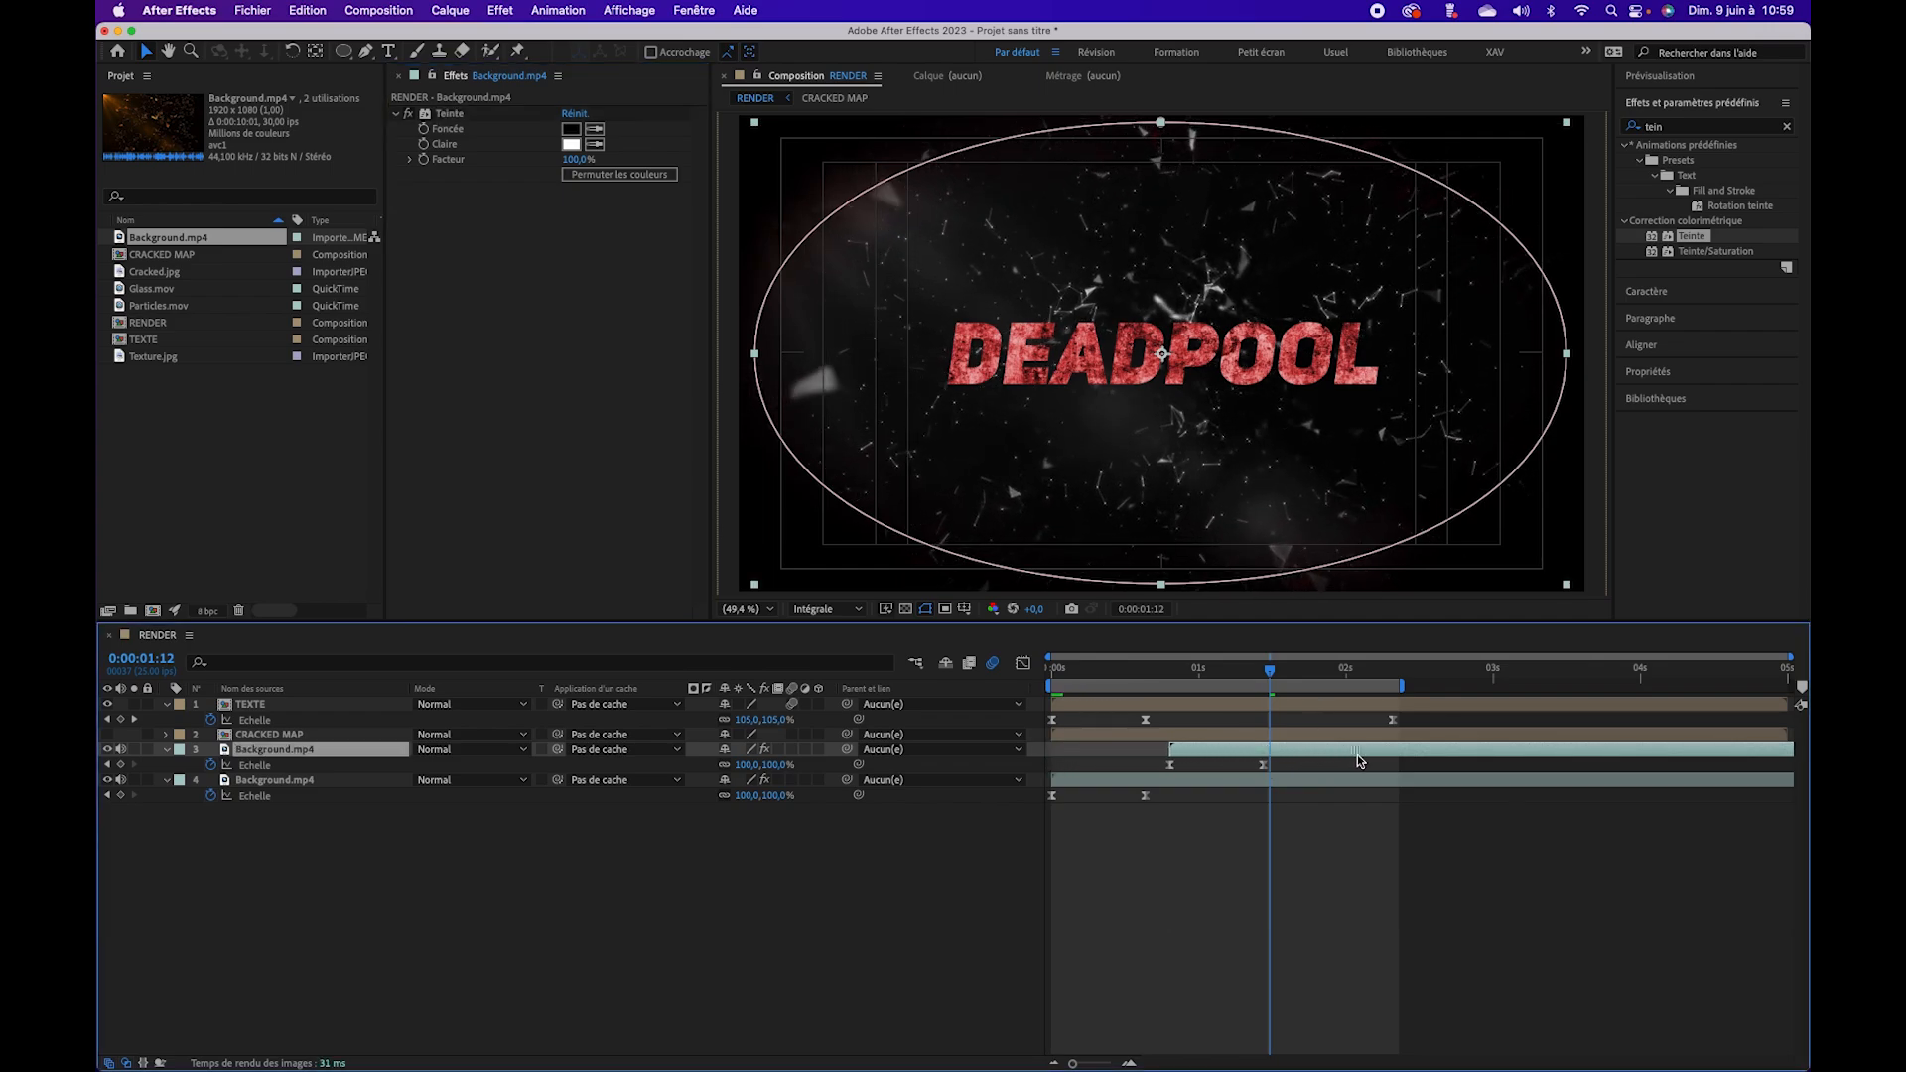
pyautogui.click(487, 757)
pyautogui.click(501, 458)
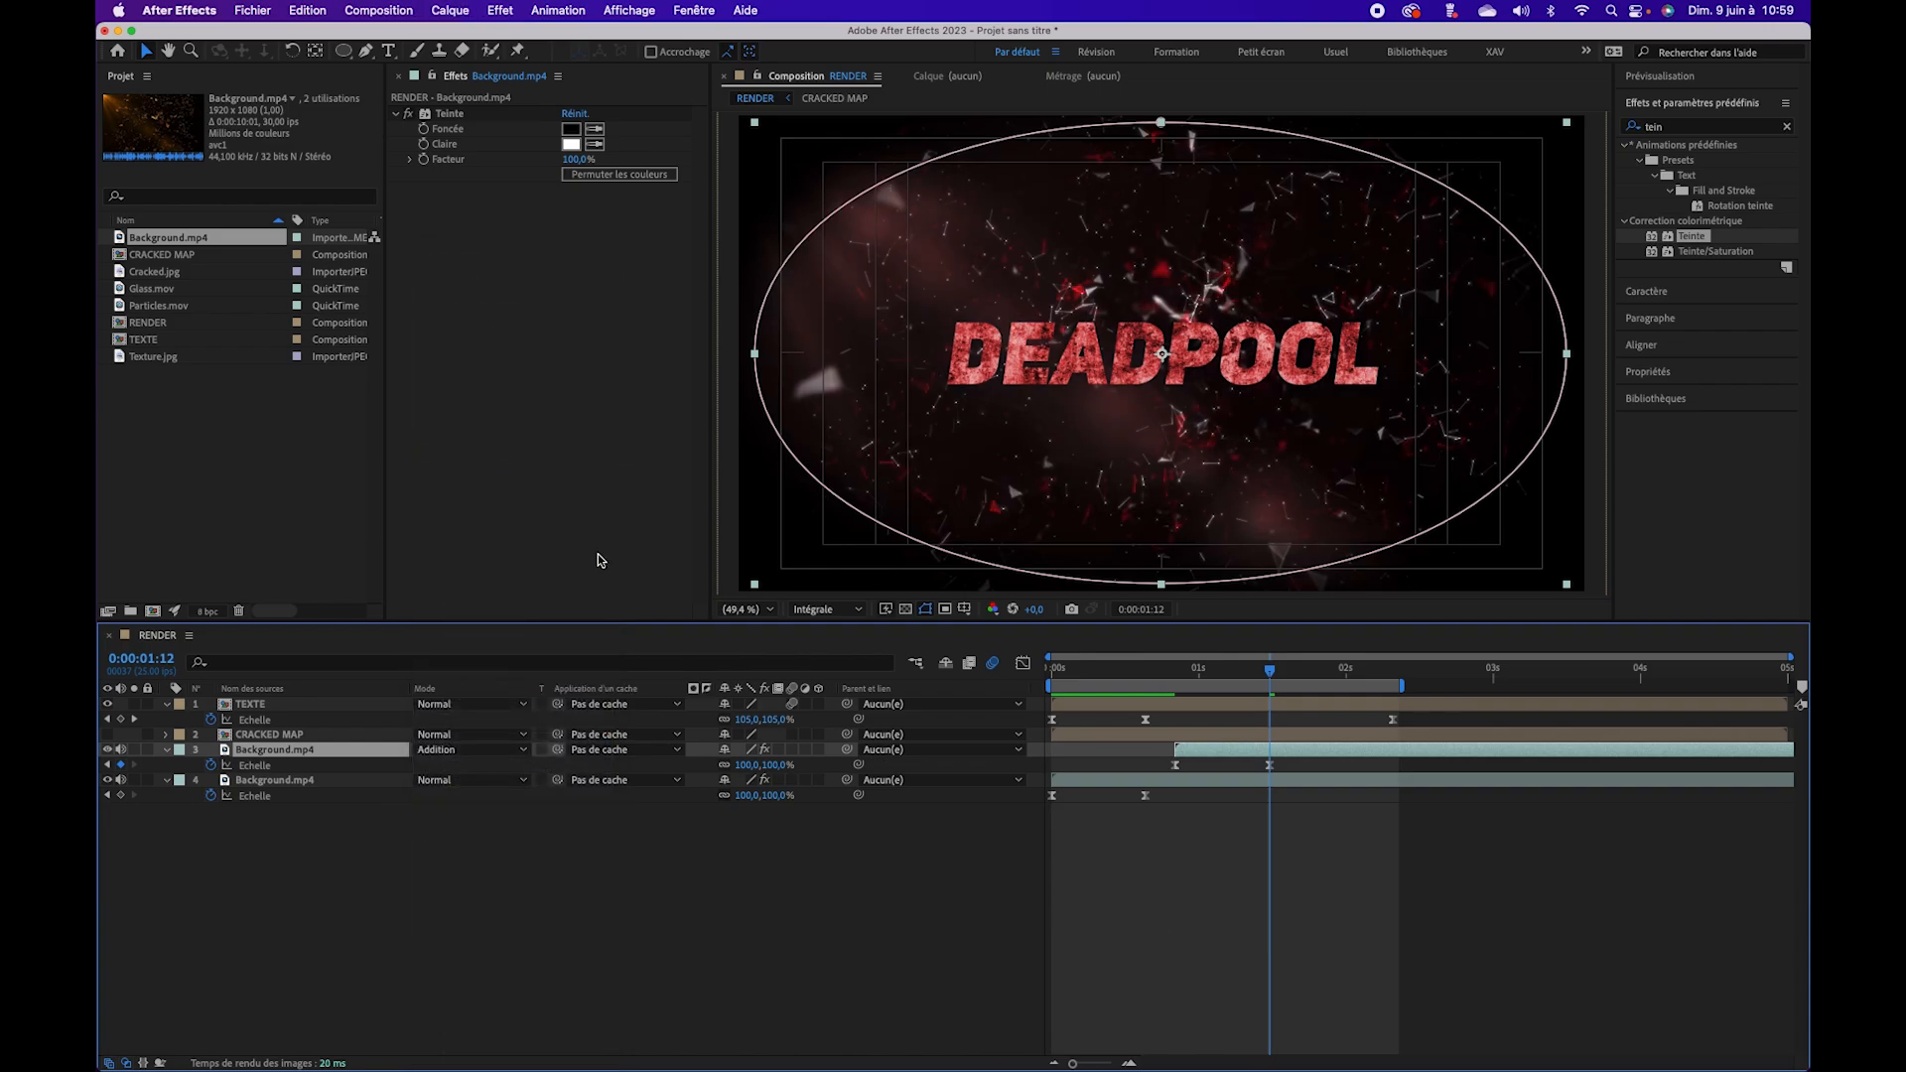
pyautogui.moveTo(1273, 676); pyautogui.dragTo(1199, 676)
pyautogui.moveTo(1282, 753); pyautogui.dragTo(1203, 753)
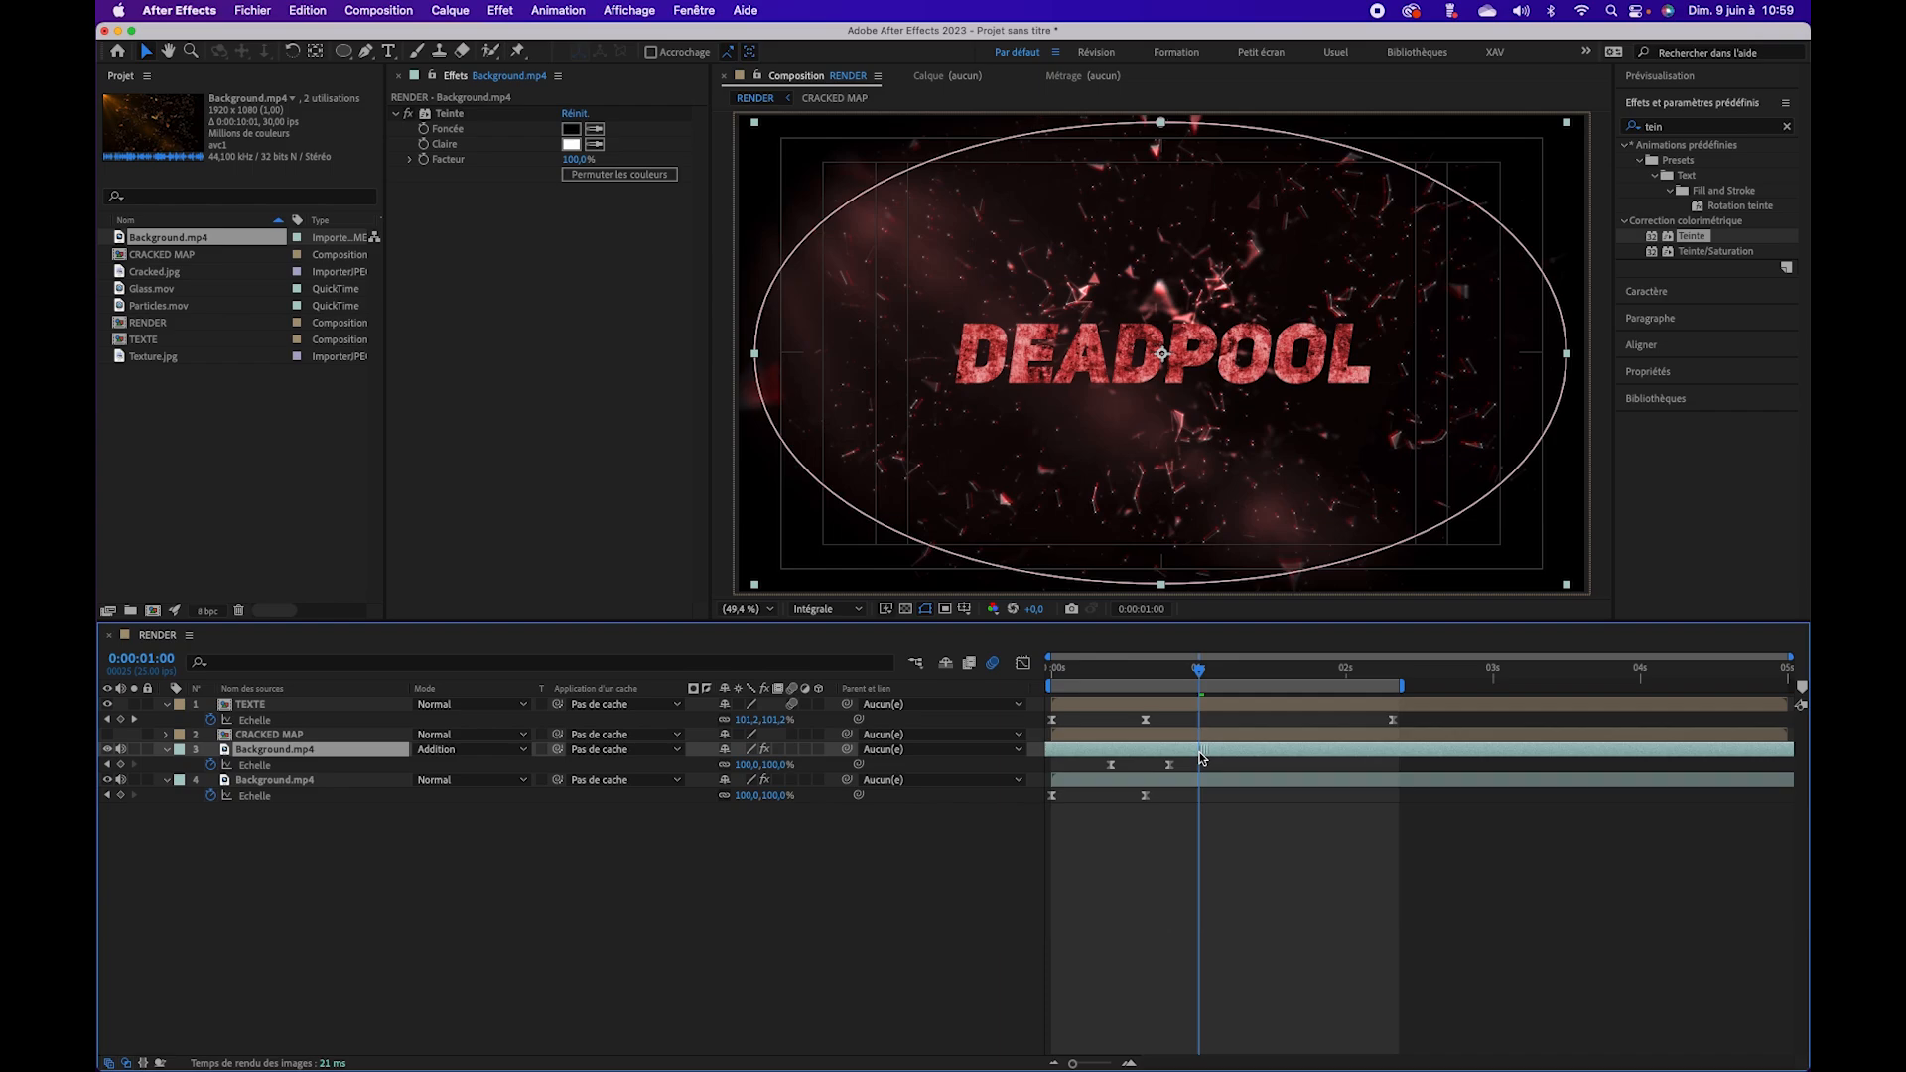
# Step: Shift the white Background.mp4 copy in time, align its Scale keyframes to the first frame and 0:00:00:16, and preview the animation
pyautogui.moveTo(1200, 668); pyautogui.dragTo(1120, 685)
pyautogui.moveTo(1214, 748); pyautogui.dragTo(1158, 756)
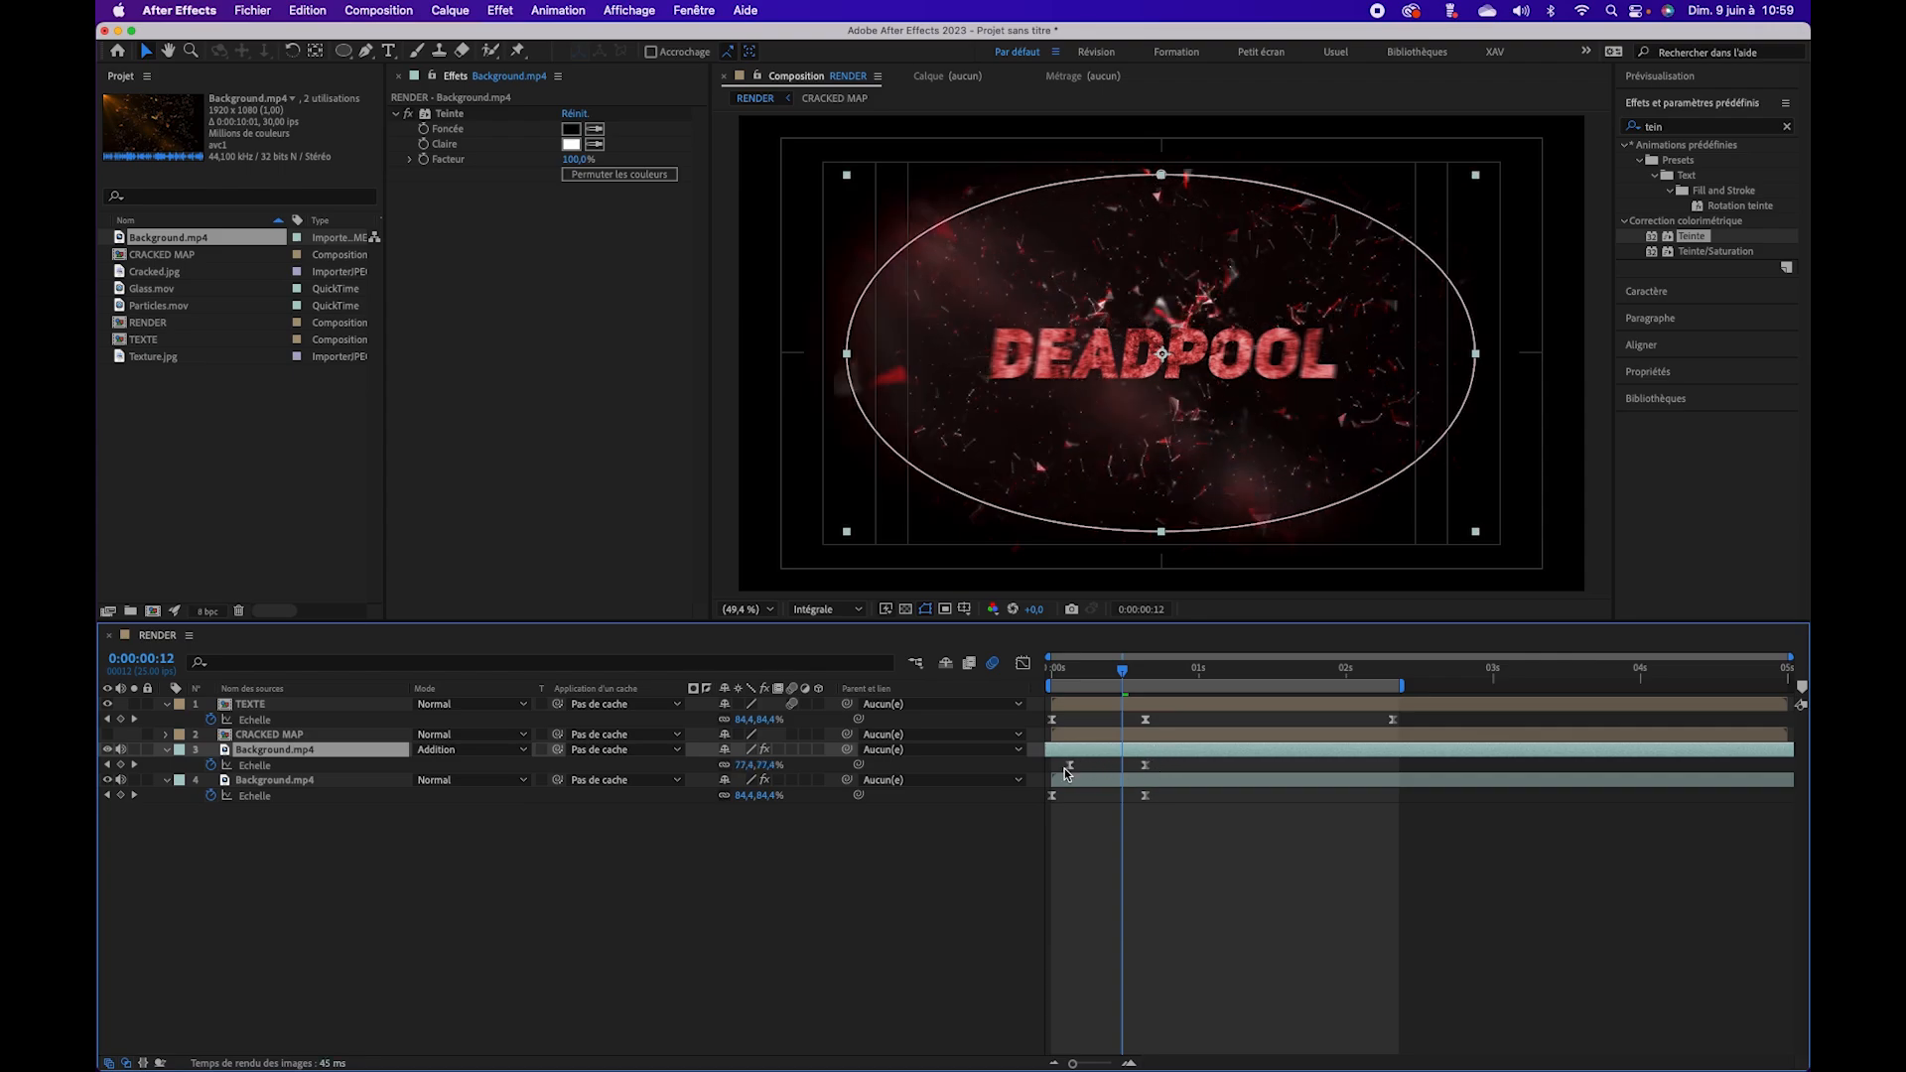
pyautogui.moveTo(1066, 768); pyautogui.dragTo(1053, 769)
pyautogui.moveTo(1119, 675); pyautogui.dragTo(1270, 687)
pyautogui.moveTo(1232, 755); pyautogui.dragTo(1249, 759)
pyautogui.moveTo(1056, 764); pyautogui.dragTo(1187, 751)
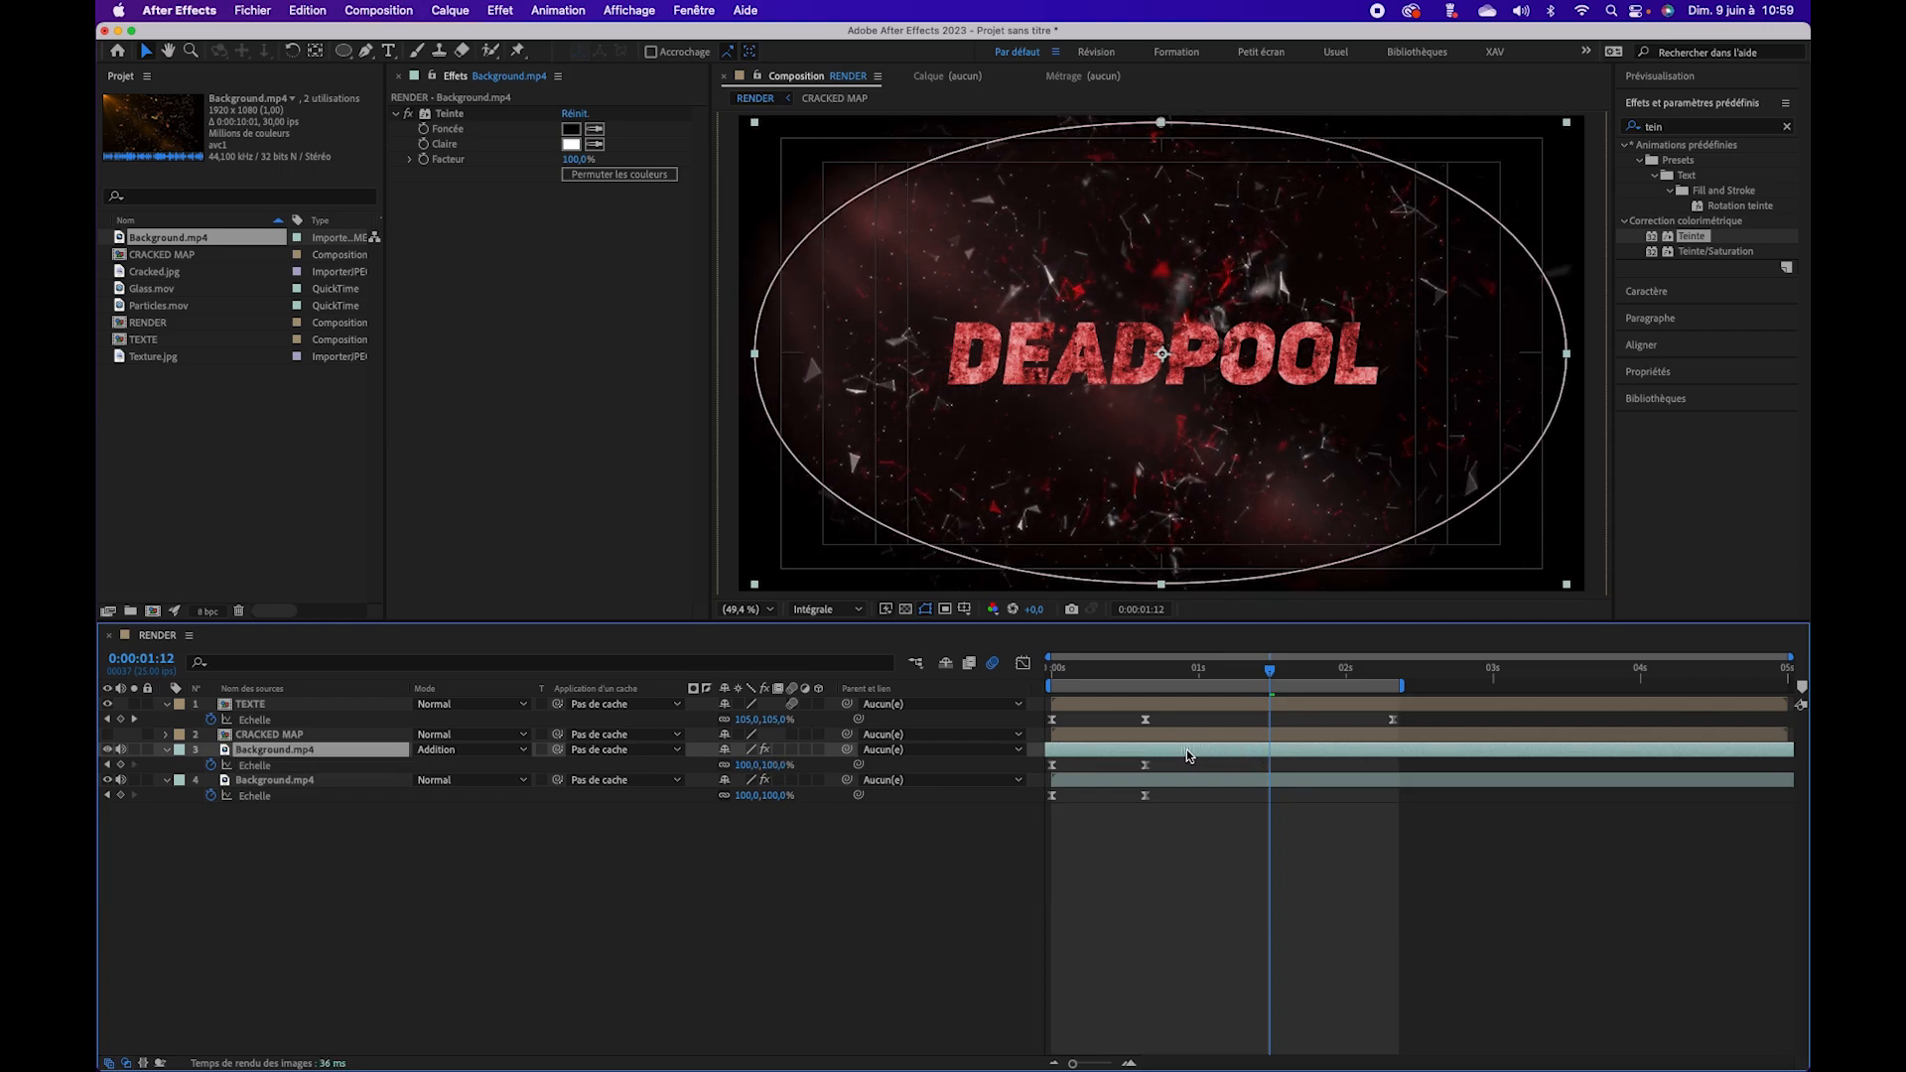
pyautogui.moveTo(1196, 673); pyautogui.dragTo(982, 685)
pyautogui.press('space')
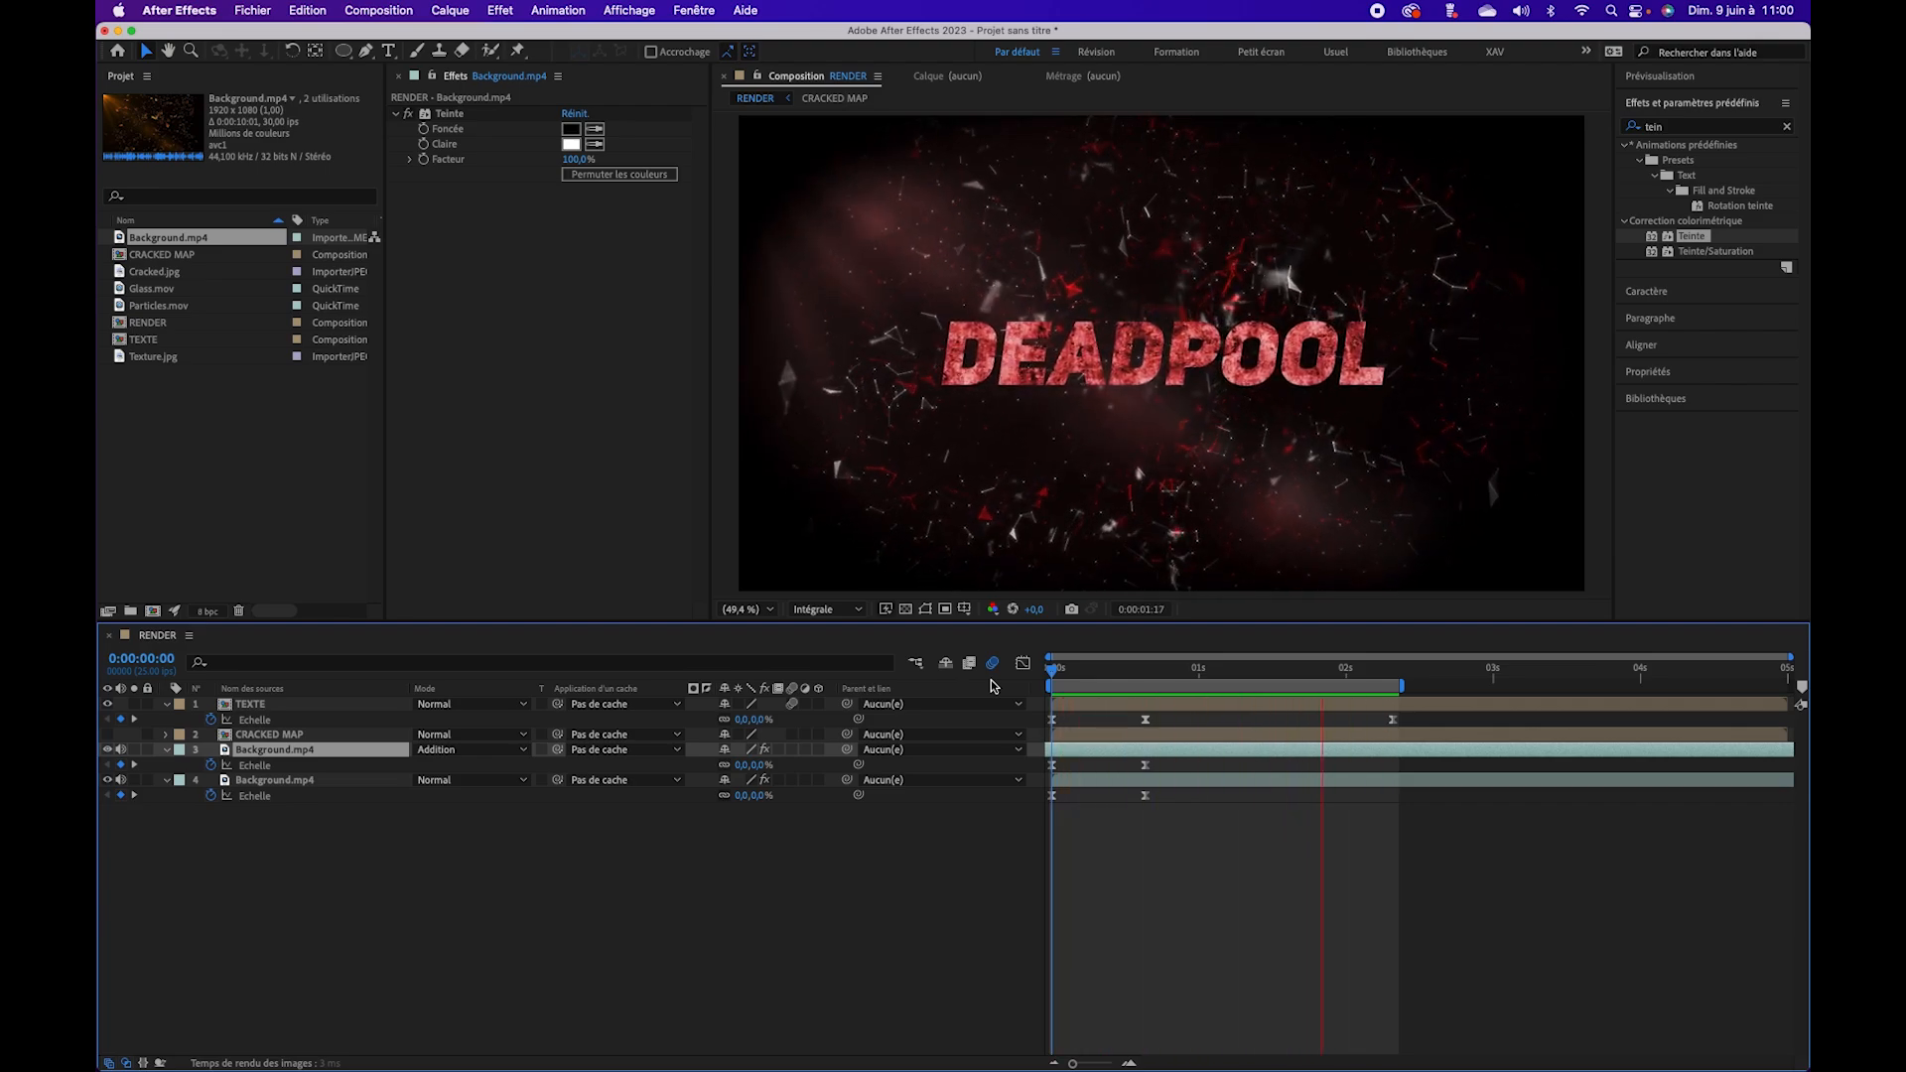
pyautogui.press('space')
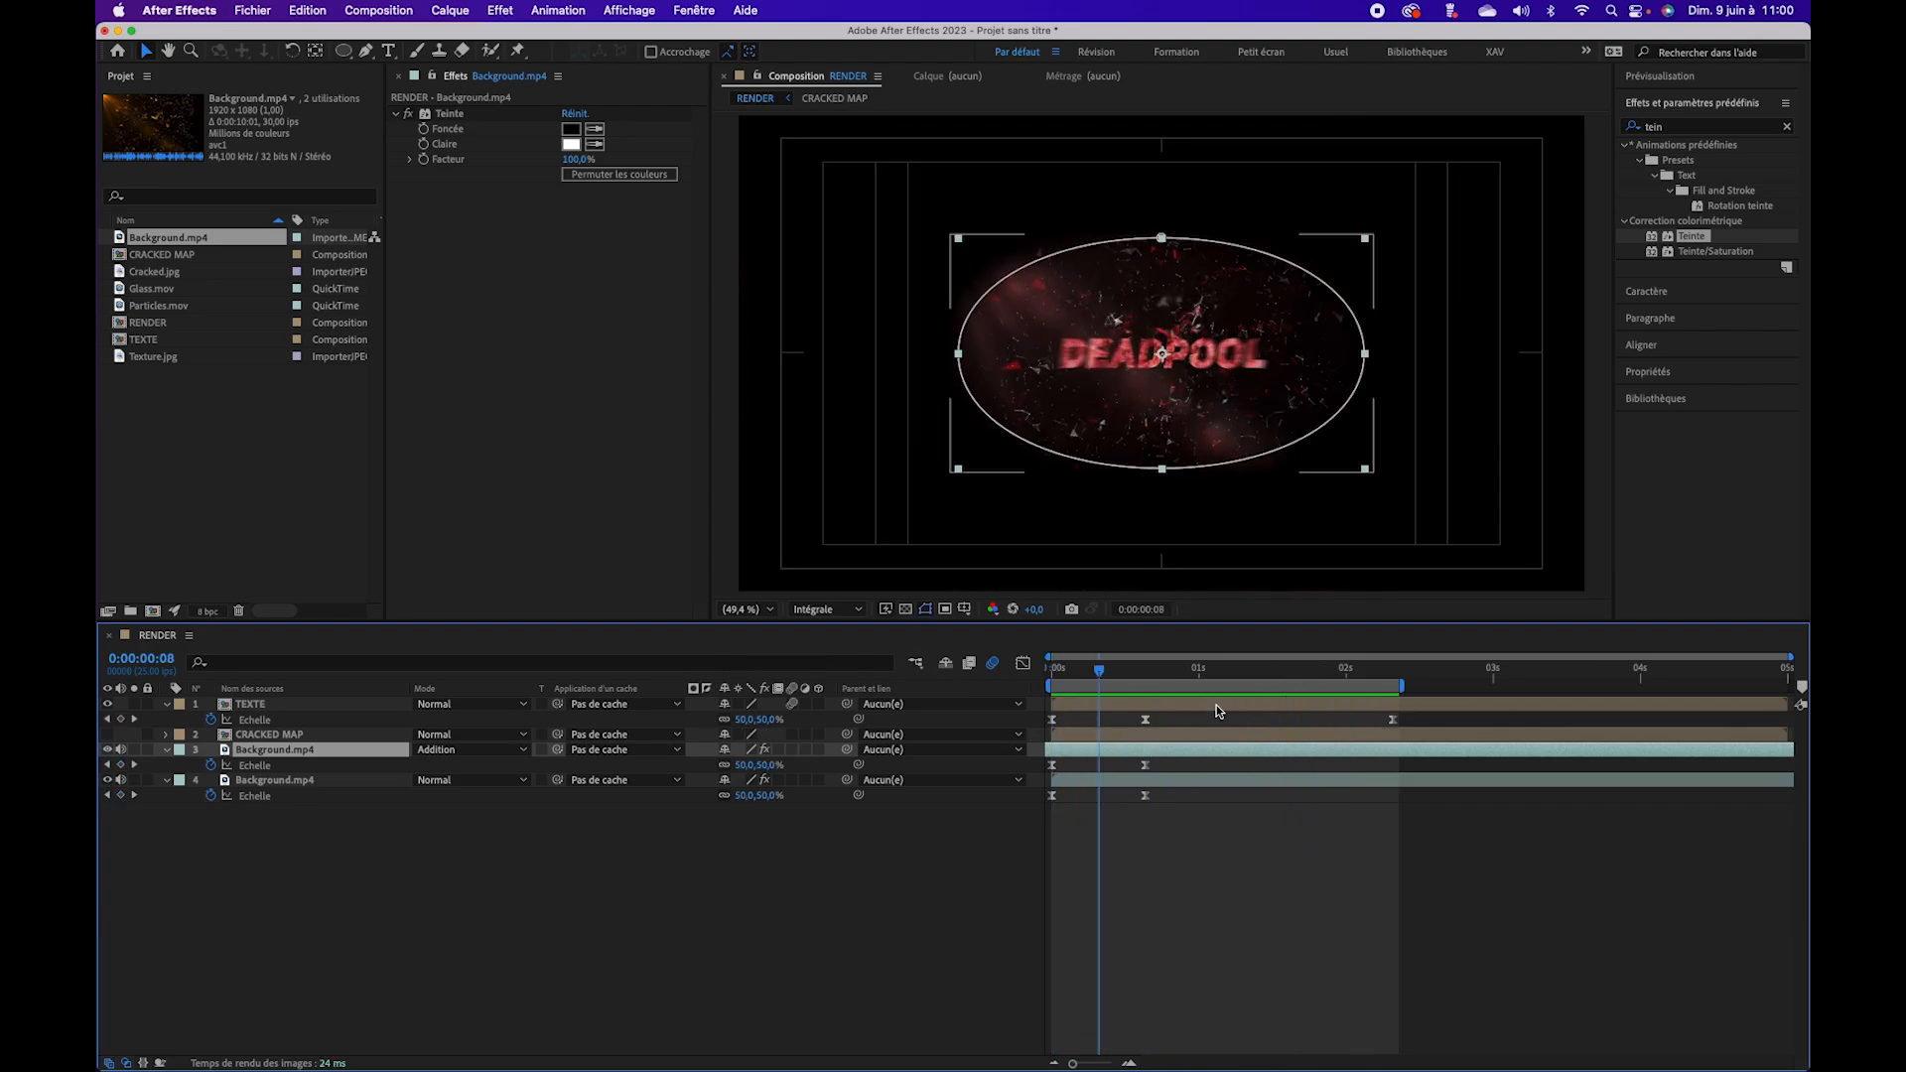
pyautogui.moveTo(1113, 677); pyautogui.dragTo(1222, 677)
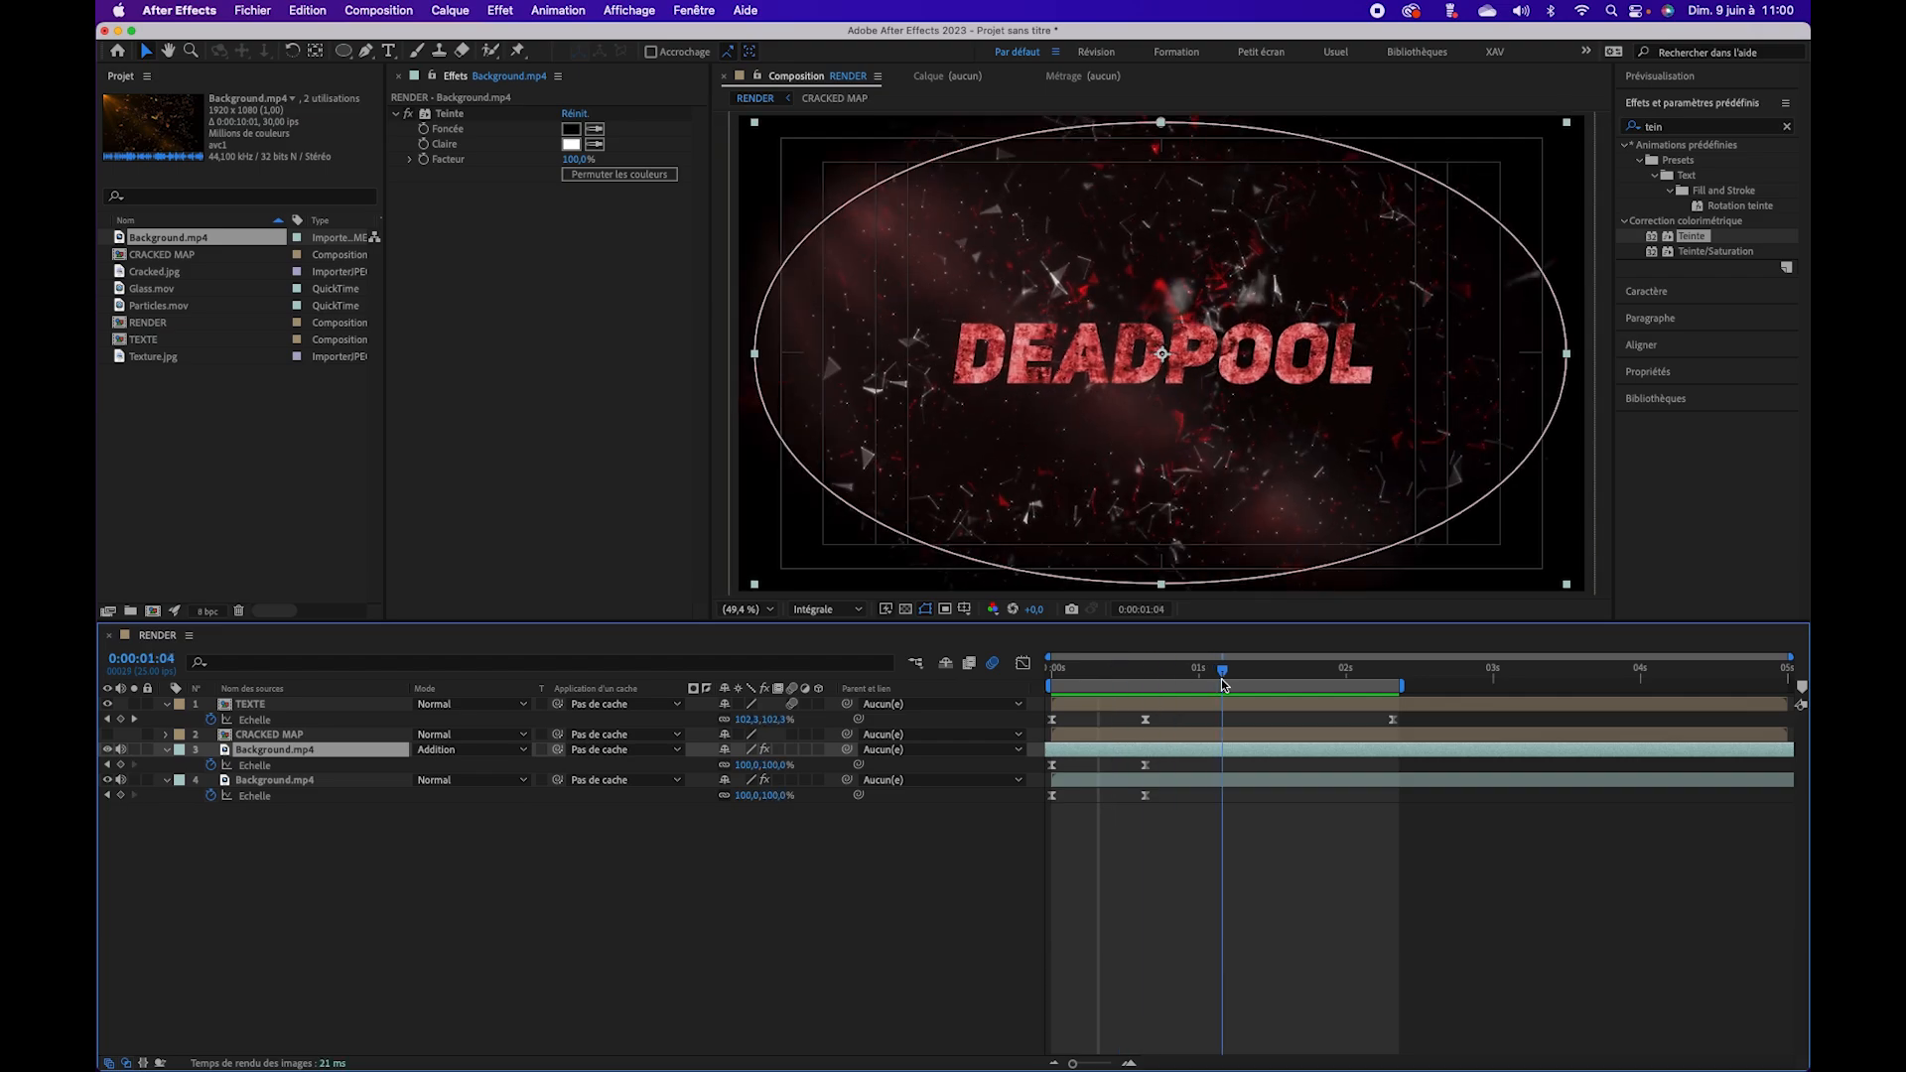
# Step: Collapse the keyframe rows of TEXTE and the white background copy, and apply the Eclat simulation effect to the TEXTE layer
pyautogui.click(166, 704)
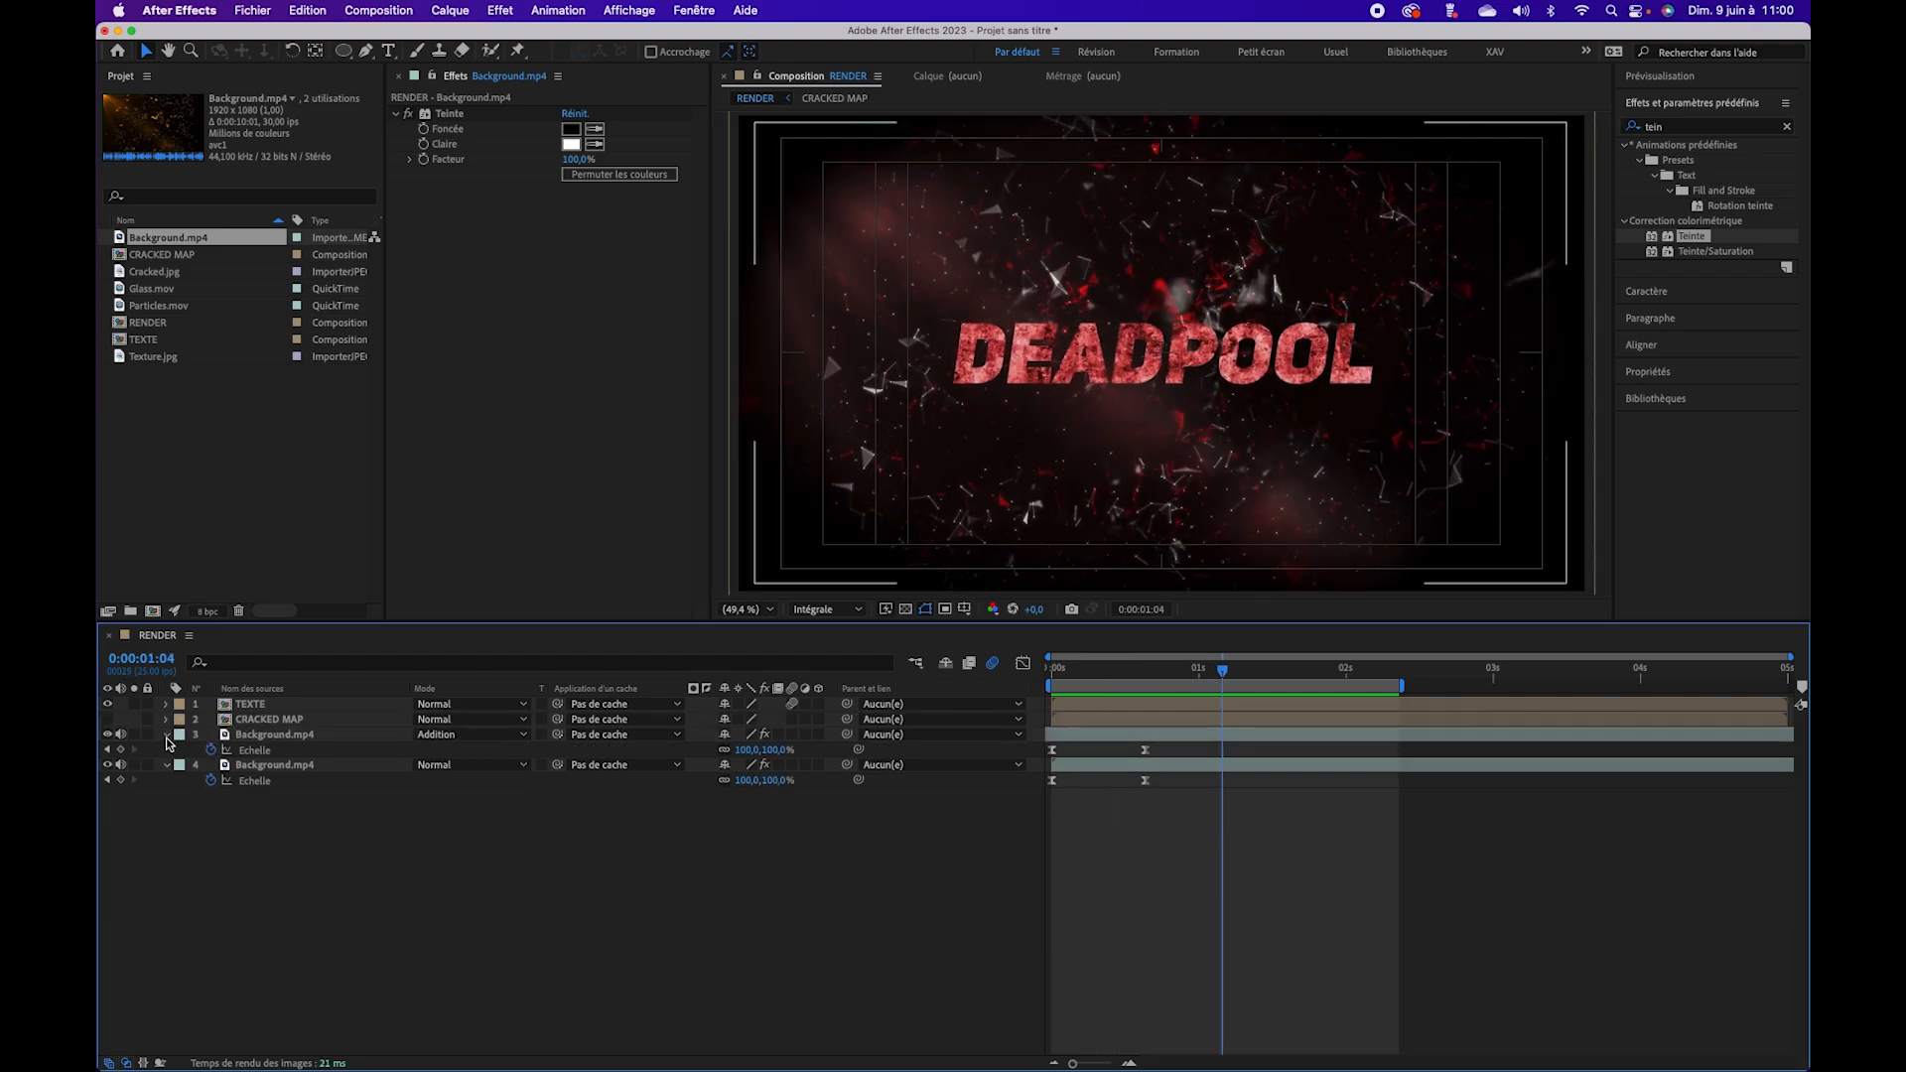
pyautogui.click(165, 735)
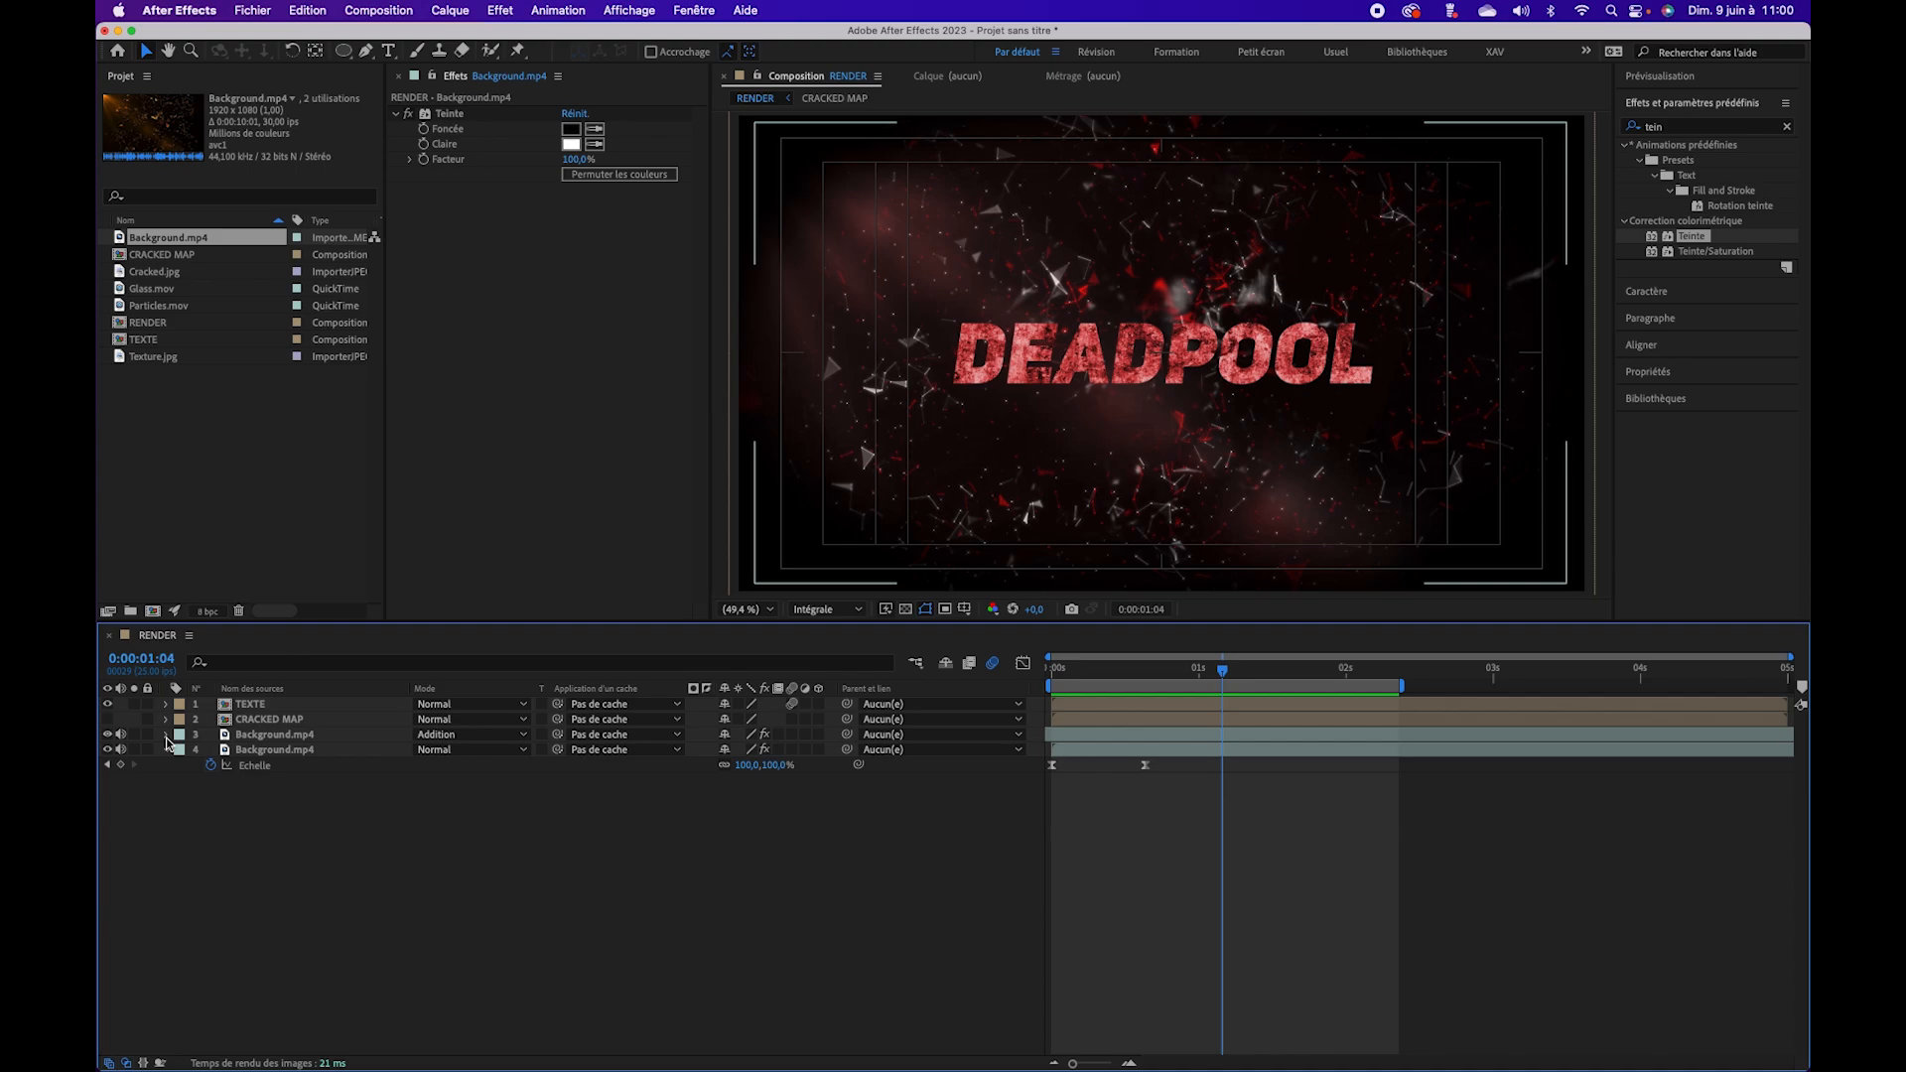
pyautogui.click(250, 704)
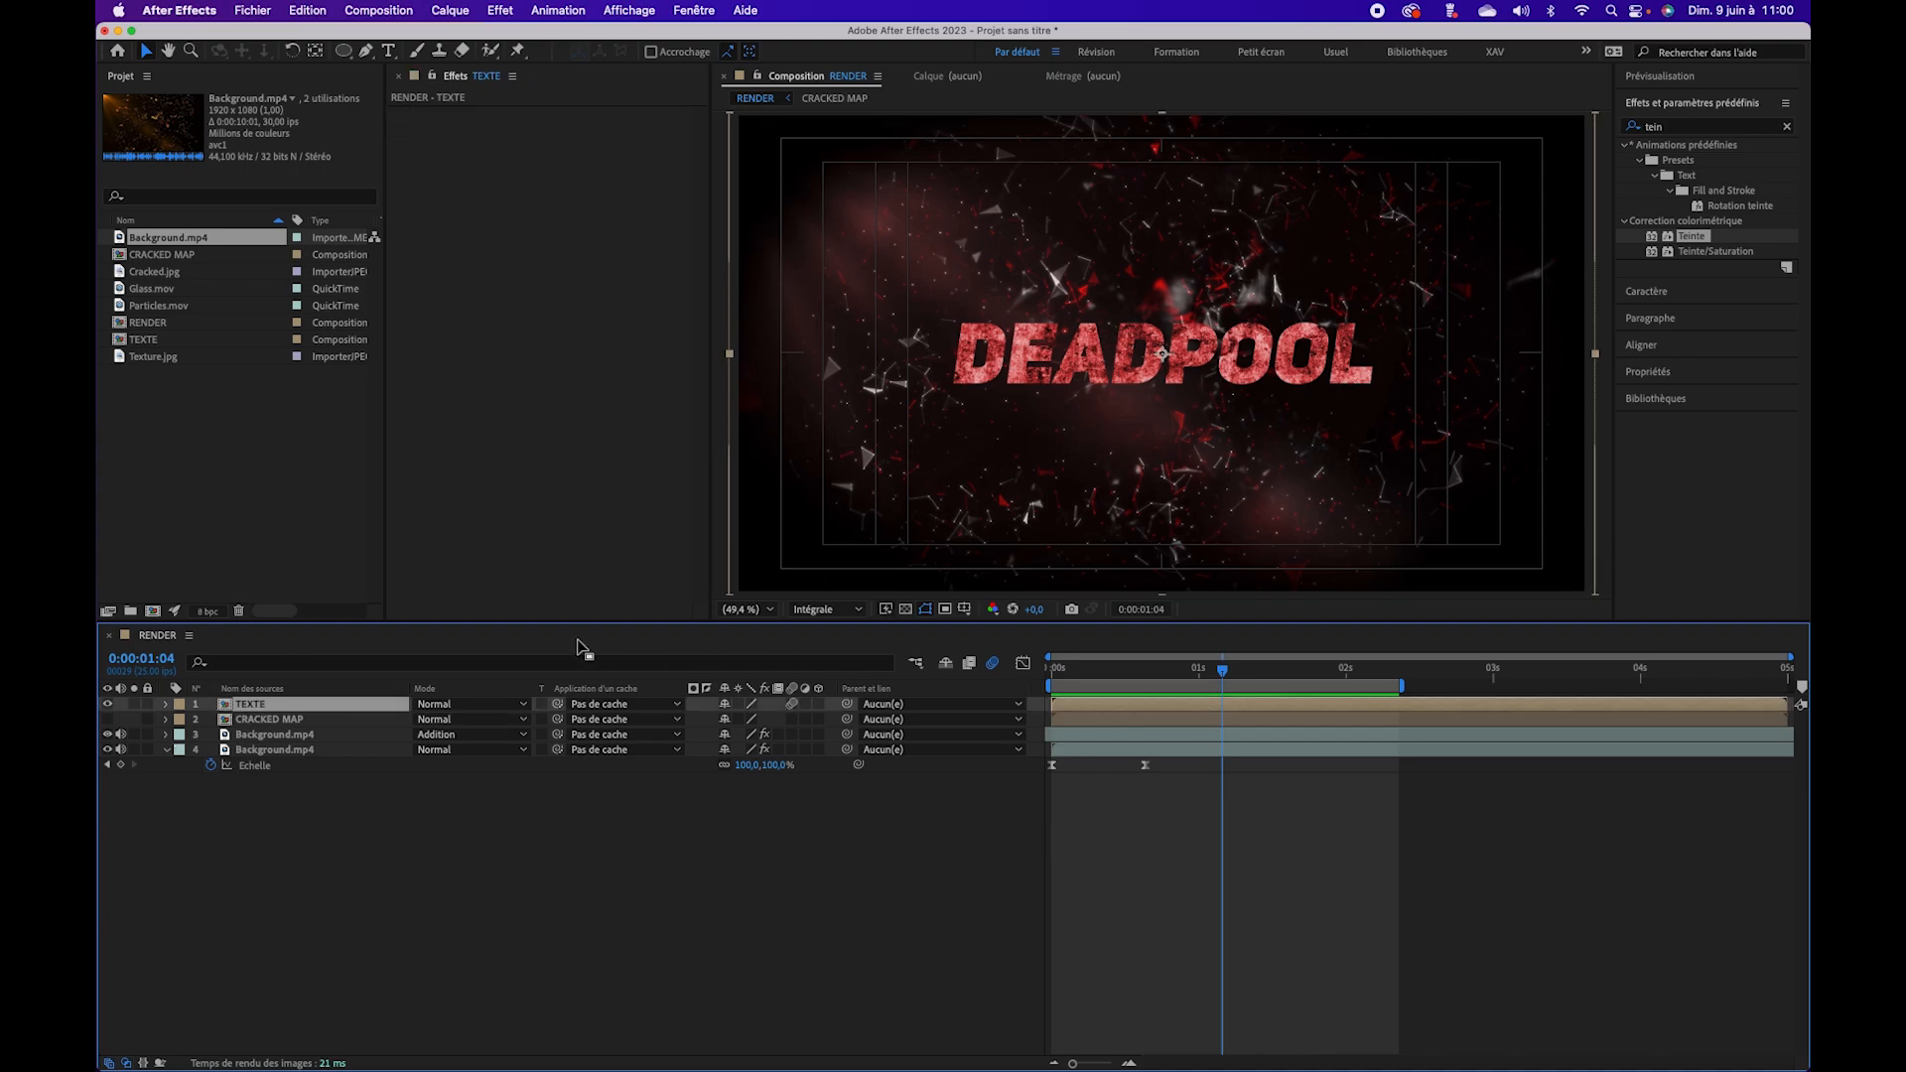
pyautogui.click(1787, 128)
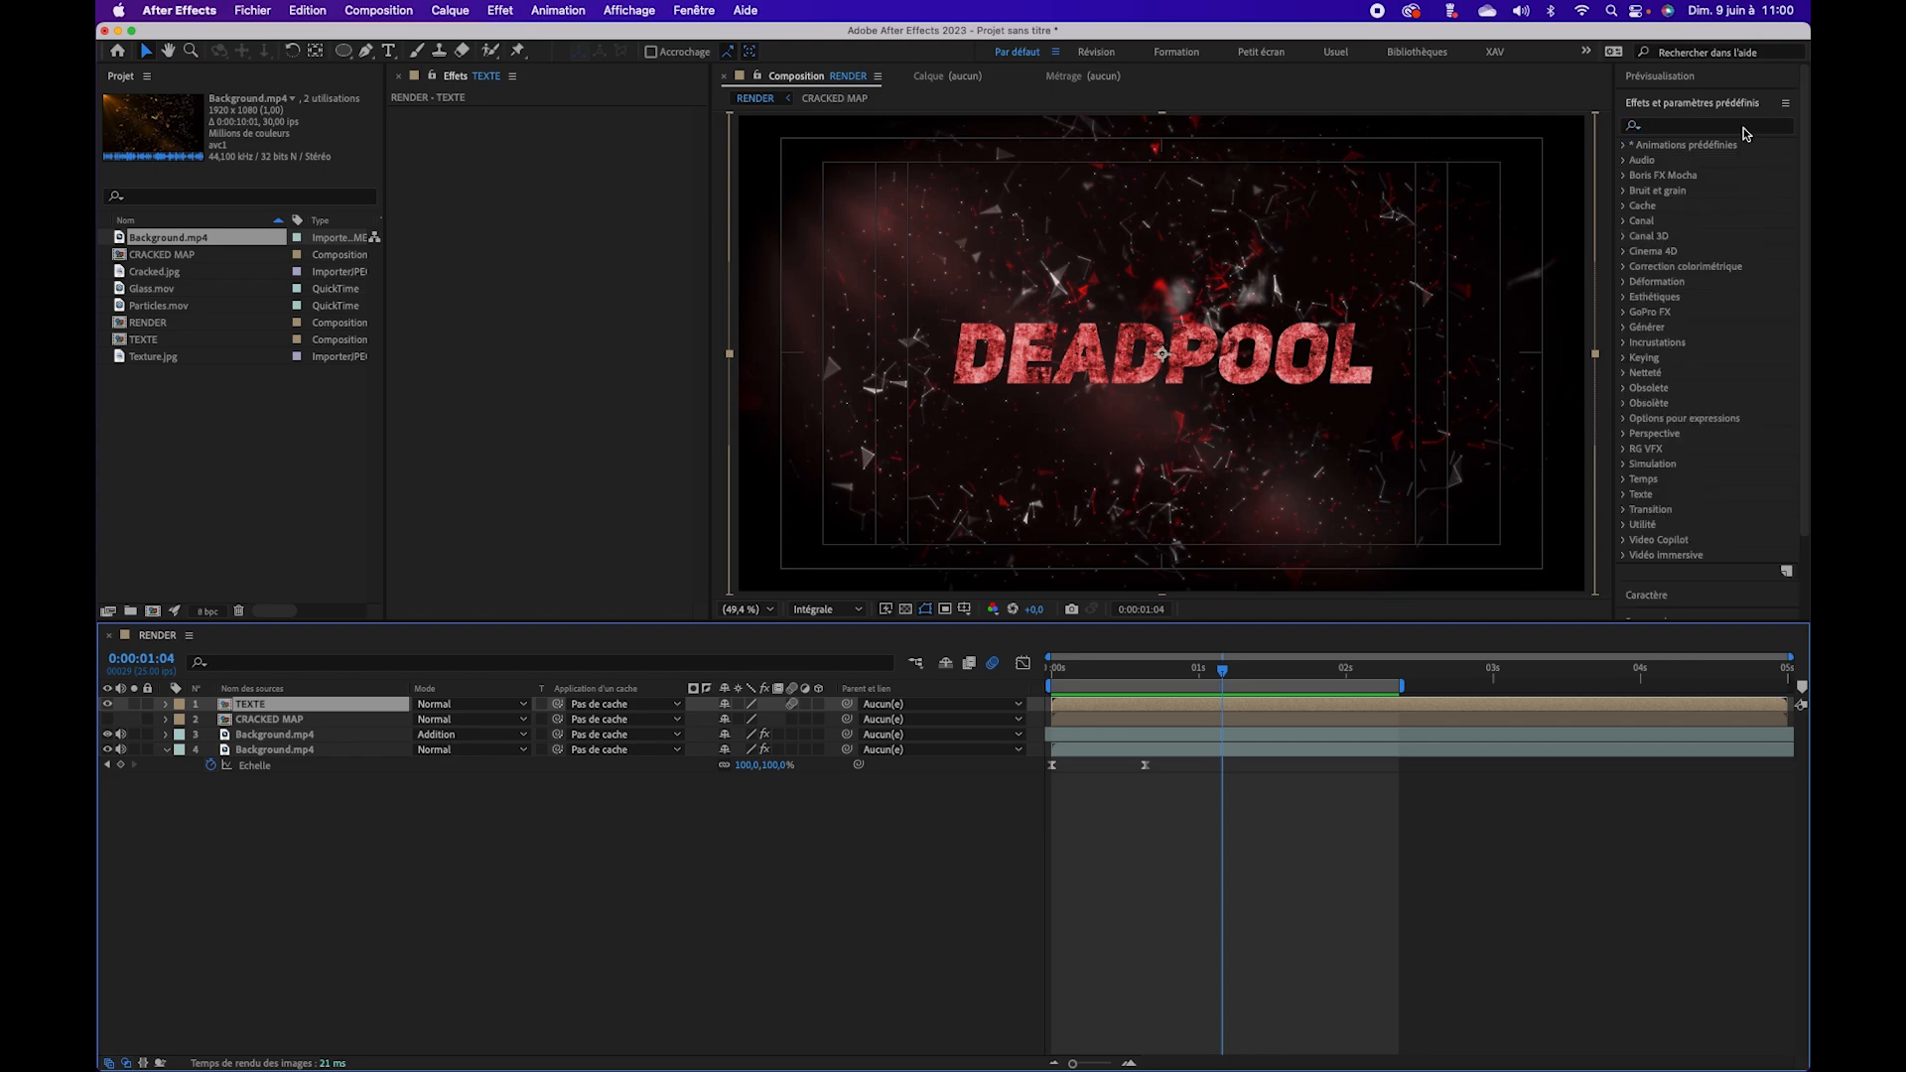
pyautogui.write('echat')
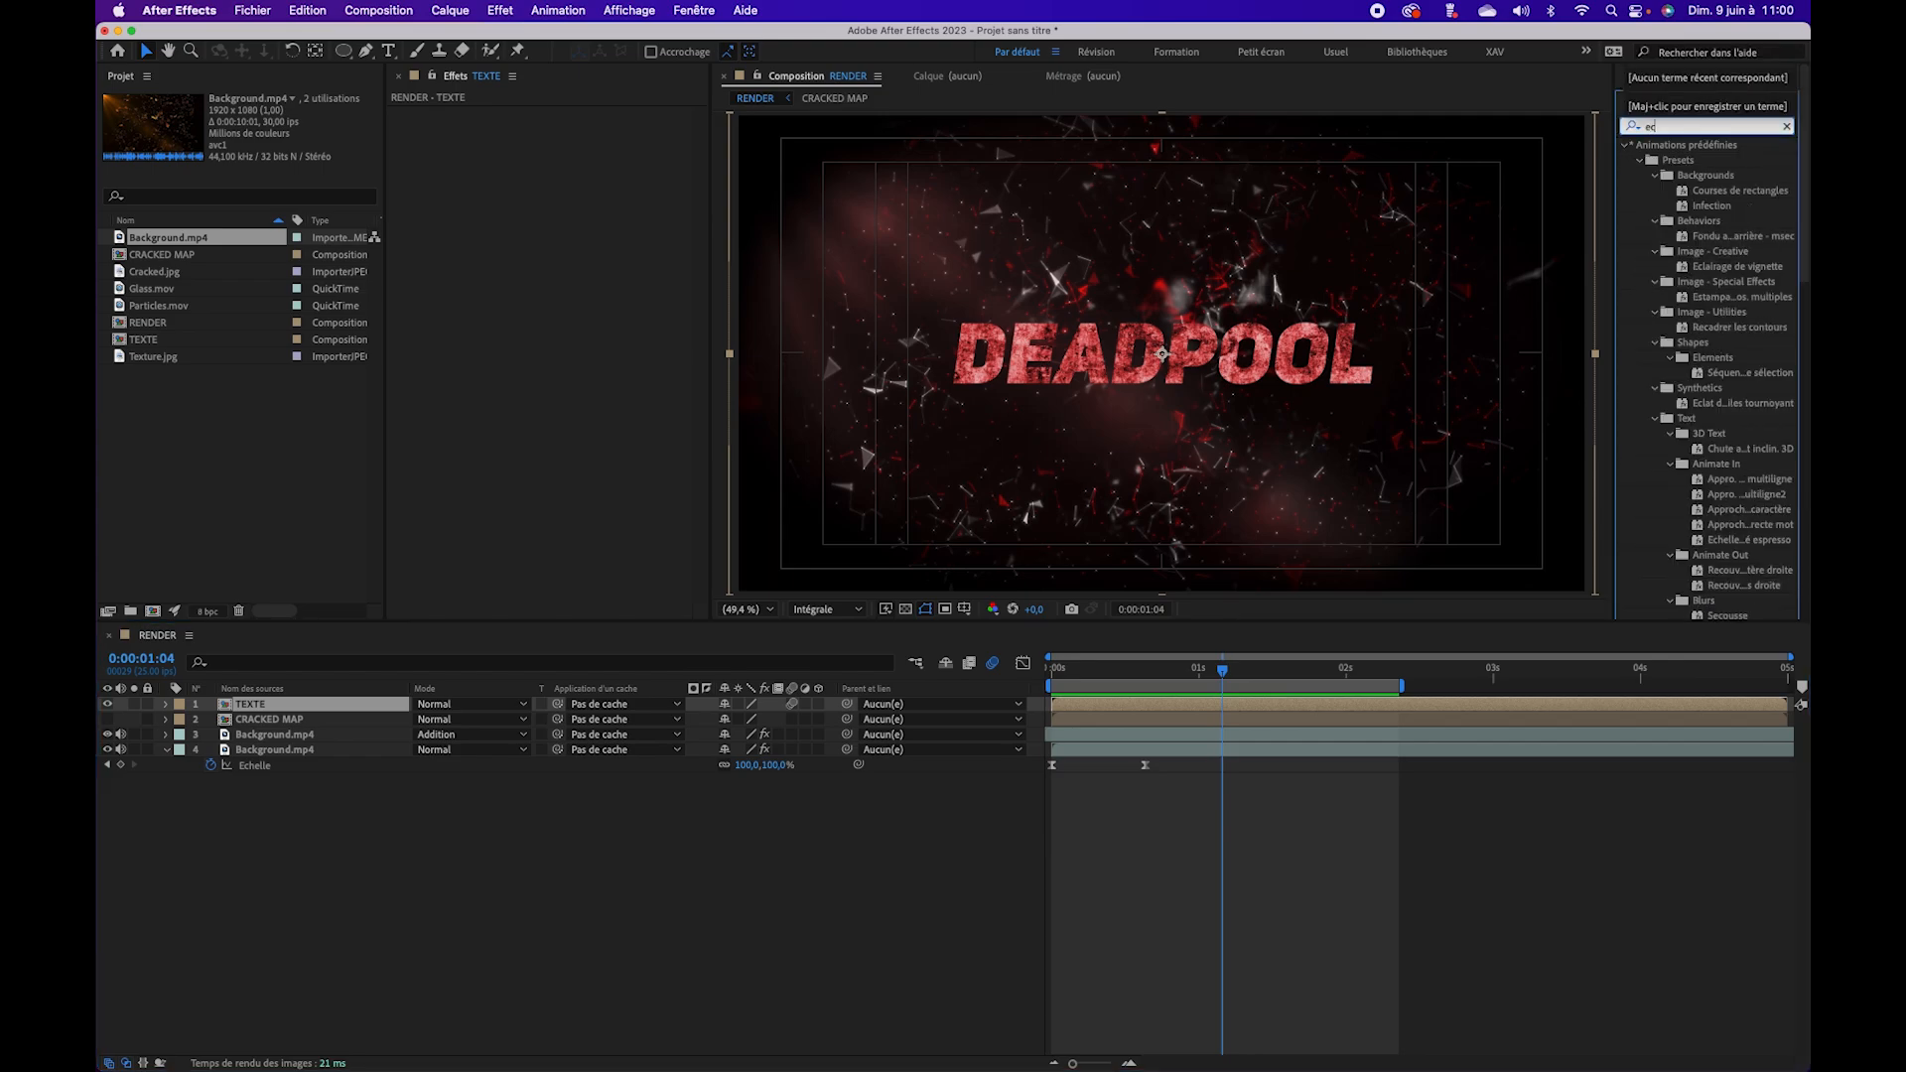
pyautogui.press('BackSpace')
pyautogui.press('BackSpace')
pyautogui.press('BackSpace')
pyautogui.write('l')
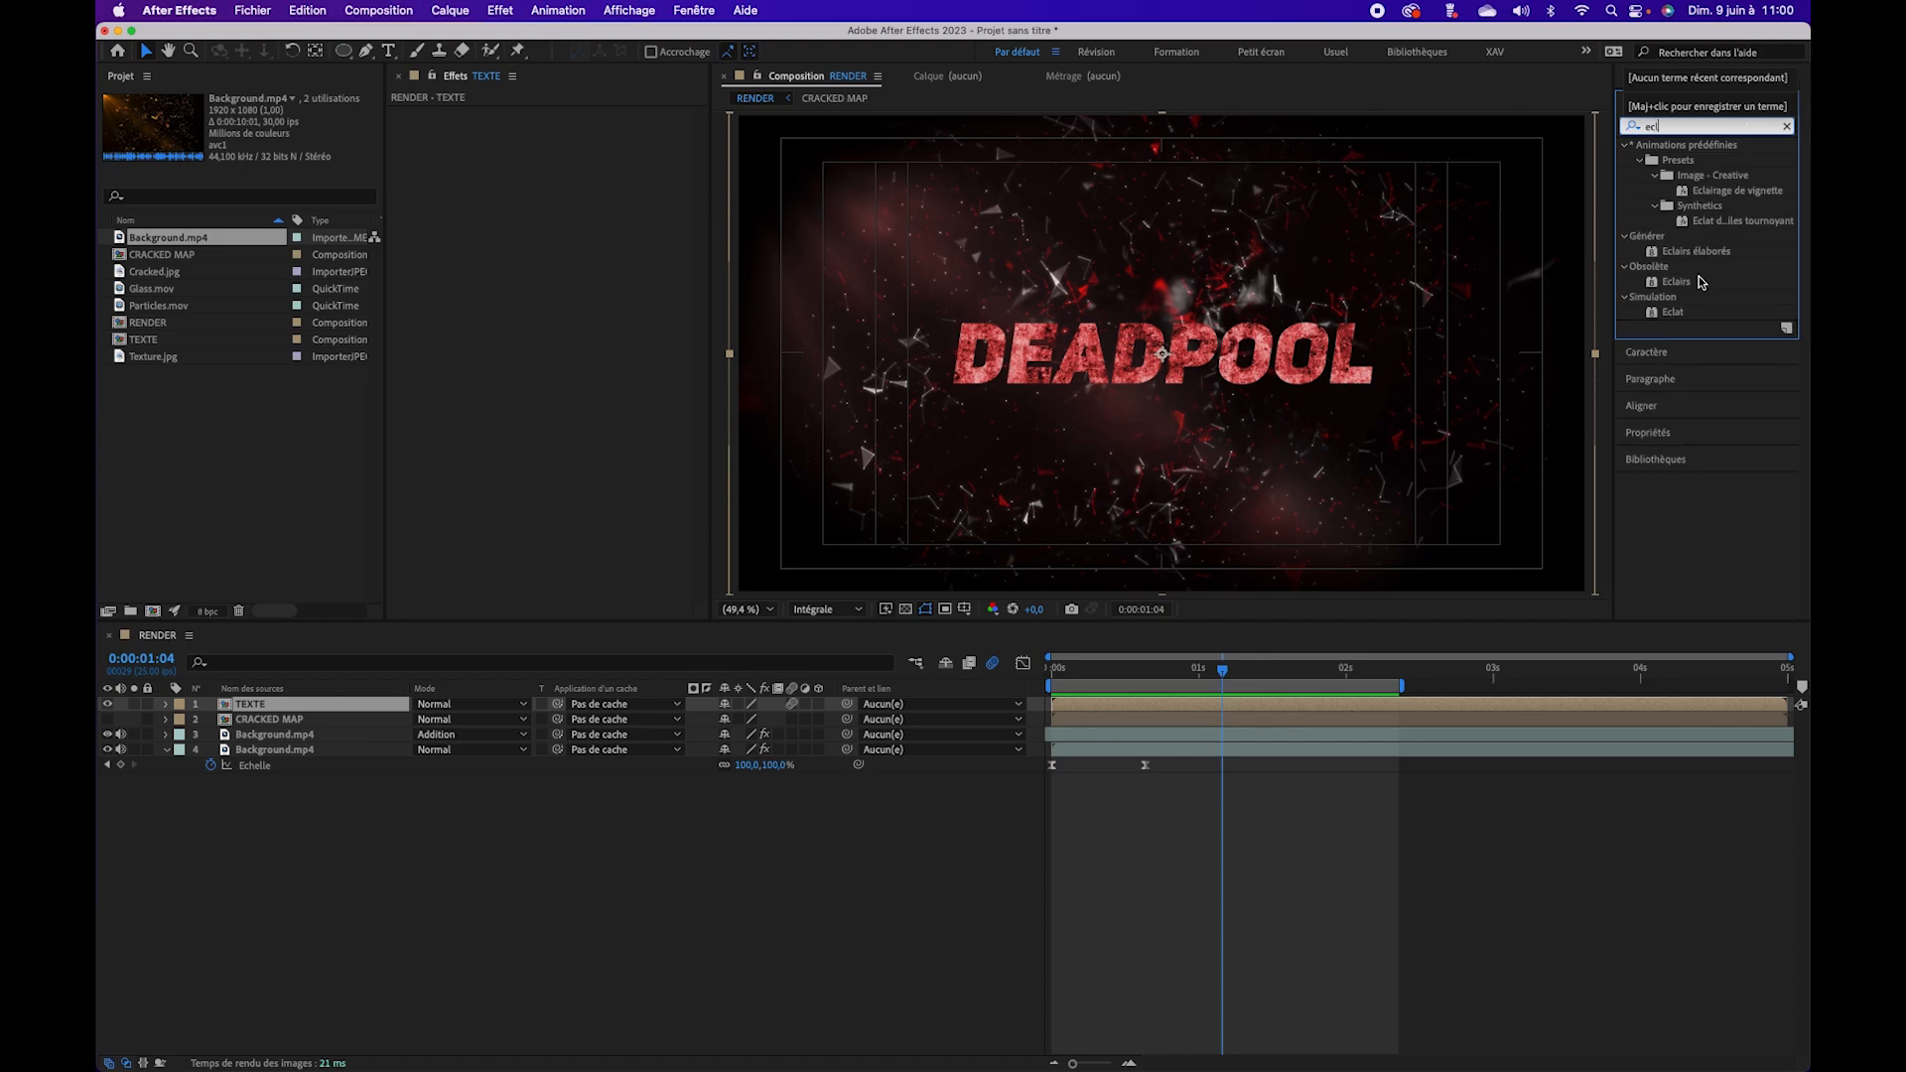
pyautogui.doubleClick(1673, 313)
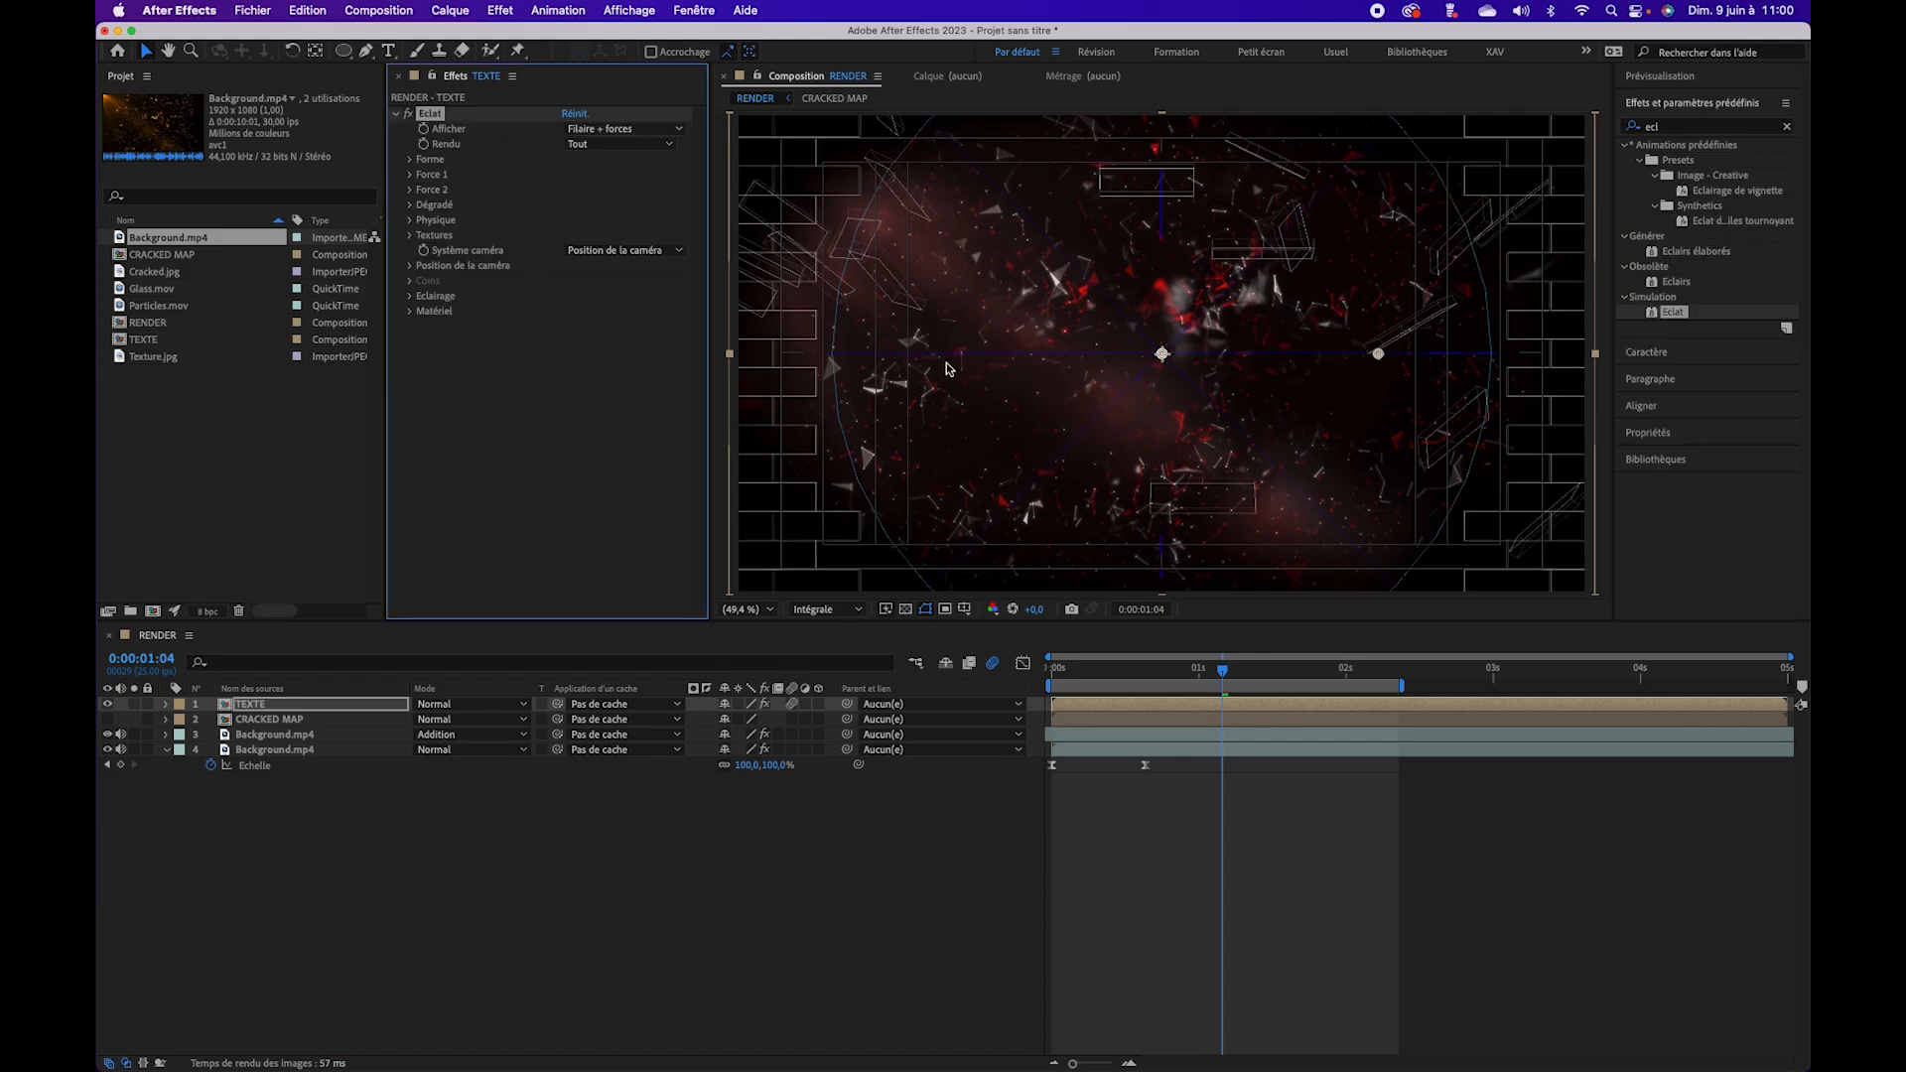
# Step: Set the Eclat effect's Afficher option to Rendu and check the shattered text at 0:00:00:12
pyautogui.moveTo(1227, 685); pyautogui.dragTo(1153, 689)
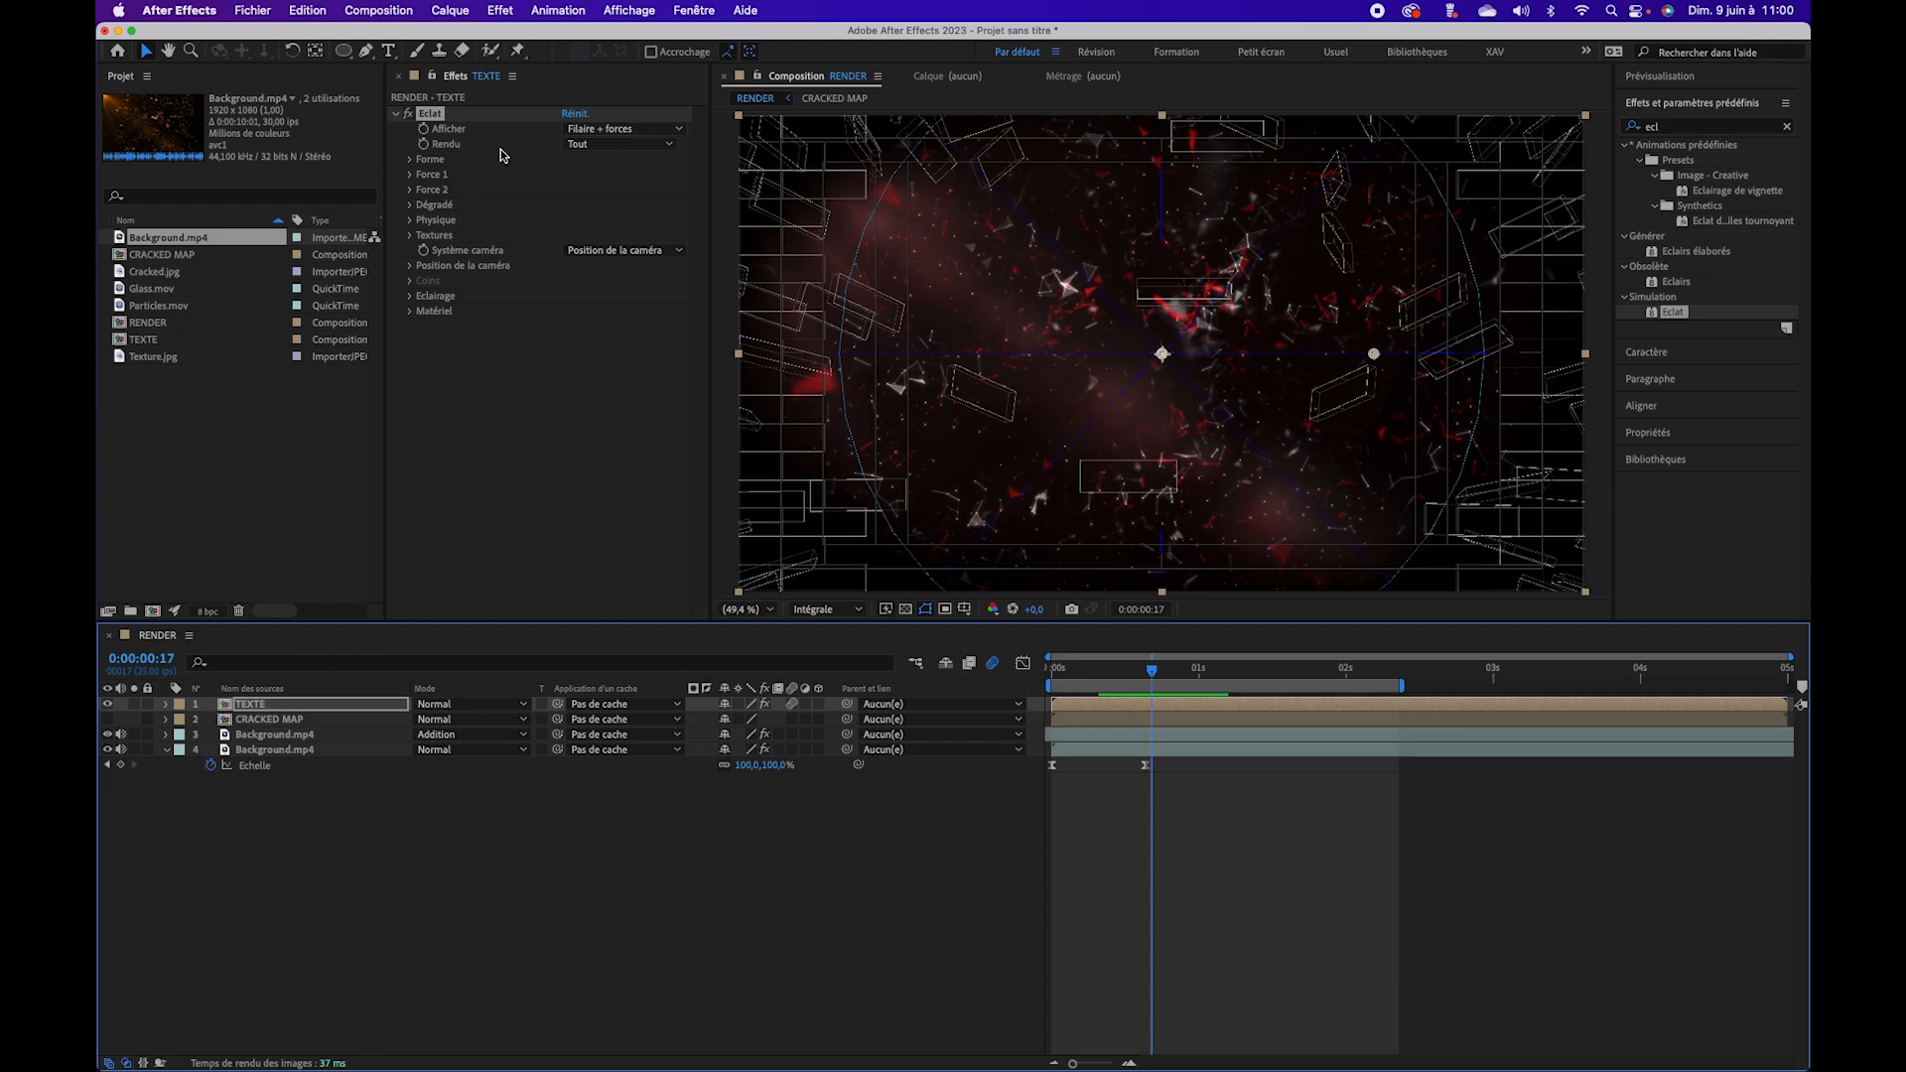
pyautogui.click(655, 132)
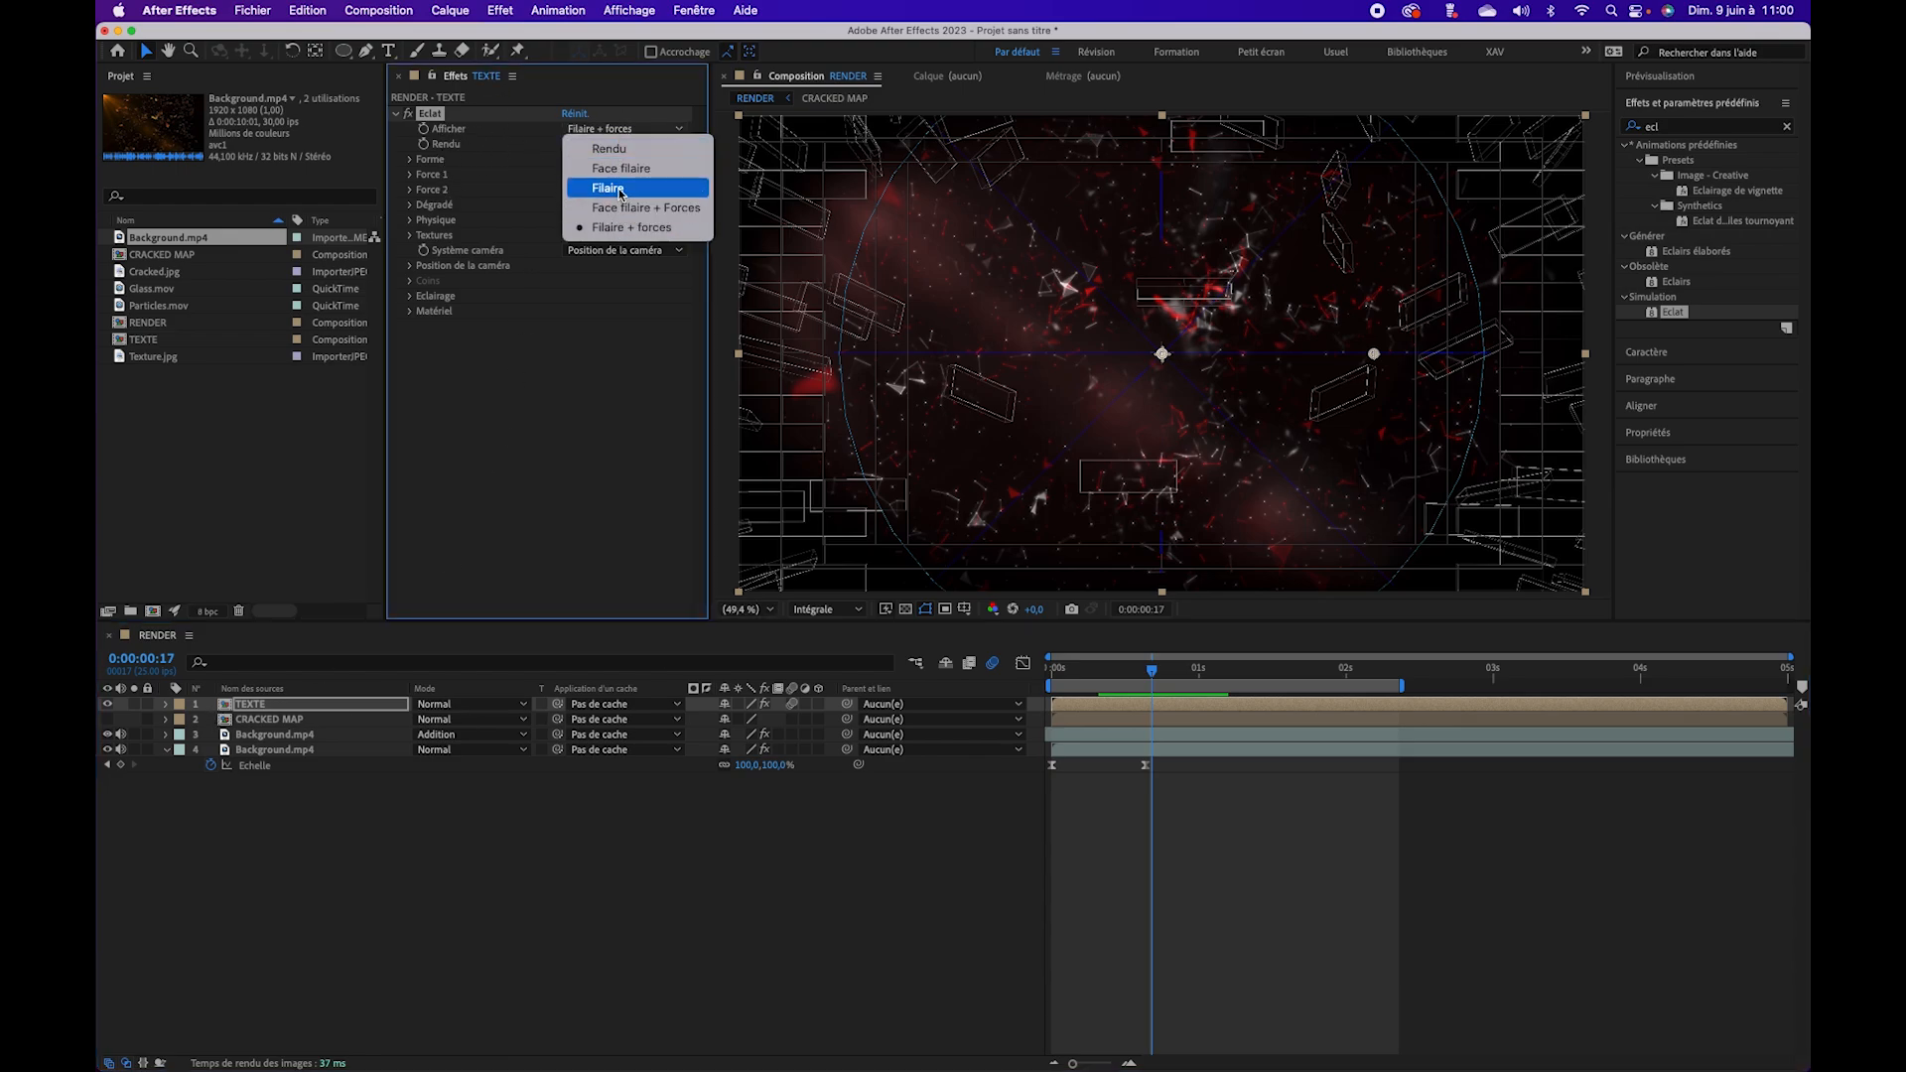
pyautogui.click(609, 151)
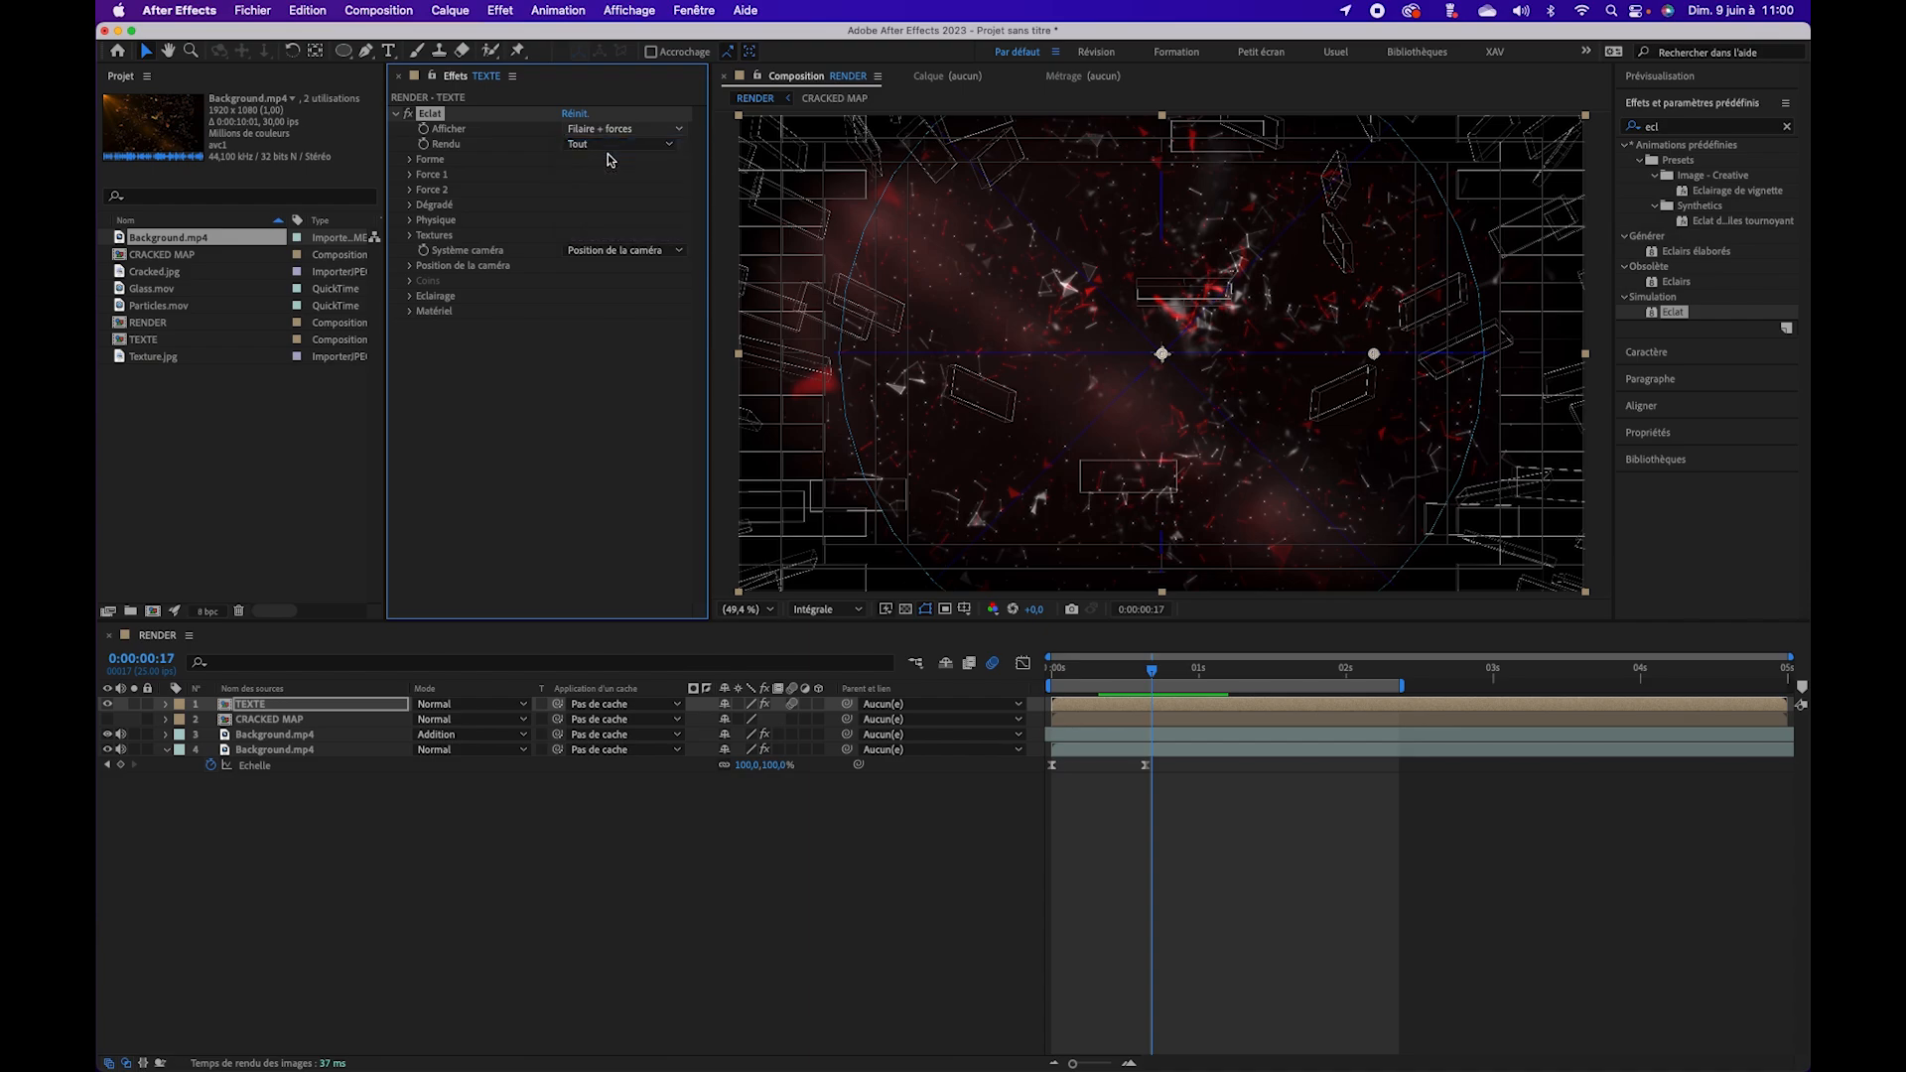
pyautogui.moveTo(1155, 678)
pyautogui.mouseDown()
pyautogui.moveTo(1085, 690)
pyautogui.moveTo(1171, 682)
pyautogui.moveTo(1121, 685)
pyautogui.mouseUp()
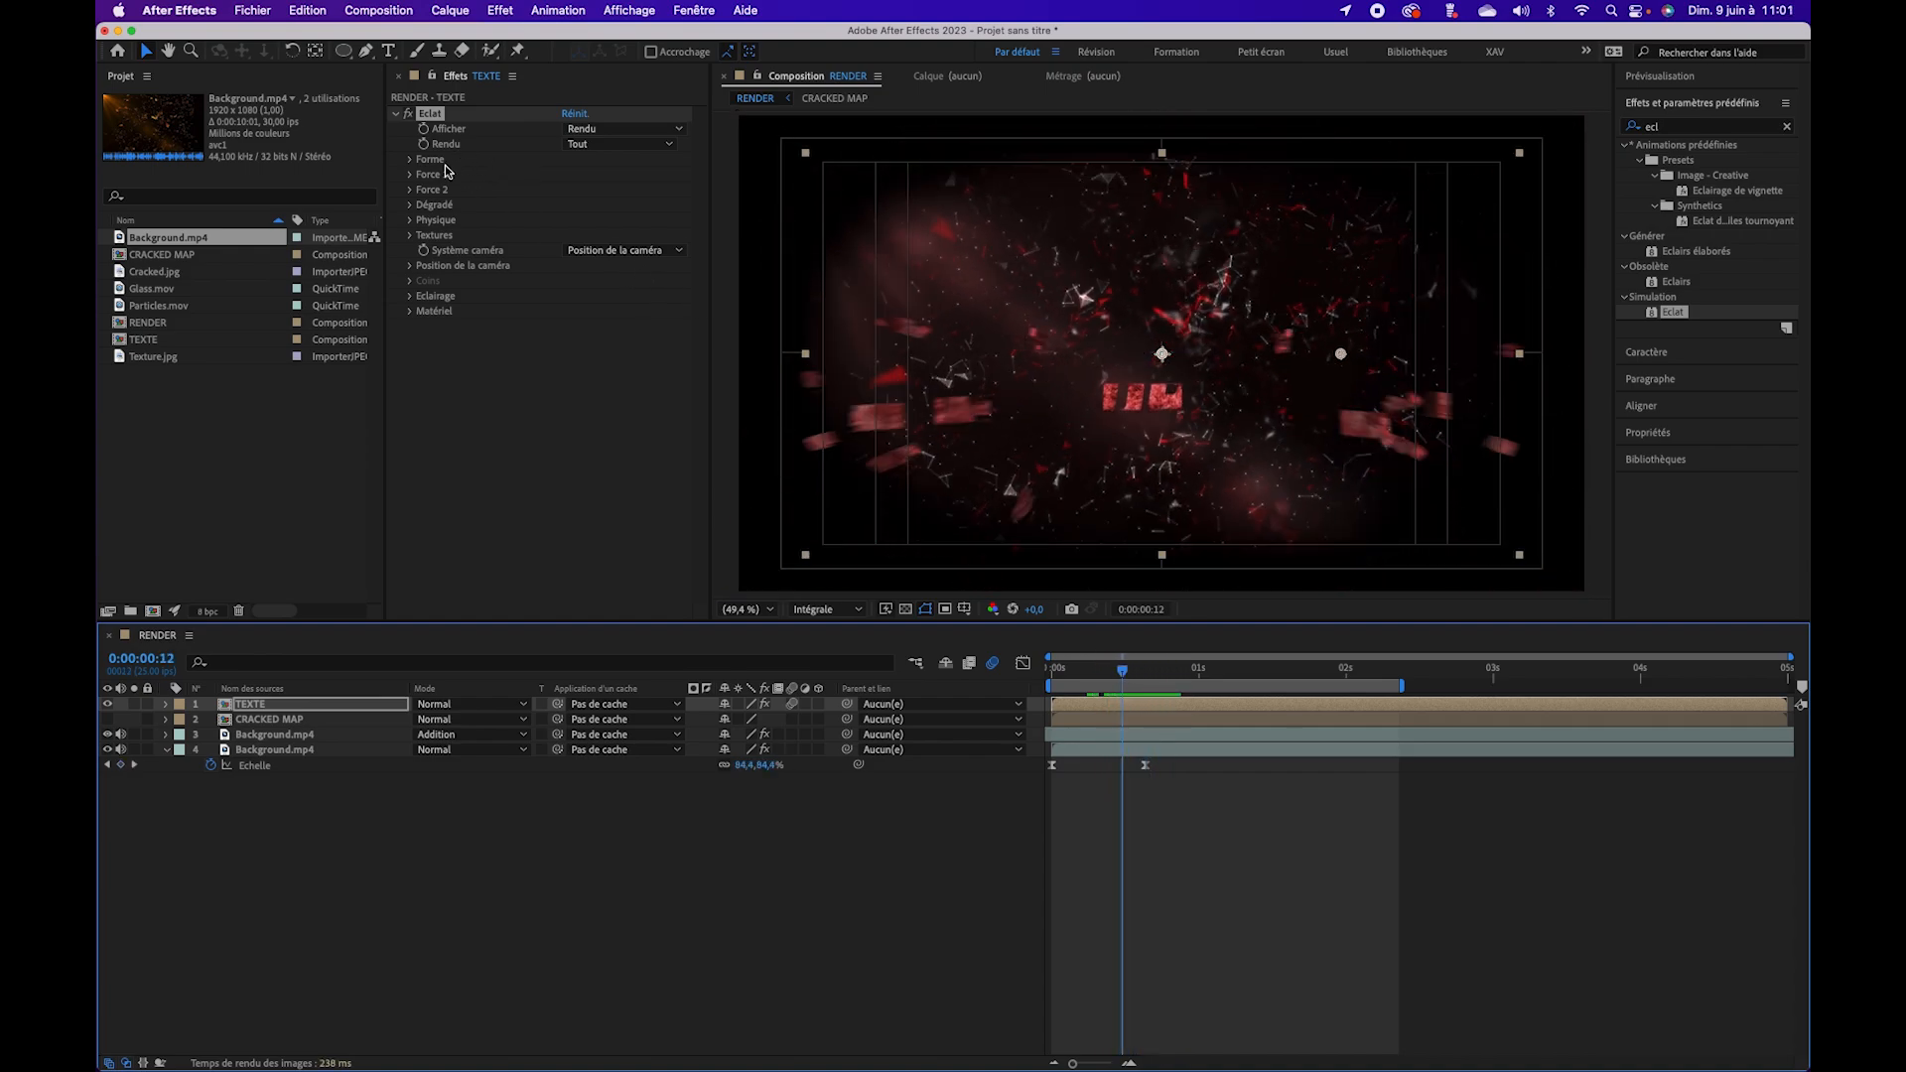
# Step: Try the Verre pattern in the Eclat effect's Forme settings on the TEXTE layer
pyautogui.click(415, 163)
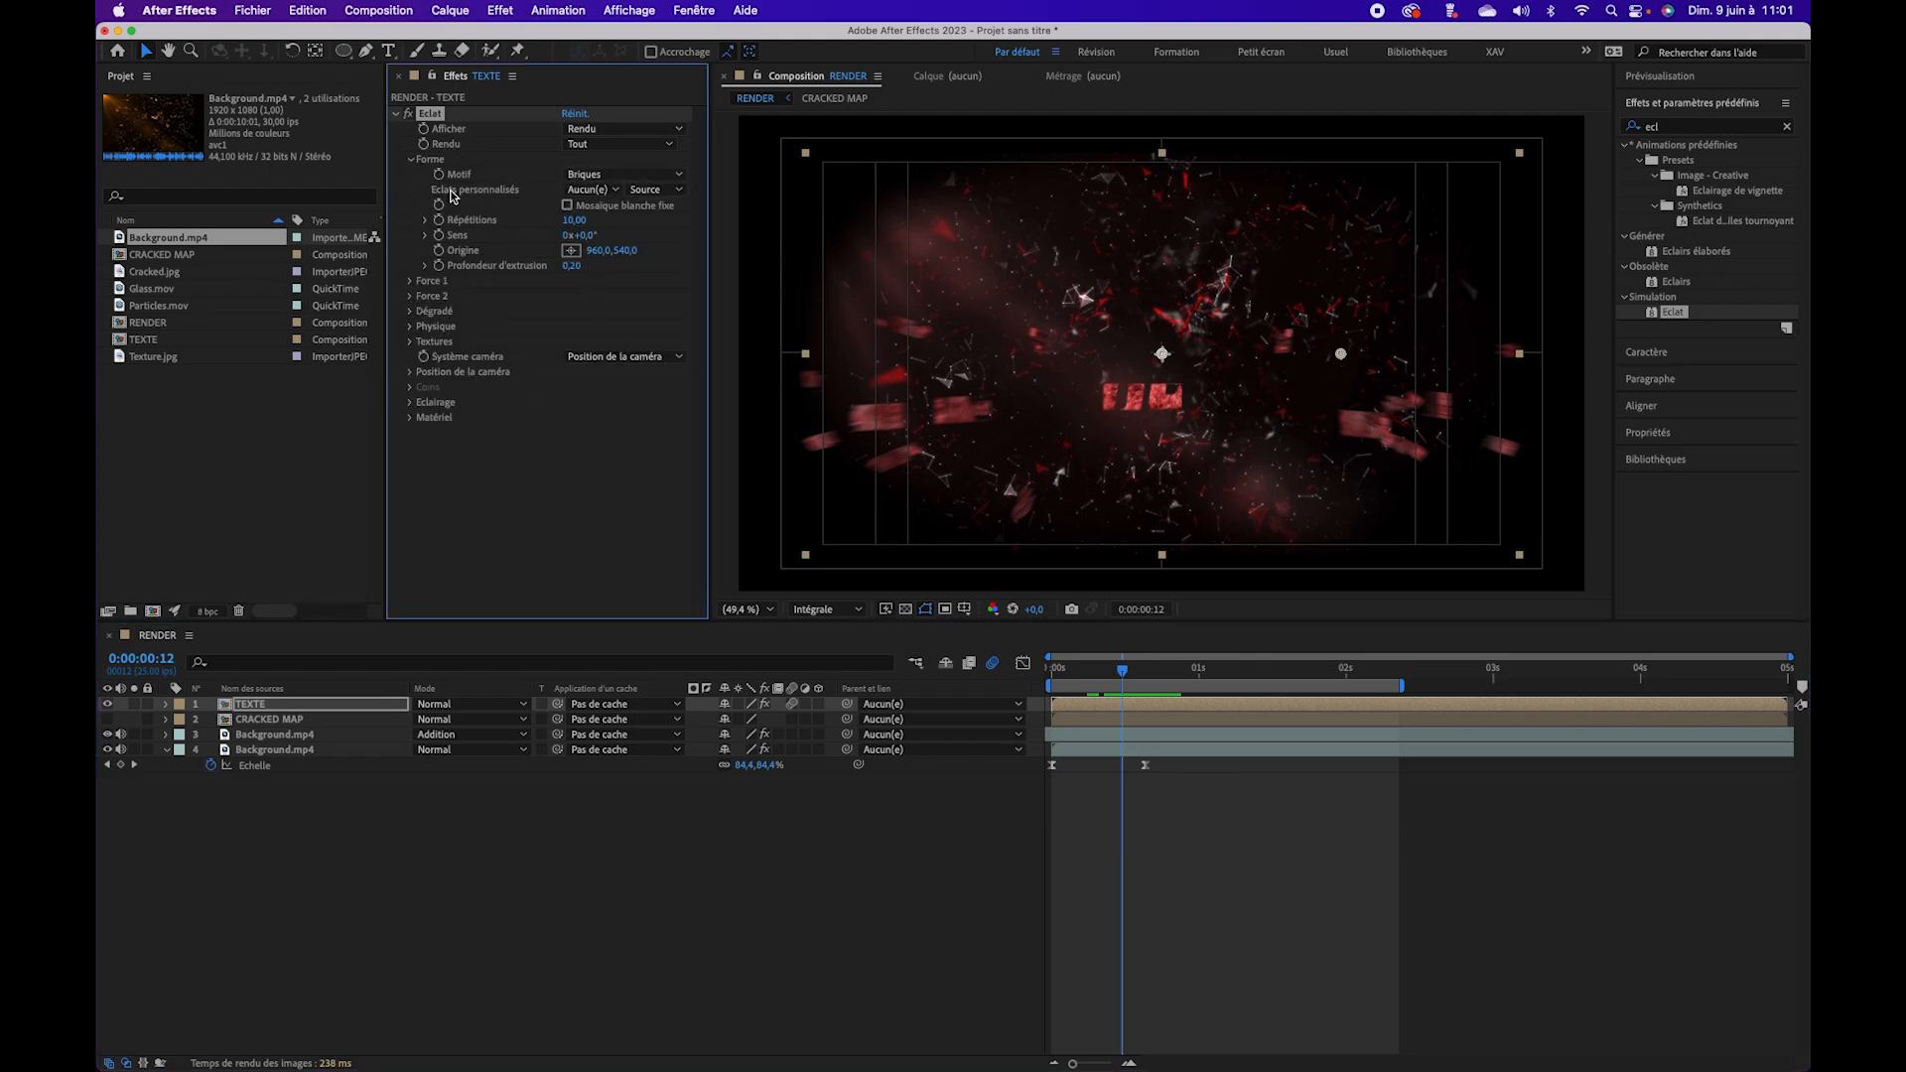
pyautogui.click(599, 176)
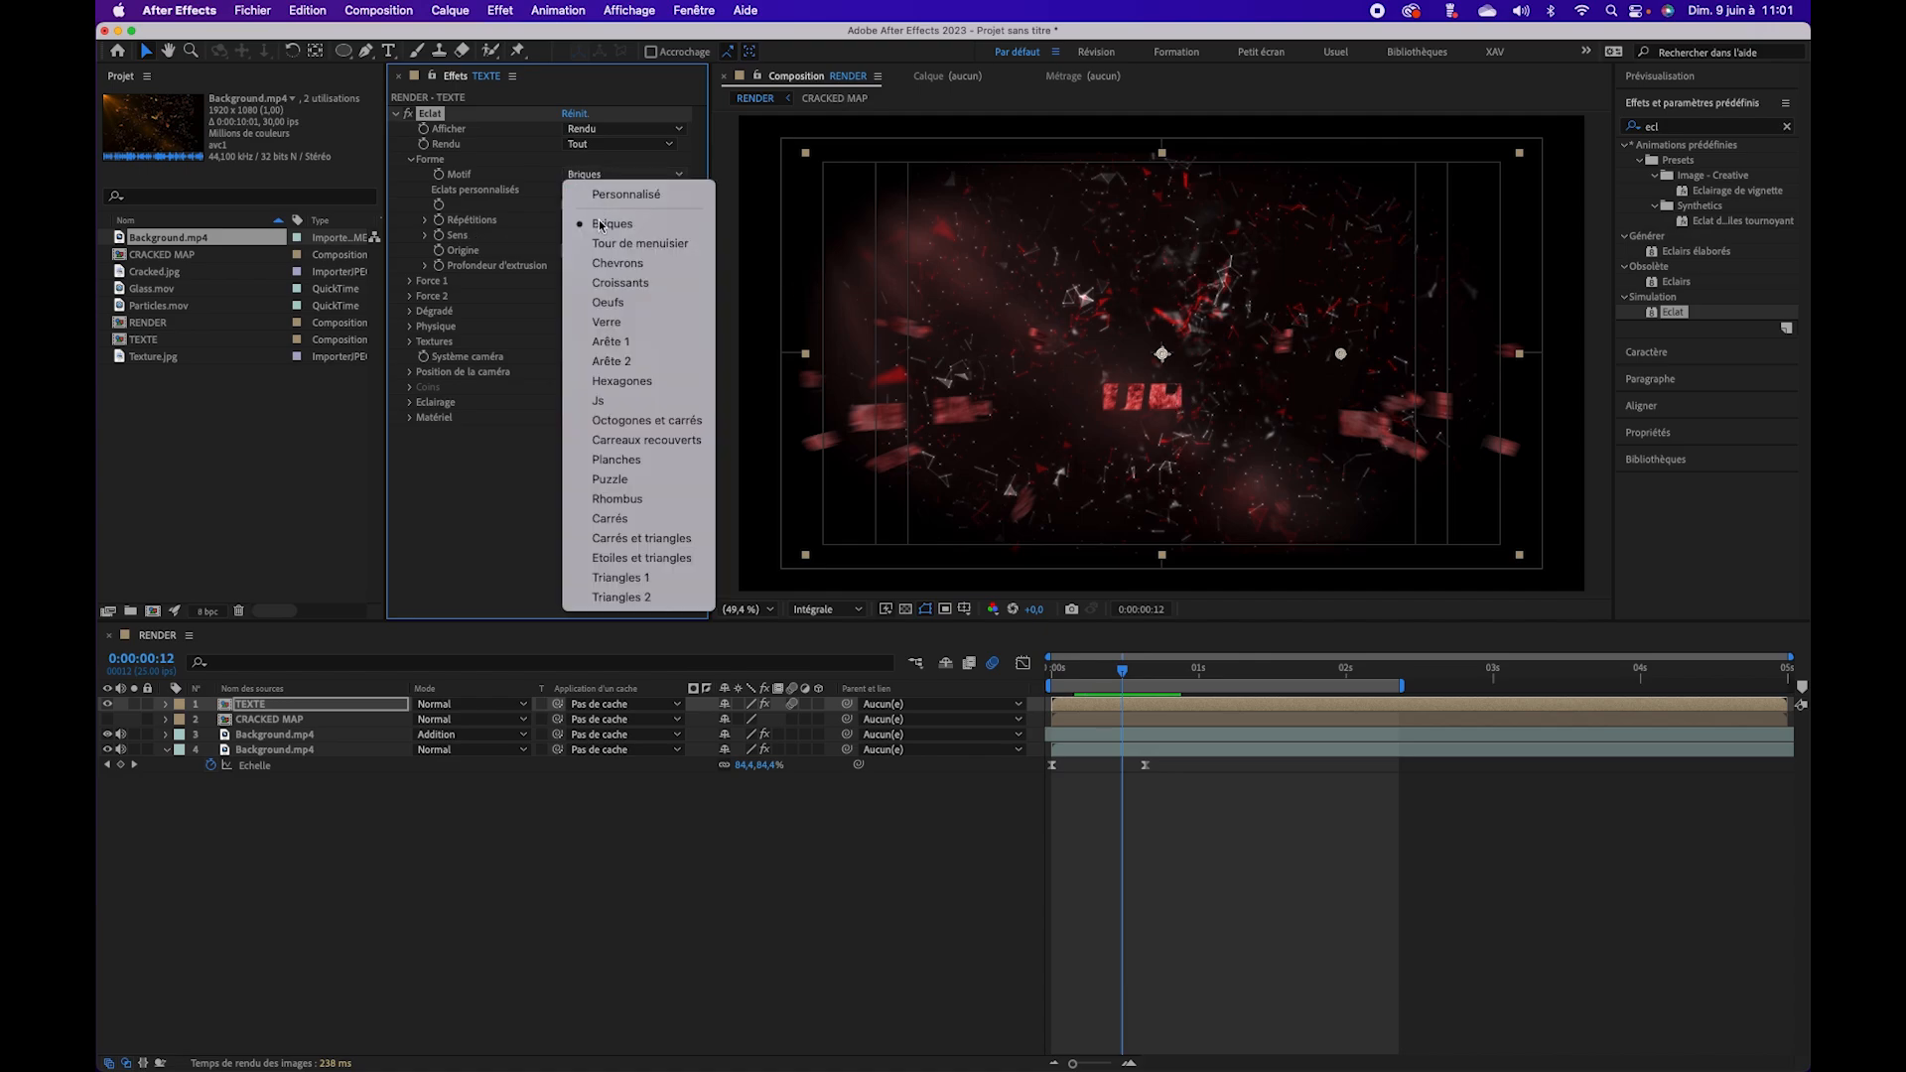
pyautogui.click(607, 322)
pyautogui.click(1119, 674)
pyautogui.moveTo(1117, 674); pyautogui.dragTo(1120, 674)
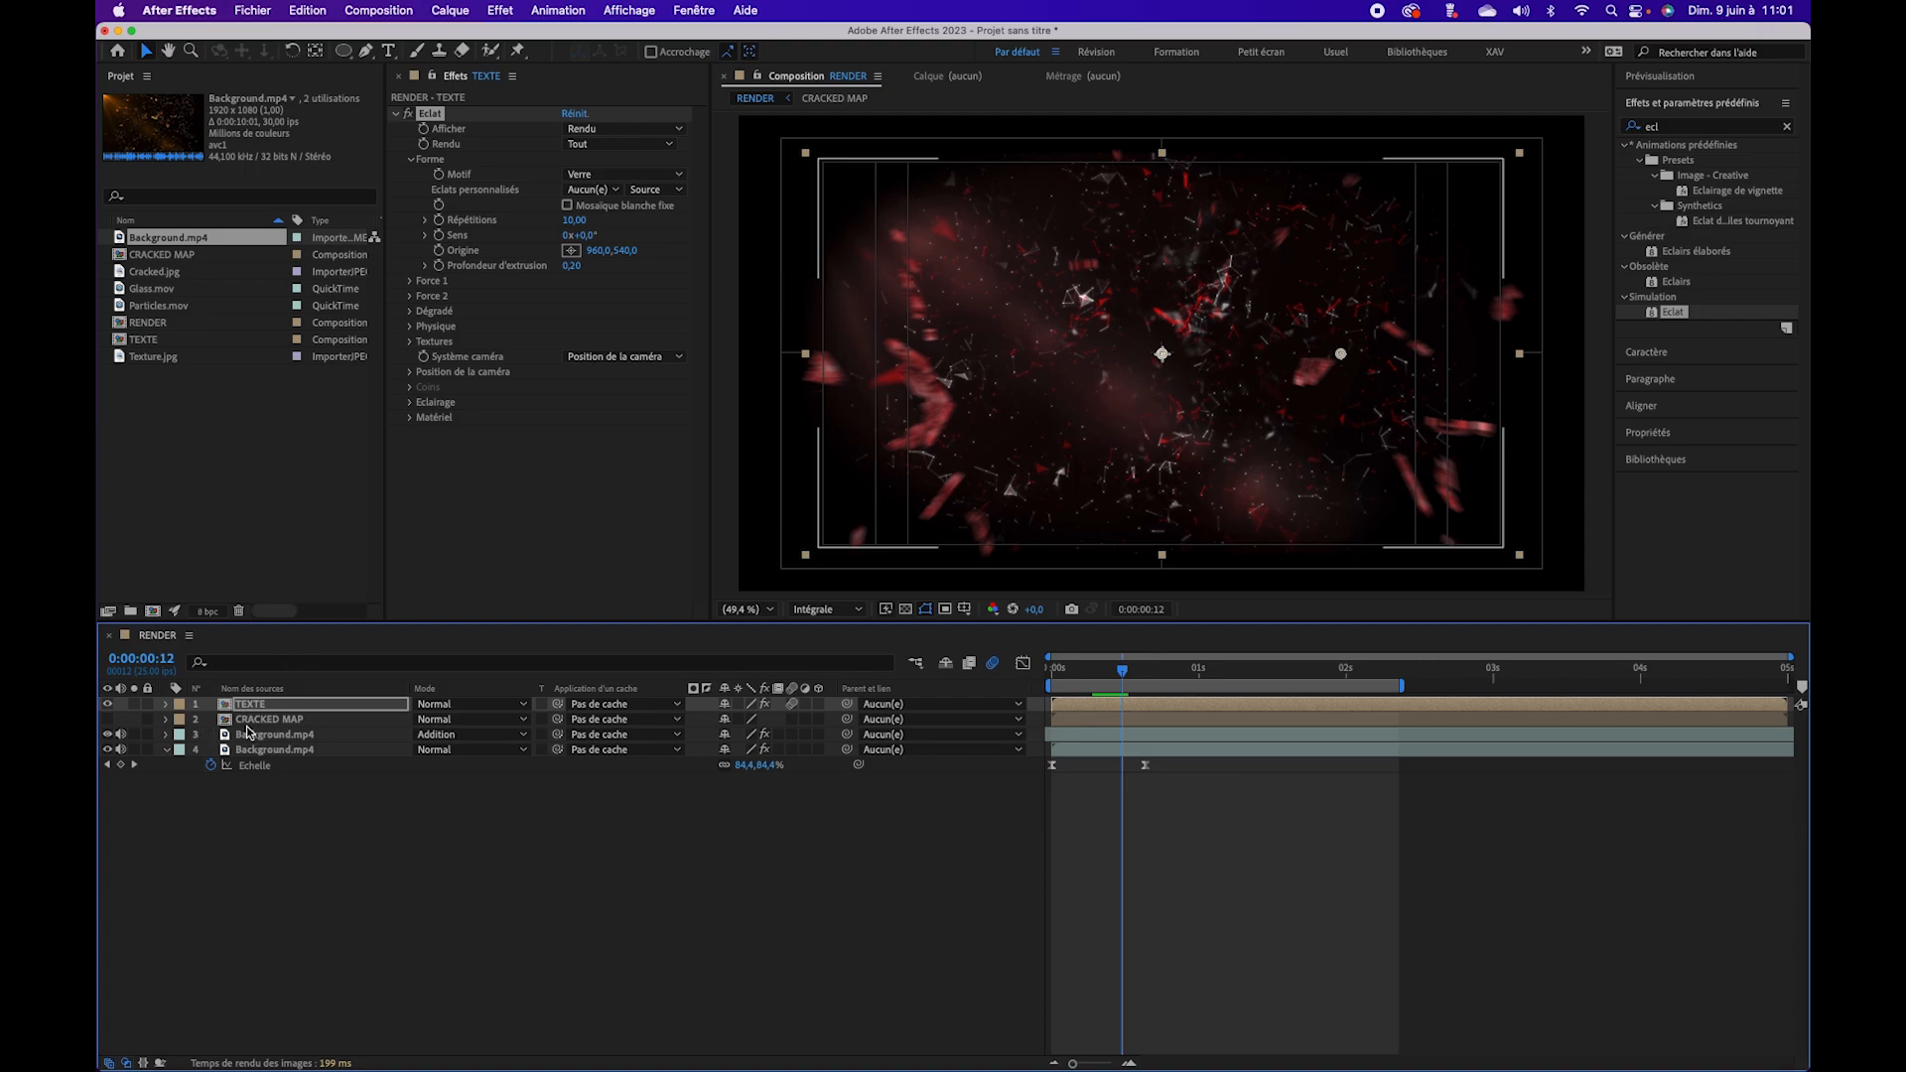
# Step: Use CRACKED MAP with Effets et masques as Eclat's custom shatter map, set Motif to Personnalisé, and check the break-up at 0:00:00:18
pyautogui.click(613, 191)
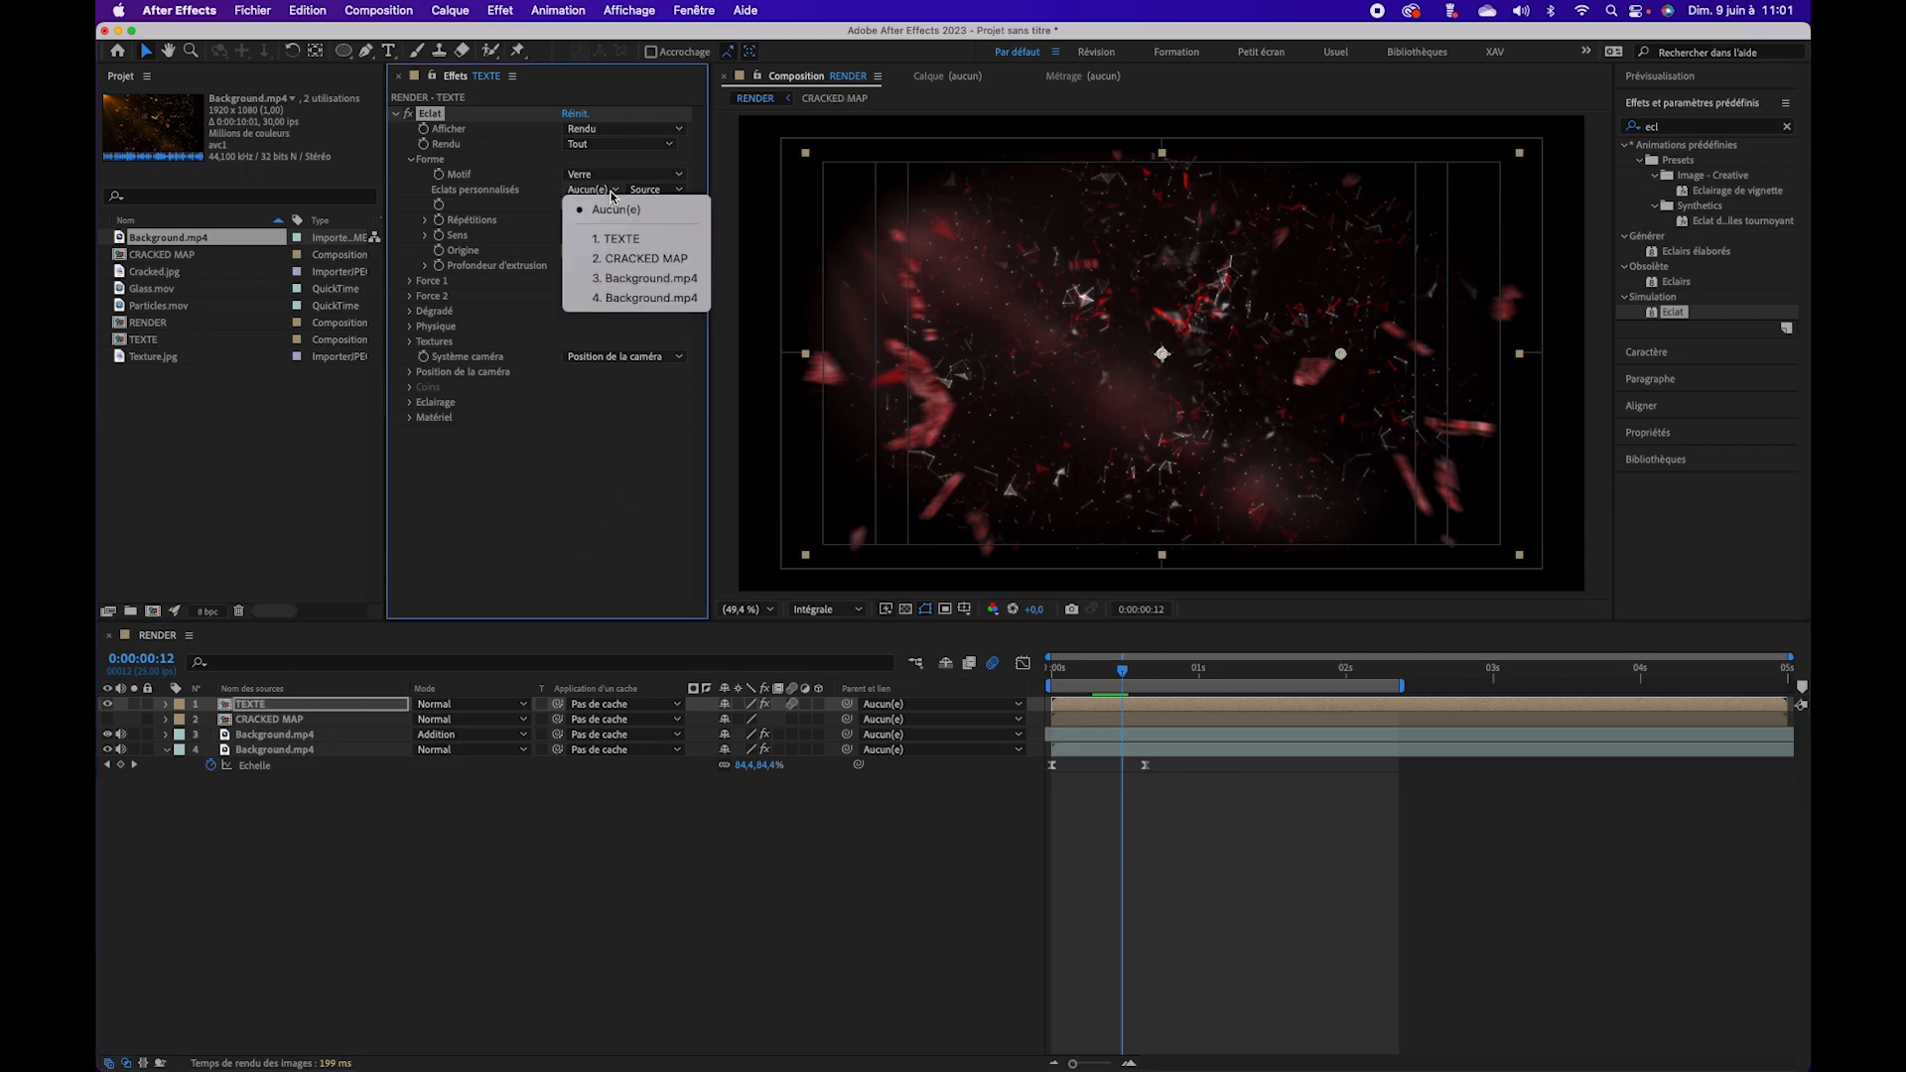
pyautogui.click(649, 263)
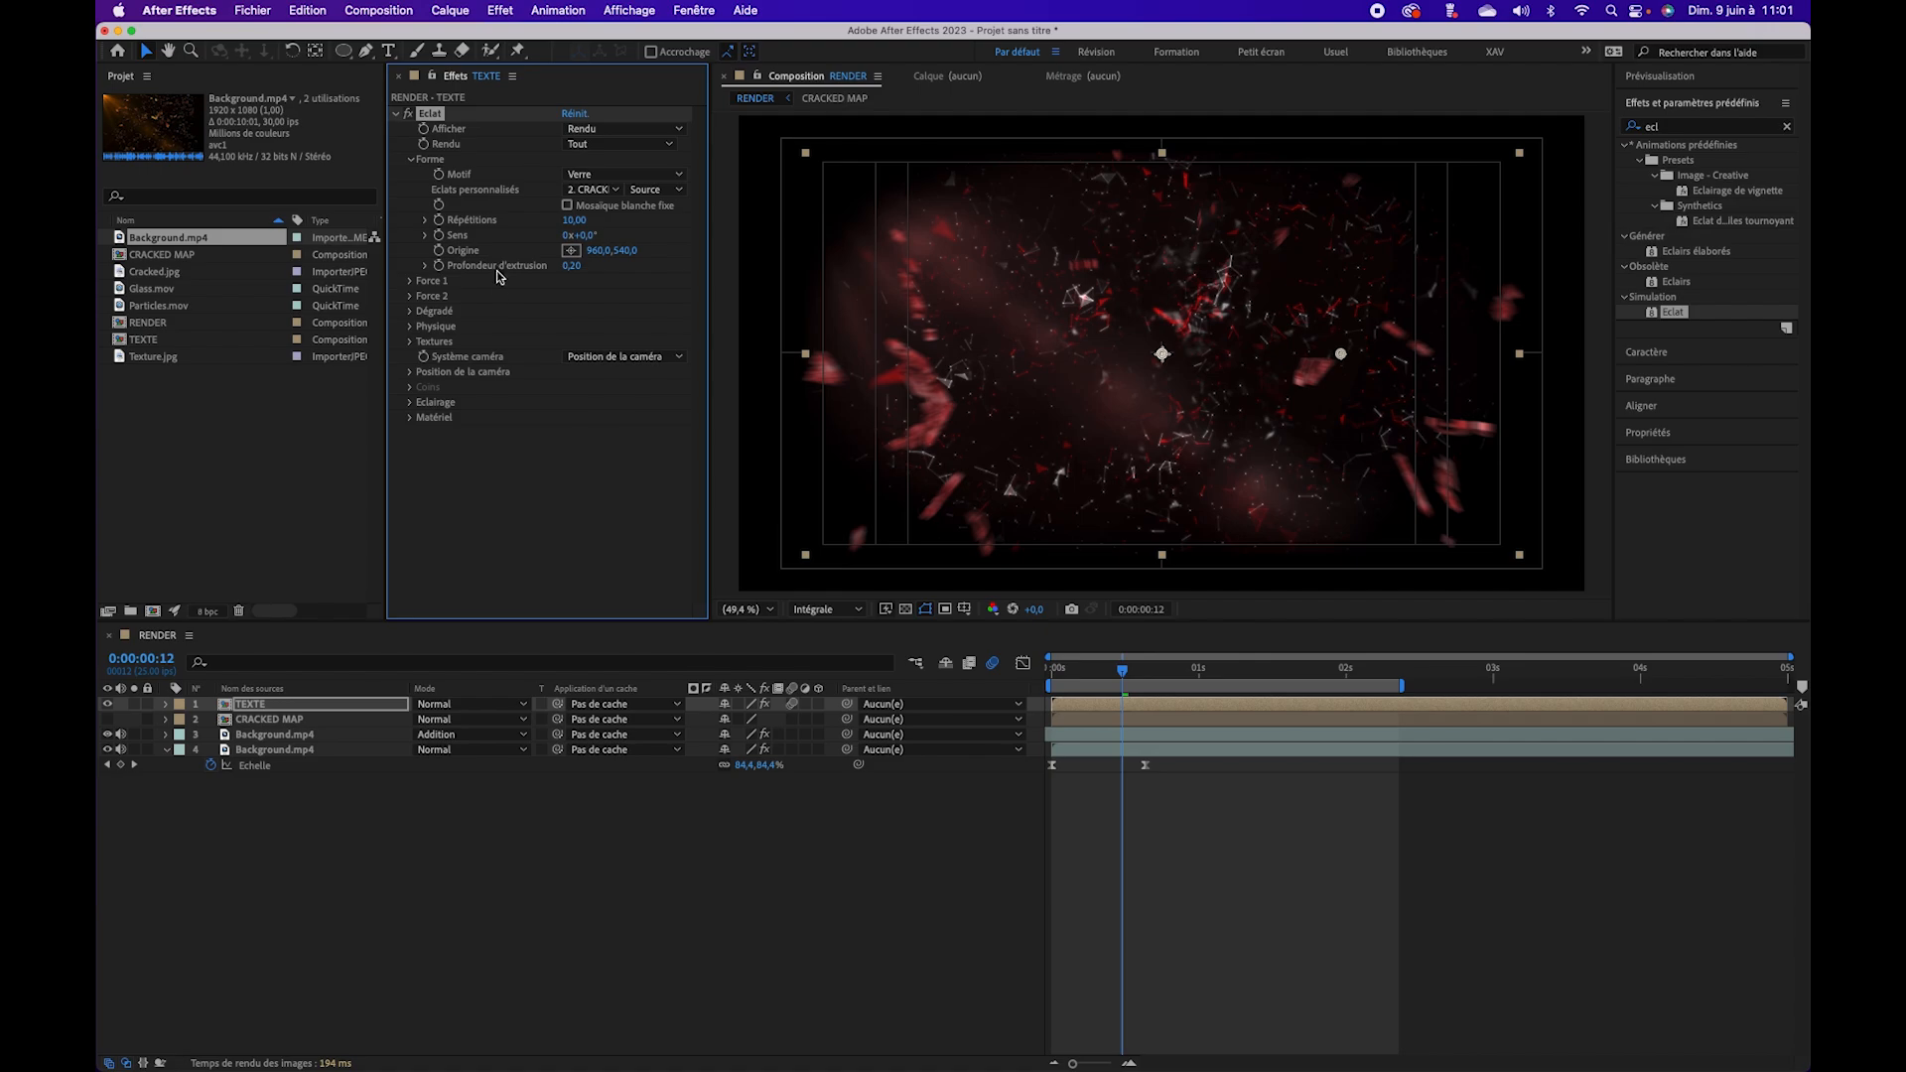
pyautogui.click(655, 188)
pyautogui.click(661, 250)
pyautogui.click(636, 177)
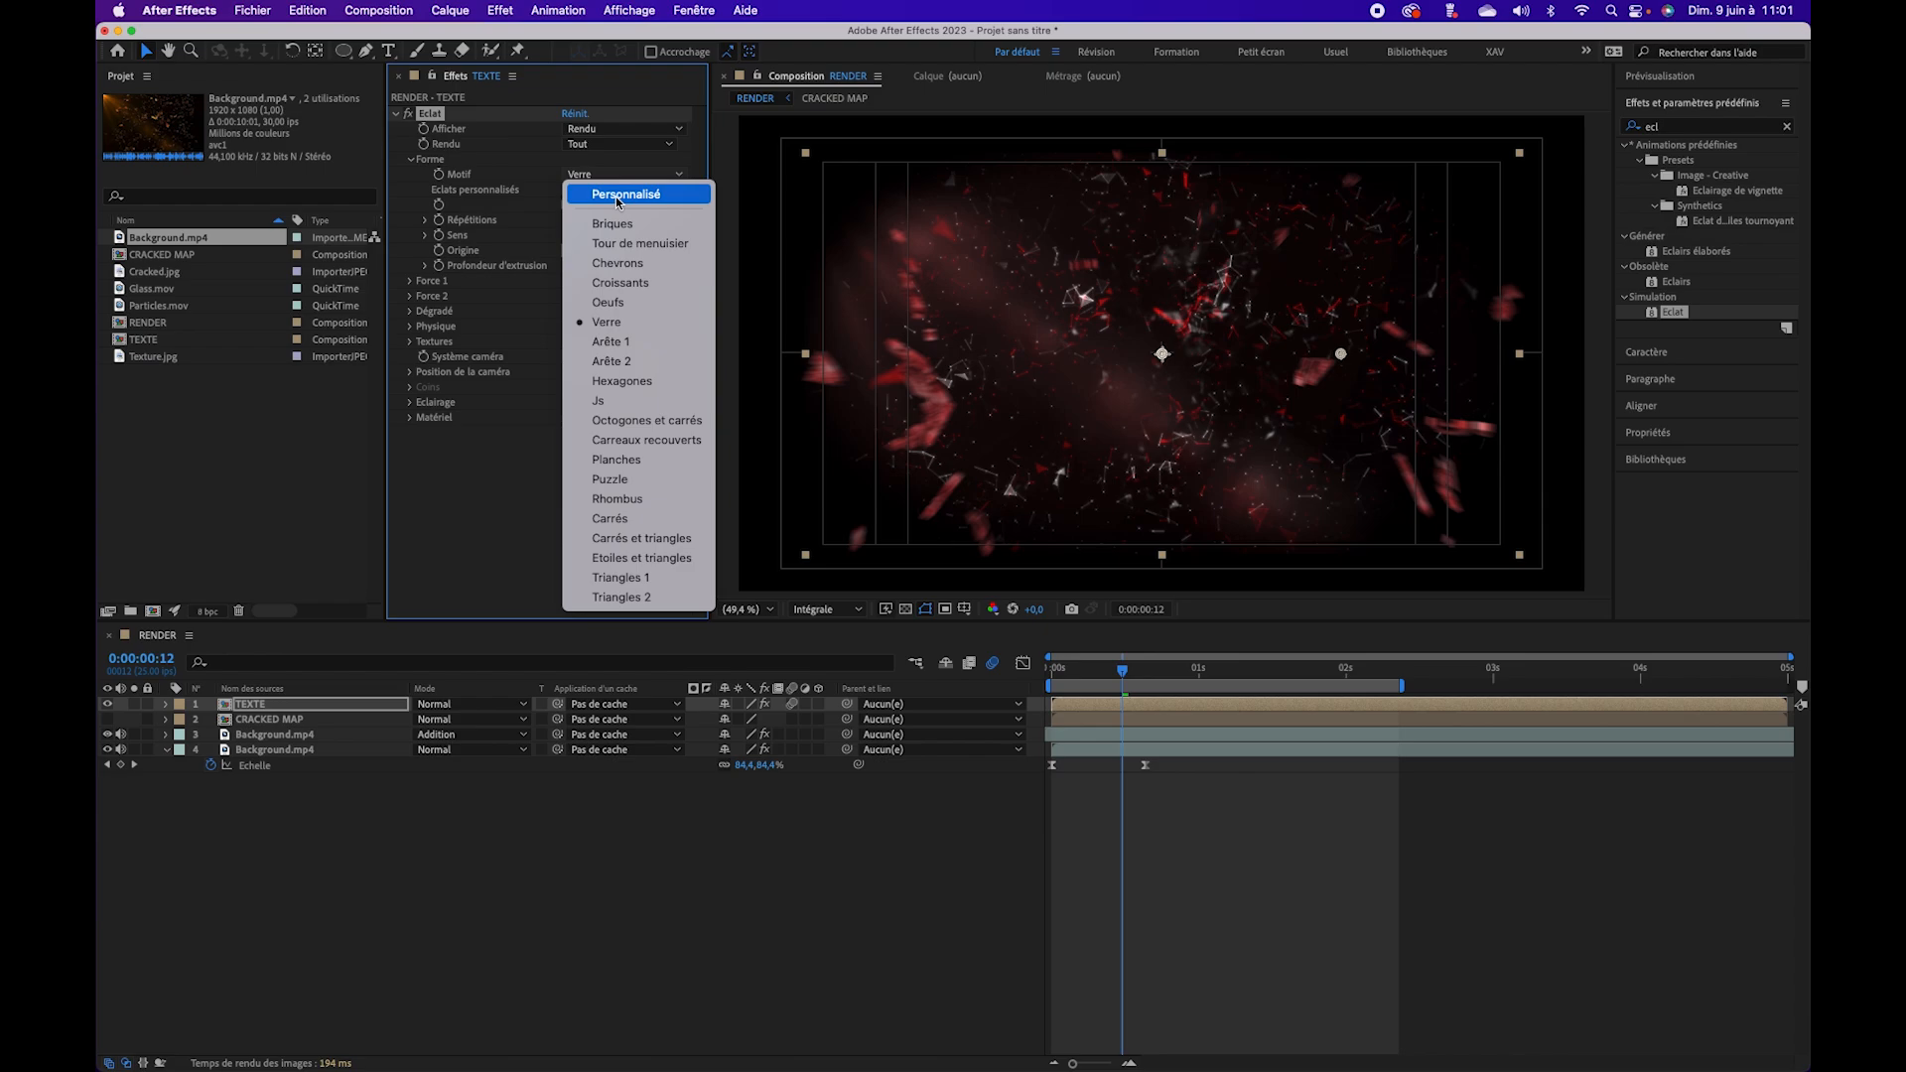
pyautogui.click(617, 197)
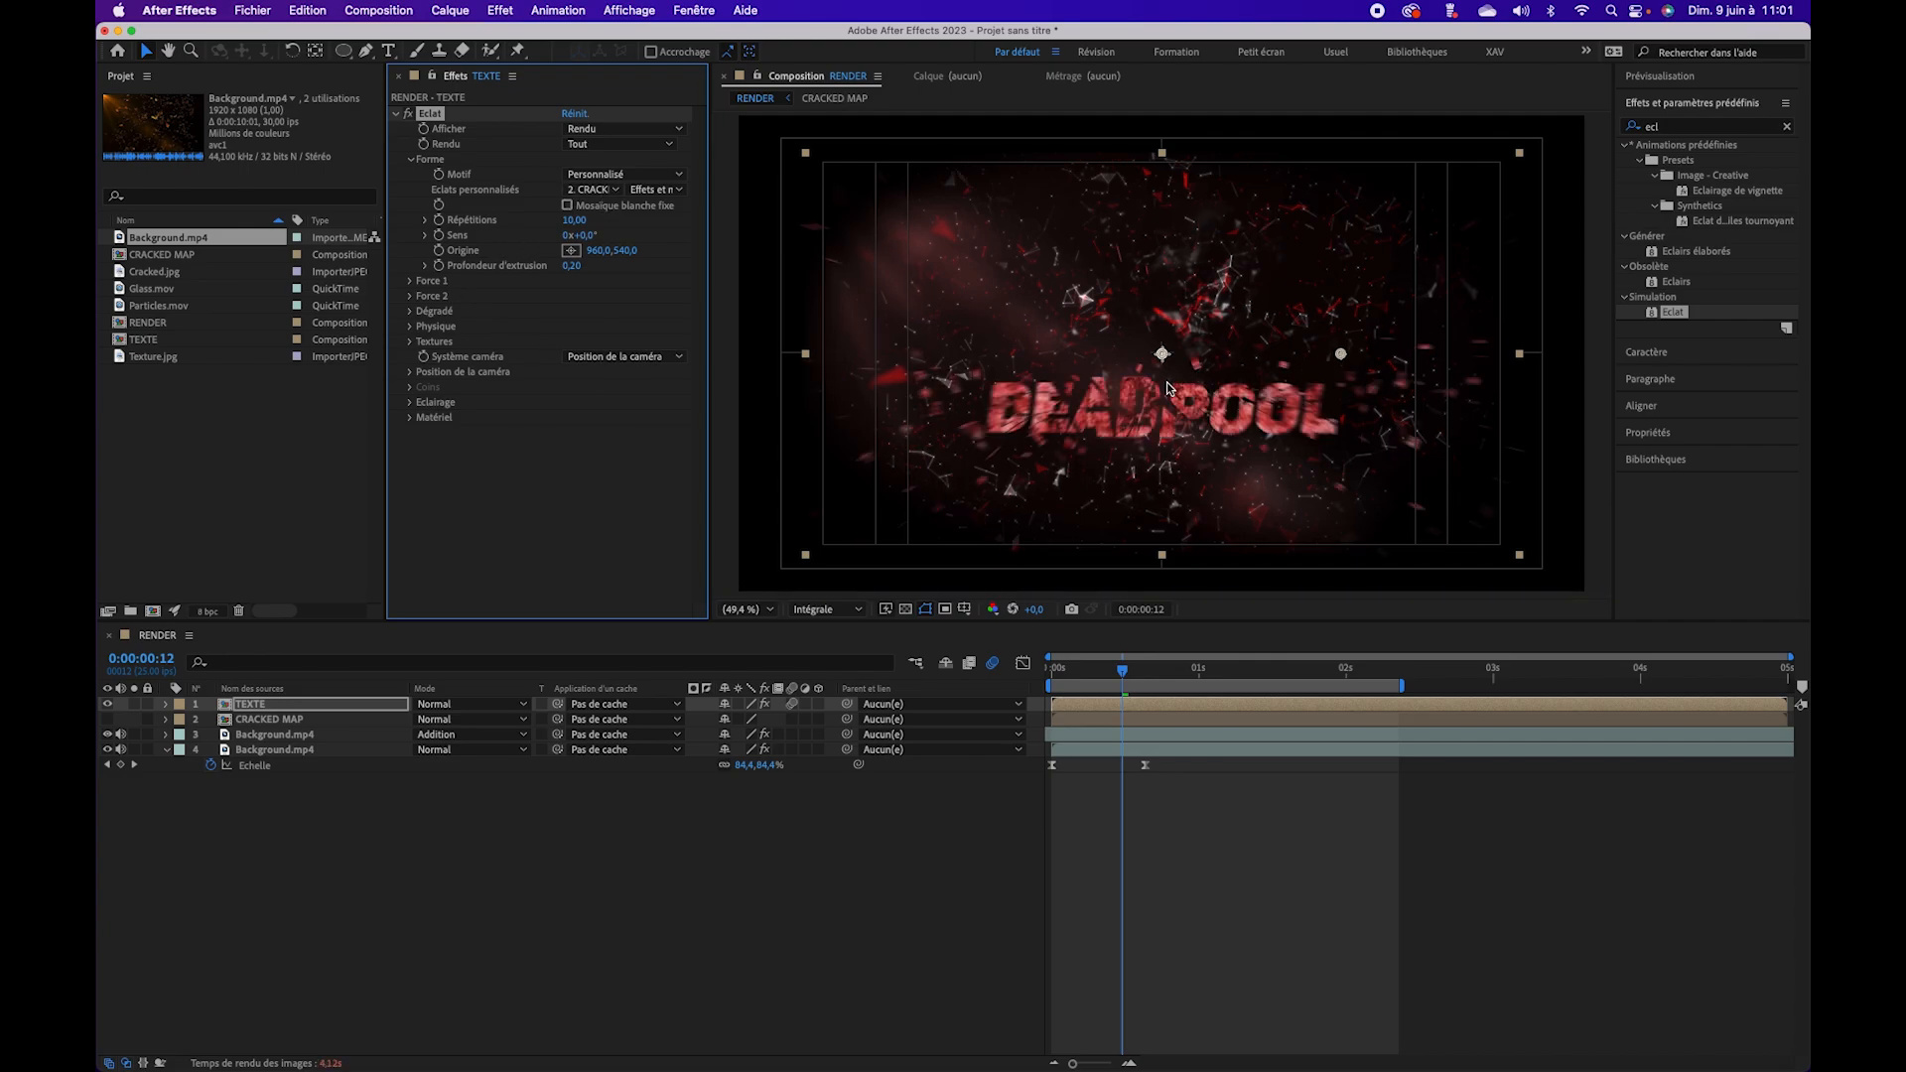
pyautogui.moveTo(1133, 679); pyautogui.dragTo(1158, 679)
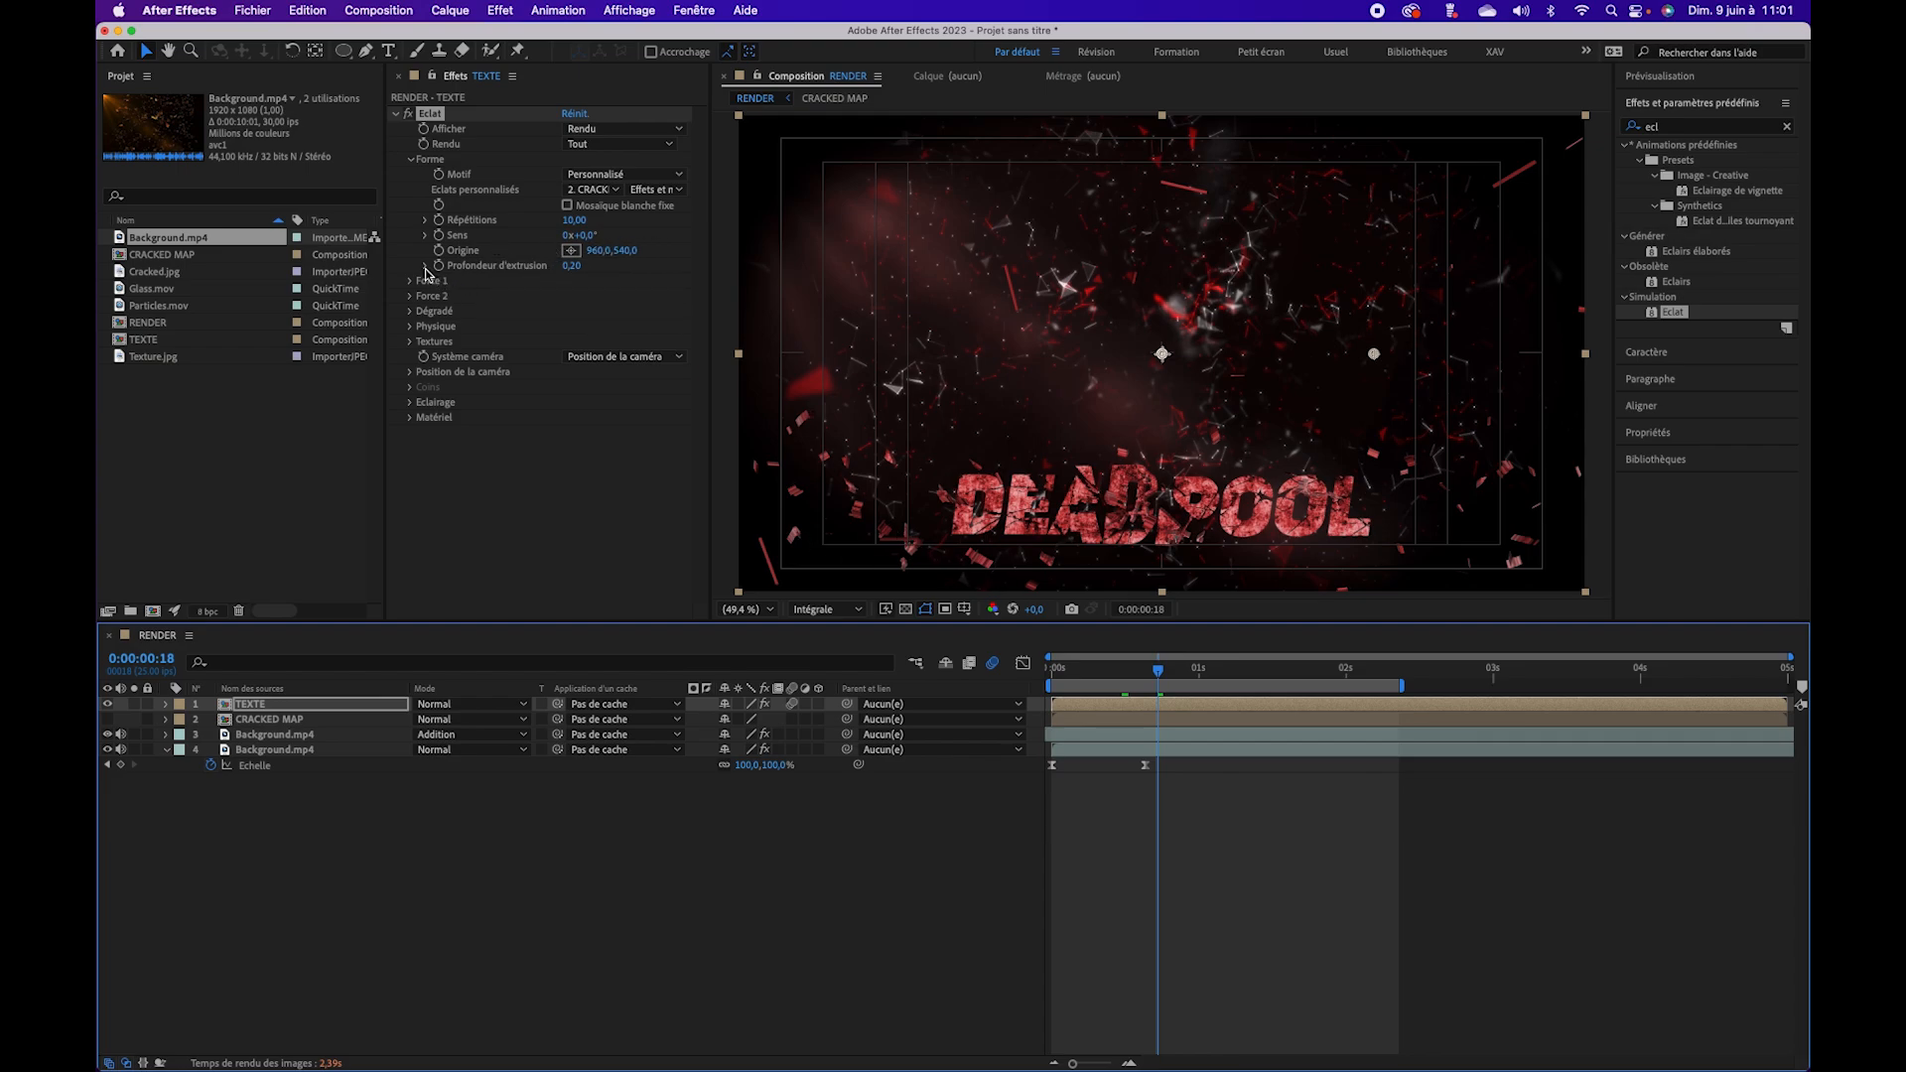
# Step: Set the Eclat effect's extrusion depth (Profondeur d'extrusion) to 0,10
pyautogui.click(572, 266)
pyautogui.write('0,')
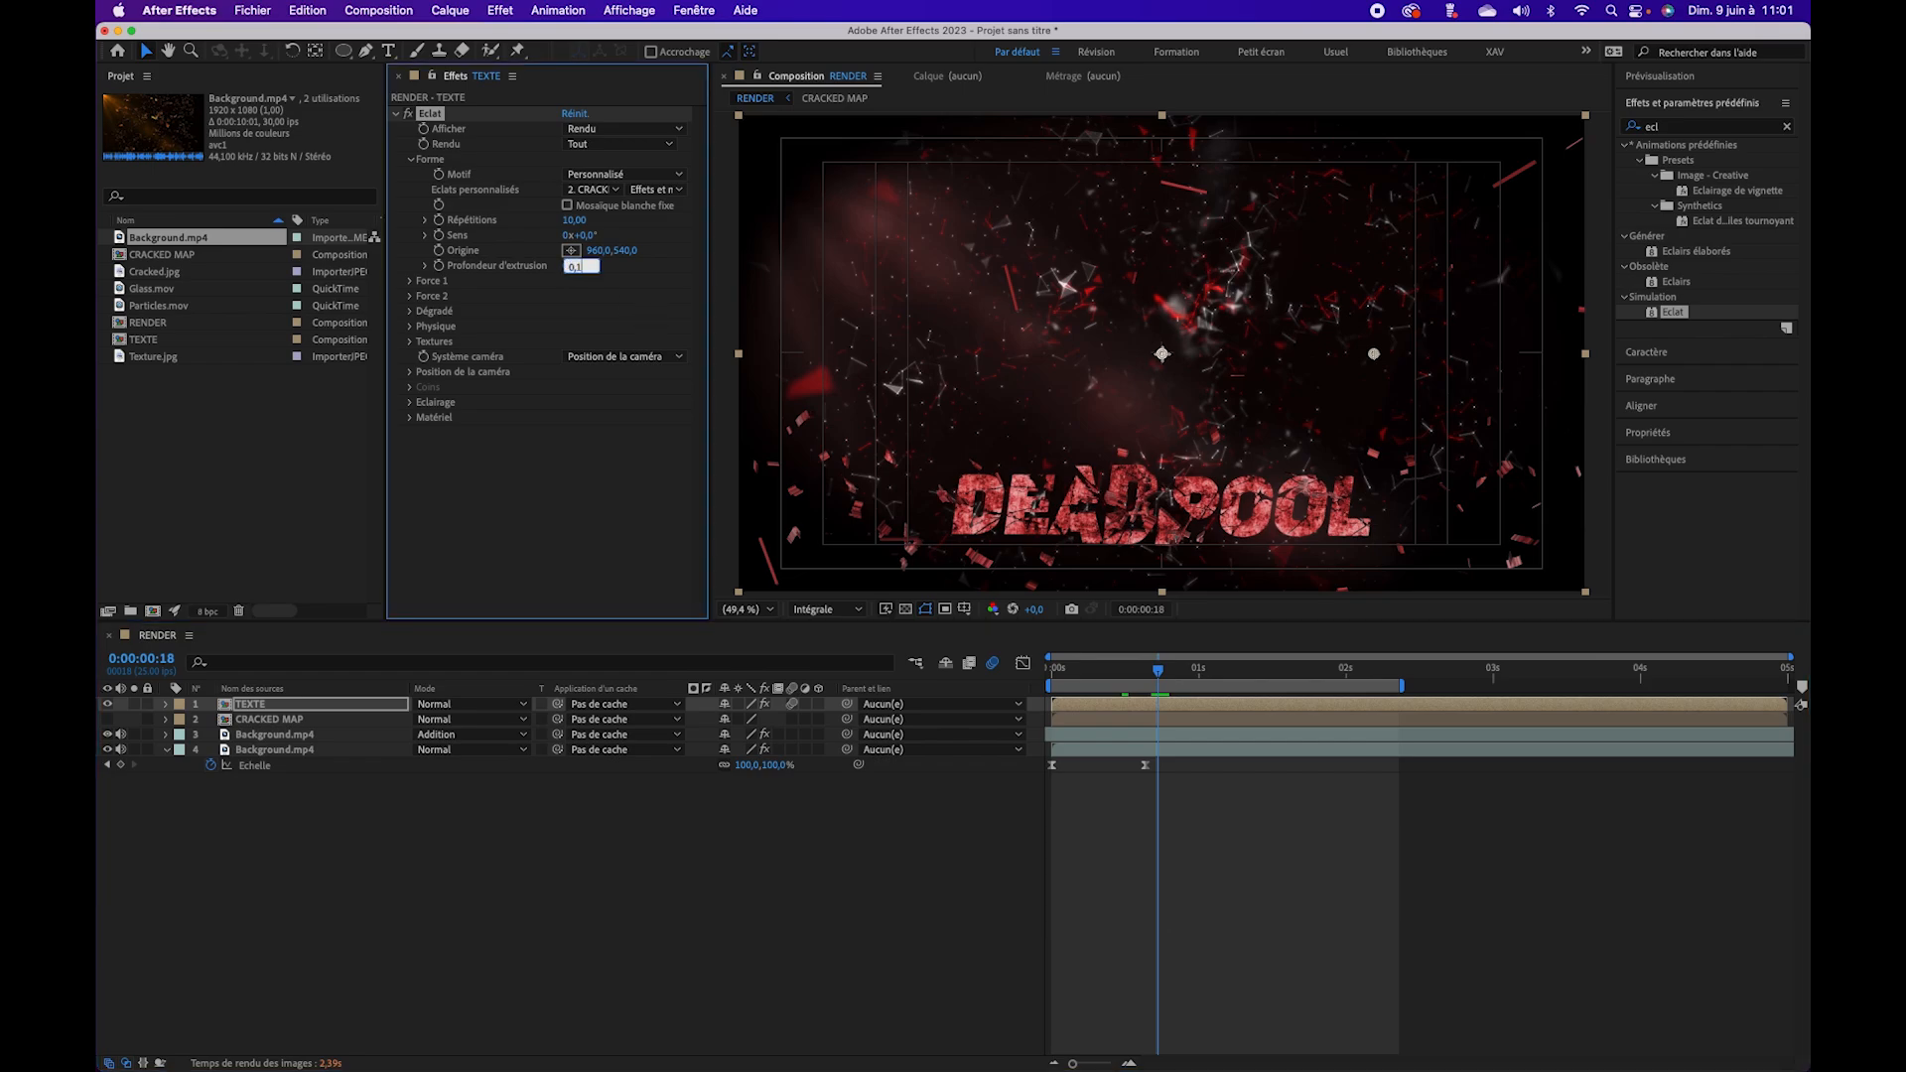
pyautogui.press('Return')
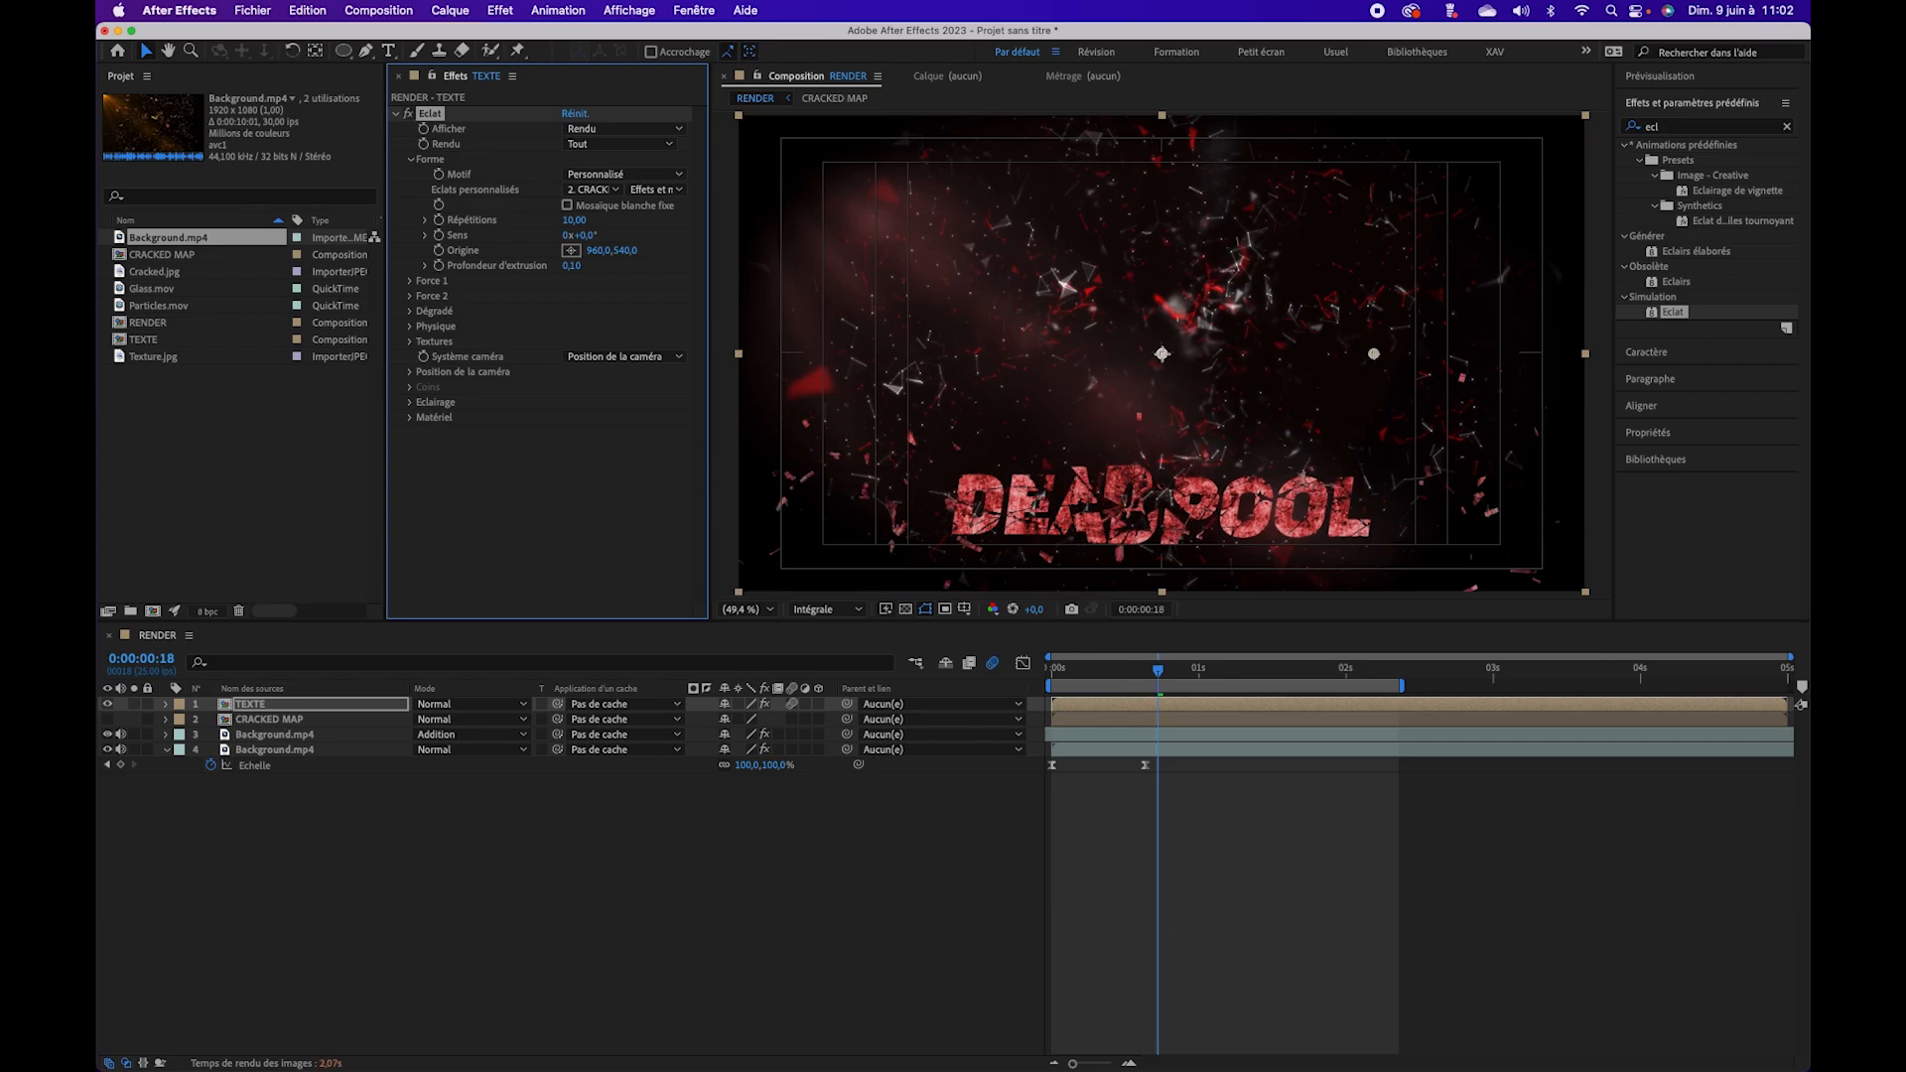
# Step: Set the strength (Force) of Force 1 in the Eclat effect to 2,00 and scrub through the result
pyautogui.click(409, 282)
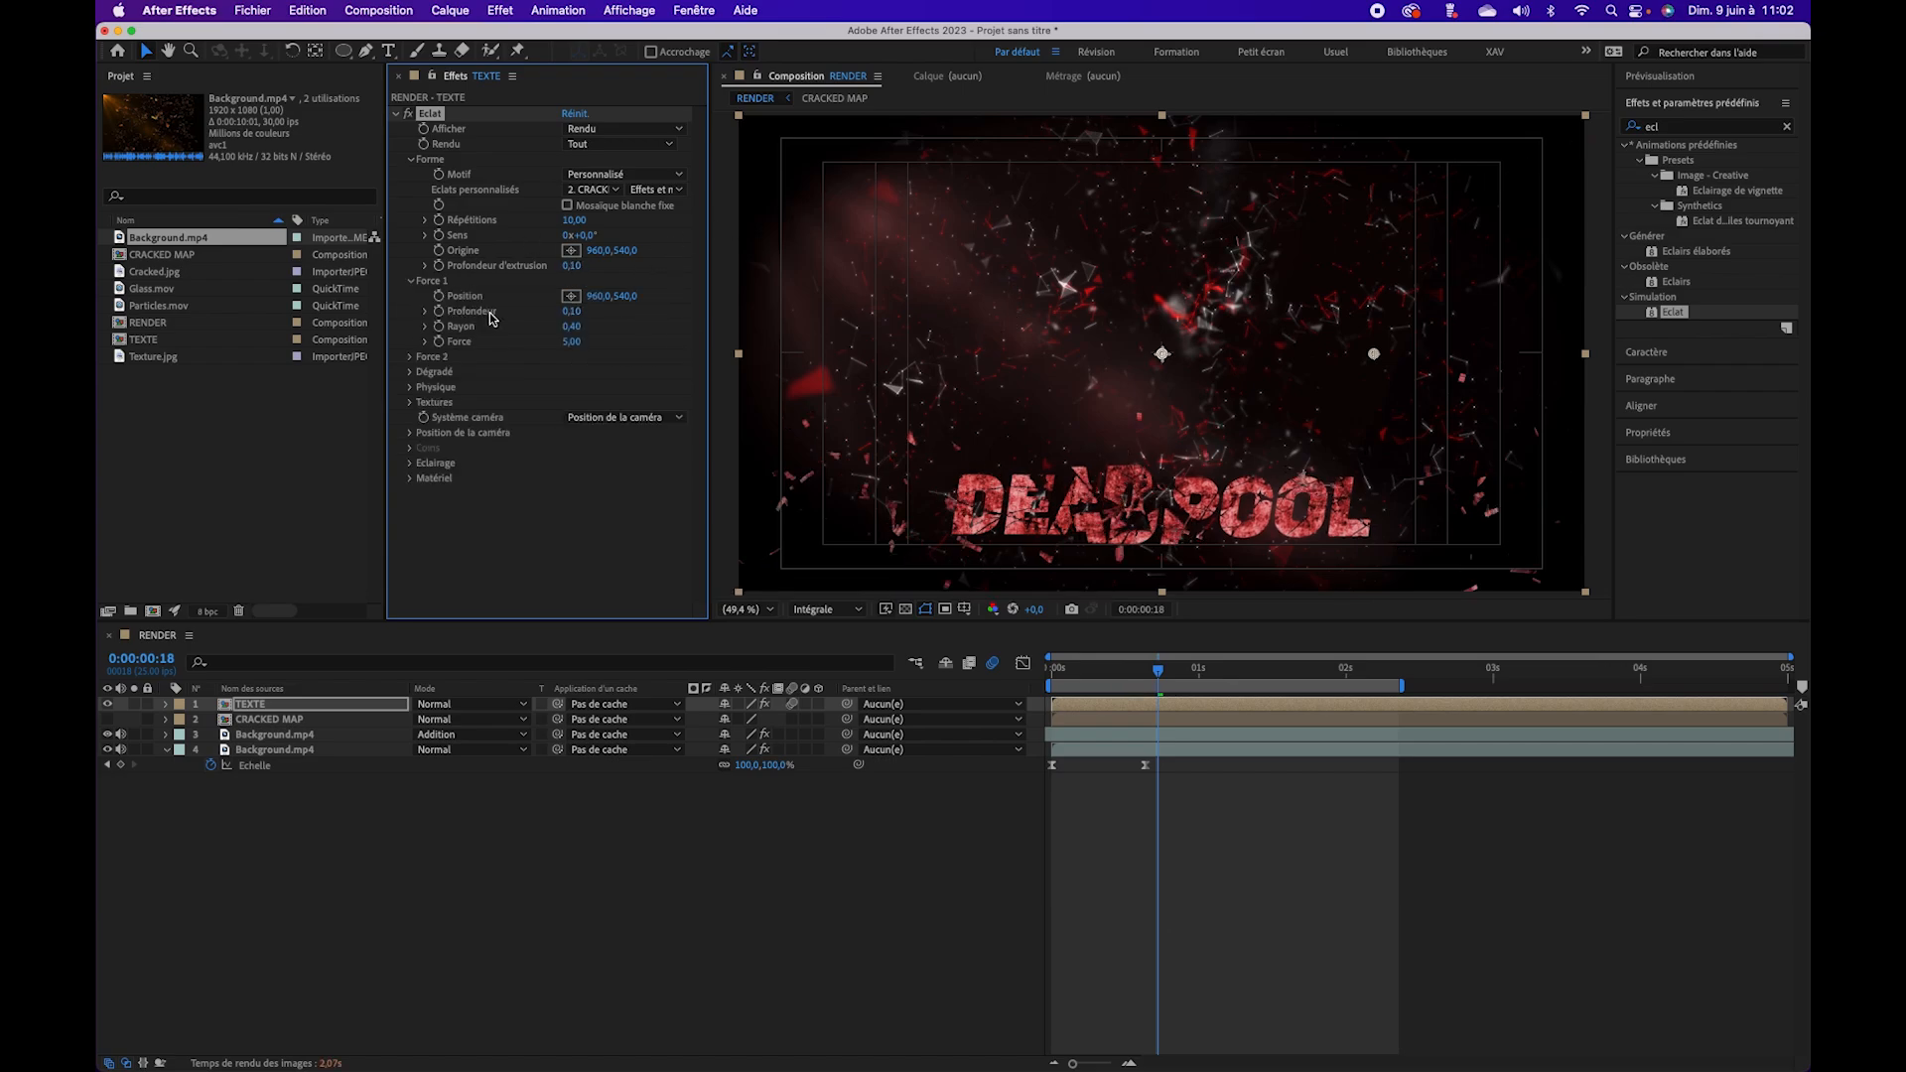
pyautogui.click(578, 344)
pyautogui.write('2')
pyautogui.press('Return')
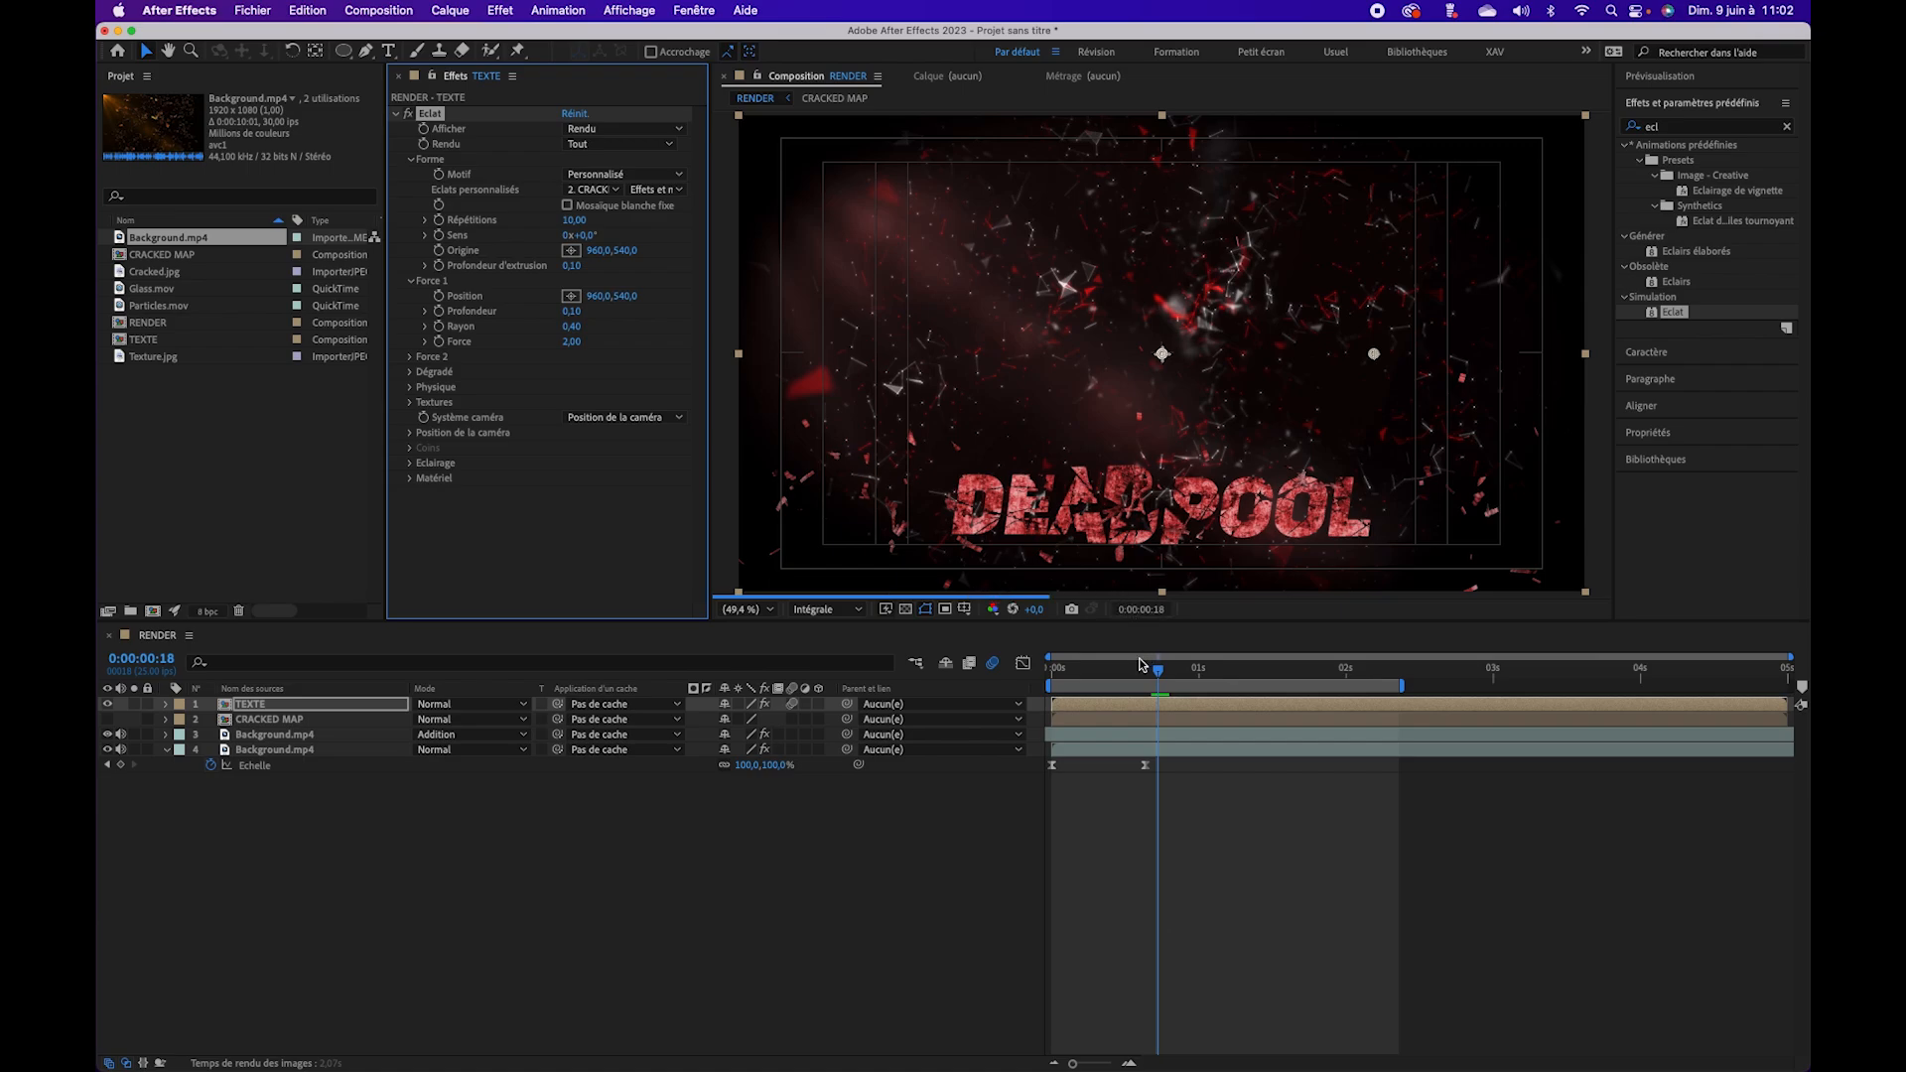
pyautogui.moveTo(1159, 671); pyautogui.dragTo(1212, 677)
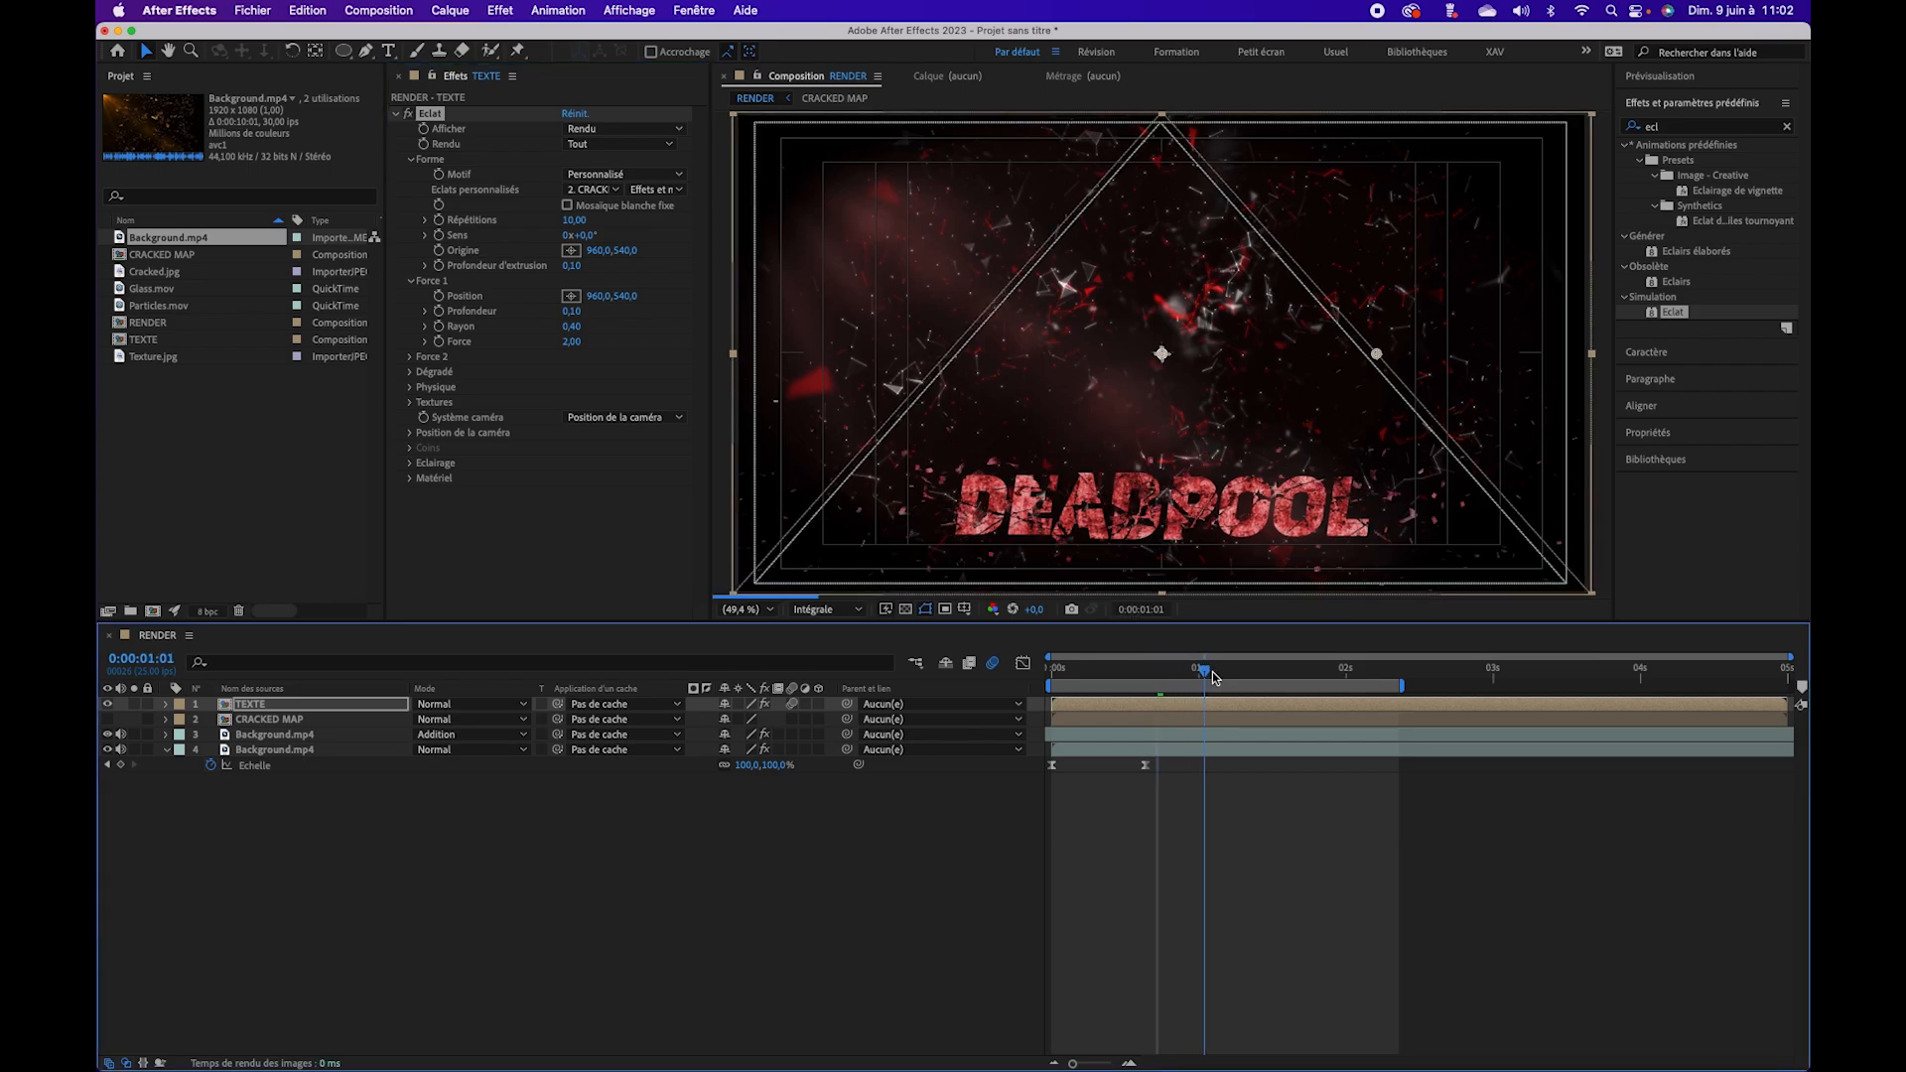
pyautogui.moveTo(1212, 677); pyautogui.dragTo(1150, 683)
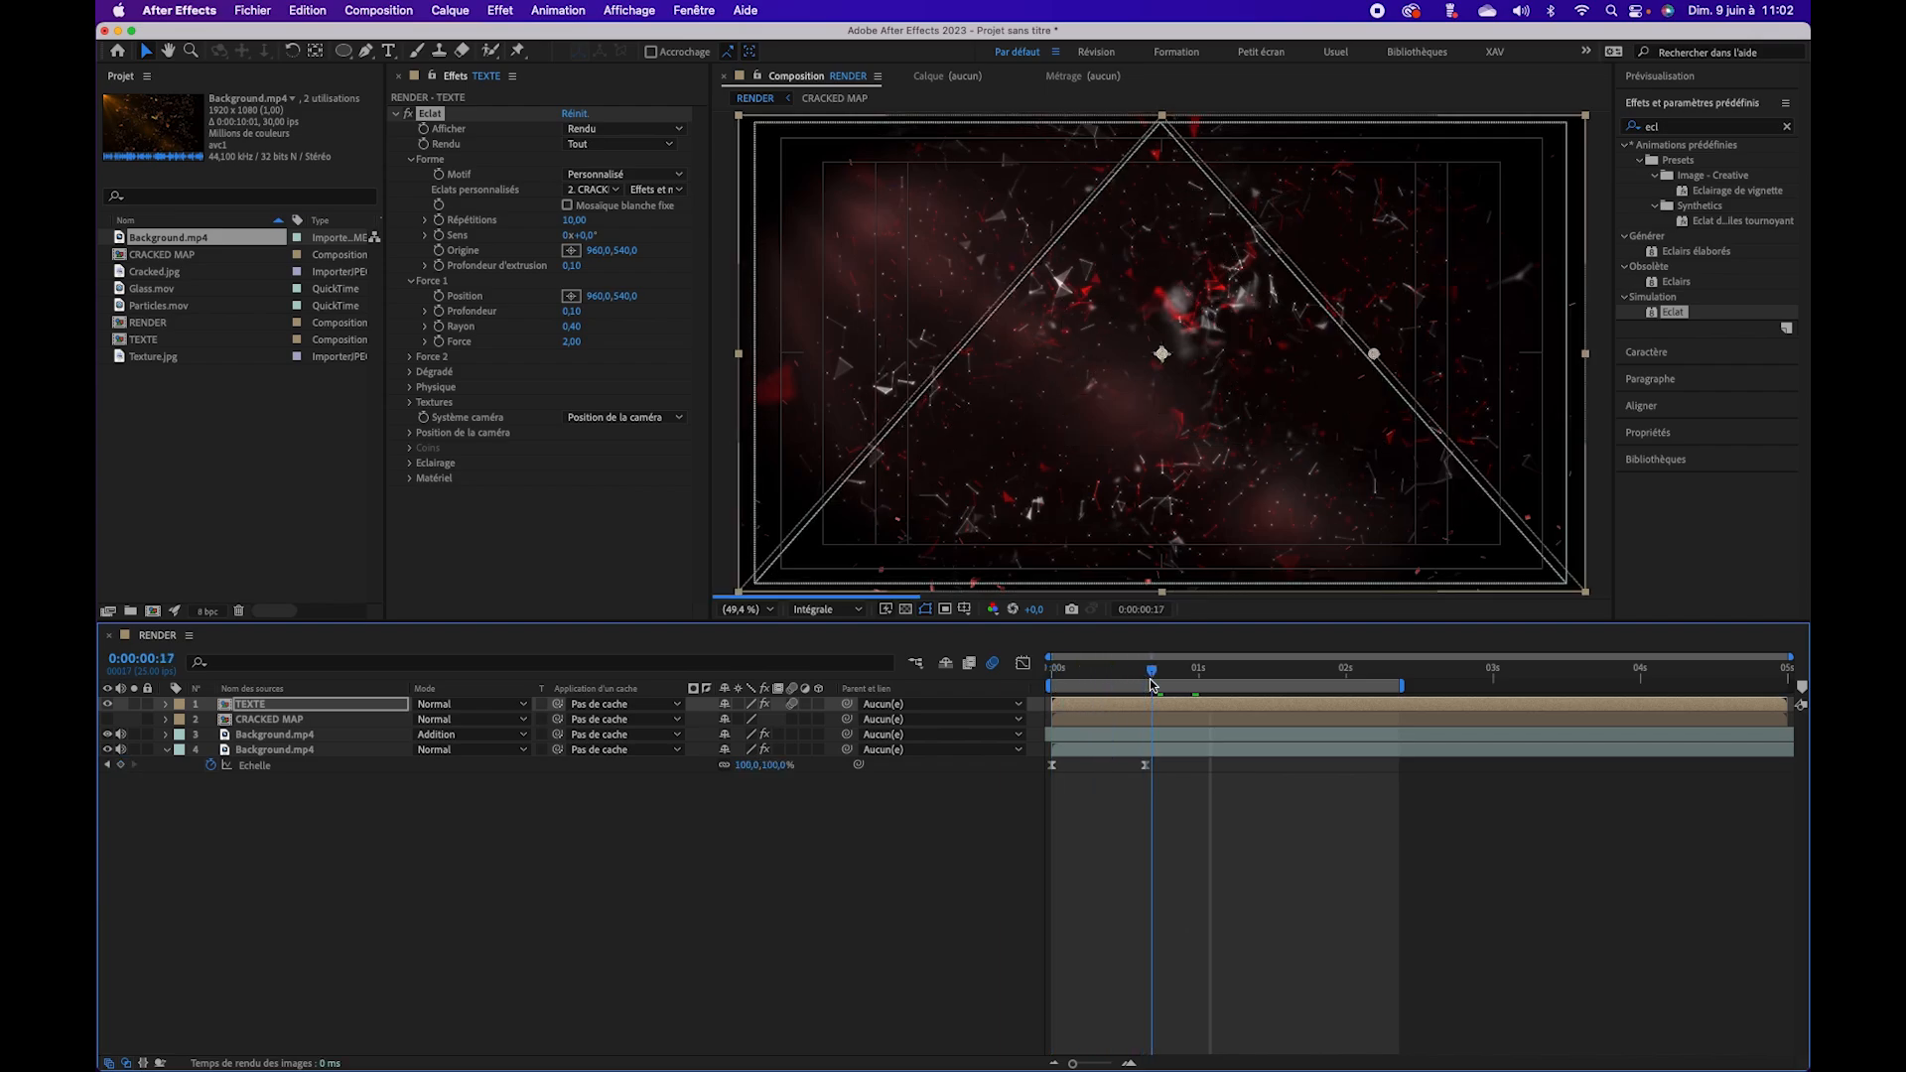
# Step: Set Gravité to 0,00 and the gravity direction to 0° in the Eclat effect's Physique settings
pyautogui.click(409, 389)
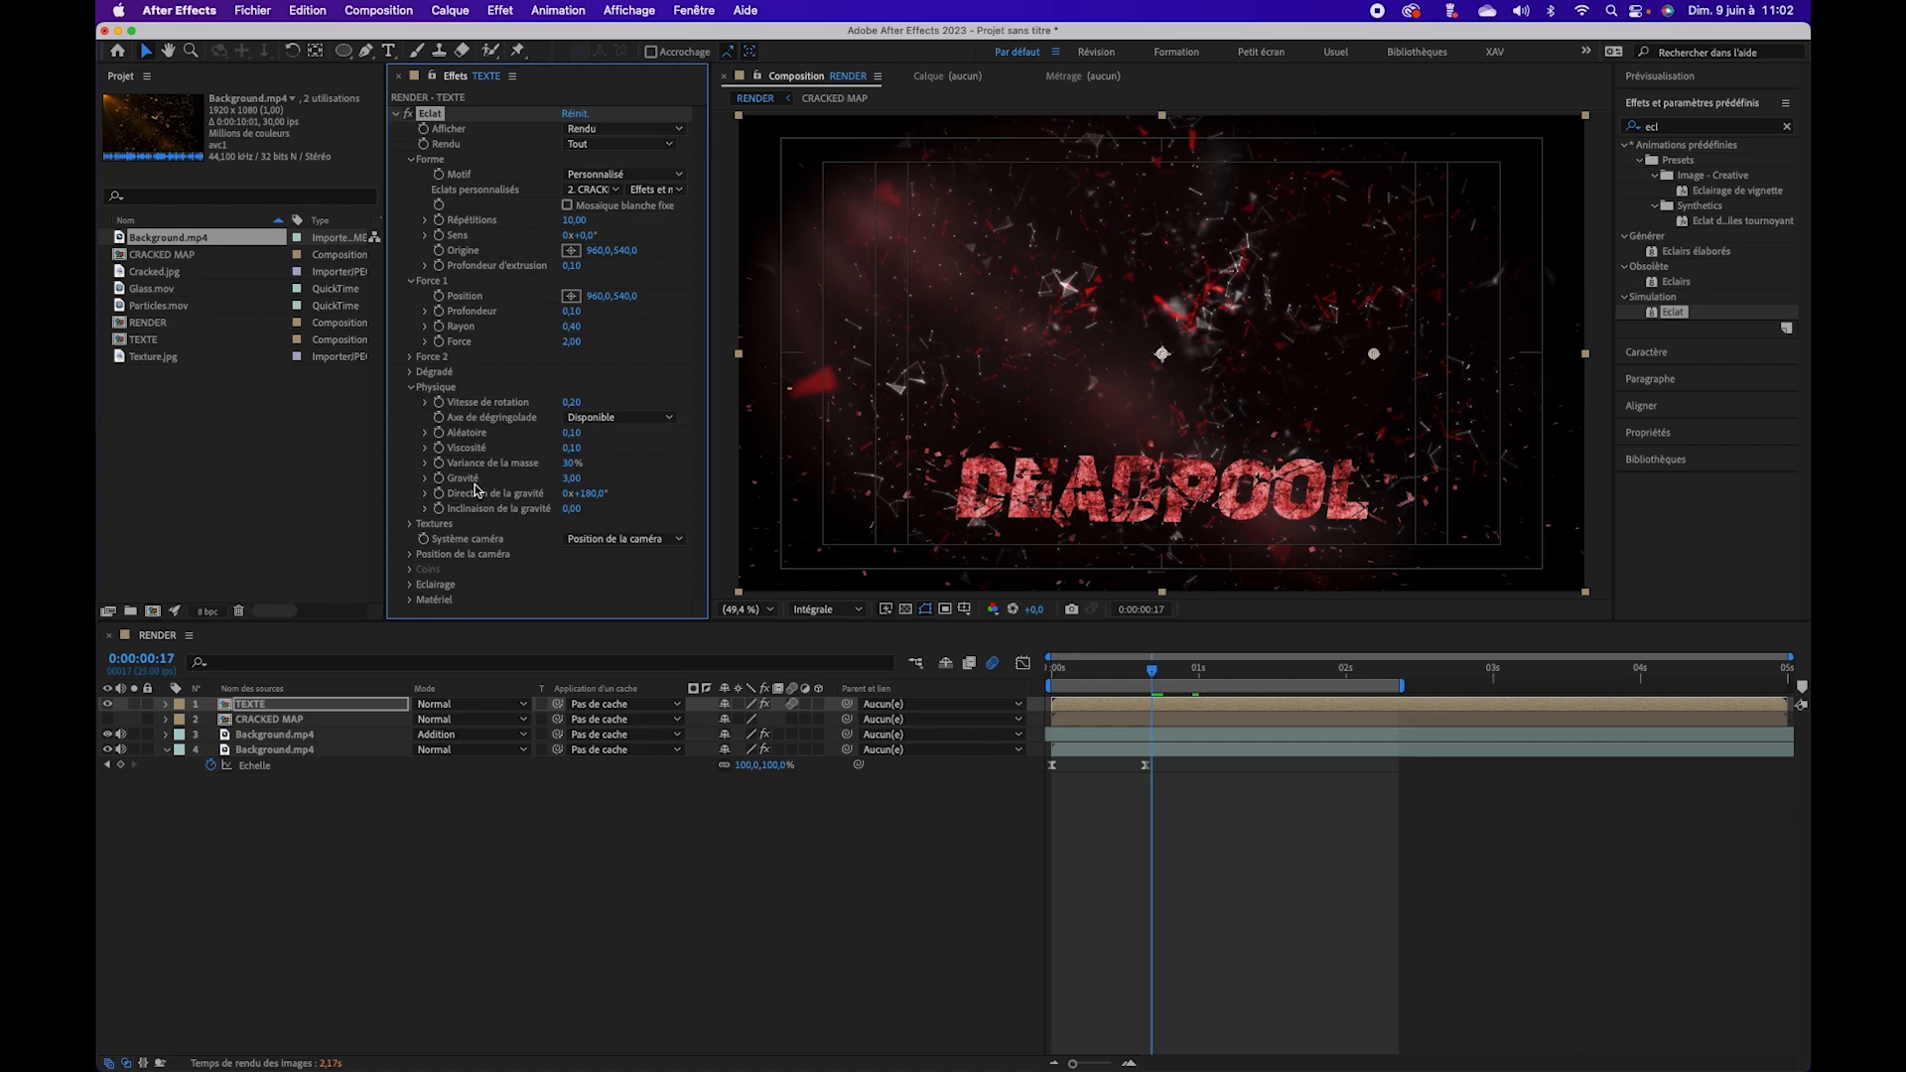
pyautogui.click(572, 478)
pyautogui.press('Return')
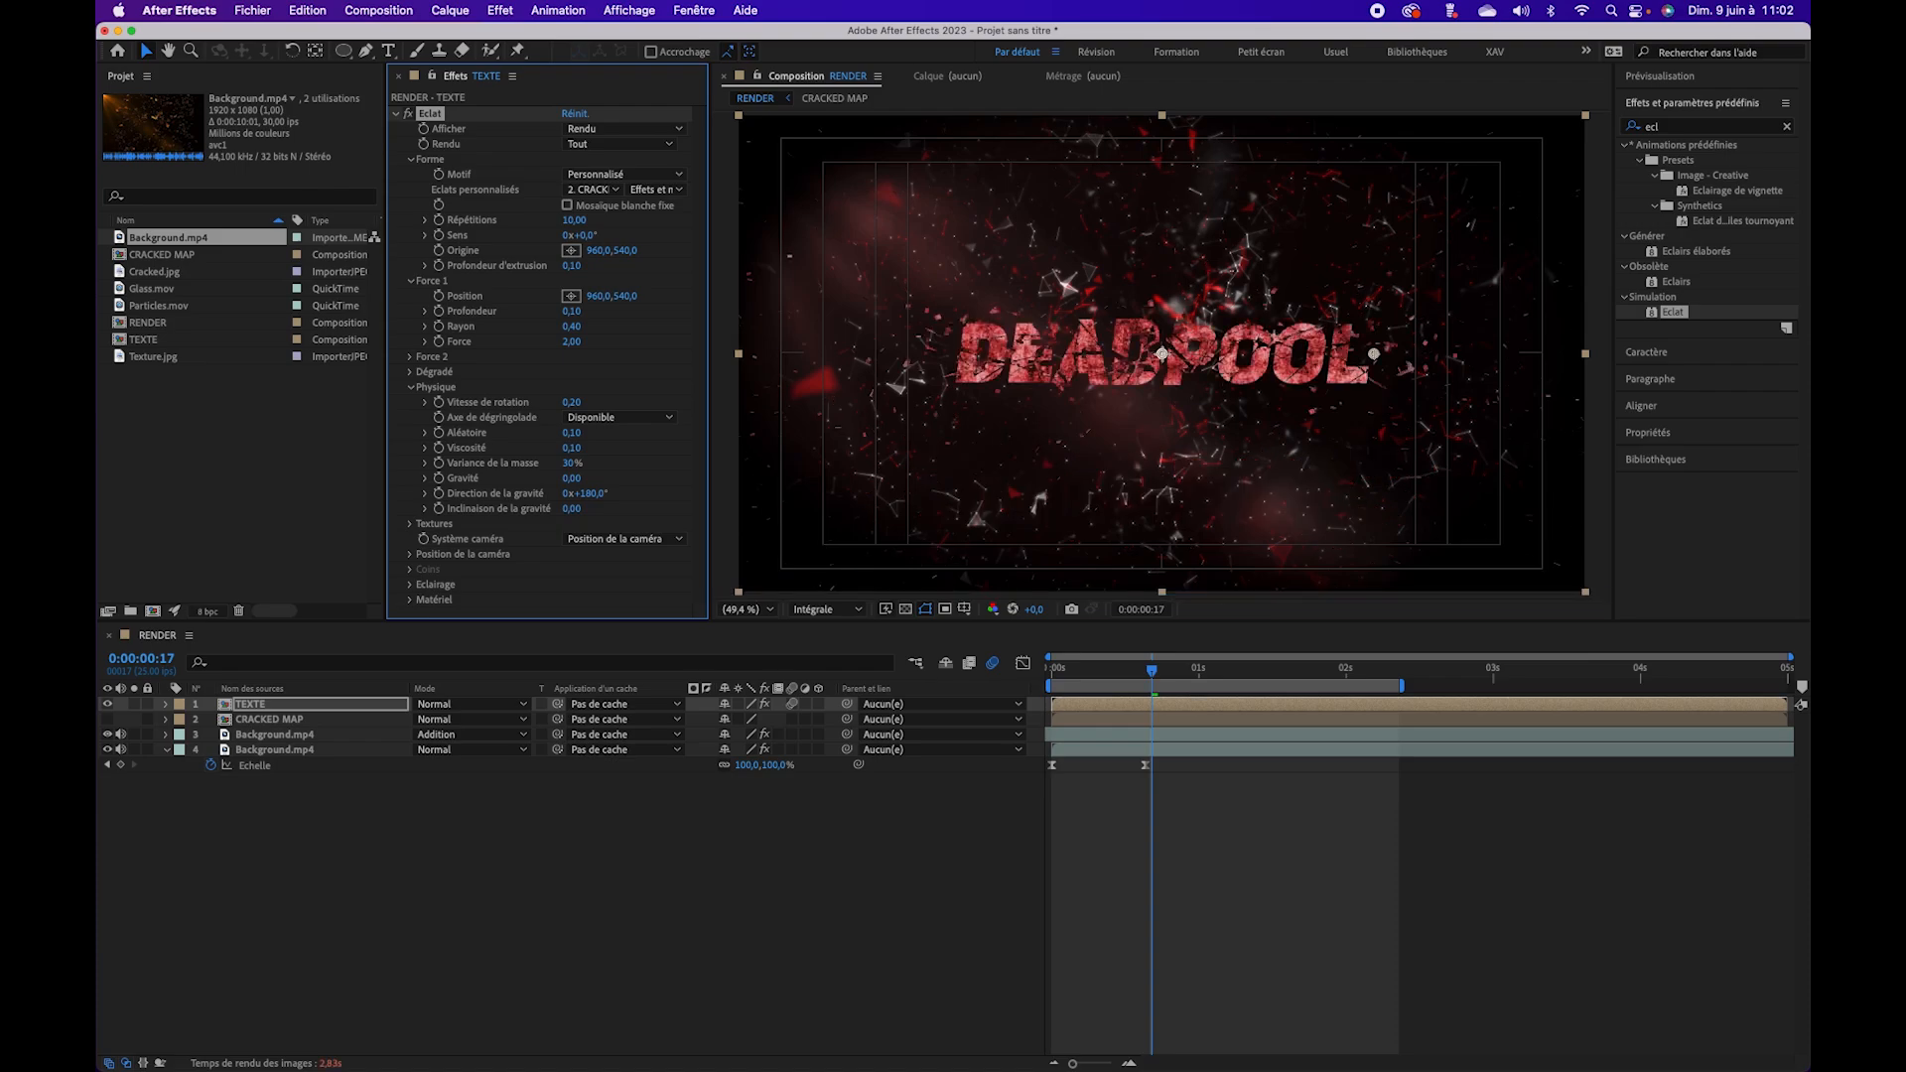
pyautogui.click(596, 493)
pyautogui.write('0')
pyautogui.press('Return')
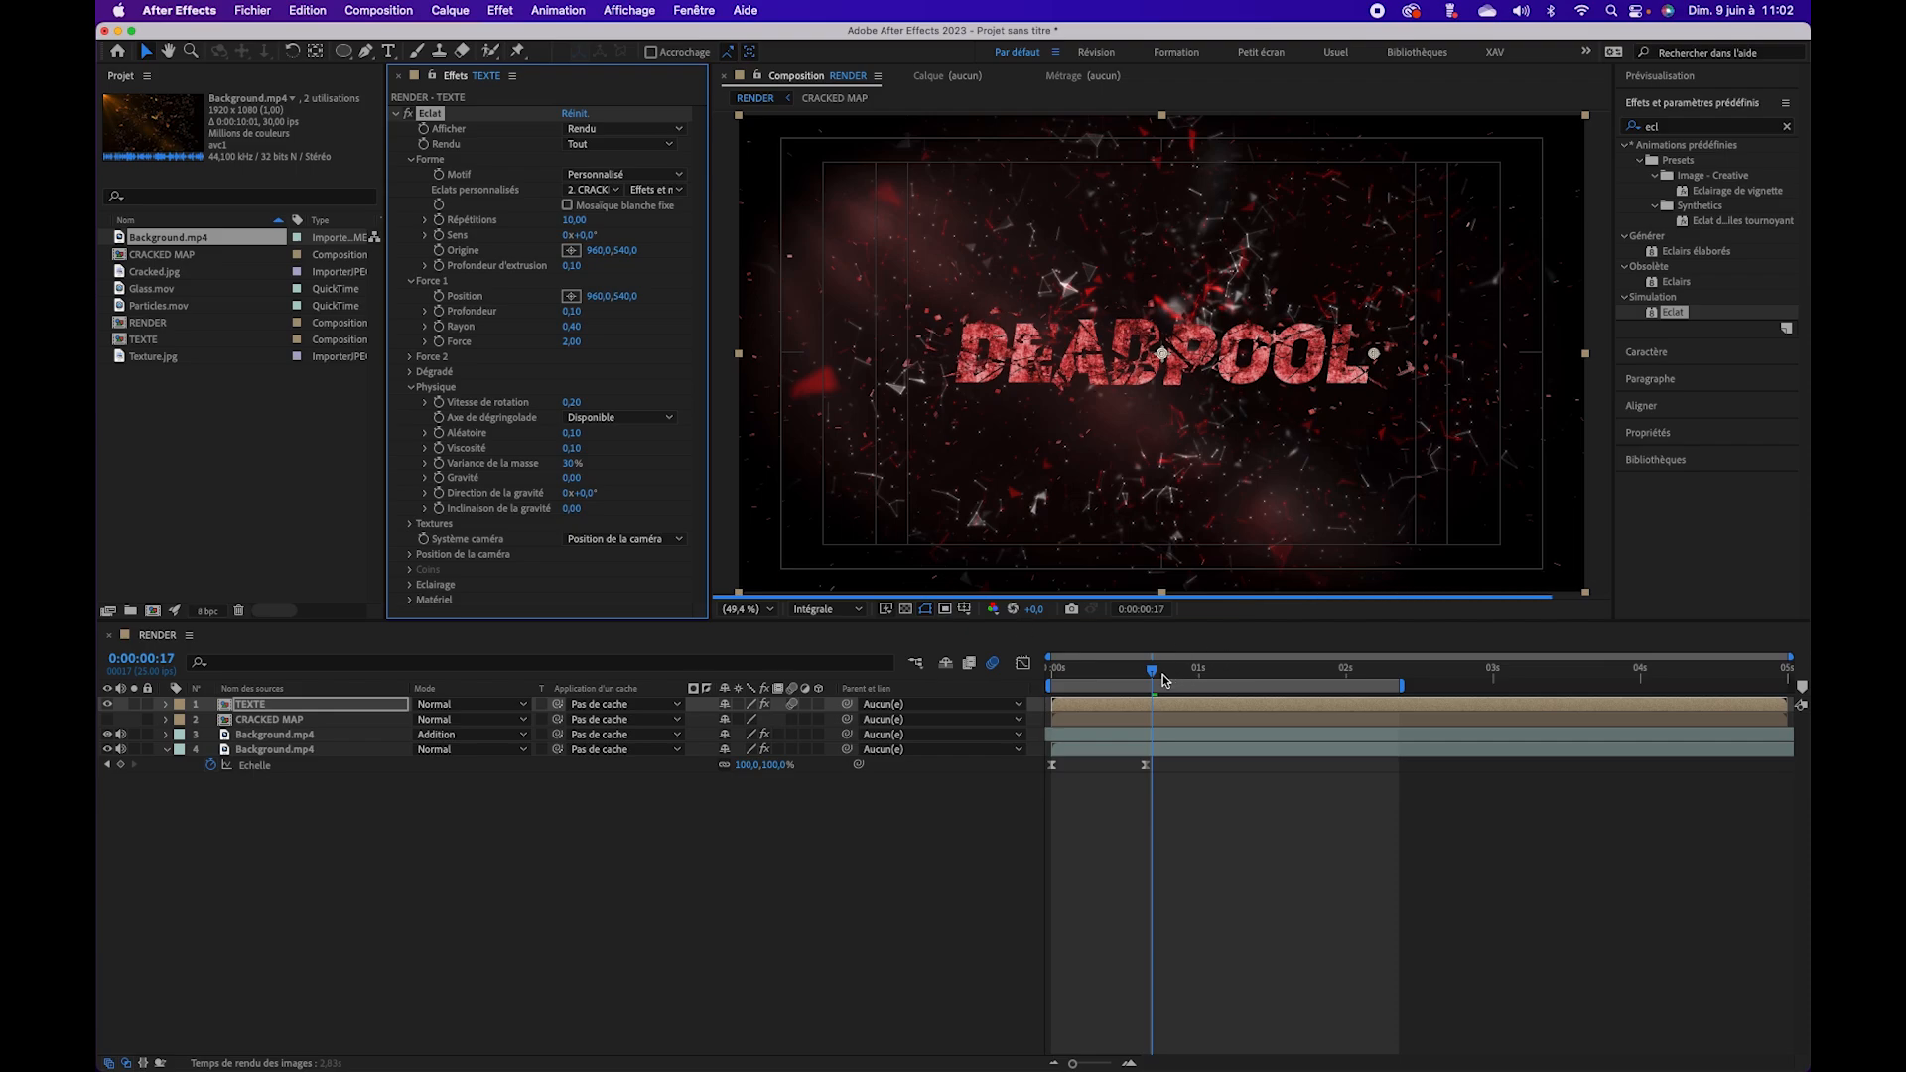
# Step: Play the RENDER preview and examine the TEXTE layer's Eclat settings for Force 2, camera position and lighting
pyautogui.press('space')
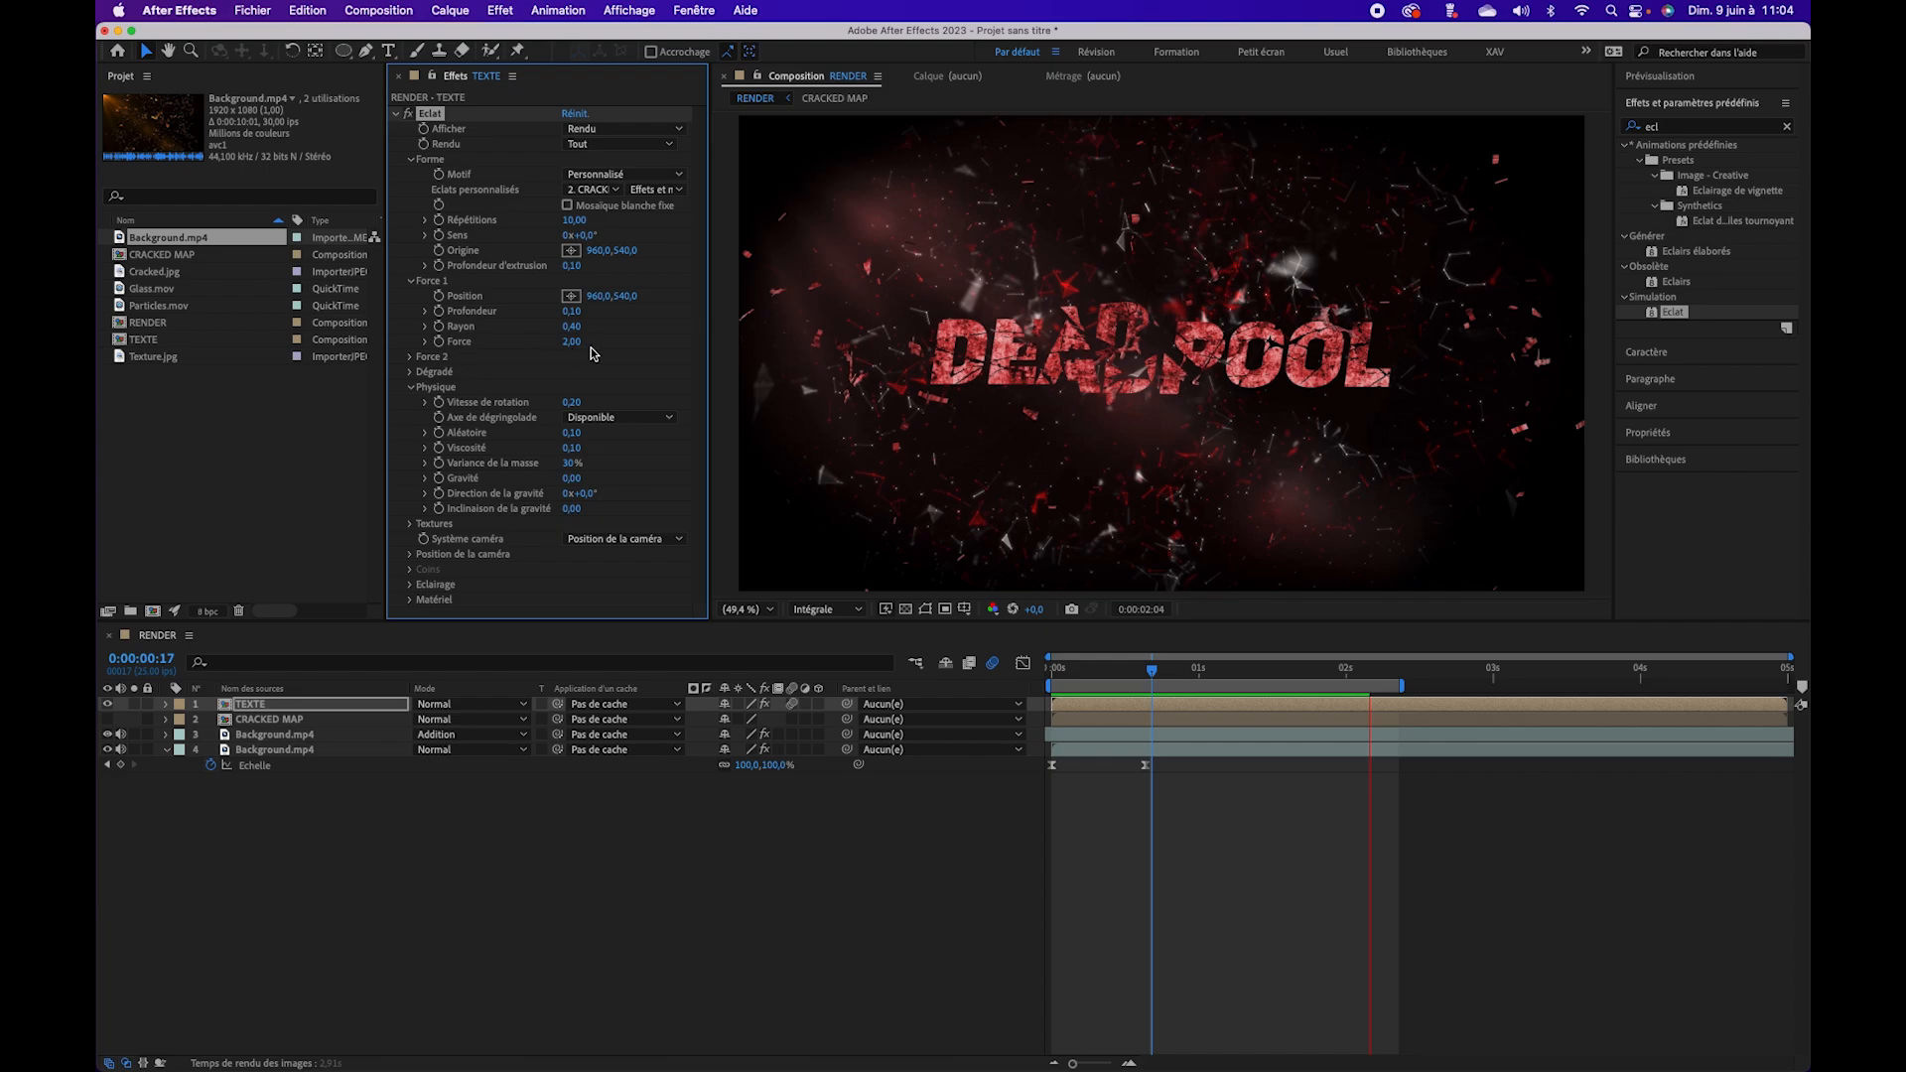
pyautogui.click(411, 360)
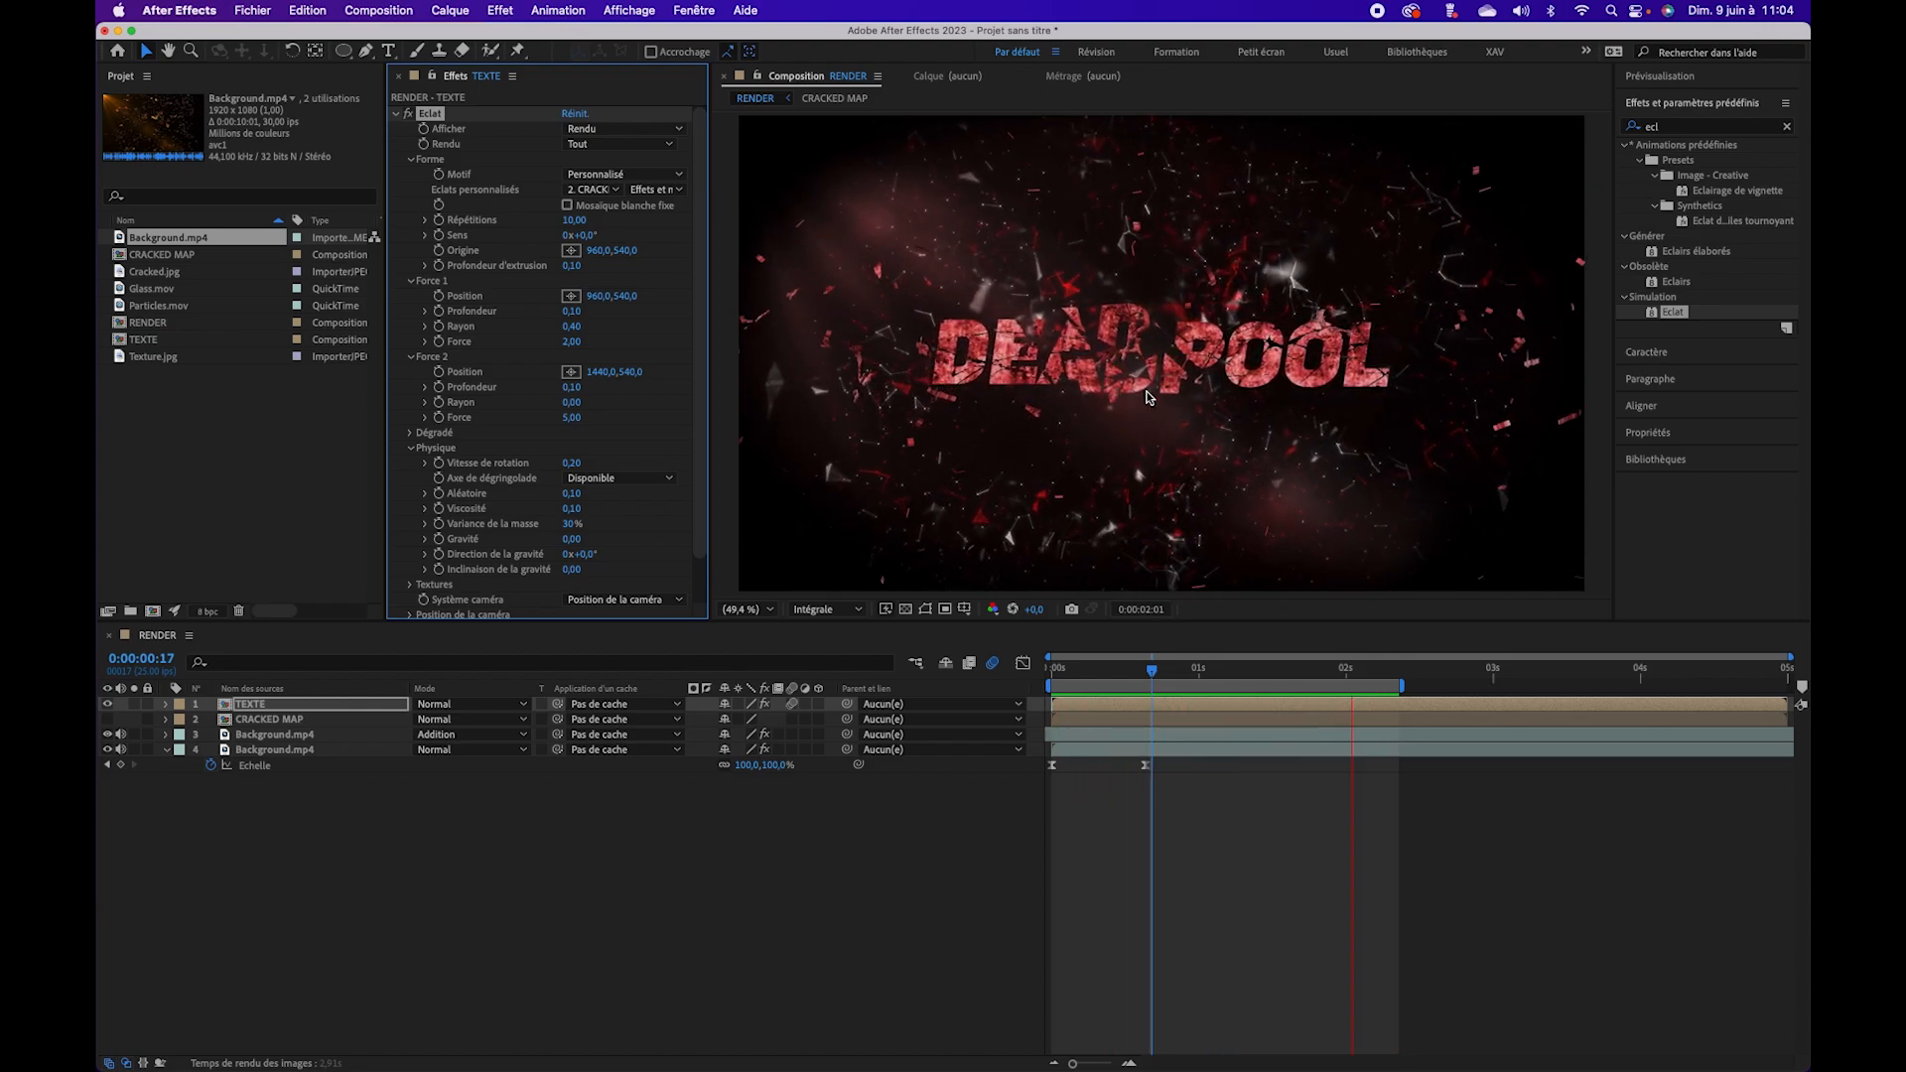
pyautogui.scroll(-1, 703, 293)
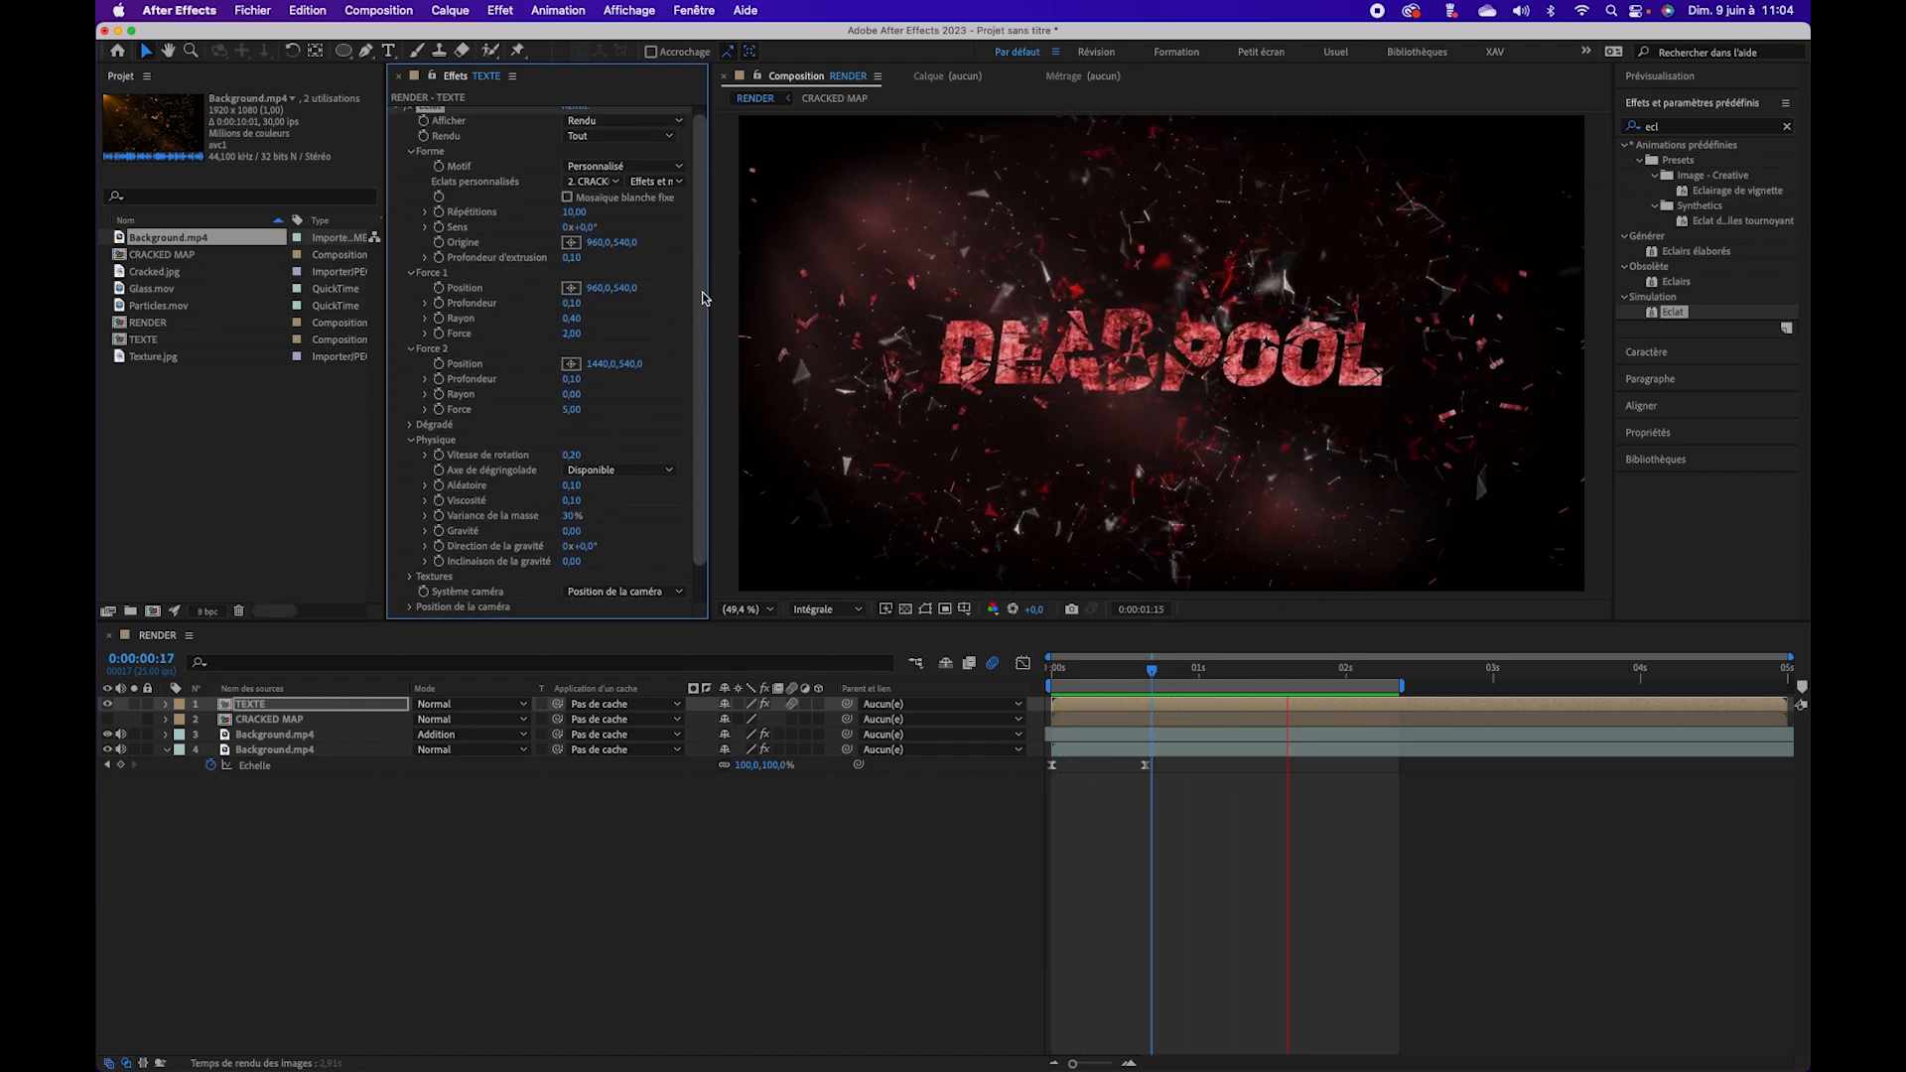
pyautogui.scroll(1, 702, 298)
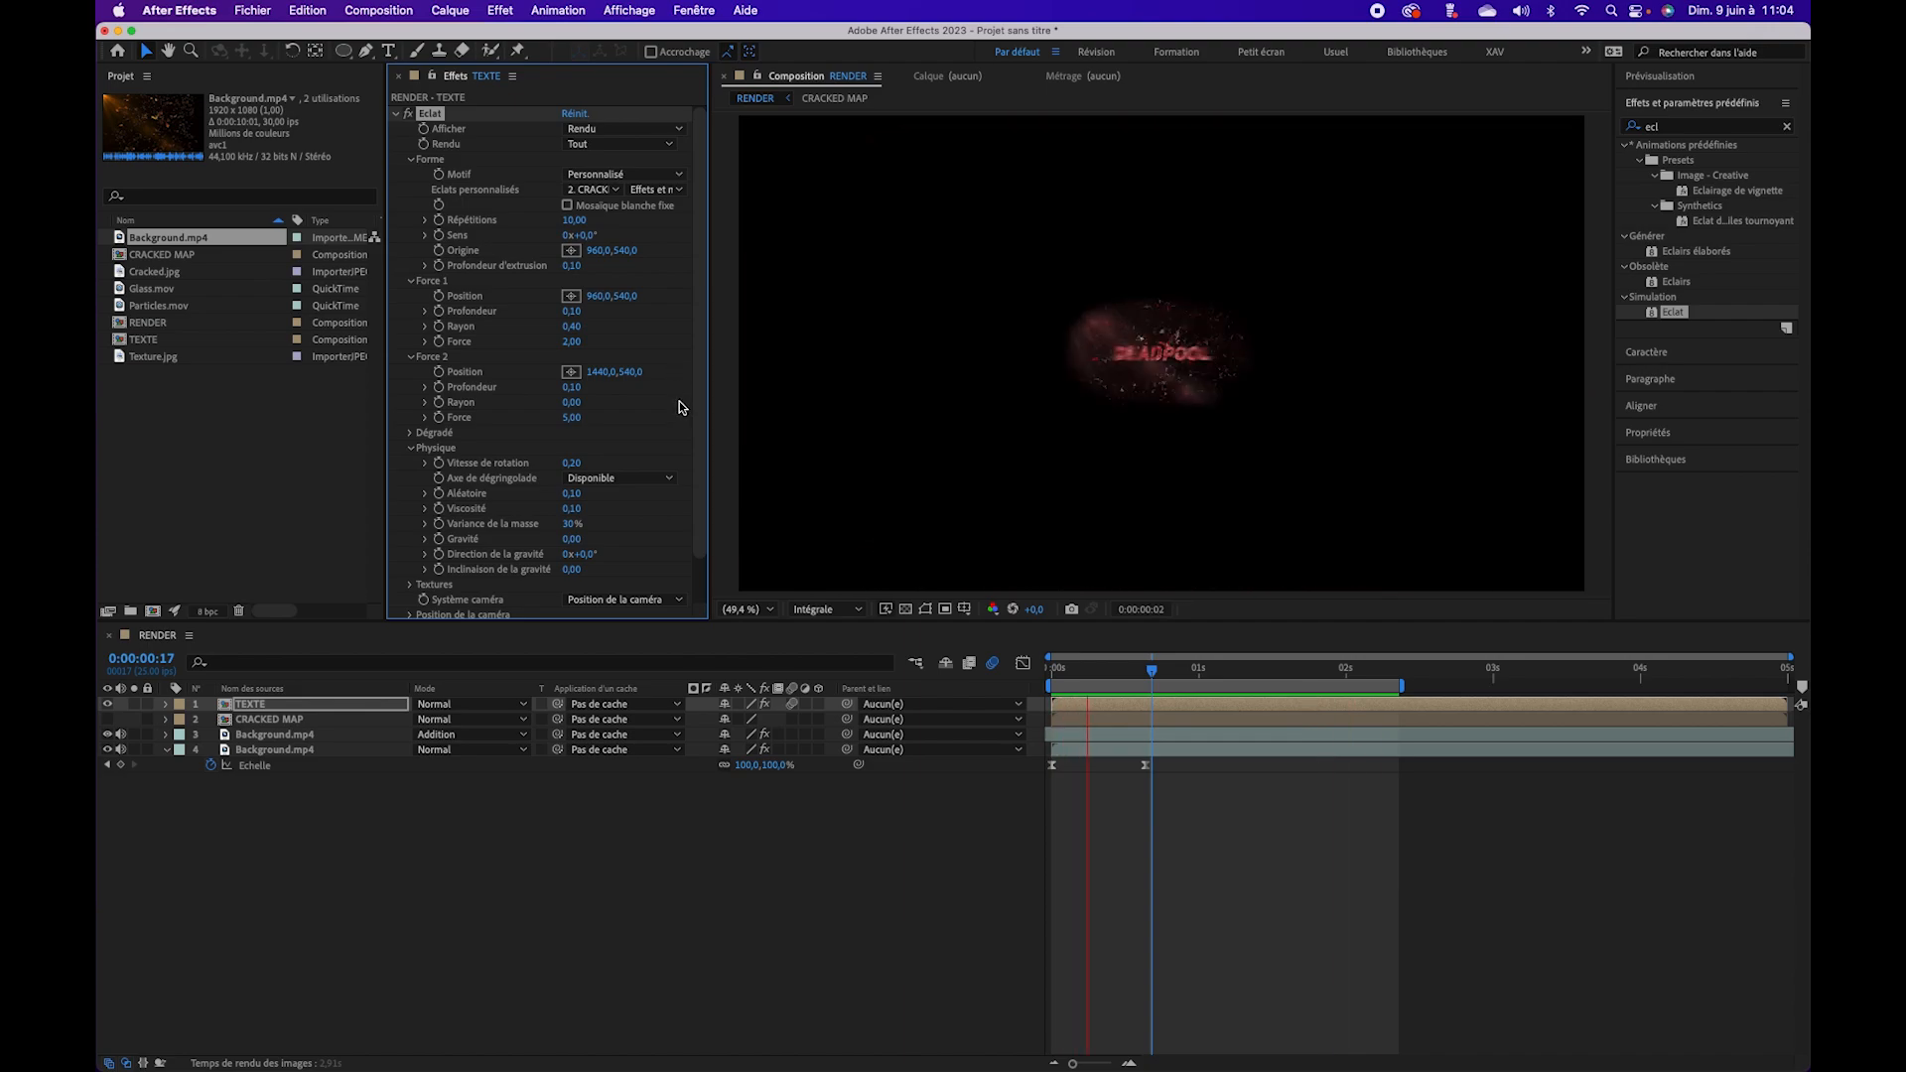
pyautogui.scroll(-2, 699, 399)
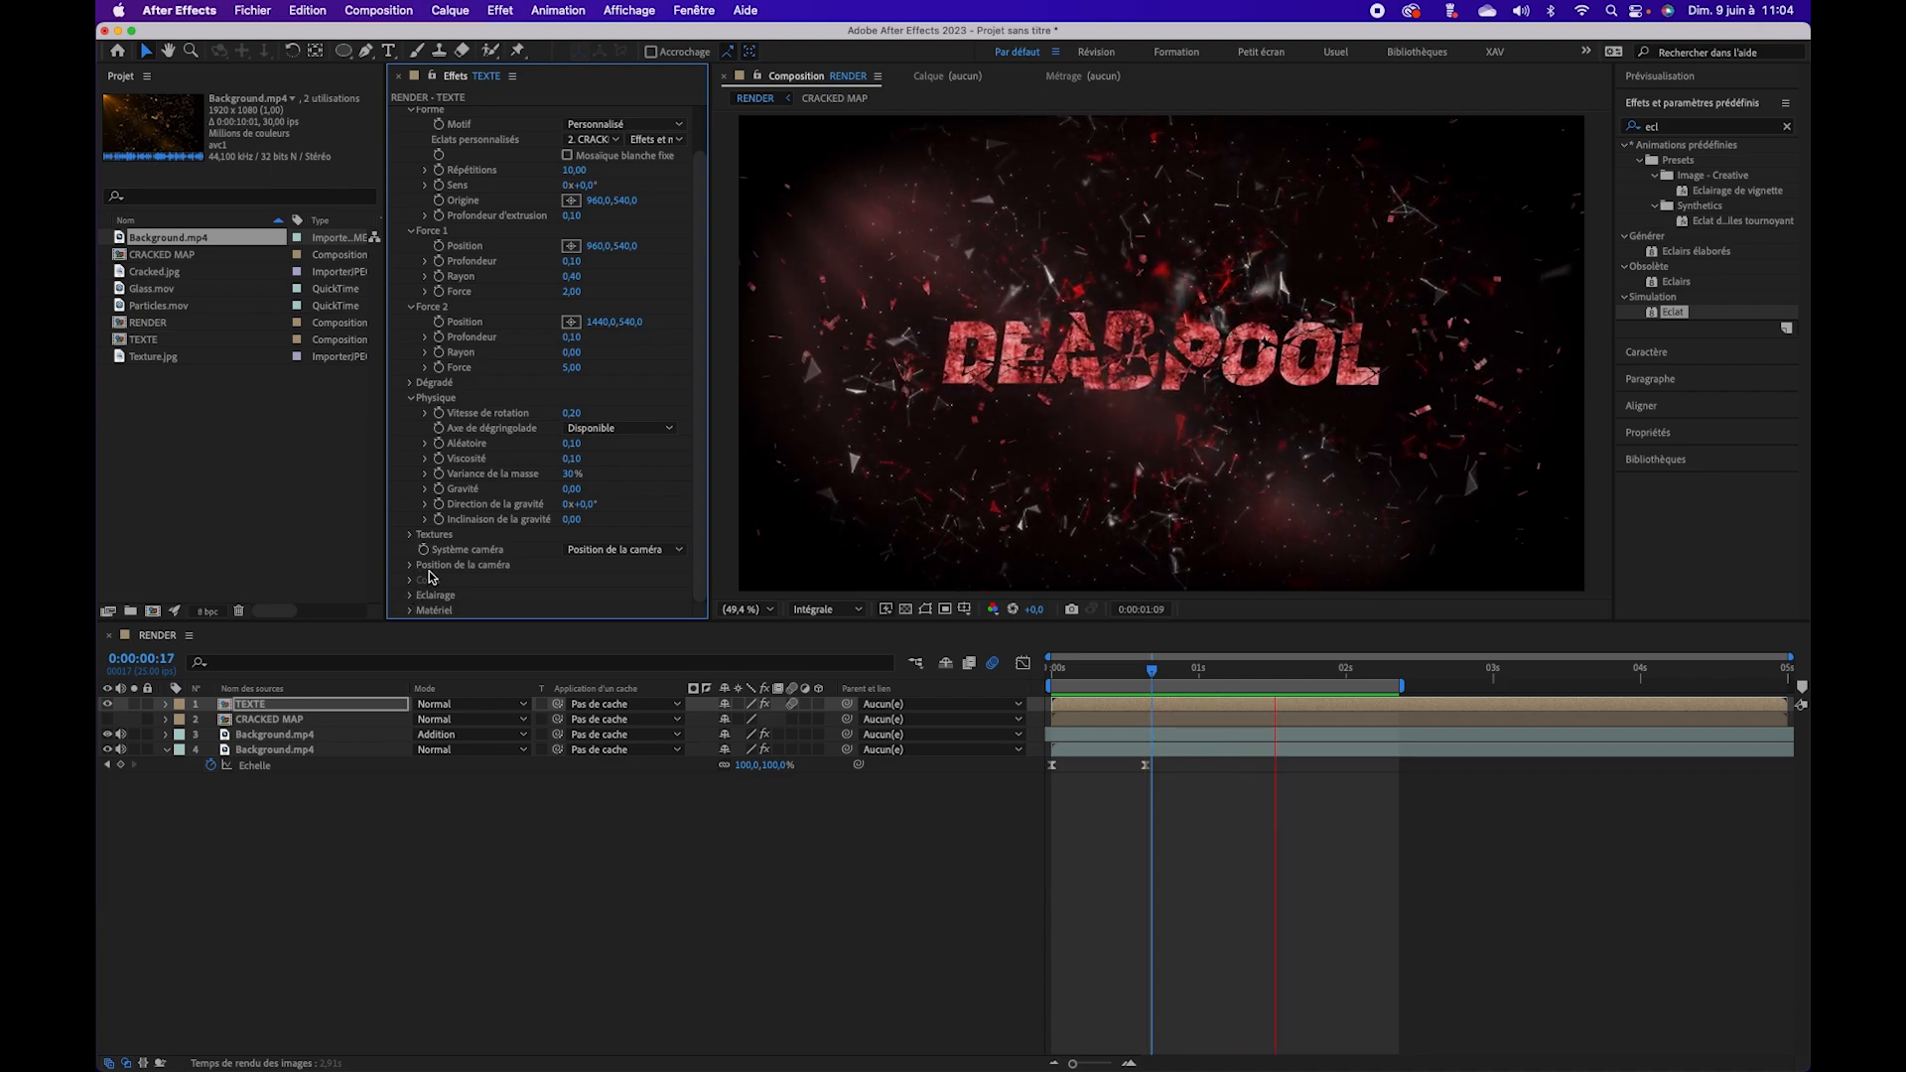
pyautogui.click(409, 565)
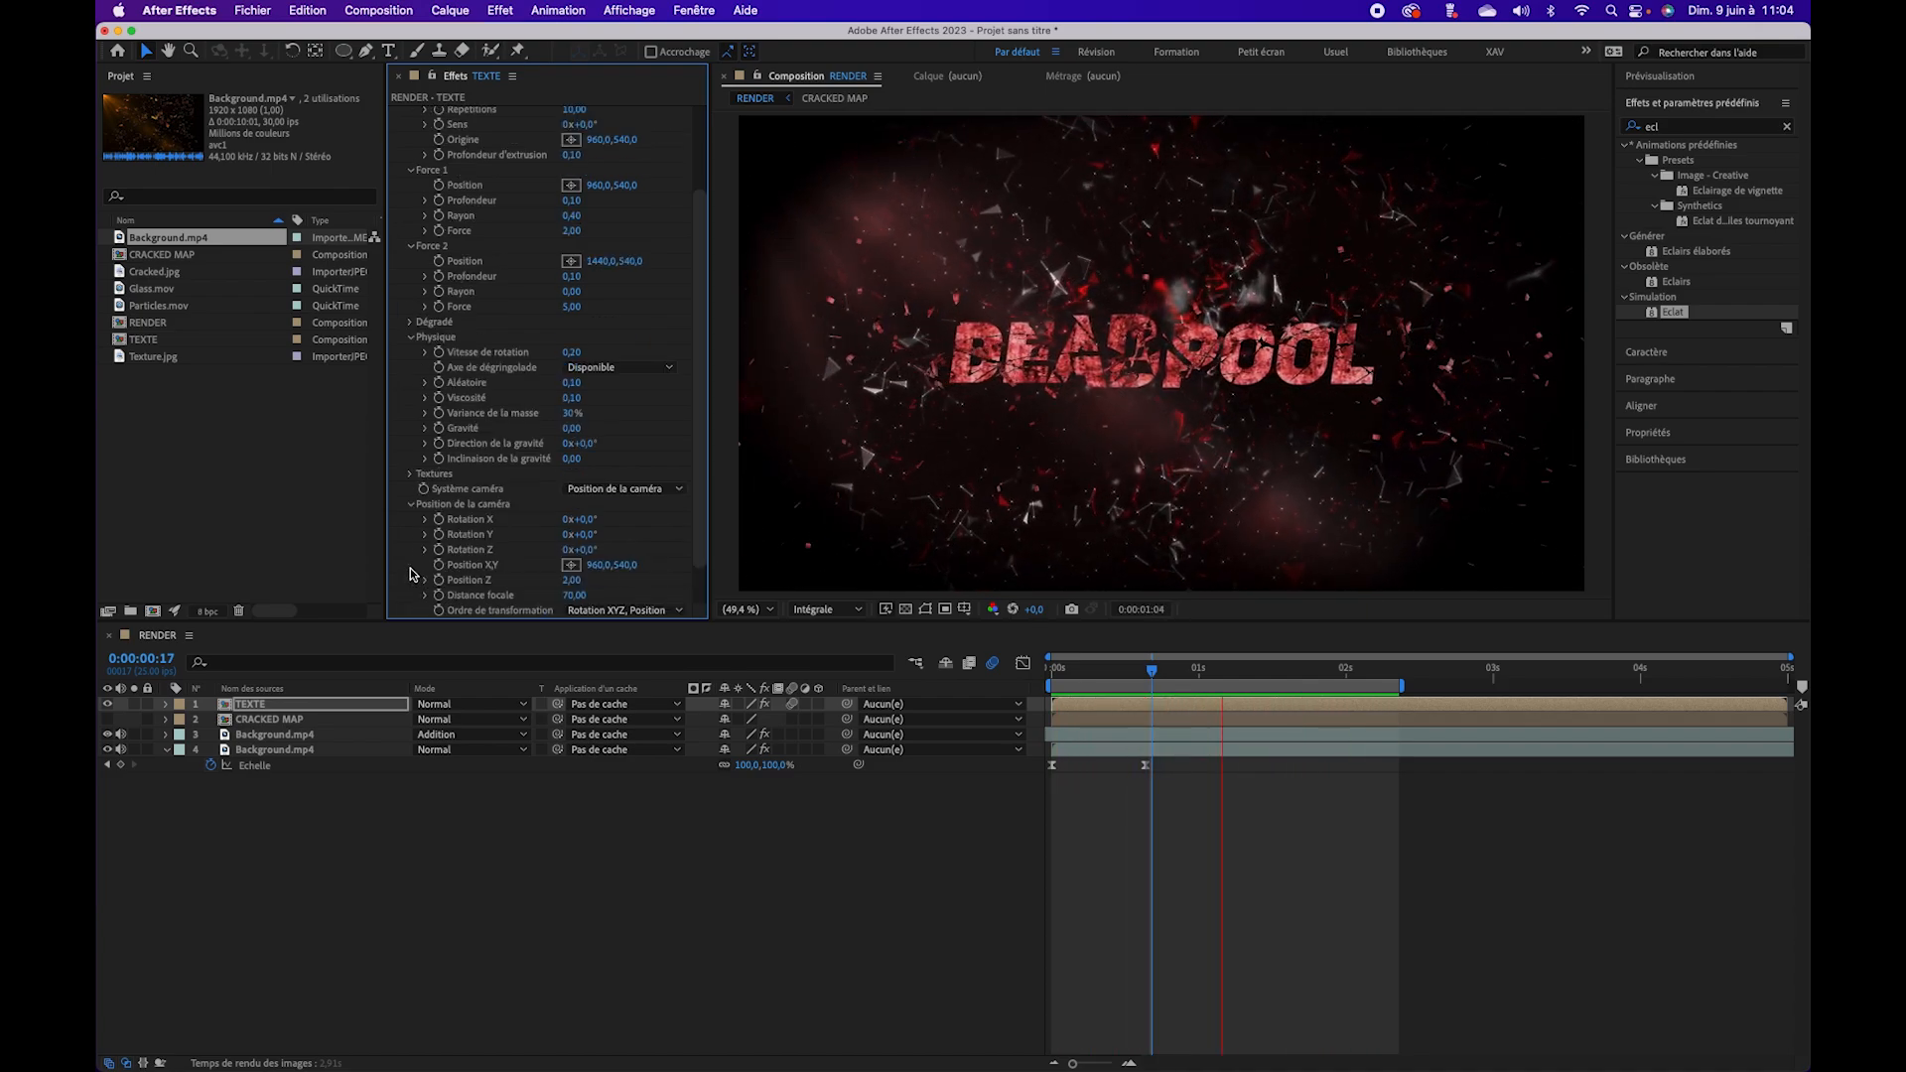
pyautogui.scroll(-3, 705, 451)
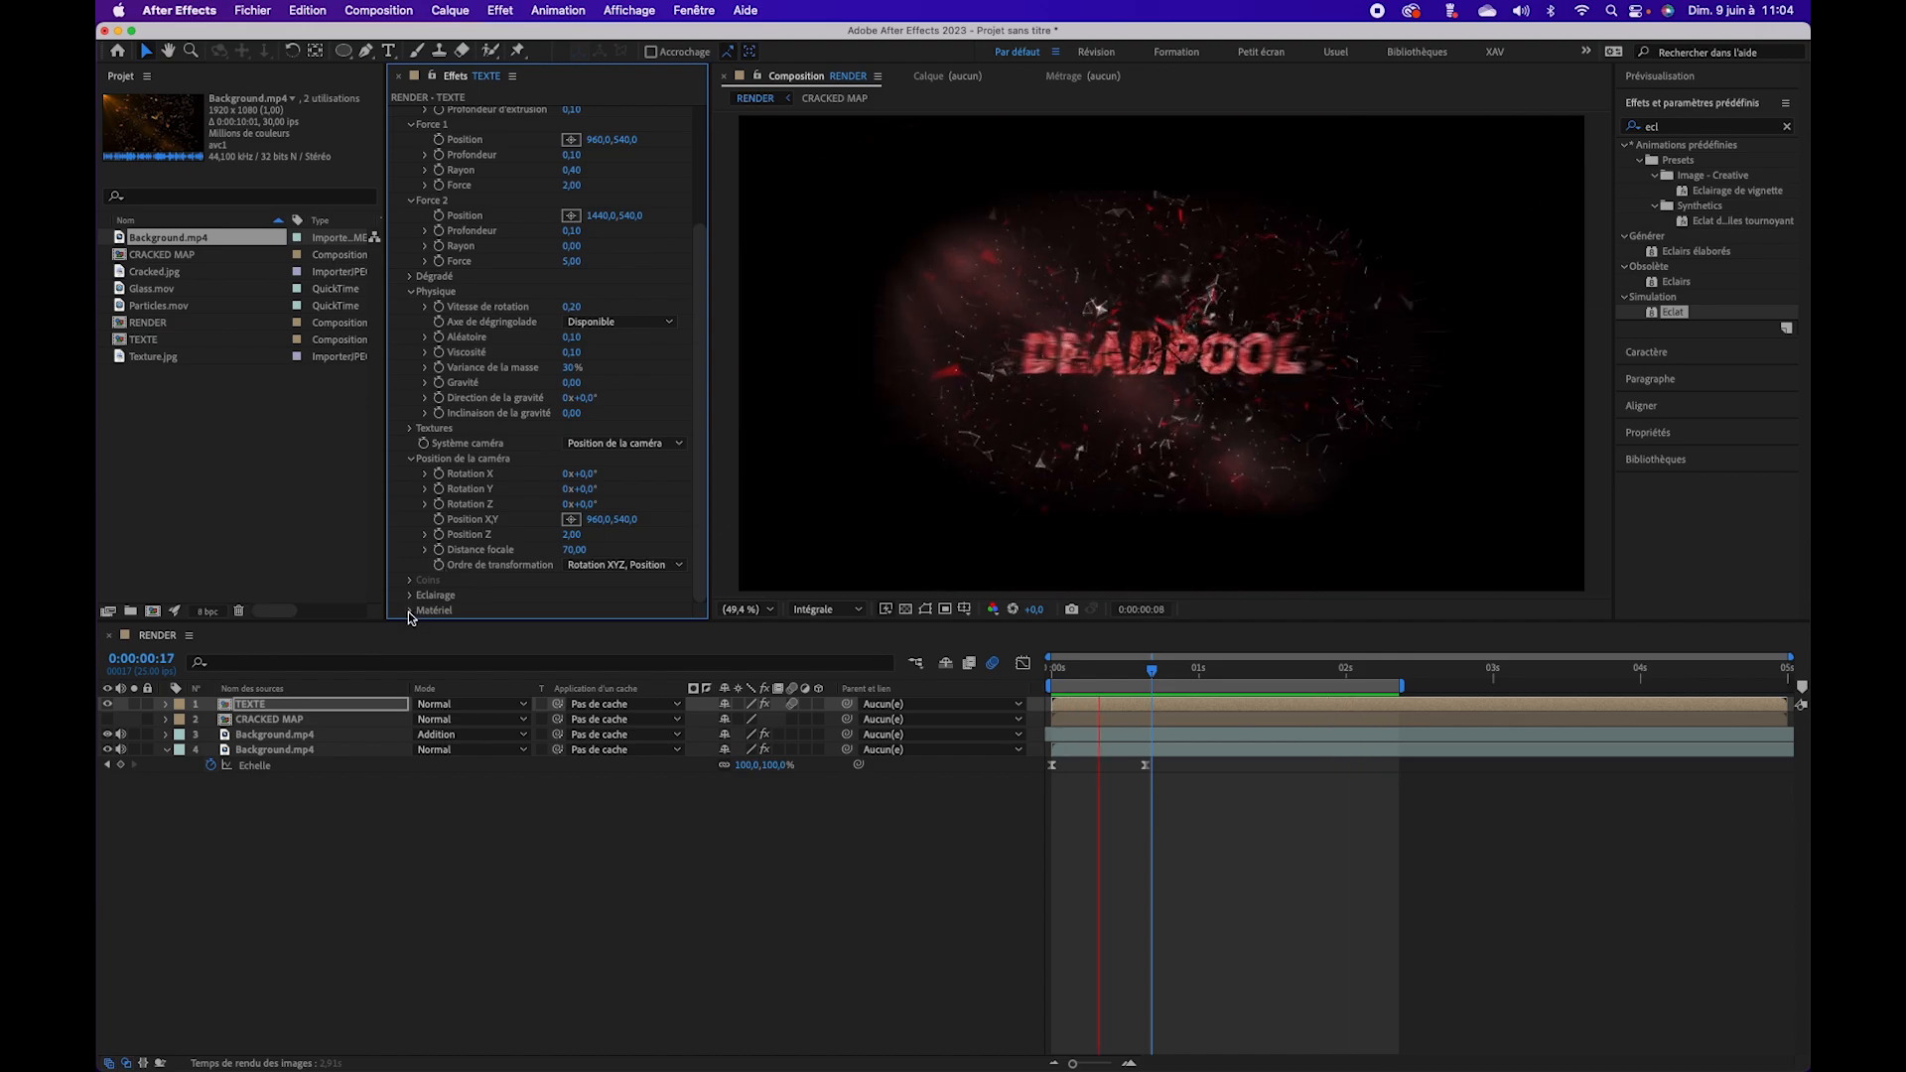
pyautogui.click(409, 595)
pyautogui.scroll(-2, 692, 437)
pyautogui.scroll(-1, 691, 437)
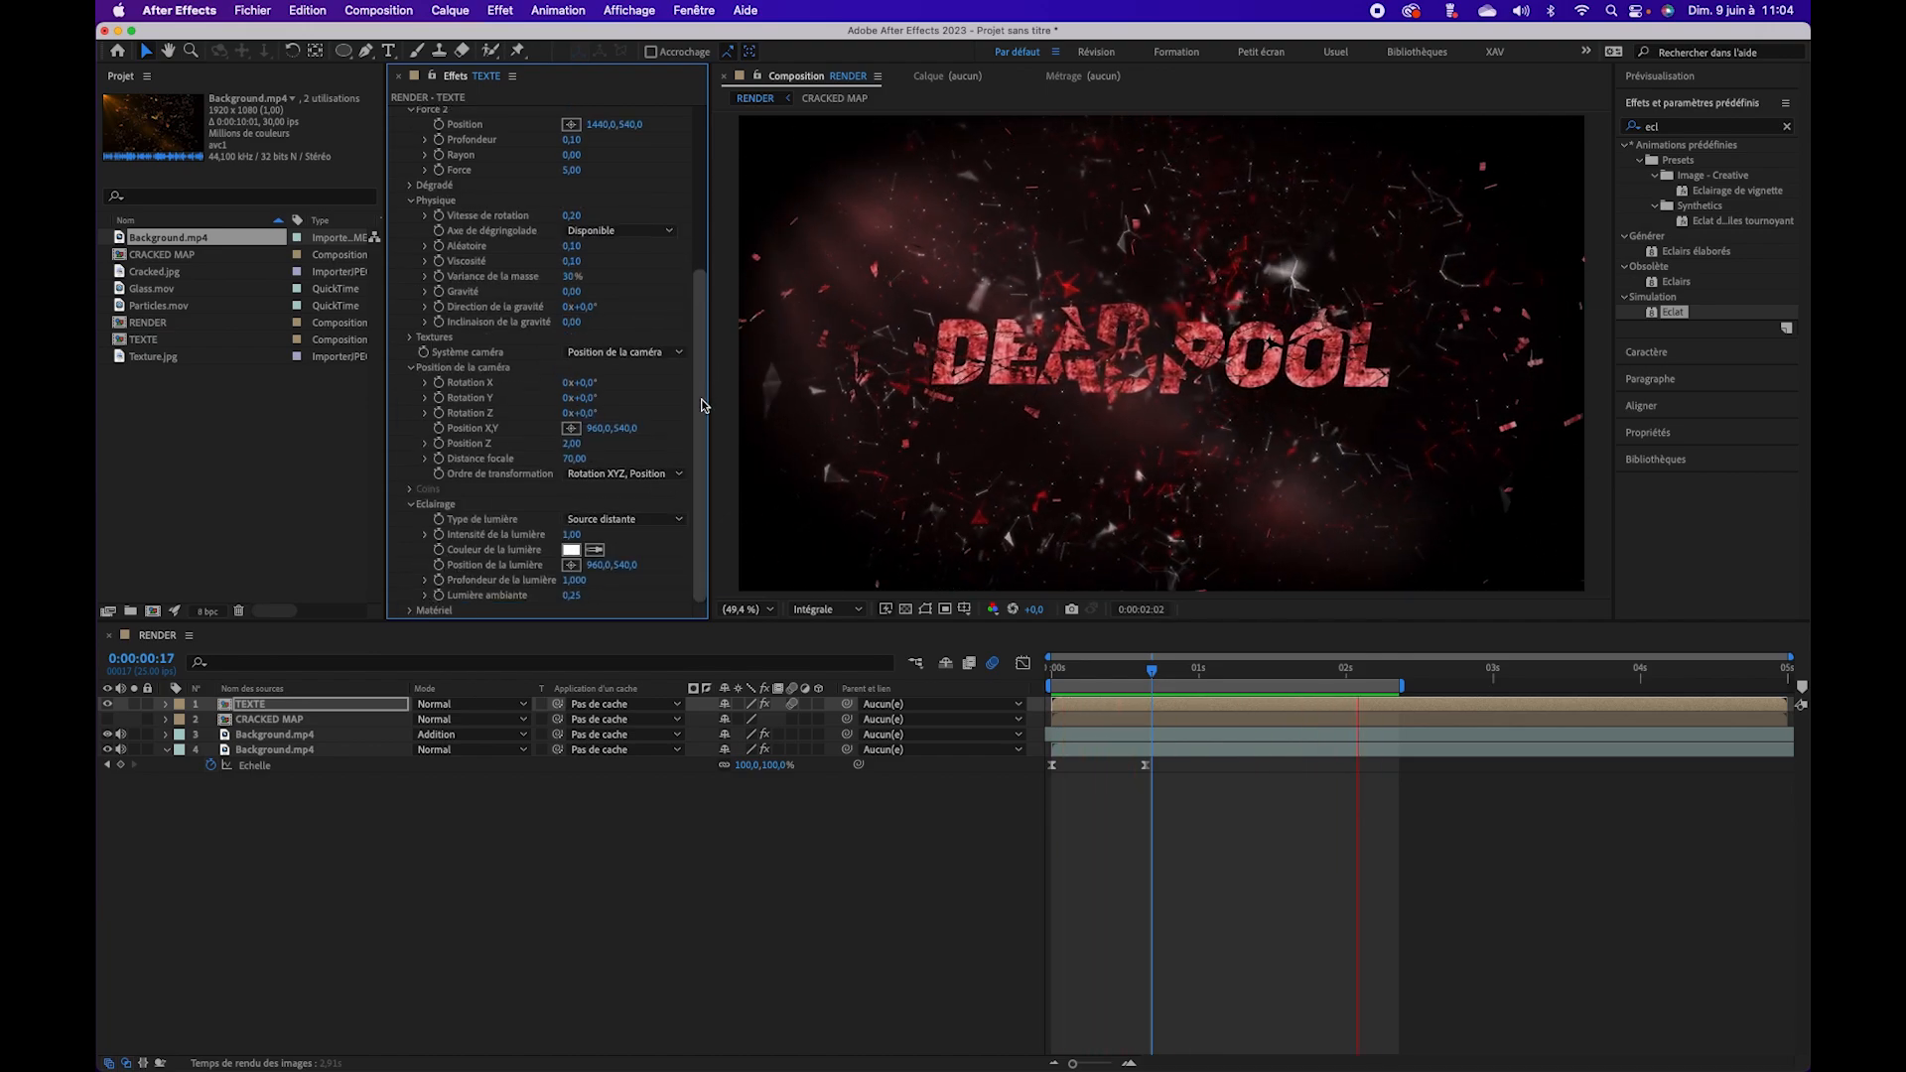
pyautogui.scroll(5, 700, 298)
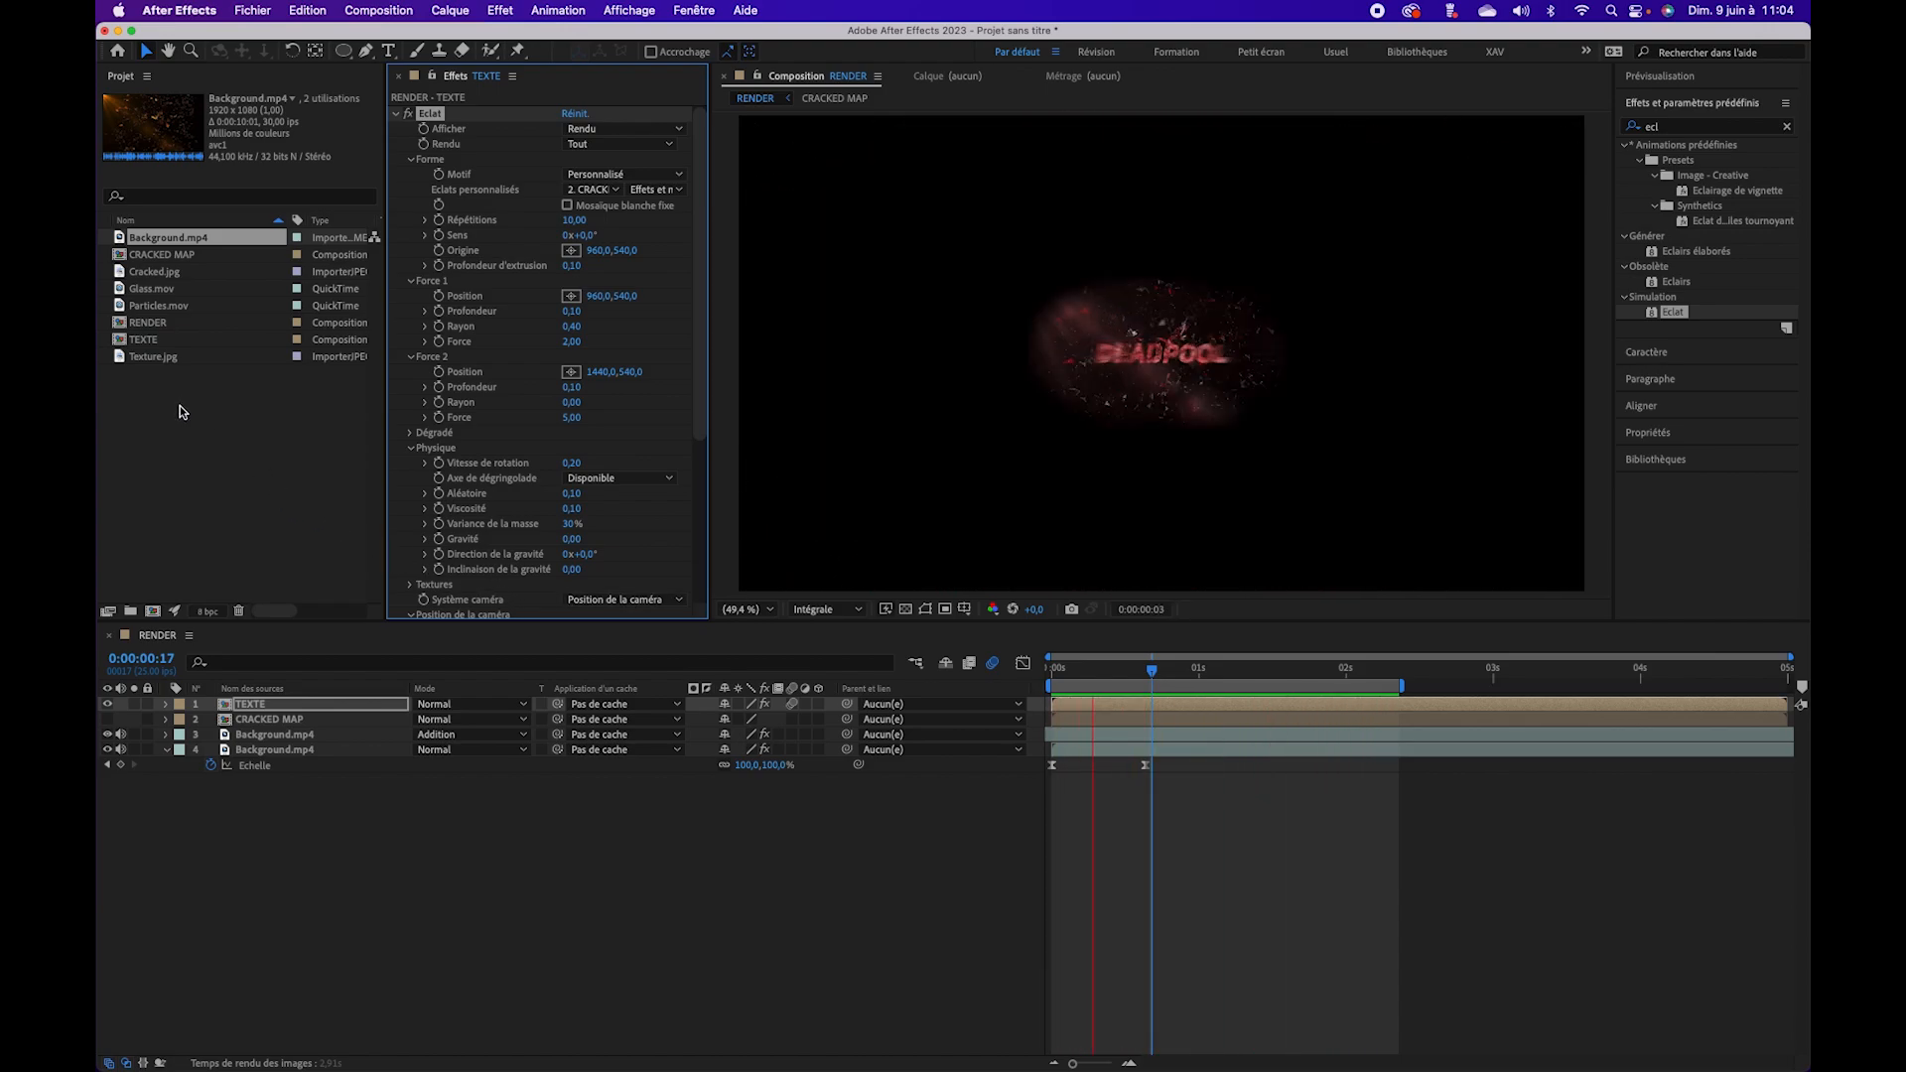
# Step: Add Glass.mov as the top layer of the RENDER composition and stop the preview
pyautogui.click(144, 289)
pyautogui.moveTo(142, 298); pyautogui.dragTo(198, 707)
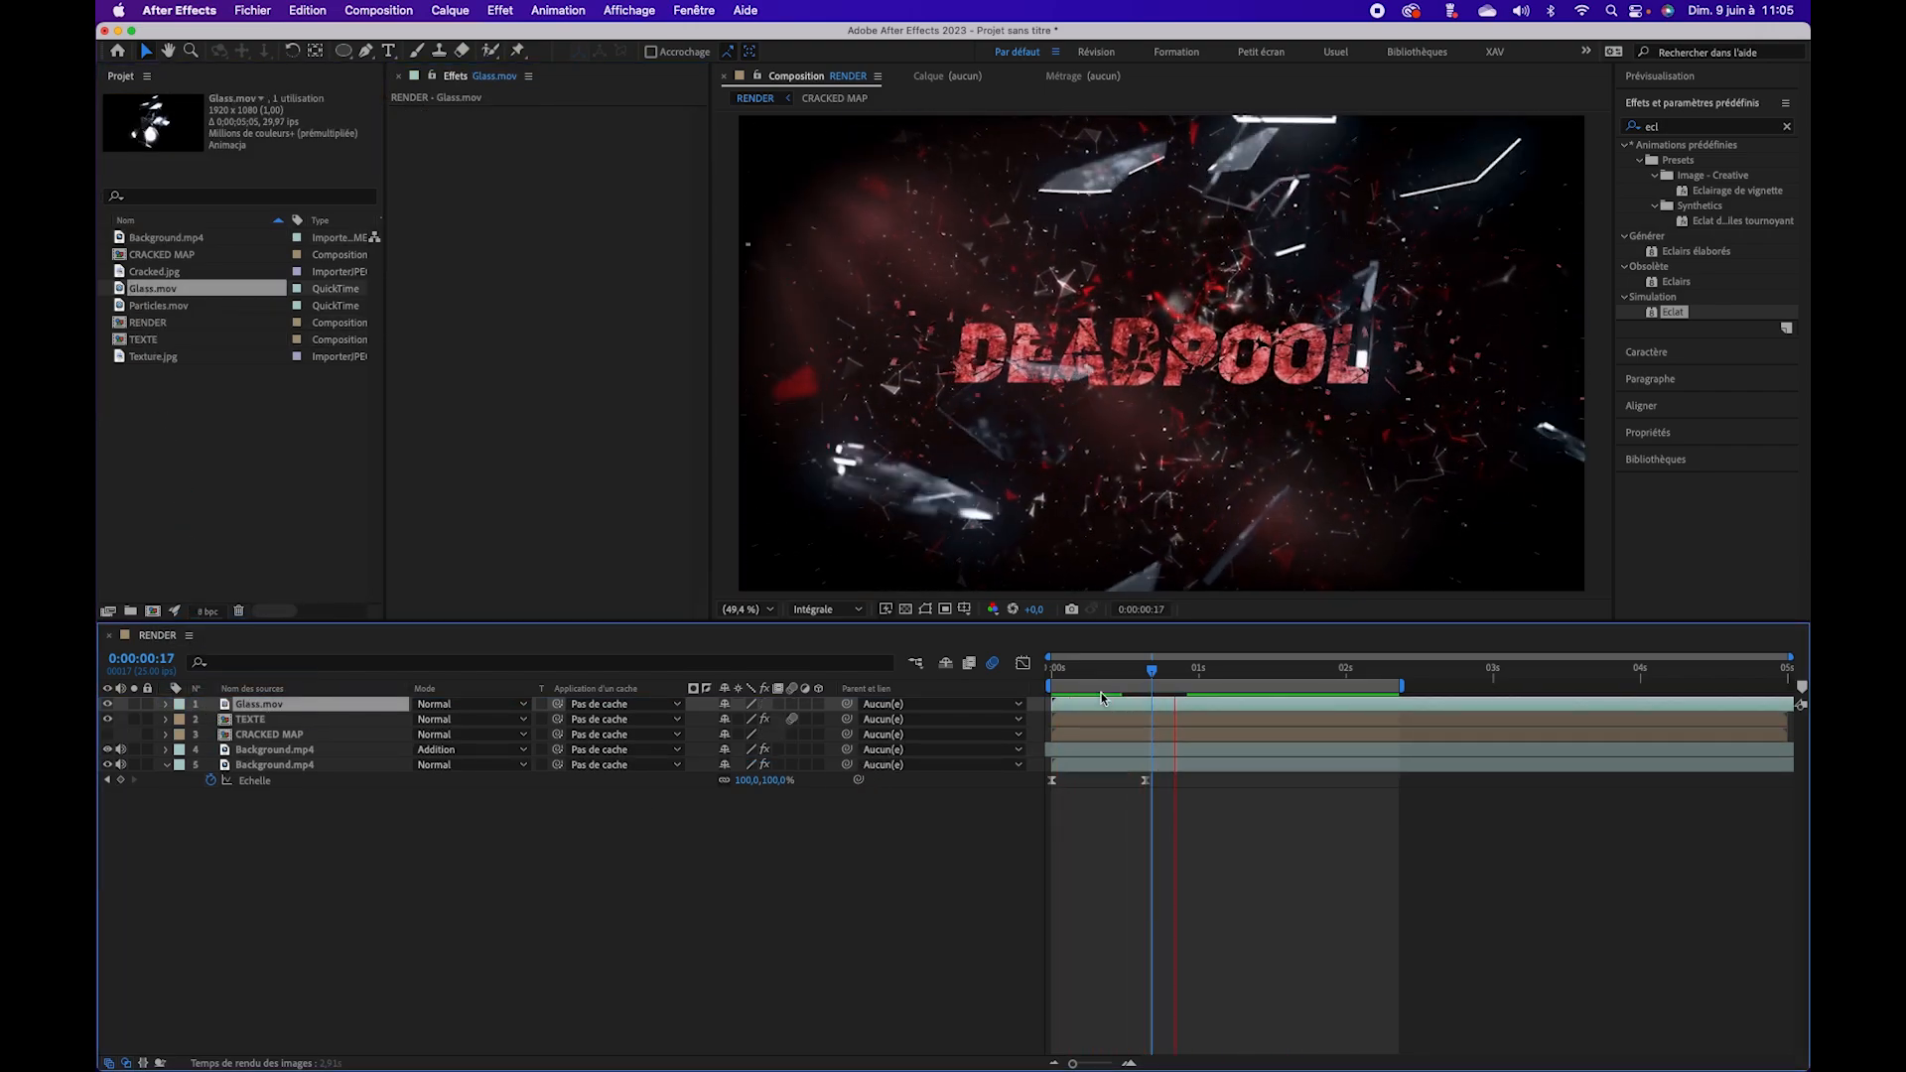
pyautogui.press('space')
# Step: Add scale keyframes to the Glass.mov layer at 0:00:00:00 and 0:00:00:16, both at 100%
pyautogui.moveTo(1110, 675); pyautogui.dragTo(1051, 680)
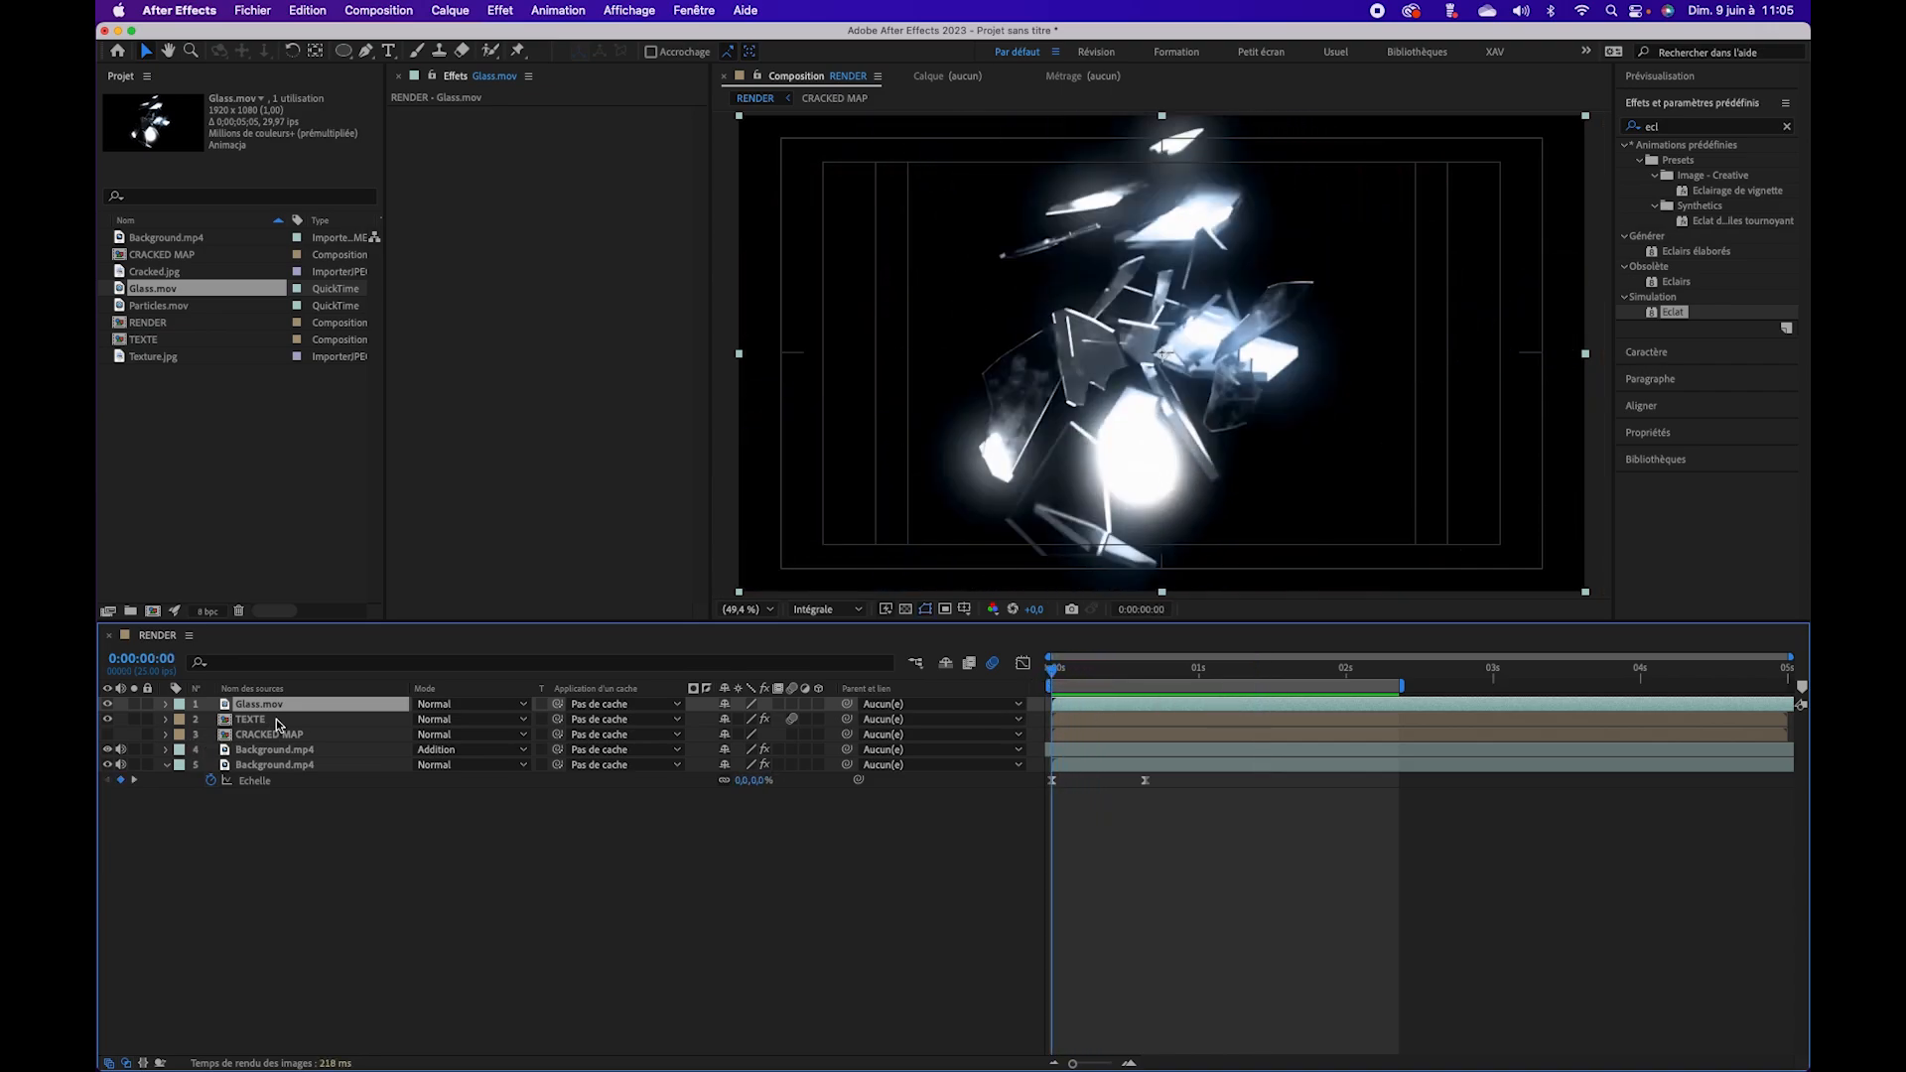
pyautogui.press('s')
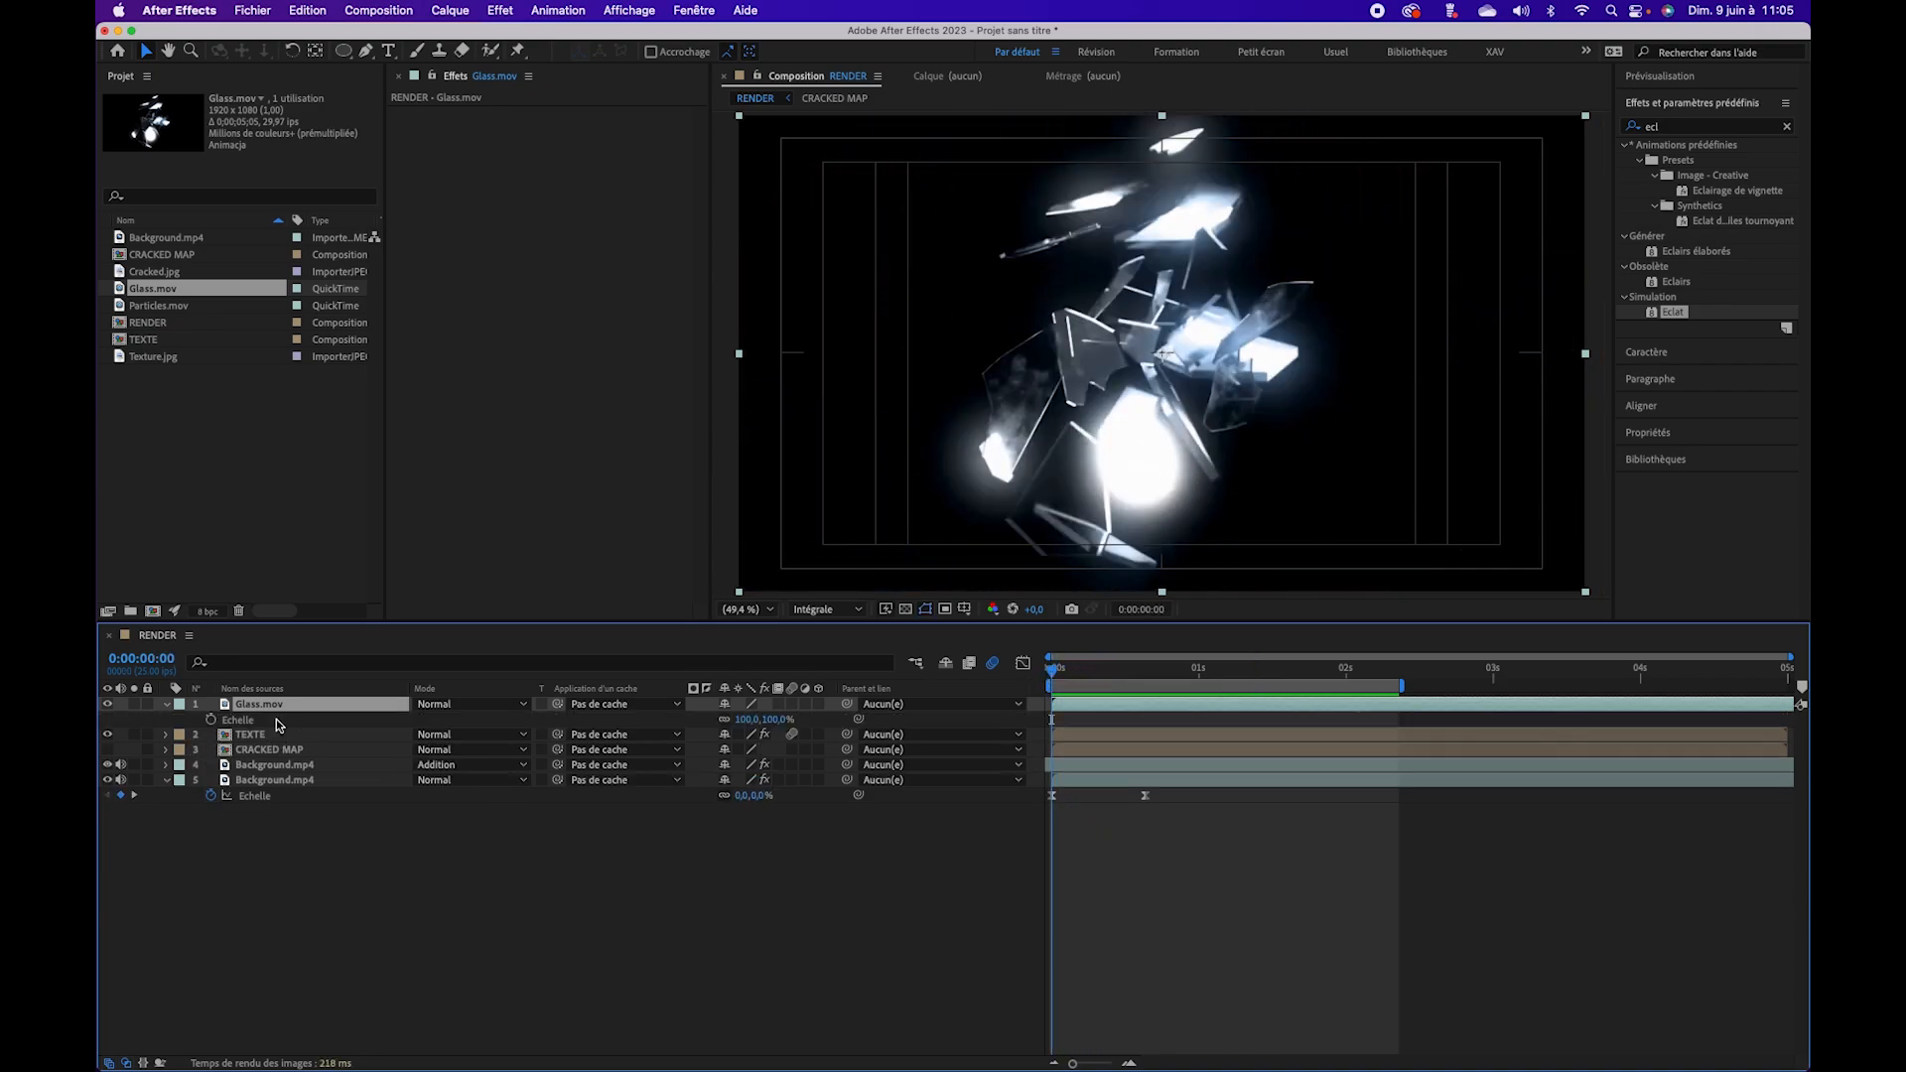
pyautogui.click(210, 719)
pyautogui.moveTo(1054, 673); pyautogui.dragTo(1146, 679)
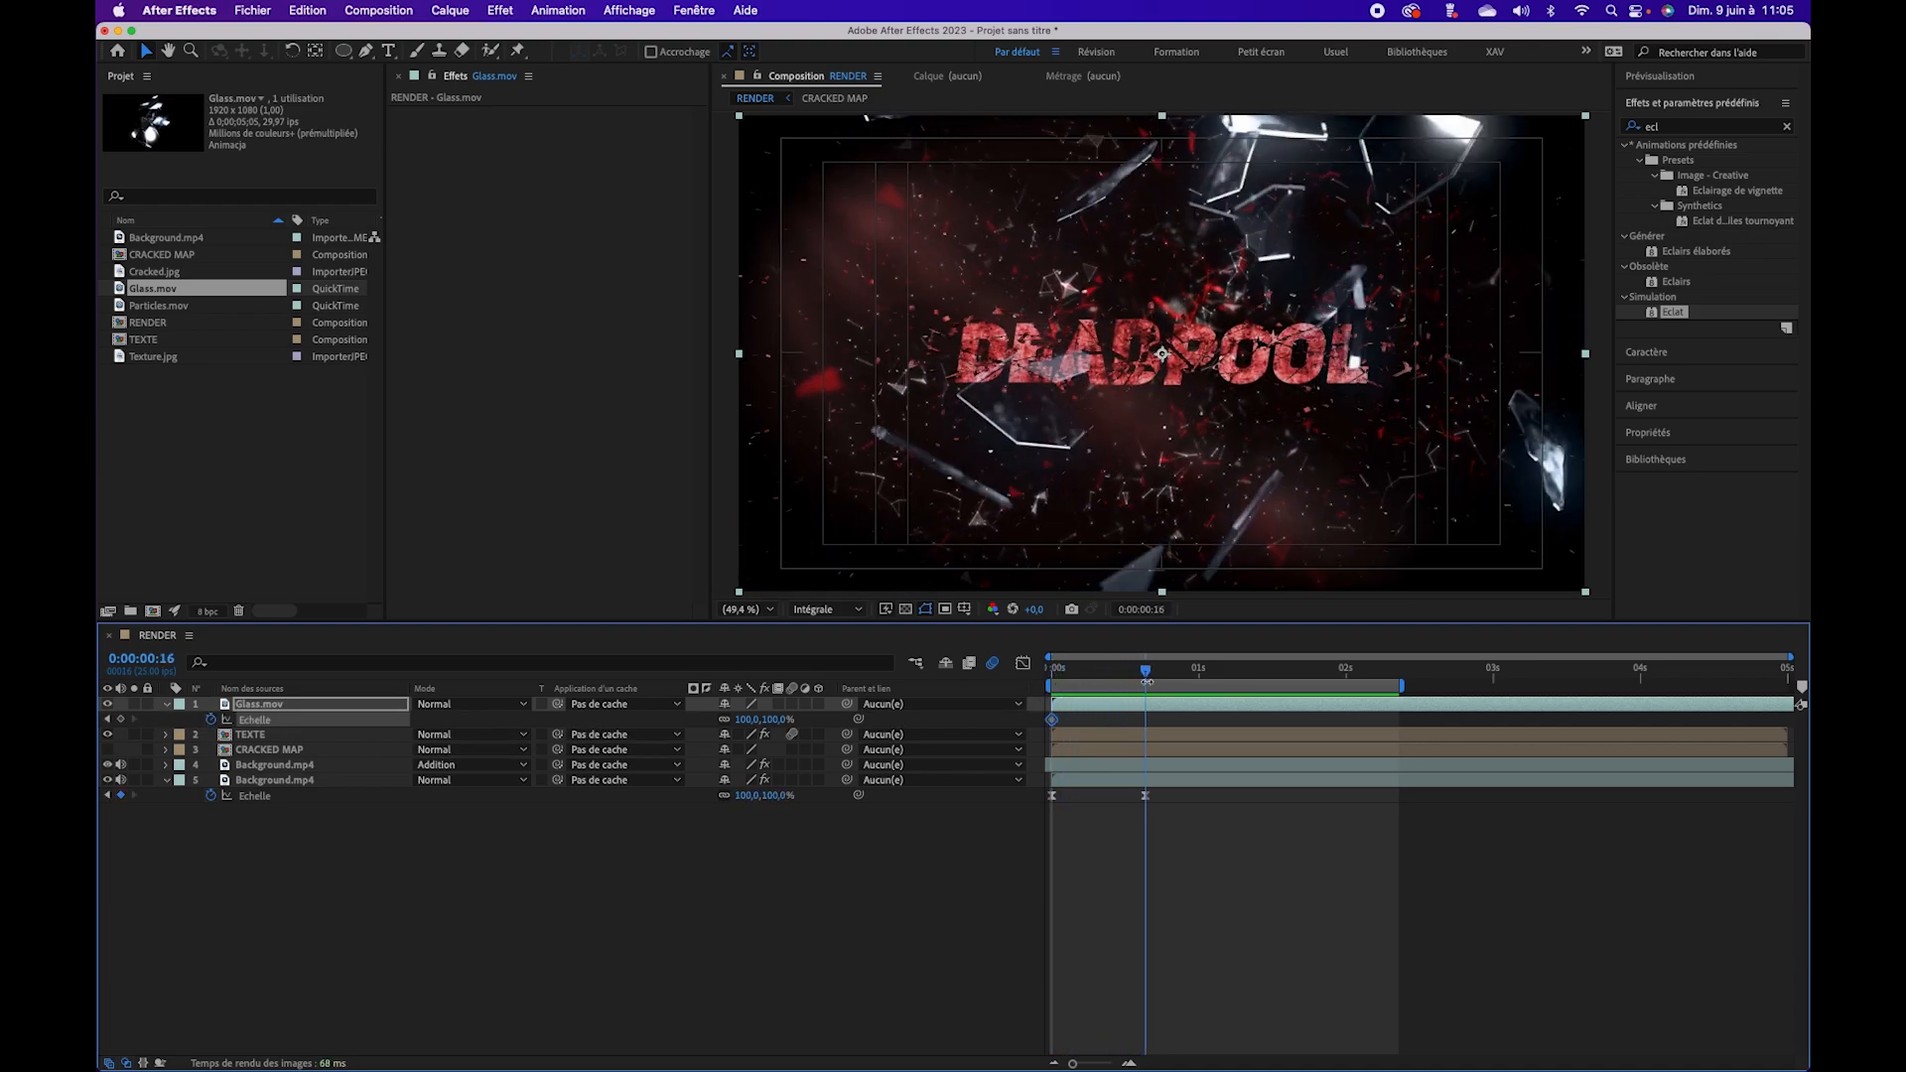
pyautogui.click(121, 718)
# Step: Set the Glass.mov layer's first scale keyframe to 0% and preview the growing glass
pyautogui.click(107, 719)
pyautogui.click(745, 720)
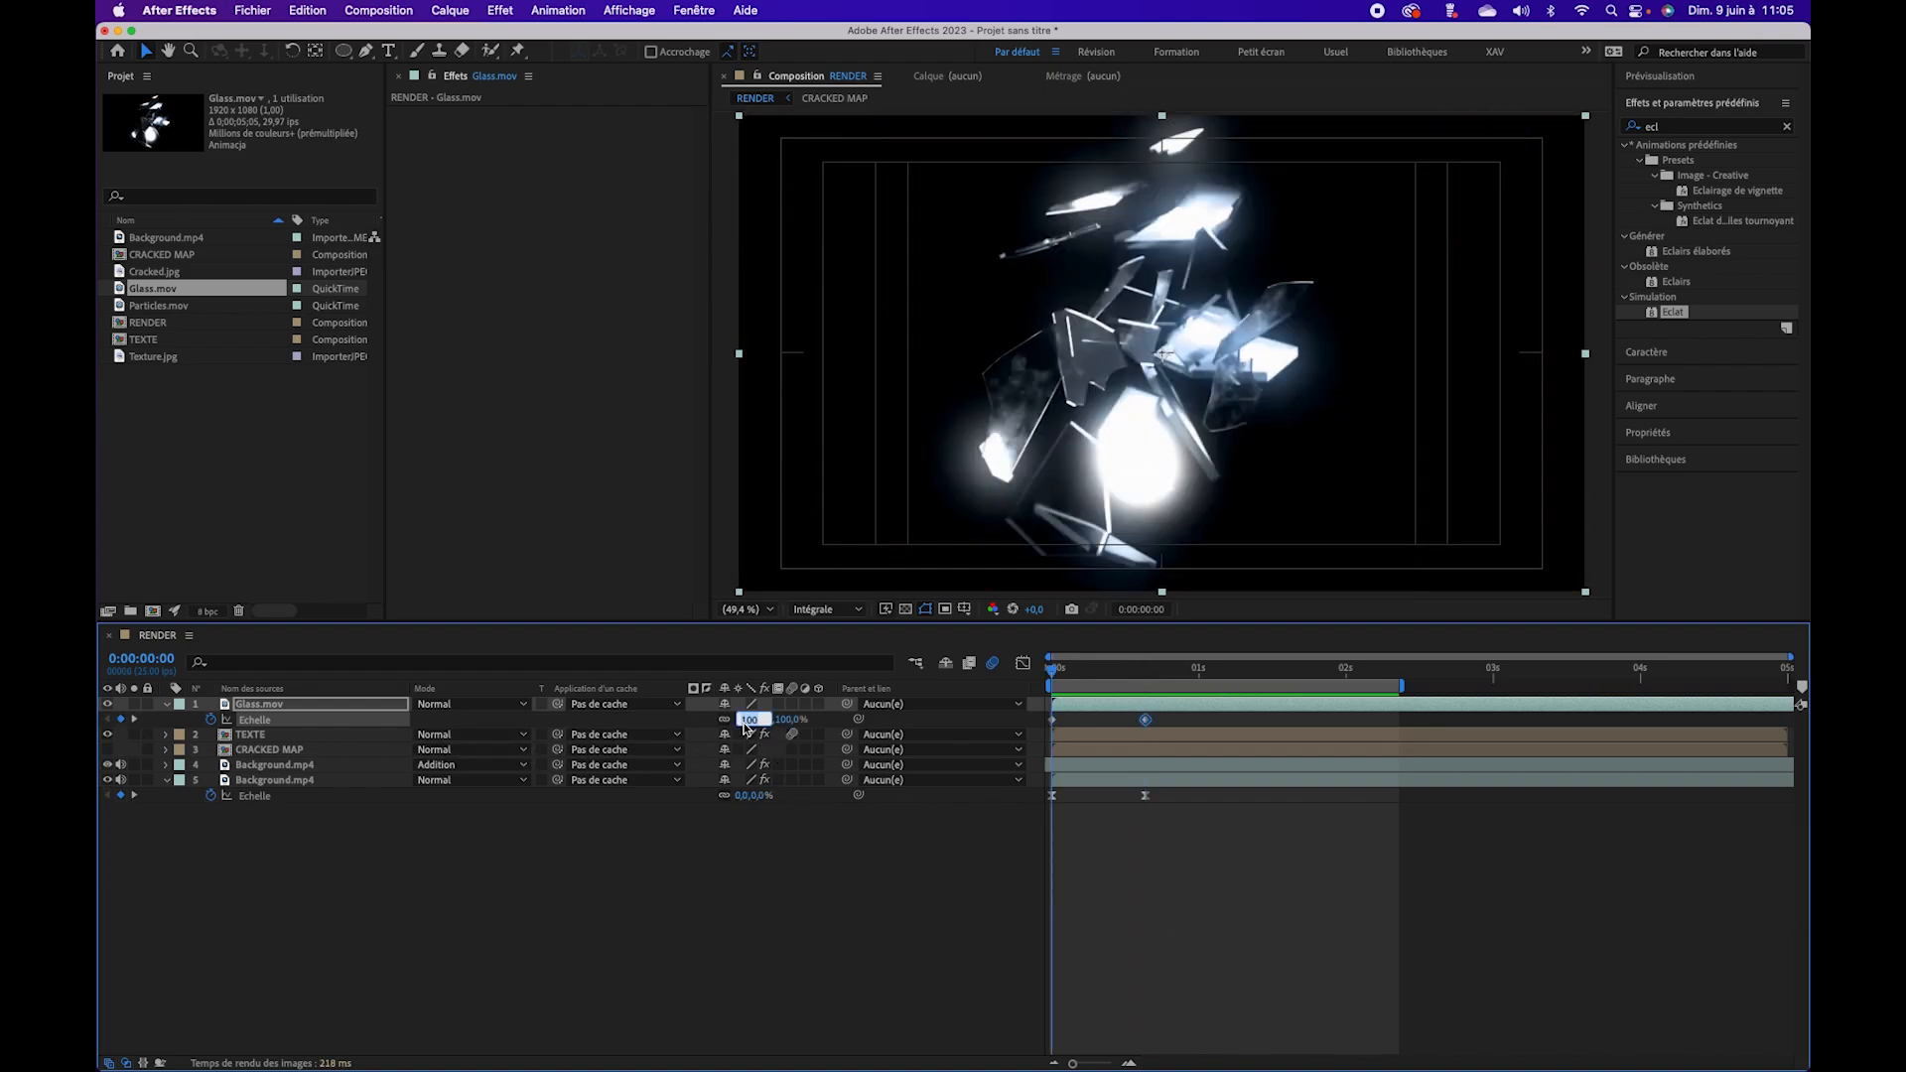
pyautogui.write('0')
pyautogui.press('Return')
pyautogui.moveTo(1058, 671); pyautogui.dragTo(956, 690)
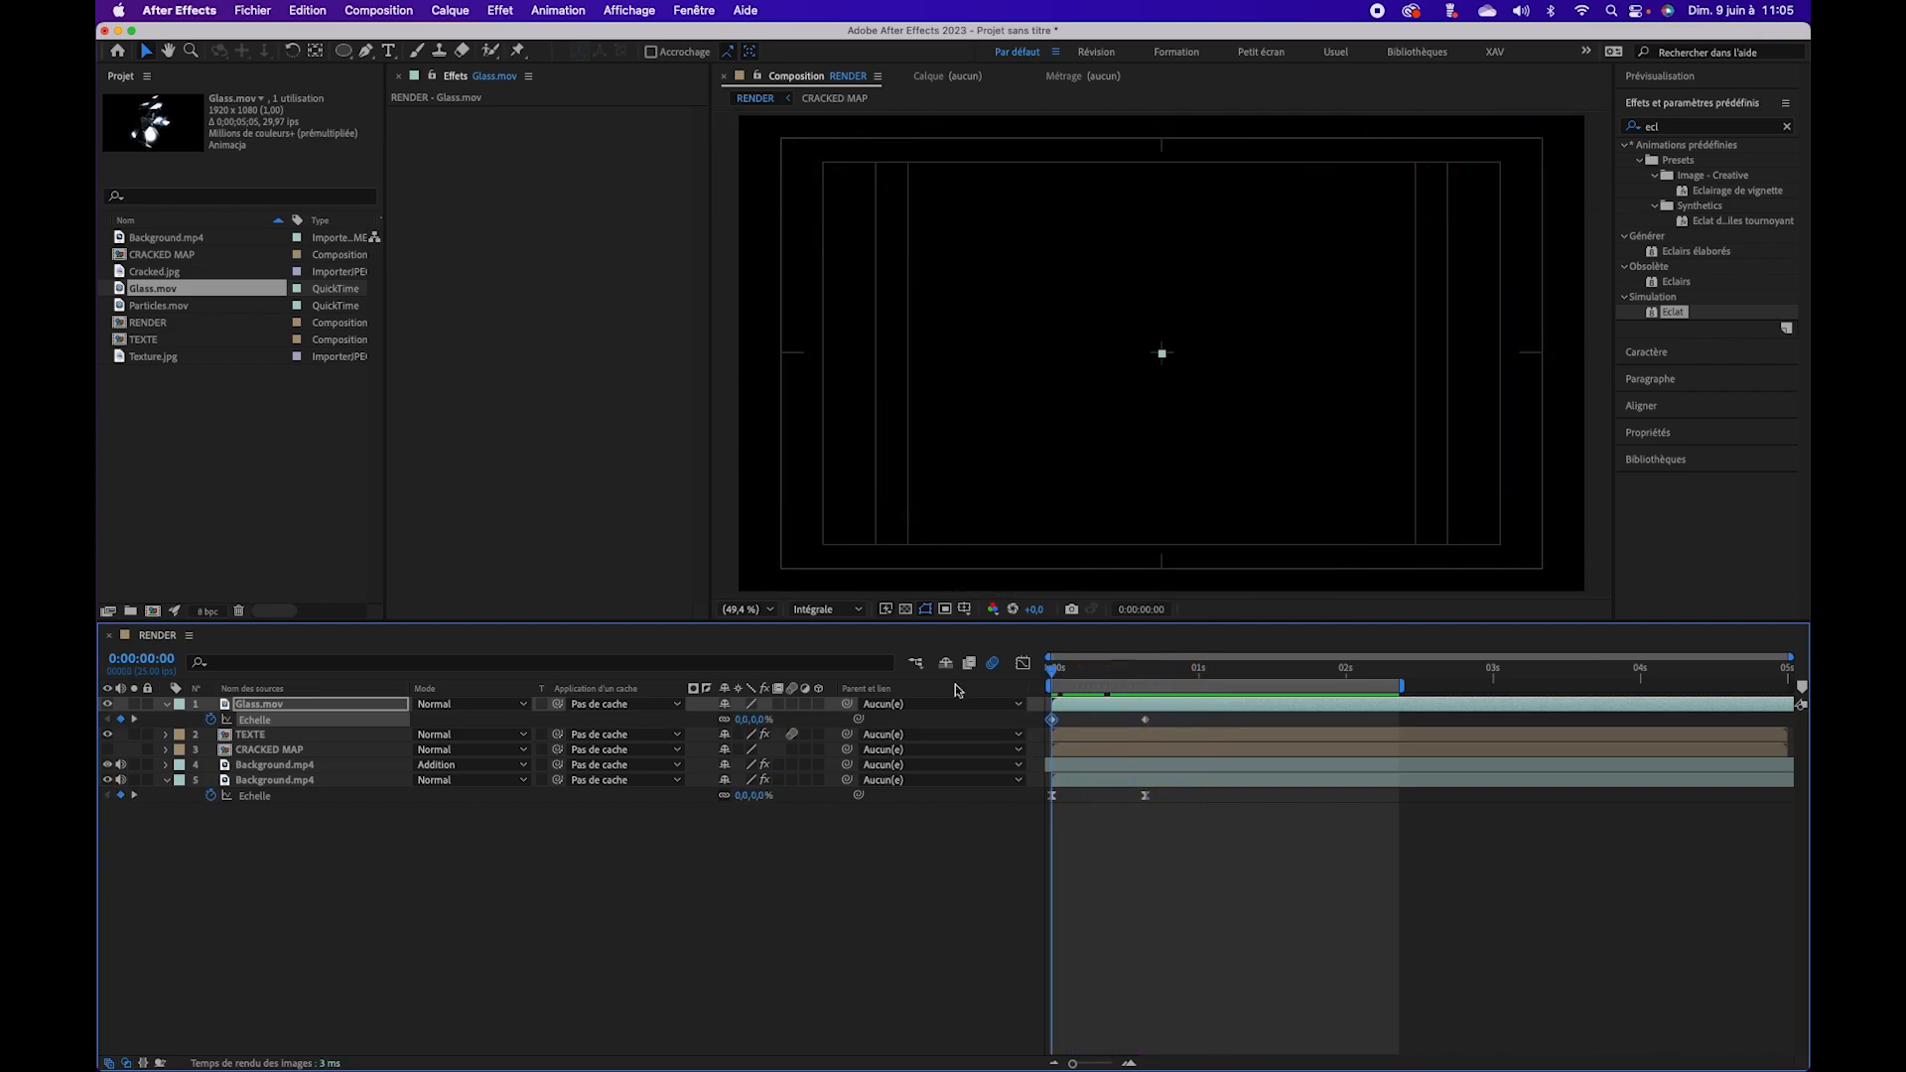
pyautogui.press('space')
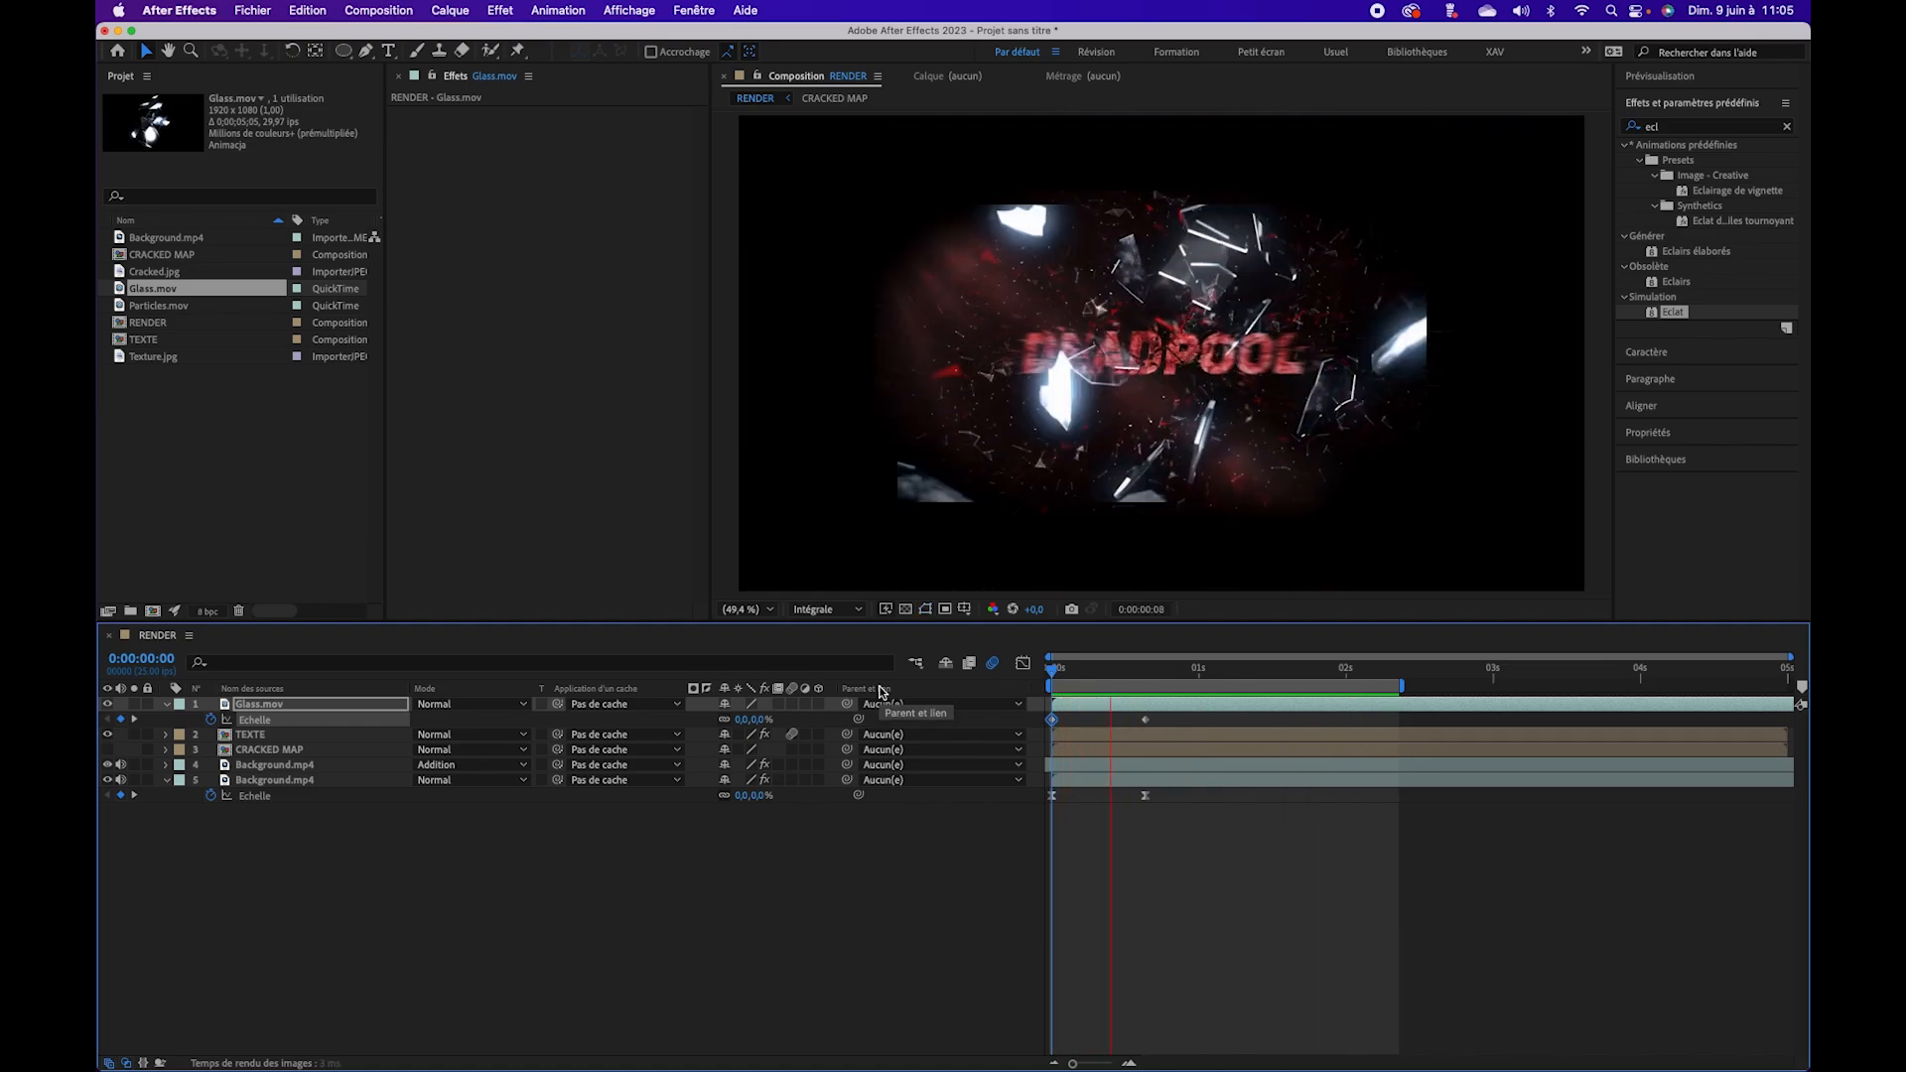
pyautogui.press('space')
# Step: Apply the Ombre portée effect to the Glass.mov layer and set its opacity to 93%
pyautogui.moveTo(1061, 673); pyautogui.dragTo(1128, 673)
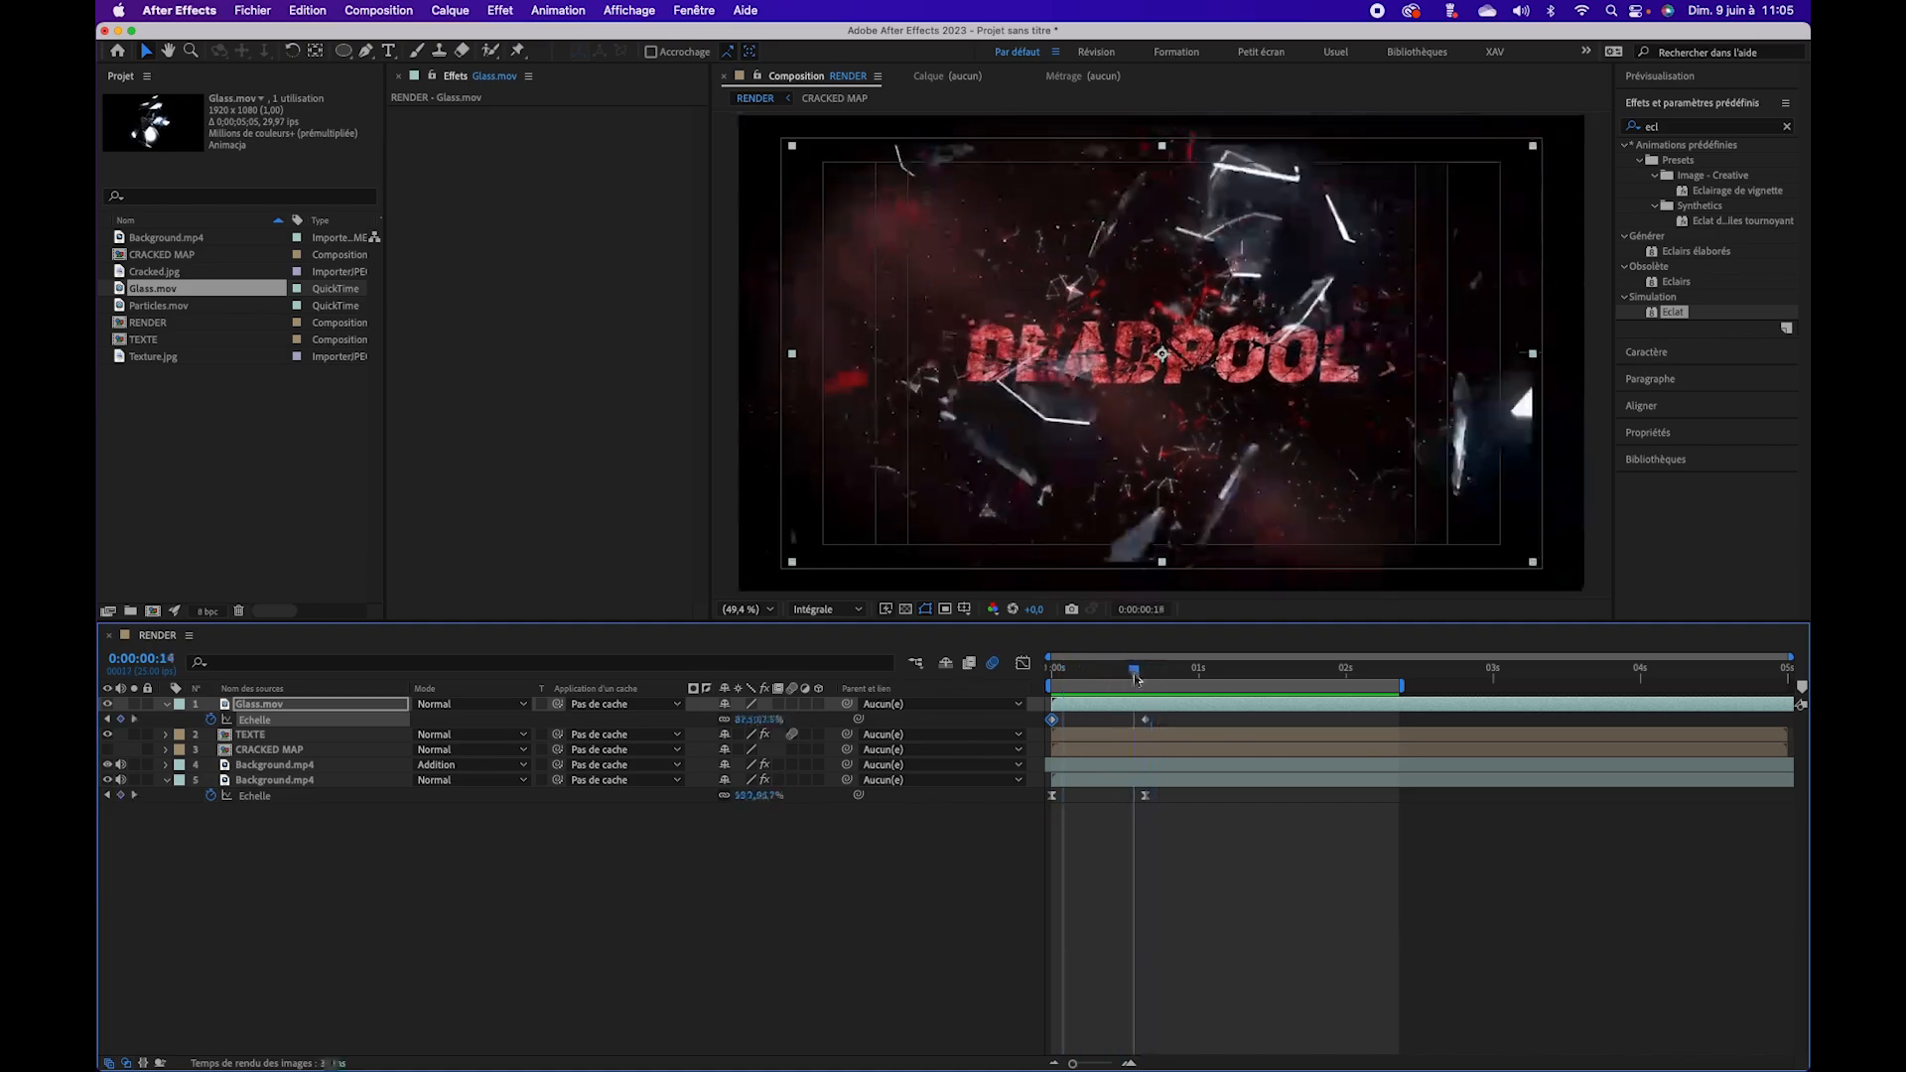
pyautogui.click(319, 718)
pyautogui.click(318, 707)
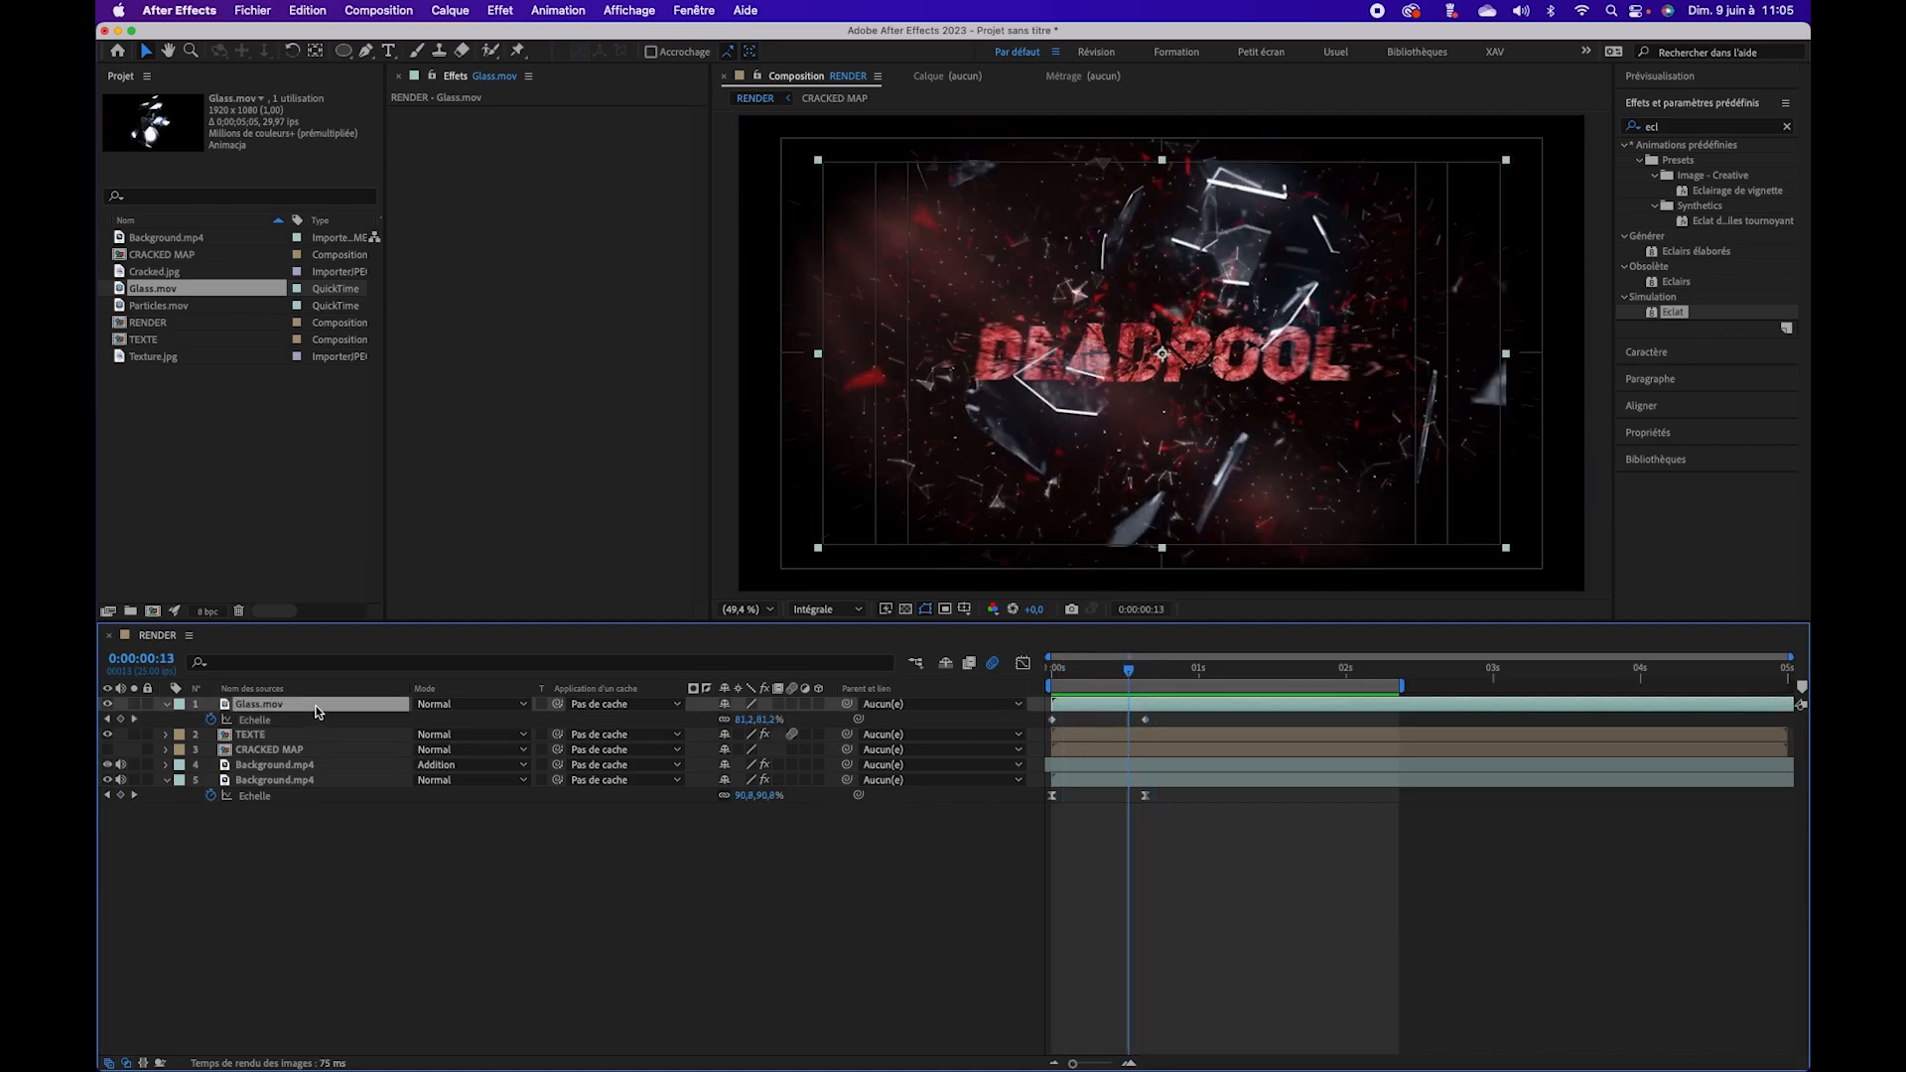
pyautogui.click(1787, 127)
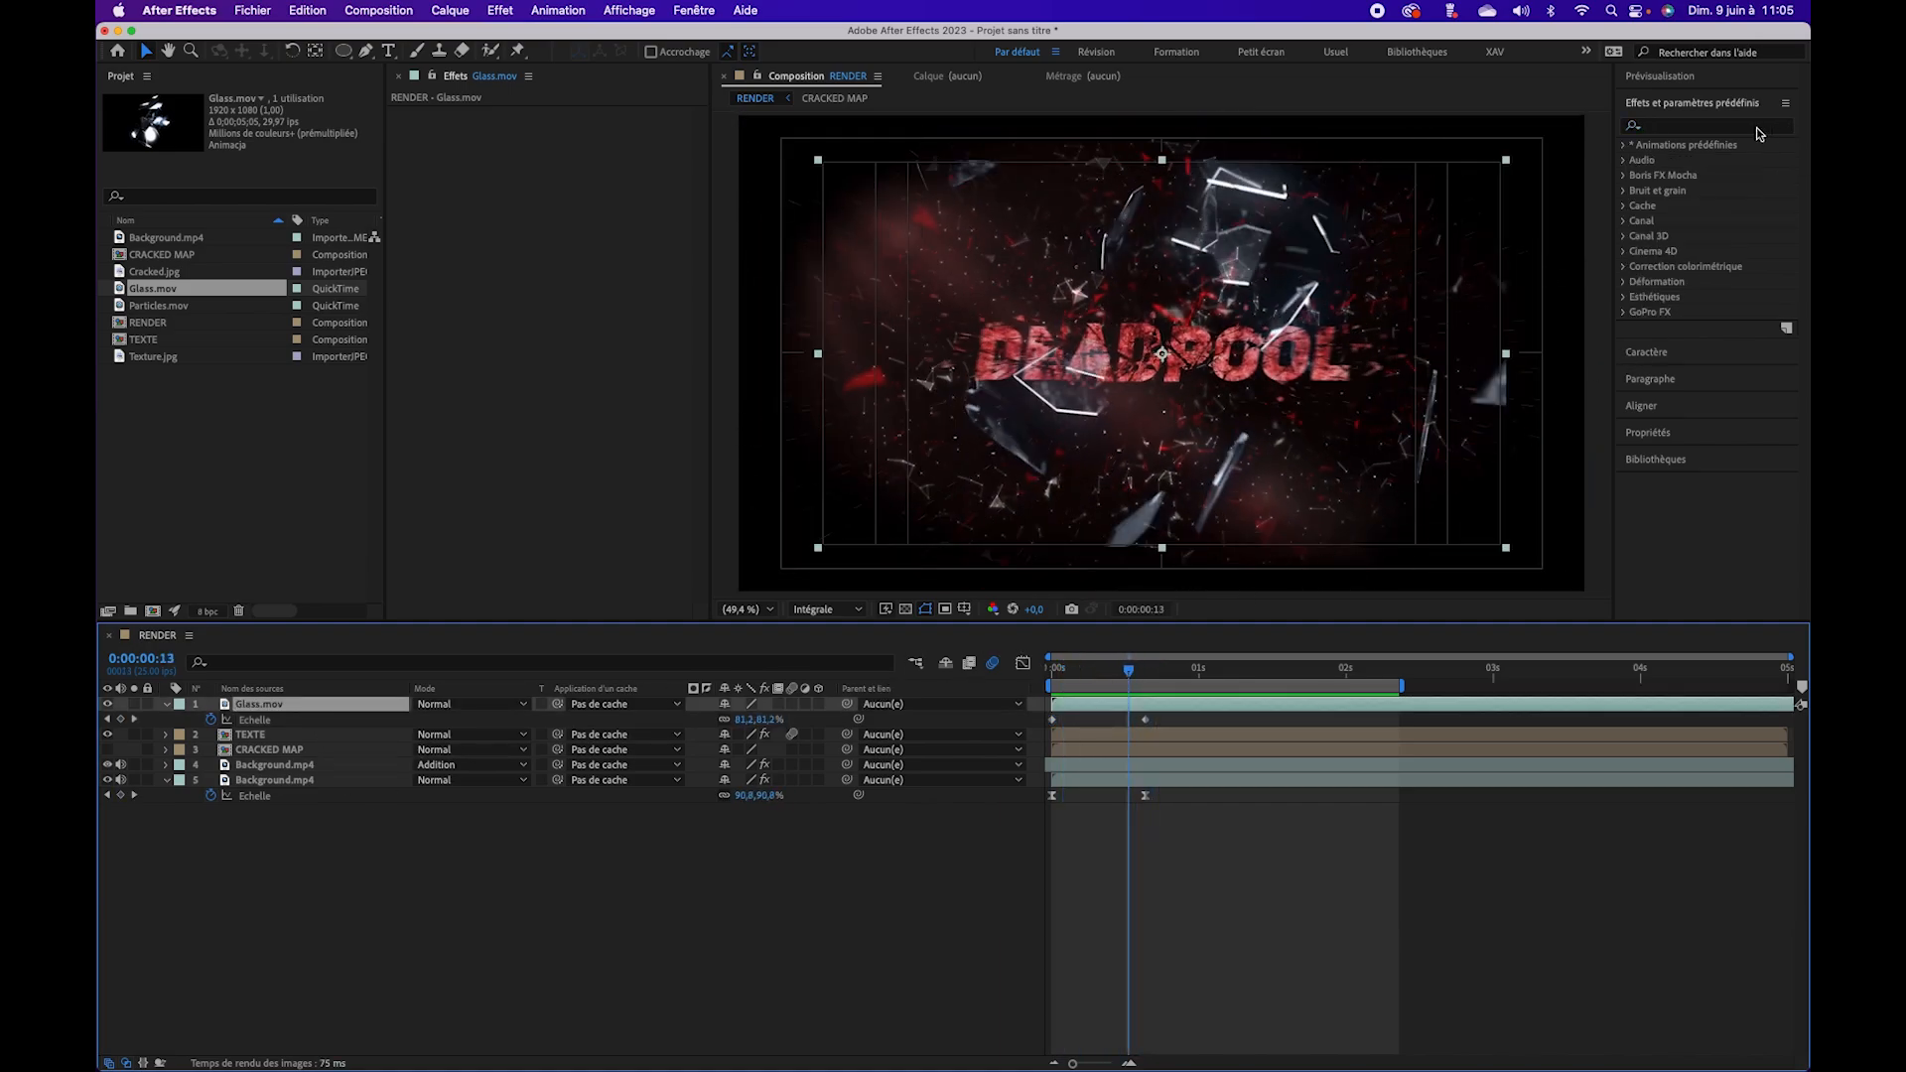
pyautogui.write('om')
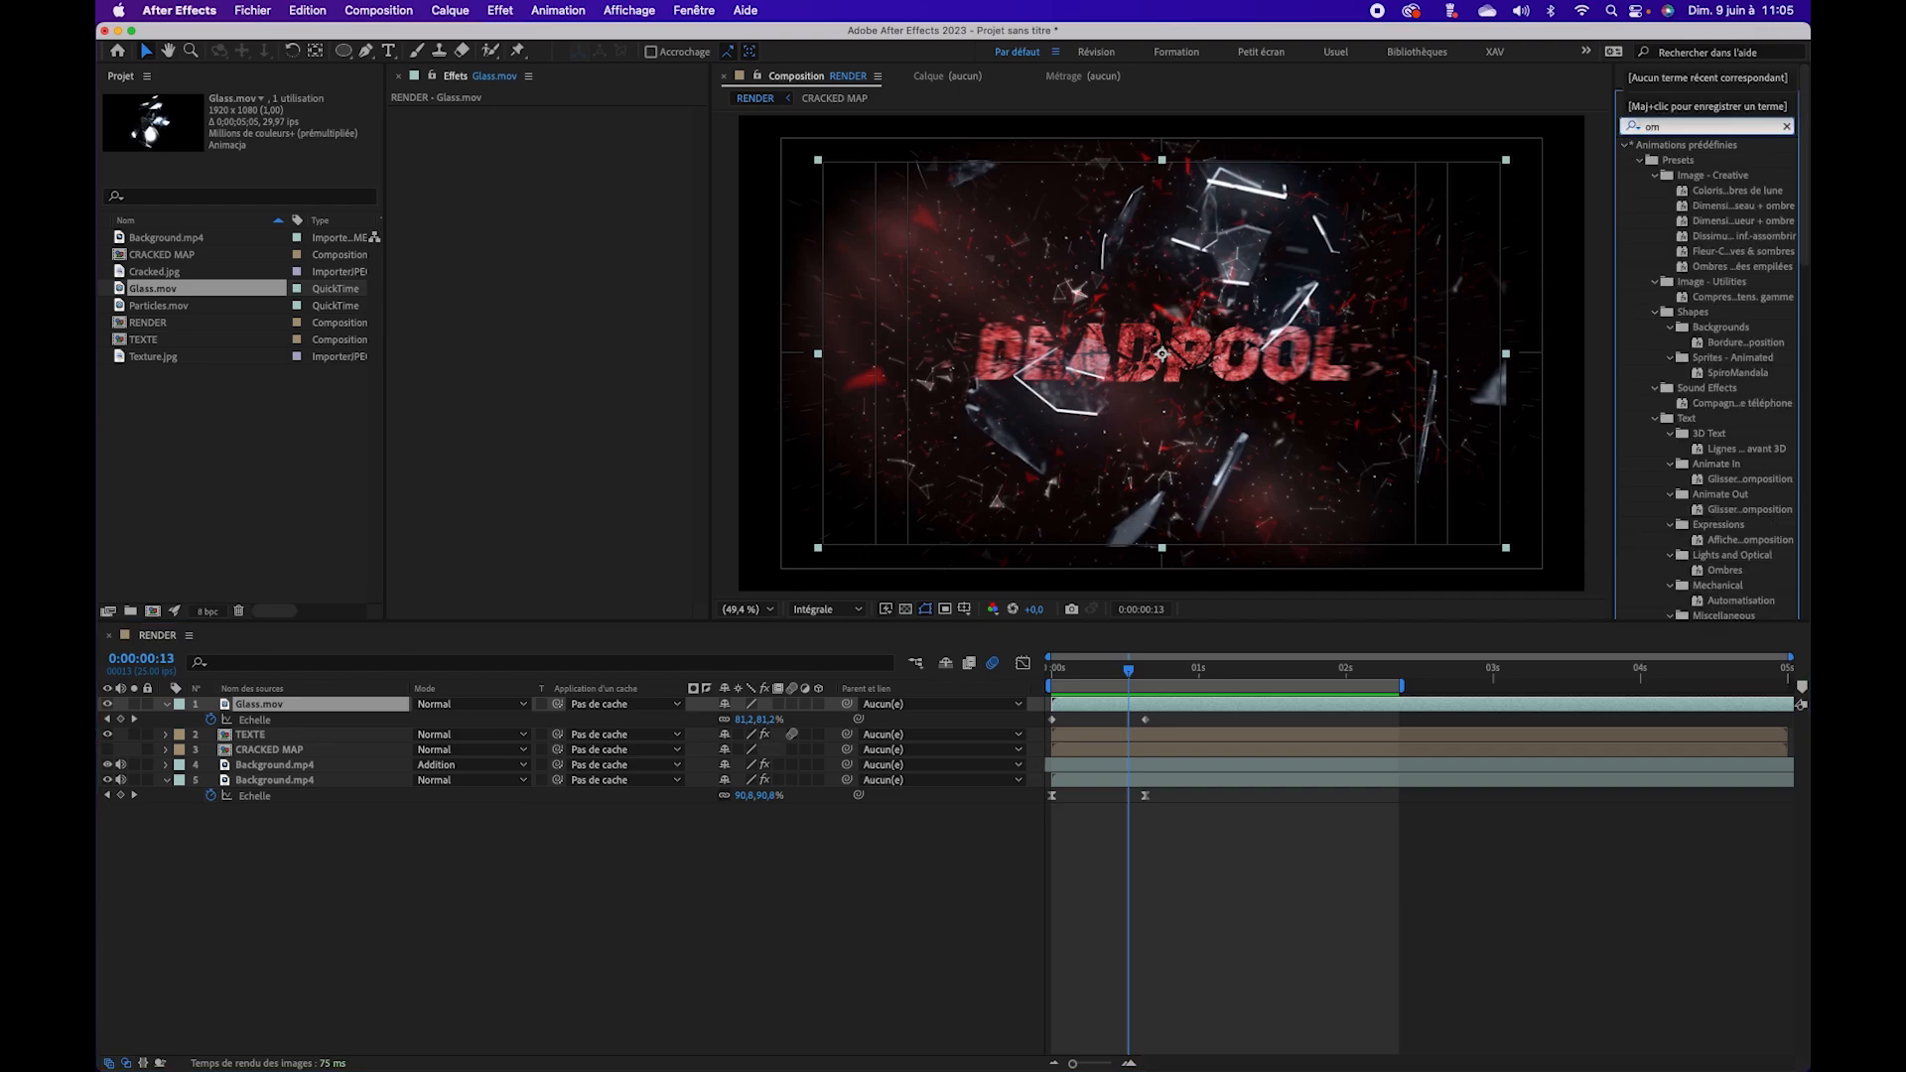
pyautogui.write('b')
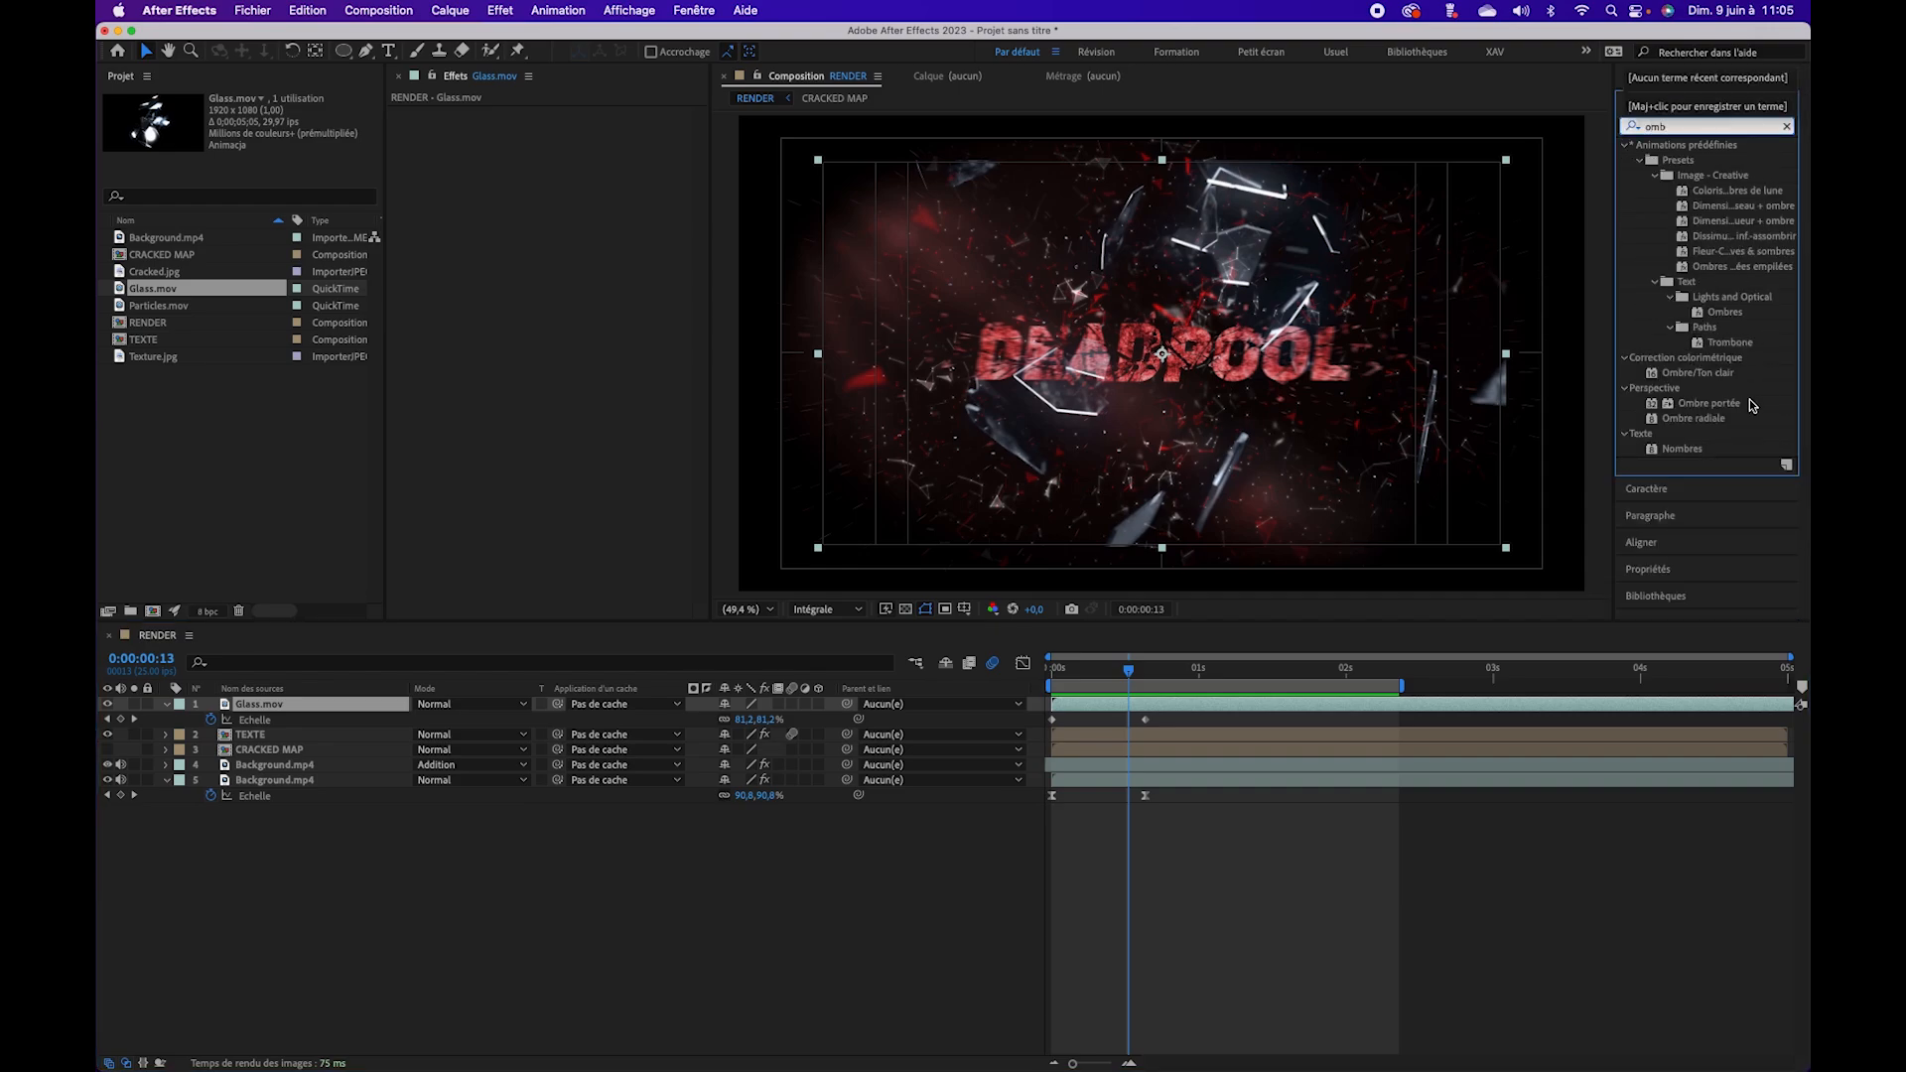
pyautogui.doubleClick(1707, 407)
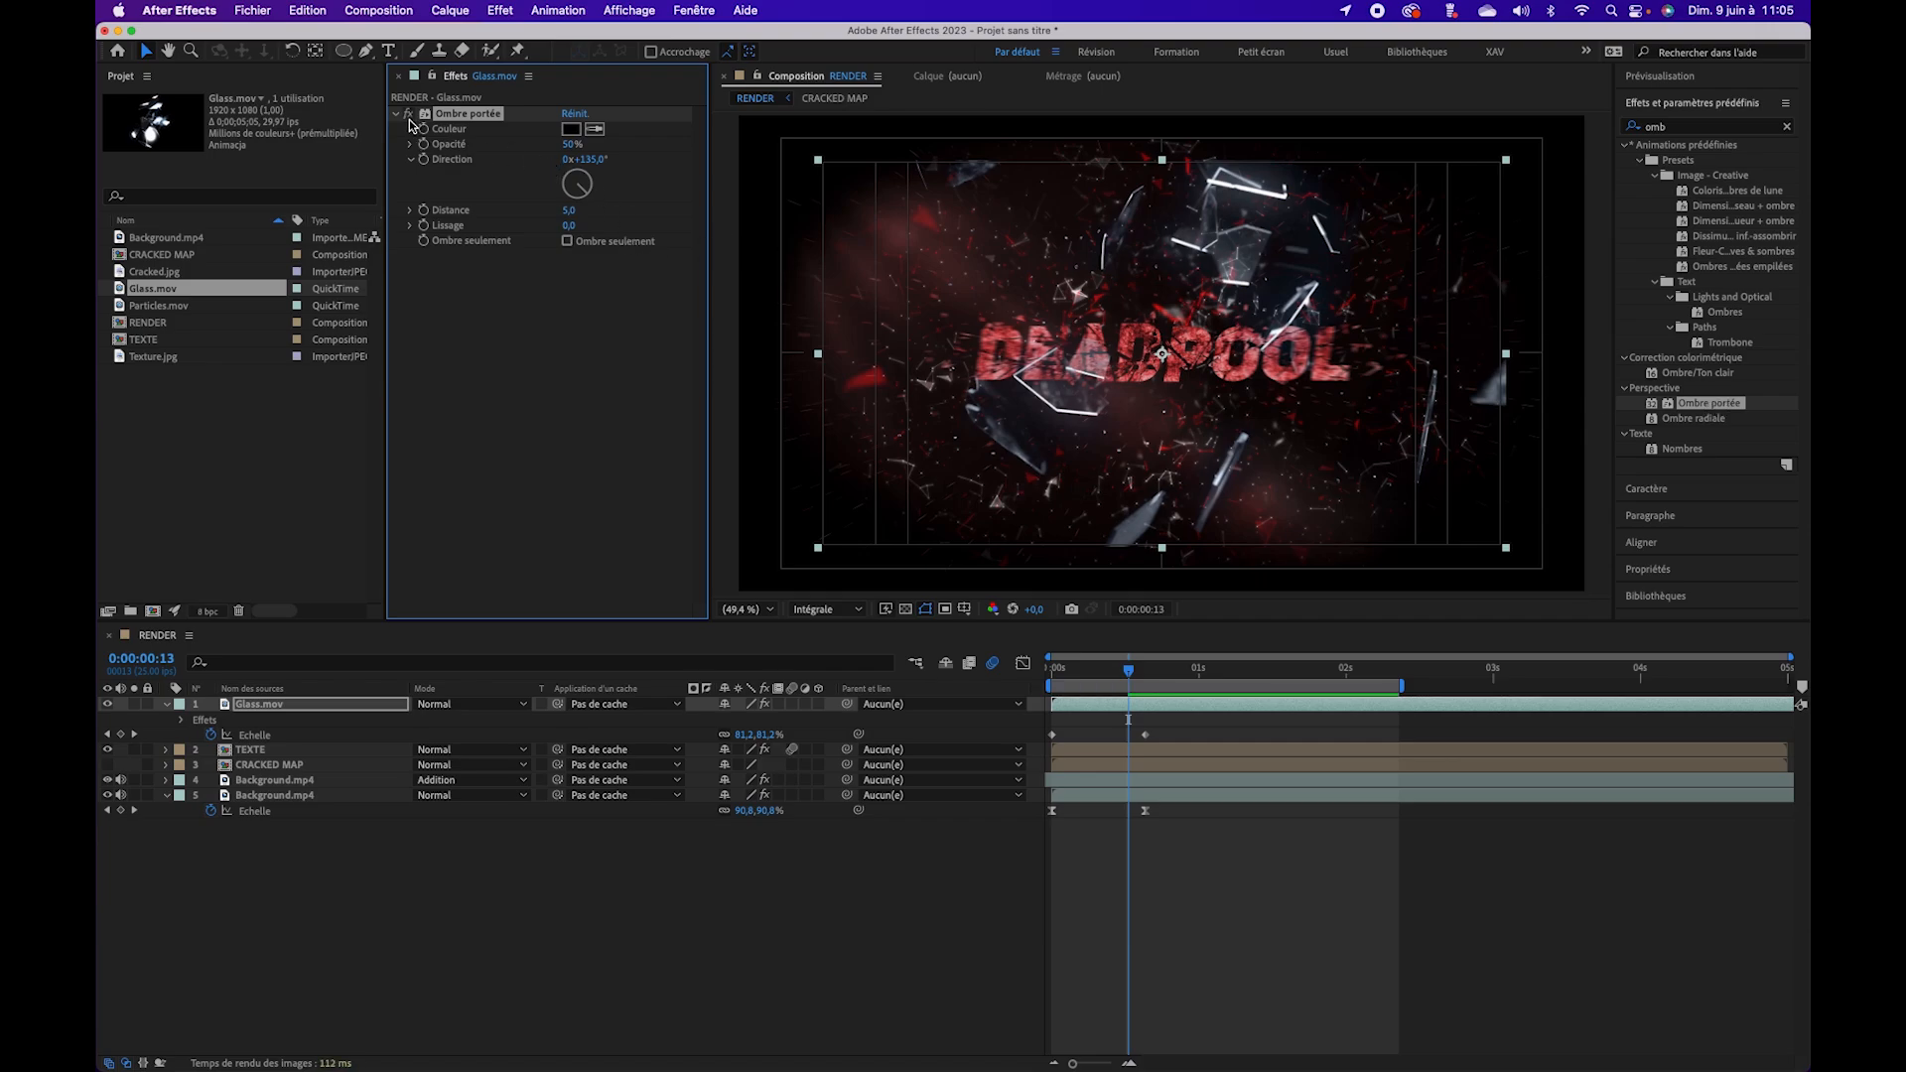
pyautogui.moveTo(573, 151); pyautogui.dragTo(662, 147)
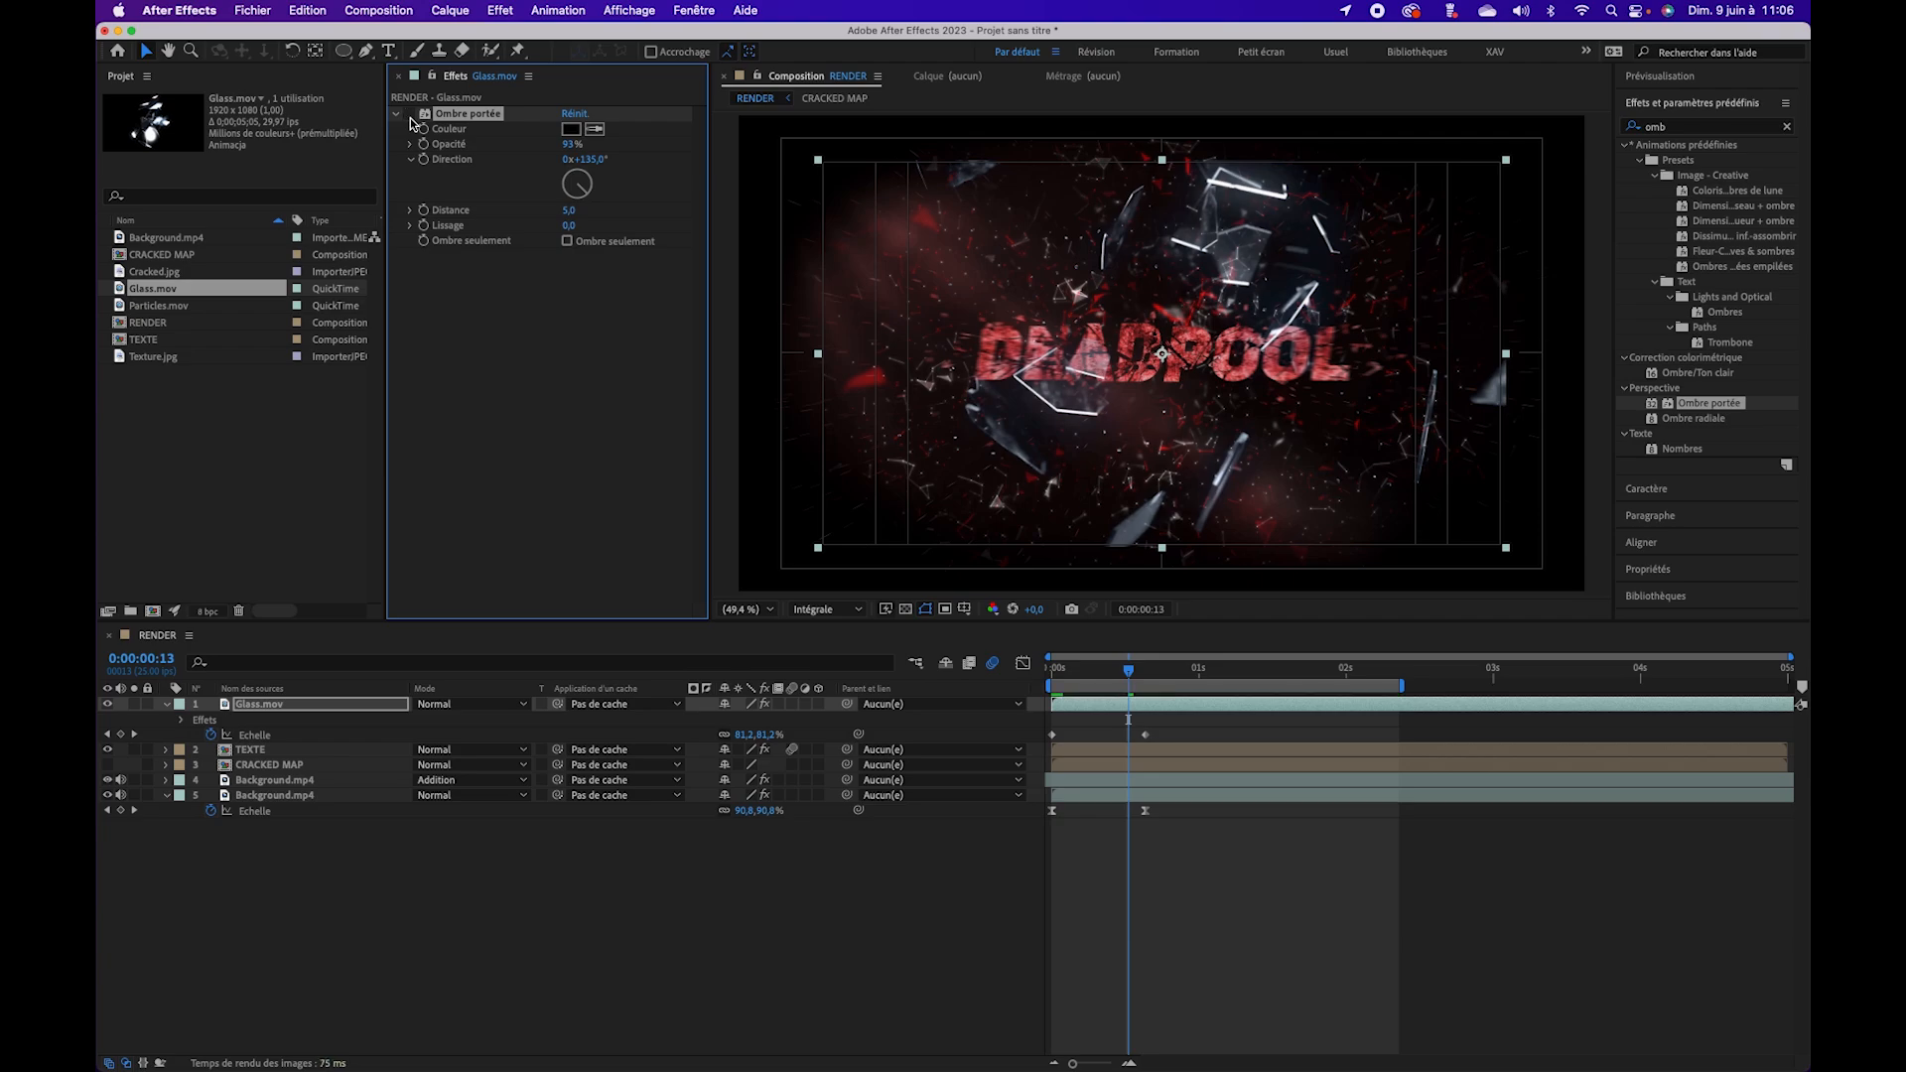
pyautogui.click(553, 364)
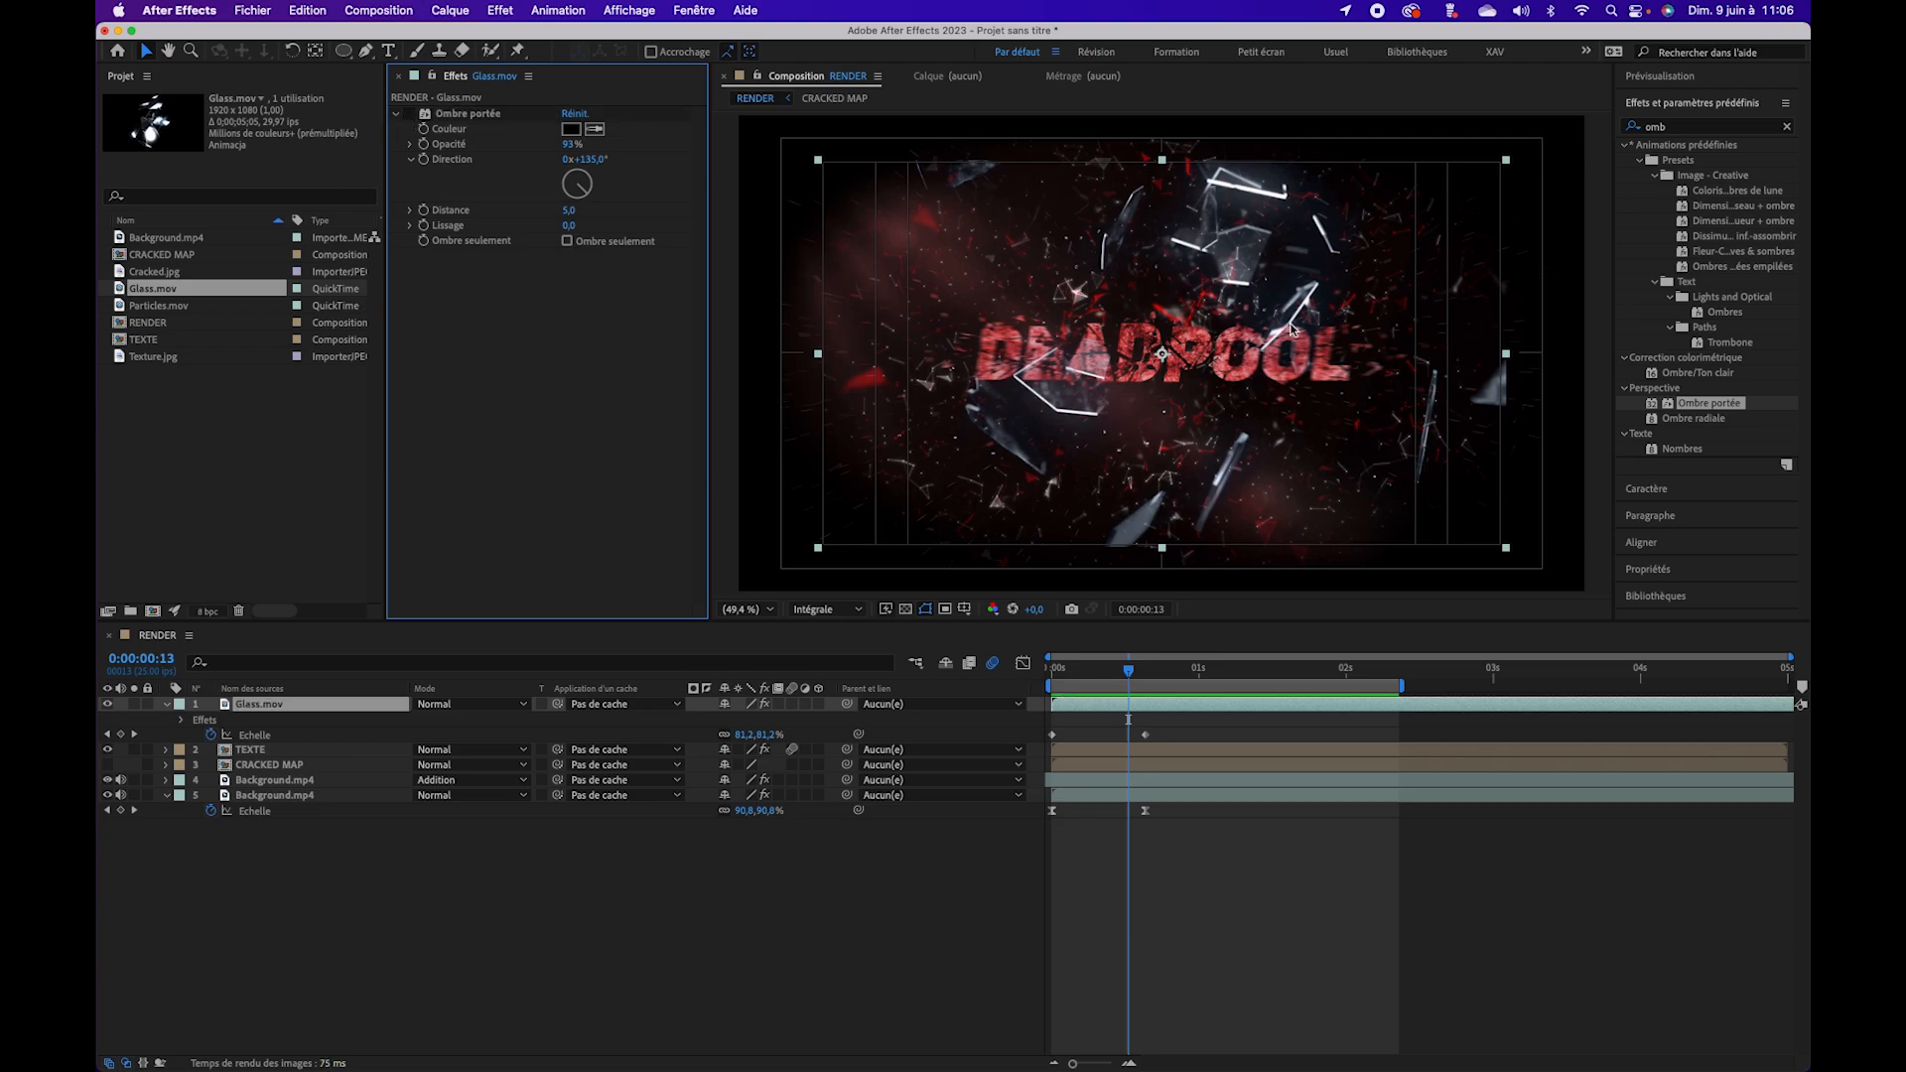
# Step: Search the effects for "lueur" and apply Lueur diffuse to the Glass.mov layer
pyautogui.click(1788, 128)
pyautogui.write('lueur')
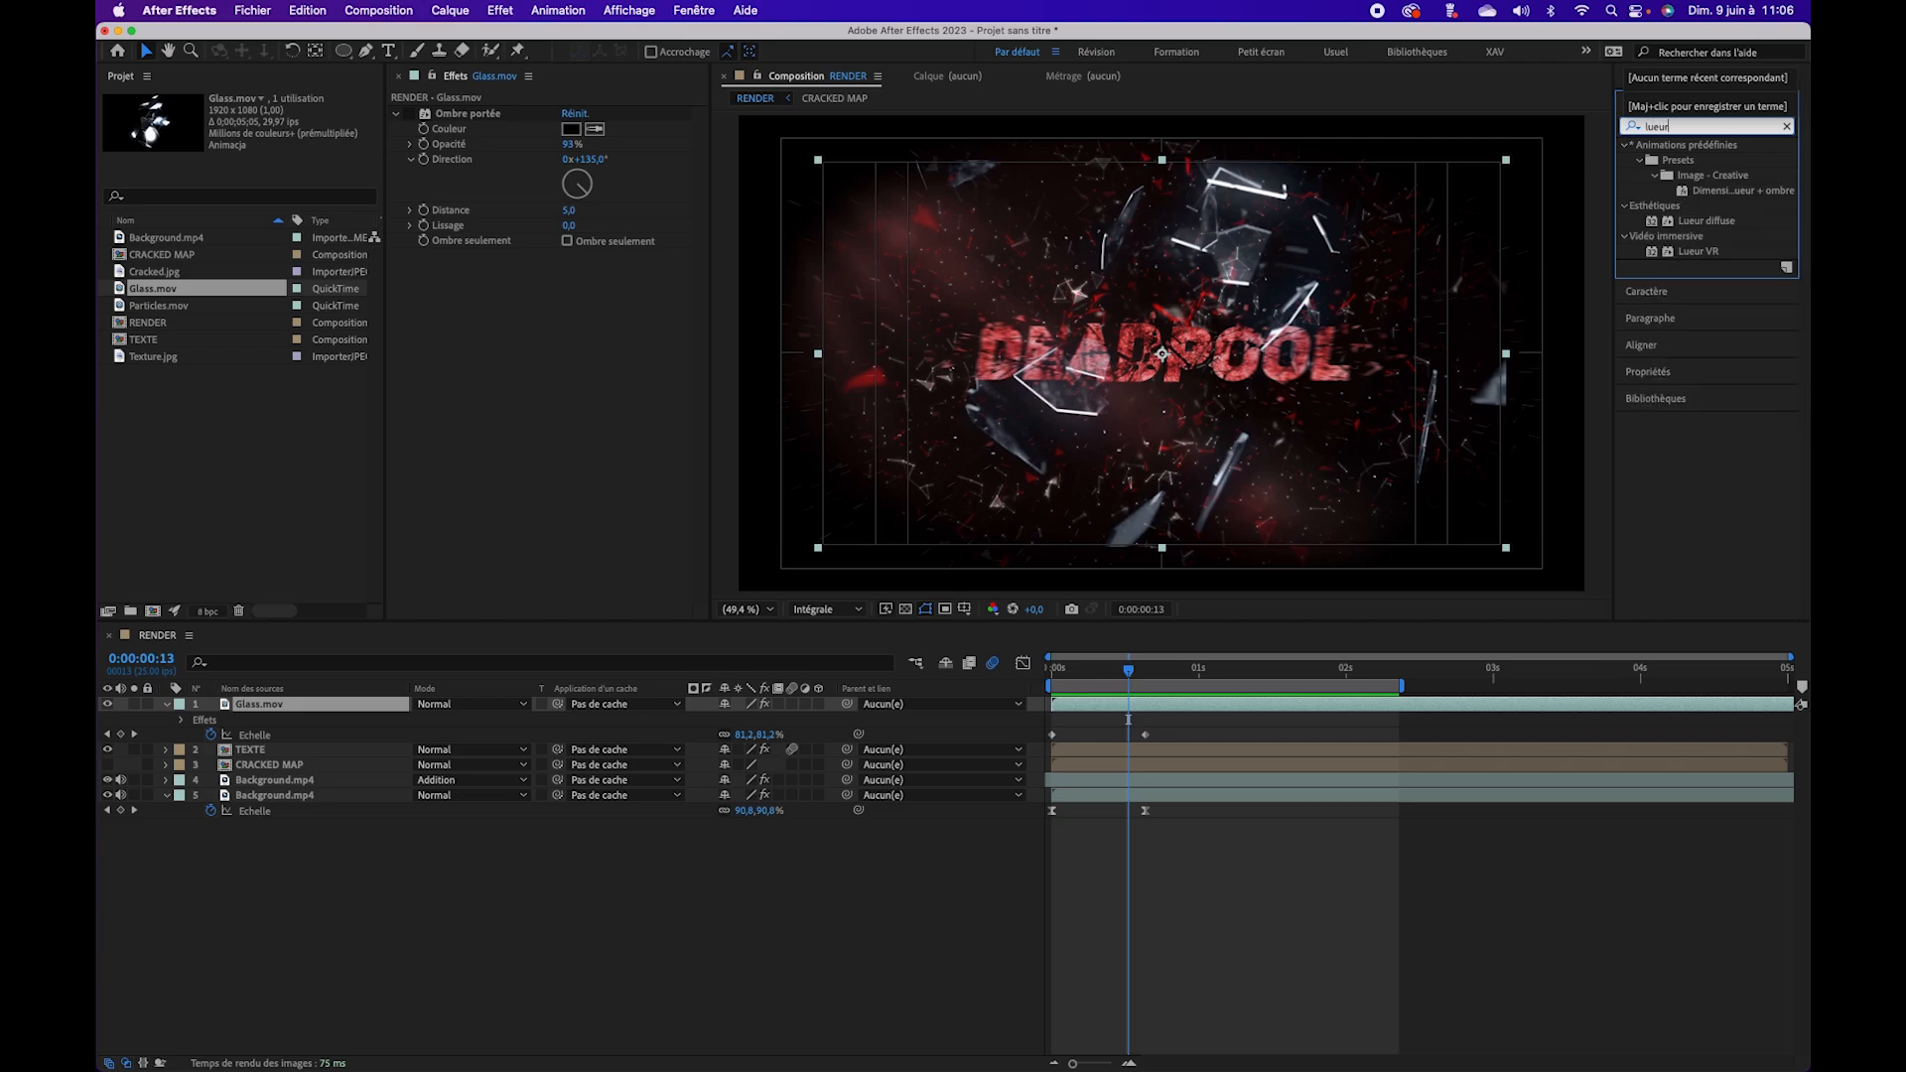
pyautogui.doubleClick(1706, 220)
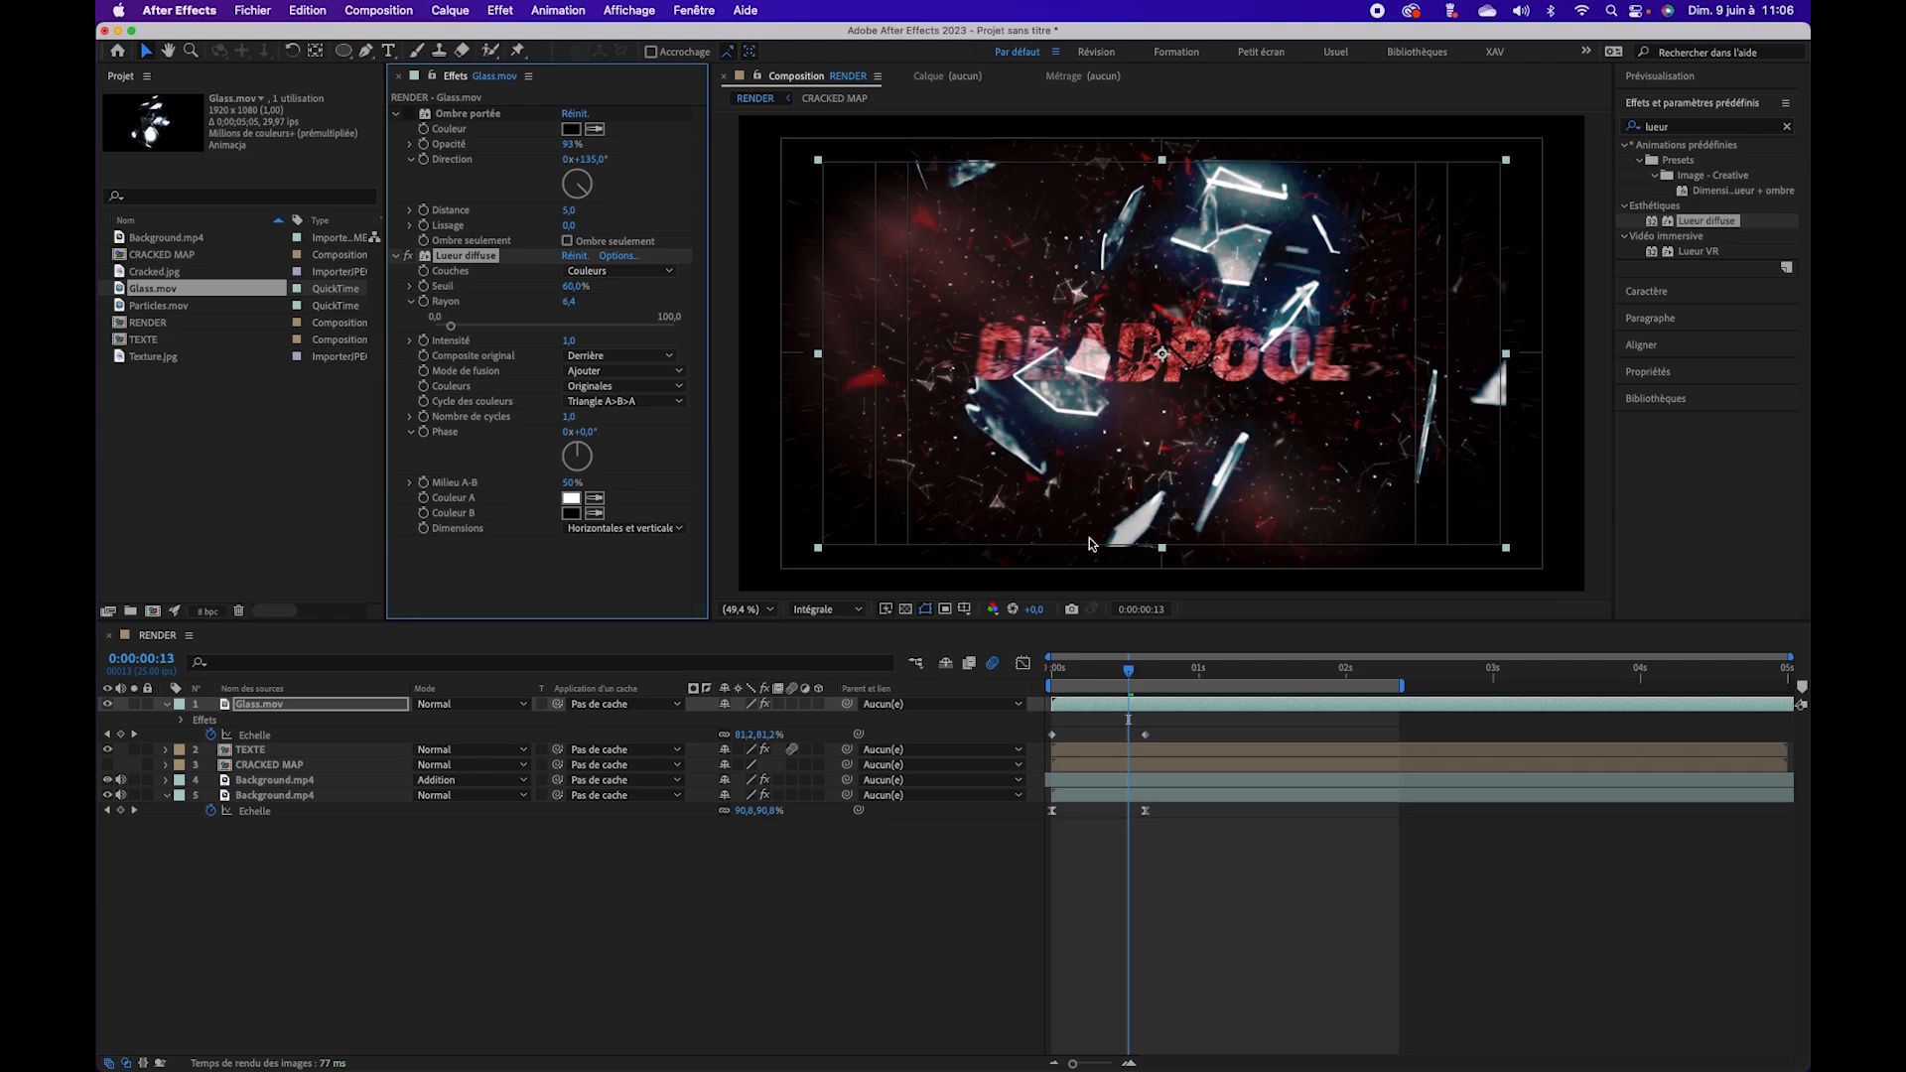
# Step: Set the Lueur diffuse threshold to 77.9% and its intensity to 0.5, checking the glow at several frames
pyautogui.moveTo(1128, 672)
pyautogui.mouseDown()
pyautogui.moveTo(1092, 675)
pyautogui.moveTo(1110, 678)
pyautogui.mouseUp()
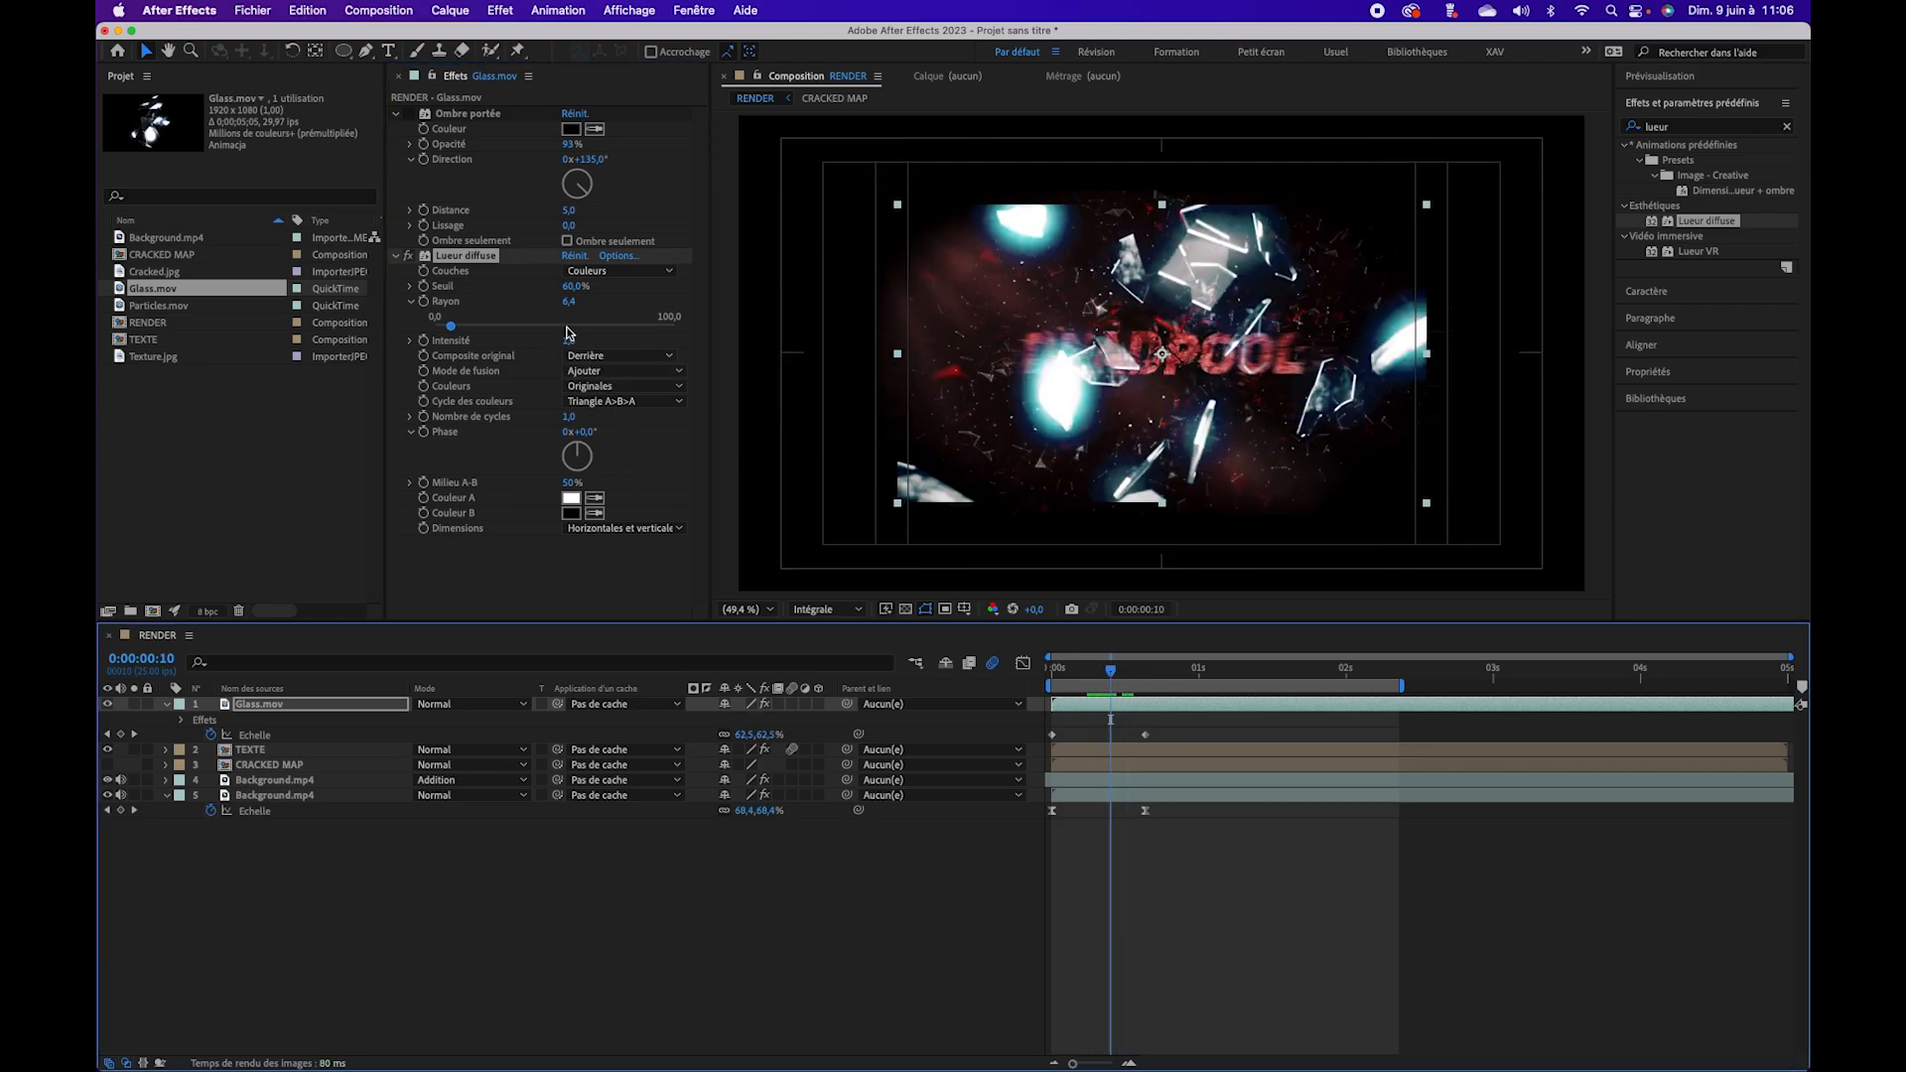
pyautogui.click(409, 288)
pyautogui.moveTo(582, 316); pyautogui.dragTo(621, 318)
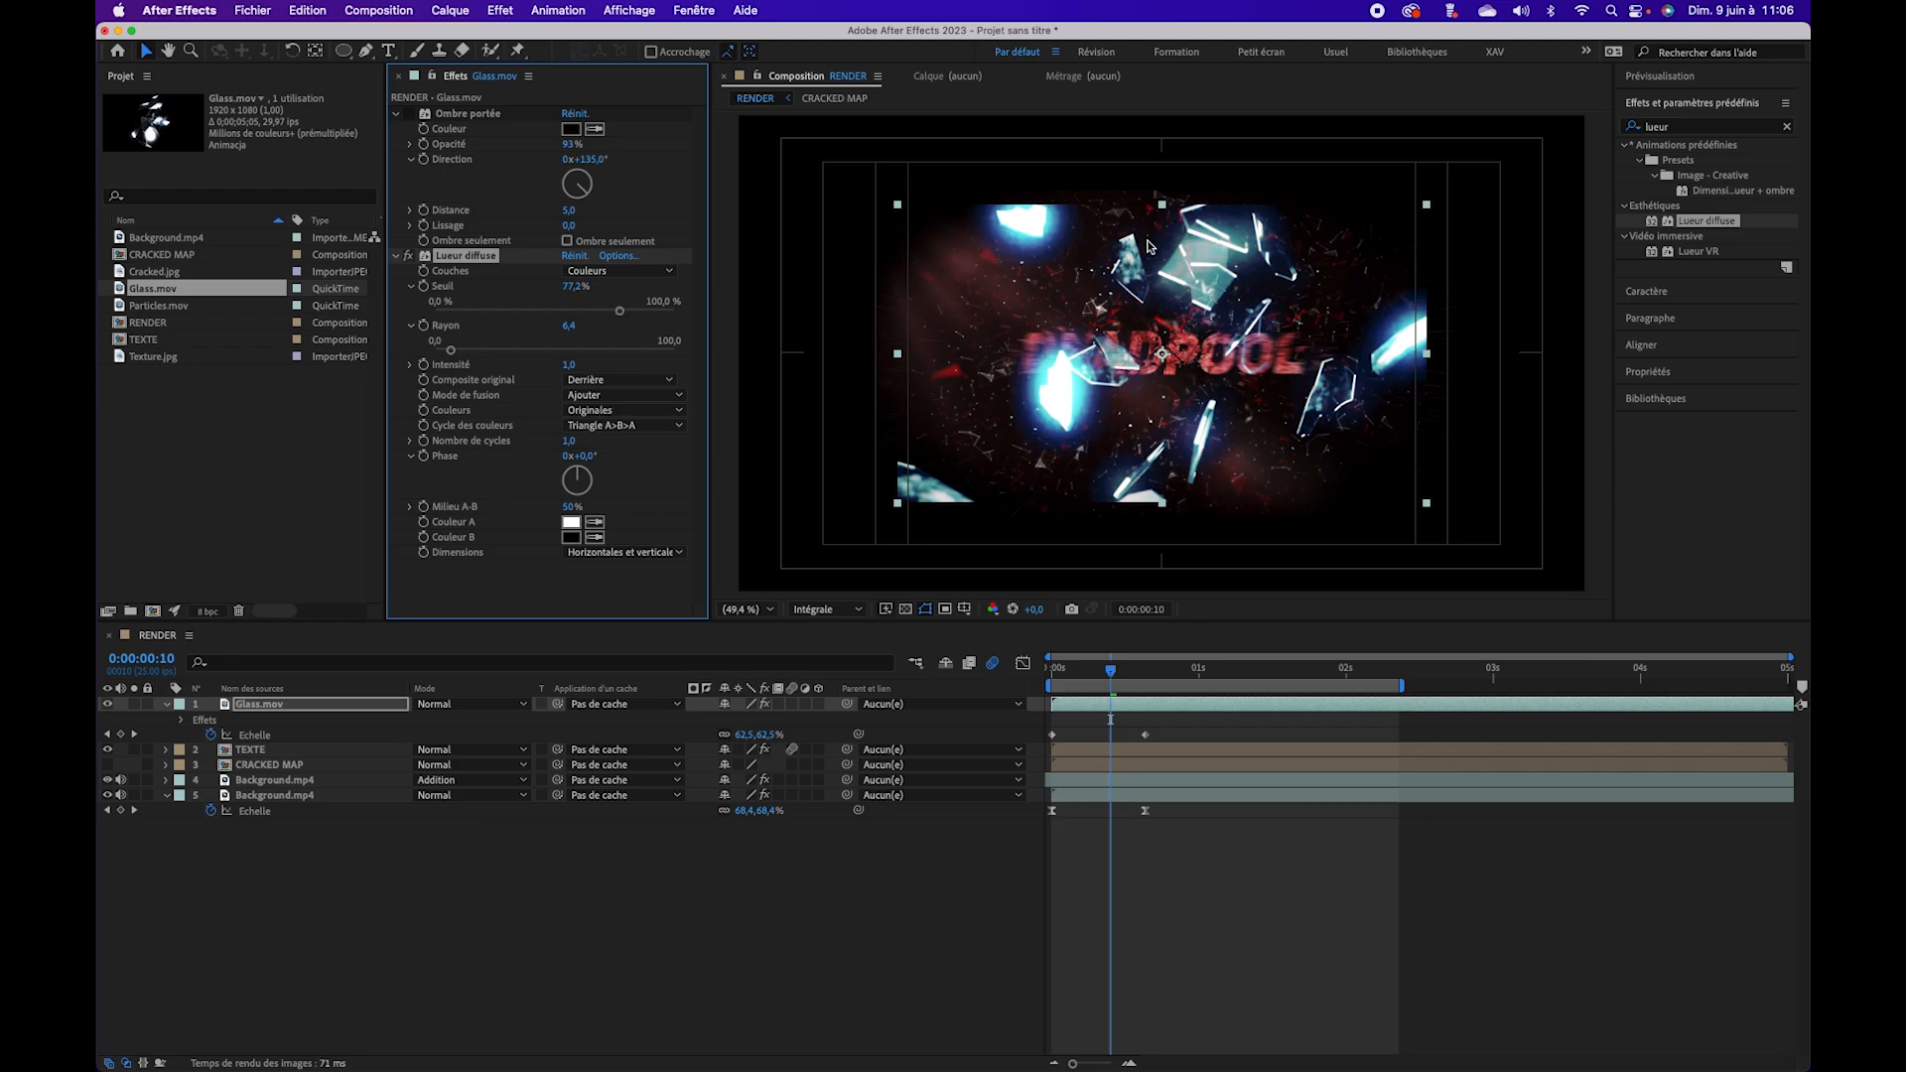
pyautogui.click(411, 365)
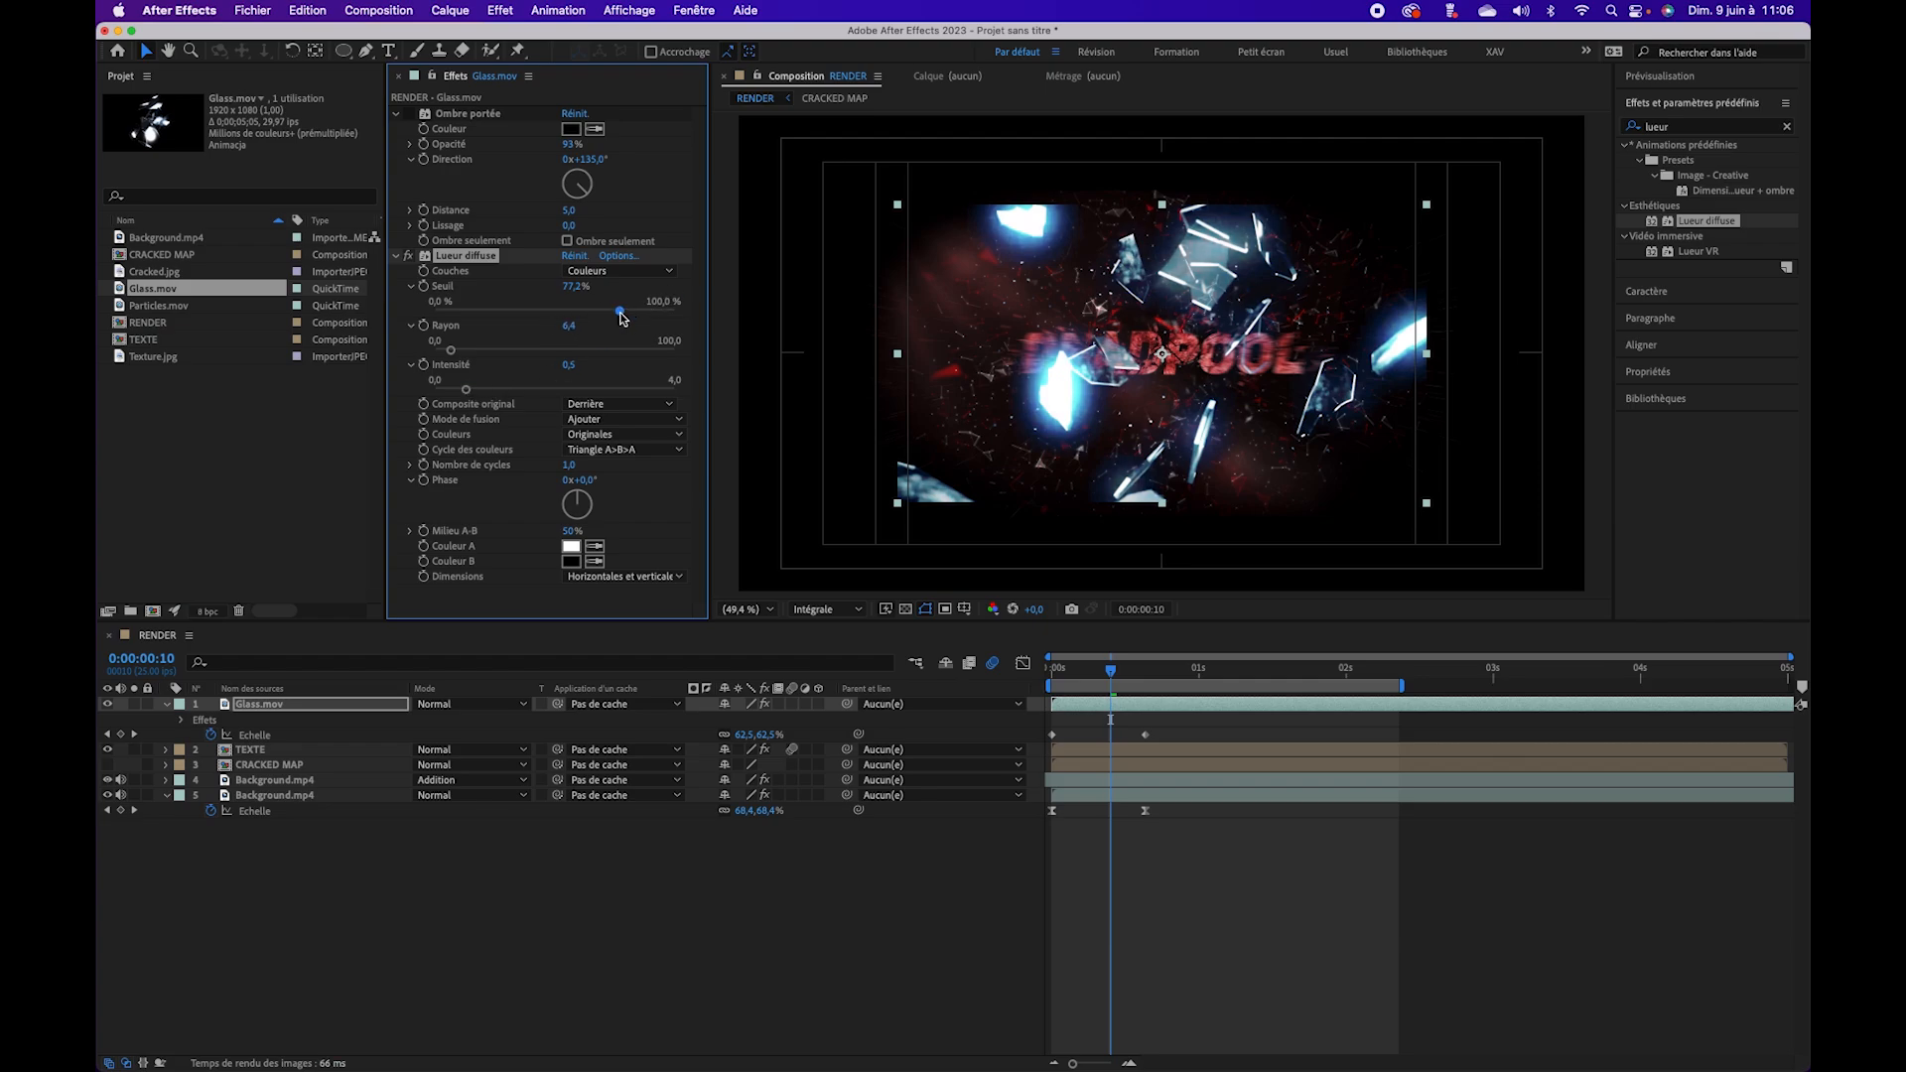
pyautogui.moveTo(1104, 678); pyautogui.dragTo(1166, 692)
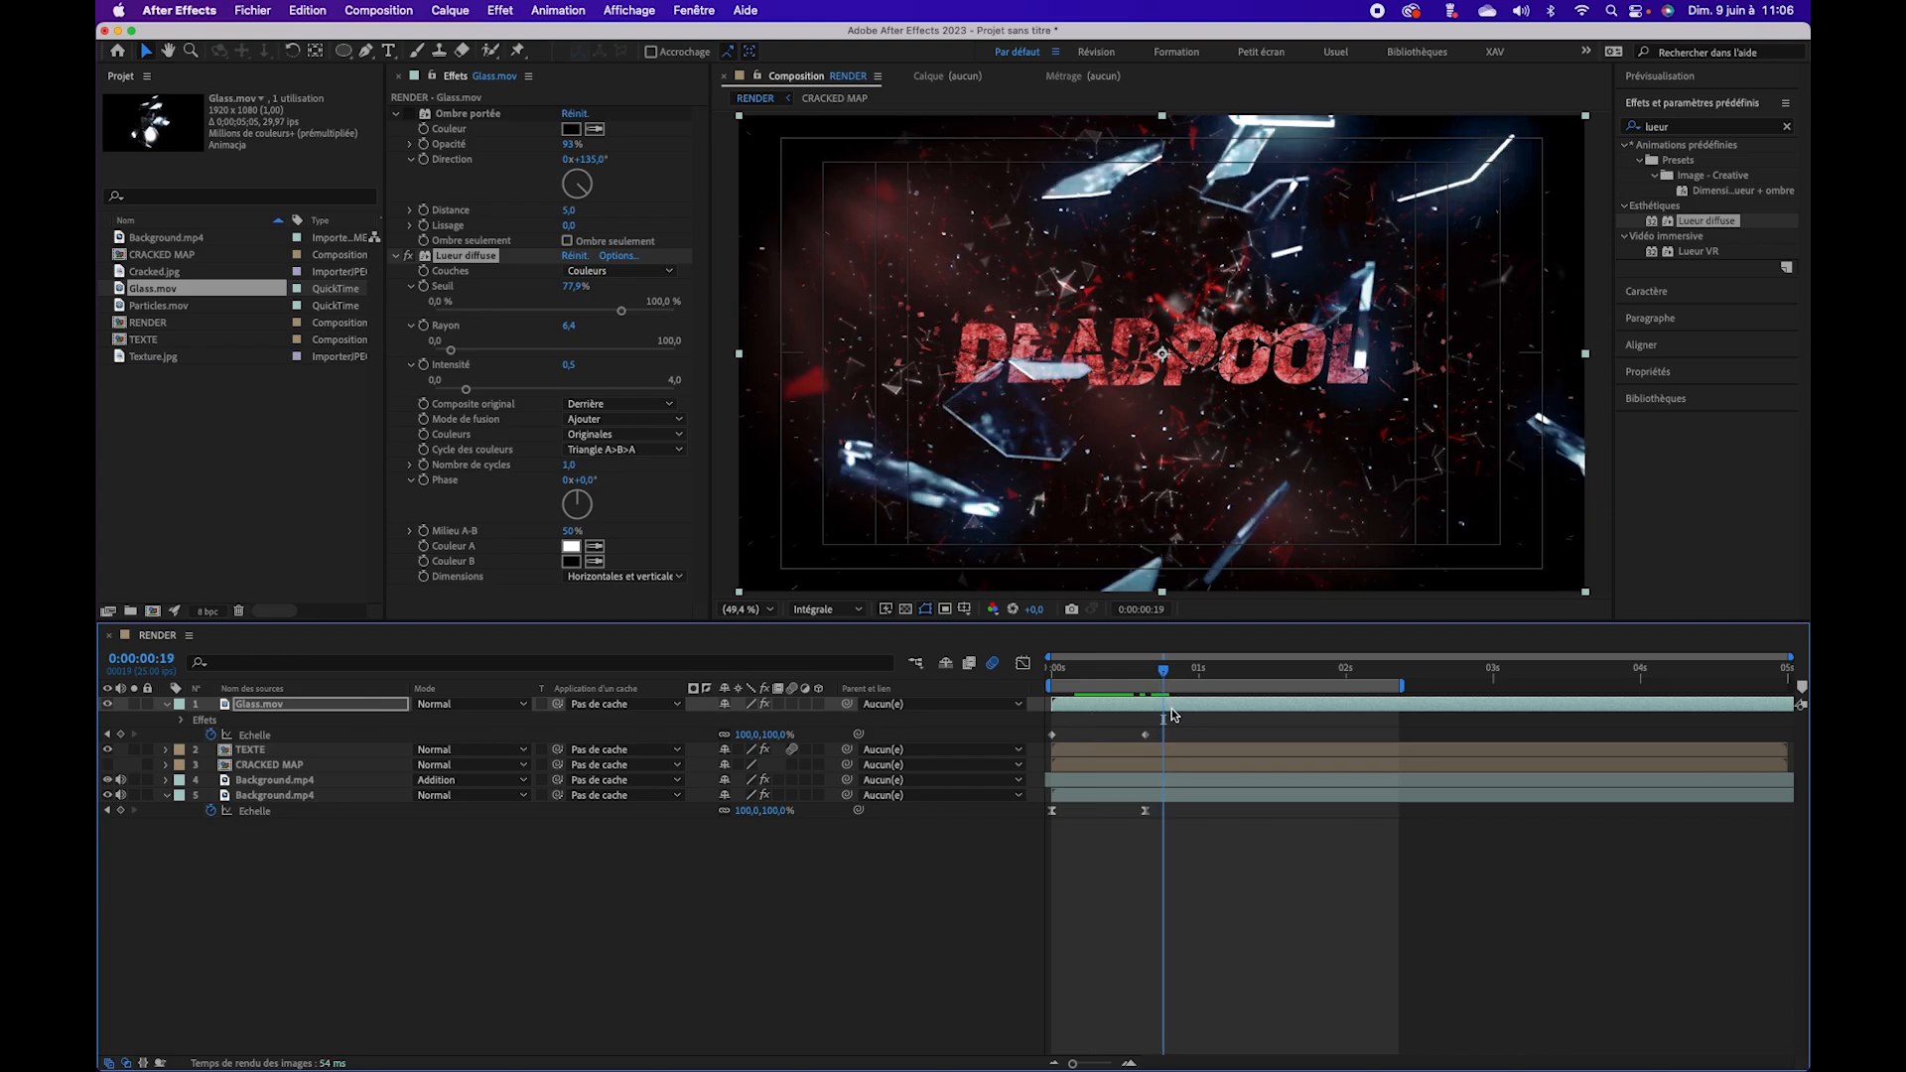
# Step: Add a full-frame elliptical mask to the Glass.mov layer and set its feather to 100 pixels
pyautogui.click(1171, 709)
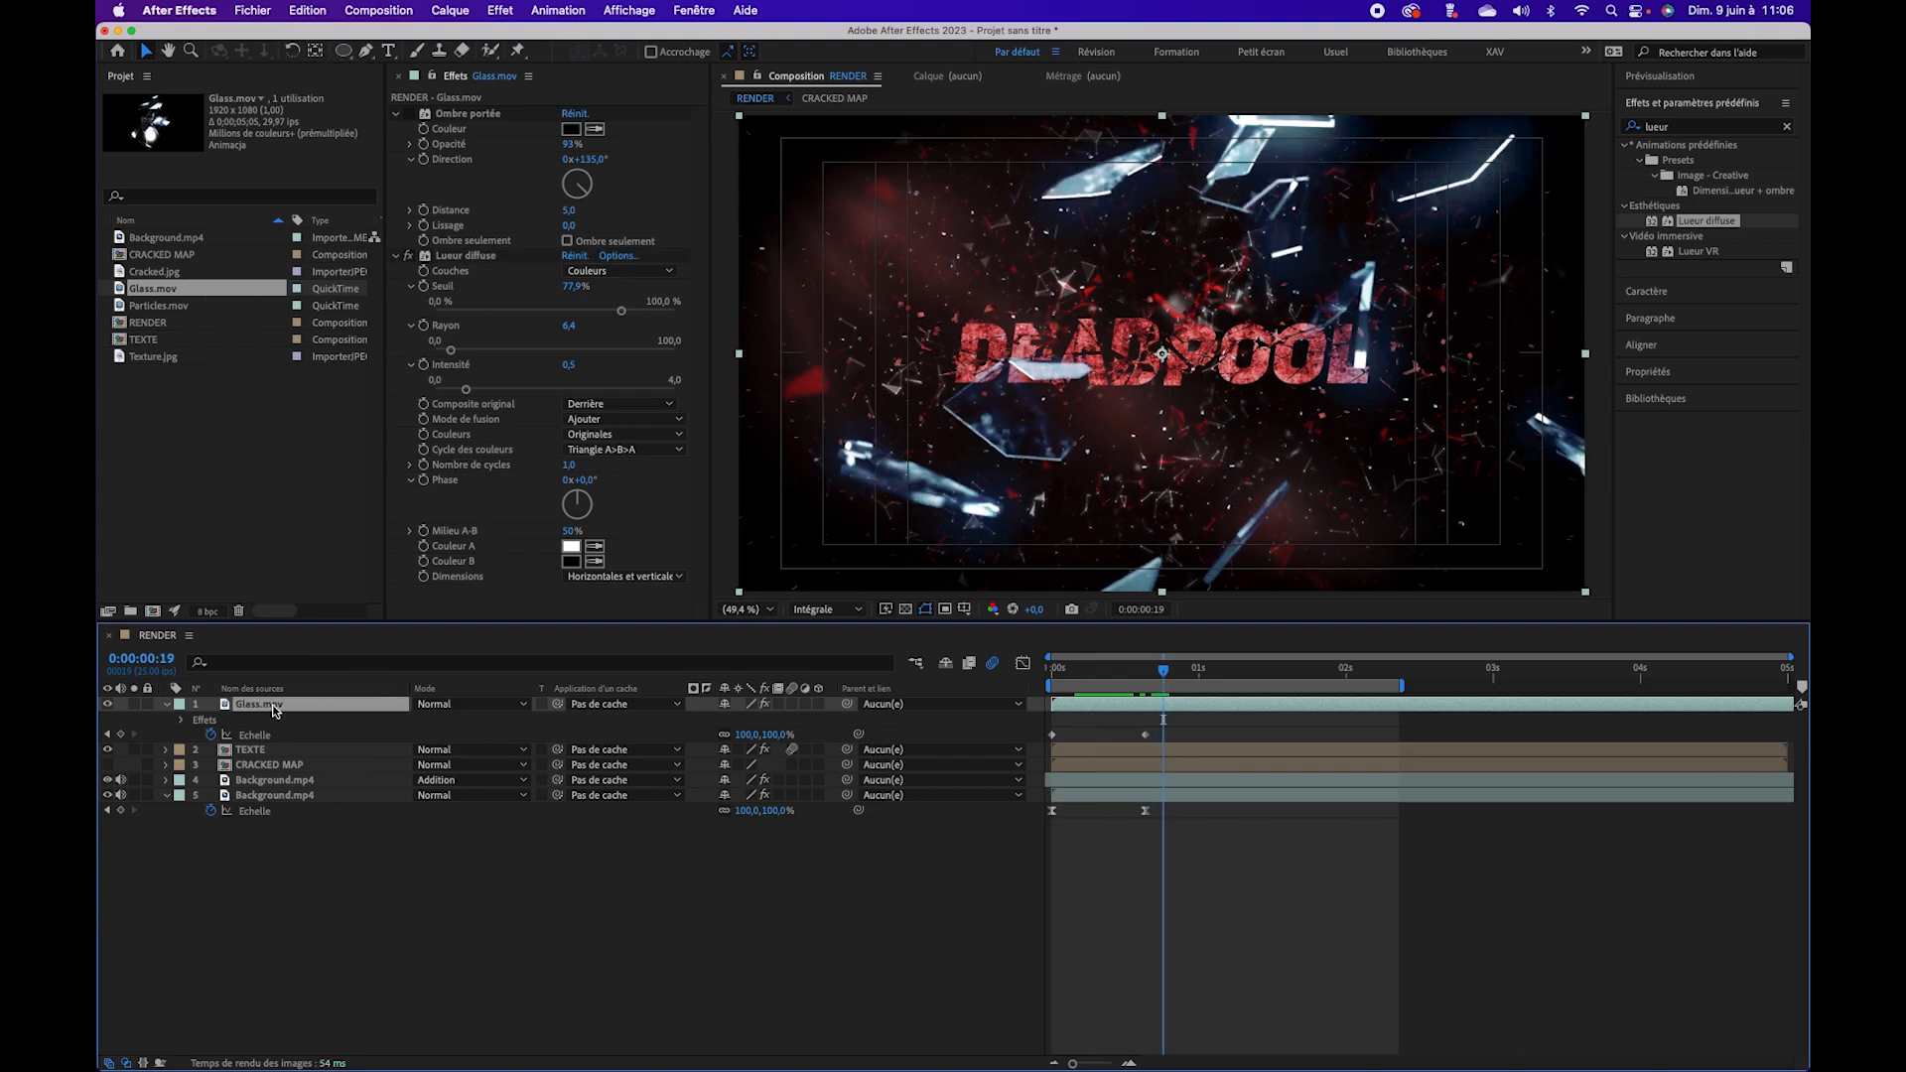
pyautogui.doubleClick(344, 51)
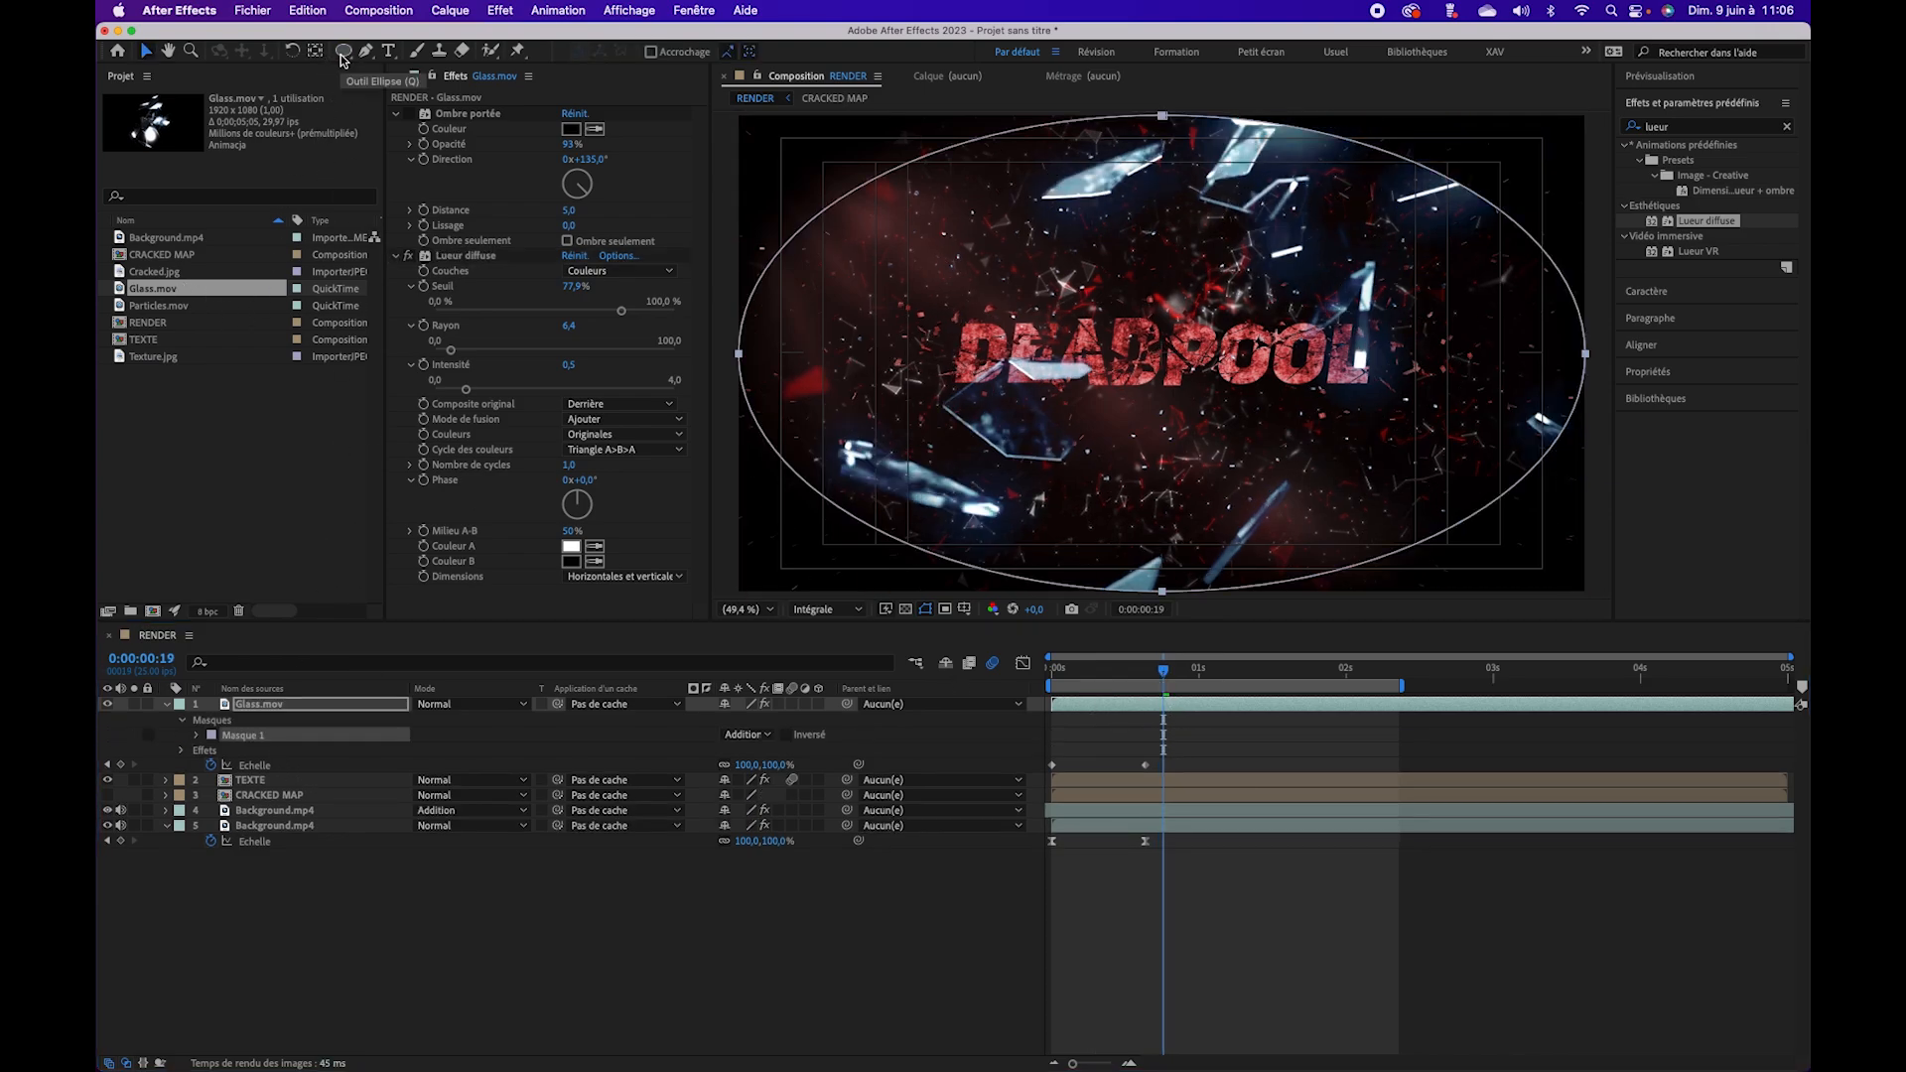
pyautogui.click(198, 735)
pyautogui.click(760, 766)
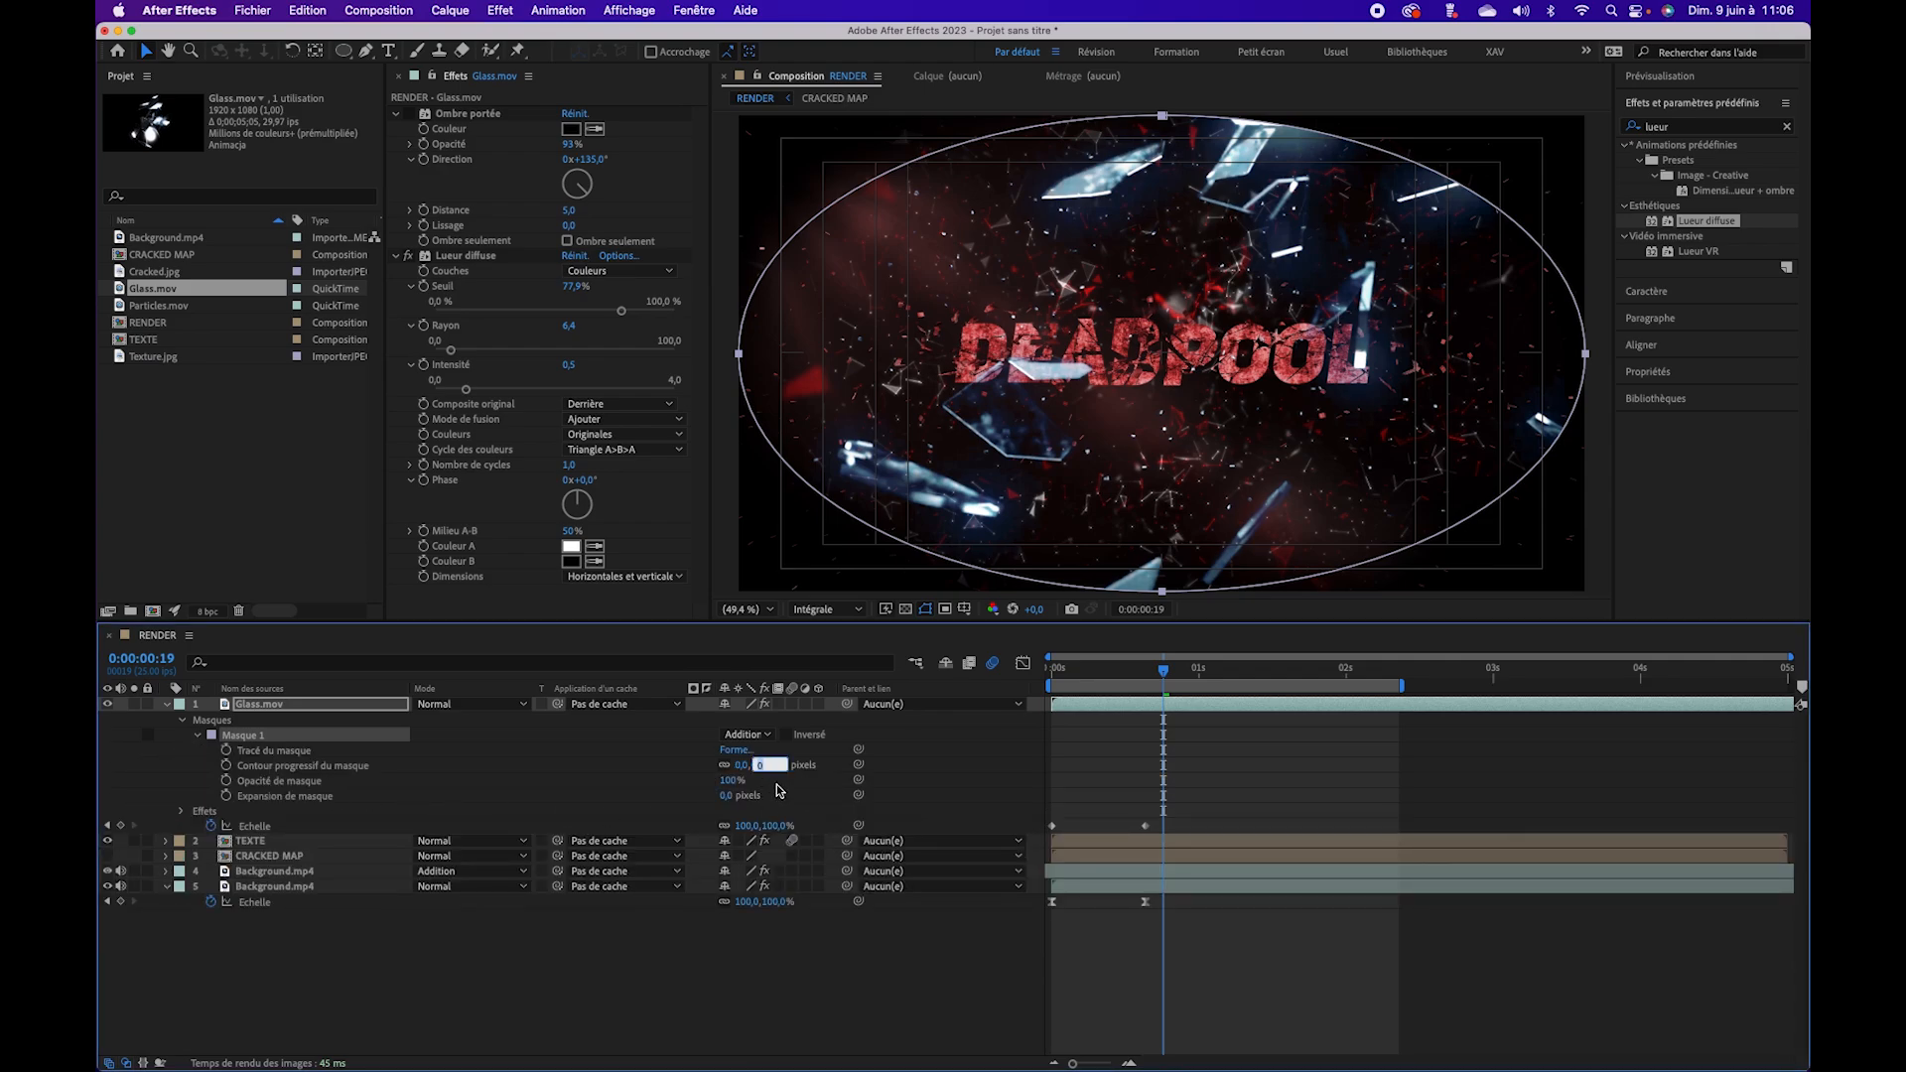
pyautogui.press('Return')
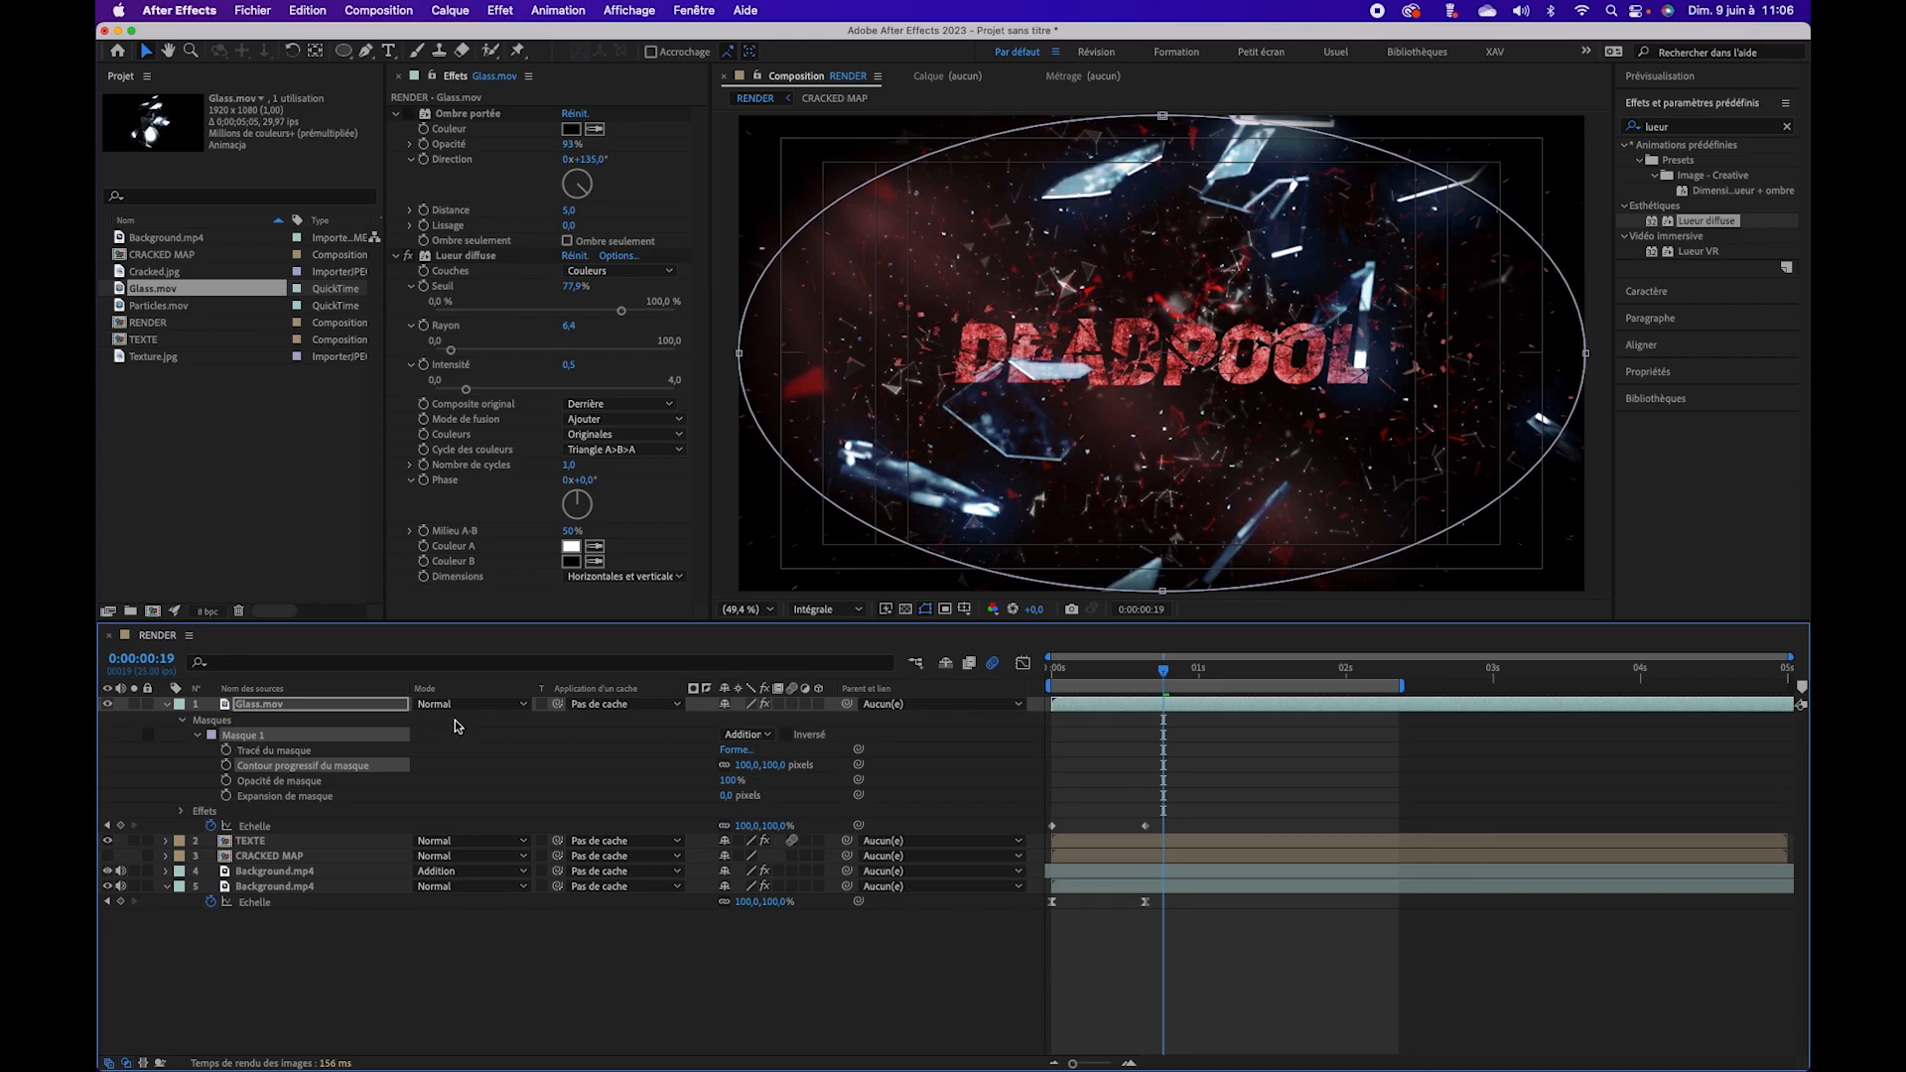
pyautogui.moveTo(1156, 686)
pyautogui.mouseDown()
pyautogui.moveTo(1075, 685)
pyautogui.moveTo(1207, 689)
pyautogui.moveTo(1157, 687)
pyautogui.mouseUp()
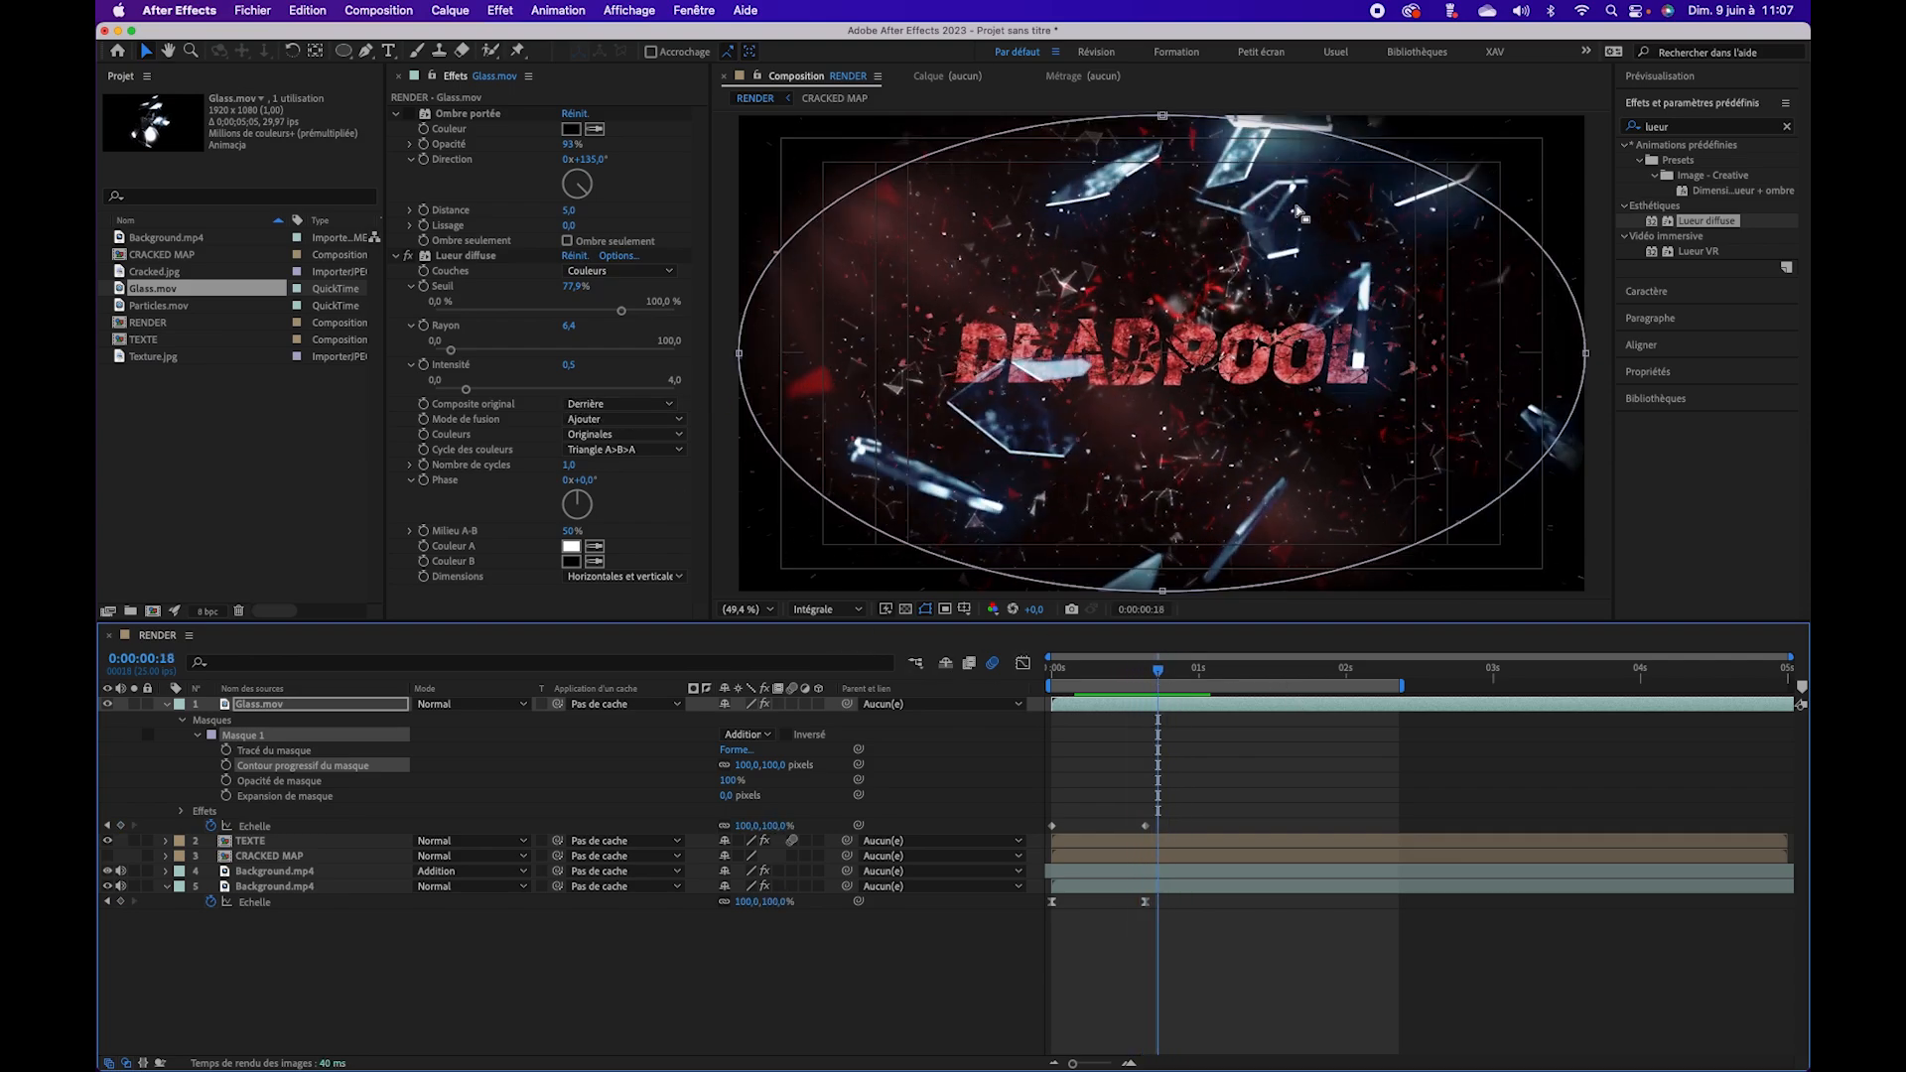
# Step: Set the Lueur diffuse colours on Glass.mov to A et B and make Couleur A a bright red (#E91414)
pyautogui.press('space')
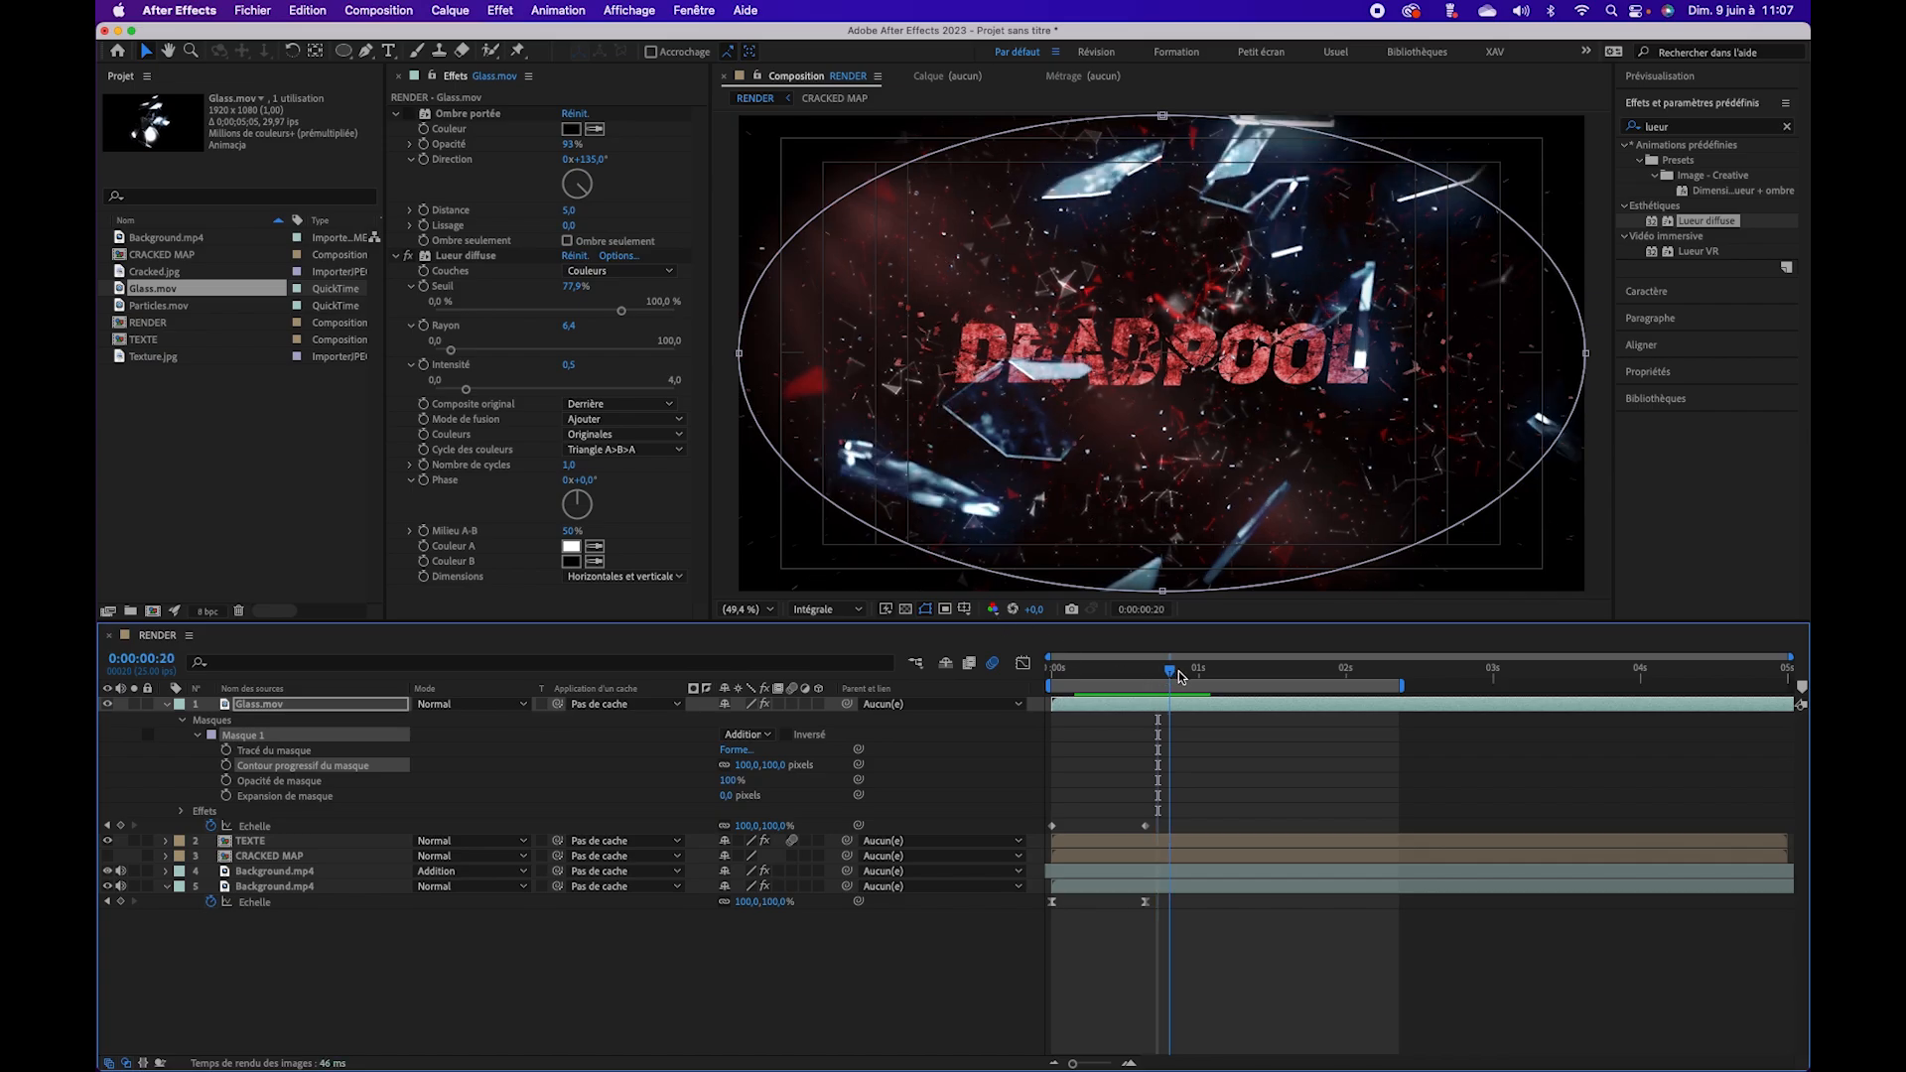
pyautogui.press('space')
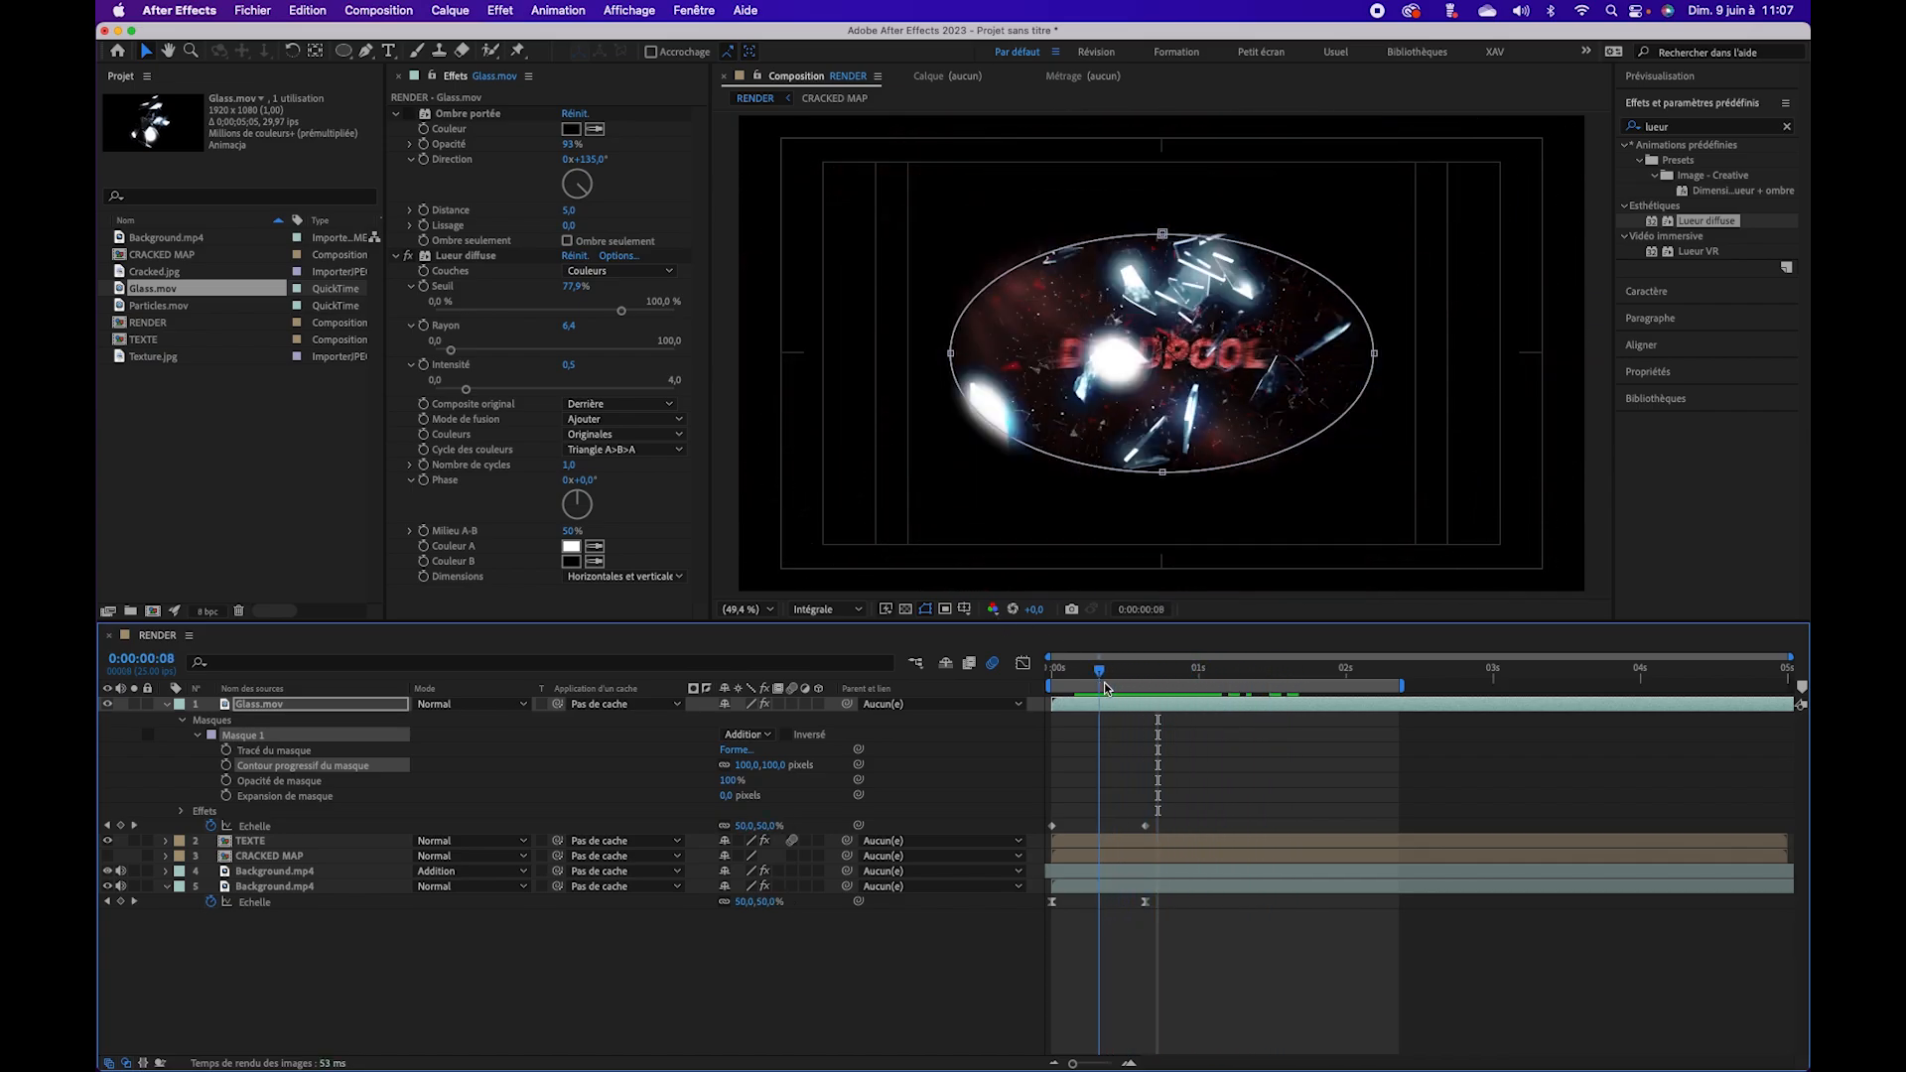
pyautogui.press('space')
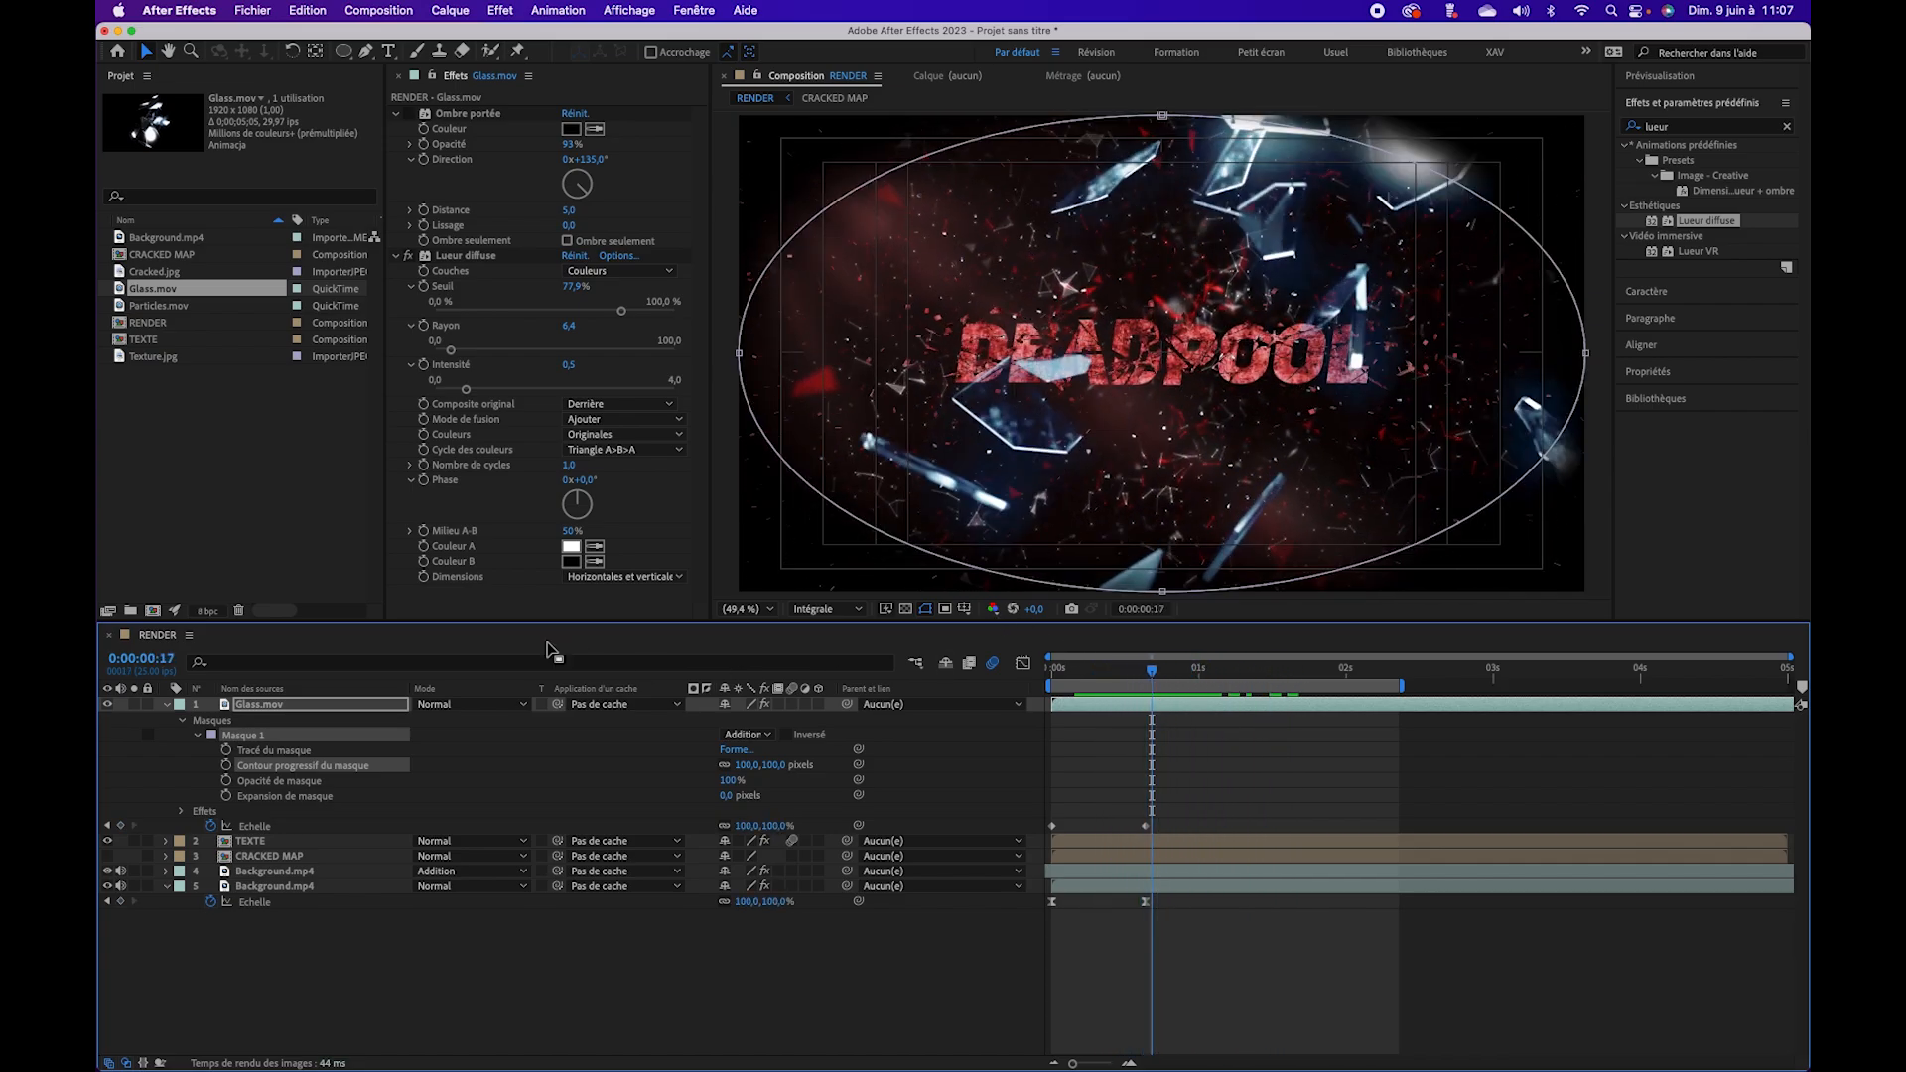
pyautogui.click(596, 442)
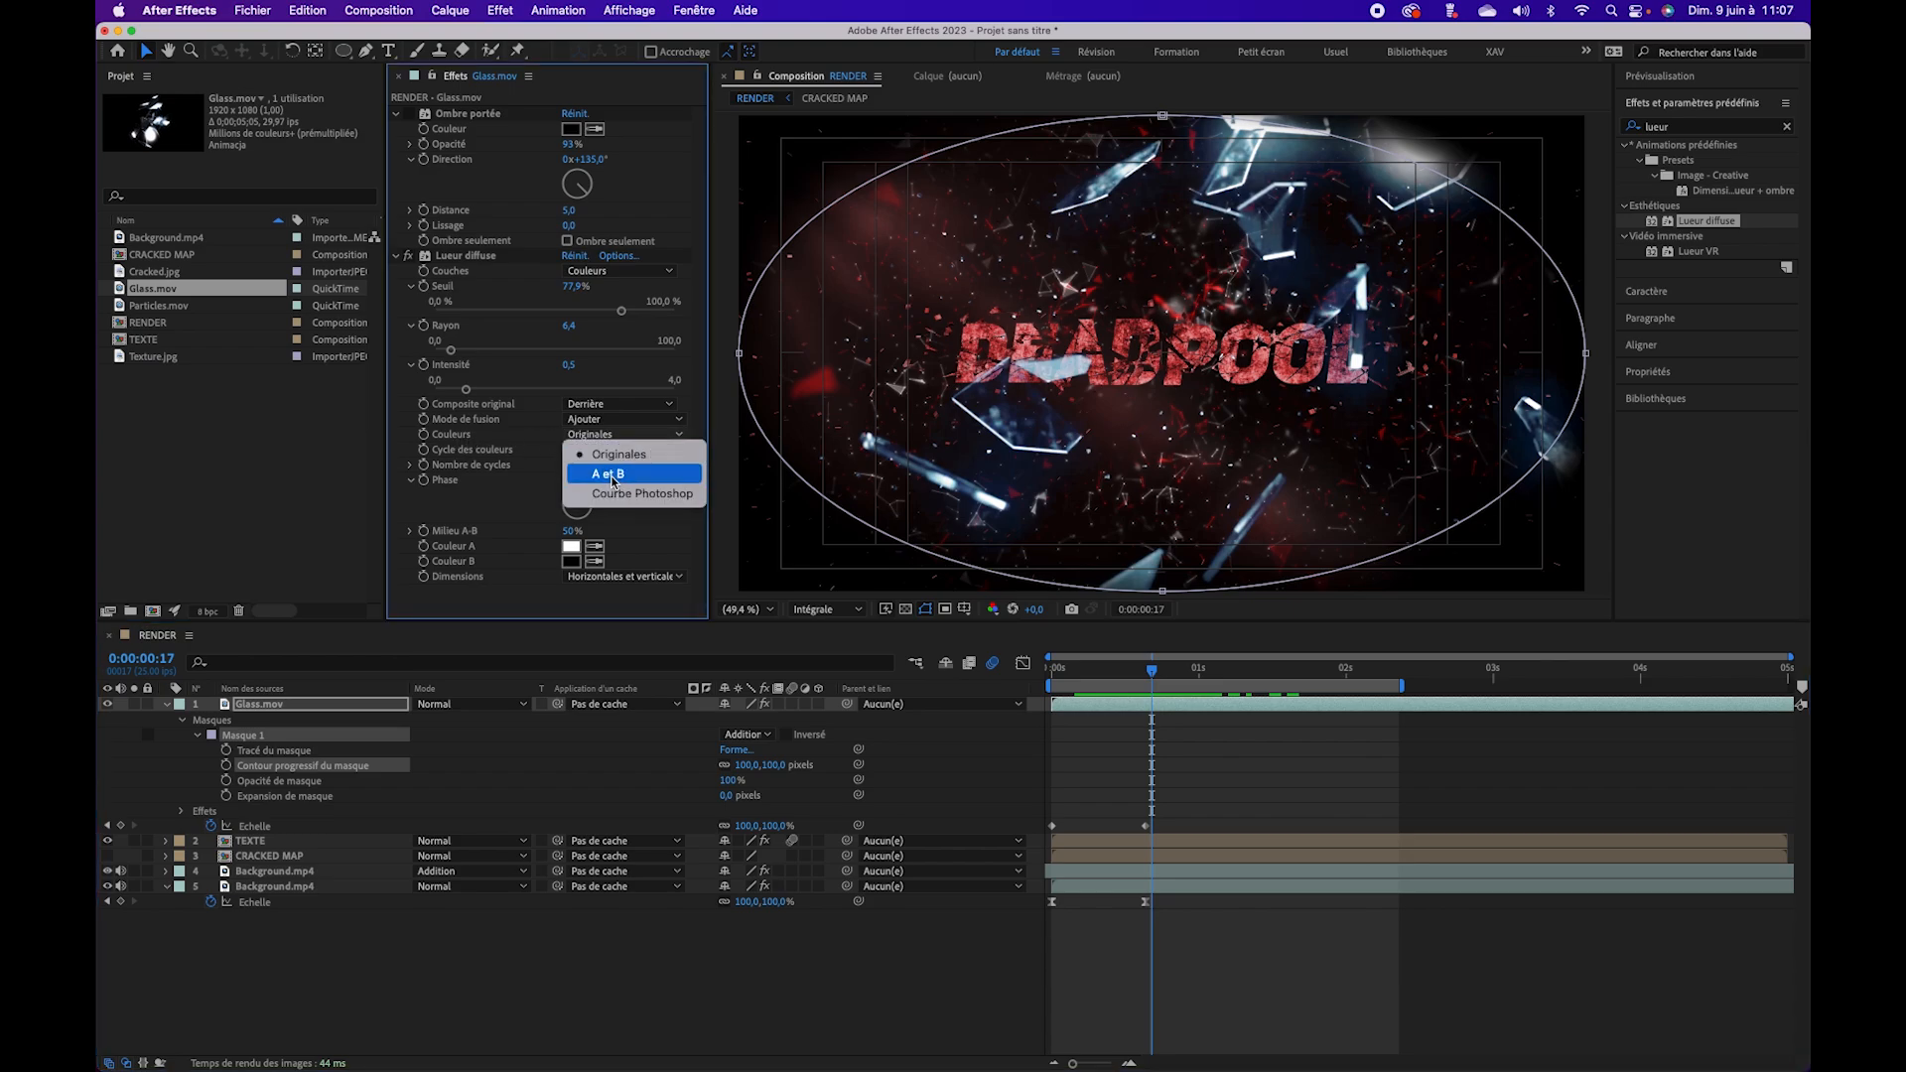
pyautogui.click(610, 476)
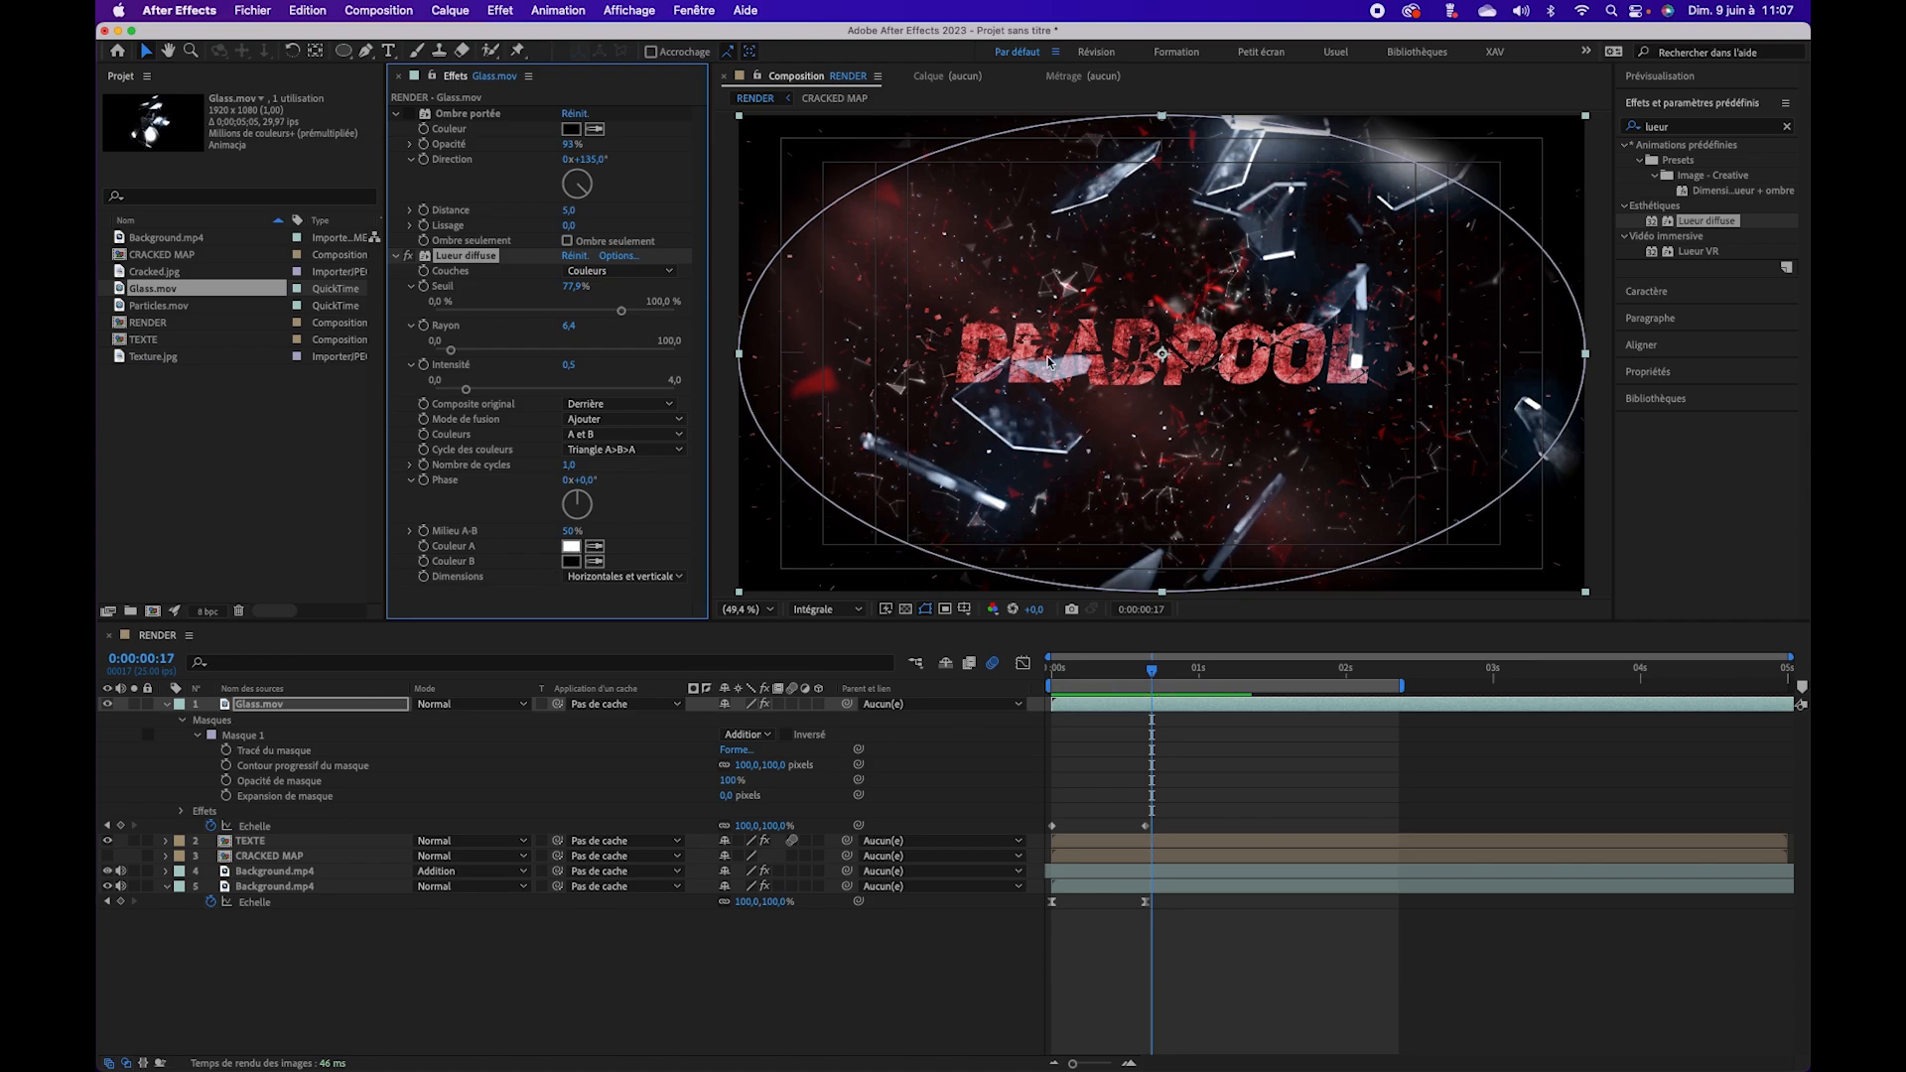
pyautogui.click(572, 548)
pyautogui.moveTo(472, 475)
pyautogui.mouseDown()
pyautogui.moveTo(413, 514)
pyautogui.moveTo(427, 448)
pyautogui.mouseUp()
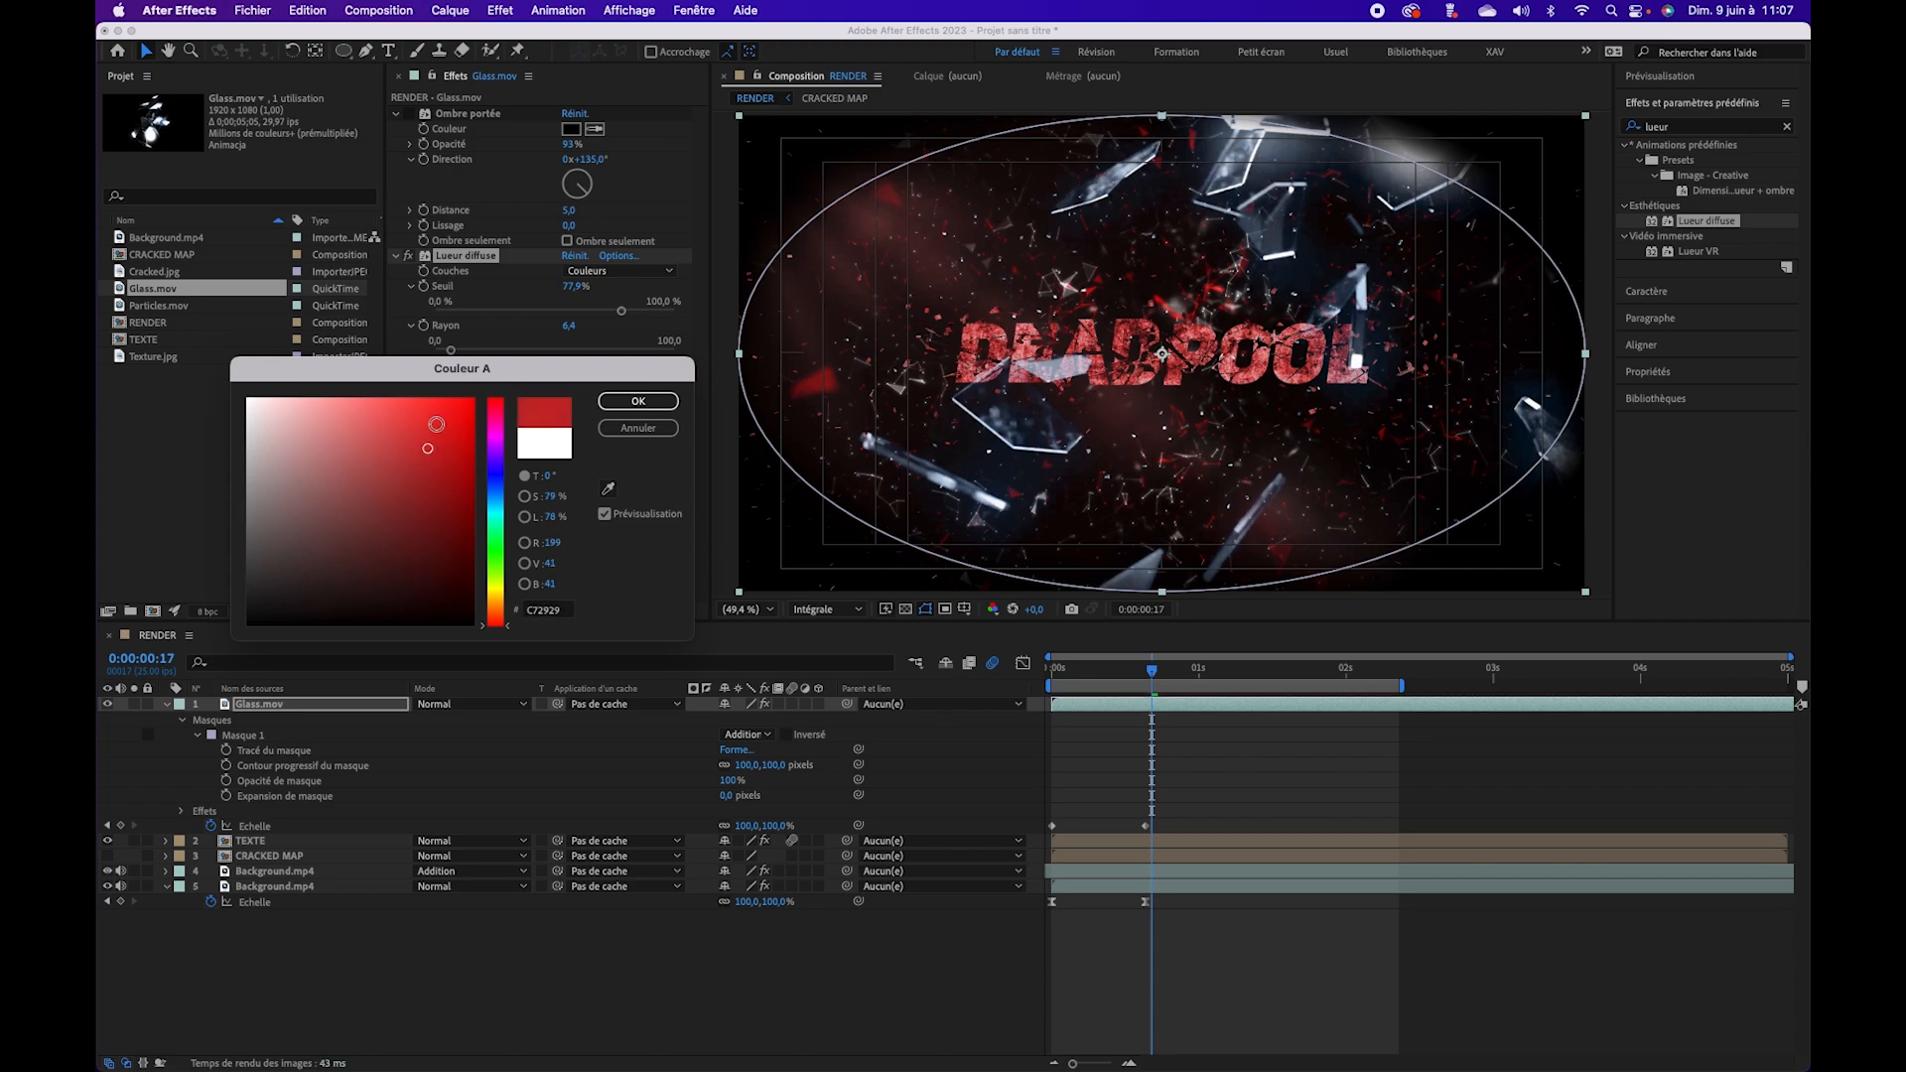
pyautogui.click(639, 401)
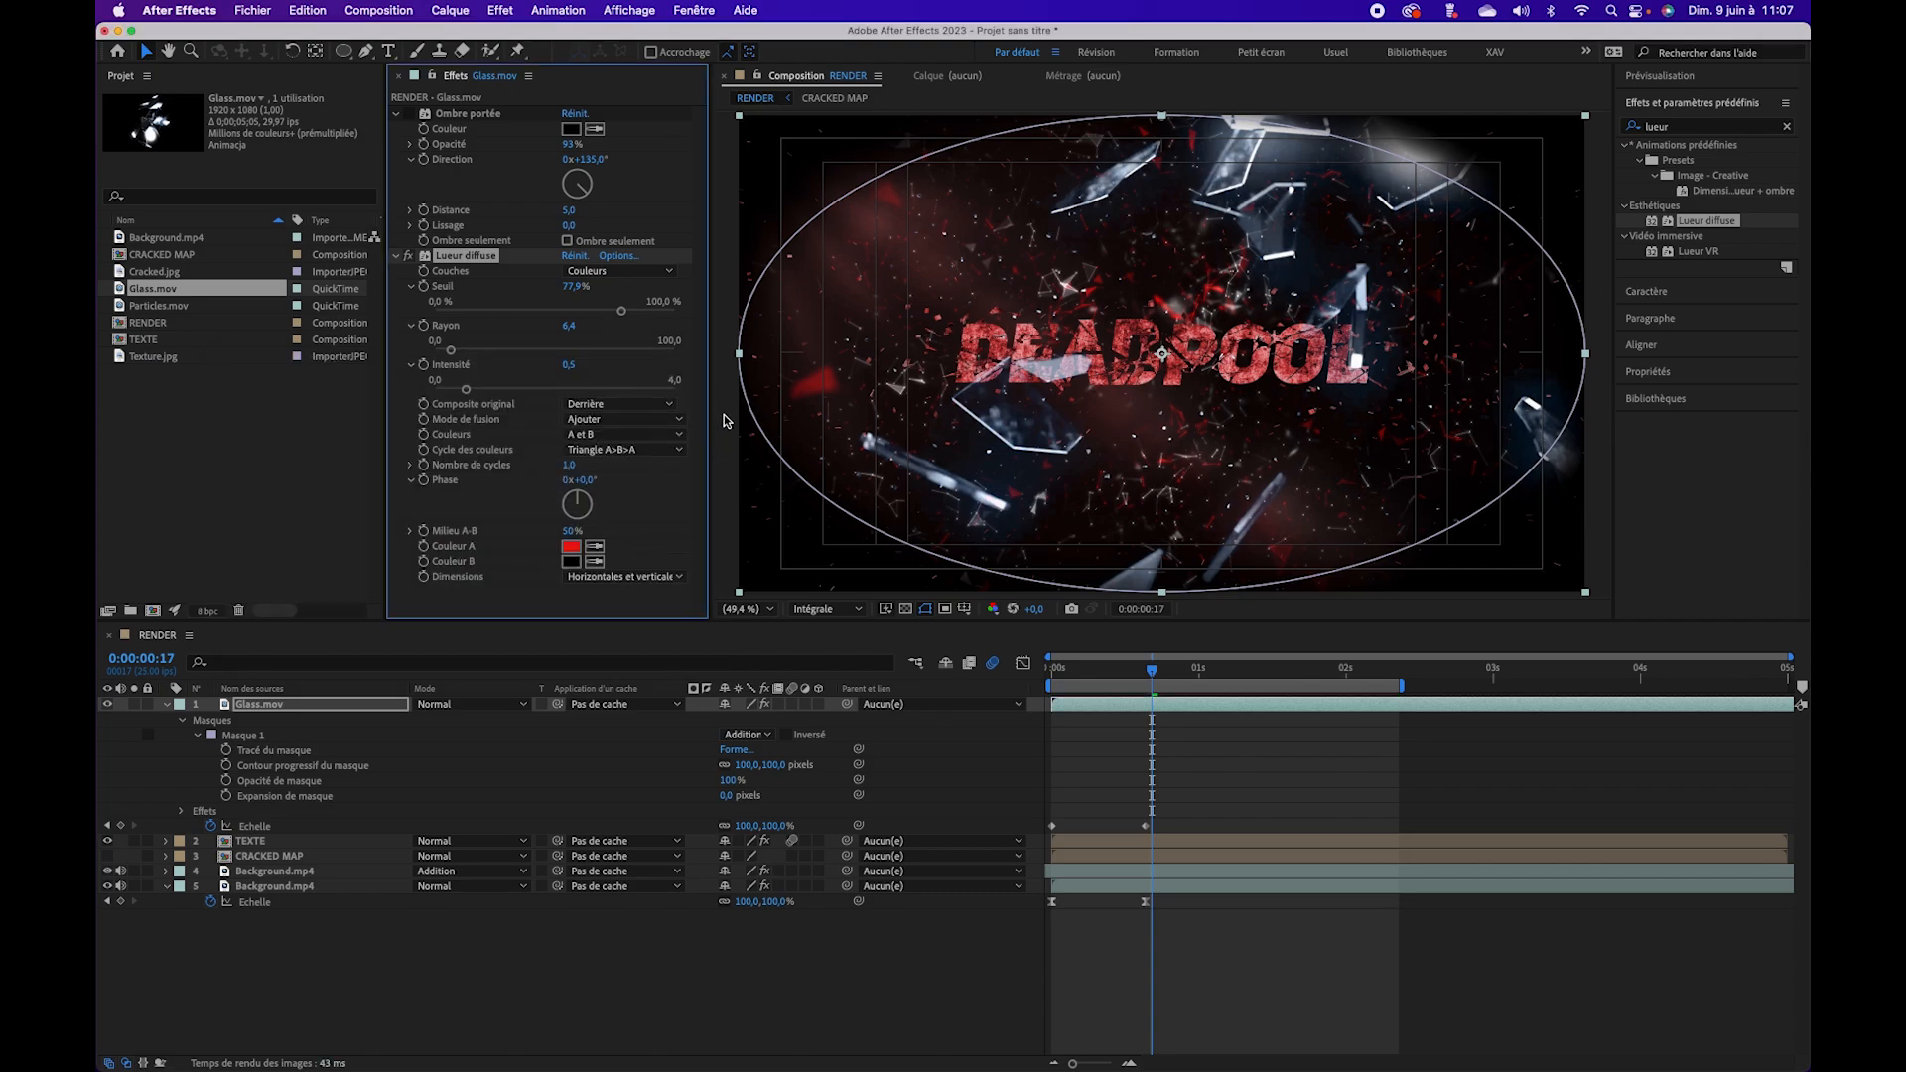
# Step: Set the Lueur diffuse Milieu A-B to 21% and change Couleur A to white
pyautogui.click(411, 532)
pyautogui.moveTo(559, 562); pyautogui.dragTo(487, 566)
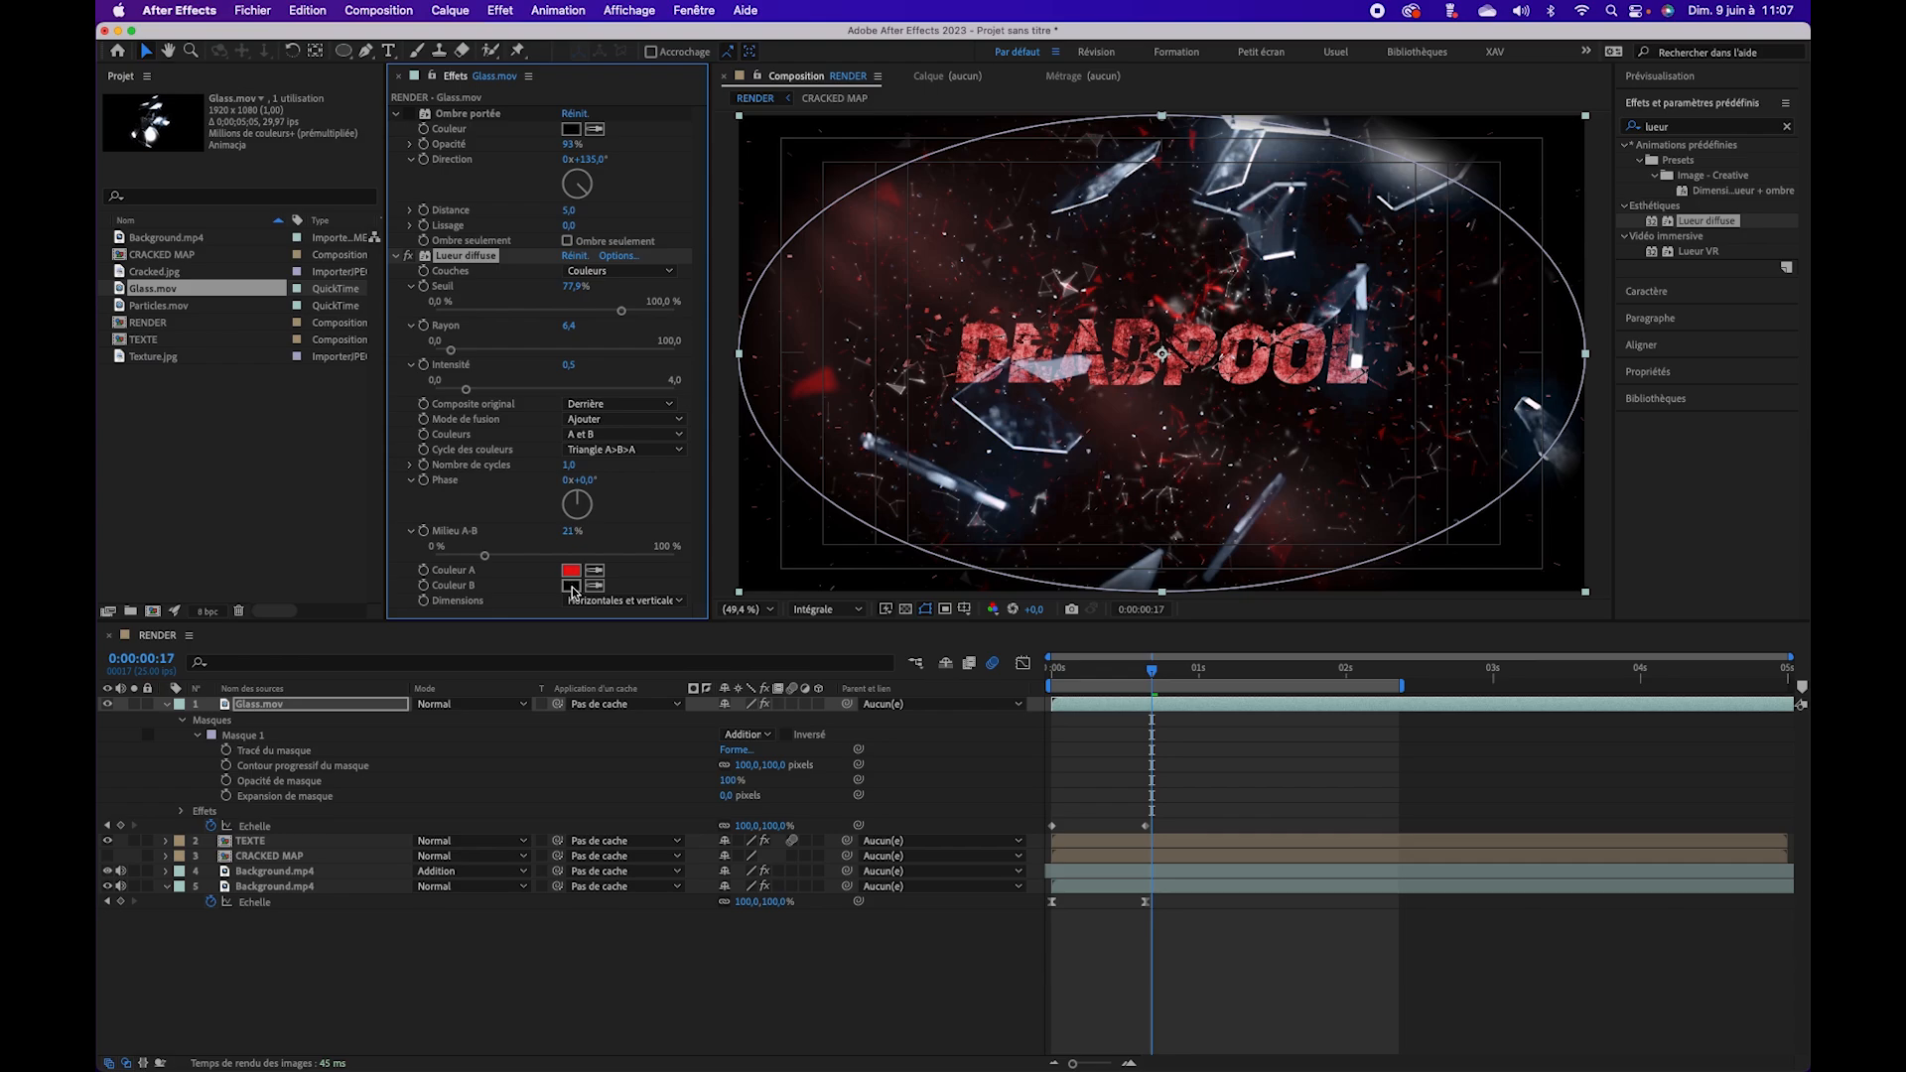
pyautogui.click(571, 572)
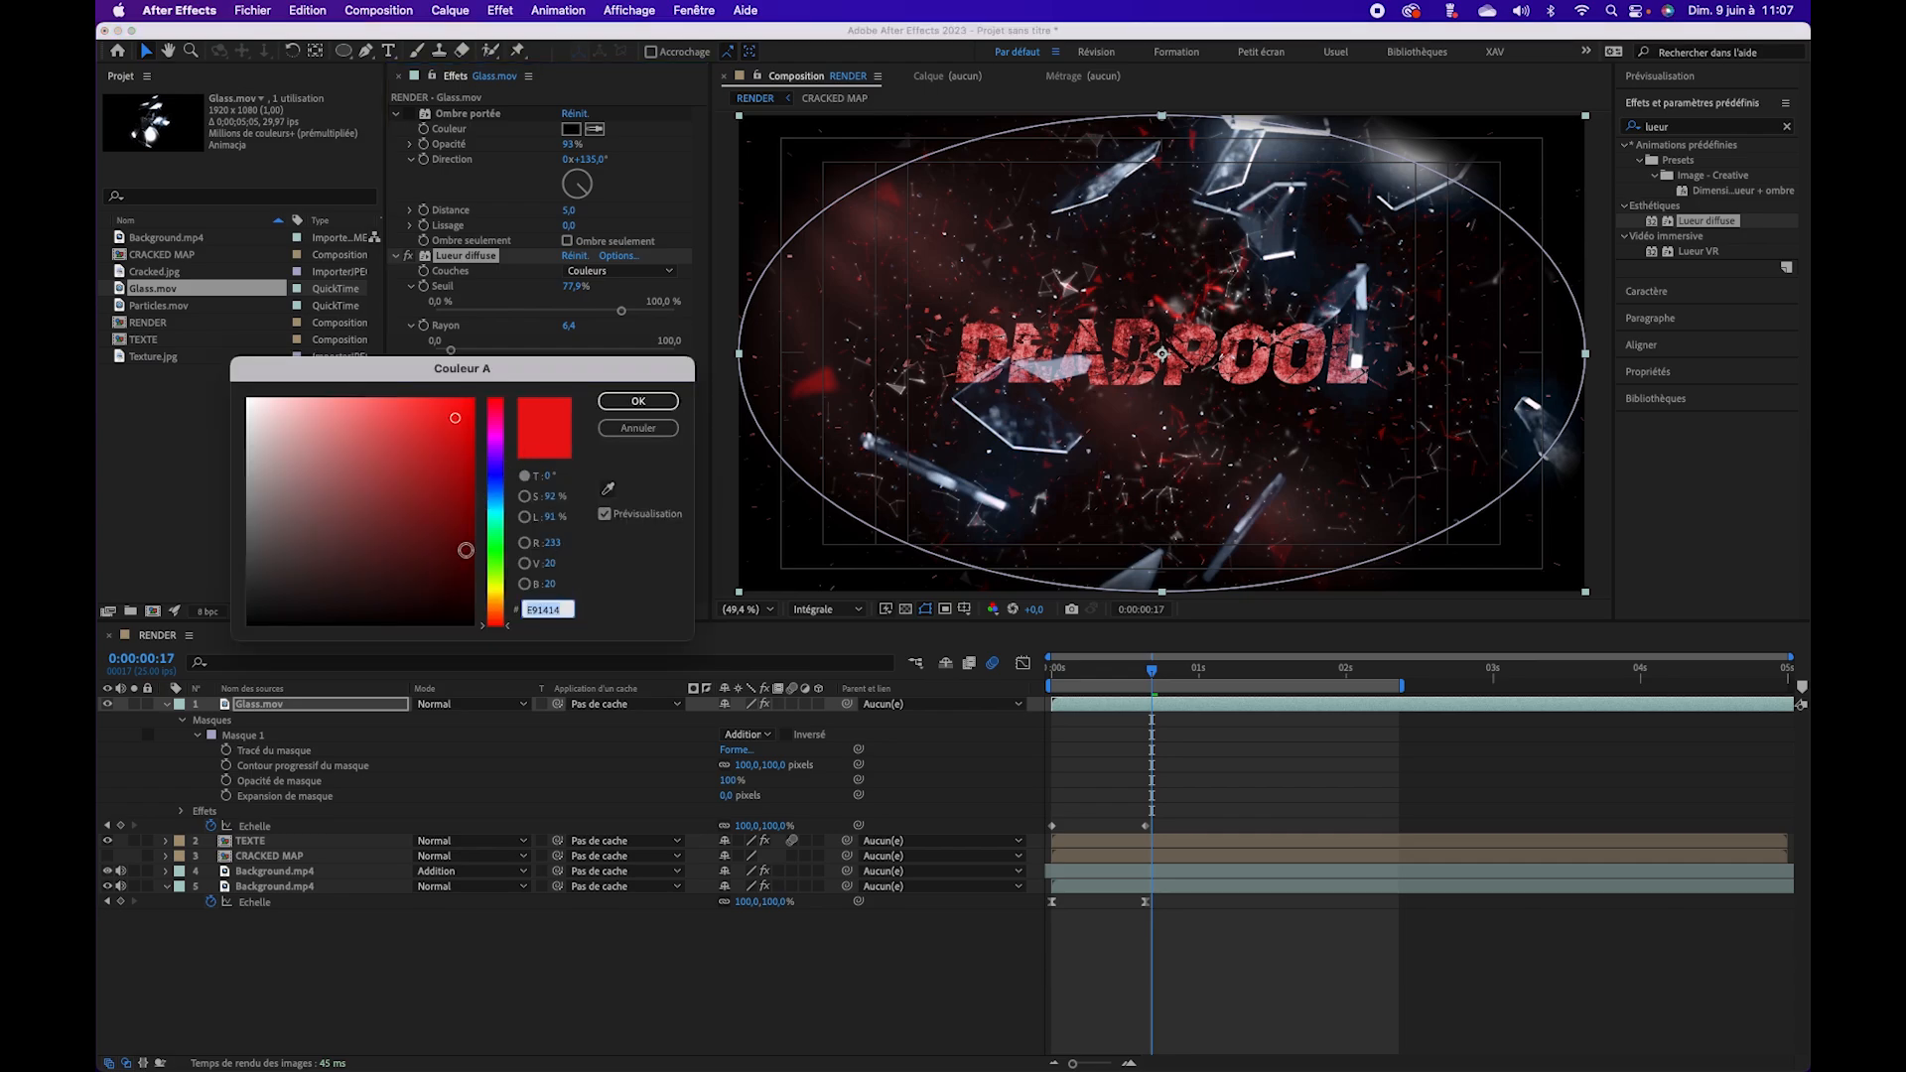
pyautogui.moveTo(466, 550); pyautogui.dragTo(218, 388)
pyautogui.click(669, 403)
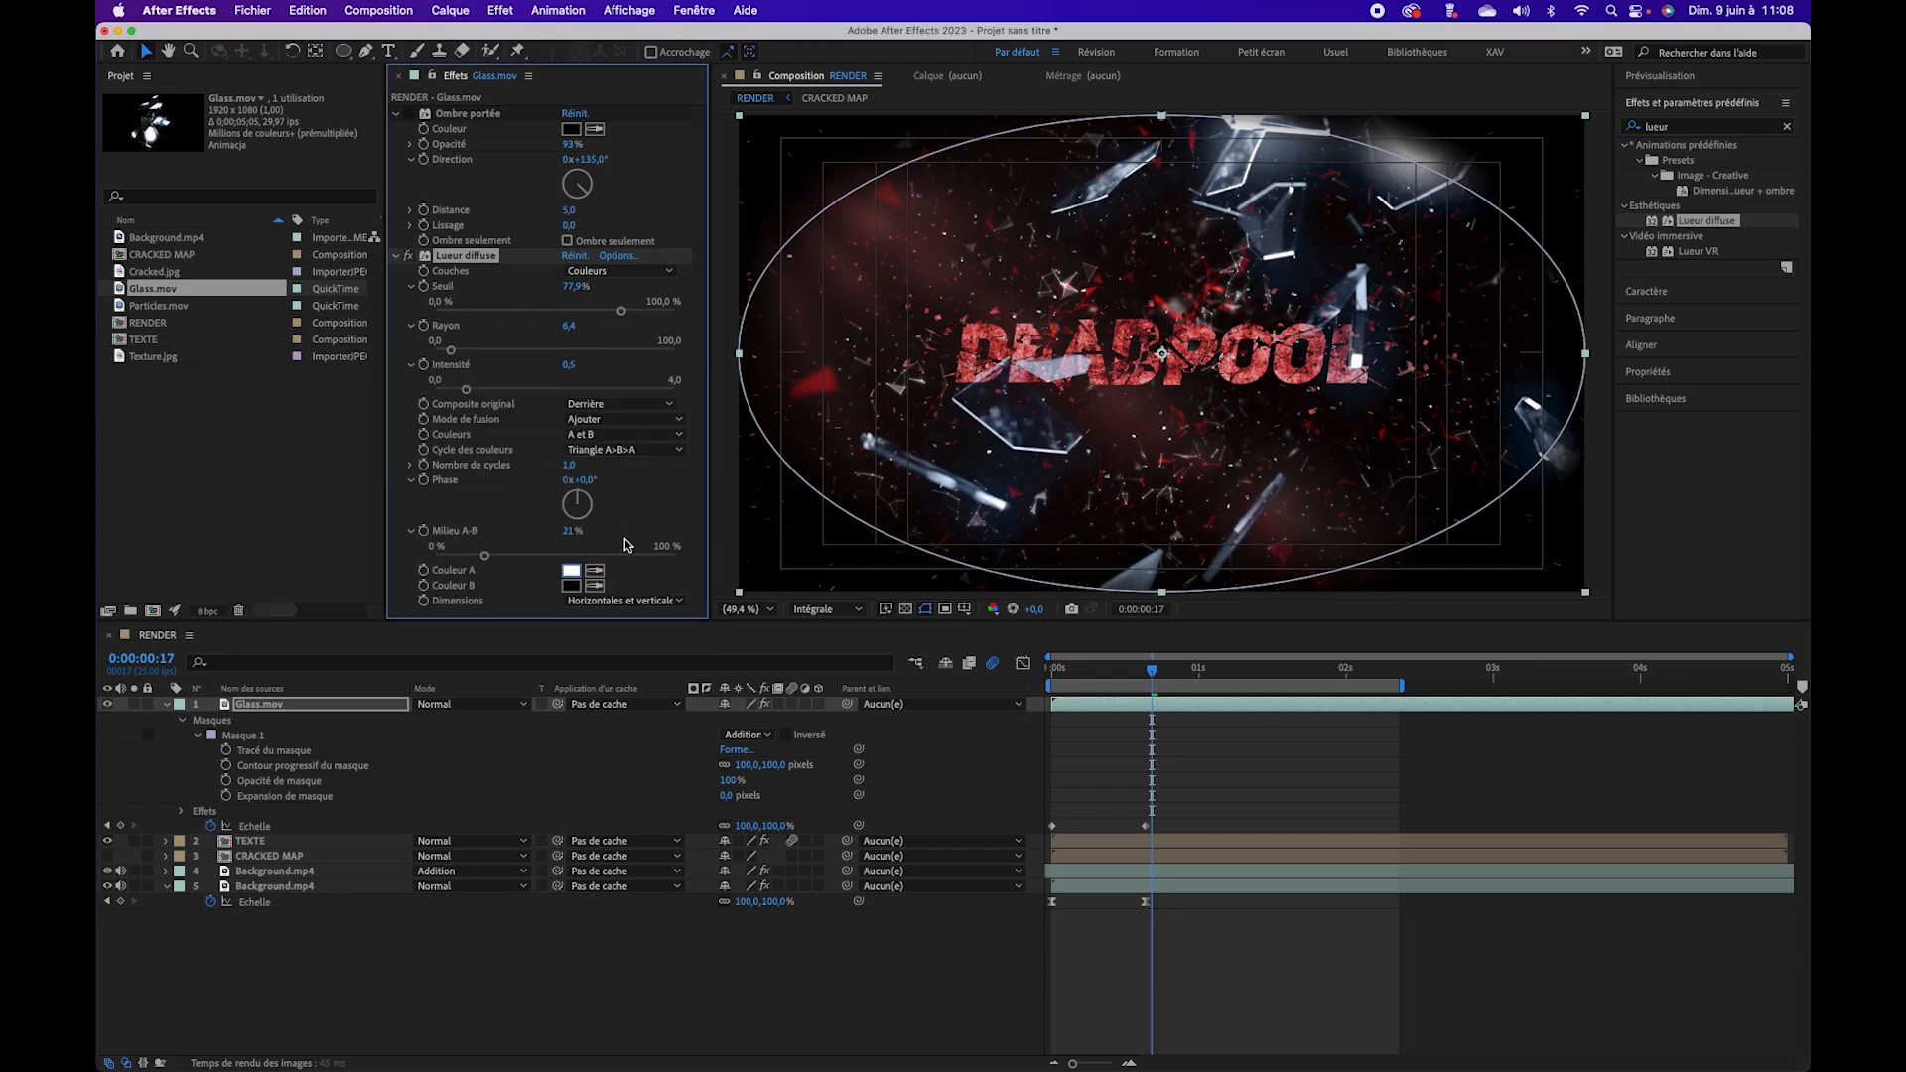
# Step: Set Couleur B of the glow to red (#E01616) and its colour cycle to Triangle B>A>B
pyautogui.click(571, 585)
pyautogui.moveTo(470, 449); pyautogui.dragTo(452, 425)
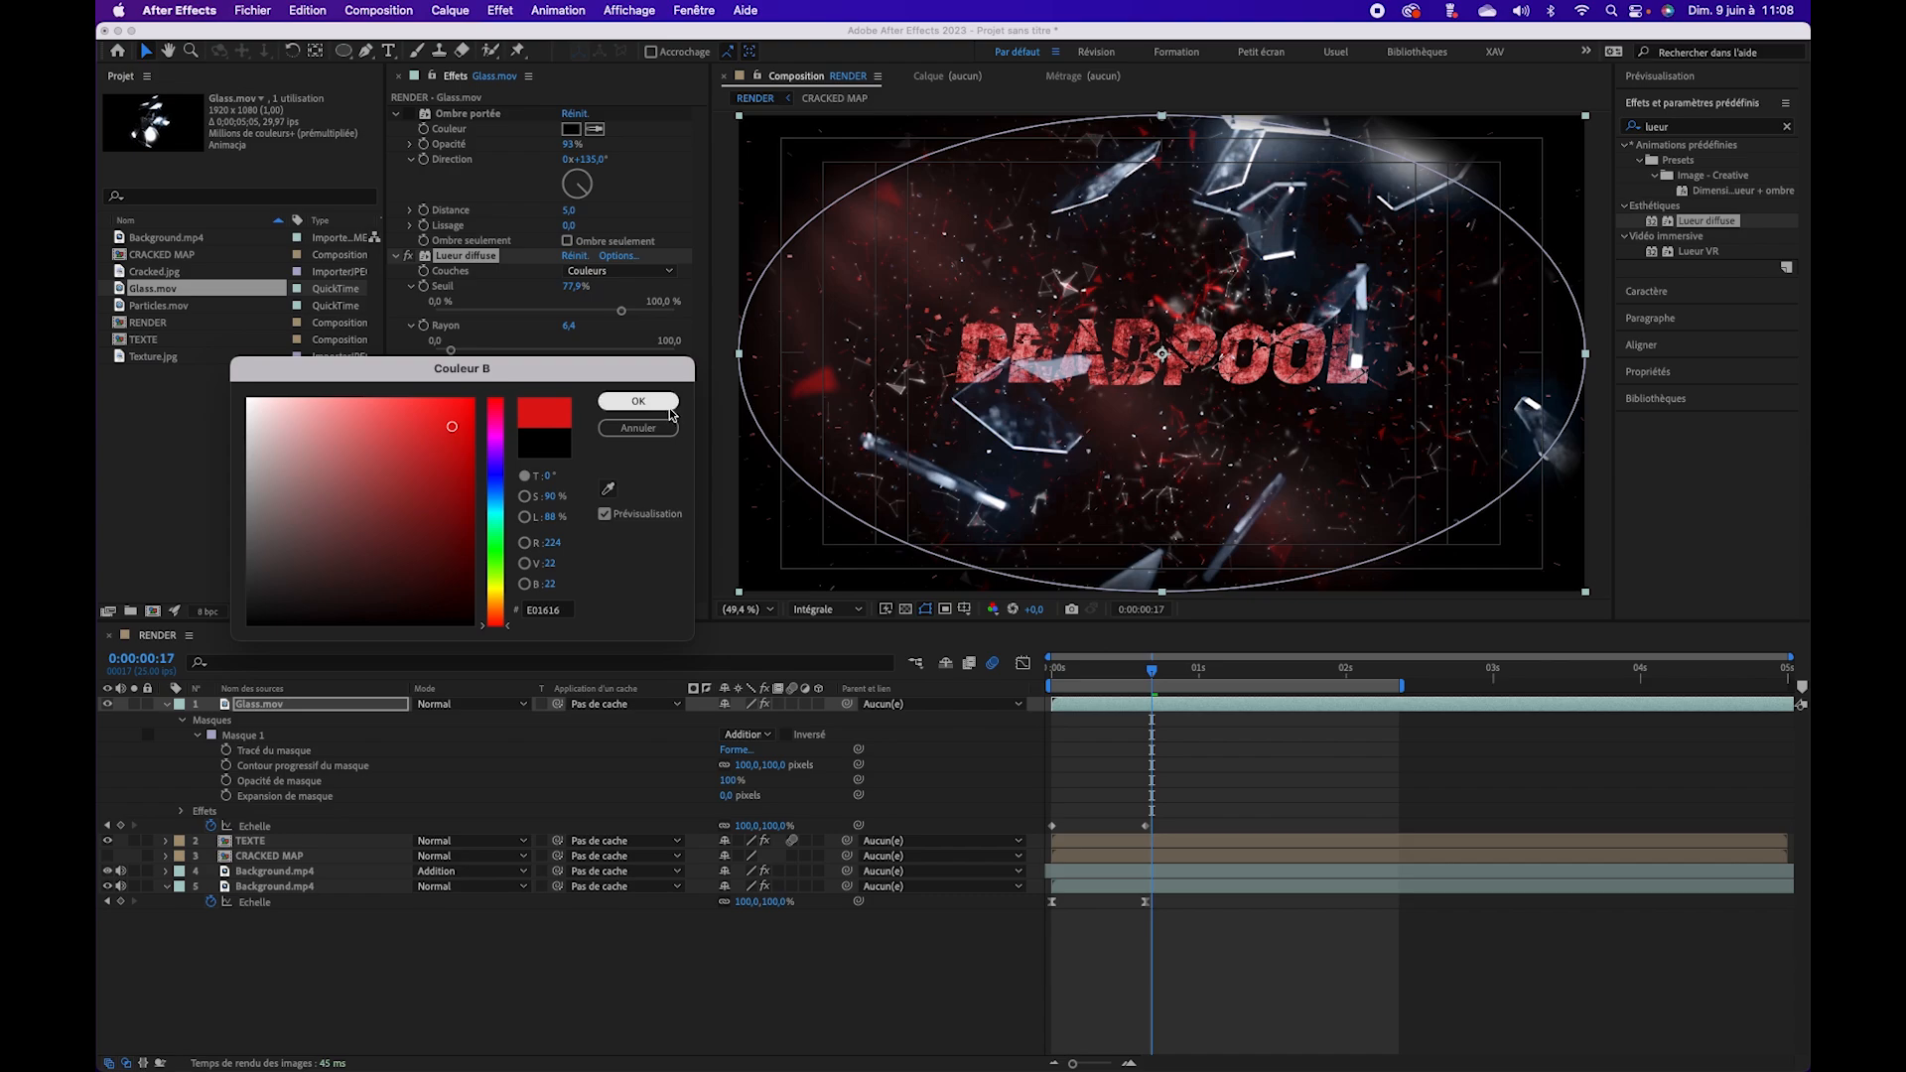
pyautogui.click(669, 407)
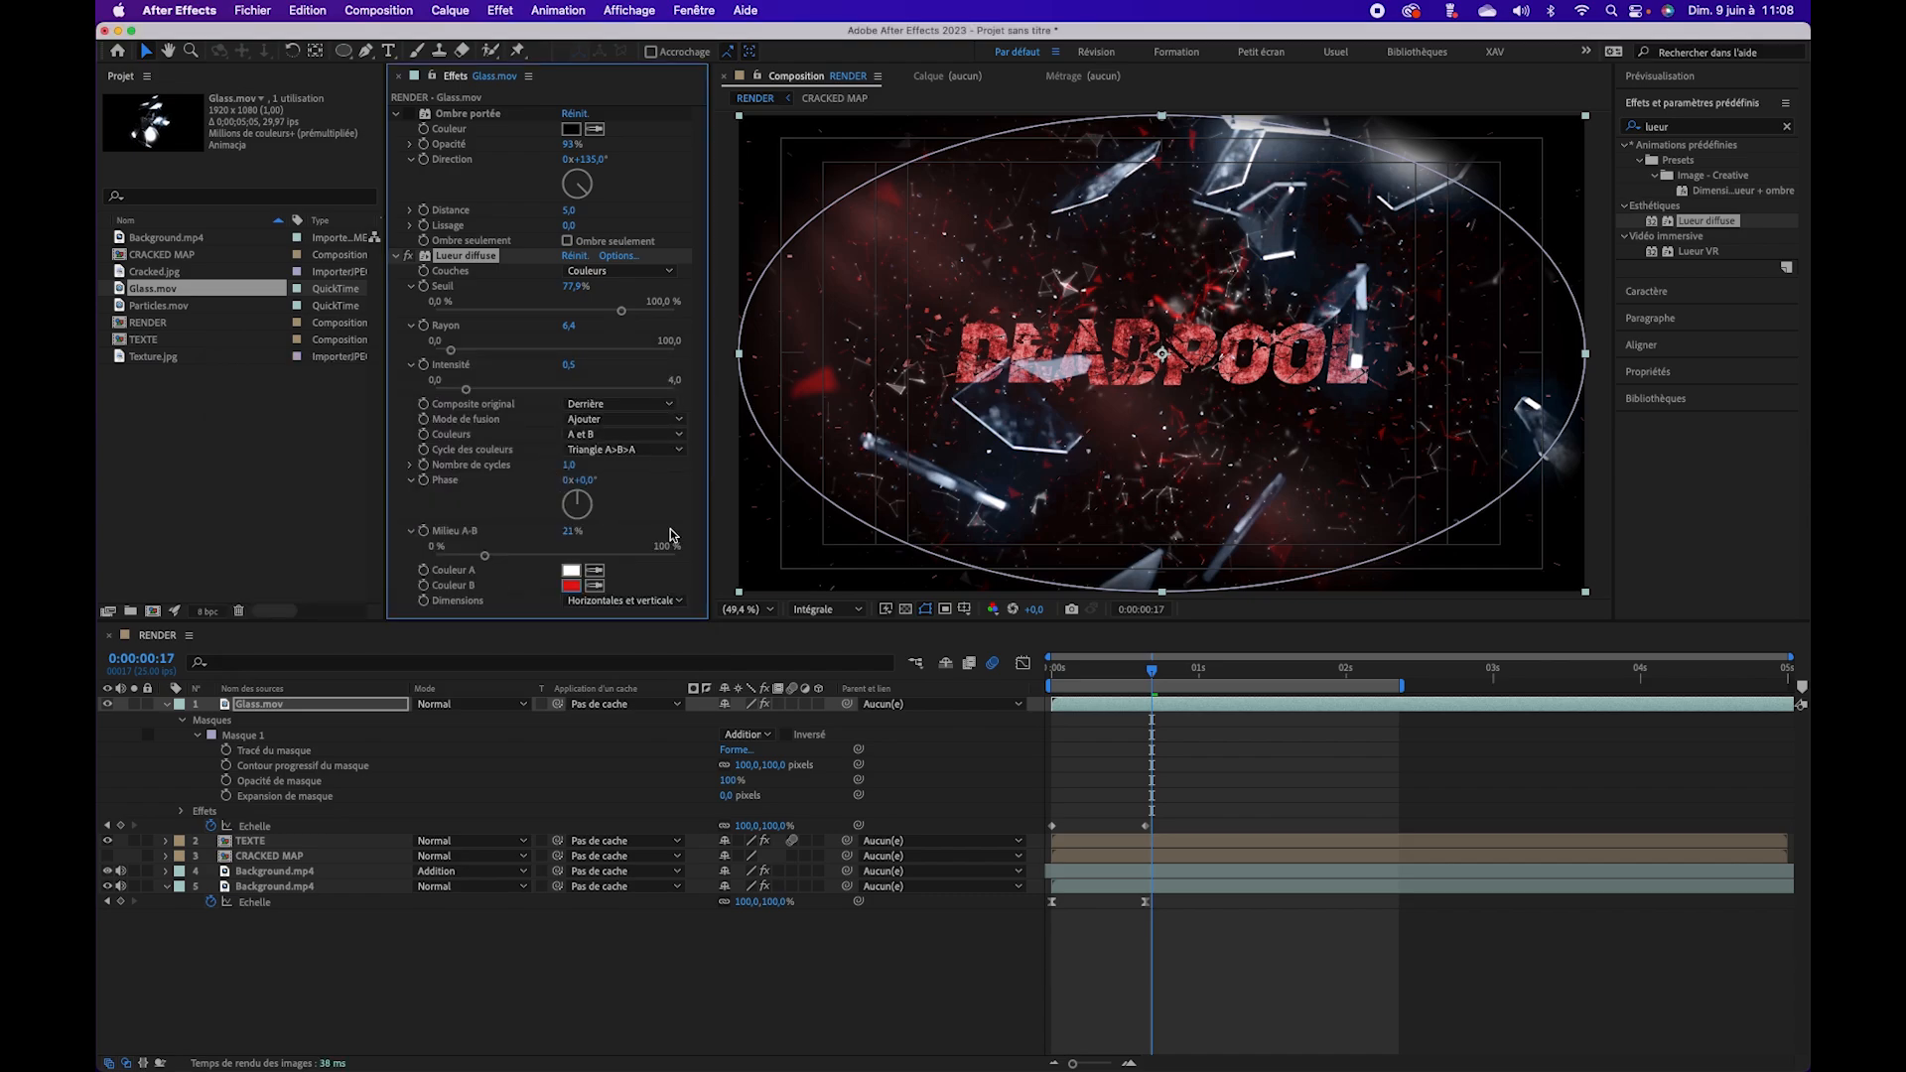
pyautogui.click(634, 451)
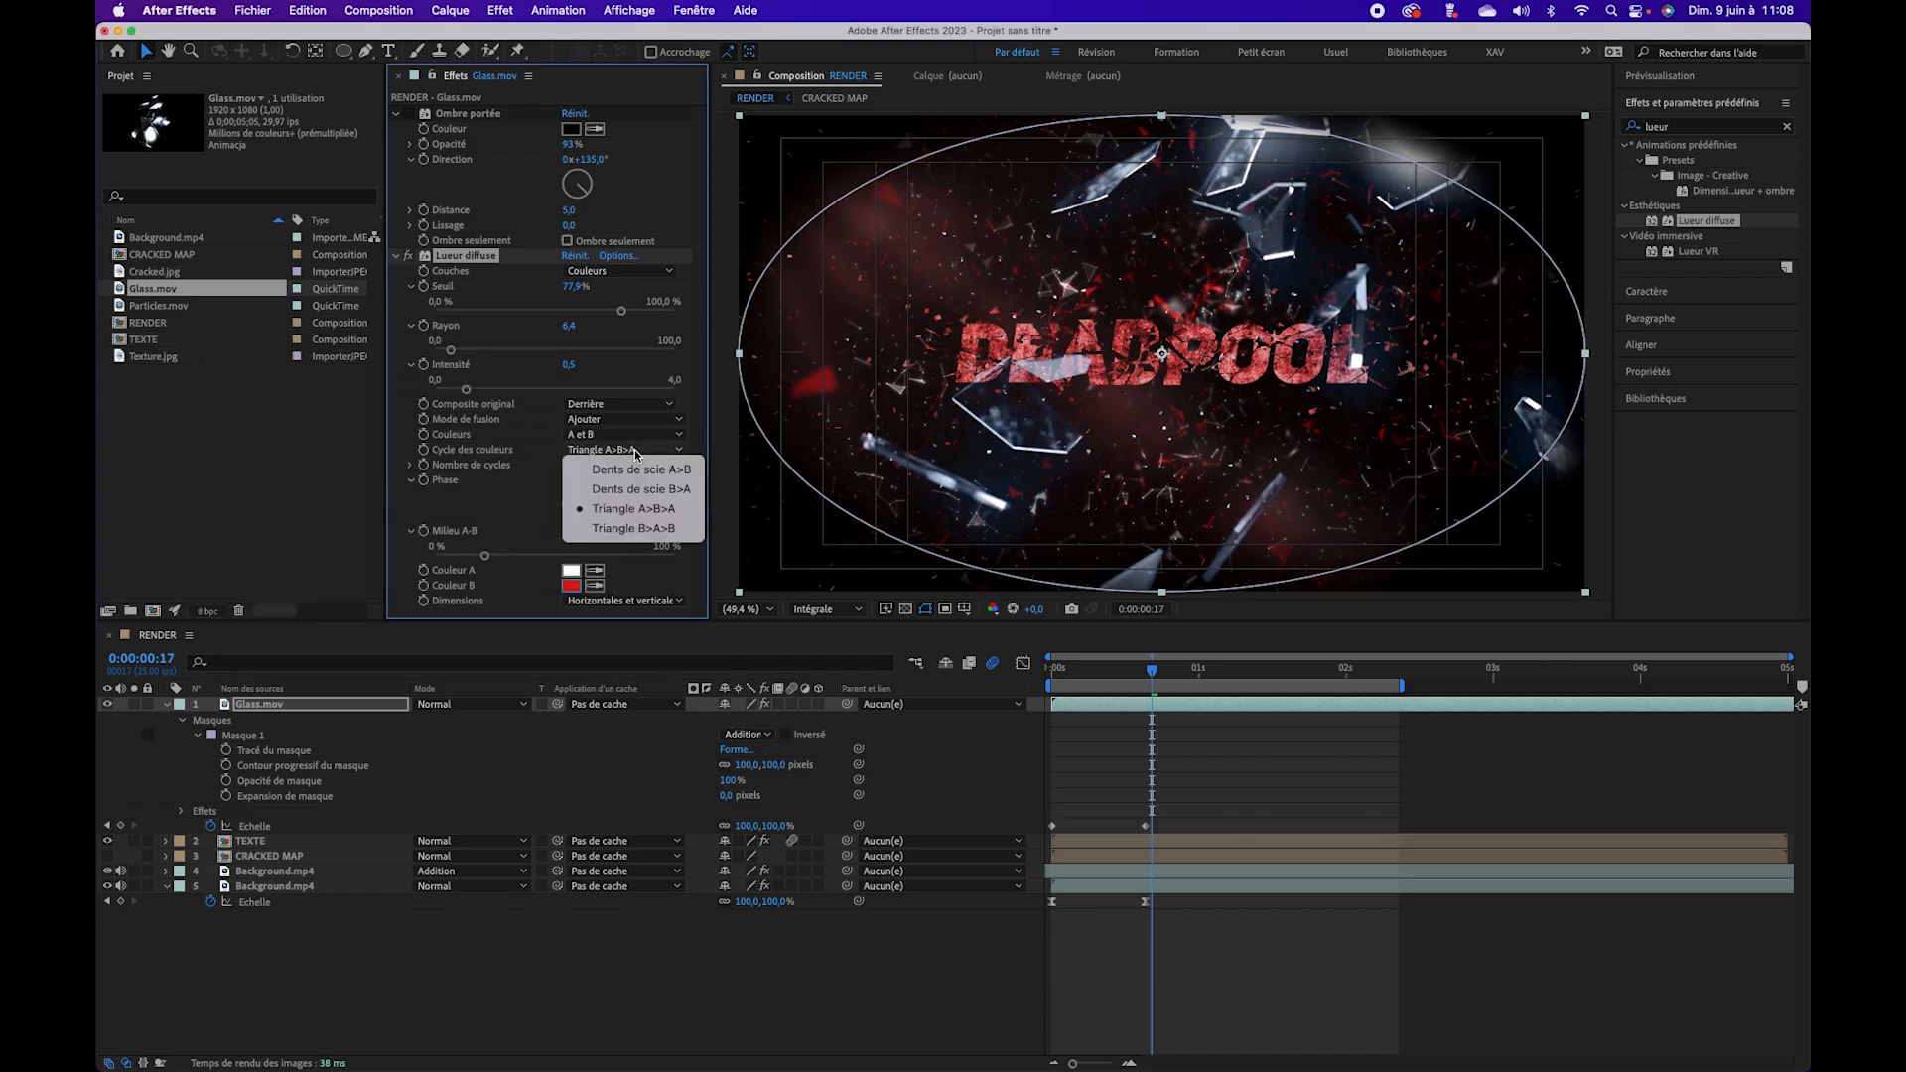
pyautogui.click(632, 528)
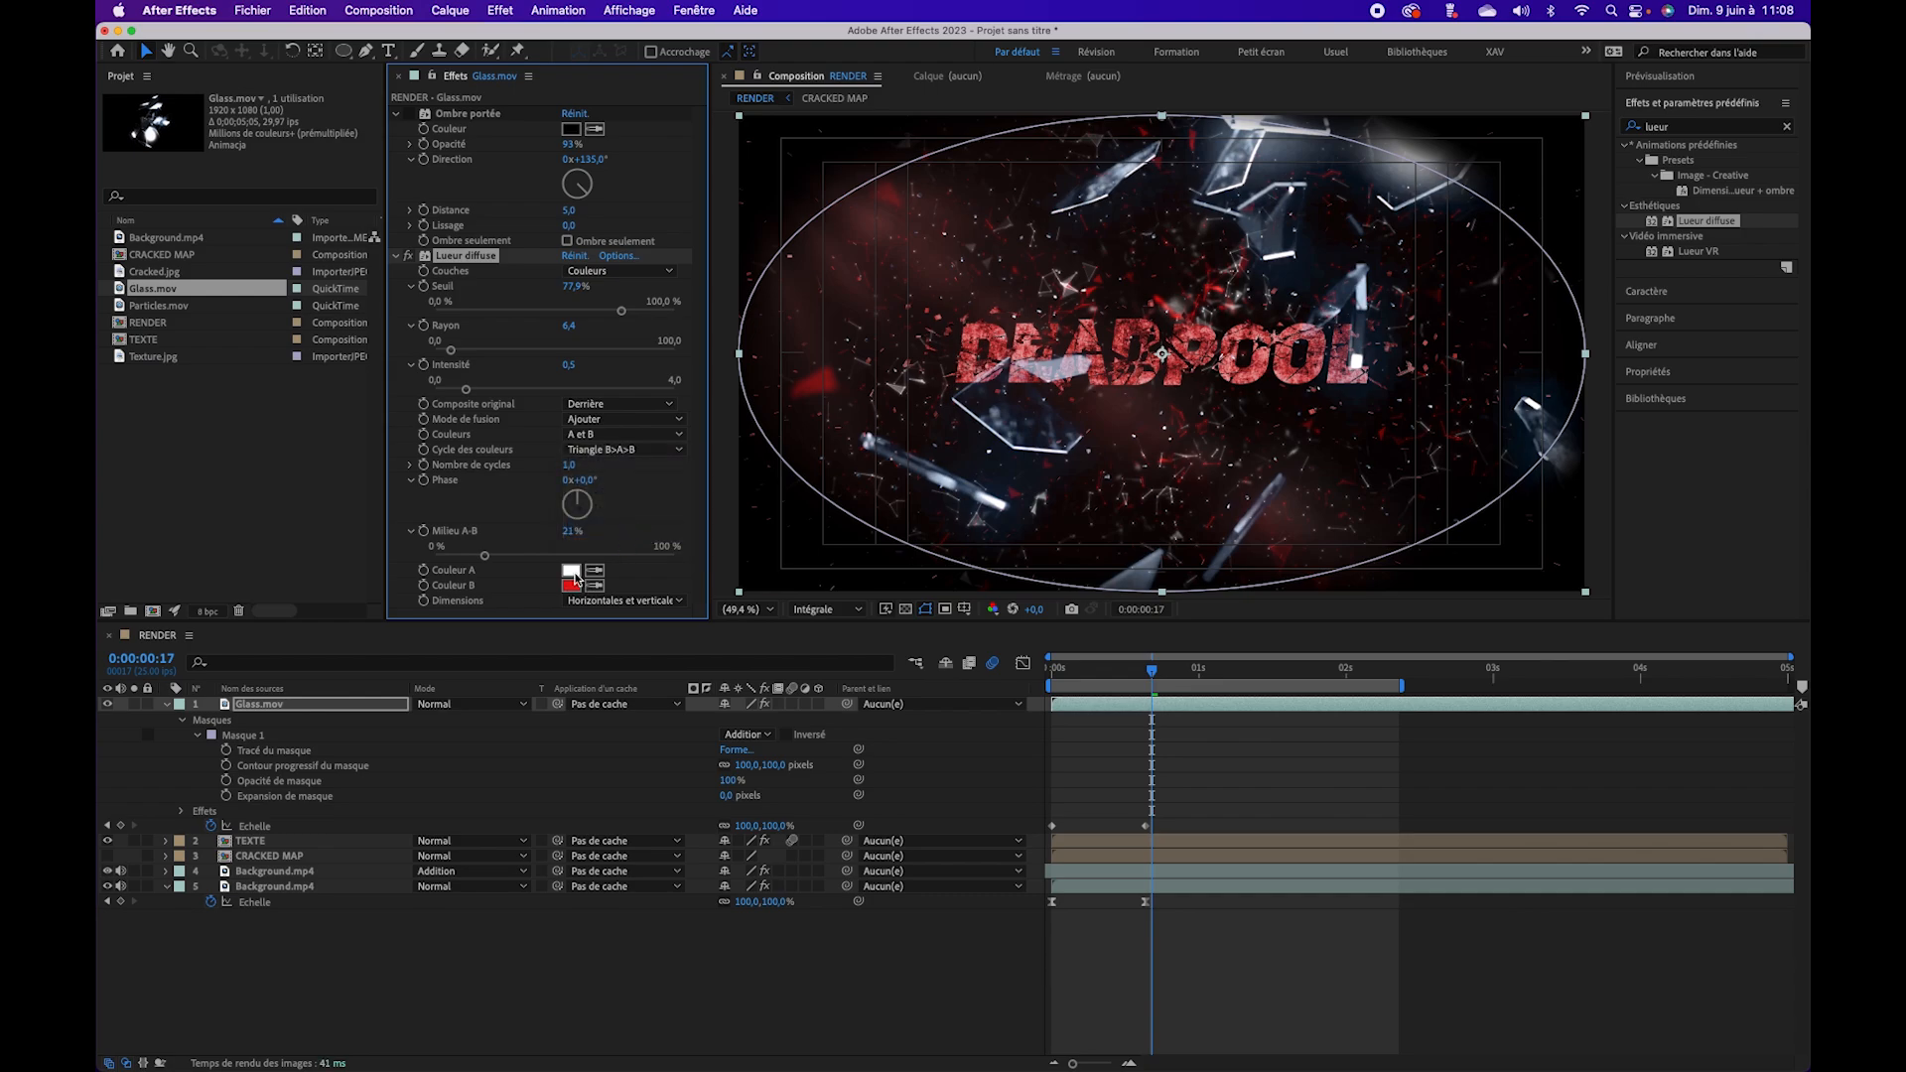
# Step: Change Couleur A of the glow to a bright red, keeping the colours option at A et B
pyautogui.click(574, 574)
pyautogui.click(454, 411)
pyautogui.click(617, 410)
pyautogui.click(622, 436)
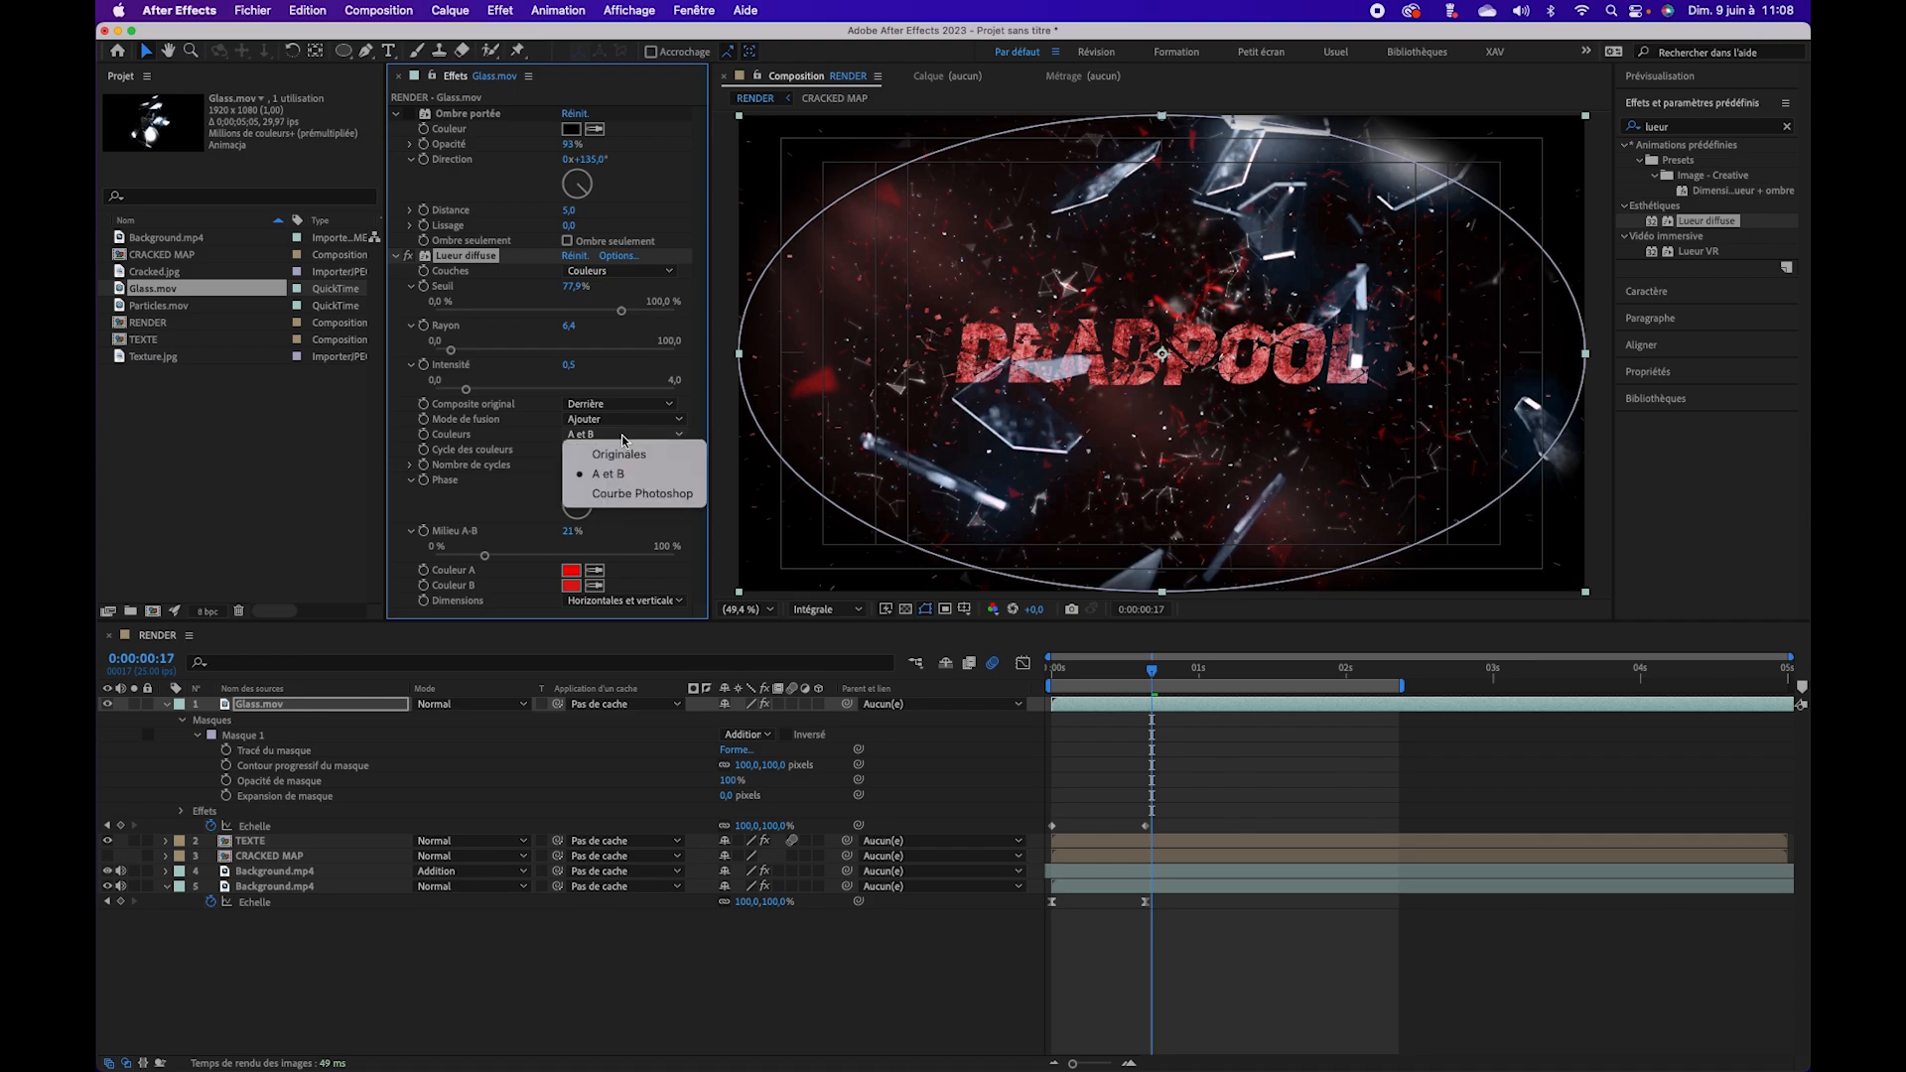
pyautogui.click(625, 475)
# Step: Set the glow's colour cycle to Triangle A>B>A and Couleur B to a near-black red (#180202)
pyautogui.click(623, 450)
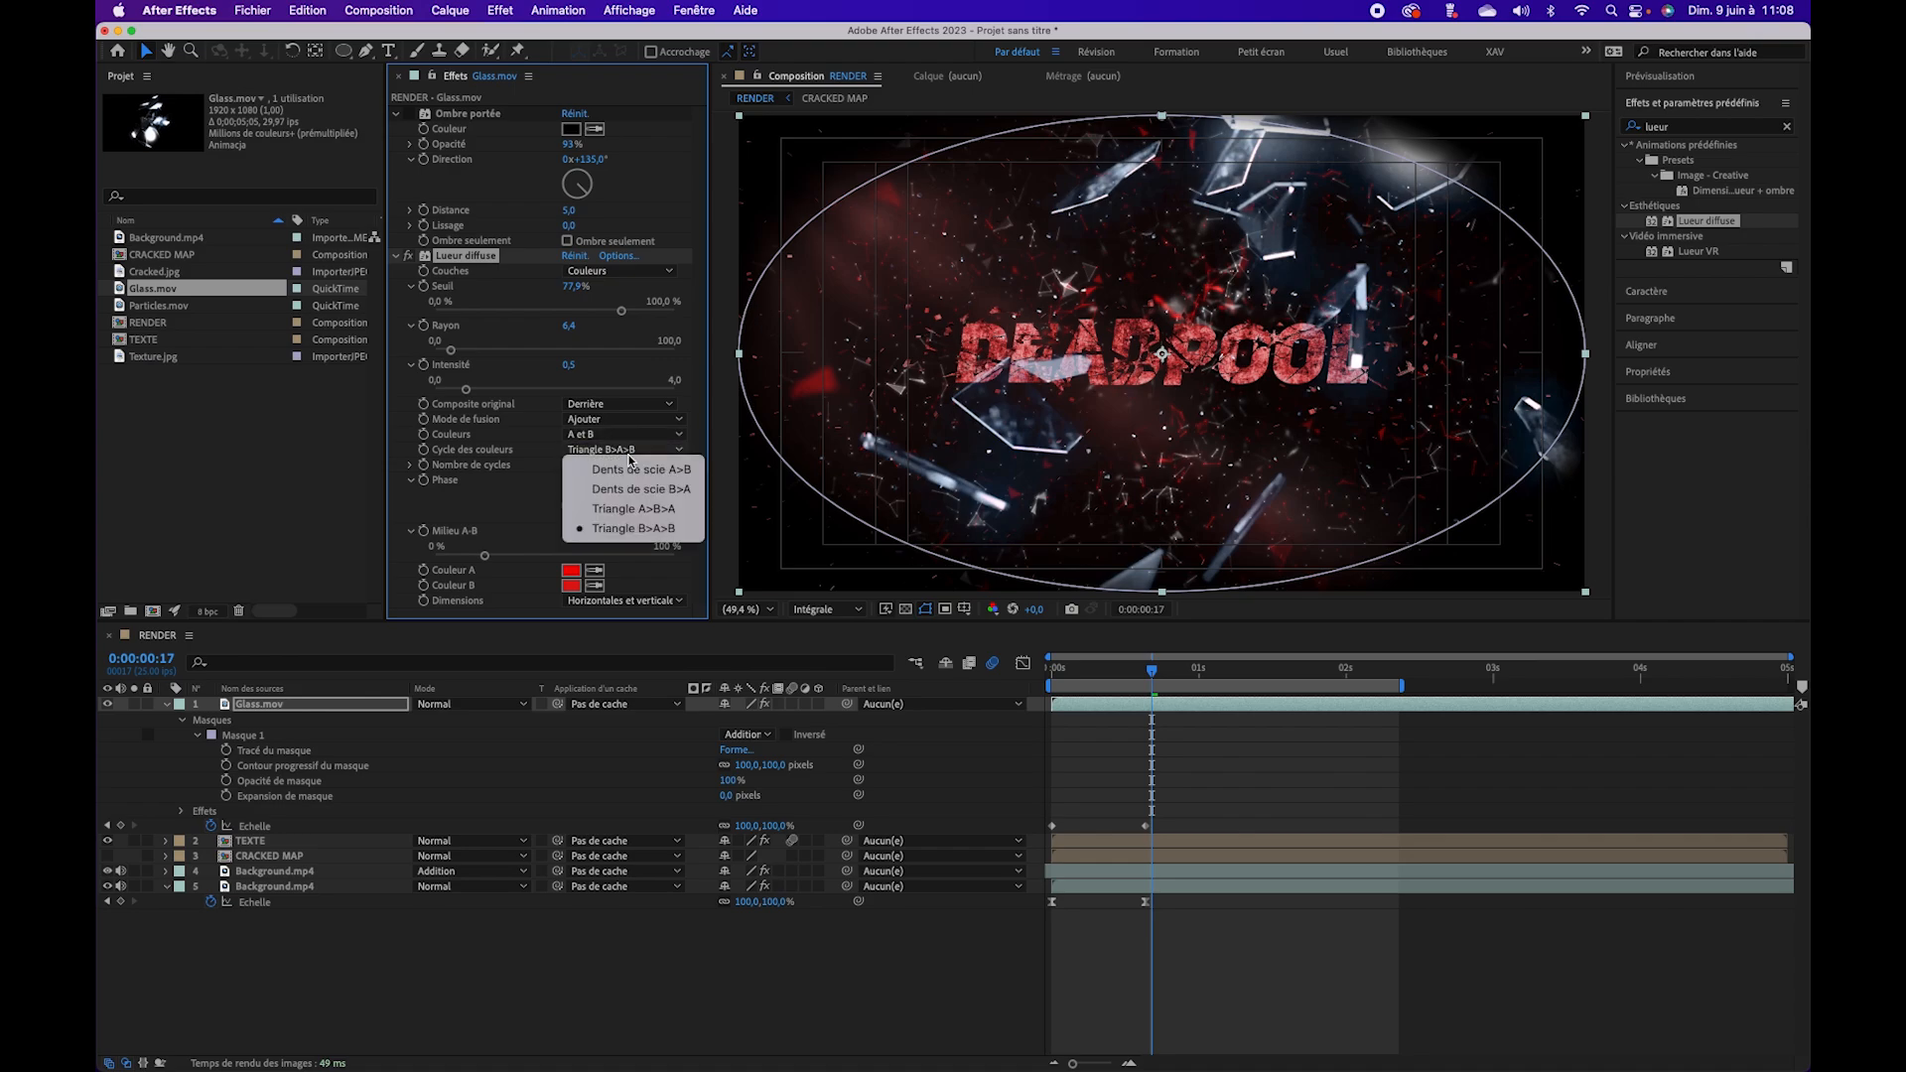
pyautogui.click(629, 490)
pyautogui.click(622, 452)
pyautogui.click(620, 506)
pyautogui.click(570, 585)
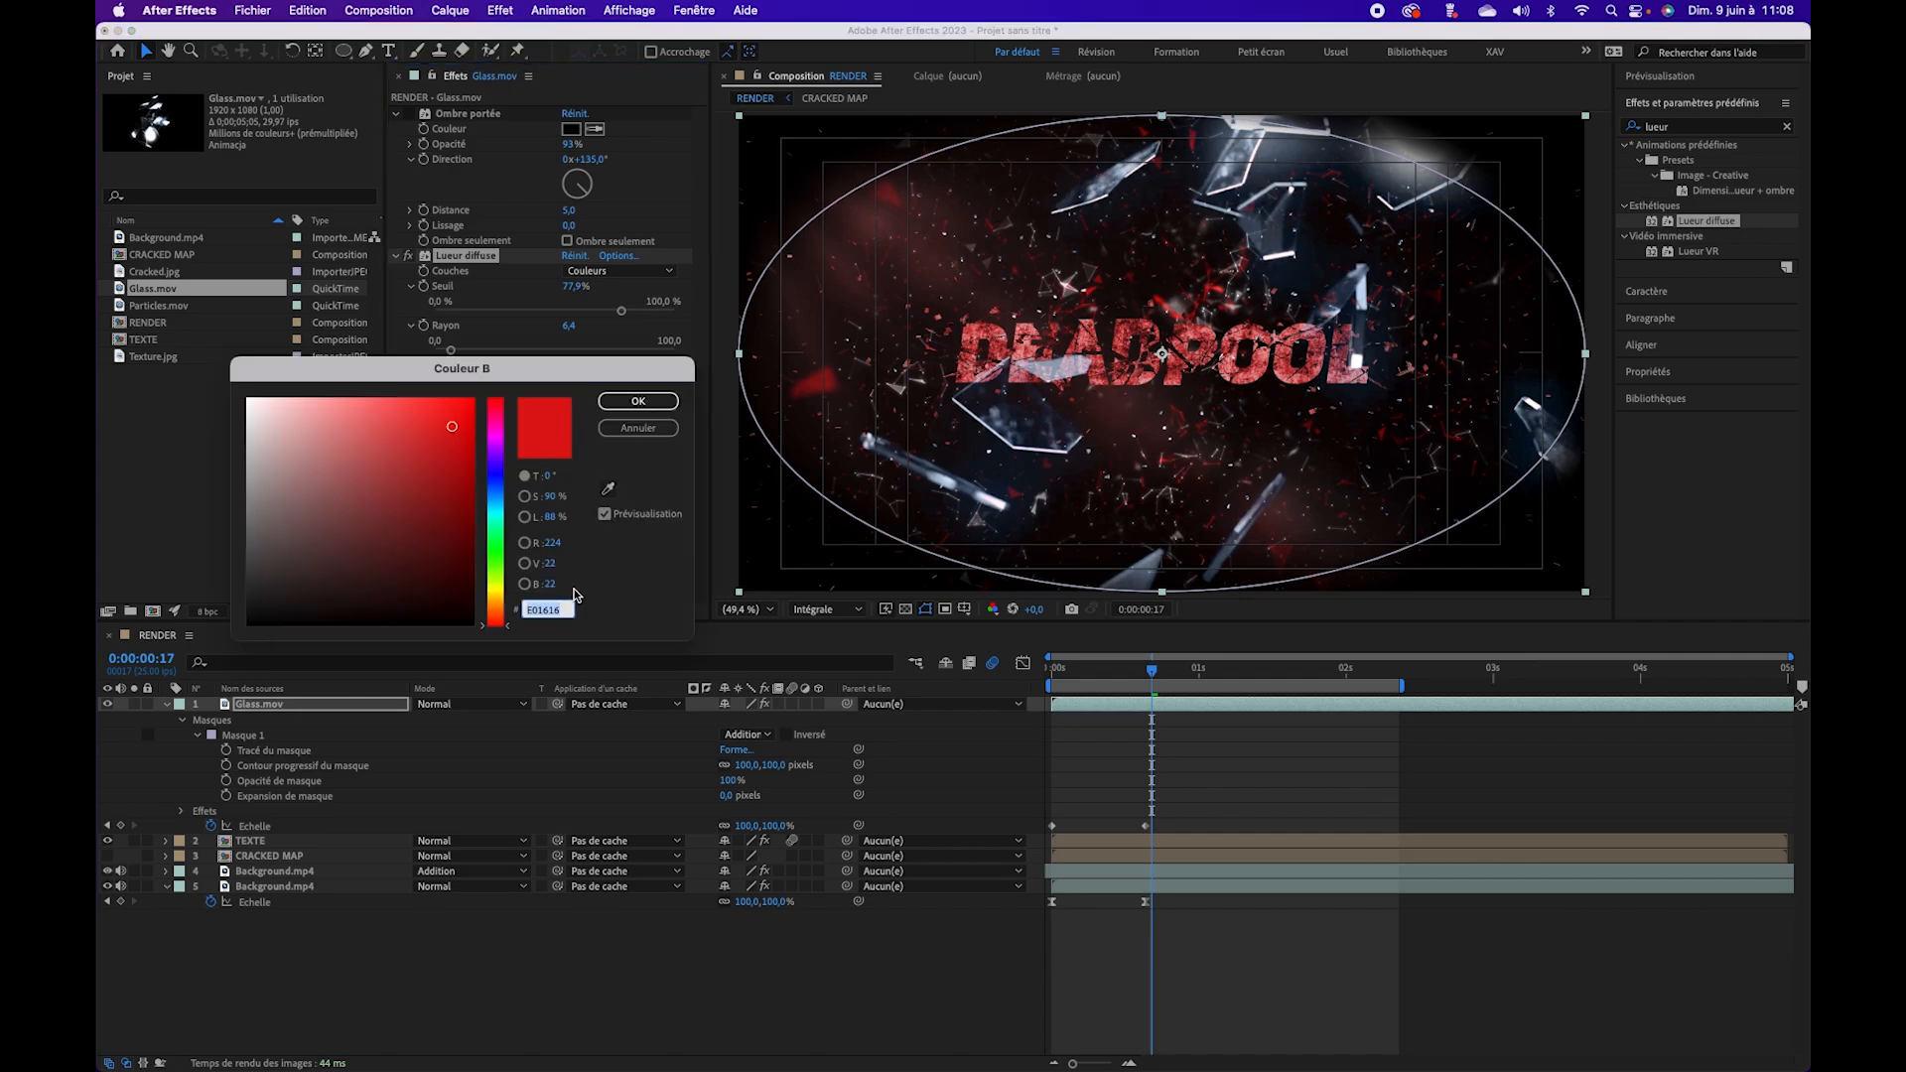
pyautogui.click(456, 607)
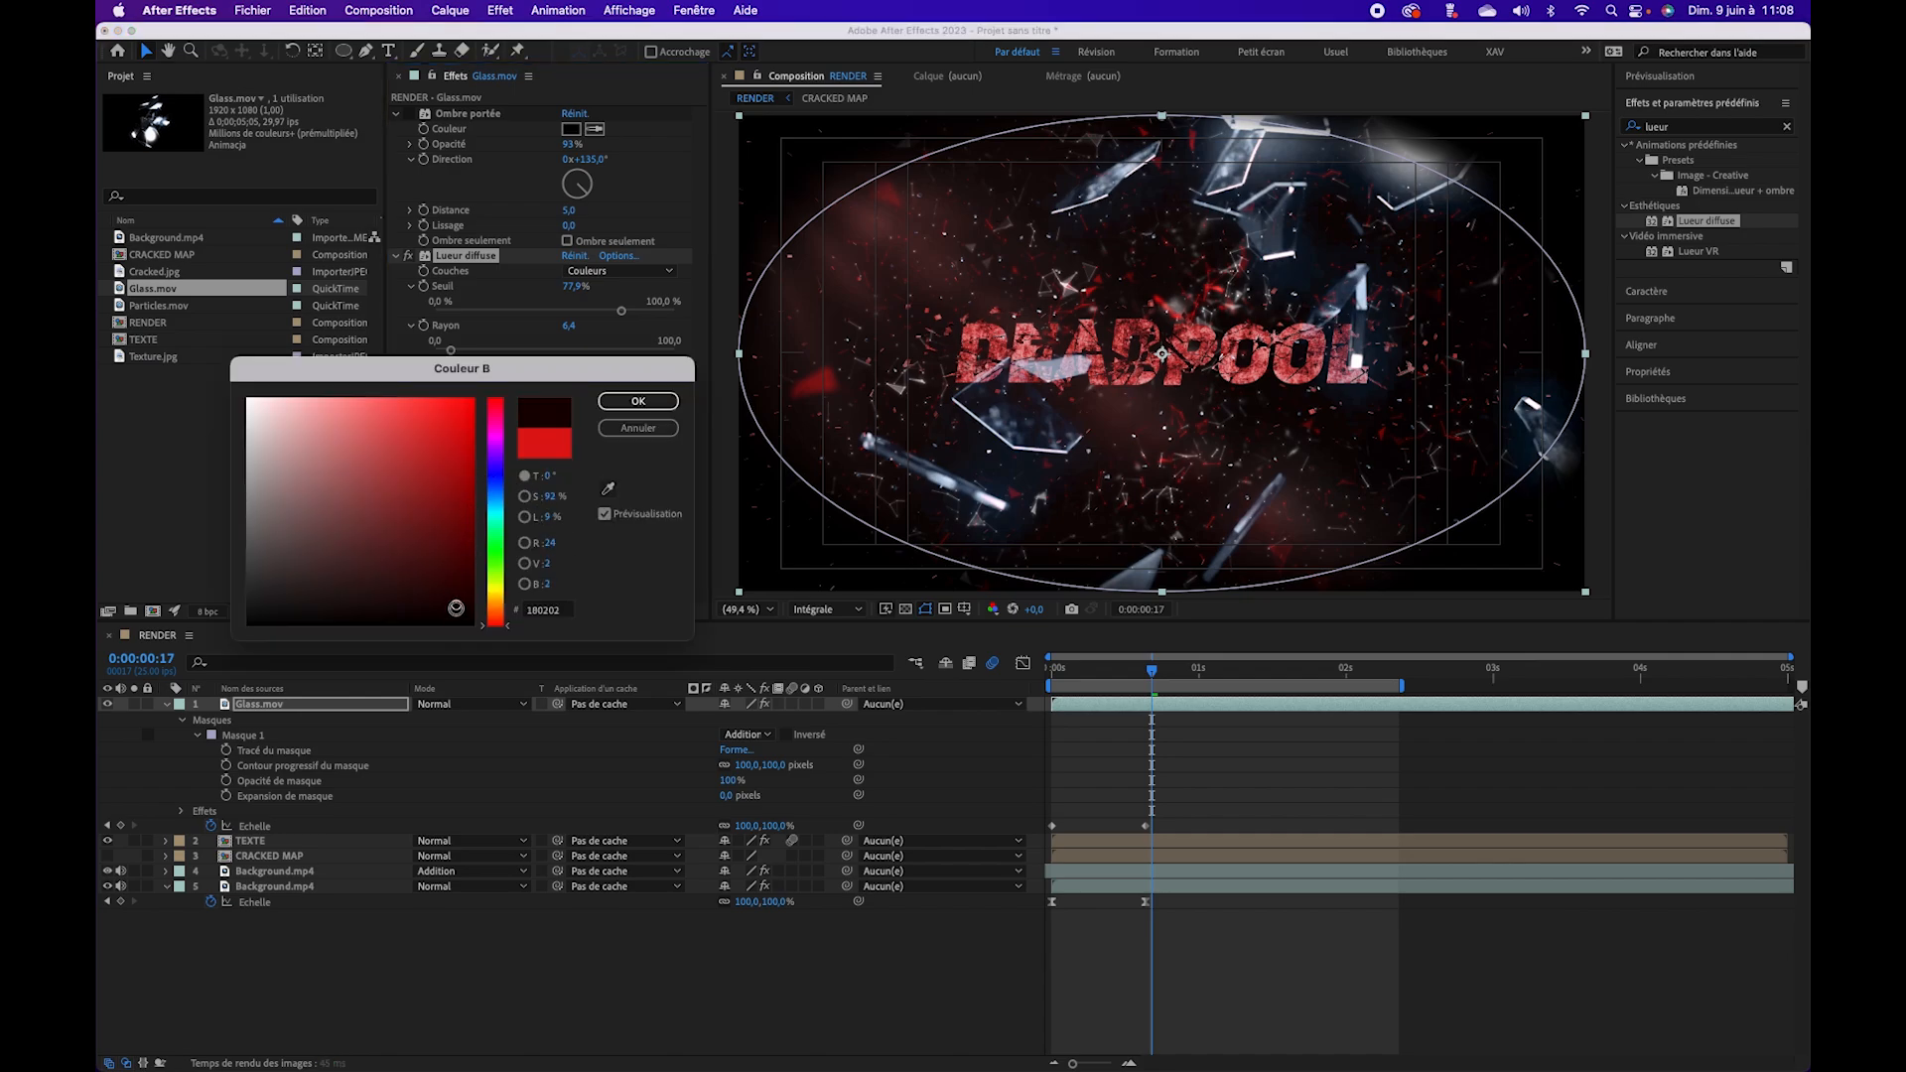
pyautogui.click(639, 401)
# Step: Set the glow's Milieu A-B to 46%, number of cycles to 3.9, phase to -106° and colour cycle to Triangle B>A>B
pyautogui.moveTo(490, 557); pyautogui.dragTo(553, 557)
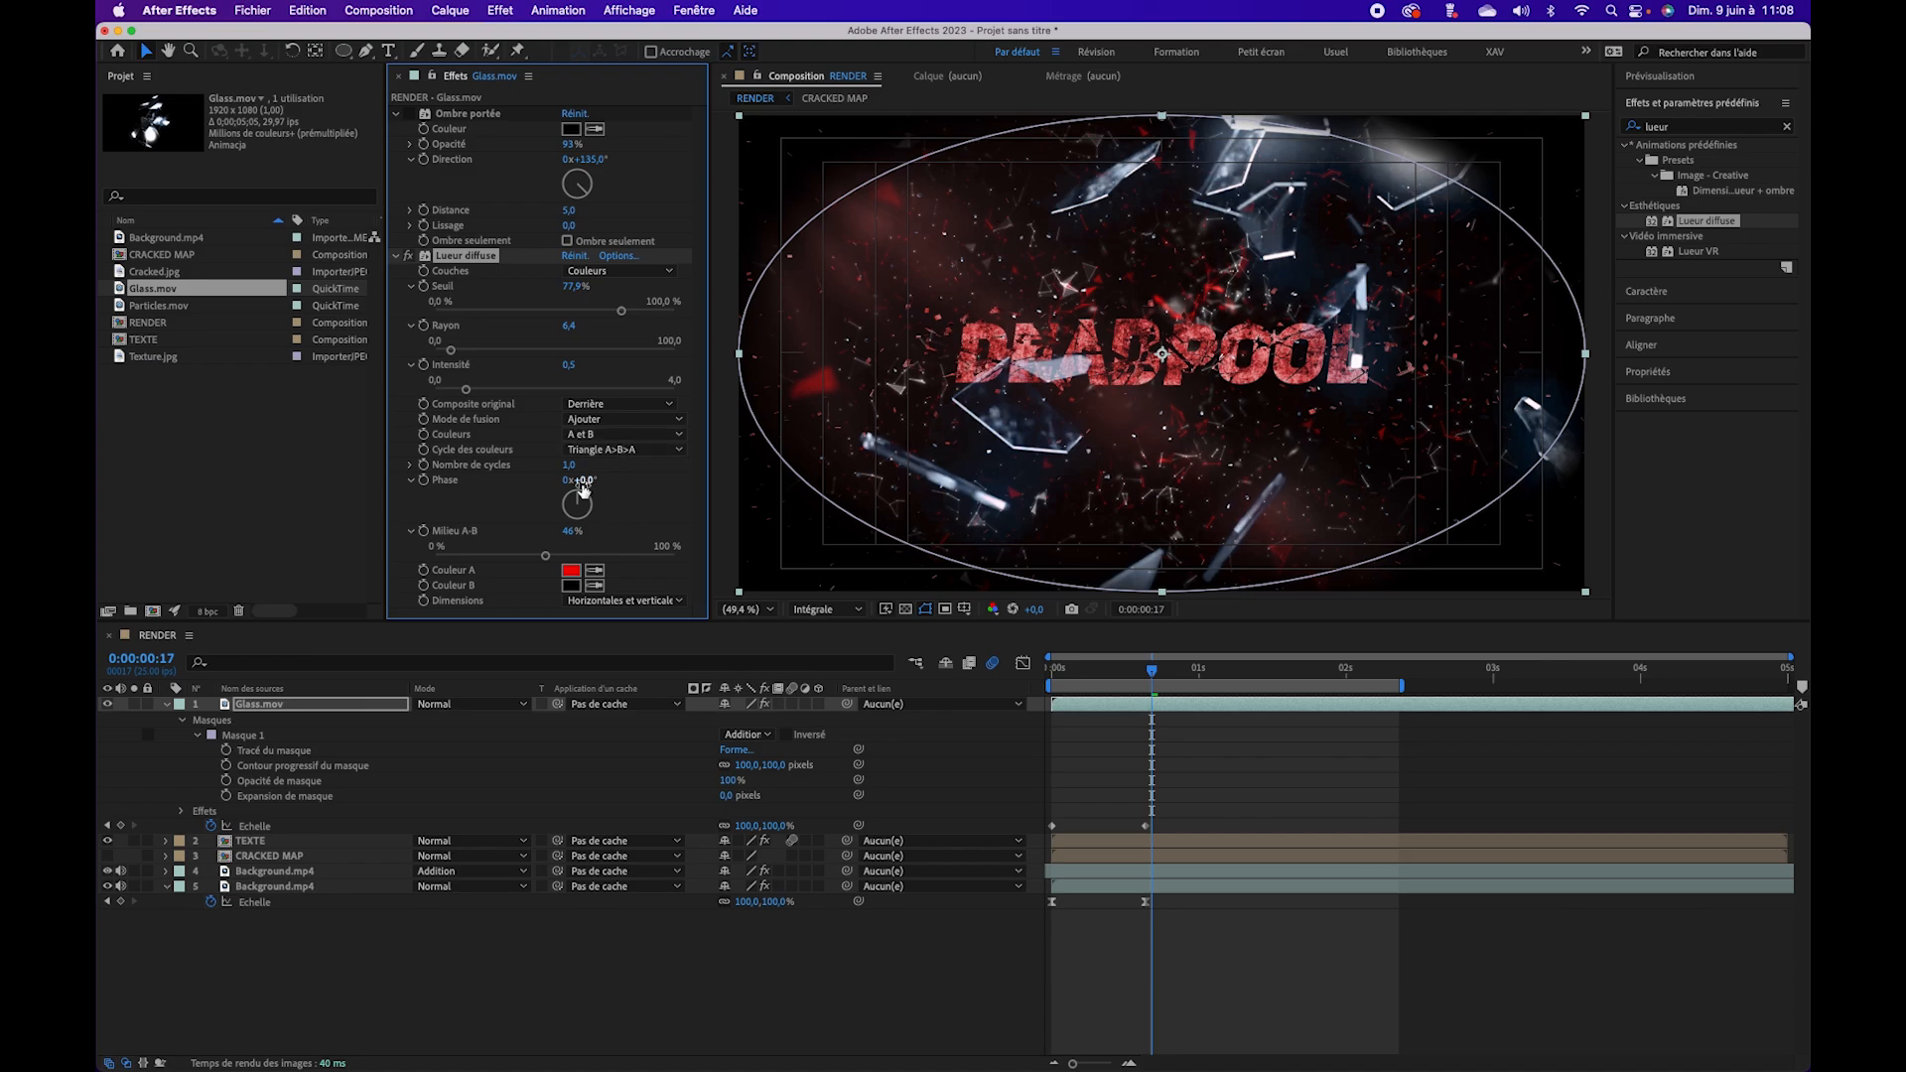
pyautogui.moveTo(592, 486); pyautogui.dragTo(607, 482)
pyautogui.click(413, 466)
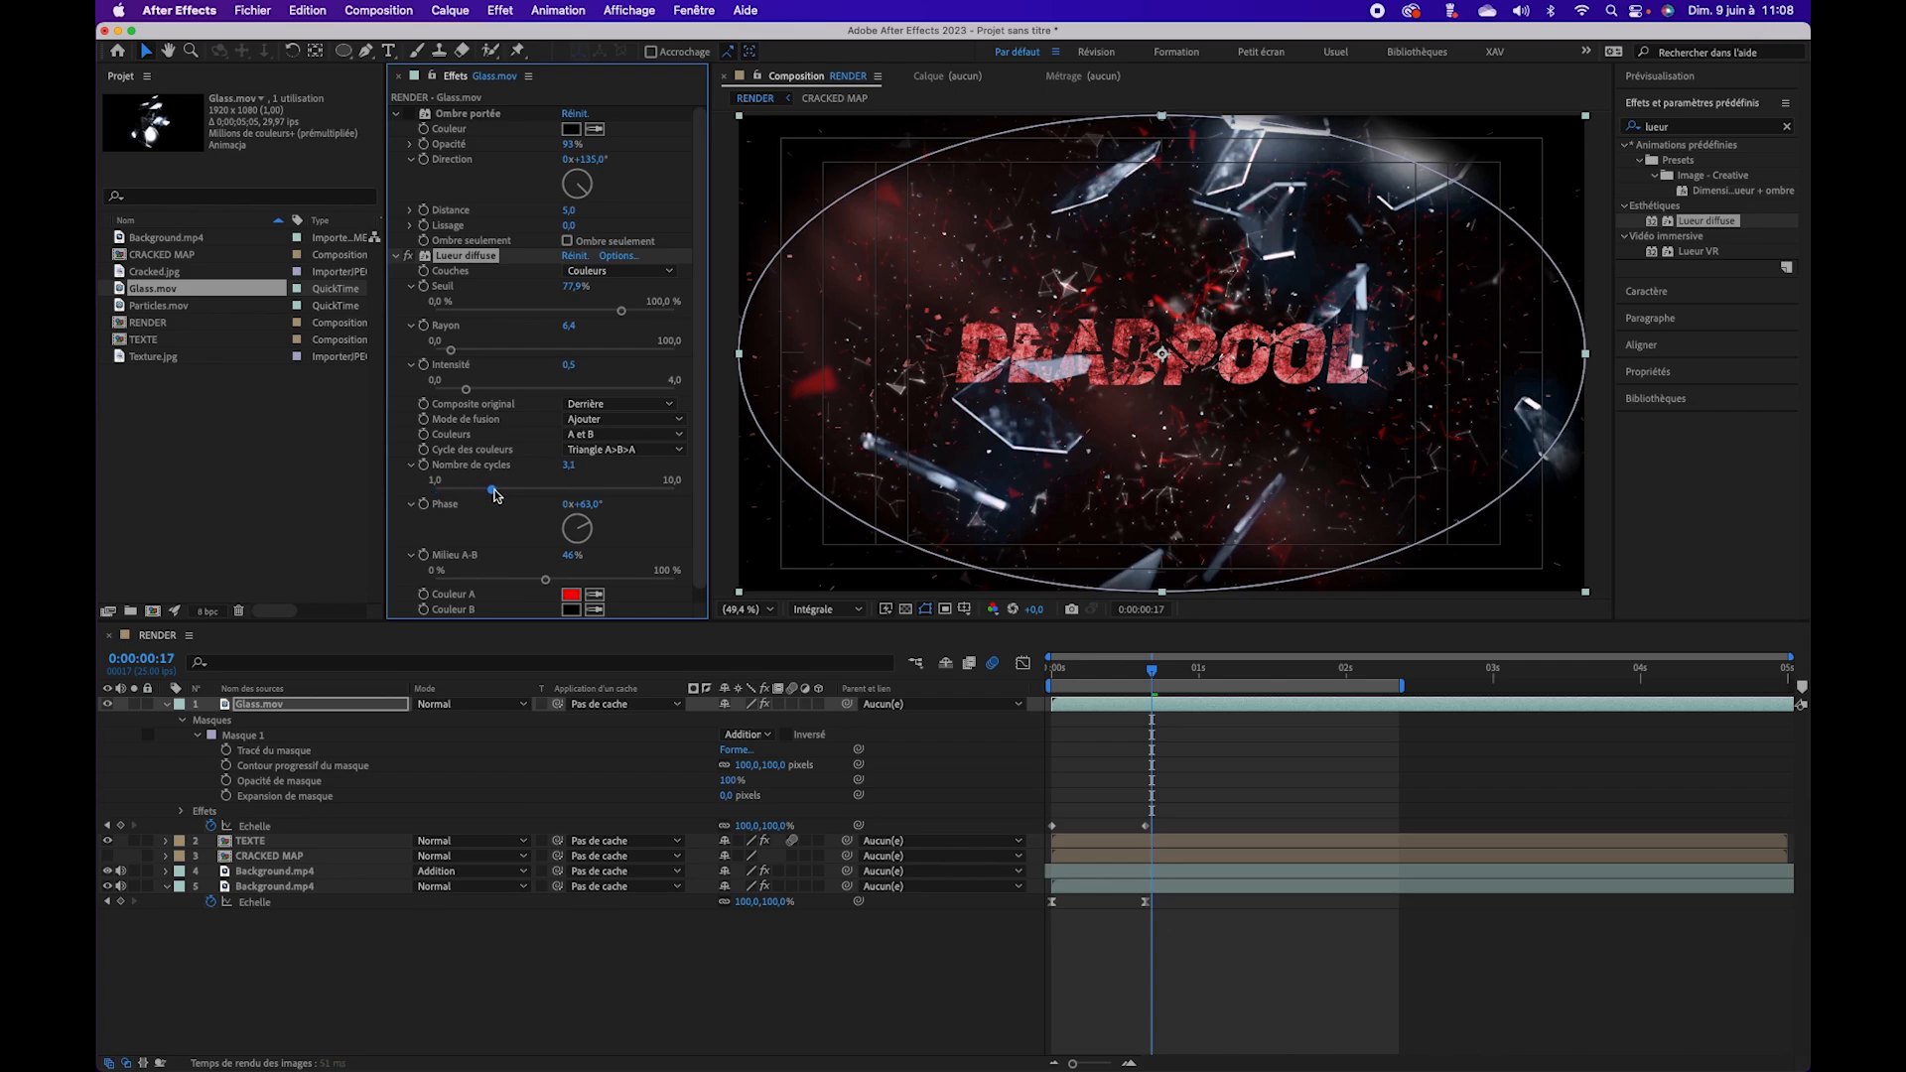
pyautogui.moveTo(592, 510); pyautogui.dragTo(537, 507)
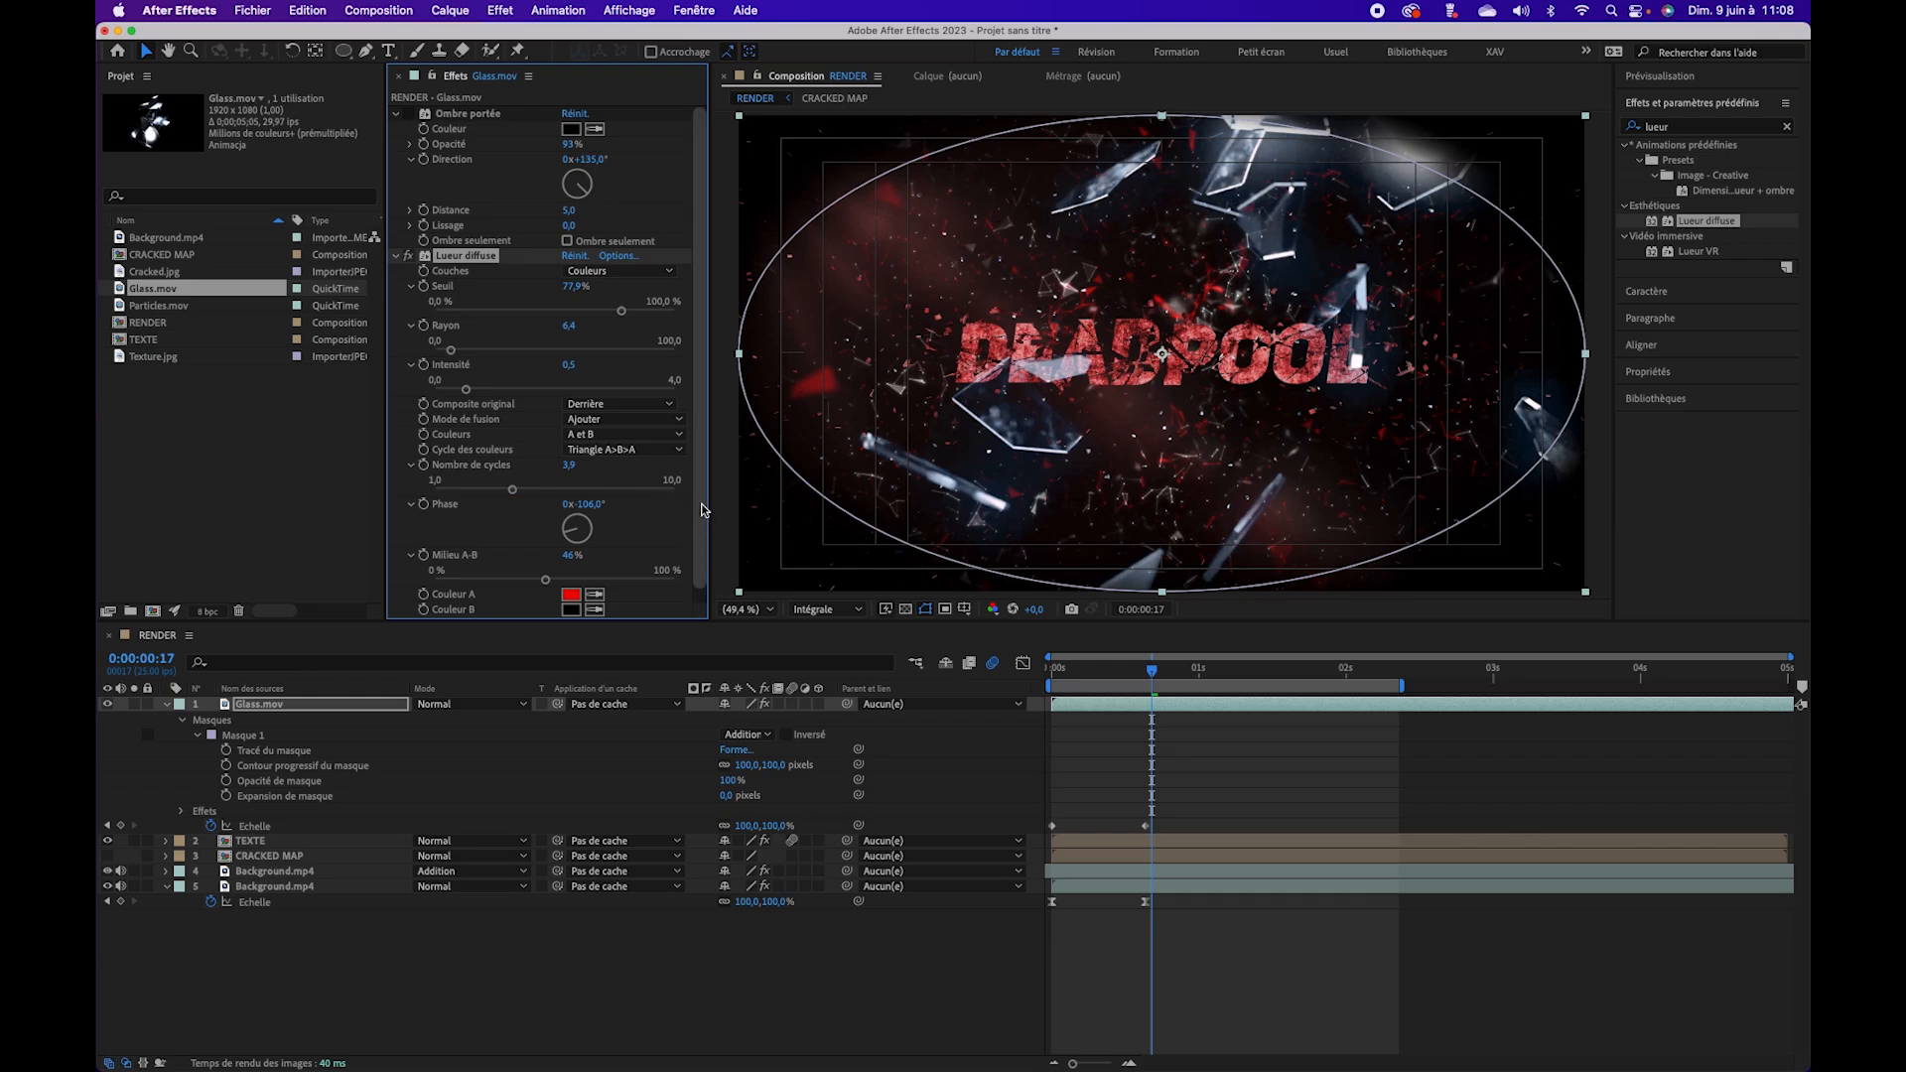
pyautogui.click(627, 451)
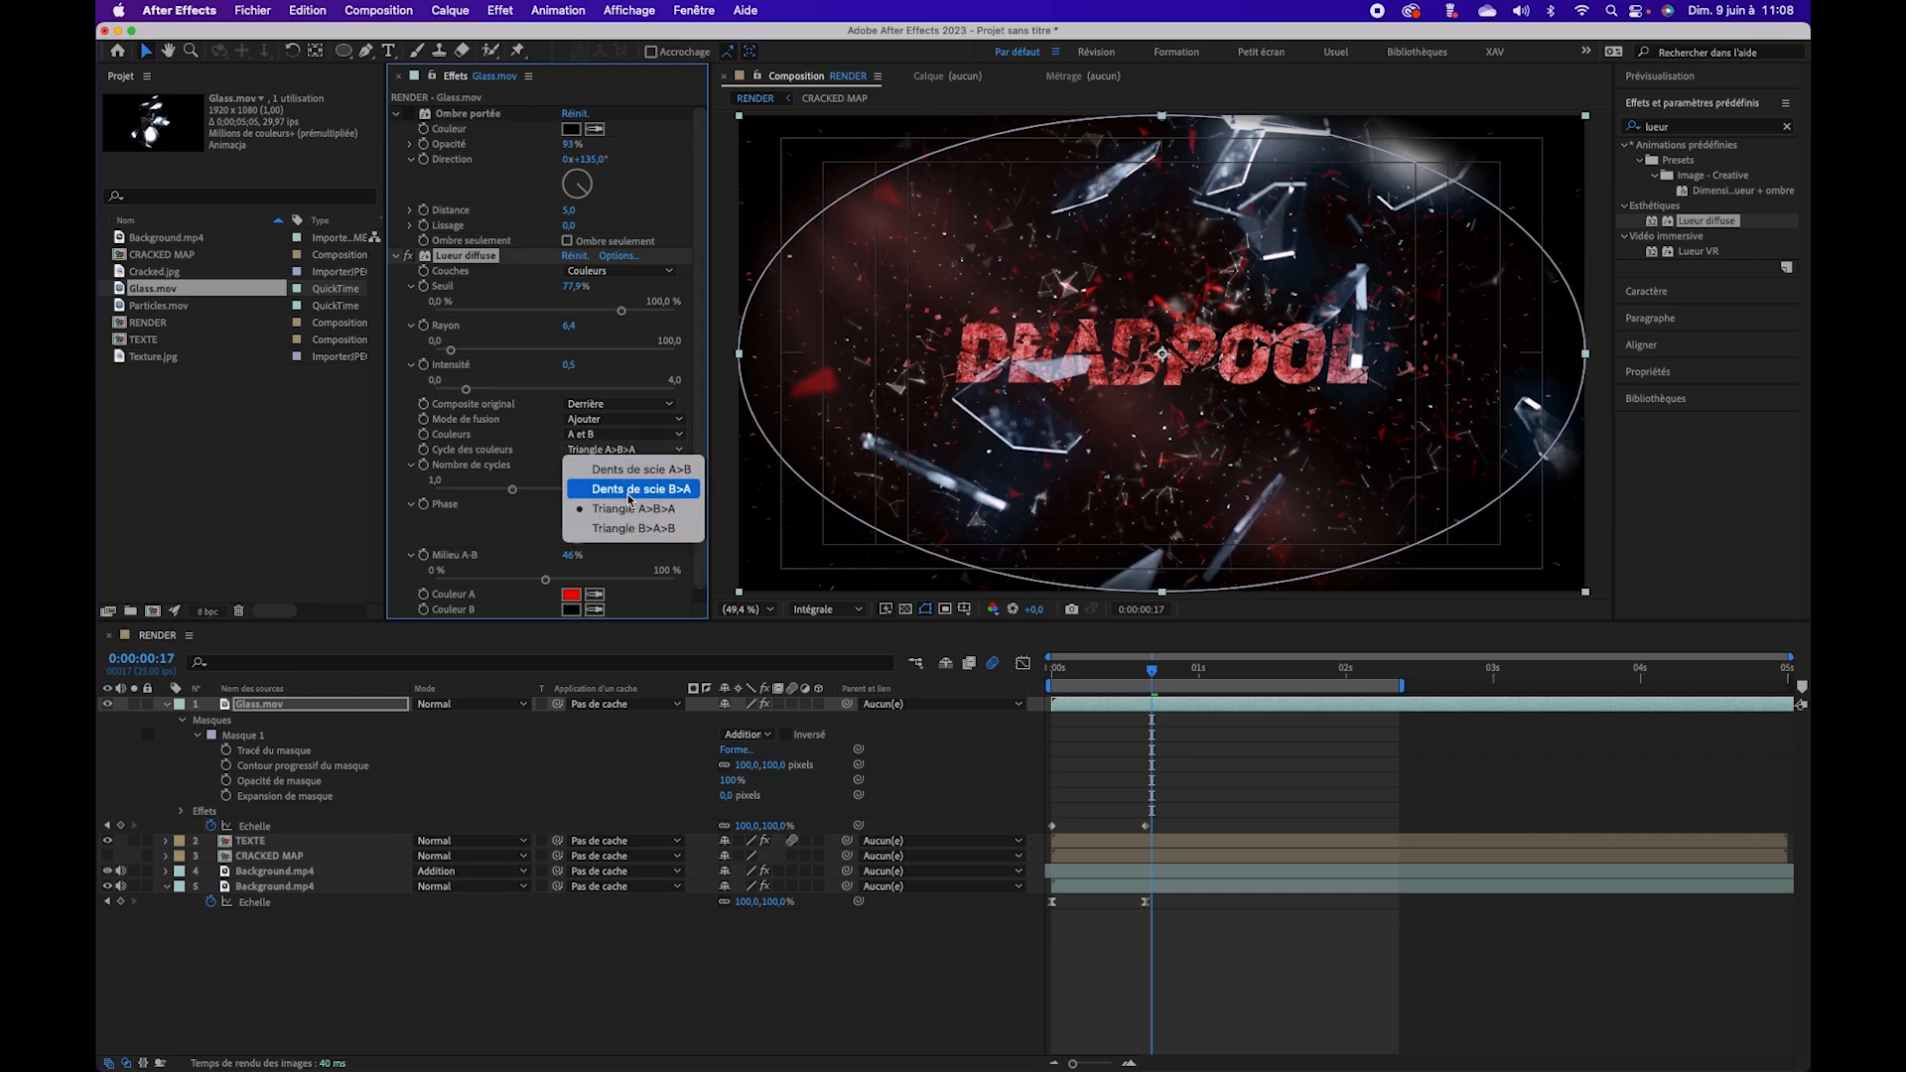
pyautogui.click(628, 533)
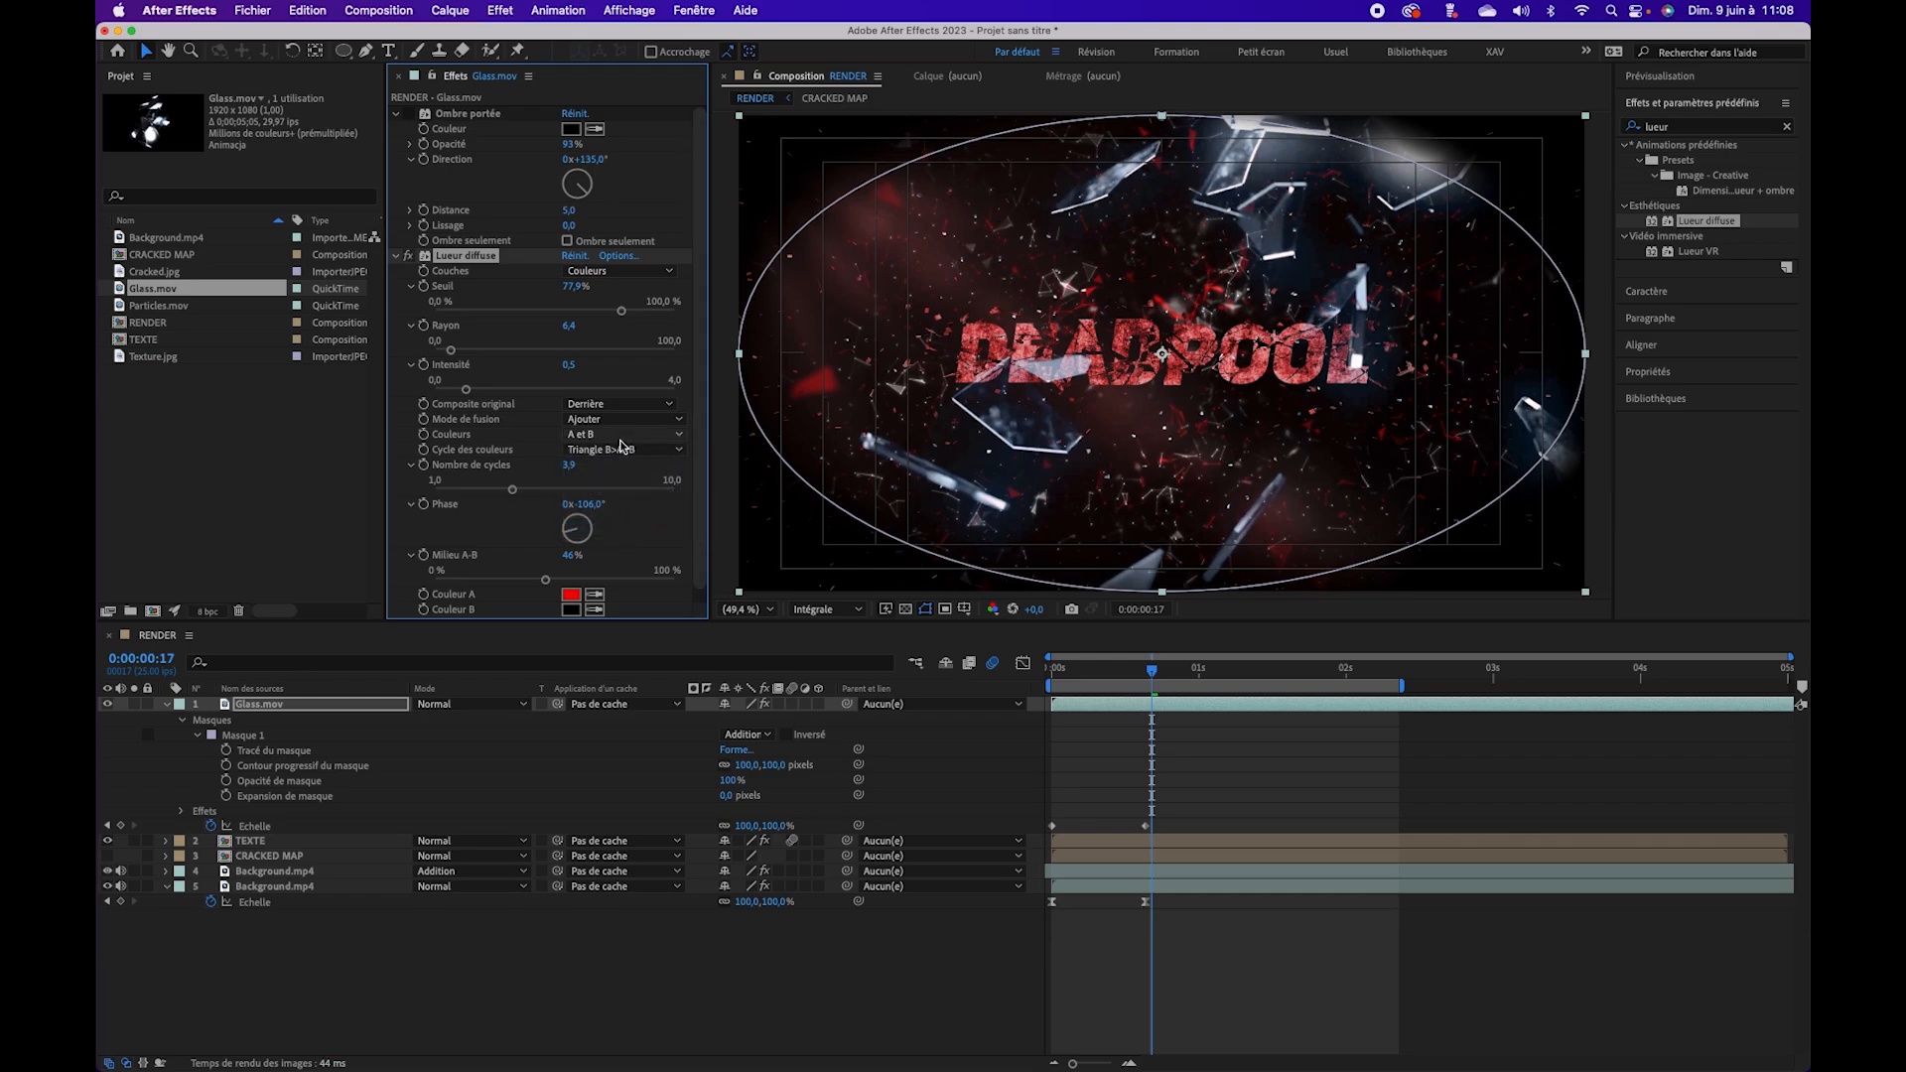
# Step: Set the Lueur diffuse threshold to 41.2%, radius to 23.6 and intensity to 1.2
pyautogui.scroll(-1, 692, 613)
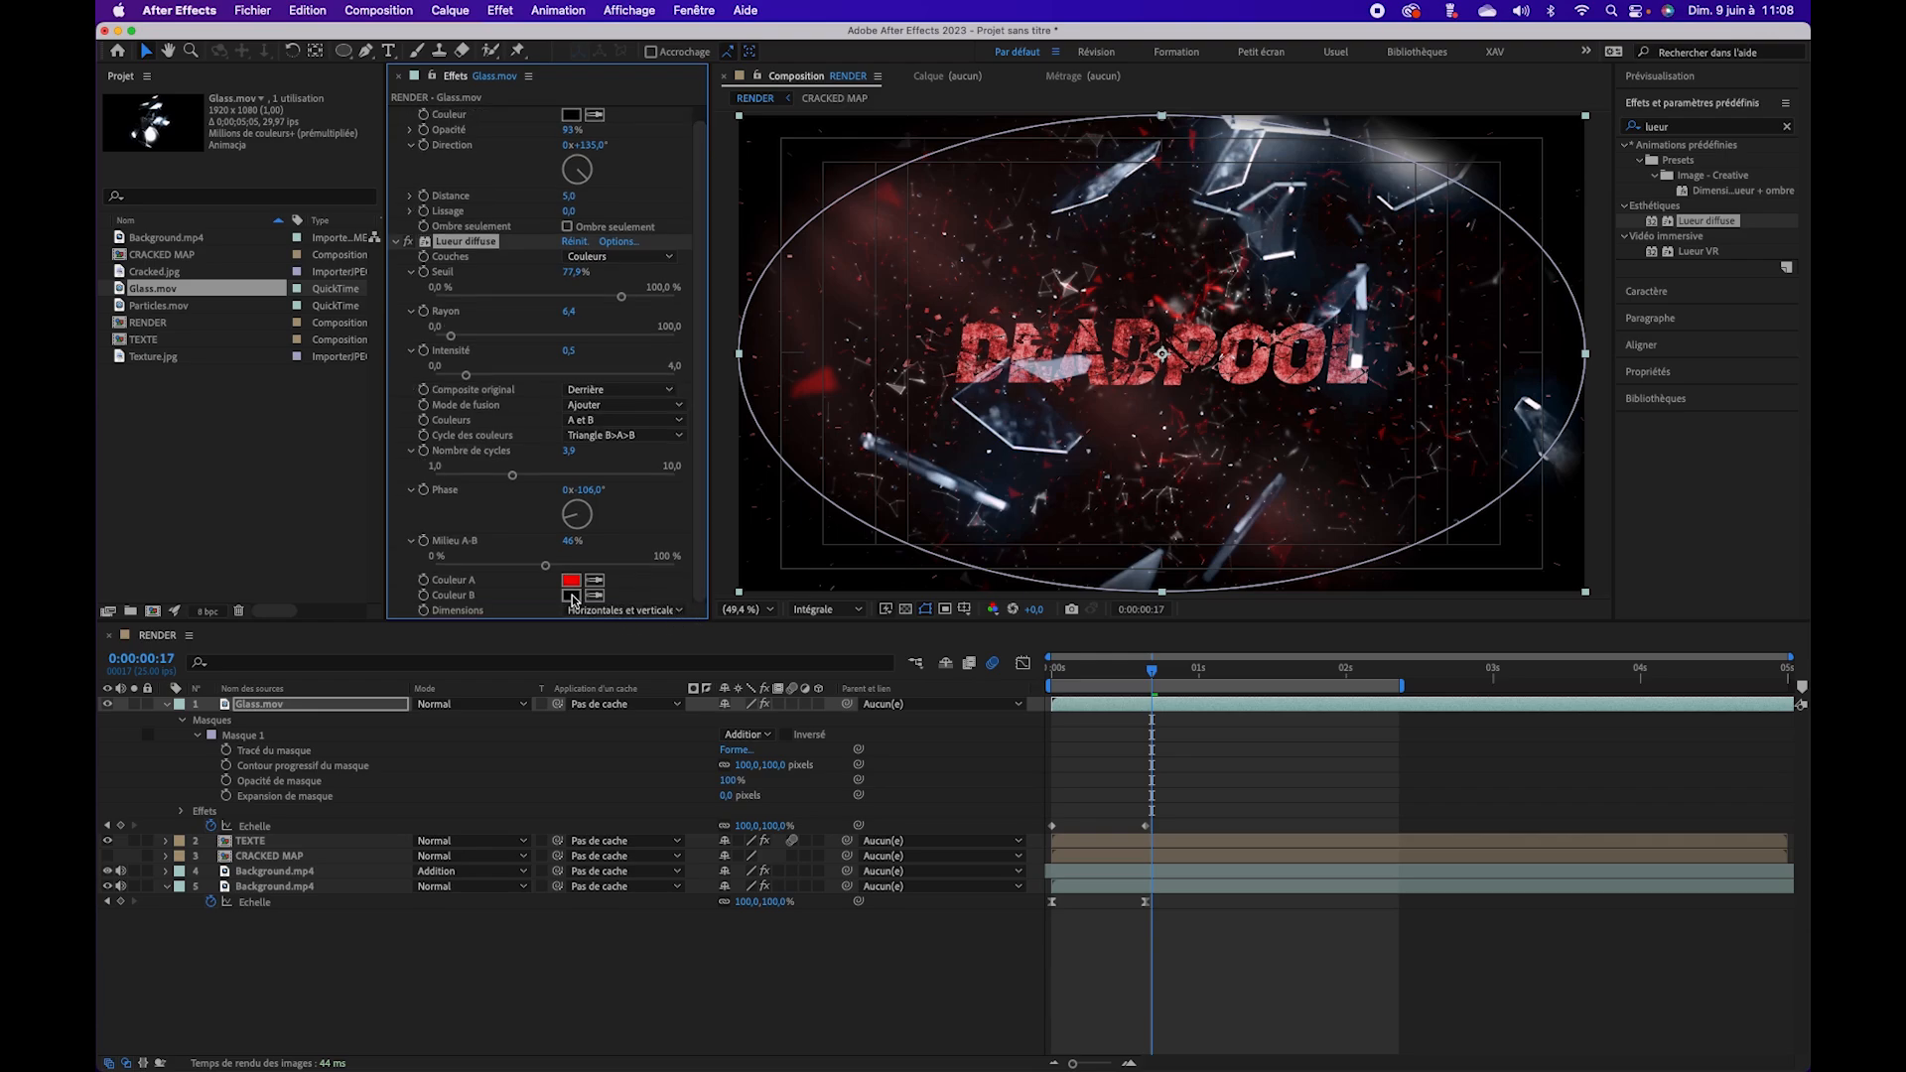
pyautogui.click(621, 258)
pyautogui.click(537, 273)
pyautogui.moveTo(621, 297)
pyautogui.mouseDown()
pyautogui.moveTo(501, 298)
pyautogui.moveTo(594, 303)
pyautogui.mouseUp()
pyautogui.moveTo(457, 339)
pyautogui.mouseDown()
pyautogui.moveTo(518, 339)
pyautogui.moveTo(473, 340)
pyautogui.mouseUp()
pyautogui.moveTo(542, 386); pyautogui.dragTo(485, 386)
pyautogui.moveTo(584, 303); pyautogui.dragTo(490, 343)
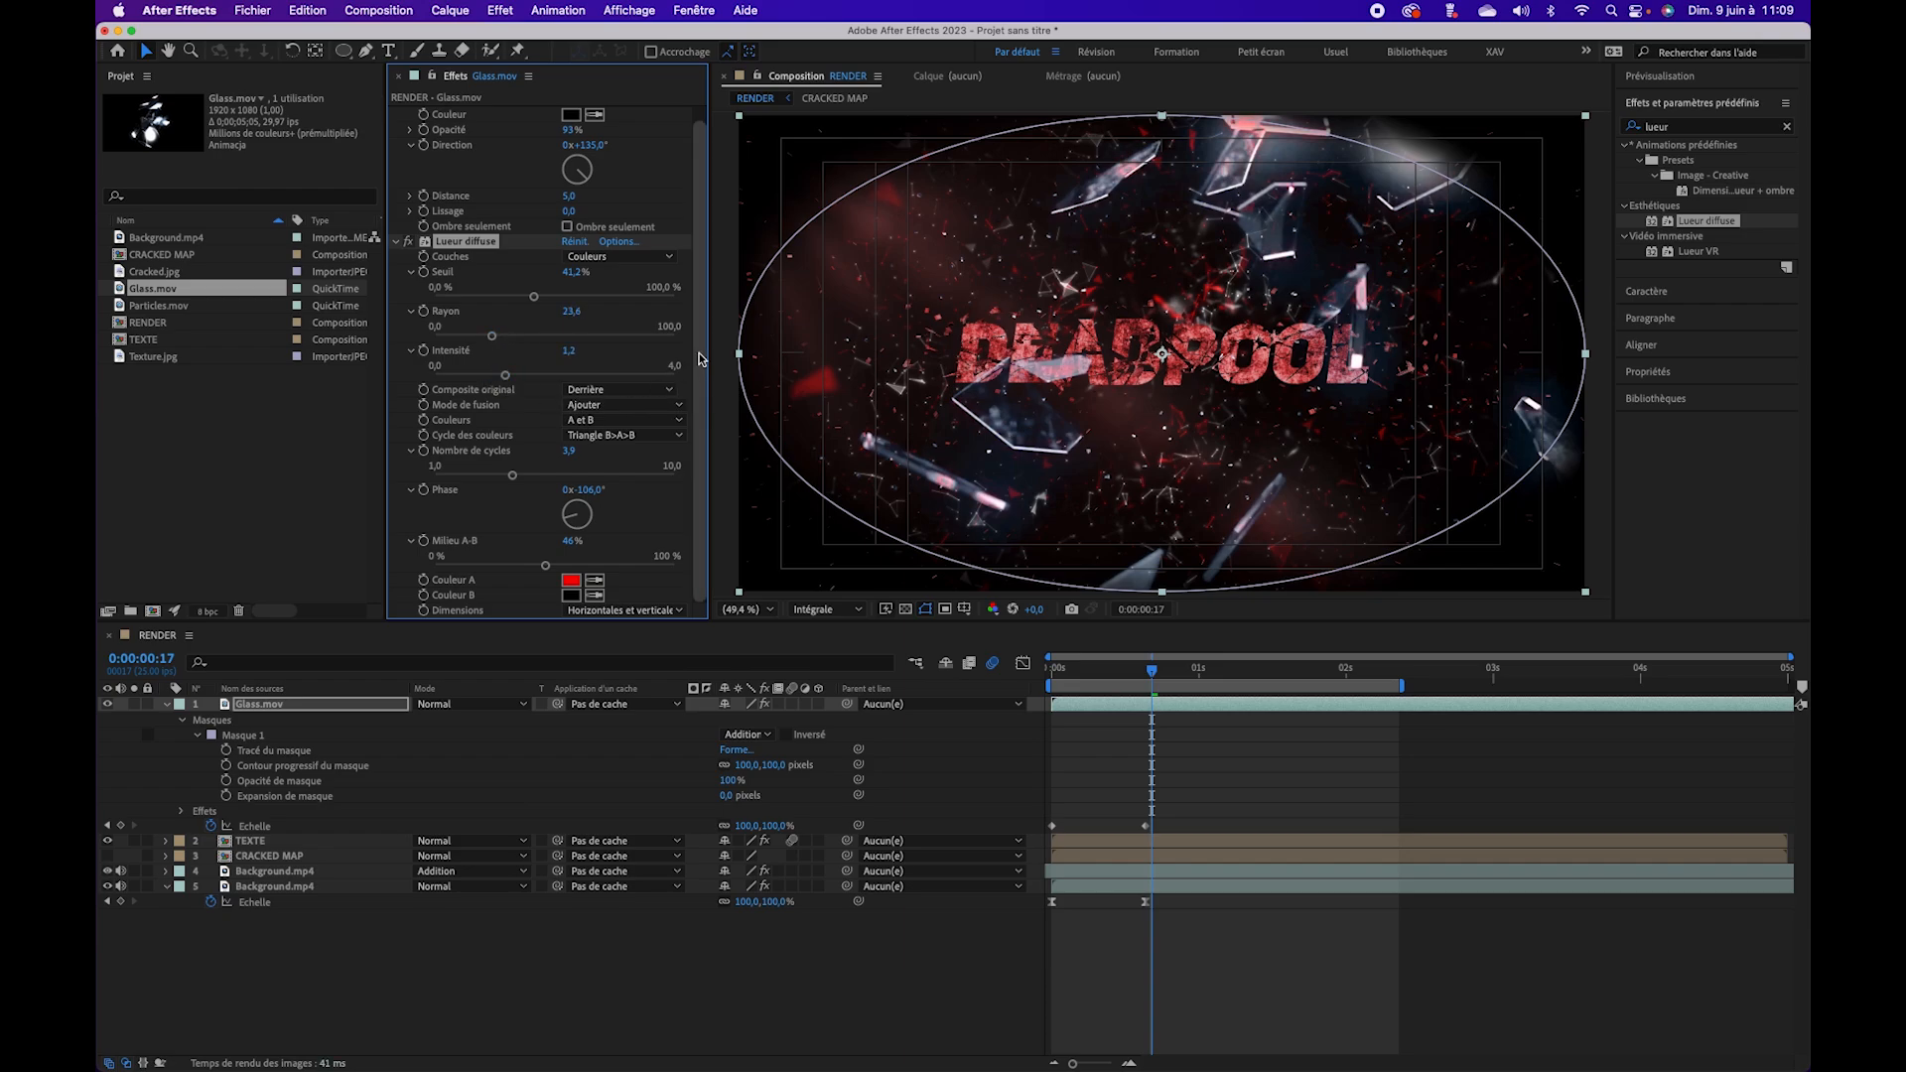
# Step: Set the glow's colour cycle to Triangle A>B>A, number of cycles to 1, phase to 0° and Milieu A-B to 50%
pyautogui.click(612, 437)
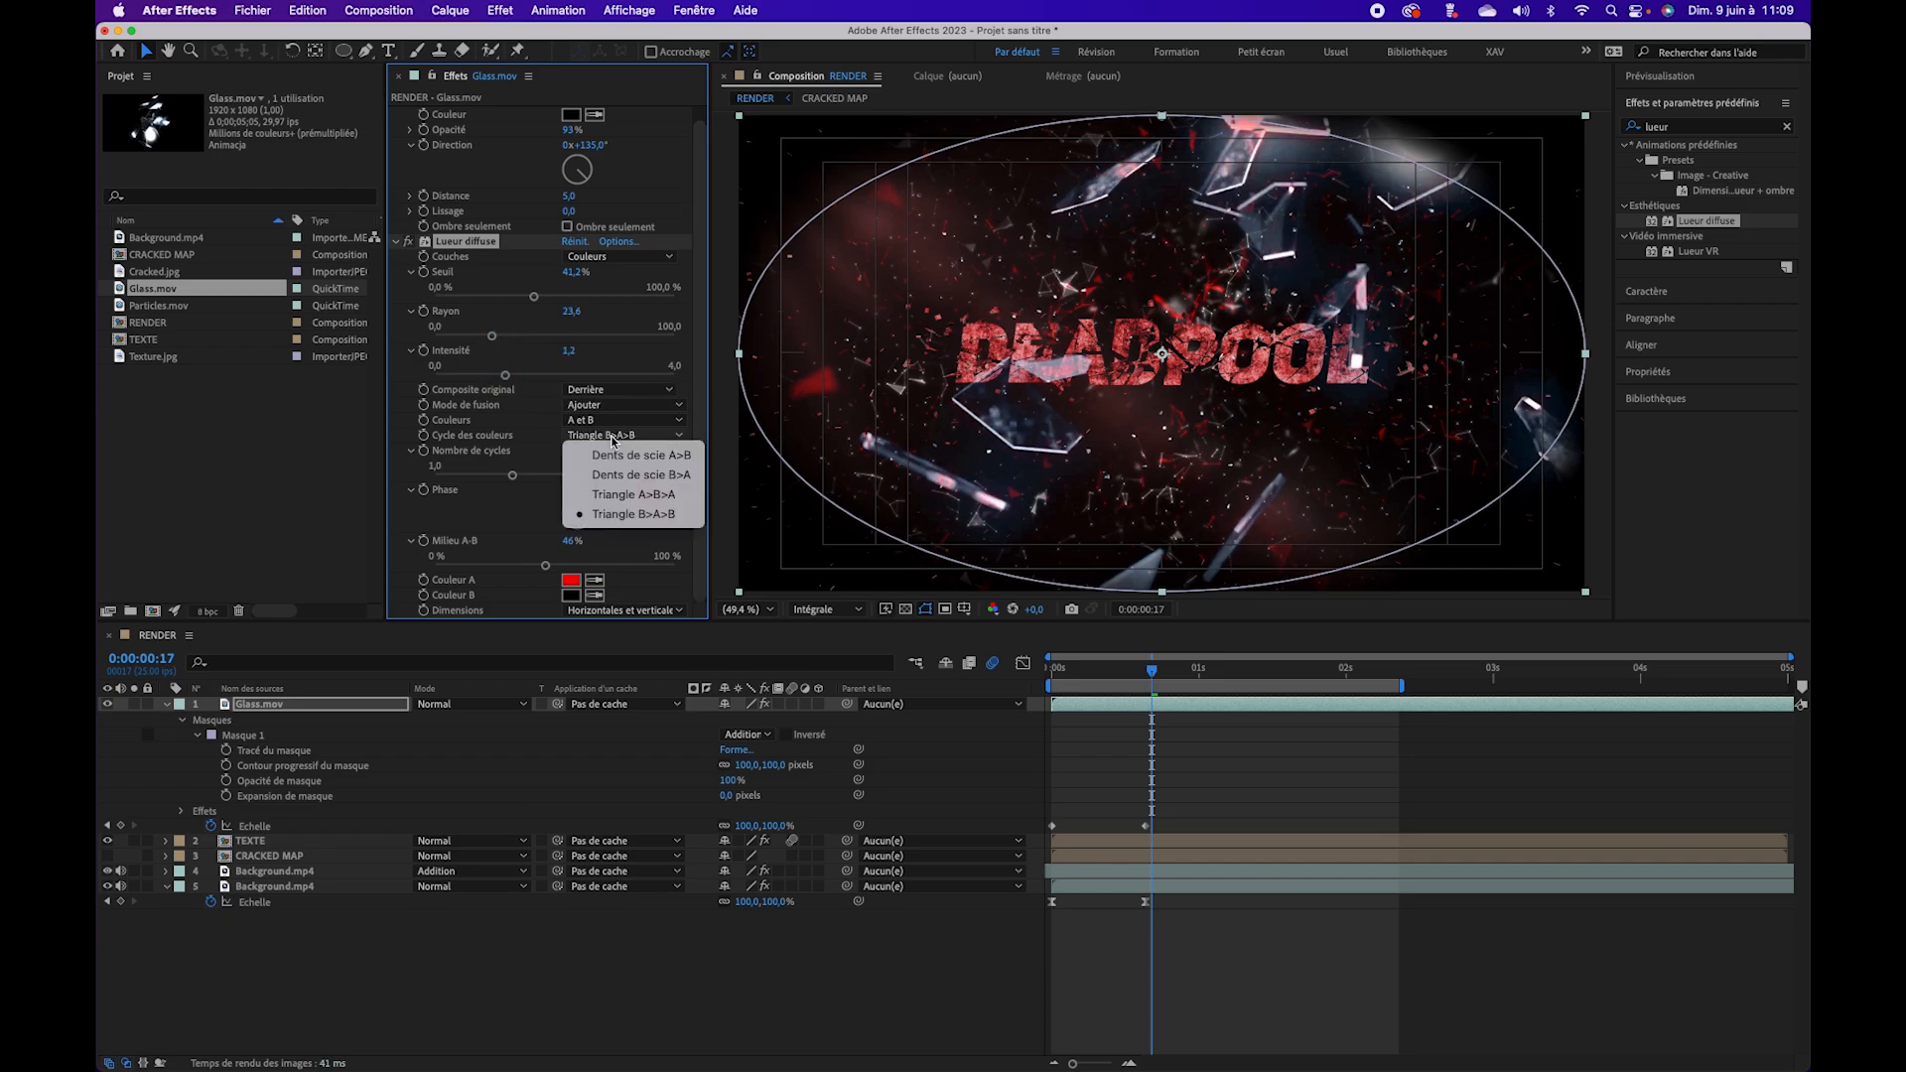
pyautogui.click(617, 495)
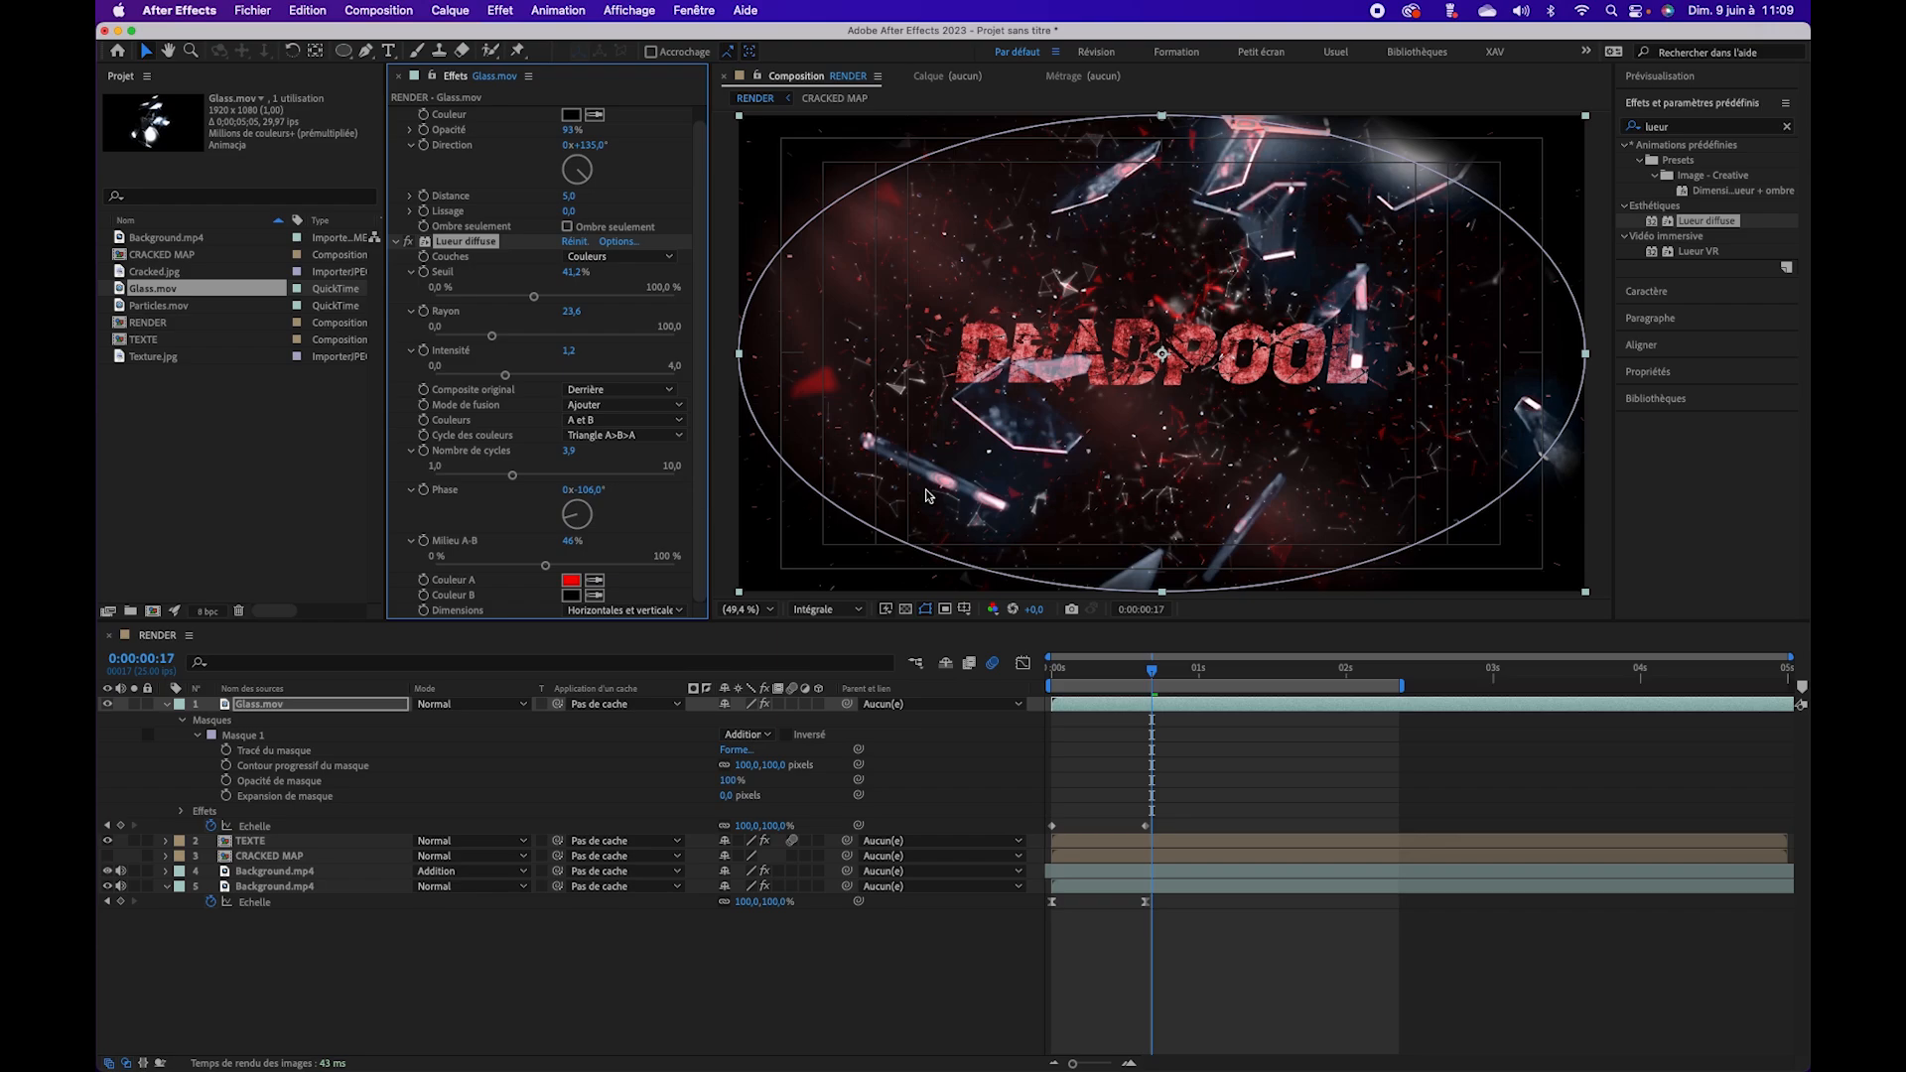
pyautogui.moveTo(589, 496); pyautogui.dragTo(433, 483)
pyautogui.click(595, 491)
pyautogui.press('Return')
pyautogui.click(571, 542)
pyautogui.write('50')
pyautogui.press('Return')
# Step: Set the glow threshold to 45.3% and radius to 58.1, checking the glass at frame 20
pyautogui.moveTo(521, 300); pyautogui.dragTo(631, 340)
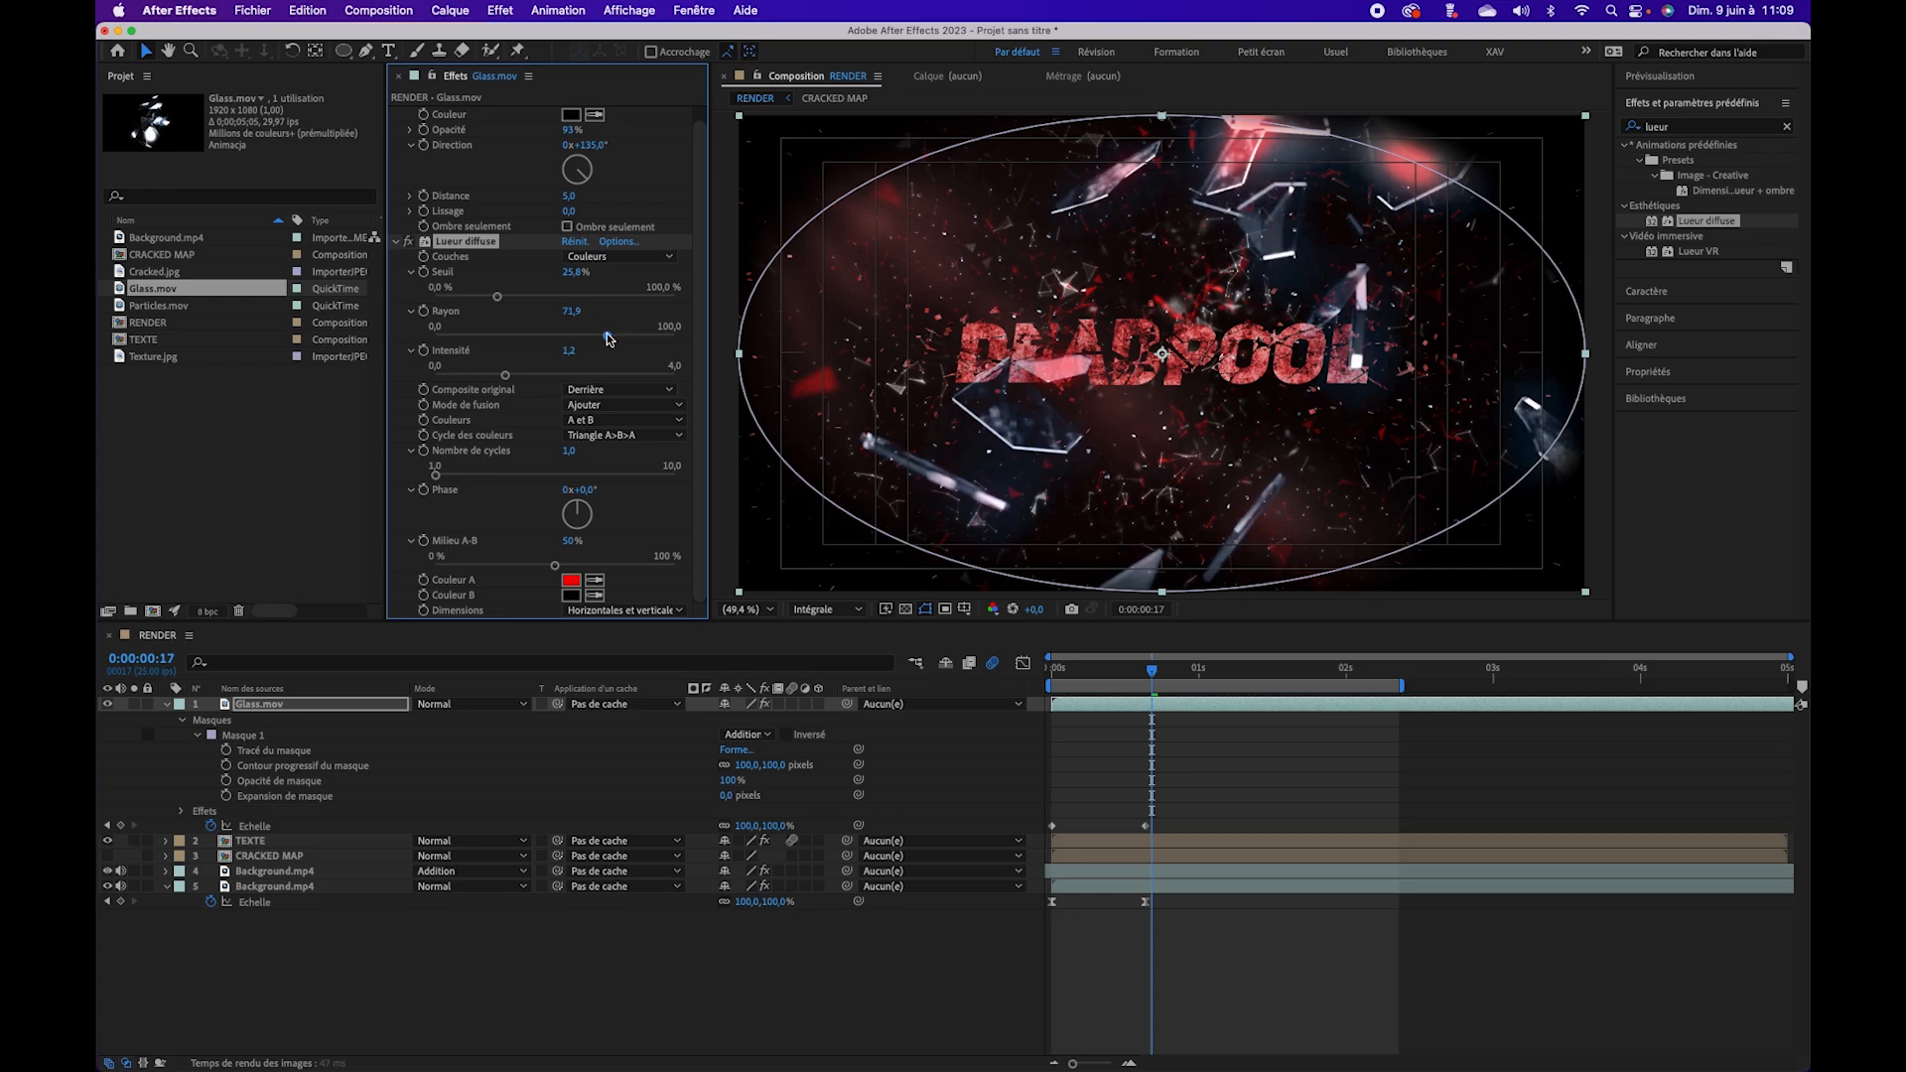
pyautogui.moveTo(1154, 677)
pyautogui.mouseDown()
pyautogui.moveTo(1071, 677)
pyautogui.moveTo(1214, 674)
pyautogui.moveTo(1151, 670)
pyautogui.moveTo(1170, 670)
pyautogui.mouseUp()
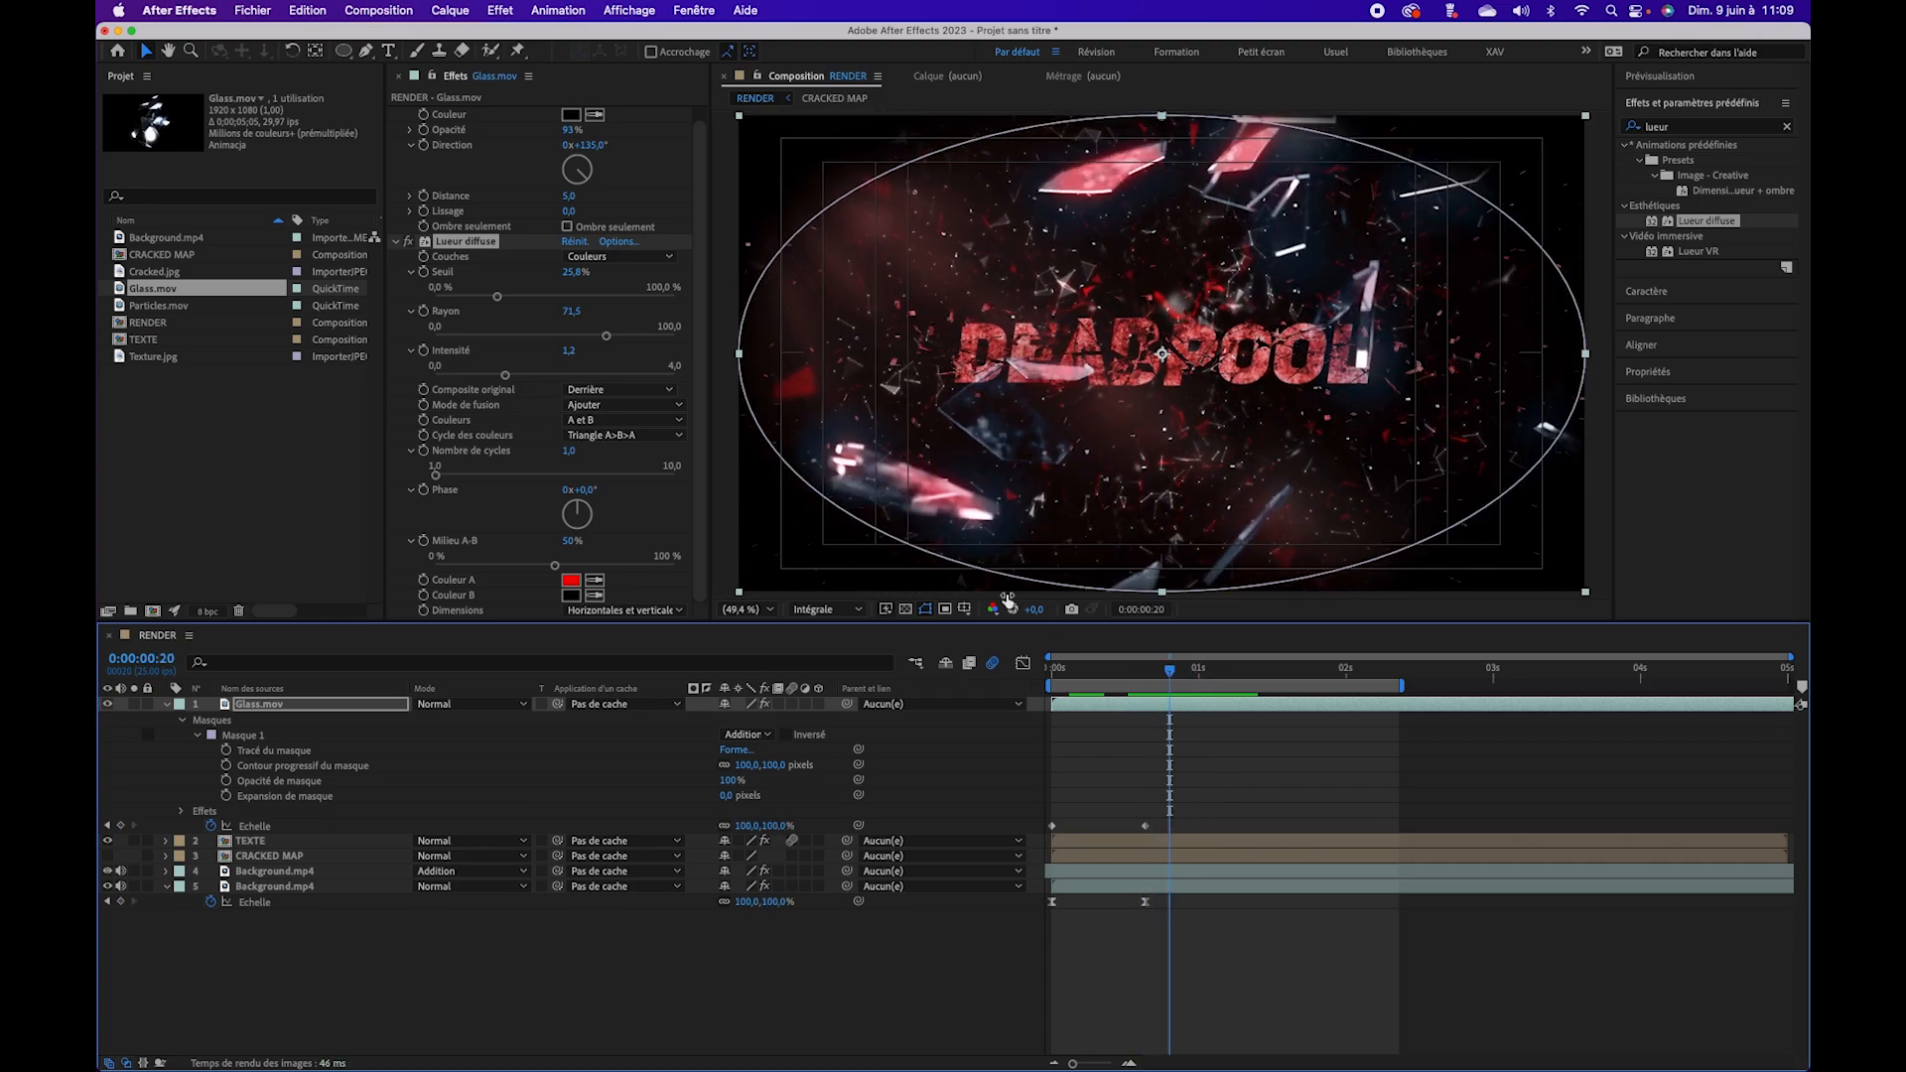
pyautogui.moveTo(608, 336); pyautogui.dragTo(565, 299)
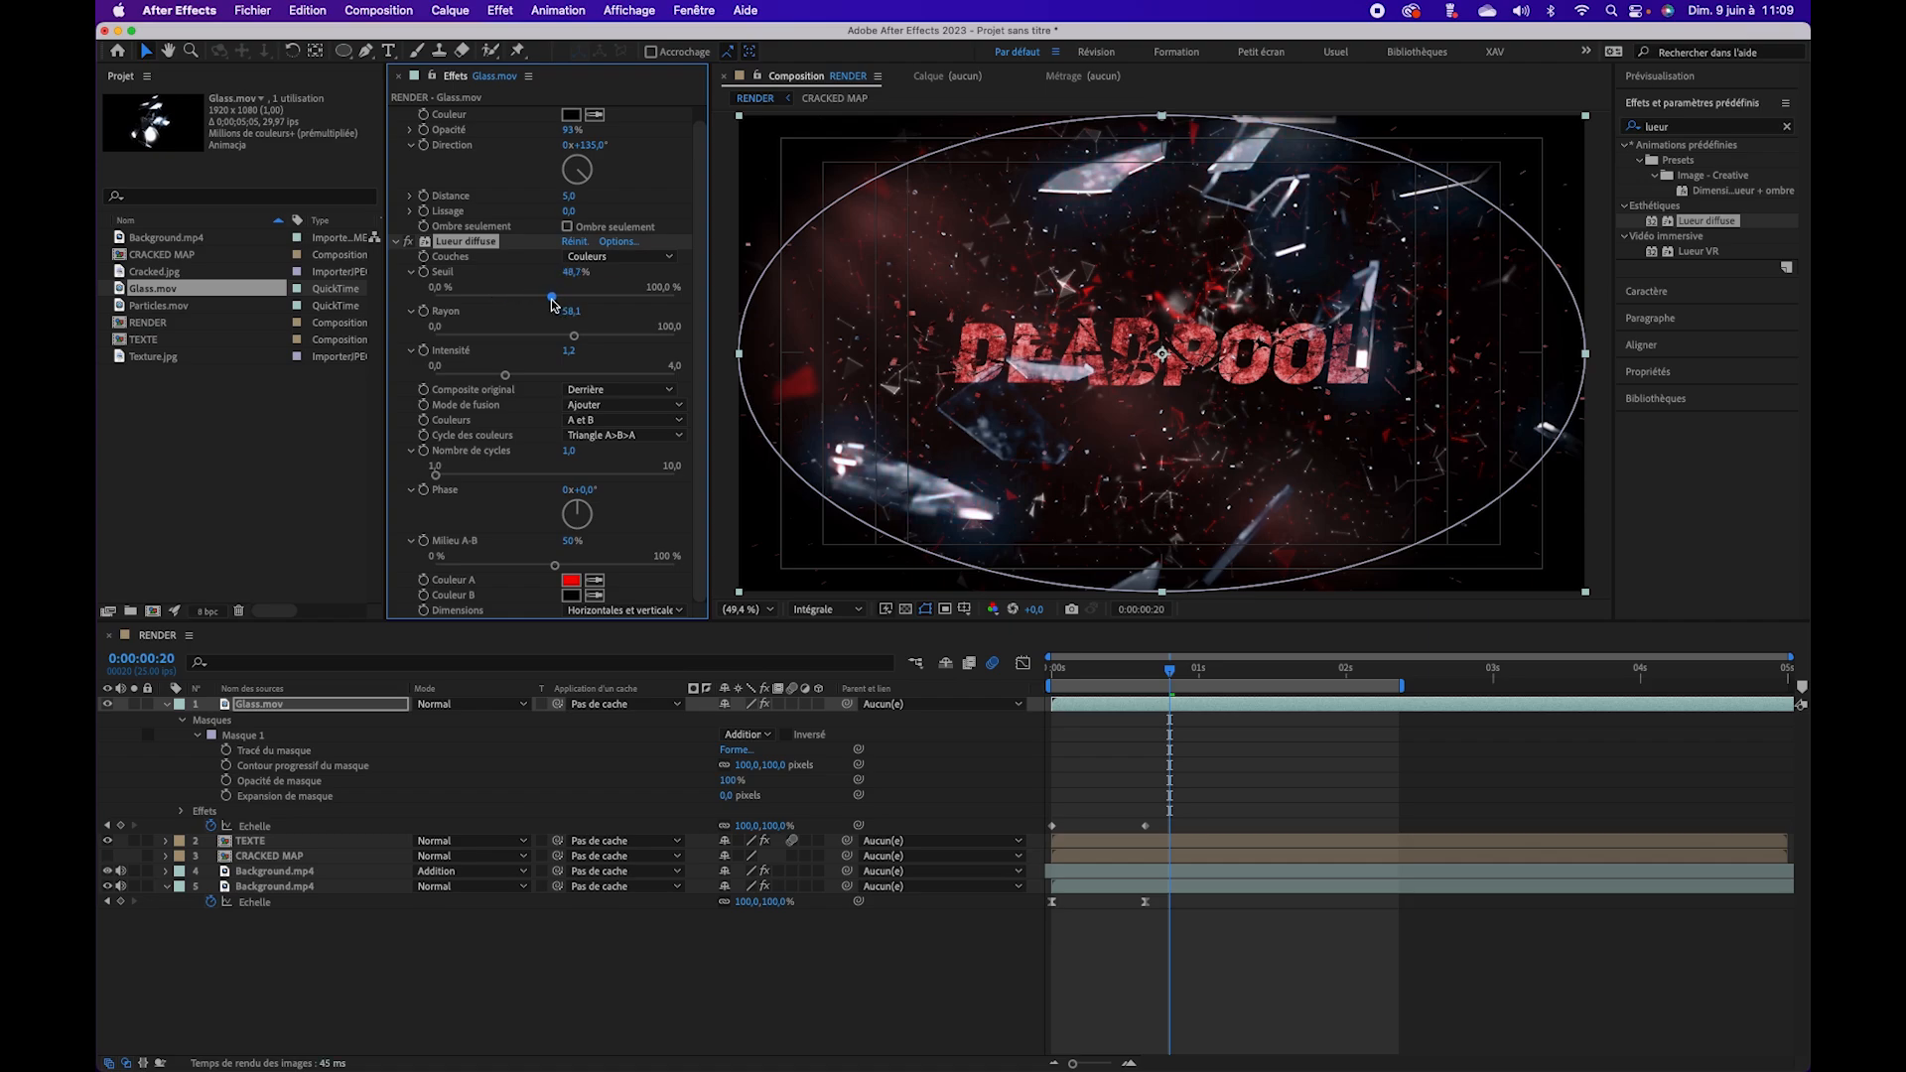
# Step: Change Couleur B of the glow to a dark red and set the colour cycle to Triangle B>A>B
pyautogui.click(572, 597)
pyautogui.moveTo(430, 500); pyautogui.dragTo(410, 539)
pyautogui.click(654, 401)
pyautogui.click(610, 435)
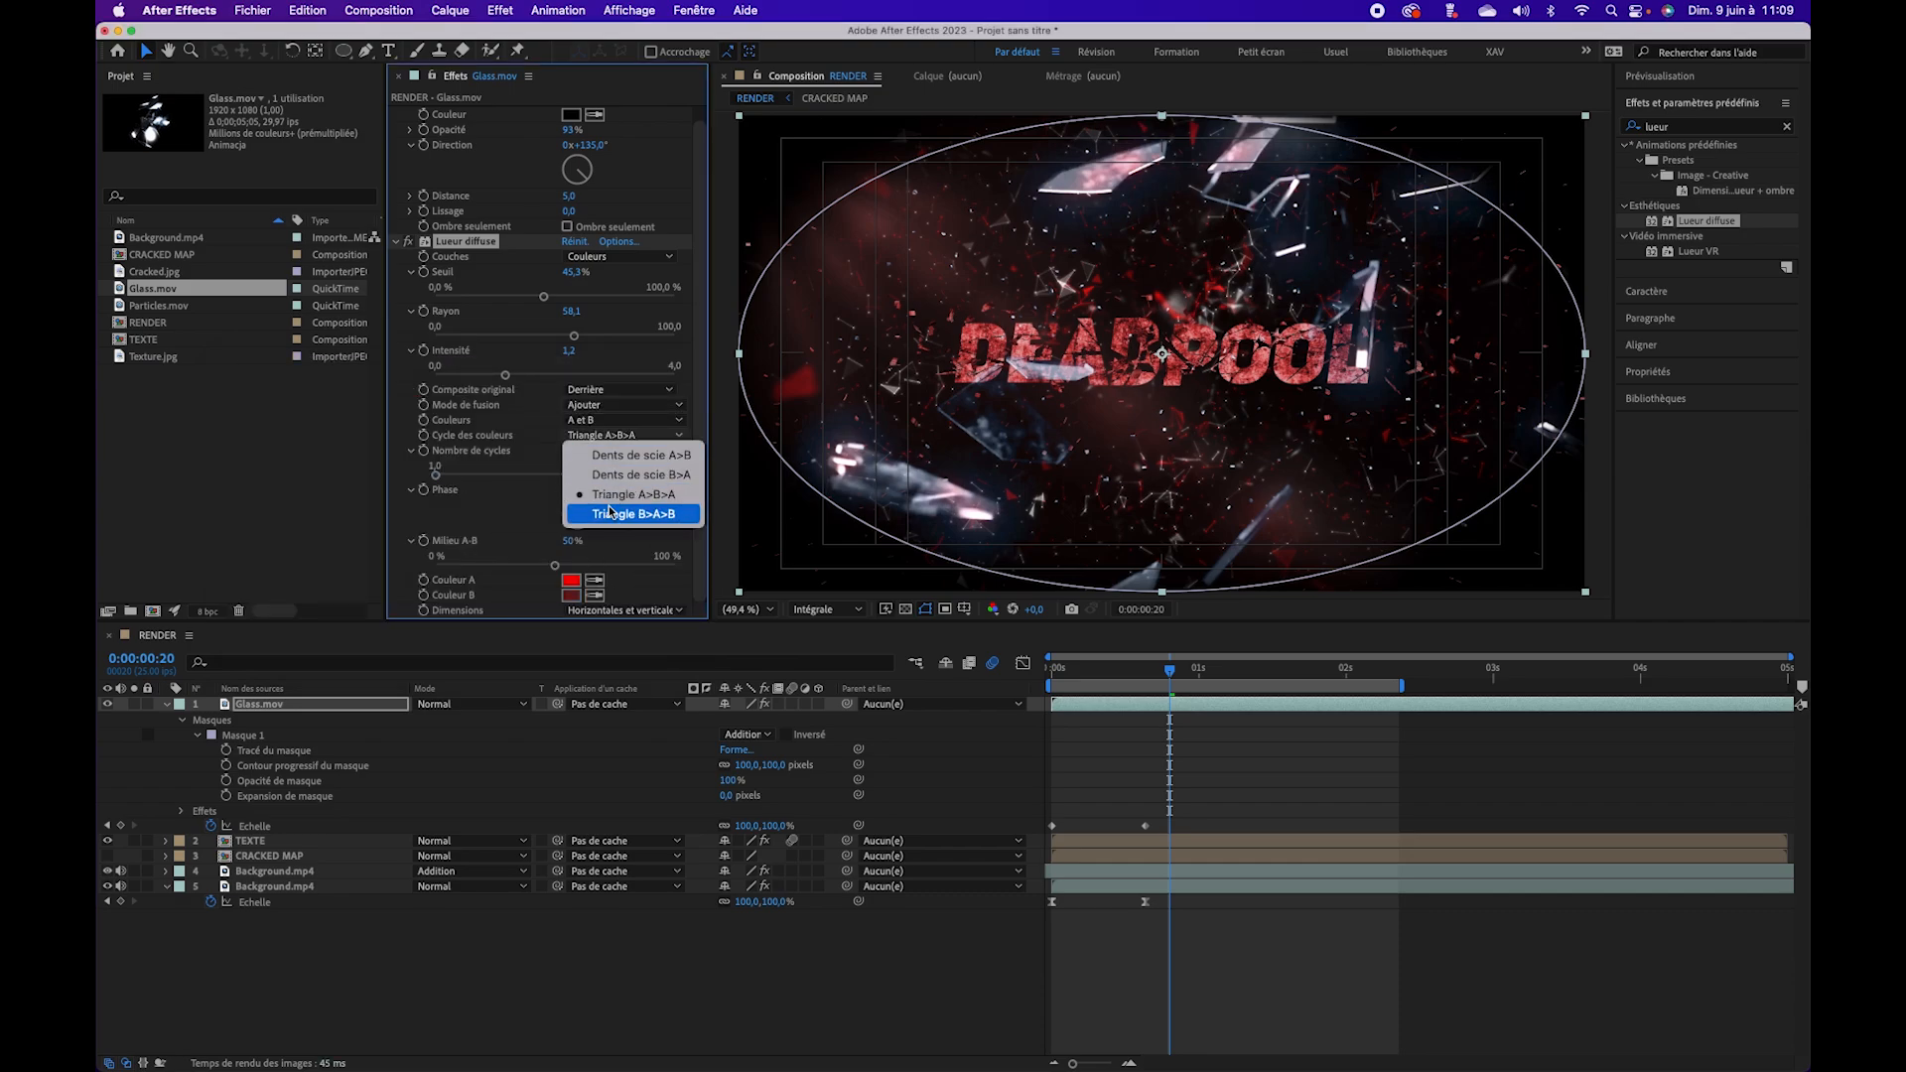
pyautogui.click(610, 512)
# Step: Set the glow threshold to 46.4%, radius to 56.2 and intensity to 2.0, judging it at 0:00:01:01
pyautogui.moveTo(1174, 685)
pyautogui.mouseDown()
pyautogui.moveTo(1117, 680)
pyautogui.moveTo(1430, 687)
pyautogui.moveTo(1181, 682)
pyautogui.moveTo(1324, 677)
pyautogui.moveTo(1205, 679)
pyautogui.mouseUp()
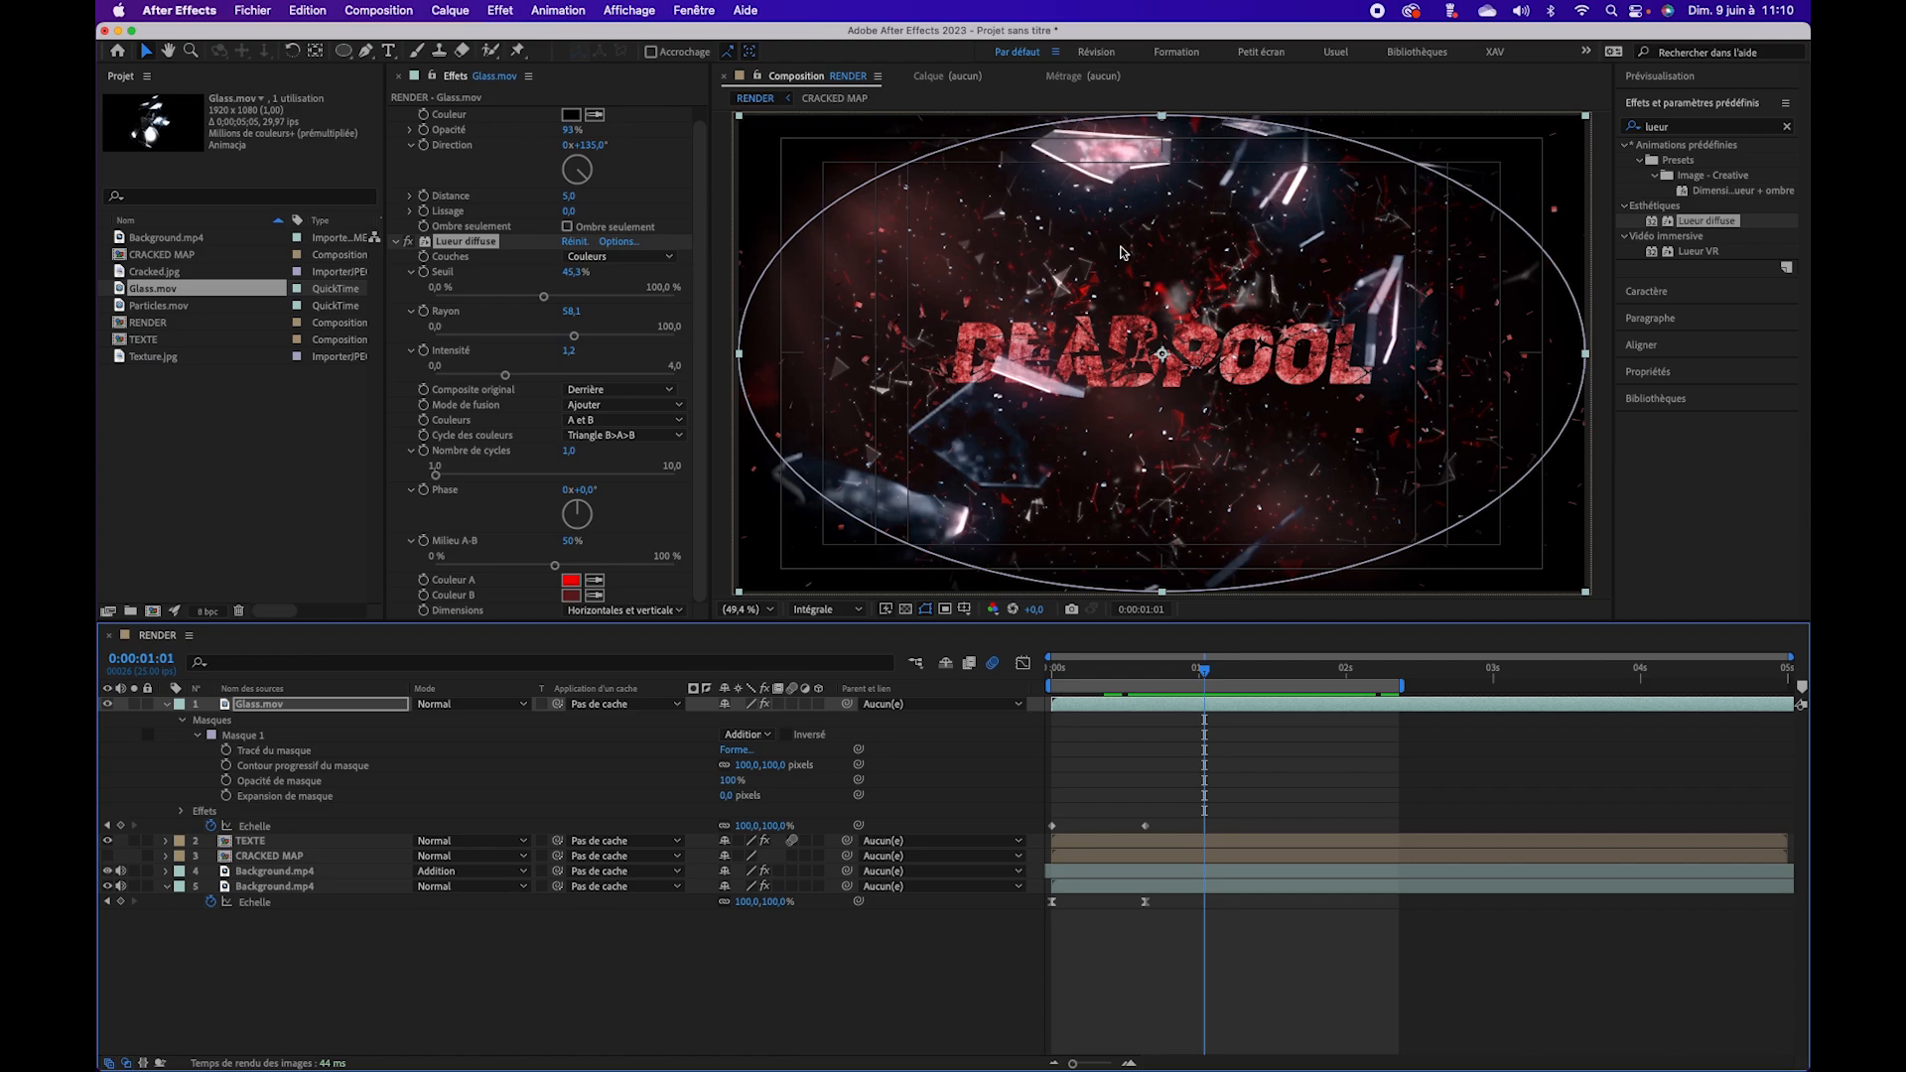
pyautogui.moveTo(543, 297); pyautogui.dragTo(568, 342)
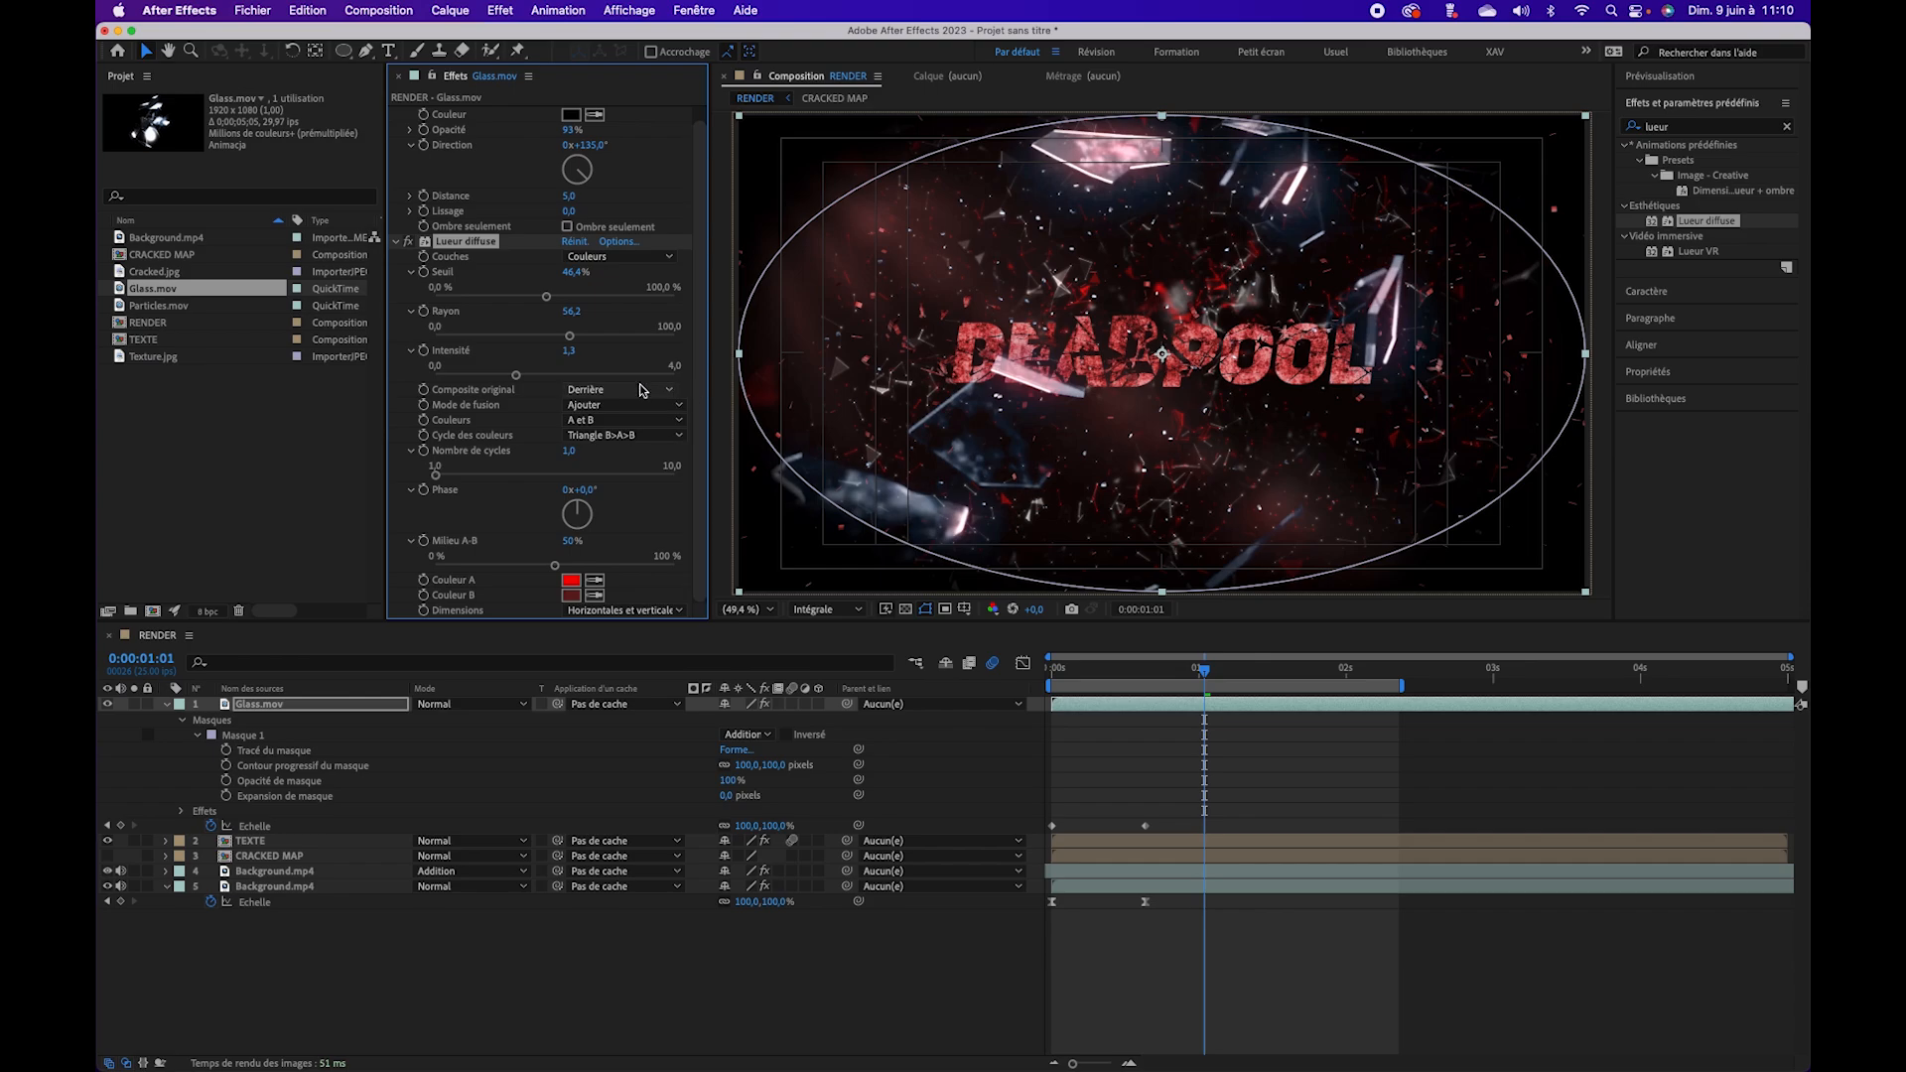
pyautogui.moveTo(536, 382); pyautogui.dragTo(553, 382)
# Step: Extend the RENDER work area to just past two and a half seconds and preview the animation from the start
pyautogui.moveTo(1206, 675); pyautogui.dragTo(1436, 688)
pyautogui.press('Home')
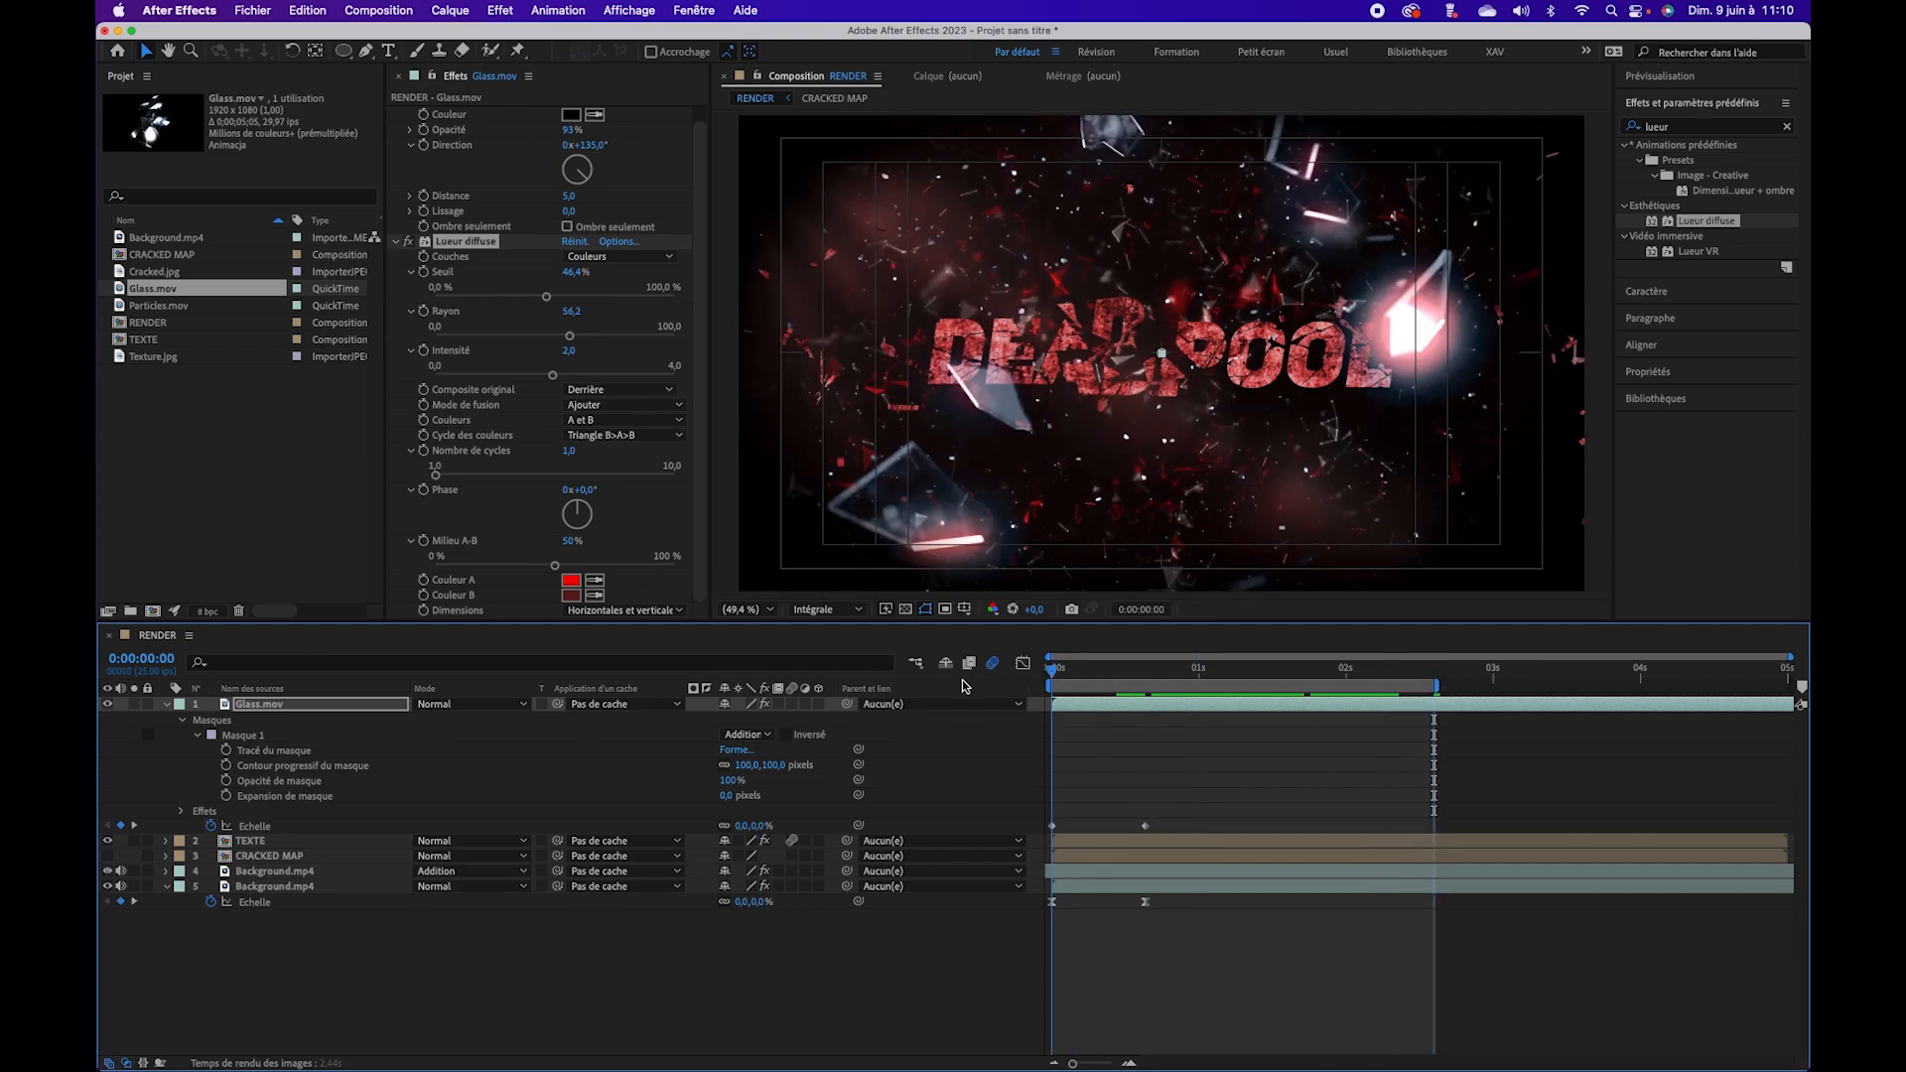
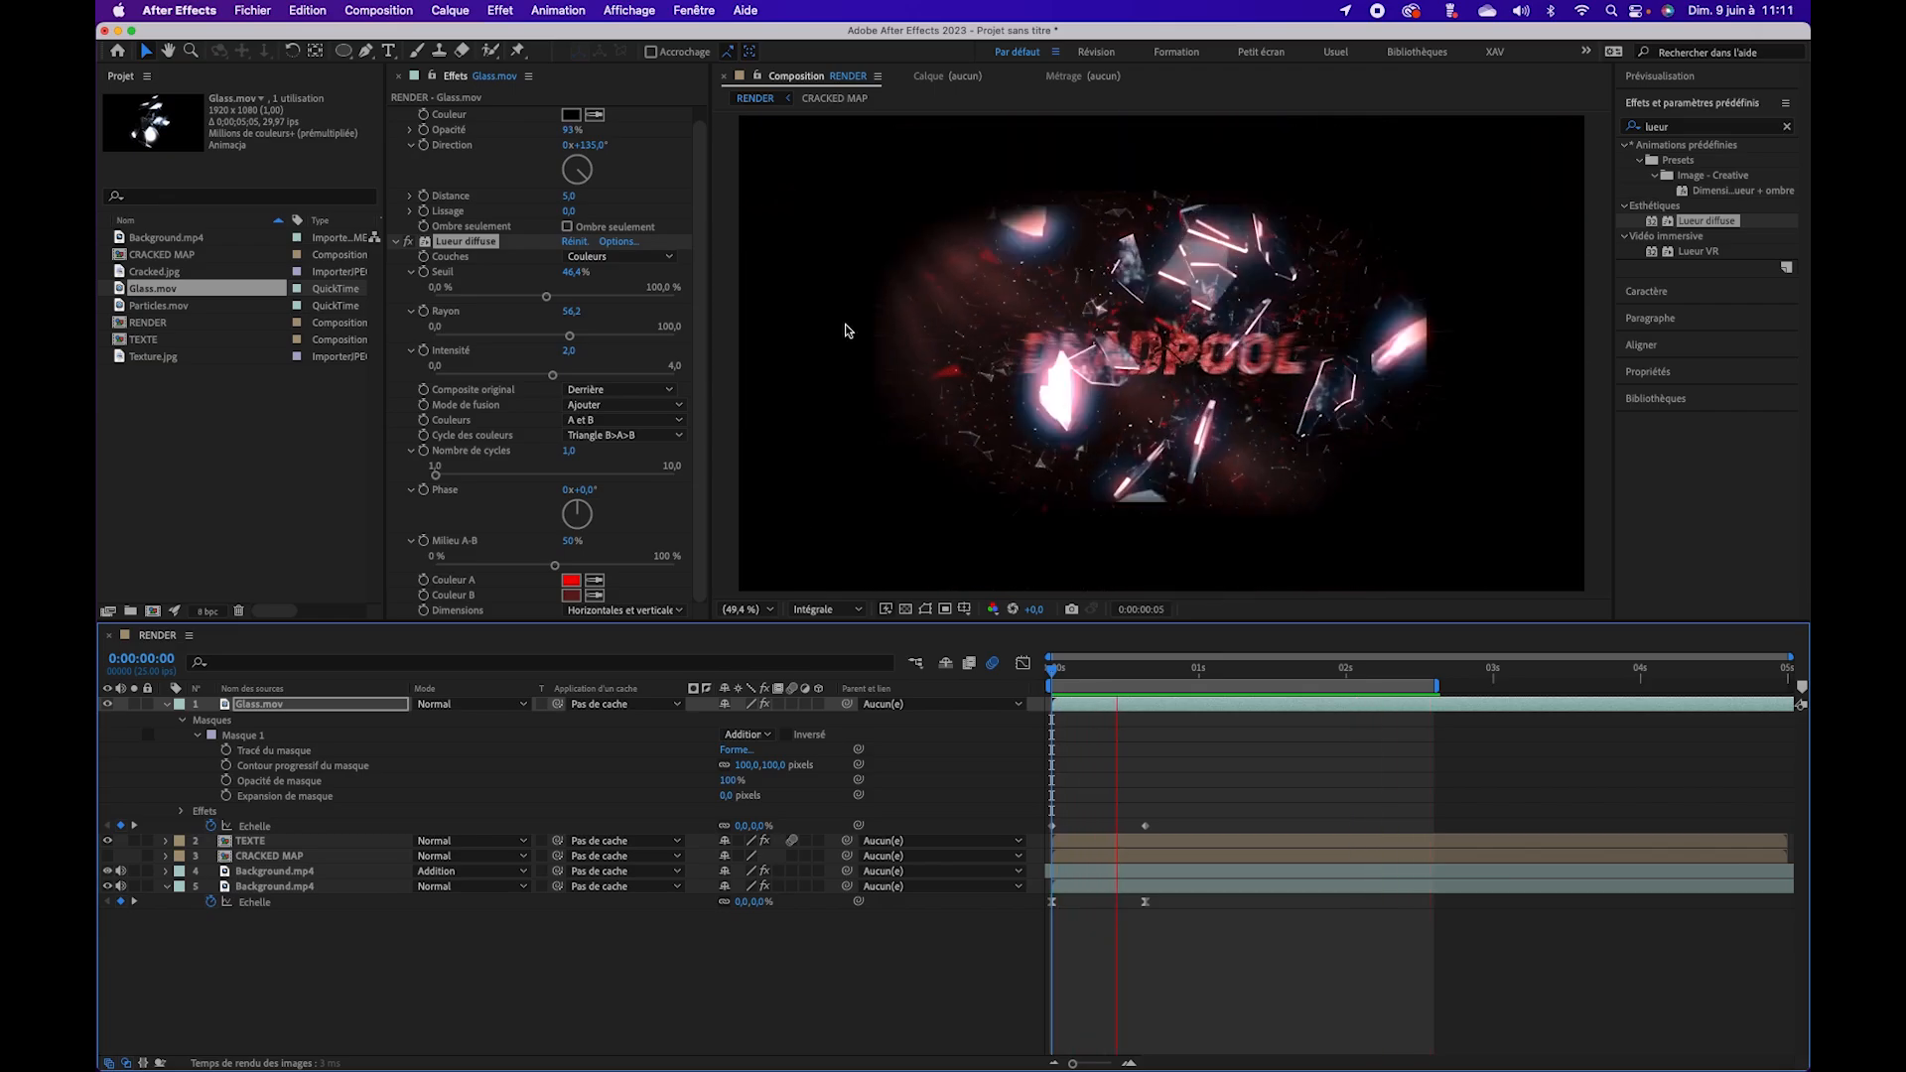
# Step: Save the project as TUTO-DEADPOOL.aep in the DEADPOOL folder and stop the running preview
pyautogui.click(252, 10)
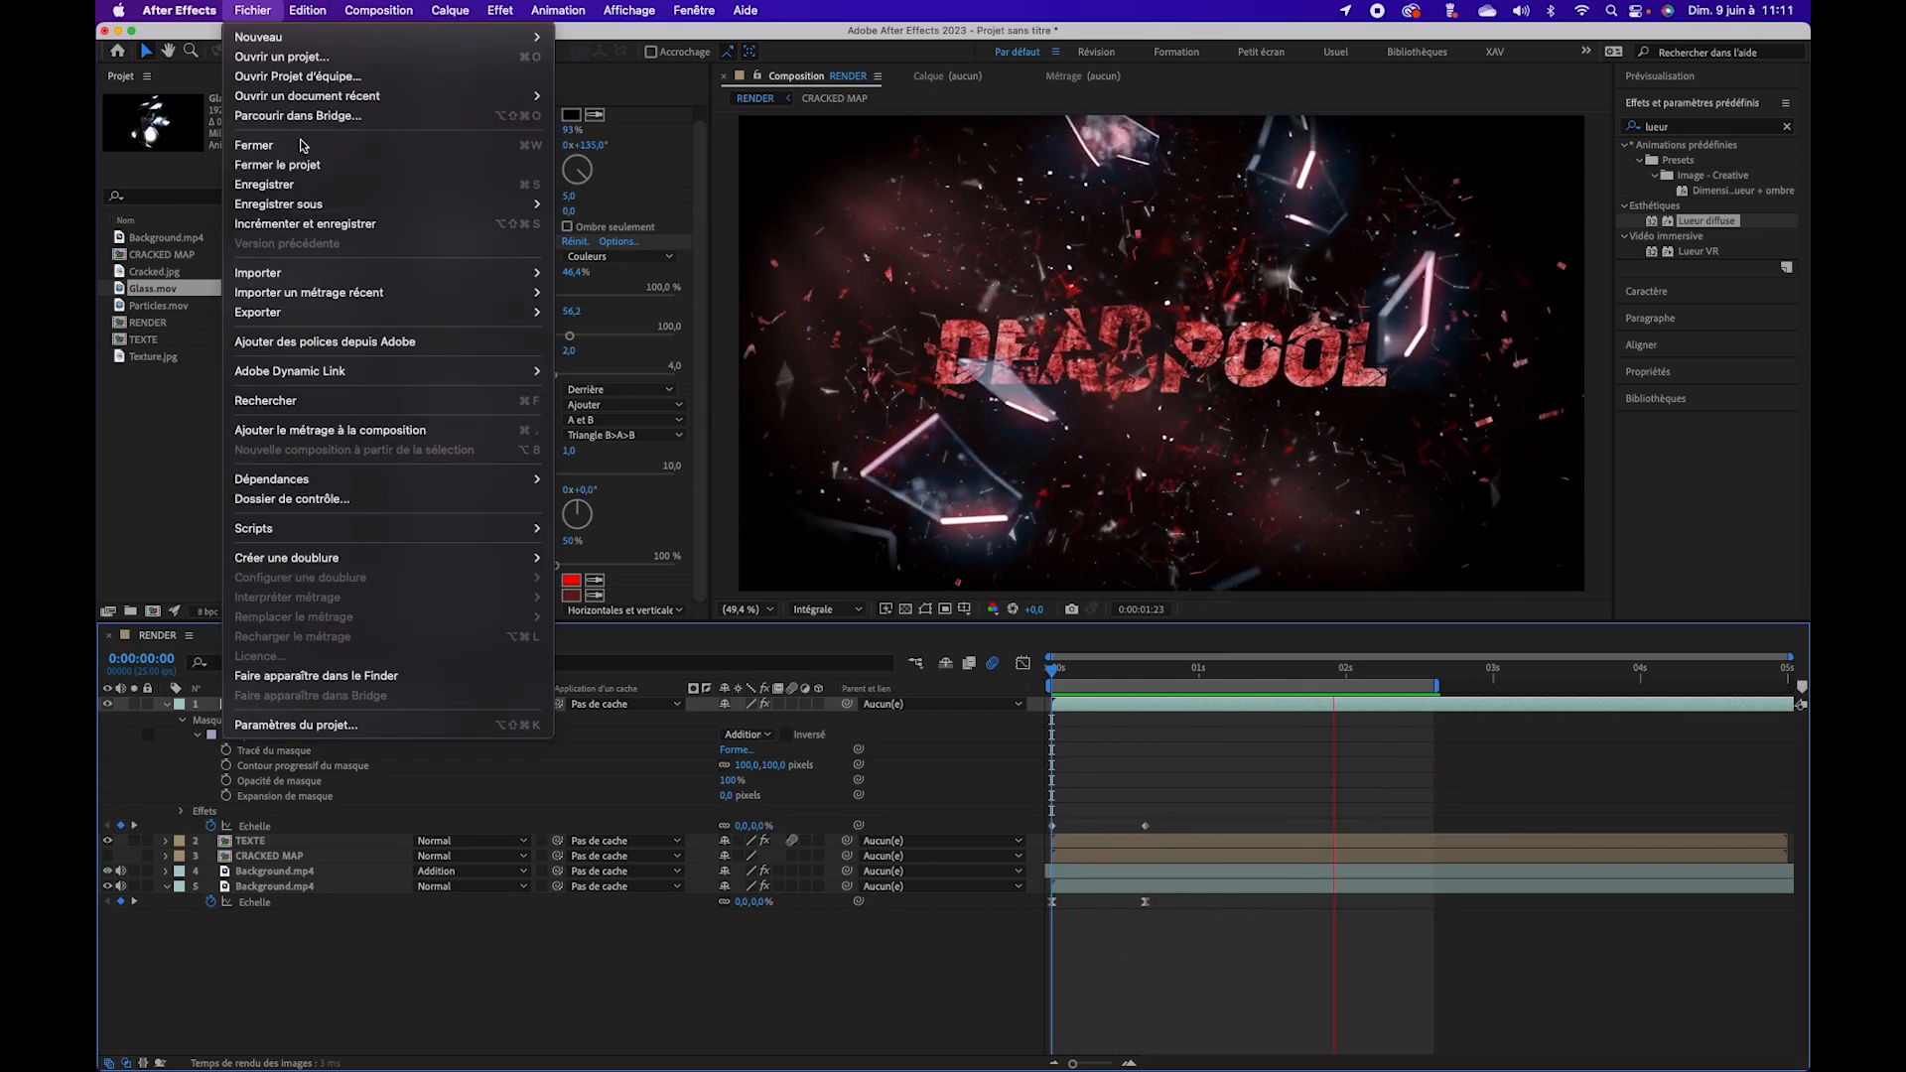
pyautogui.click(313, 183)
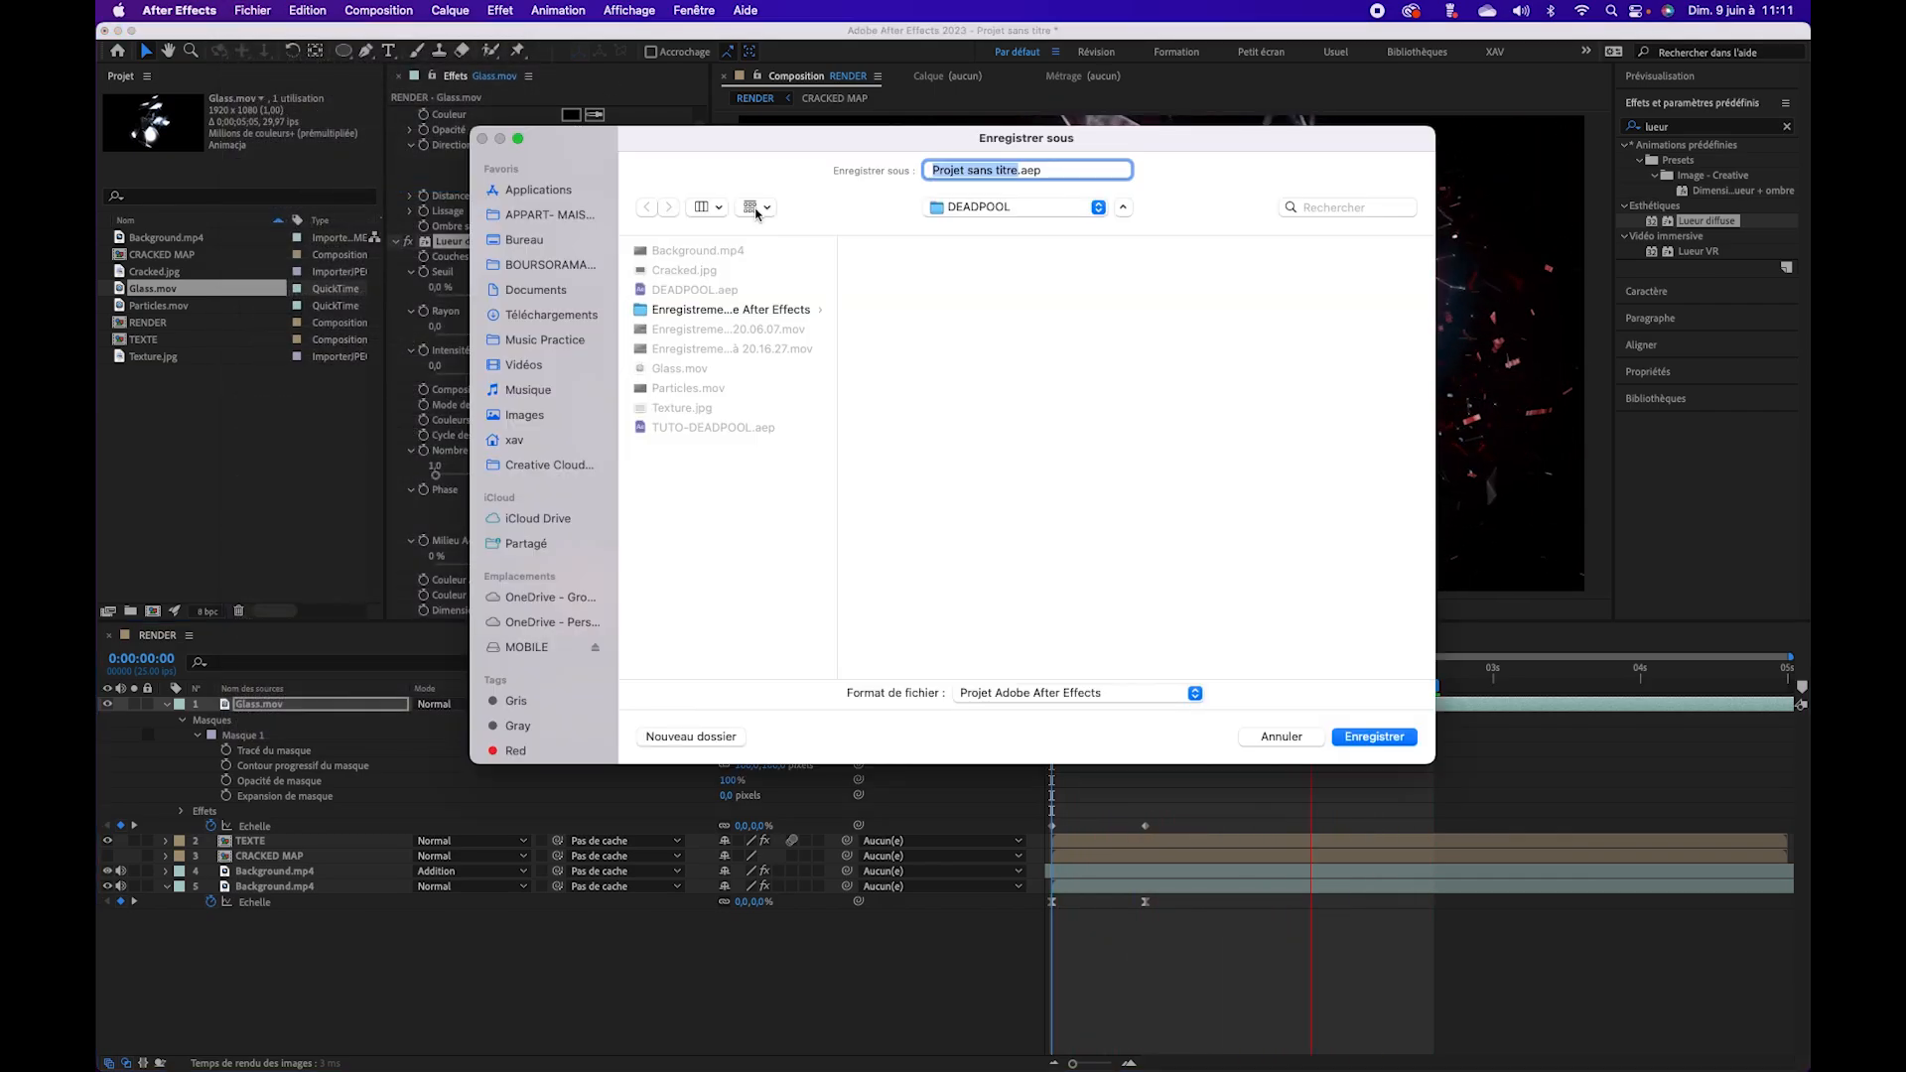
pyautogui.write('TUTO')
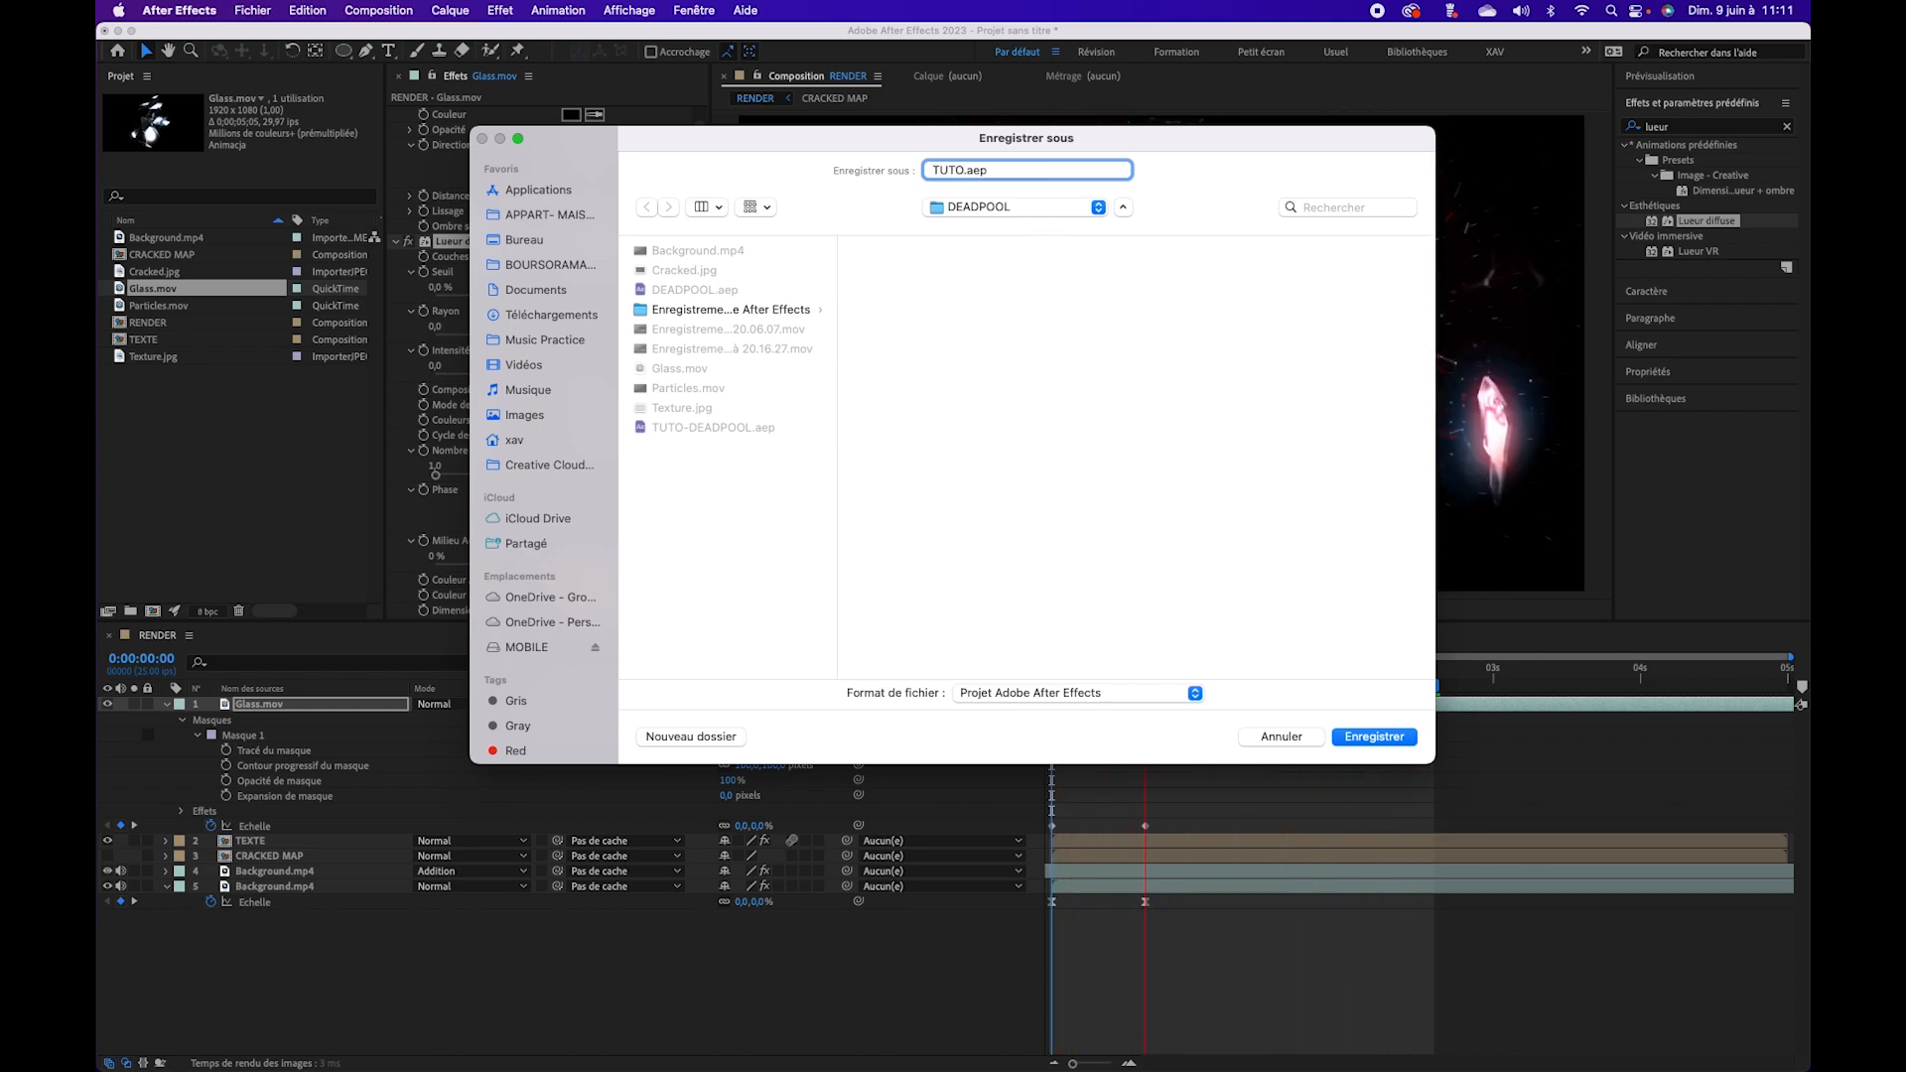
pyautogui.click(709, 433)
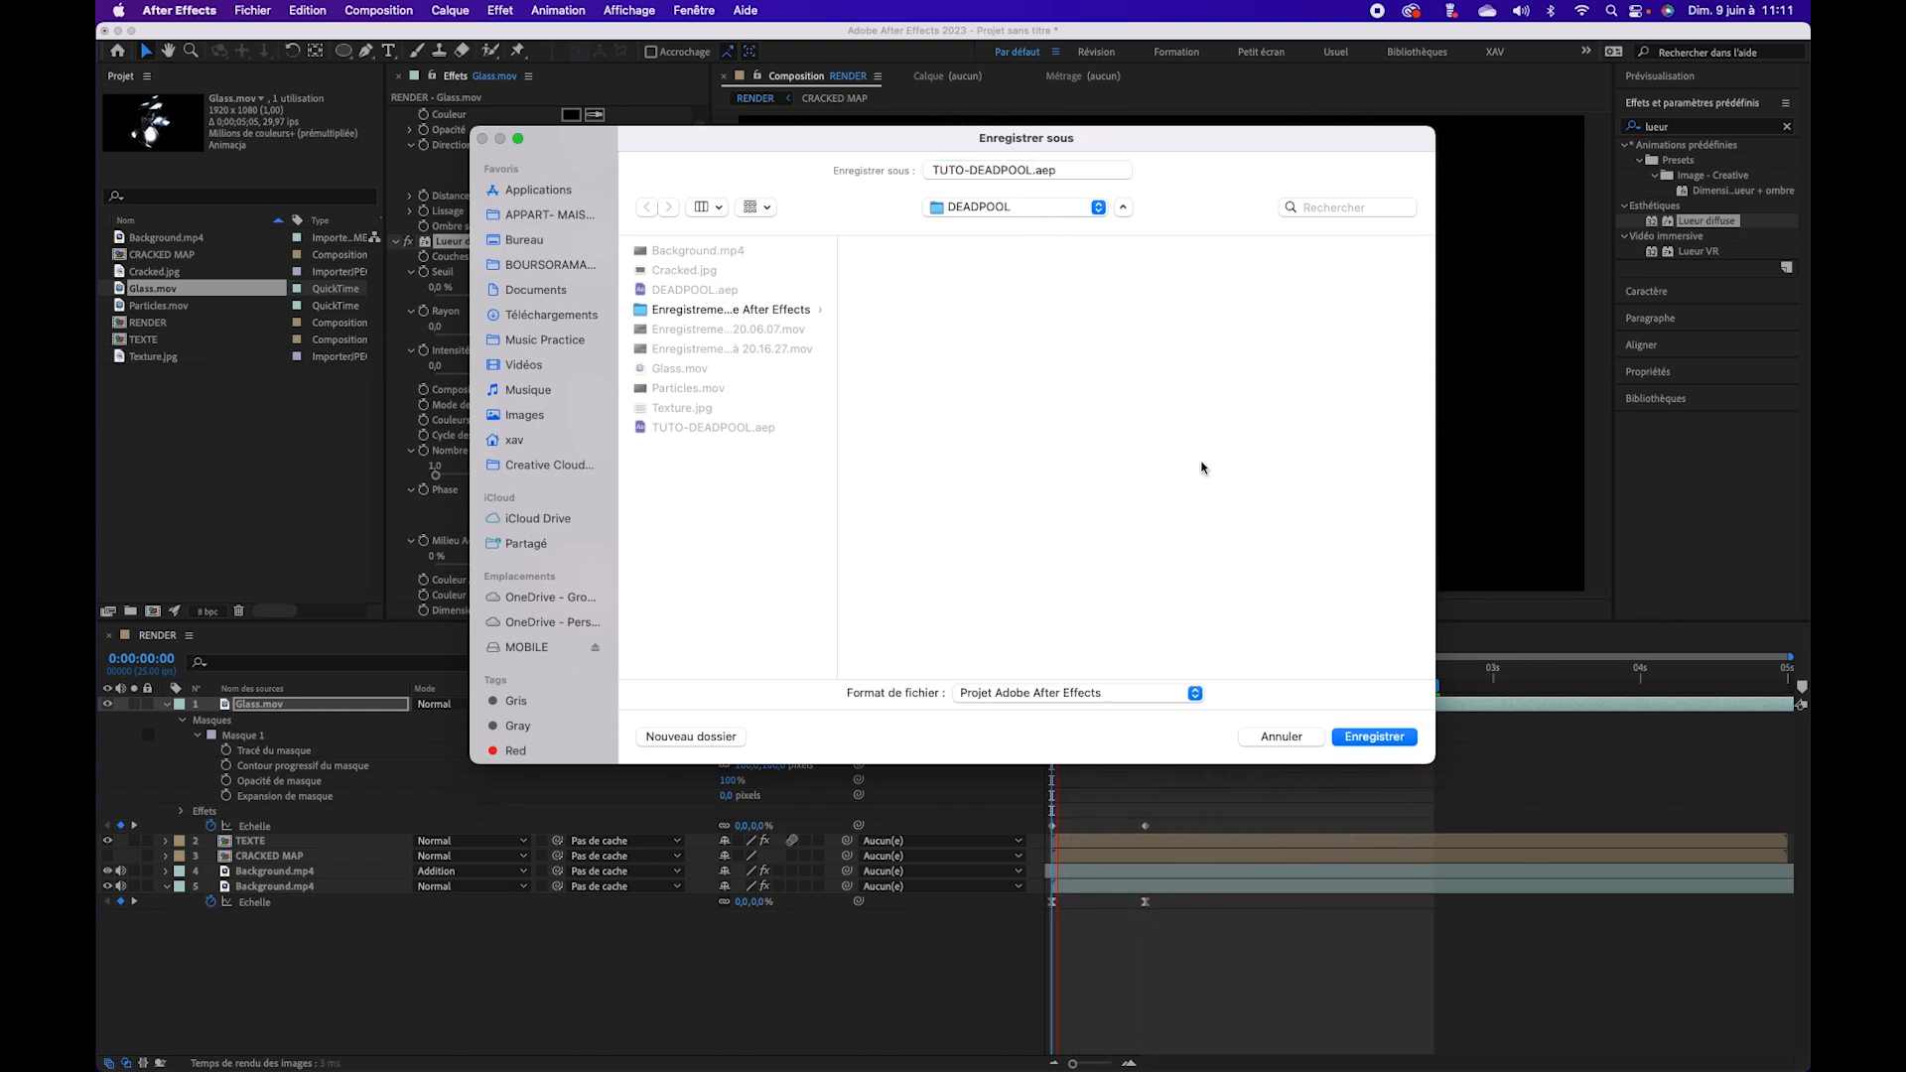
pyautogui.click(1375, 736)
pyautogui.click(1007, 530)
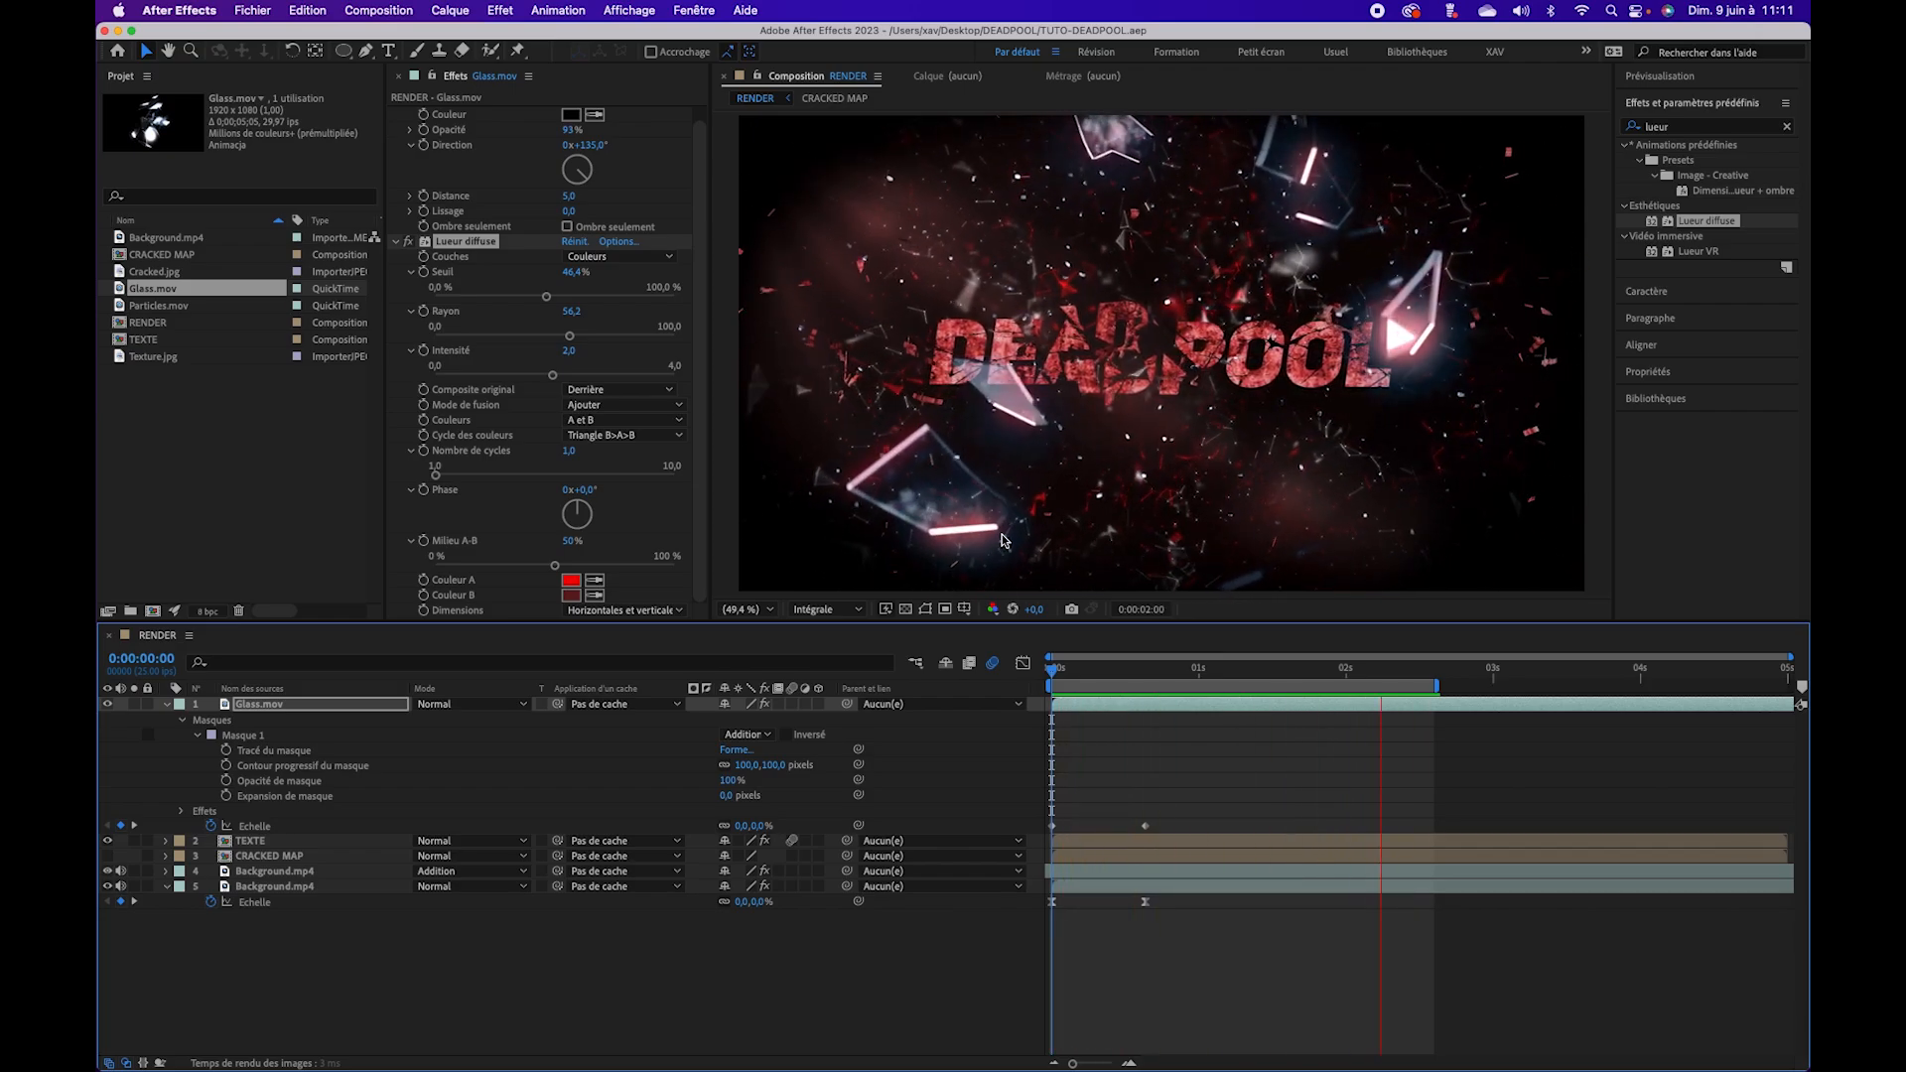
pyautogui.press('space')
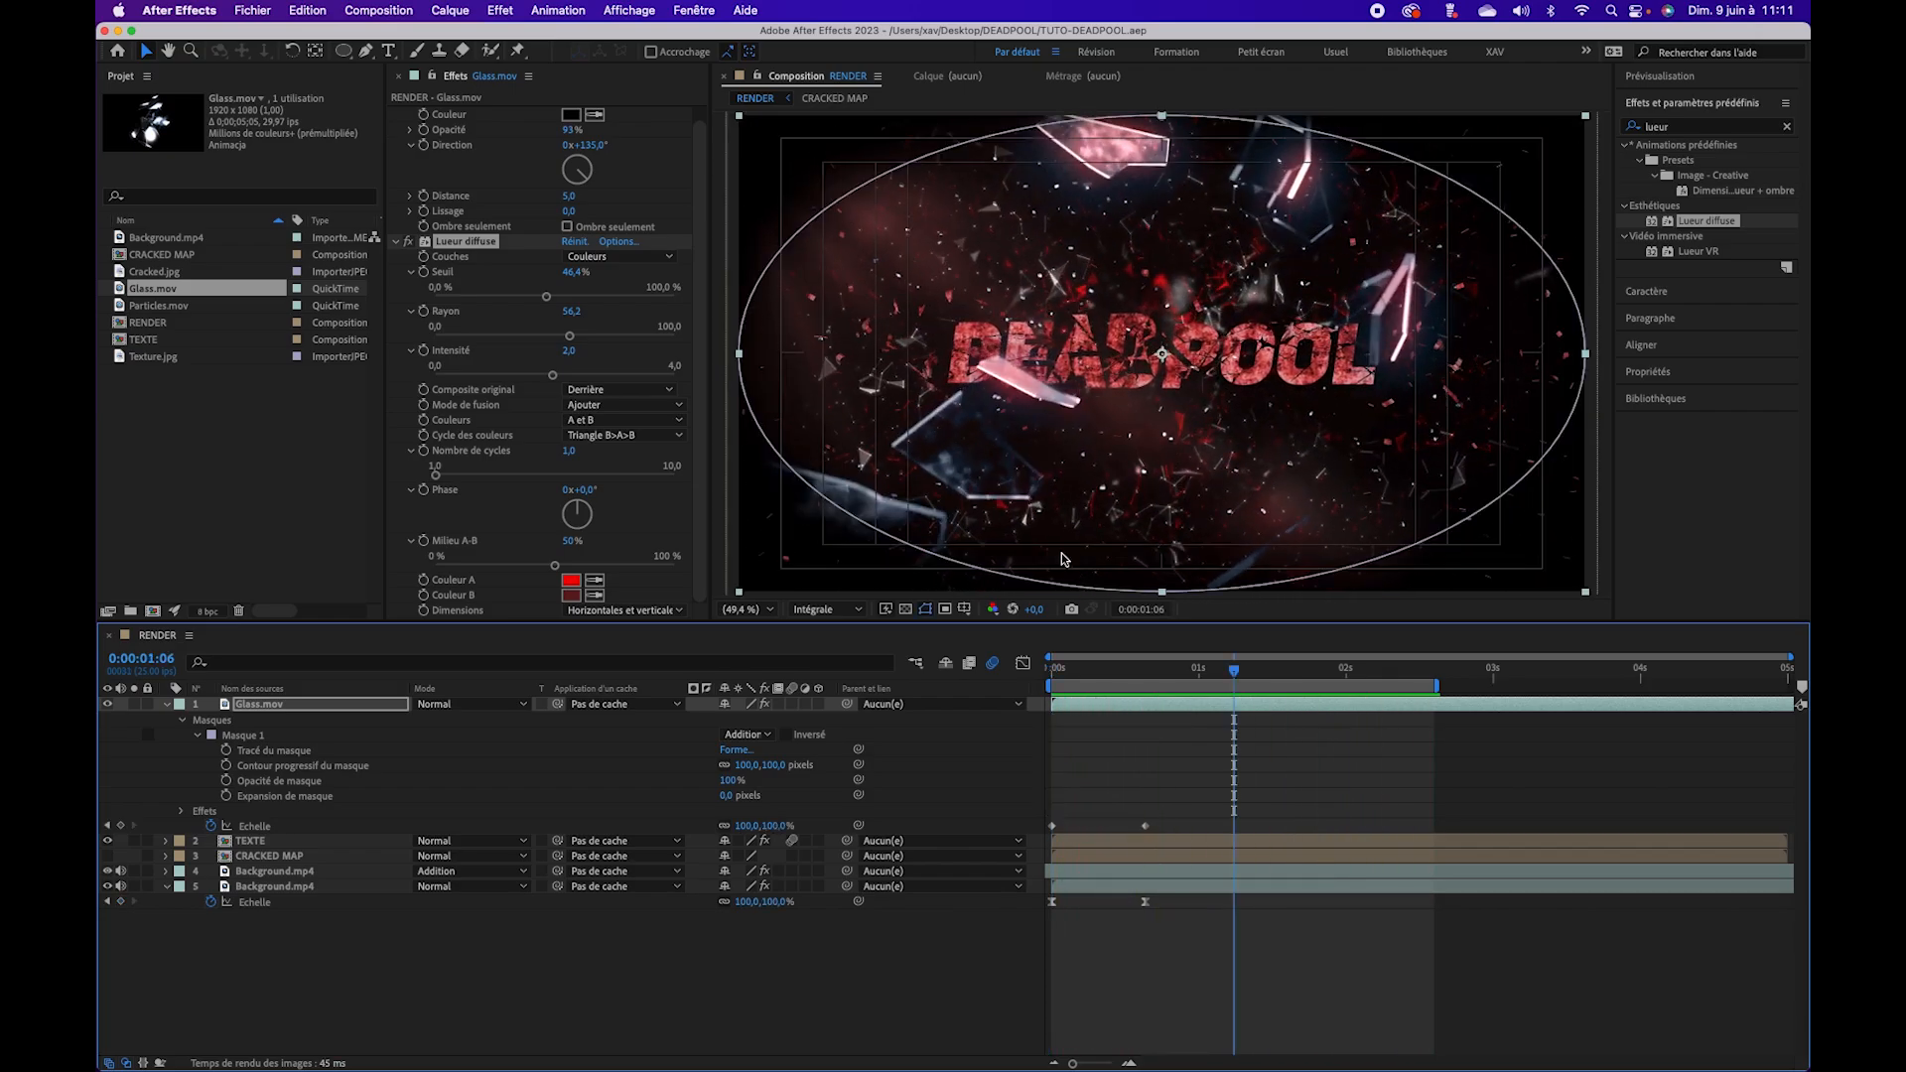
# Step: Add Particles.mov as the top layer of RENDER and set its blending mode to Addition
pyautogui.click(239, 409)
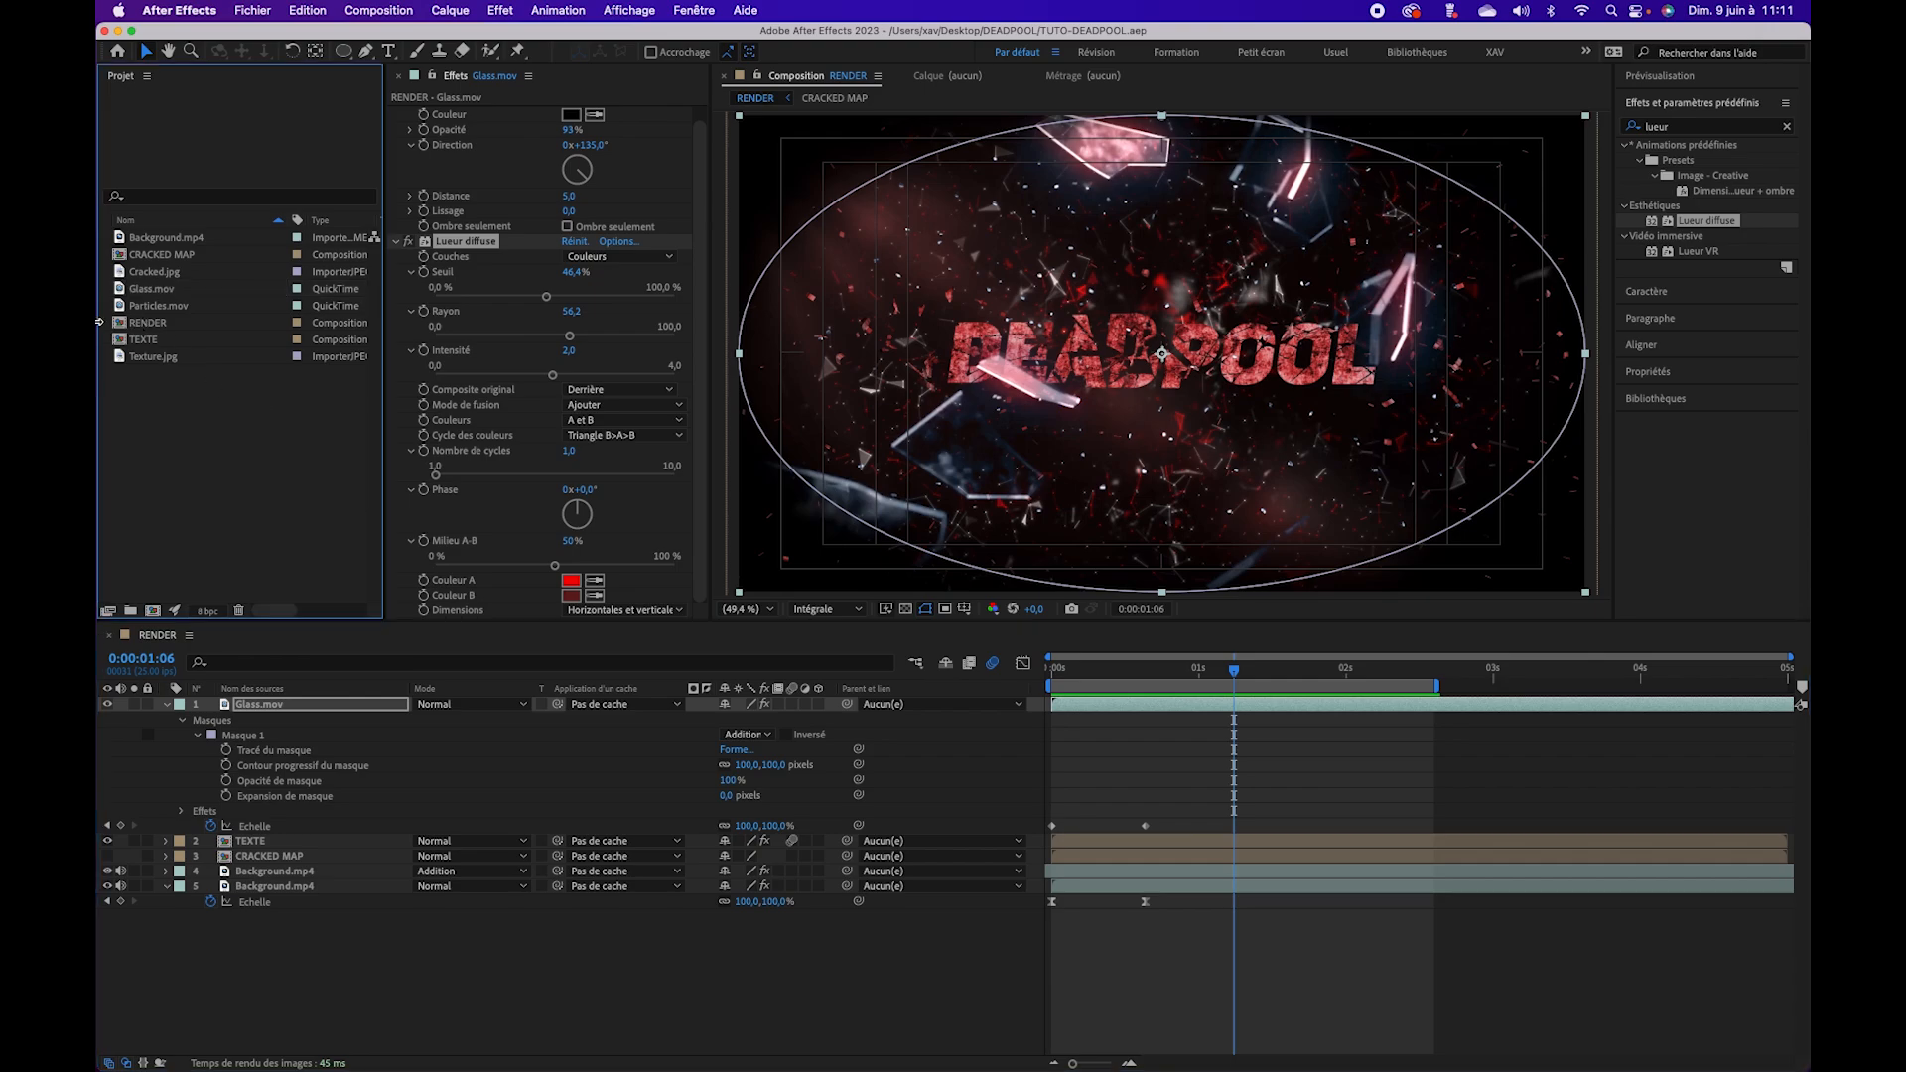
pyautogui.click(167, 309)
pyautogui.click(165, 704)
pyautogui.moveTo(193, 313); pyautogui.dragTo(298, 702)
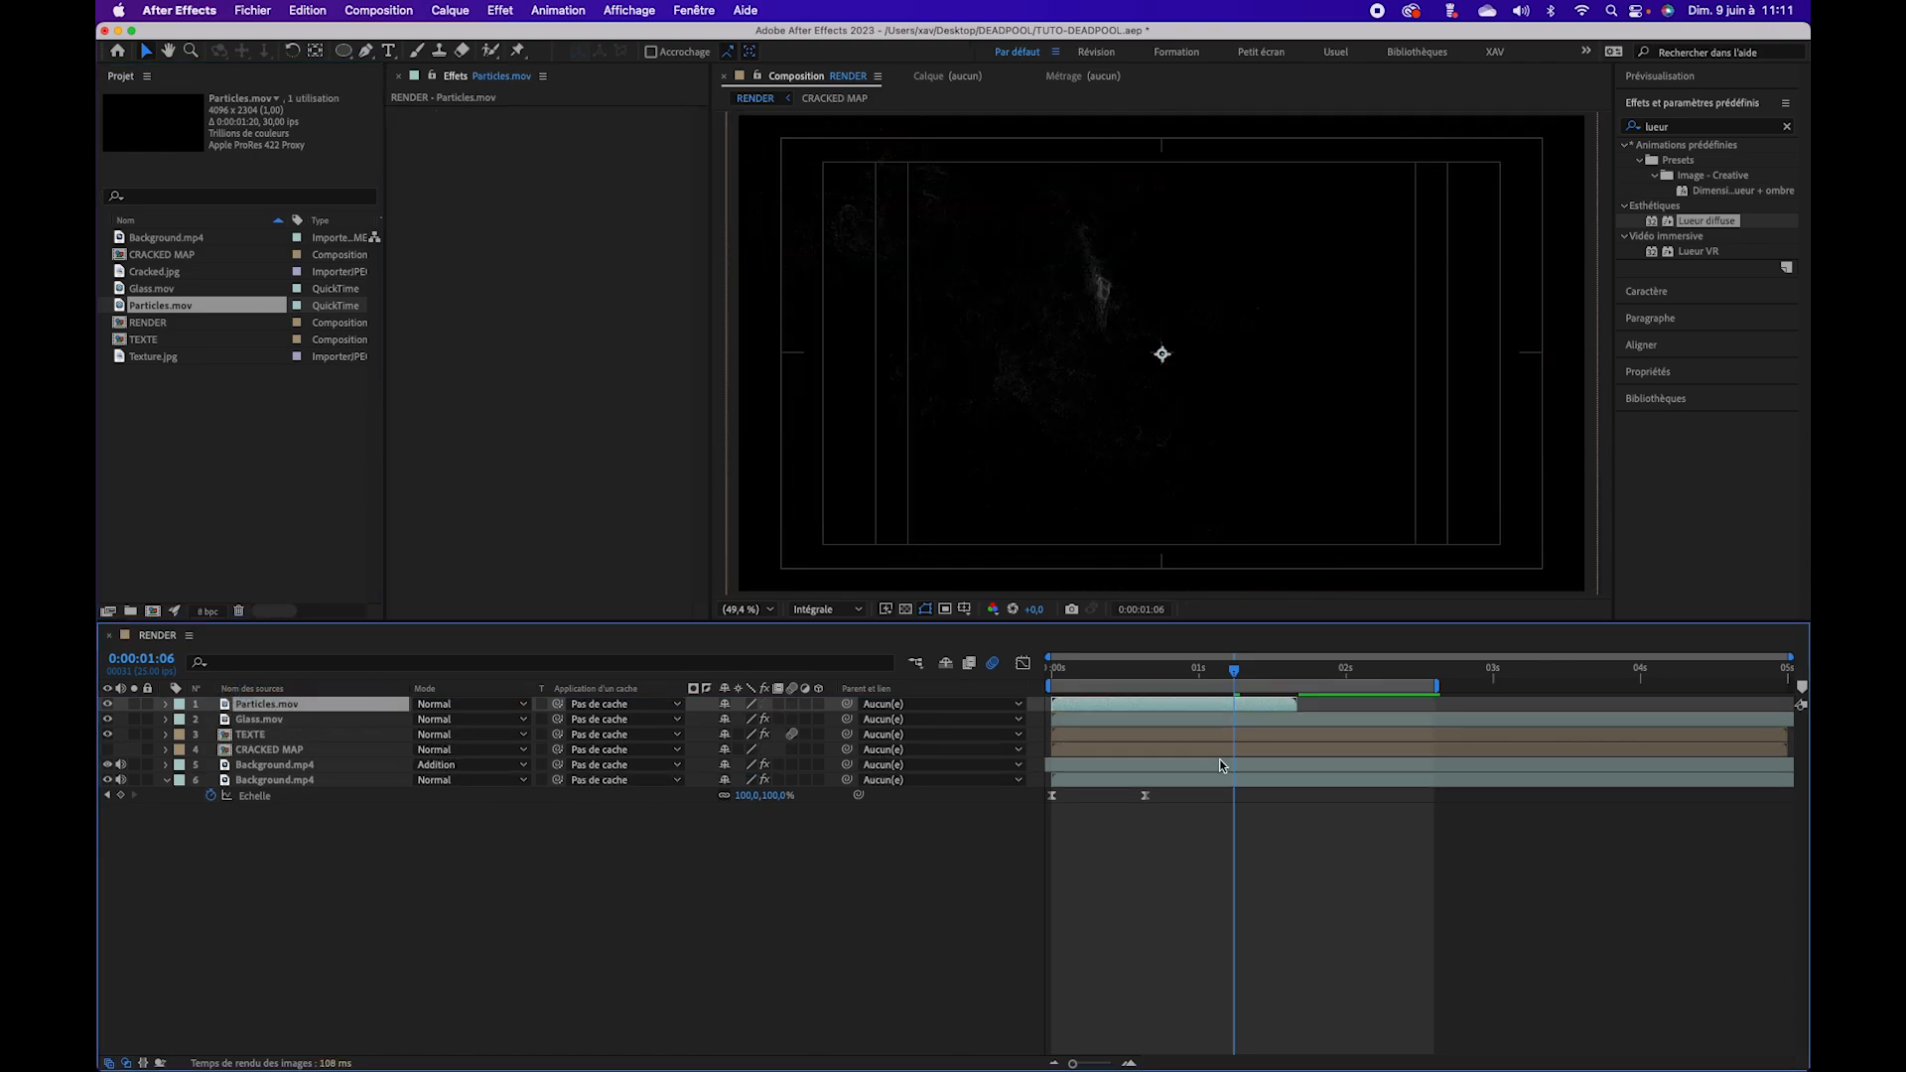
pyautogui.moveTo(1167, 715); pyautogui.dragTo(1099, 673)
pyautogui.click(476, 704)
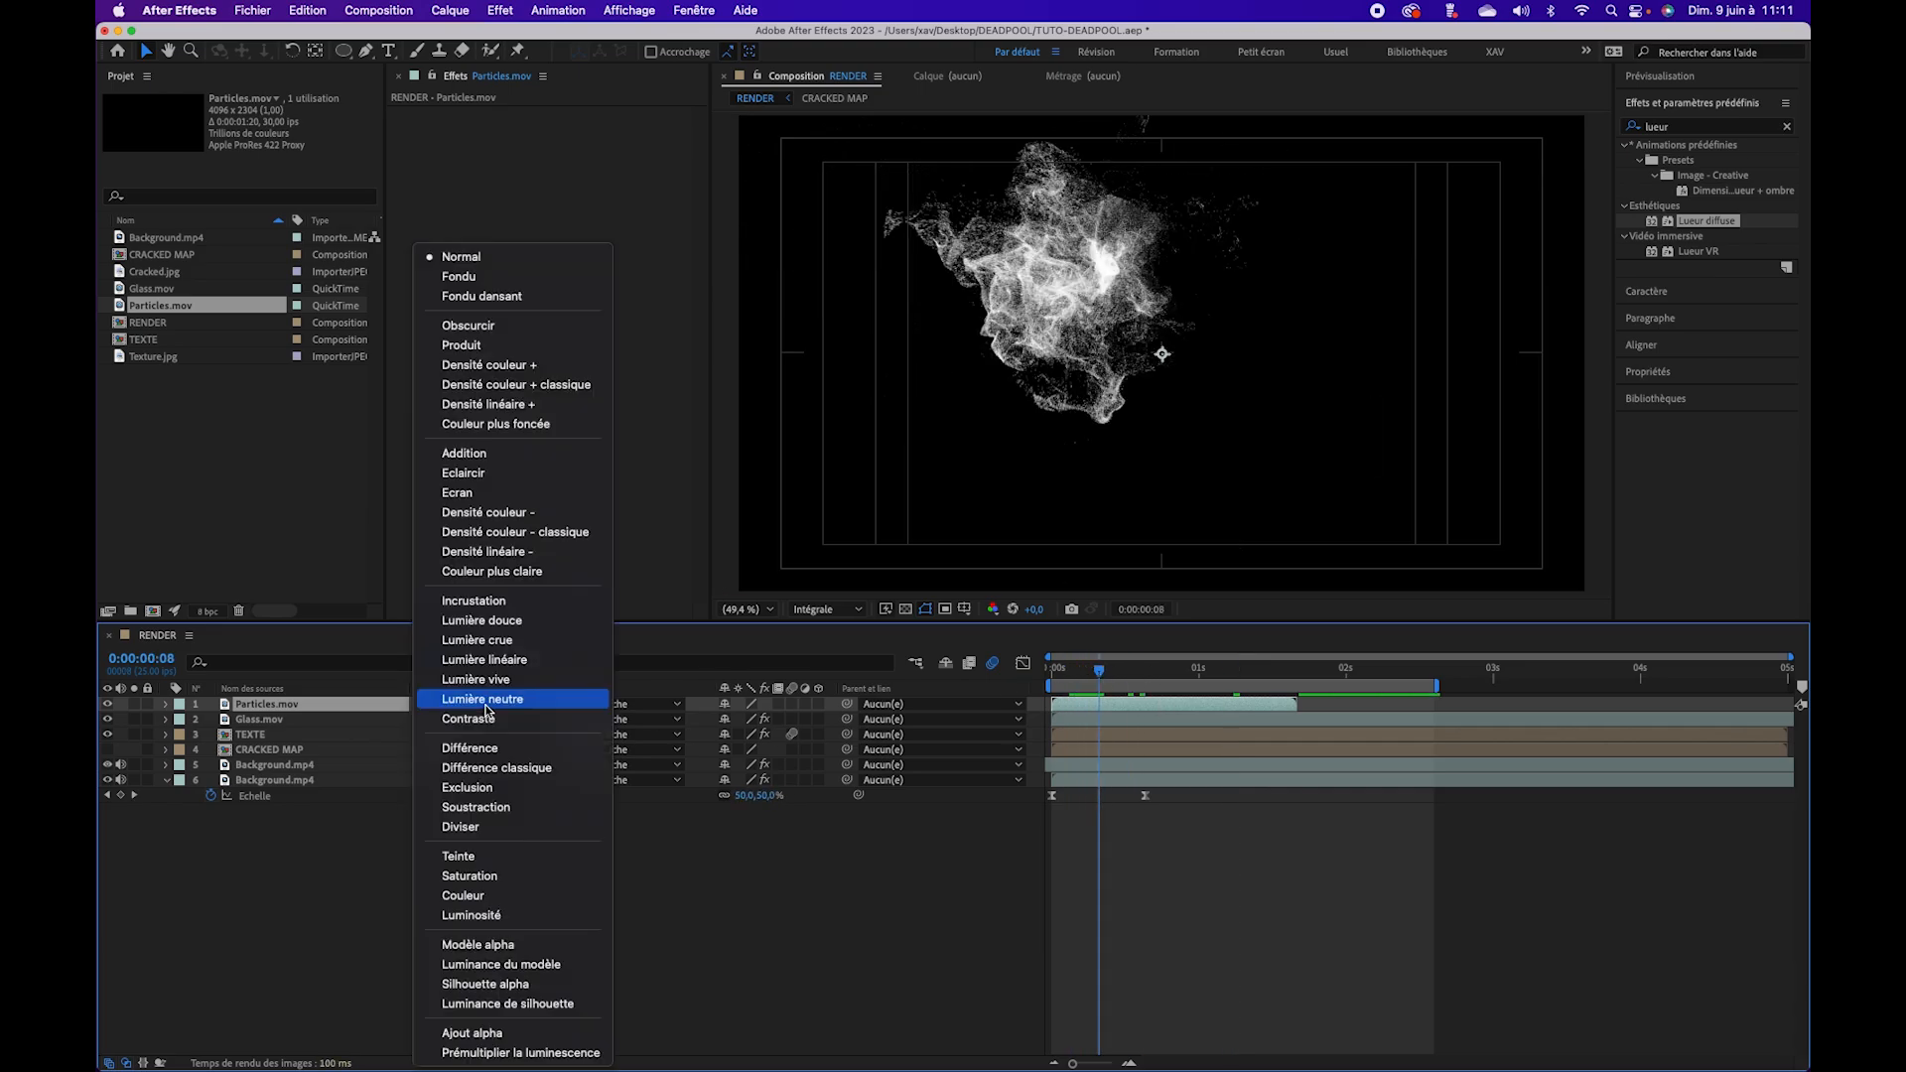
pyautogui.click(467, 469)
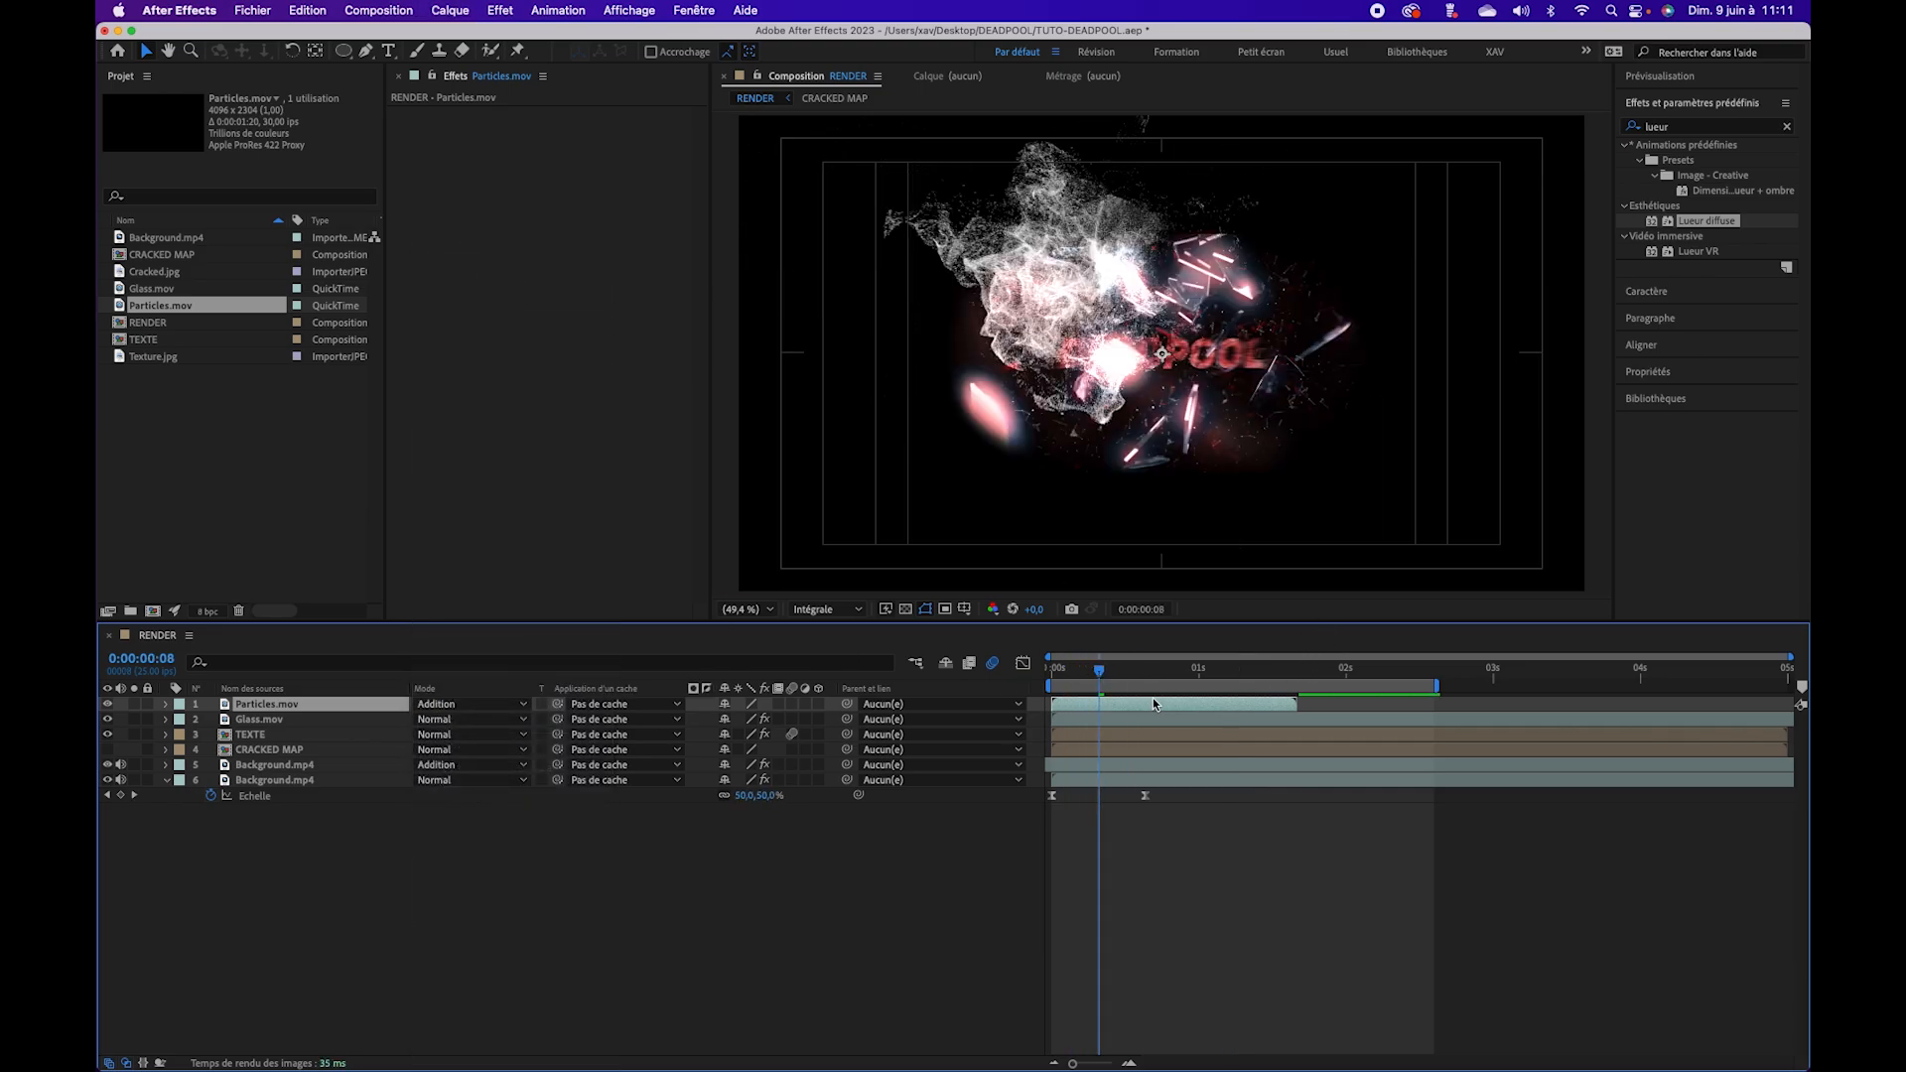
# Step: Shift the Particles.mov layer's position to about 1077, 668, checking it against the title in the first frames
pyautogui.moveTo(1112, 672); pyautogui.dragTo(988, 671)
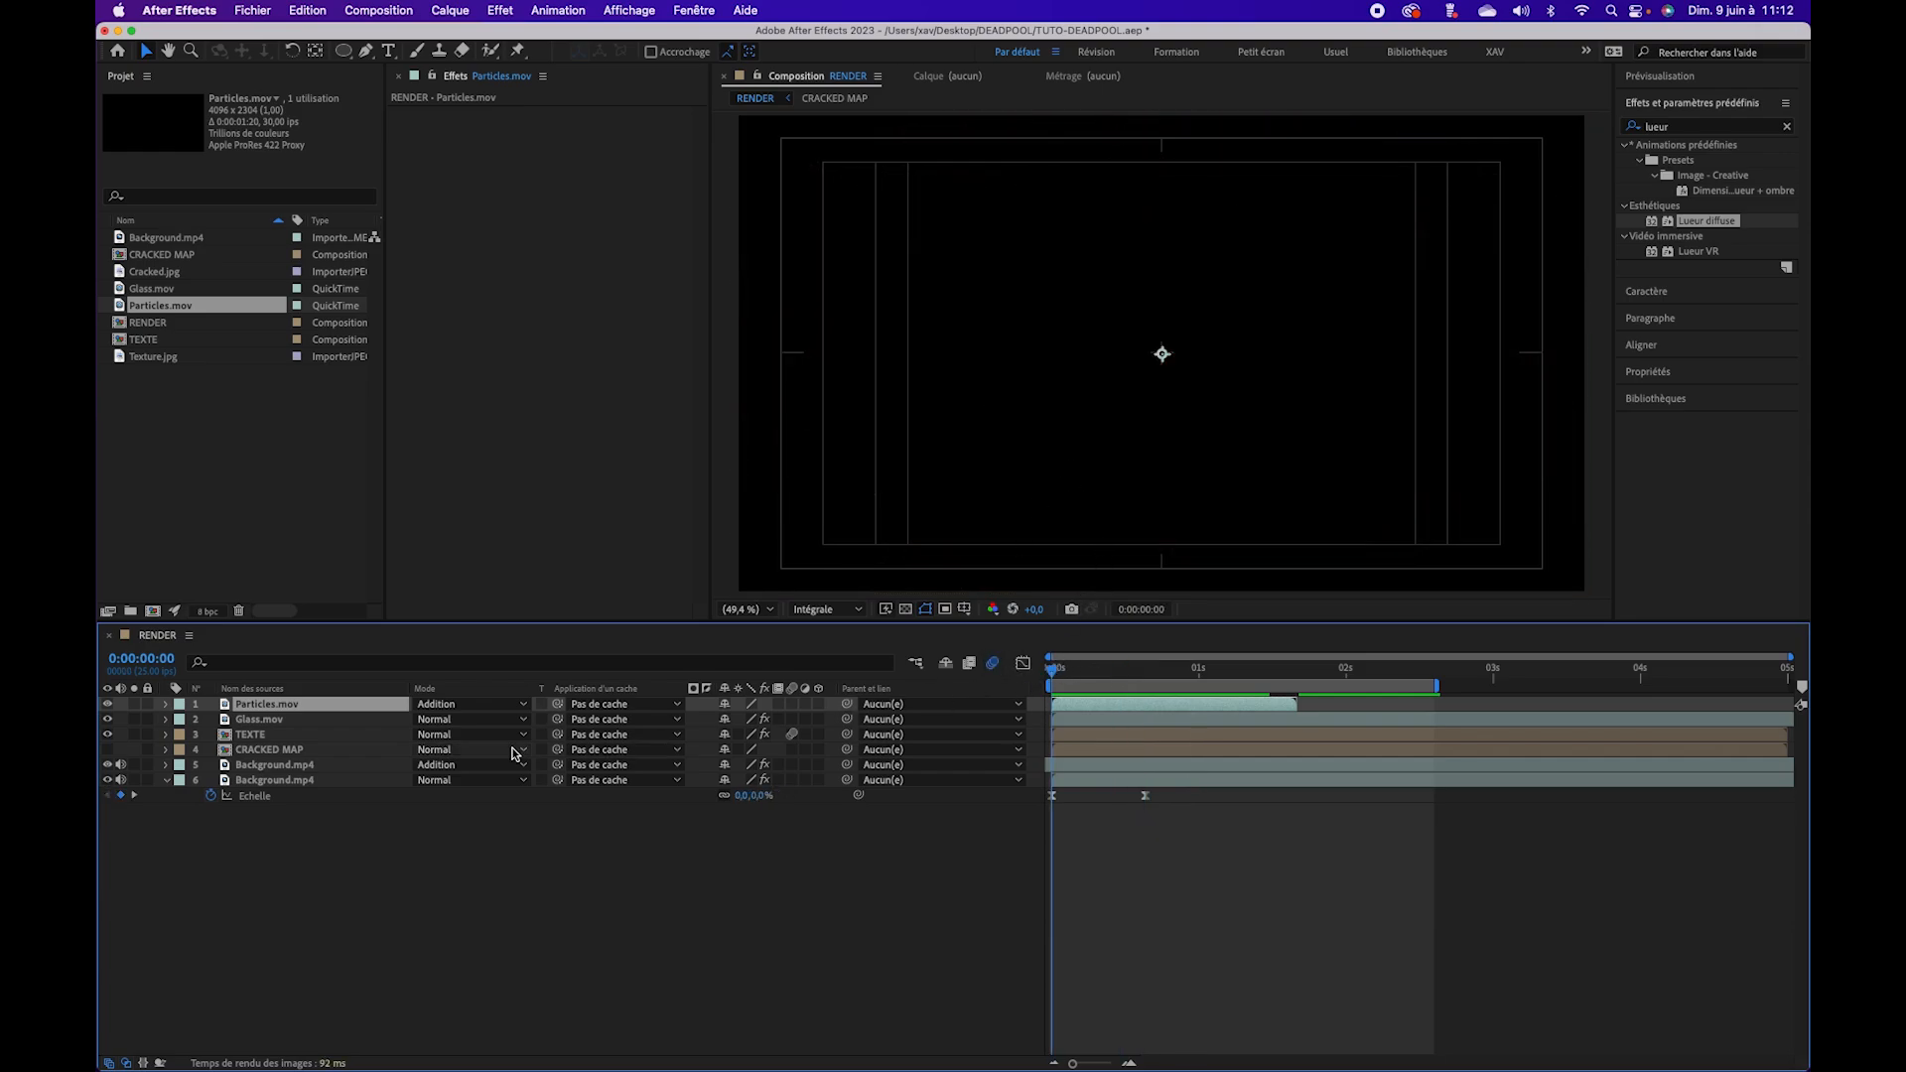
pyautogui.press('p')
pyautogui.moveTo(1054, 670); pyautogui.dragTo(1075, 670)
pyautogui.moveTo(735, 719); pyautogui.dragTo(834, 720)
# Step: Keyframe the Particles.mov scale from 0% at the first frame to 100% at 0:00:00:15
pyautogui.moveTo(1072, 675); pyautogui.dragTo(1043, 679)
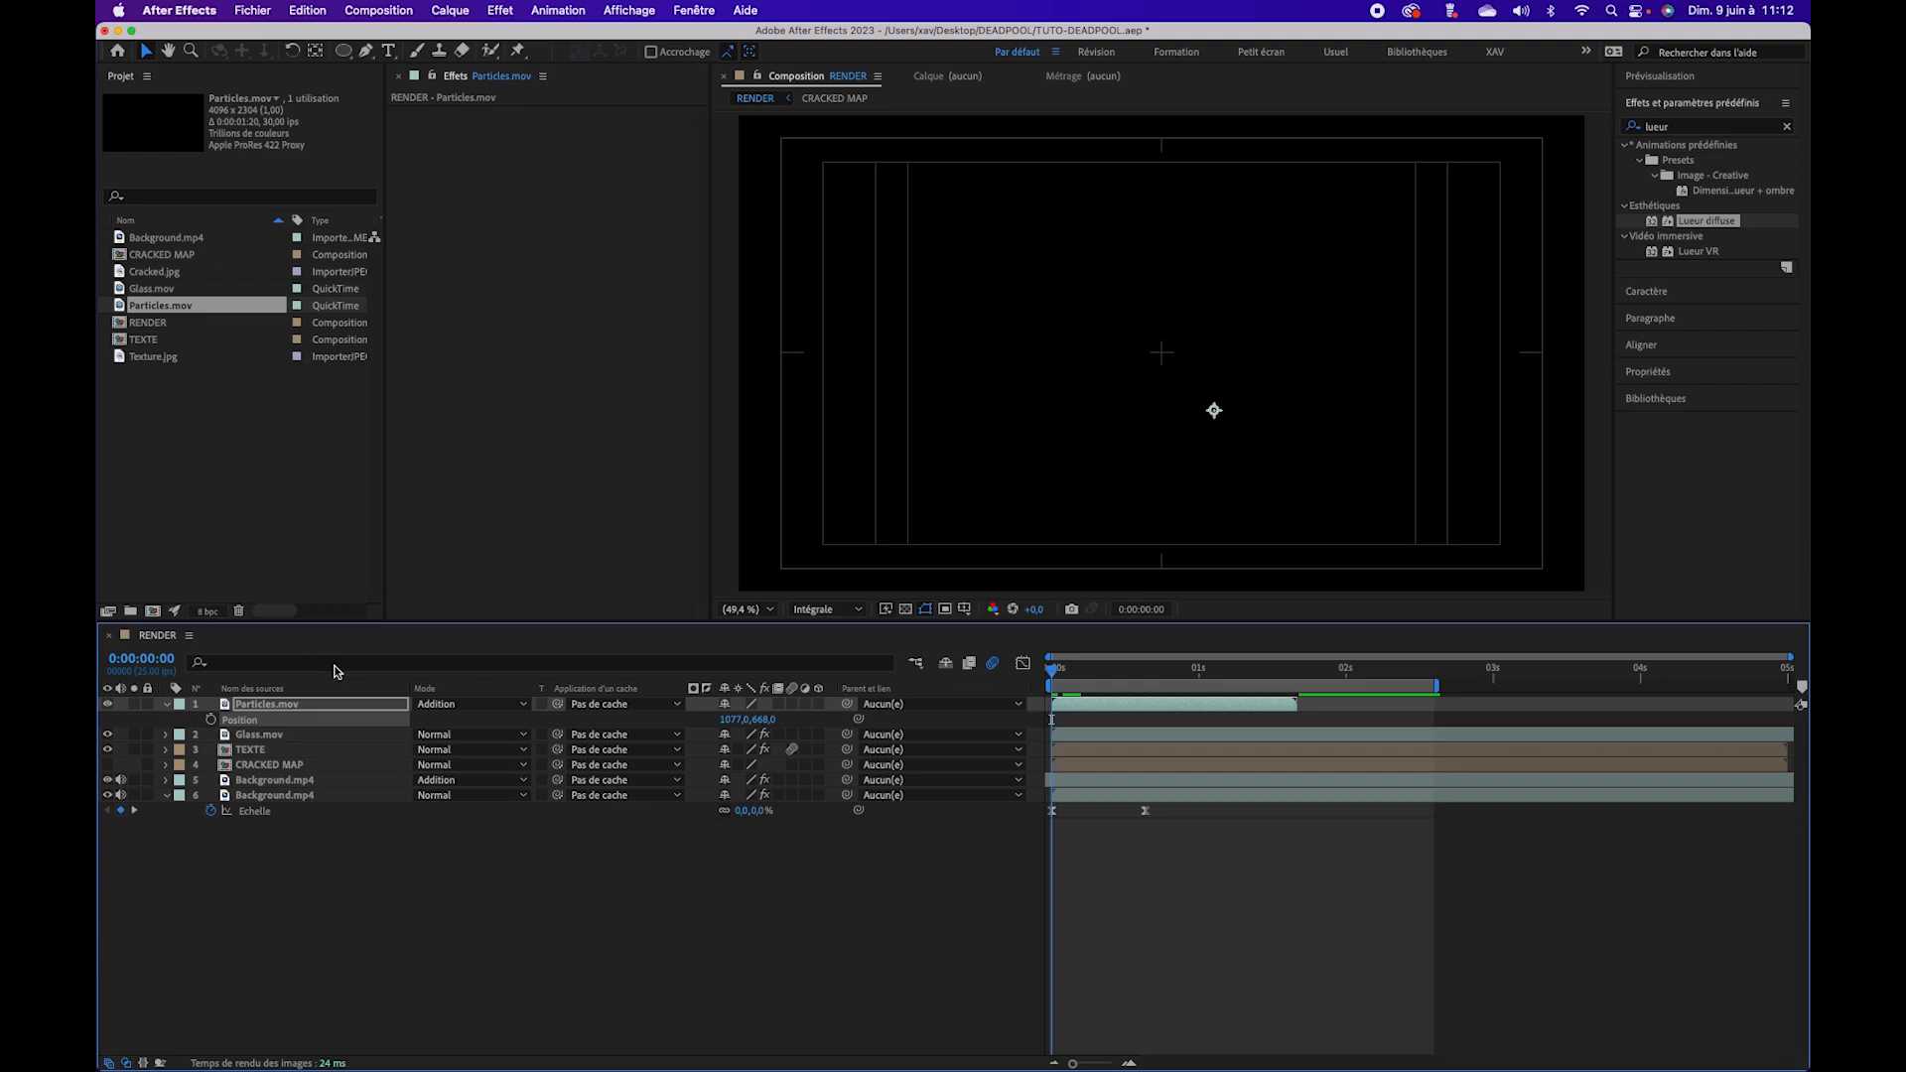
pyautogui.press('s')
pyautogui.click(210, 720)
pyautogui.moveTo(1058, 675); pyautogui.dragTo(1147, 683)
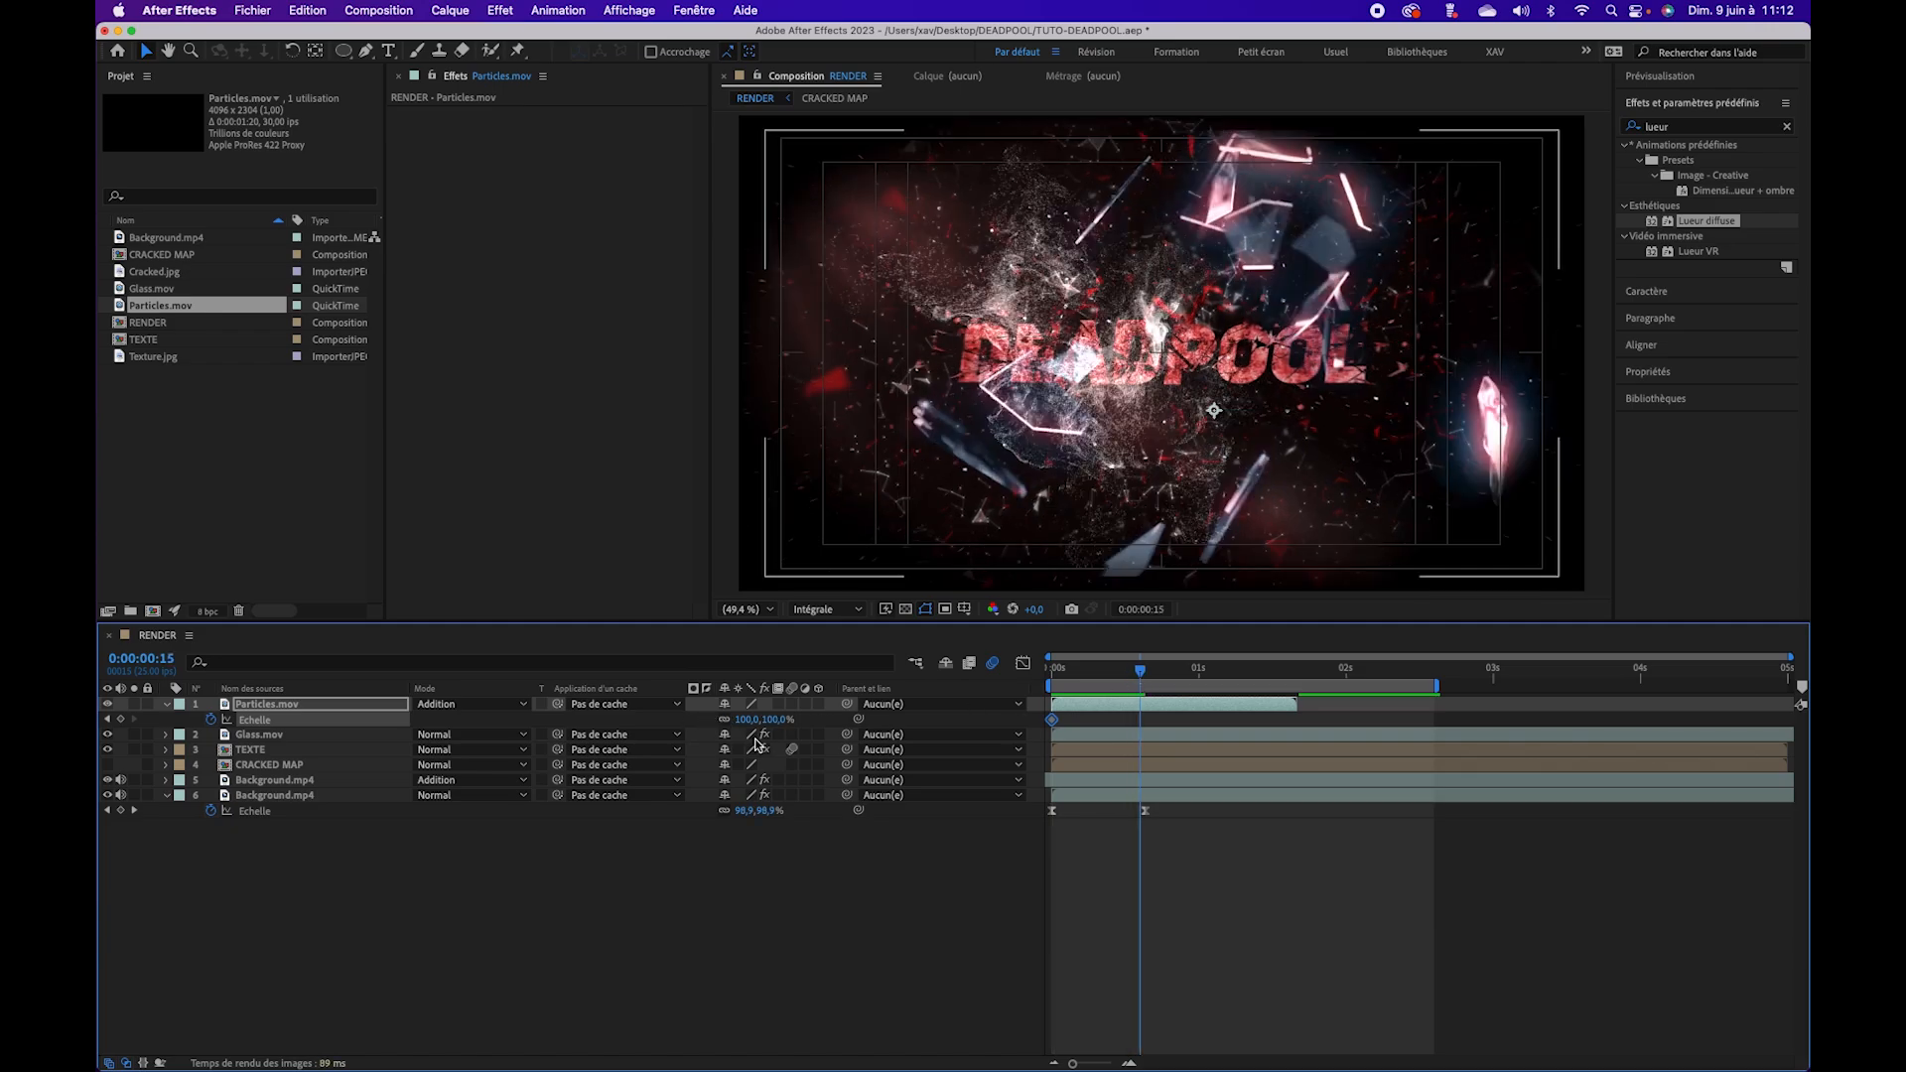
pyautogui.click(109, 720)
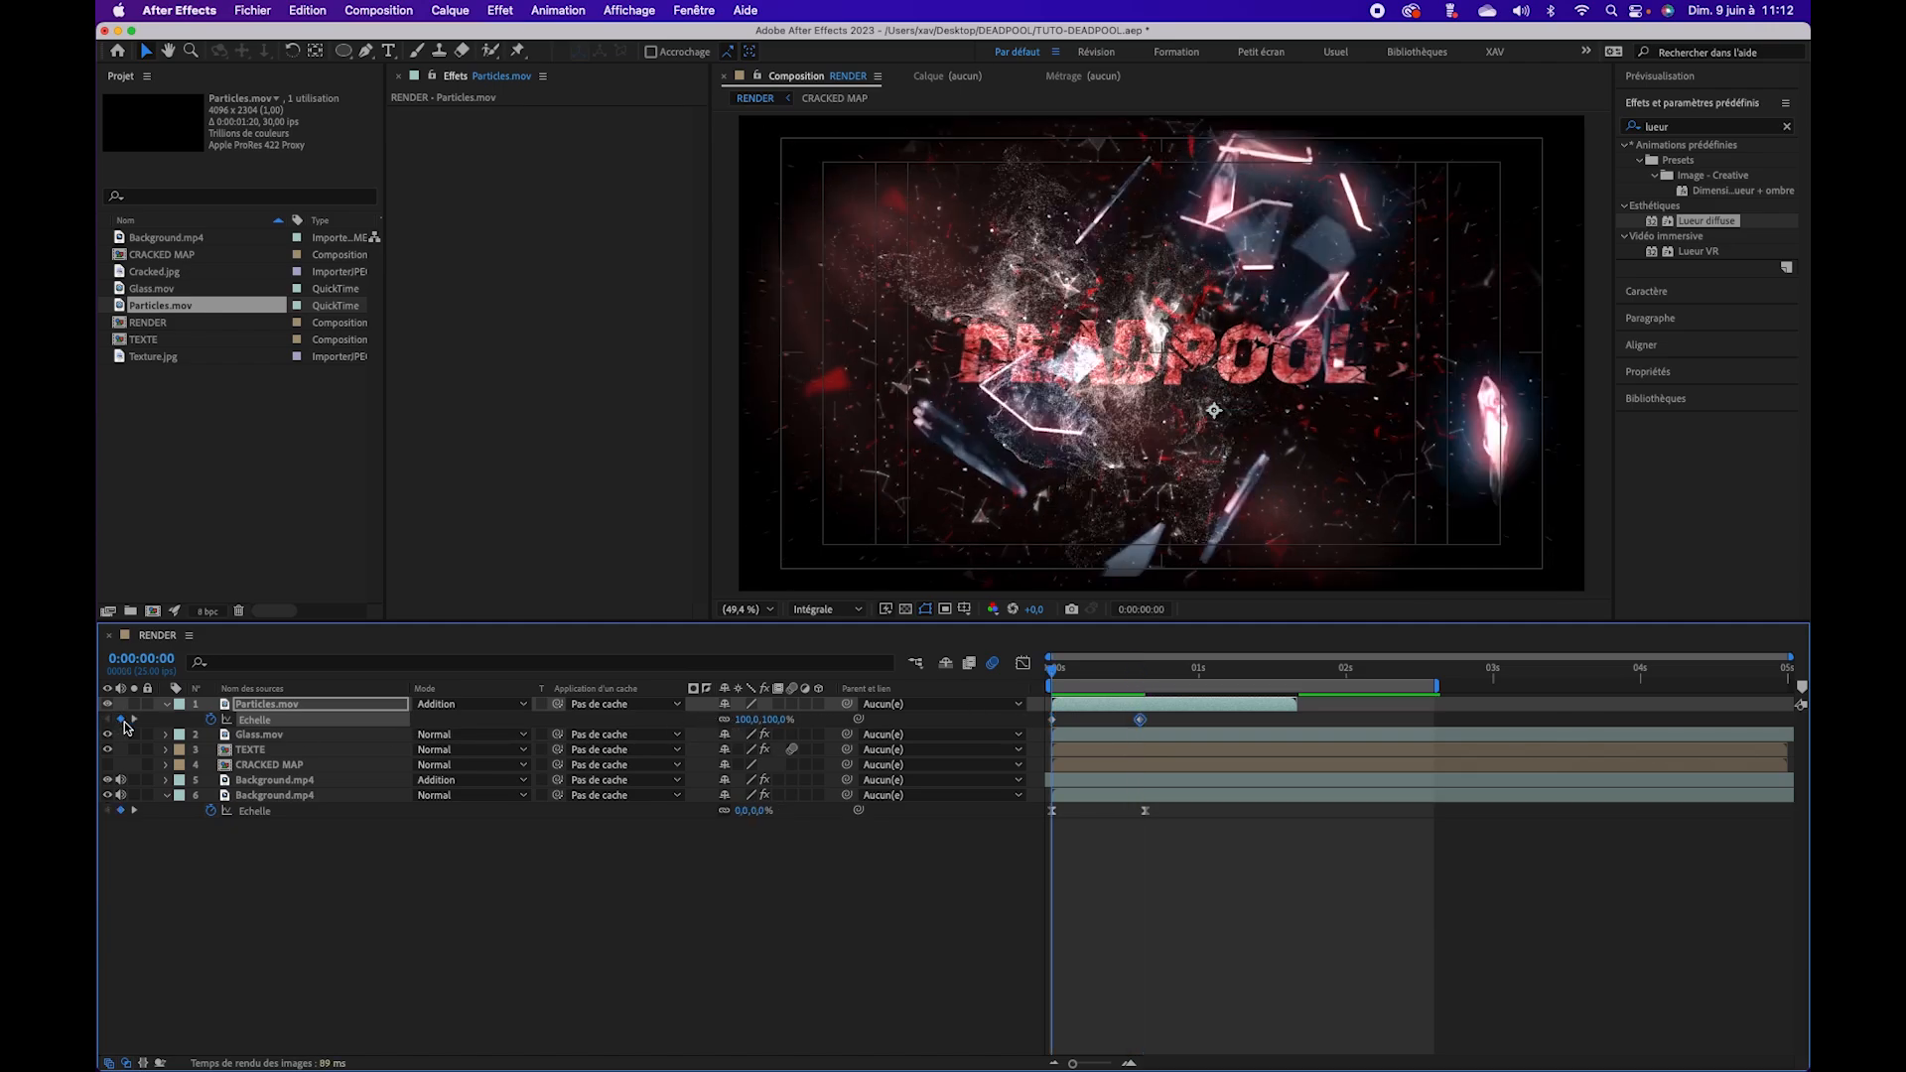
pyautogui.click(746, 721)
pyautogui.press('Return')
# Step: Start the Particles.mov layer about three frames in, pull its 100% scale keyframe back to about frame 10, and preview the burst
pyautogui.press('space')
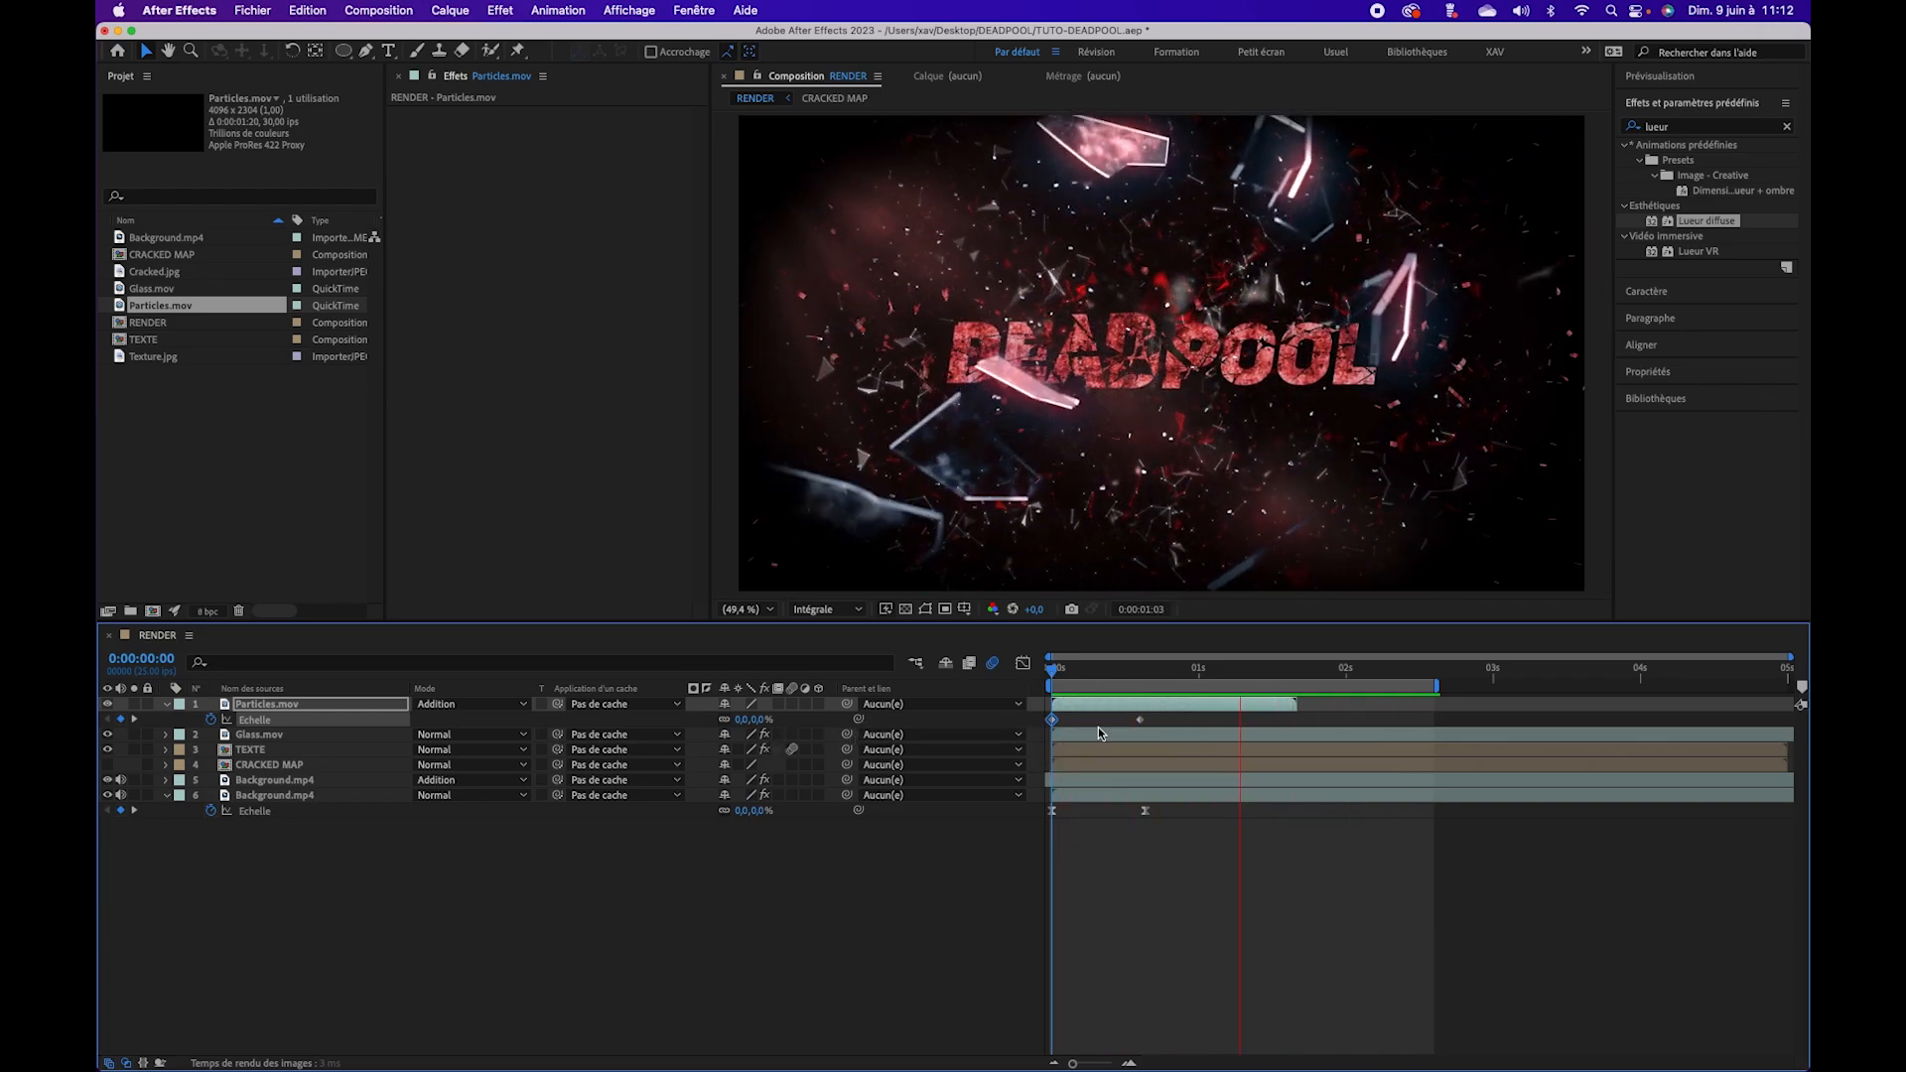
pyautogui.press('space')
pyautogui.moveTo(1139, 721); pyautogui.dragTo(1107, 707)
pyautogui.press('space')
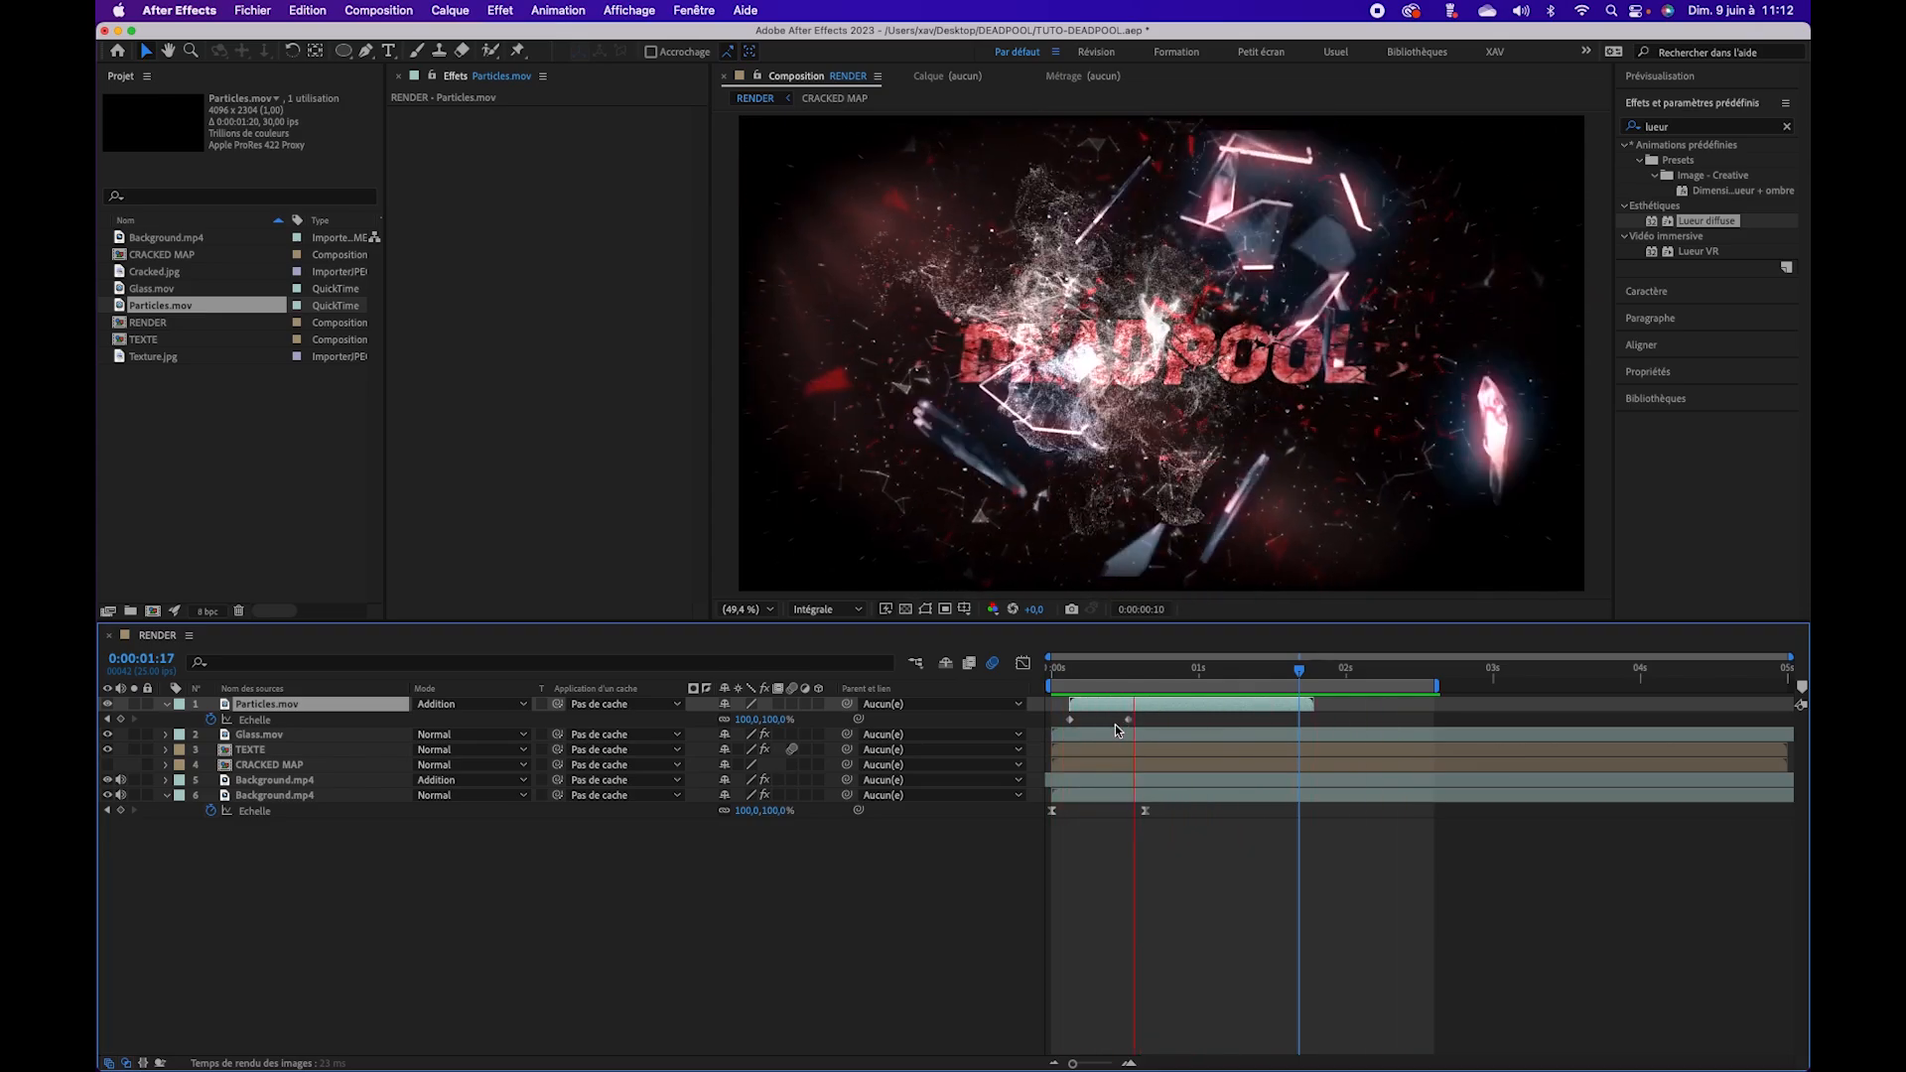
pyautogui.press('space')
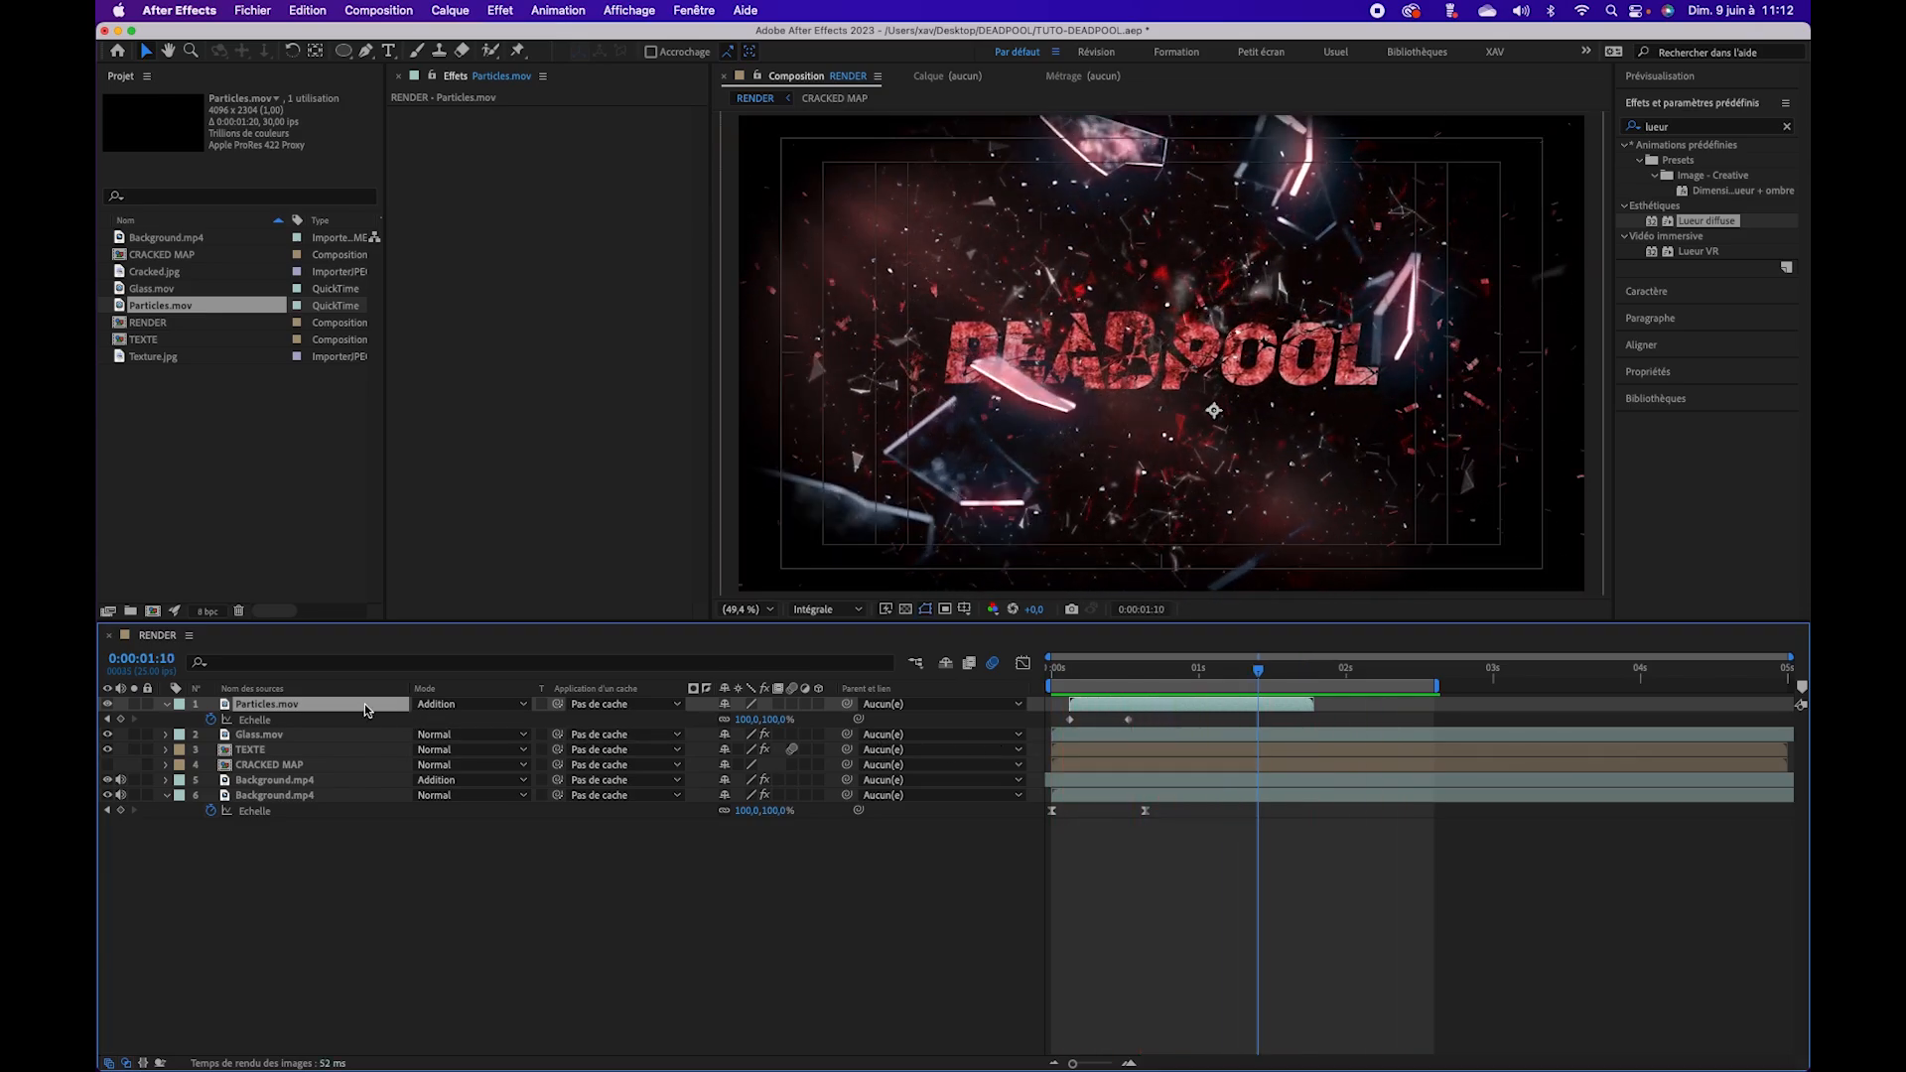
pyautogui.click(1788, 129)
pyautogui.moveTo(1130, 719); pyautogui.dragTo(1111, 719)
# Step: Apply the Teinte effect to Particles.mov and set its Claire colour to red F70D0D
pyautogui.click(1678, 123)
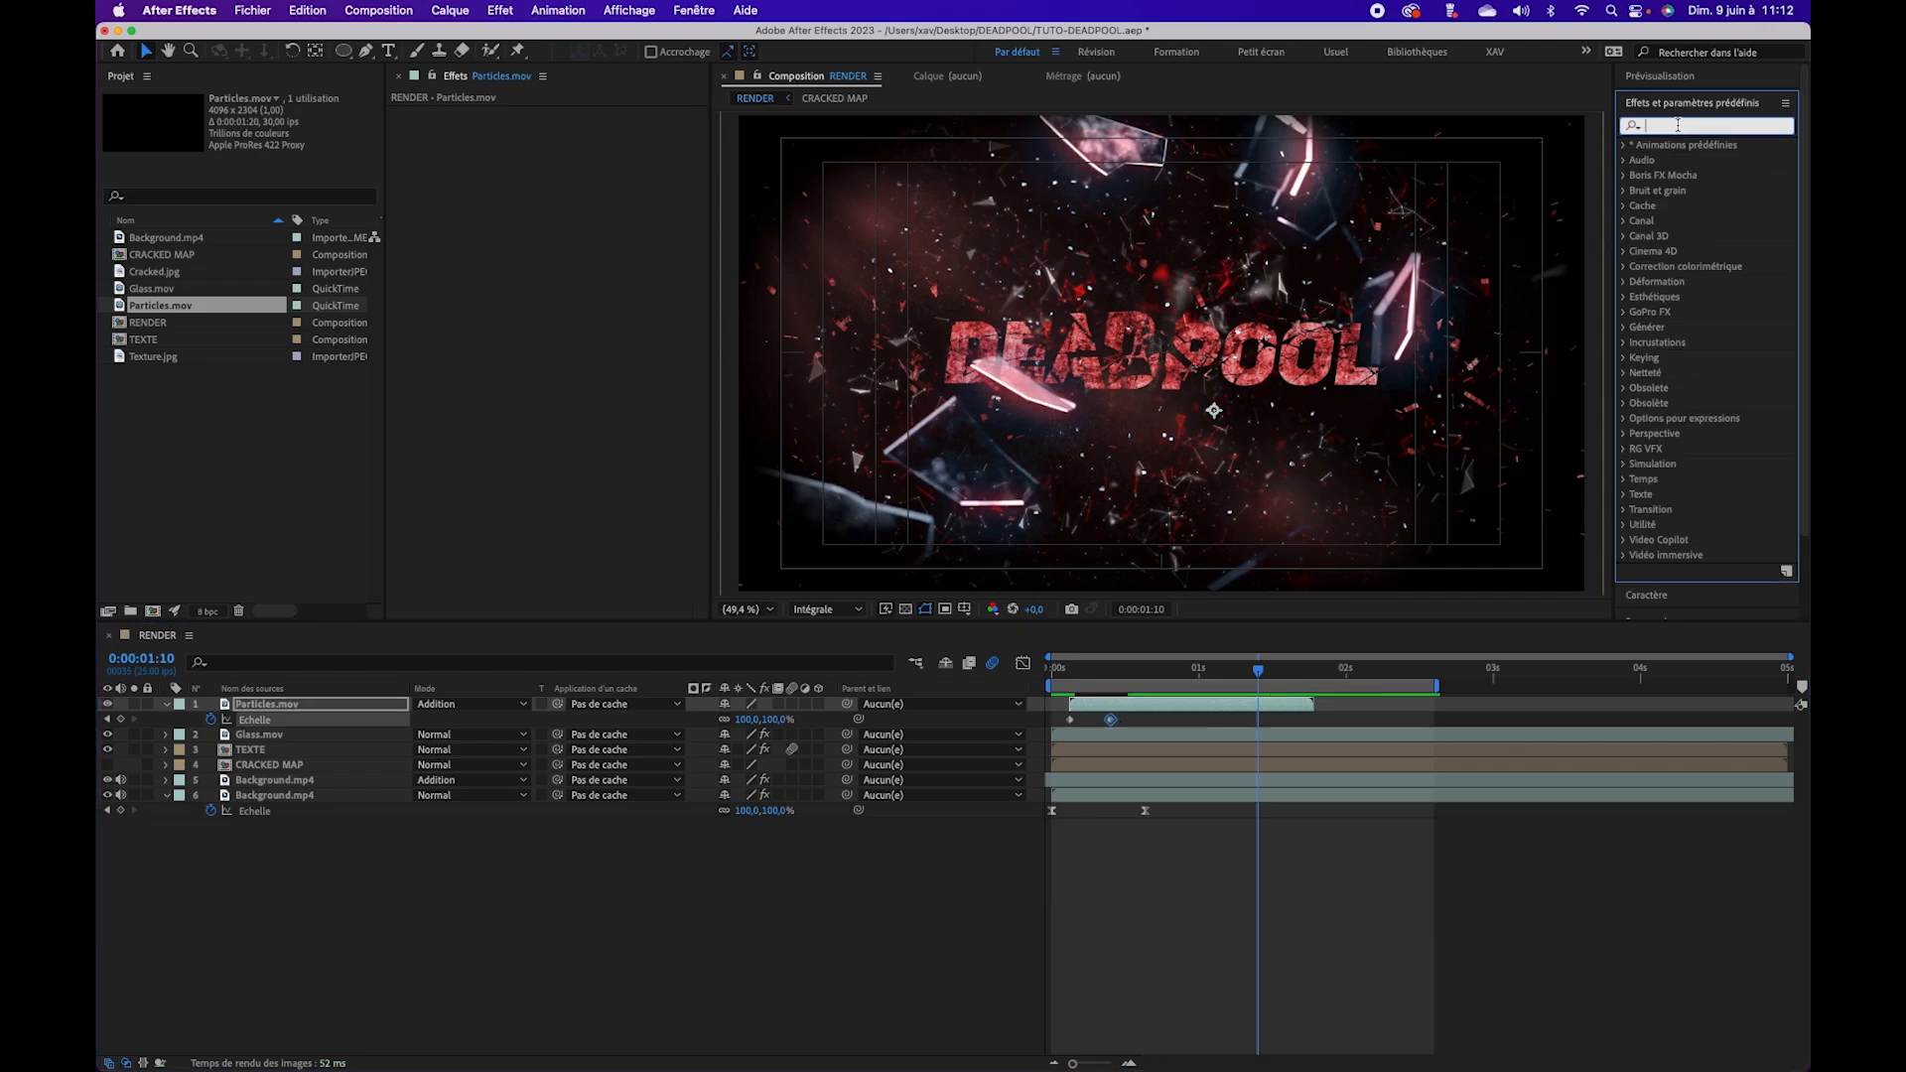
pyautogui.write('tein')
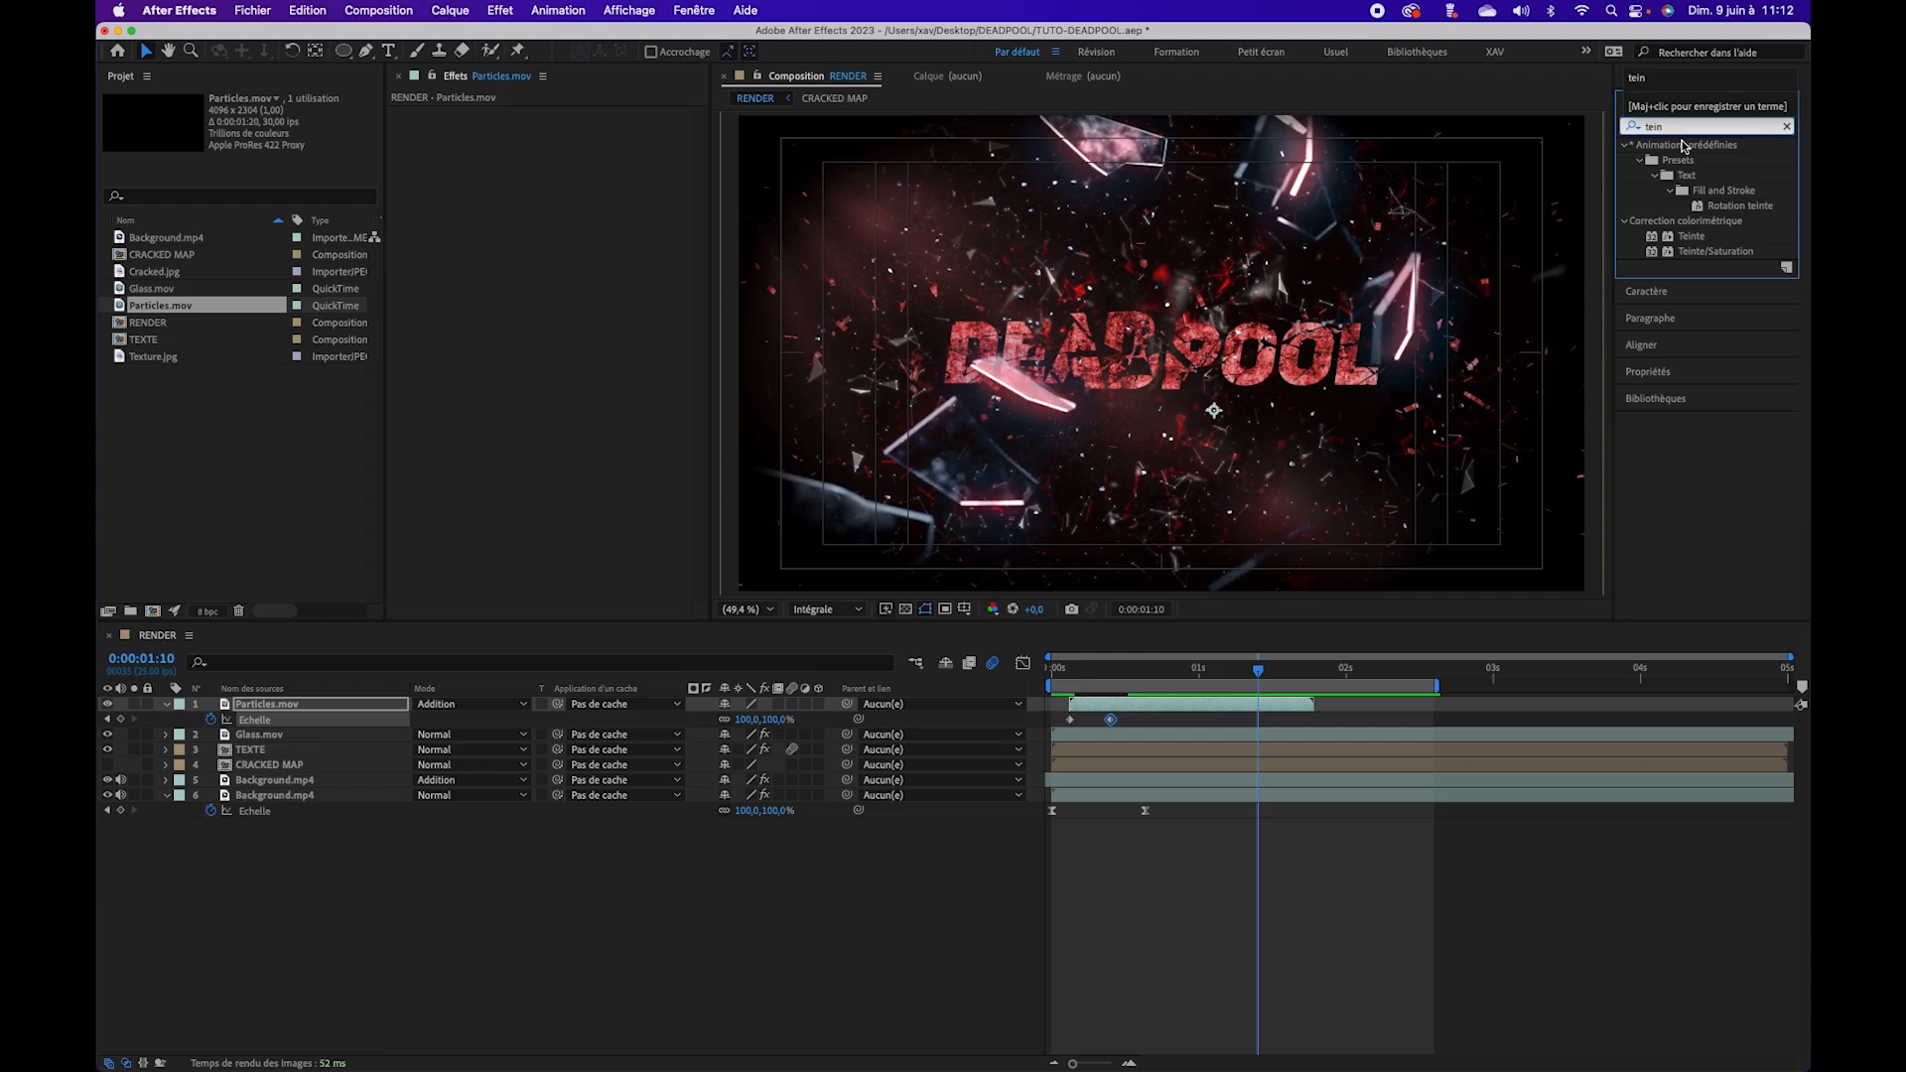
pyautogui.doubleClick(1693, 237)
pyautogui.moveTo(1147, 678)
pyautogui.mouseDown()
pyautogui.moveTo(1098, 678)
pyautogui.moveTo(1129, 678)
pyautogui.mouseUp()
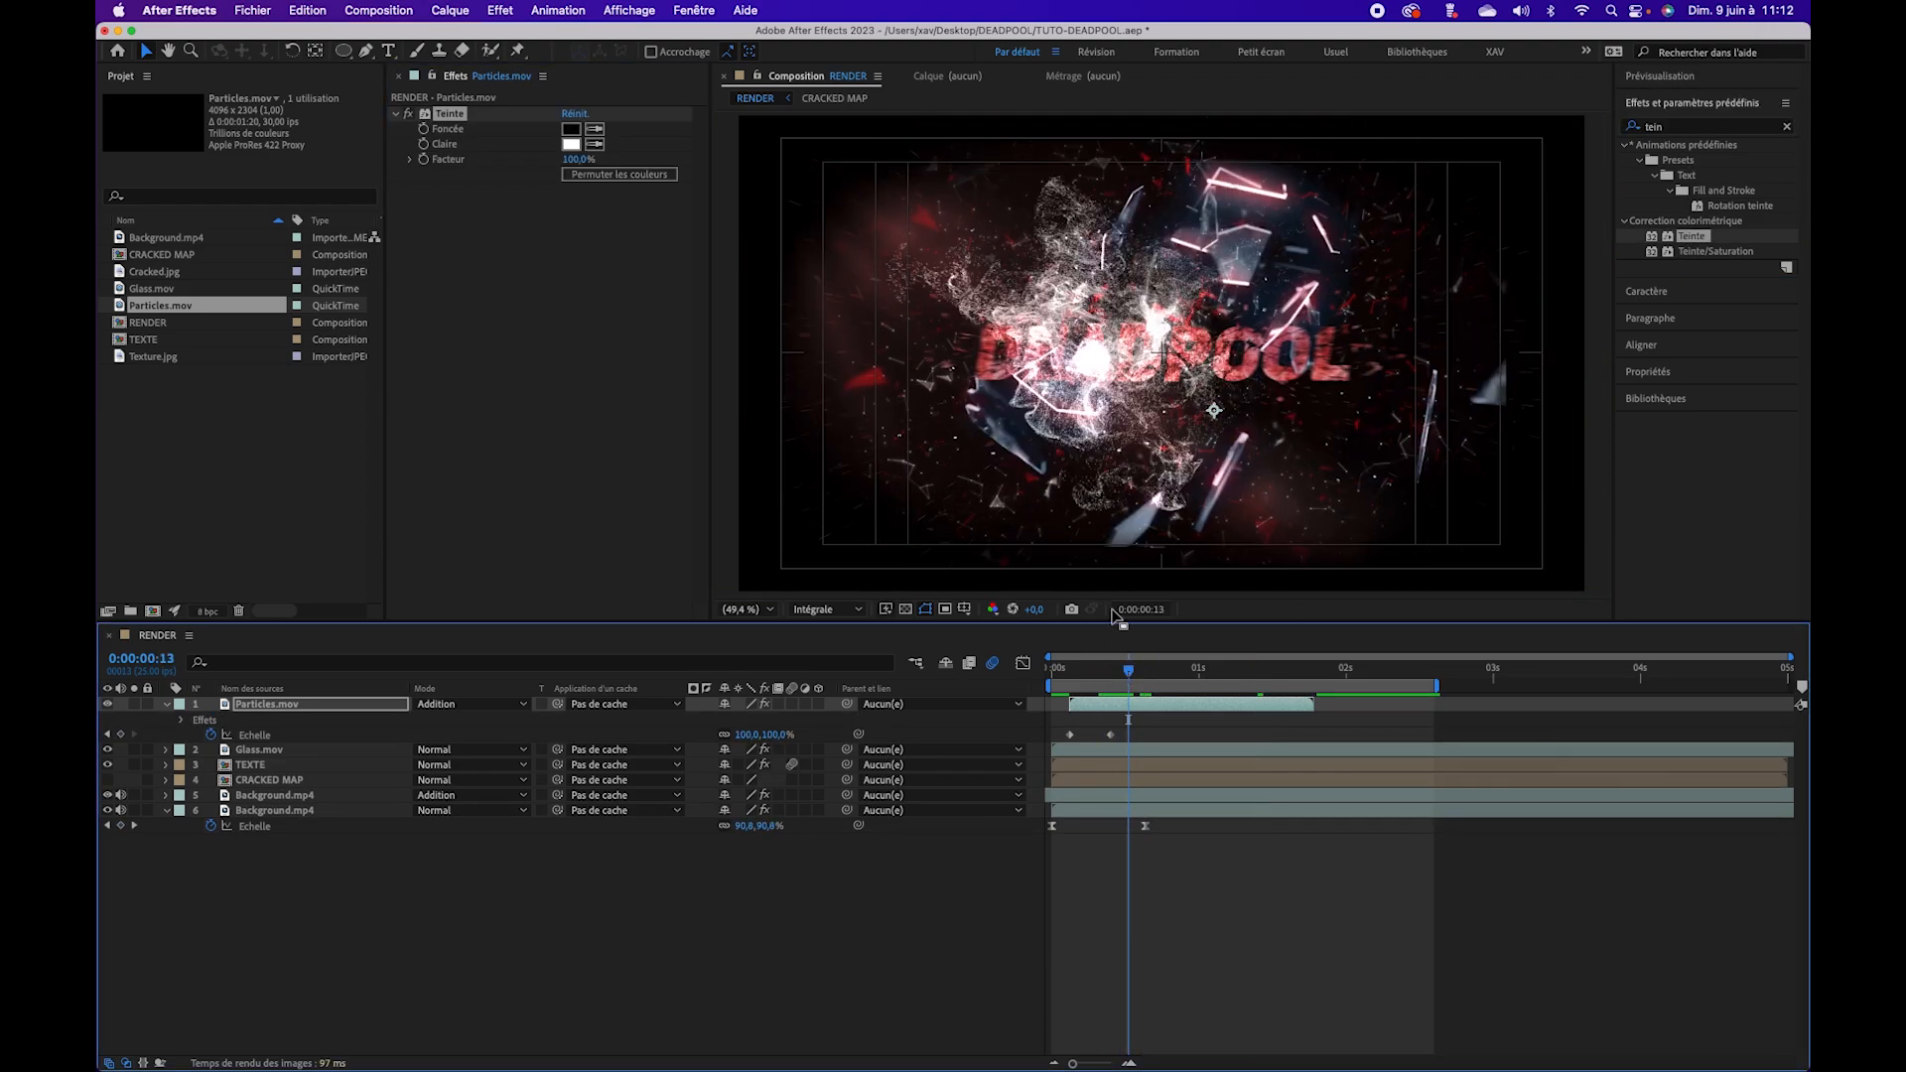
pyautogui.click(572, 145)
pyautogui.click(463, 407)
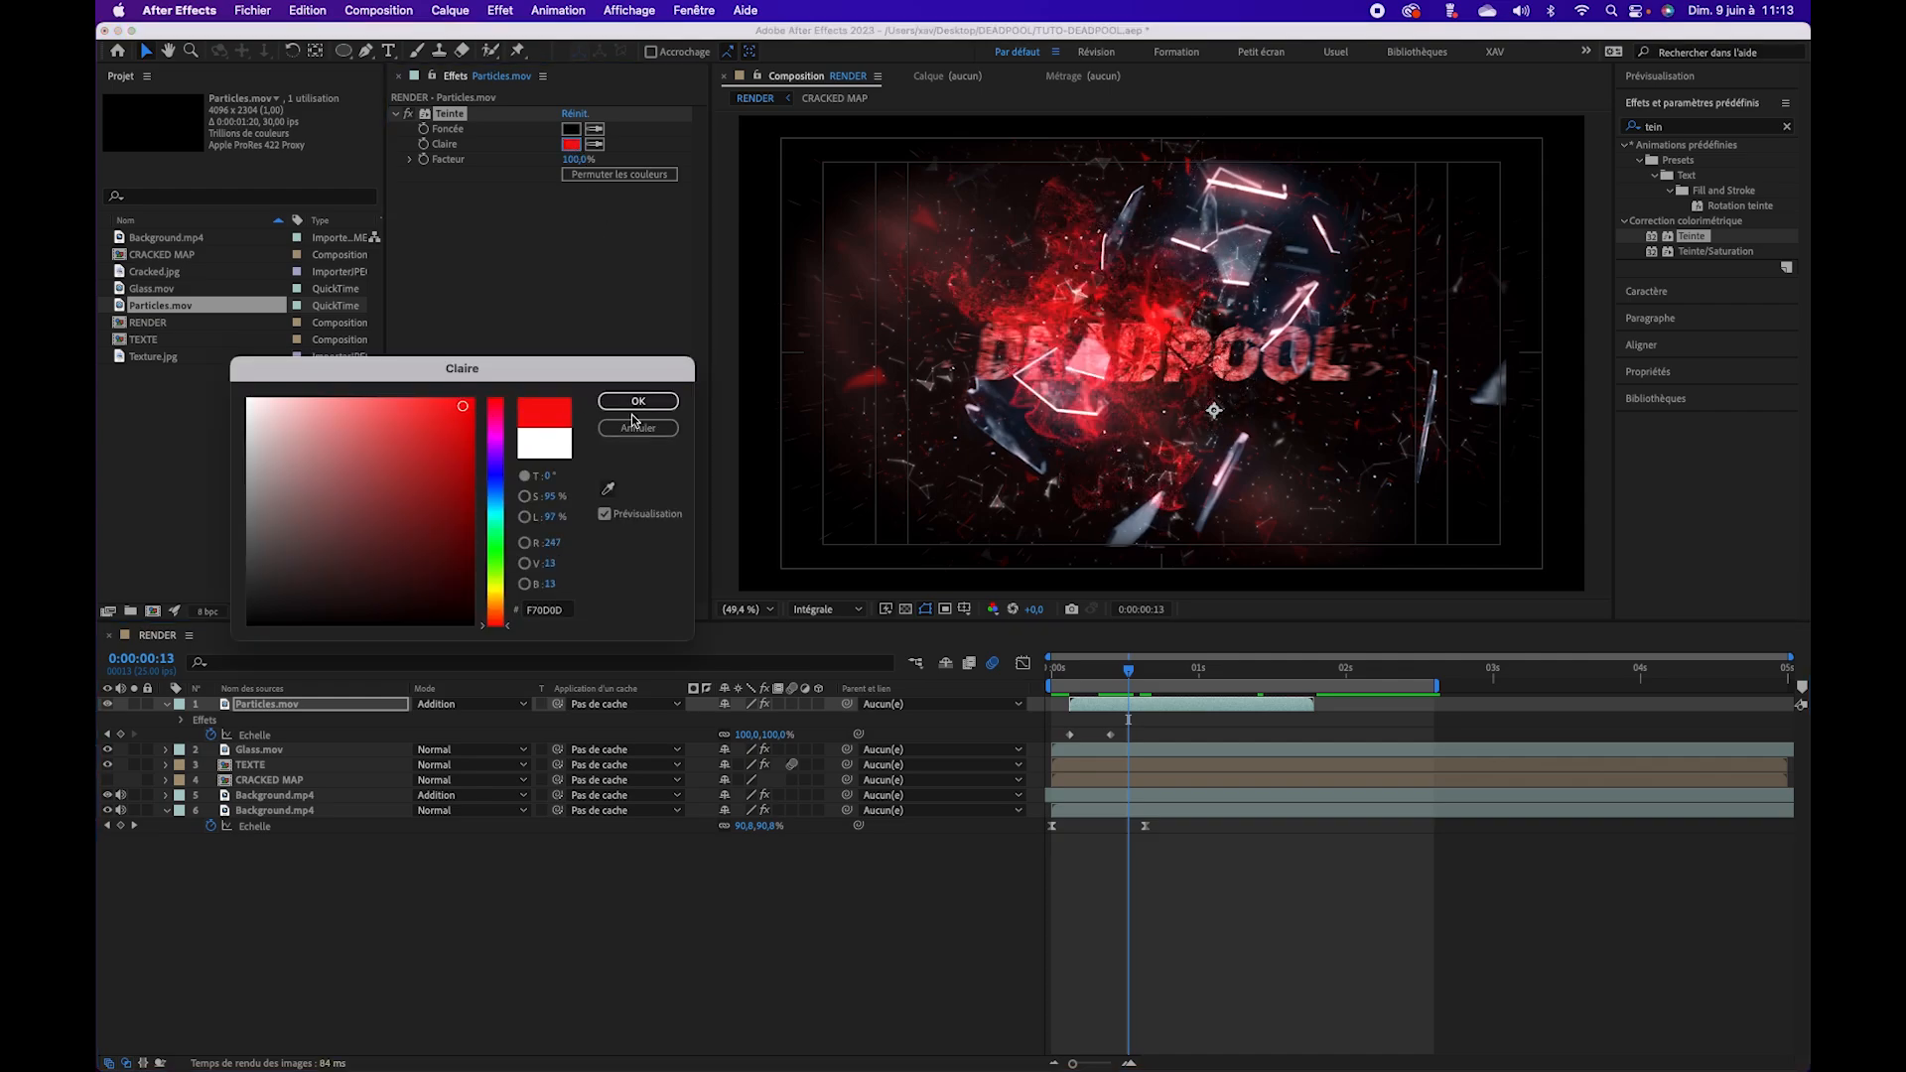
pyautogui.click(638, 401)
# Step: Preview the red particles from the start and extend the work area to just past three seconds
pyautogui.moveTo(1129, 673); pyautogui.dragTo(980, 675)
pyautogui.press('space')
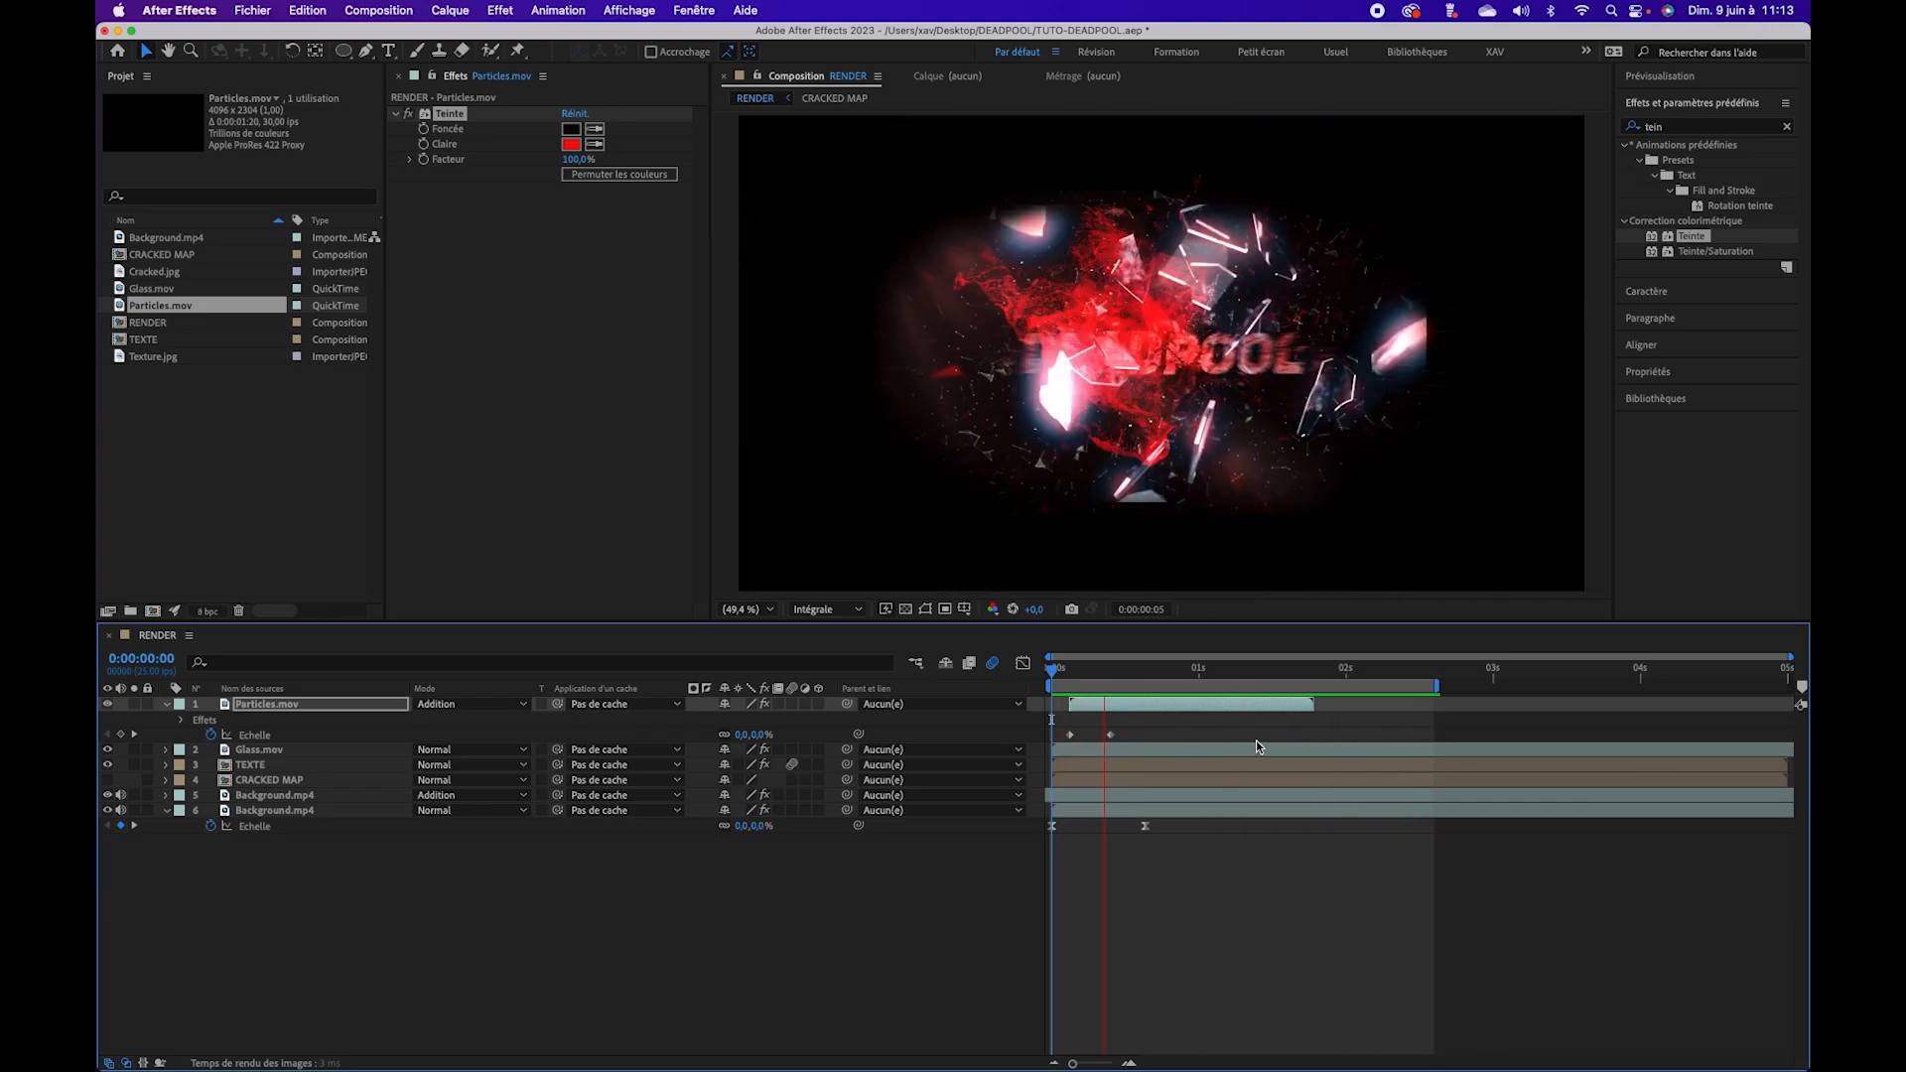
pyautogui.press('space')
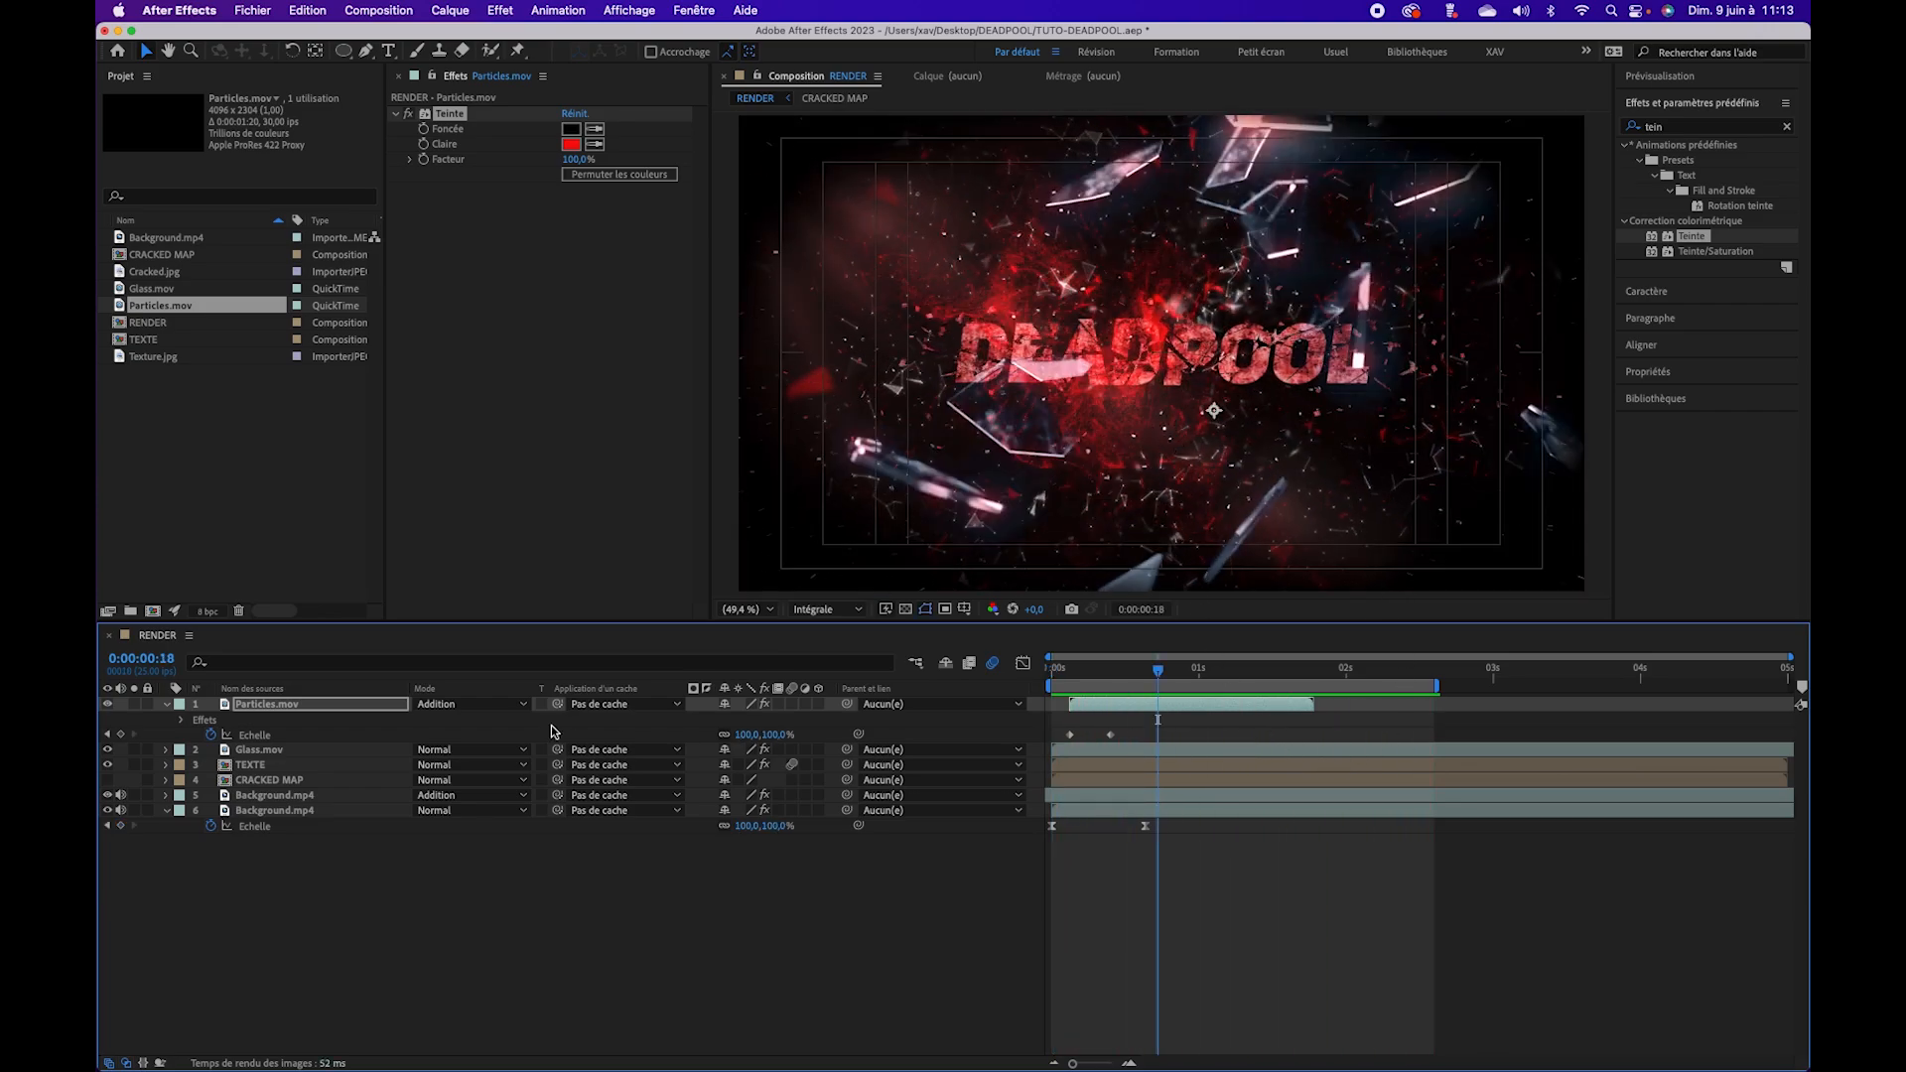
pyautogui.moveTo(1437, 685); pyautogui.dragTo(1508, 685)
# Step: Enable time remapping (remappage temporel) on the Particles.mov layer
pyautogui.click(280, 707)
pyautogui.rightClick(283, 707)
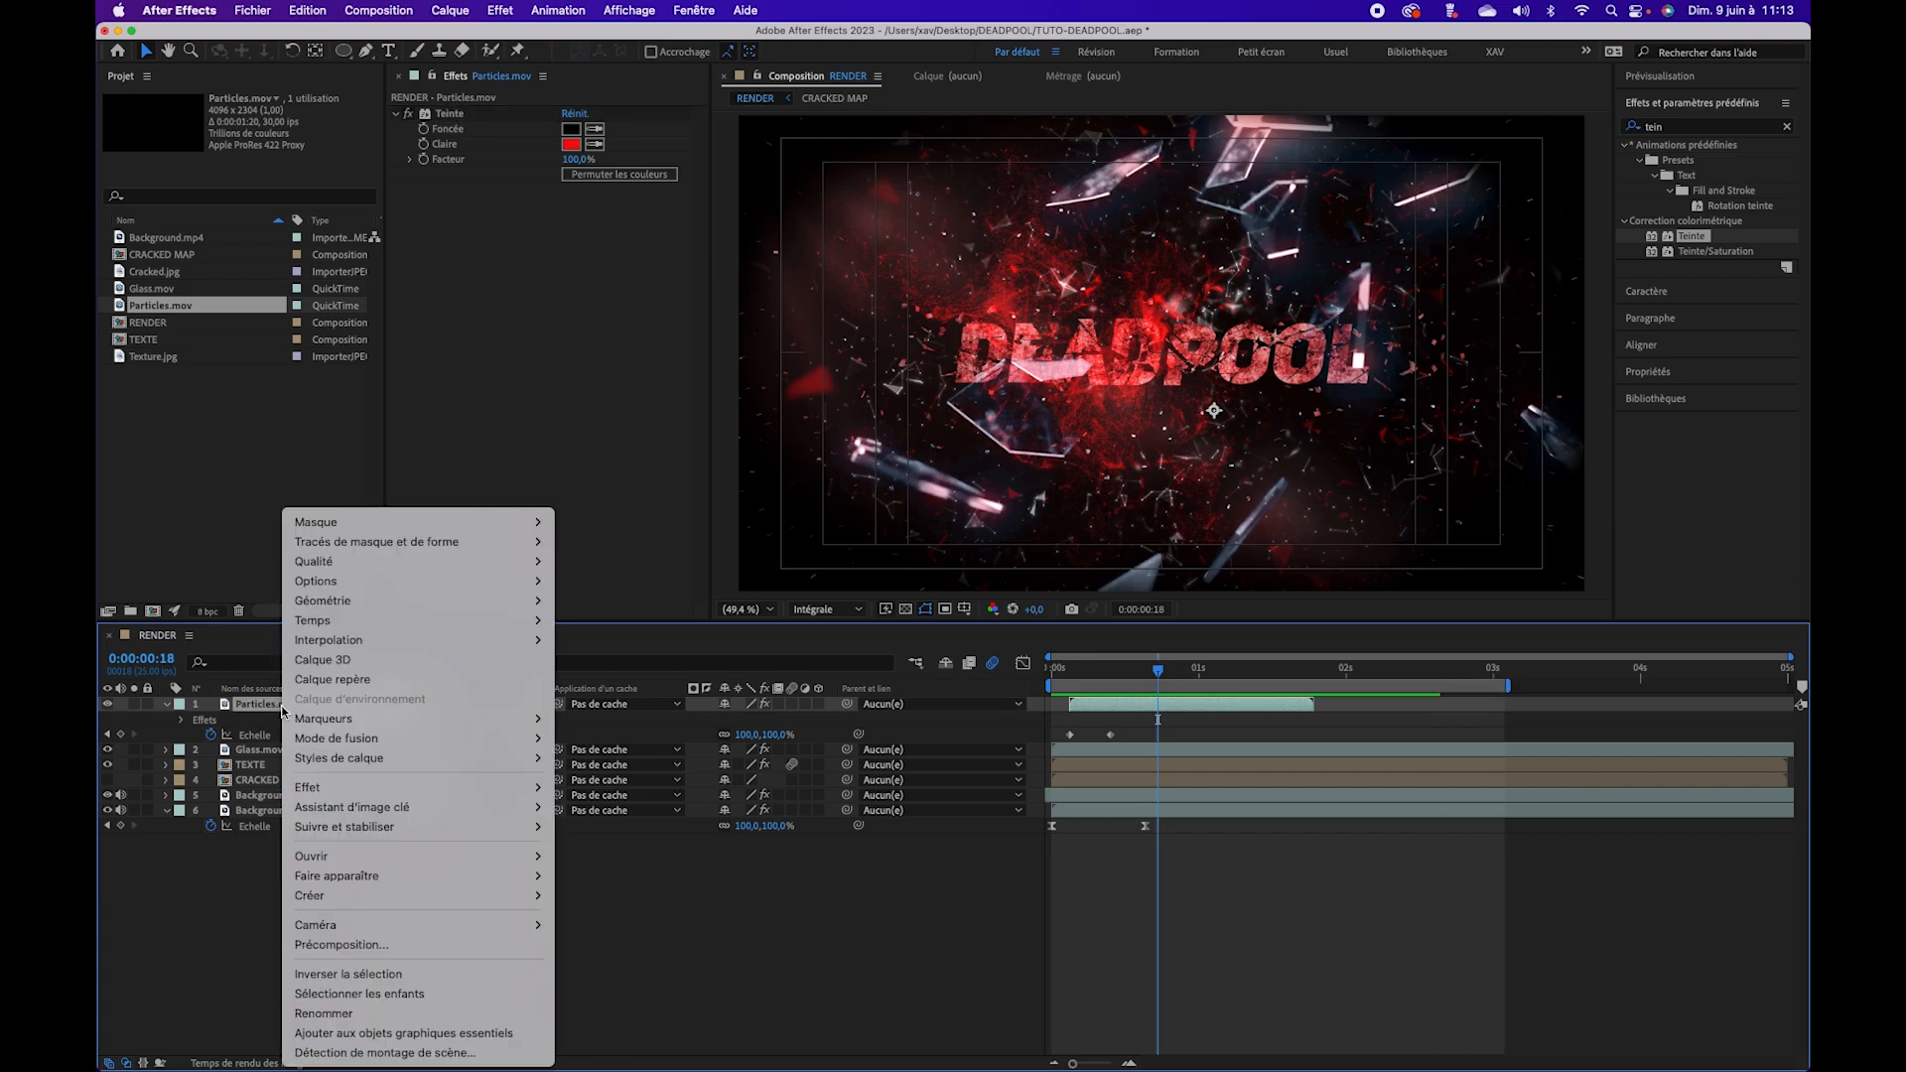
pyautogui.moveTo(394, 636)
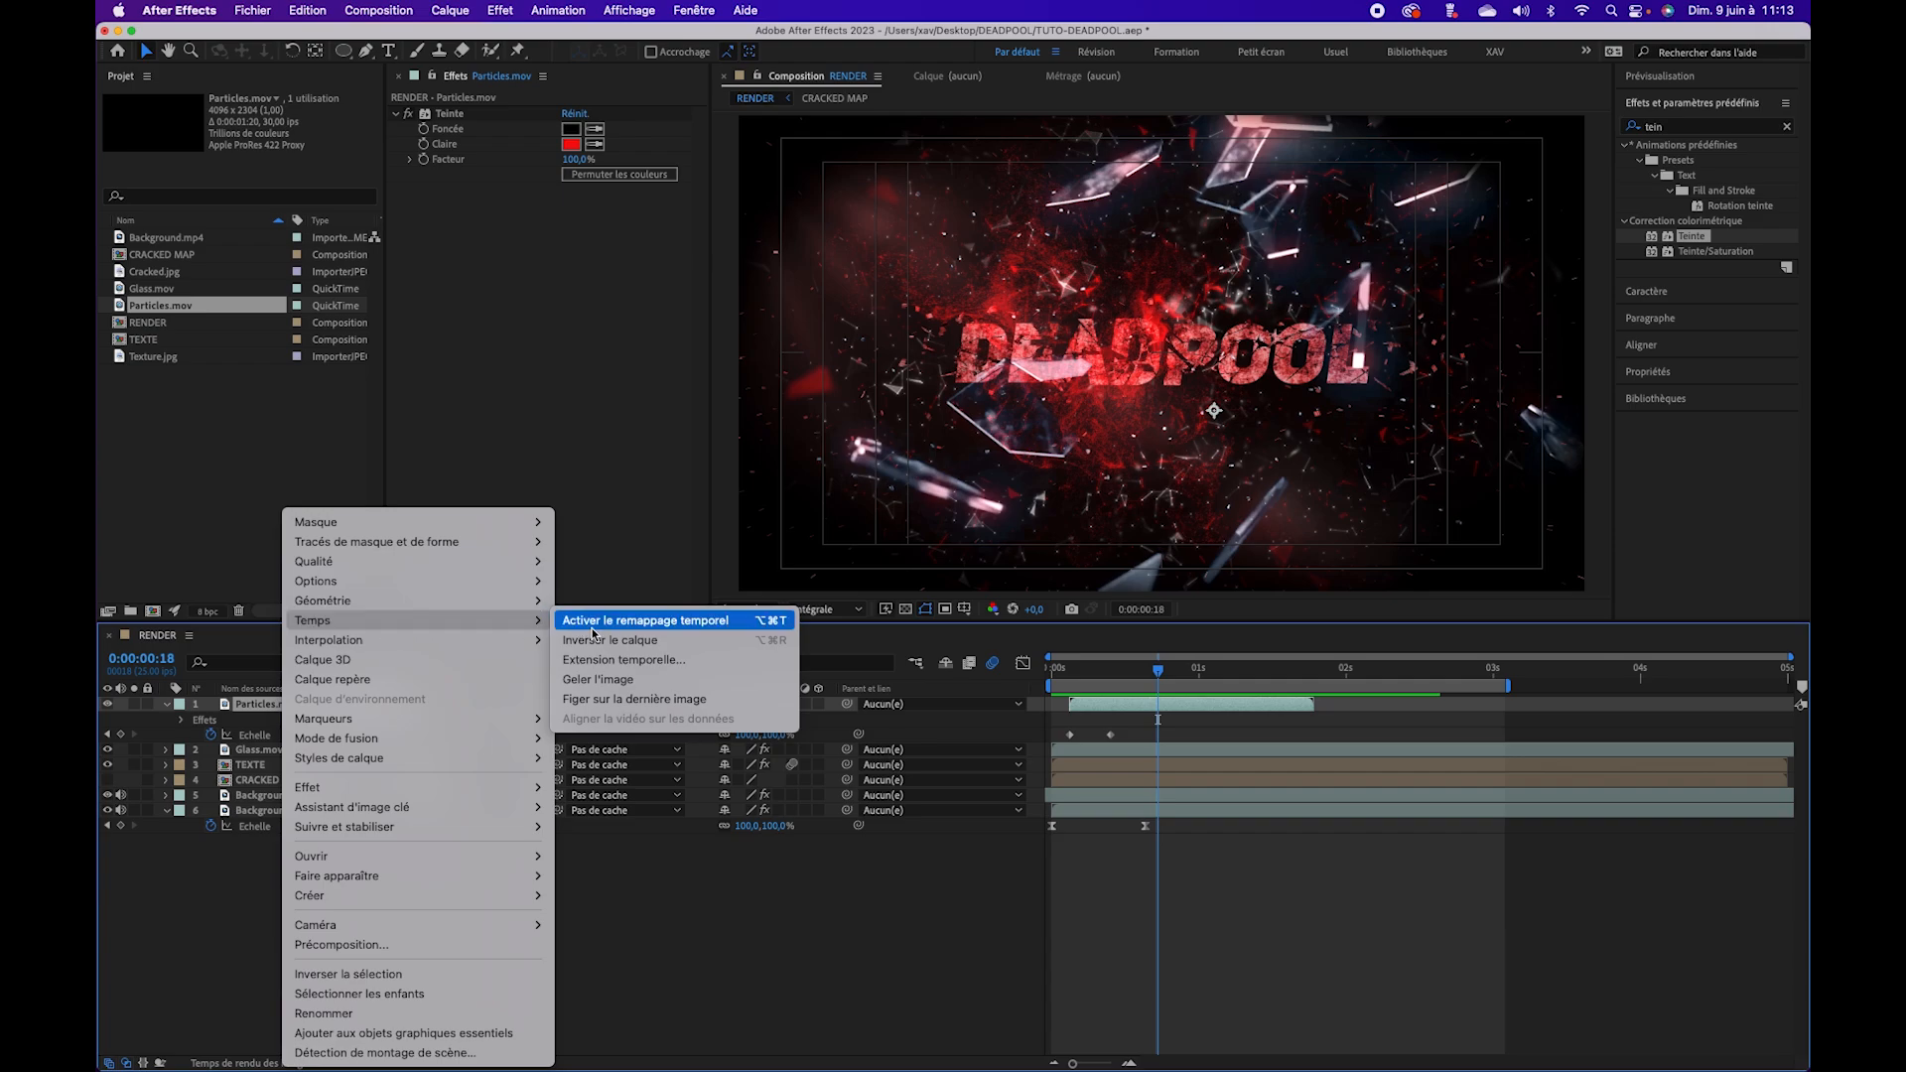
pyautogui.click(635, 640)
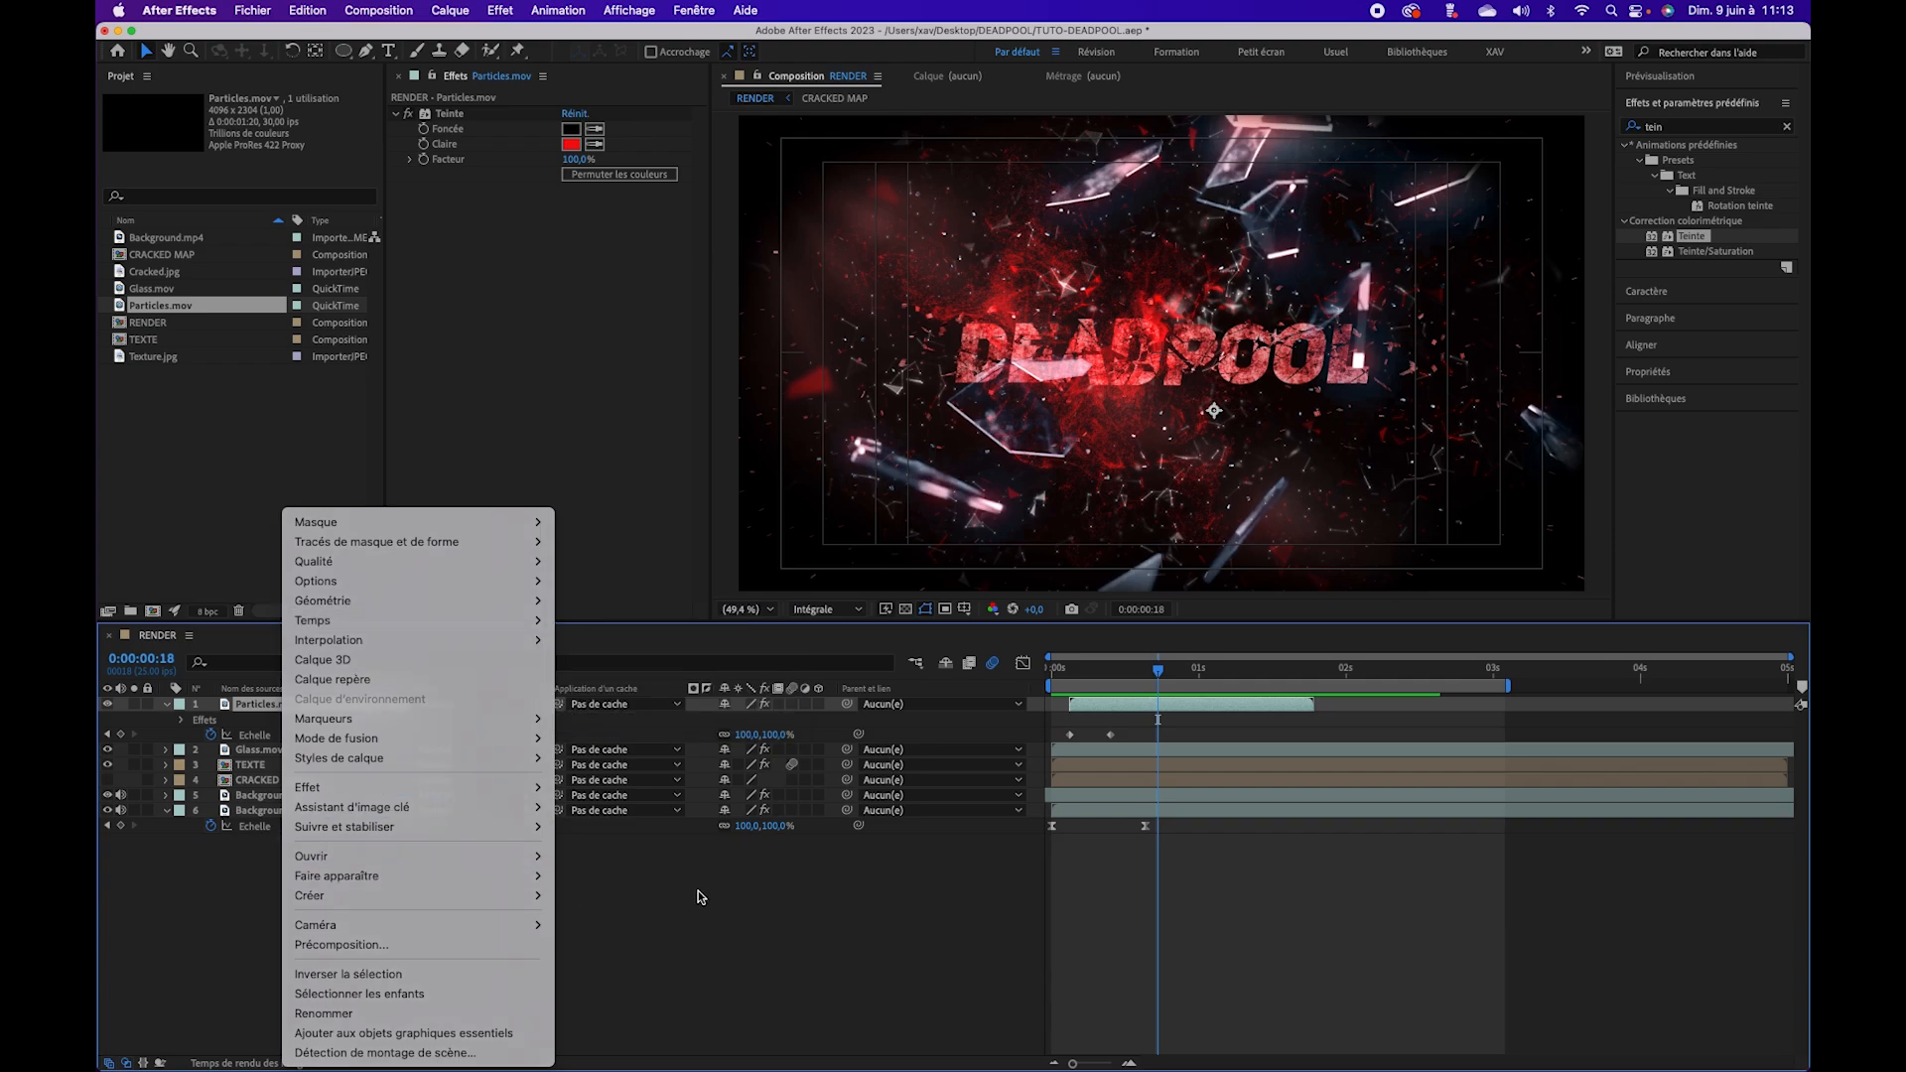
pyautogui.rightClick(271, 711)
pyautogui.moveTo(360, 626)
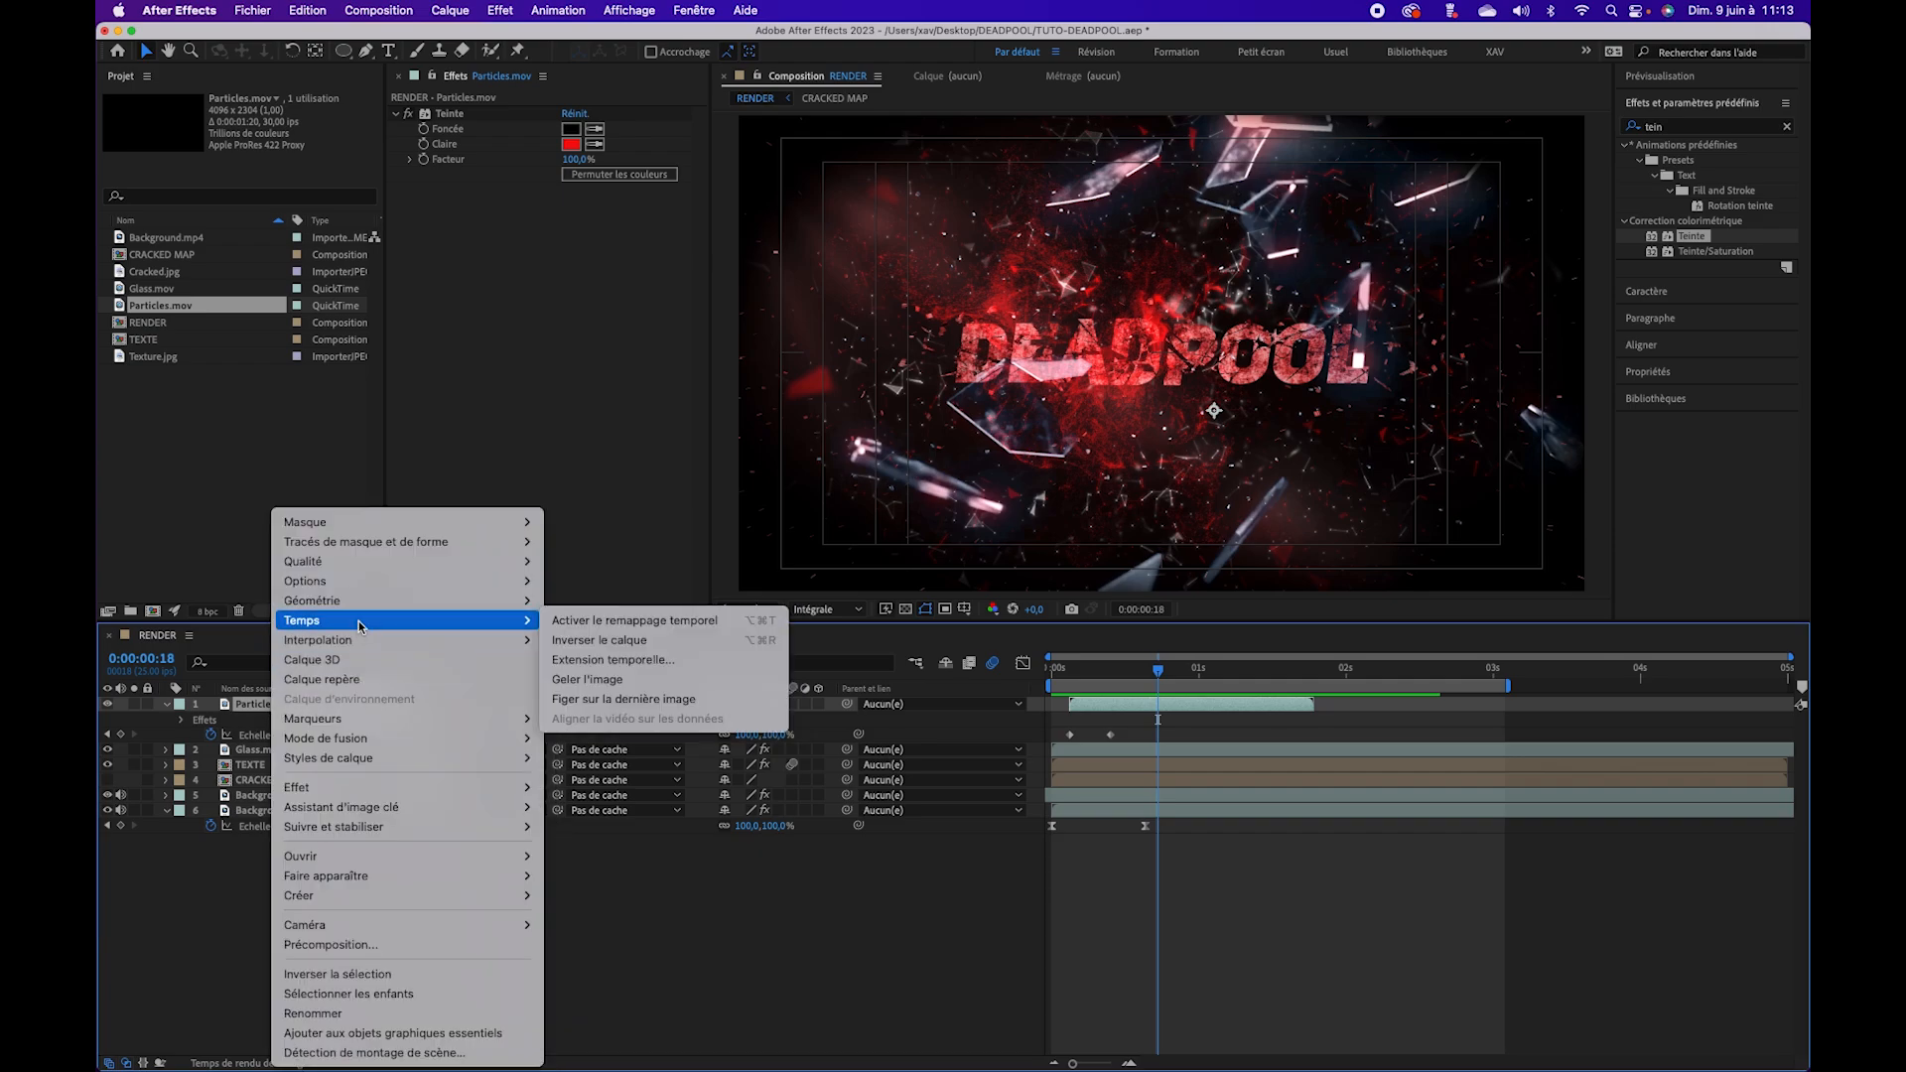
pyautogui.click(552, 620)
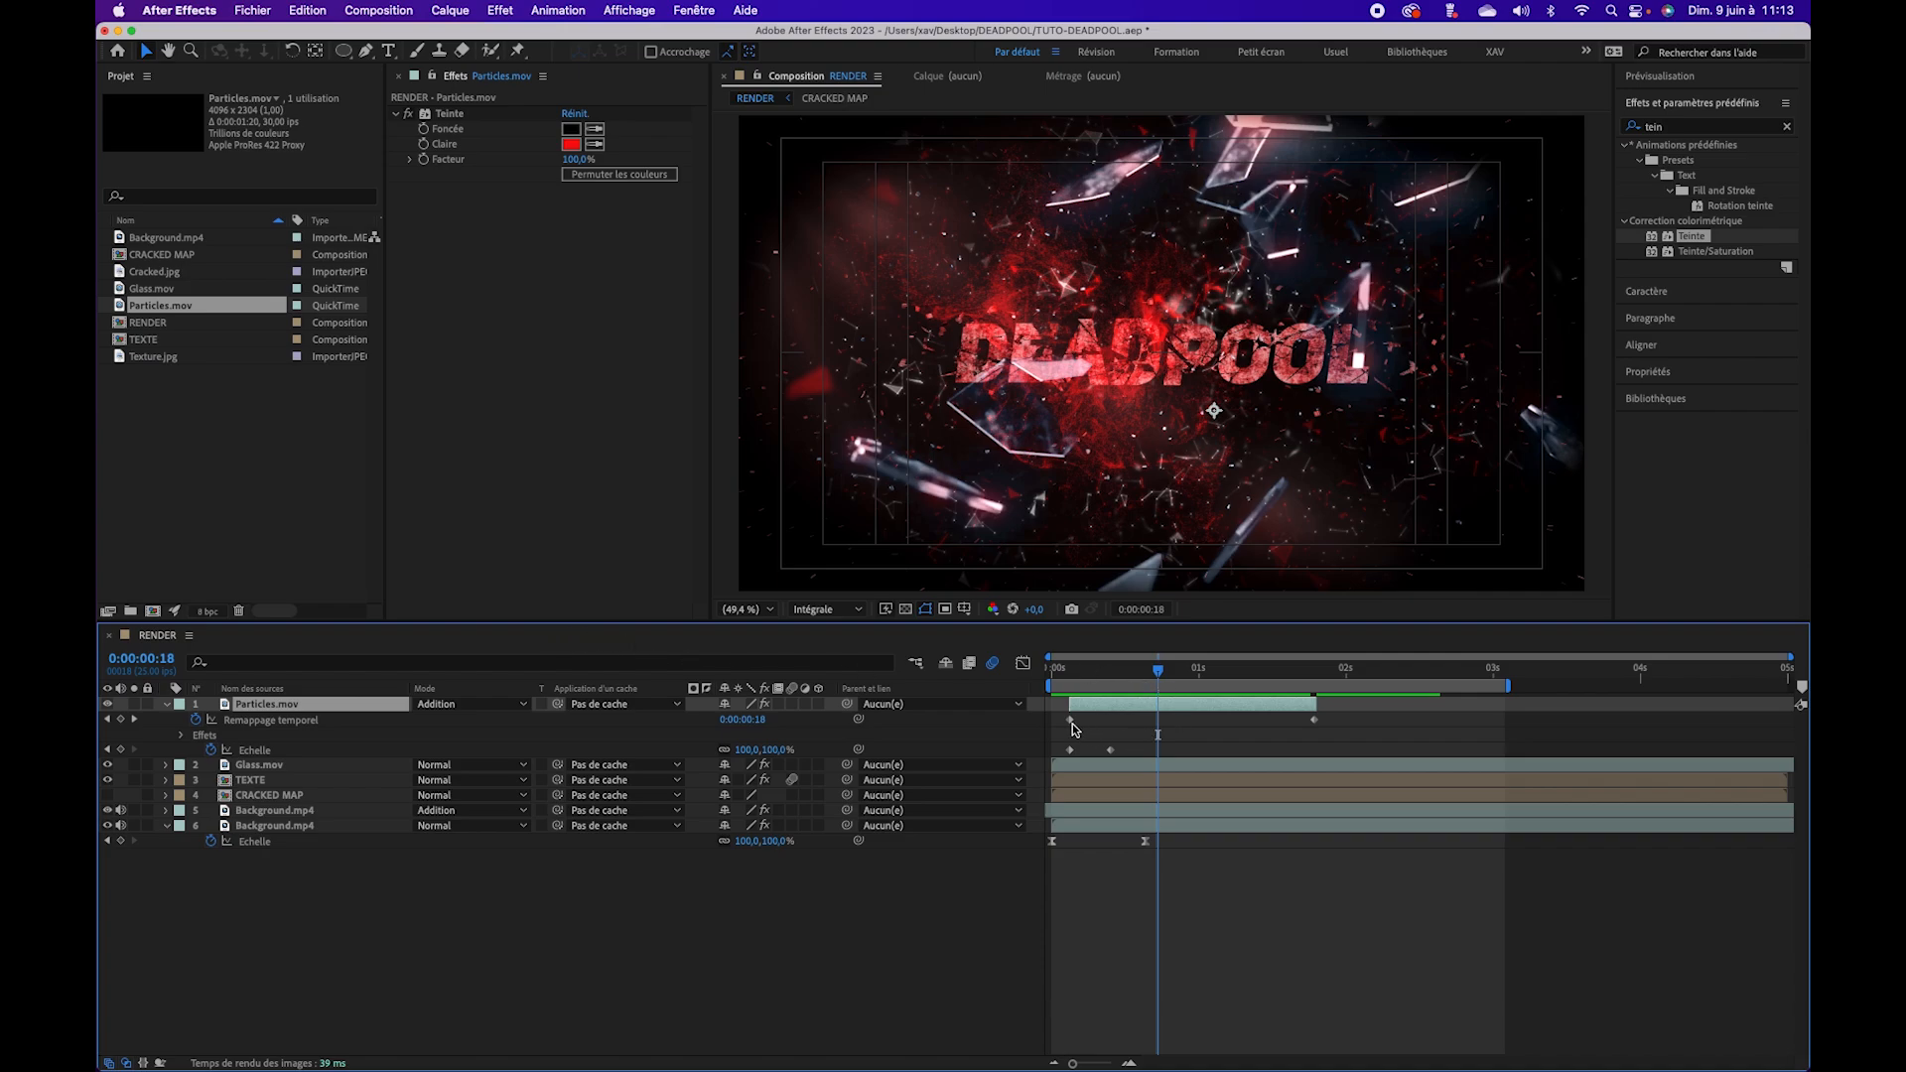
# Step: Extend Particles.mov to about 2.8 seconds, move its last time-remap keyframe to about 2.7 seconds, and preview the slowed particles
pyautogui.moveTo(1166, 670); pyautogui.dragTo(1228, 676)
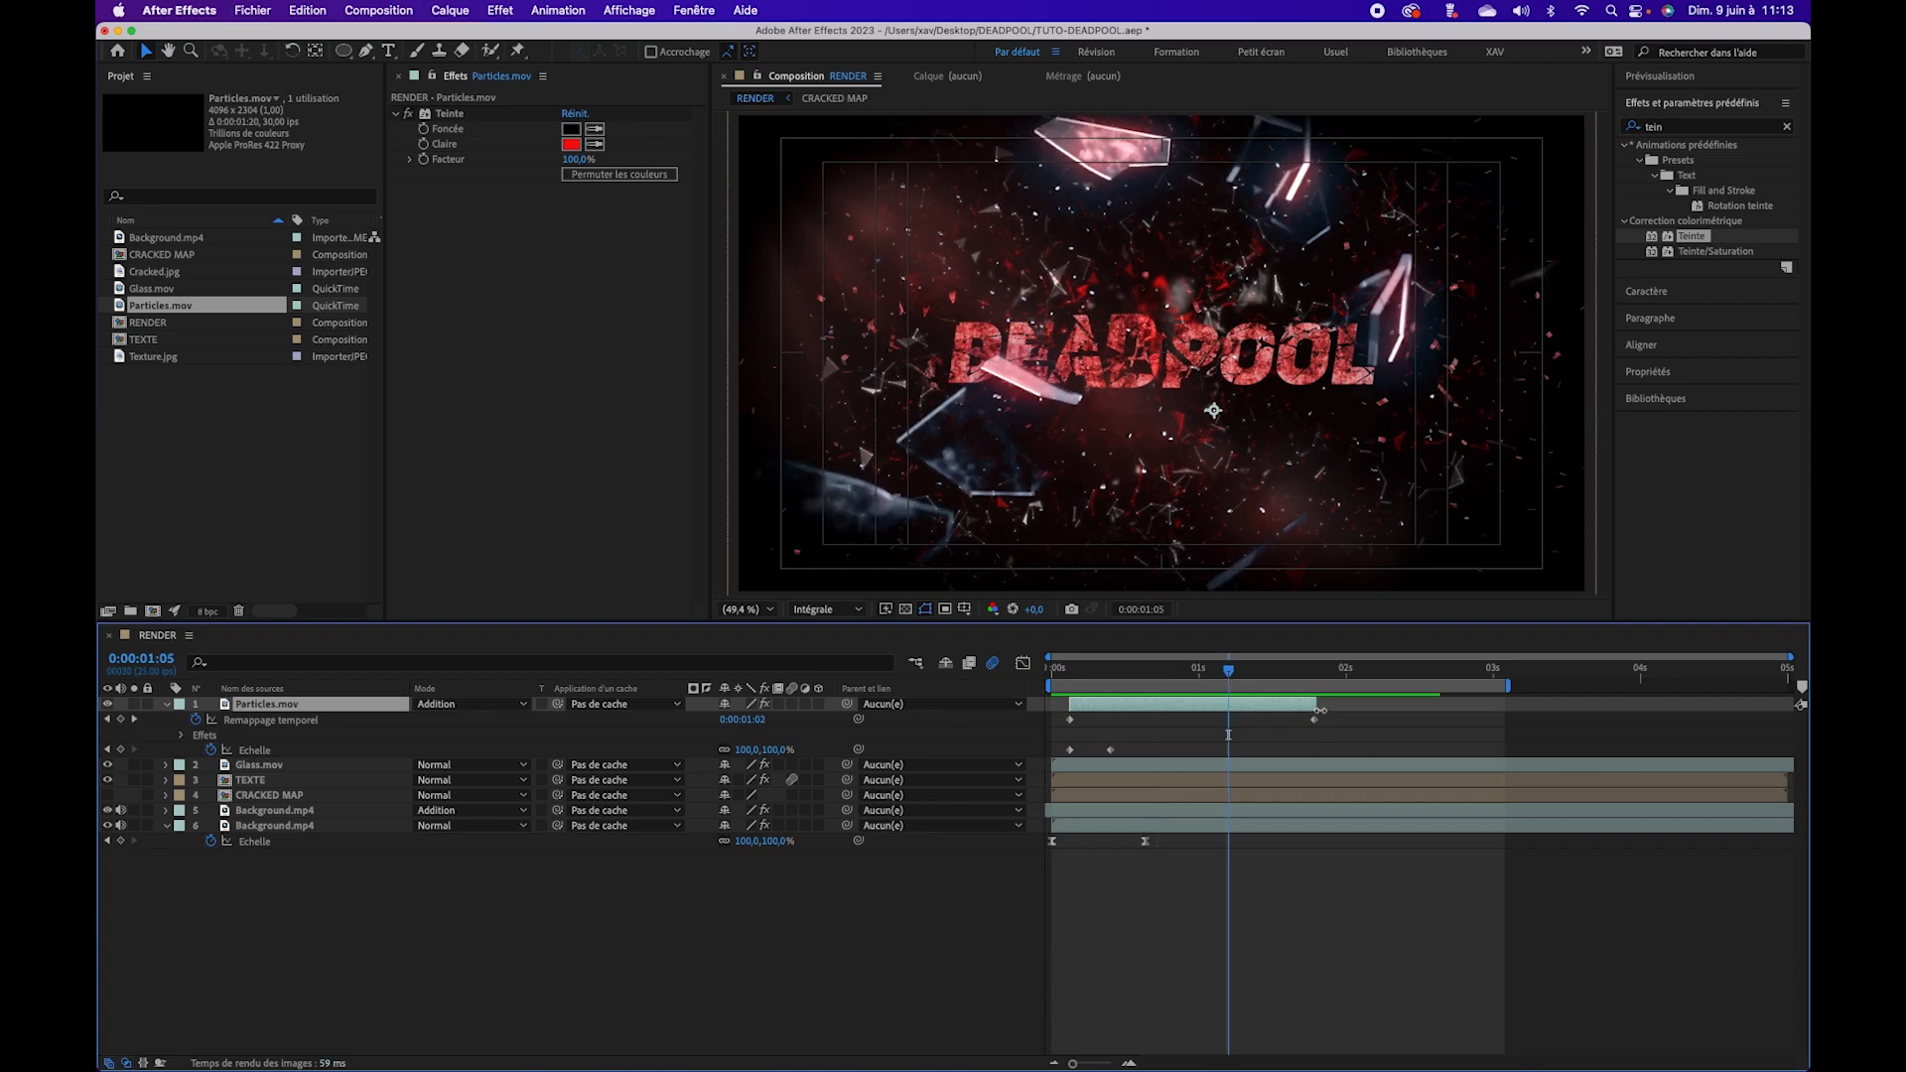
pyautogui.moveTo(1325, 711); pyautogui.dragTo(1470, 708)
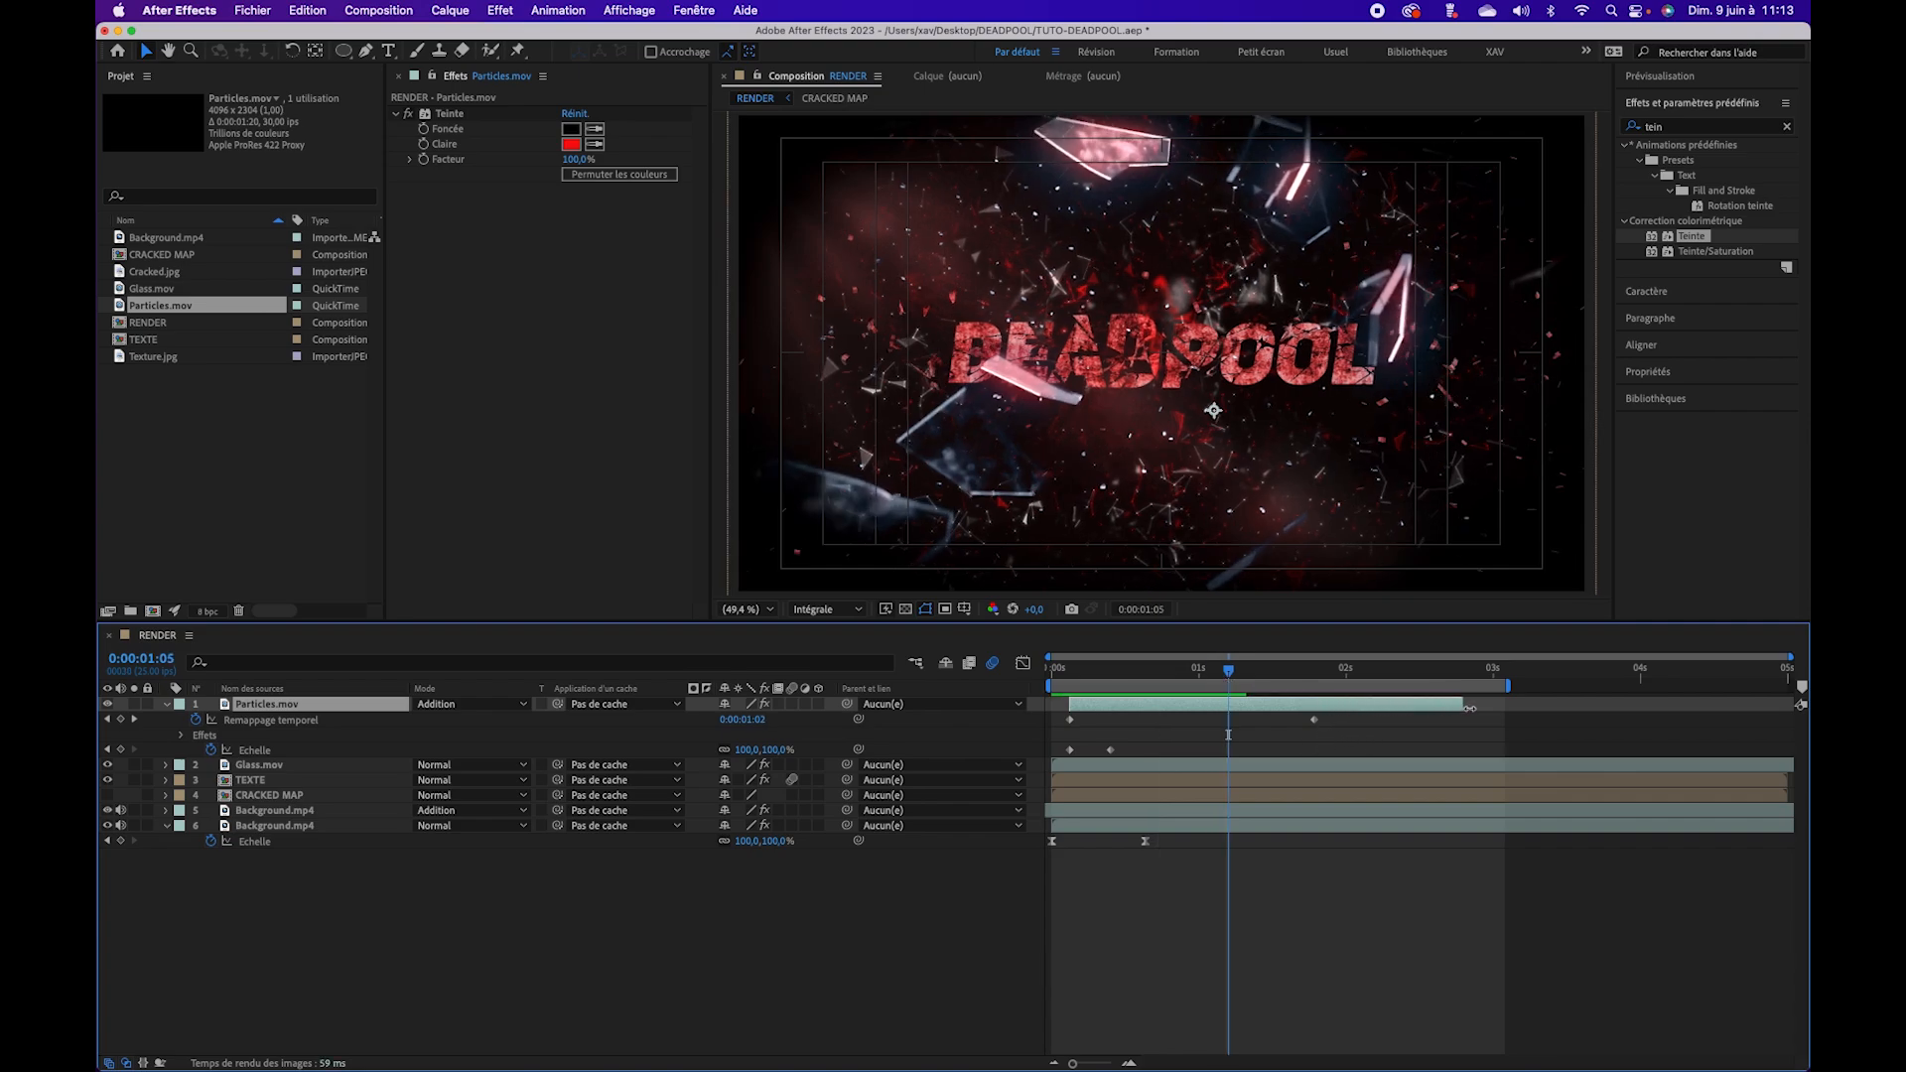
pyautogui.moveTo(1317, 725); pyautogui.dragTo(1417, 726)
pyautogui.click(1422, 727)
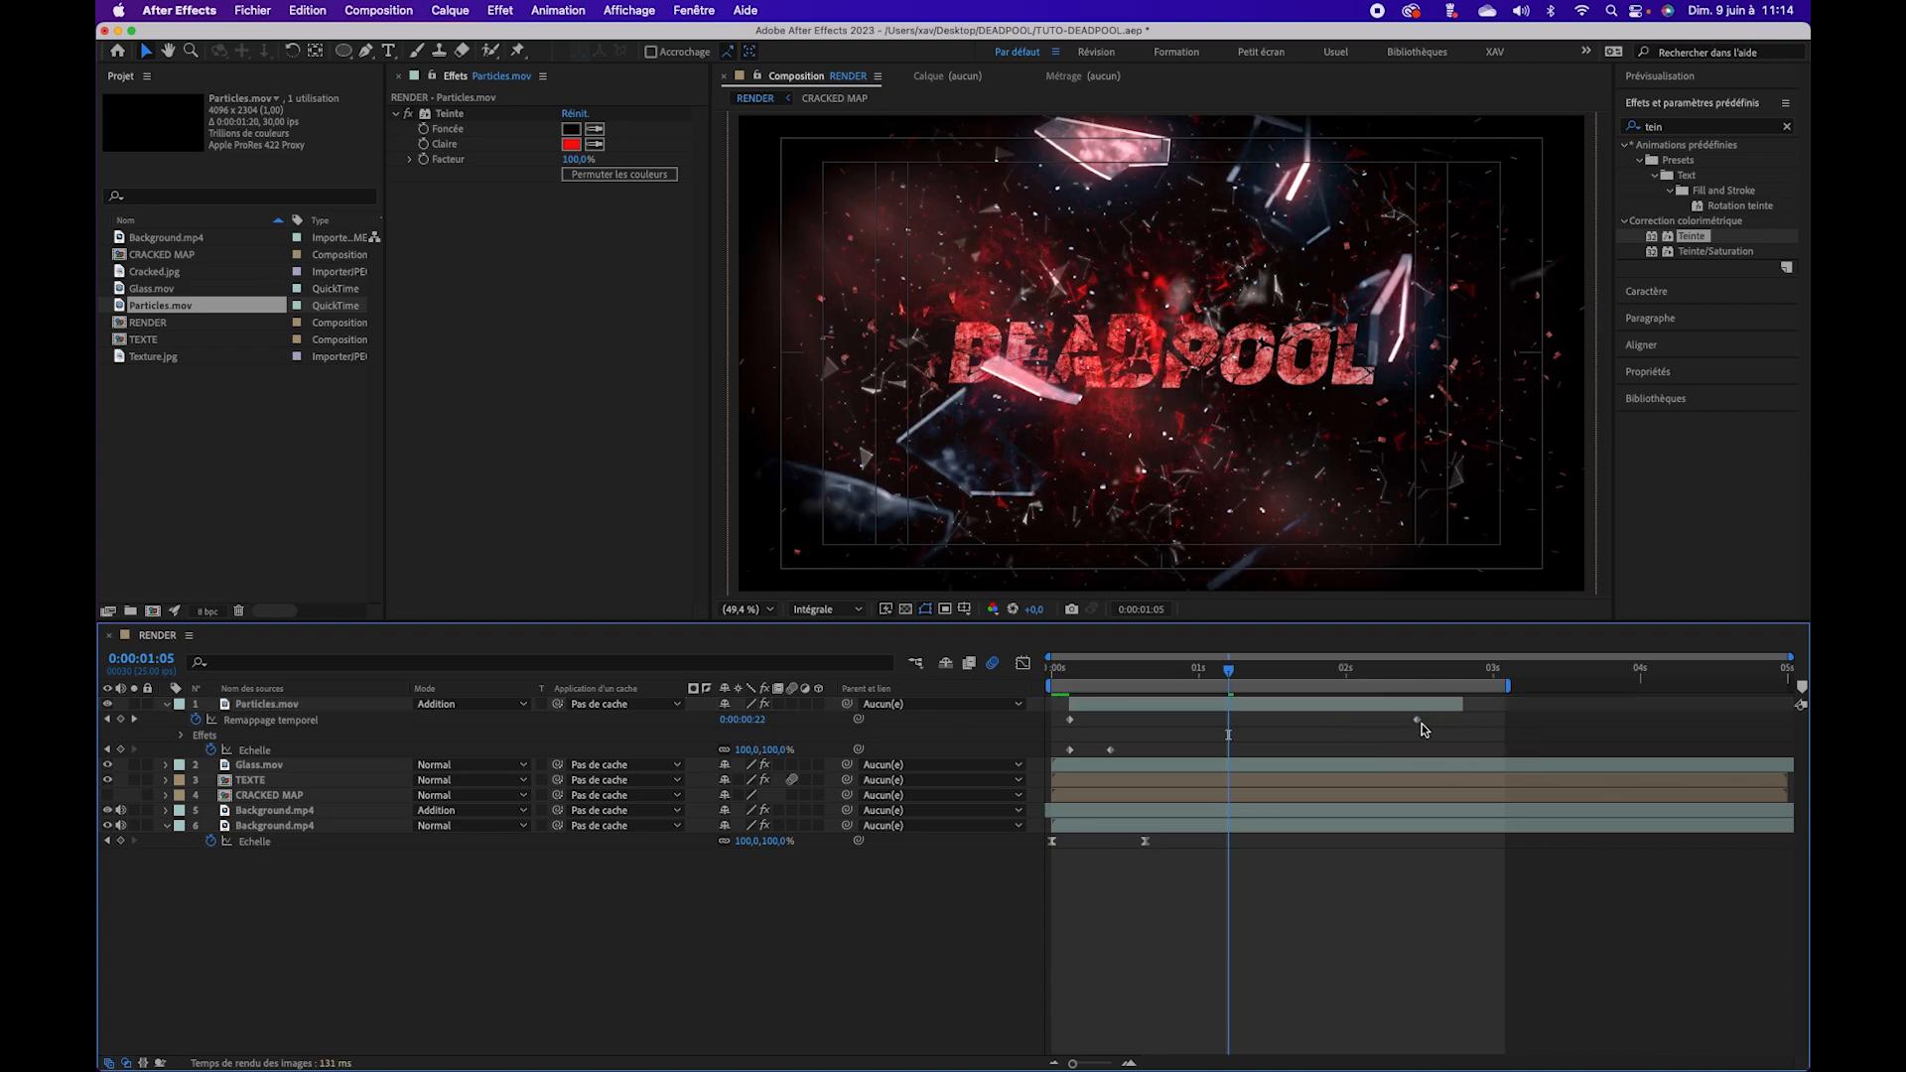
pyautogui.moveTo(1418, 722); pyautogui.dragTo(1449, 728)
pyautogui.press('space')
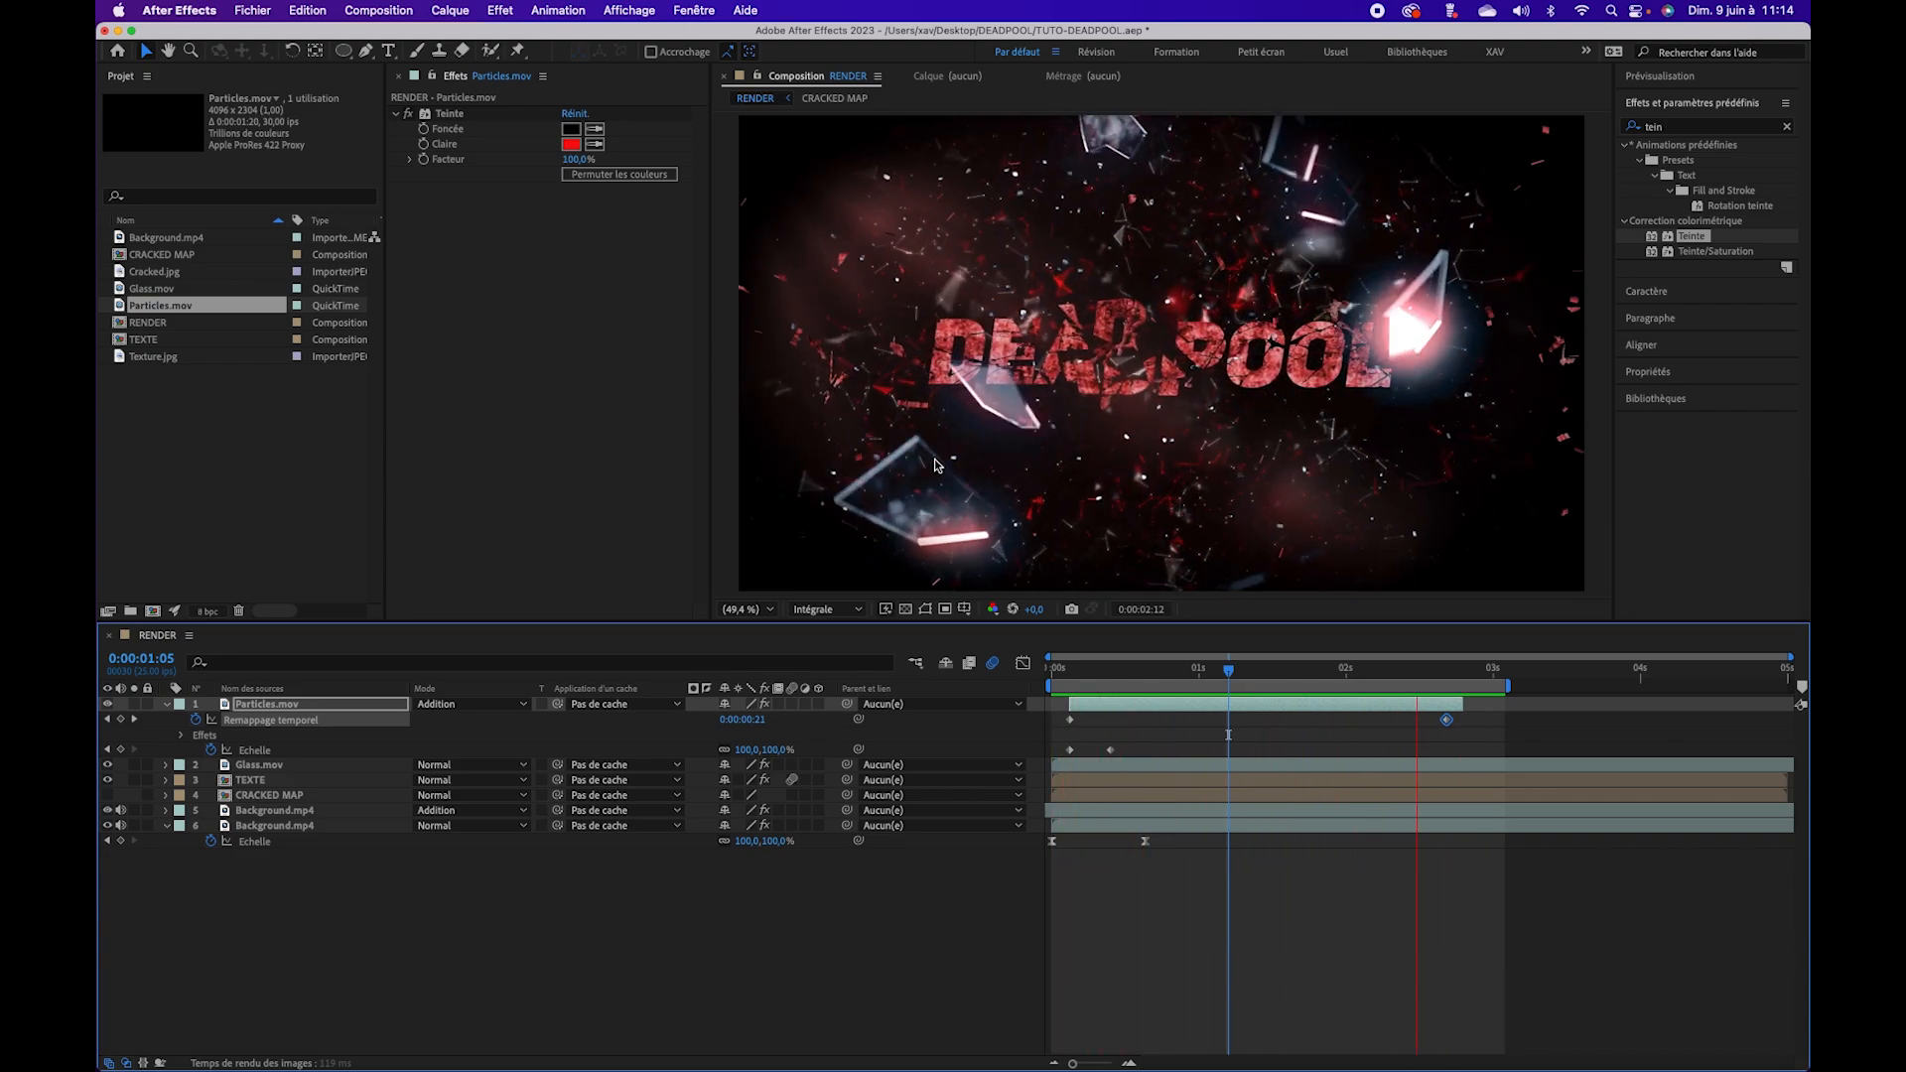
pyautogui.press('space')
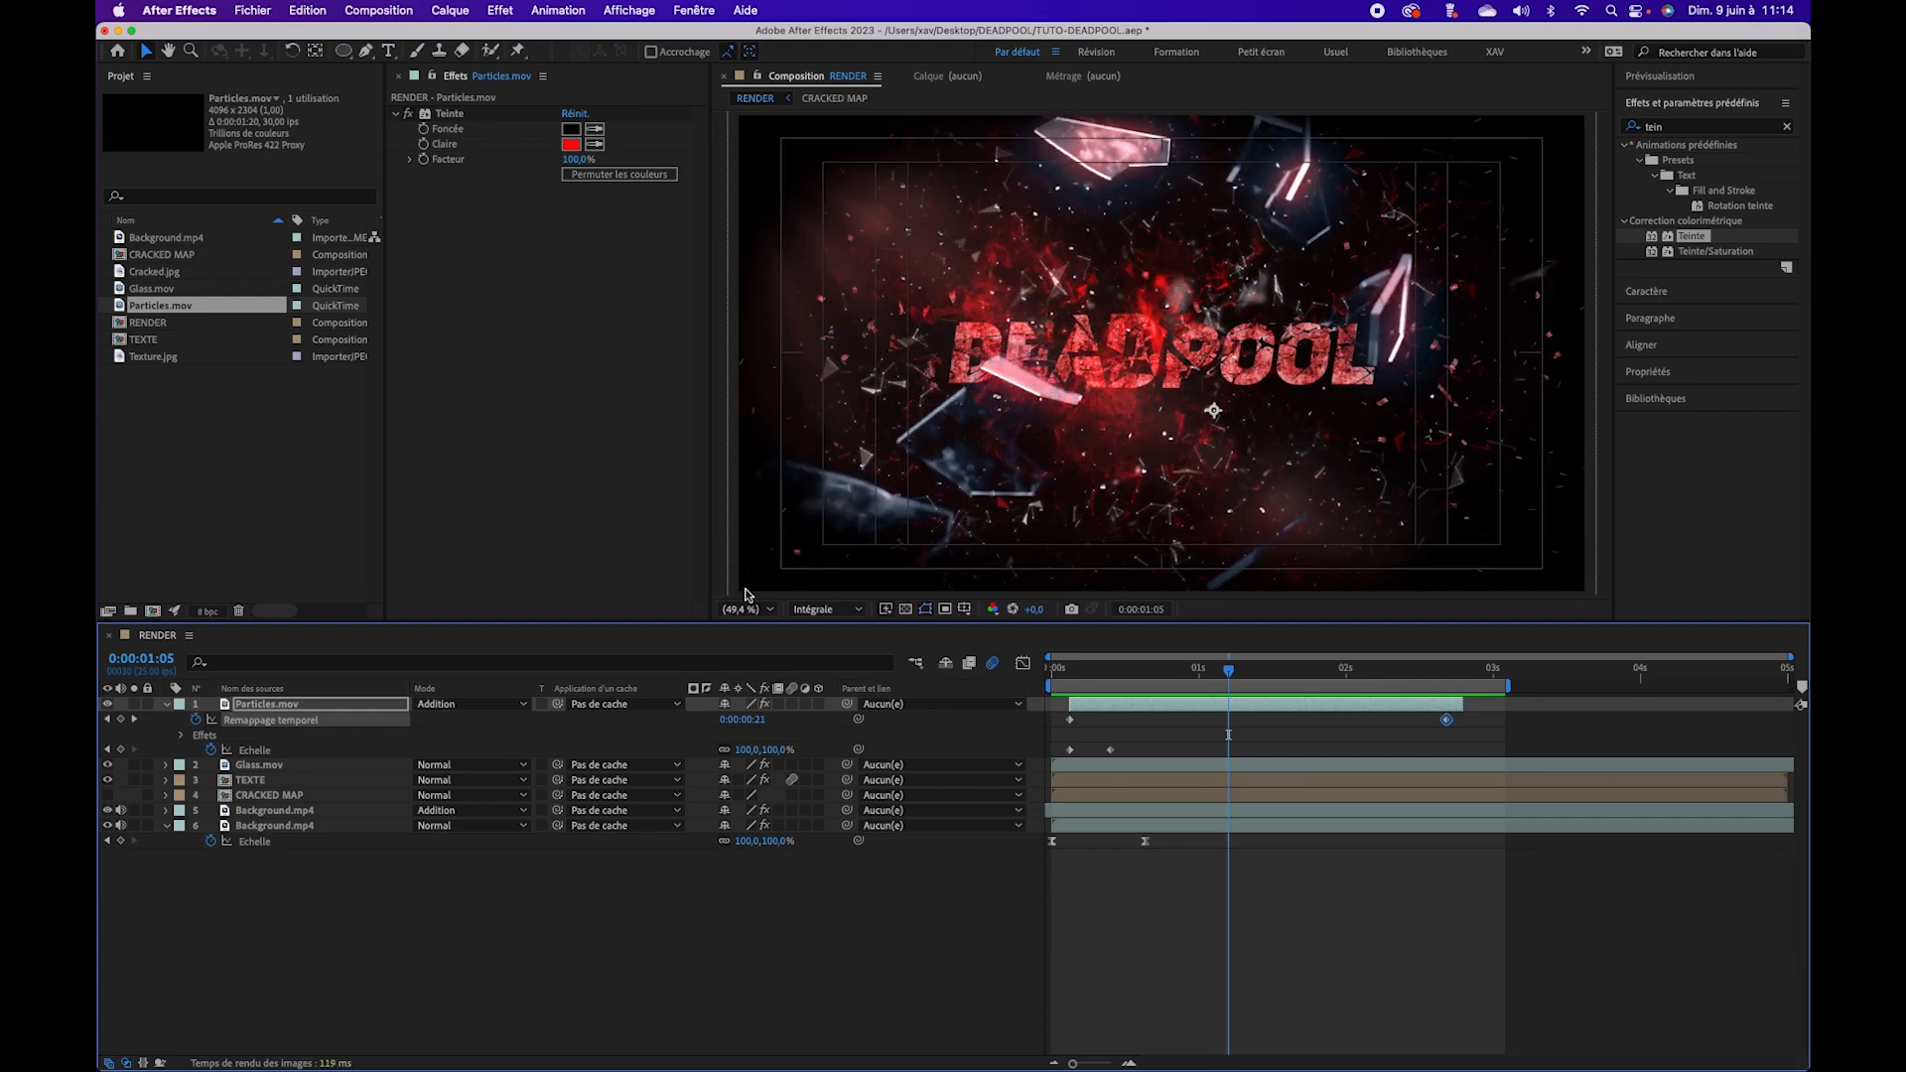
# Step: Duplicate the Particles.mov layer and set the copy's rotation to 124°
pyautogui.click(283, 709)
pyautogui.press('super+d')
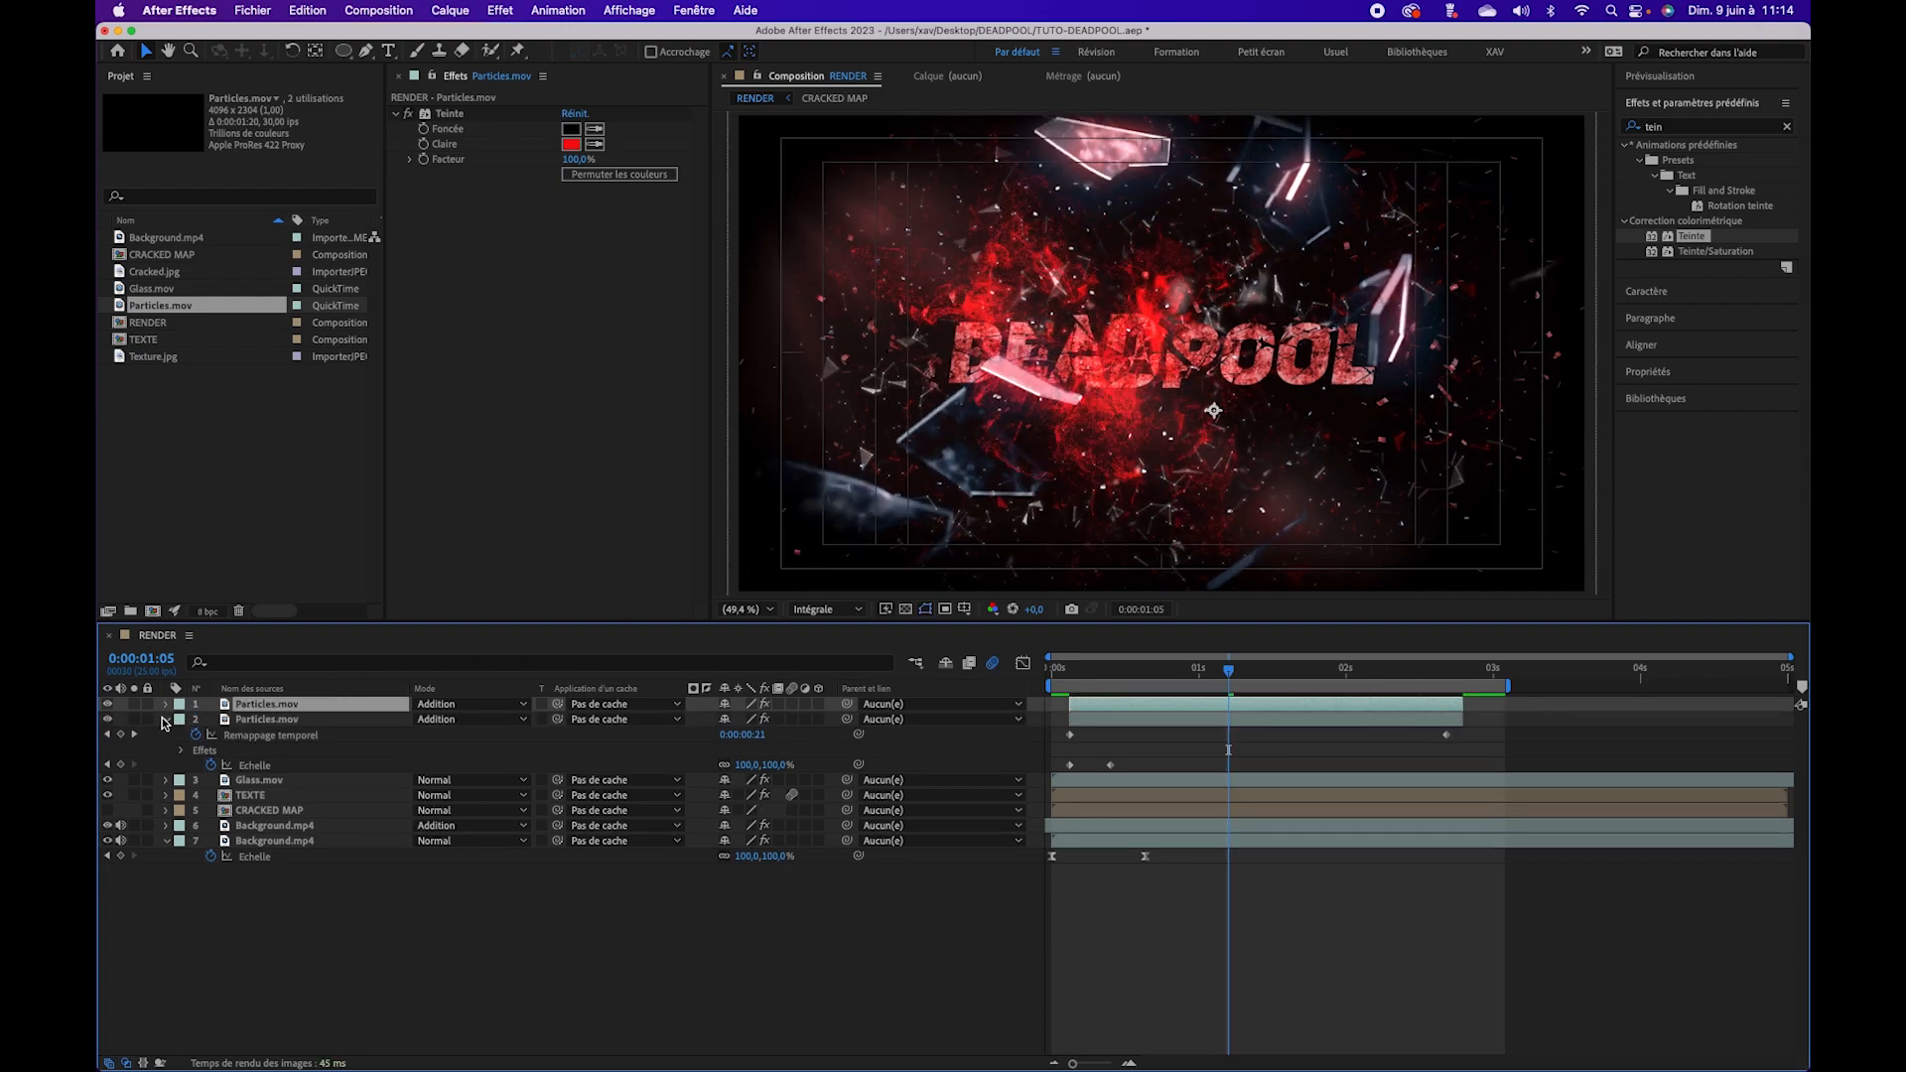
pyautogui.press('r')
pyautogui.moveTo(742, 721); pyautogui.dragTo(863, 735)
pyautogui.press('Return')
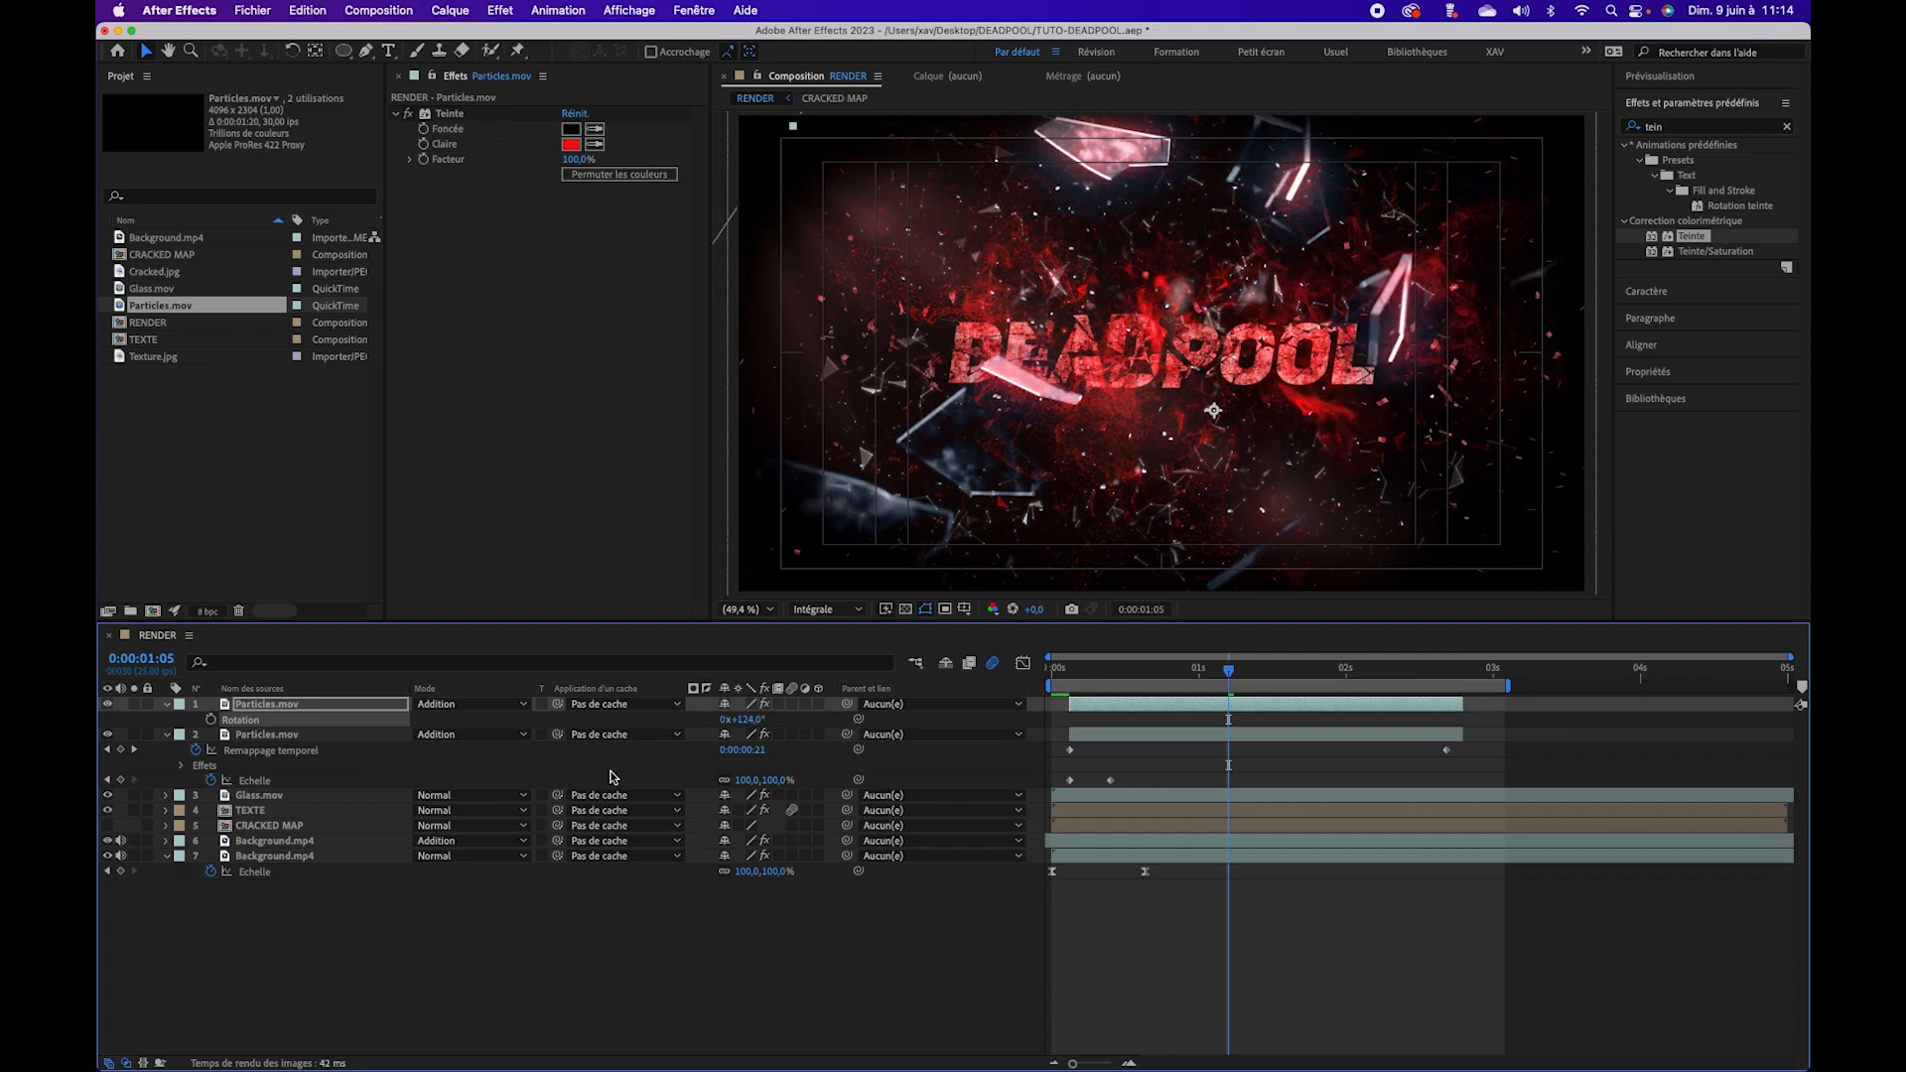
# Step: Set the Claire colour of the Teinte effect on the duplicated Particles.mov layer to white (FFFFFF)
pyautogui.click(571, 143)
pyautogui.click(260, 415)
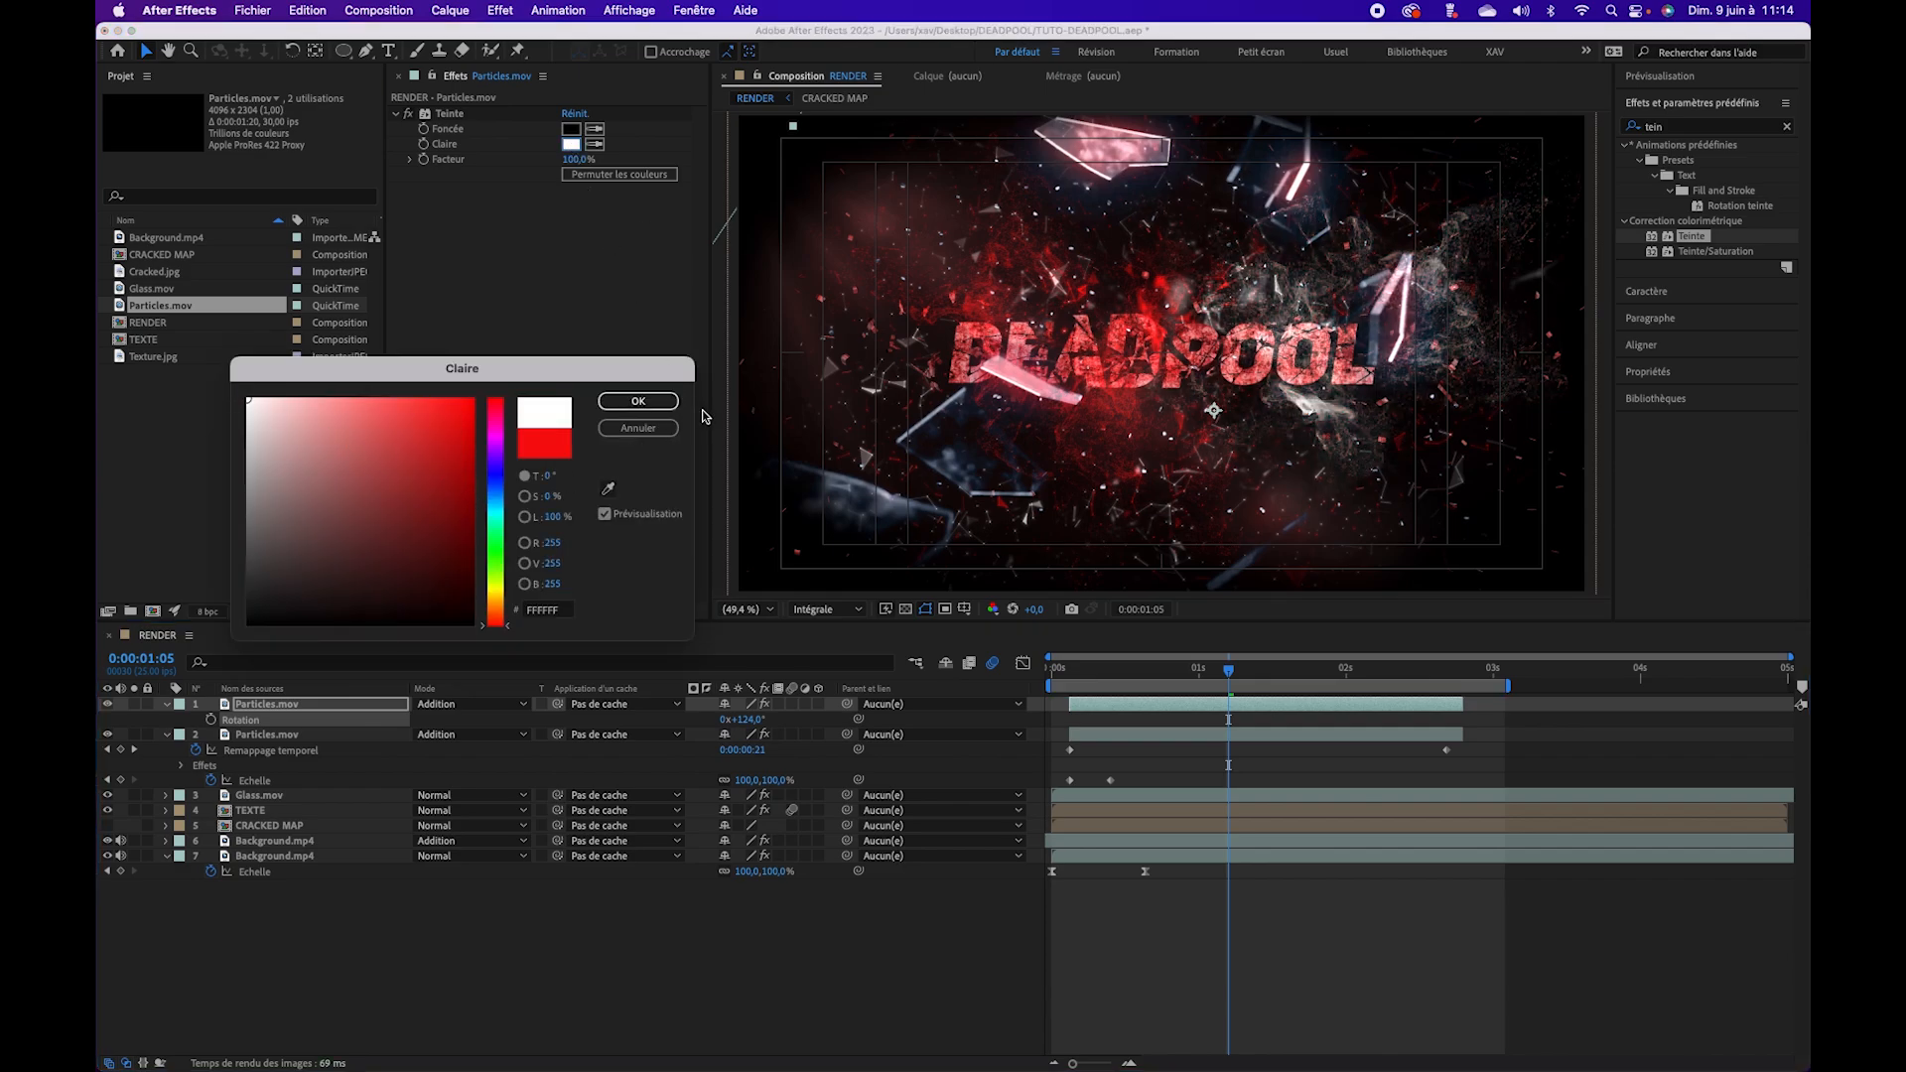
pyautogui.click(638, 401)
# Step: Preview the RENDER composition from the start with both the red and white particle bursts
pyautogui.moveTo(1228, 670); pyautogui.dragTo(973, 678)
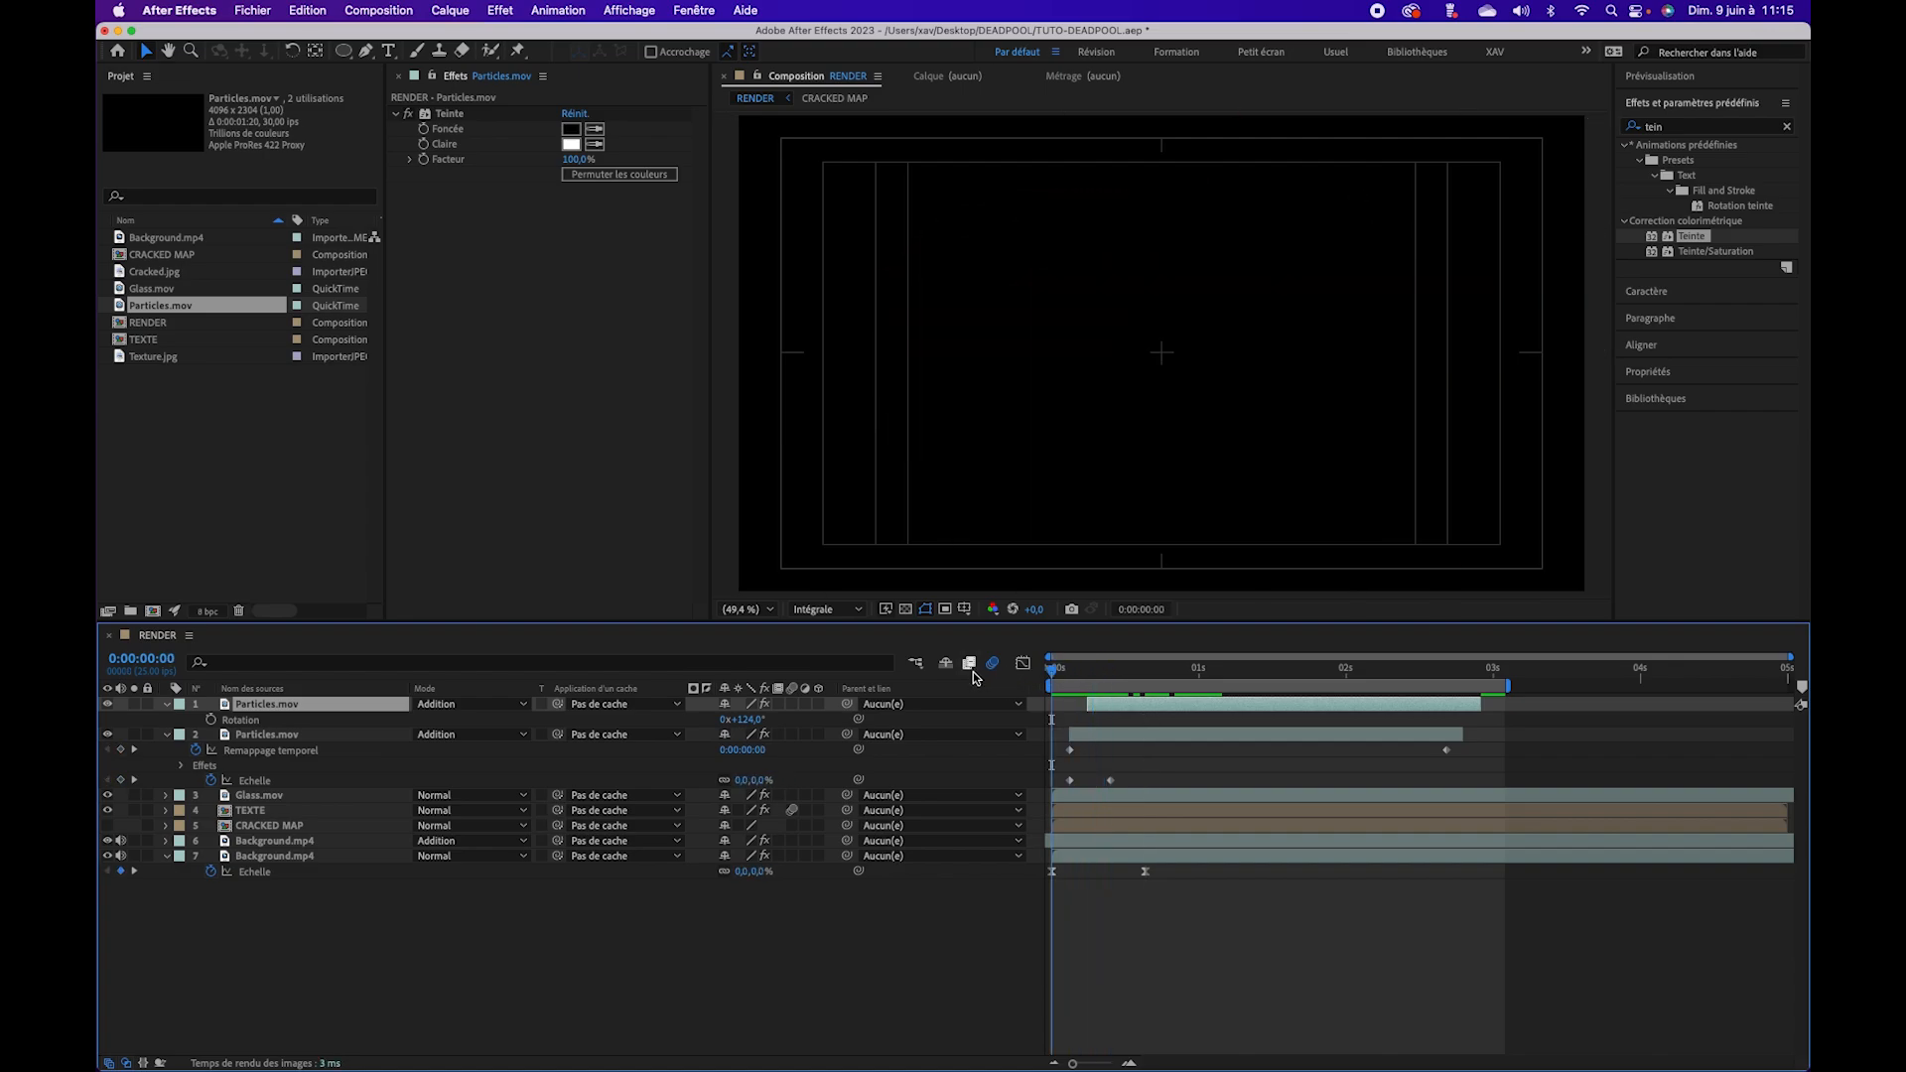
pyautogui.press('space')
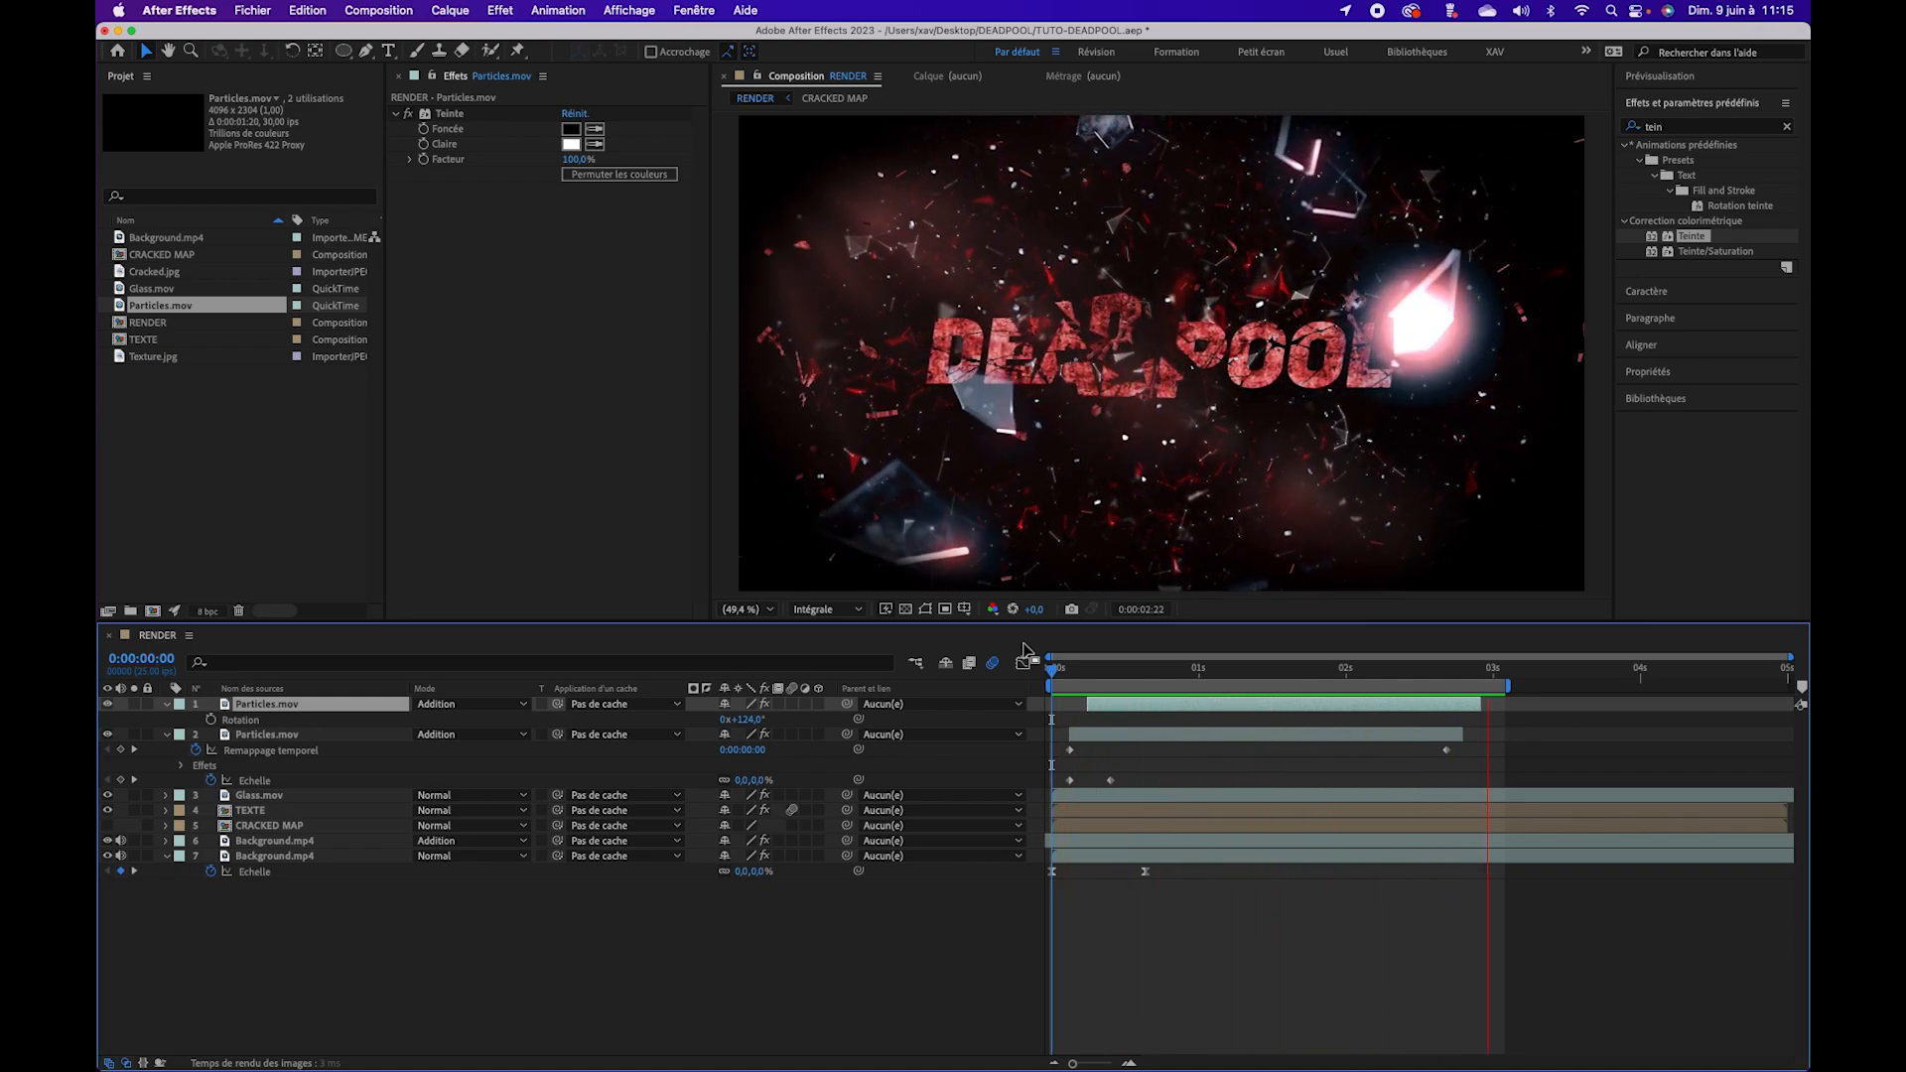
pyautogui.press('space')
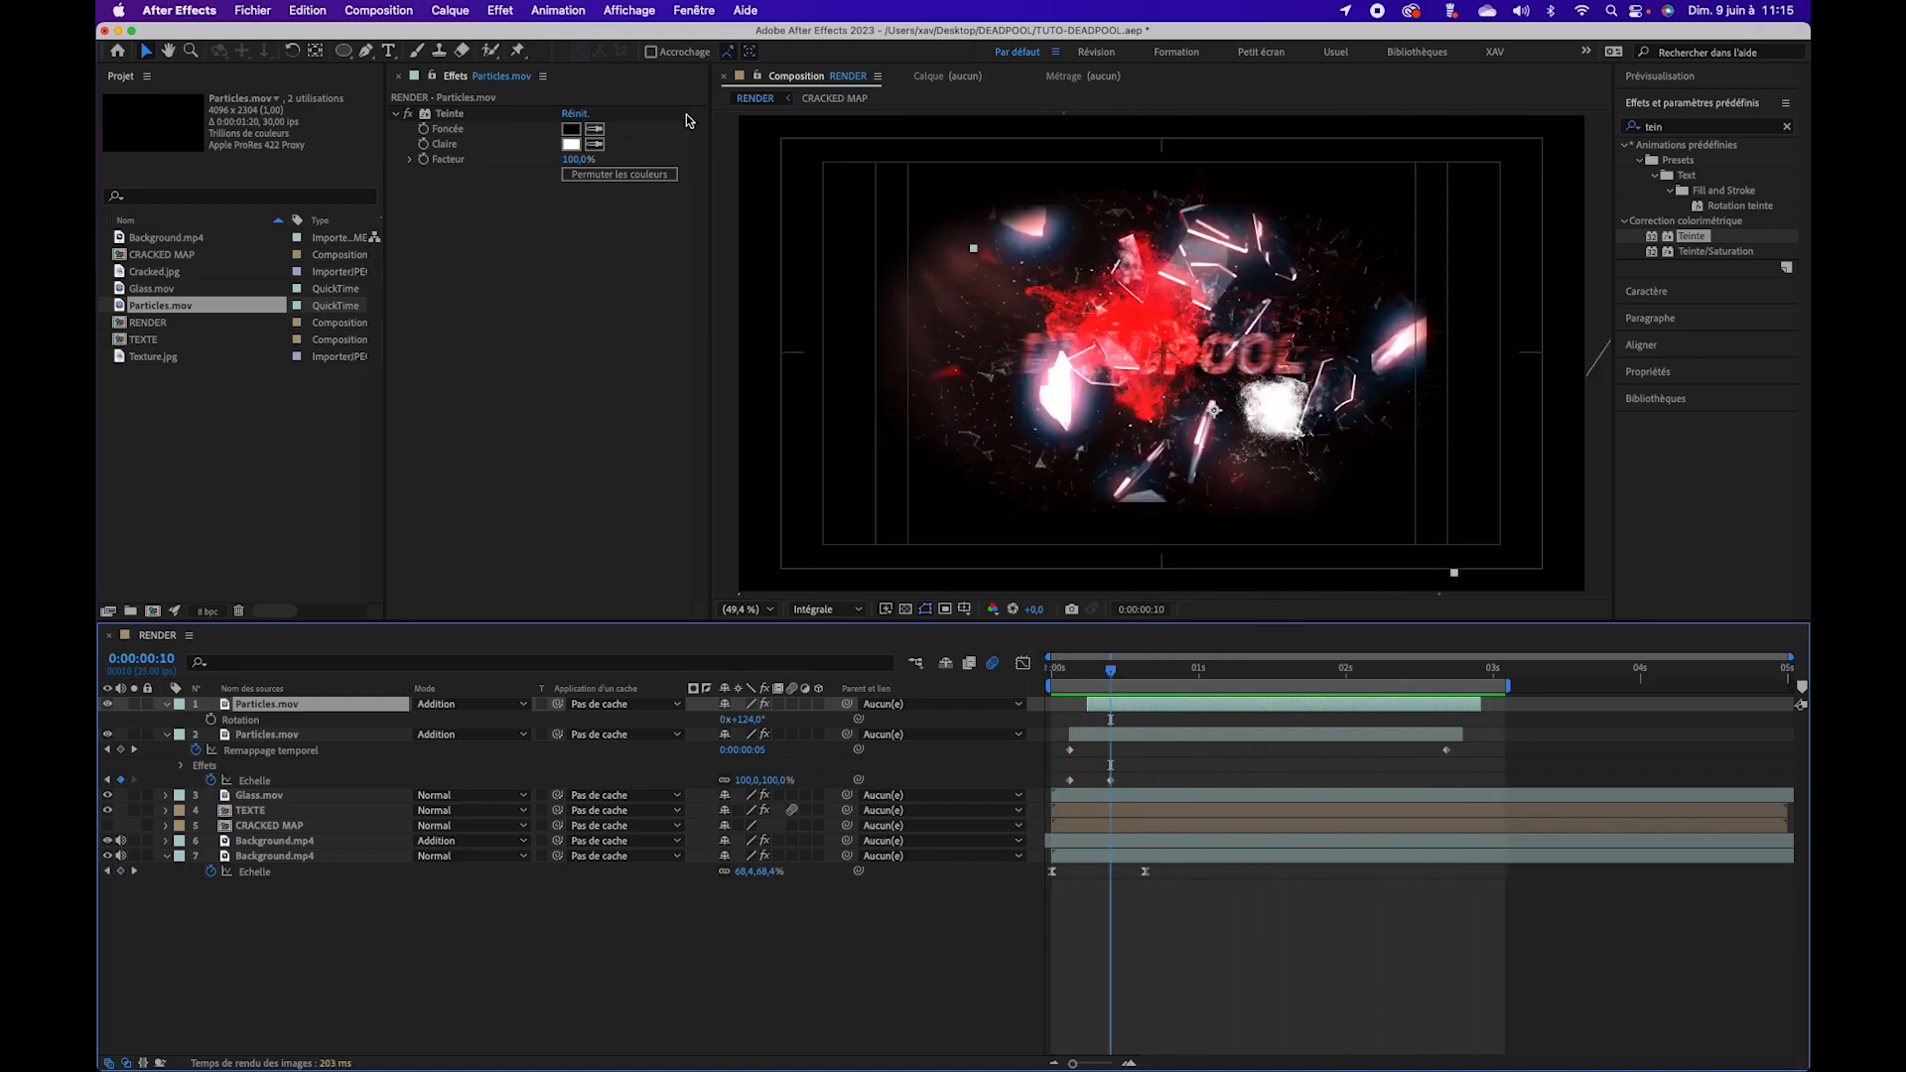
# Step: Show the Essential Graphics panel (Objets graphiques essentiels) and collapse both Particles.mov layers in the timeline
pyautogui.click(696, 12)
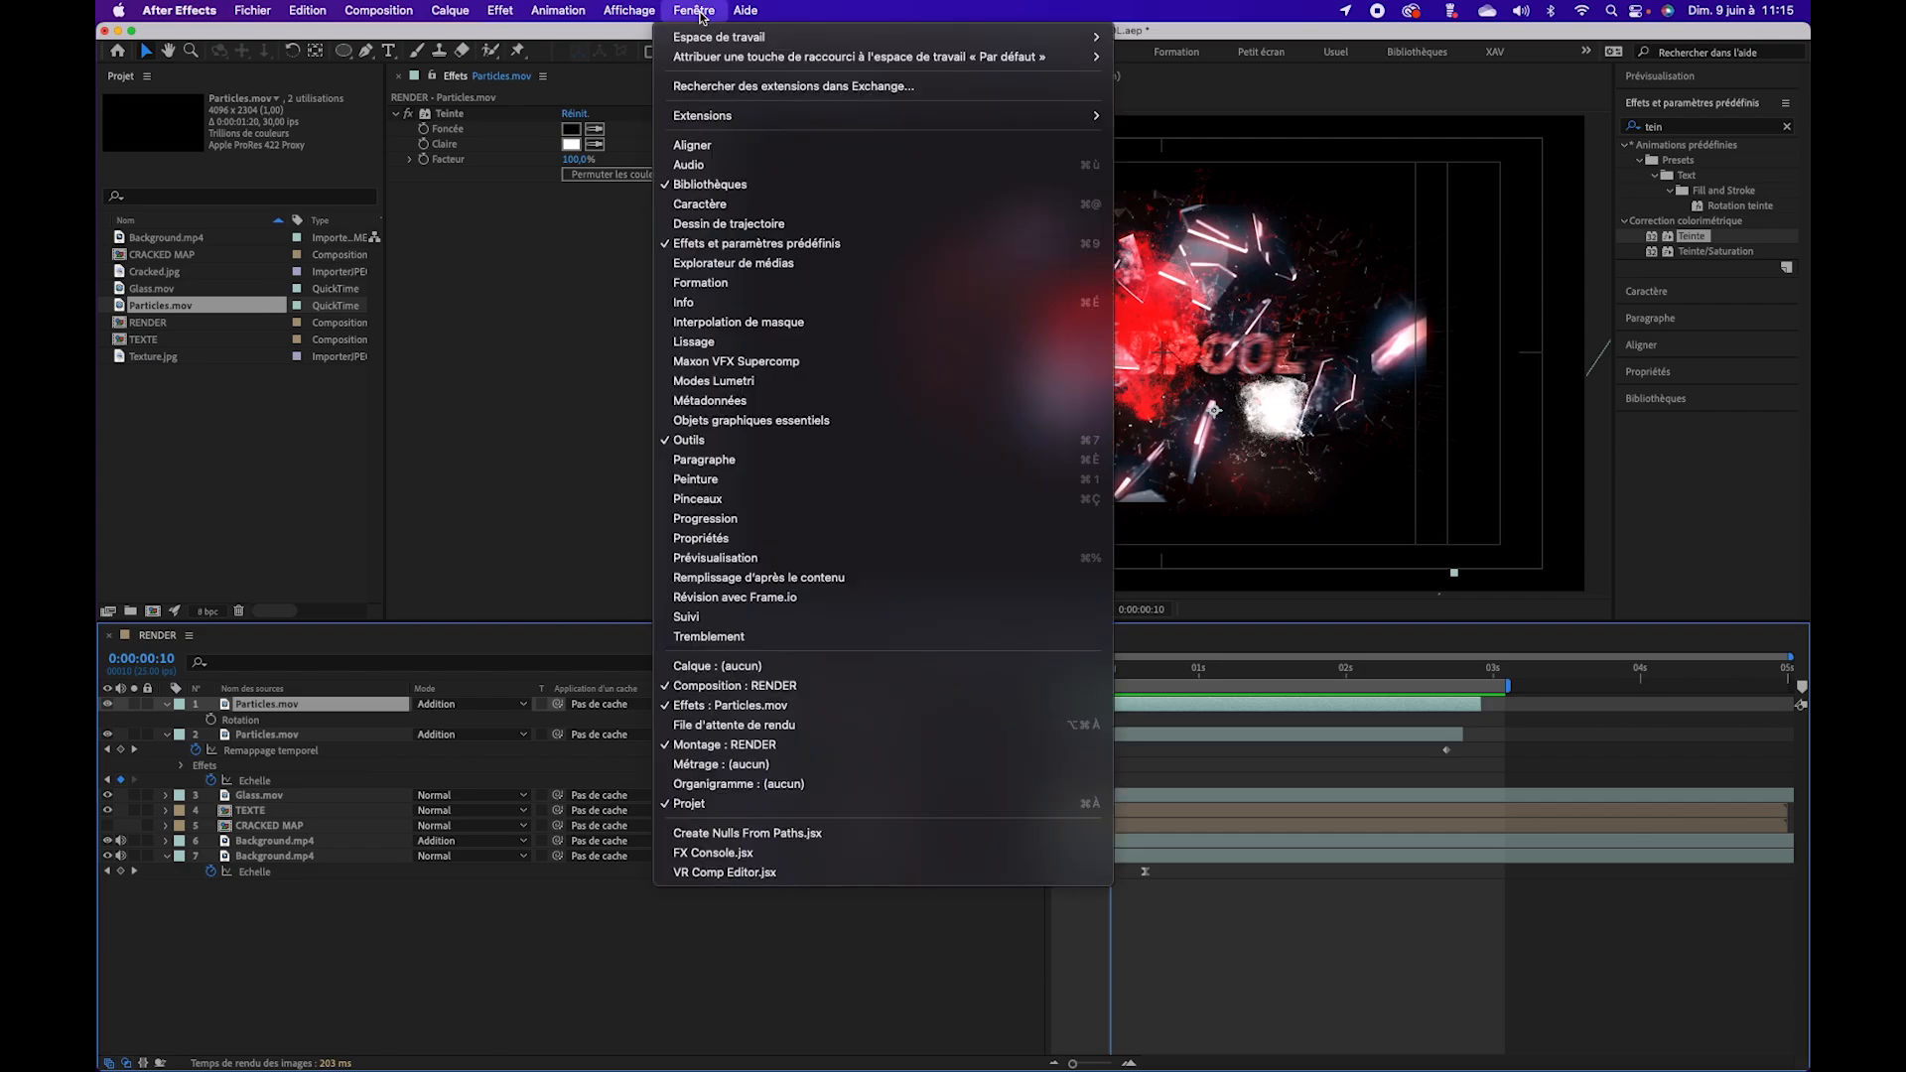
pyautogui.click(820, 421)
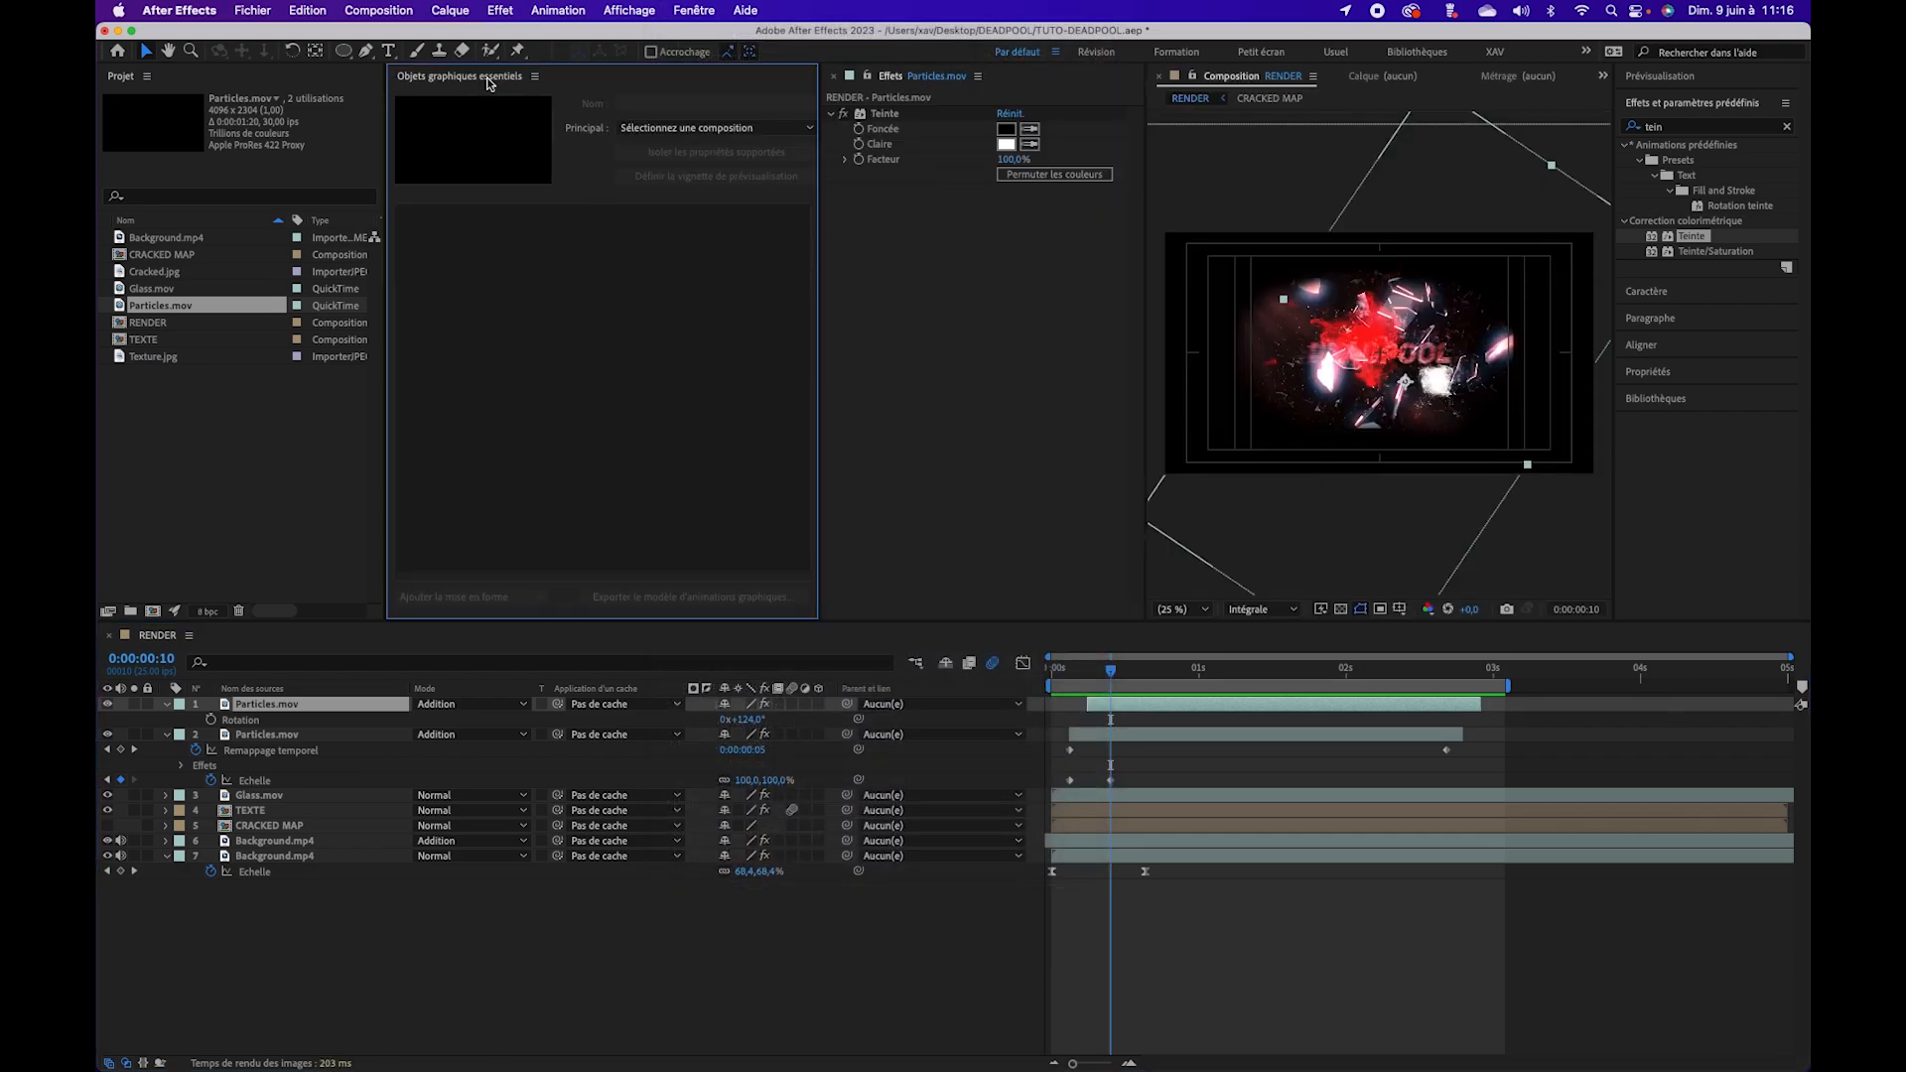
pyautogui.click(695, 11)
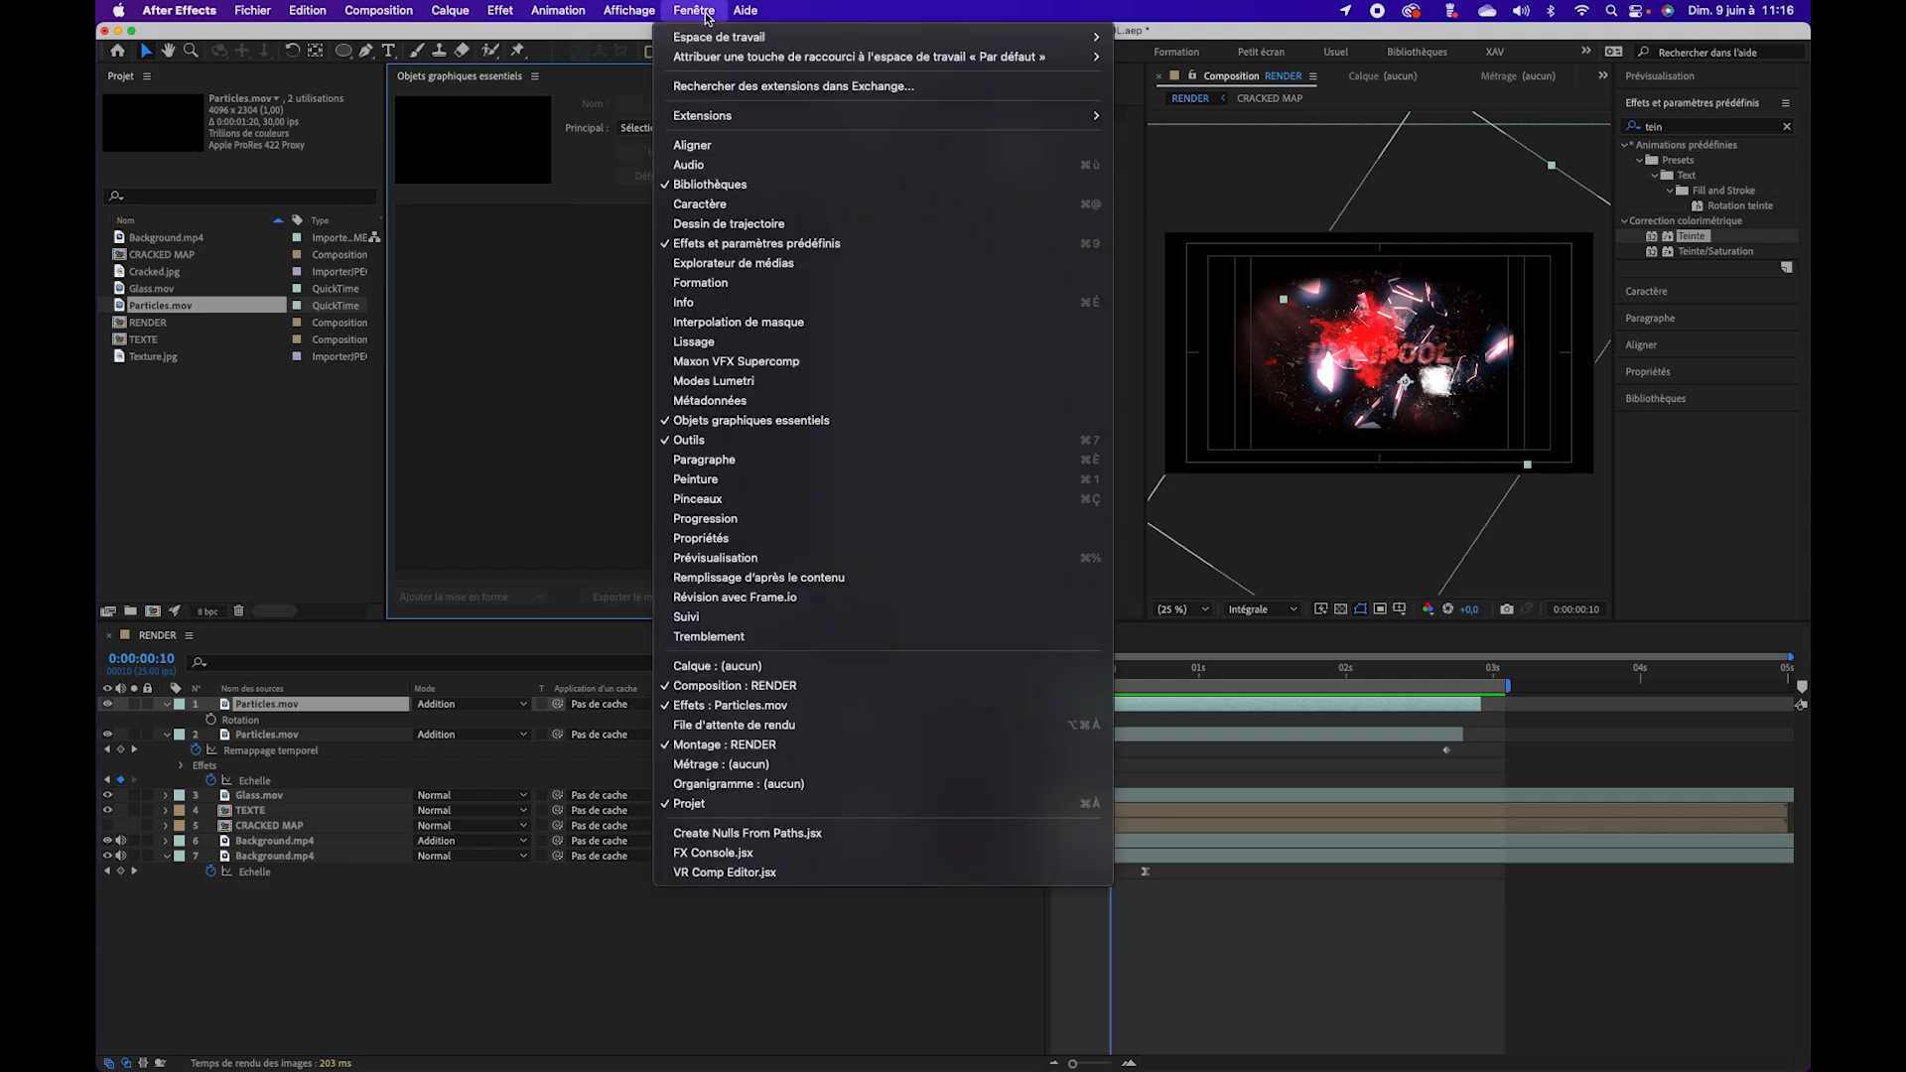
pyautogui.click(1417, 557)
pyautogui.click(1204, 951)
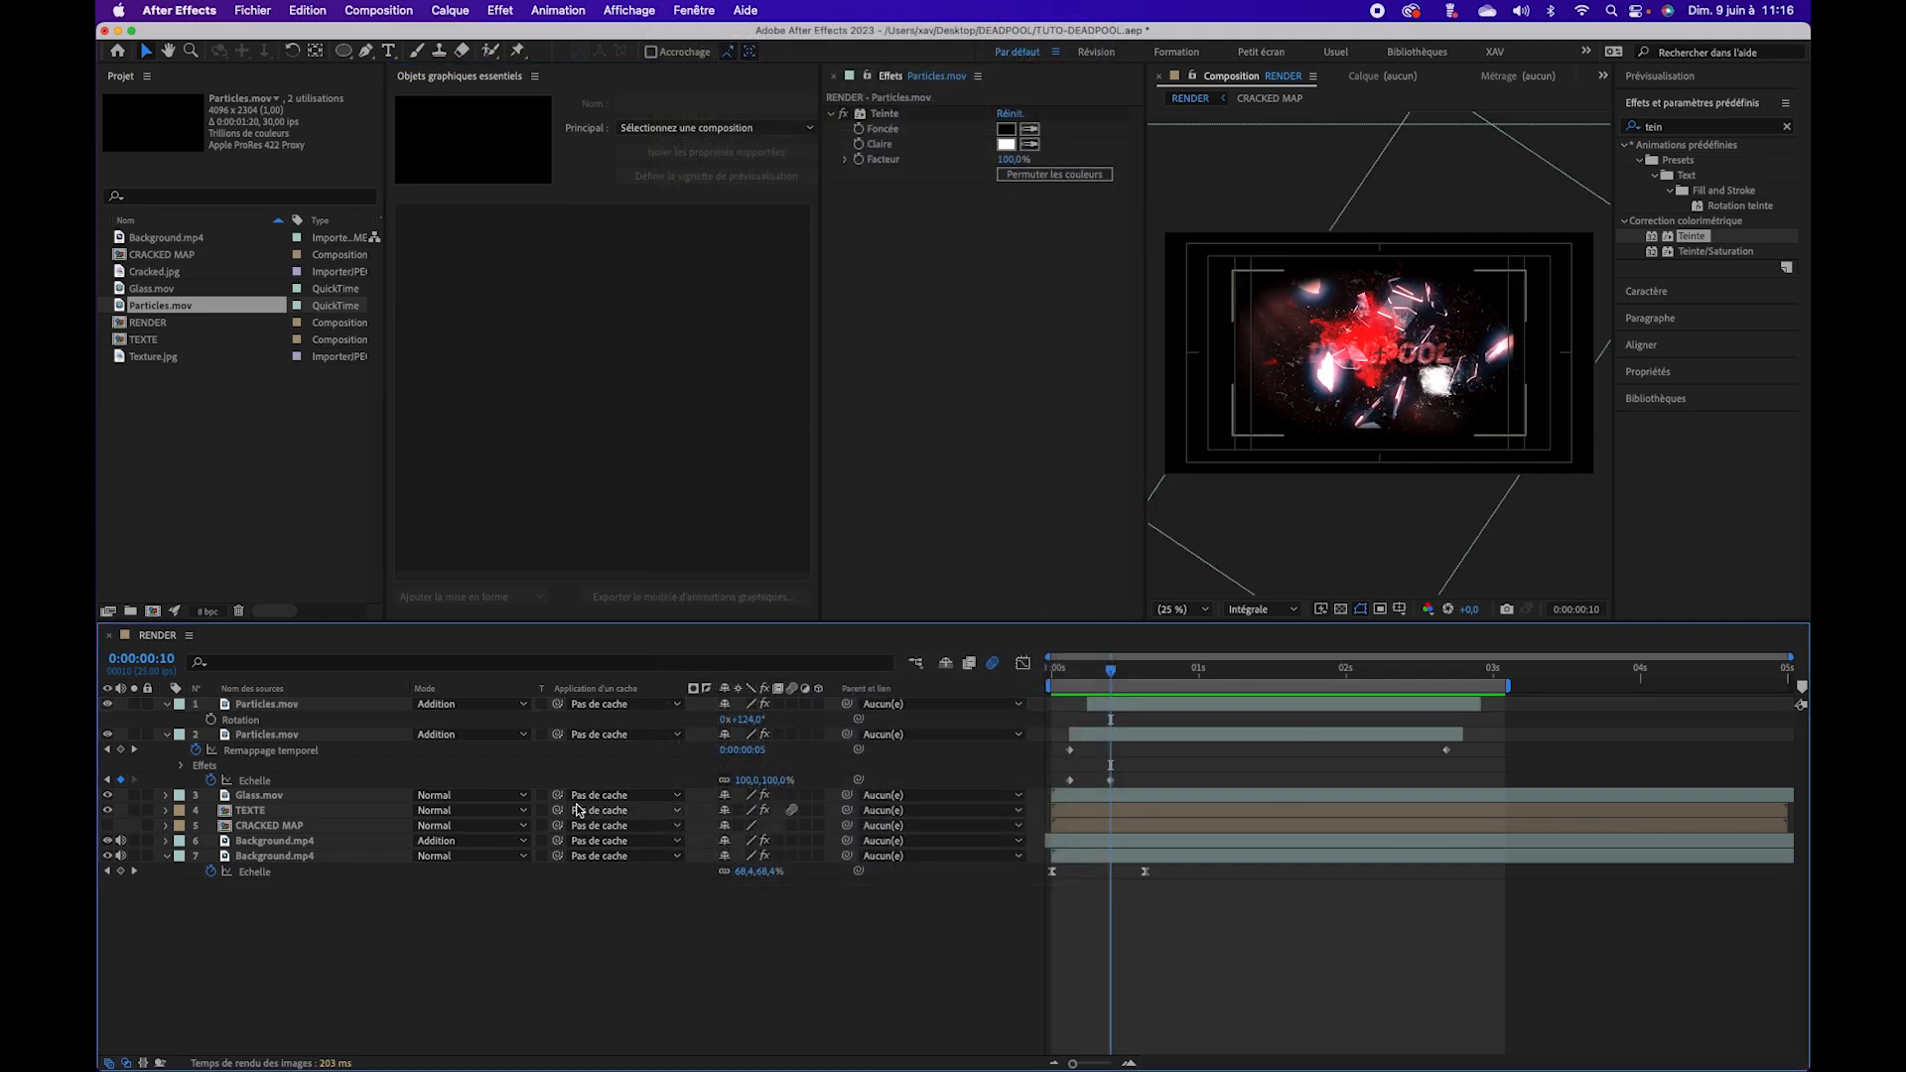
pyautogui.click(167, 705)
pyautogui.click(167, 718)
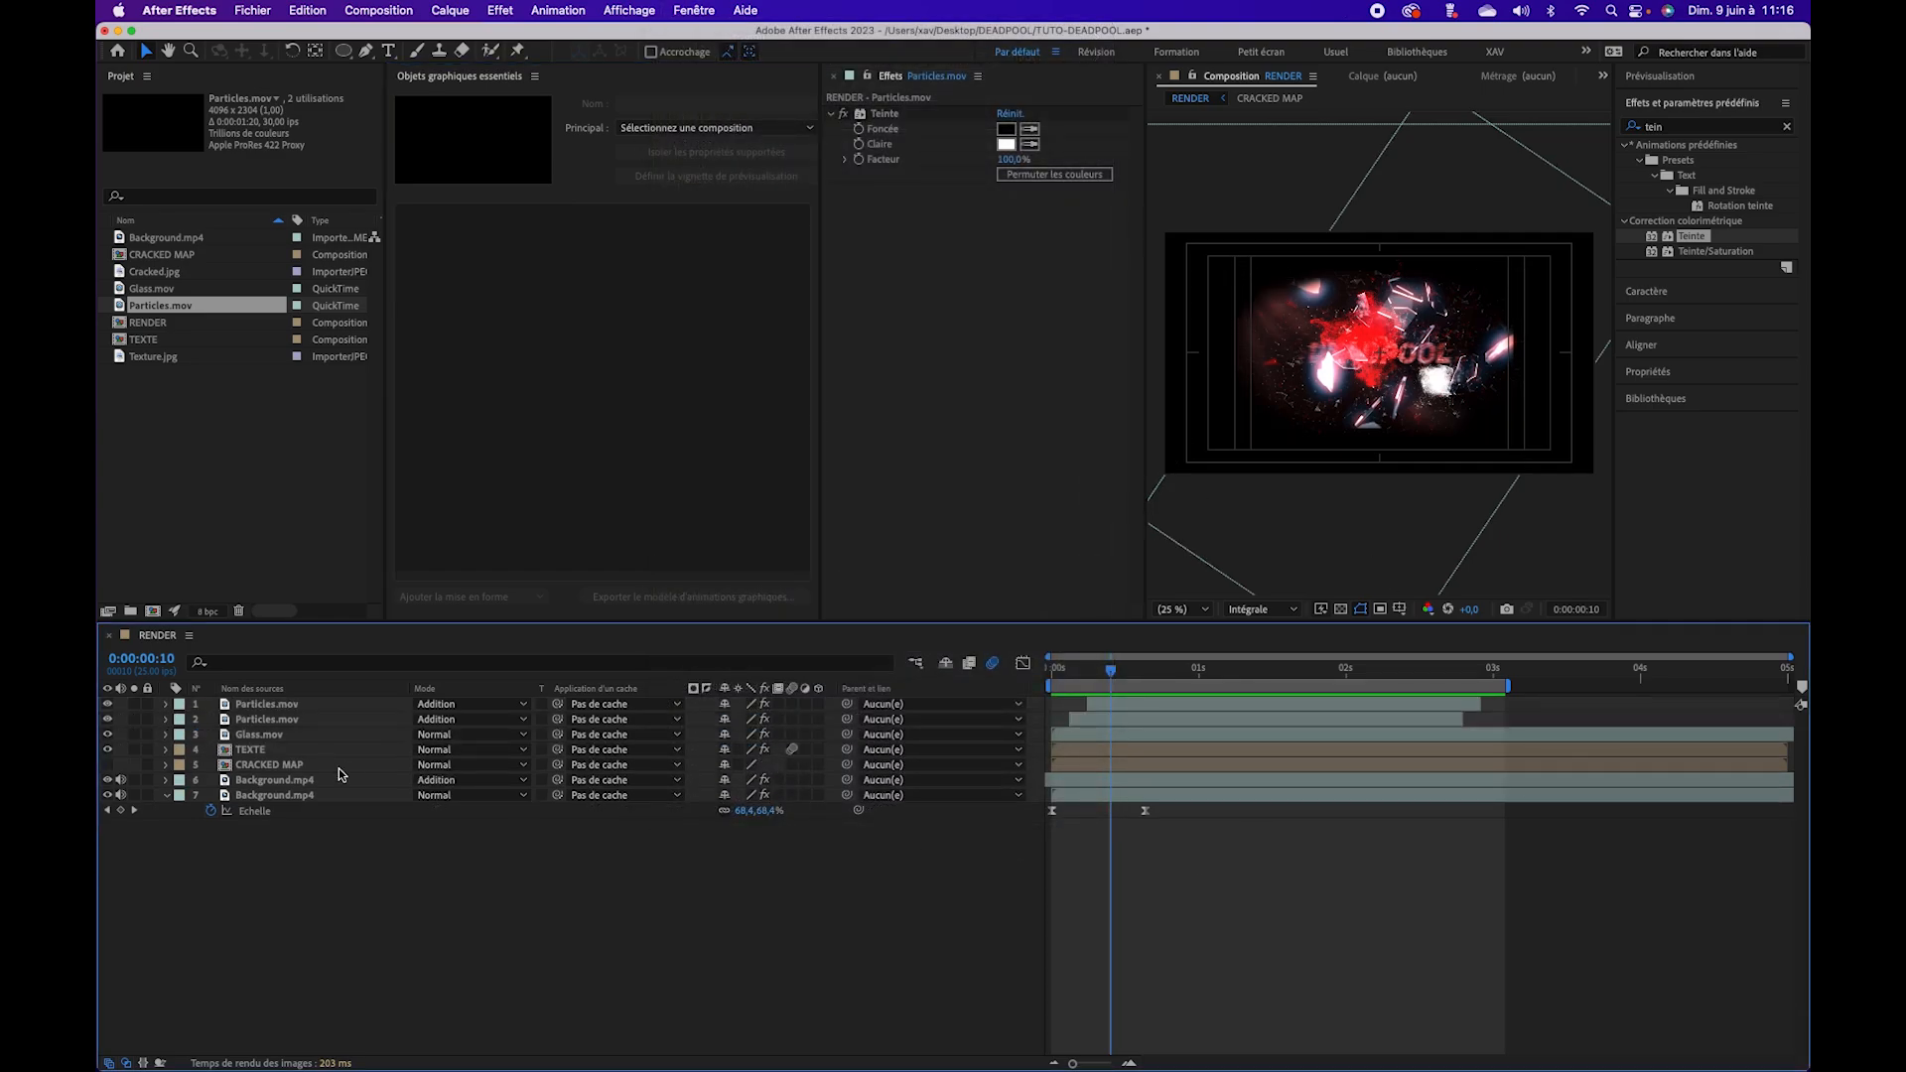
# Step: Set RENDER as the template's primary composition and use the frame at 0:00:01:16 as its preview thumbnail
pyautogui.click(690, 131)
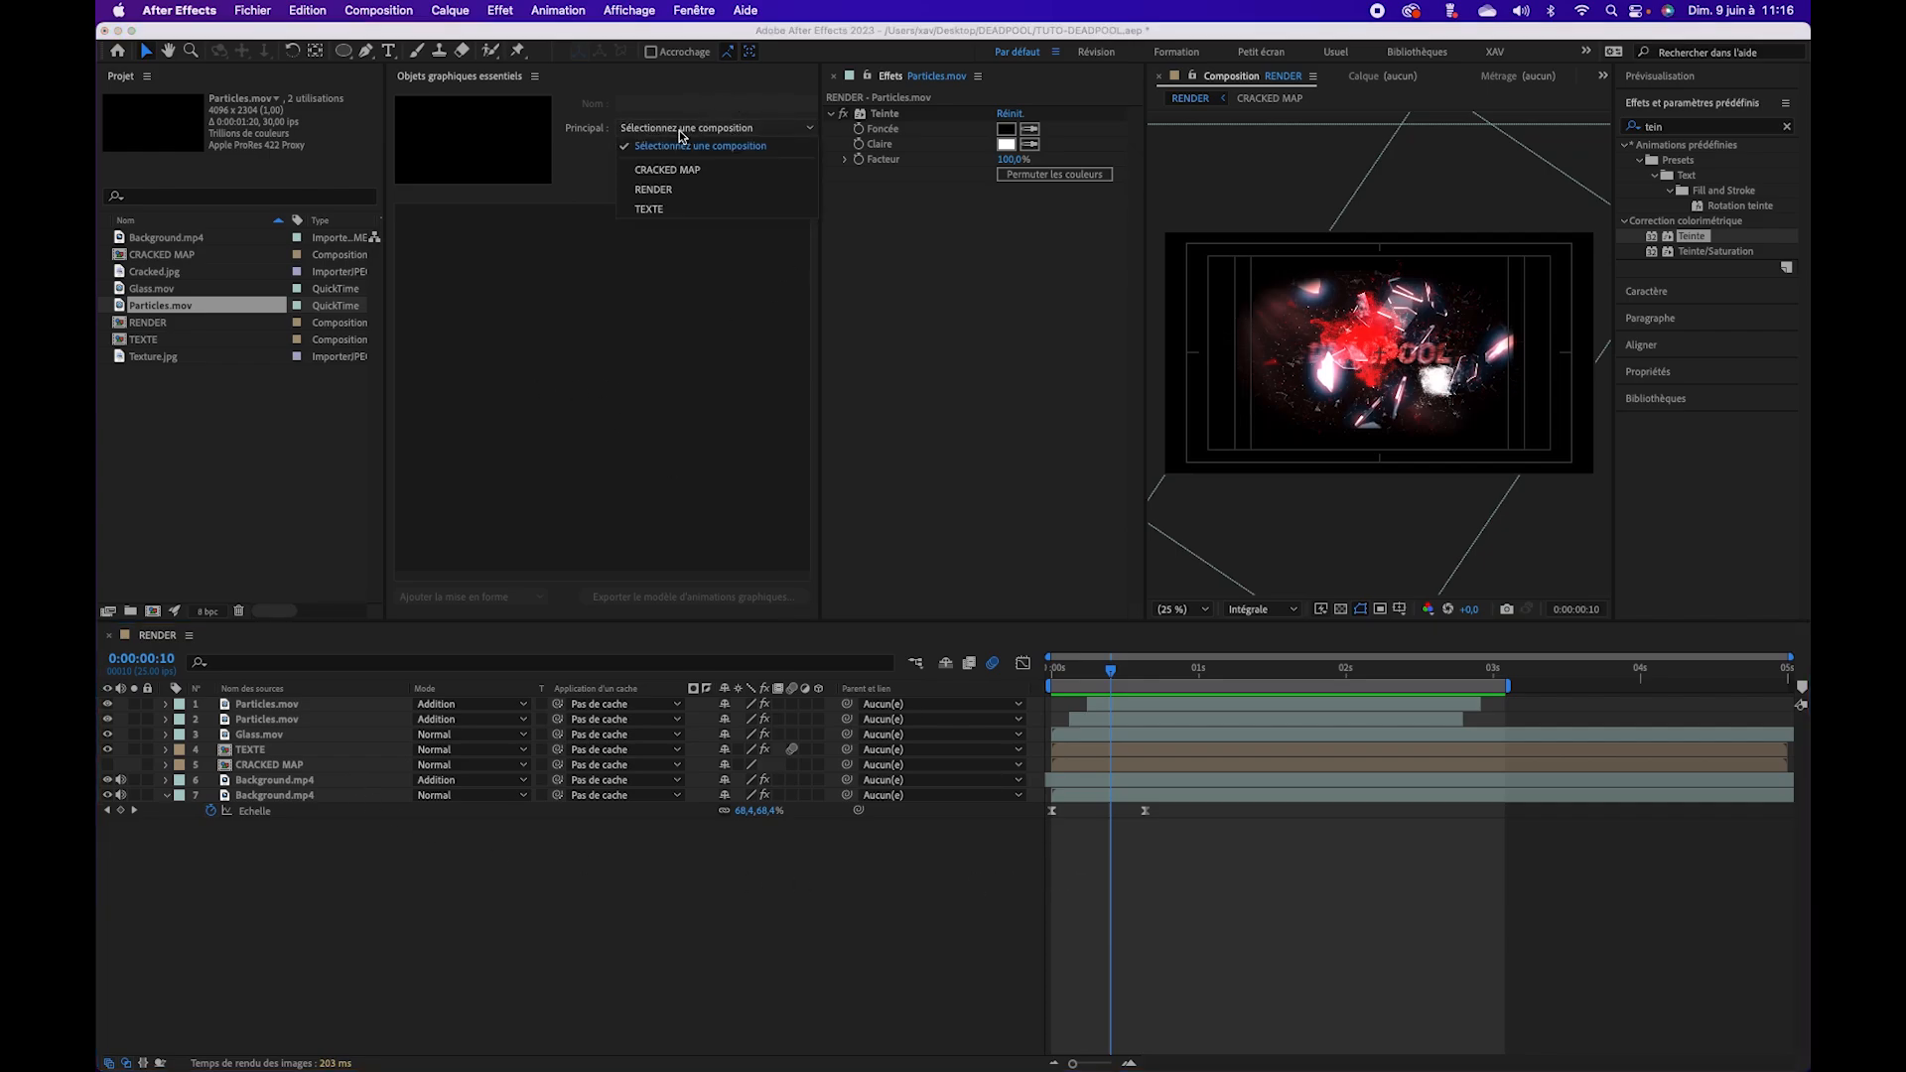
pyautogui.click(655, 190)
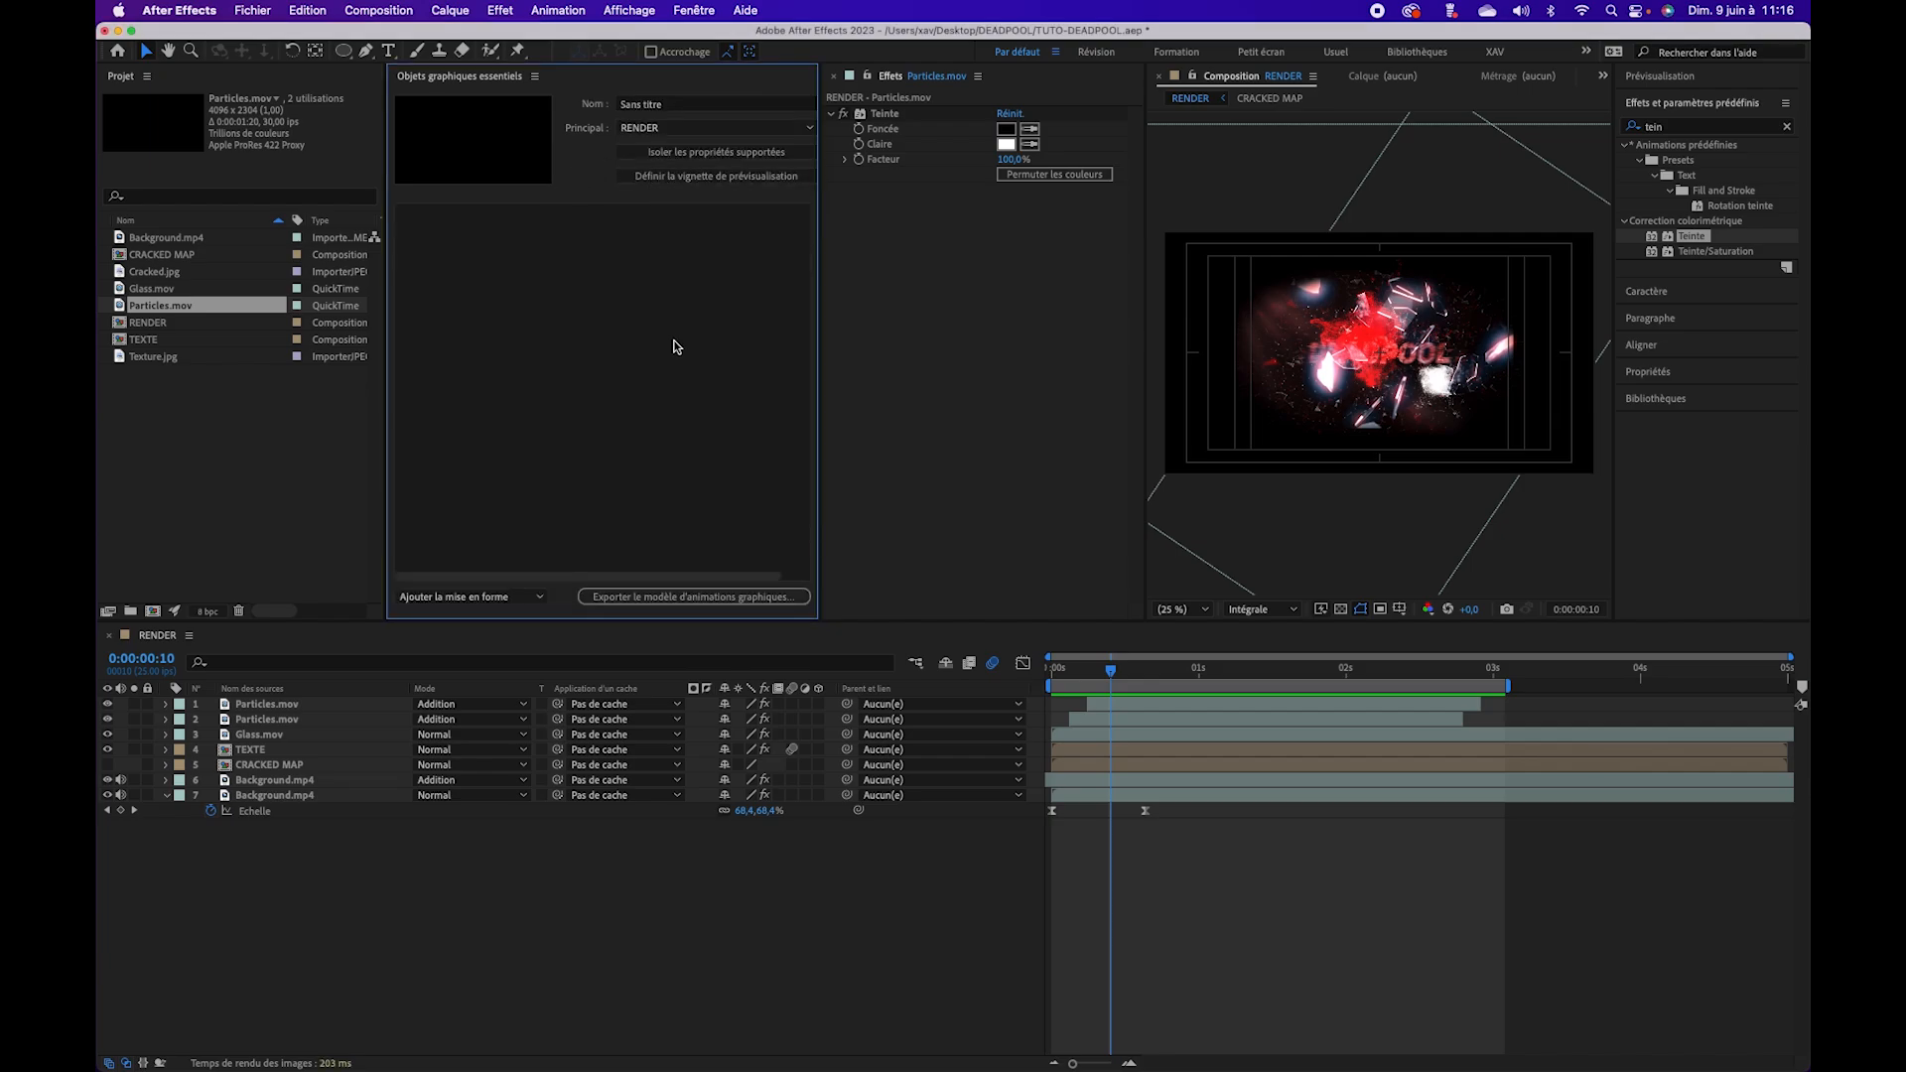
pyautogui.moveTo(1115, 673); pyautogui.dragTo(1305, 682)
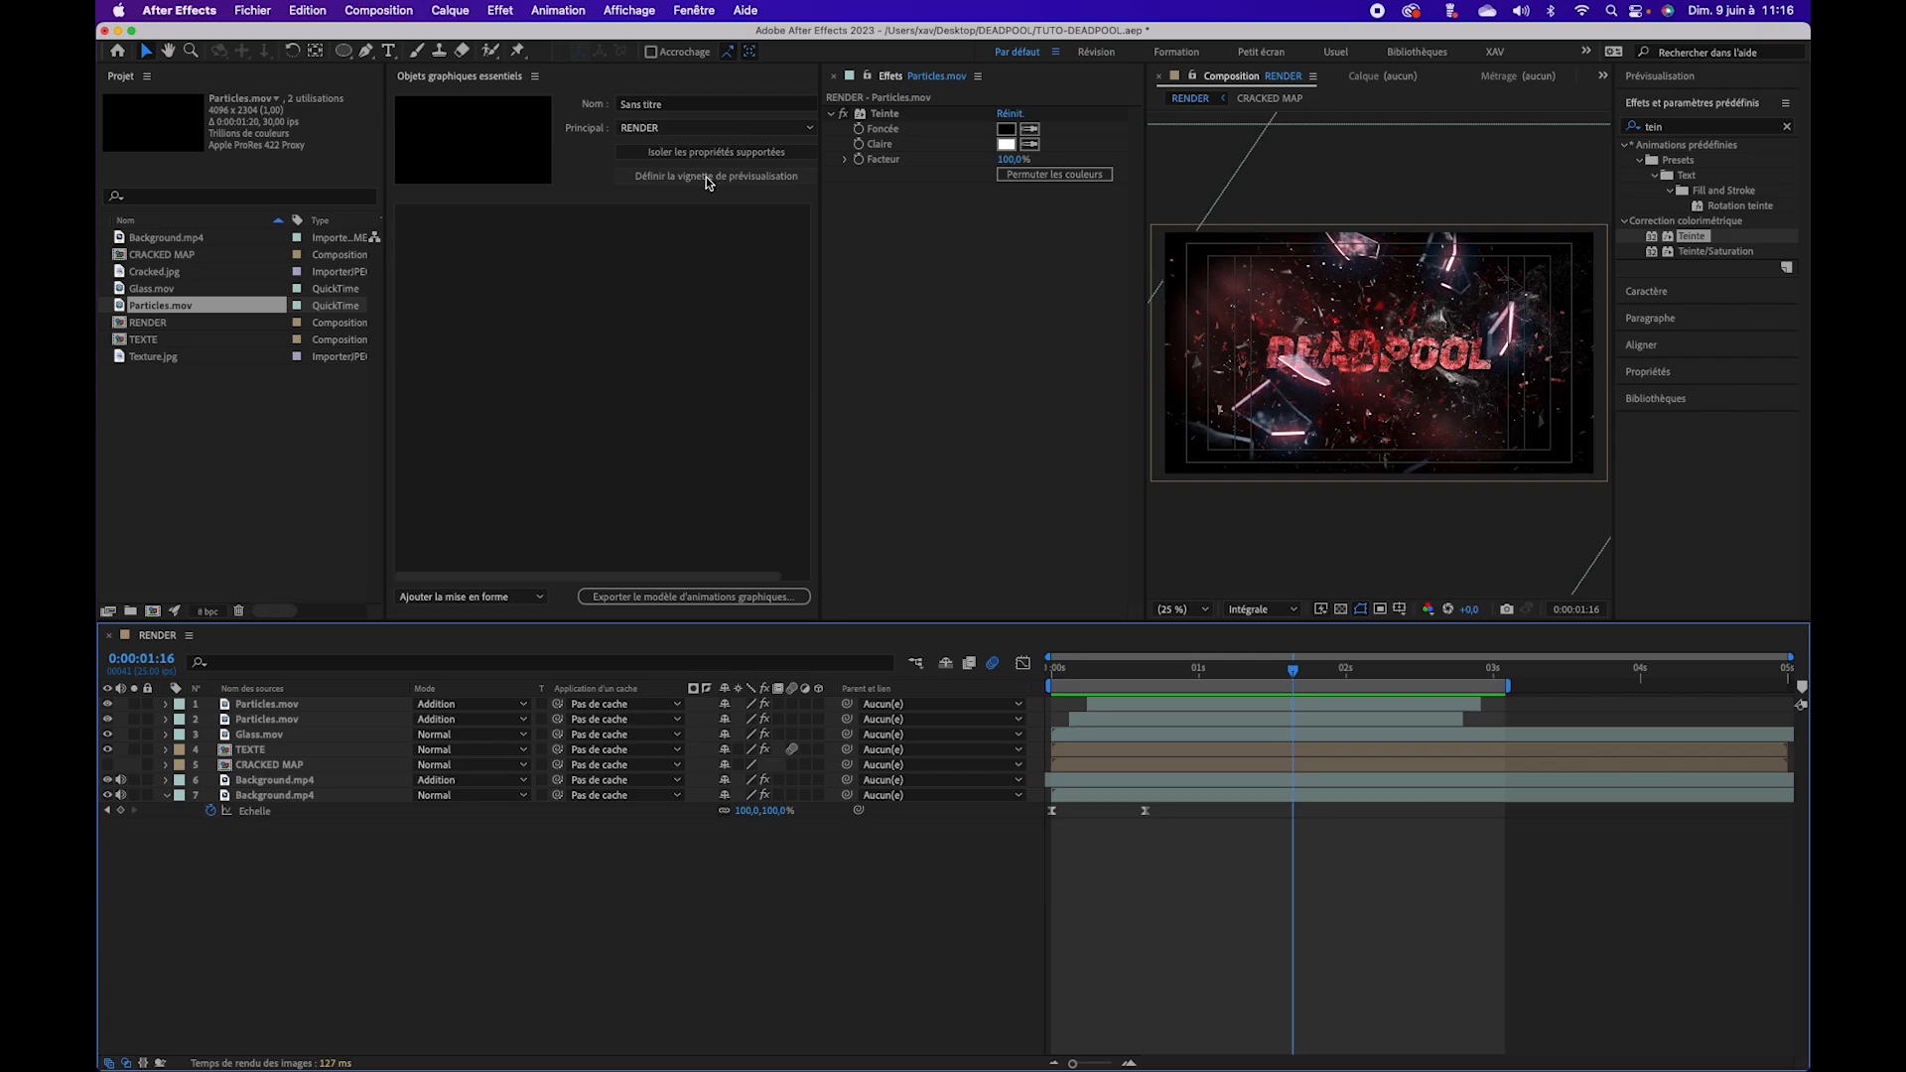
pyautogui.click(634, 246)
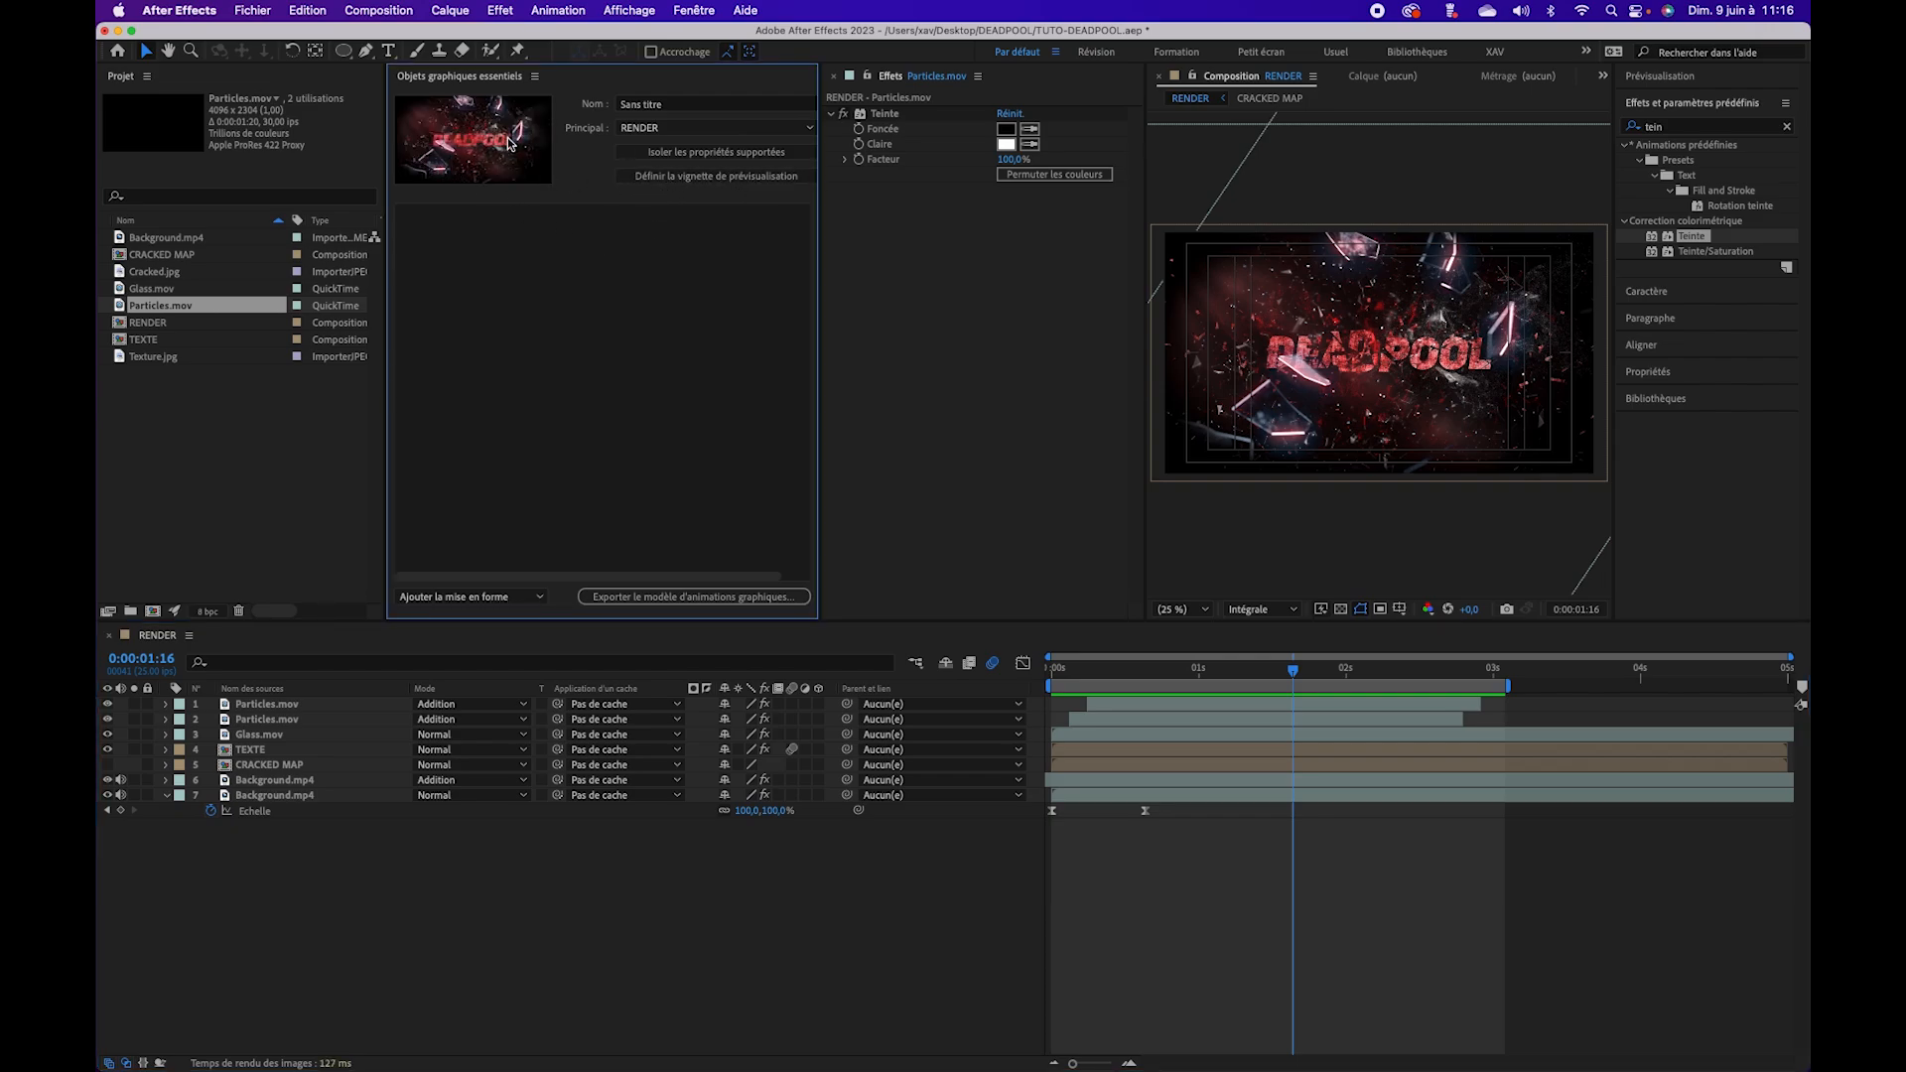
# Step: Name the motion graphics template INTRO DEADPOOL
pyautogui.click(663, 105)
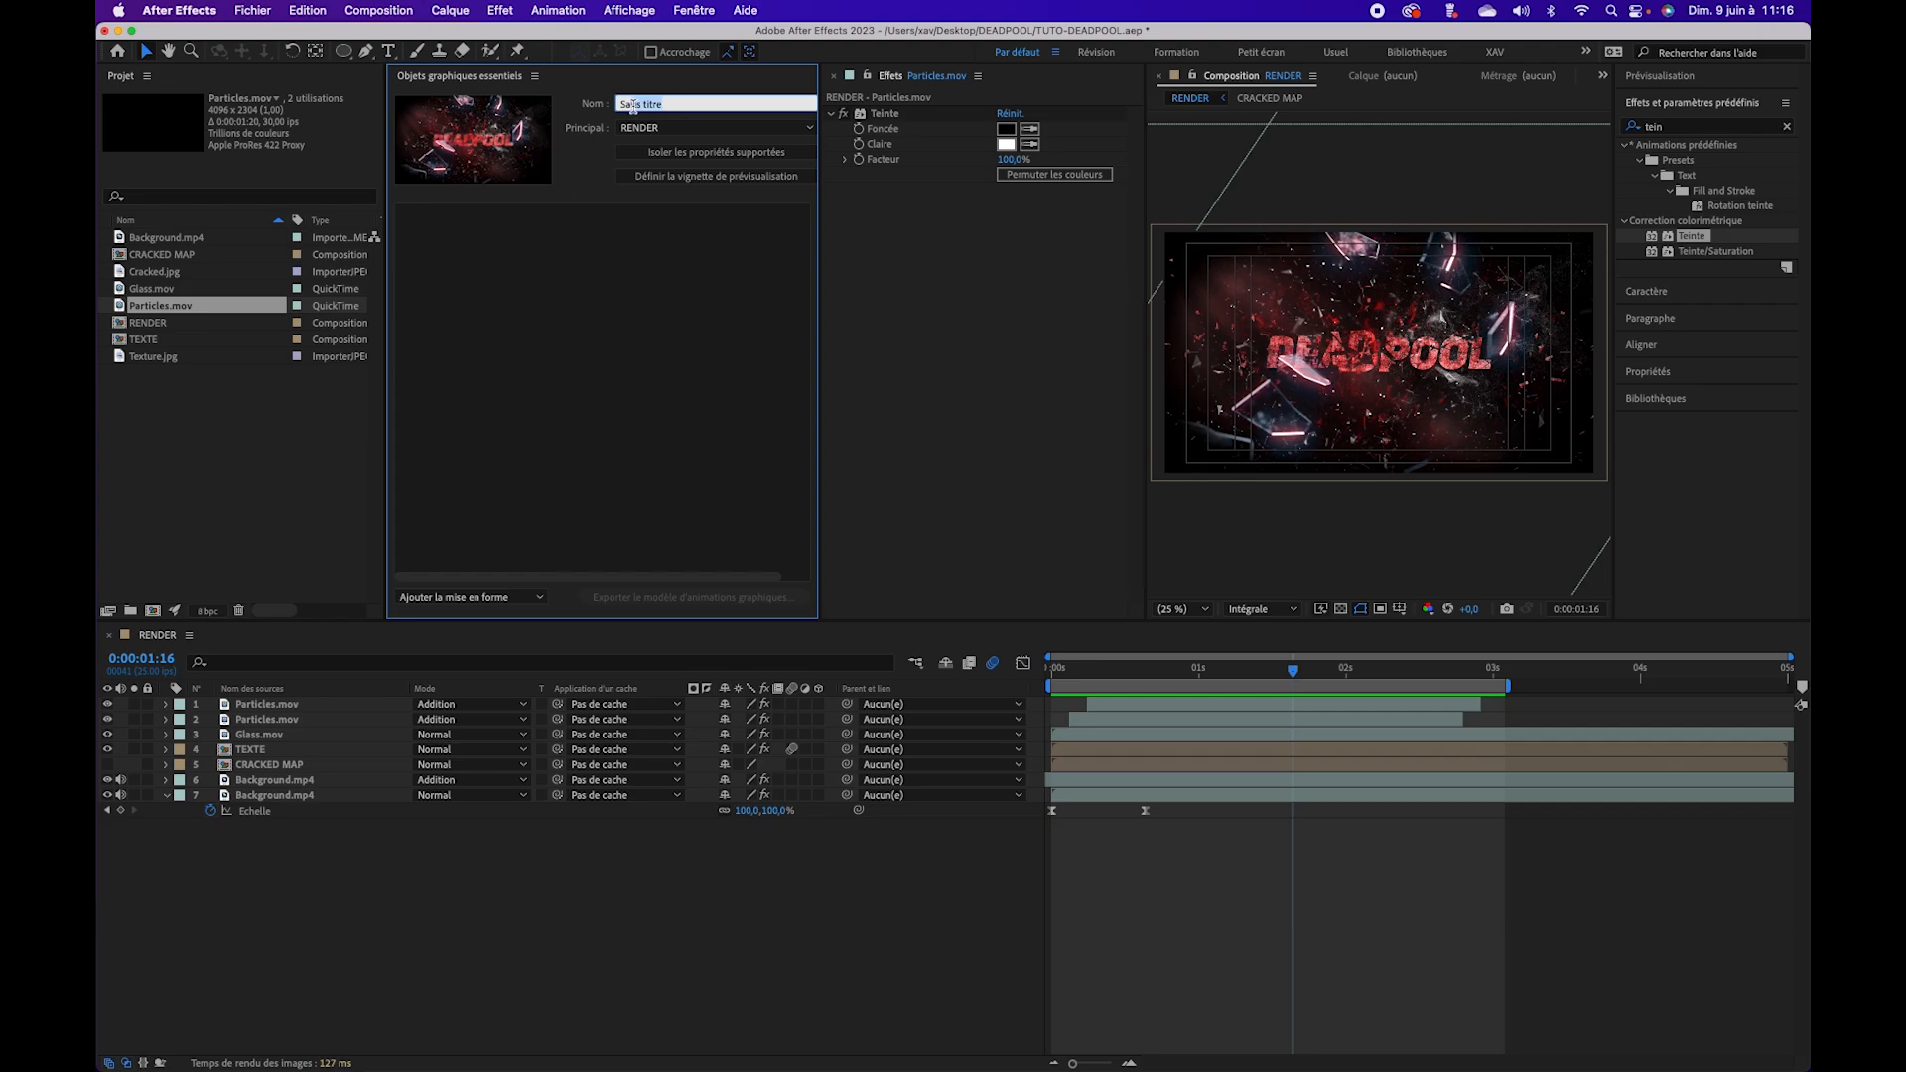
pyautogui.write('INTRO DEADPOOL')
pyautogui.click(711, 264)
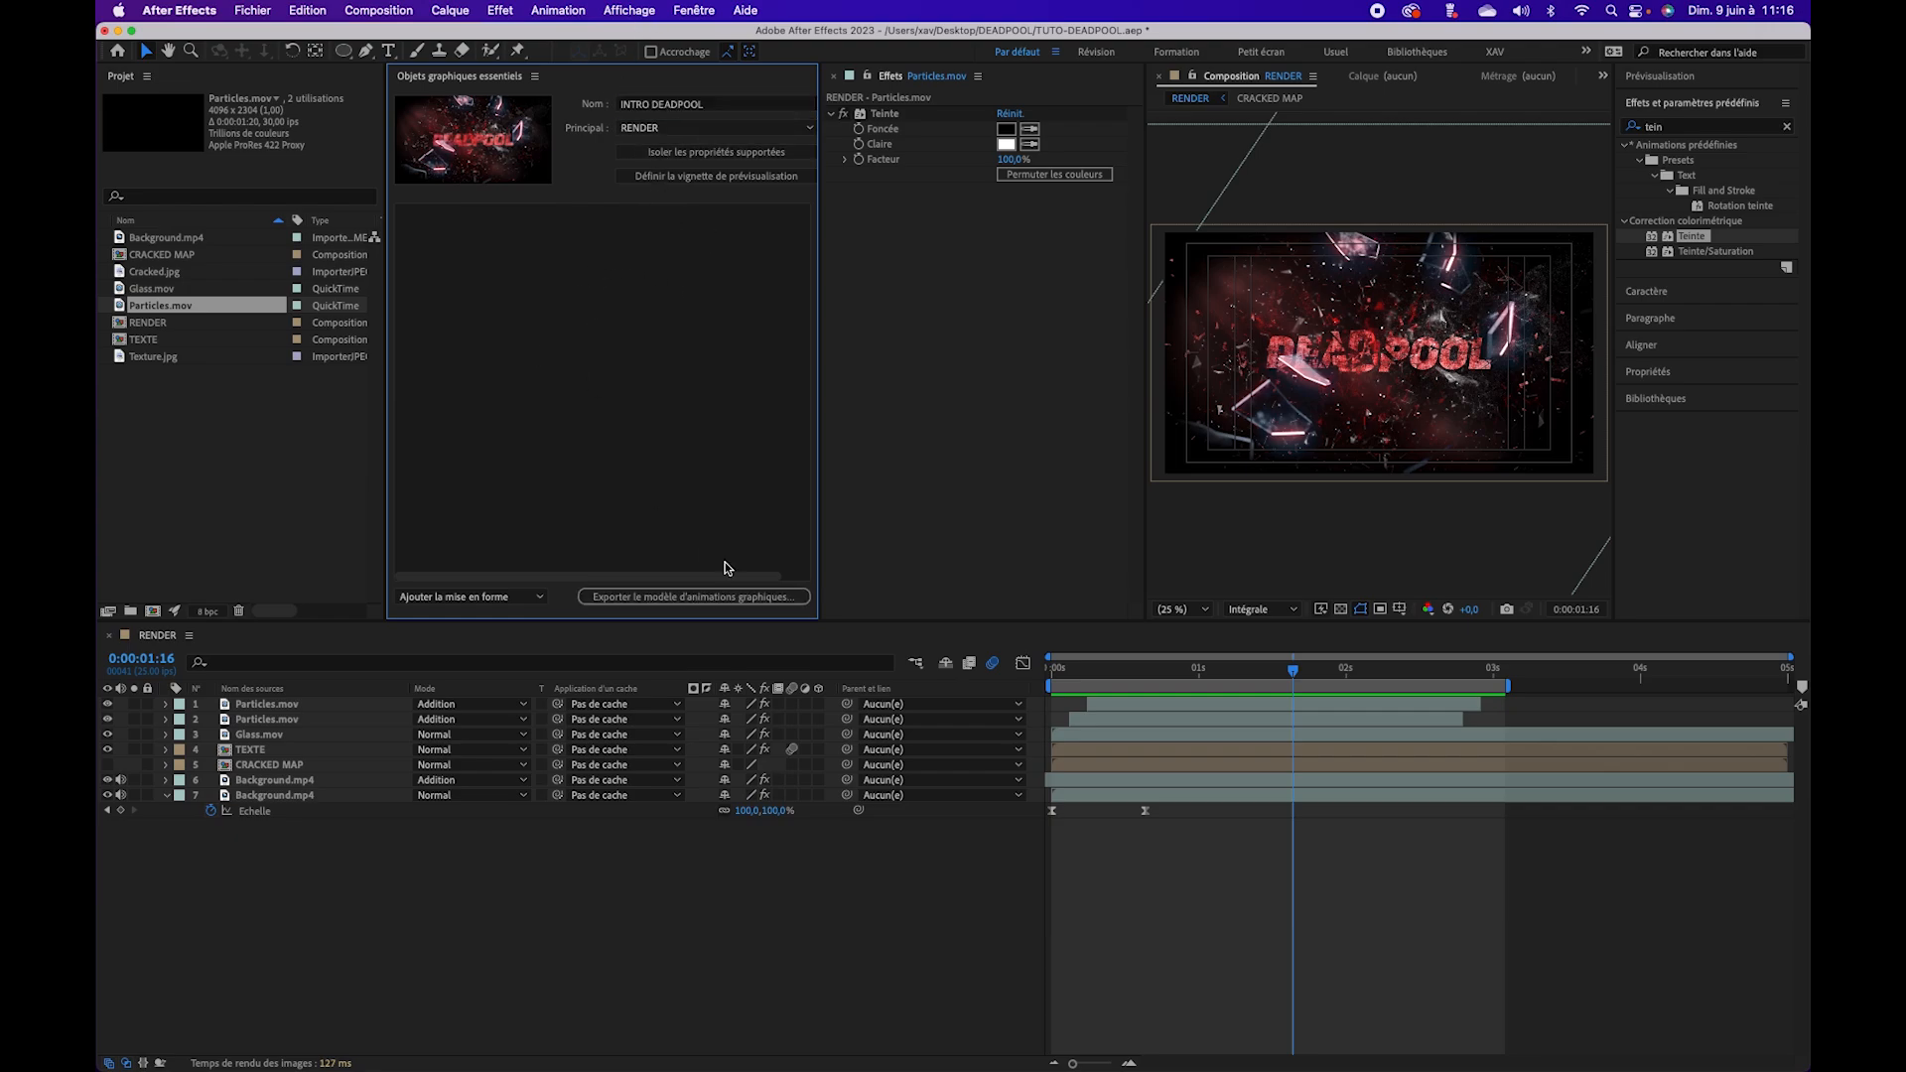
# Step: Add the source text (Texte source) of the DEADPOOL layer in the TEXTE composition to the template as an editable property
pyautogui.doubleClick(255, 752)
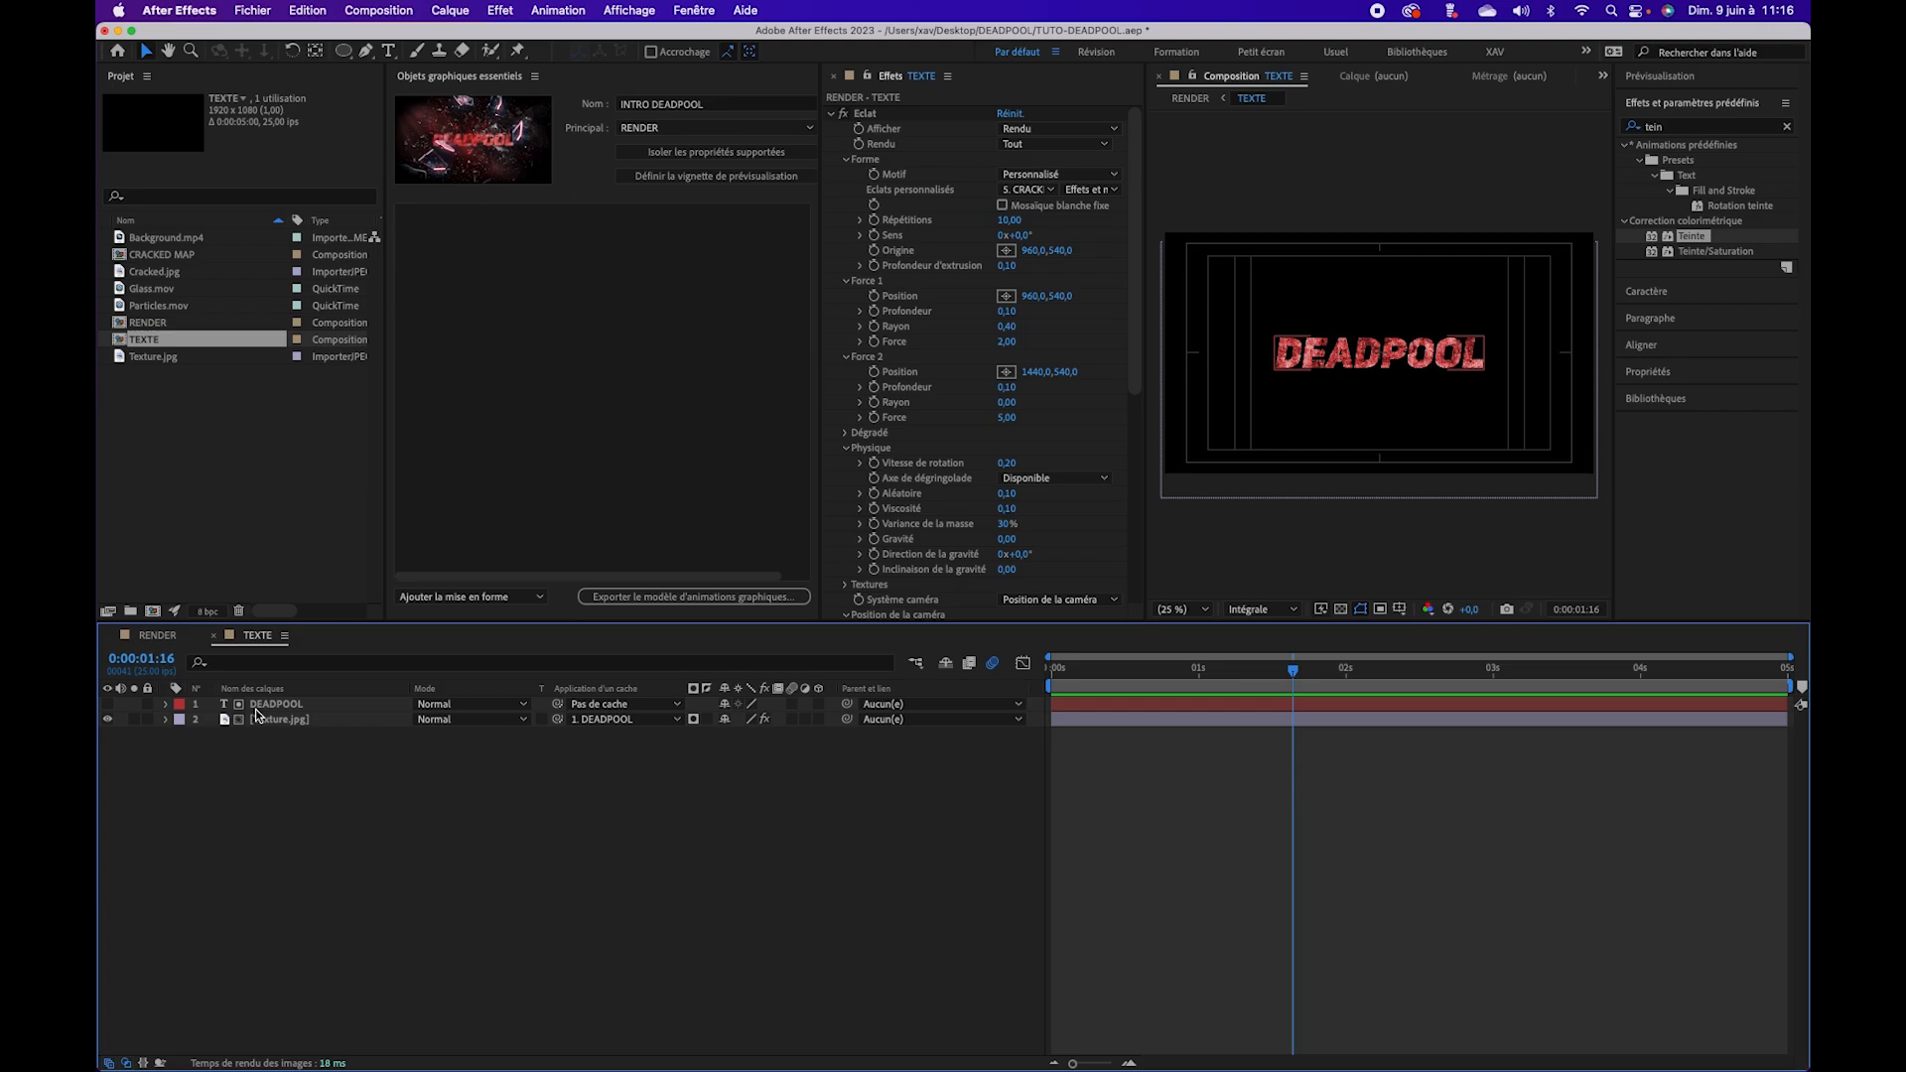
pyautogui.click(263, 704)
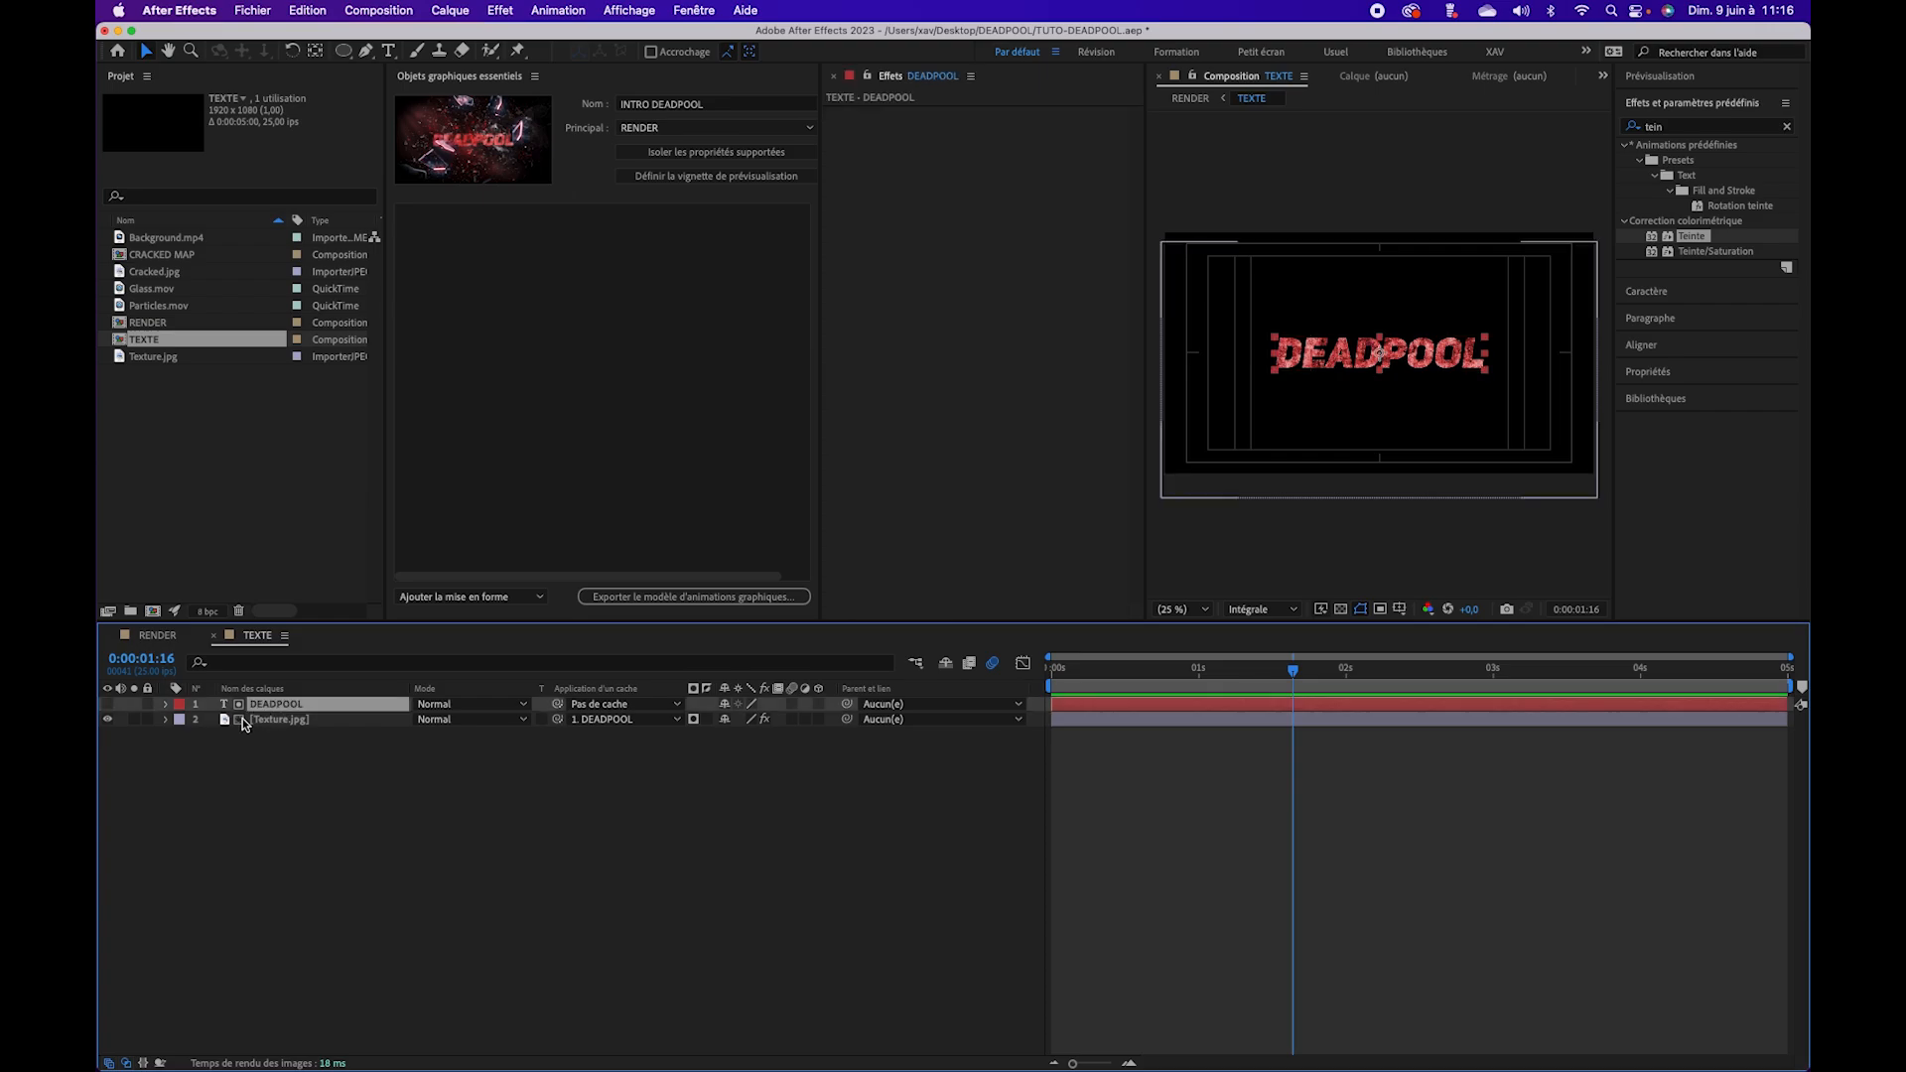
pyautogui.click(165, 704)
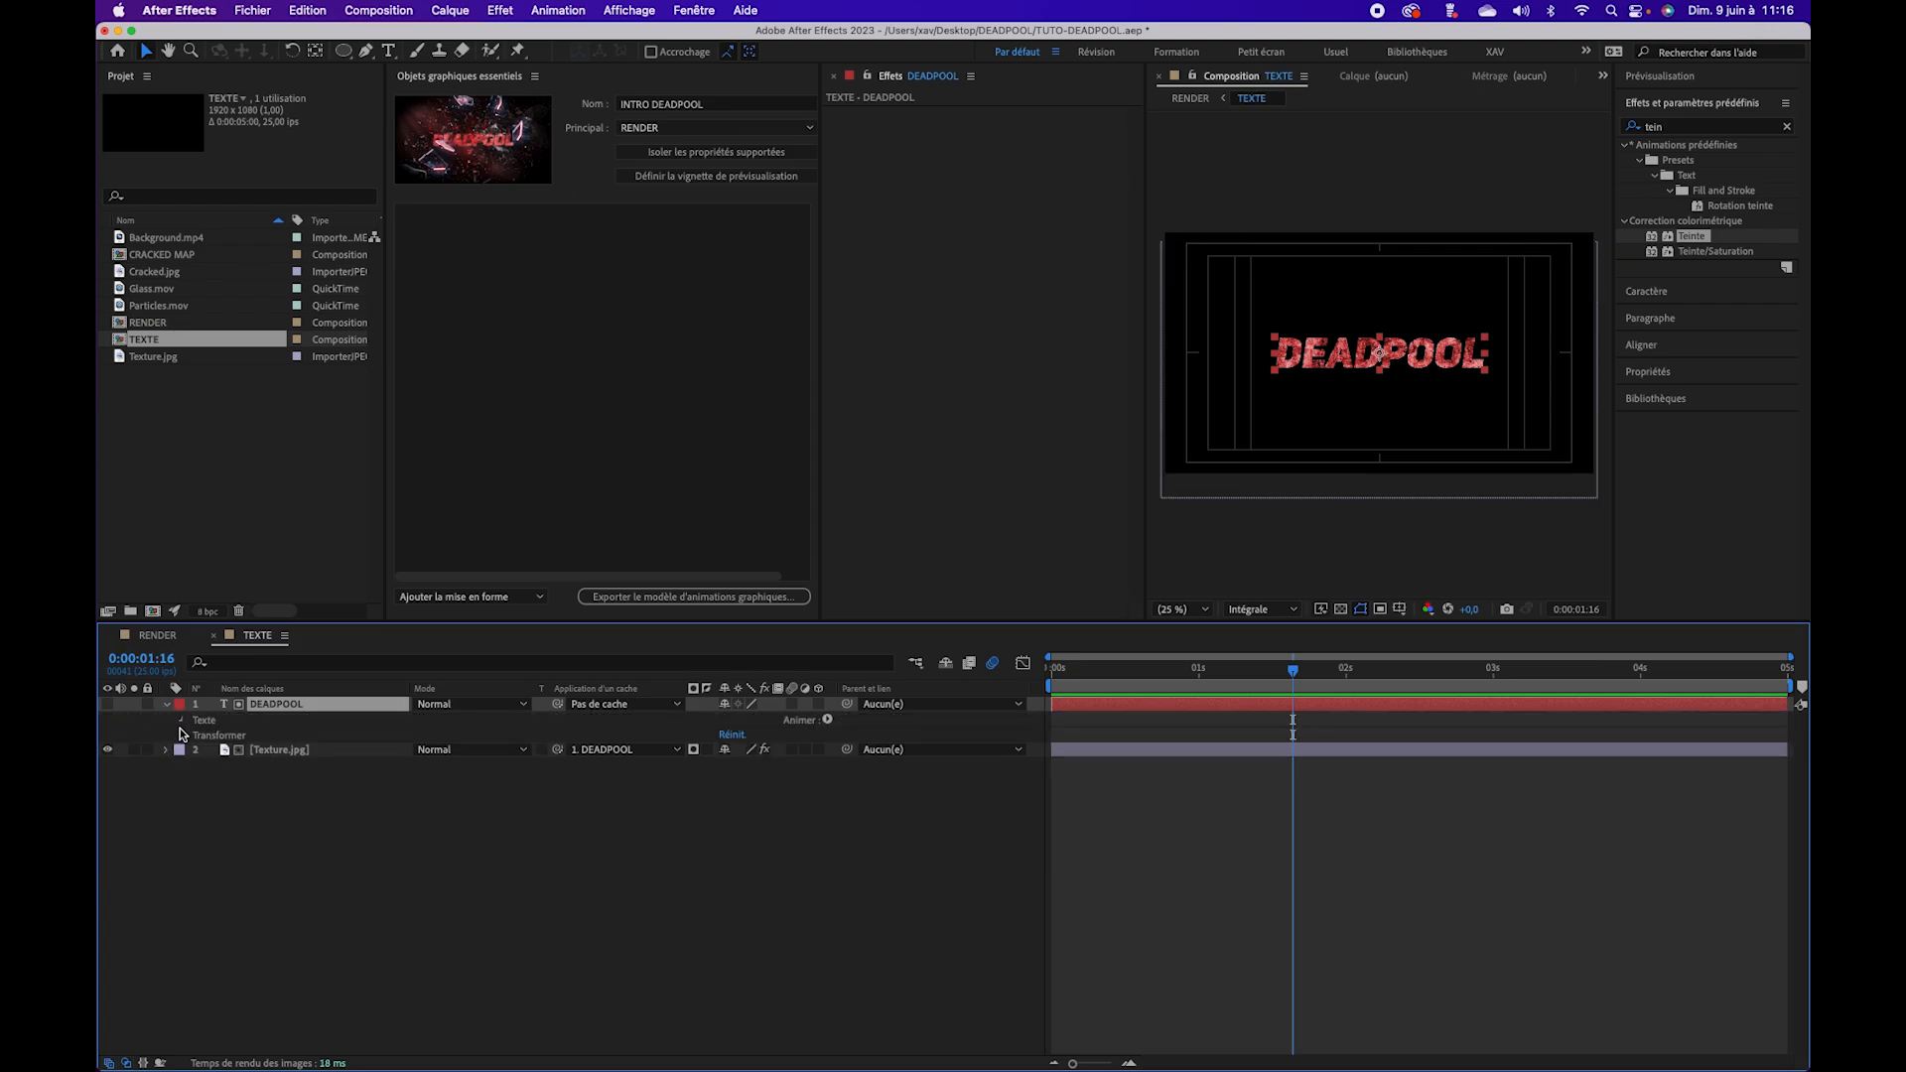
pyautogui.click(182, 721)
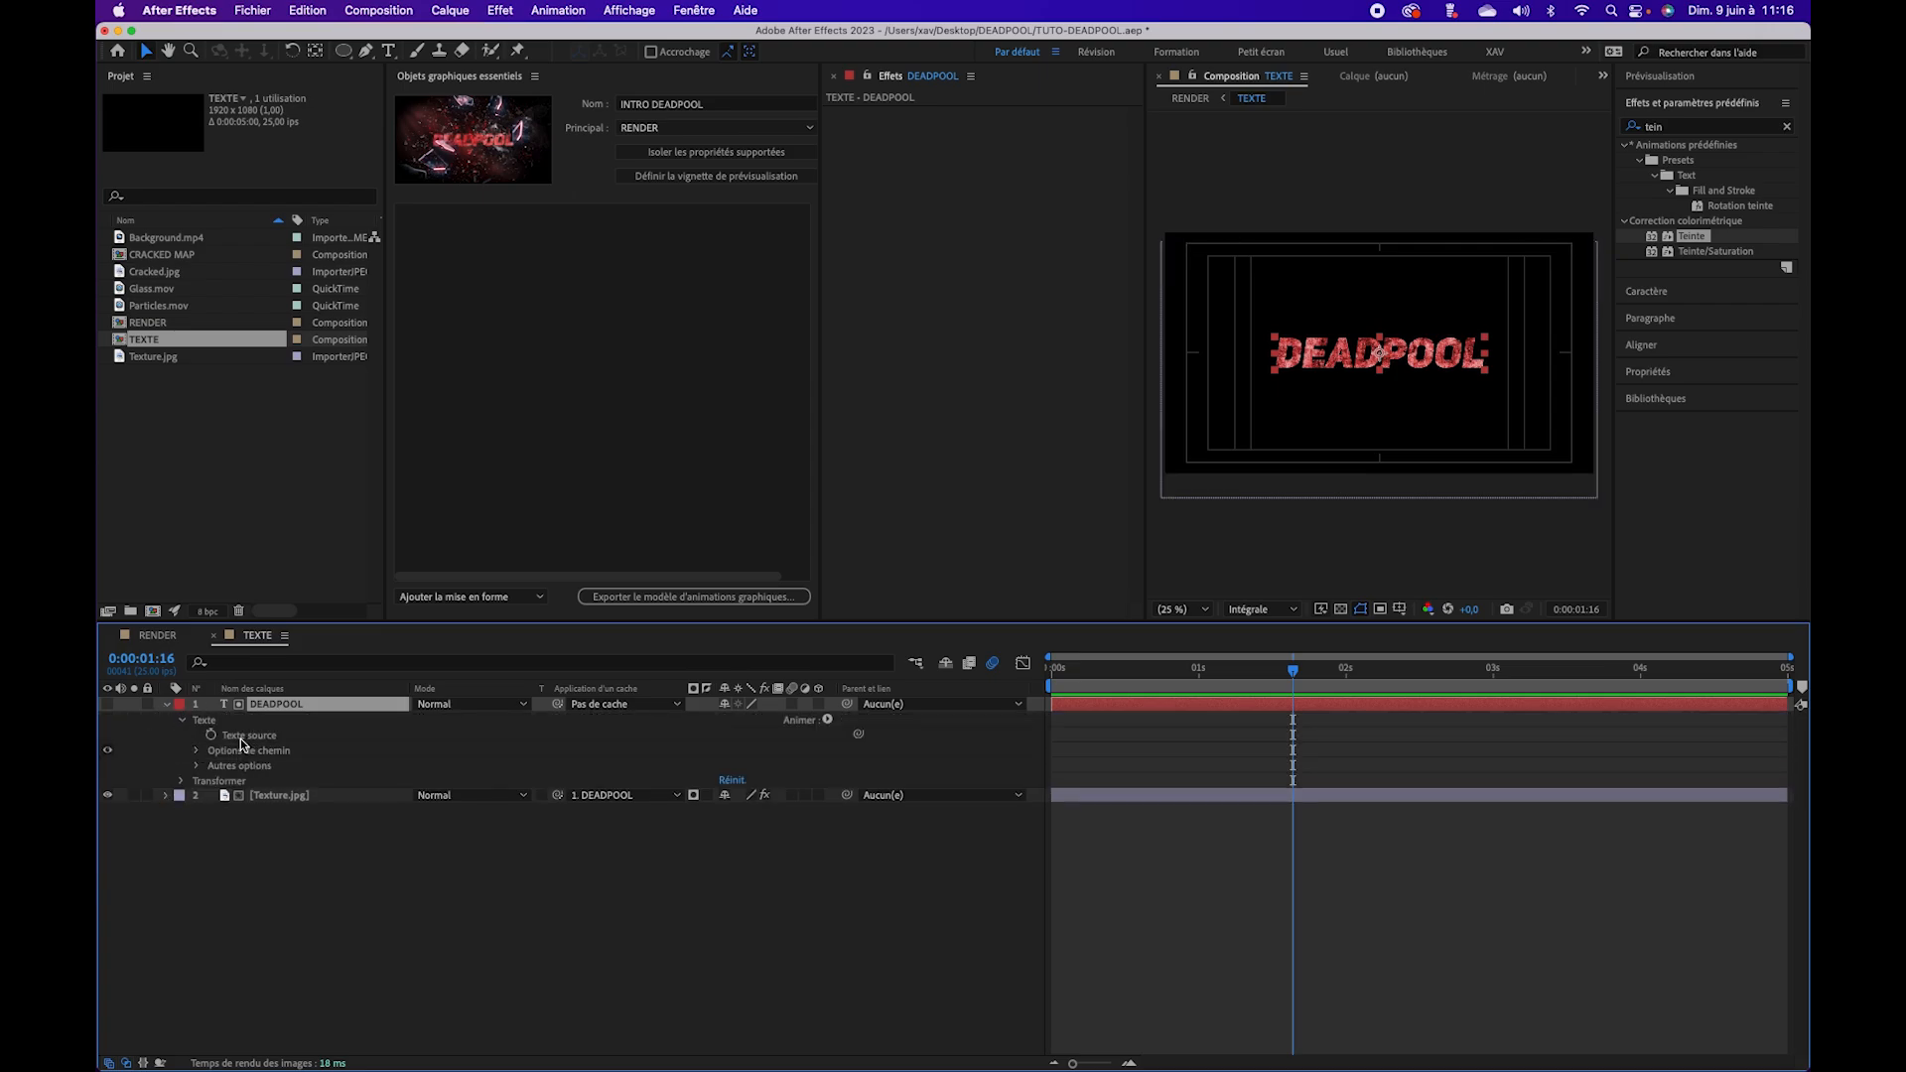
pyautogui.click(242, 742)
pyautogui.moveTo(245, 747); pyautogui.dragTo(510, 323)
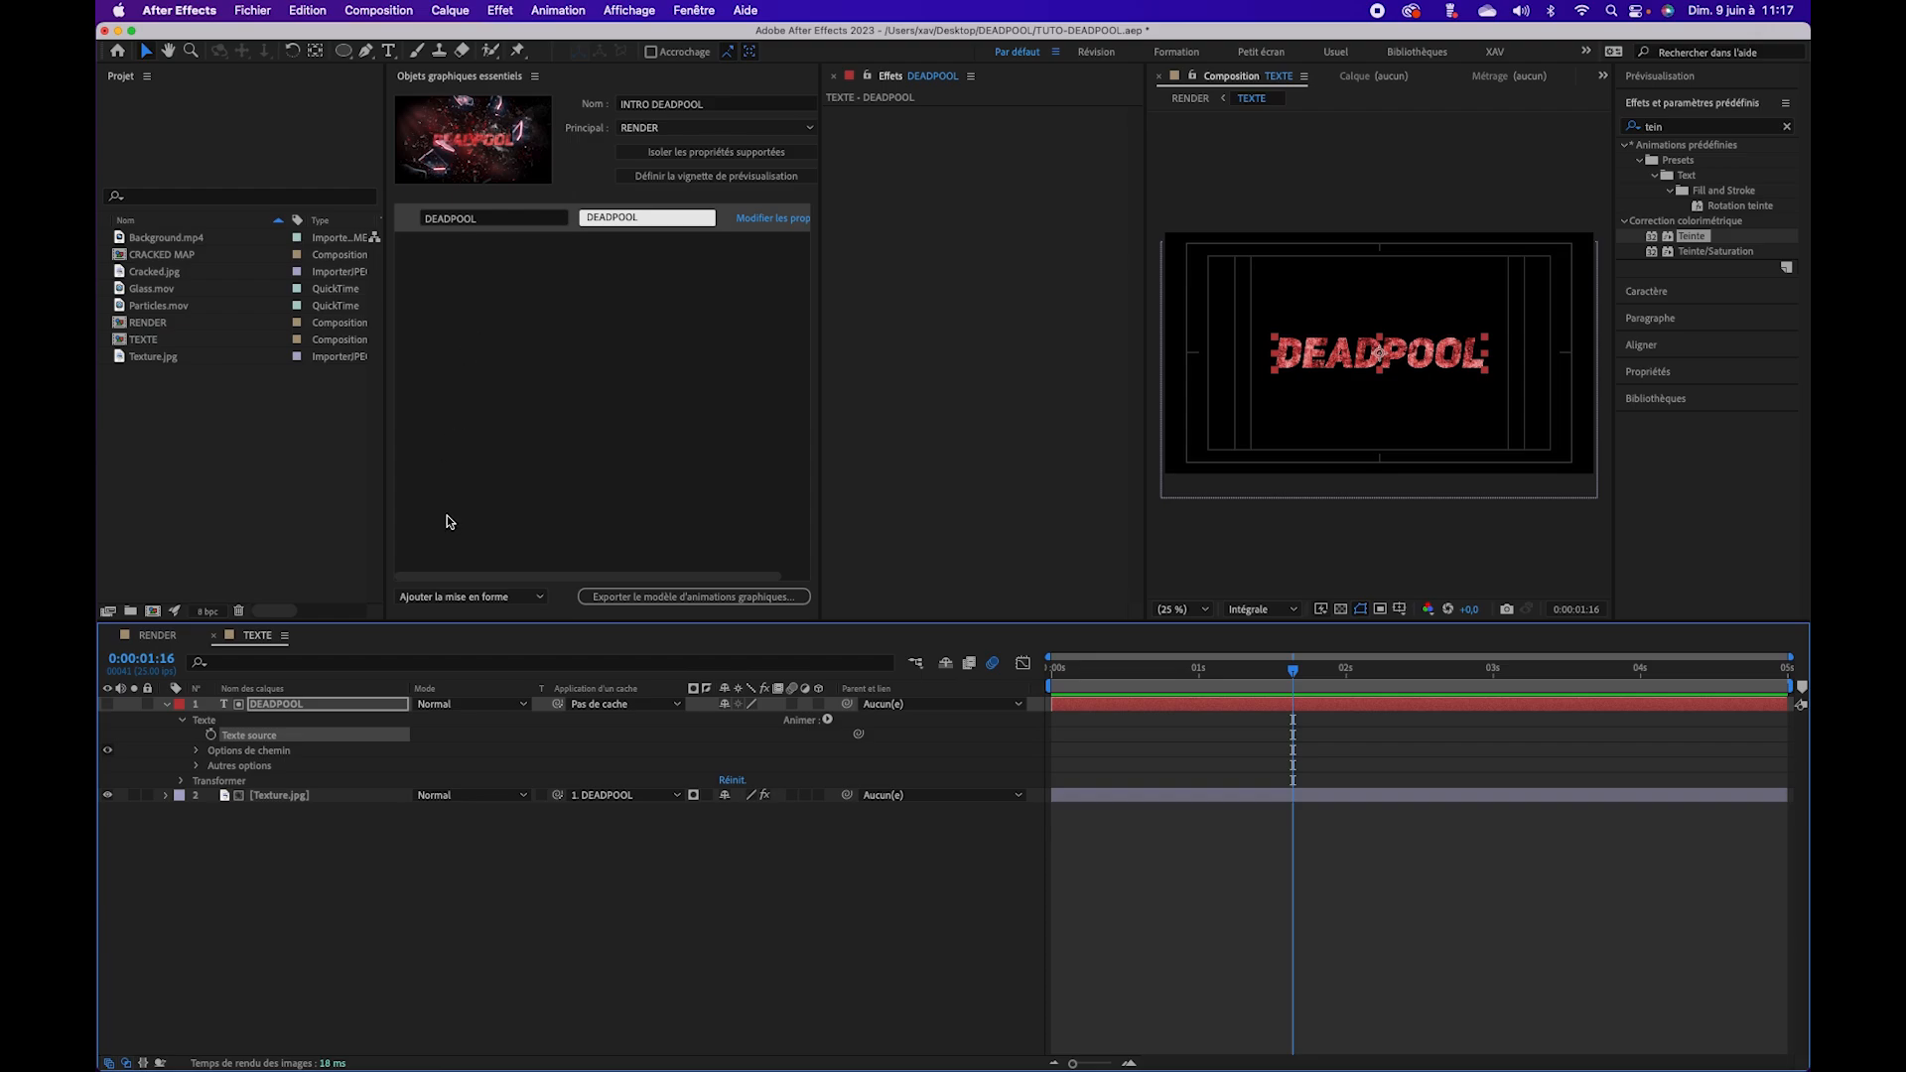
# Step: In the RENDER composition at 0:00:00:18, try to add the whole Teinte effect of the top Particles.mov layer to the template
pyautogui.click(162, 638)
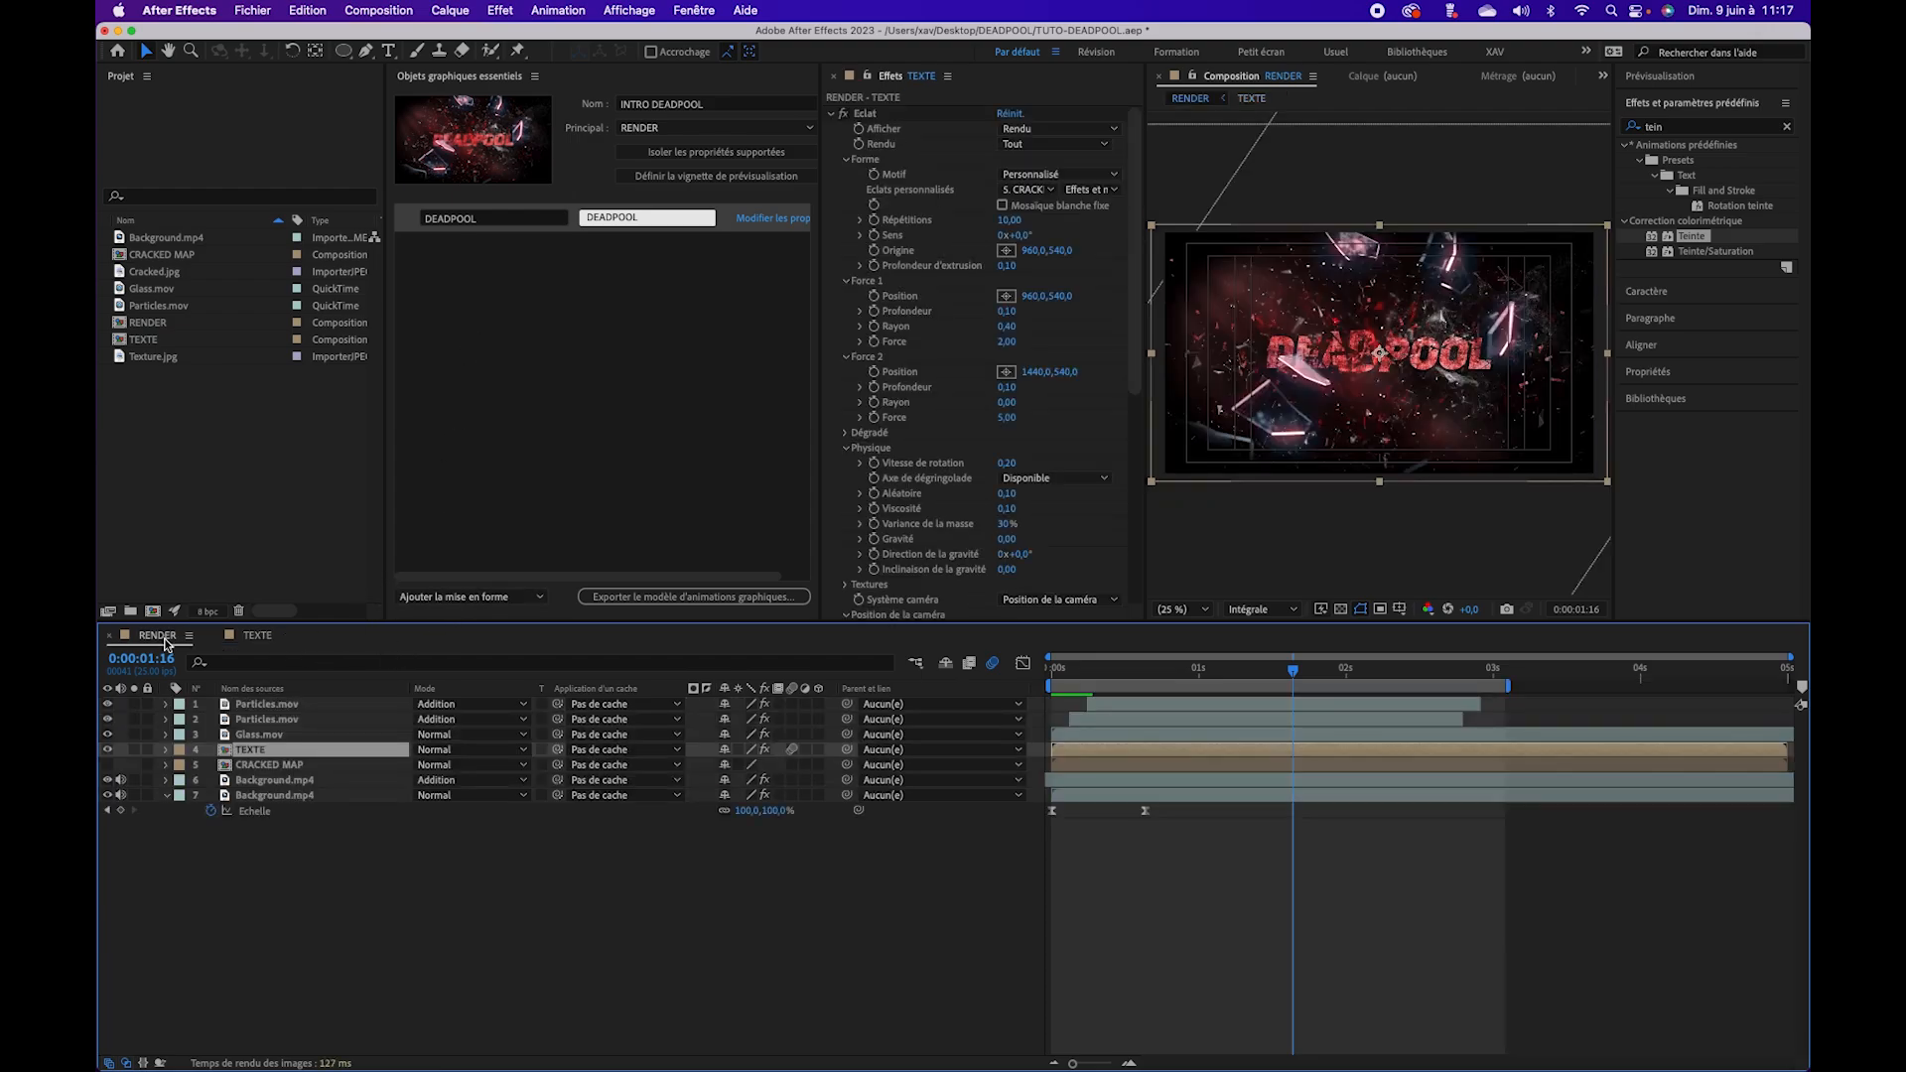
pyautogui.click(266, 705)
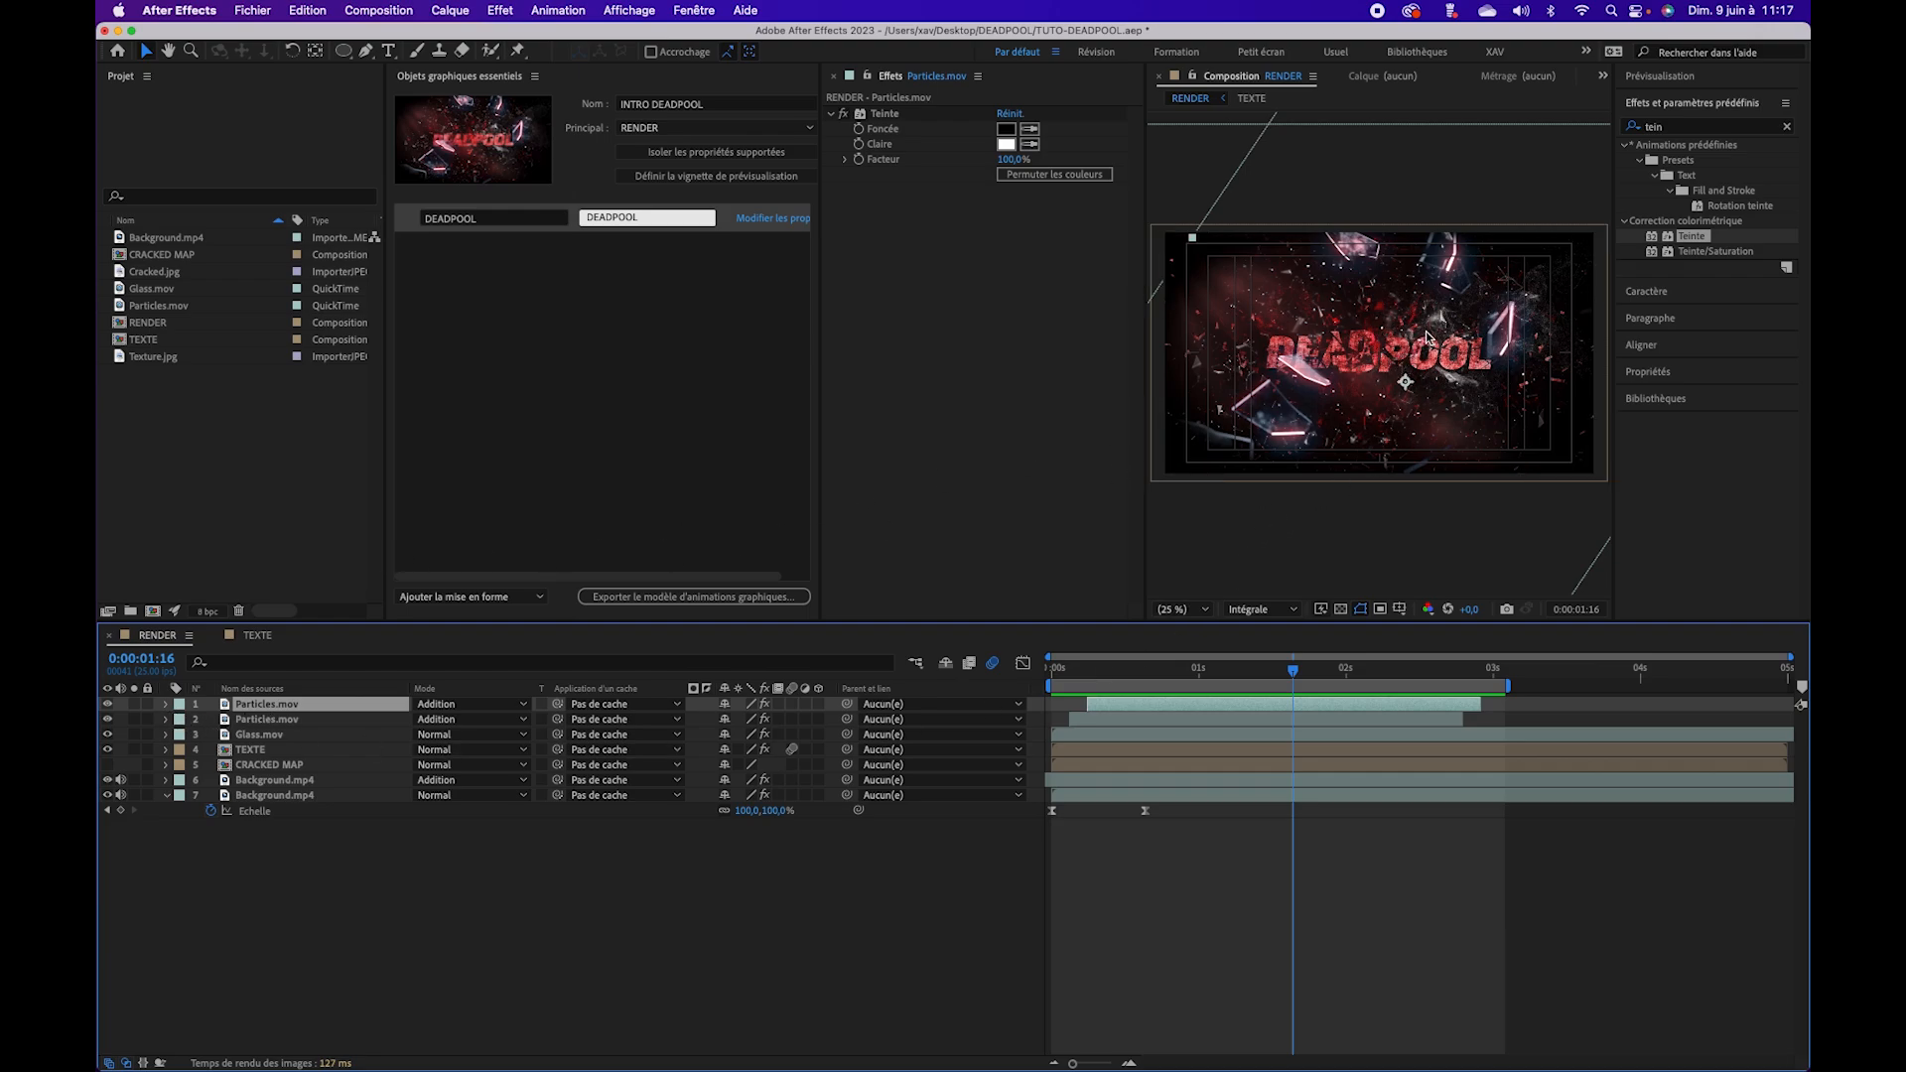
pyautogui.moveTo(1288, 675); pyautogui.dragTo(1157, 669)
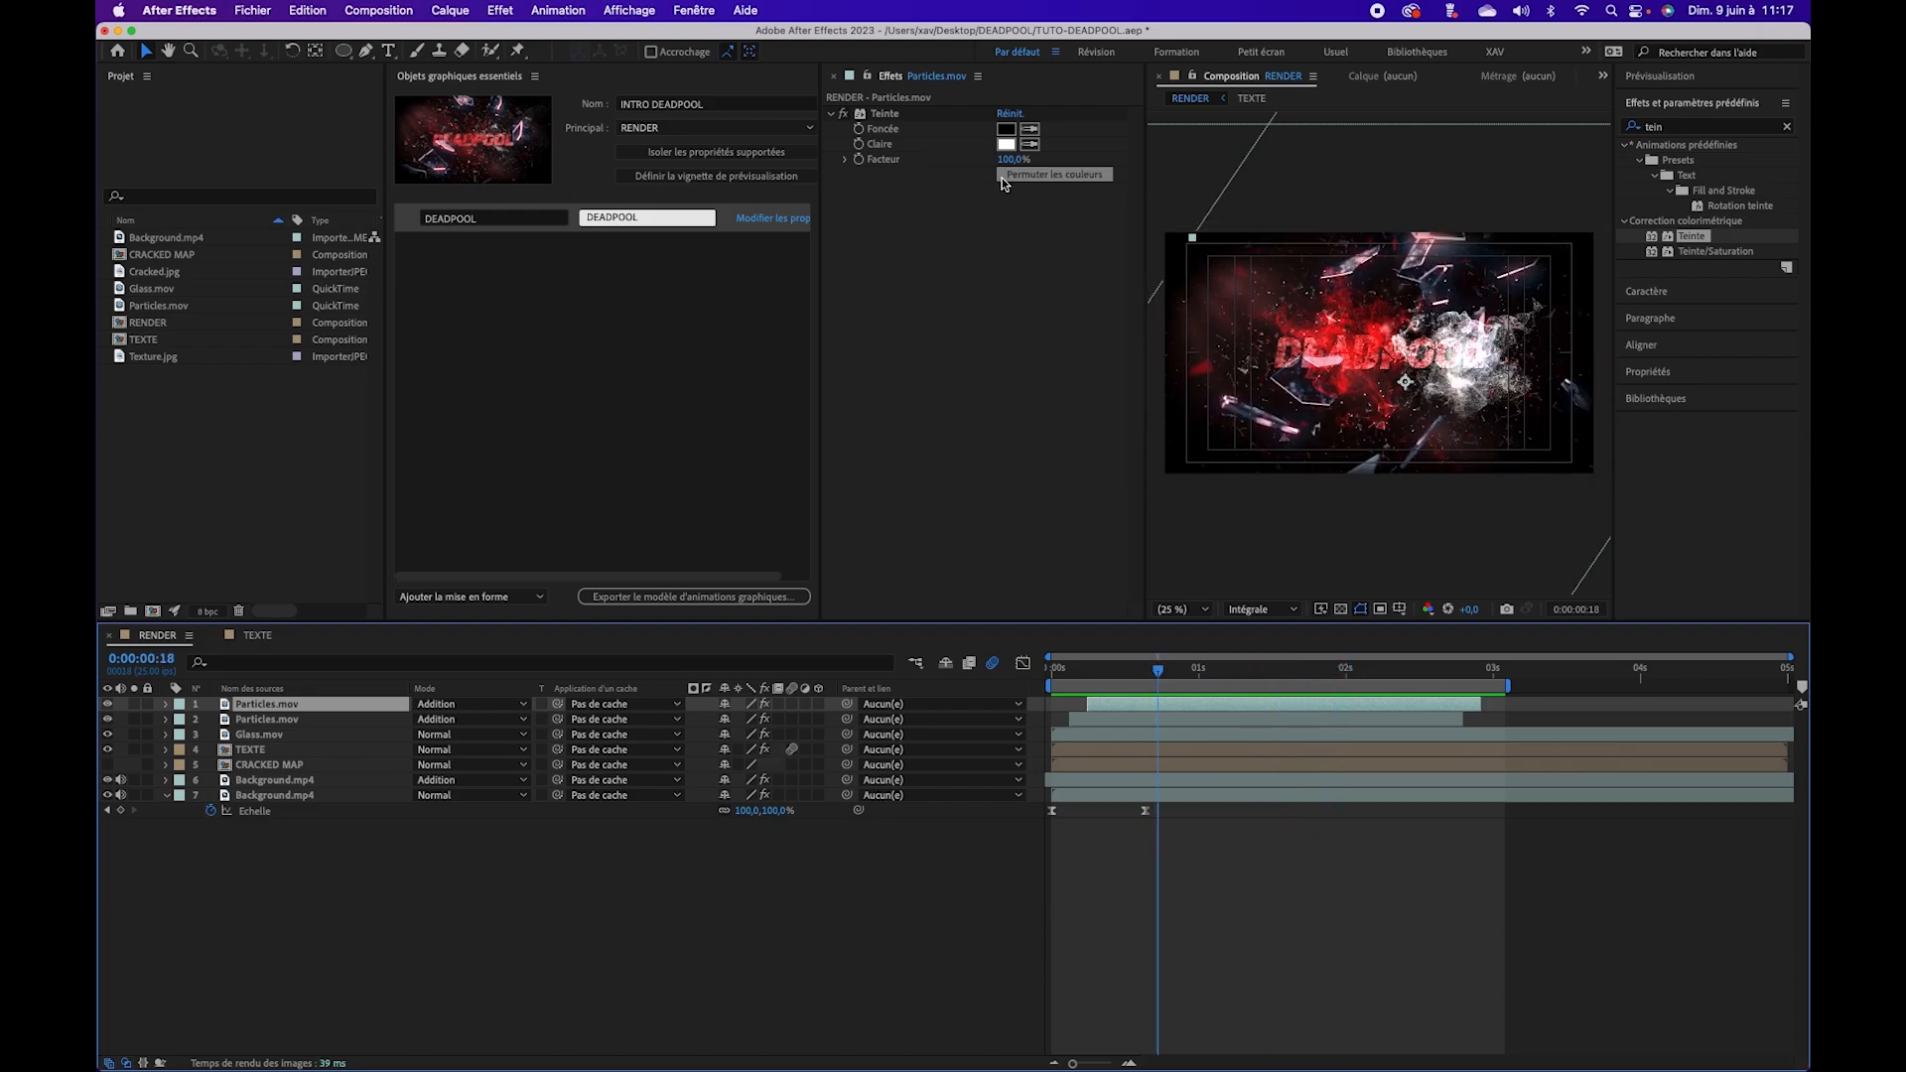
pyautogui.click(890, 140)
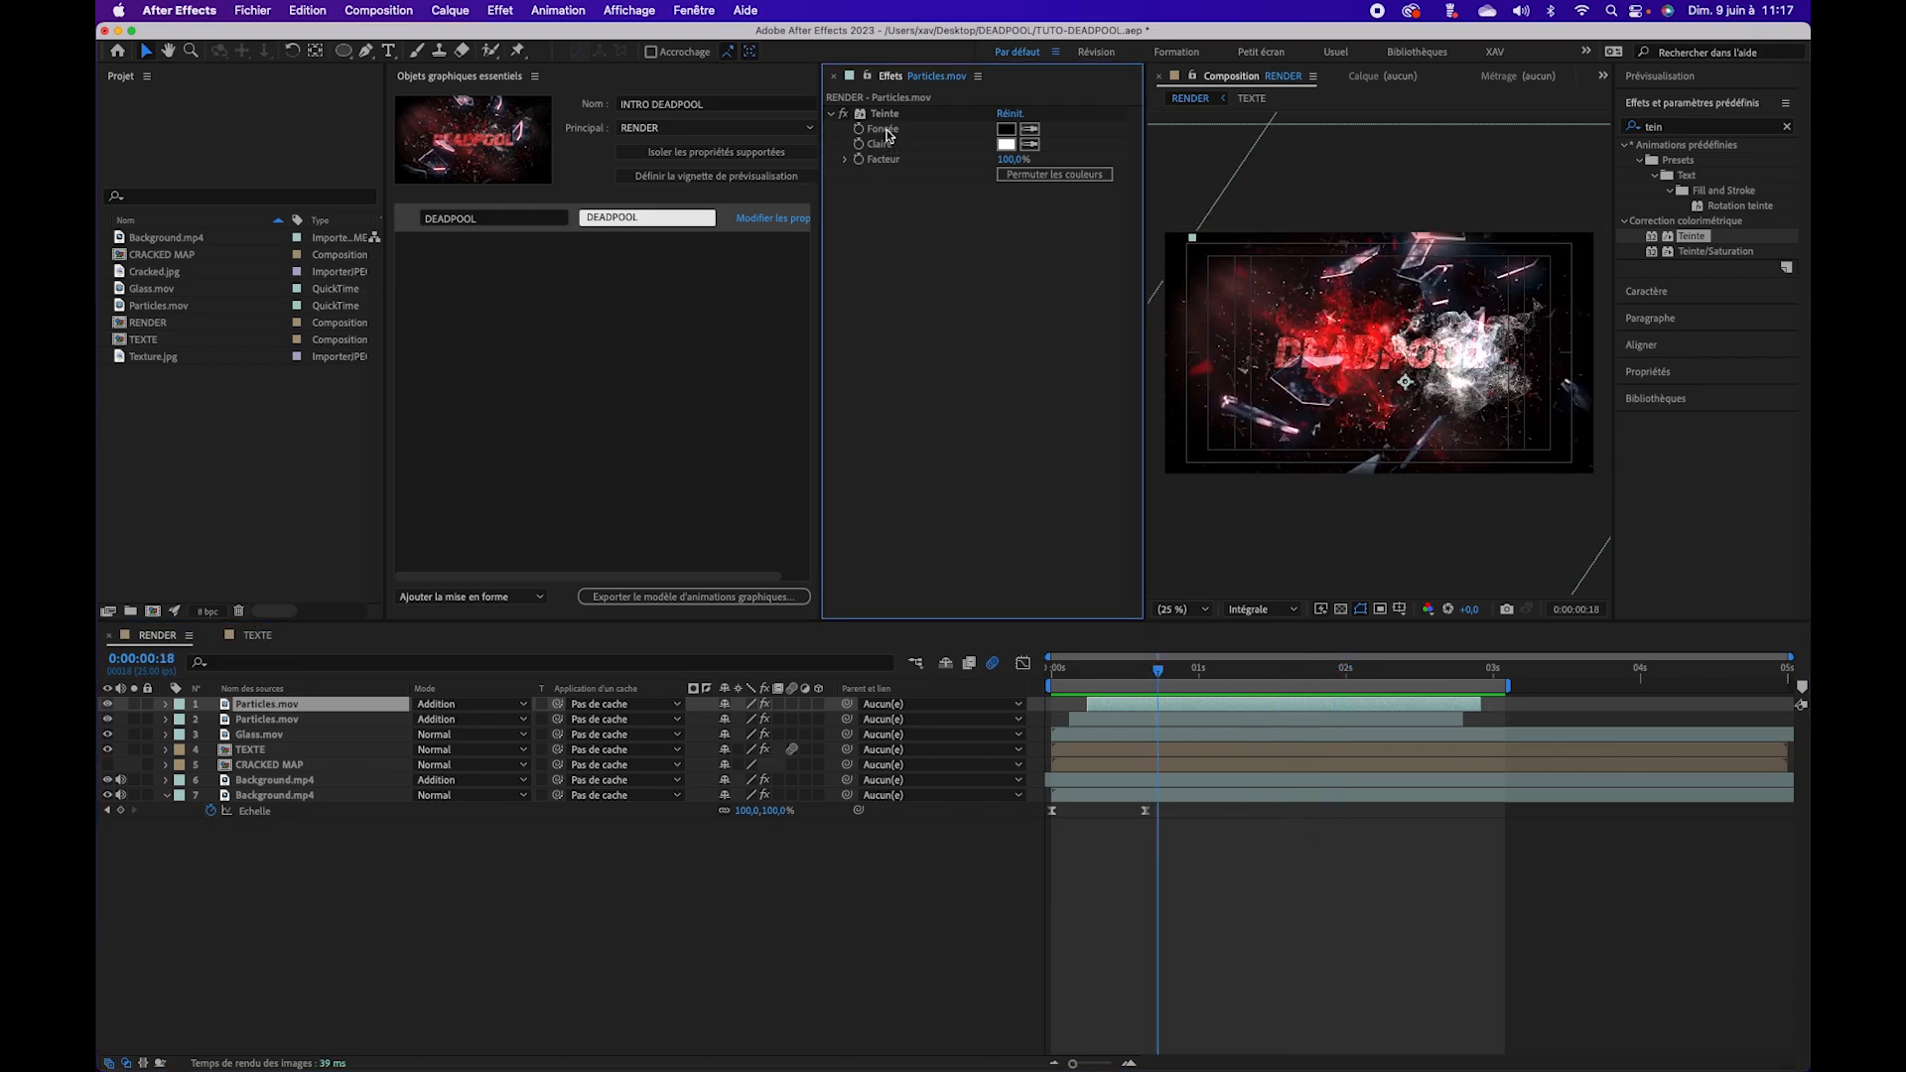
pyautogui.moveTo(885, 115); pyautogui.dragTo(544, 270)
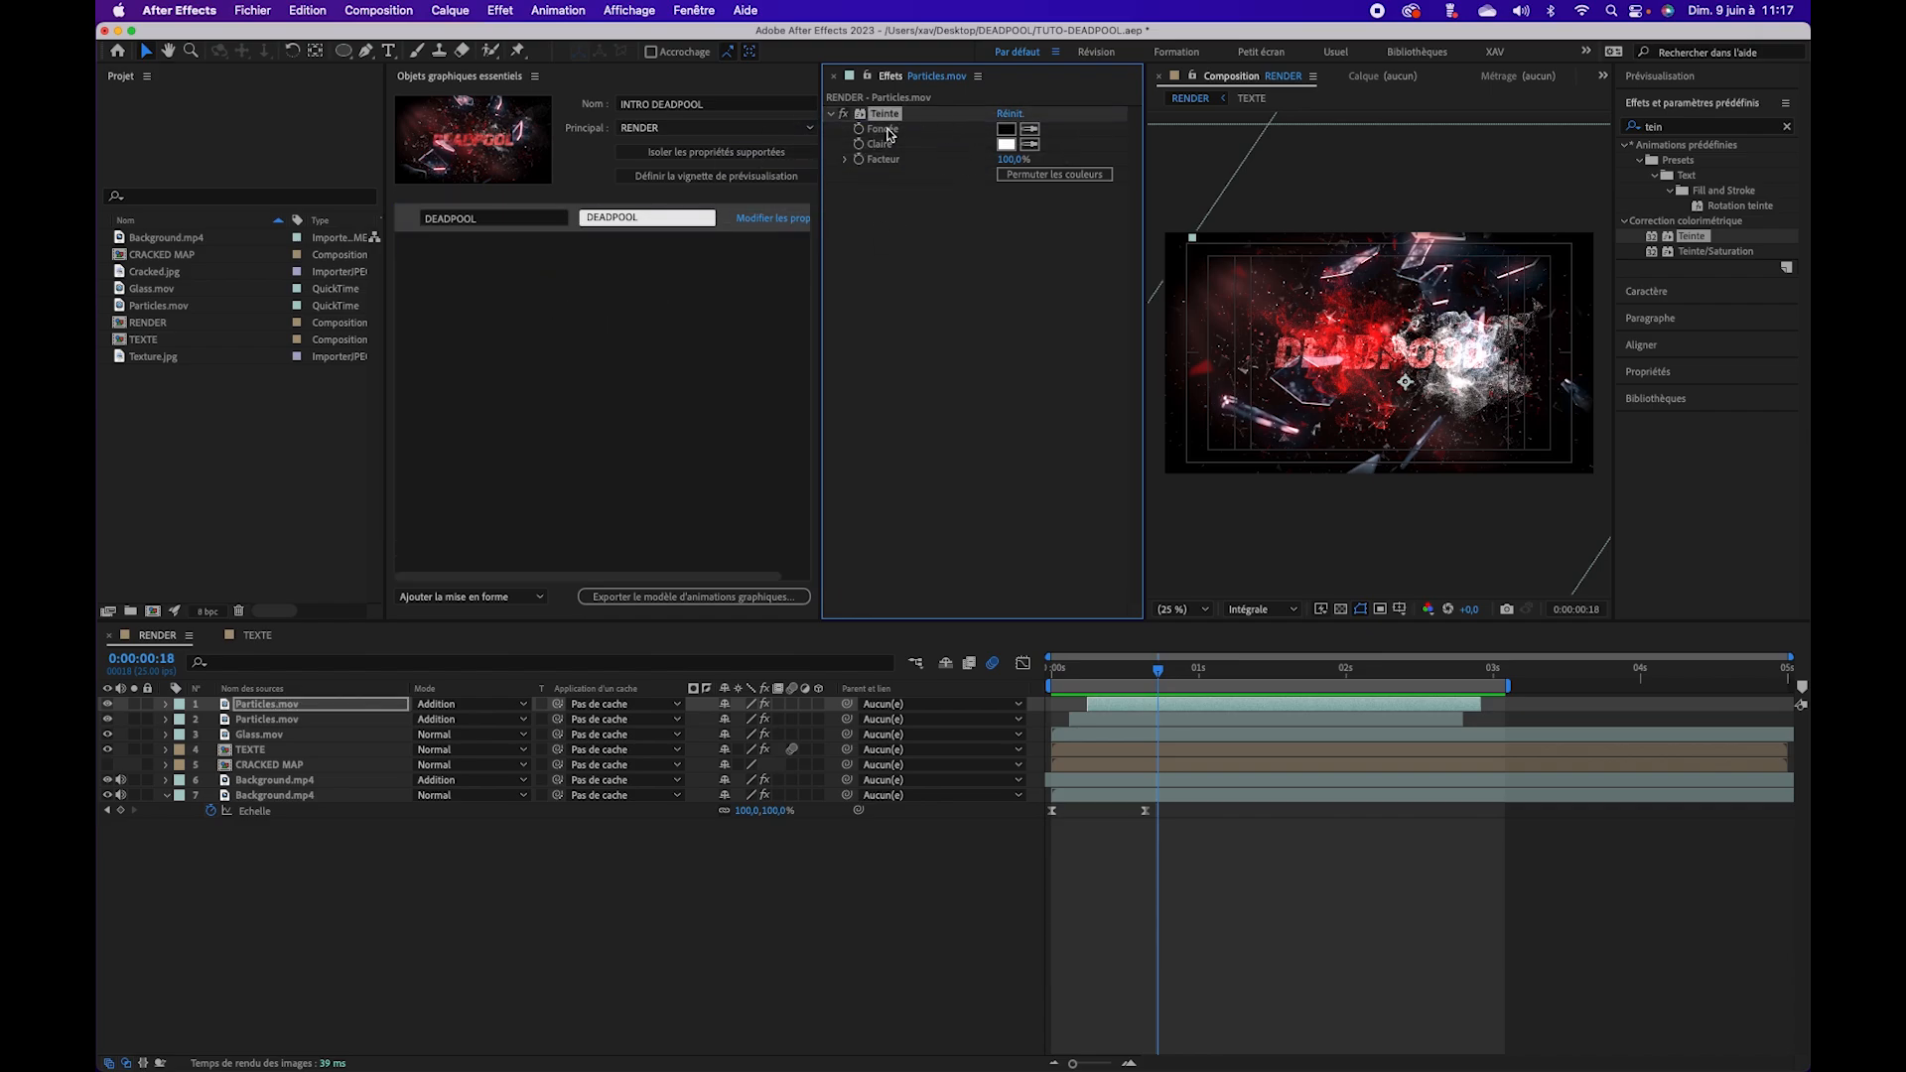
pyautogui.click(168, 711)
pyautogui.click(167, 705)
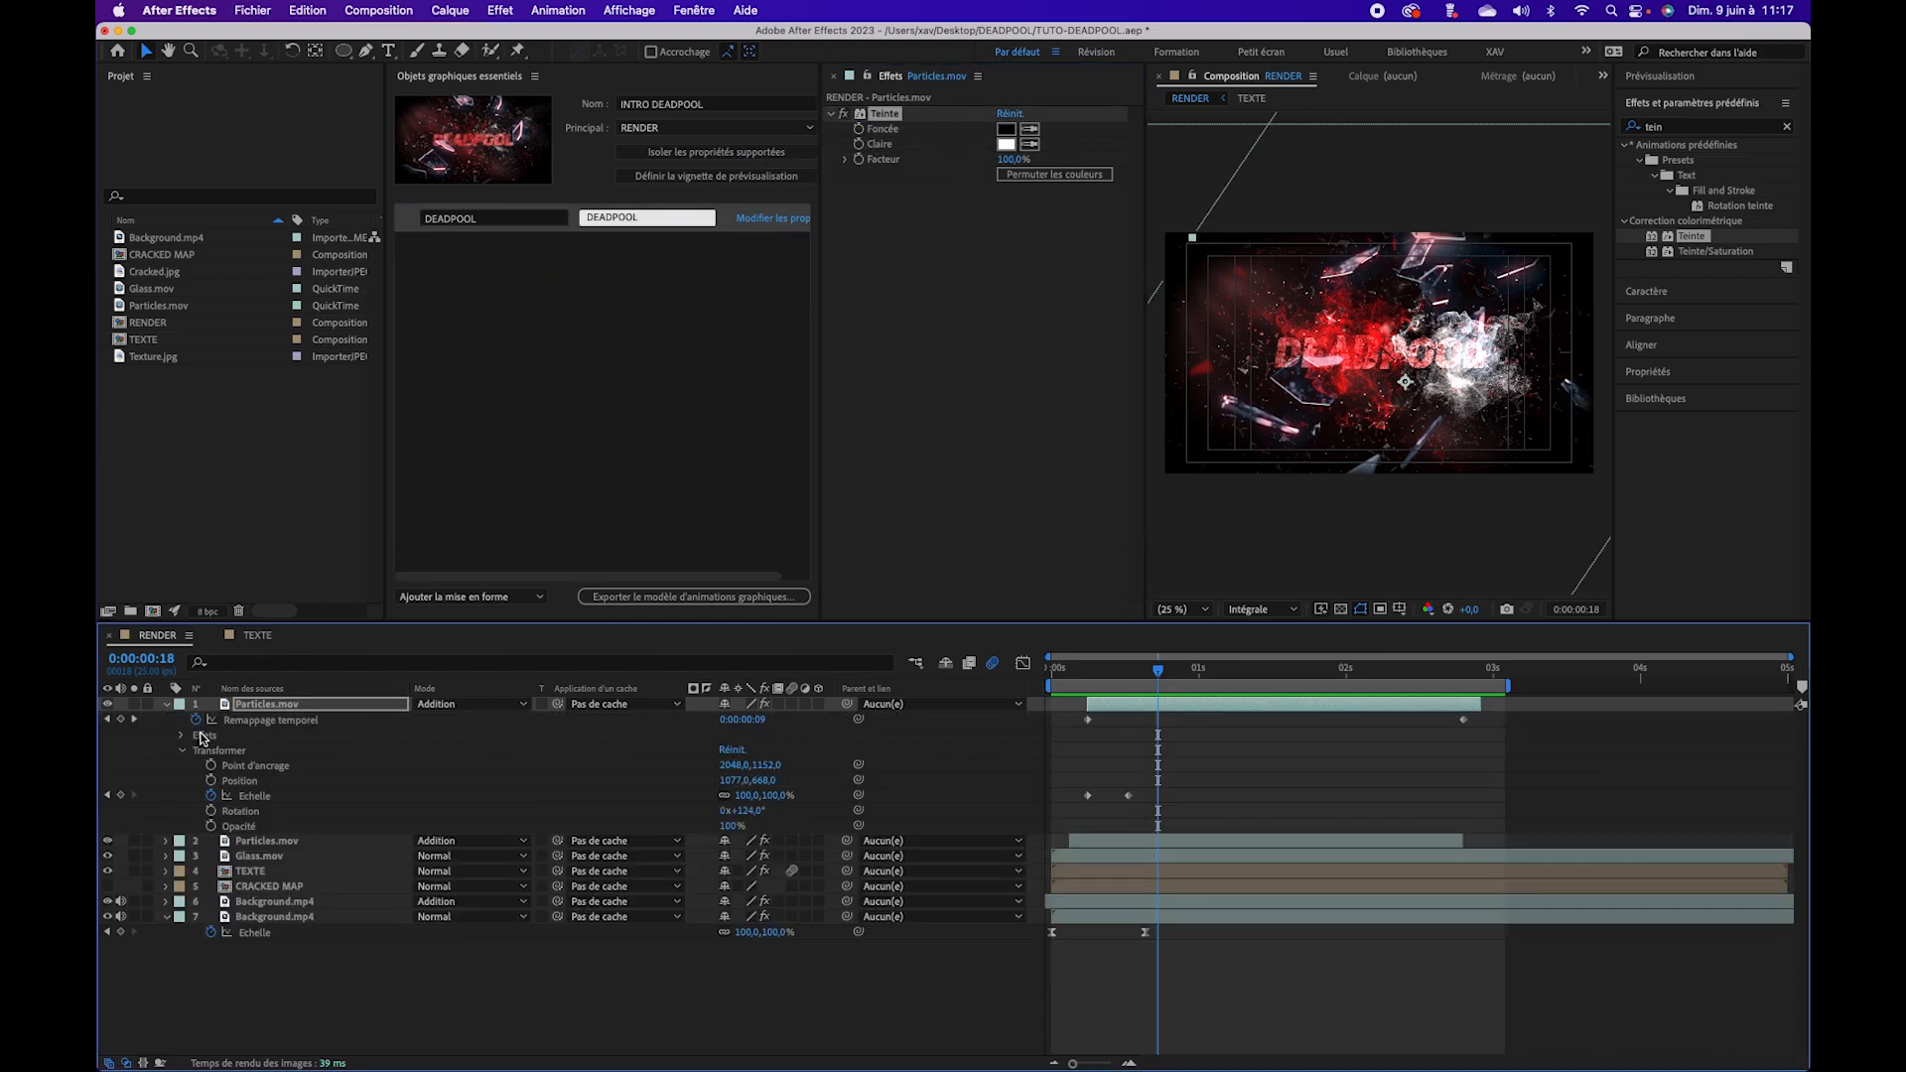
pyautogui.click(182, 736)
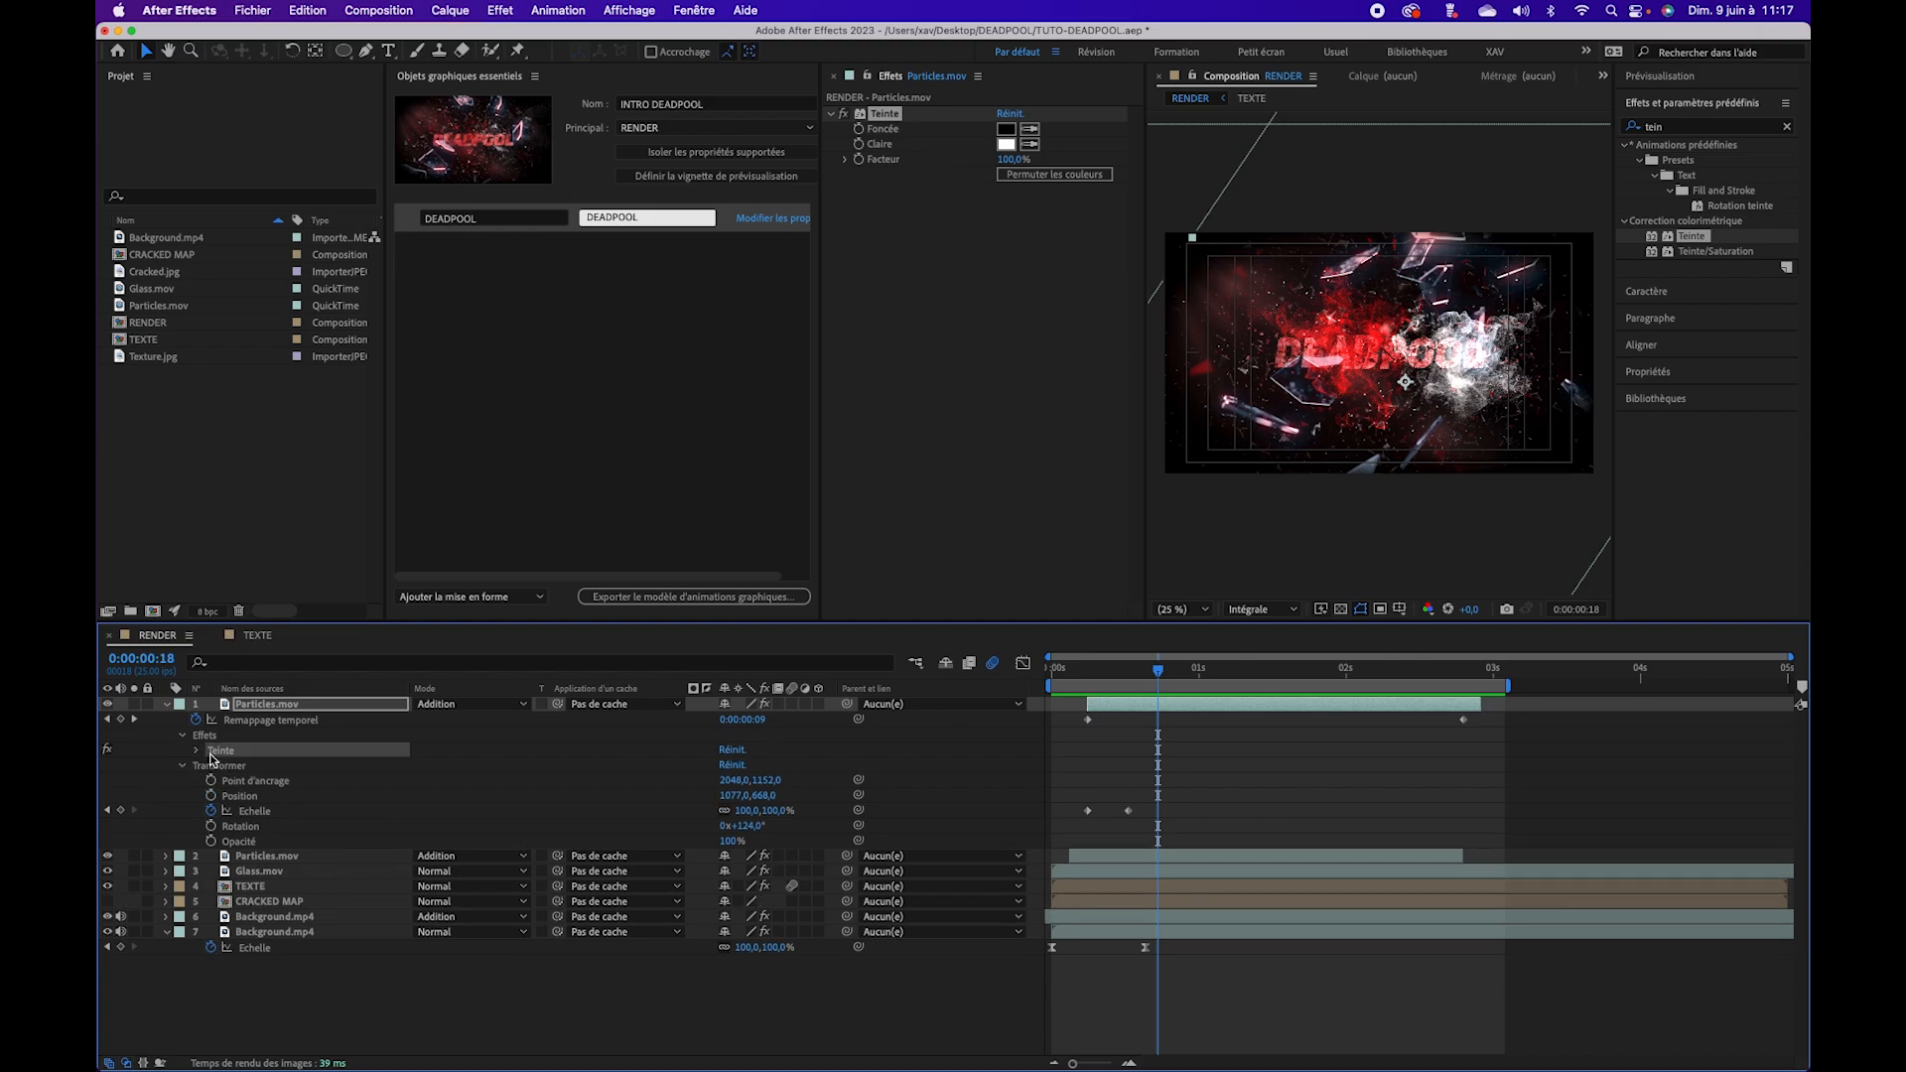
pyautogui.moveTo(232, 746); pyautogui.dragTo(491, 425)
pyautogui.click(197, 752)
pyautogui.moveTo(250, 766); pyautogui.dragTo(524, 384)
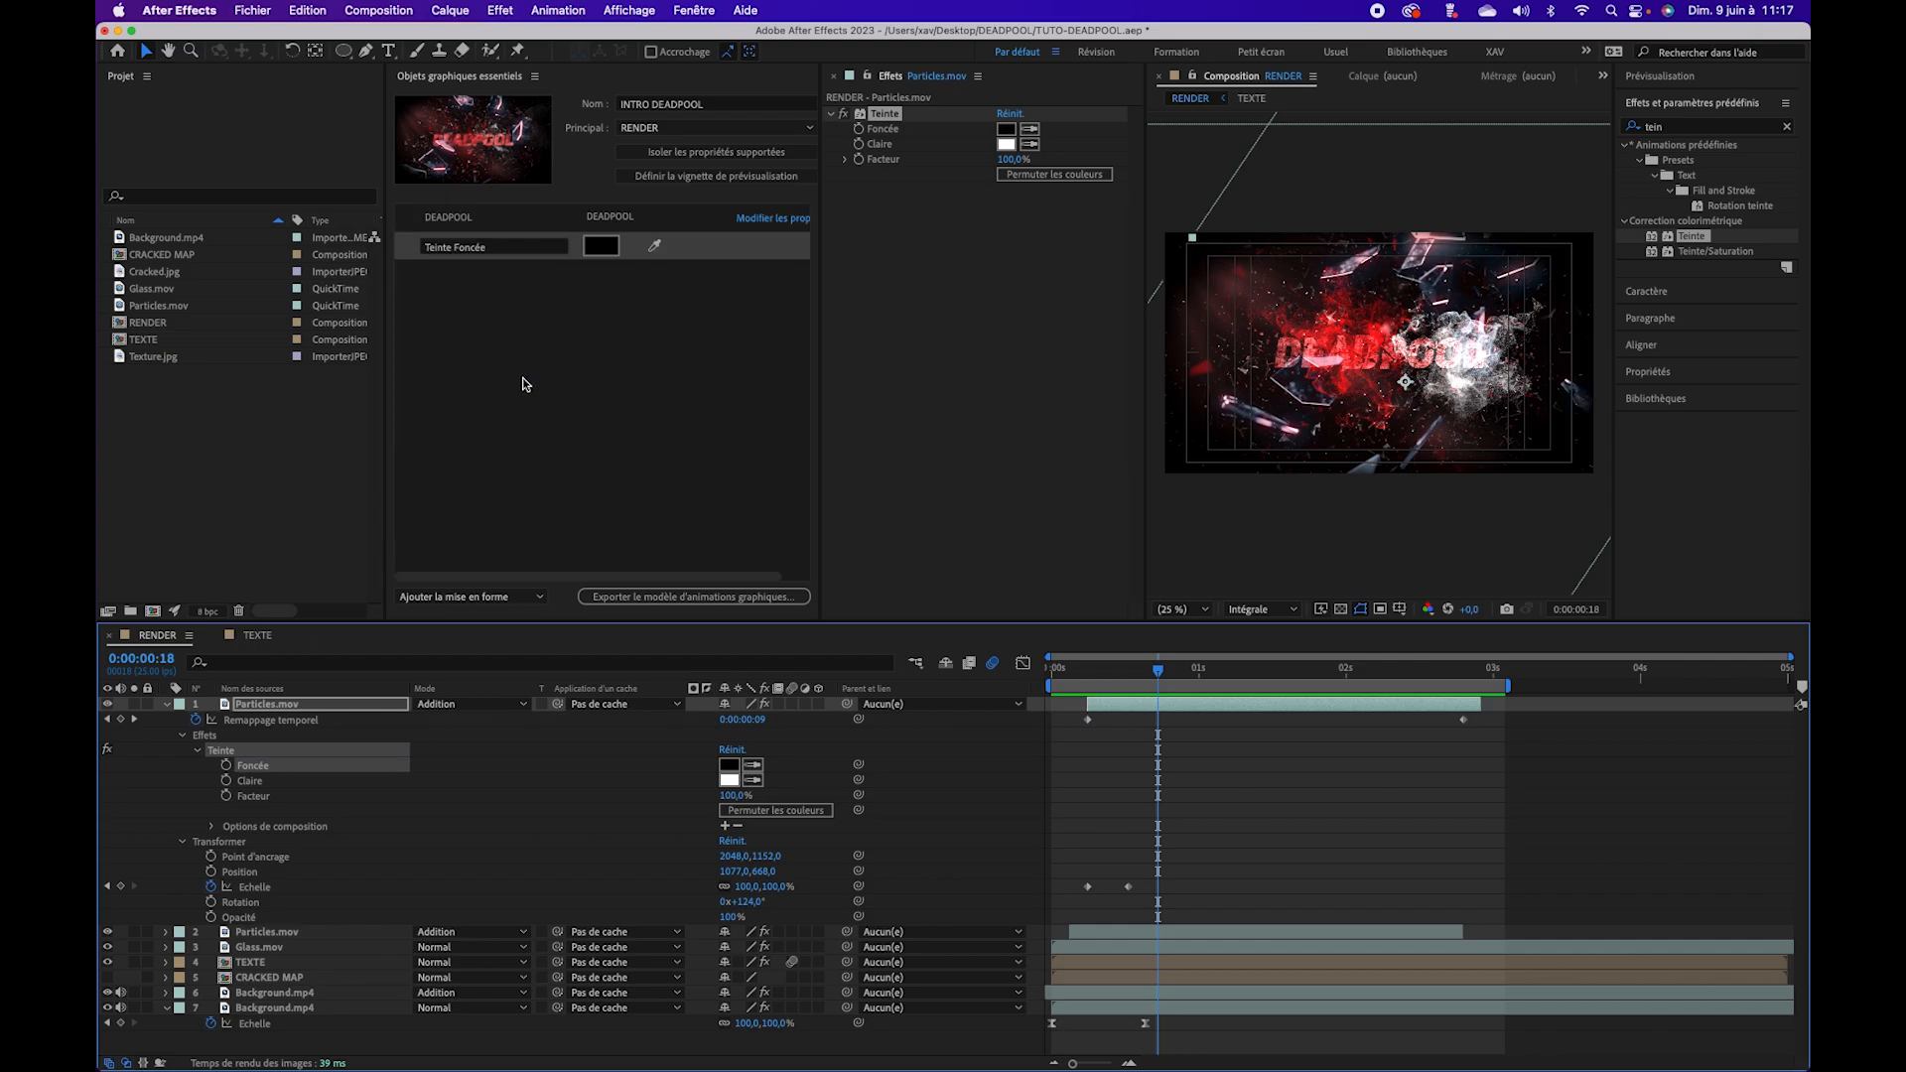
pyautogui.press('super+z')
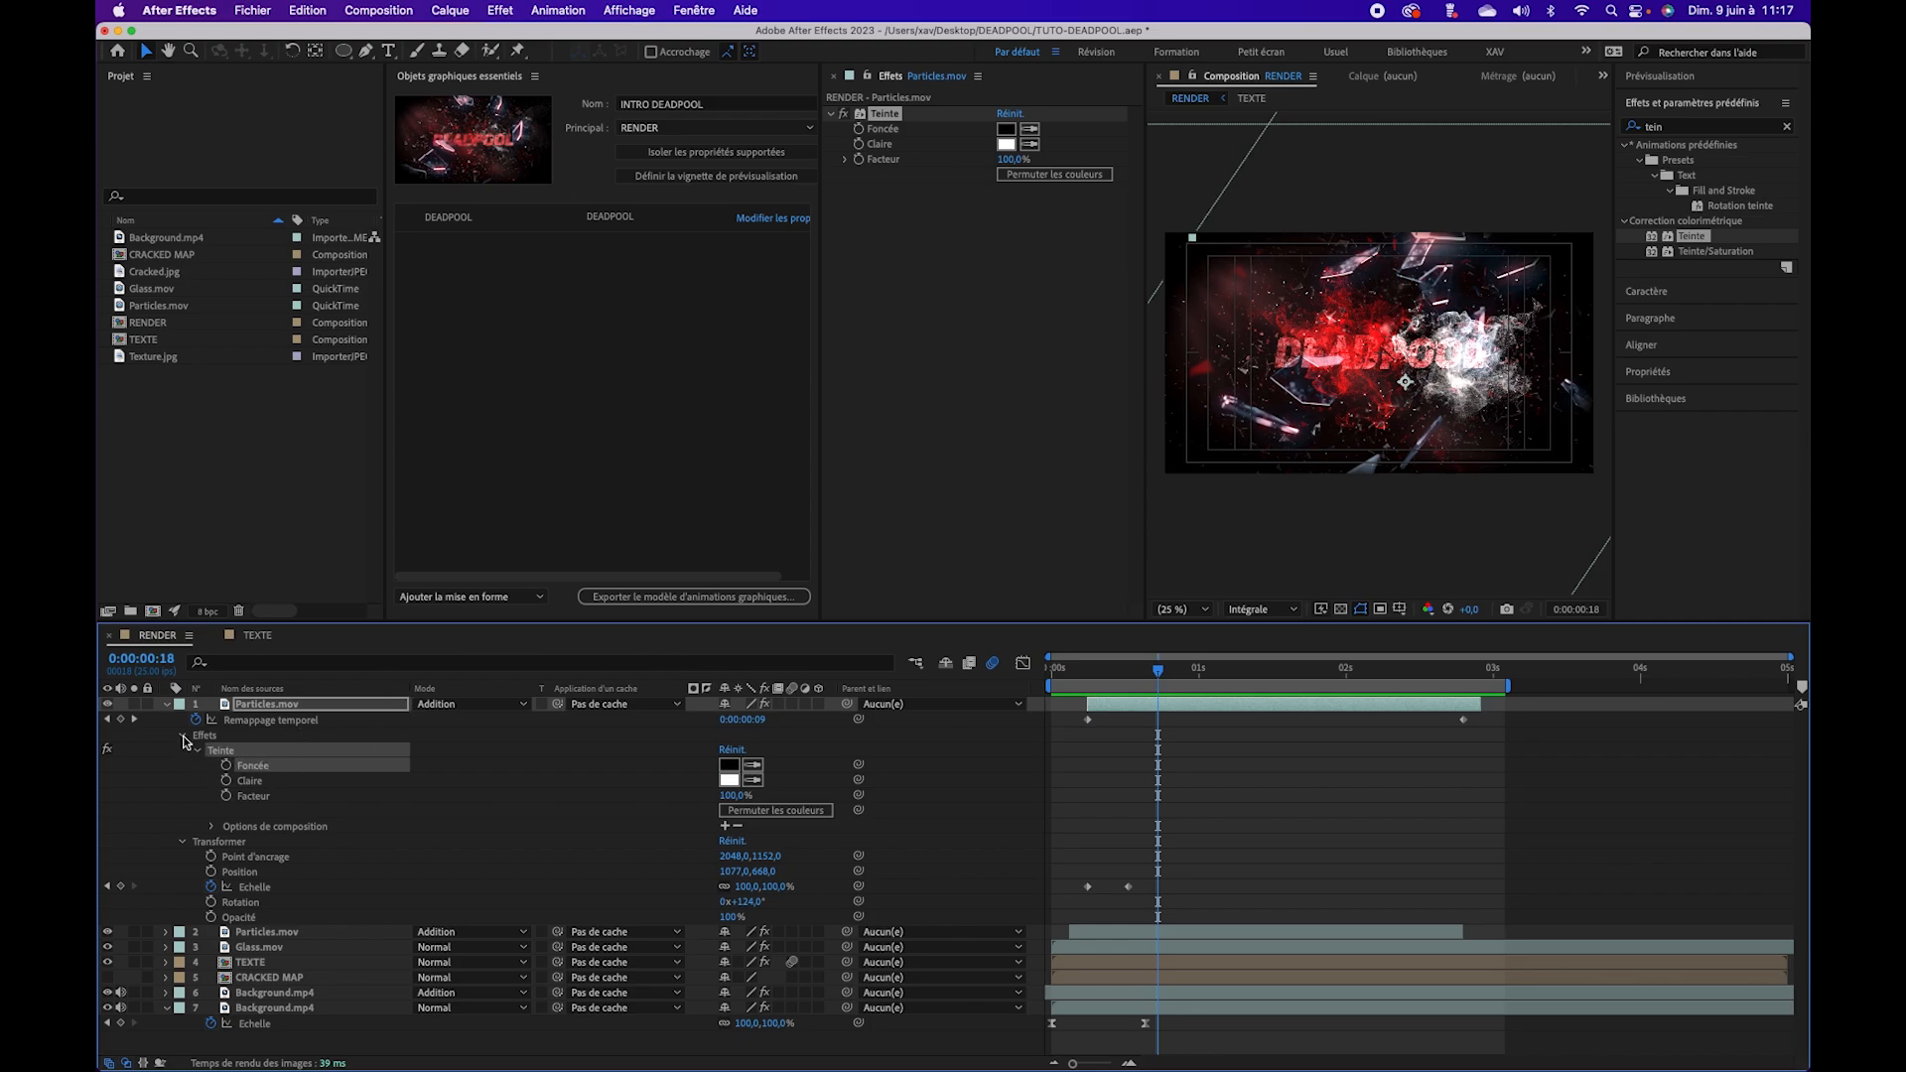
pyautogui.click(167, 704)
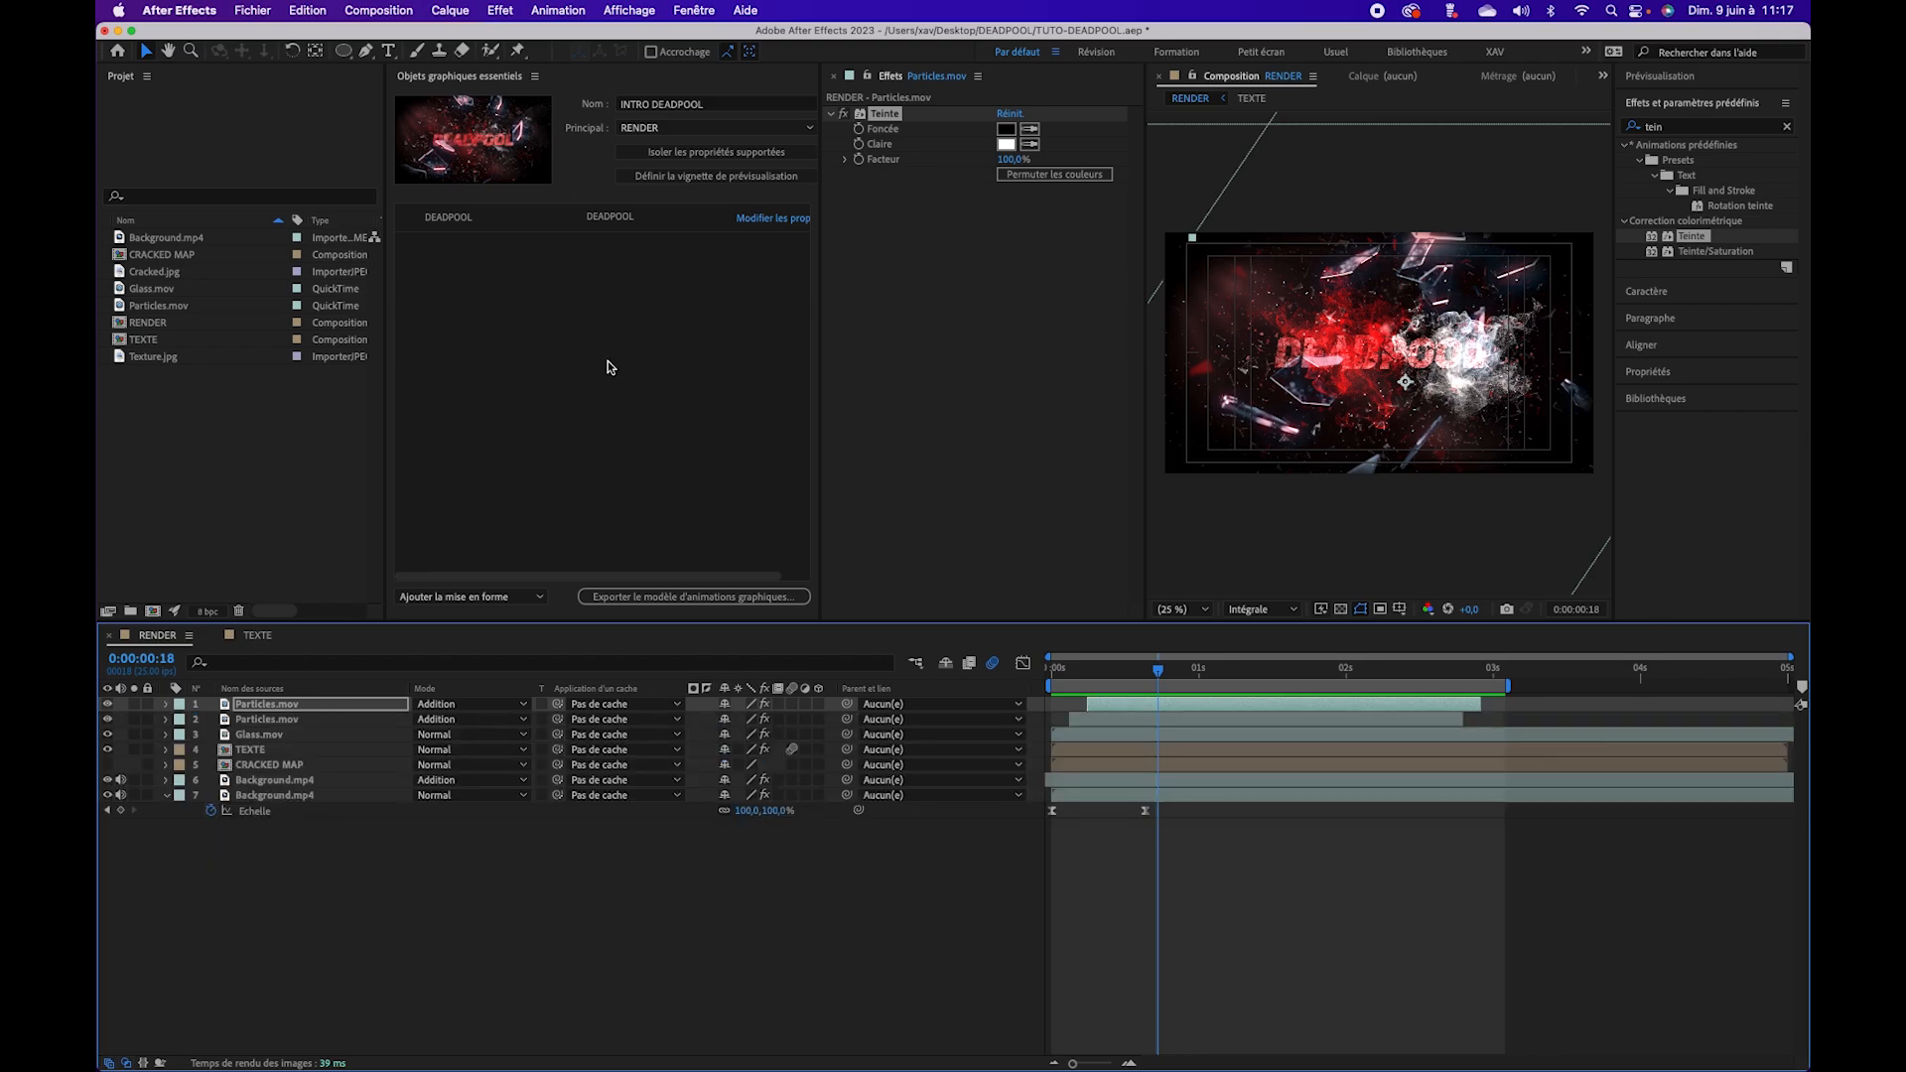
# Step: Add the Foncée and Claire colours of the top Particles.mov layer's Teinte effect to the template's editable properties
pyautogui.click(165, 705)
pyautogui.click(198, 755)
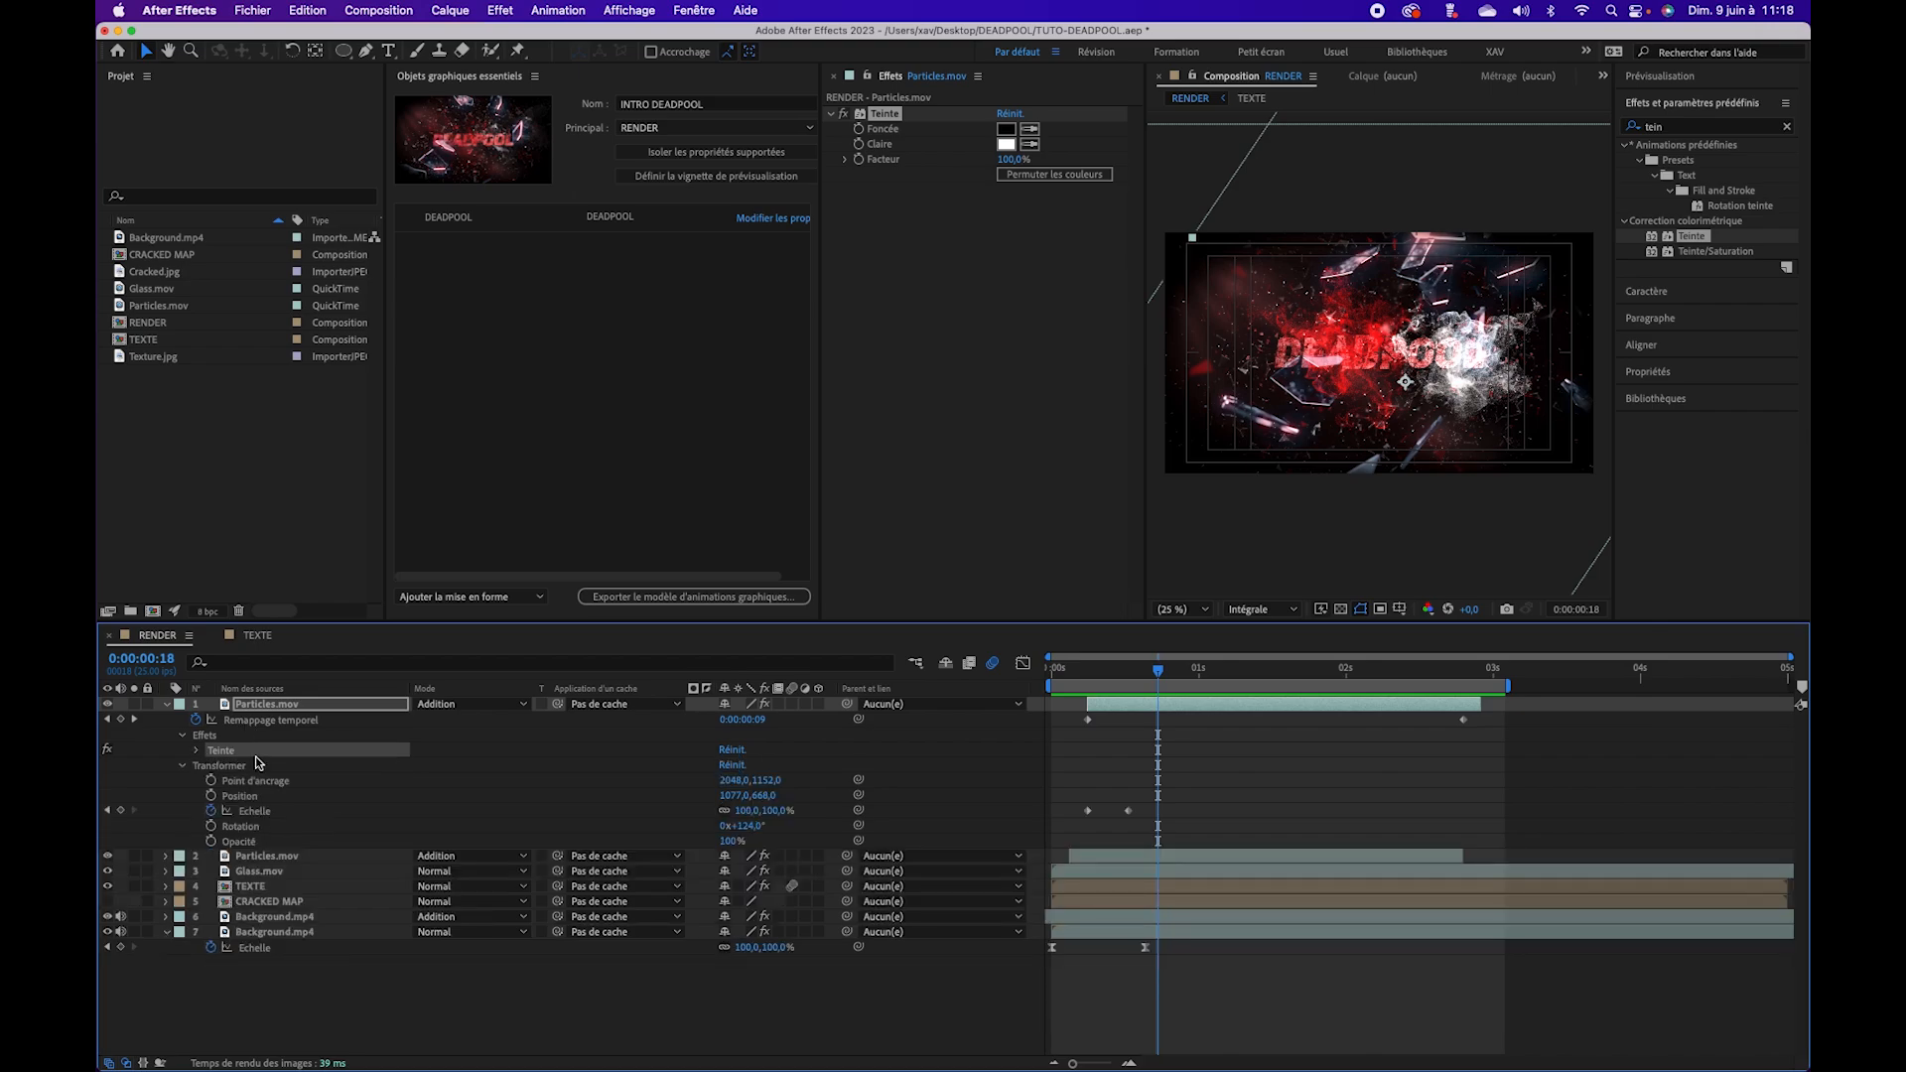
pyautogui.click(199, 754)
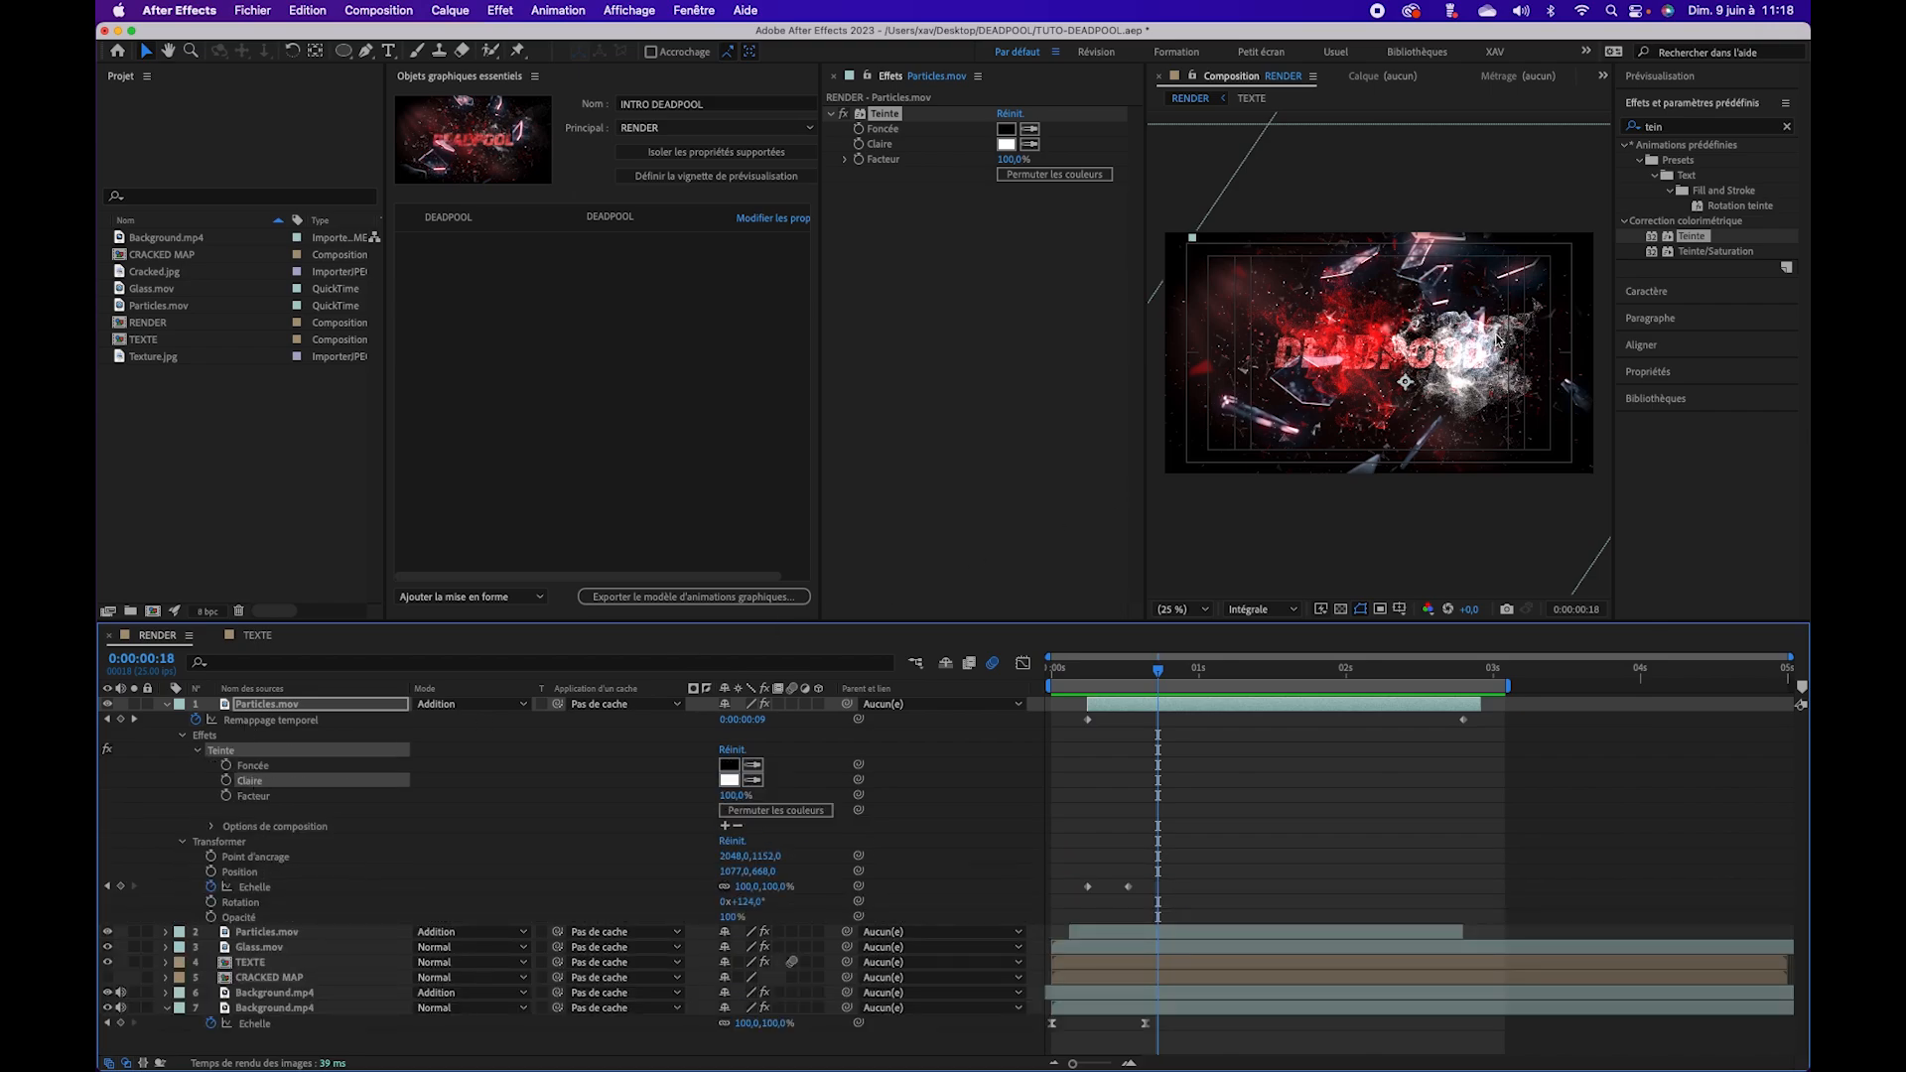
pyautogui.click(245, 769)
pyautogui.moveTo(258, 776); pyautogui.dragTo(471, 355)
pyautogui.moveTo(251, 781); pyautogui.dragTo(474, 385)
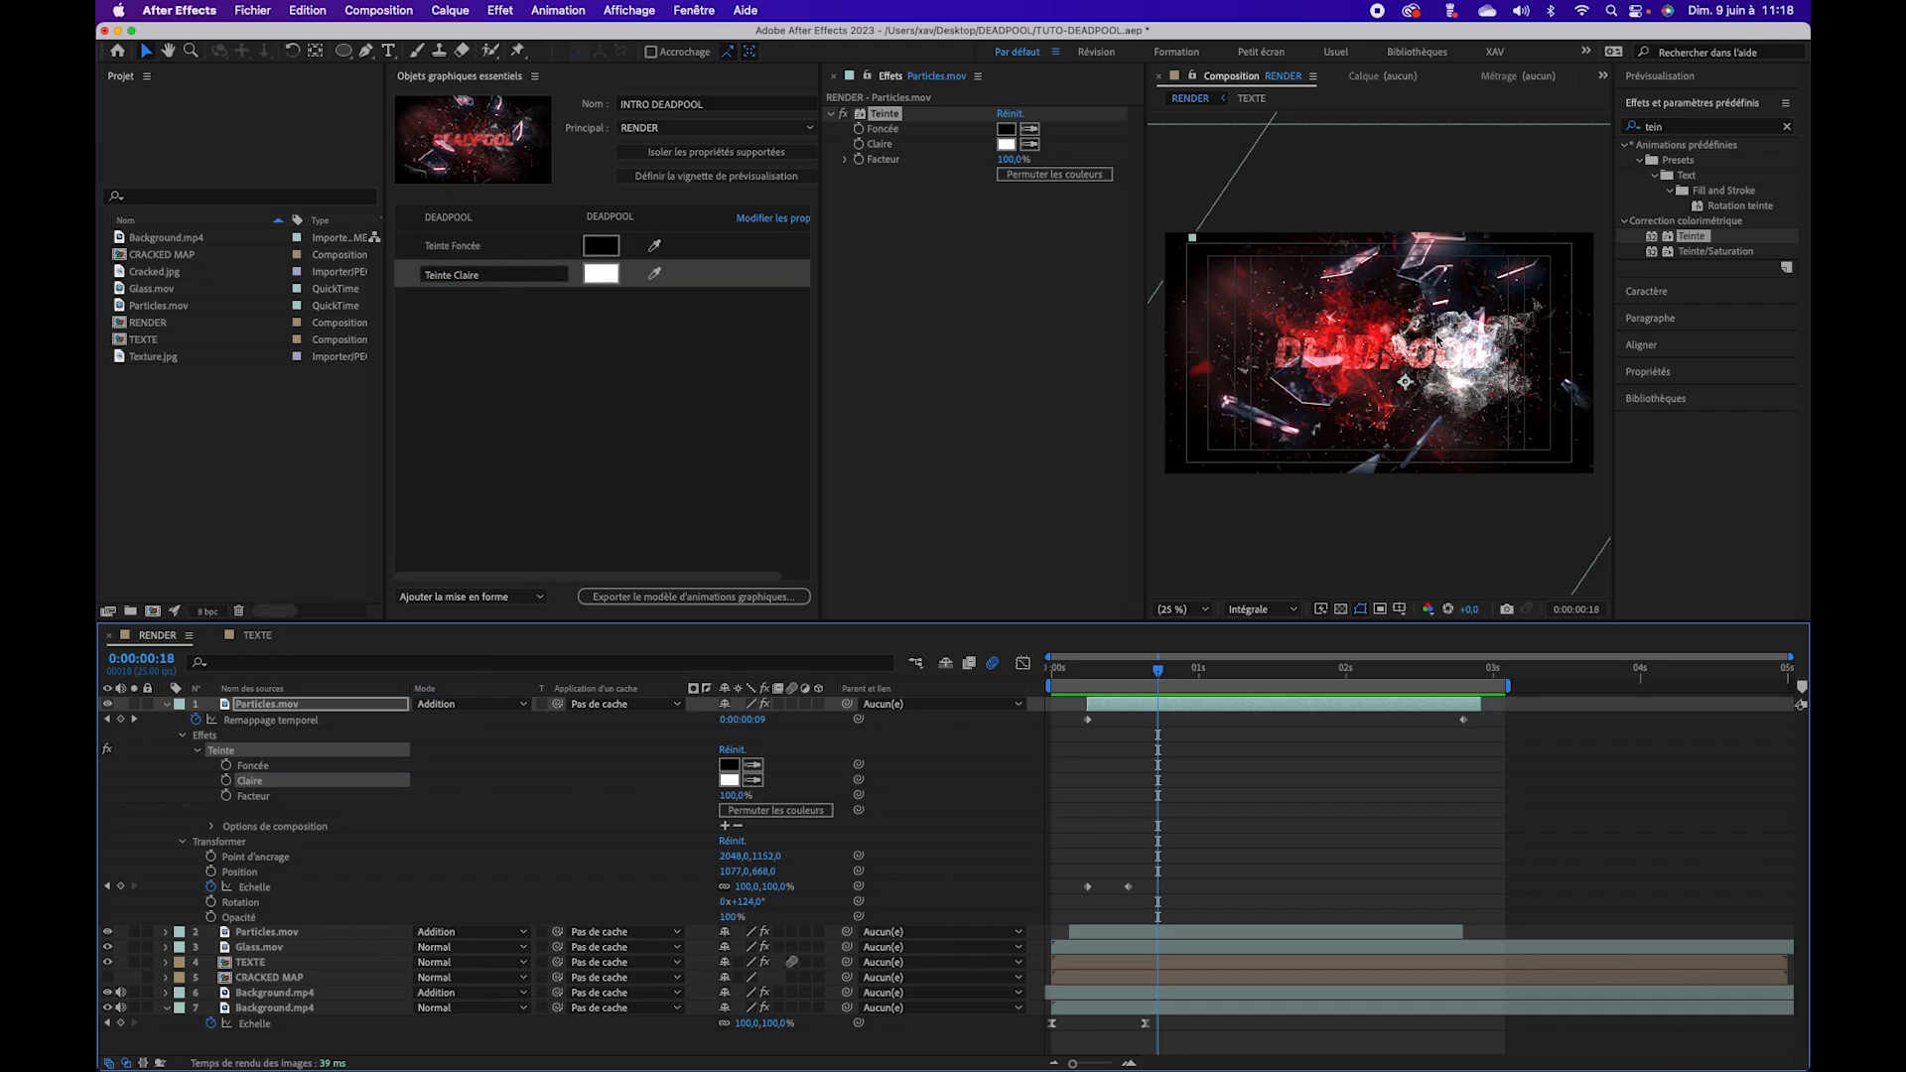
# Step: Add the Foncée and Claire colours of the second Particles.mov layer's Teinte effect to the template's editable properties
pyautogui.click(166, 934)
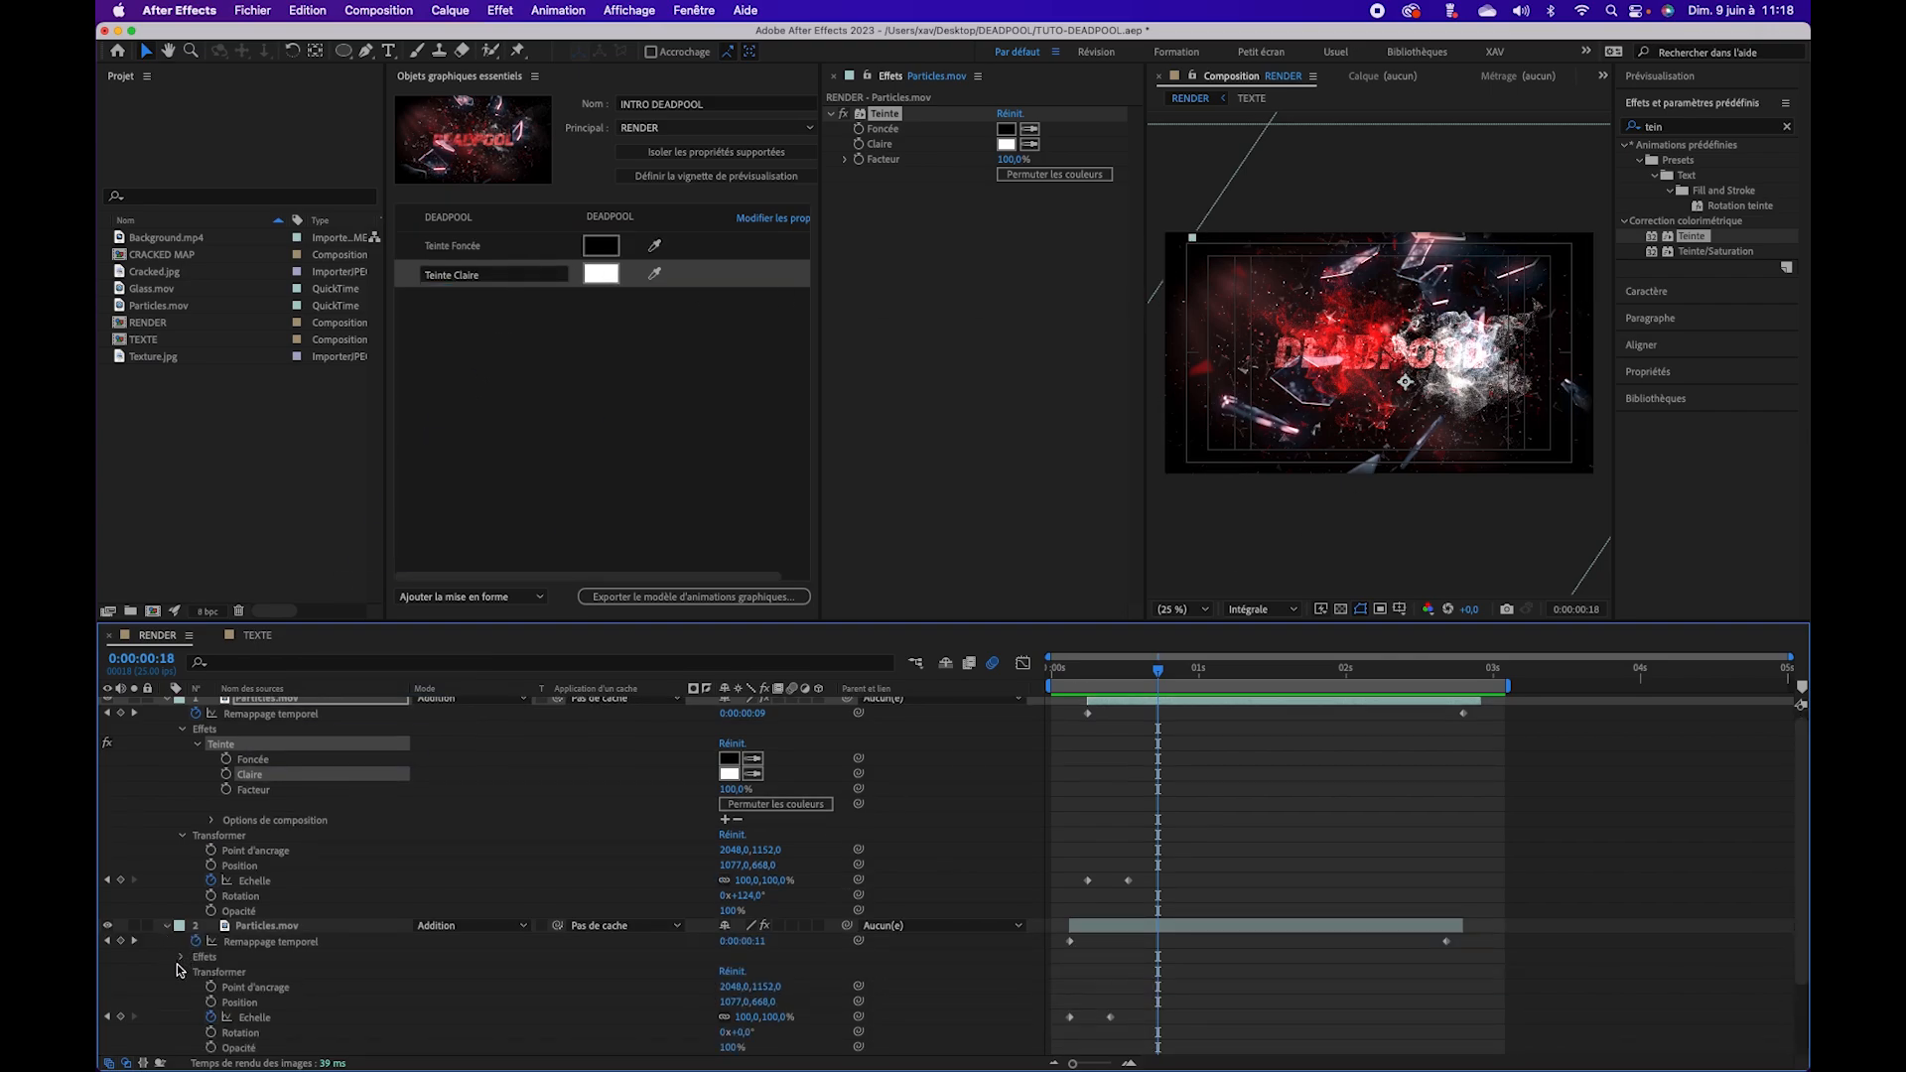
pyautogui.click(182, 957)
pyautogui.click(197, 972)
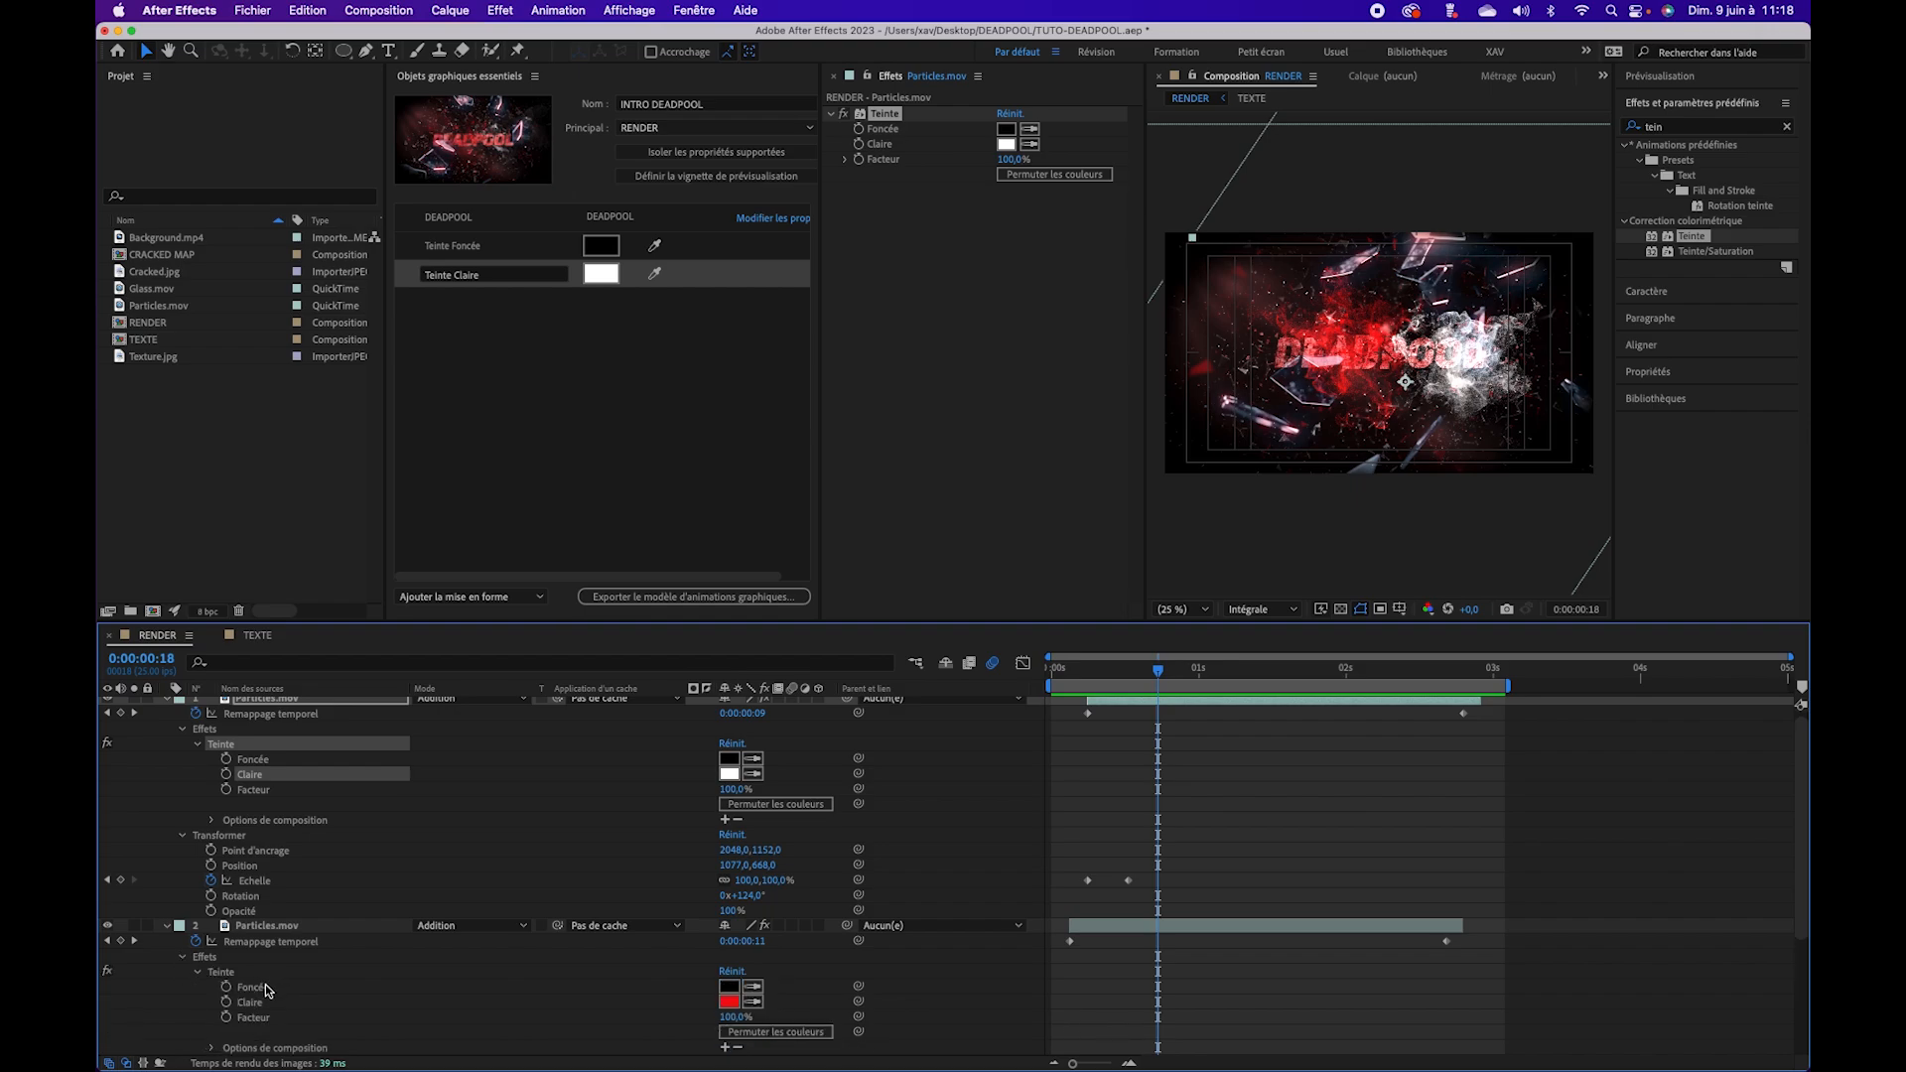
pyautogui.moveTo(256, 990); pyautogui.dragTo(502, 417)
pyautogui.moveTo(254, 1005); pyautogui.dragTo(599, 458)
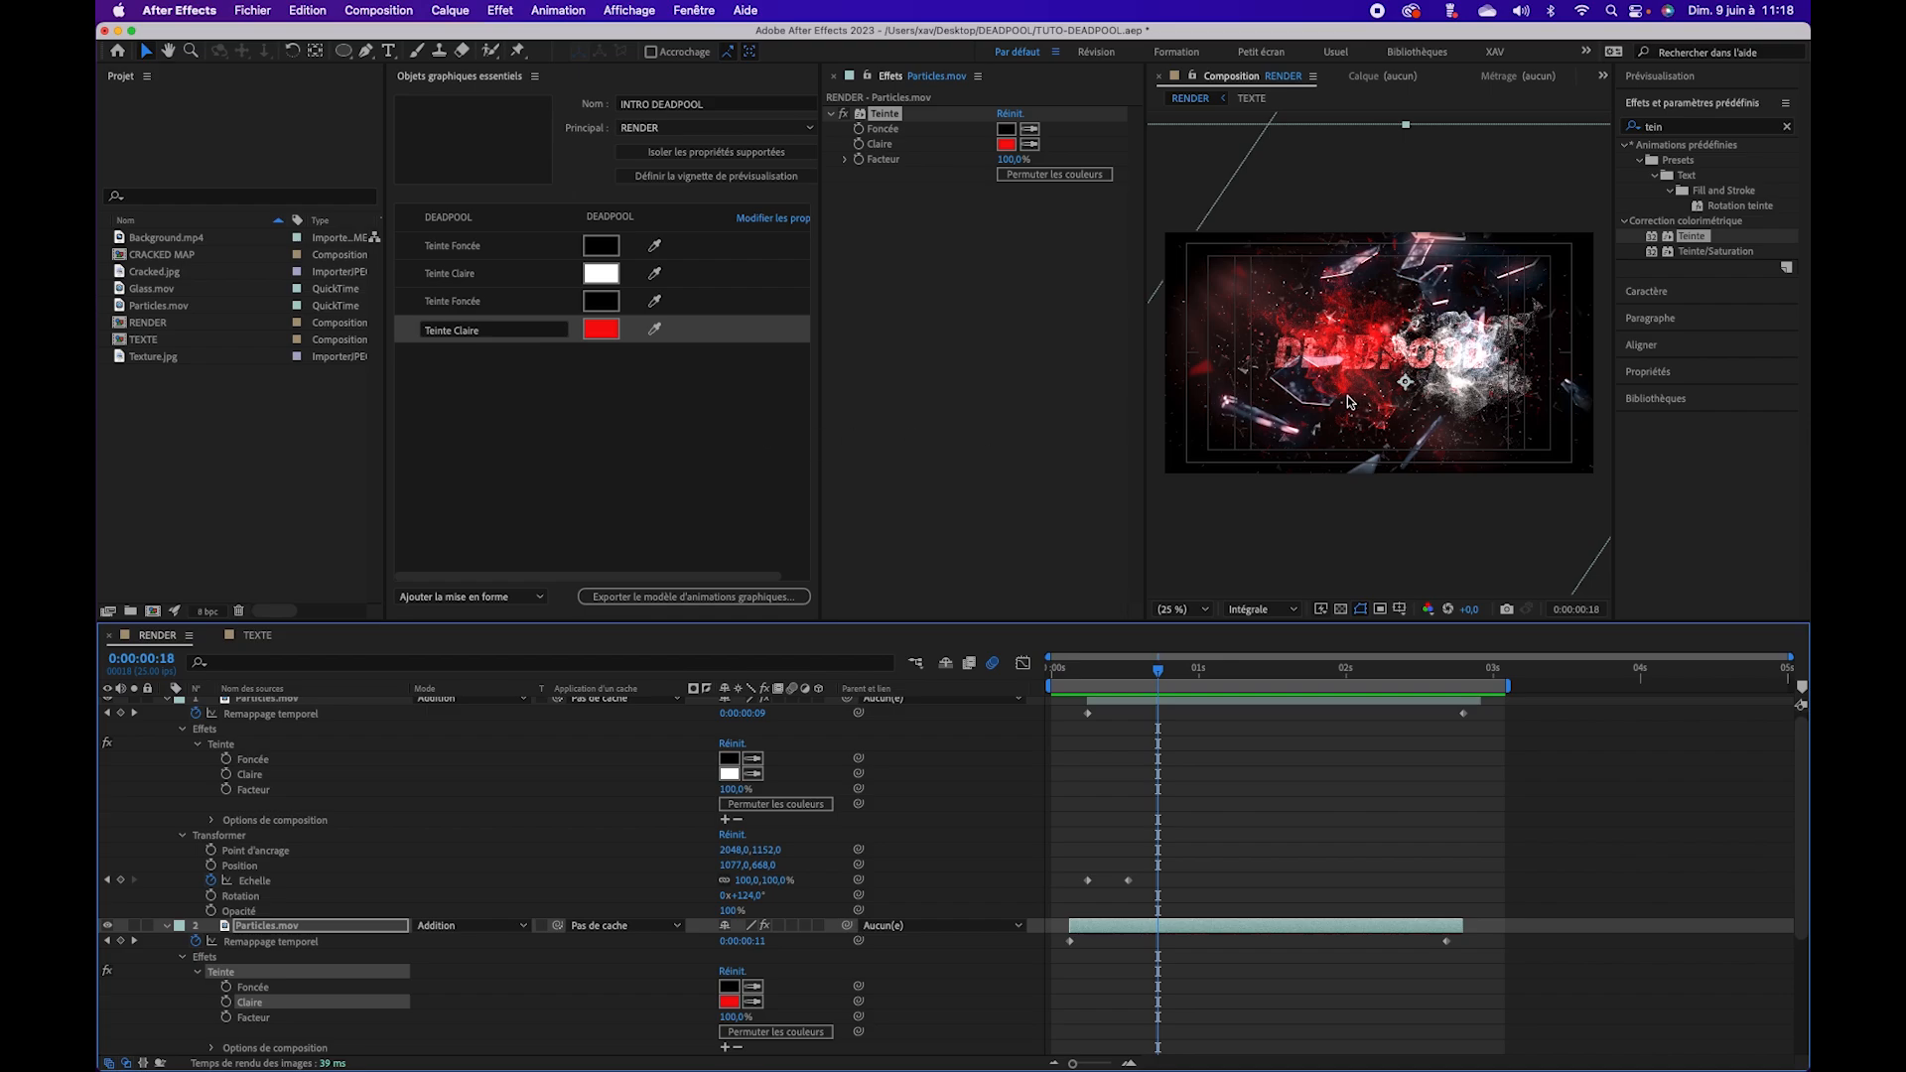
pyautogui.click(731, 179)
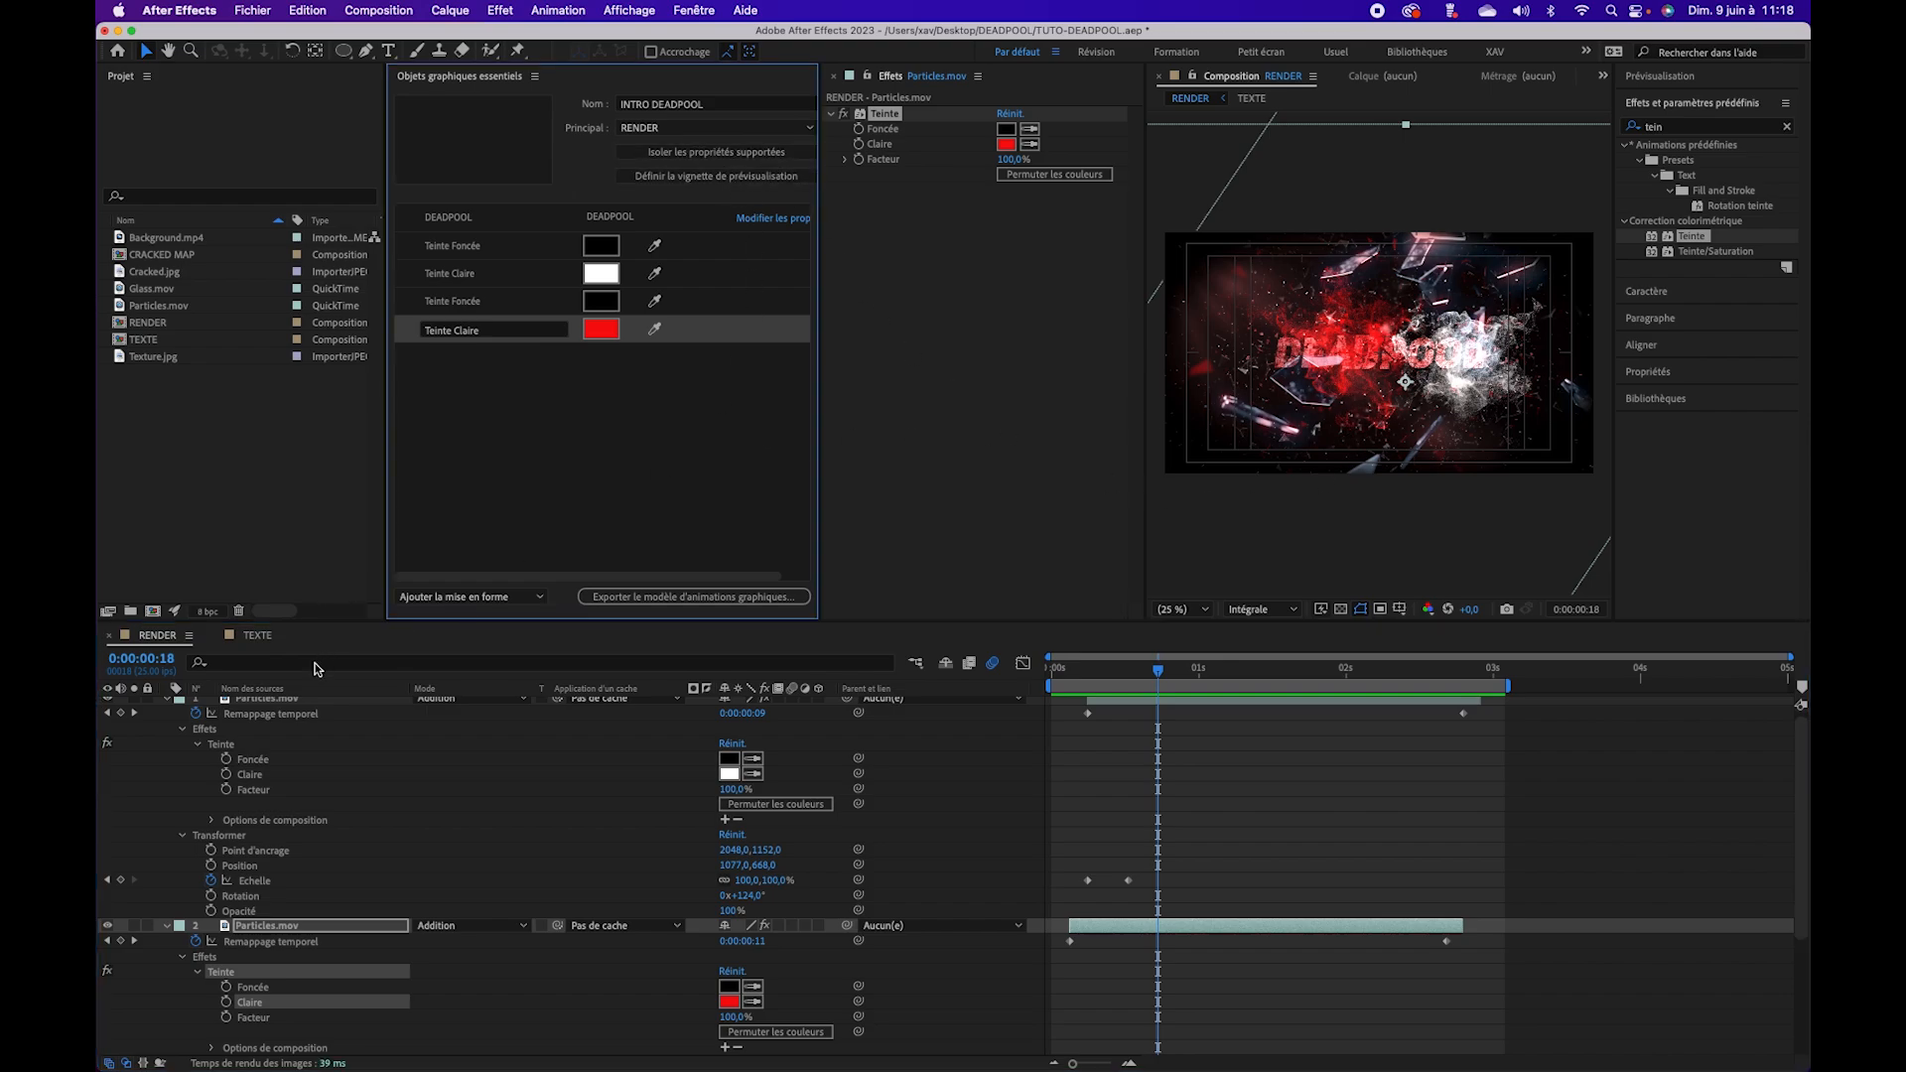
# Step: Collapse both Particles.mov layers and display the RENDER composition at 0:00:01:07 with preview refresh re-enabled
pyautogui.click(167, 701)
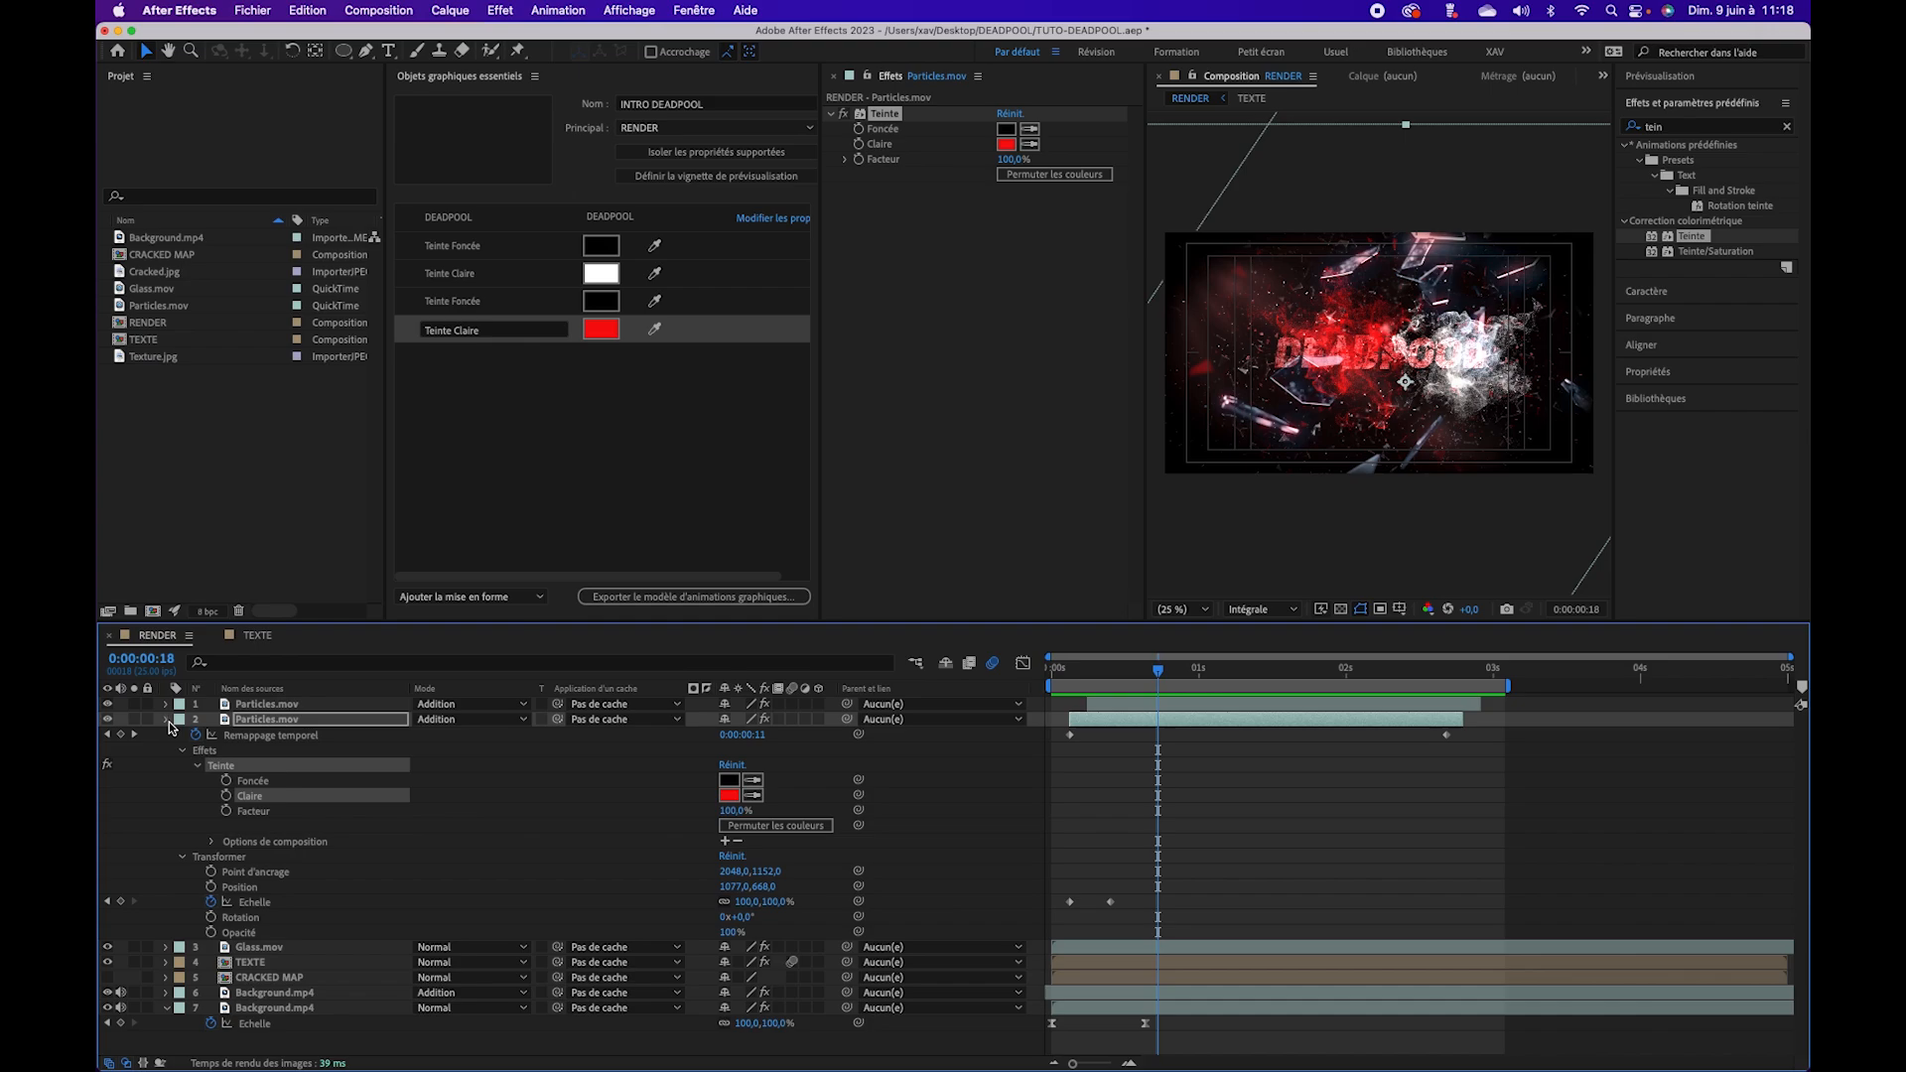
pyautogui.click(167, 719)
pyautogui.click(1171, 672)
pyautogui.moveTo(1175, 678); pyautogui.dragTo(1240, 674)
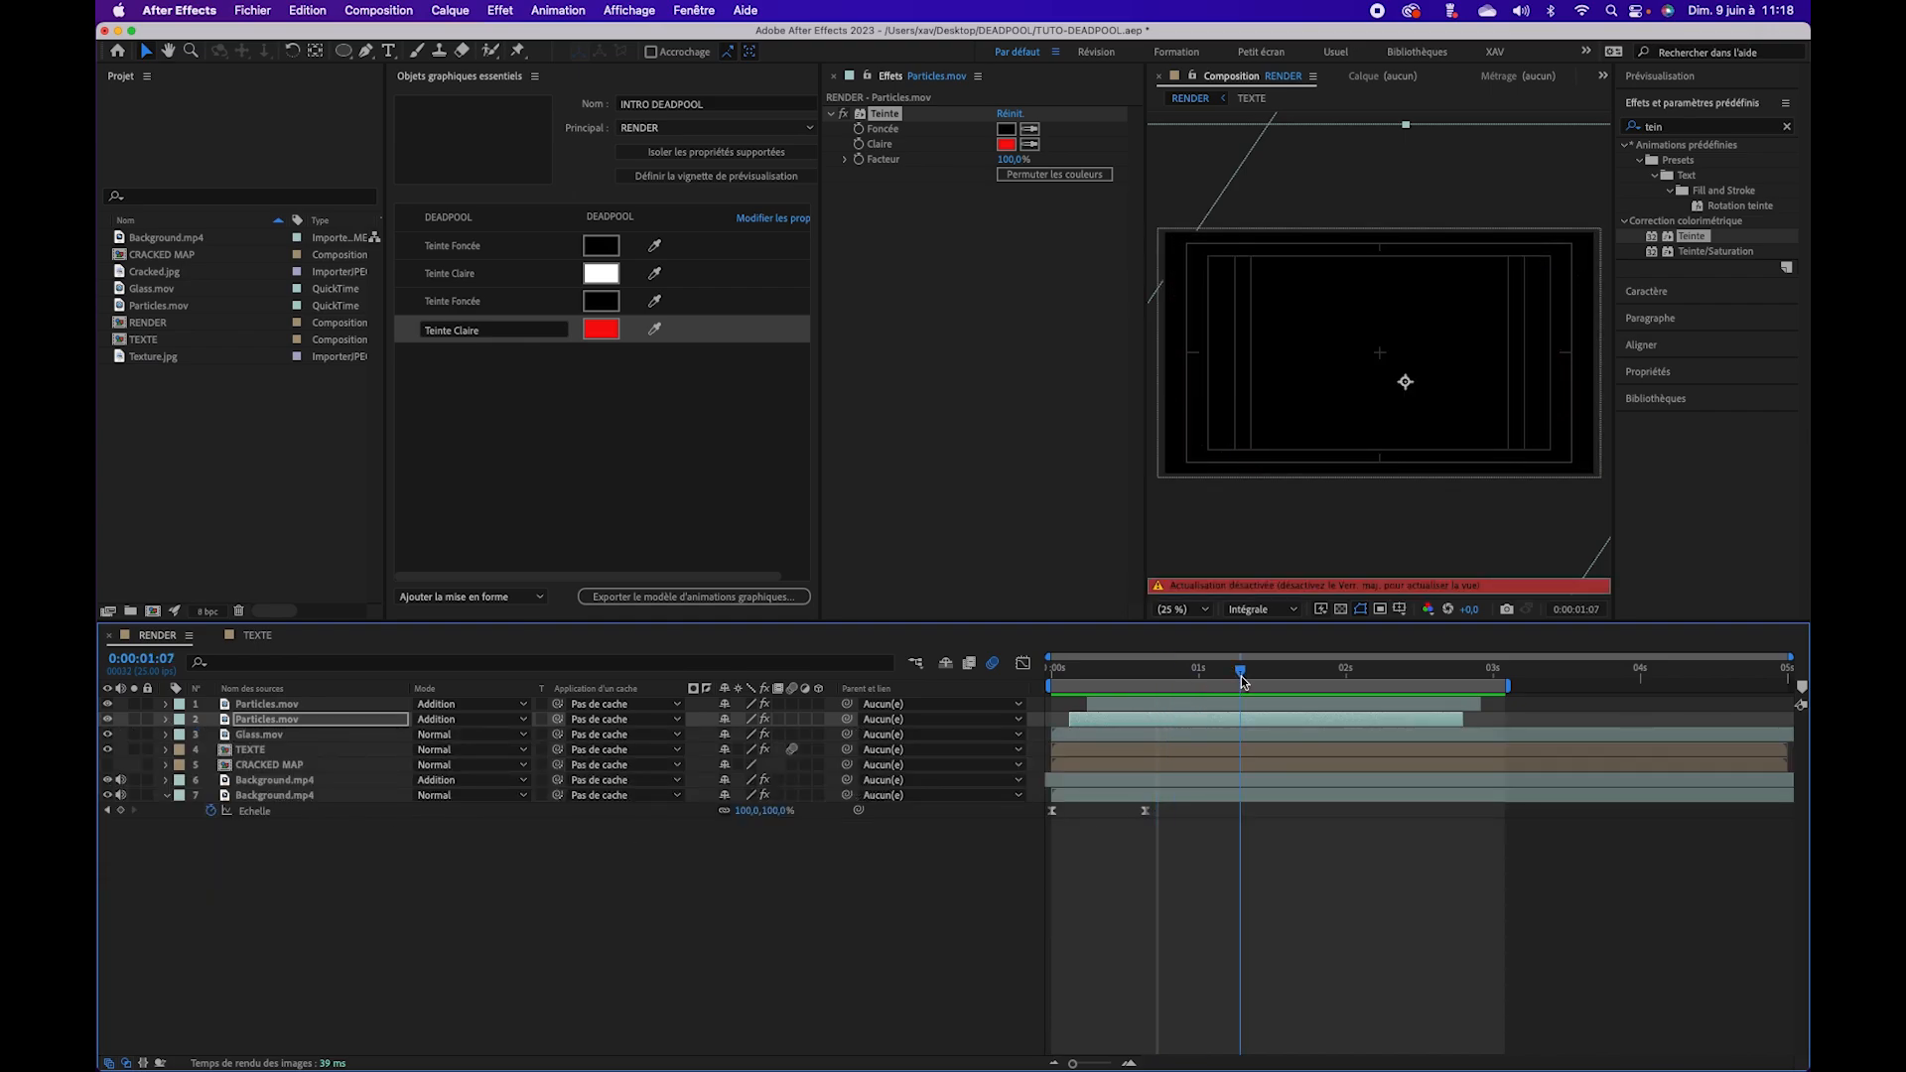
pyautogui.press('capslock')
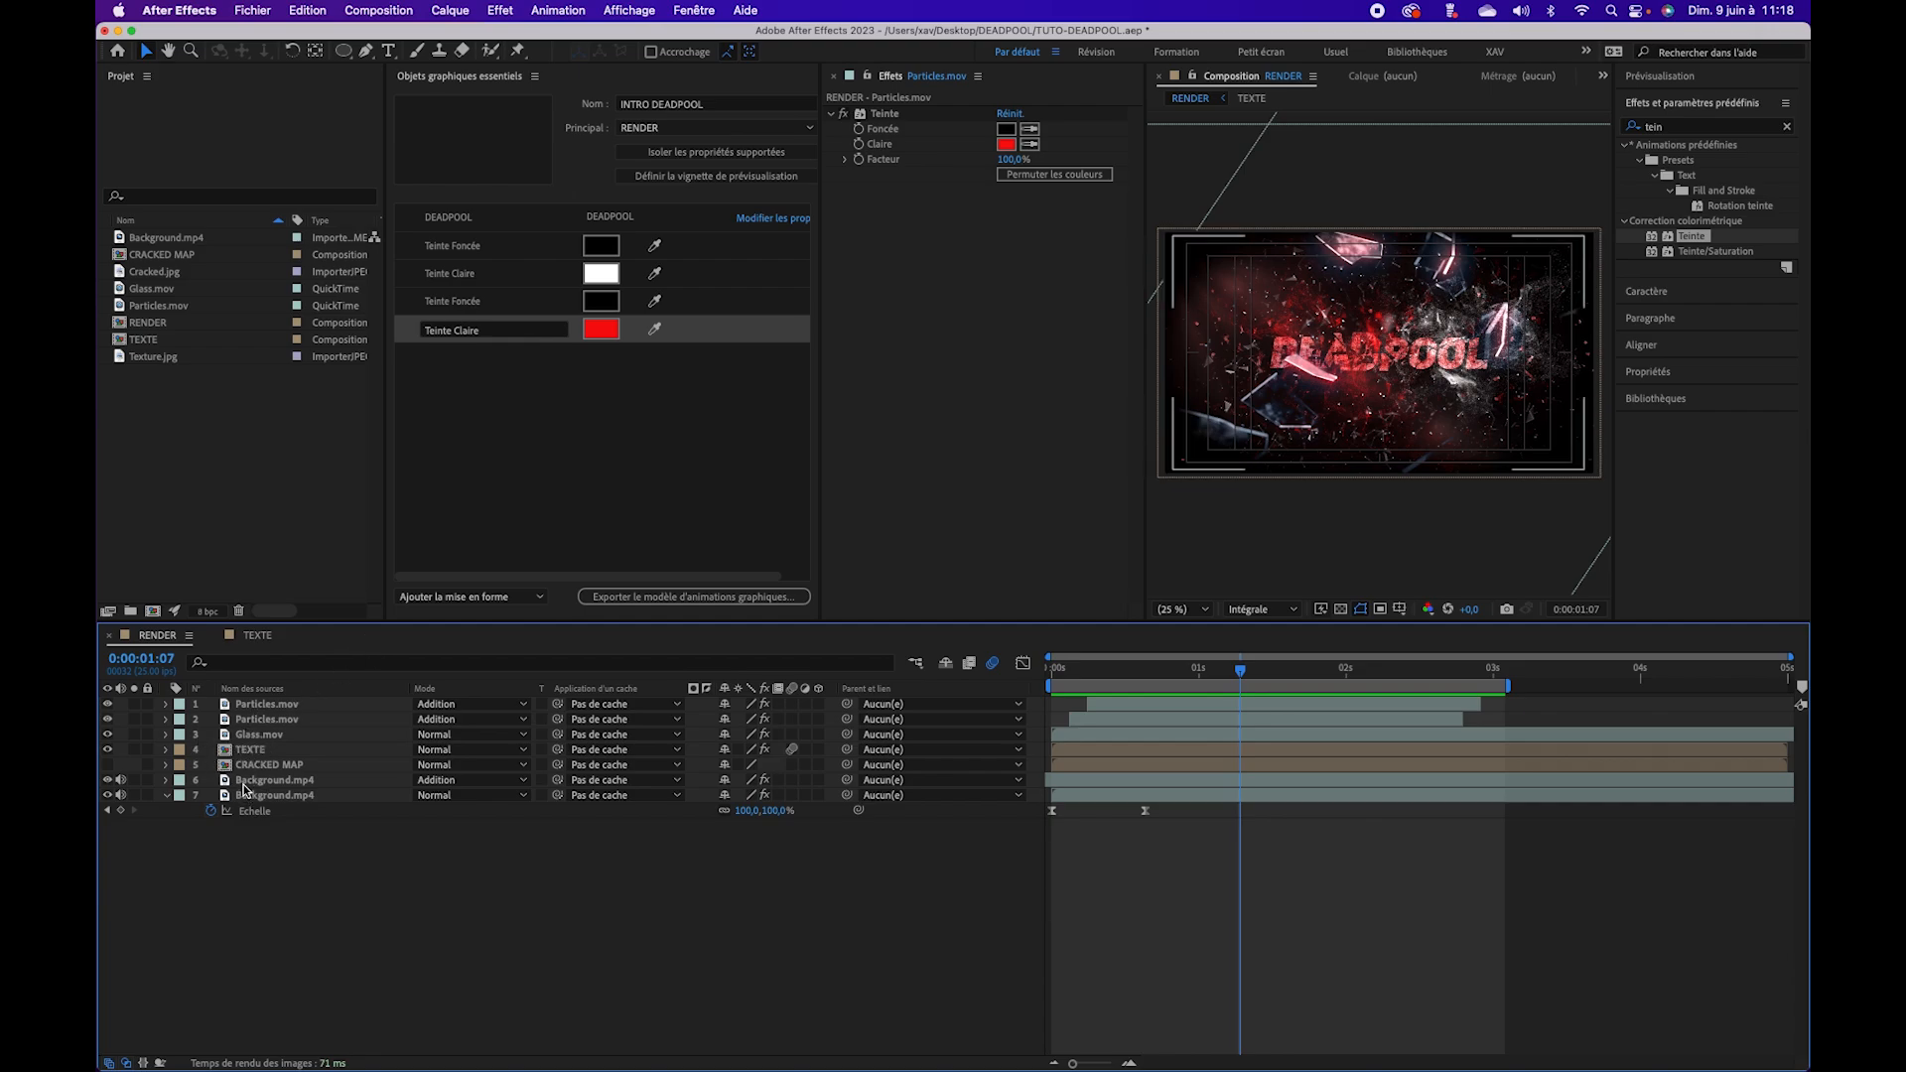
pyautogui.click(166, 735)
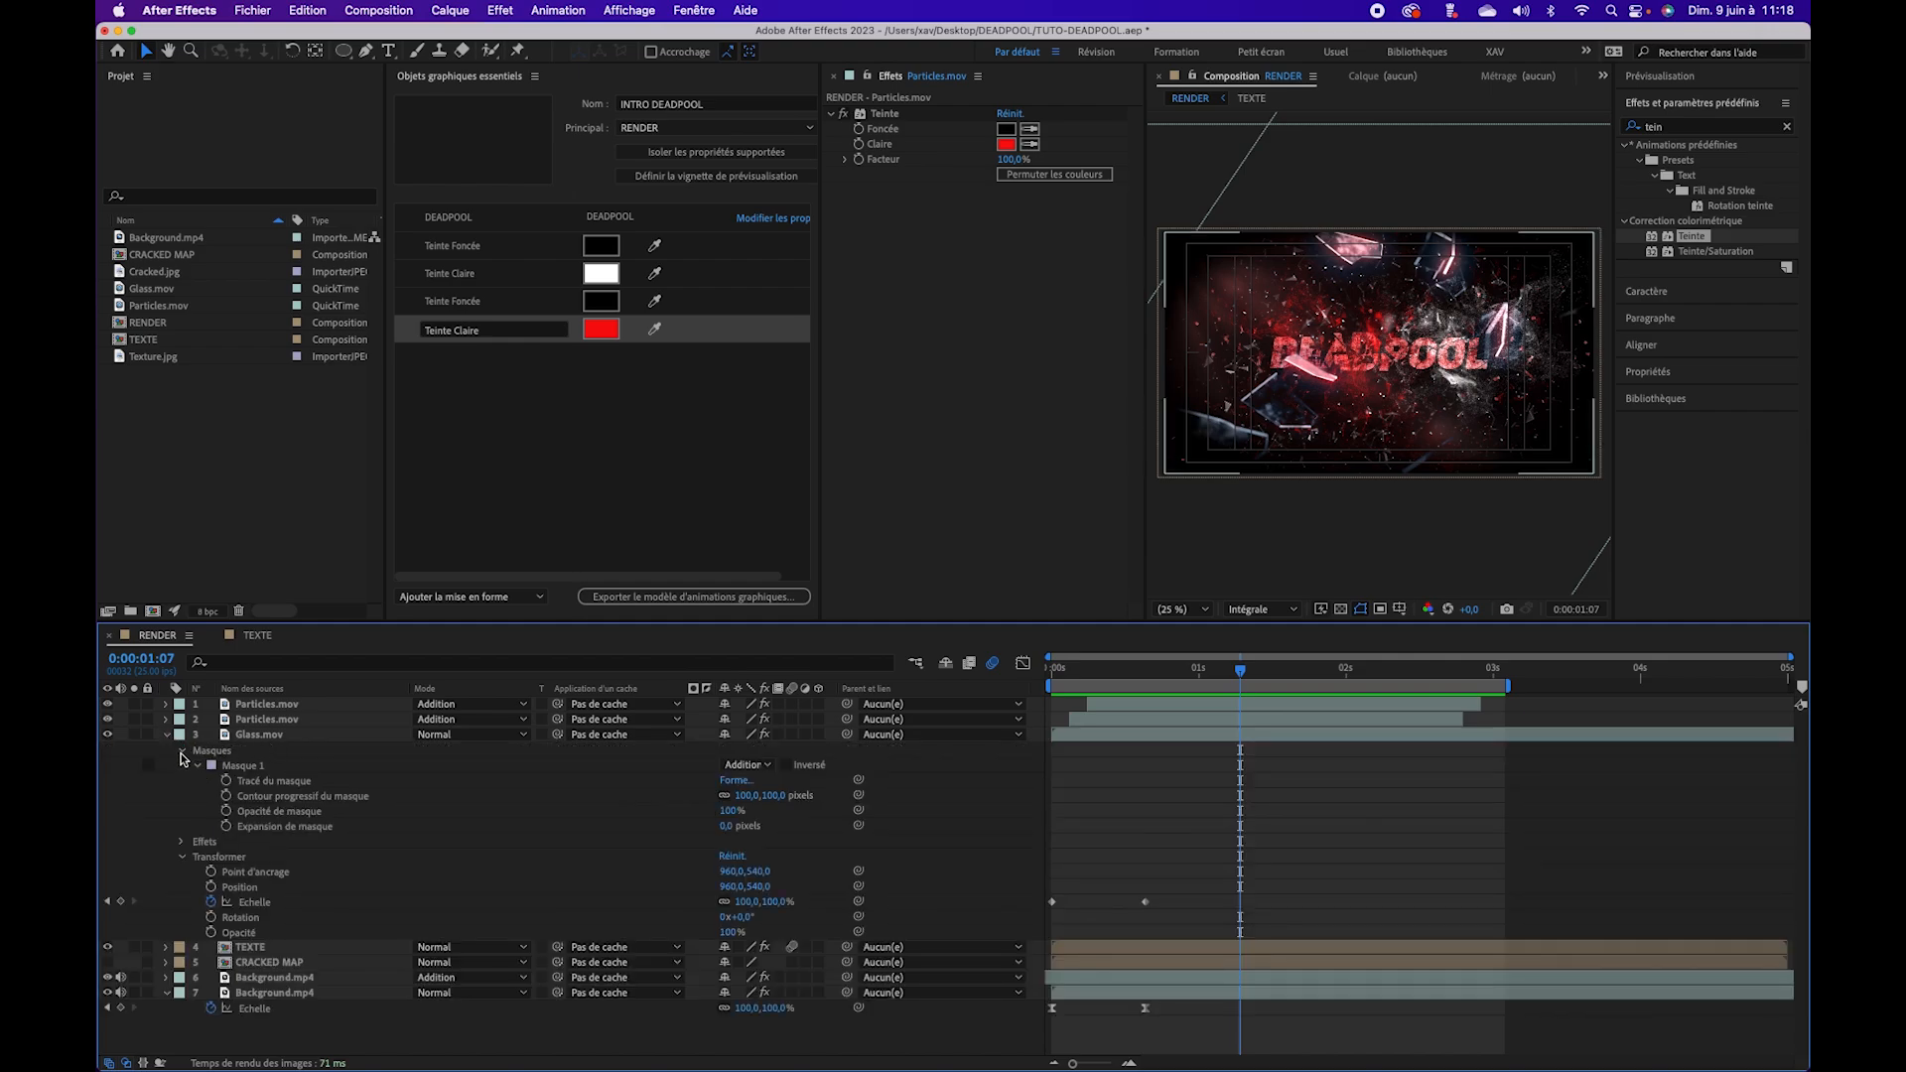
pyautogui.click(182, 751)
pyautogui.click(167, 736)
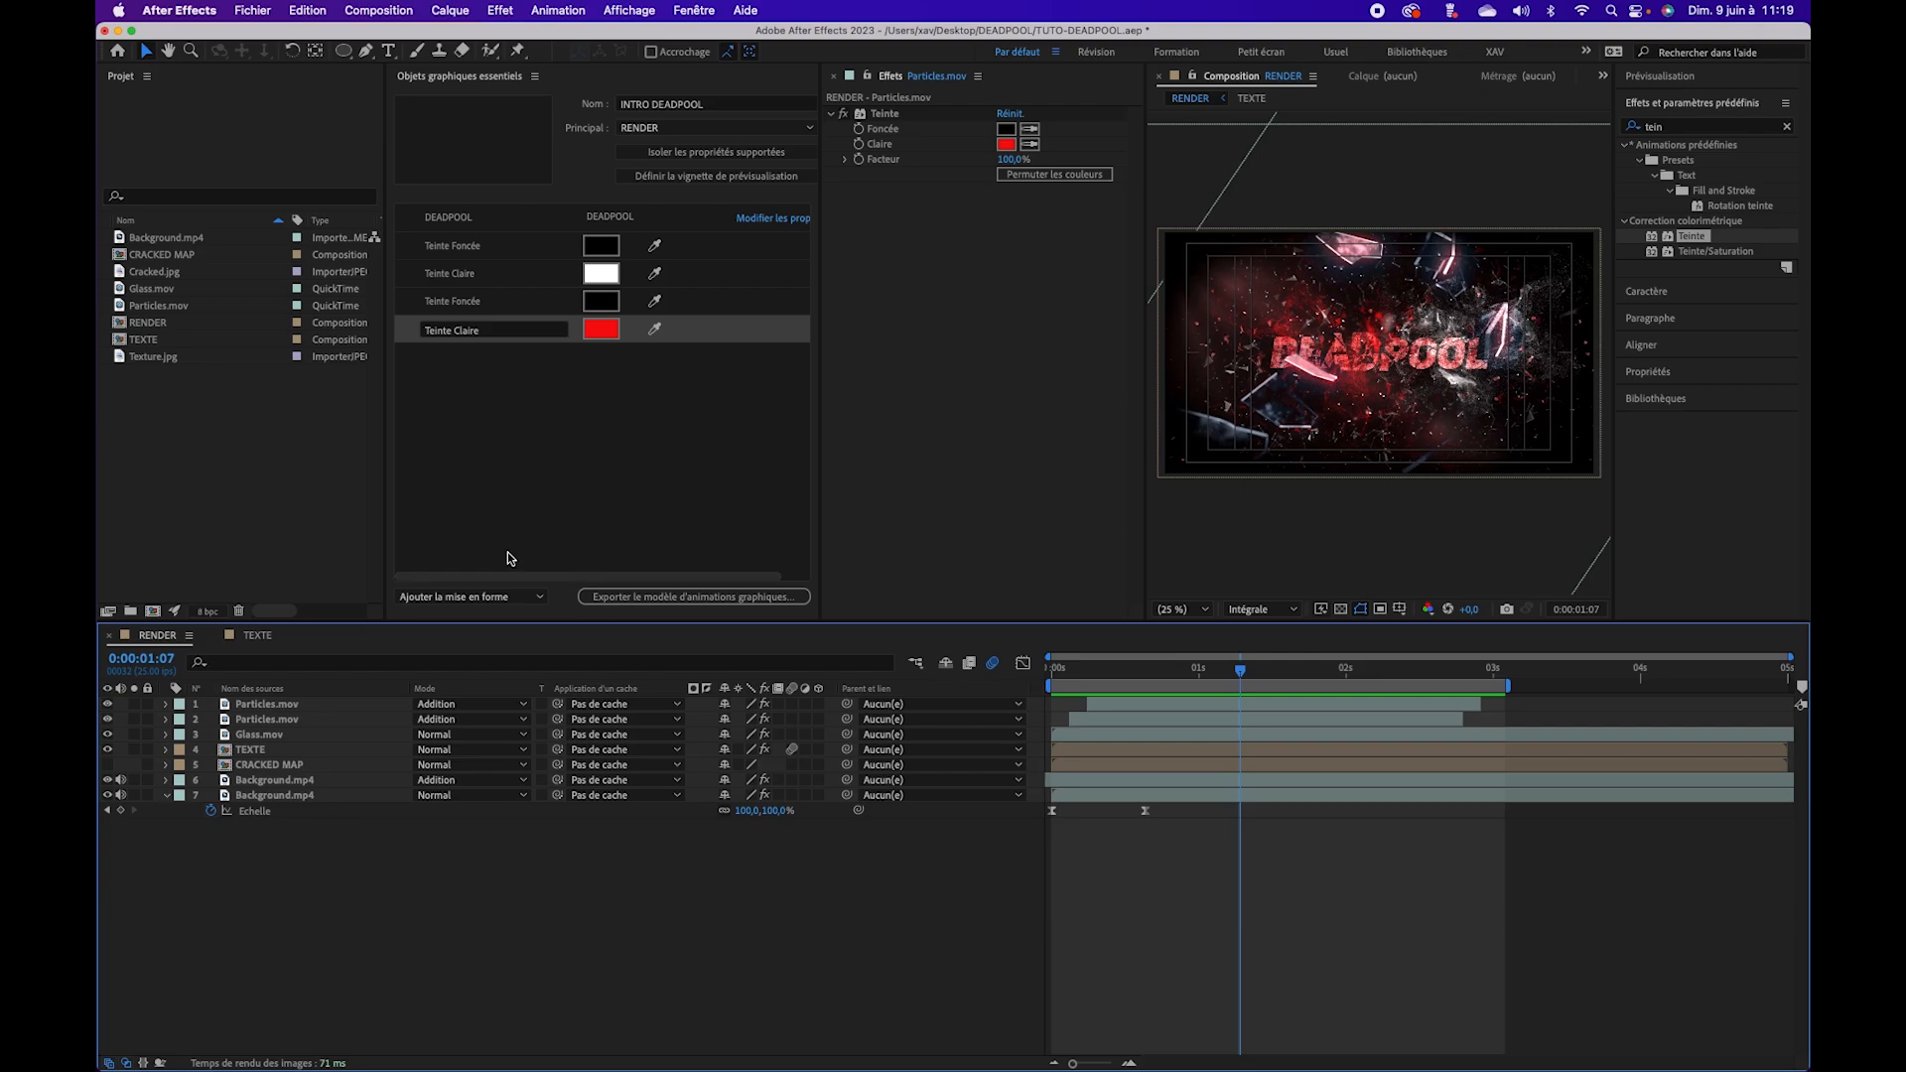
# Step: Start exporting the motion graphics template, saving the project and keeping Dossier des modèles en local as the destination
pyautogui.click(676, 601)
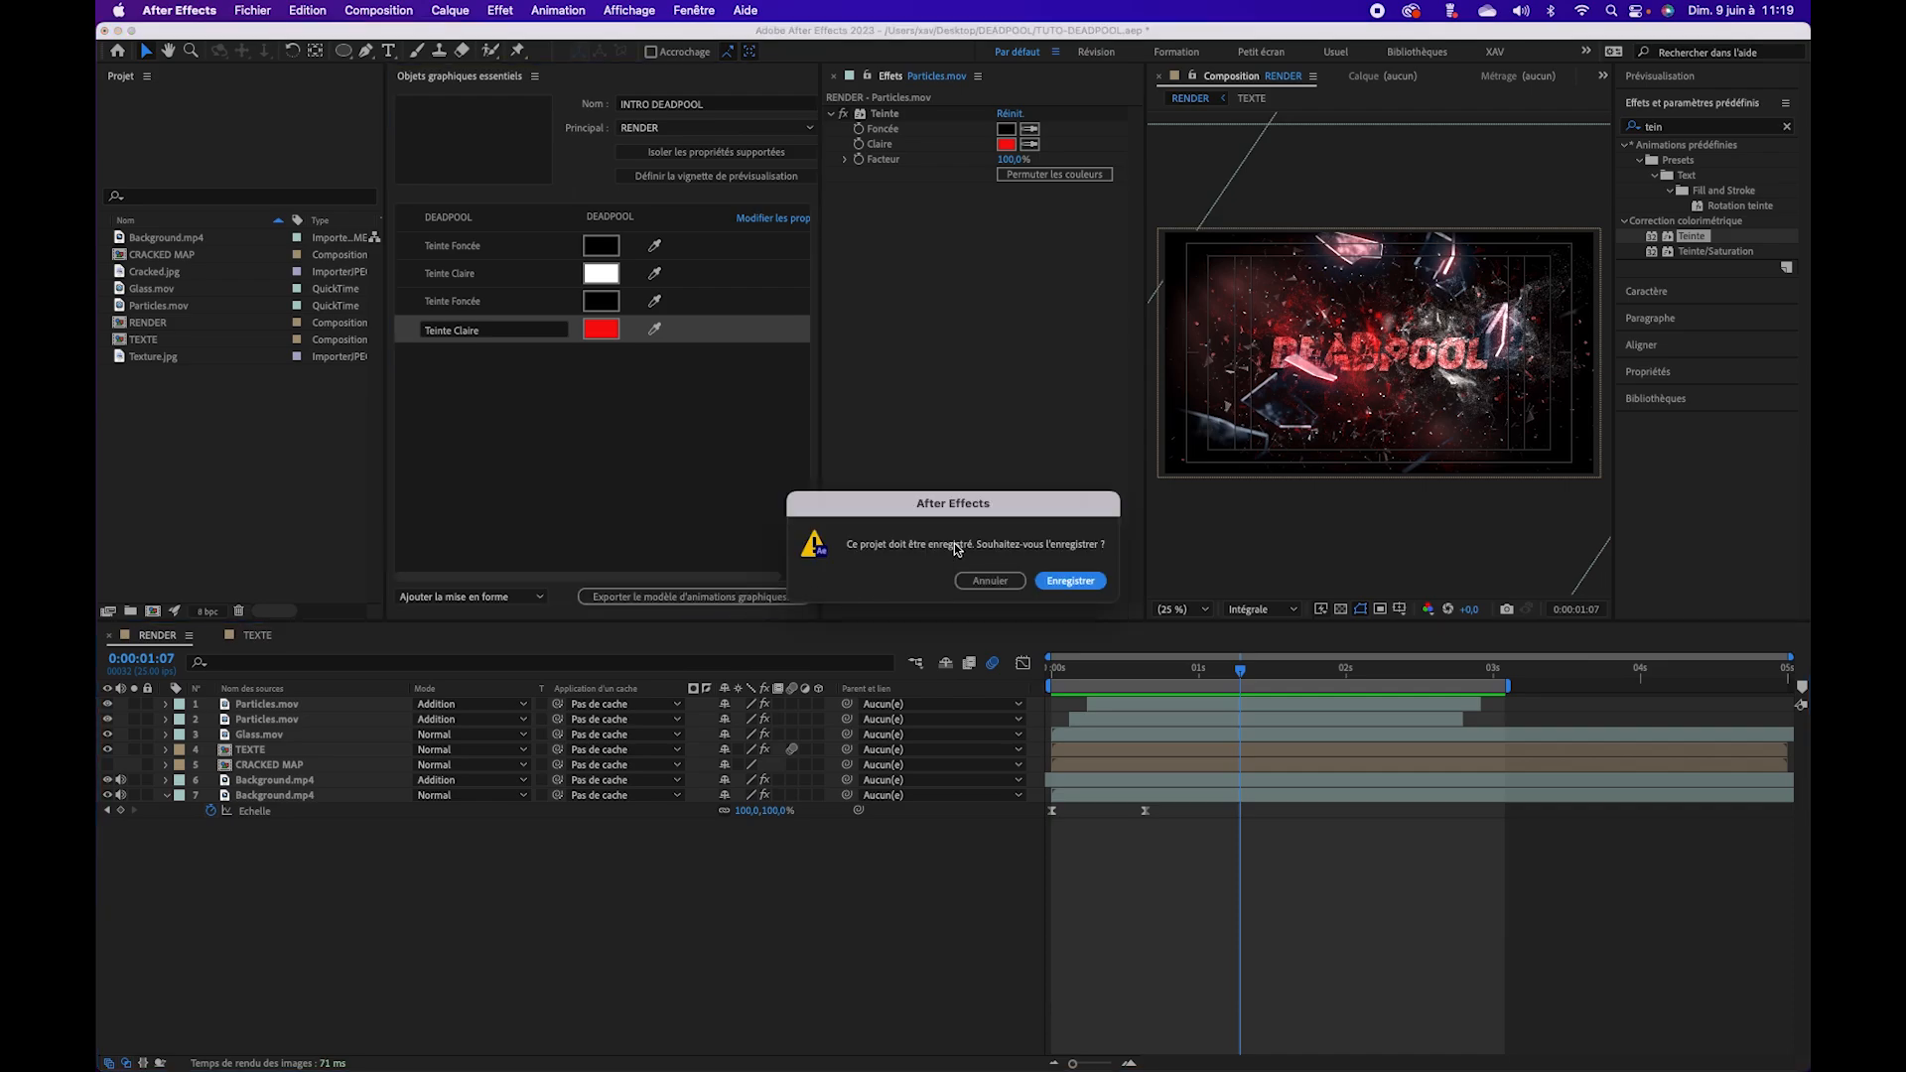
pyautogui.click(1070, 582)
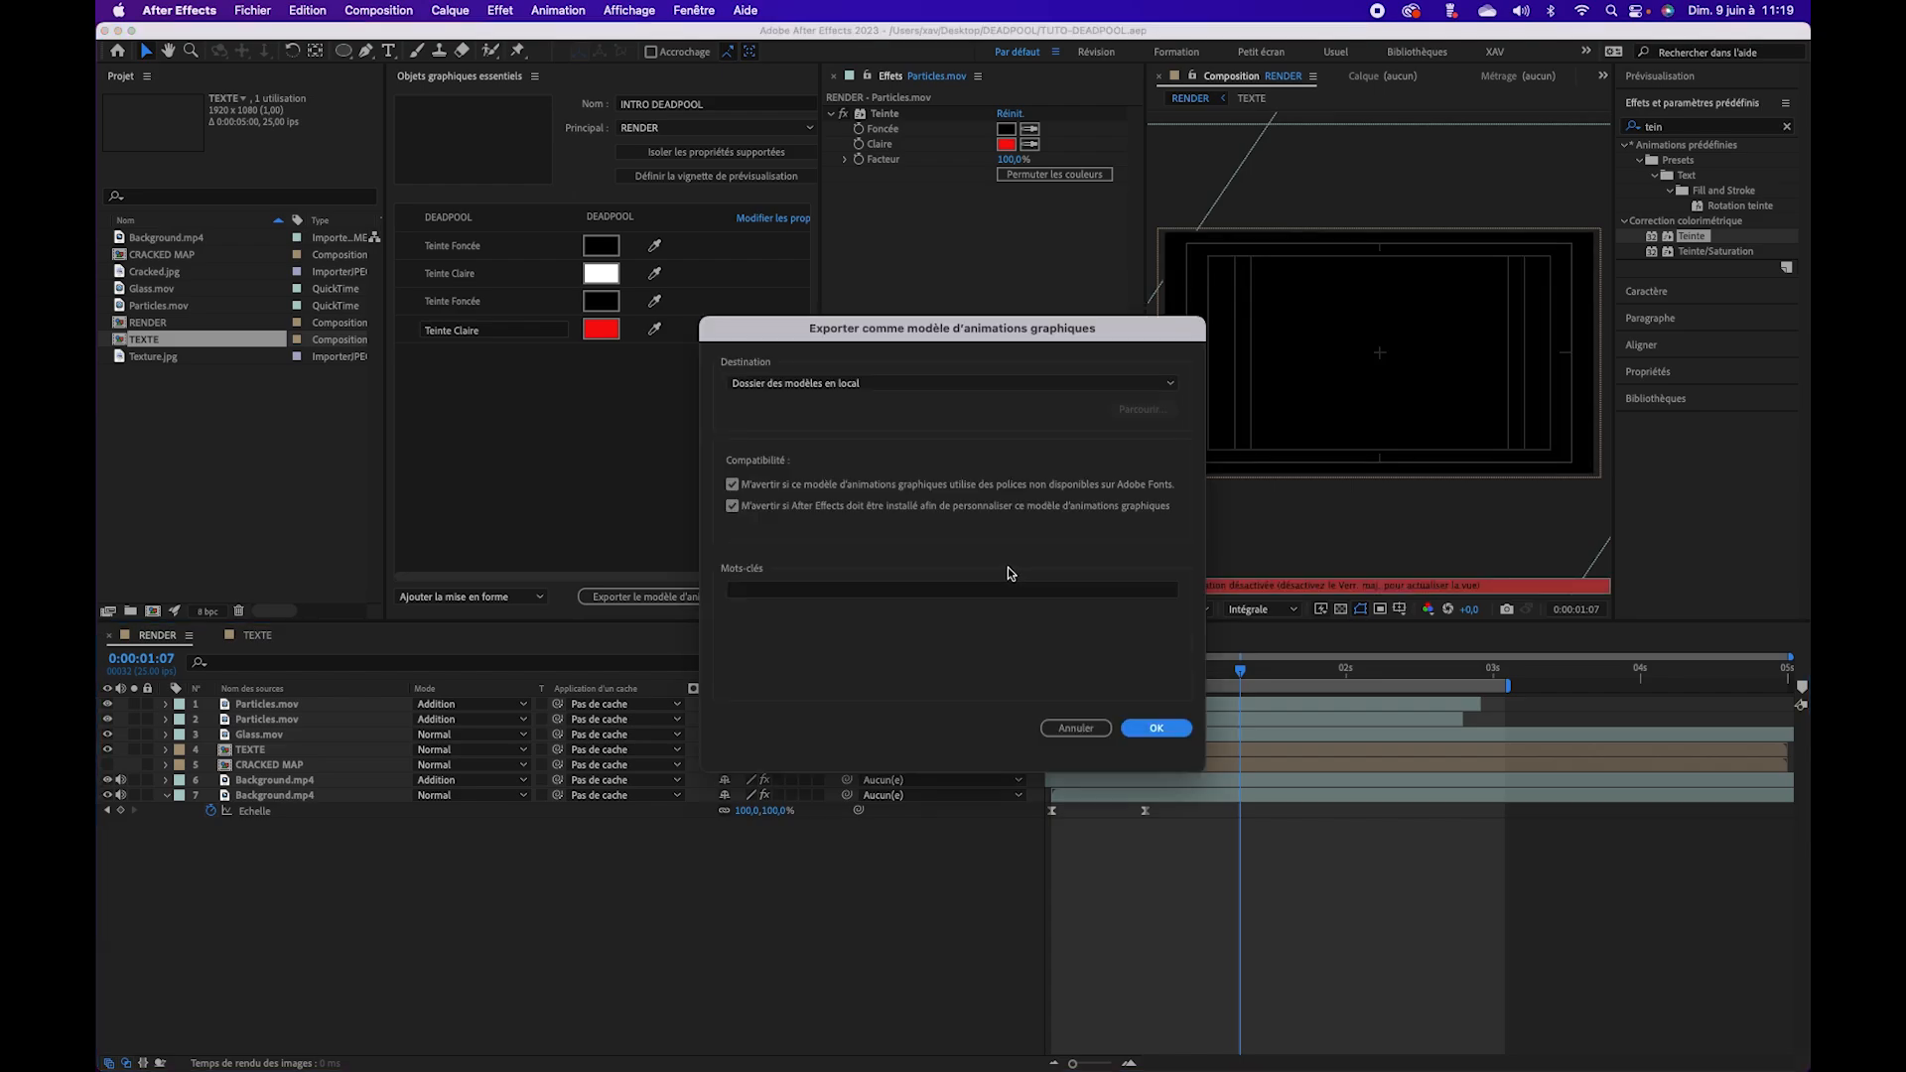
pyautogui.click(846, 383)
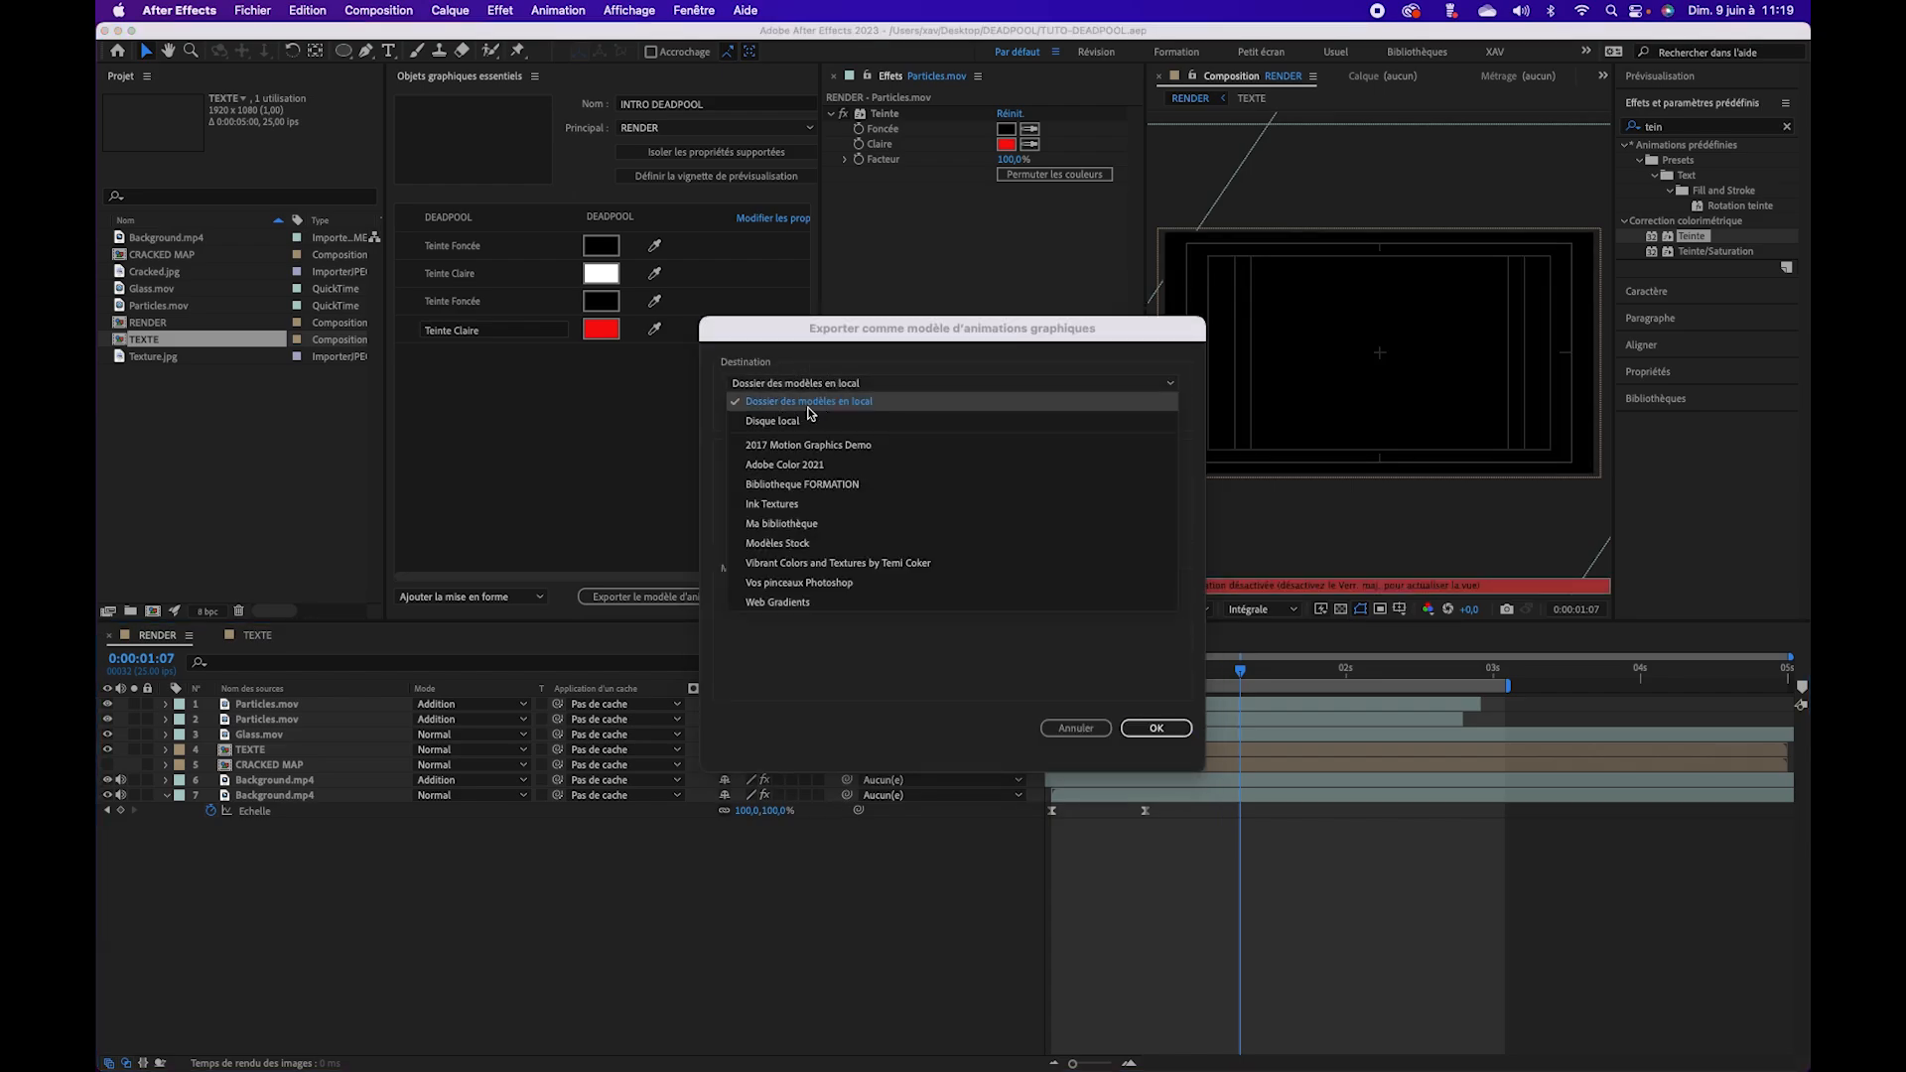
pyautogui.click(835, 355)
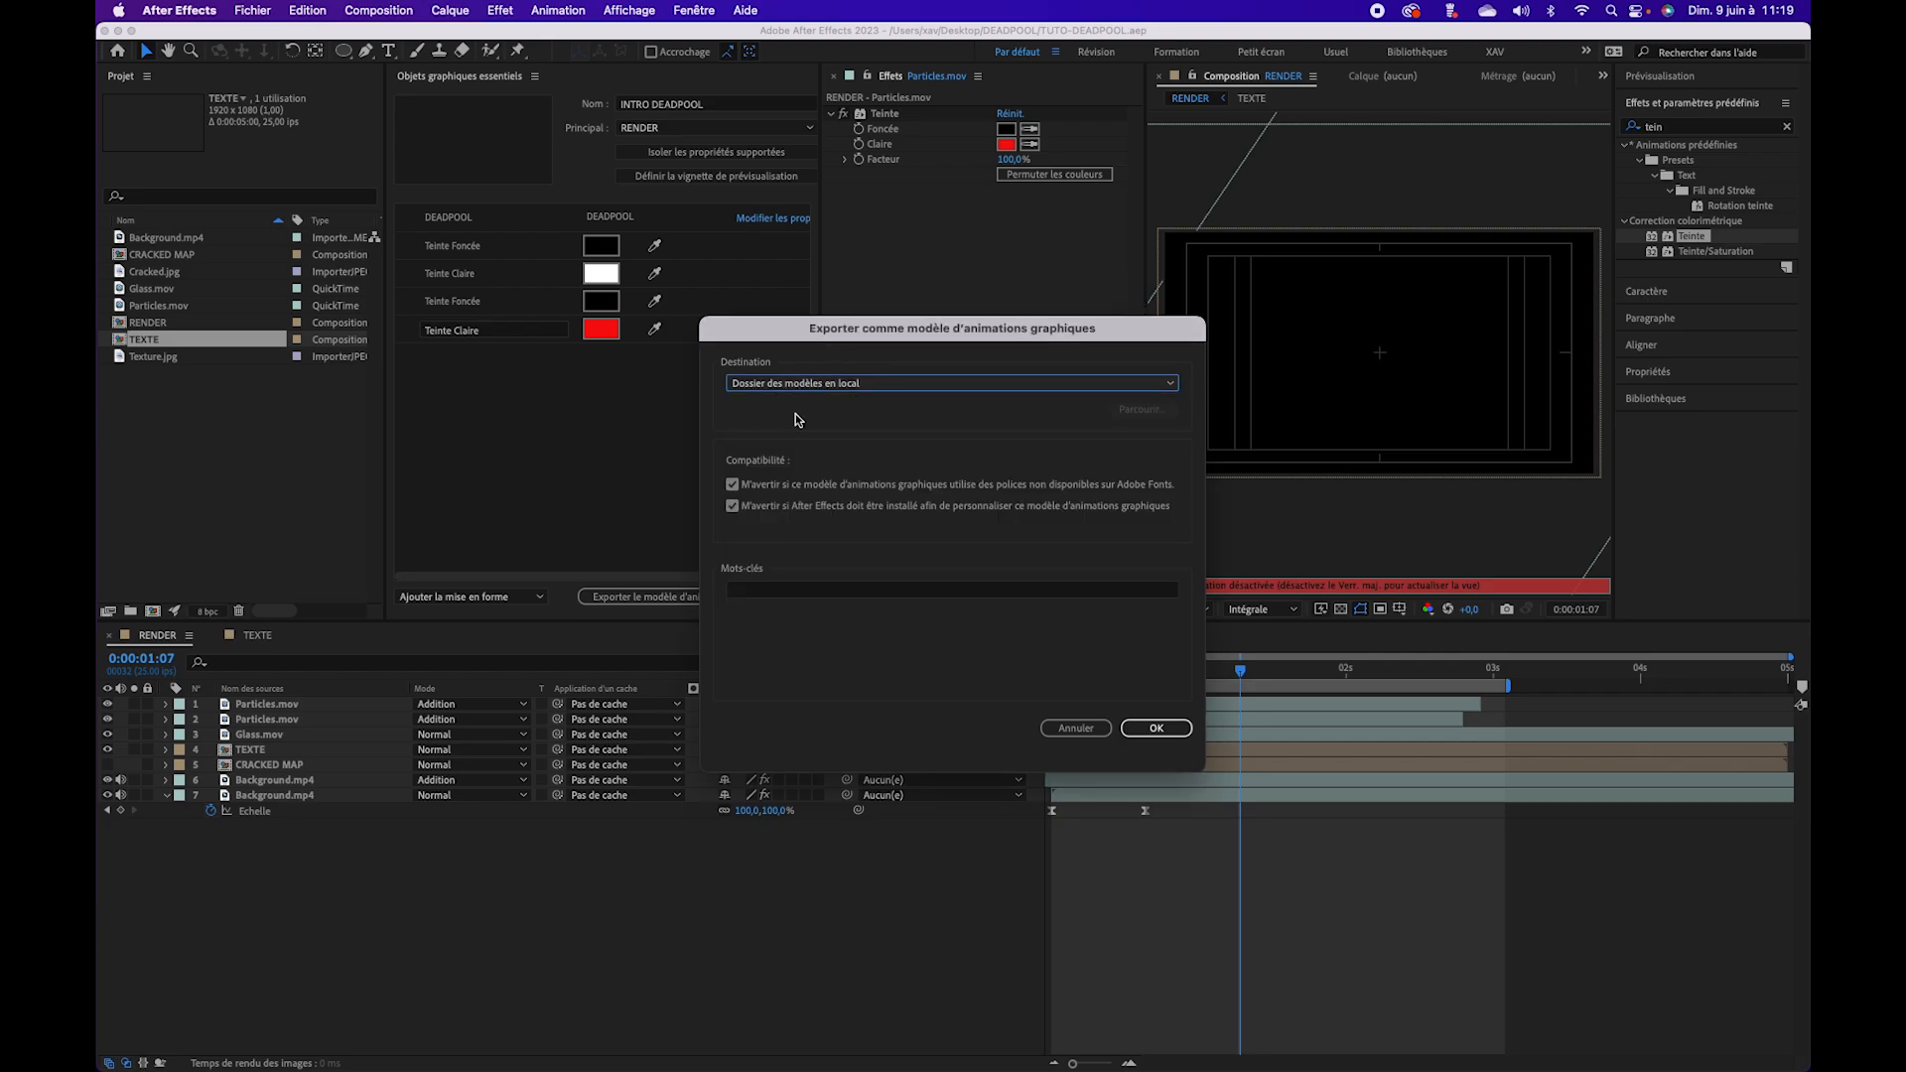
# Step: Add the keywords INTRO LOGO, DEADPOOL and CINEMATIC to the template and complete its export
pyautogui.click(768, 590)
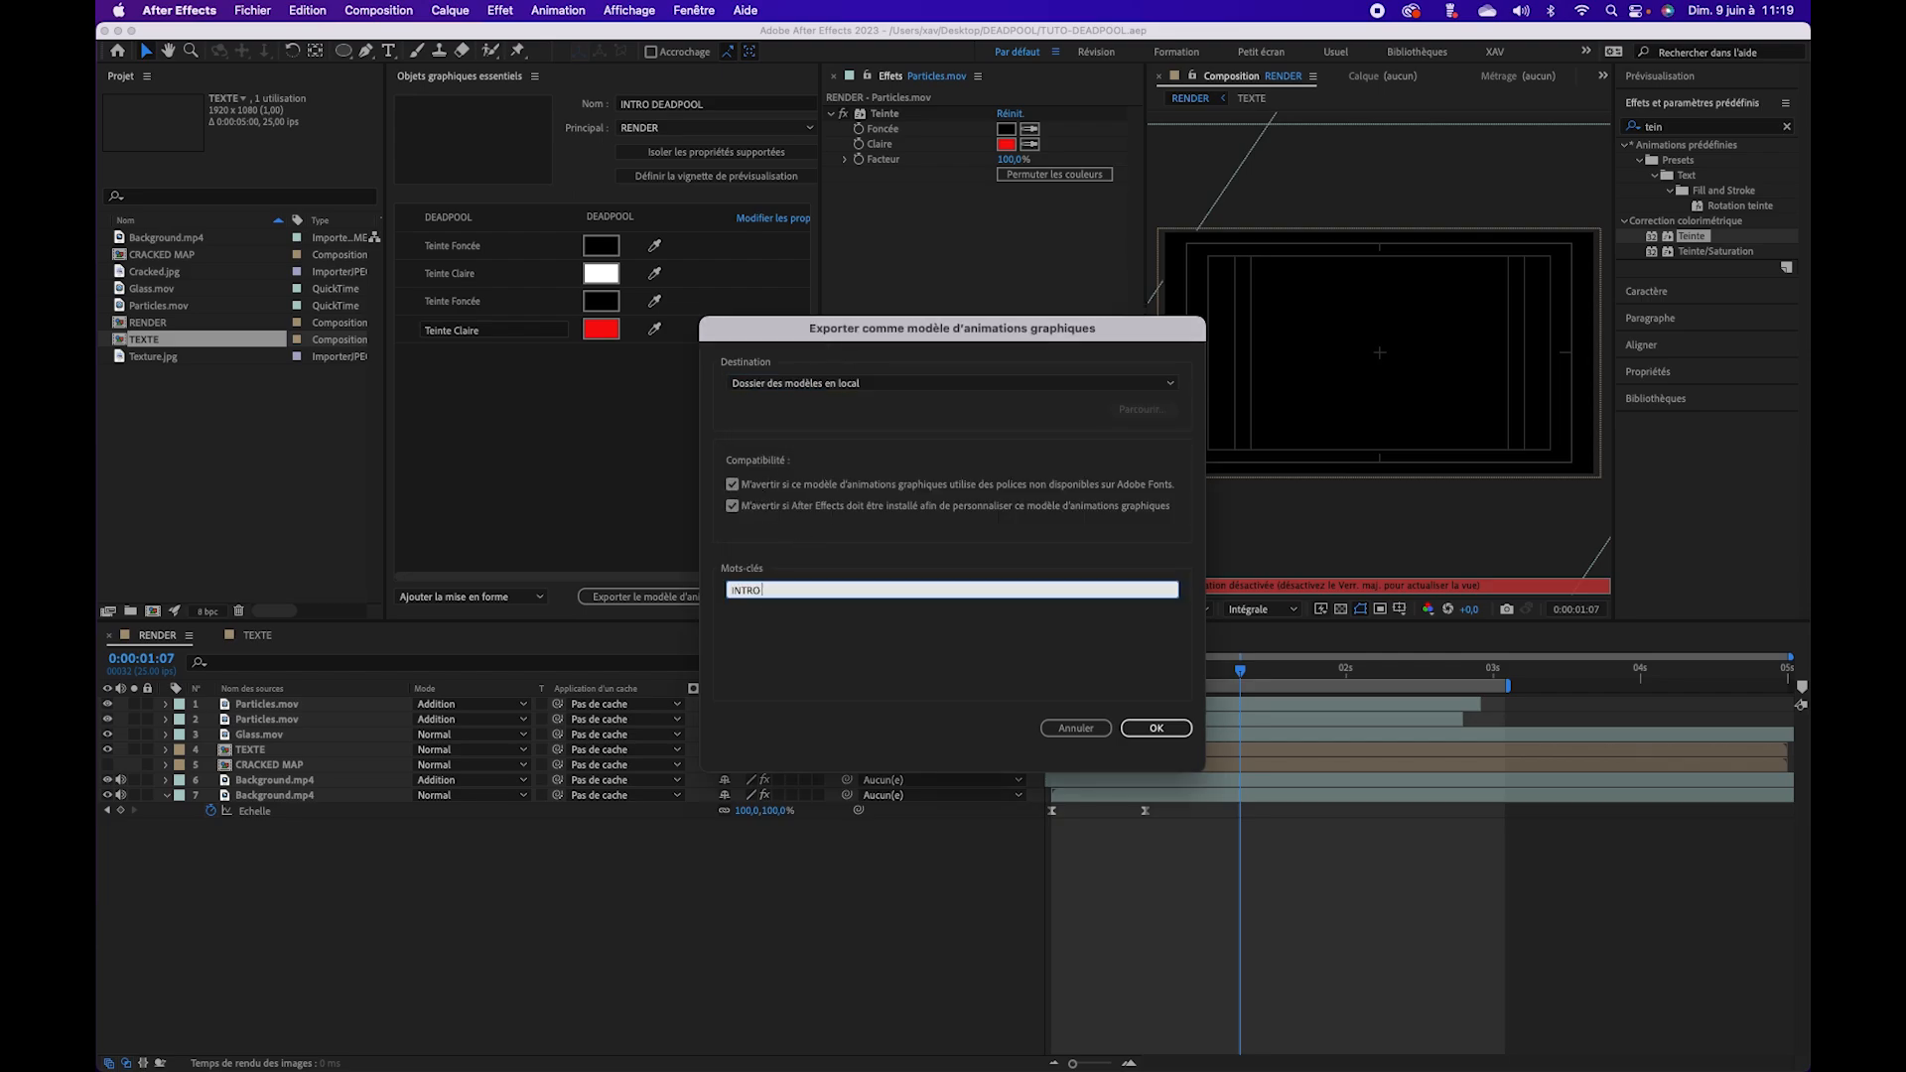
pyautogui.write('INTRO LOGO')
pyautogui.press('Return')
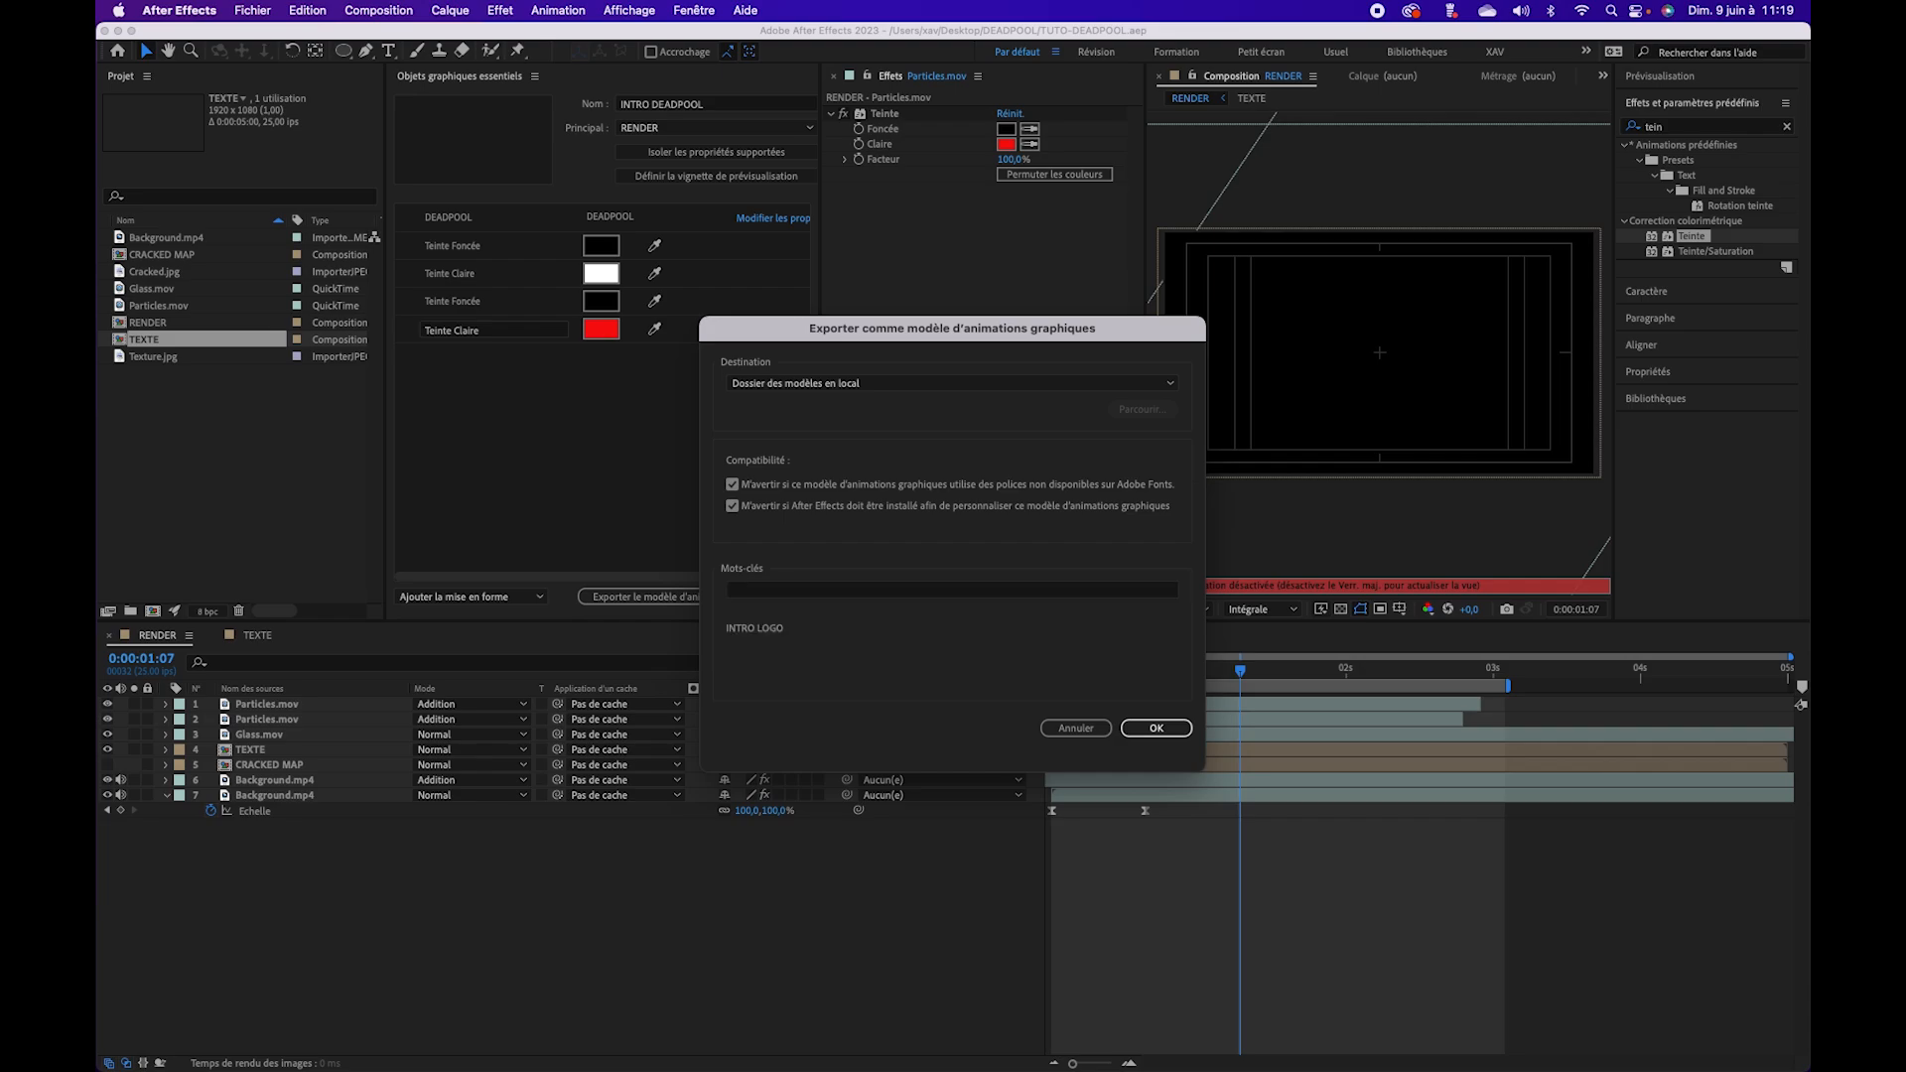
pyautogui.click(765, 589)
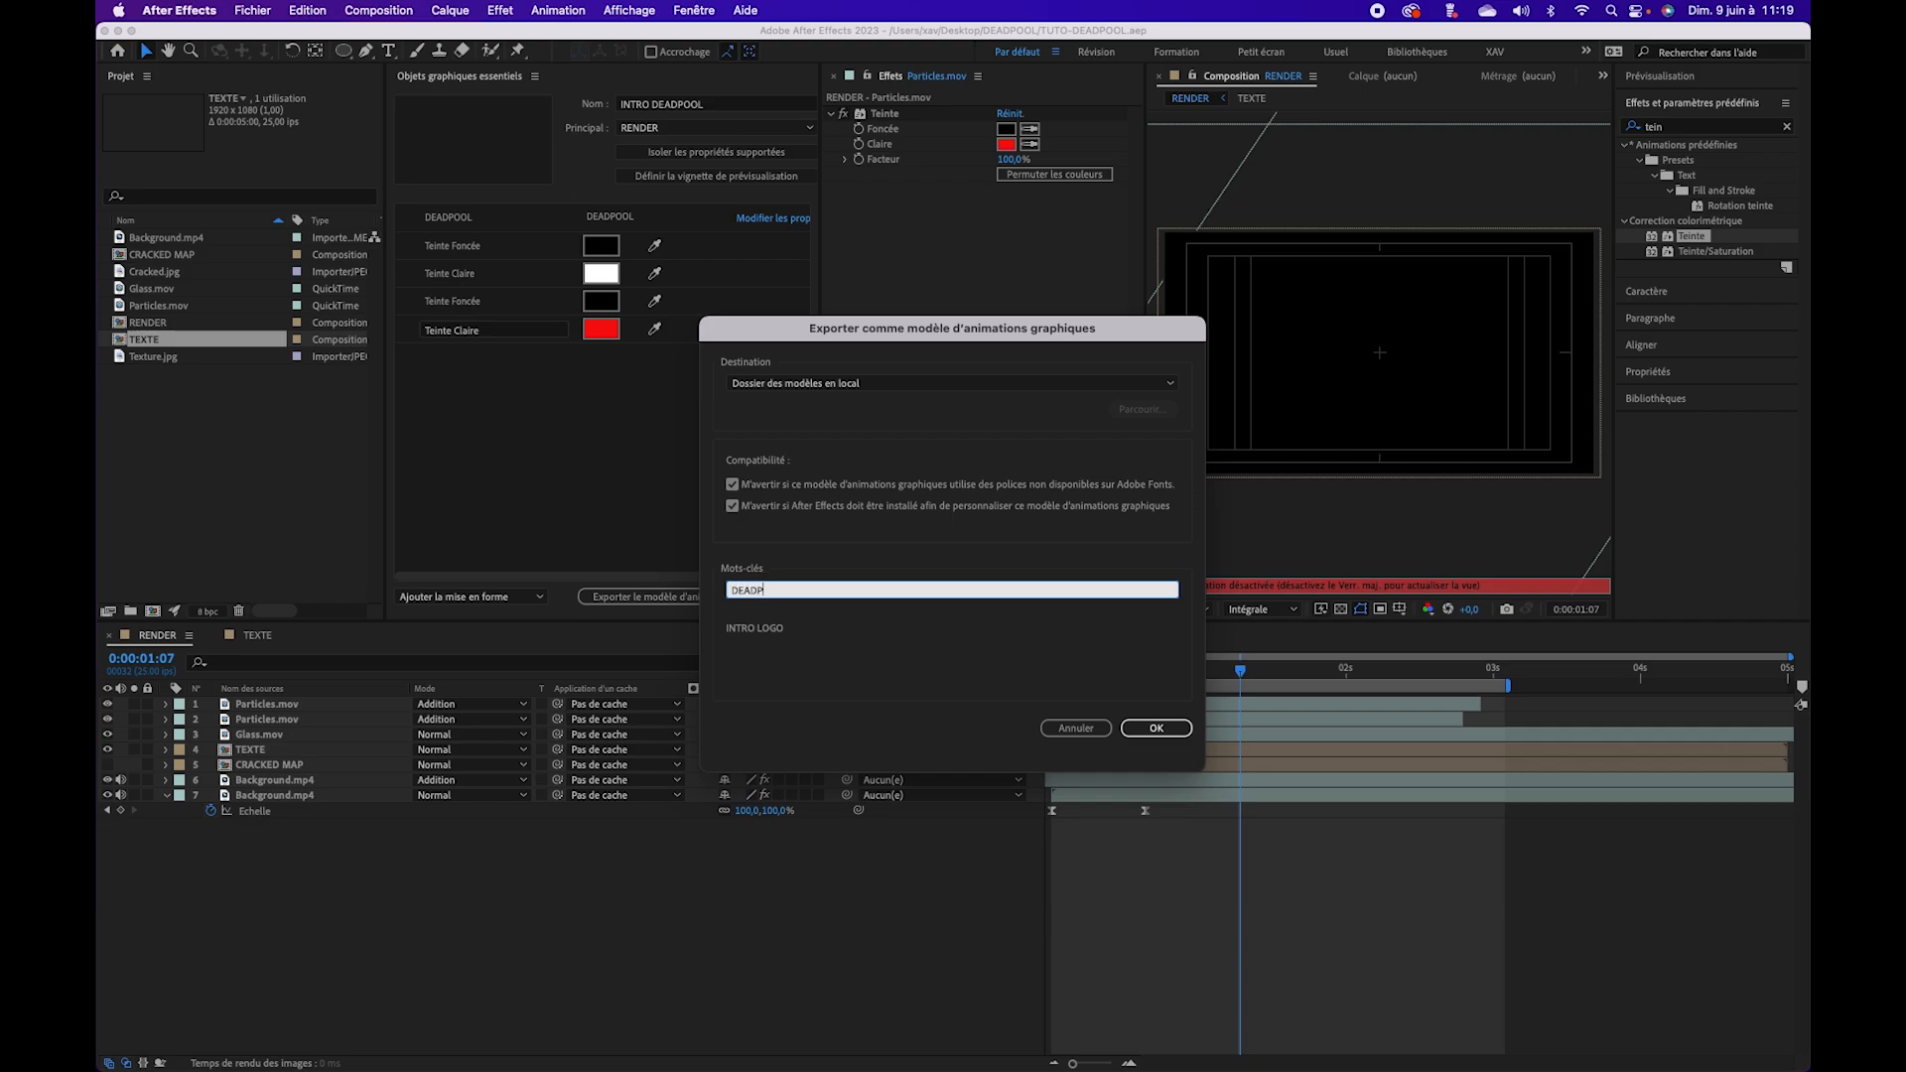
pyautogui.write('DEADPOOL')
pyautogui.press('Return')
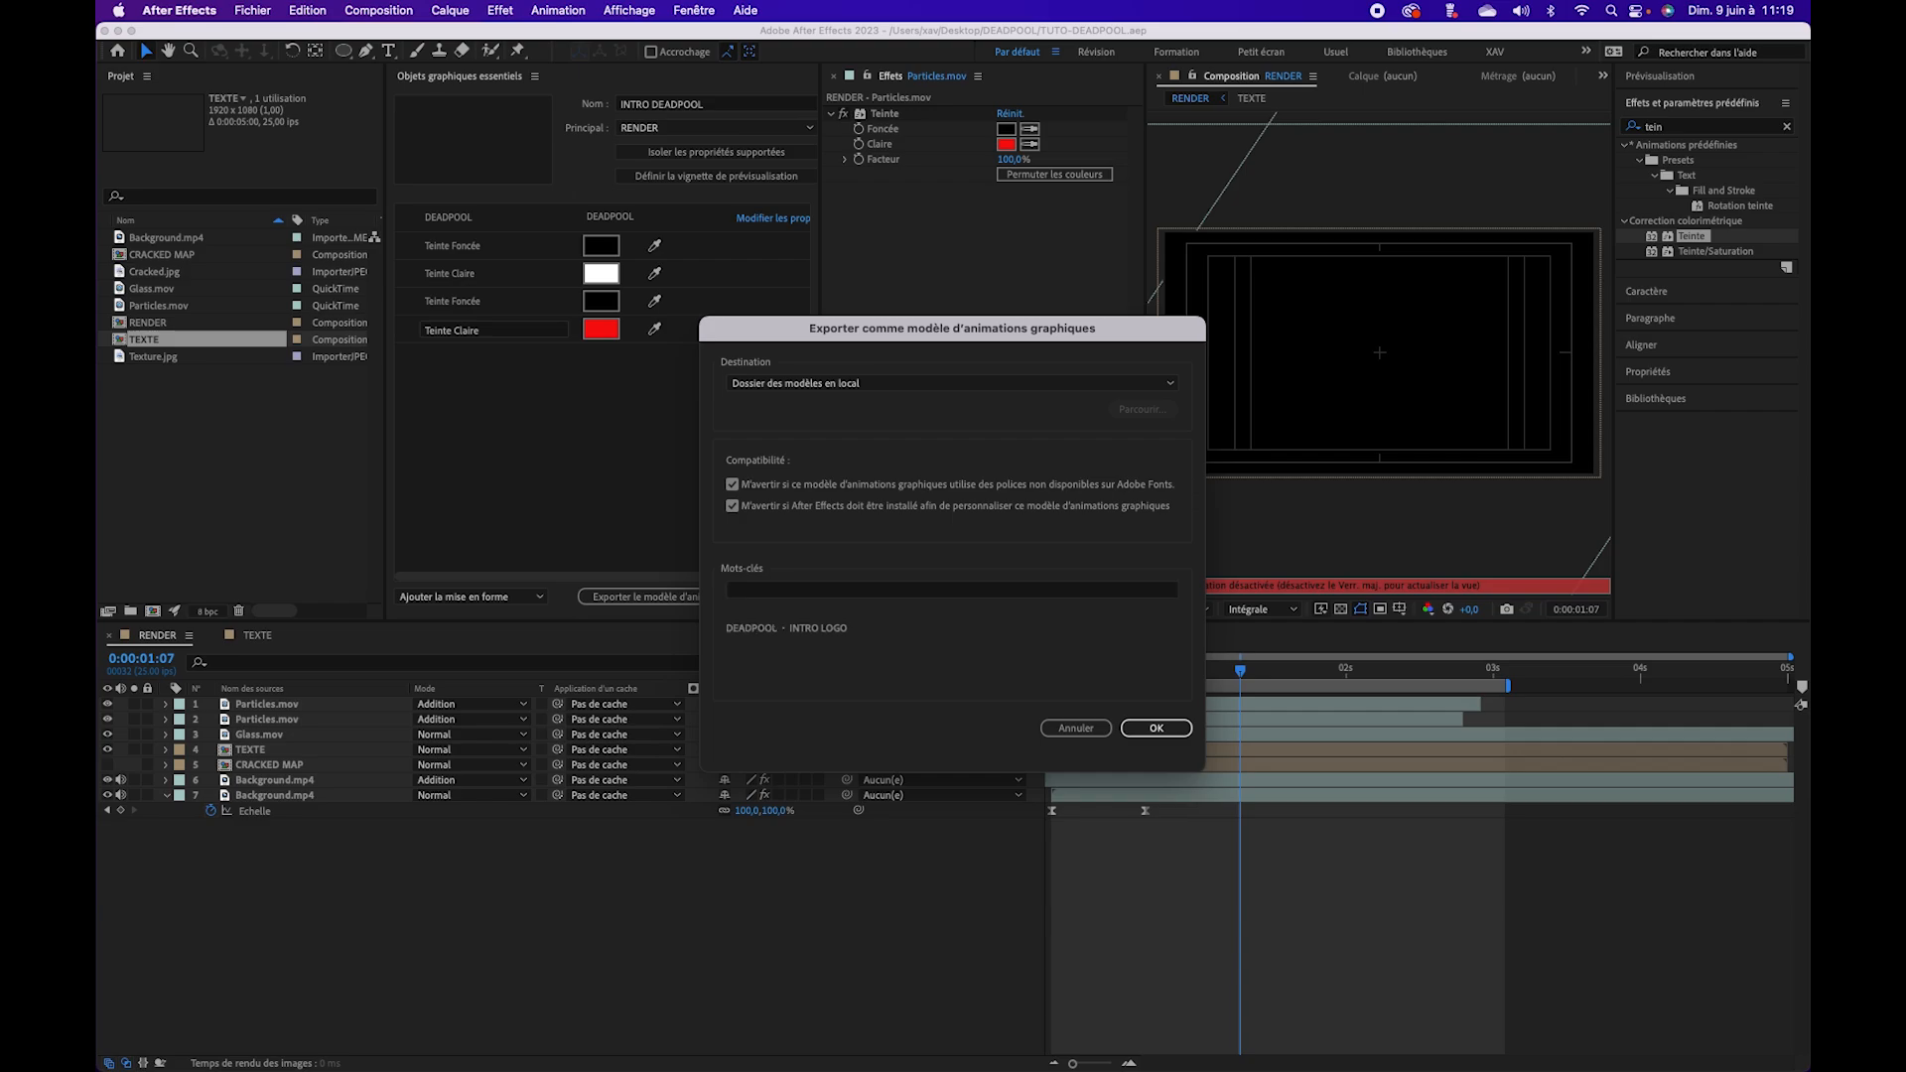
pyautogui.click(777, 594)
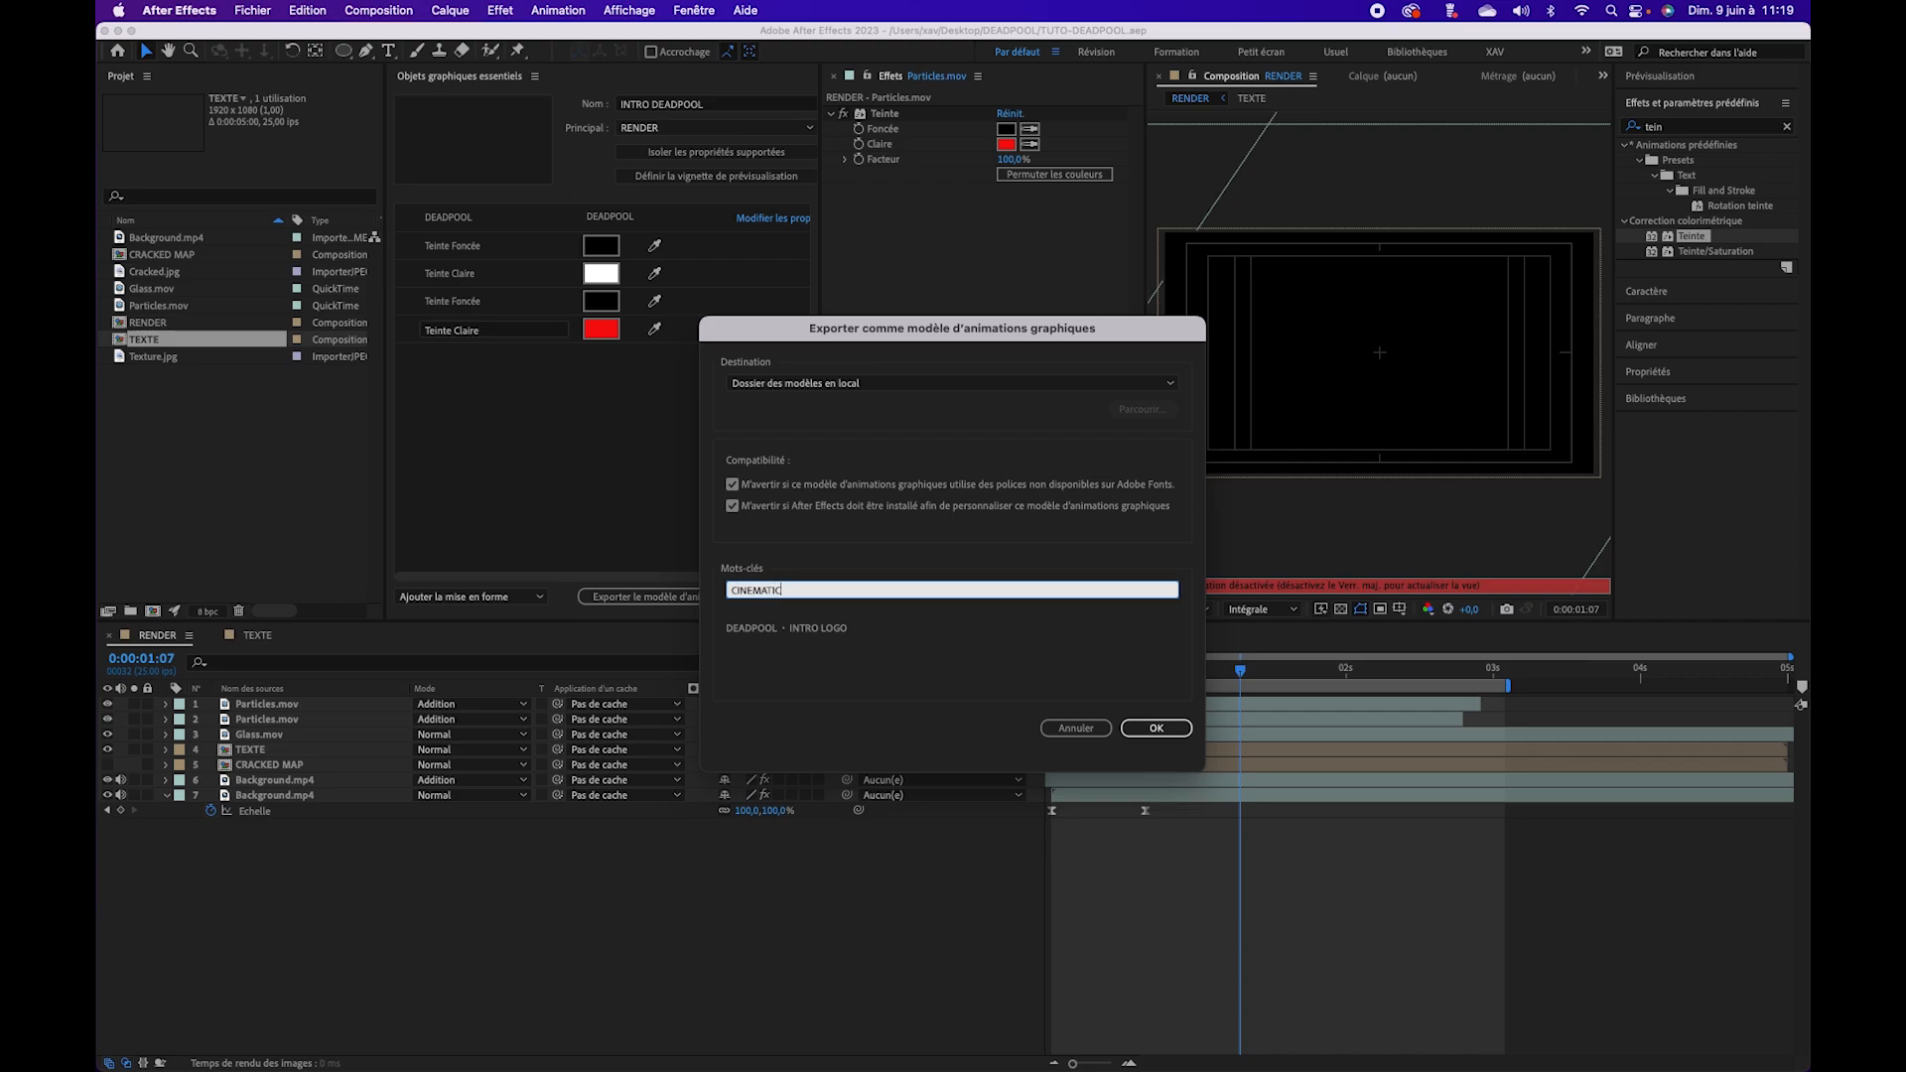
pyautogui.press('Return')
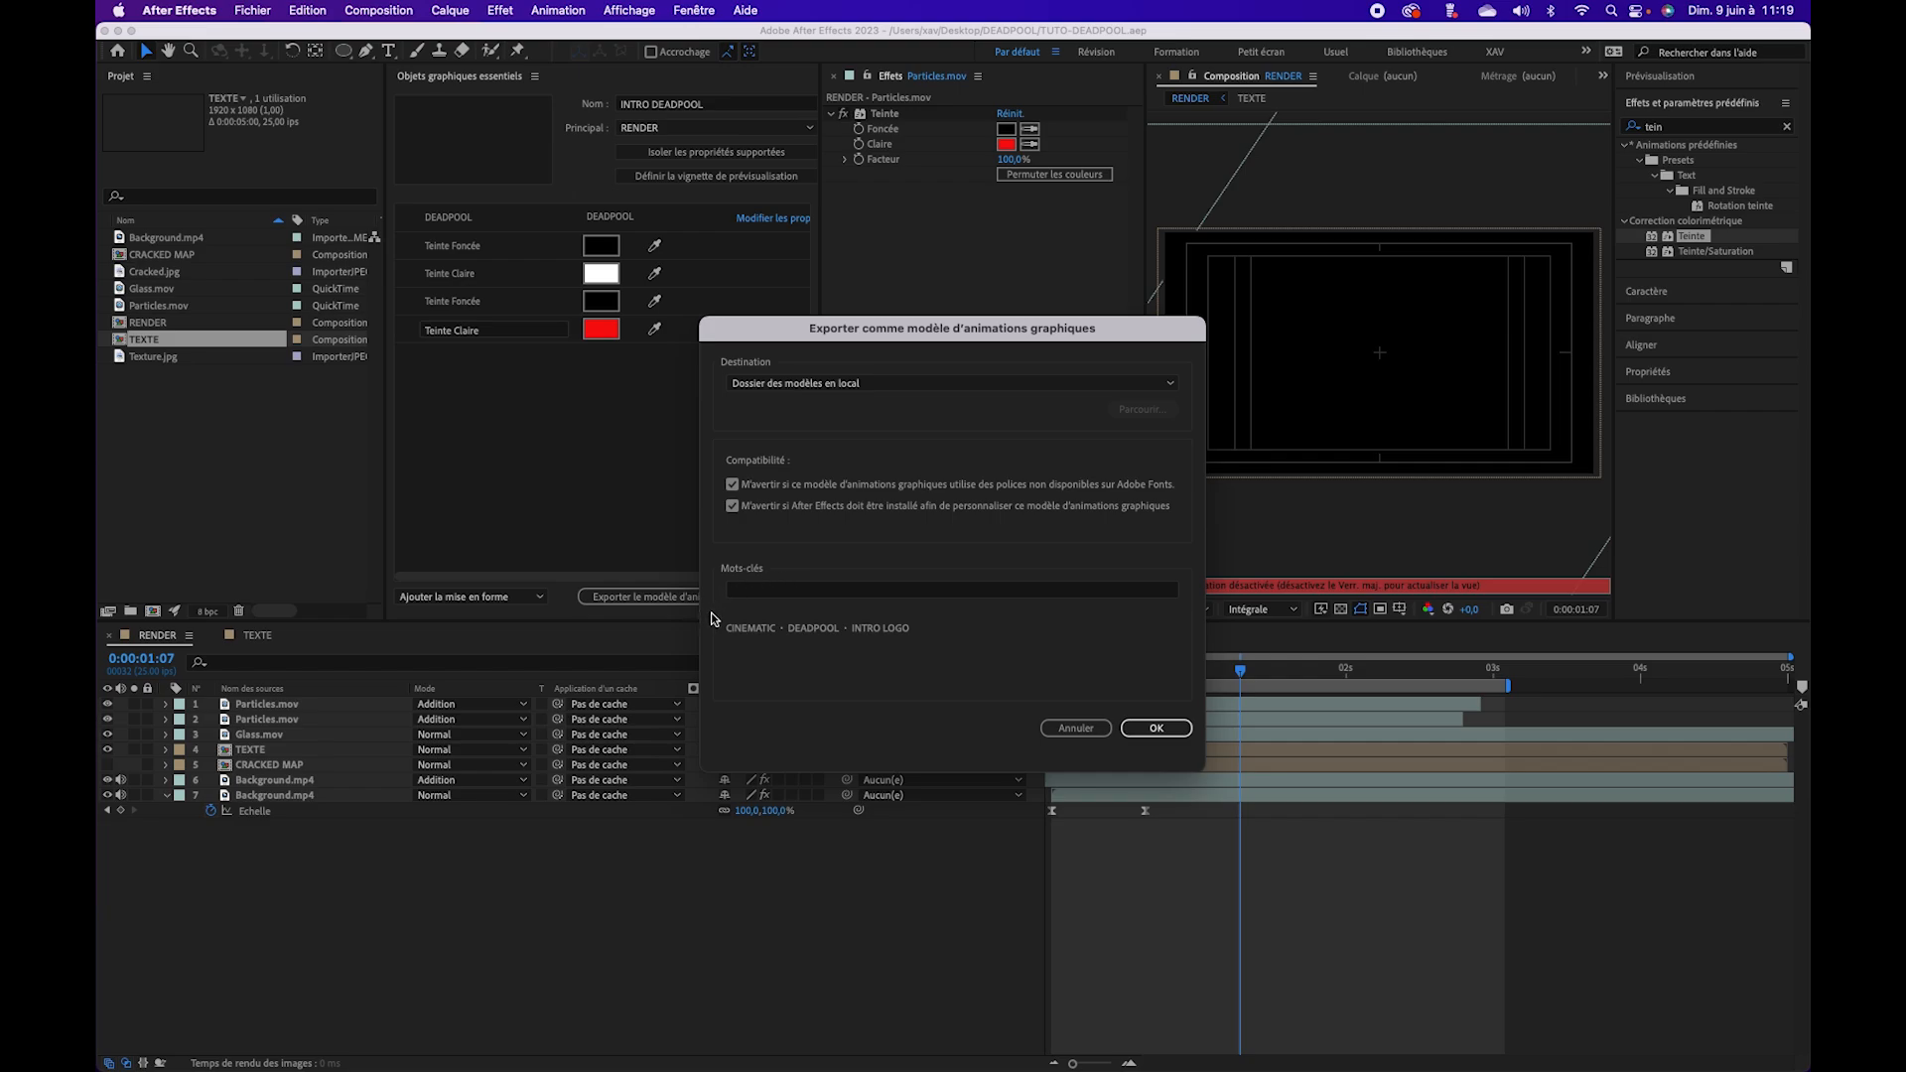
pyautogui.click(1157, 730)
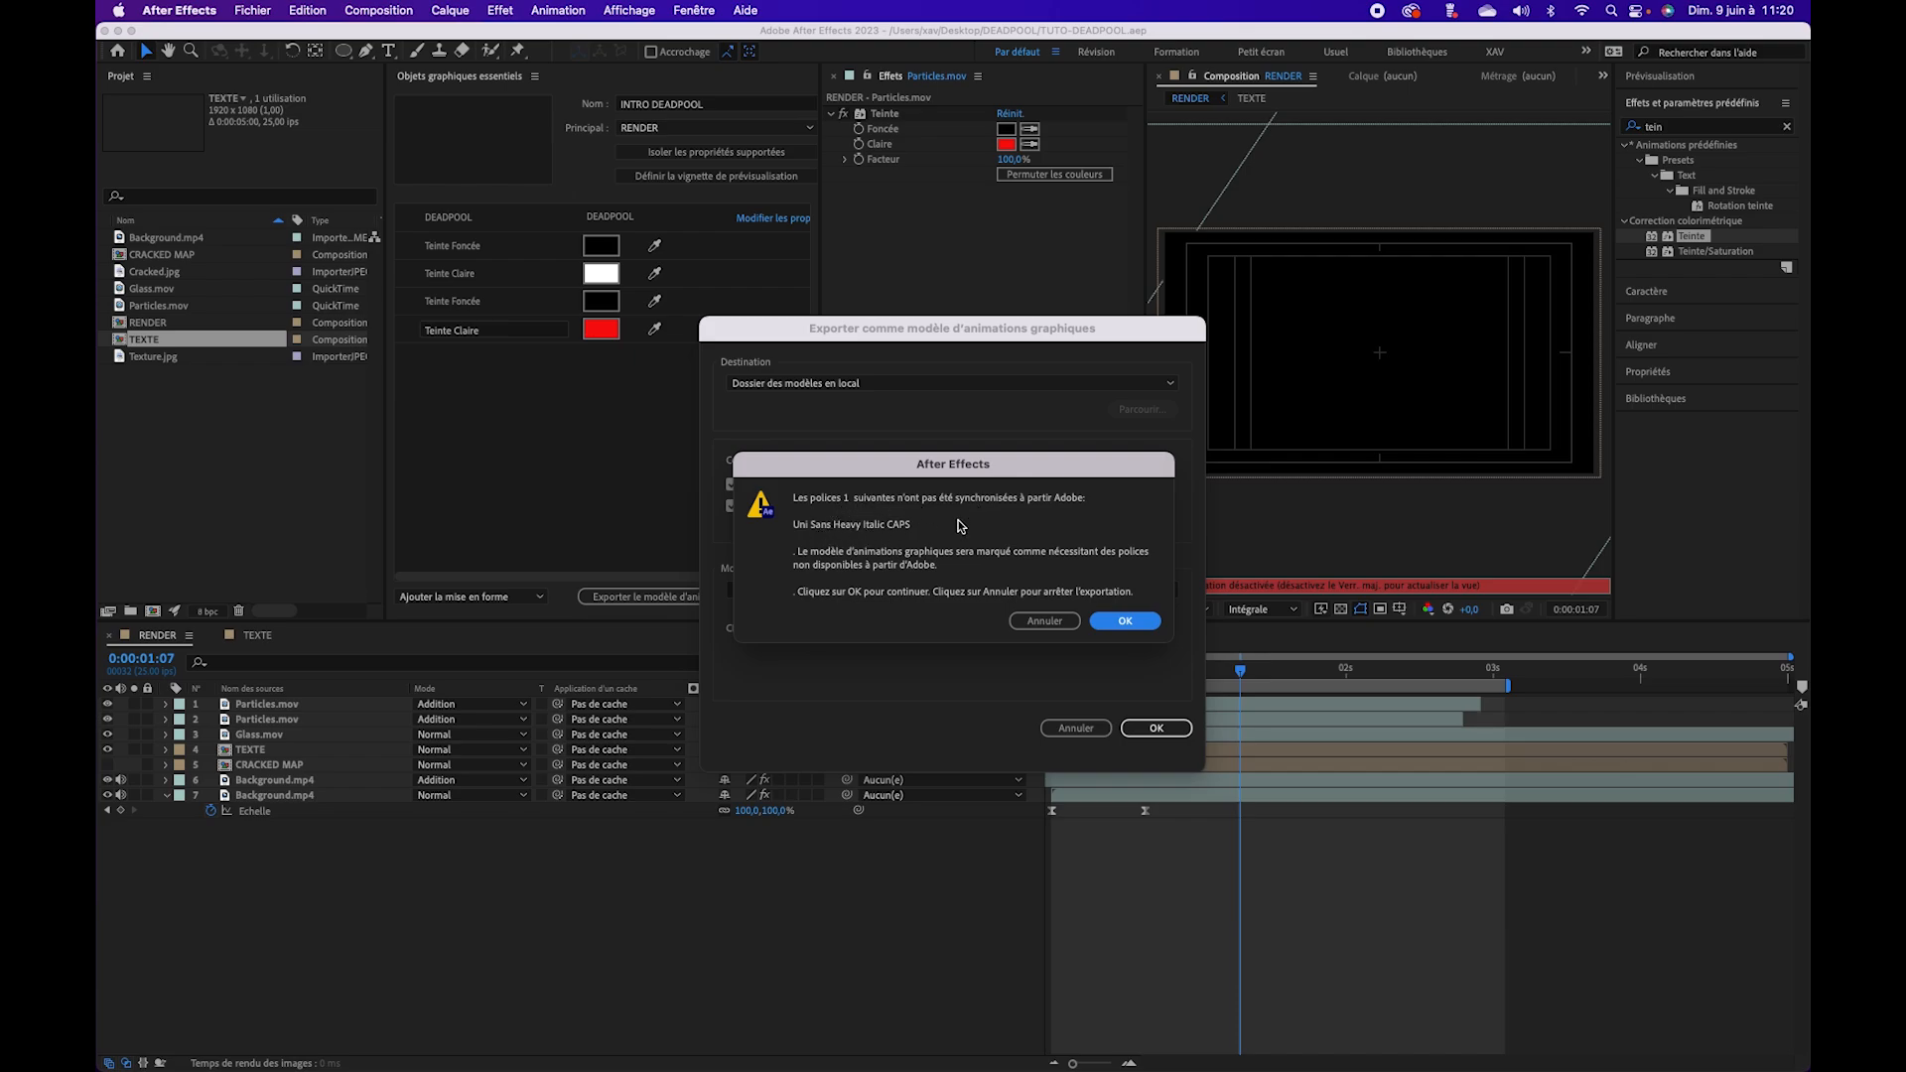
pyautogui.click(1124, 622)
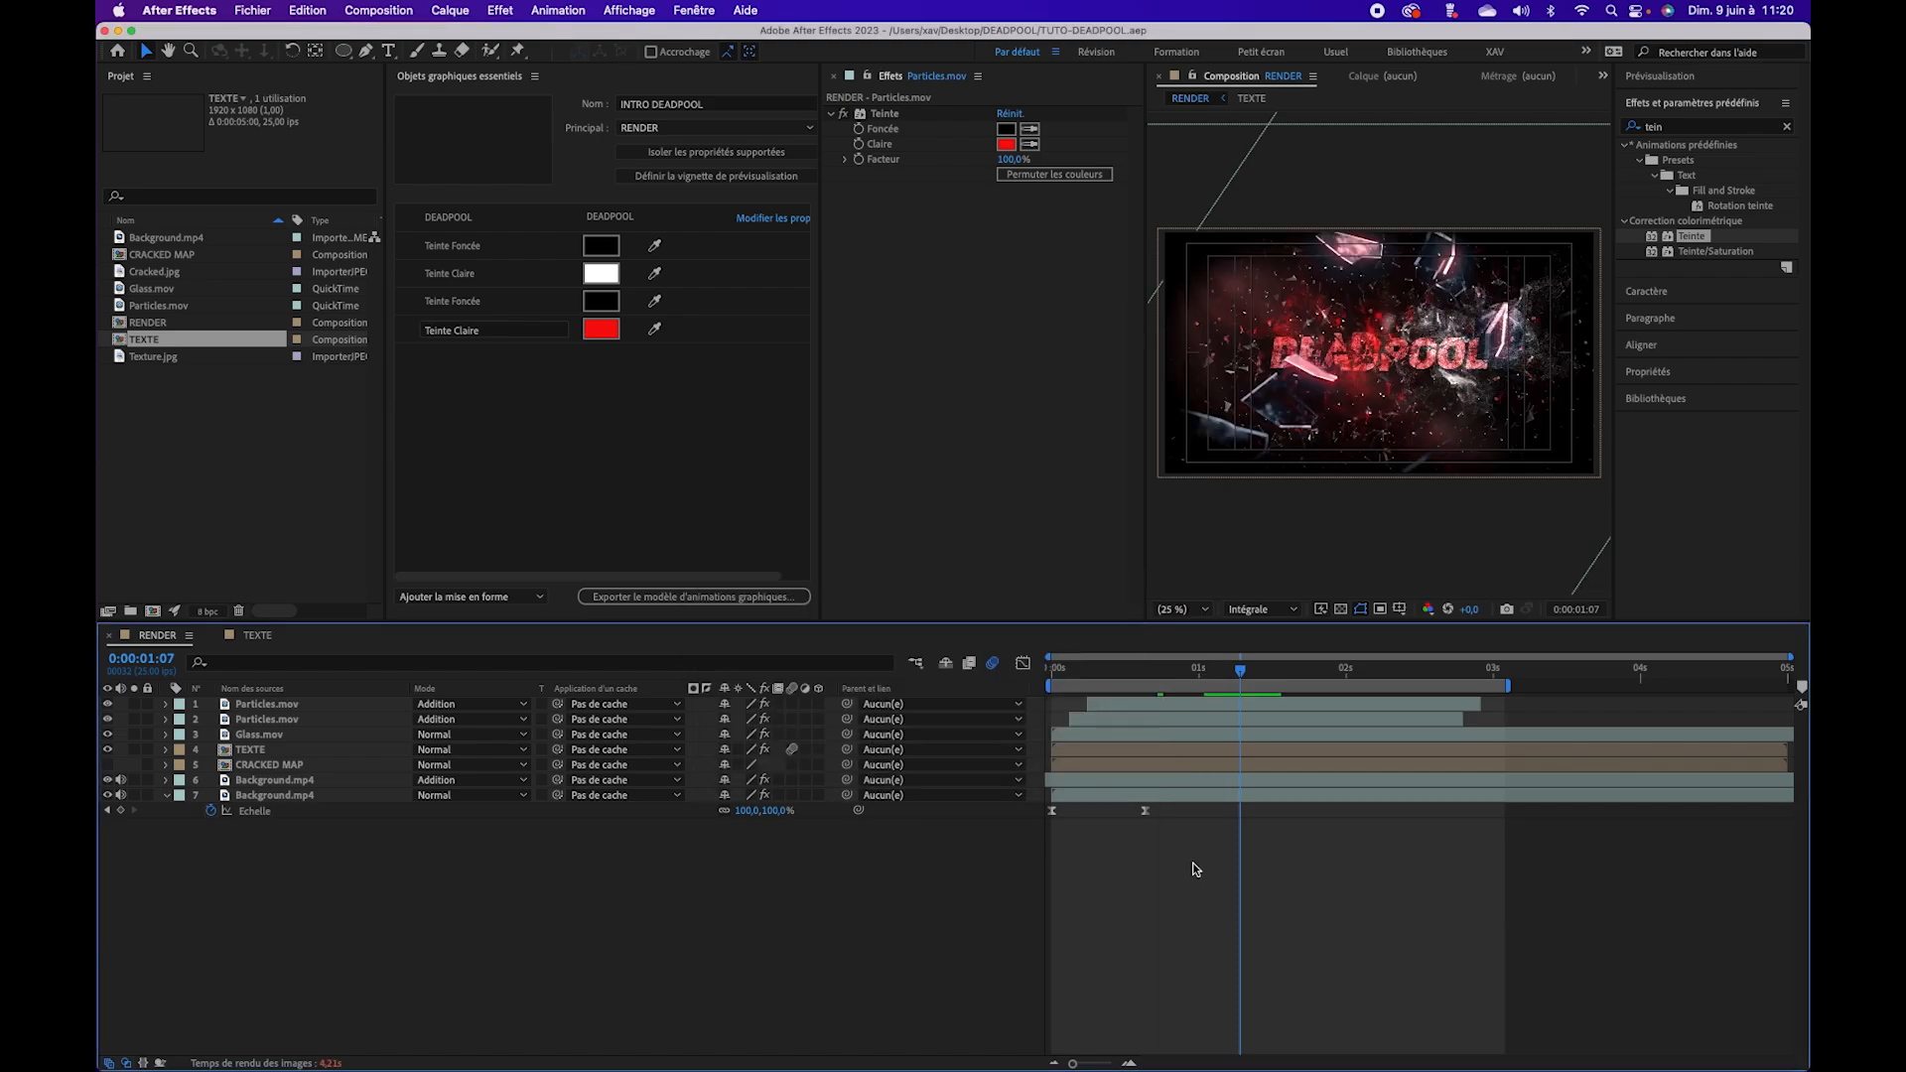
# Step: Switch to Premiere Pro and create a new project named Sans titre, replacing the existing one
pyautogui.moveTo(1395, 1066)
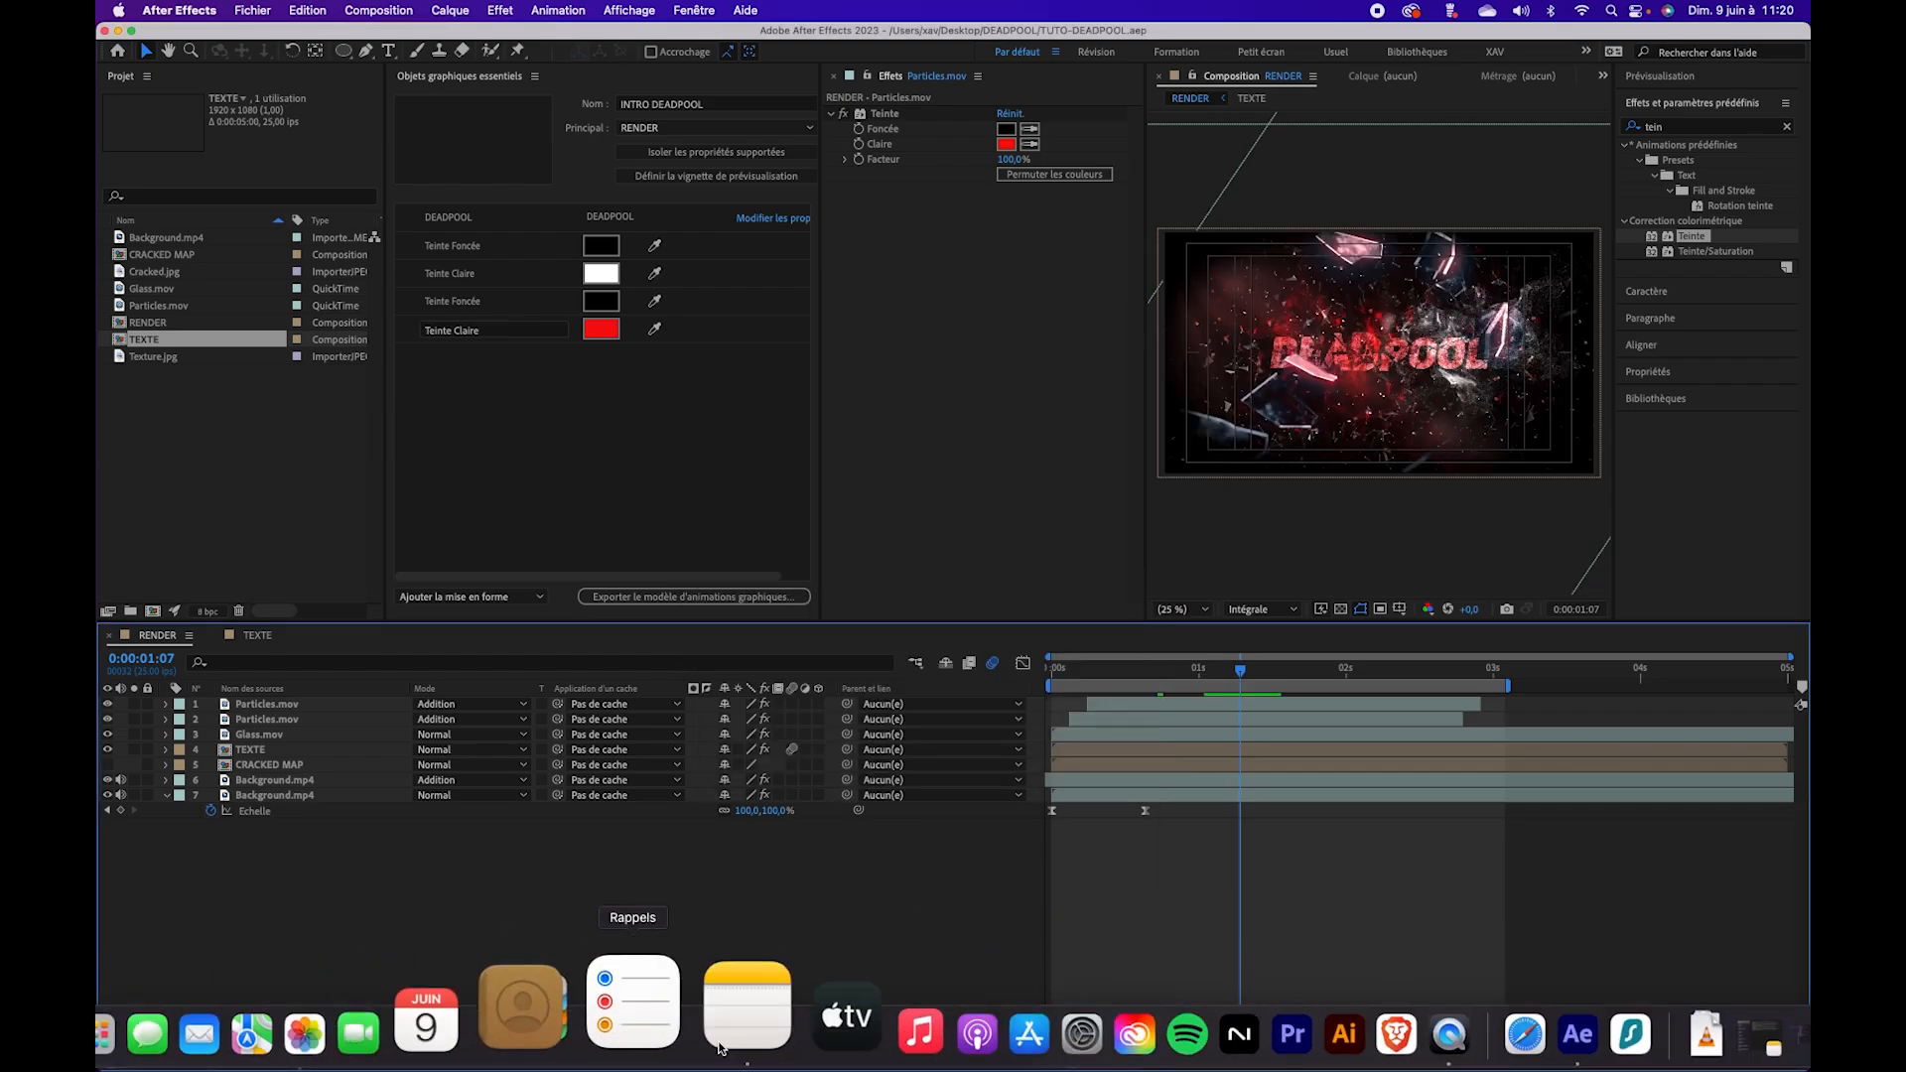
pyautogui.click(1159, 1015)
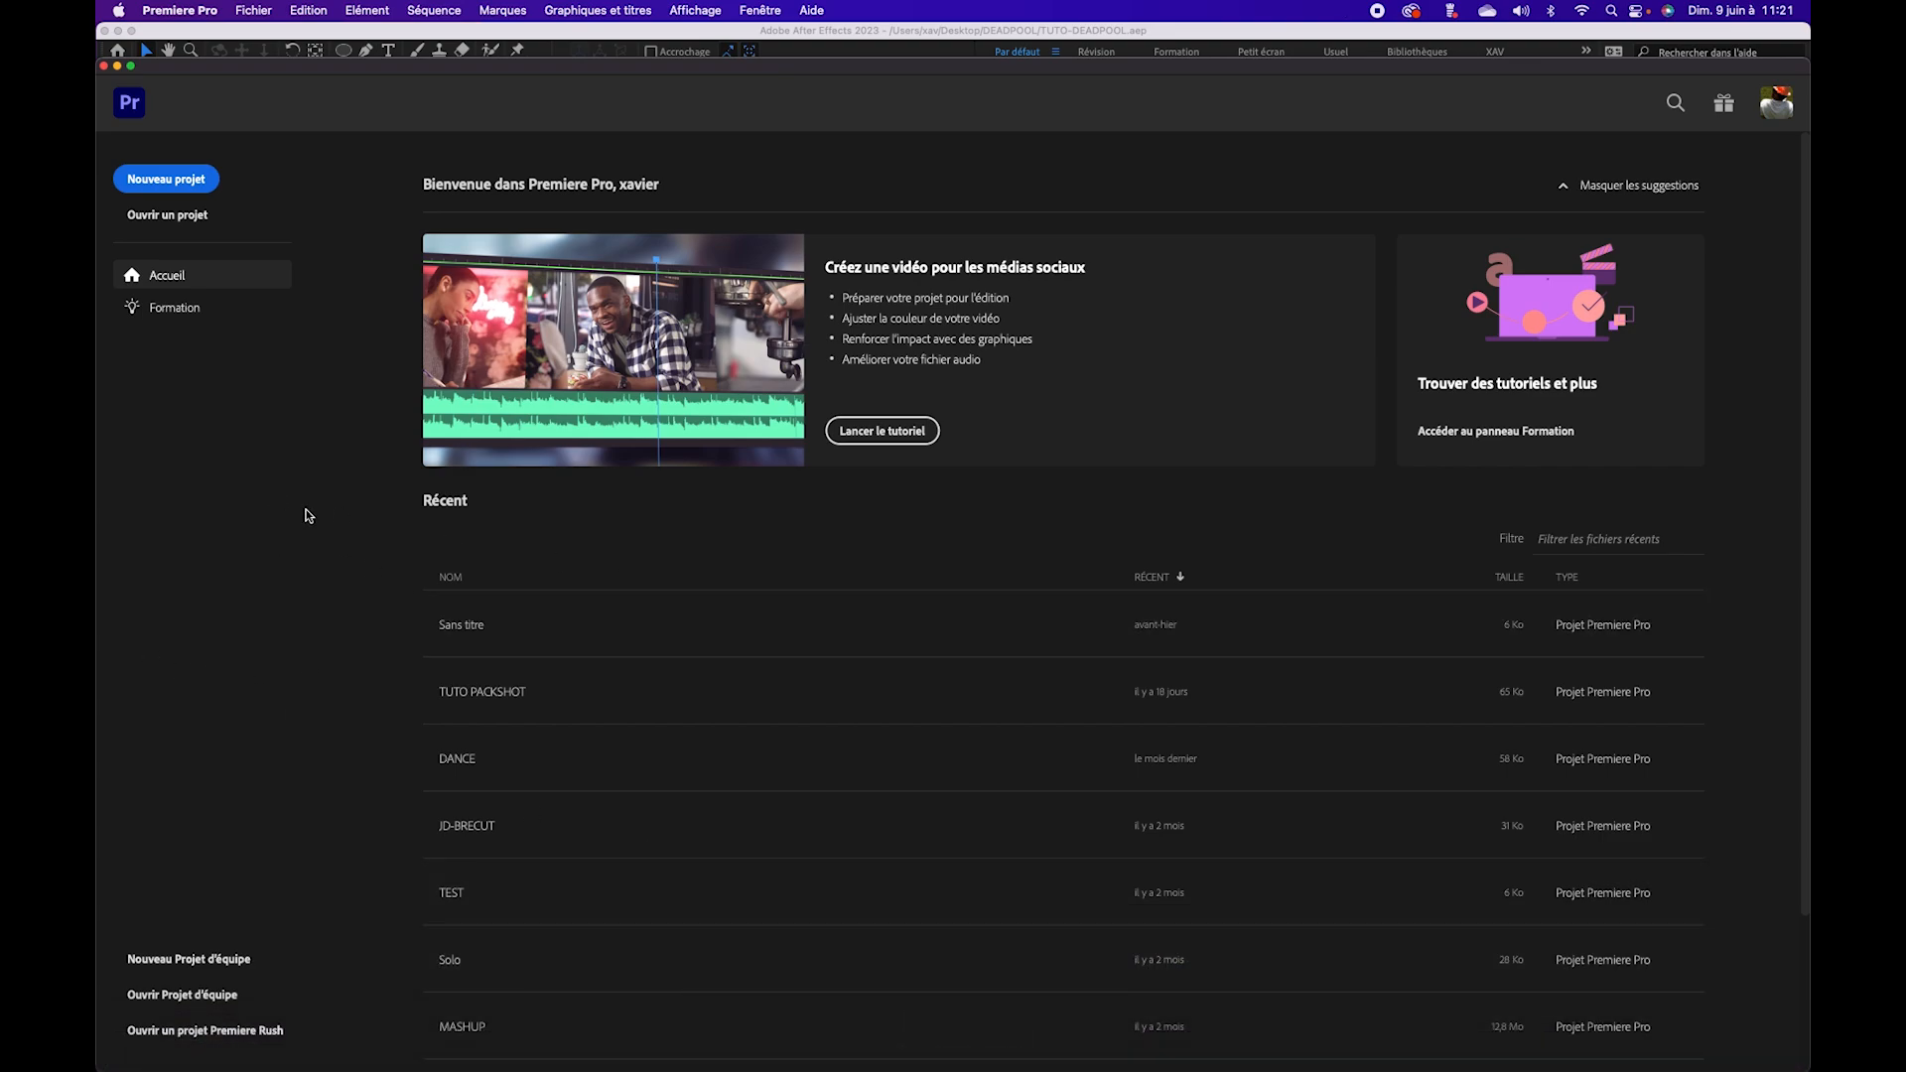
pyautogui.click(159, 188)
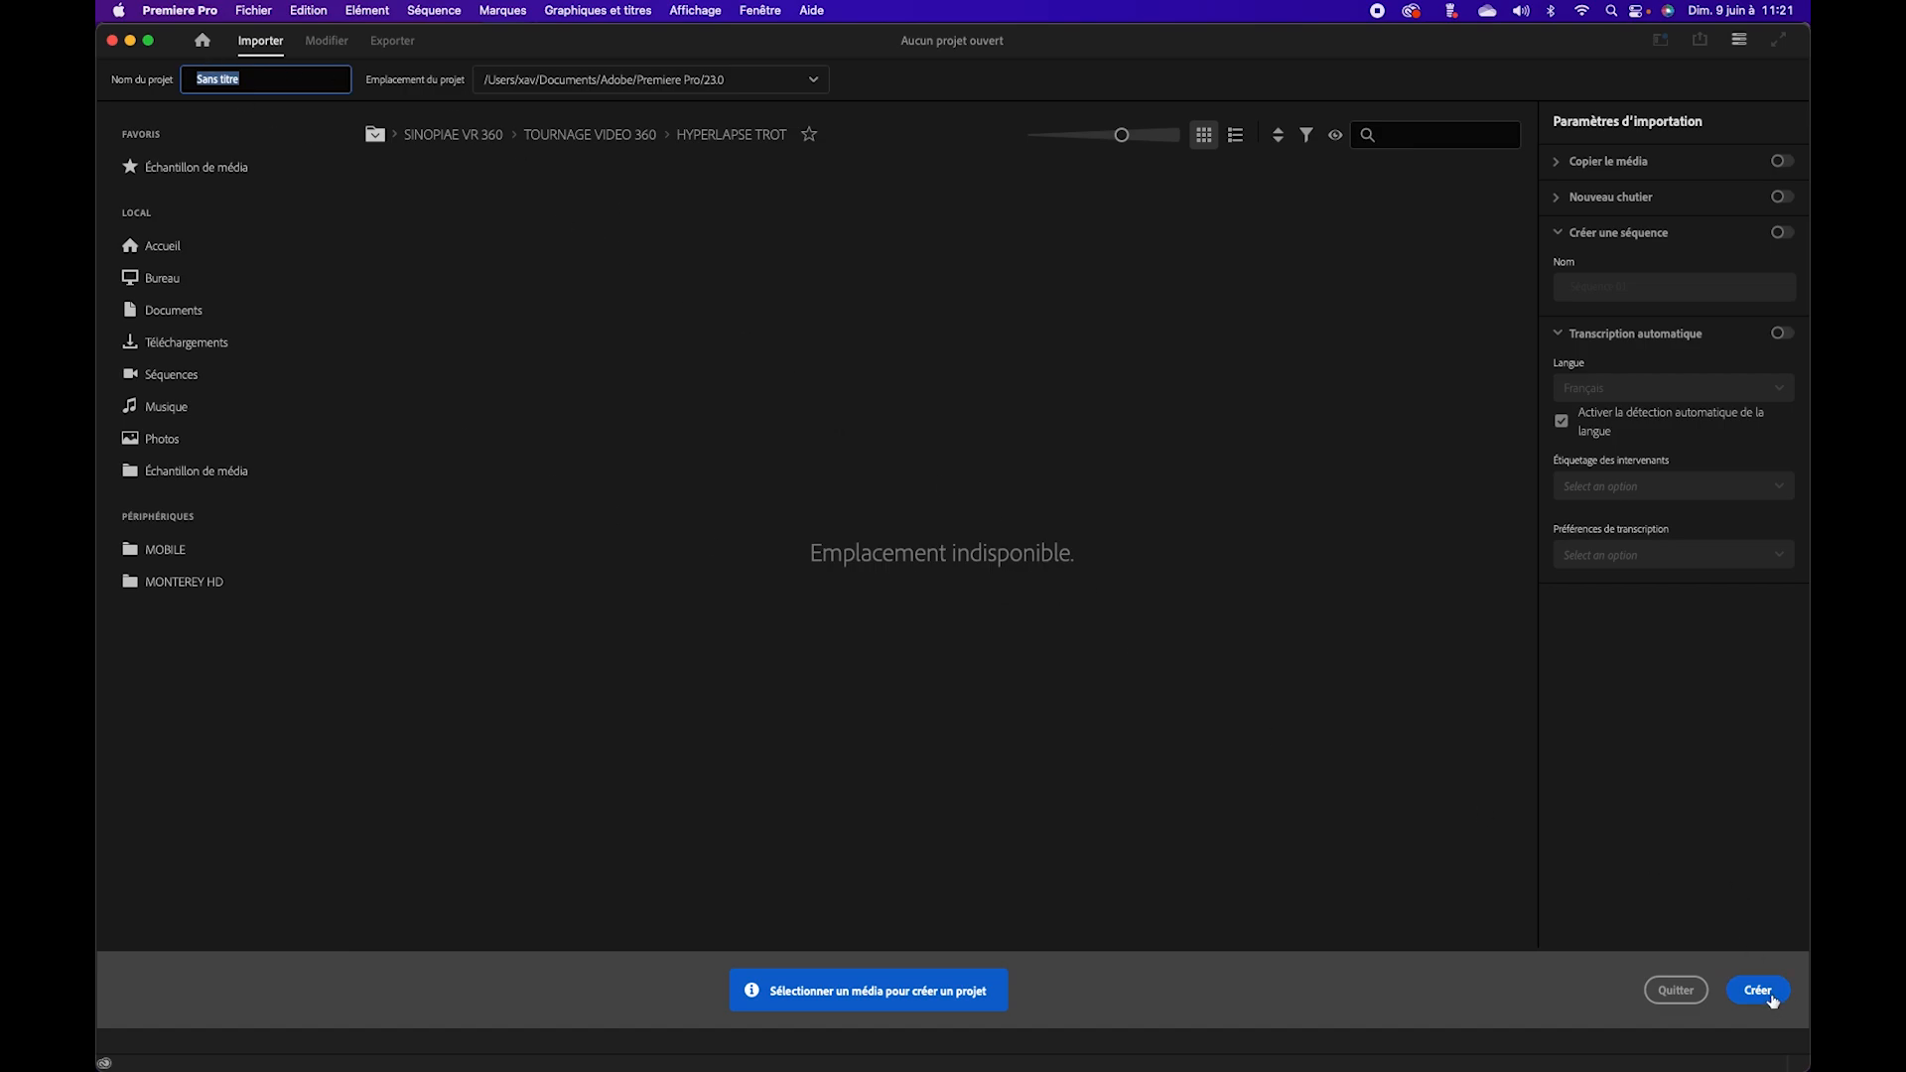
pyautogui.click(1759, 990)
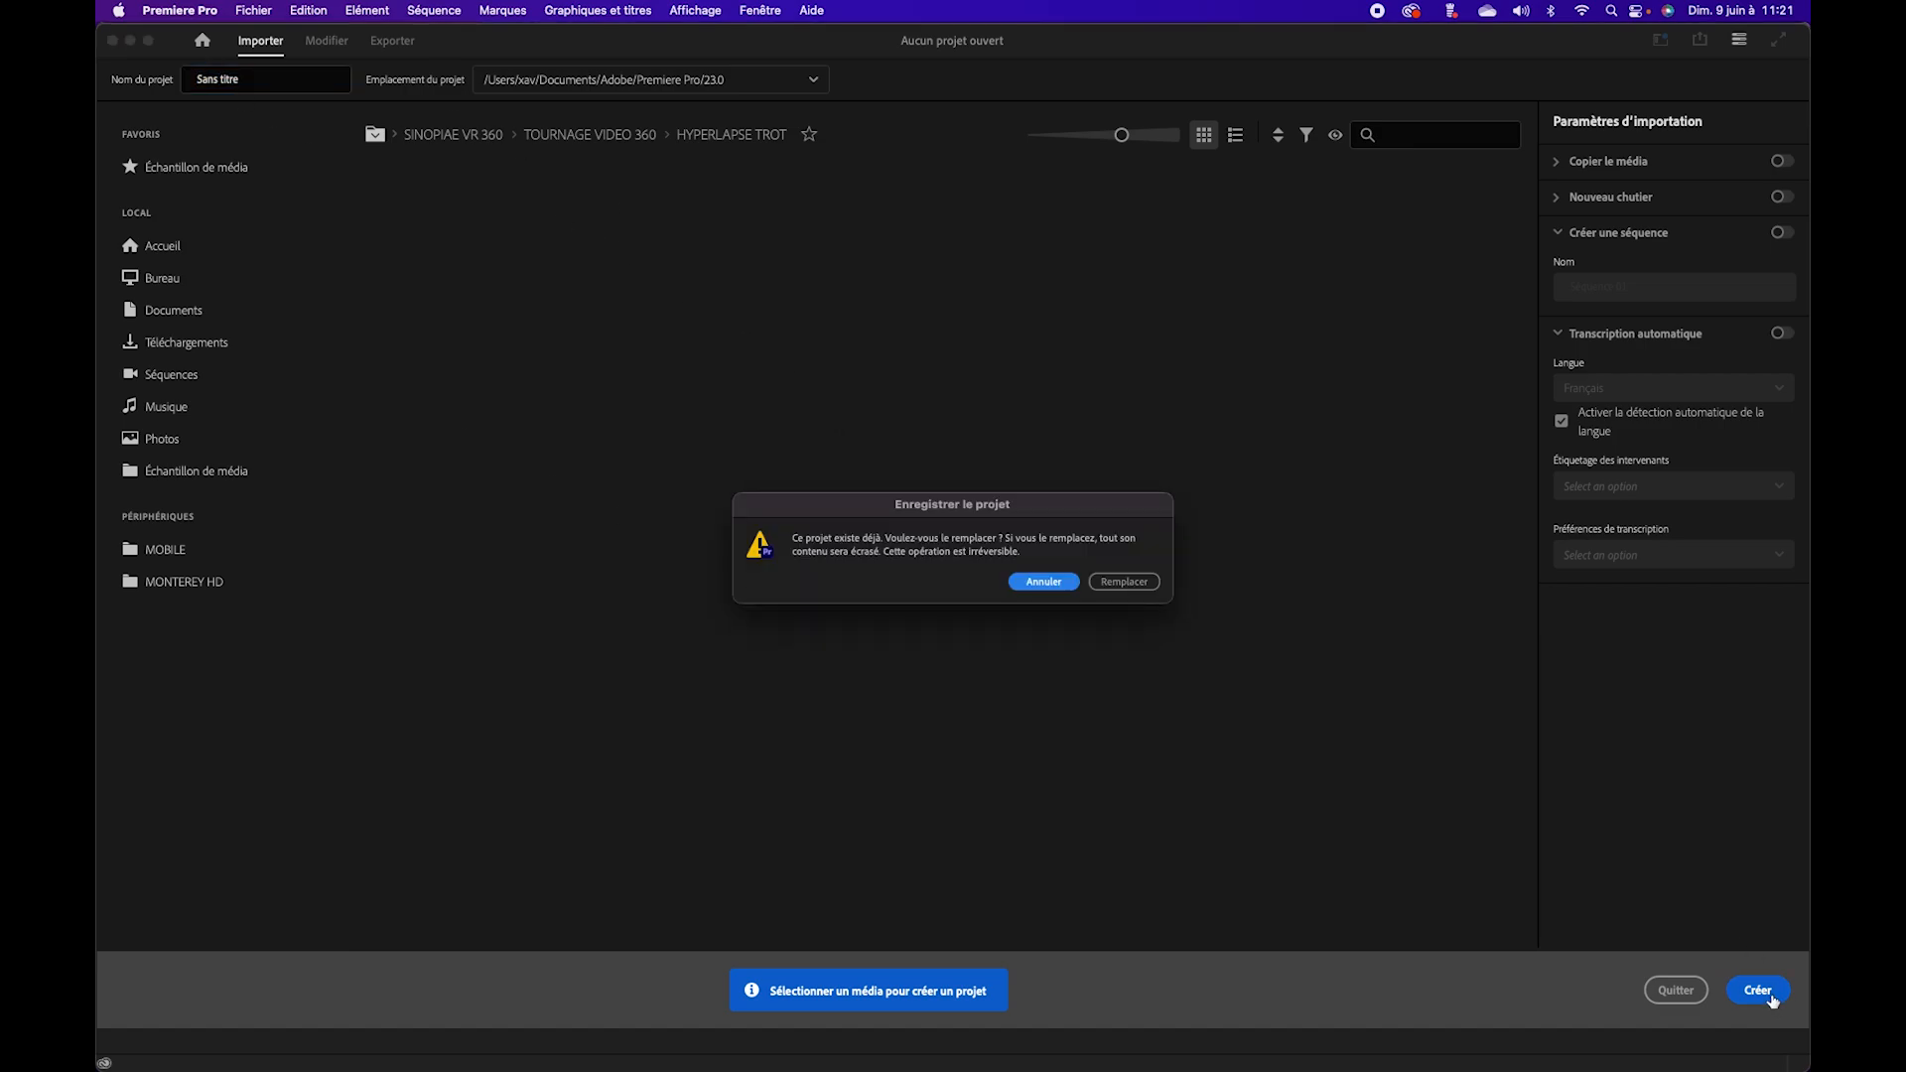
pyautogui.click(1125, 583)
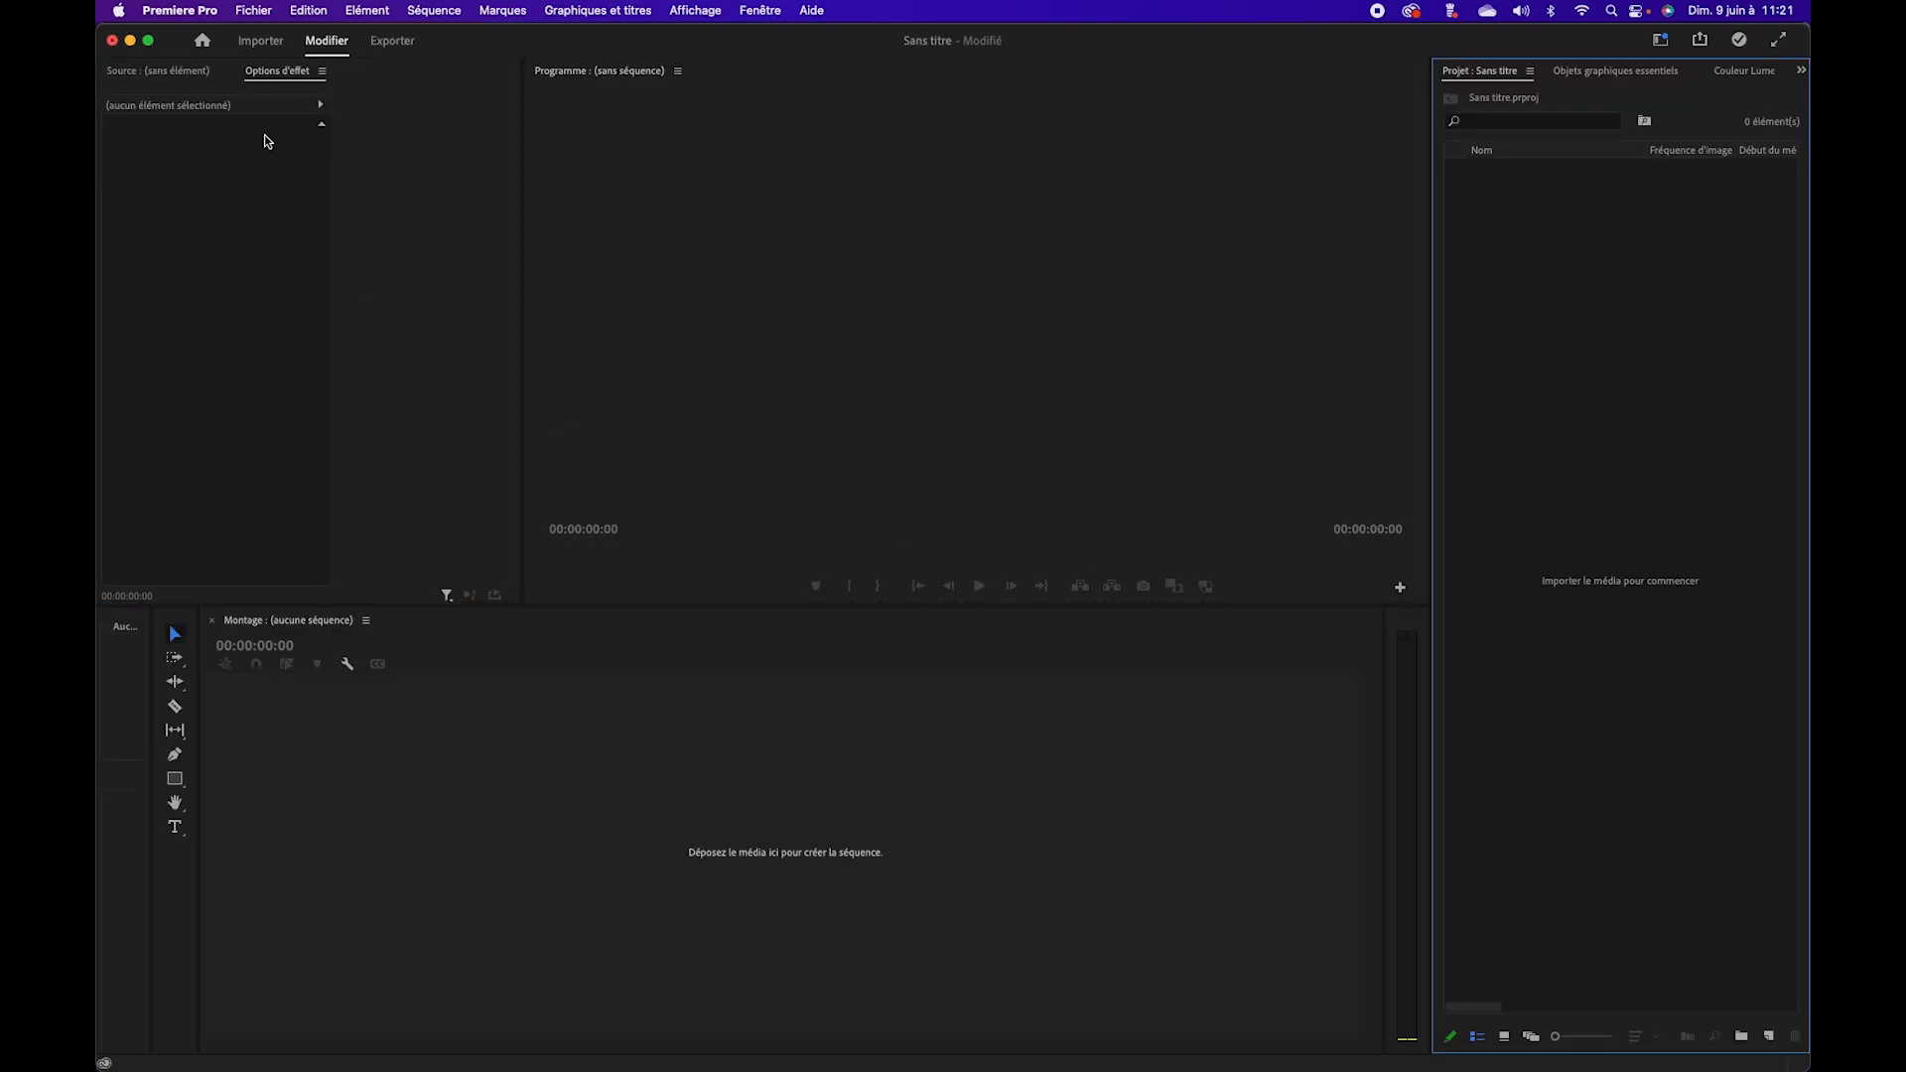
# Step: Dock the project panel with the source monitor and effect options, and create Séquence 01 from the DSLR 1080p25 preset with a taller timeline area
pyautogui.moveTo(1479, 71); pyautogui.dragTo(417, 213)
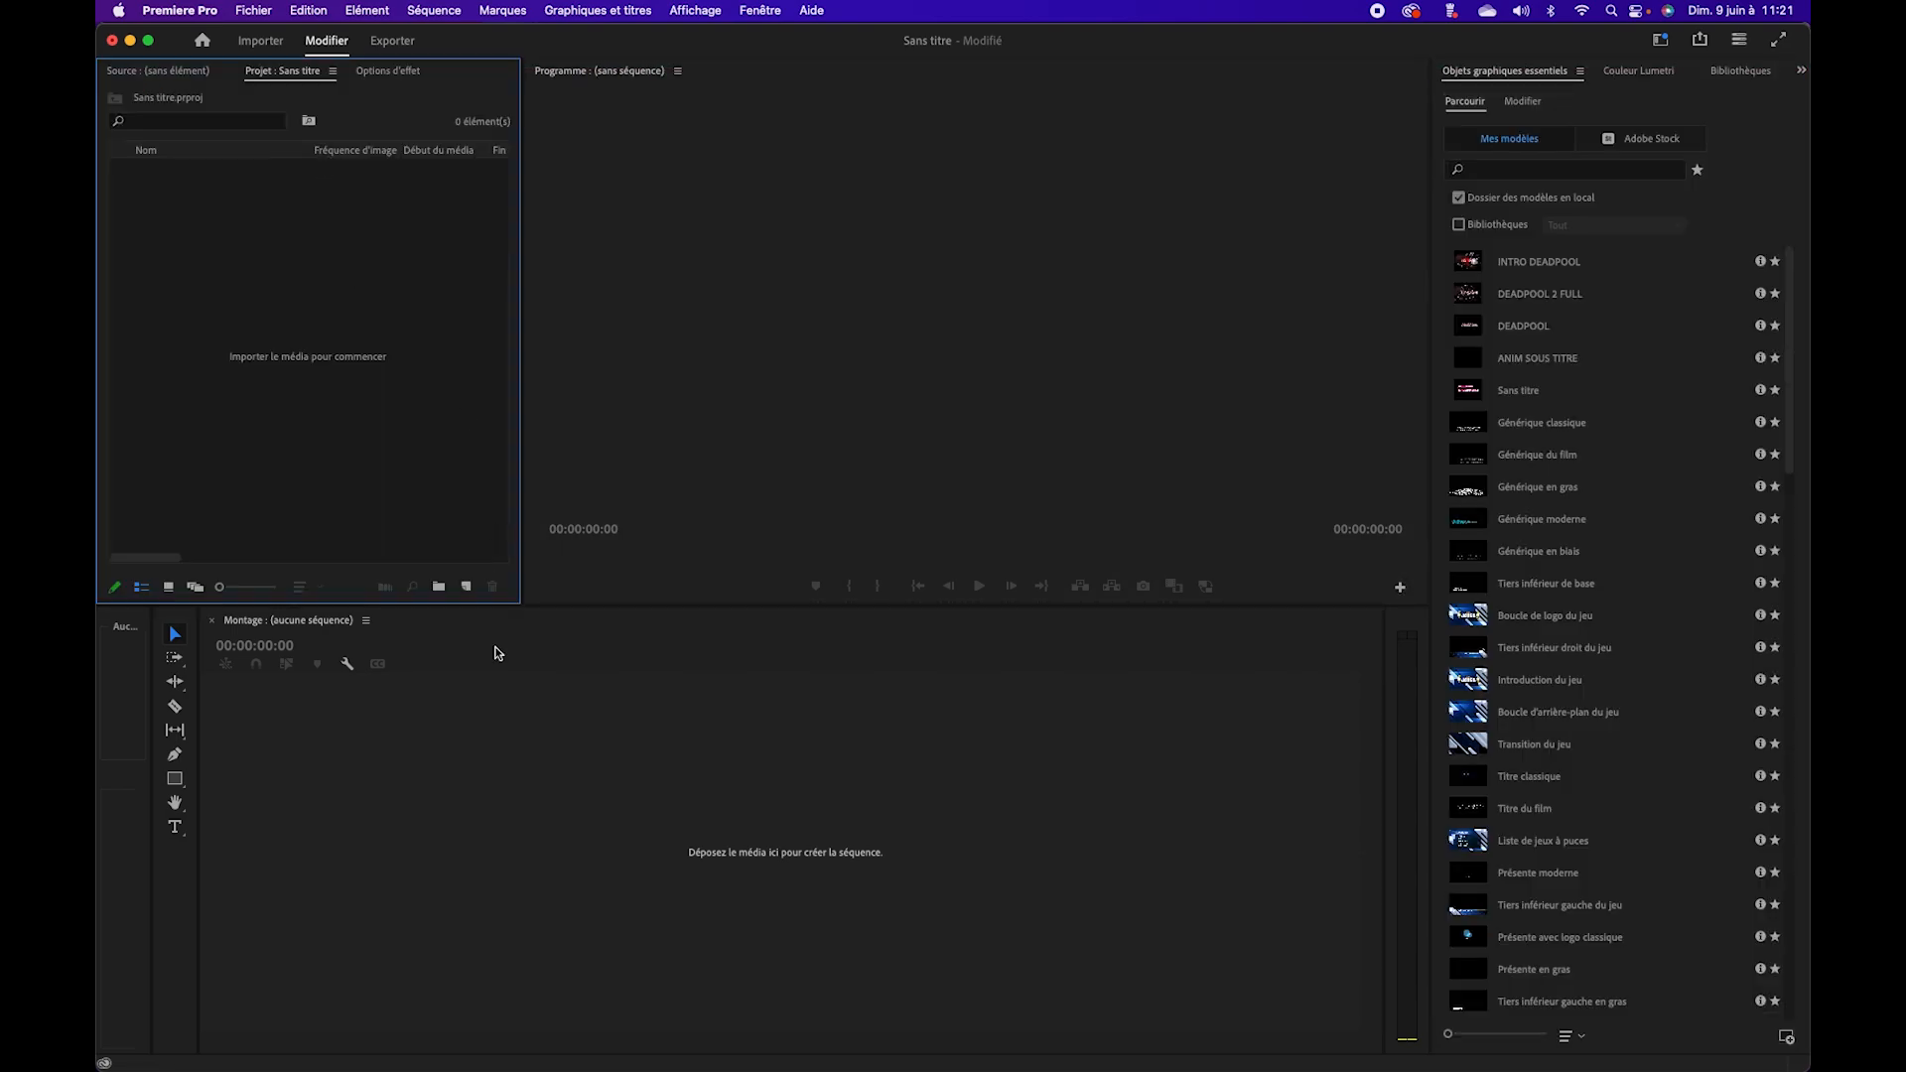
pyautogui.click(466, 587)
pyautogui.click(507, 613)
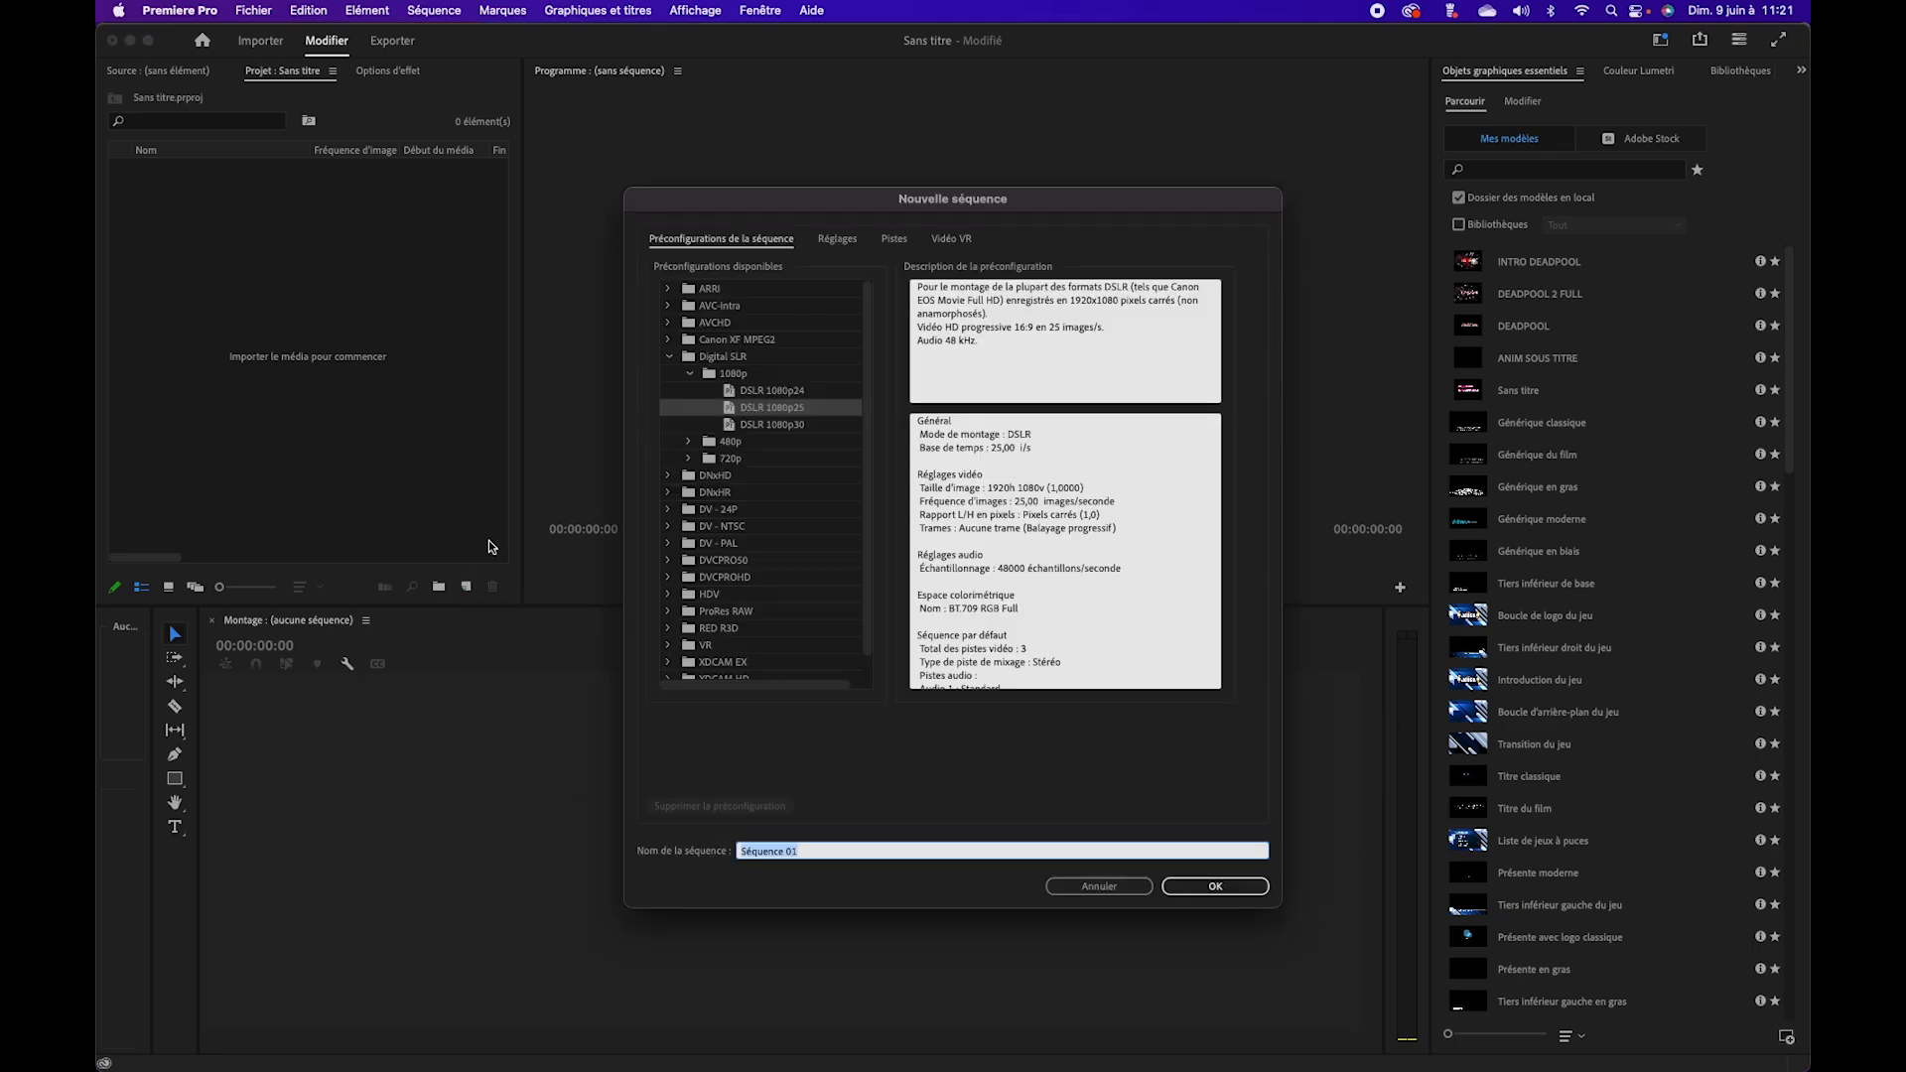
pyautogui.click(1216, 885)
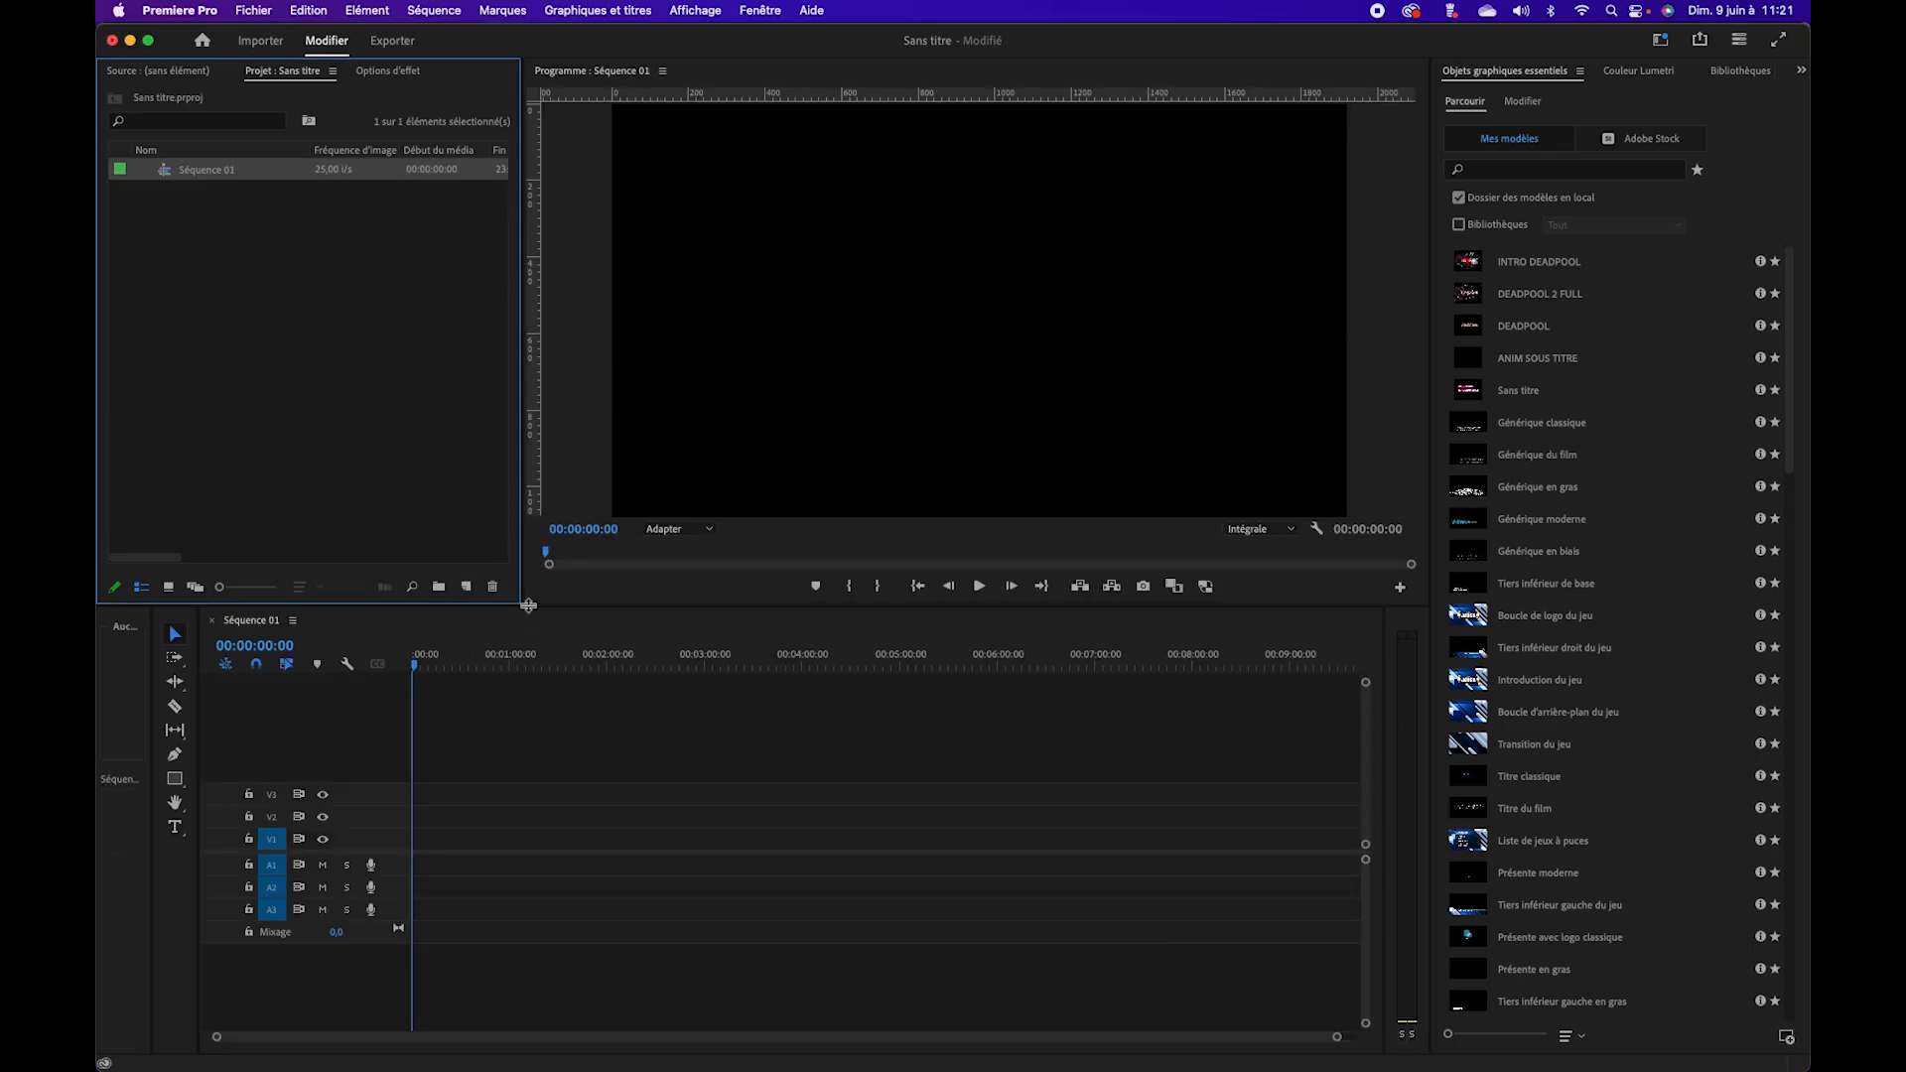
pyautogui.moveTo(534, 605); pyautogui.dragTo(534, 564)
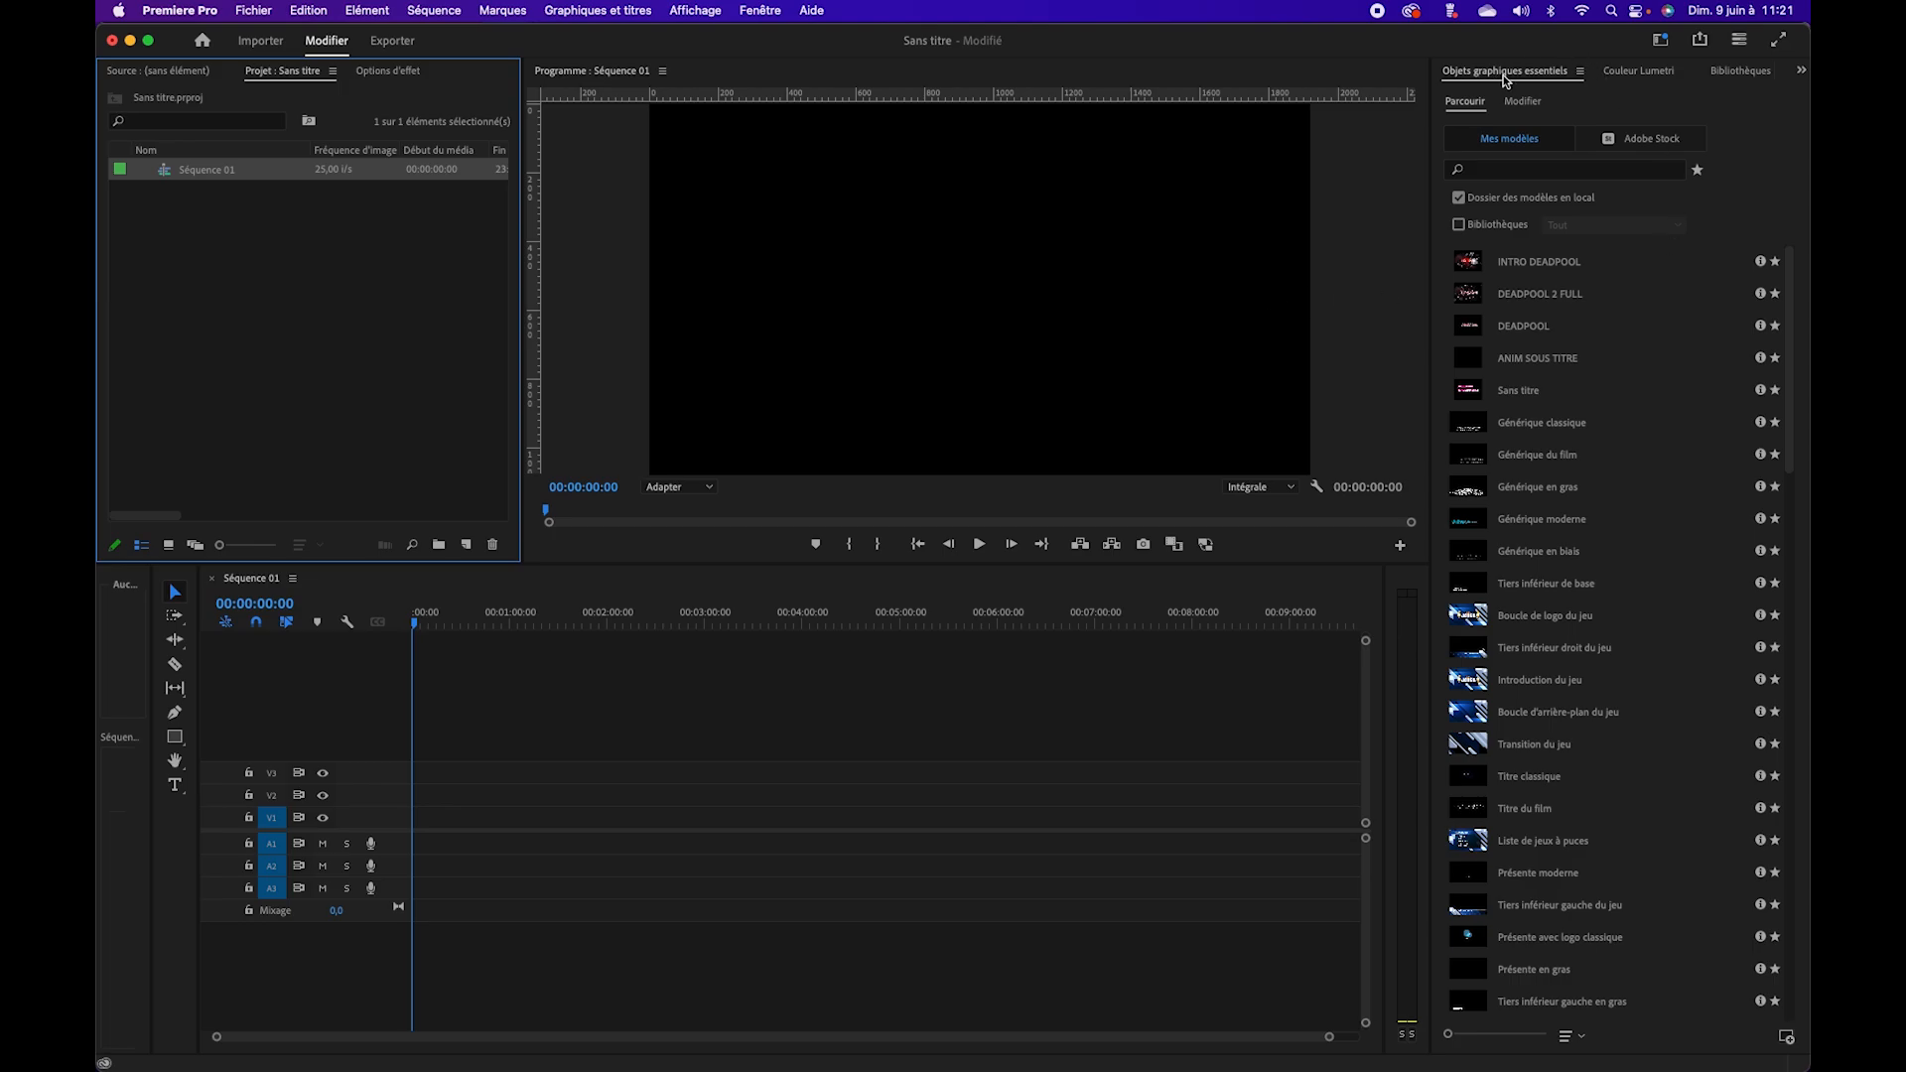
# Step: Compare the template lists from Dossier des modèles en local and Bibliothèques, ending with only the local folder listed
pyautogui.click(761, 12)
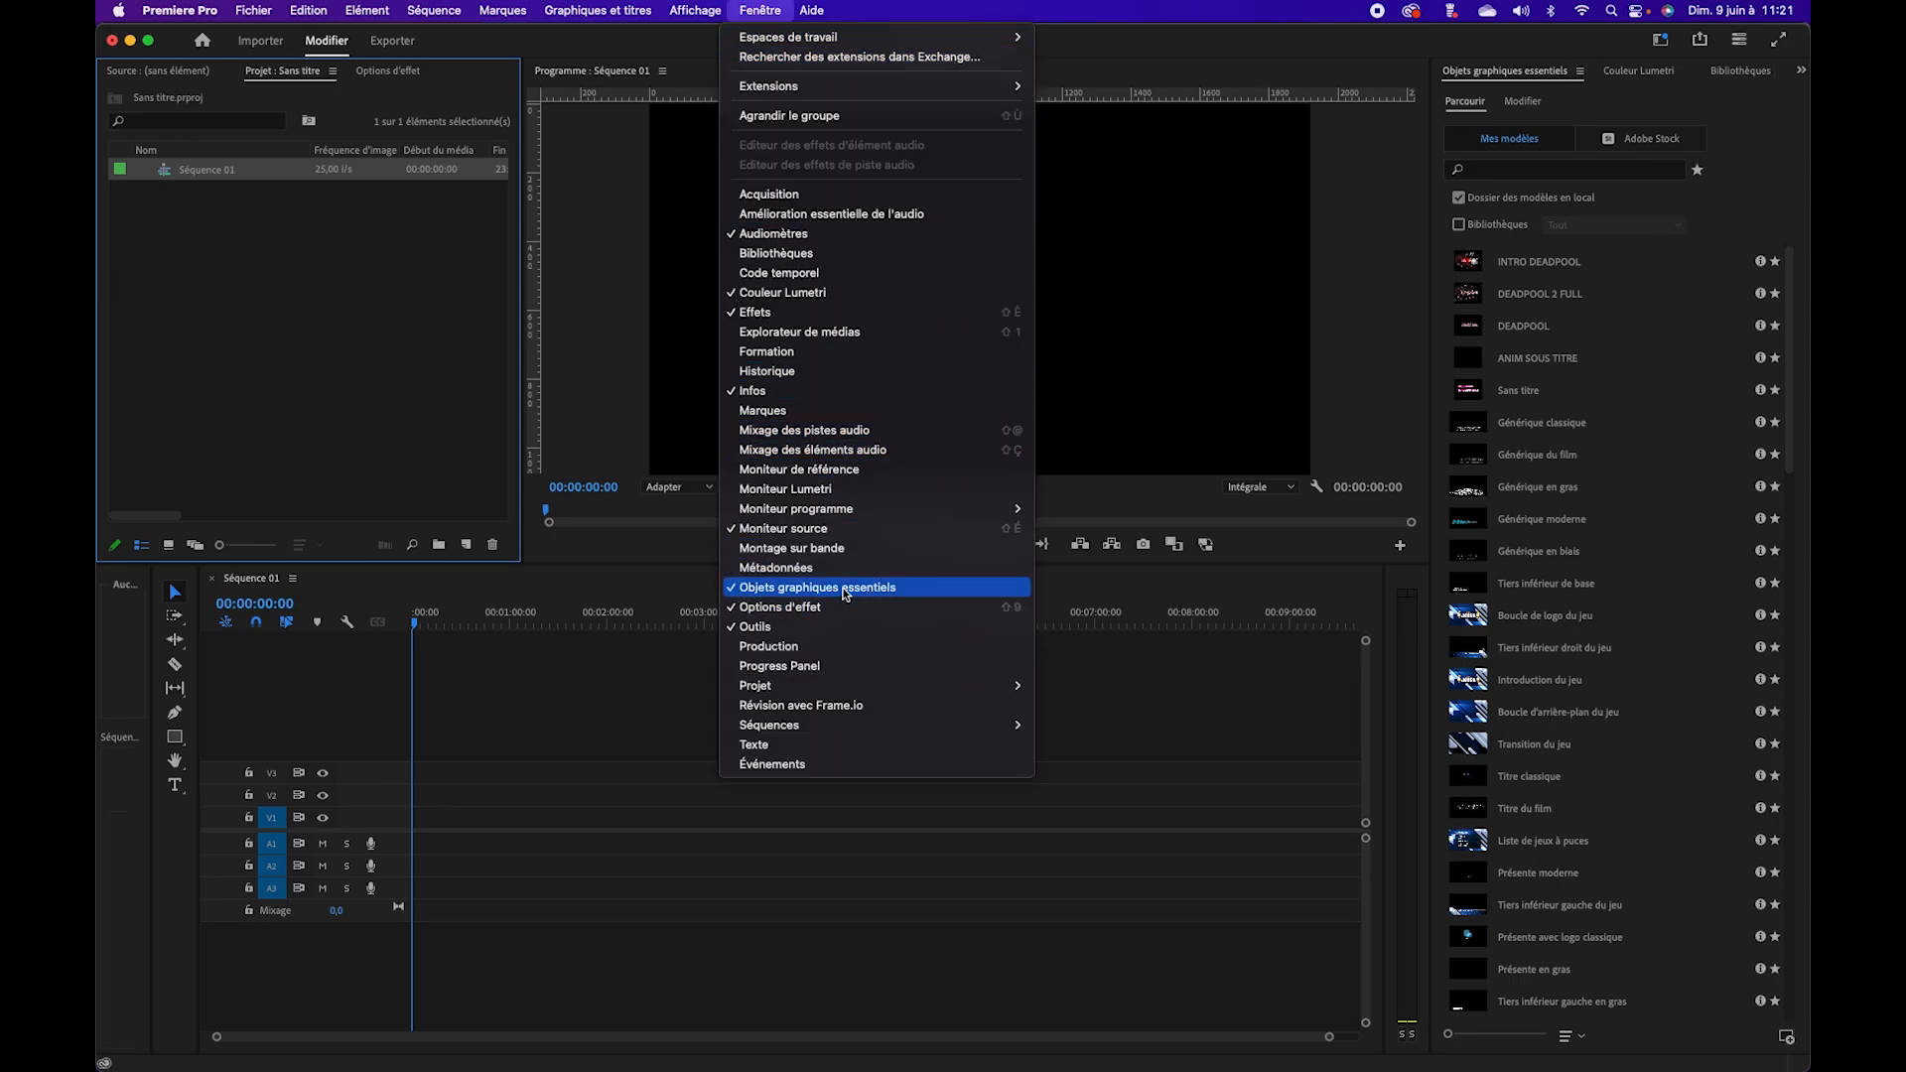
pyautogui.click(1715, 219)
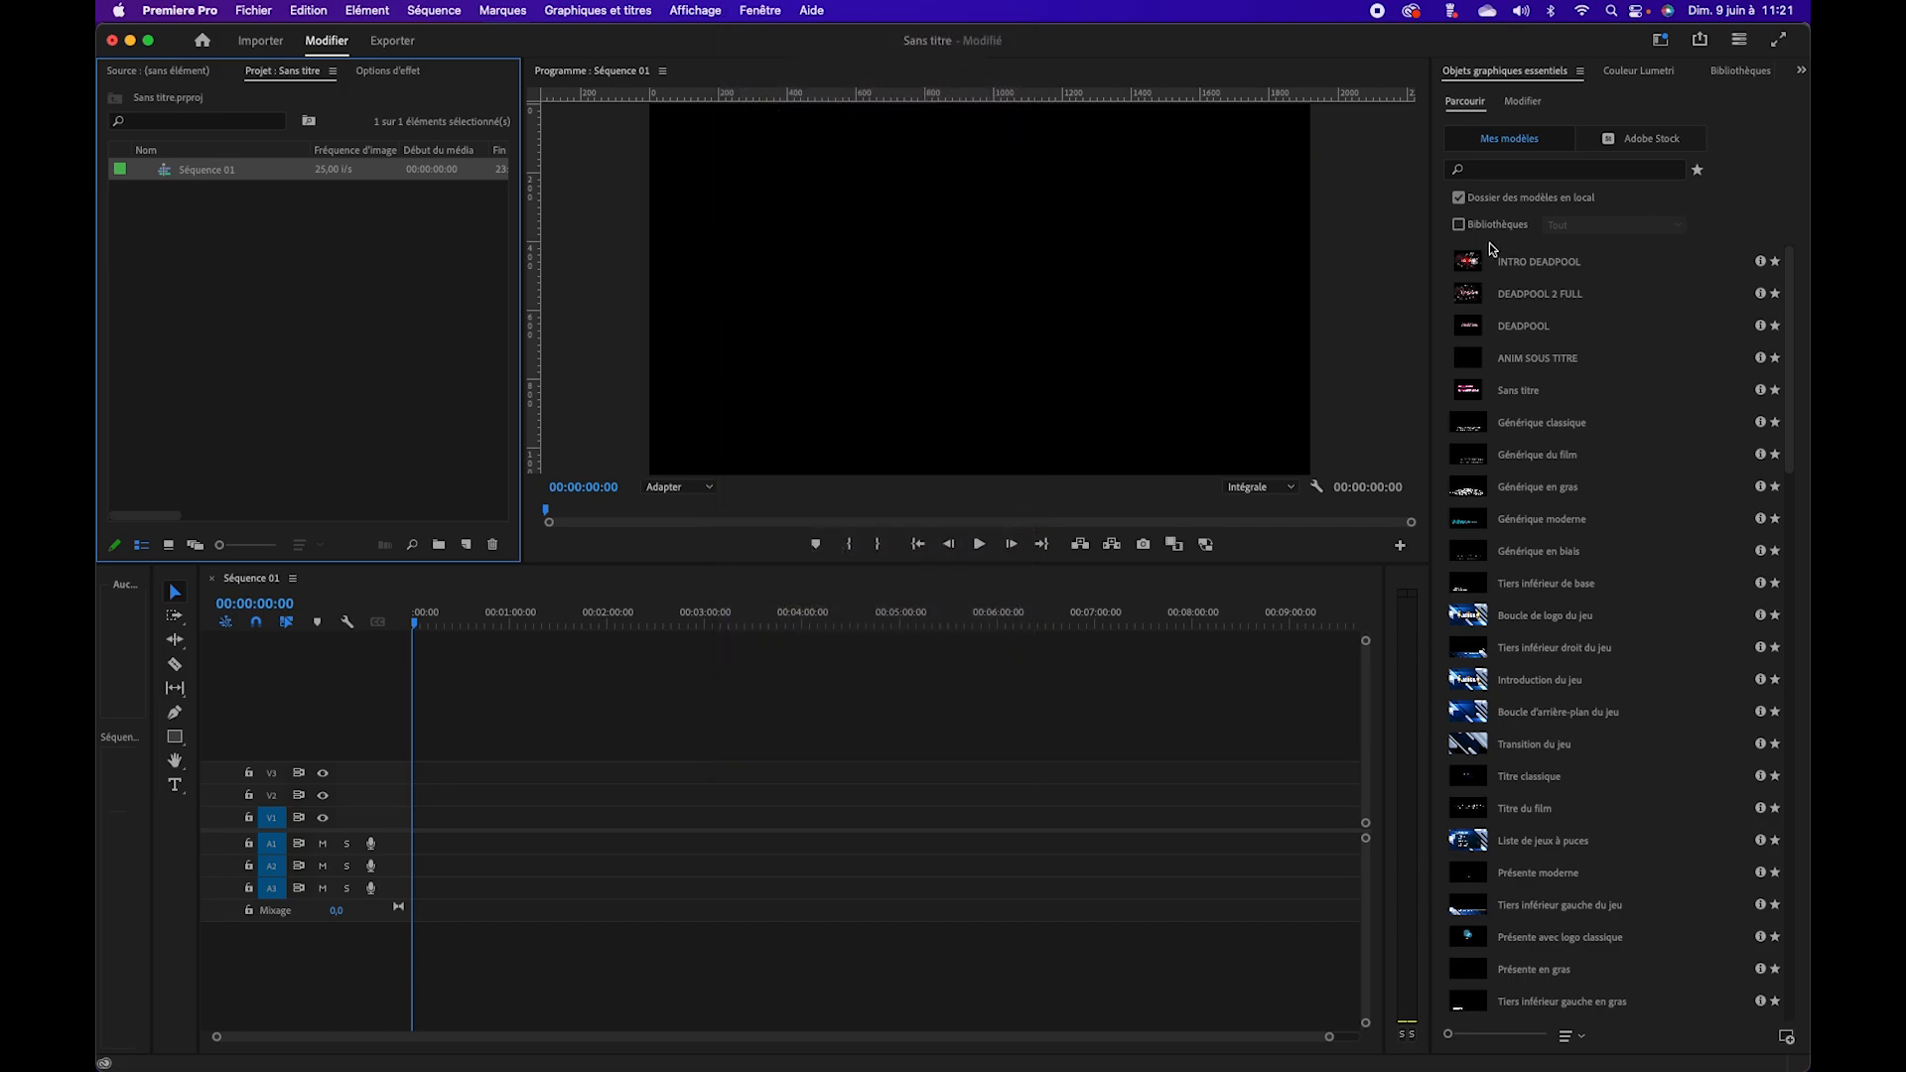
pyautogui.click(1458, 197)
pyautogui.click(1459, 224)
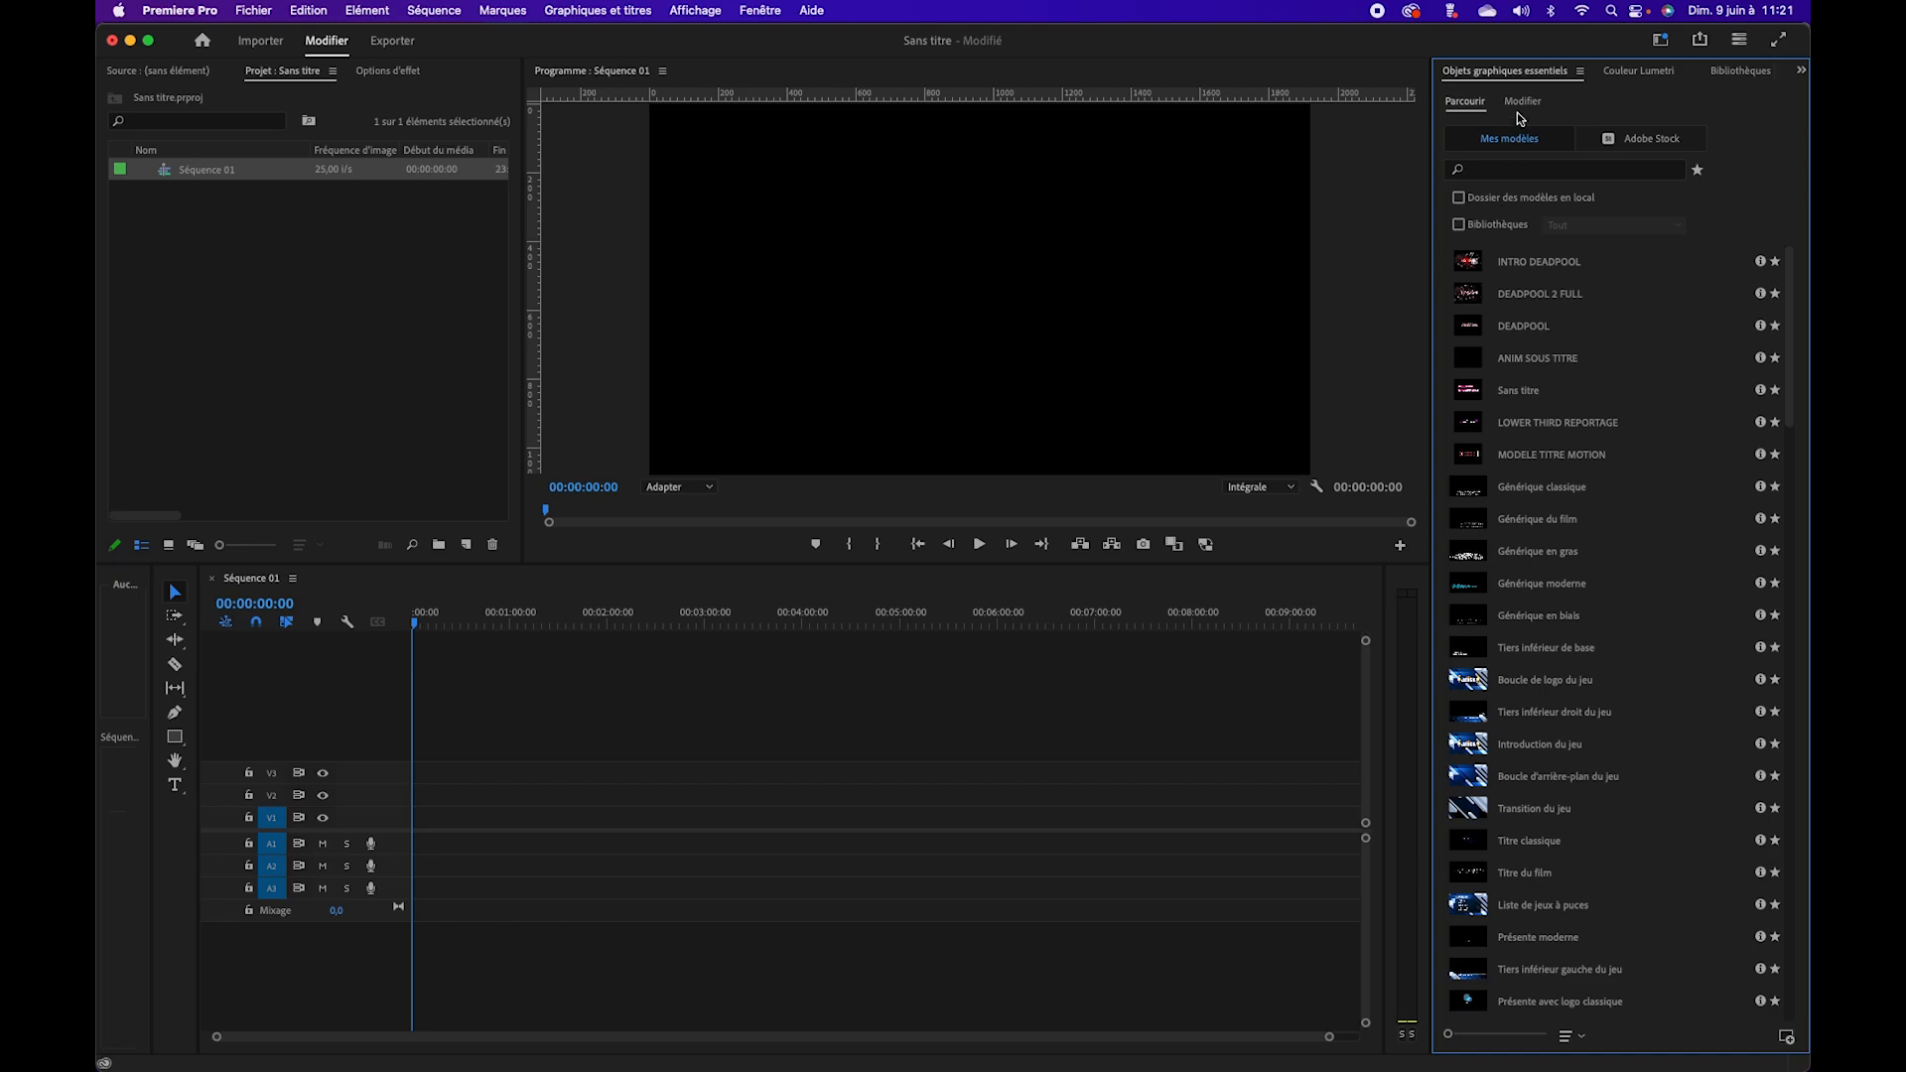
pyautogui.click(1487, 225)
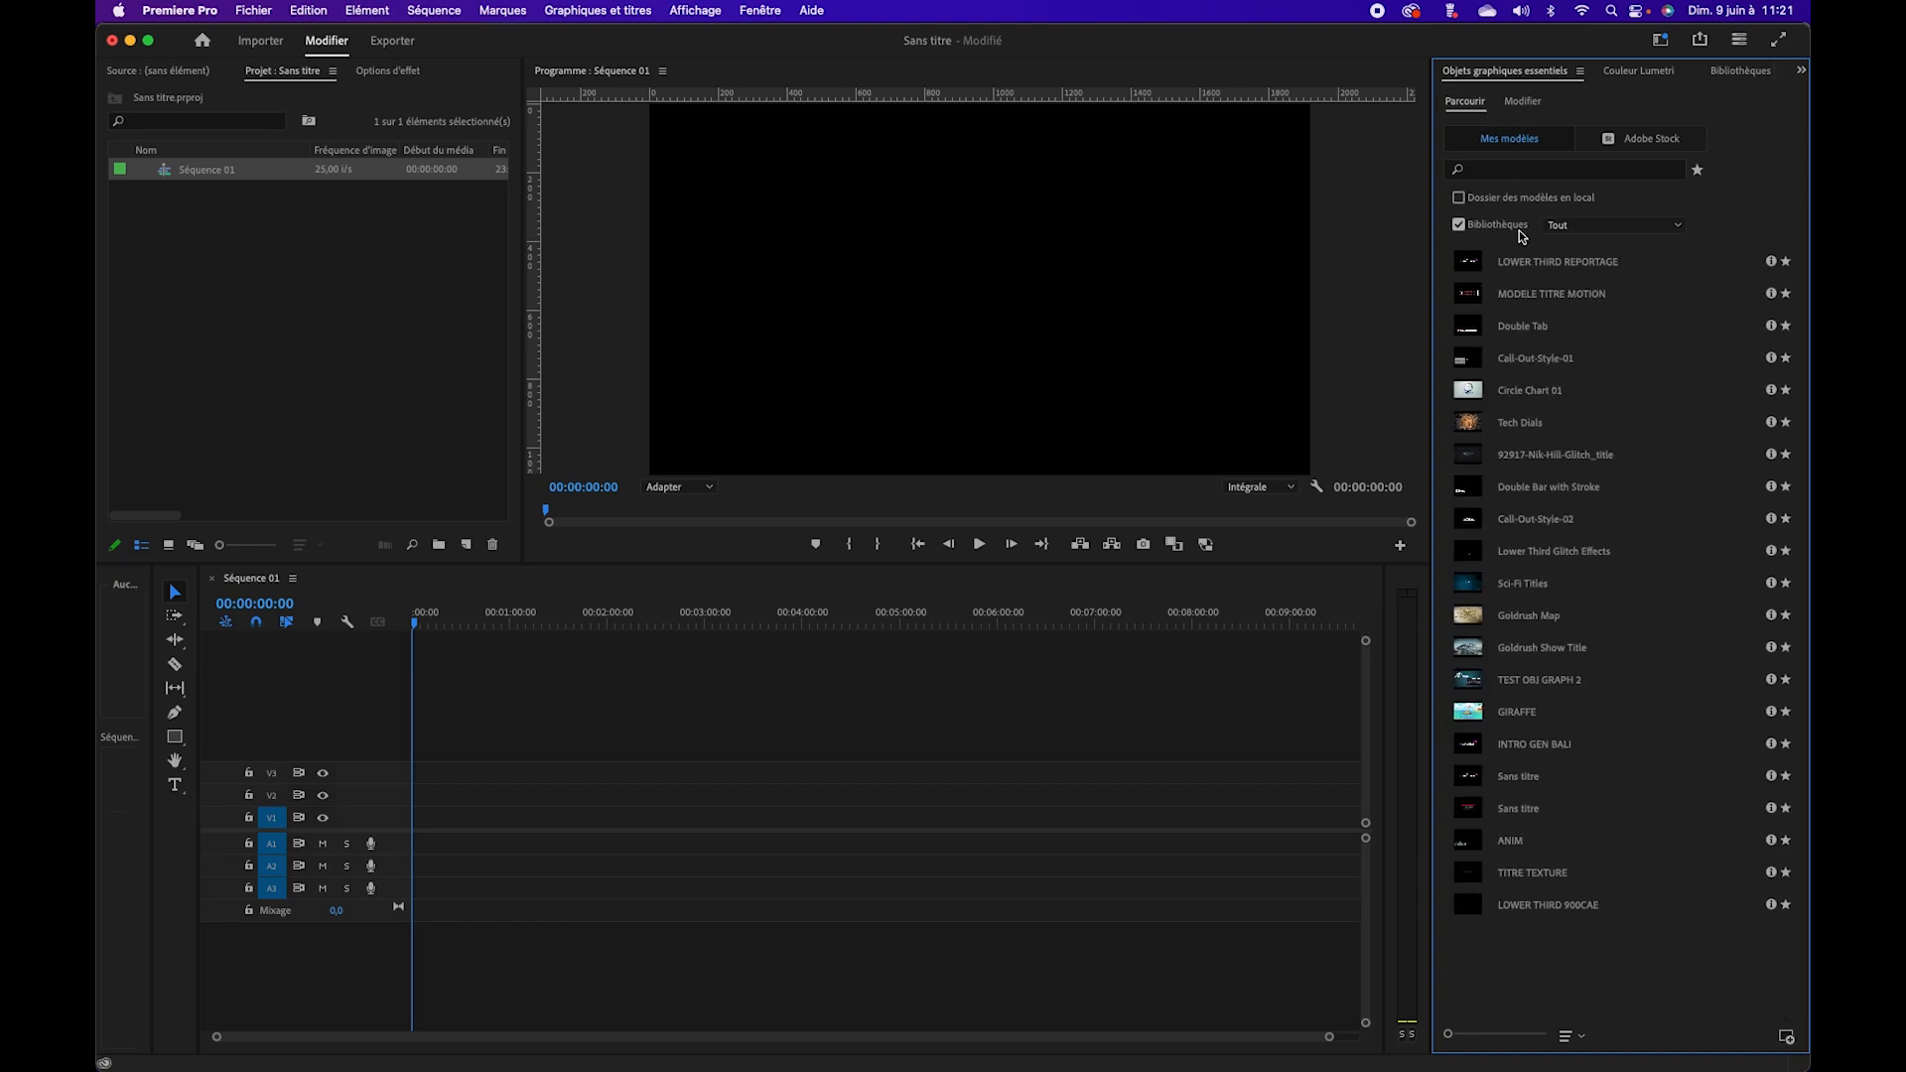
pyautogui.click(1564, 226)
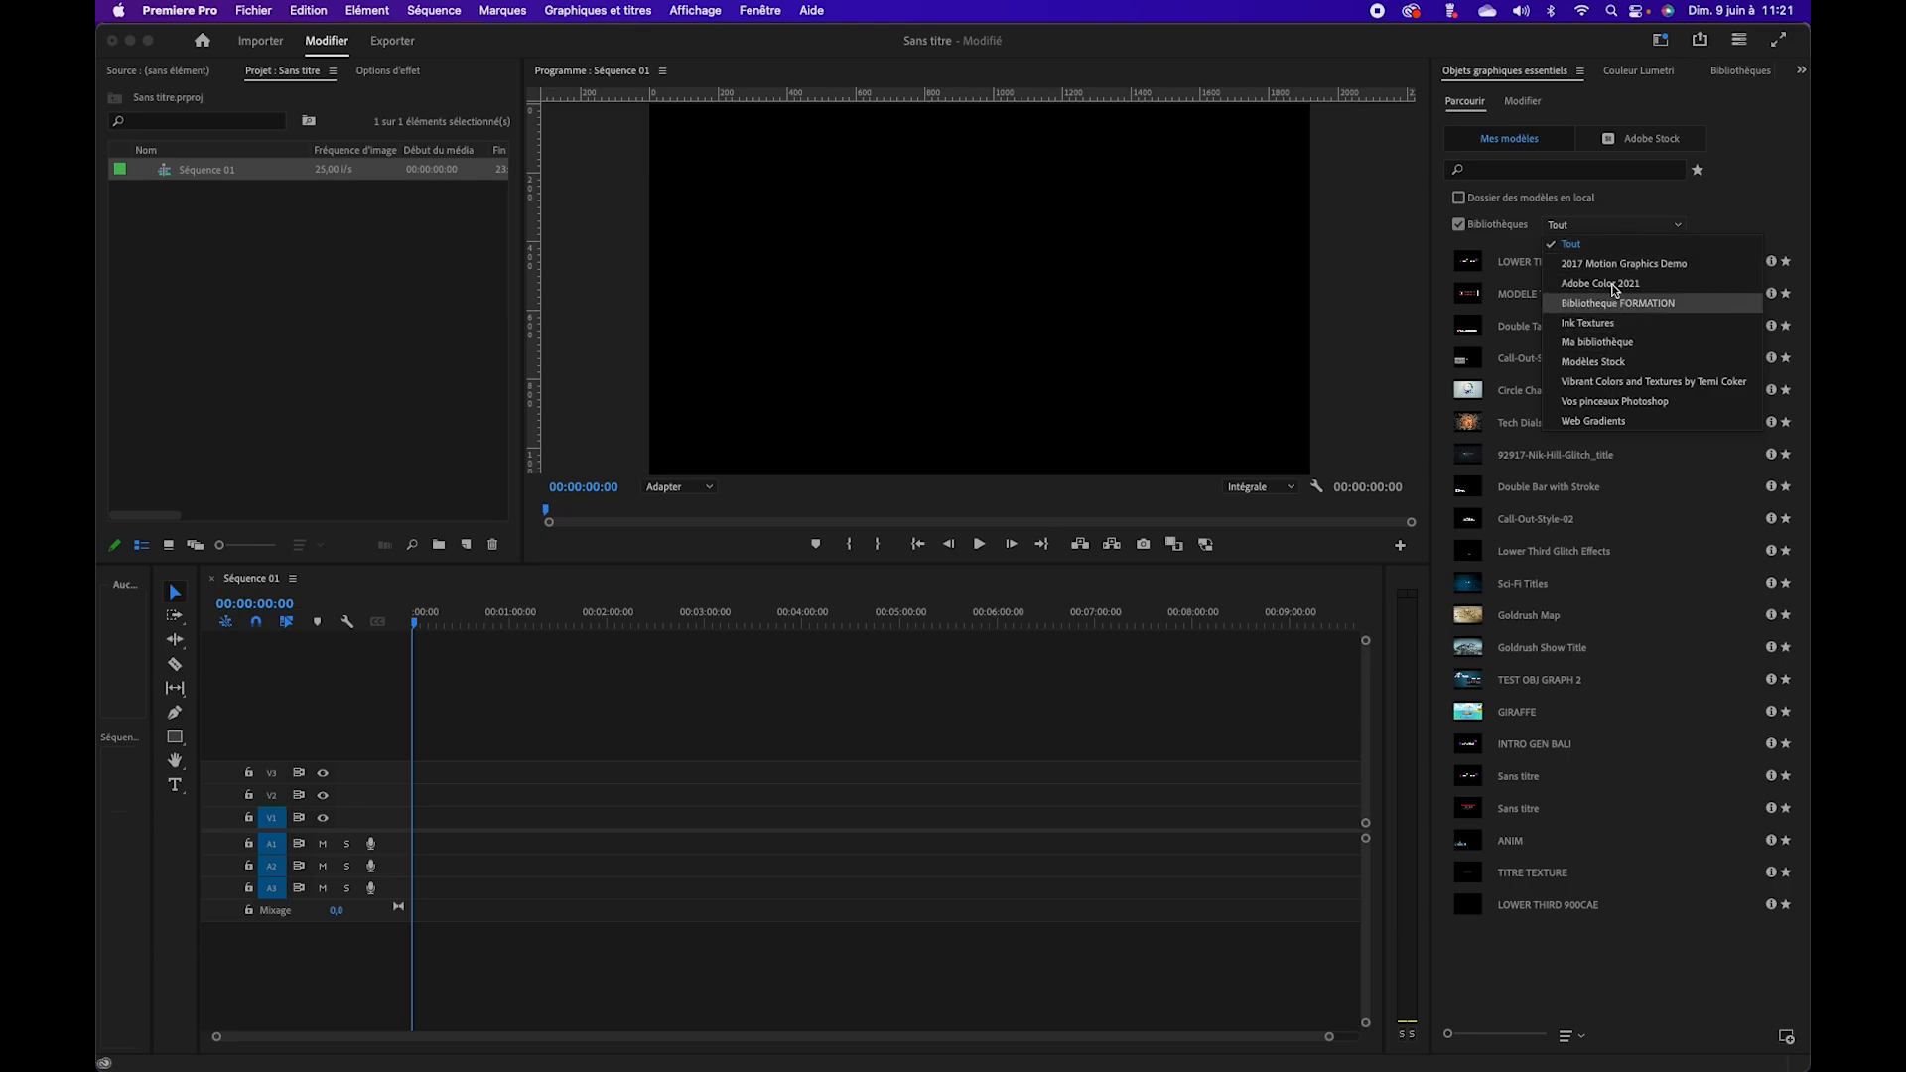
pyautogui.click(1666, 222)
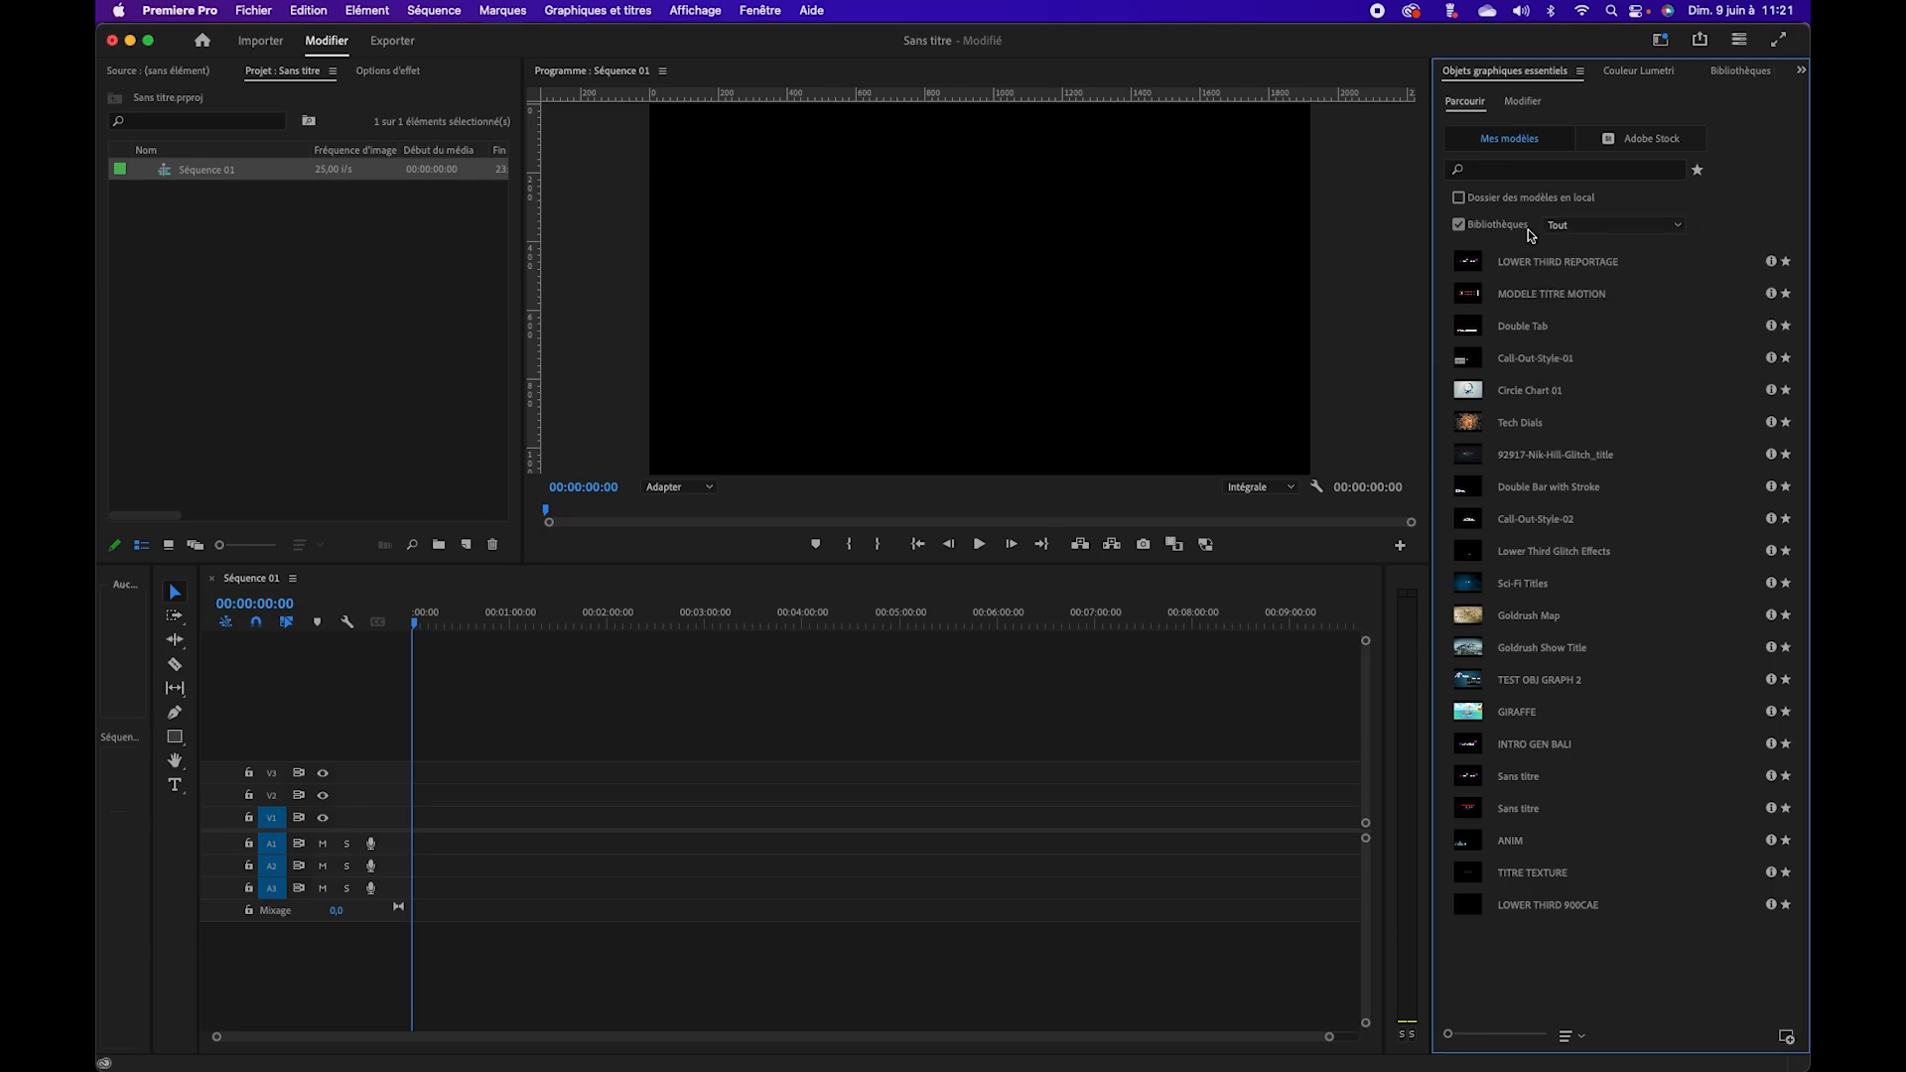
pyautogui.click(1459, 199)
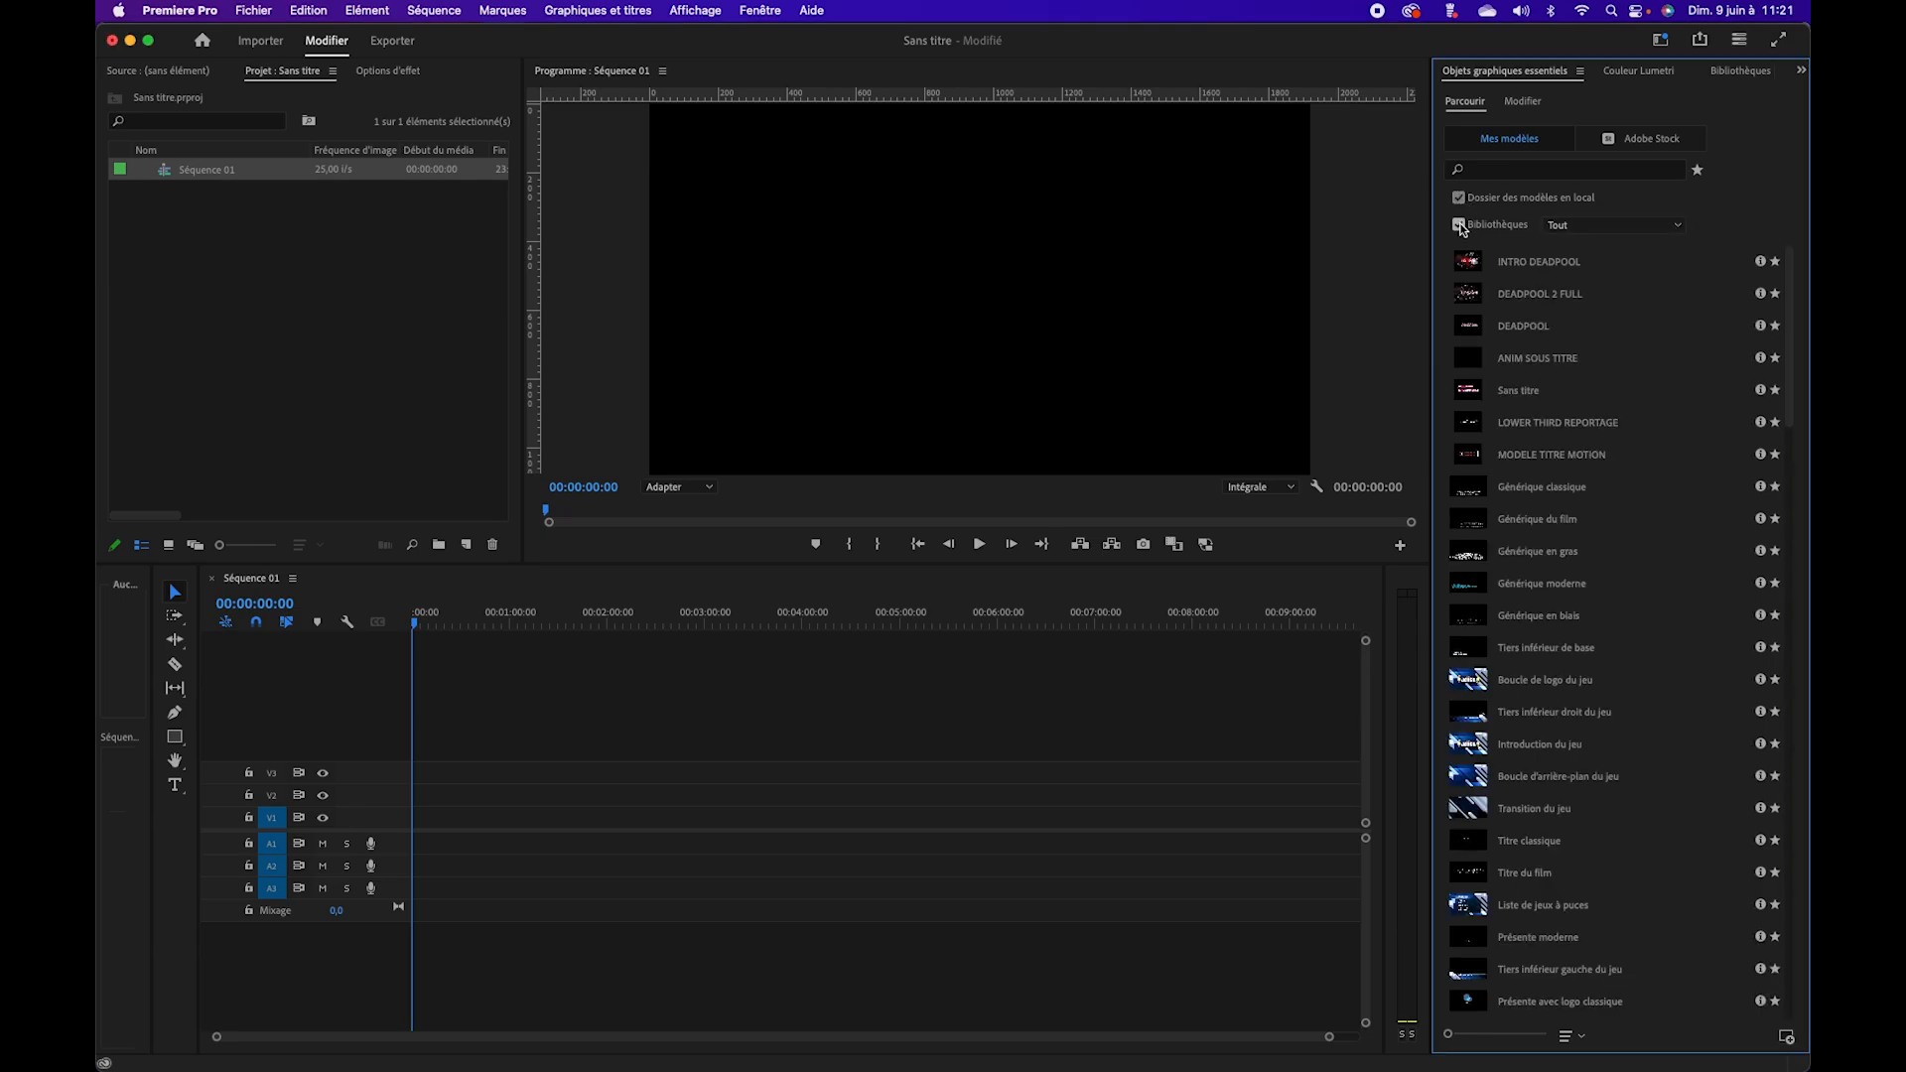
pyautogui.click(1459, 225)
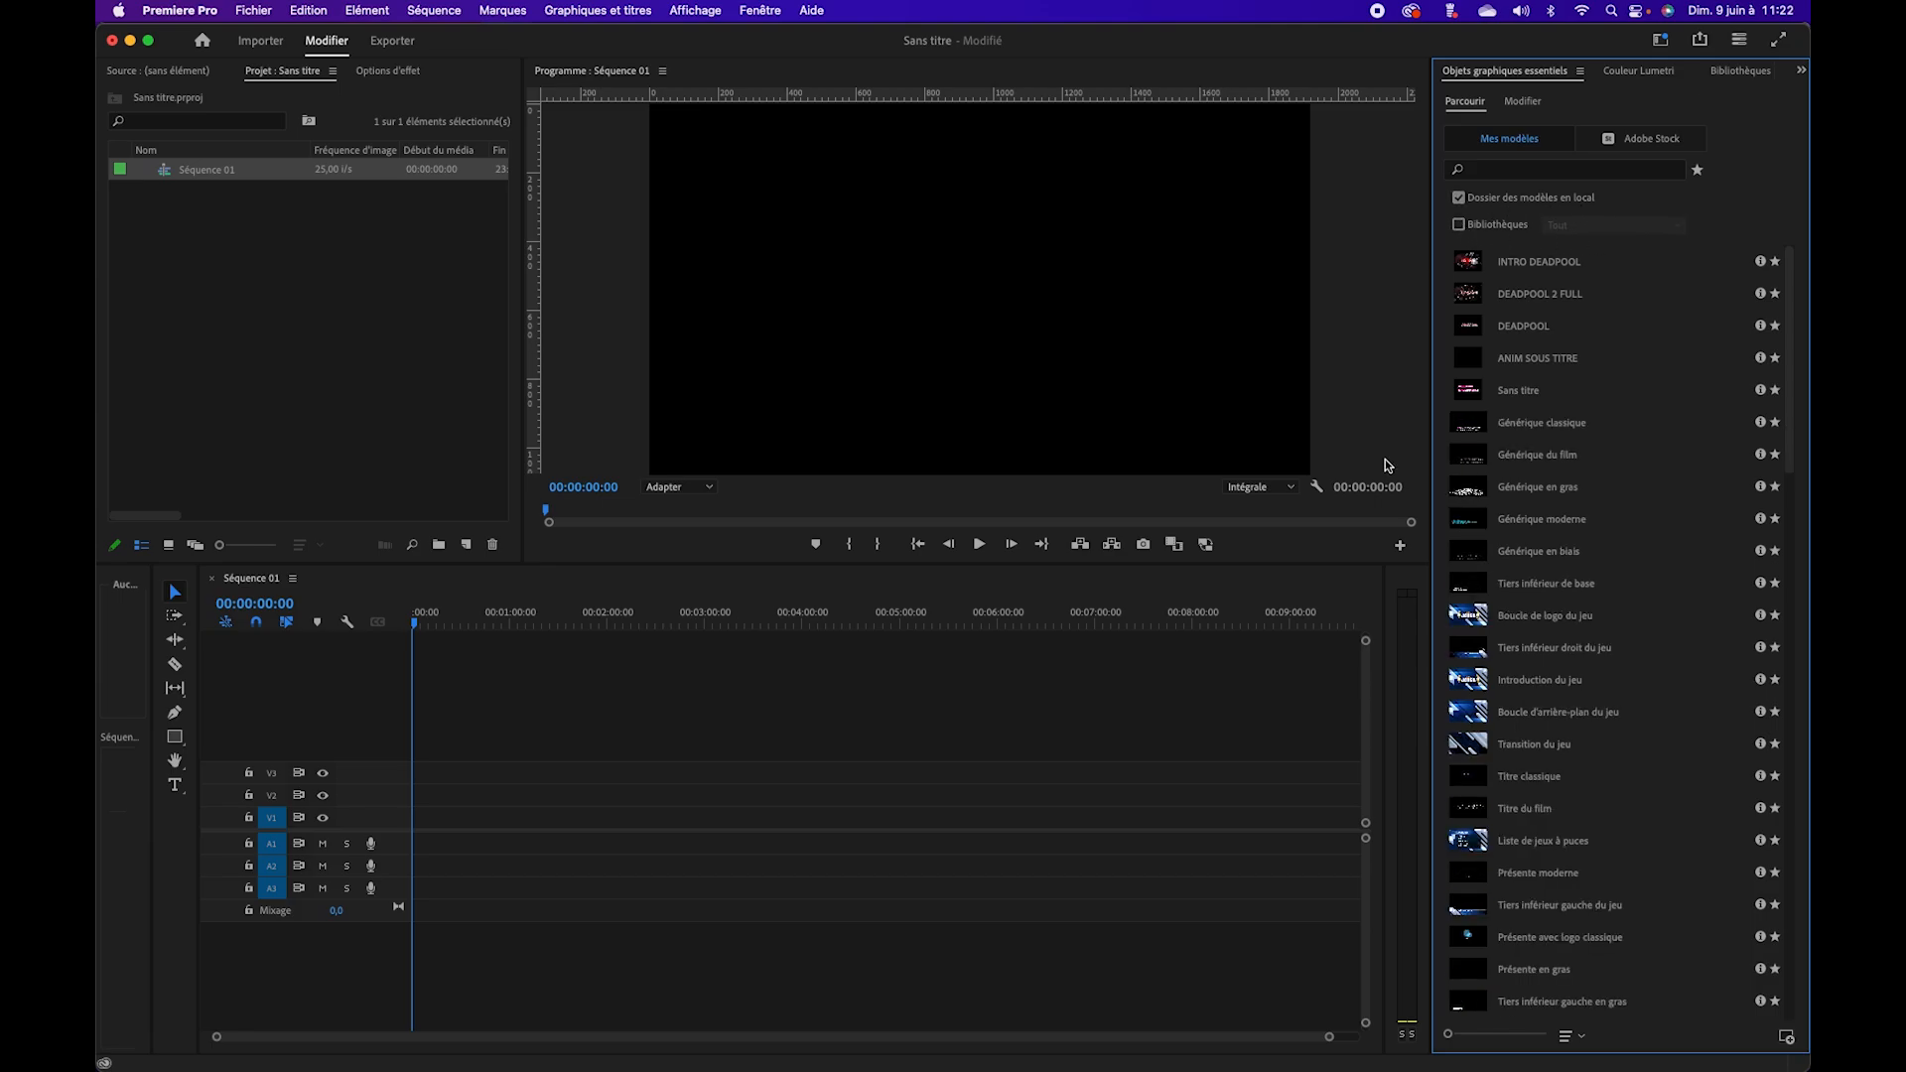
# Step: Enlarge the template thumbnails and browse the local templates, ending at the start of the list
pyautogui.moveTo(1793, 407); pyautogui.dragTo(1790, 495)
pyautogui.moveTo(1449, 1035); pyautogui.dragTo(1489, 1038)
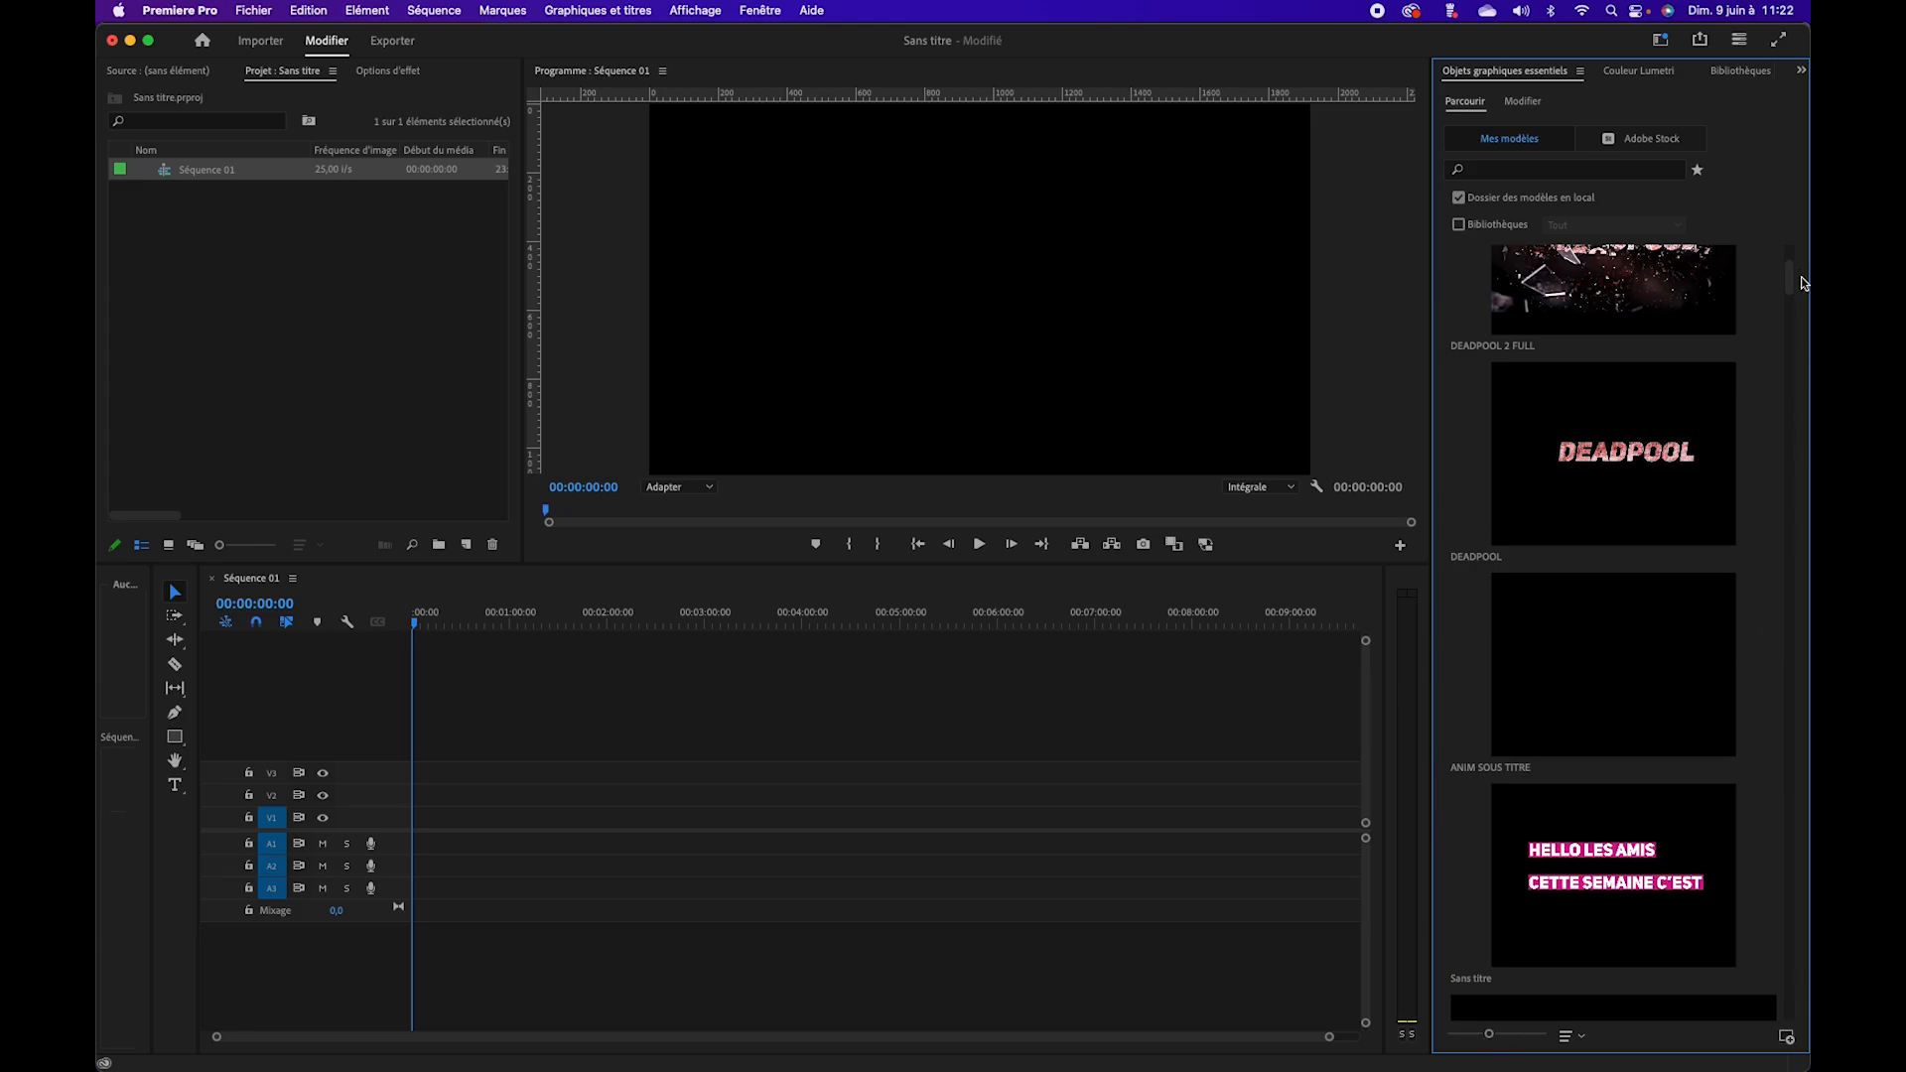
pyautogui.moveTo(1792, 285)
pyautogui.mouseDown()
pyautogui.moveTo(1787, 640)
pyautogui.moveTo(1791, 268)
pyautogui.mouseUp()
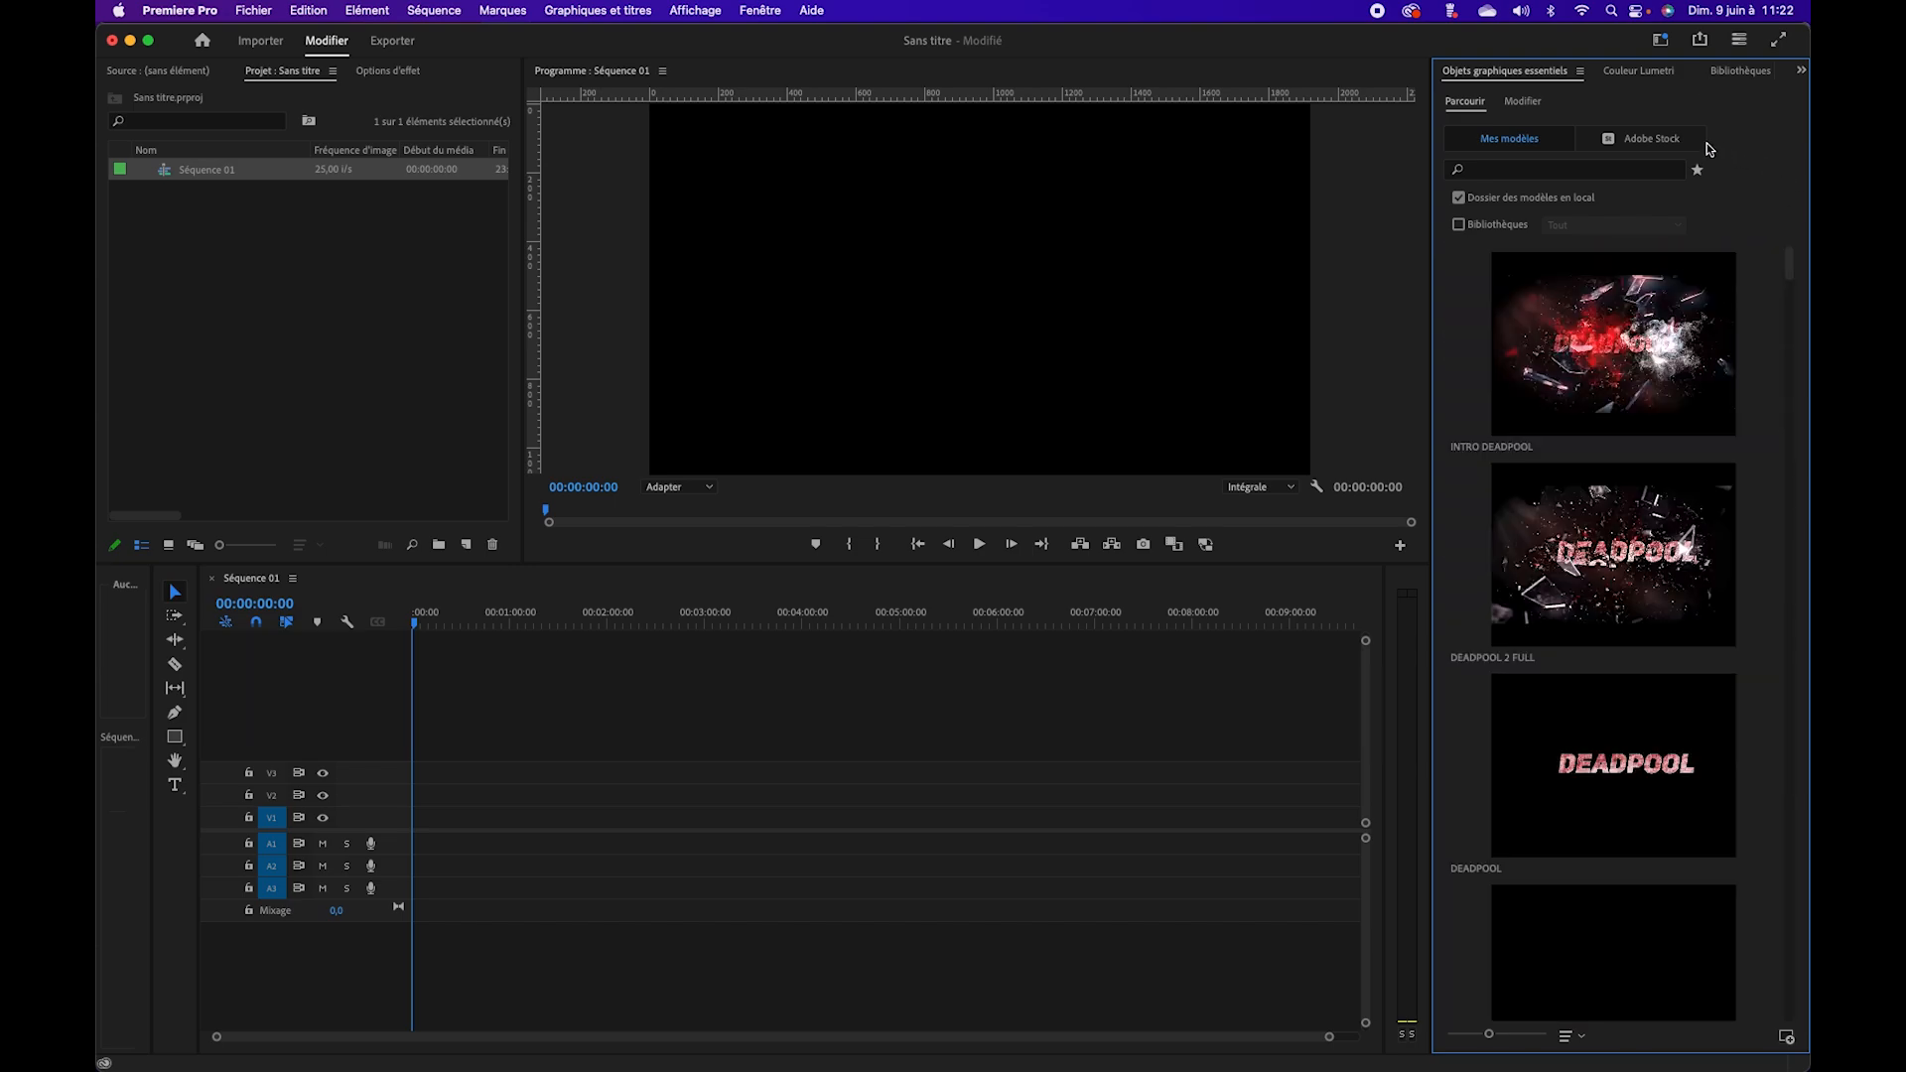
# Step: Browse the first two pages of Adobe Stock templates filtered to Disponible, with the graphics panel widened
pyautogui.click(1668, 142)
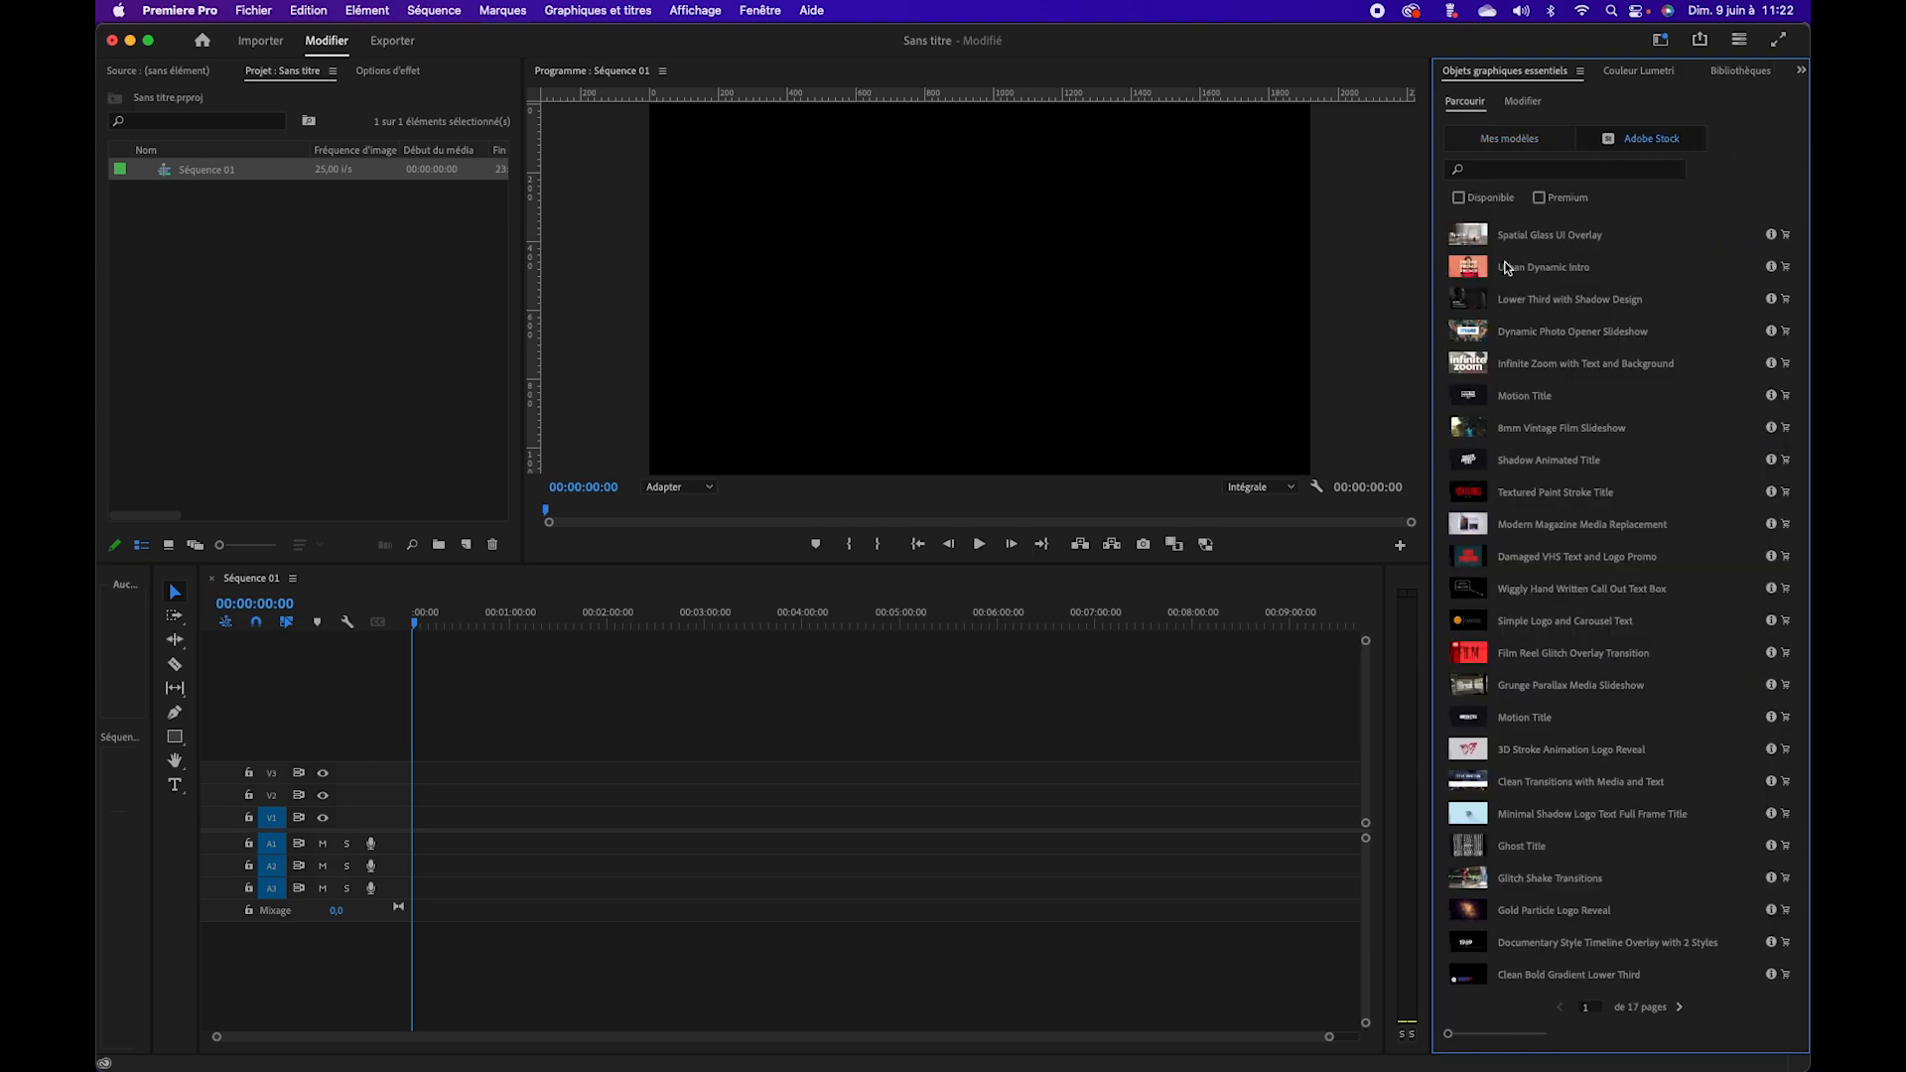
pyautogui.moveTo(1432, 300); pyautogui.dragTo(1364, 304)
pyautogui.click(1405, 201)
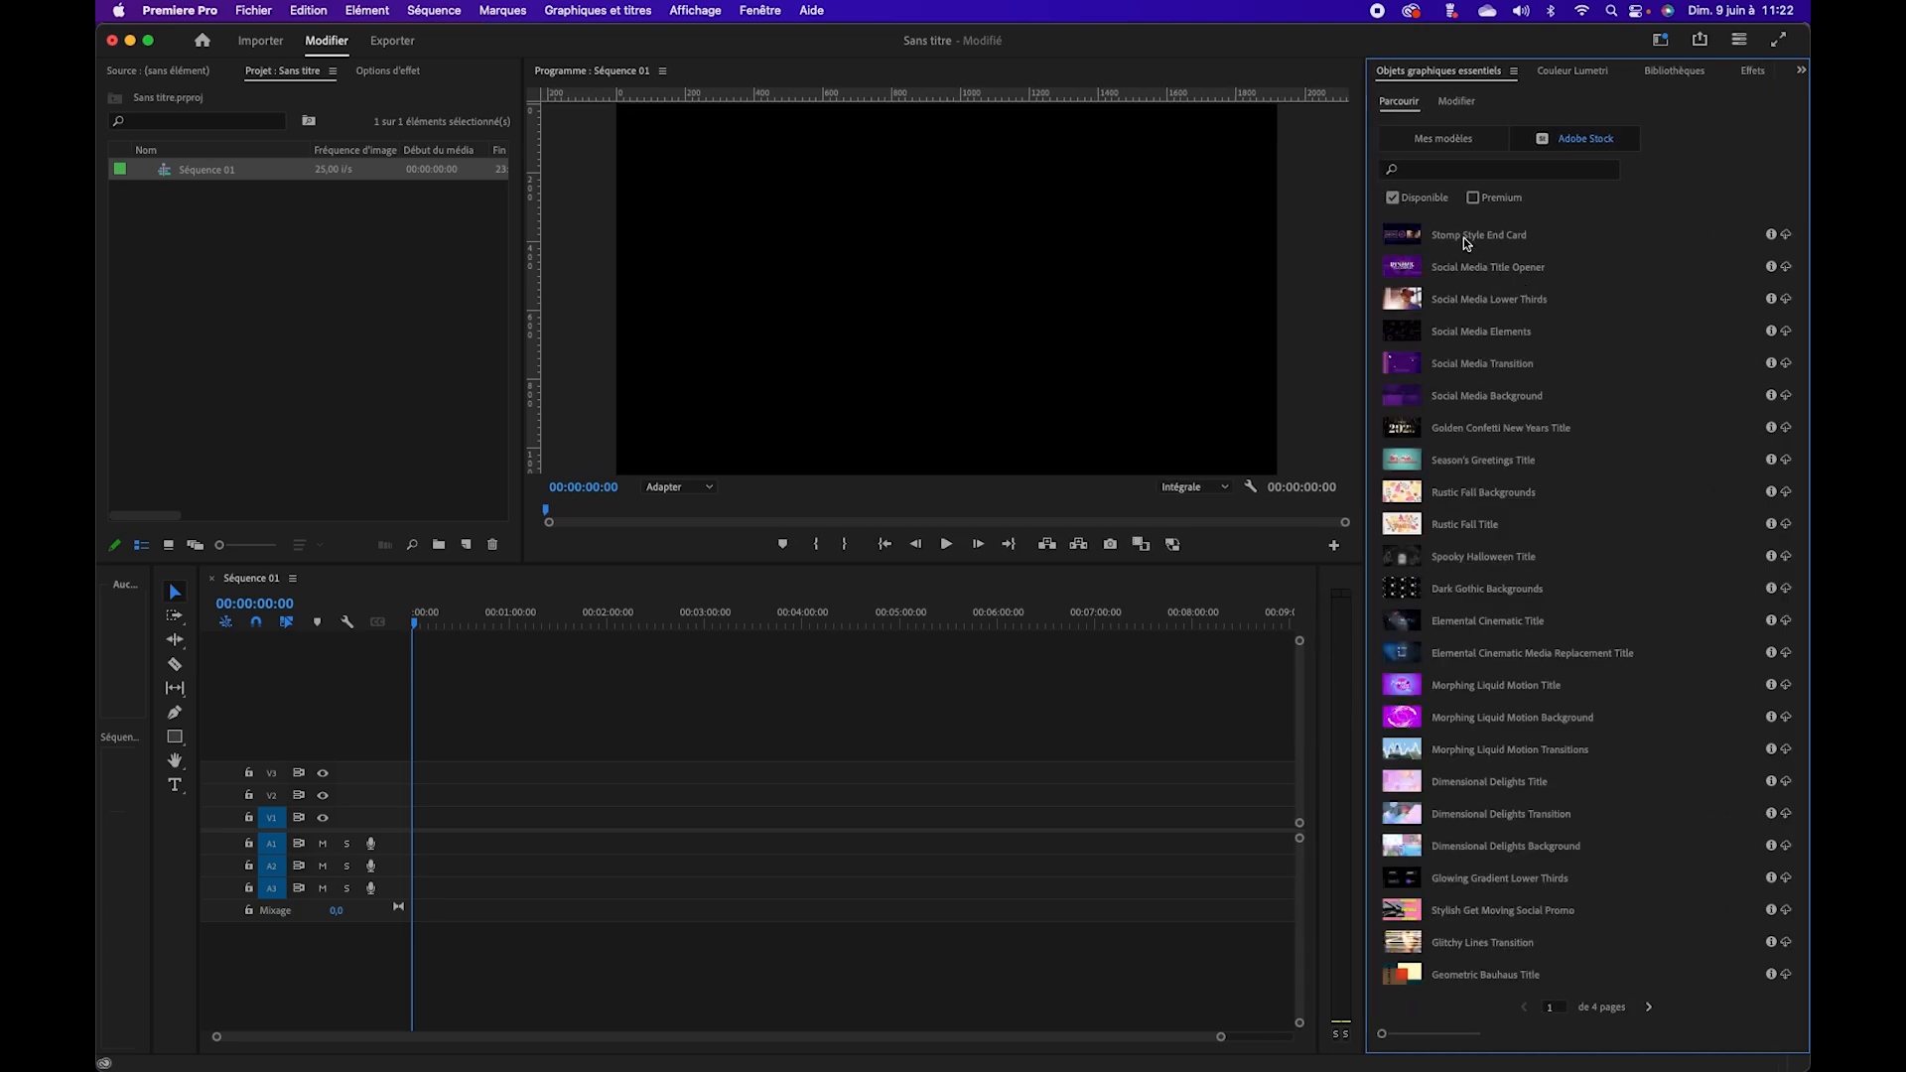
pyautogui.click(1463, 236)
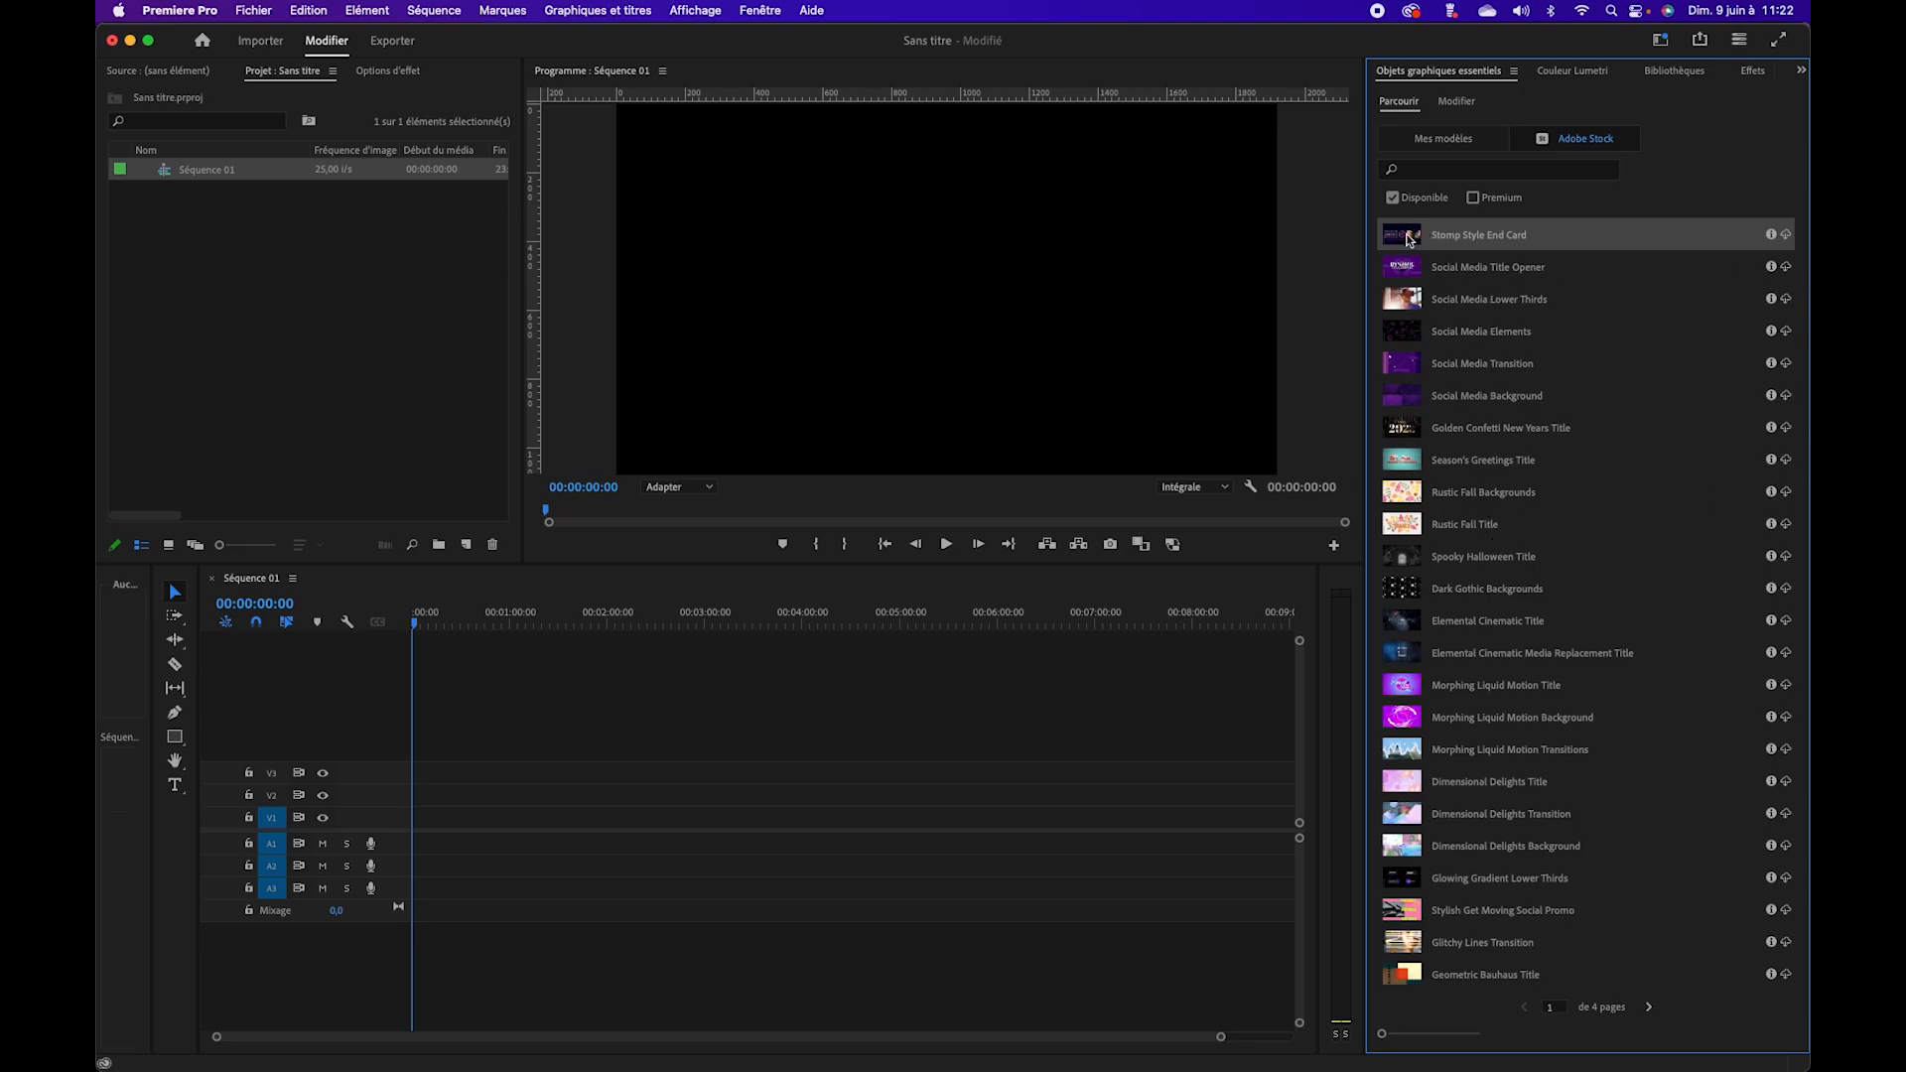
pyautogui.click(1649, 1009)
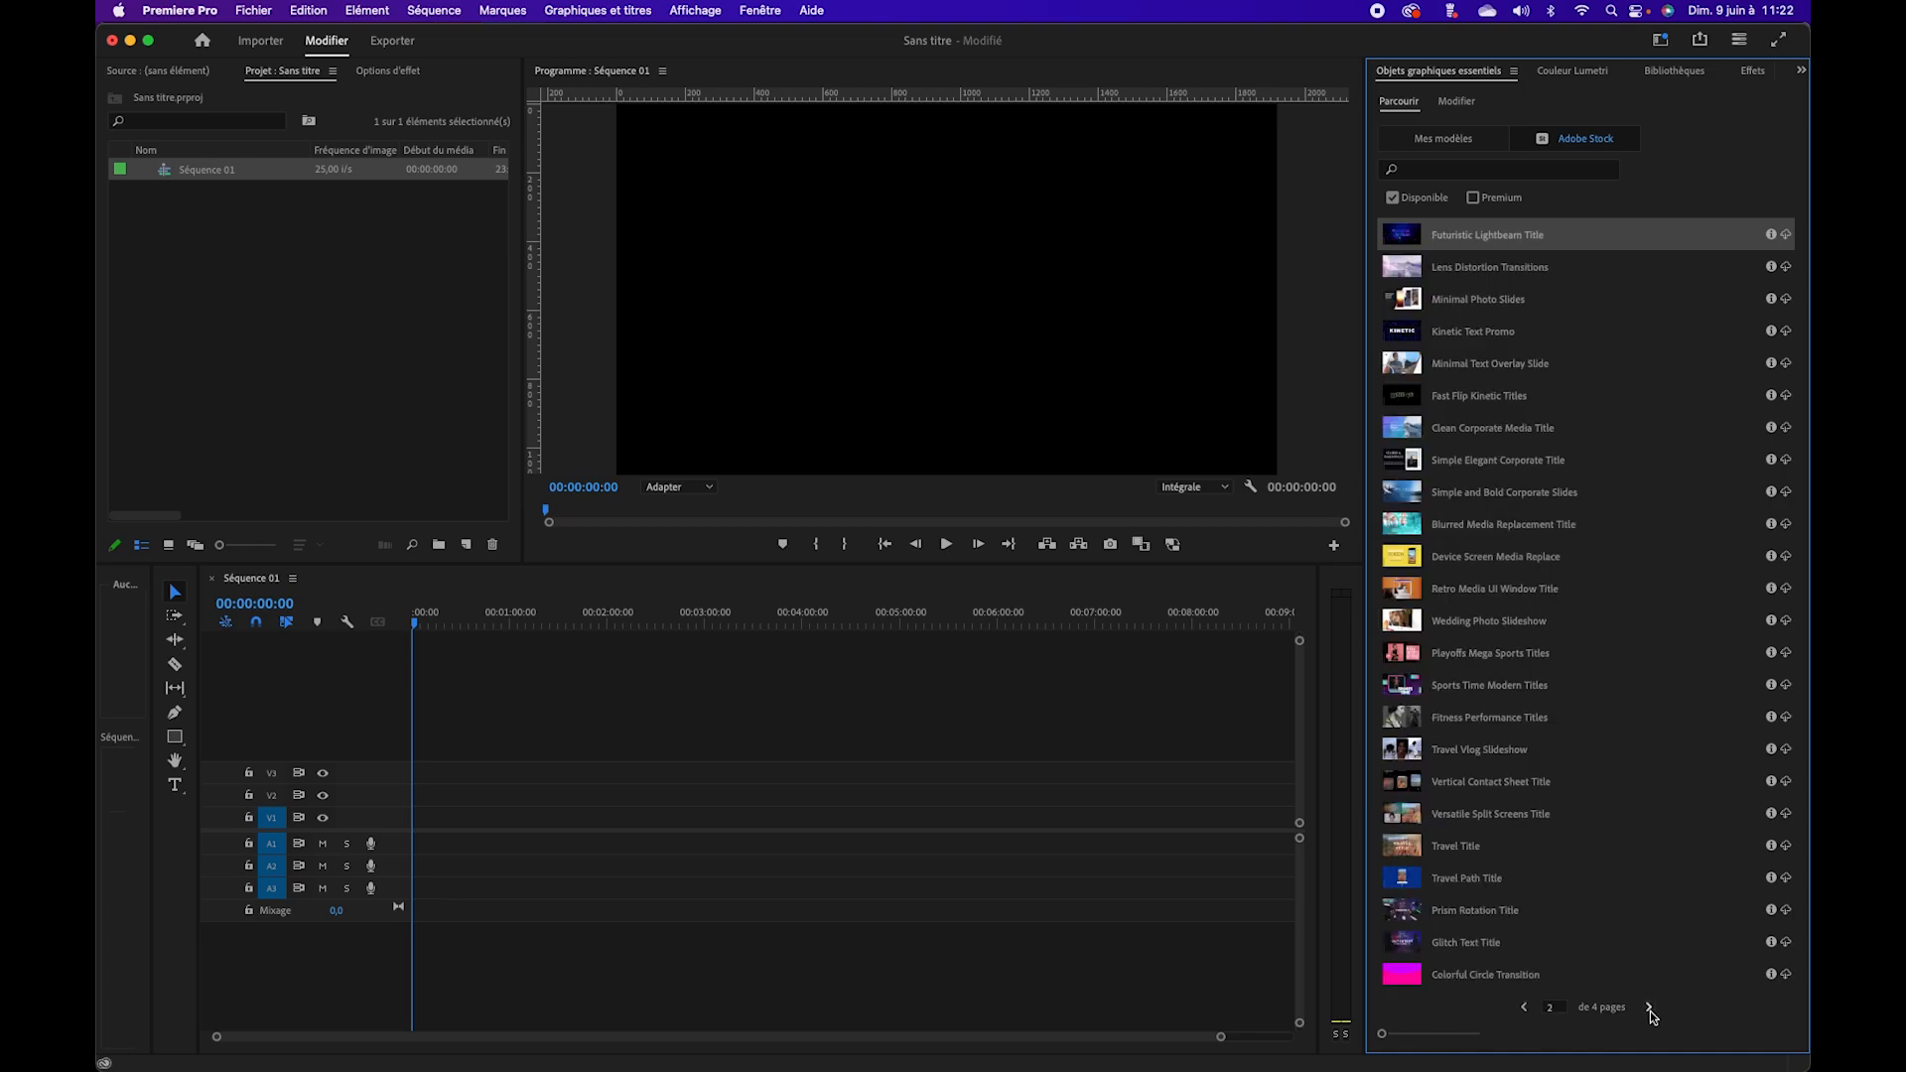
pyautogui.click(1526, 1009)
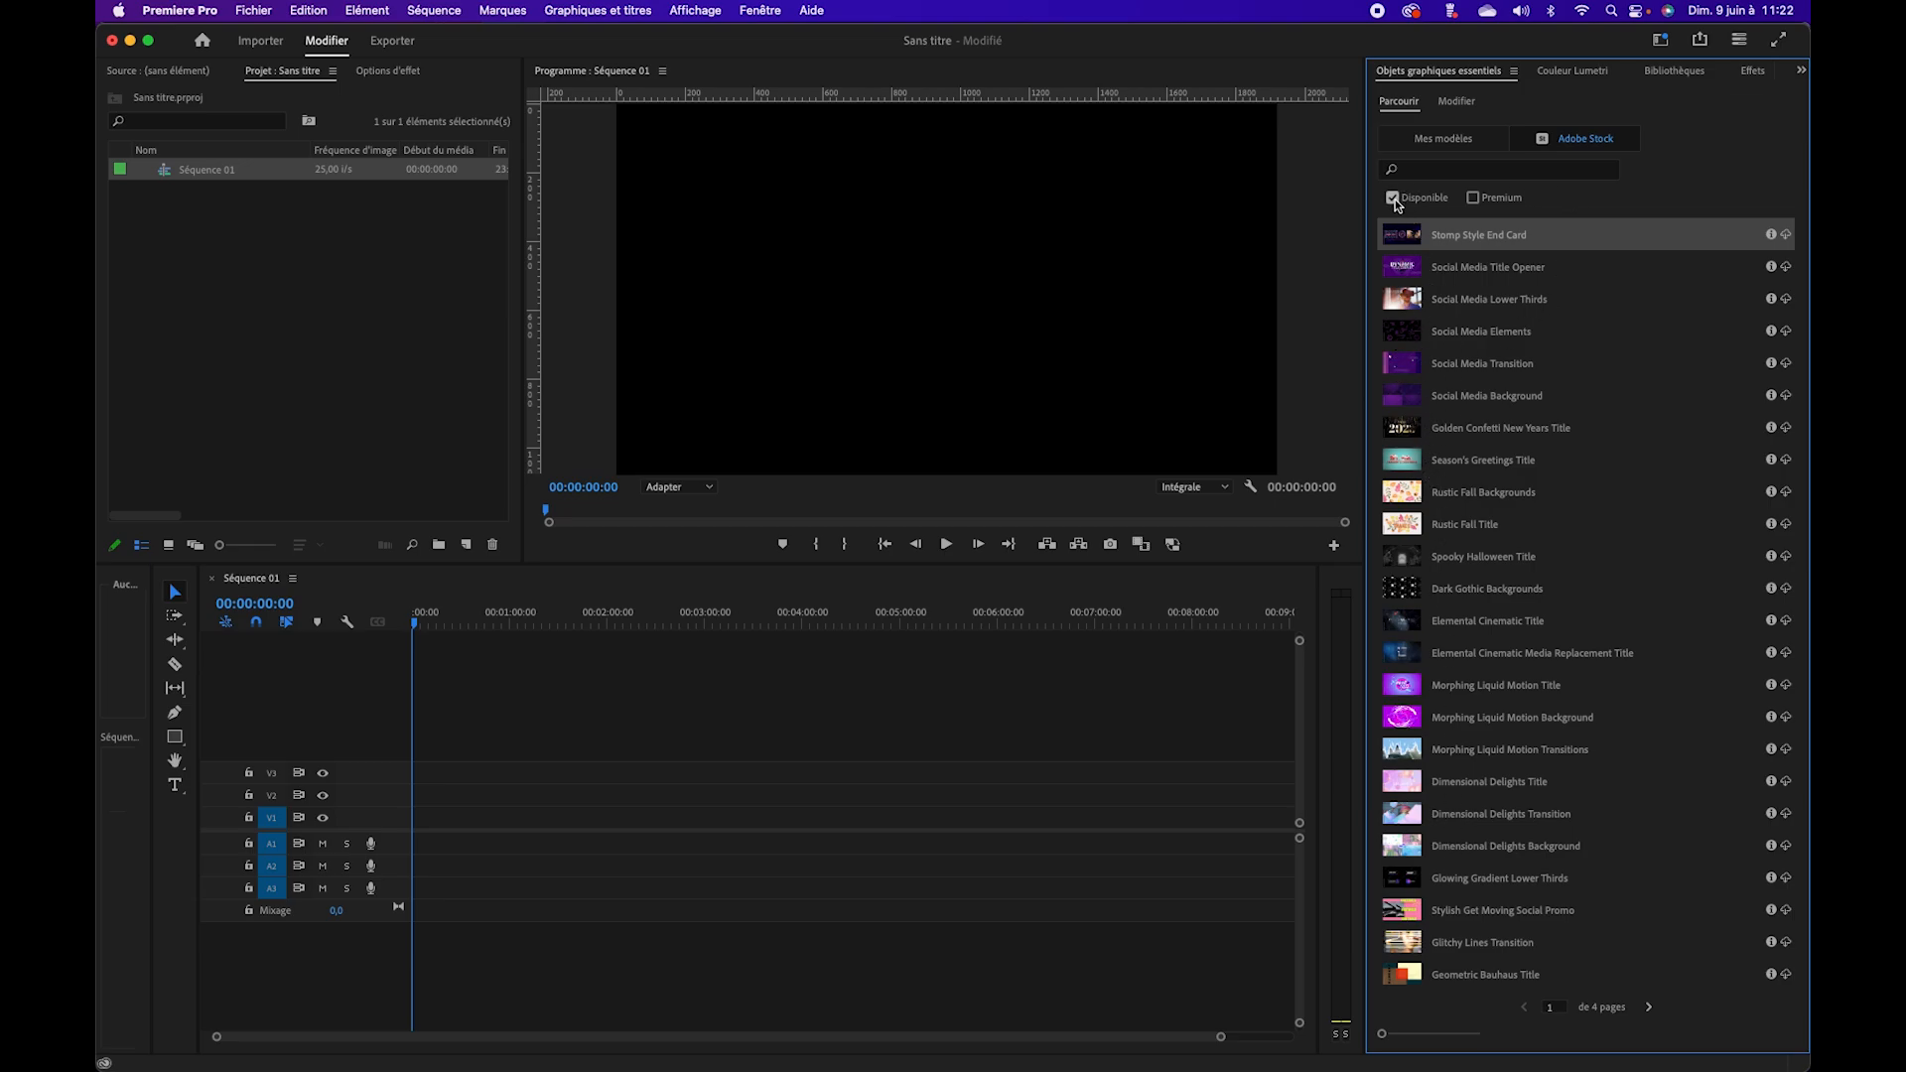
# Step: Add the INTRO DEADPOOL template from Mes modèles to the start of track V1, and enlarge the timeline scale to see the clip
pyautogui.click(1444, 140)
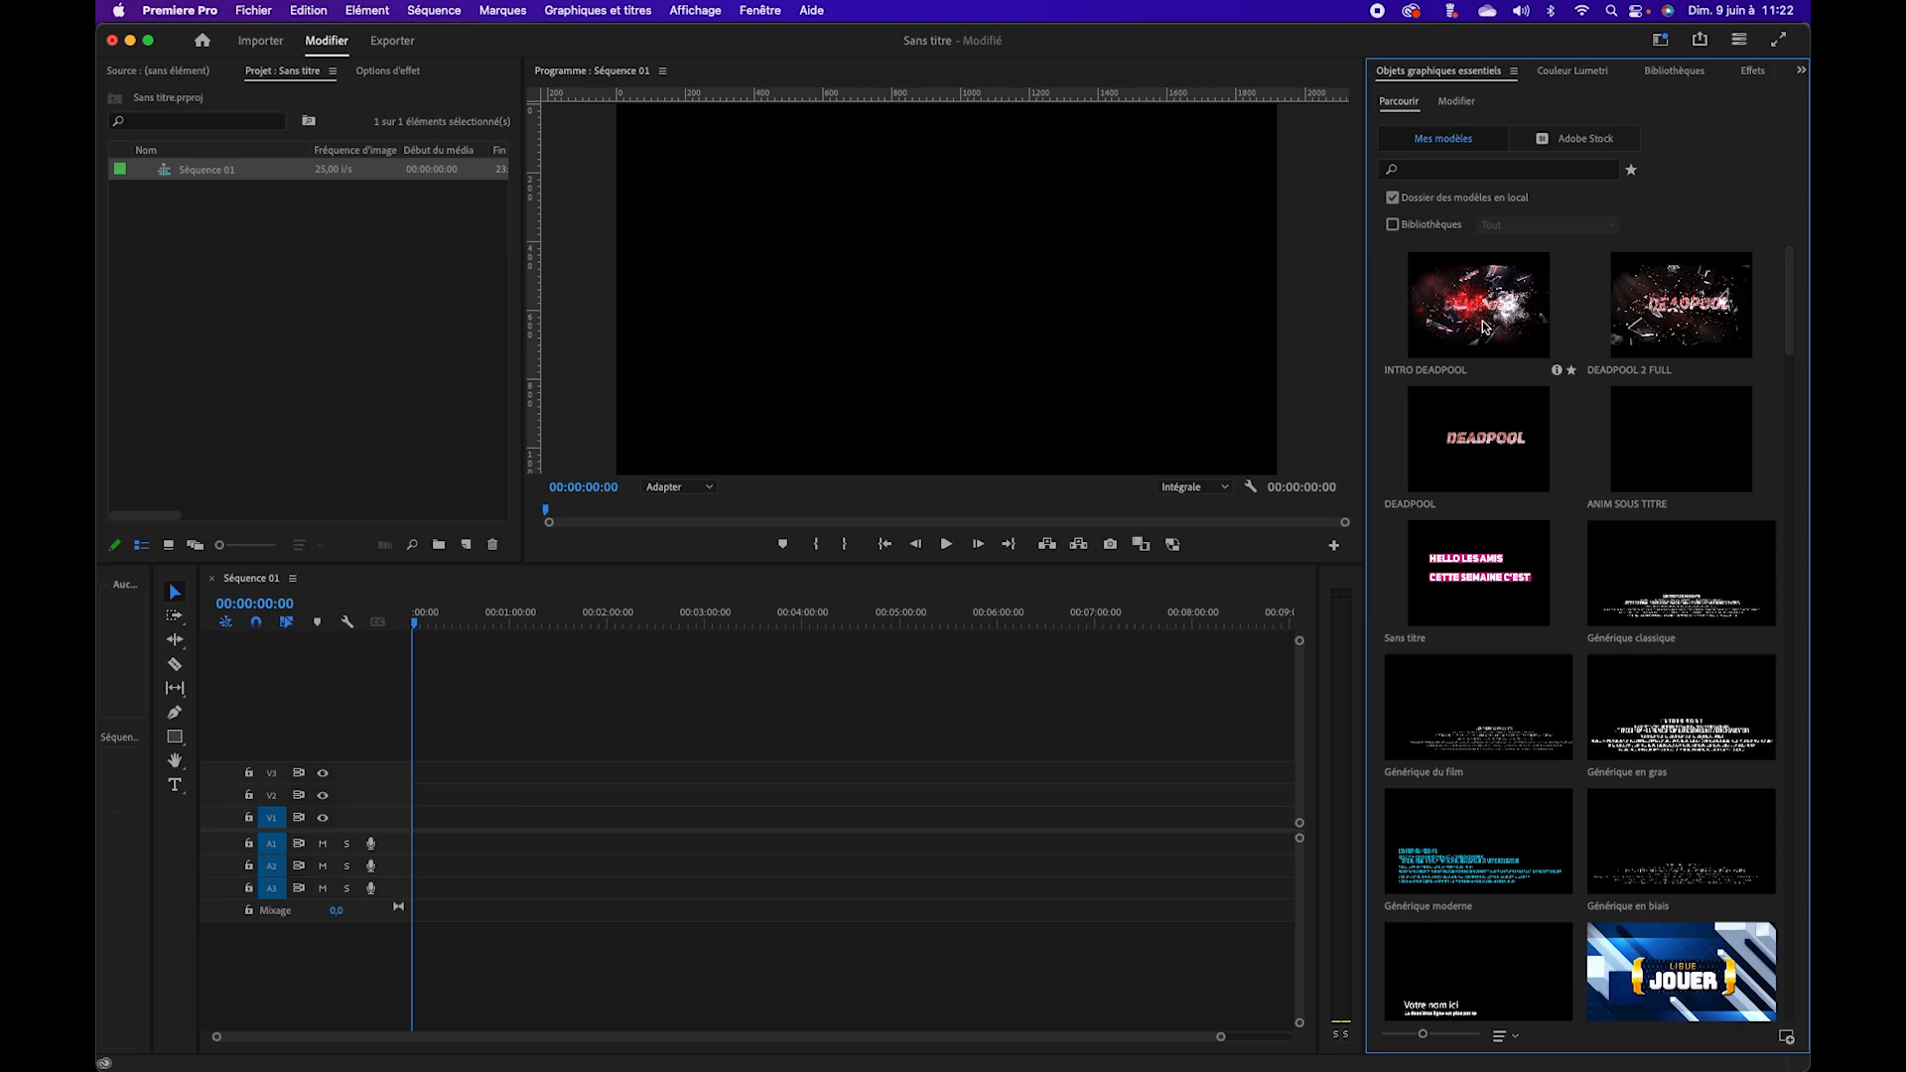
pyautogui.moveTo(1489, 325); pyautogui.dragTo(421, 840)
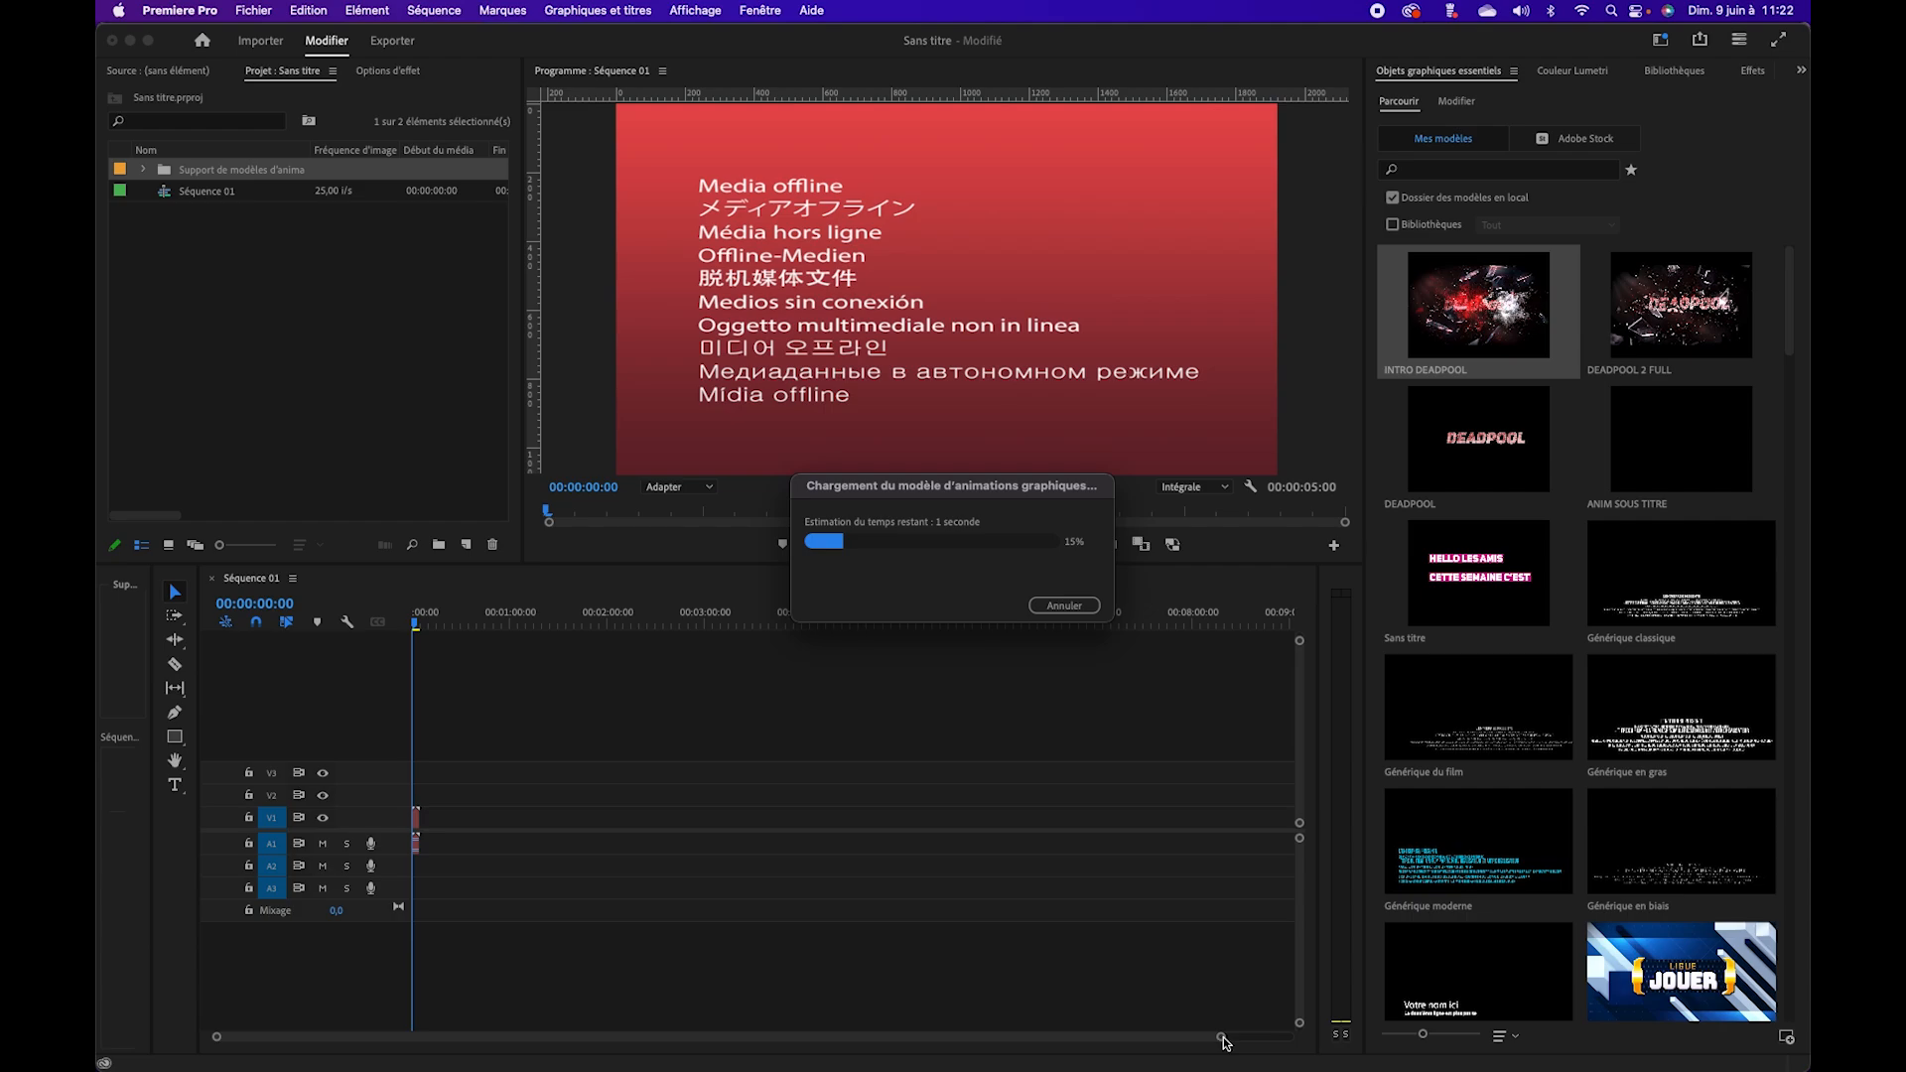
pyautogui.moveTo(1219, 1041); pyautogui.dragTo(890, 1047)
# Step: Move the playhead to 00:00:01:18 and replace the template's DEADPOOL title text with BARBIE
pyautogui.click(424, 626)
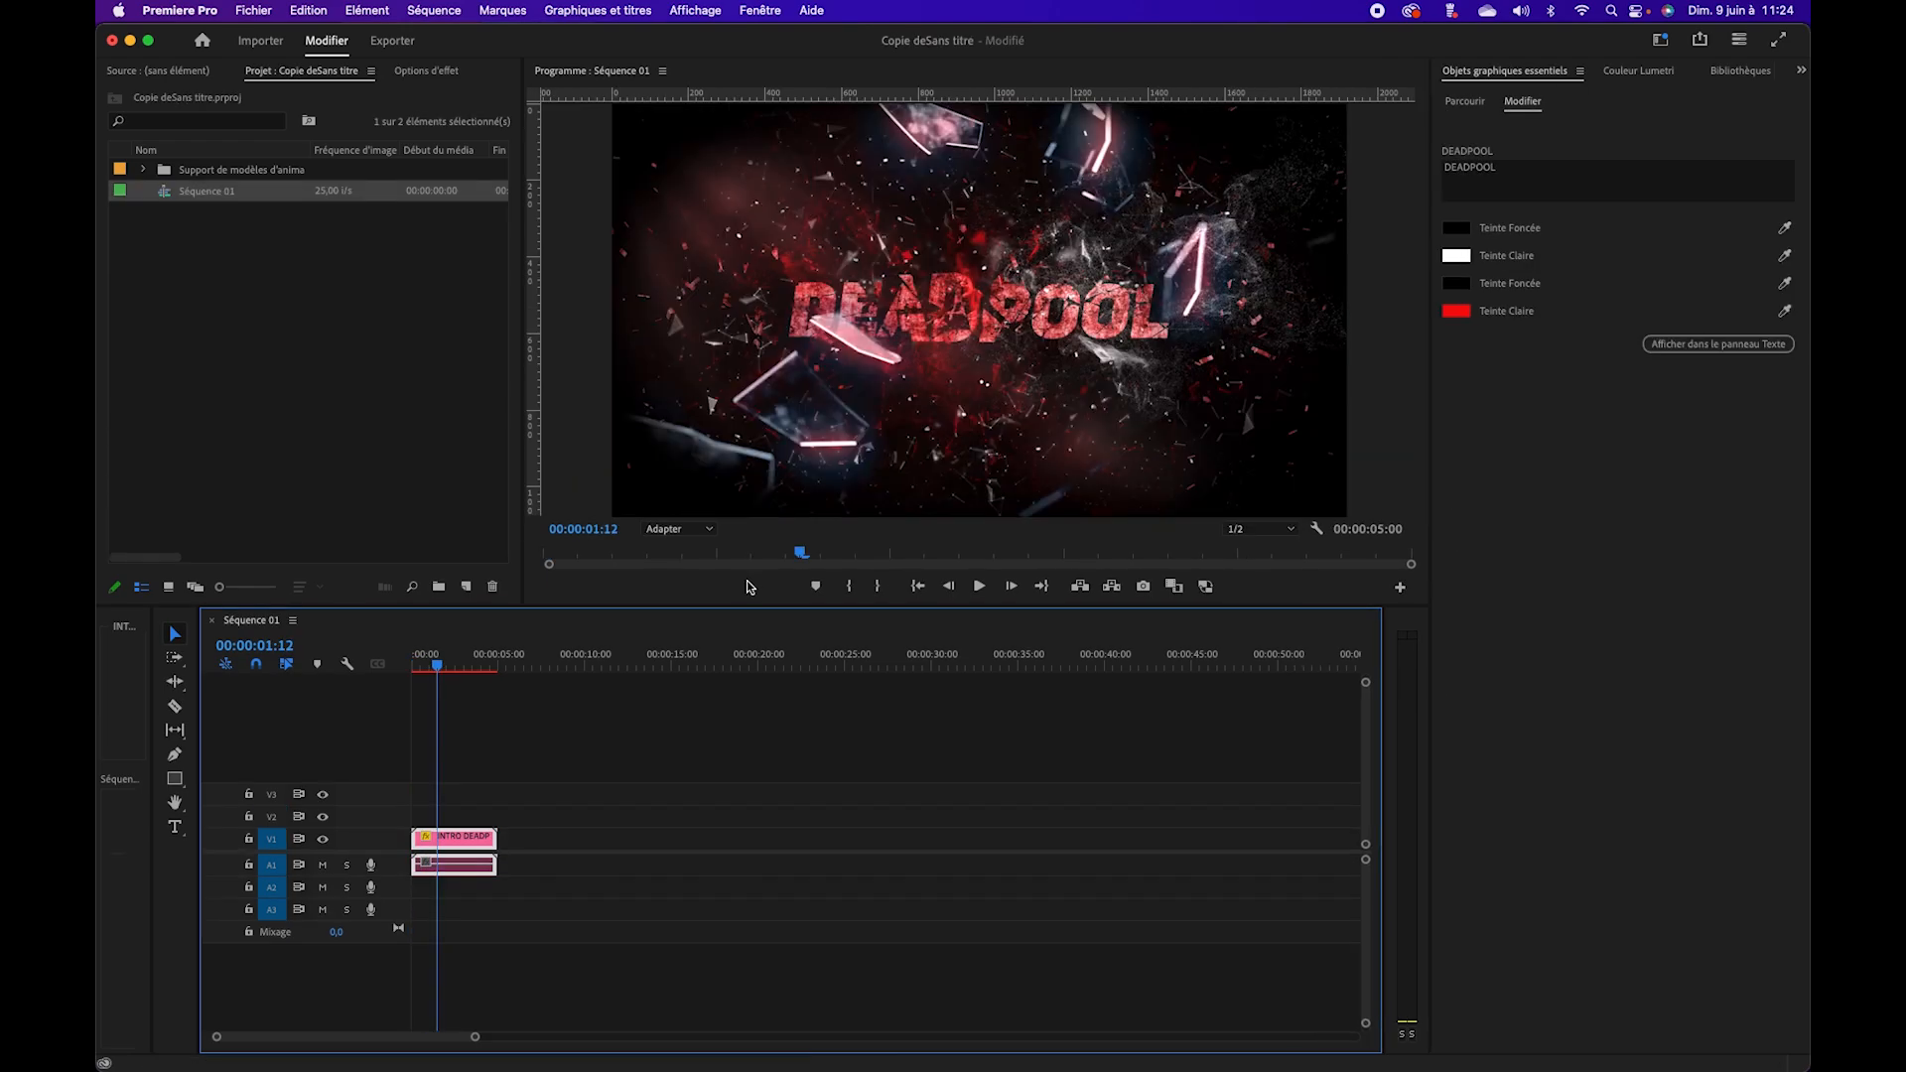
pyautogui.click(443, 667)
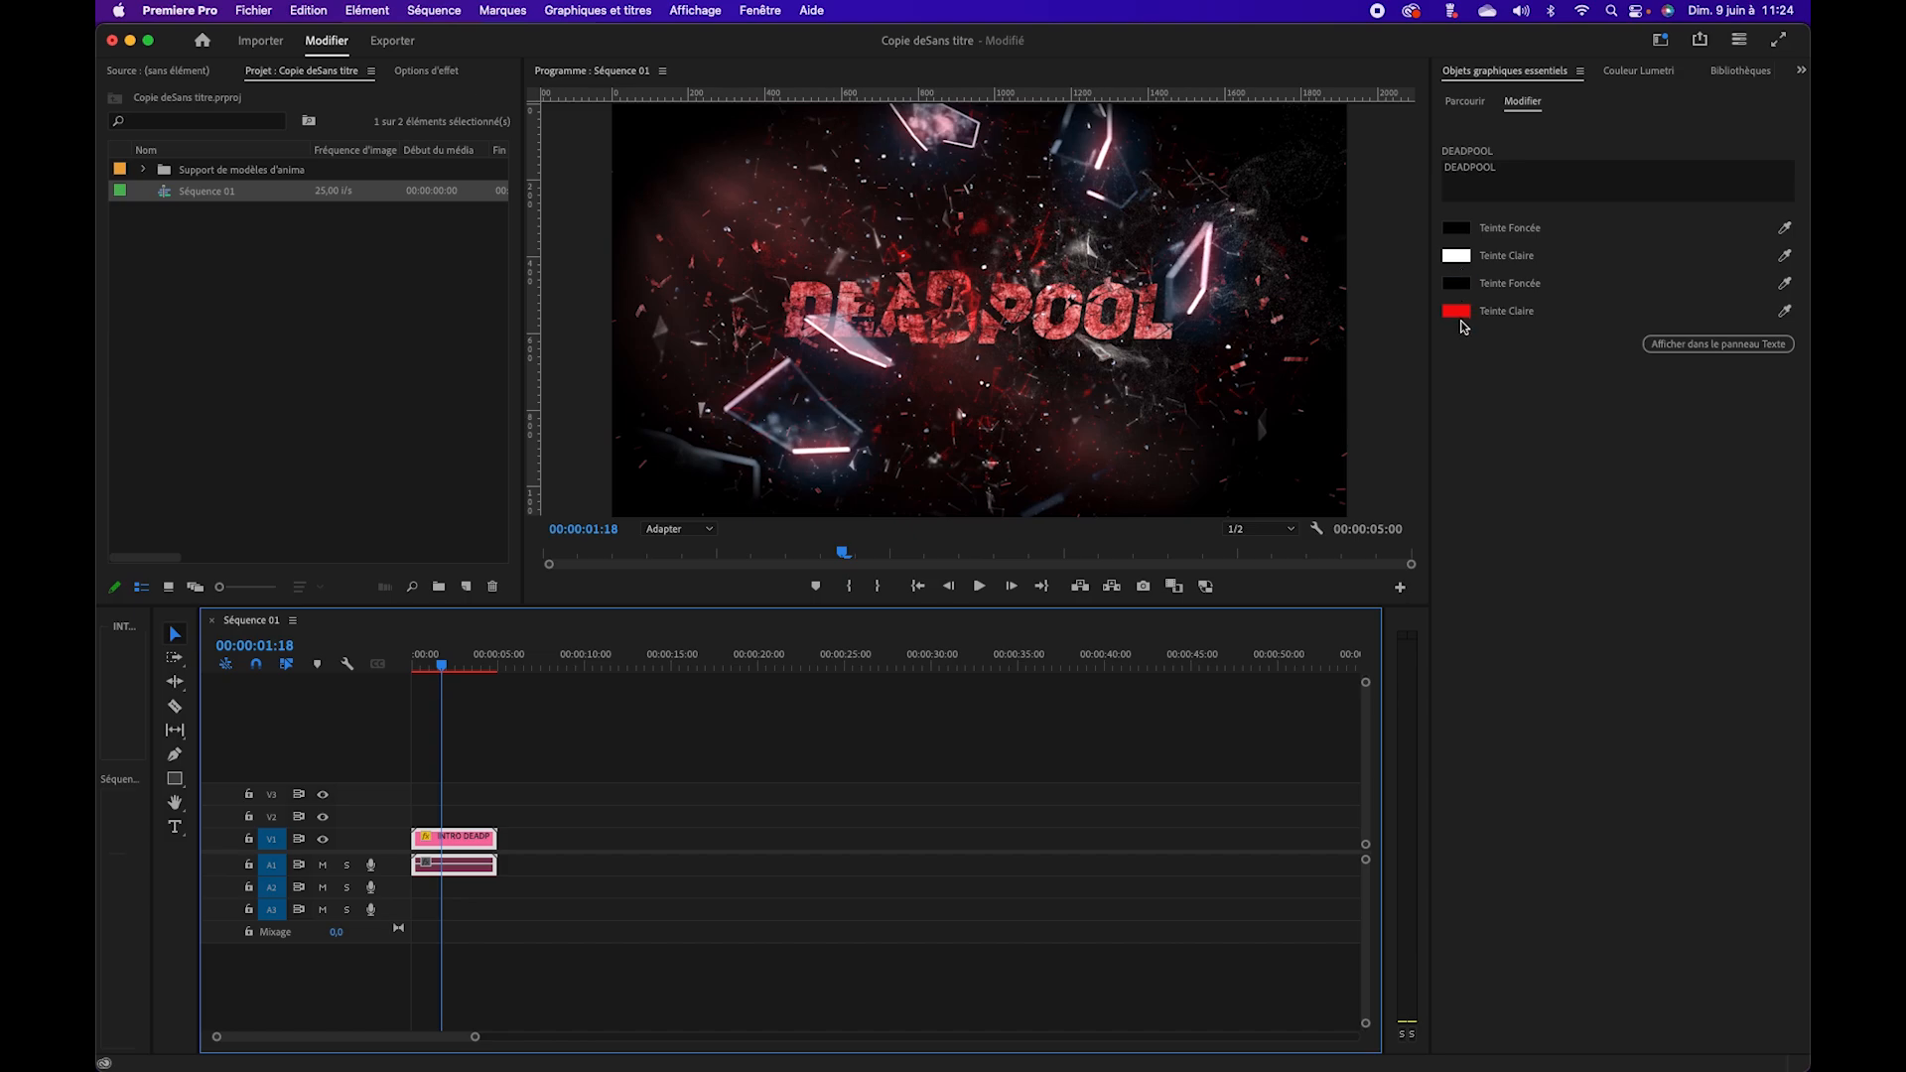
pyautogui.click(1509, 176)
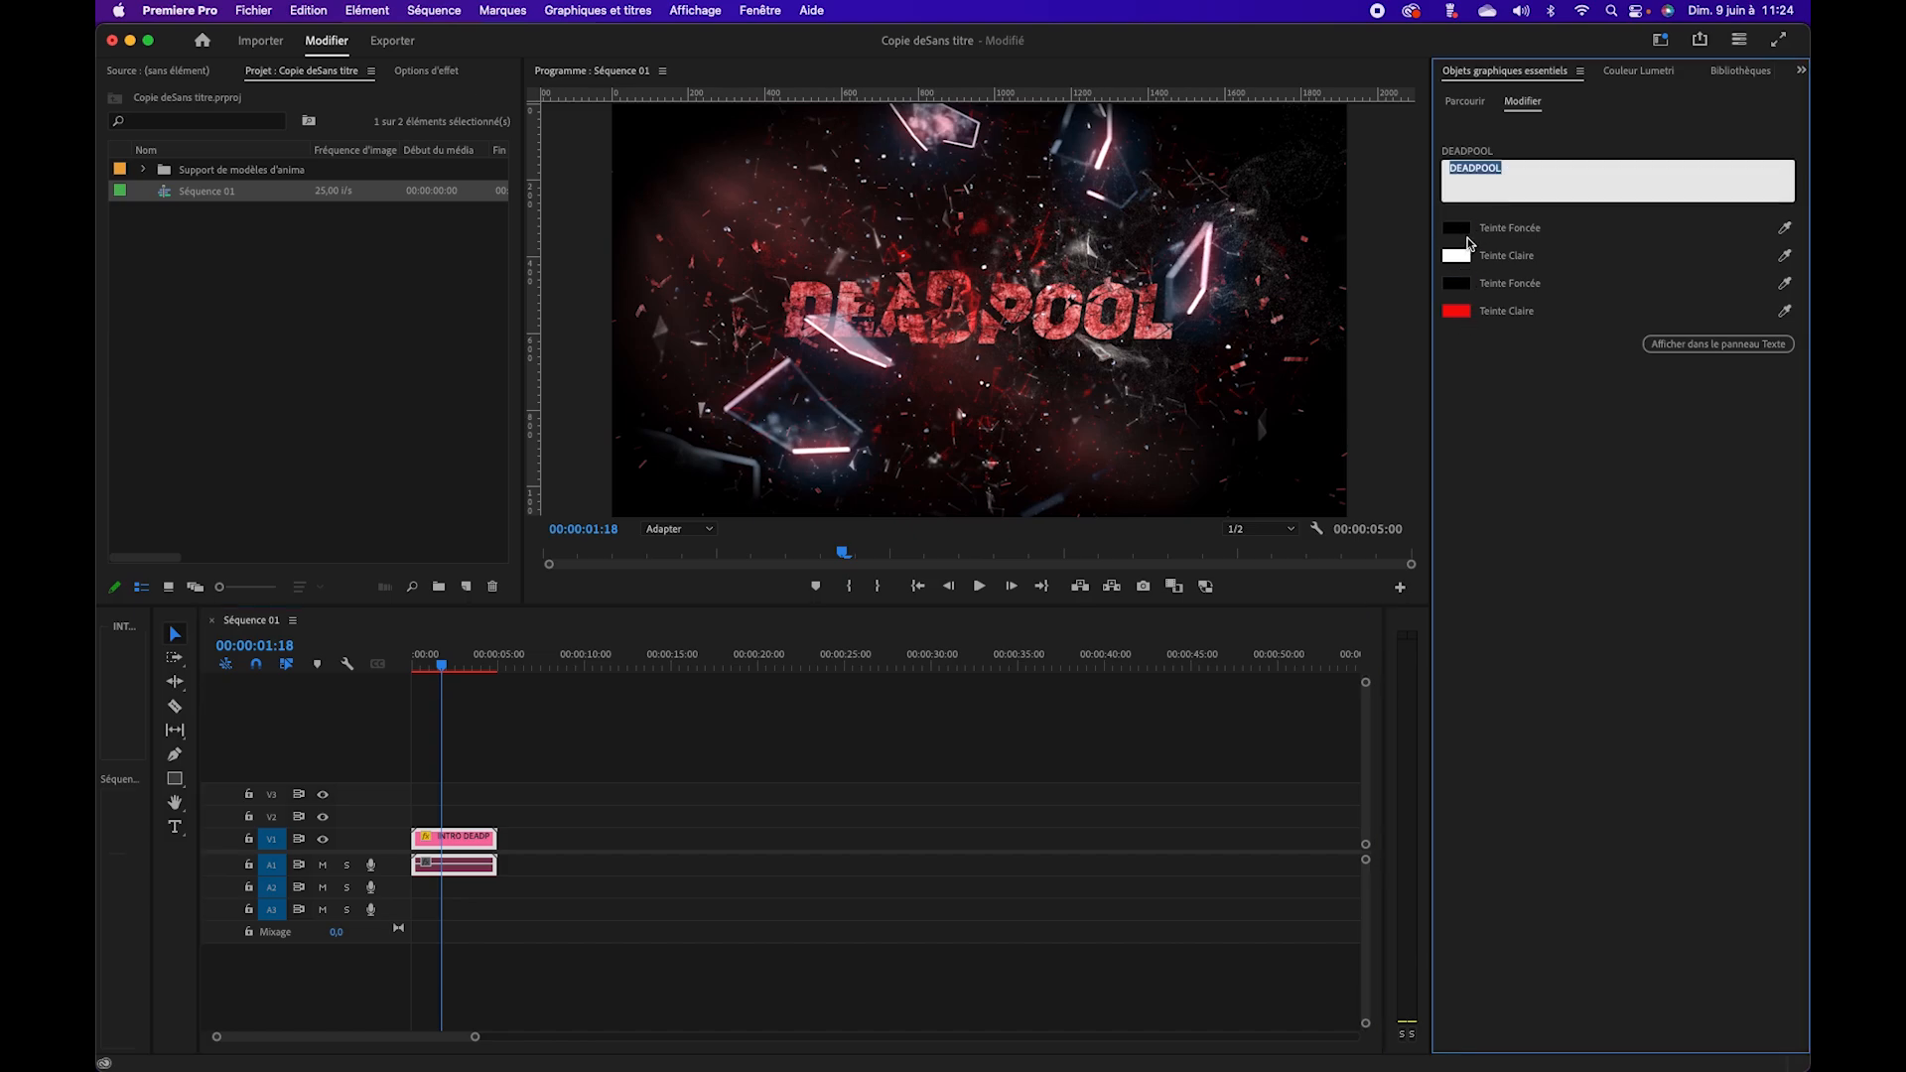
pyautogui.write('BARBIE')
pyautogui.click(1534, 481)
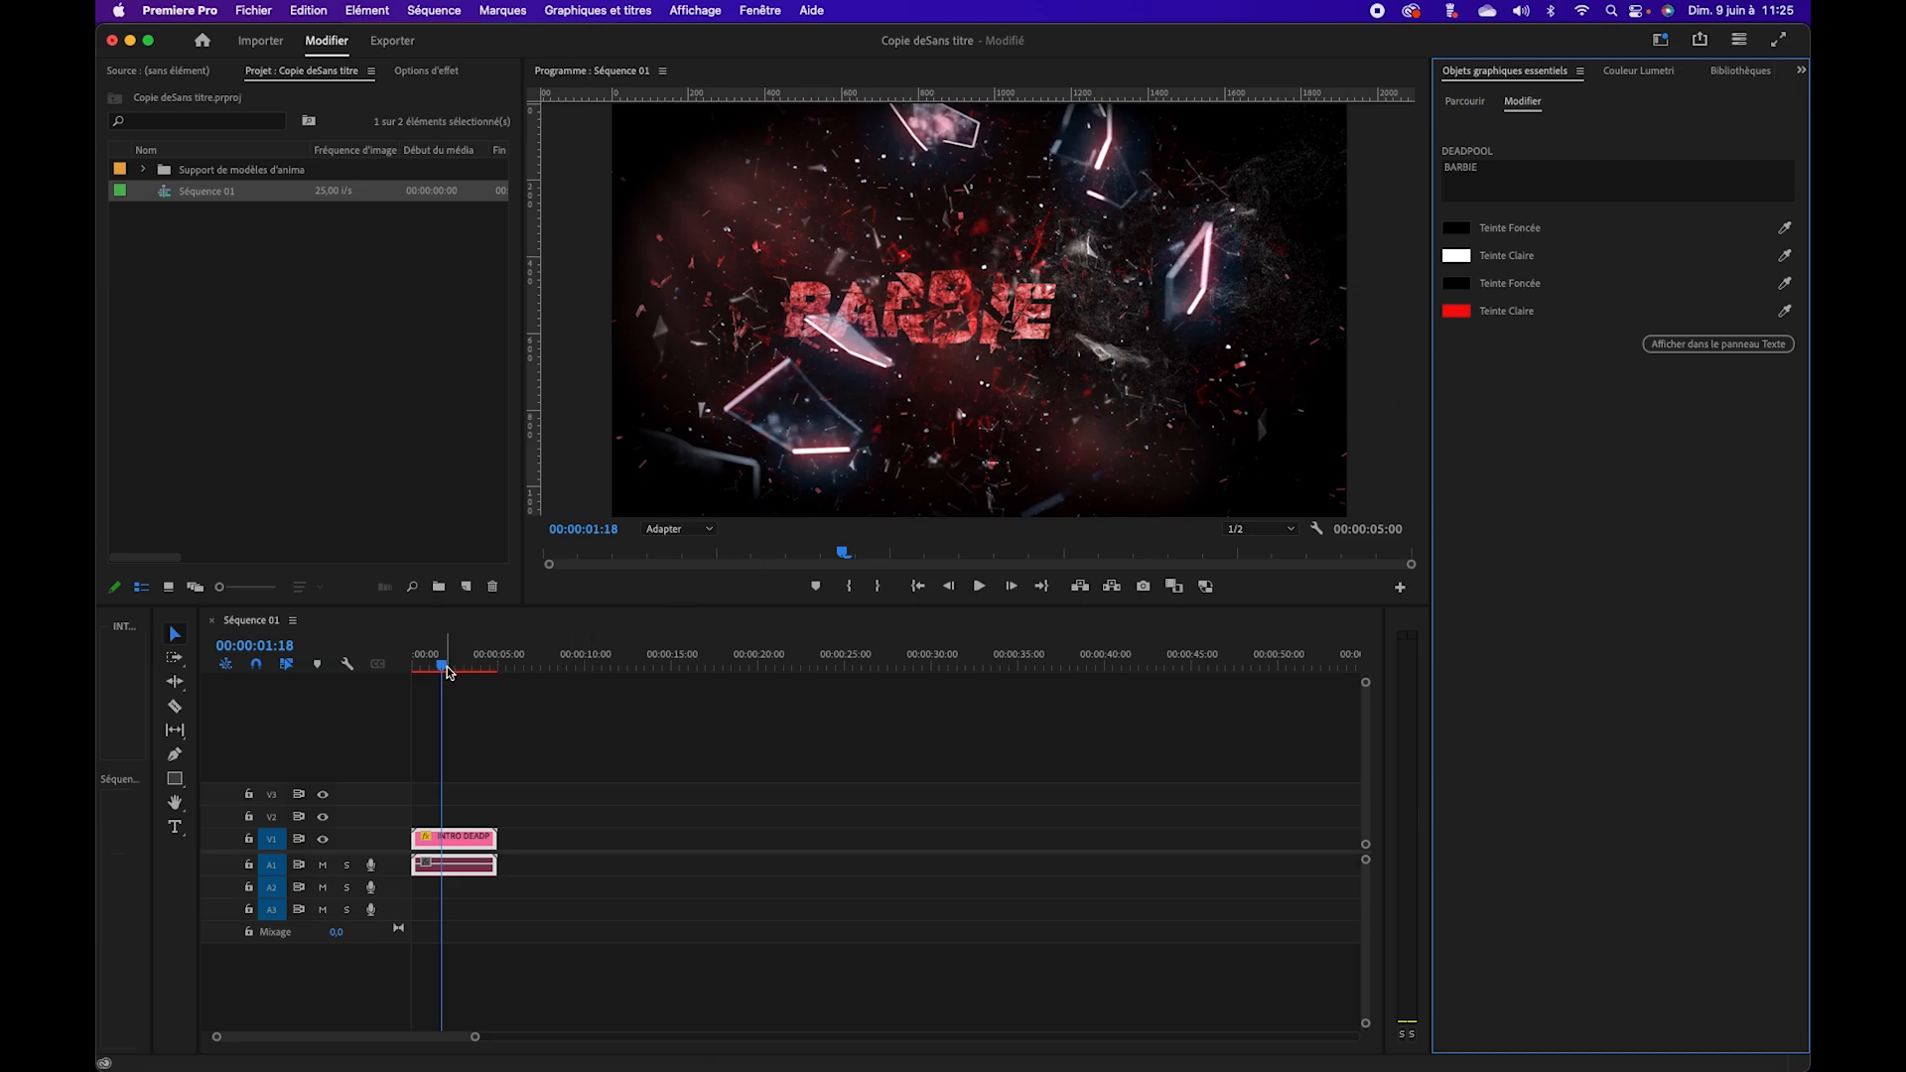
# Step: Change the template's red Teinte Claire to yellow and its white Teinte Claire to green
pyautogui.click(1466, 314)
pyautogui.moveTo(994, 452); pyautogui.dragTo(997, 476)
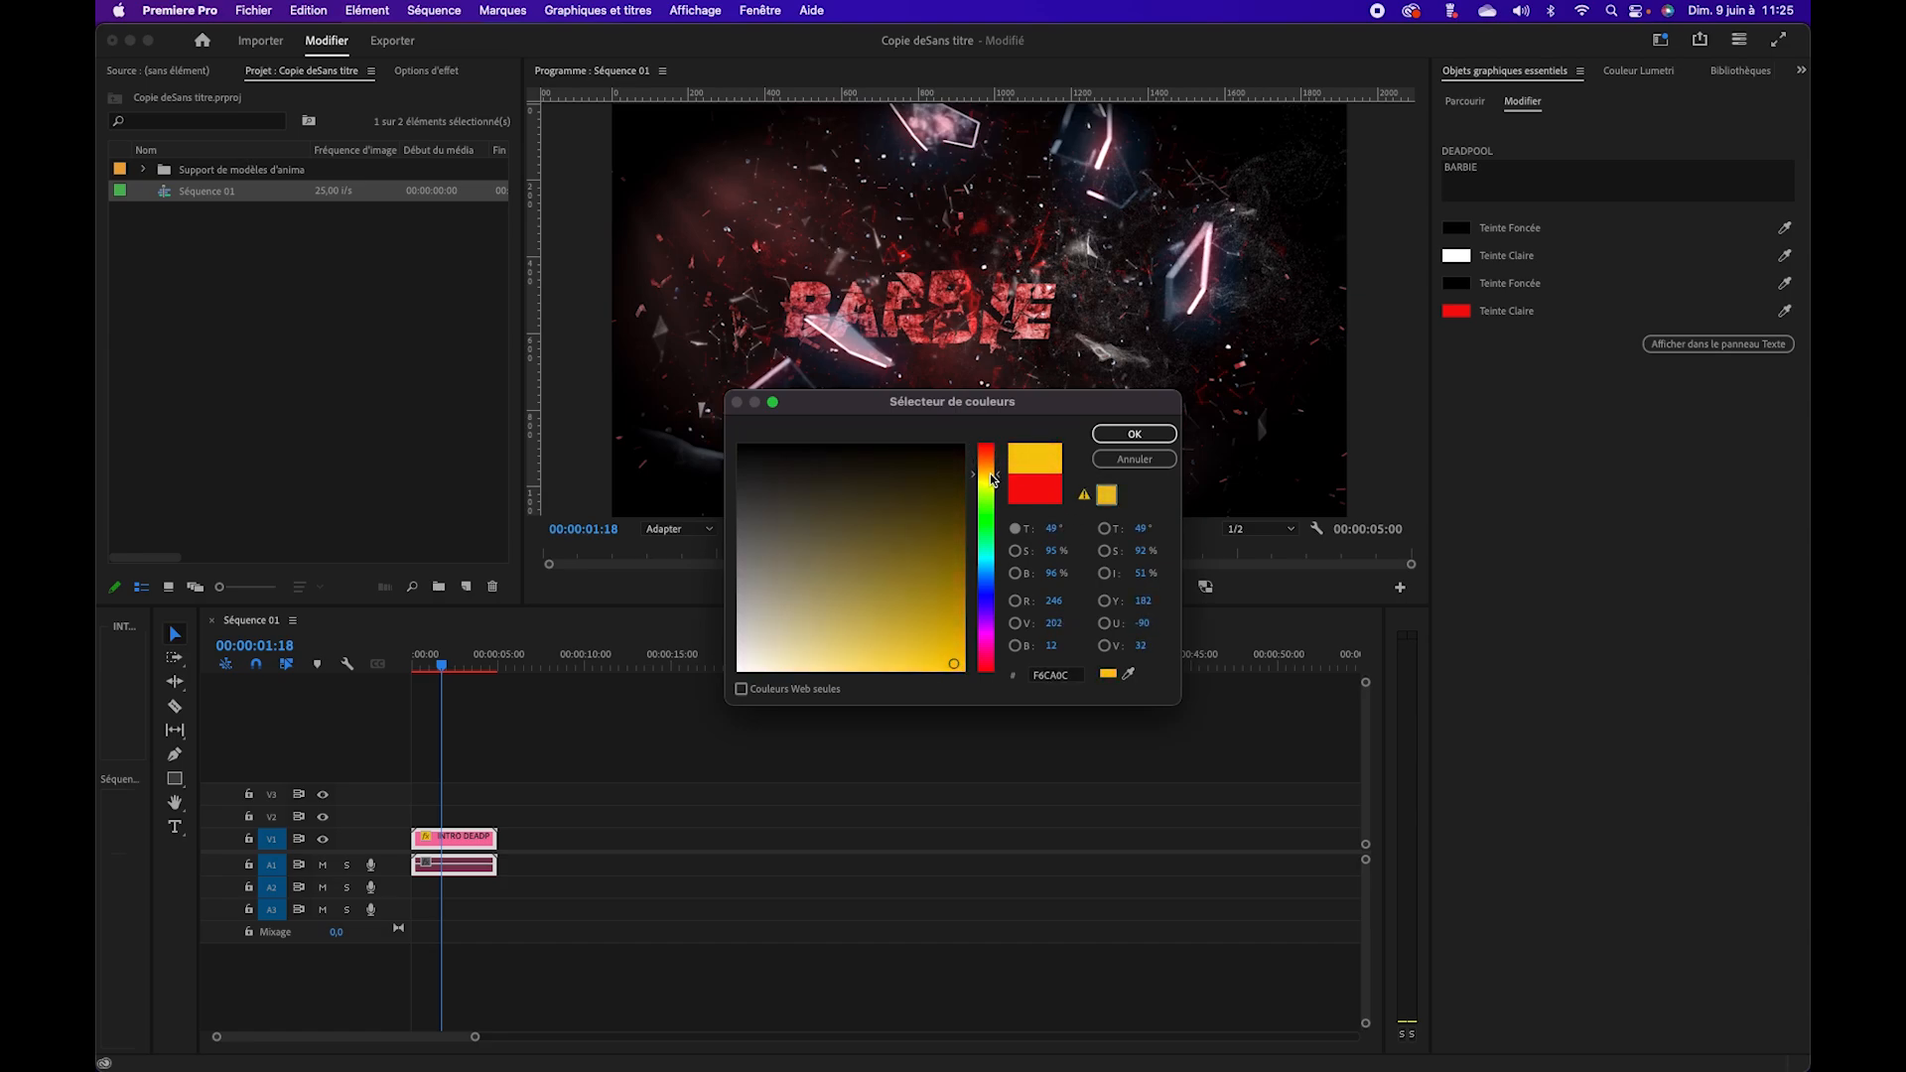
pyautogui.click(1134, 435)
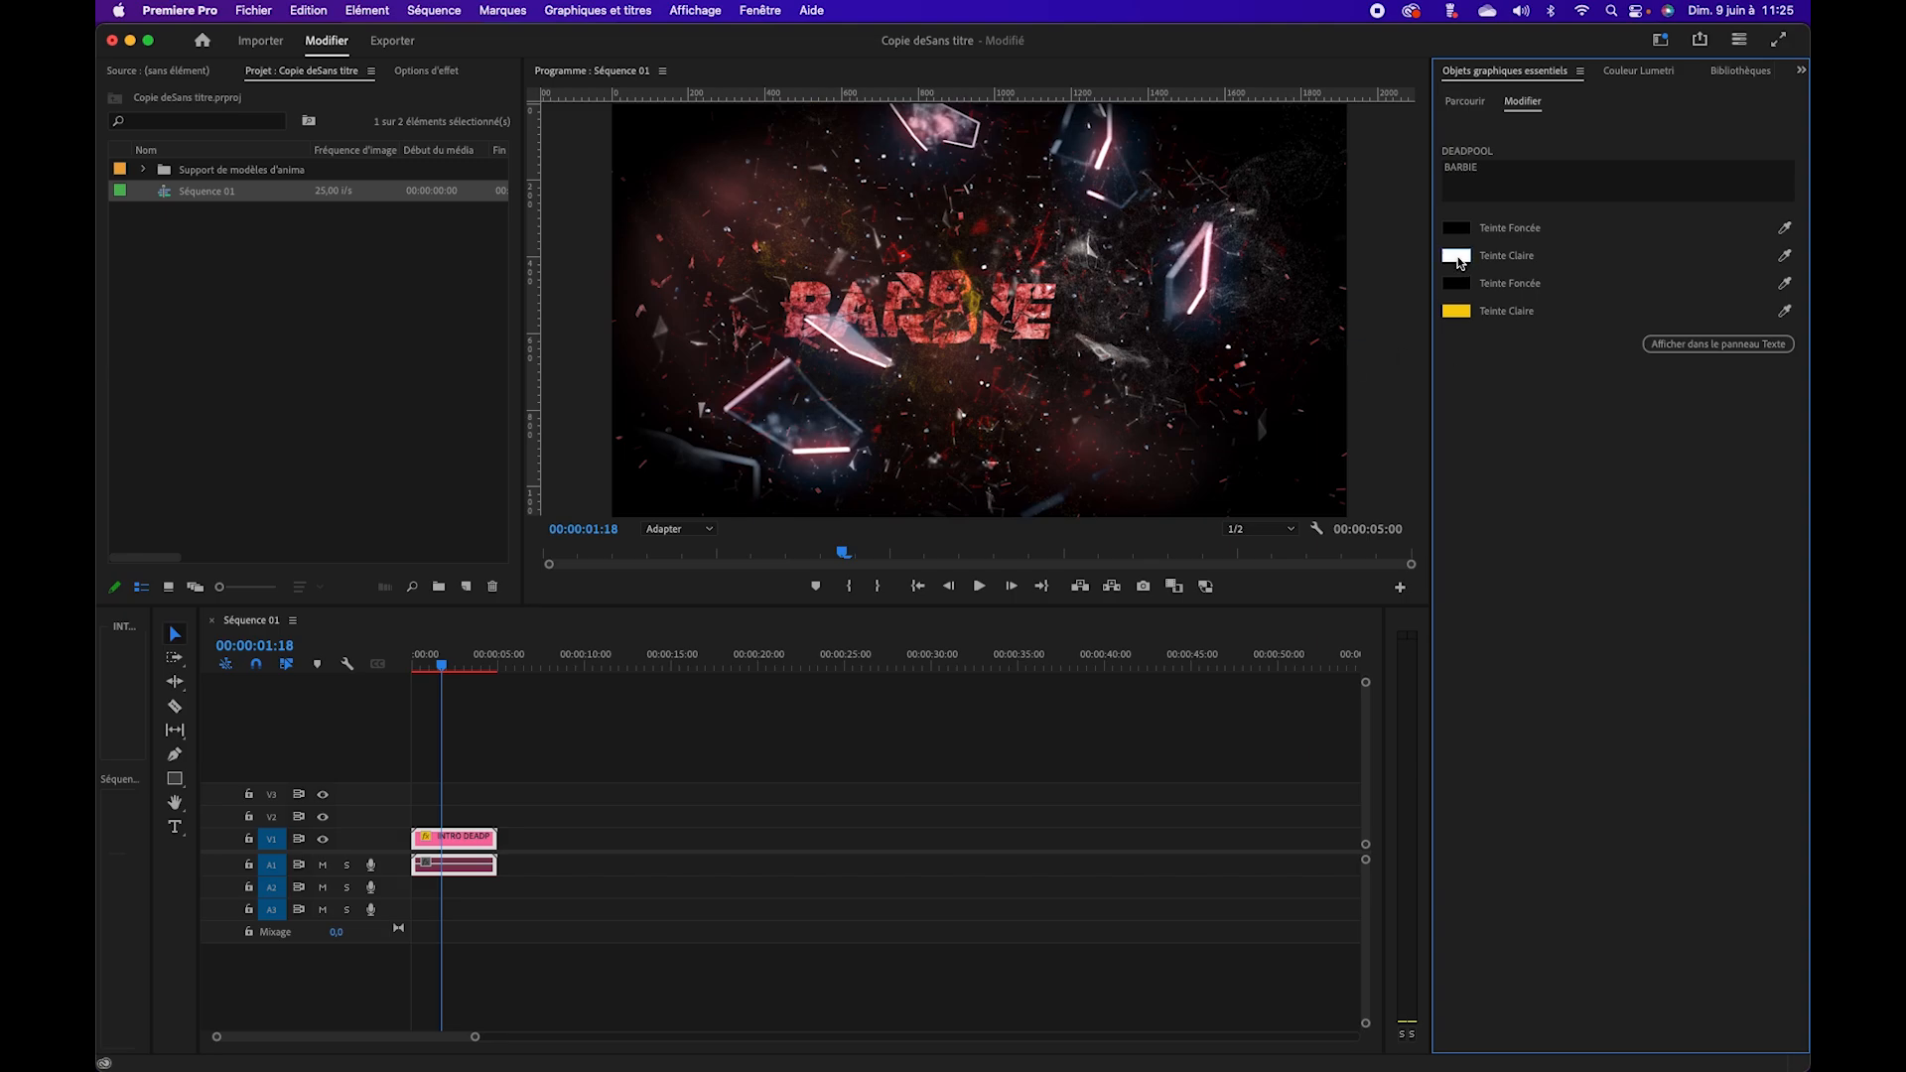
pyautogui.click(1458, 256)
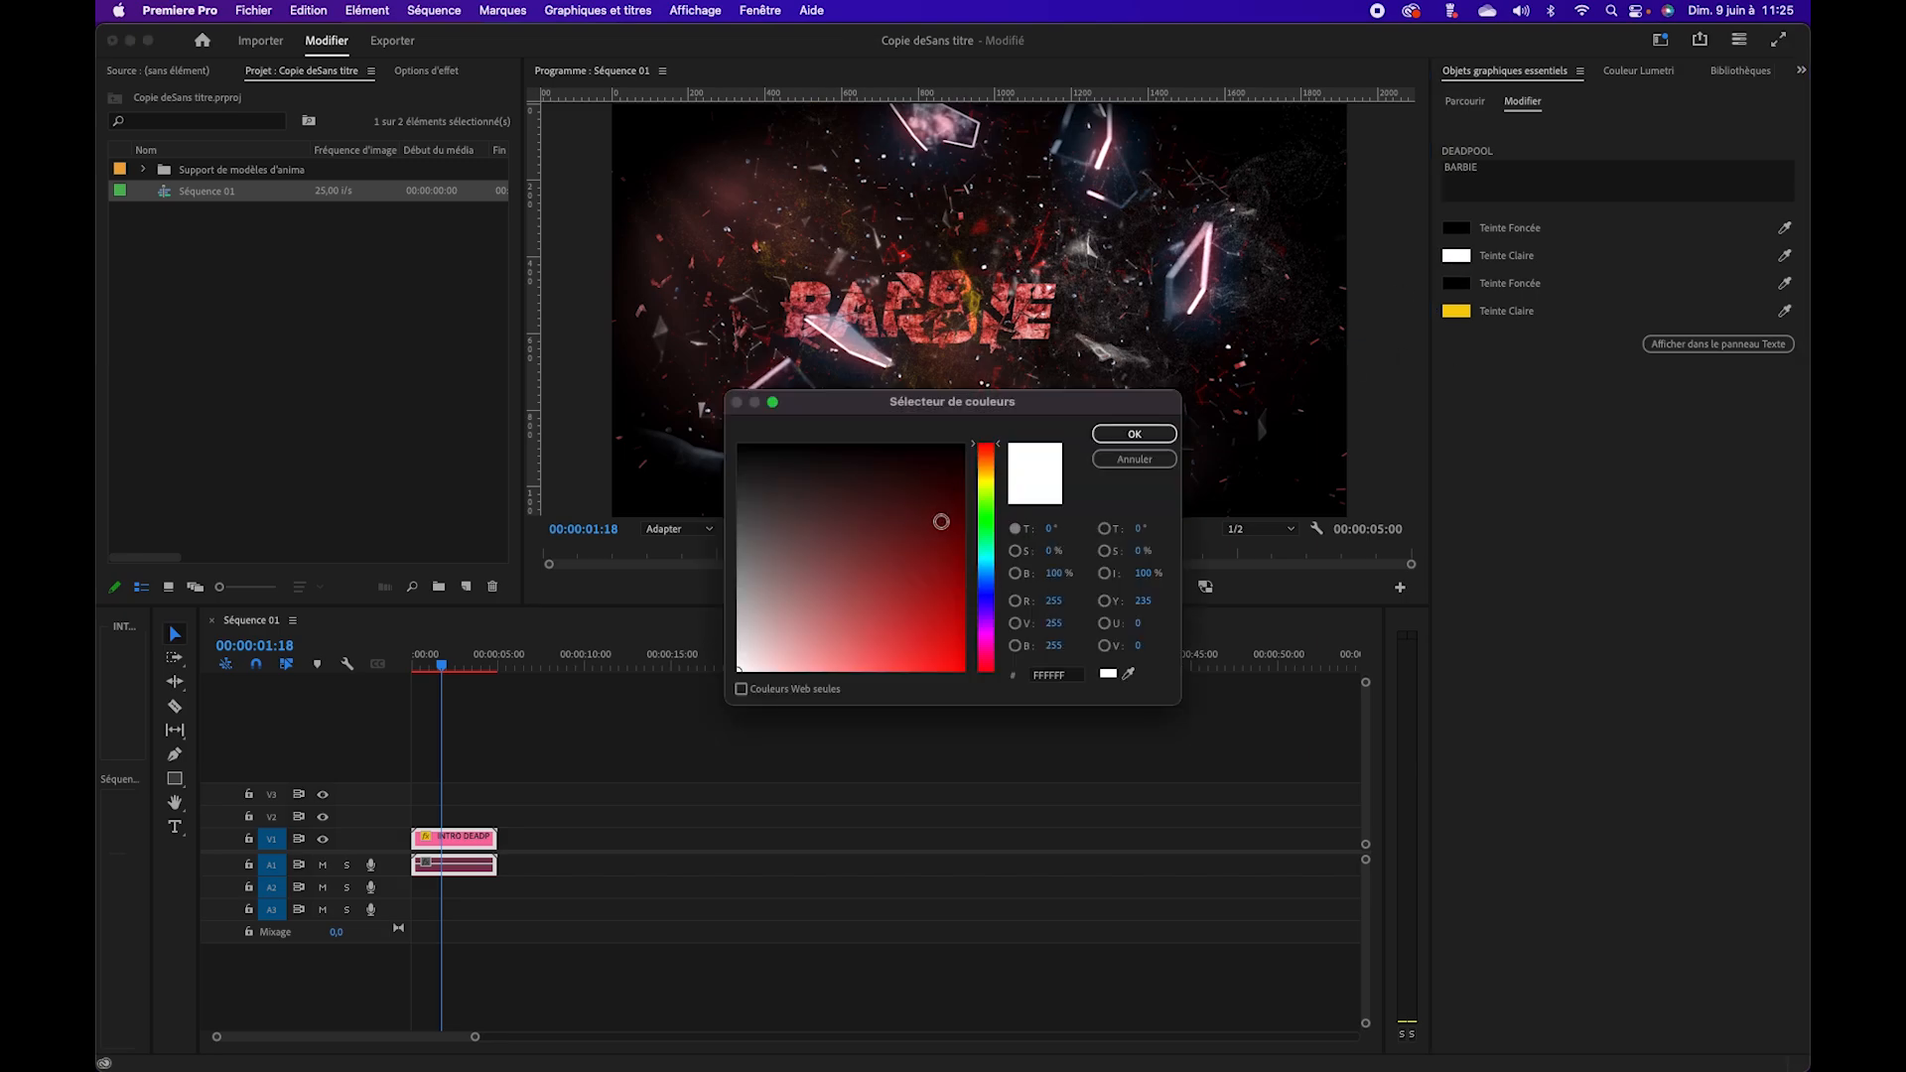
pyautogui.click(985, 518)
pyautogui.moveTo(956, 545); pyautogui.dragTo(958, 626)
pyautogui.click(1134, 434)
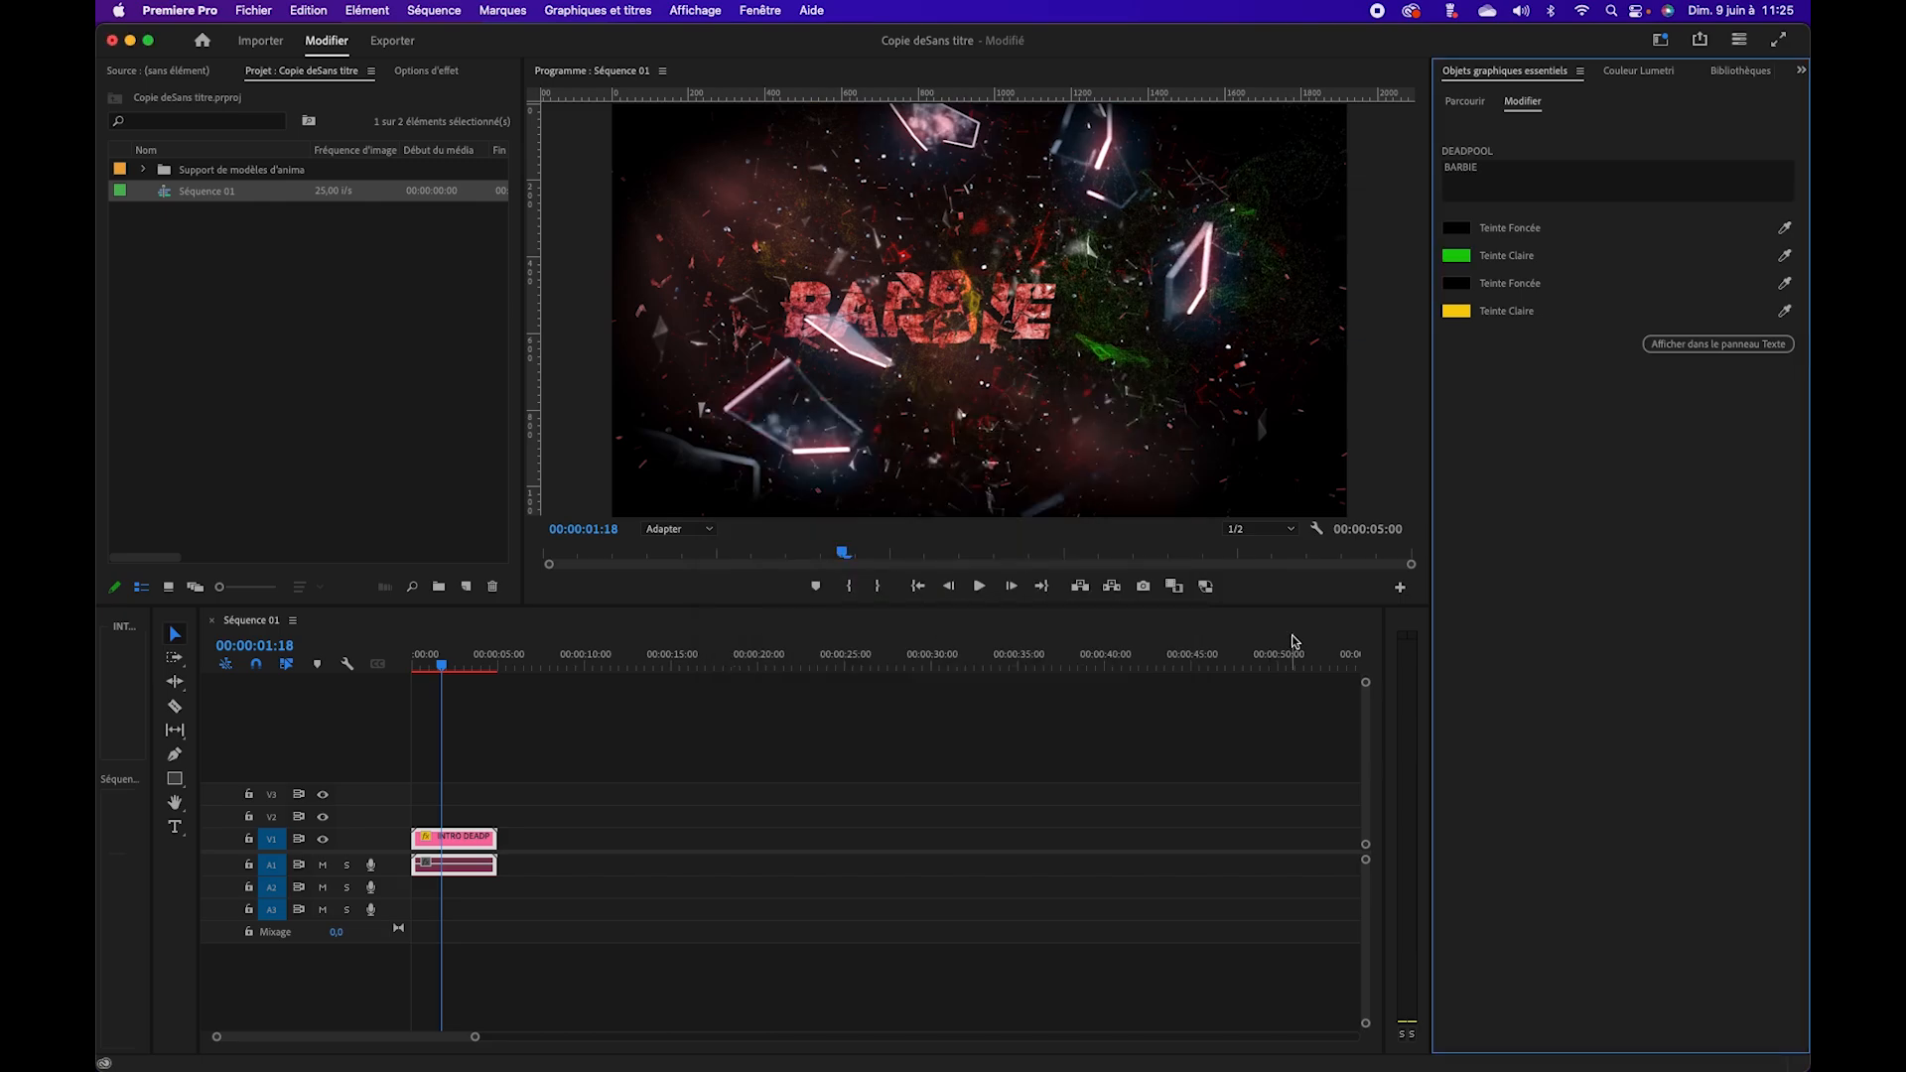
# Step: Preview the recoloured title up to 00:00:03:10 and inspect the upper Teinte Foncée colour without changing it
pyautogui.click(443, 665)
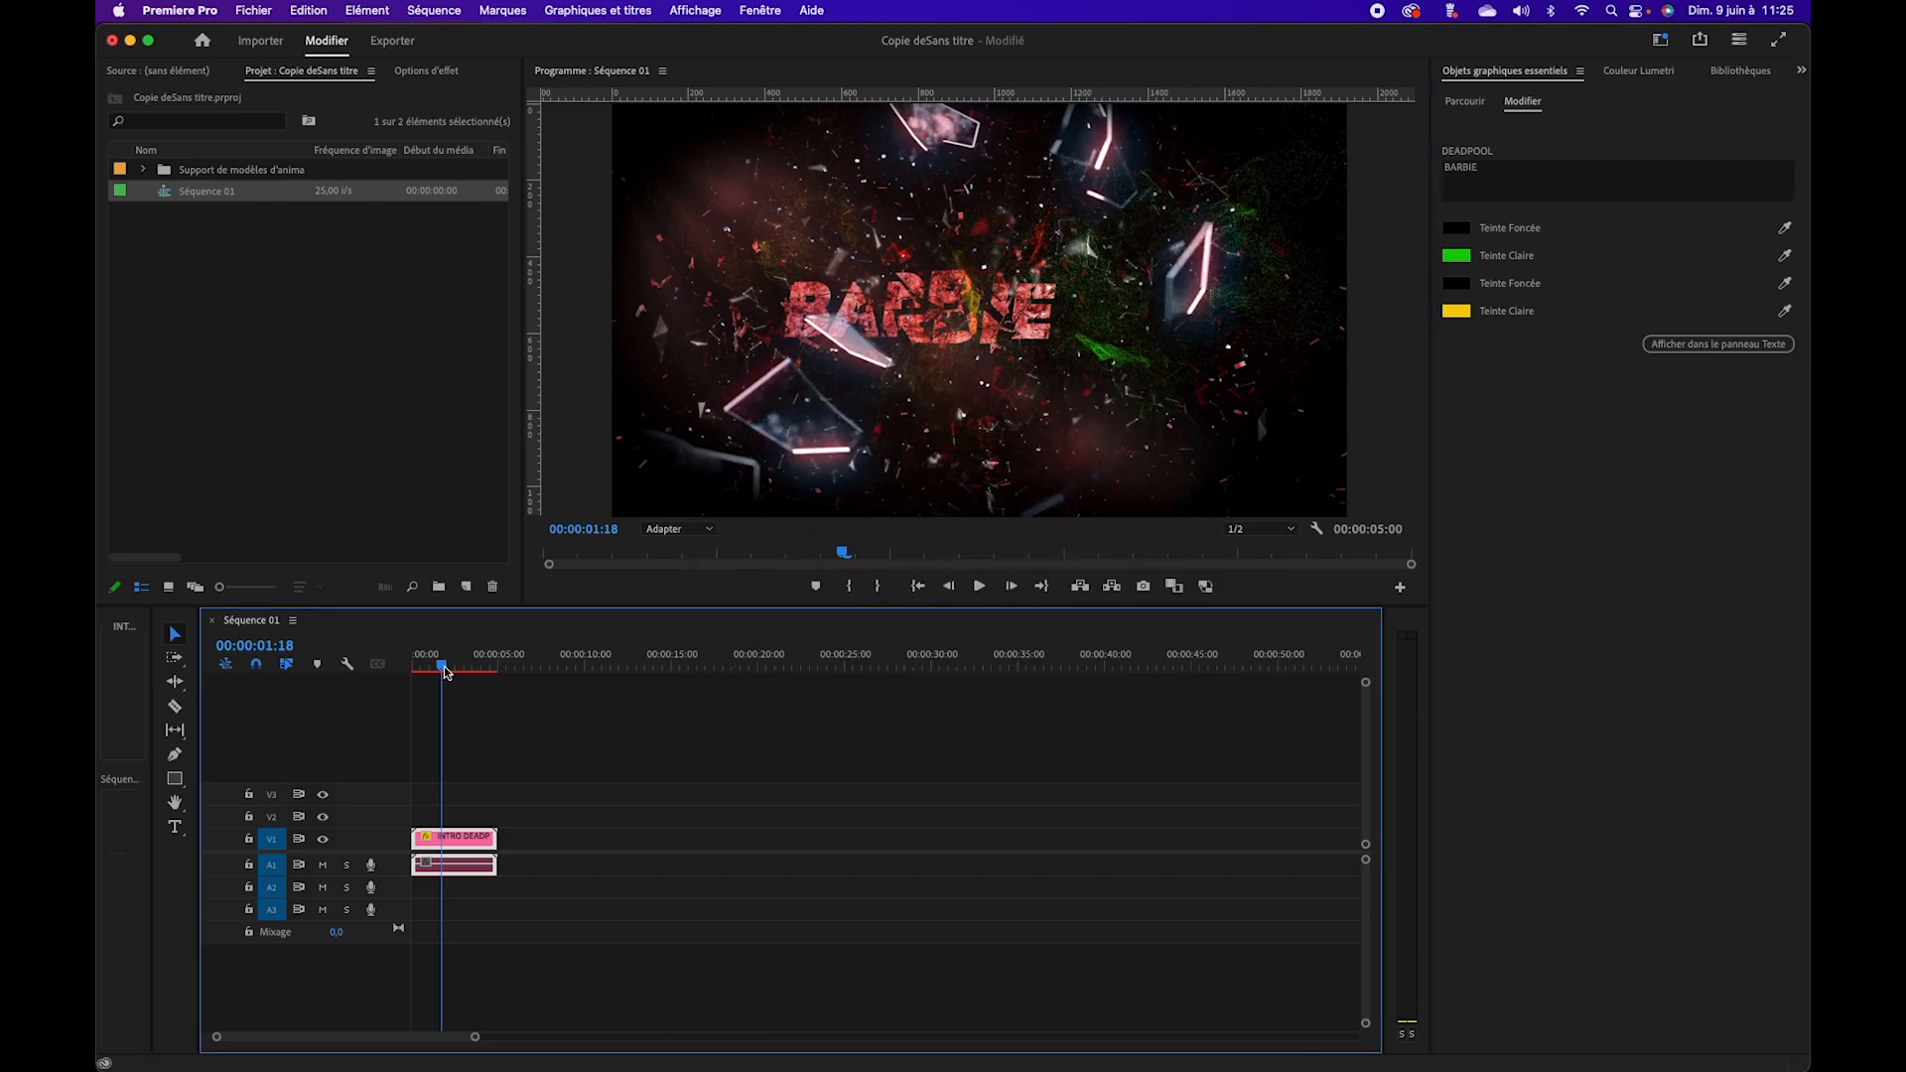
pyautogui.moveTo(450, 667); pyautogui.dragTo(457, 668)
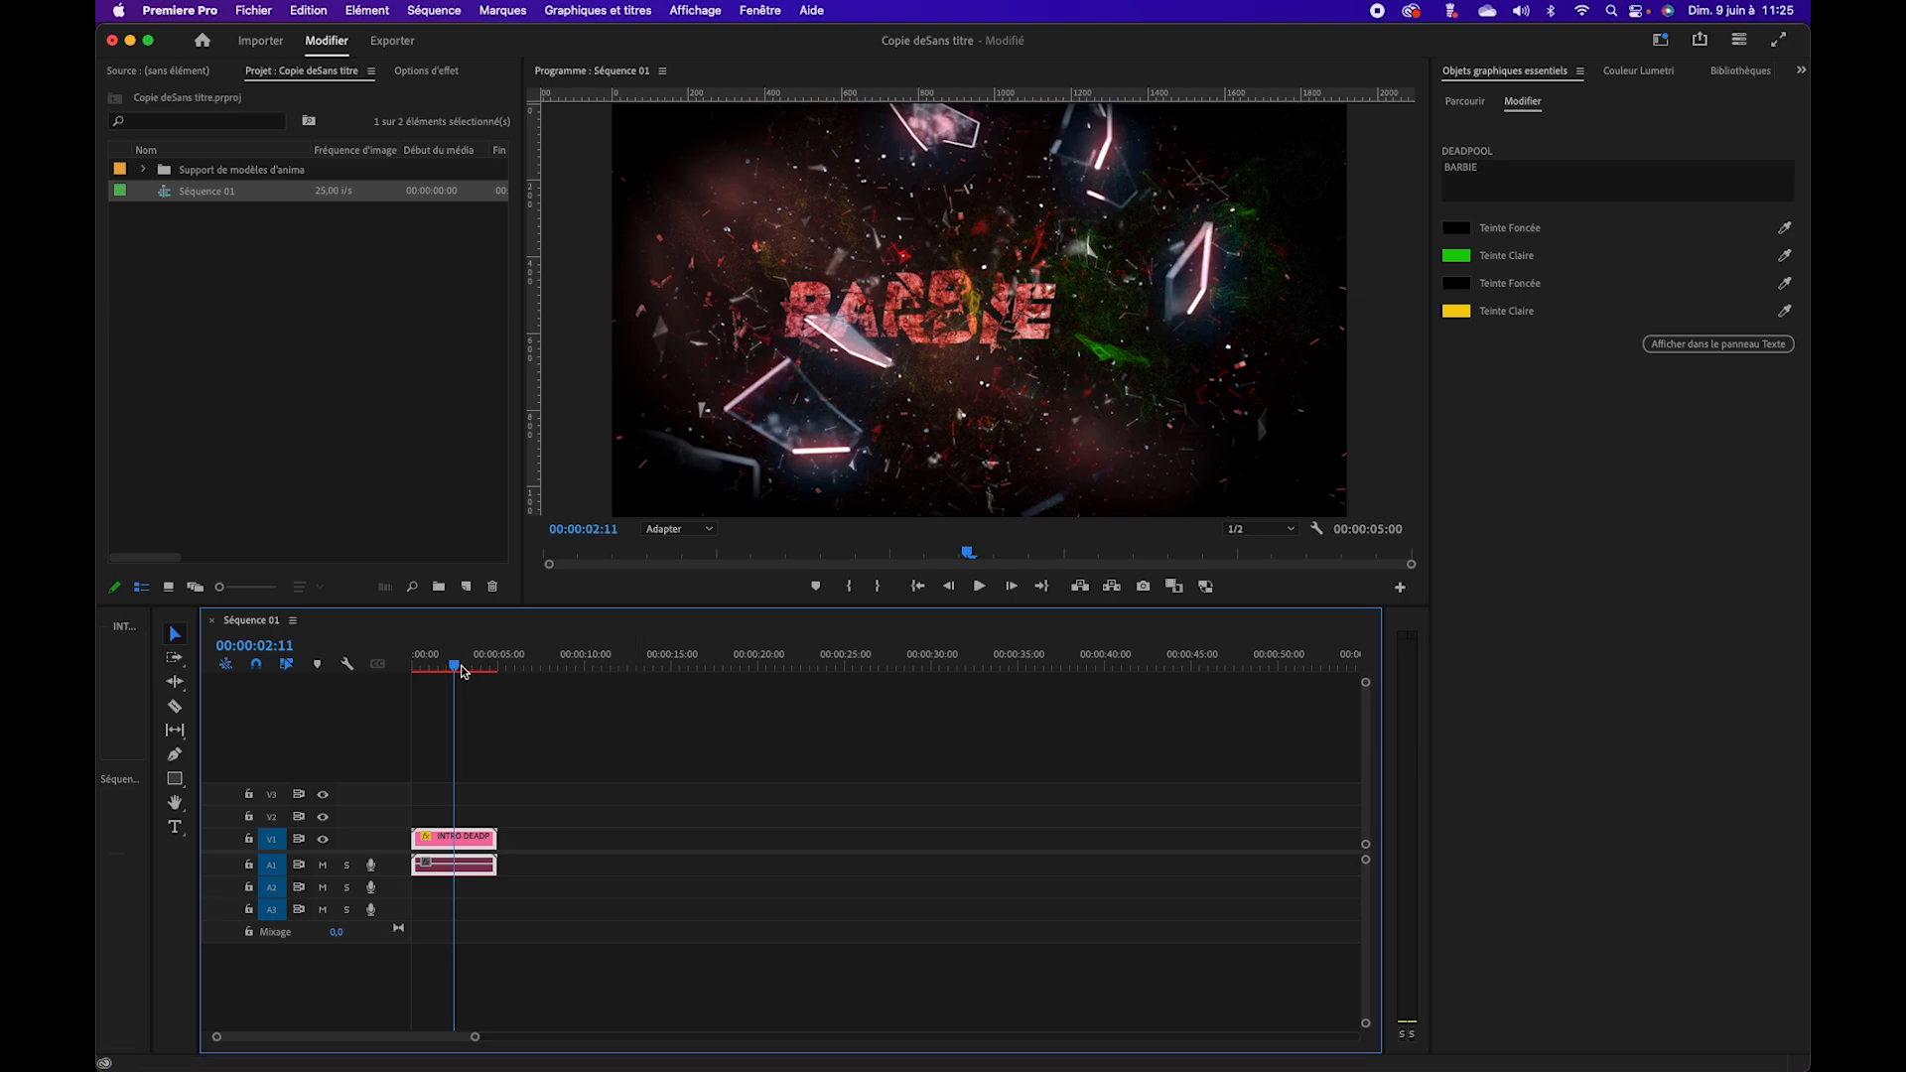
pyautogui.moveTo(462, 671); pyautogui.dragTo(472, 672)
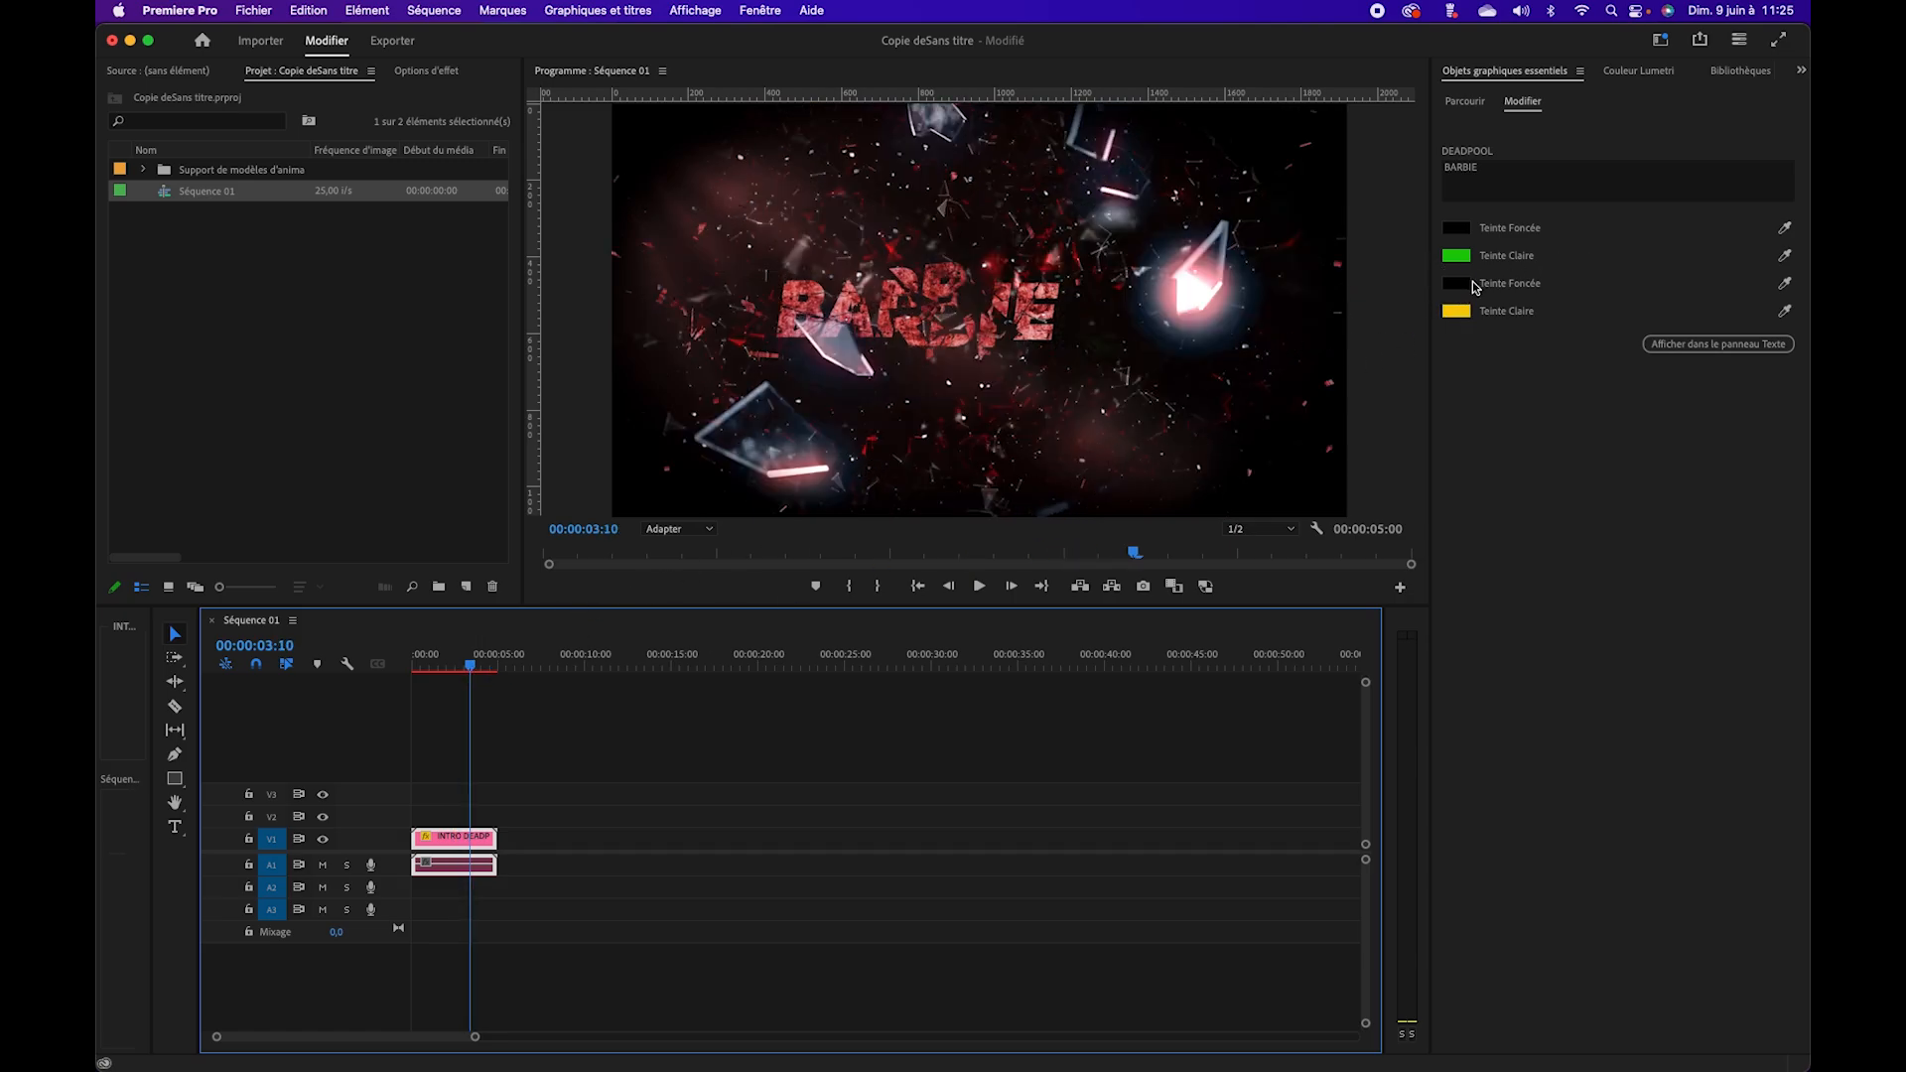
pyautogui.click(1457, 229)
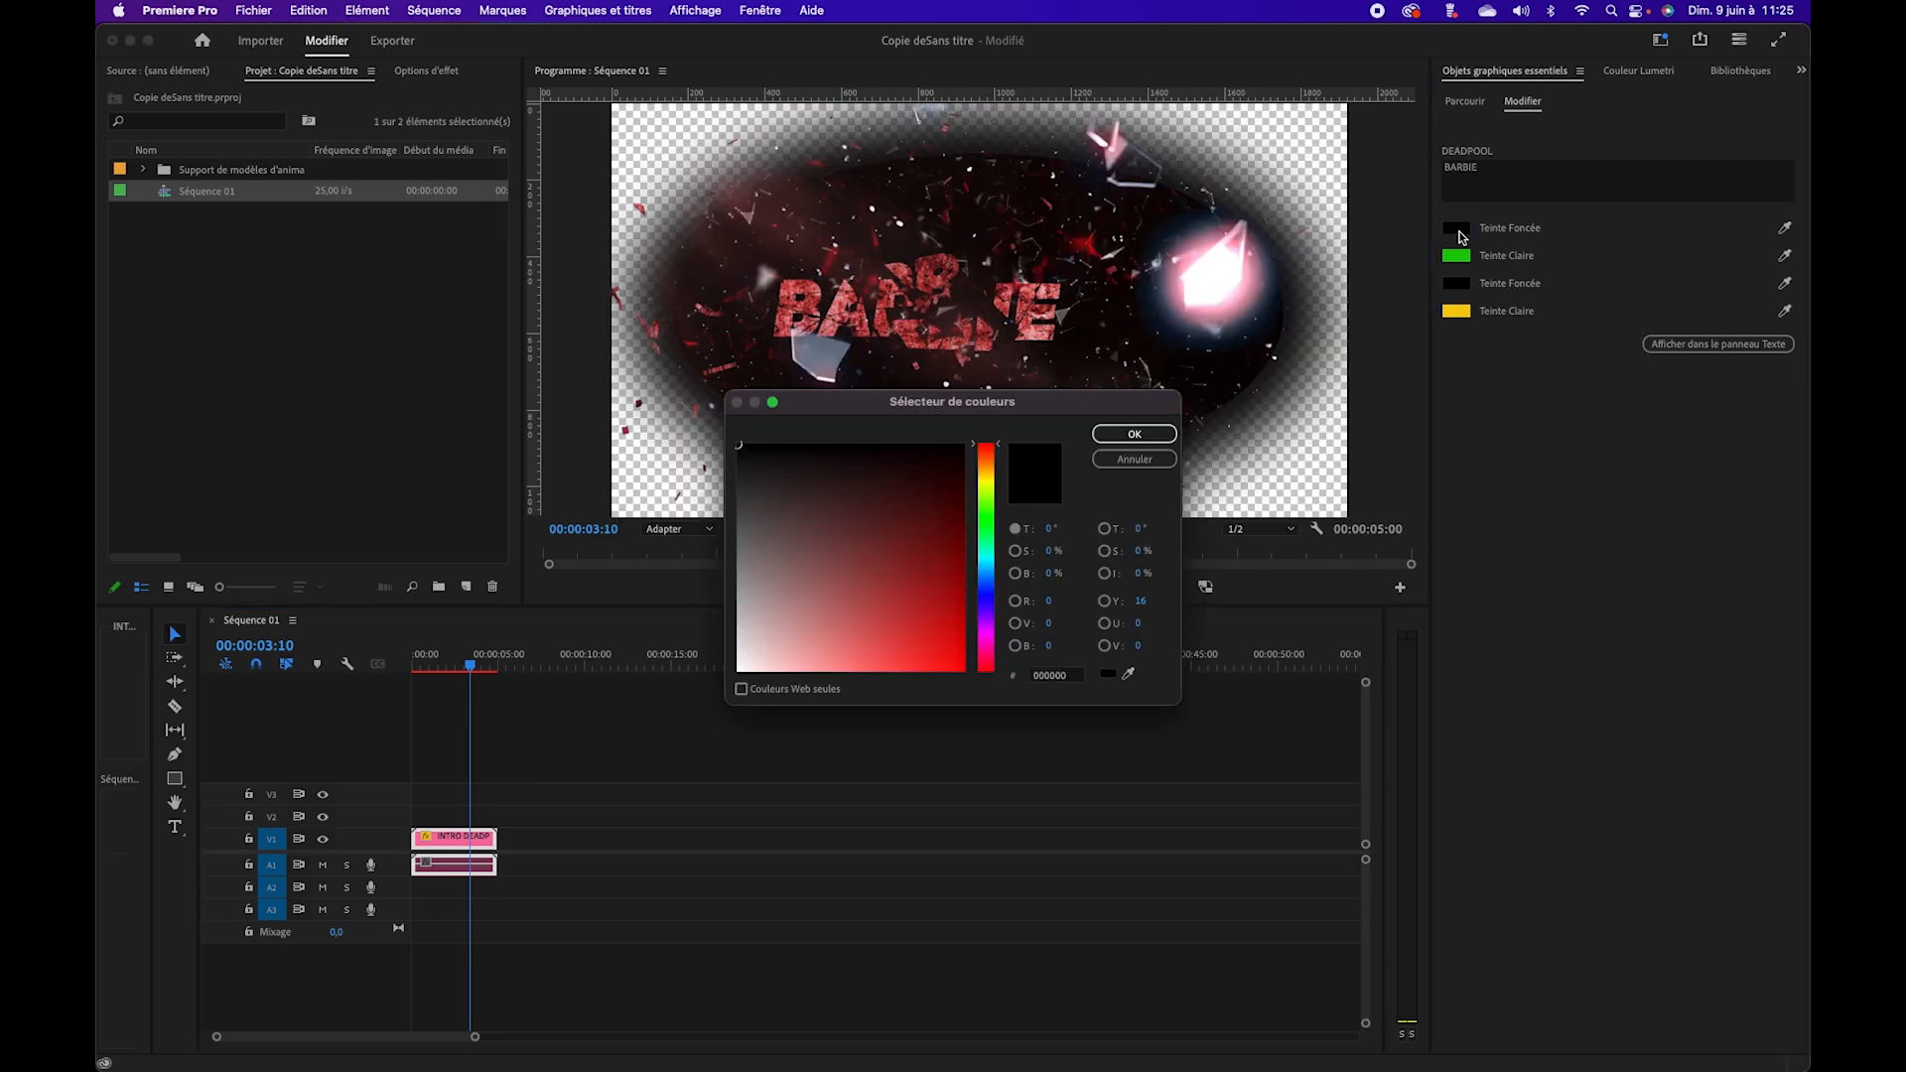
pyautogui.click(1135, 459)
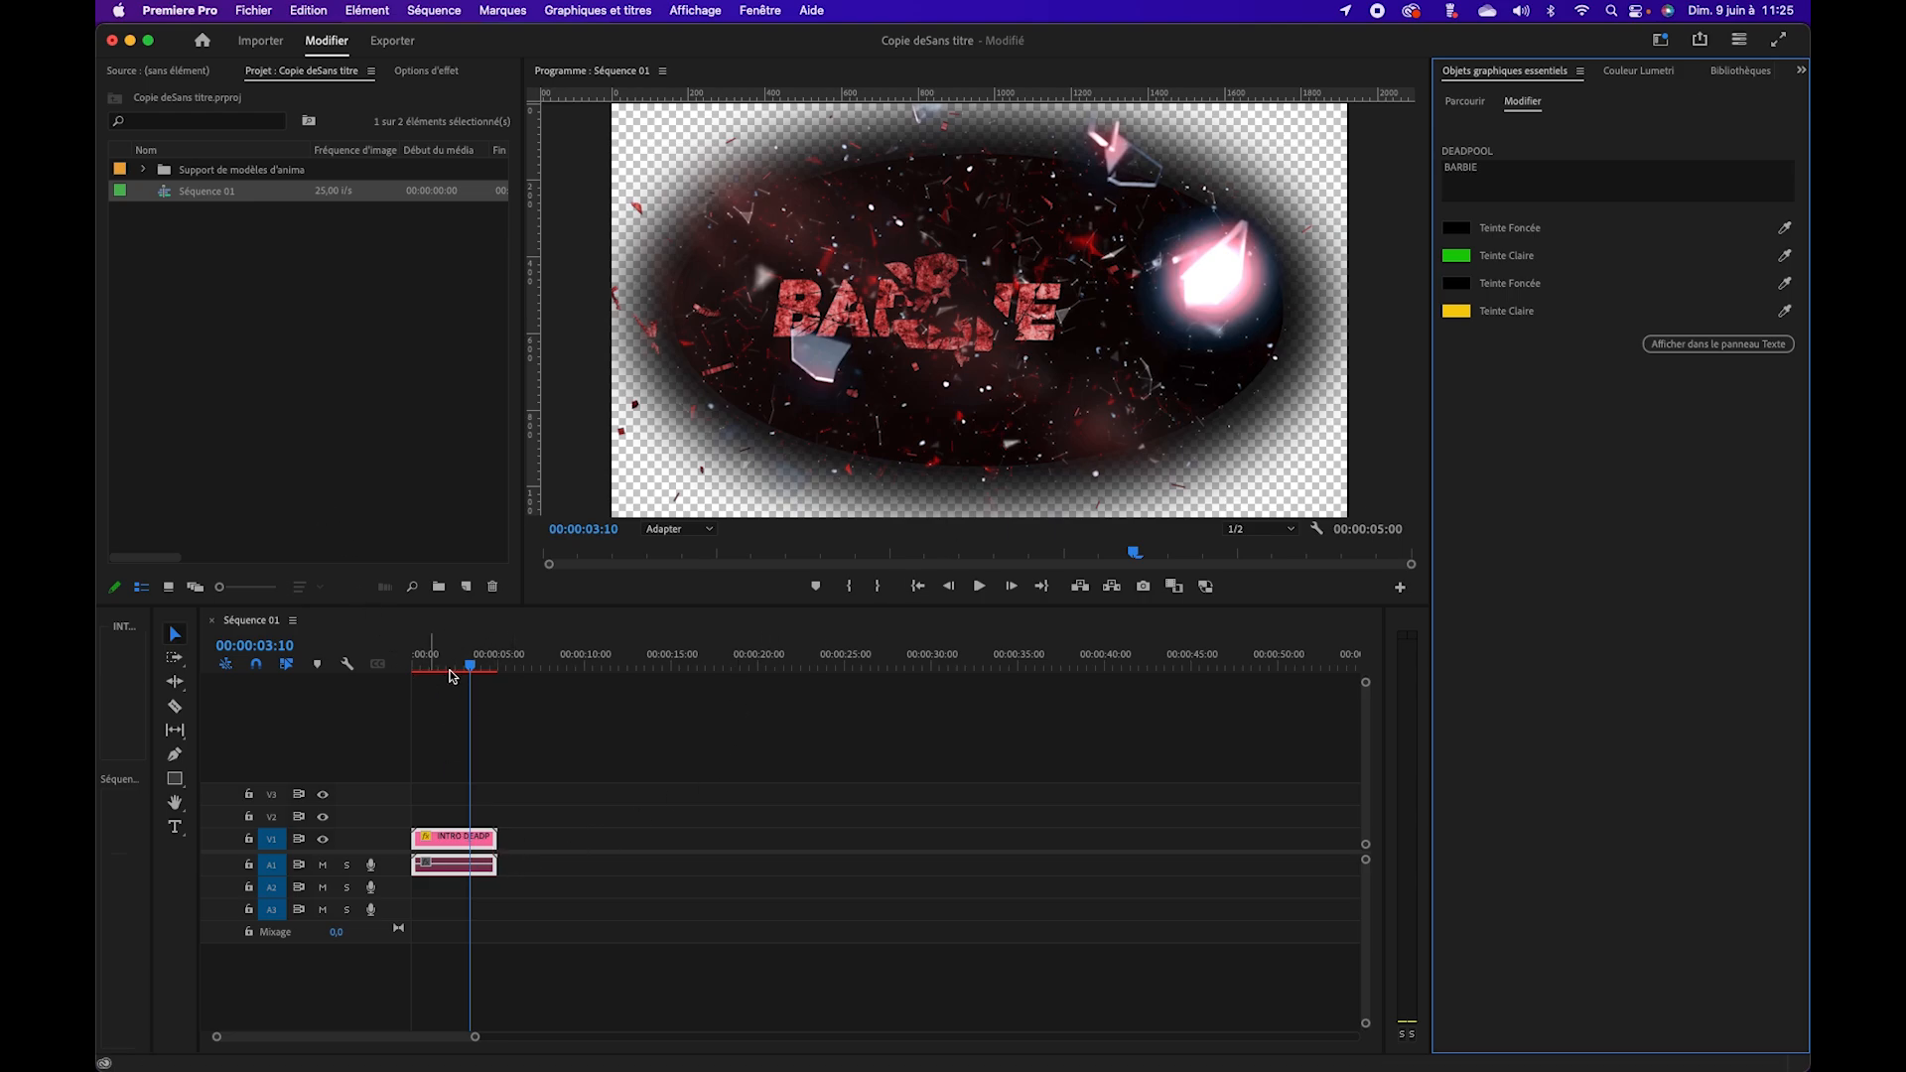
# Step: Render the selected INTRO DEADPOOL clip in Séquence 01 with Rendu de la sélection
pyautogui.click(437, 17)
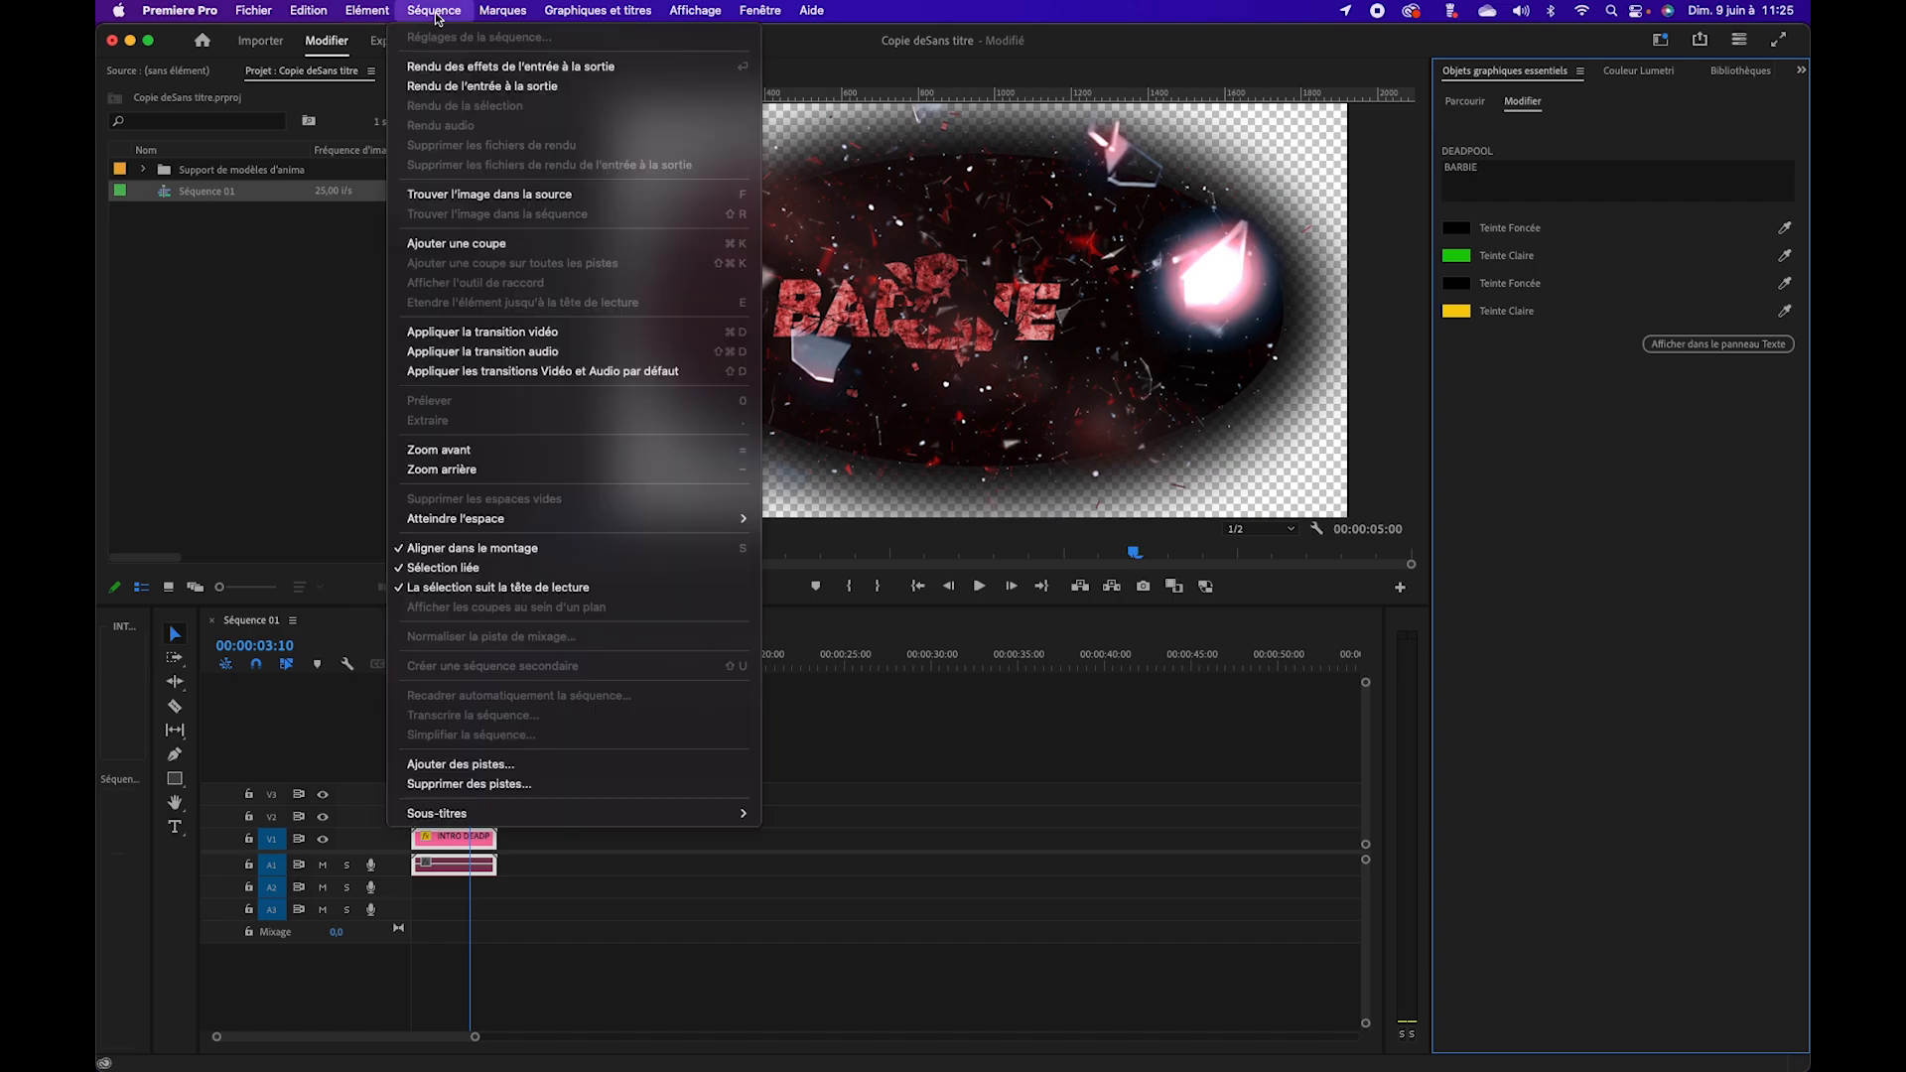
pyautogui.click(507, 889)
pyautogui.click(479, 848)
pyautogui.click(434, 12)
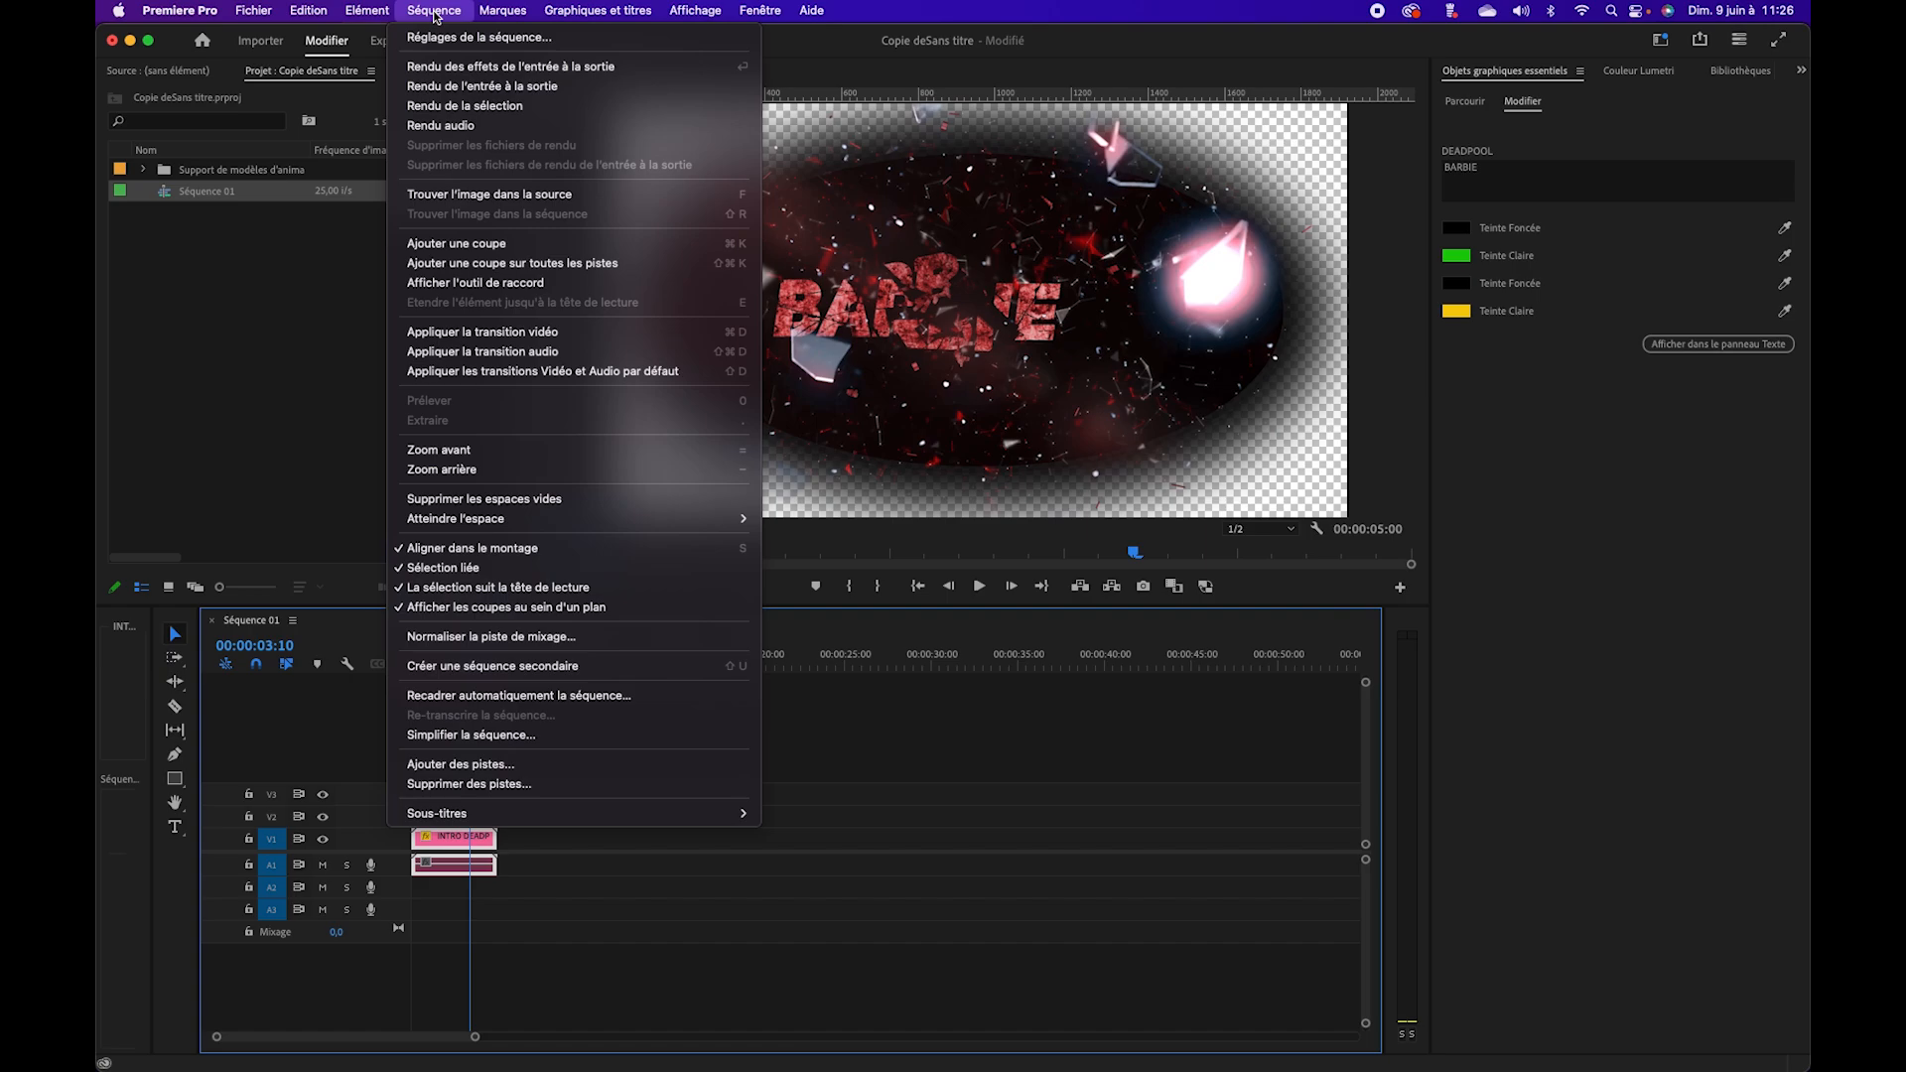
pyautogui.click(446, 106)
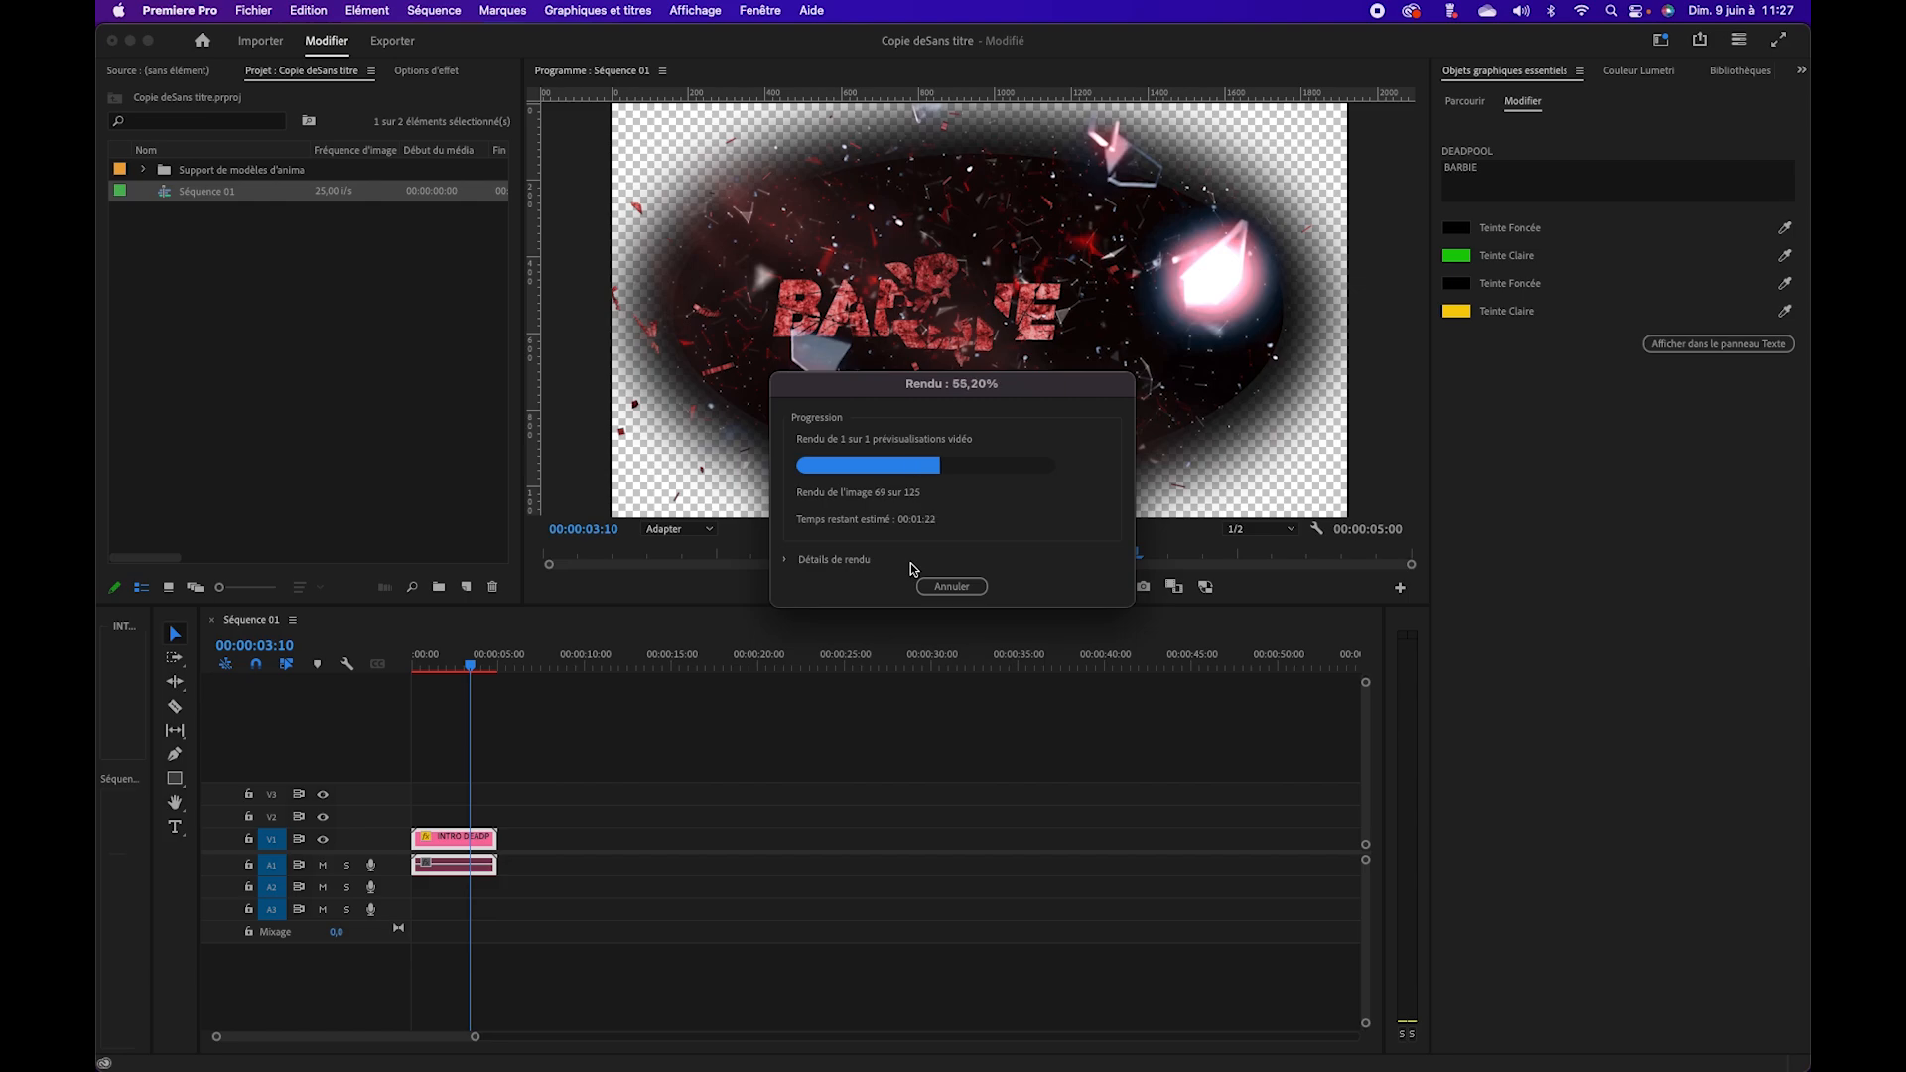
pyautogui.click(785, 562)
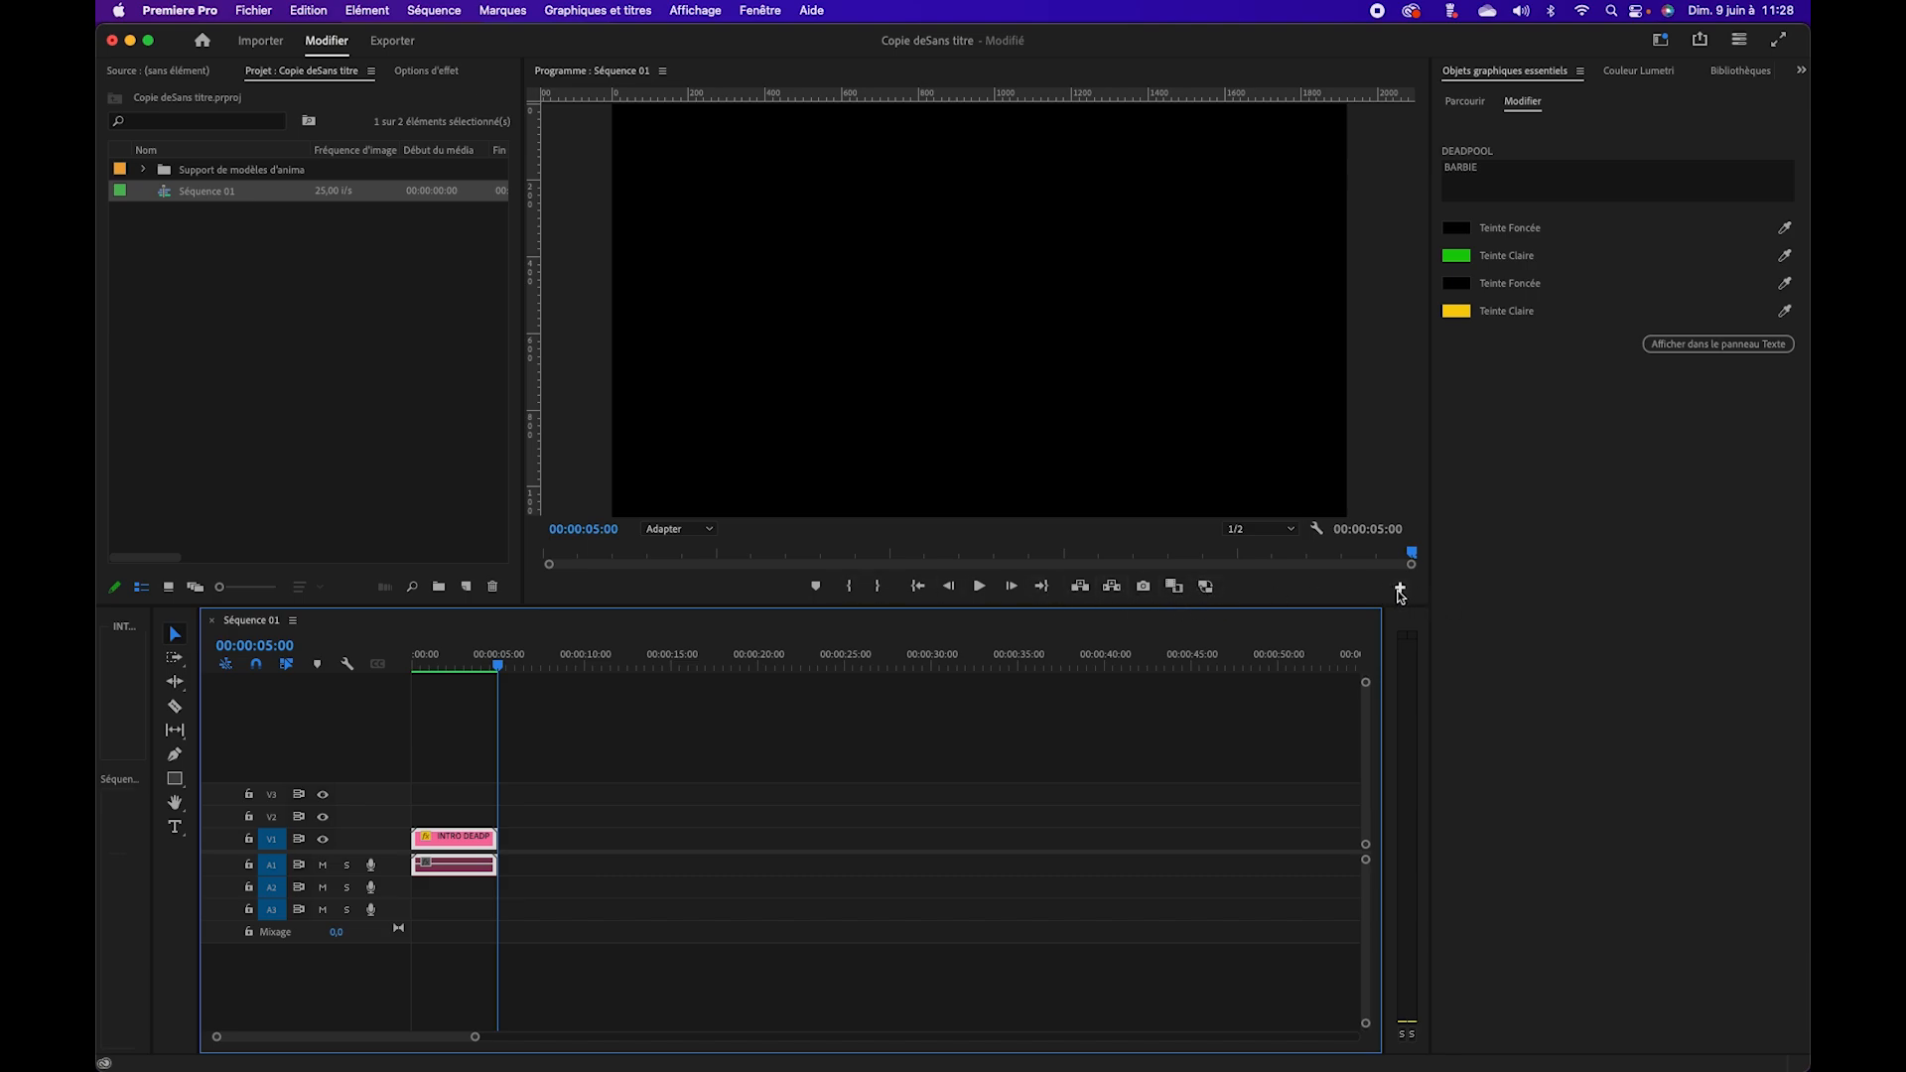
# Step: Add the Lecture en boucle control beside the program monitor's play control and play the rendered sequence in a loop
pyautogui.click(1399, 590)
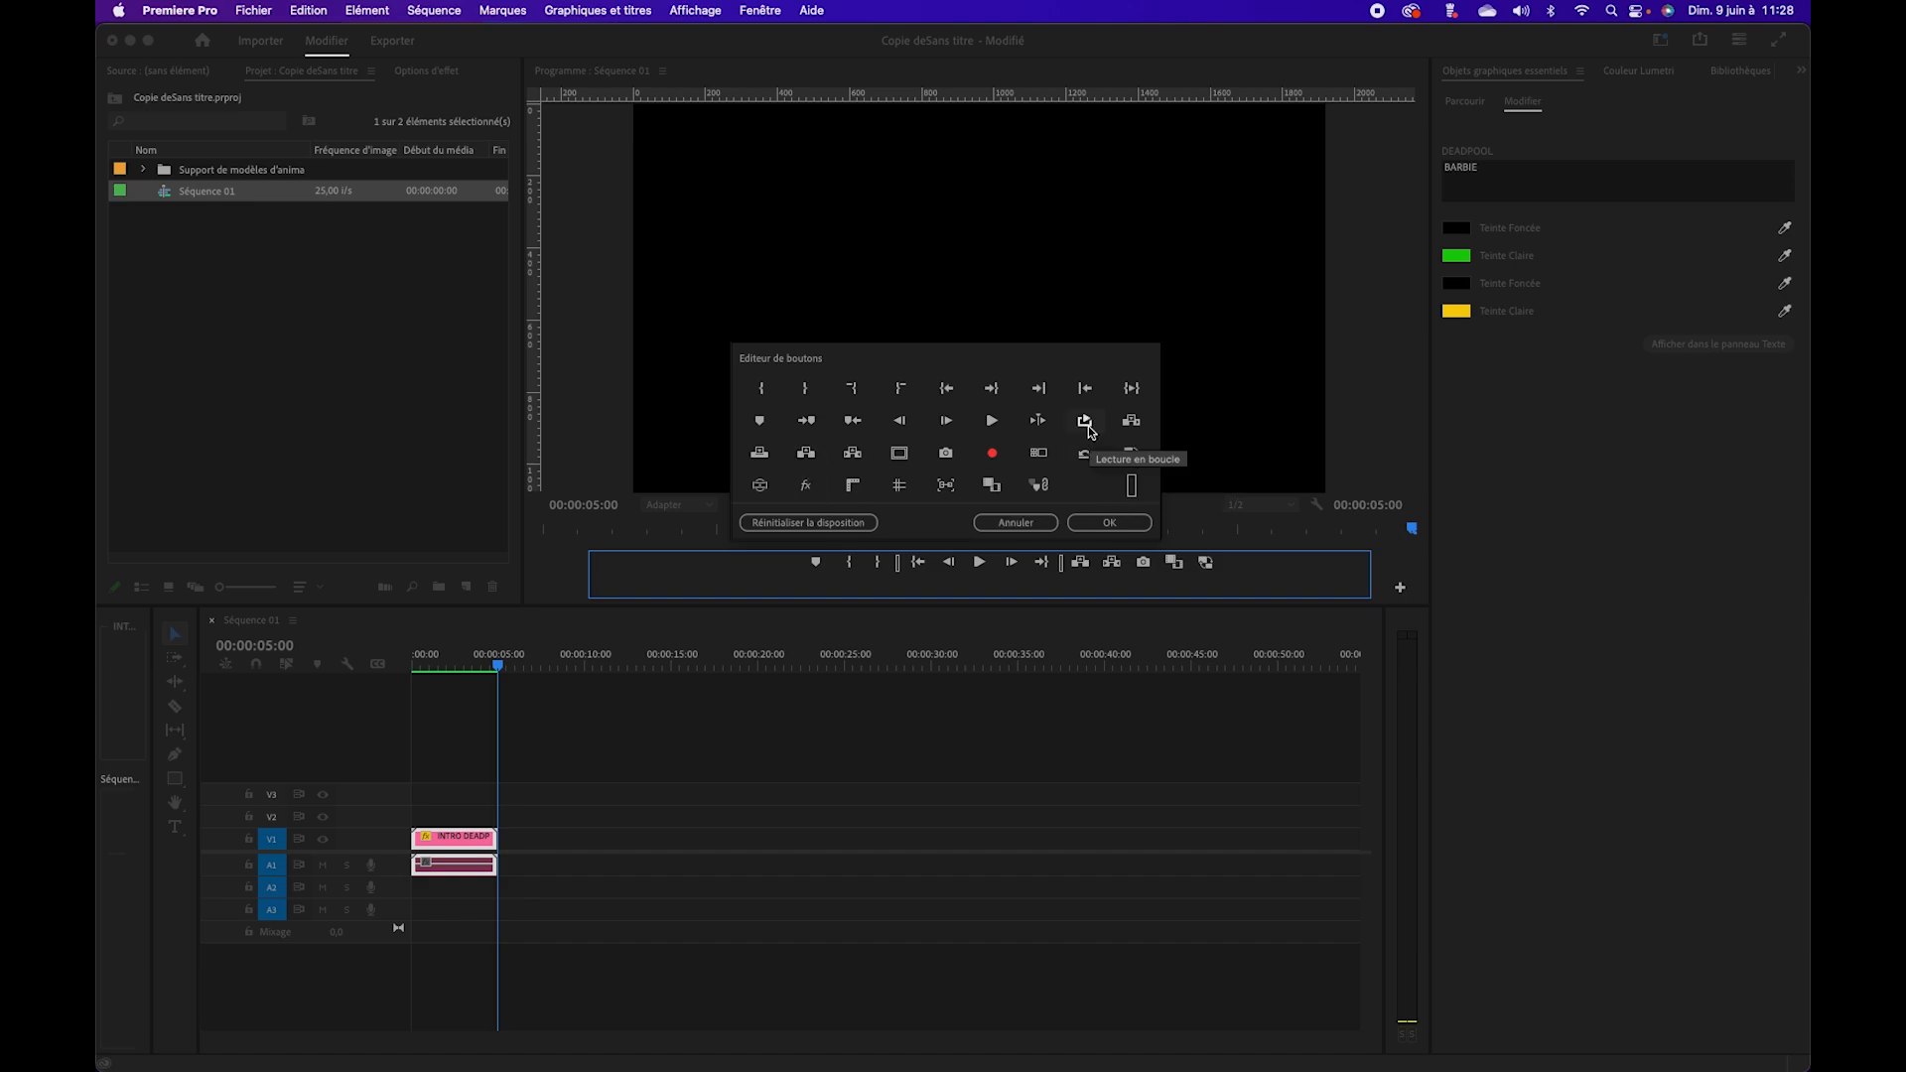
pyautogui.moveTo(1085, 421); pyautogui.dragTo(1010, 564)
pyautogui.click(1109, 522)
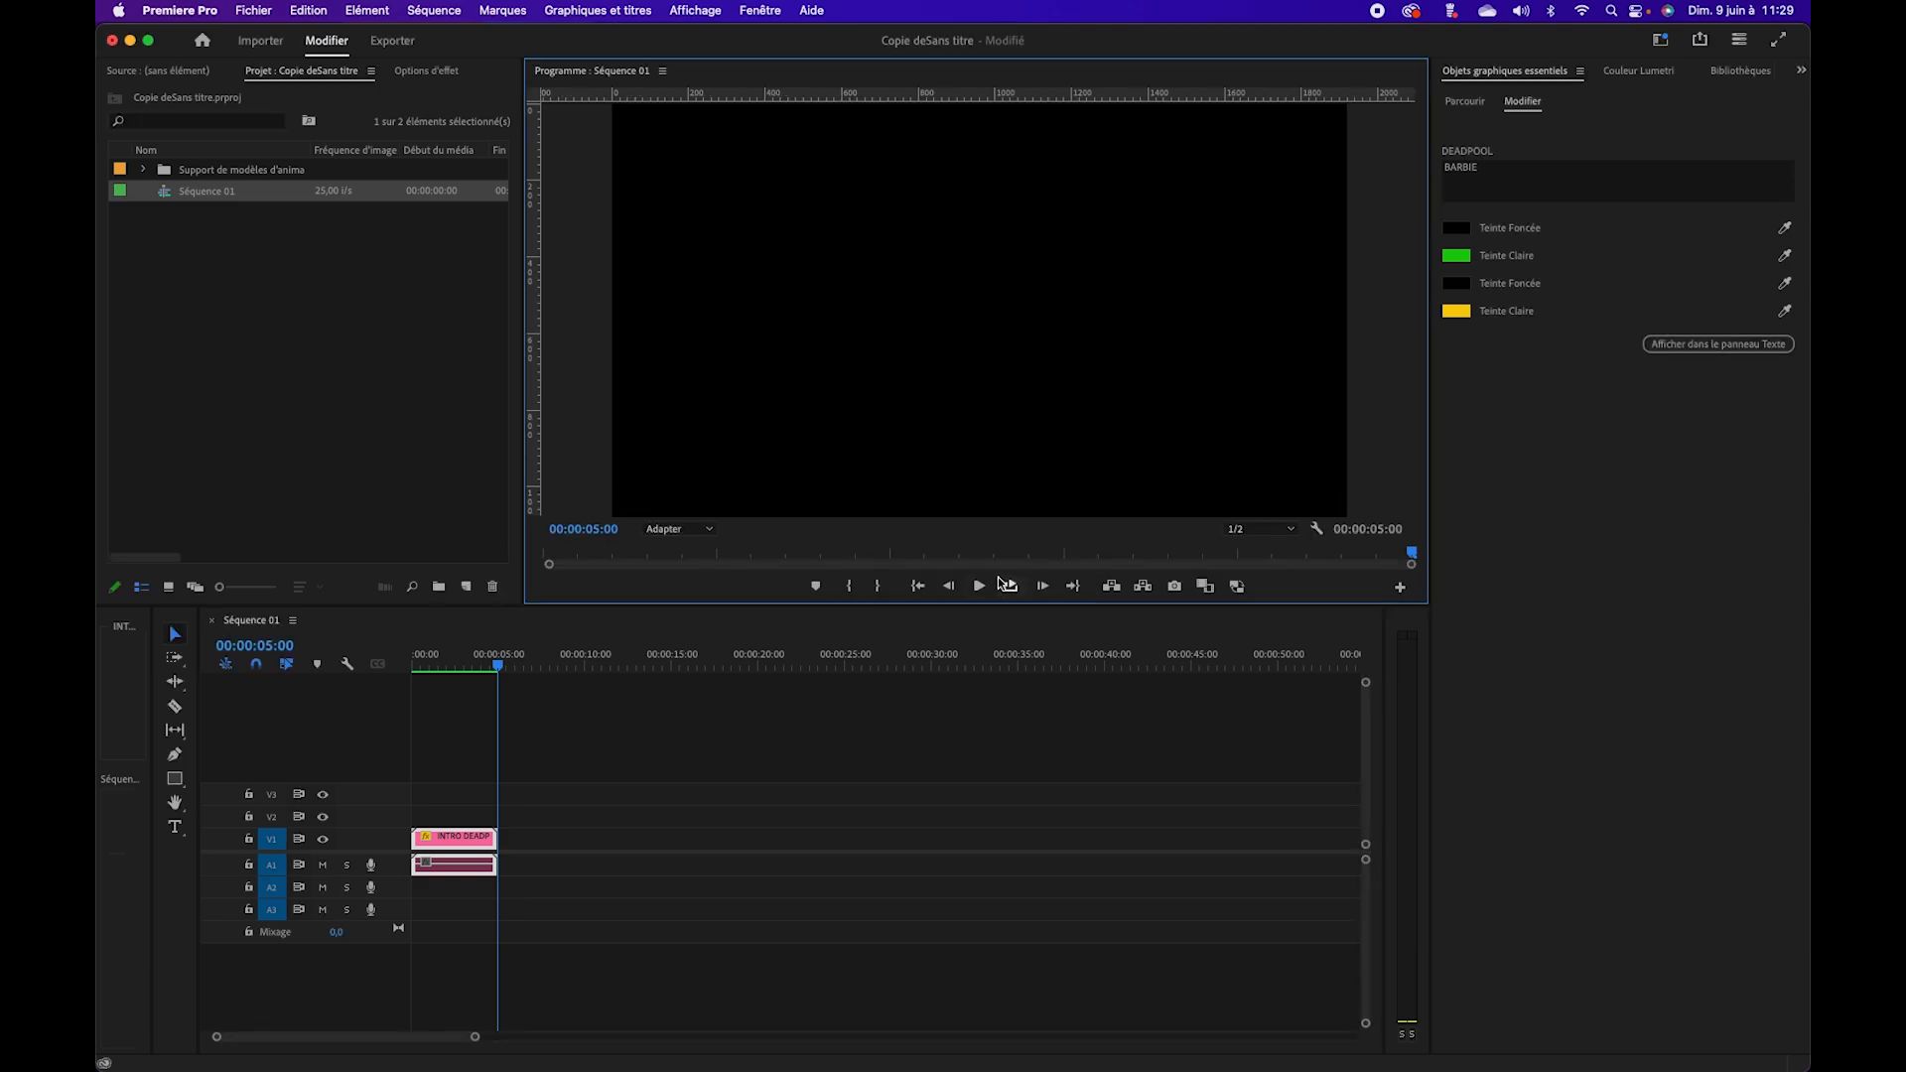
pyautogui.click(980, 592)
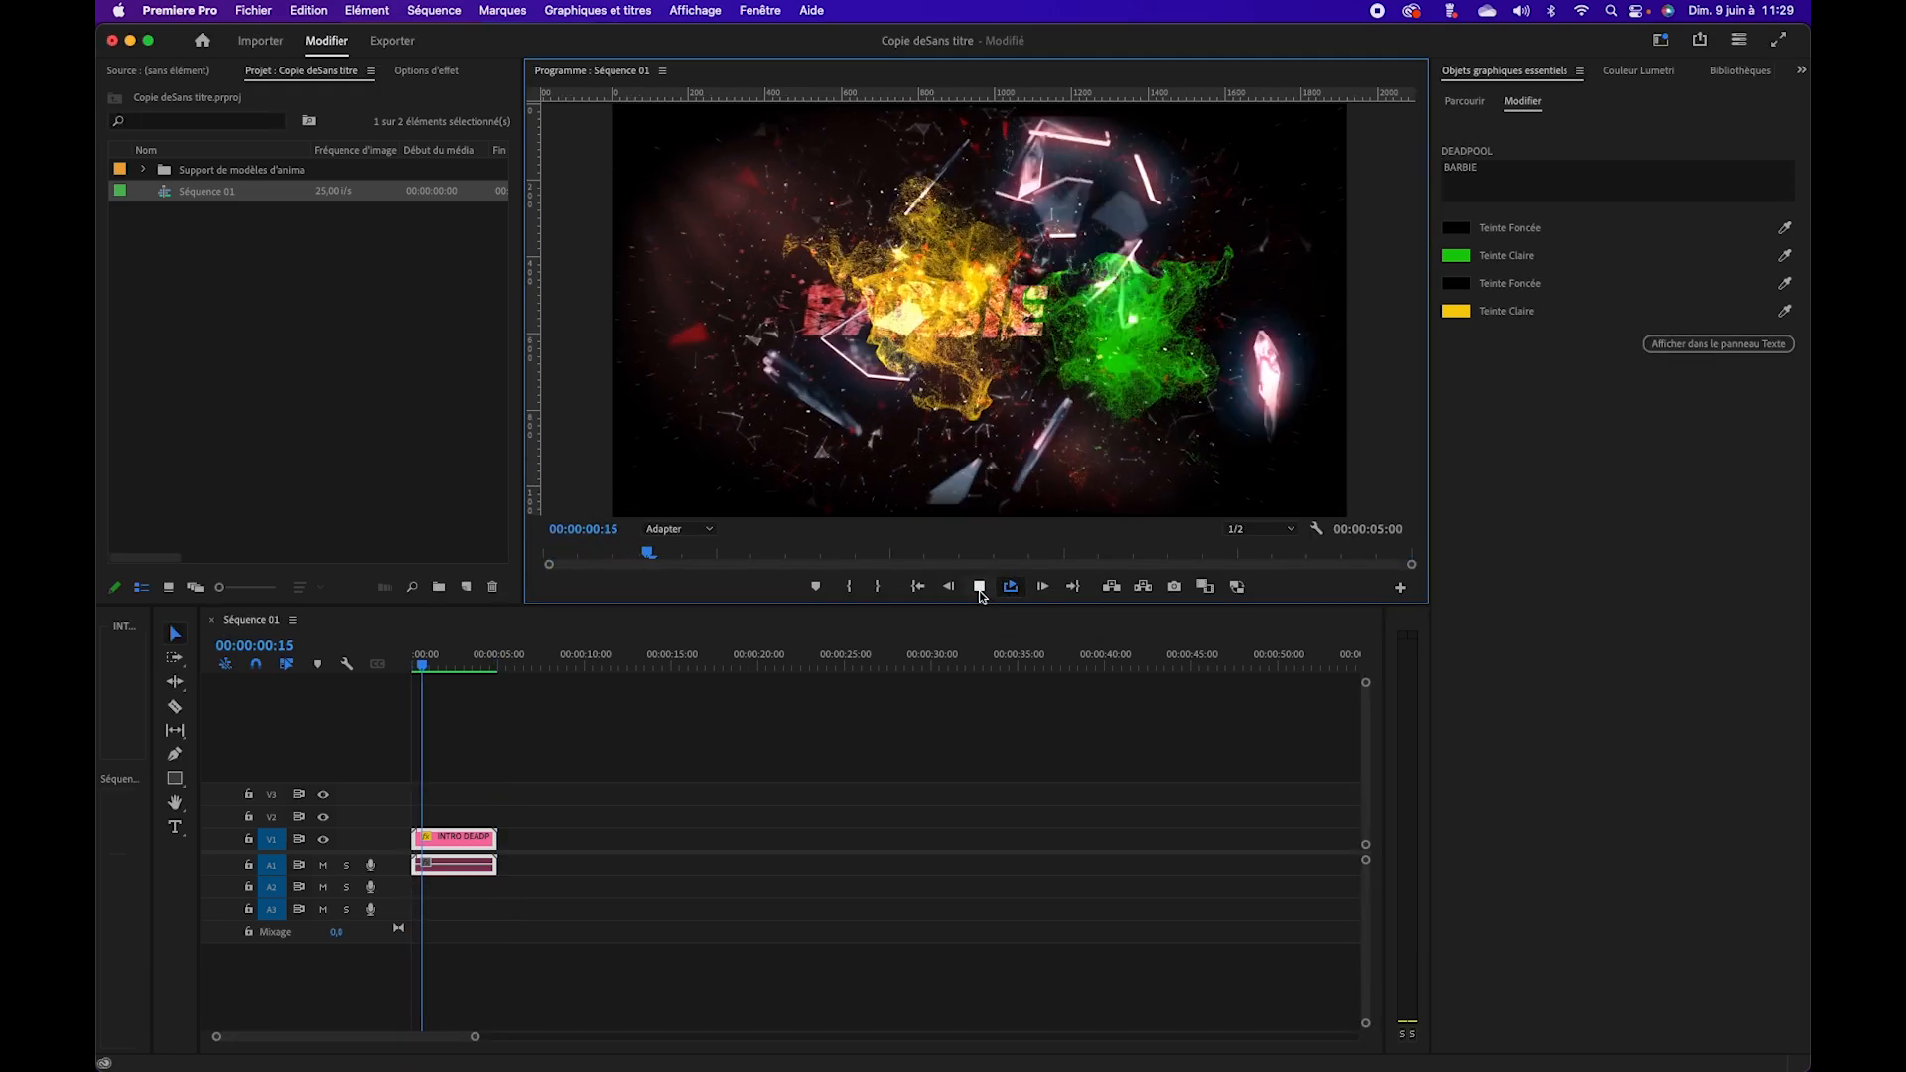